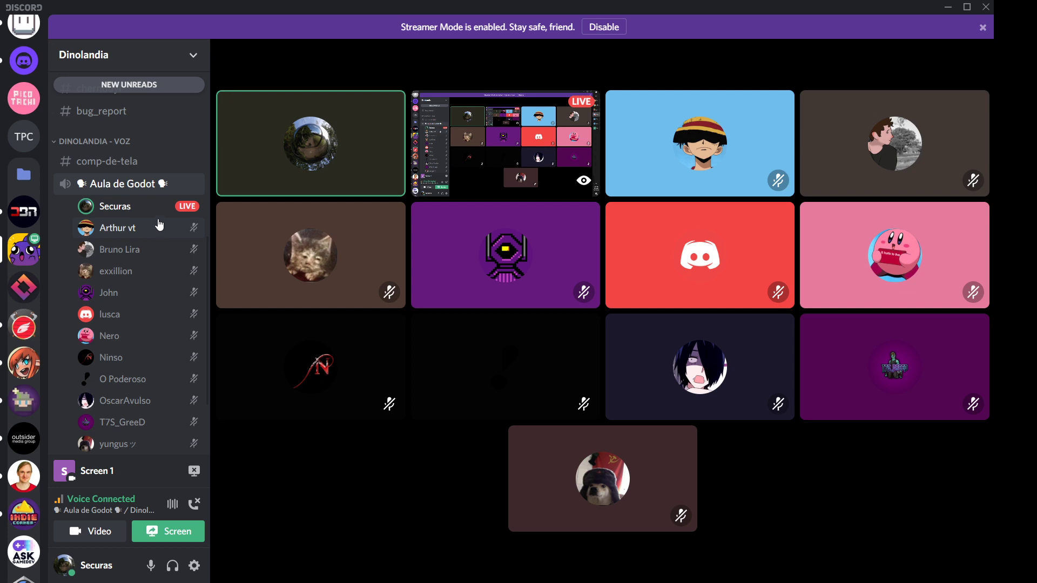
Step: Open the Dinolandia #gamedev channel and scroll to the grotto_escape_modified.zip art pack
{"action": "scroll", "coordinate": [129, 256], "scroll_direction": "up", "scroll_amount": 3}
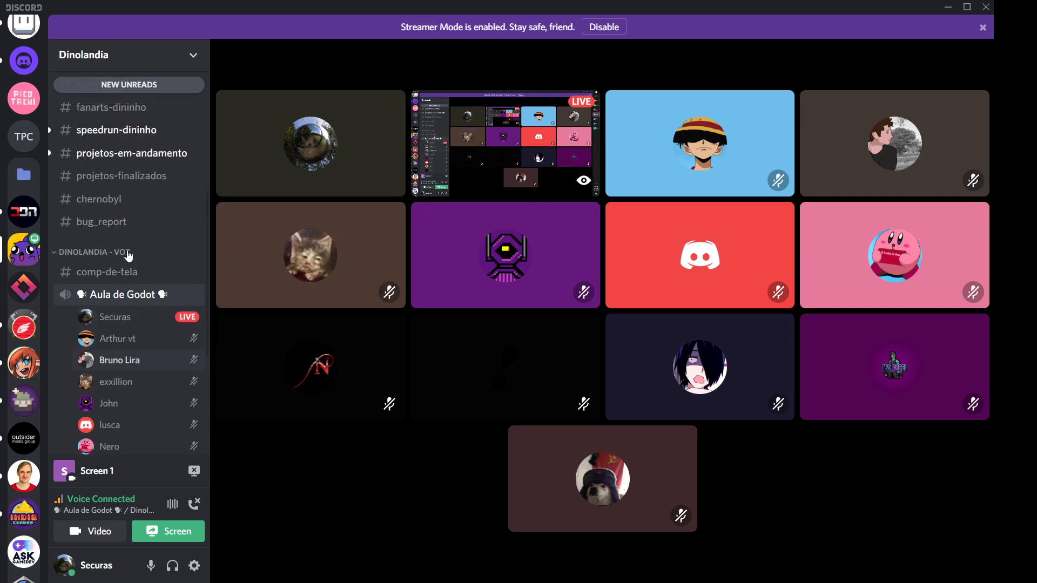
{"action": "scroll", "coordinate": [129, 256], "scroll_direction": "up", "scroll_amount": 2}
{"action": "scroll", "coordinate": [129, 257], "scroll_direction": "up", "scroll_amount": 5}
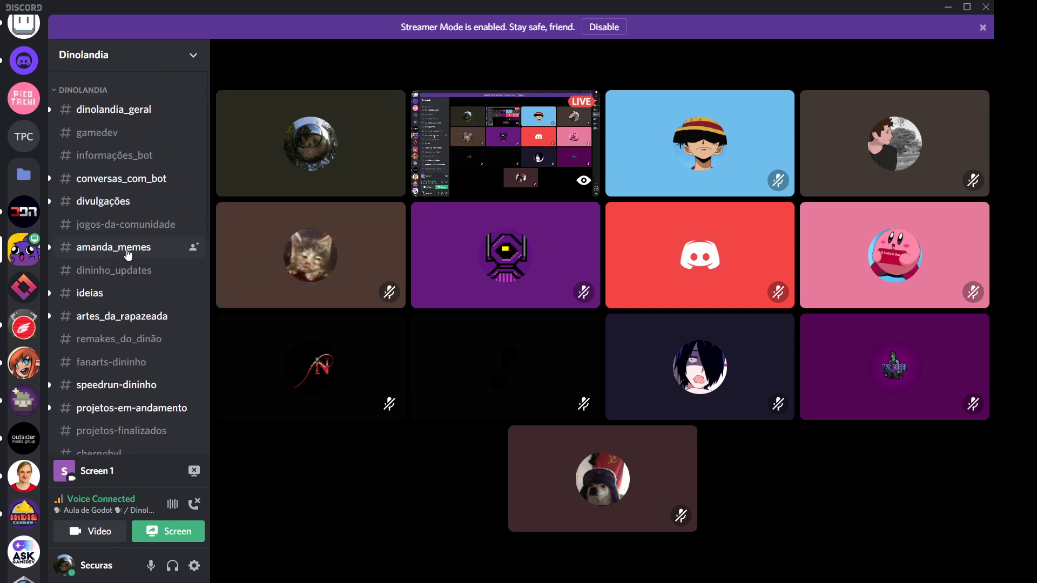
{"action": "left_click", "coordinate": [104, 137]}
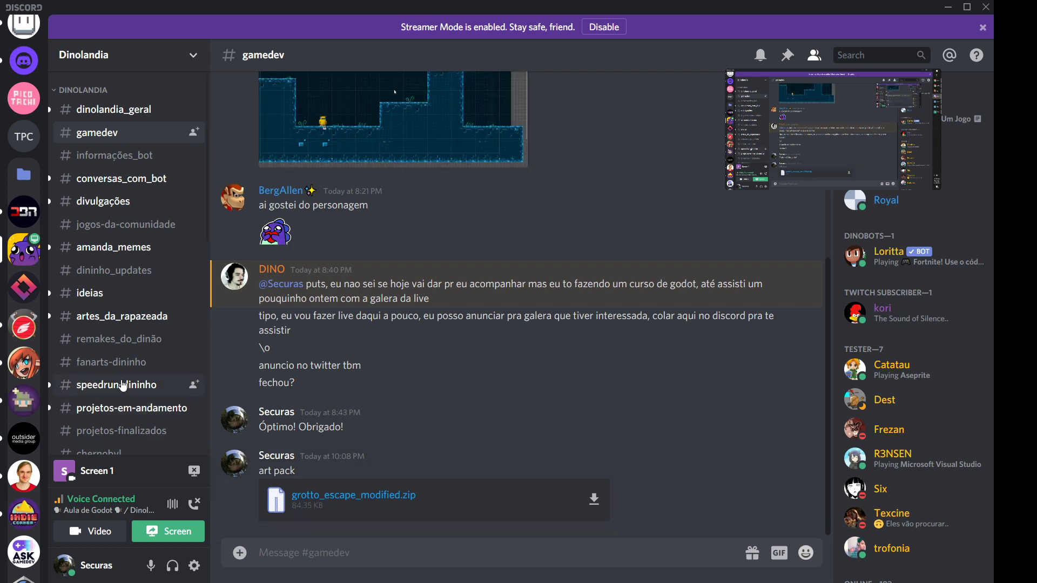
{"action": "scroll", "coordinate": [123, 384], "scroll_direction": "down", "scroll_amount": 5}
{"action": "scroll", "coordinate": [123, 385], "scroll_direction": "down", "scroll_amount": 3}
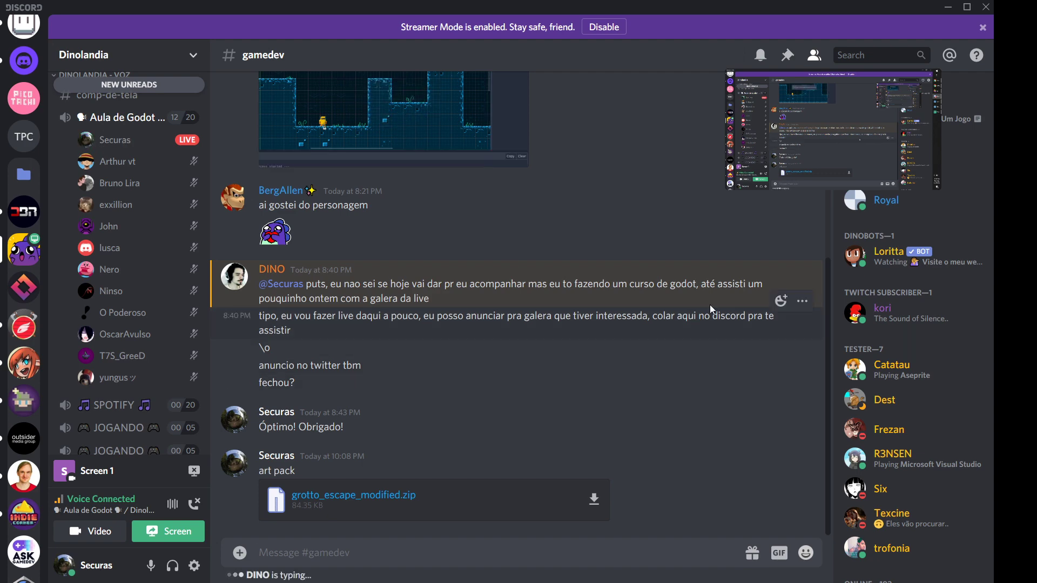
Step: Search the Start menu for 'visu' and launch Visual Studio Code
{"action": "key", "text": "super"}
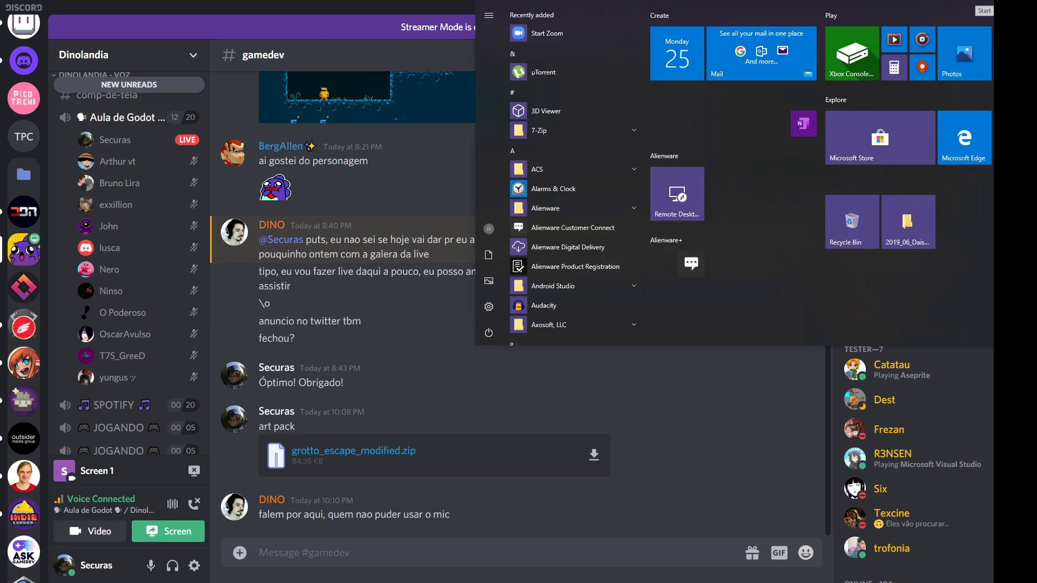
{"action": "key", "text": "super"}
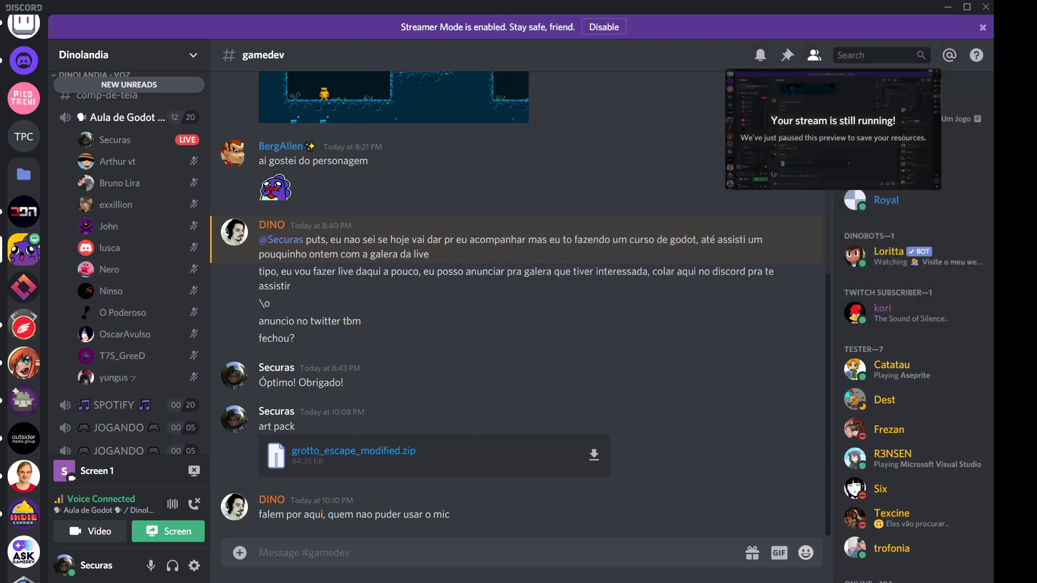
{"action": "key", "text": "super"}
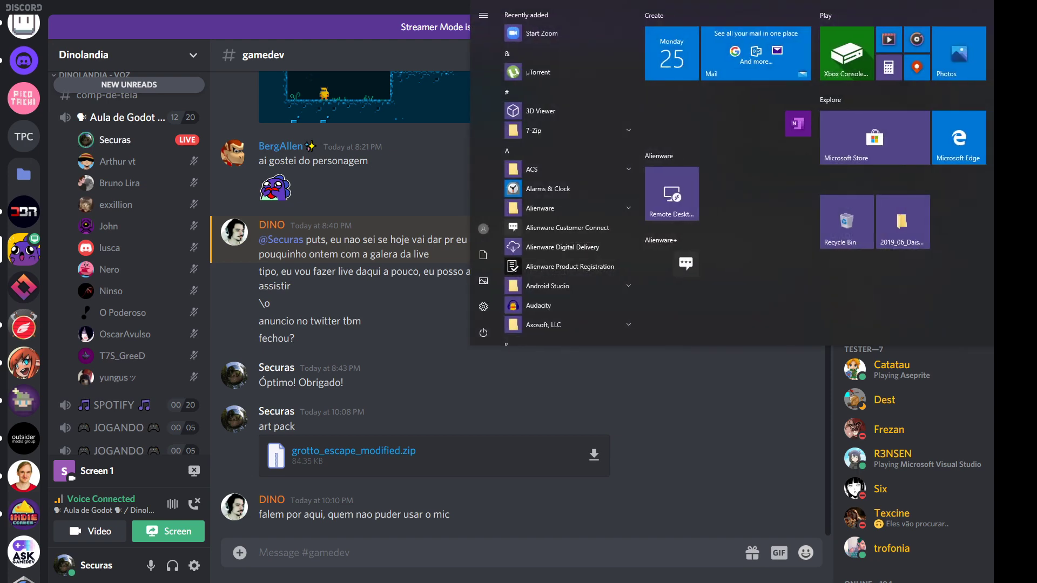
{"action": "type", "text": "wor"}
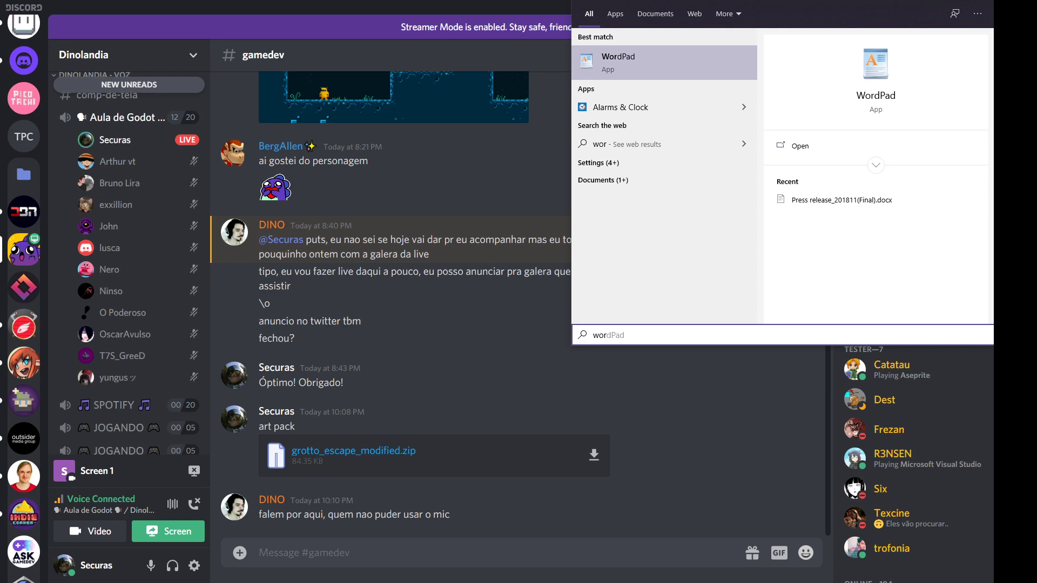
{"action": "key", "text": "BackSpace"}
{"action": "key", "text": "BackSpace"}
{"action": "key", "text": "BackSpace"}
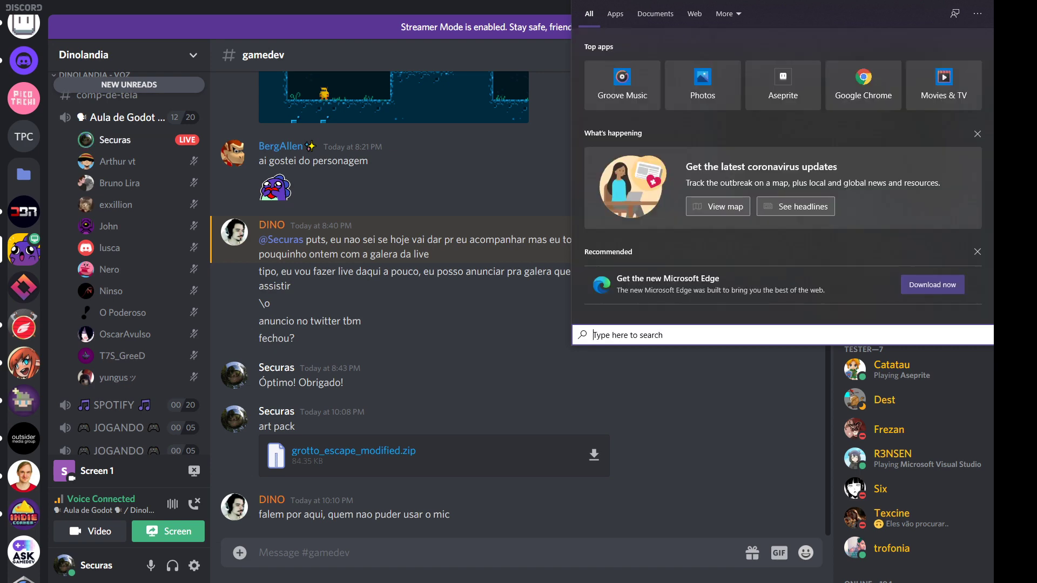
{"action": "type", "text": "visu"}
{"action": "key", "text": "Return"}
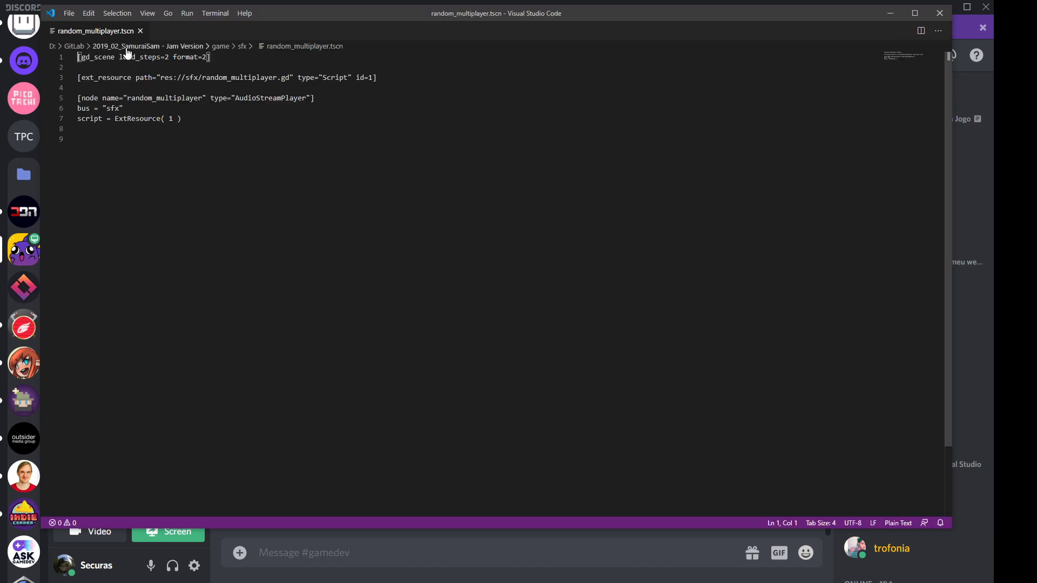
Step: Create a new file reading 'Godot para Pixel Art' and restore the window from full screen
{"action": "left_click", "coordinate": [69, 13]}
{"action": "left_click", "coordinate": [87, 32]}
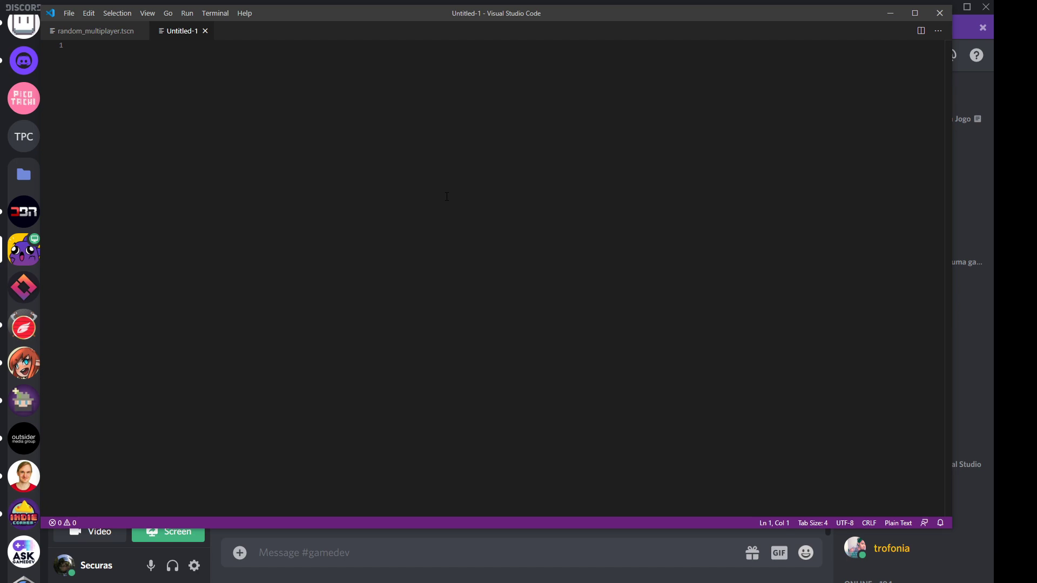
{"action": "type", "text": "Godot para "}
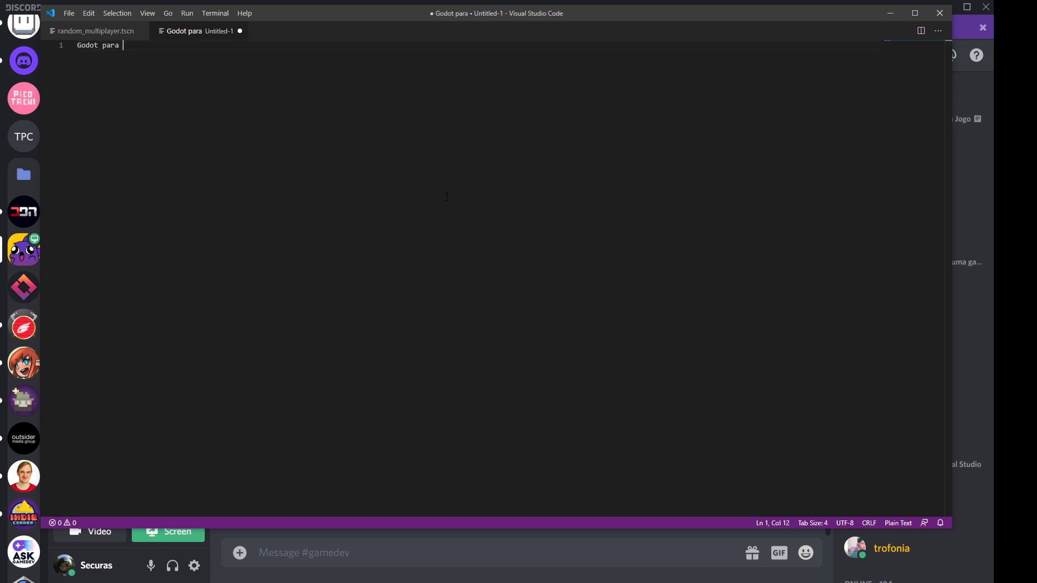
{"action": "type", "text": "Pixel A"}
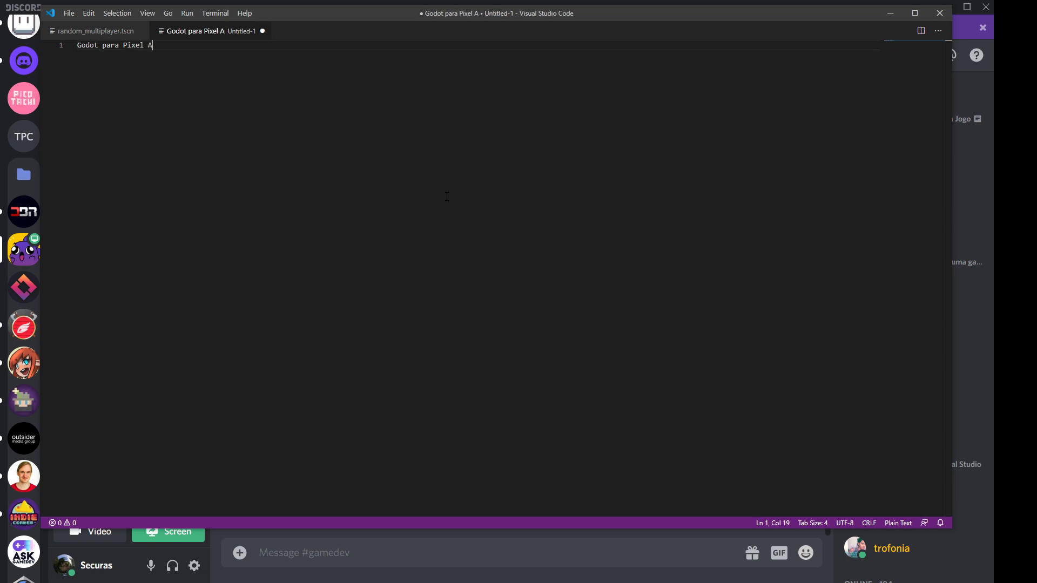
{"action": "type", "text": "rt"}
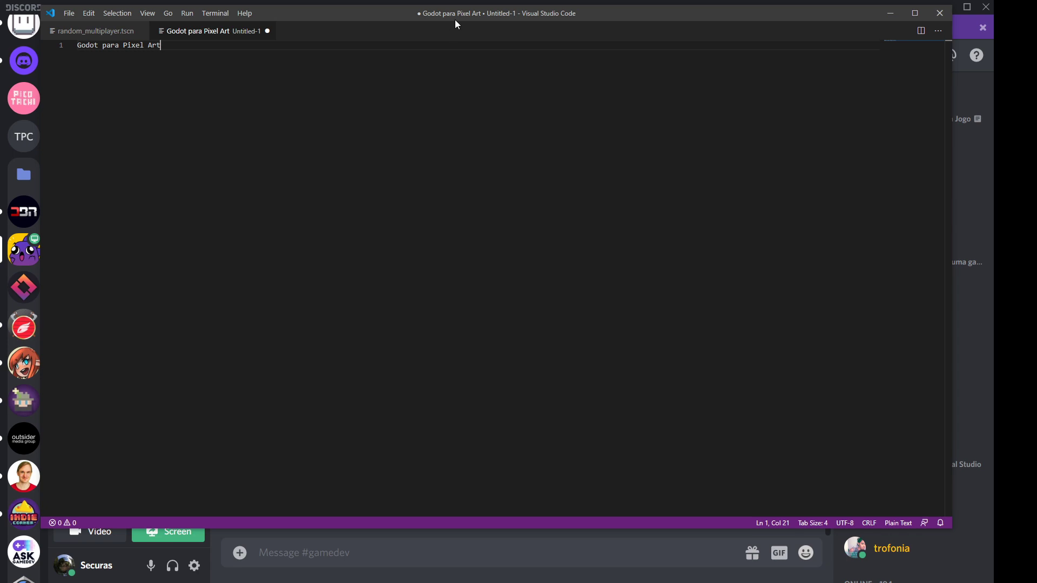
{"action": "left_click_drag", "start_coordinate": [596, 16], "coordinate": [630, 58]}
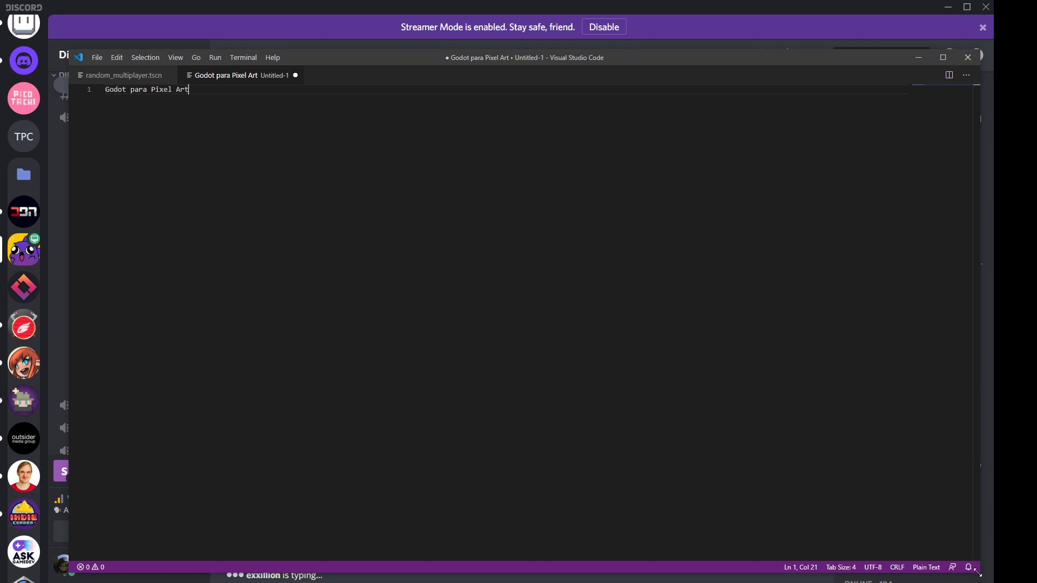
Step: Shrink and reposition the editor, then add the line '- configuracao da Godot para pixel Art'
{"action": "left_click_drag", "start_coordinate": [978, 573], "coordinate": [699, 368]}
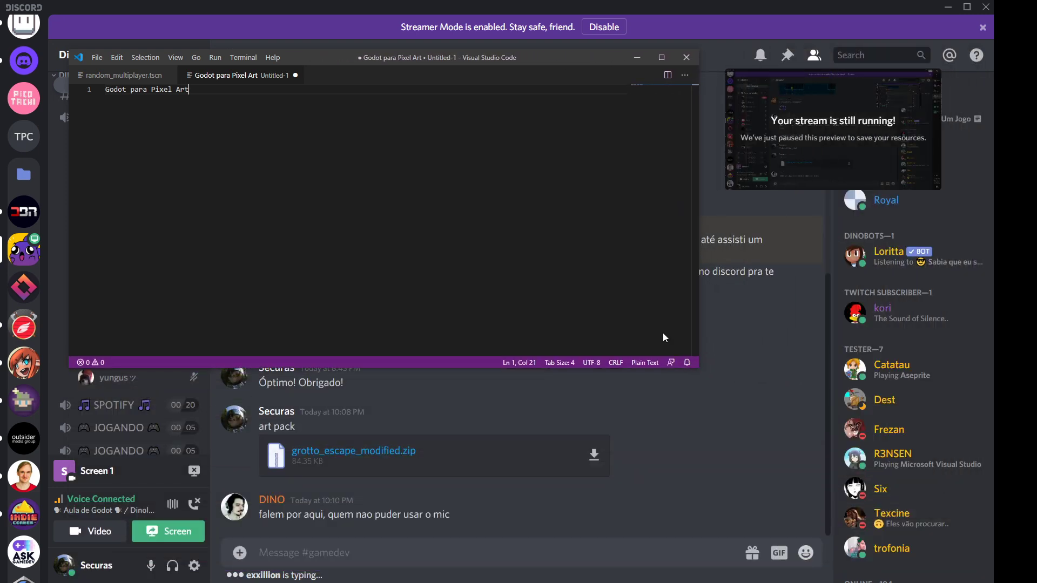
{"action": "left_click_drag", "start_coordinate": [541, 61], "coordinate": [643, 68]}
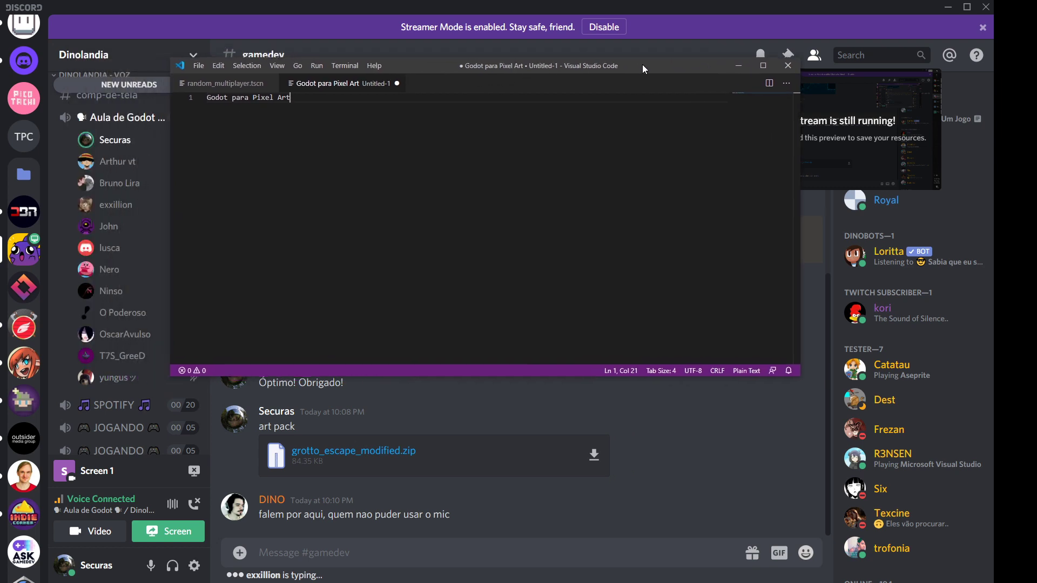
{"action": "key", "text": "Return"}
{"action": "type", "text": "-"}
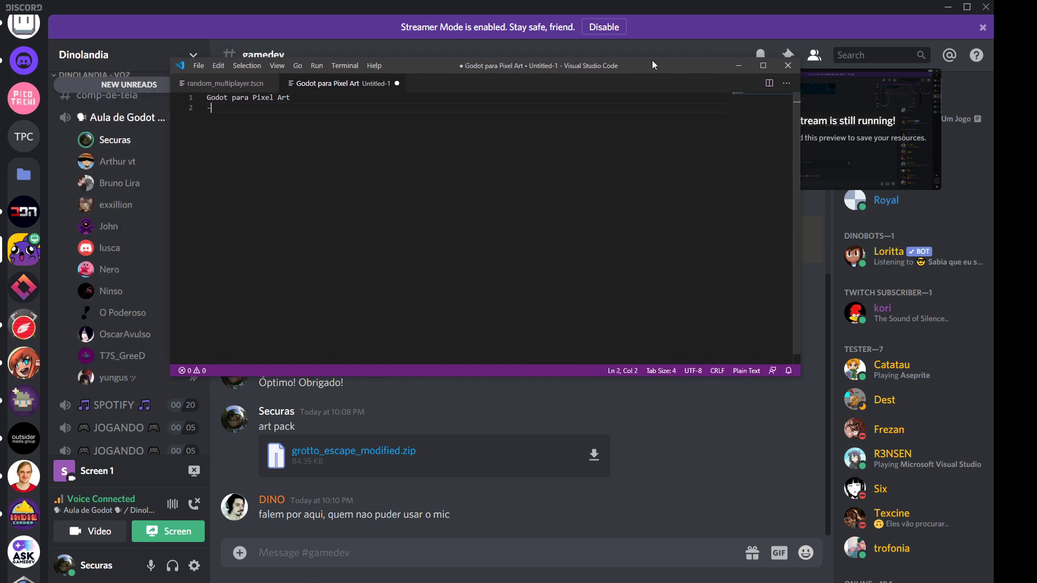
{"action": "type", "text": " configuraca"}
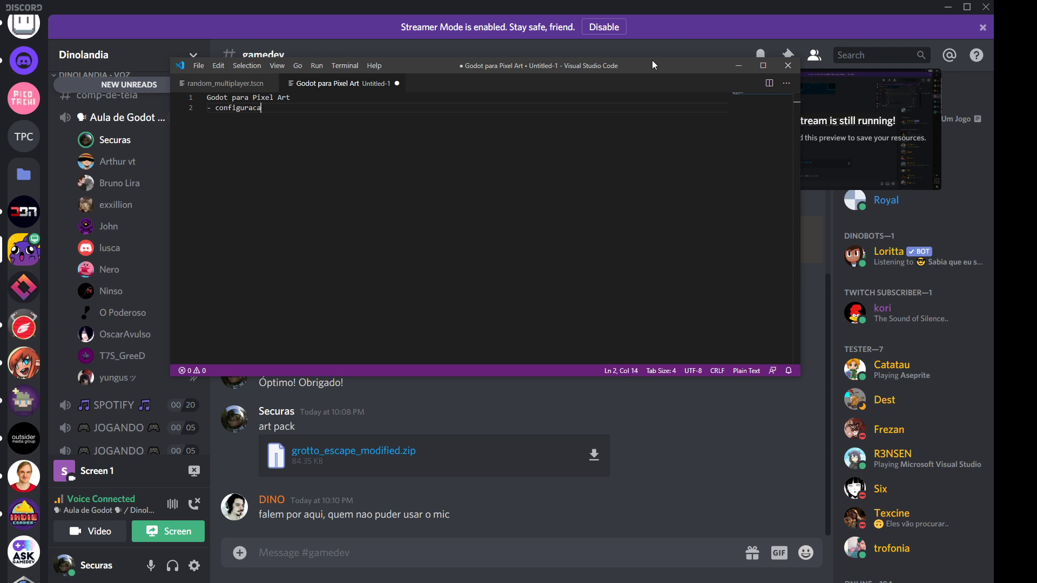
{"action": "type", "text": "o da Gog"}
{"action": "key", "text": "BackSpace"}
{"action": "type", "text": "dot "}
{"action": "type", "text": "para pixel Art"}
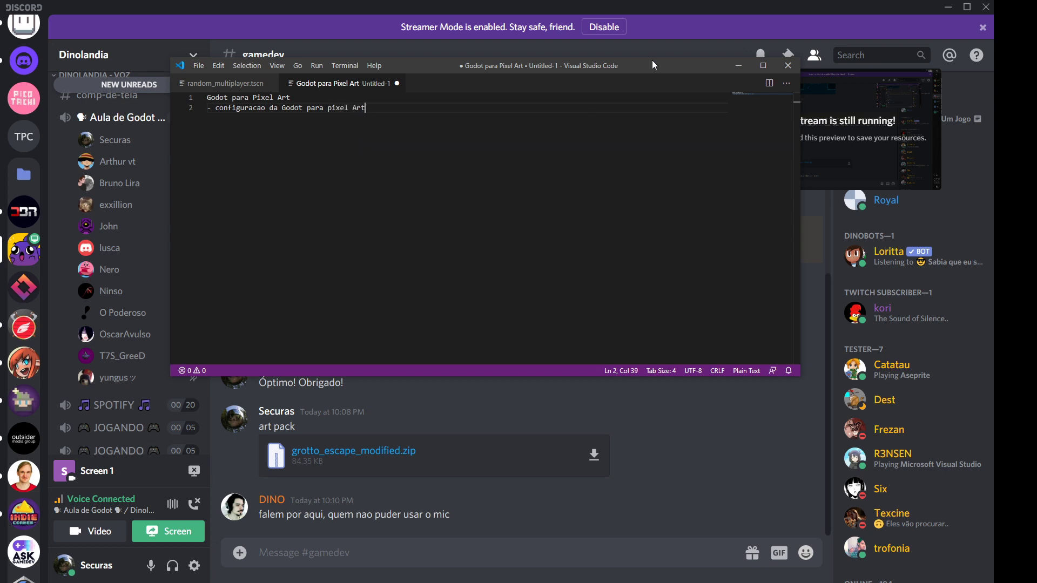
Step: Add indented sub-points 'resolucao' and 'render', then narrow and move the editor window
{"action": "key", "text": "Return"}
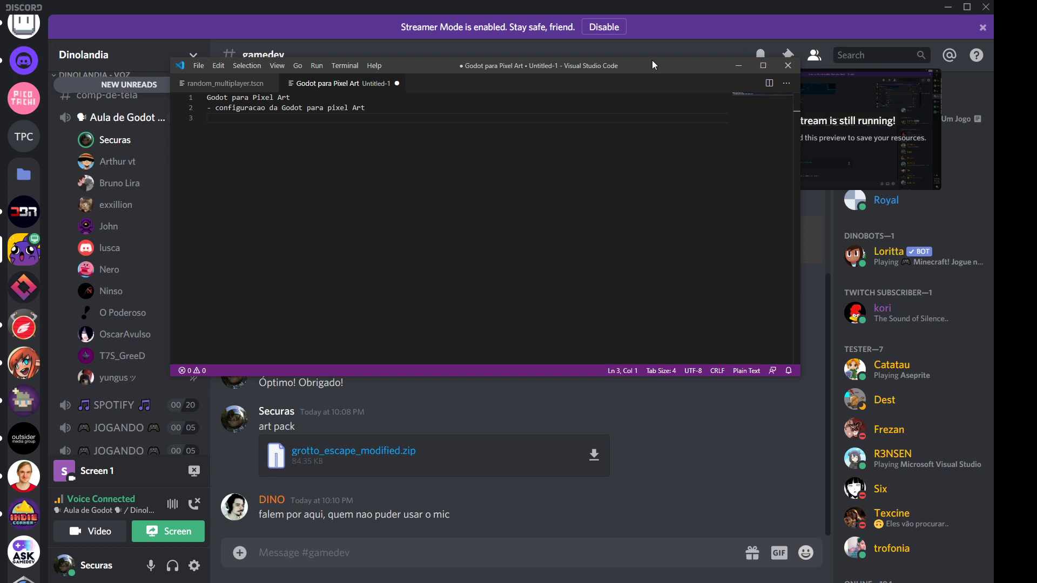
{"action": "type", "text": "reslu"}
{"action": "key", "text": "BackSpace"}
{"action": "key", "text": "BackSpace"}
{"action": "type", "text": "olucao"}
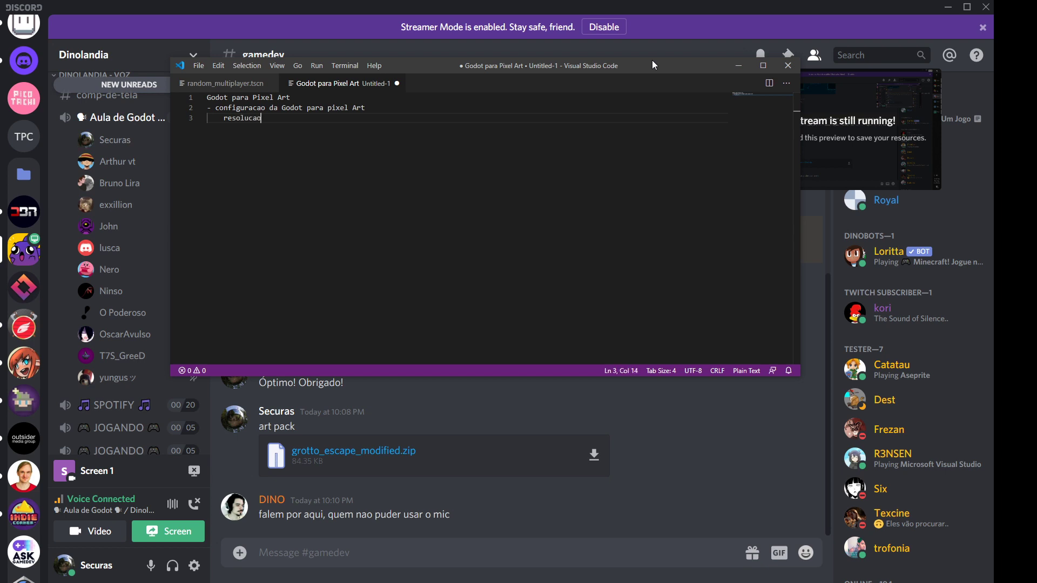
{"action": "key", "text": "Return"}
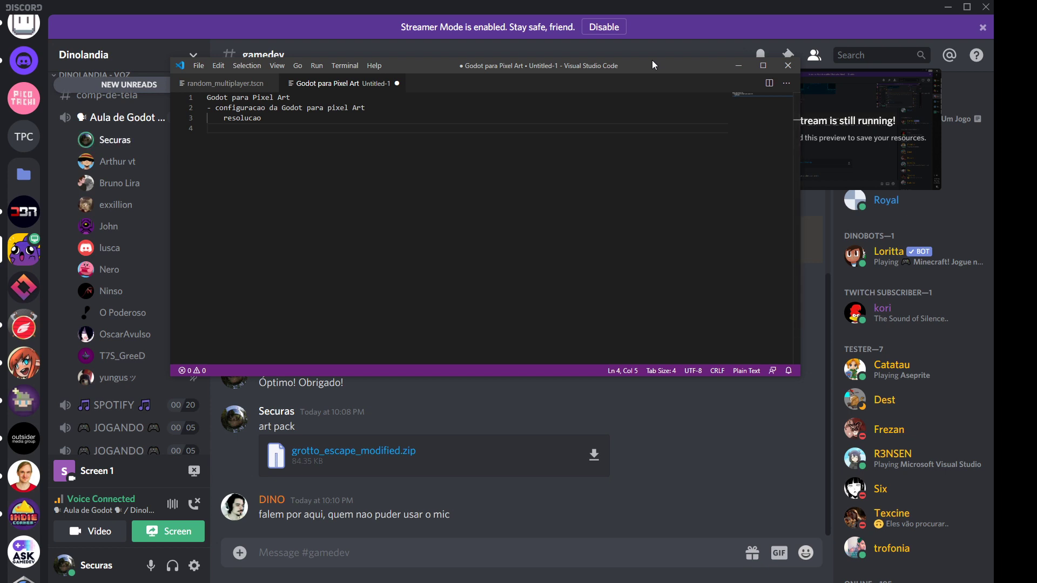
{"action": "type", "text": "render"}
{"action": "key", "text": "Return"}
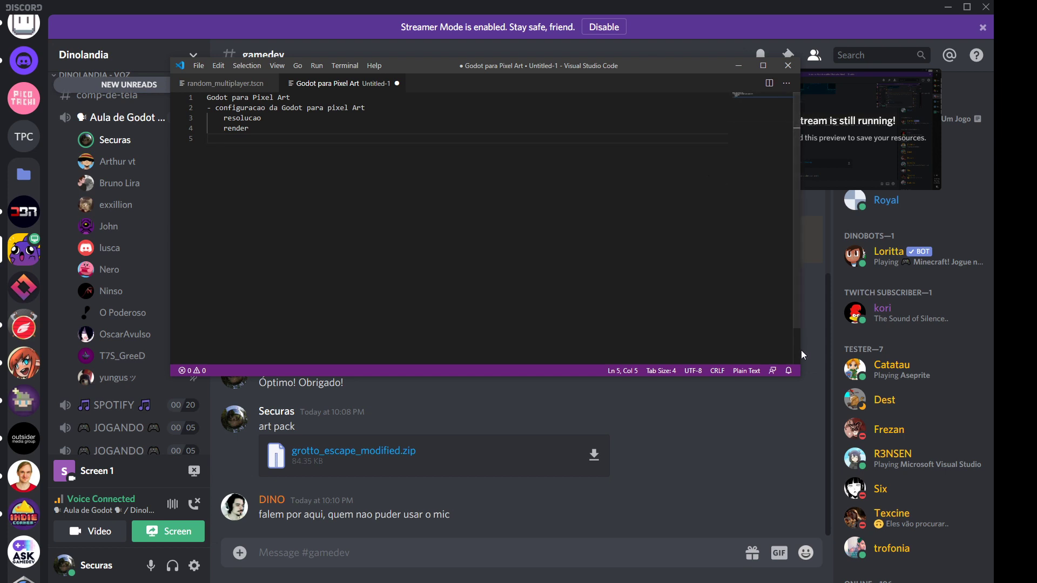
{"action": "left_click_drag", "start_coordinate": [798, 357], "coordinate": [626, 352]}
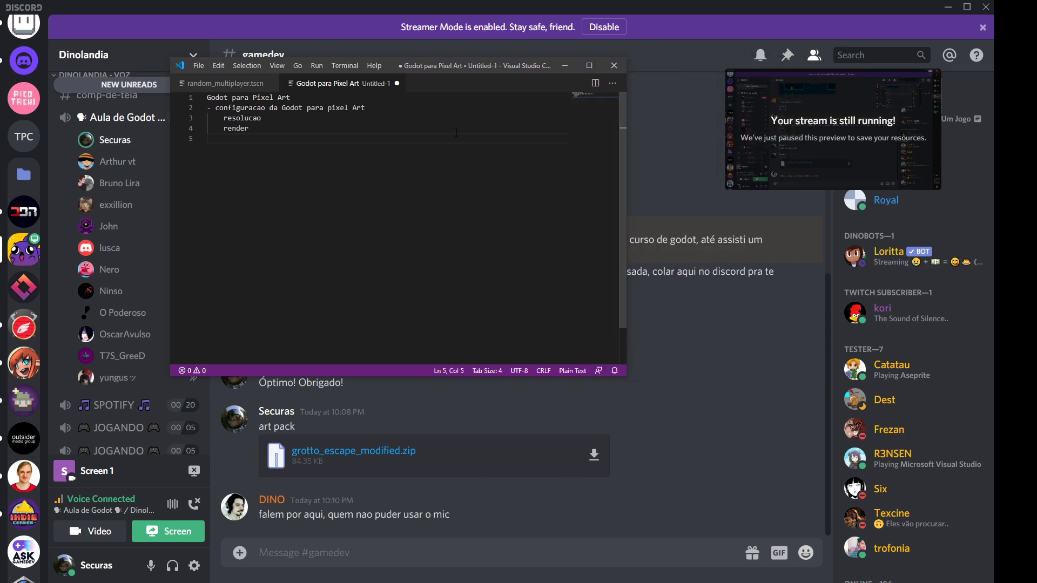
{"action": "left_click_drag", "start_coordinate": [456, 71], "coordinate": [742, 106]}
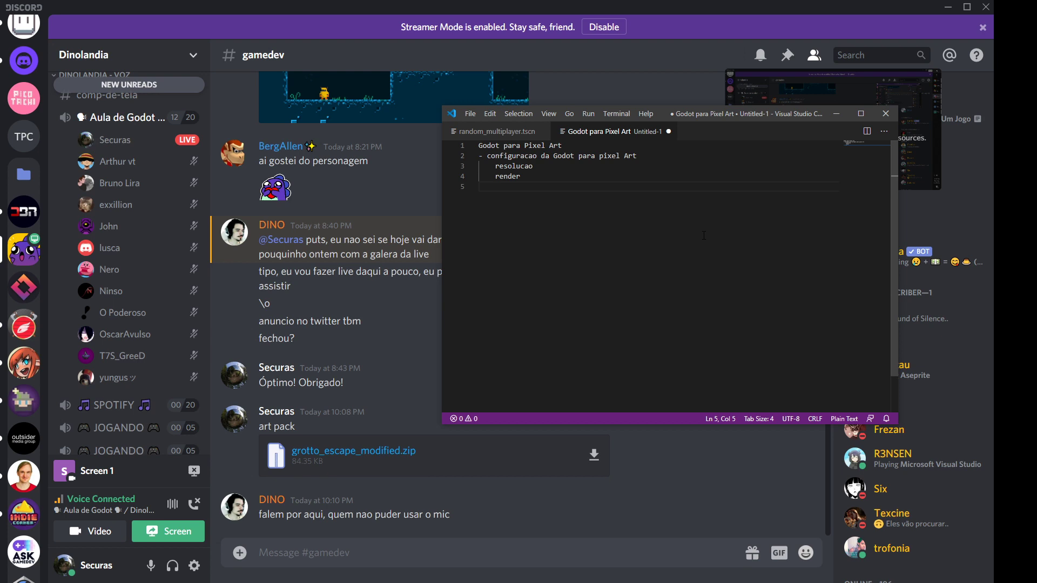
Step: Add '- tileset' with indented single-tileset, auto-tile and atlas, then begin a new top-level bullet
{"action": "type", "text": "- "}
{"action": "type", "text": "tileset"}
{"action": "key", "text": "Return"}
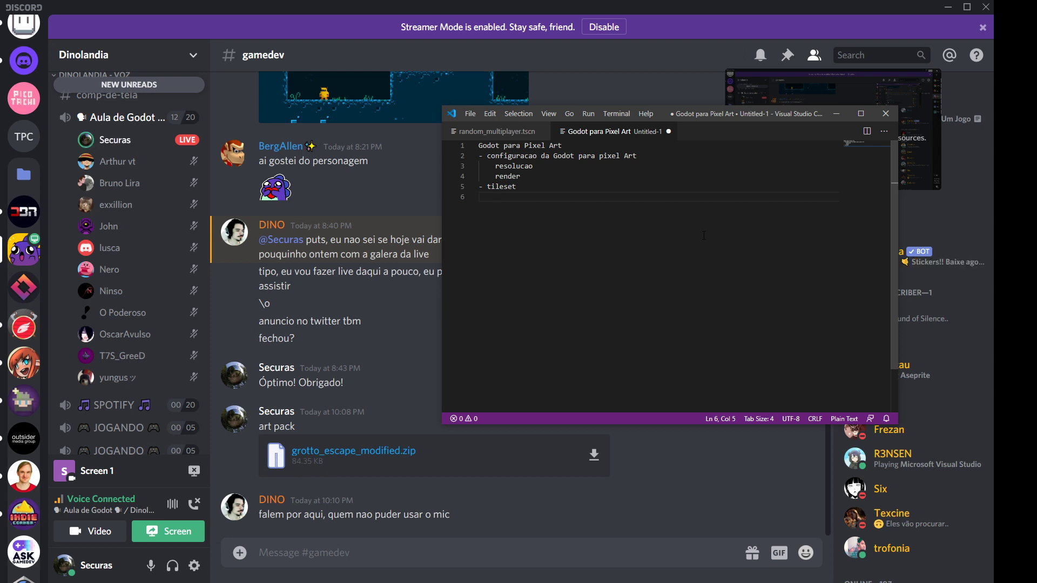
{"action": "type", "text": "single-tile"}
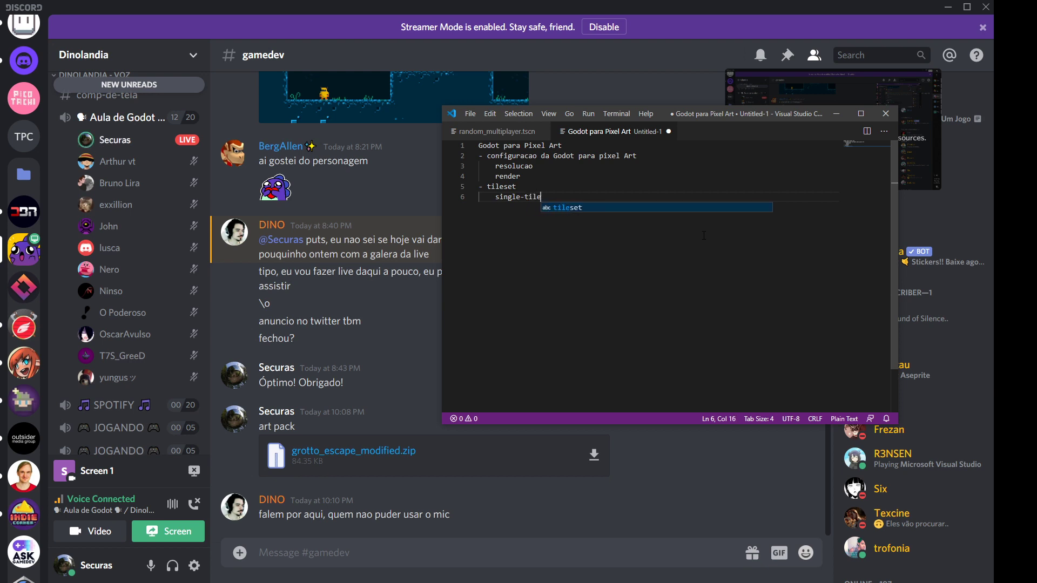
{"action": "key", "text": "Tab"}
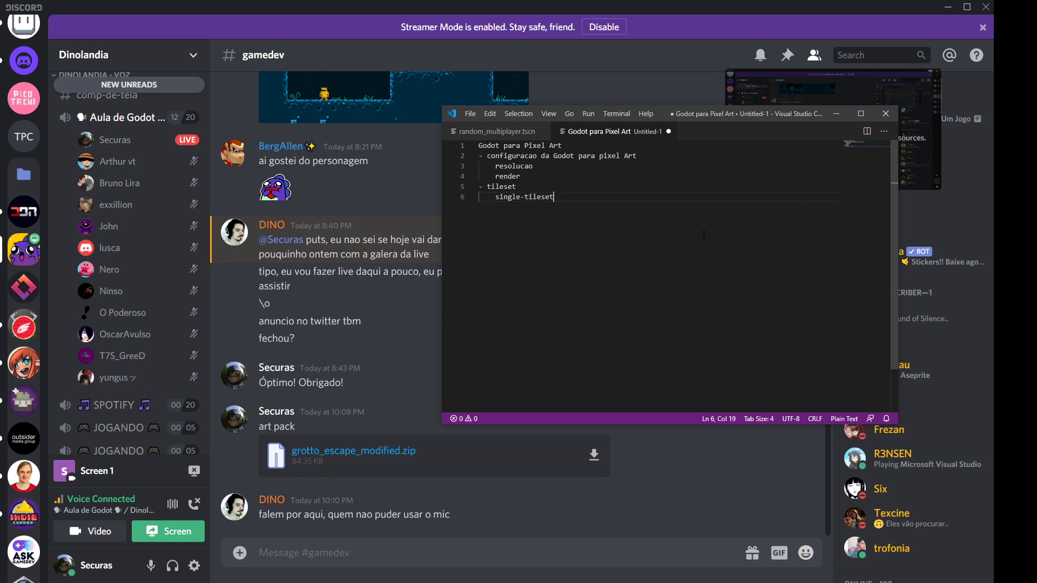
{"action": "key", "text": "Return"}
{"action": "type", "text": "auto"}
{"action": "type", "text": "-tile"}
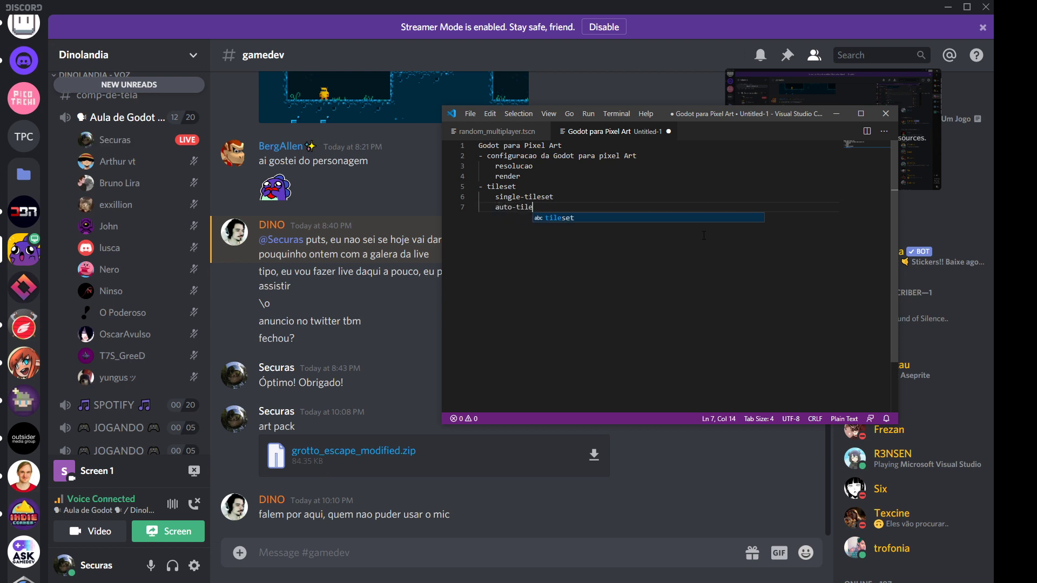
{"action": "key", "text": "Return"}
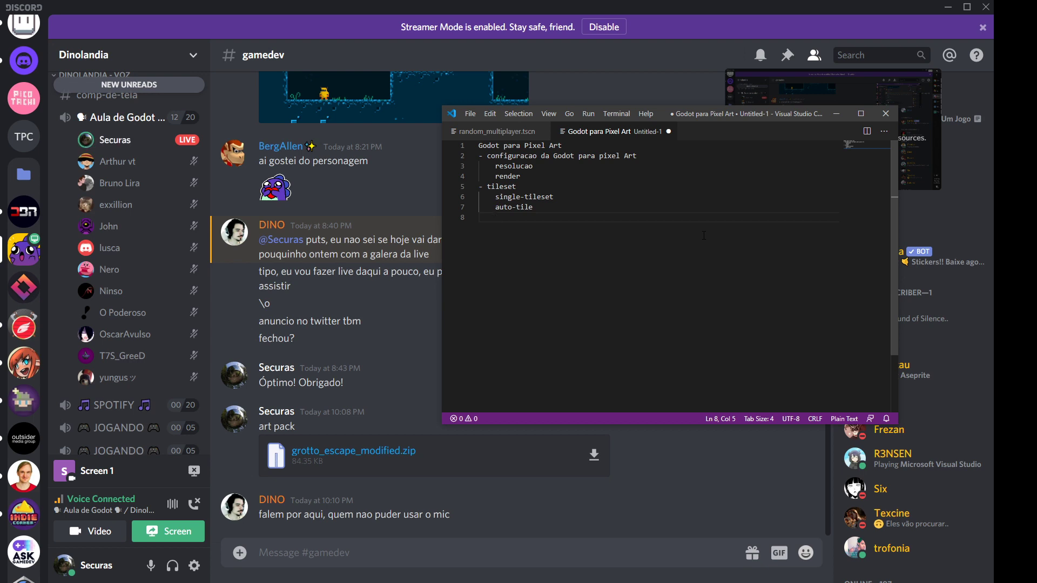
{"action": "type", "text": "atlas"}
{"action": "key", "text": "Return"}
{"action": "key", "text": "BackSpace"}
{"action": "type", "text": "- "}
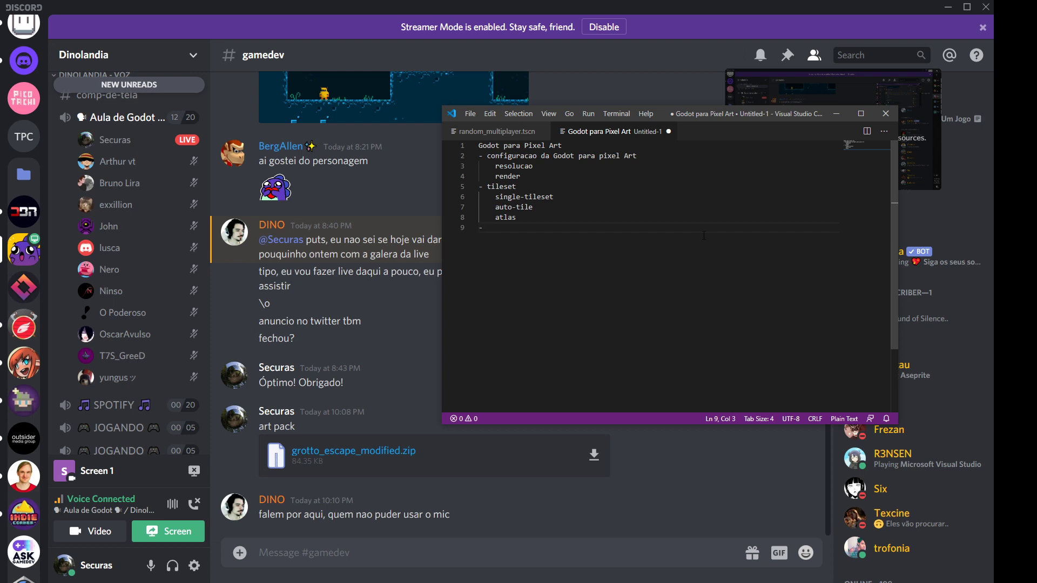
{"action": "type", "text": "p"}
Step: Type '- platform character' with indented items estrutura de nos, animacoes and codigo de controle
{"action": "key", "text": "BackSpace"}
{"action": "type", "text": "chara"}
{"action": "type", "text": "pla"}
{"action": "type", "text": "rm cha"}
{"action": "key", "text": "Return"}
{"action": "type", "text": "es"}
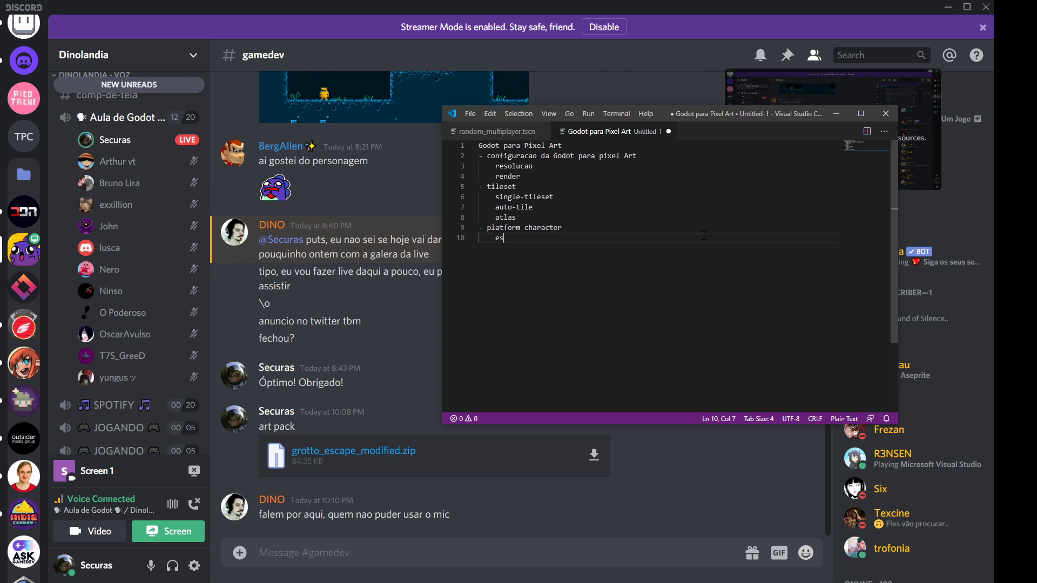
{"action": "type", "text": "trutud"}
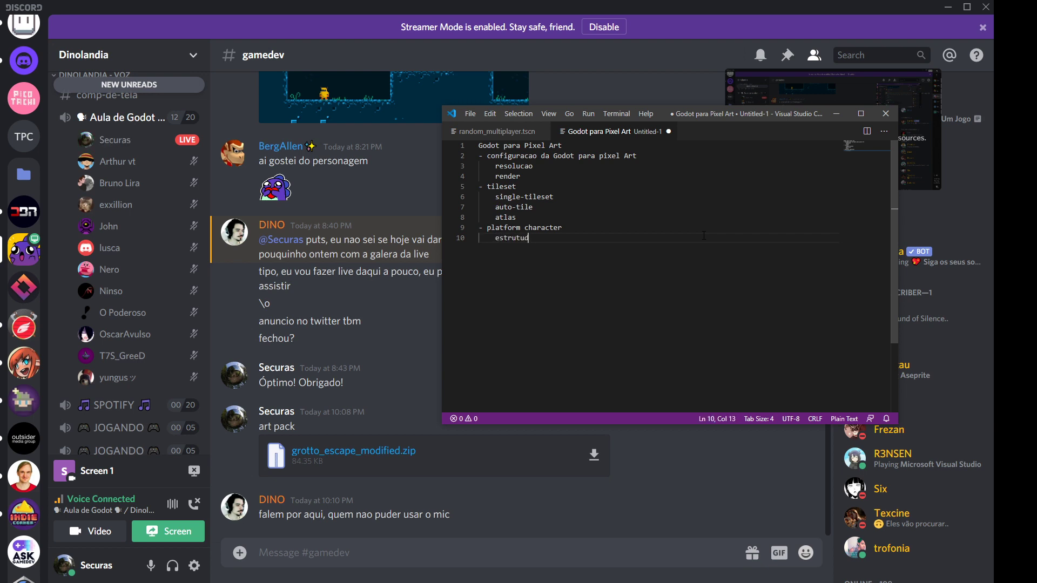
{"action": "type", "text": "ea de n"}
{"action": "type", "text": "os"}
{"action": "key", "text": "Return"}
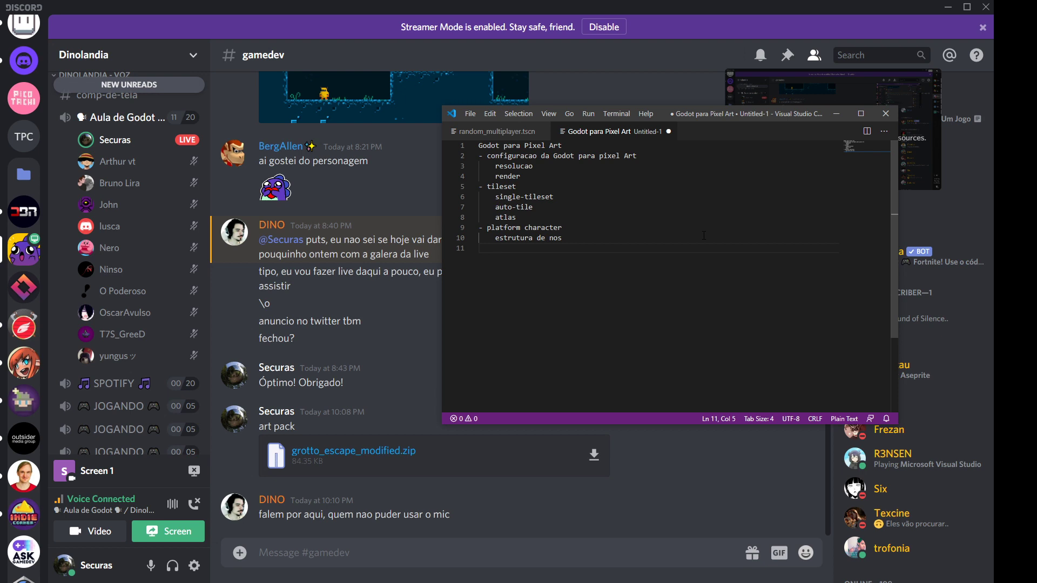
{"action": "type", "text": "animacoes"}
{"action": "key", "text": "Return"}
{"action": "type", "text": "codi"}
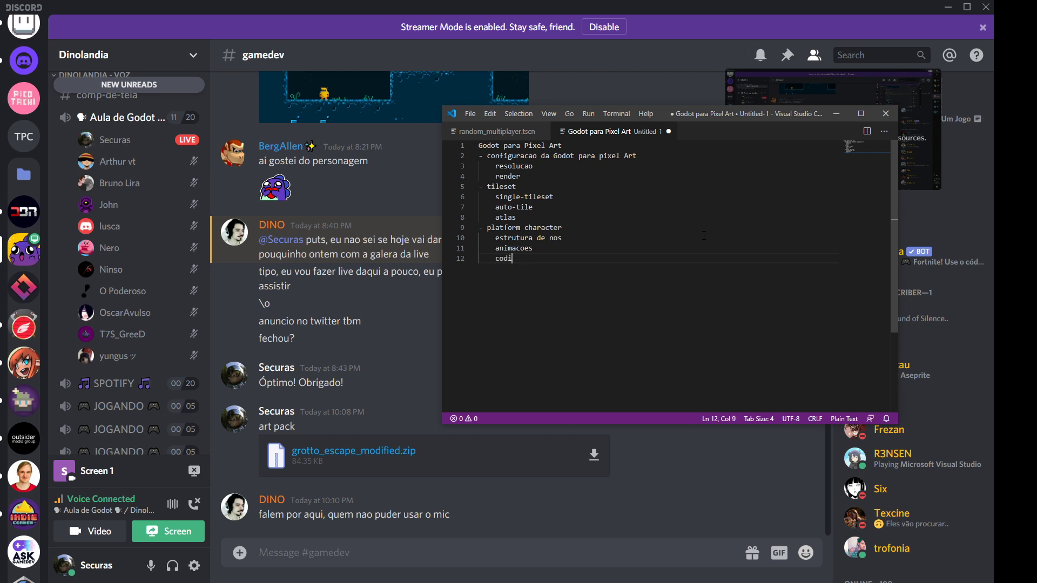
{"action": "type", "text": "o"}
{"action": "key", "text": "BackSpace"}
{"action": "key", "text": "BackSpace"}
{"action": "type", "text": "go de contr"}
{"action": "key", "text": "Return"}
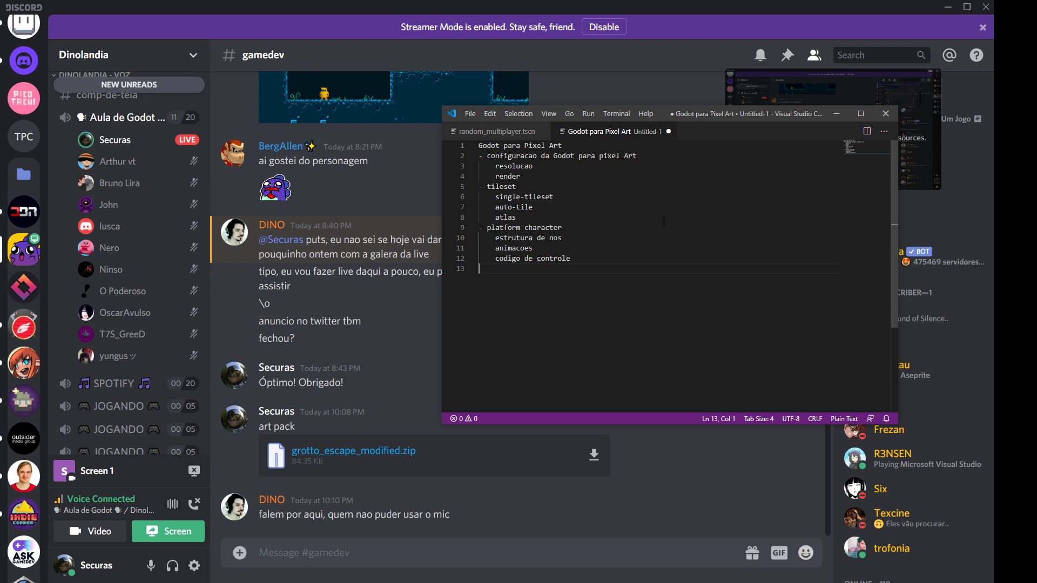
Step: Highlight the configuracao, tileset and platform character sections in turn, then deselect
{"action": "left_click_drag", "start_coordinate": [520, 178], "coordinate": [469, 157]}
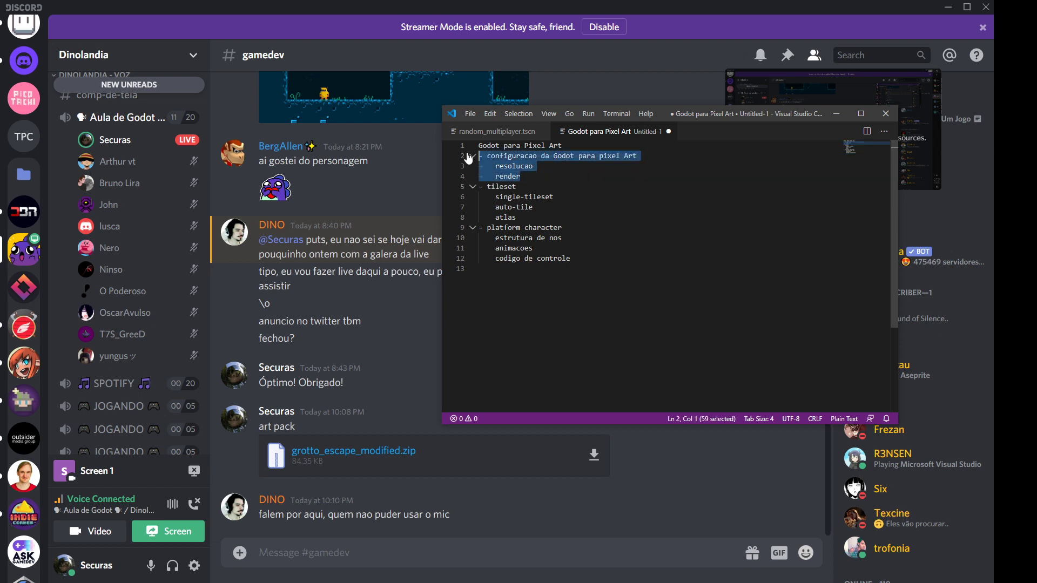
{"action": "left_click_drag", "start_coordinate": [549, 216], "coordinate": [478, 190]}
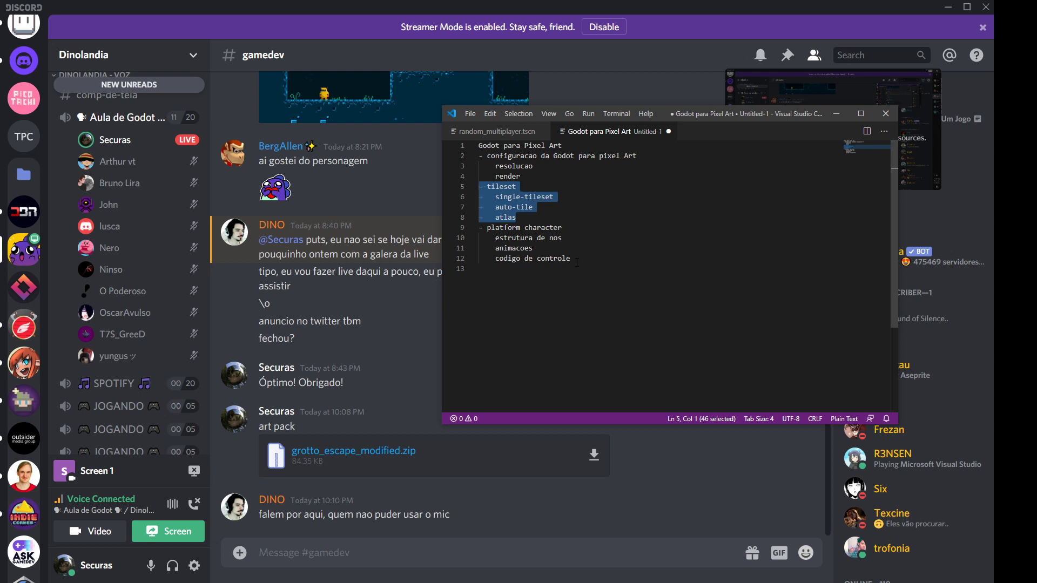
{"action": "left_click_drag", "start_coordinate": [577, 263], "coordinate": [487, 230]}
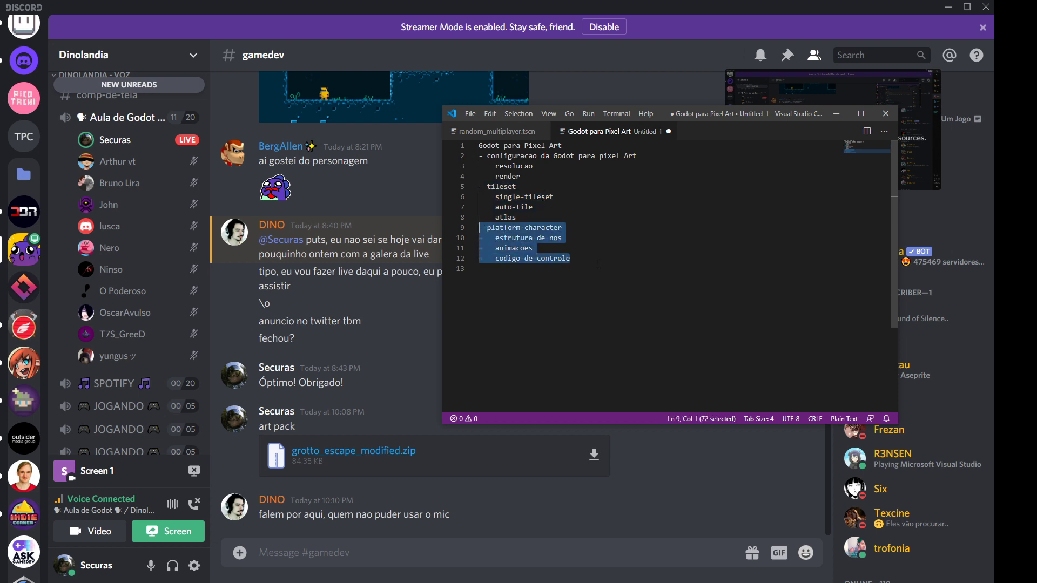
{"action": "left_click", "coordinate": [598, 263]}
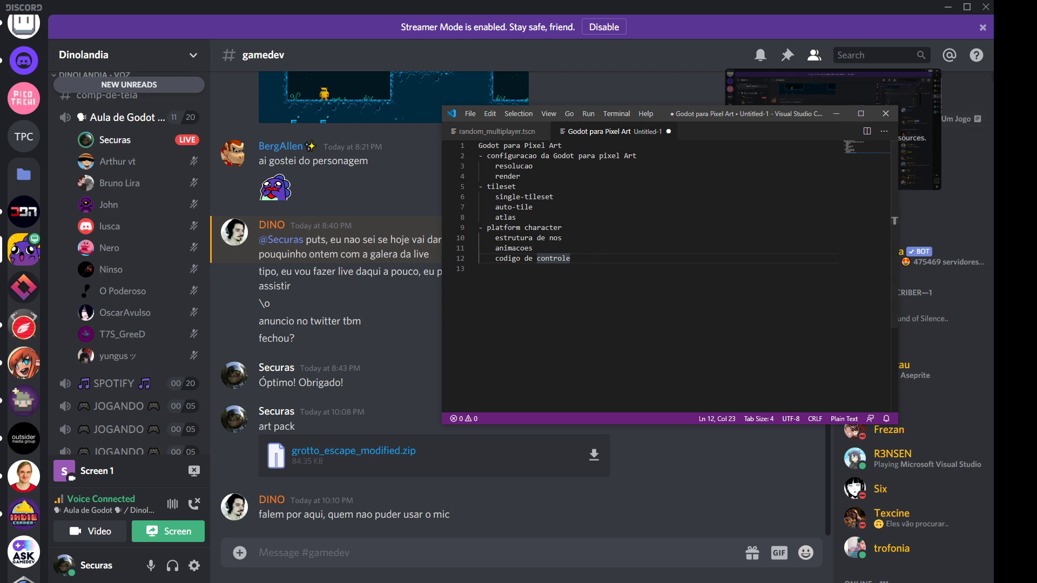
Step: Bring Discord to the front and drag it off to the lower left, revealing the desktop
{"action": "mouse_move", "coordinate": [1016, 76]}
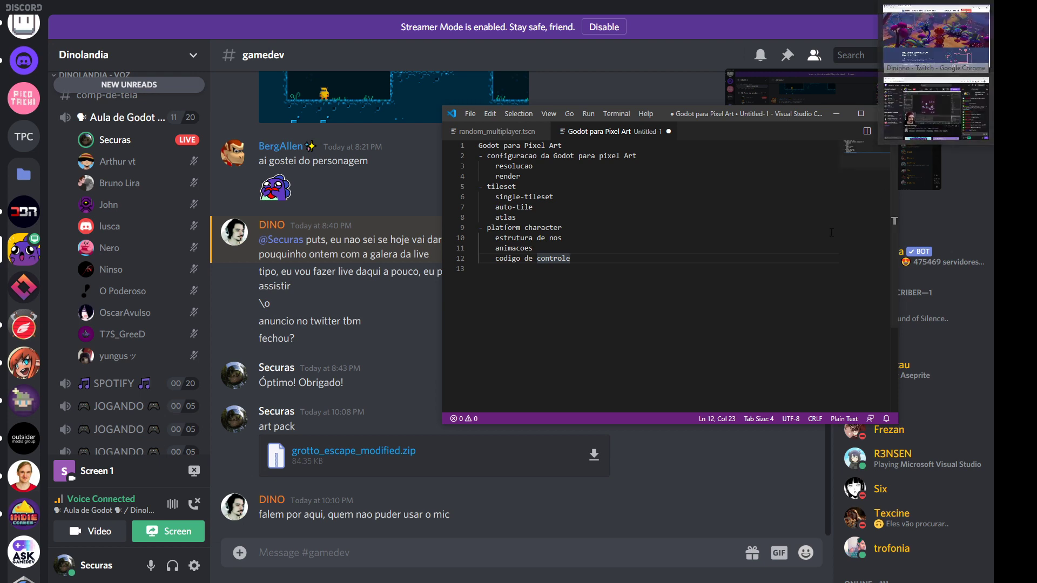
{"action": "left_click", "coordinate": [701, 458]}
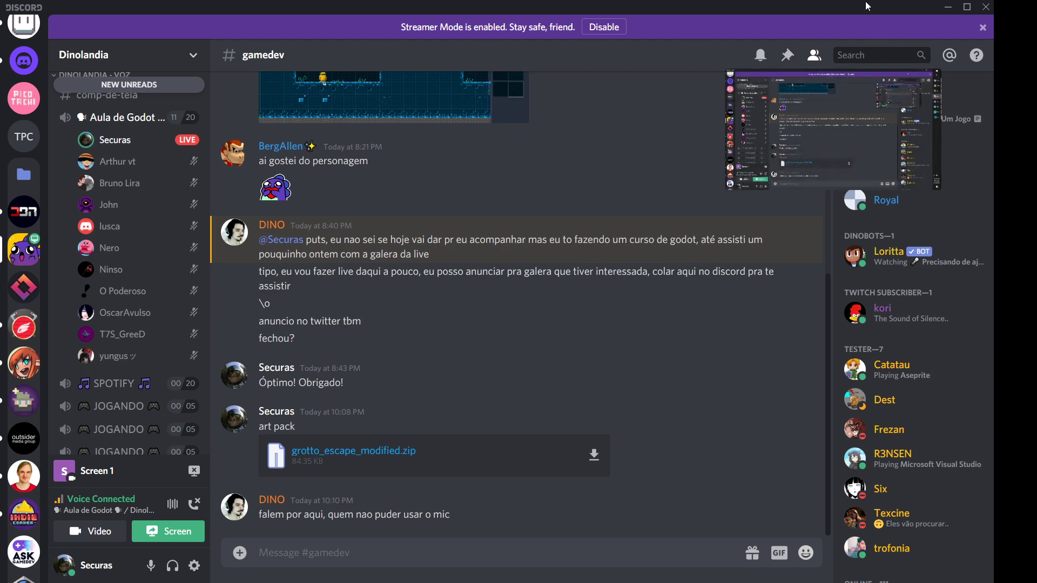
{"action": "mouse_move", "coordinate": [846, 8]}
{"action": "left_mouse_down"}
{"action": "mouse_move", "coordinate": [215, 154]}
{"action": "mouse_move", "coordinate": [0, 43]}
{"action": "left_mouse_up"}
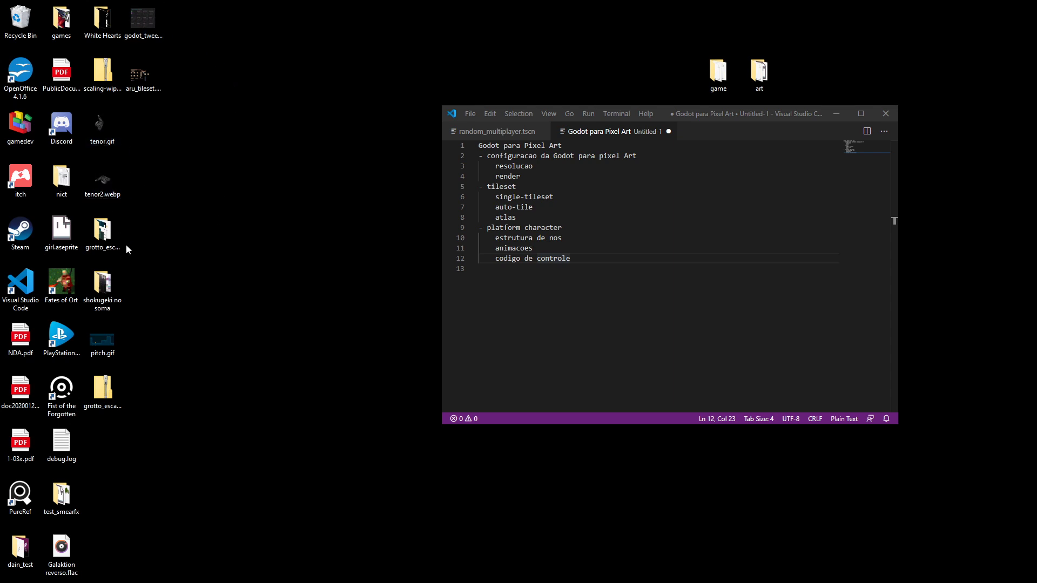
Step: Open the grotto_escape_modified desktop folder, move it left and select grotto_escape_pack_original
{"action": "double_click", "coordinate": [99, 237]}
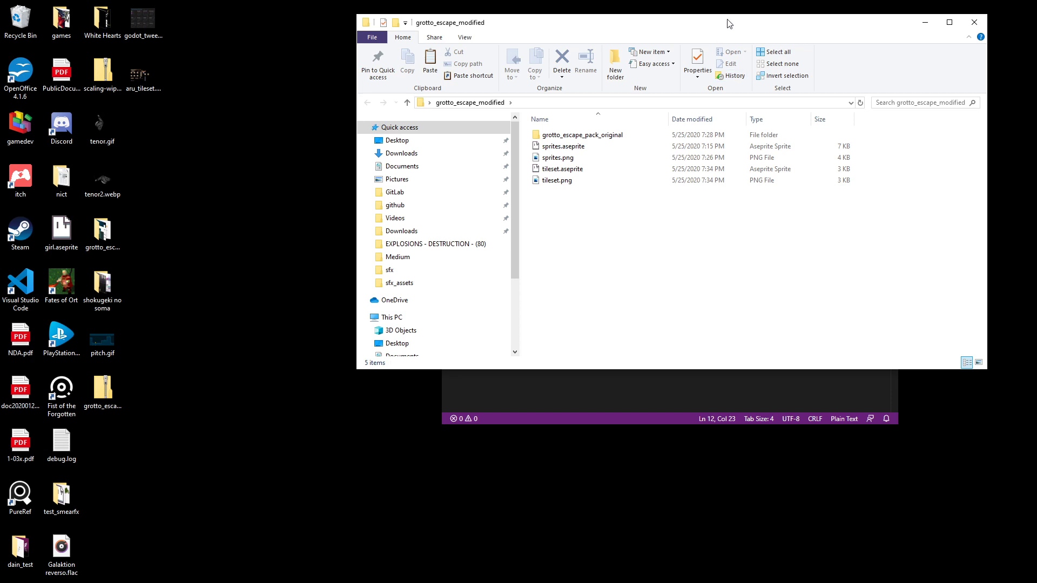
{"action": "left_click_drag", "start_coordinate": [735, 25], "coordinate": [388, 60]}
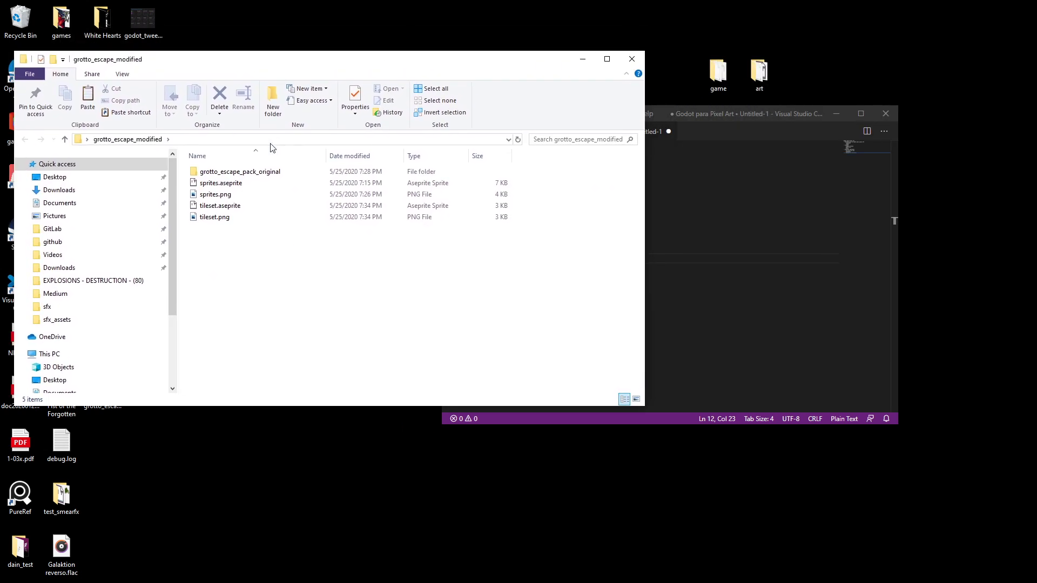
{"action": "left_click", "coordinate": [257, 177]}
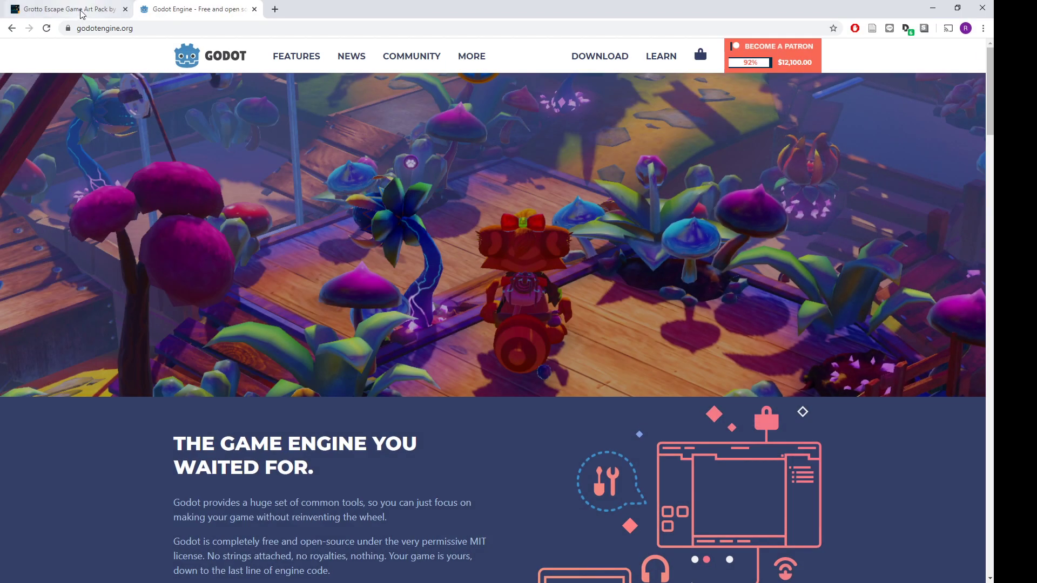
Step: Switch Chrome to the Grotto Escape itch.io page, select its address, then minimize Chrome
{"action": "left_click", "coordinate": [81, 9]}
{"action": "left_click", "coordinate": [238, 29]}
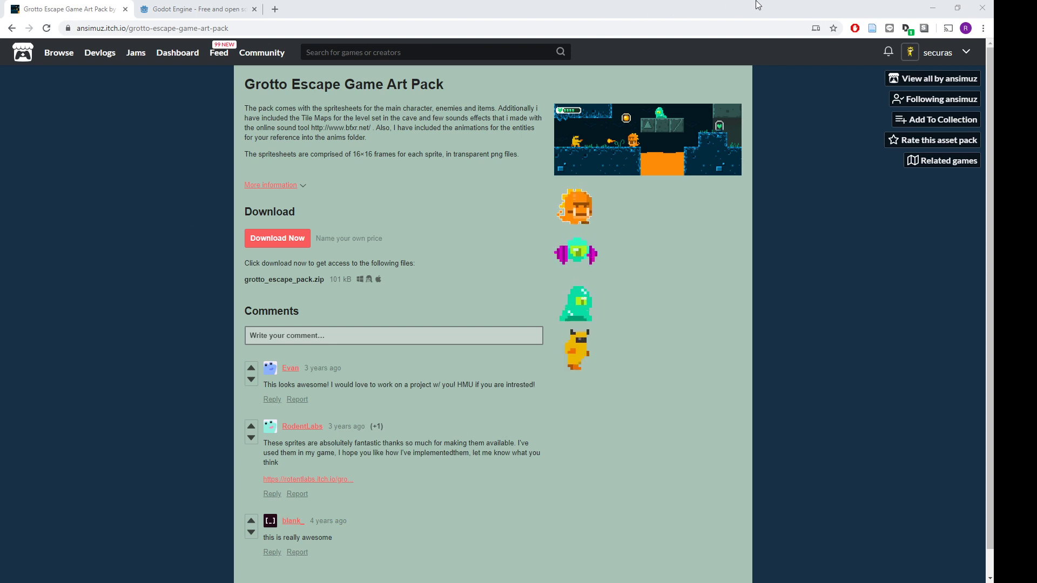
{"action": "left_click", "coordinate": [937, 13]}
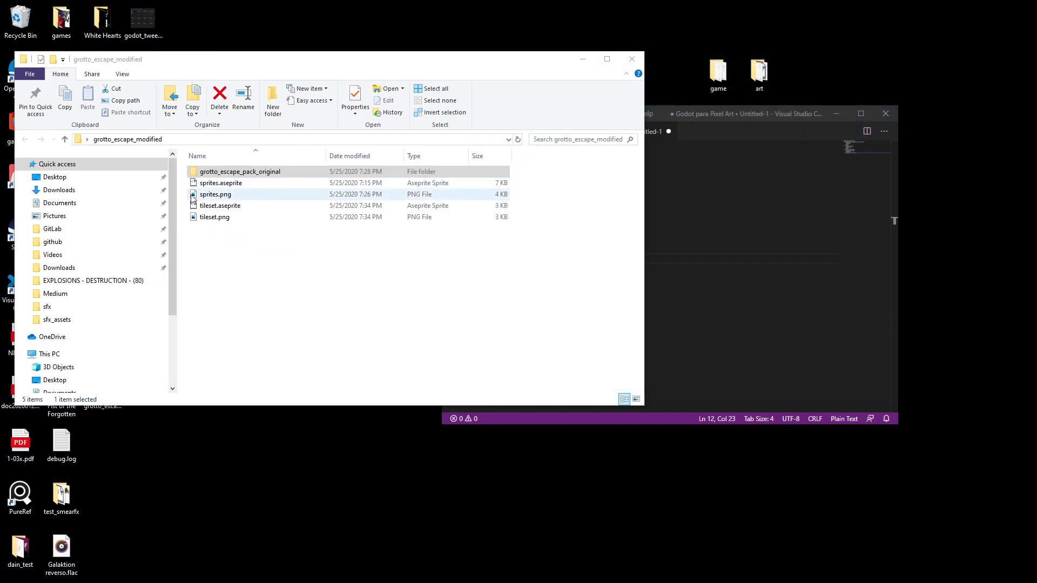
Step: Browse into grotto_escape_pack_original and graphics, then return to grotto_escape_modified
{"action": "double_click", "coordinate": [219, 172]}
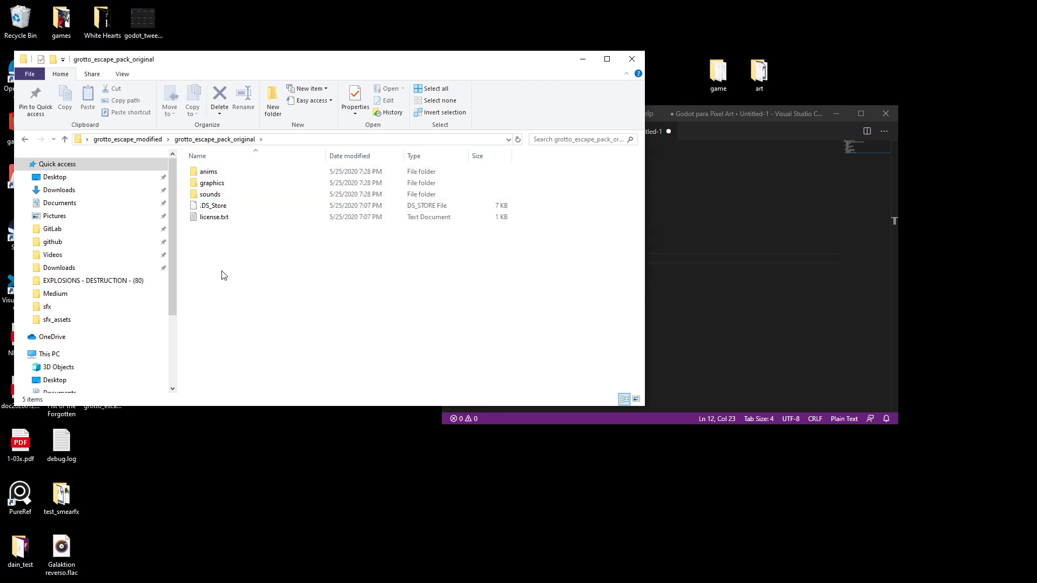
{"action": "double_click", "coordinate": [223, 184]}
{"action": "left_click", "coordinate": [216, 139]}
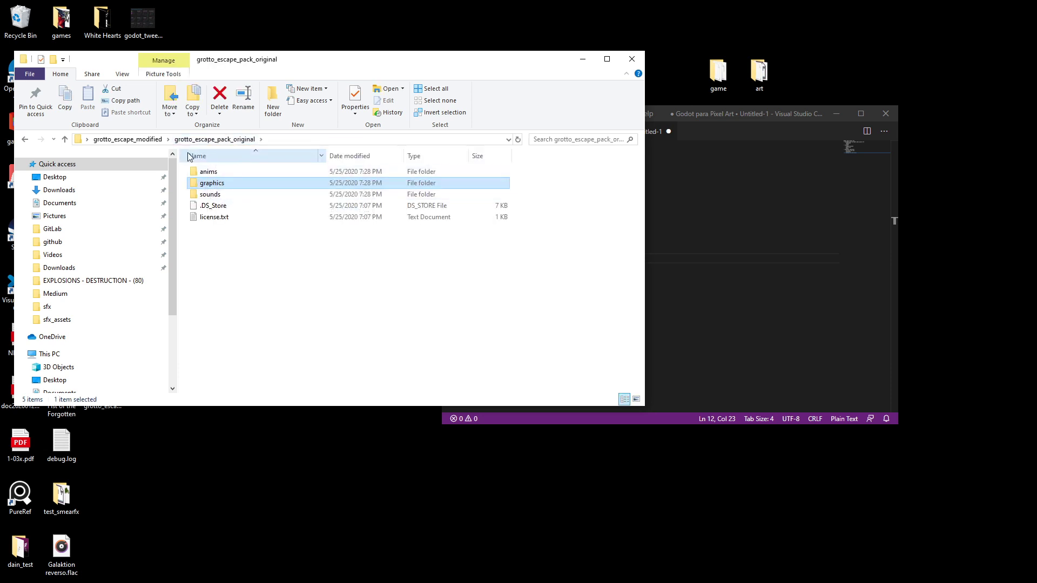
{"action": "left_click", "coordinate": [128, 140]}
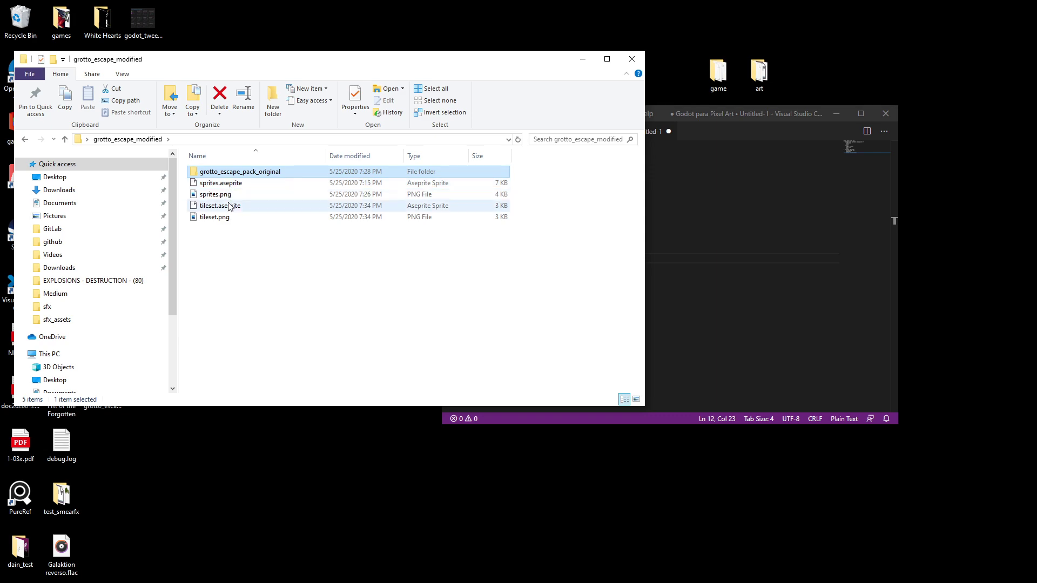
Step: Open tileset.aseprite and sprites.aseprite in Aseprite
{"action": "double_click", "coordinate": [229, 208]}
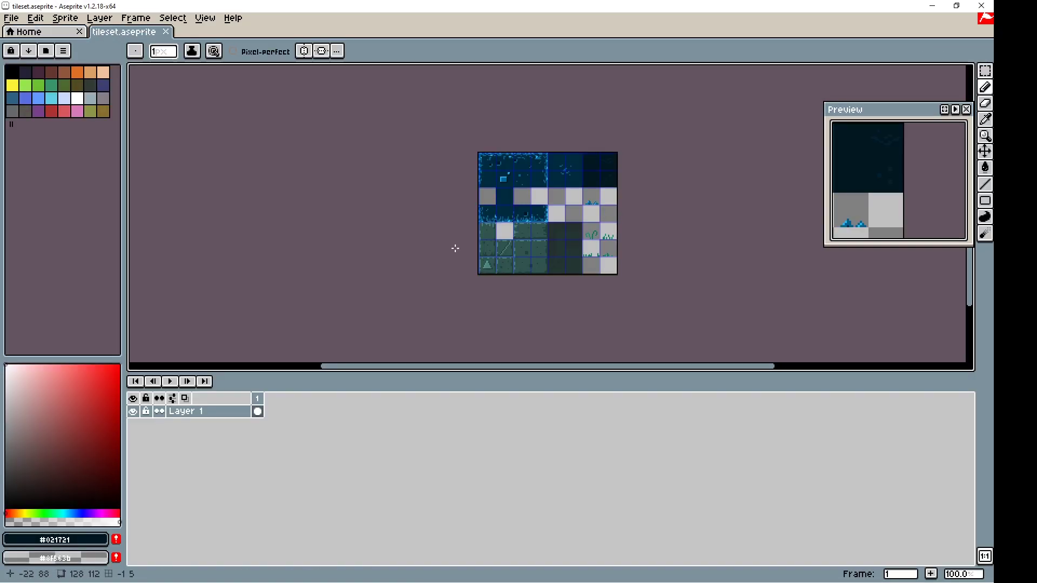
{"action": "key", "text": "alt+Tab"}
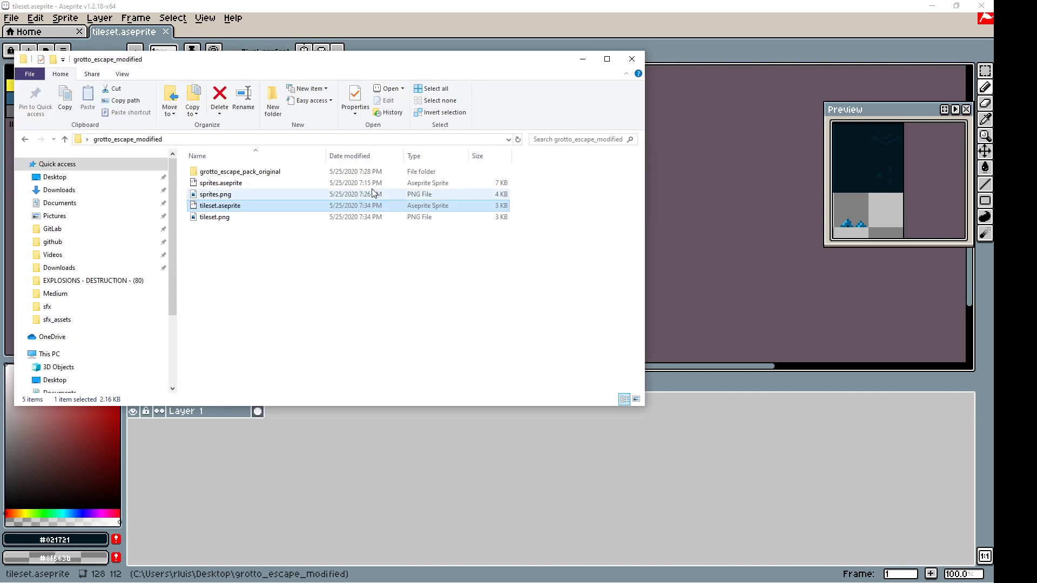
{"action": "left_click", "coordinate": [236, 187]}
{"action": "double_click", "coordinate": [236, 186]}
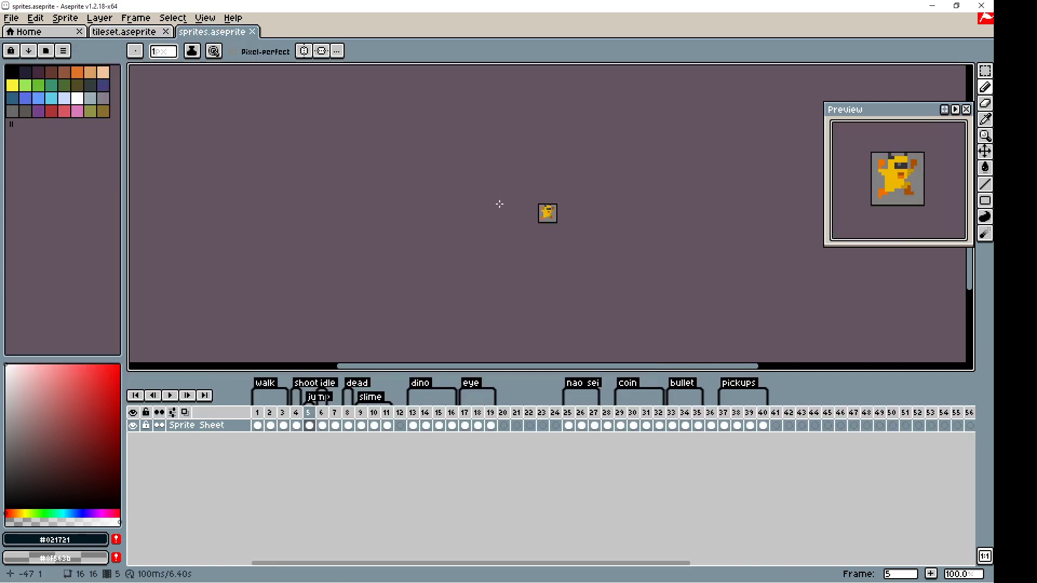
Step: Step through the dino character animation frames 1 to 8 in the sprite sheet timeline
{"action": "scroll", "coordinate": [562, 211], "scroll_direction": "up", "scroll_amount": 5}
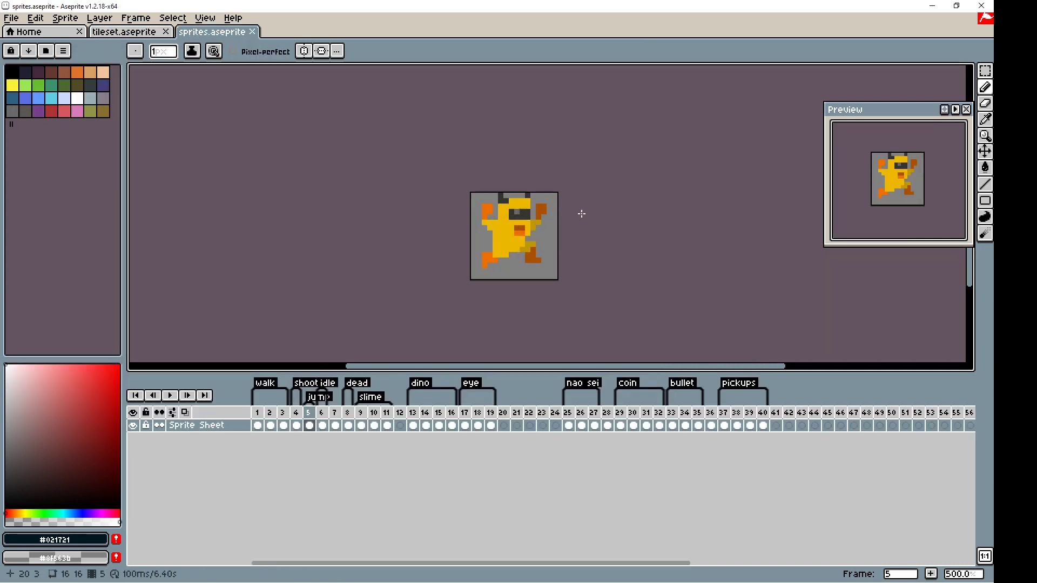
{"action": "left_click", "coordinate": [258, 425]}
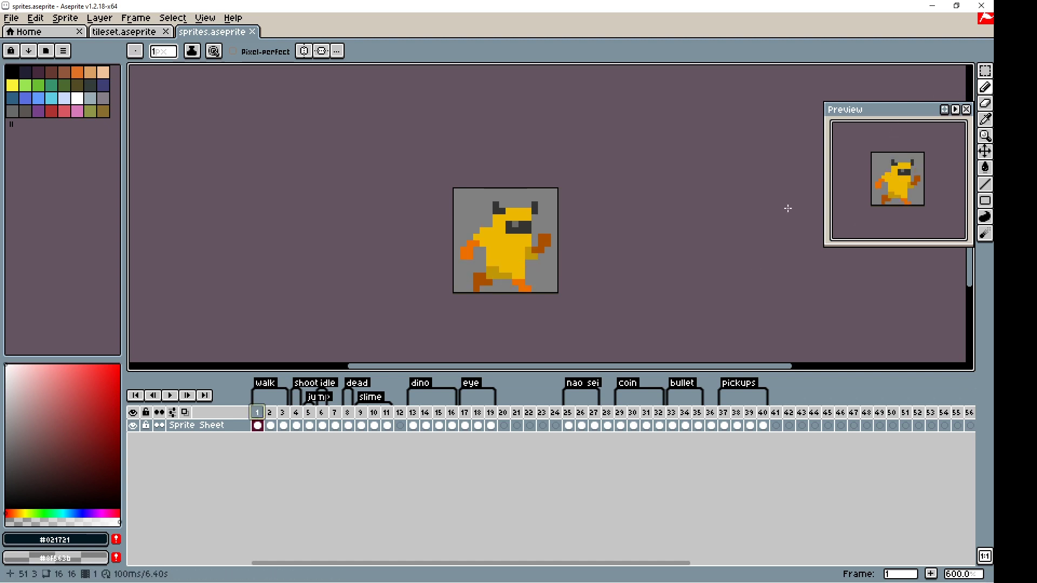
{"action": "left_click", "coordinate": [171, 394]}
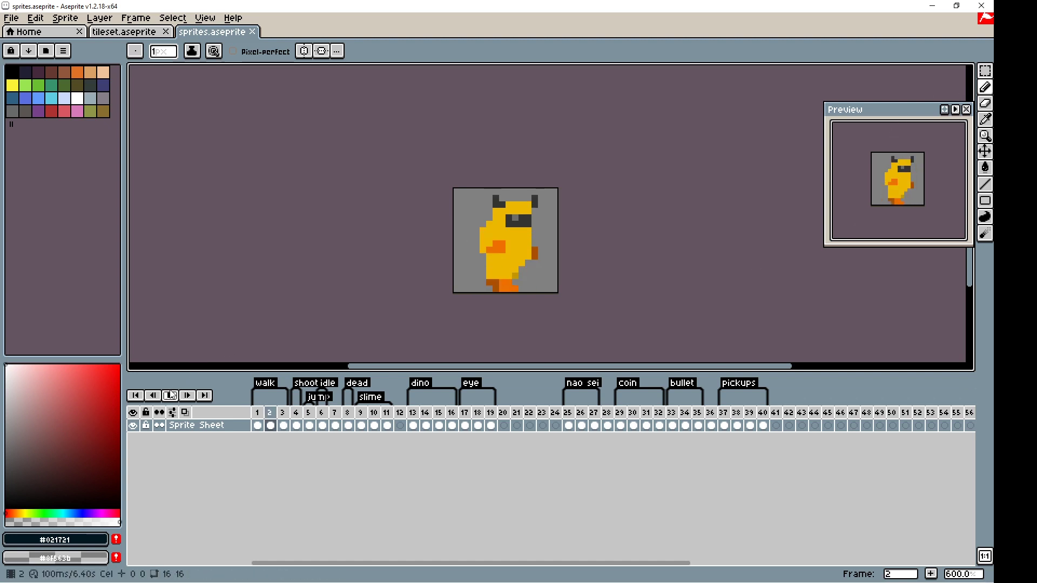
{"action": "left_click", "coordinate": [300, 416]}
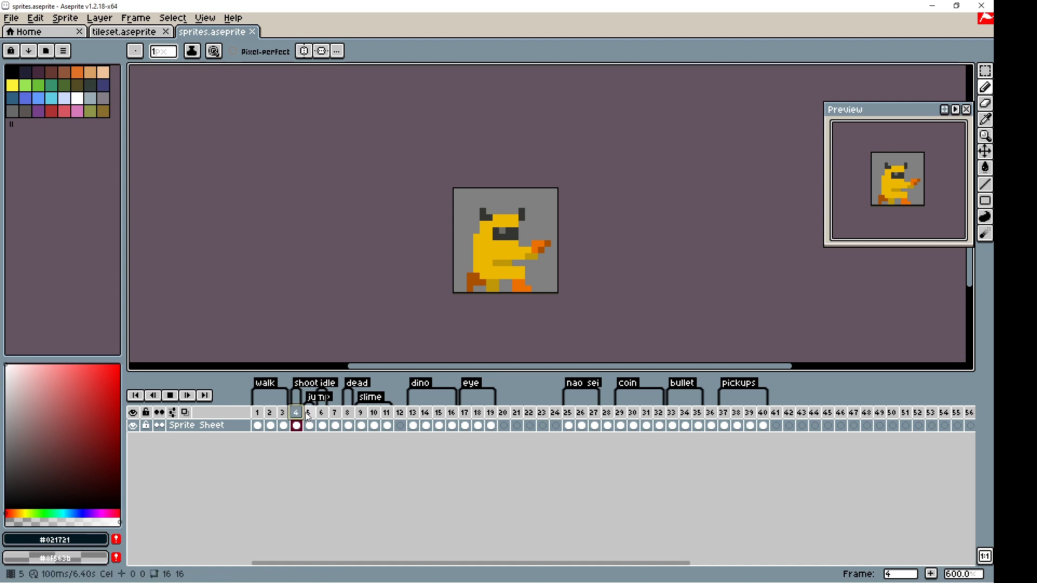
{"action": "left_click", "coordinate": [309, 416]}
{"action": "left_click", "coordinate": [321, 416]}
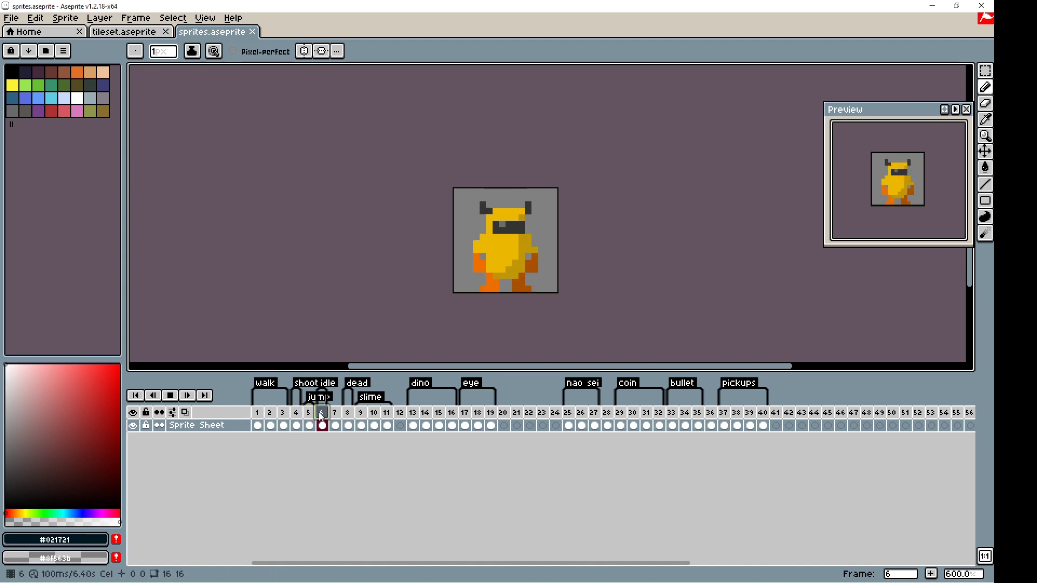
{"action": "left_click", "coordinate": [339, 419]}
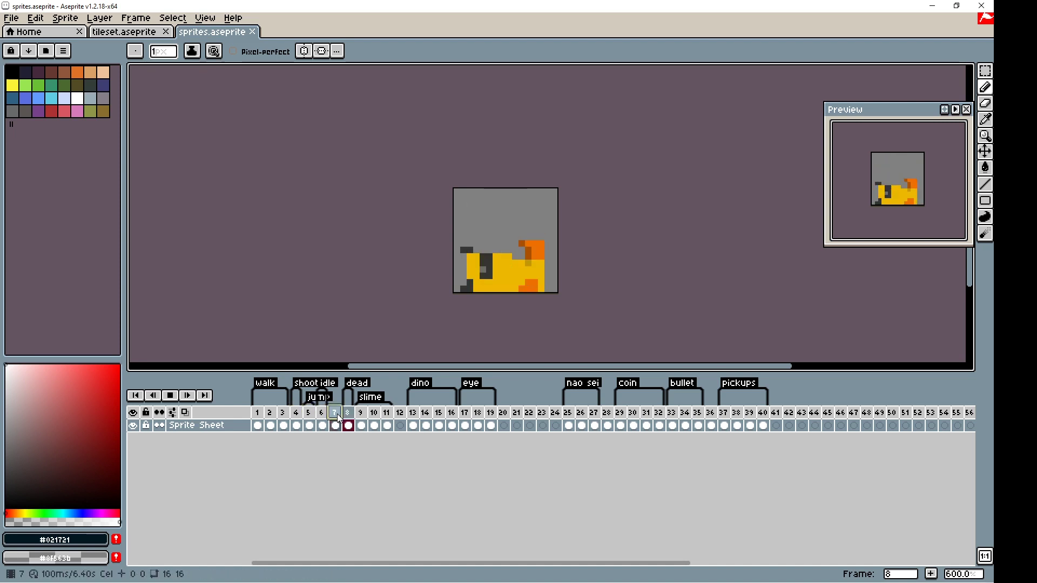
{"action": "left_click", "coordinate": [347, 415]}
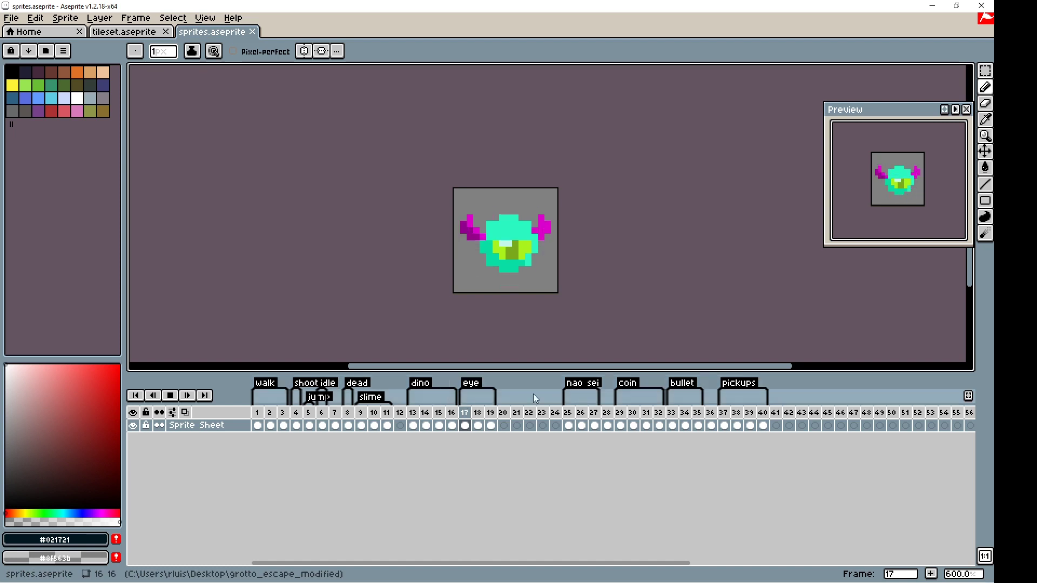
Step: Preview the nao sei green square, coin, bullet and pickups animations, then minimize Aseprite
{"action": "left_click", "coordinate": [583, 416]}
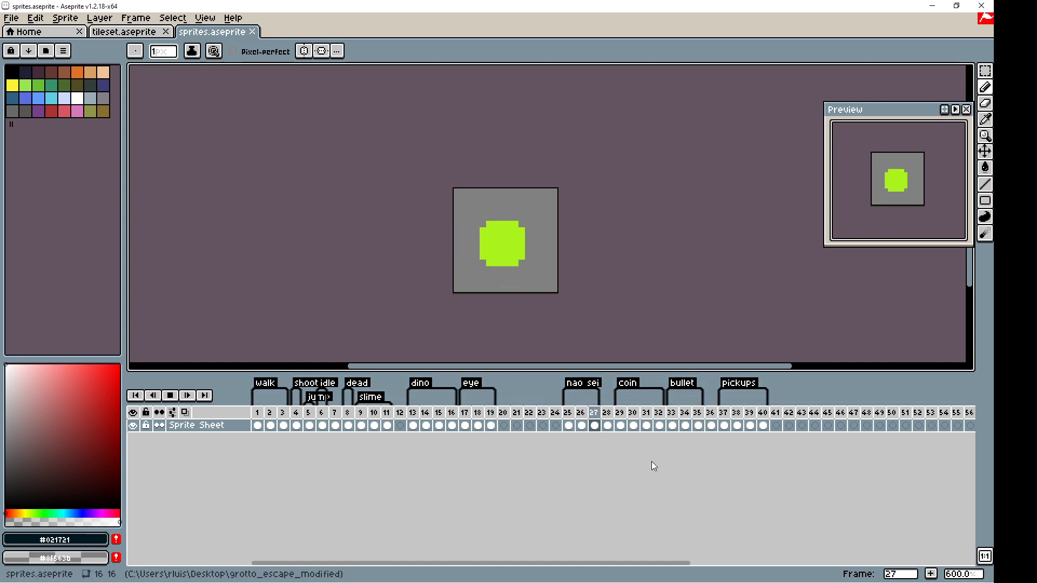
{"action": "left_click", "coordinate": [640, 415]}
{"action": "left_click", "coordinate": [684, 414]}
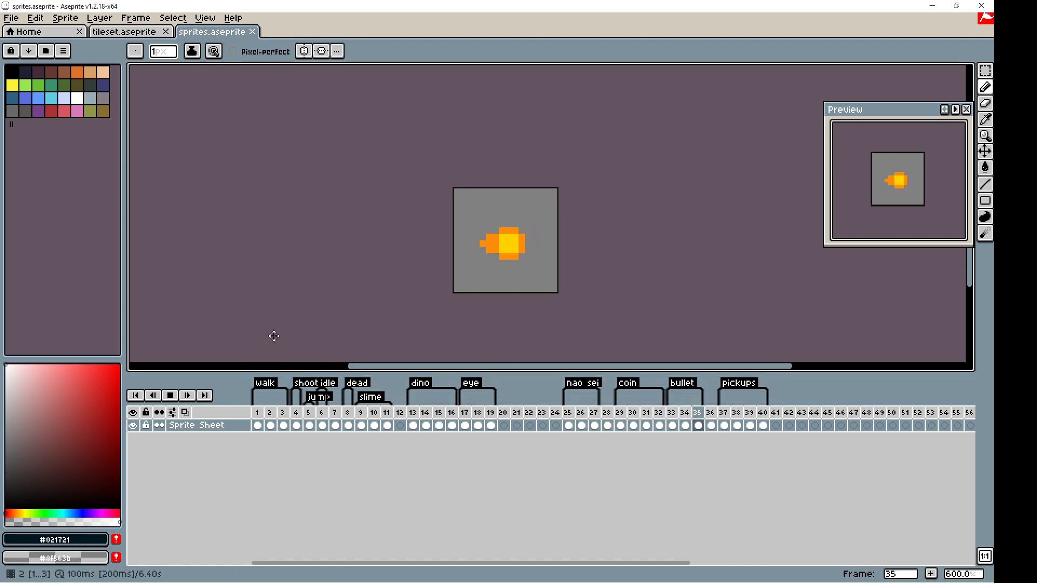
{"action": "left_click", "coordinate": [739, 383]}
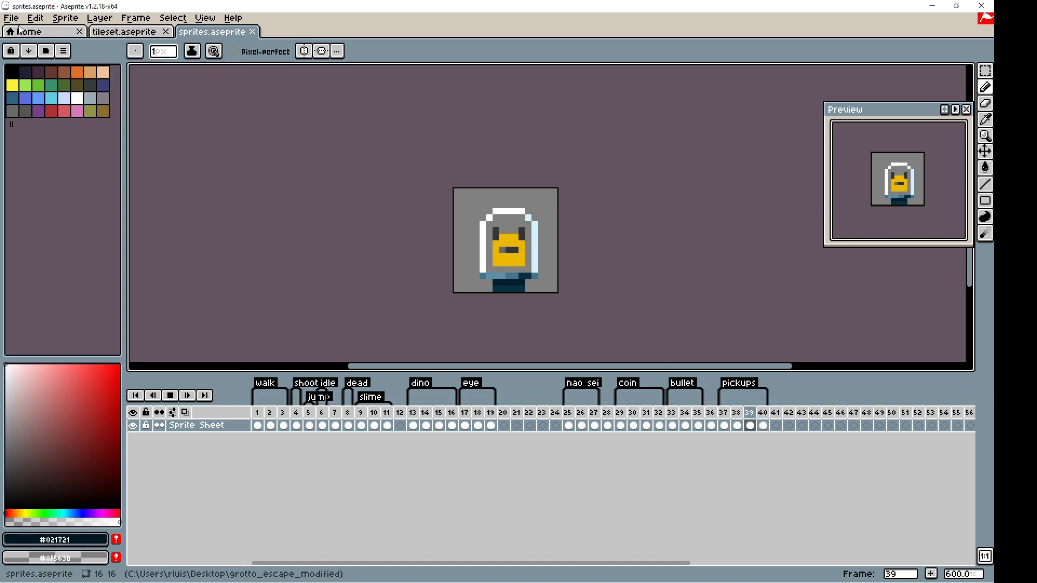
{"action": "left_click", "coordinate": [933, 7]}
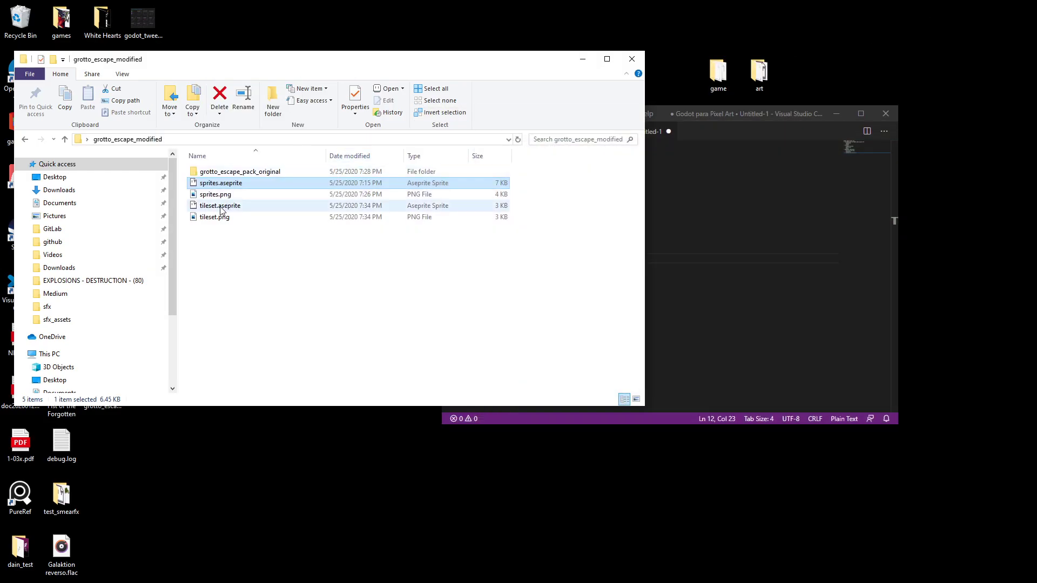
Step: Open sprites.png in Aseprite by dragging it from the grotto_escape_modified folder
{"action": "key", "text": "alt+Tab"}
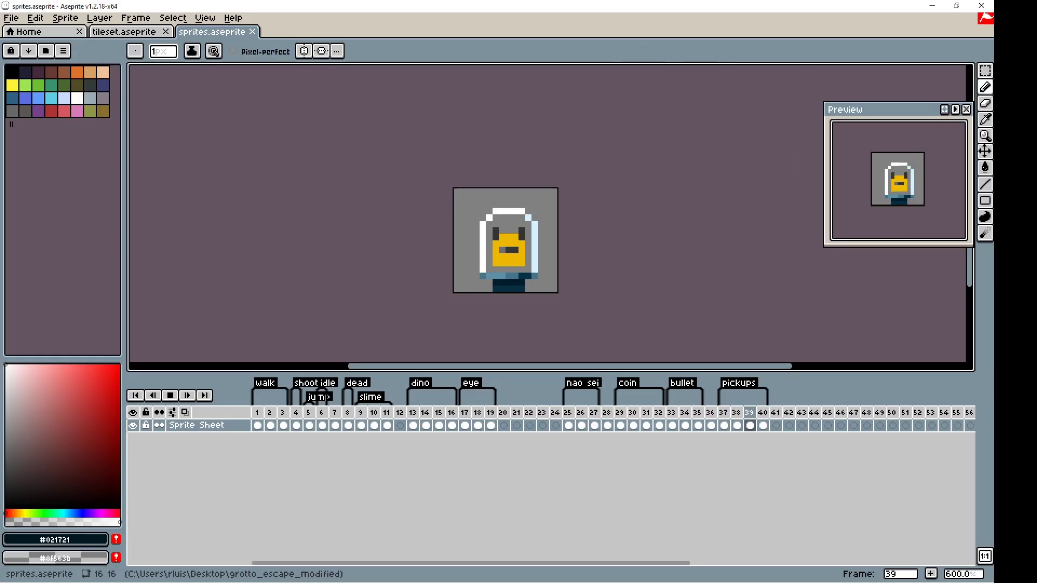
{"action": "key", "text": "alt+Tab"}
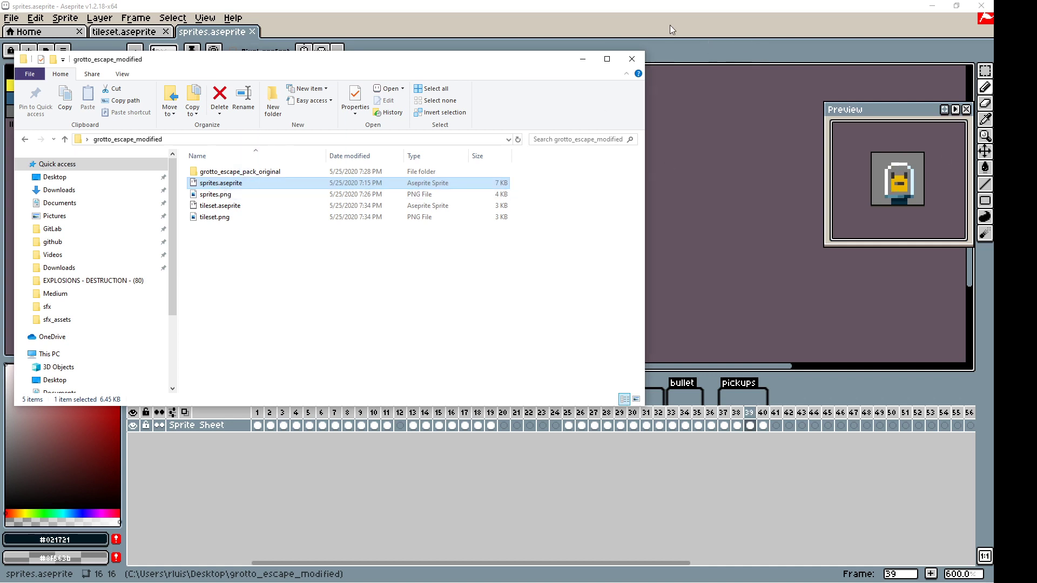
{"action": "left_click", "coordinate": [647, 15]}
{"action": "key", "text": "alt+Tab"}
{"action": "left_click_drag", "start_coordinate": [212, 196], "coordinate": [699, 226]}
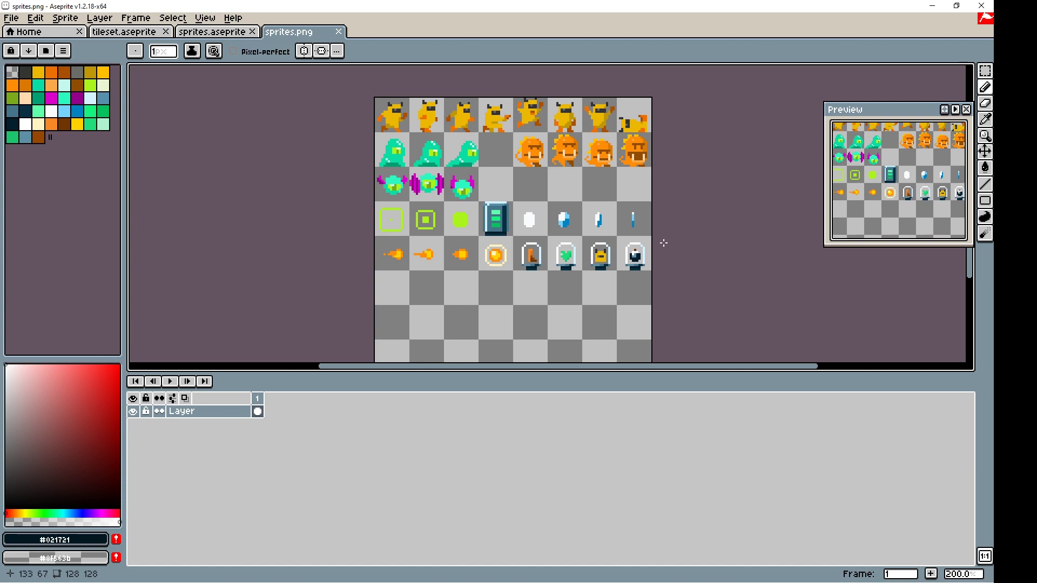
Step: Switch to the tileset.aseprite document to view its cave tile grid
{"action": "scroll", "coordinate": [656, 233], "scroll_direction": "down", "scroll_amount": 1}
{"action": "scroll", "coordinate": [649, 217], "scroll_direction": "up", "scroll_amount": 1}
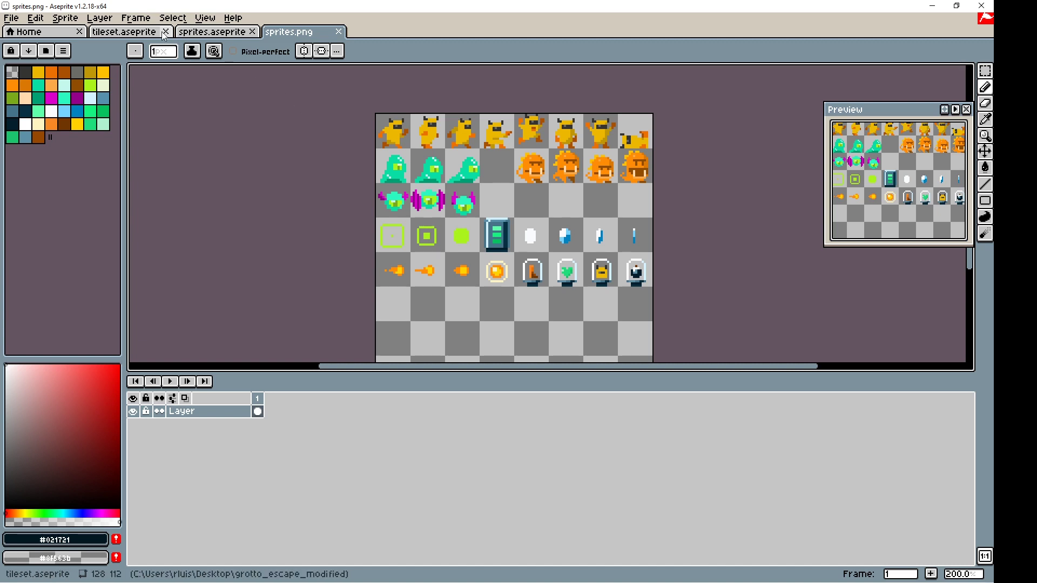
{"action": "left_click", "coordinate": [134, 33]}
{"action": "scroll", "coordinate": [611, 195], "scroll_direction": "up", "scroll_amount": 1}
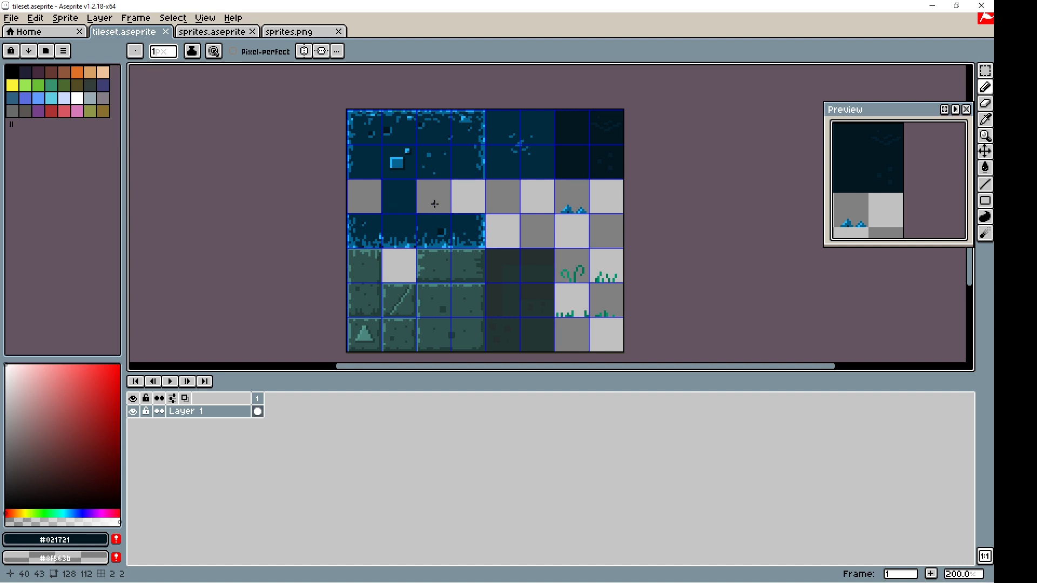
Step: Use rectangular marquee selections to measure the top-left 64x64 tile block and its neighbouring tiles
{"action": "key", "text": "m"}
{"action": "left_click_drag", "start_coordinate": [358, 115], "coordinate": [480, 250]}
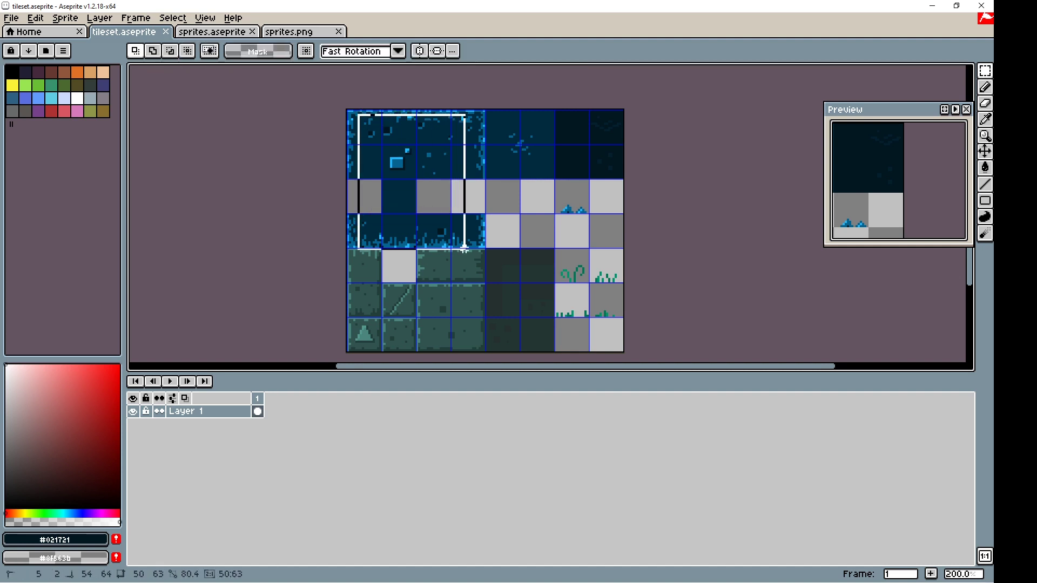
{"action": "left_click", "coordinate": [494, 226]}
{"action": "left_click_drag", "start_coordinate": [363, 120], "coordinate": [484, 248]}
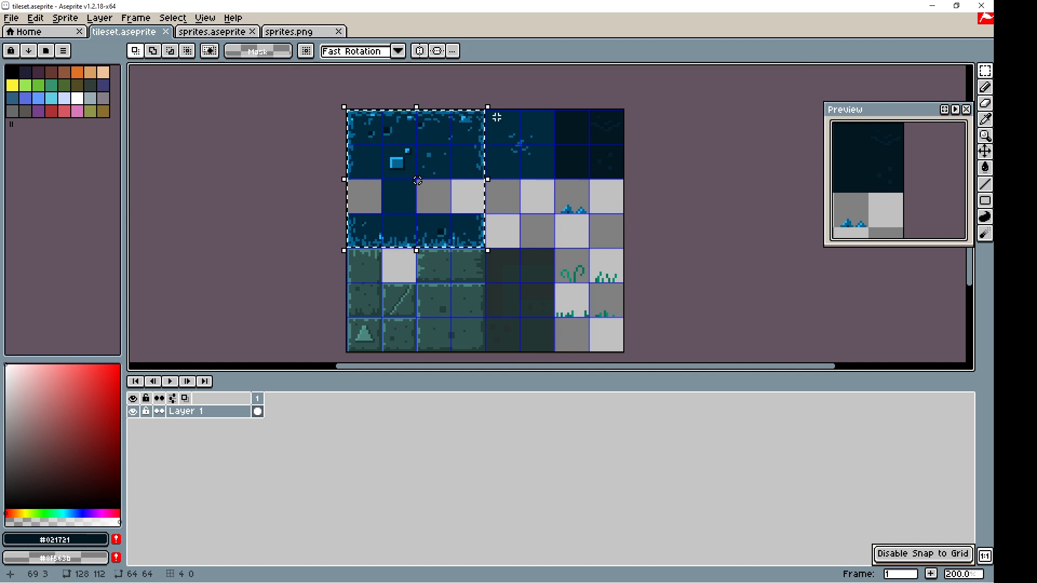
{"action": "left_click_drag", "start_coordinate": [499, 136], "coordinate": [541, 172]}
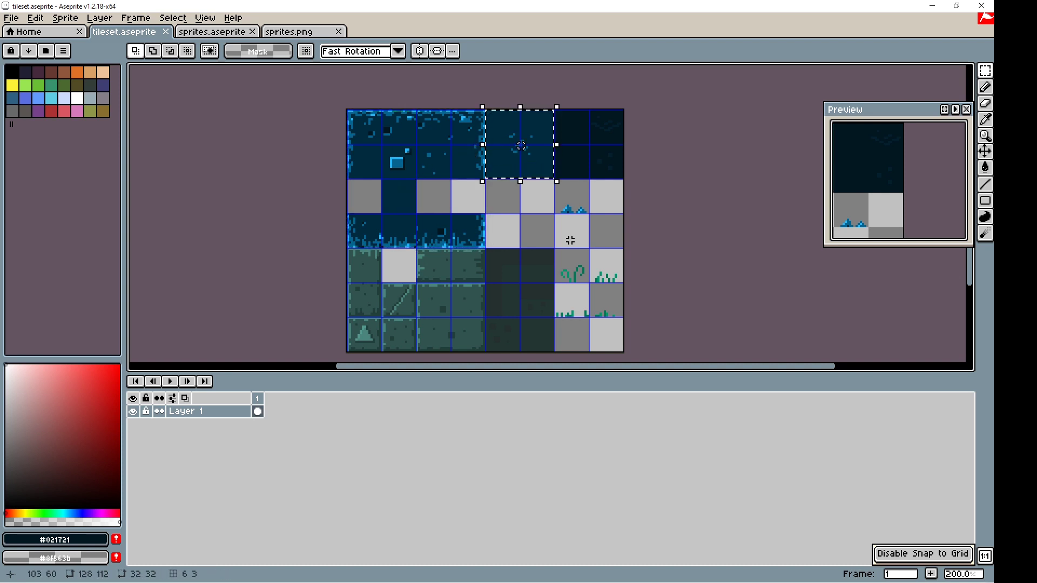
{"action": "left_click_drag", "start_coordinate": [570, 121], "coordinate": [616, 170]}
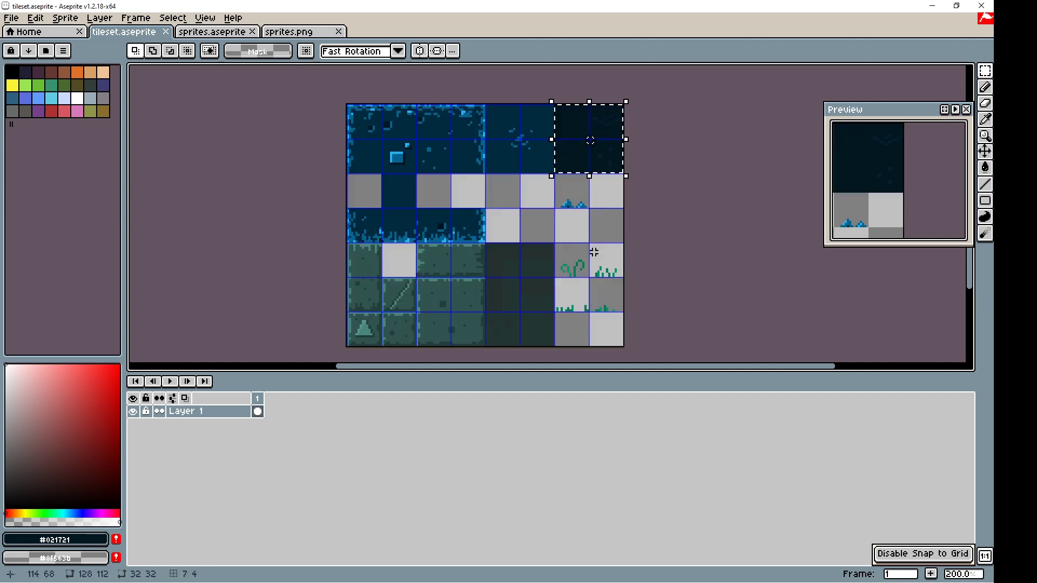
Step: Select the plant and grass, blue spikes, green stone and dark tile blocks, then deselect
{"action": "scroll", "coordinate": [596, 240], "scroll_direction": "up", "scroll_amount": 1}
{"action": "left_click_drag", "start_coordinate": [537, 244], "coordinate": [629, 327]}
{"action": "middle_click_drag", "start_coordinate": [547, 141], "coordinate": [625, 90]}
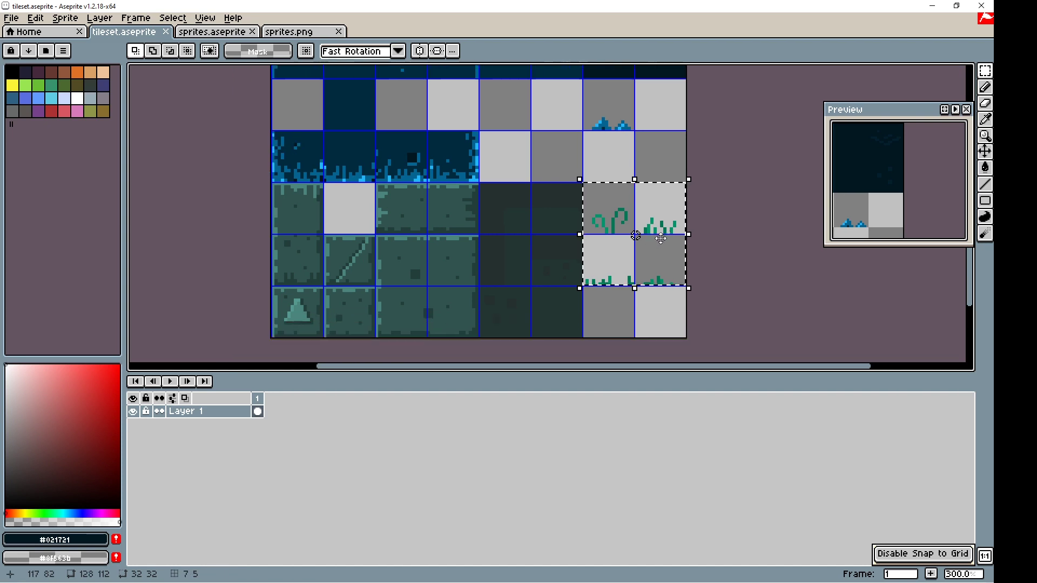
{"action": "left_click_drag", "start_coordinate": [625, 89], "coordinate": [656, 123]}
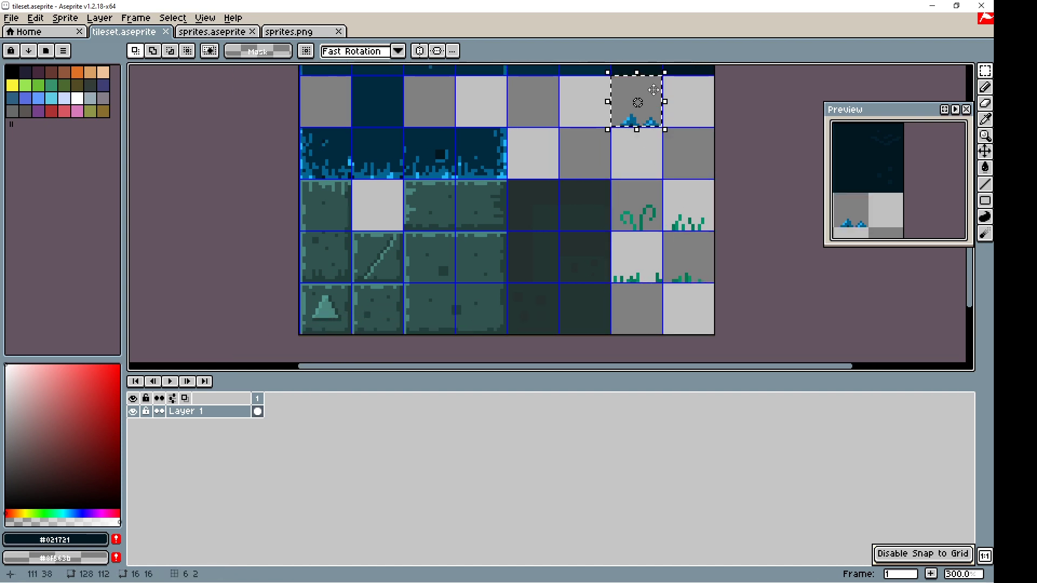
{"action": "left_click_drag", "start_coordinate": [303, 183], "coordinate": [503, 327]}
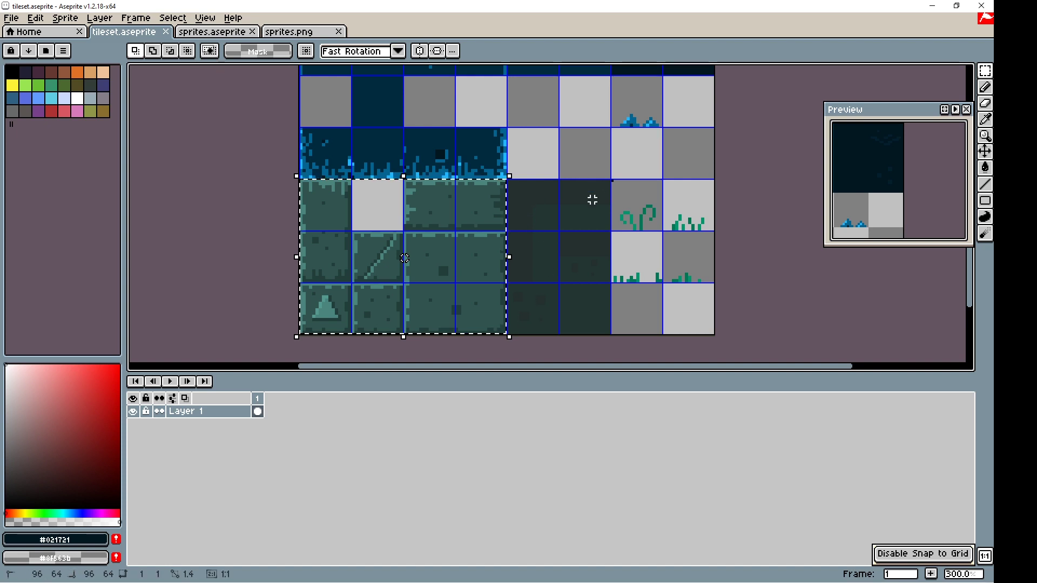
{"action": "left_click_drag", "start_coordinate": [591, 197], "coordinate": [503, 340]}
{"action": "key", "text": "ctrl+d"}
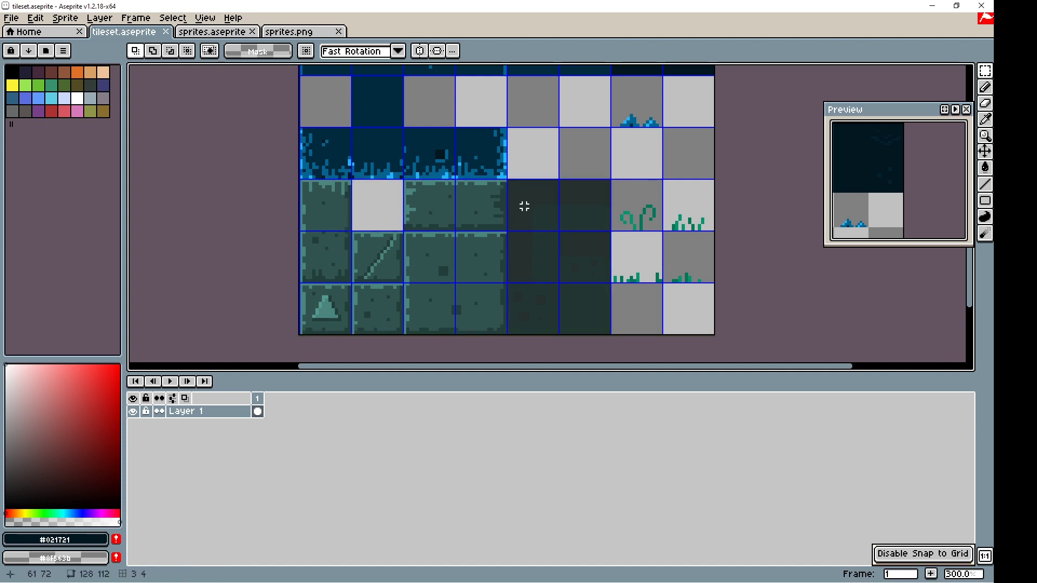
Step: Measure a six-by-three tile area and the 2x2 dark tiles, deselect, then start a new Godot project
{"action": "scroll", "coordinate": [540, 227], "scroll_direction": "down", "scroll_amount": 1}
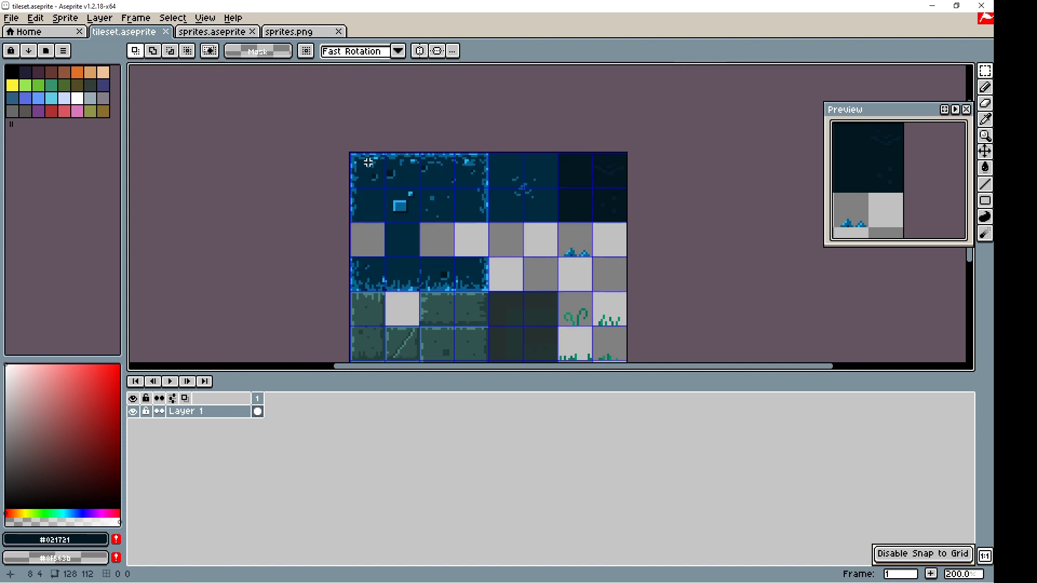
{"action": "mouse_move", "coordinate": [351, 154]}
{"action": "left_mouse_down"}
{"action": "mouse_move", "coordinate": [547, 275]}
{"action": "mouse_move", "coordinate": [552, 289]}
{"action": "left_mouse_up"}
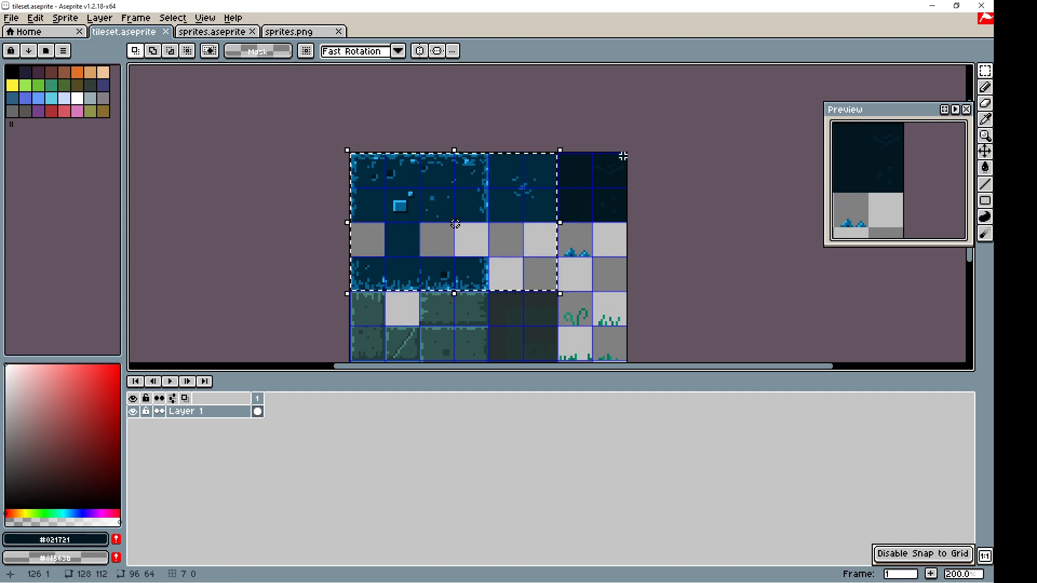
{"action": "left_click_drag", "start_coordinate": [559, 155], "coordinate": [629, 221]}
{"action": "key", "text": "ctrl+d"}
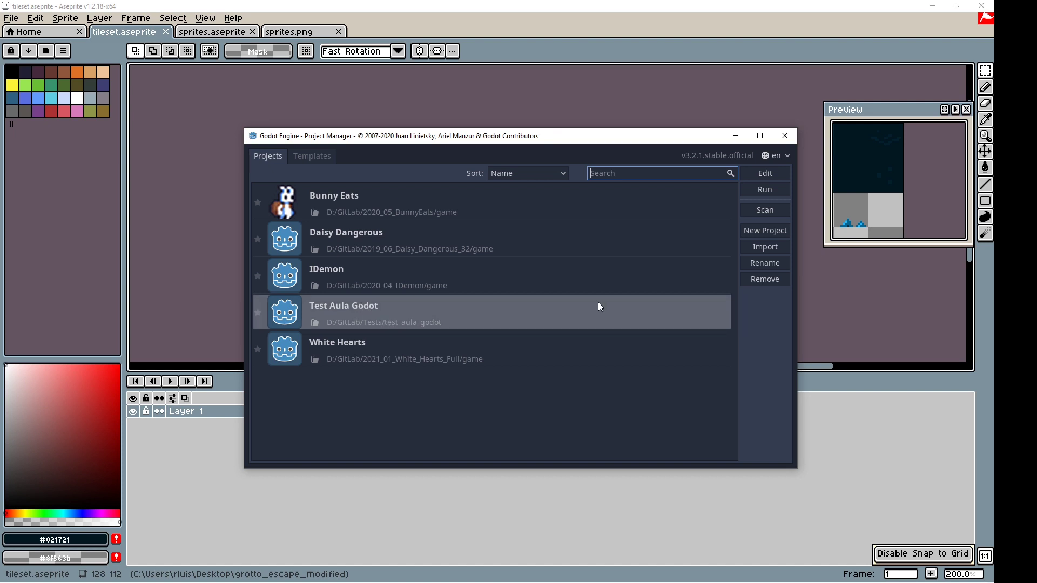
{"action": "left_click", "coordinate": [773, 235]}
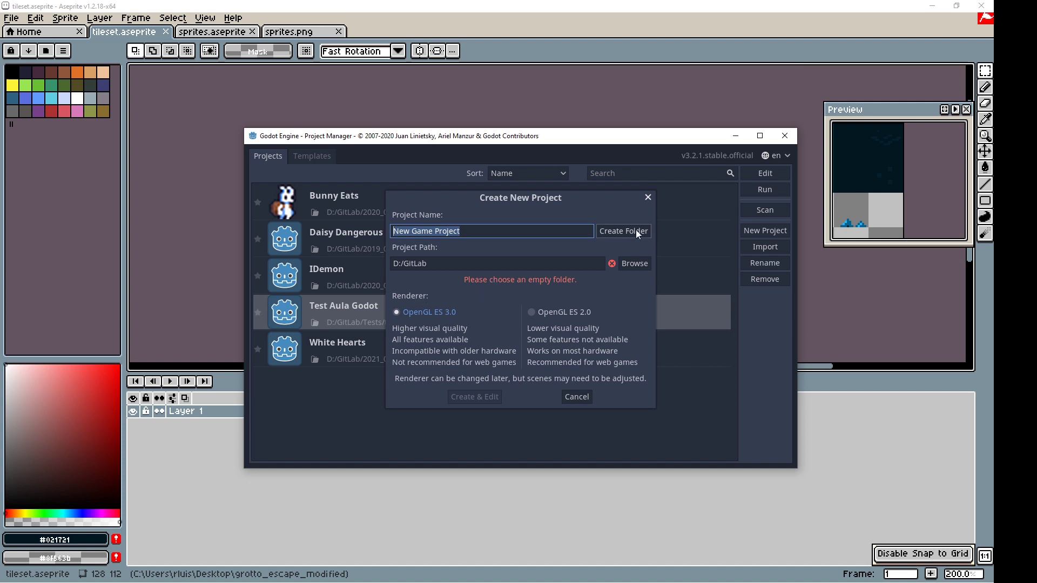
Step: Enter Aula_de_Godot as the project name and create its folder at D:/GitLab/Aula_de_Godot
{"action": "type", "text": "Aula"}
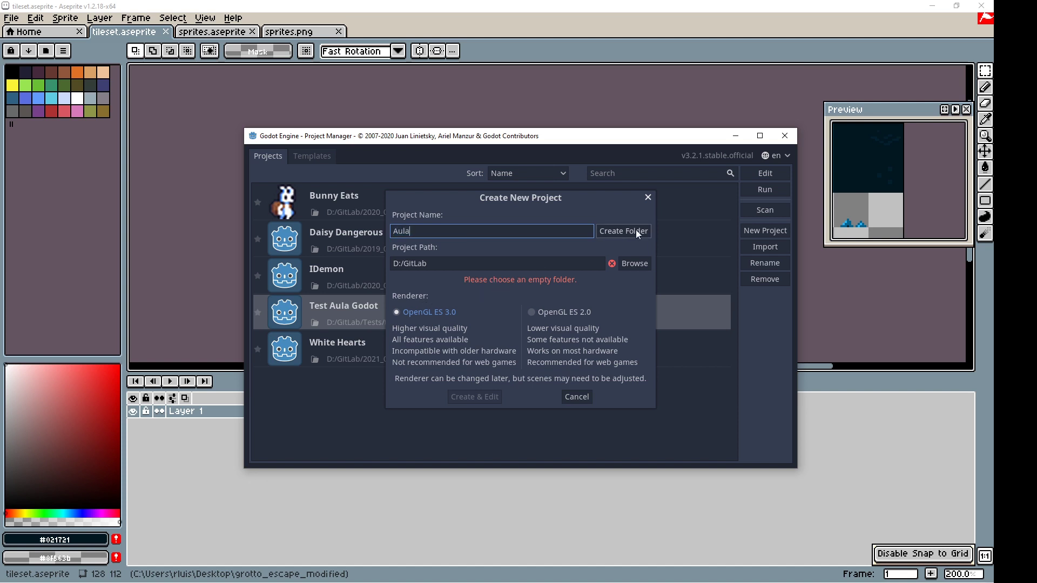
{"action": "type", "text": "_de"}
{"action": "type", "text": "_Godot"}
{"action": "left_click", "coordinate": [613, 233]}
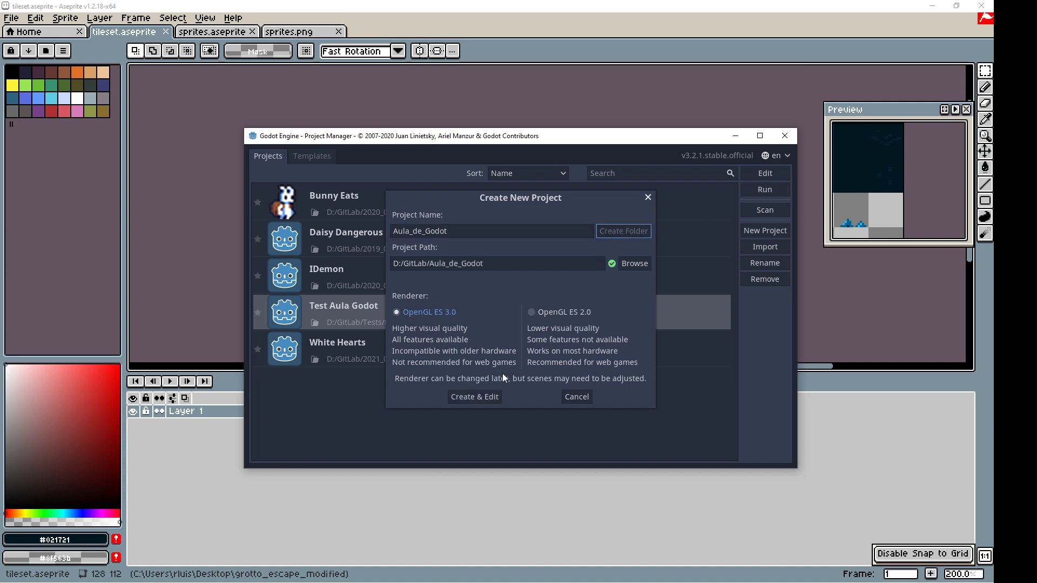
Step: Create the Aula_de_Godot project with Create & Edit and let the editor load
{"action": "left_click", "coordinate": [489, 397]}
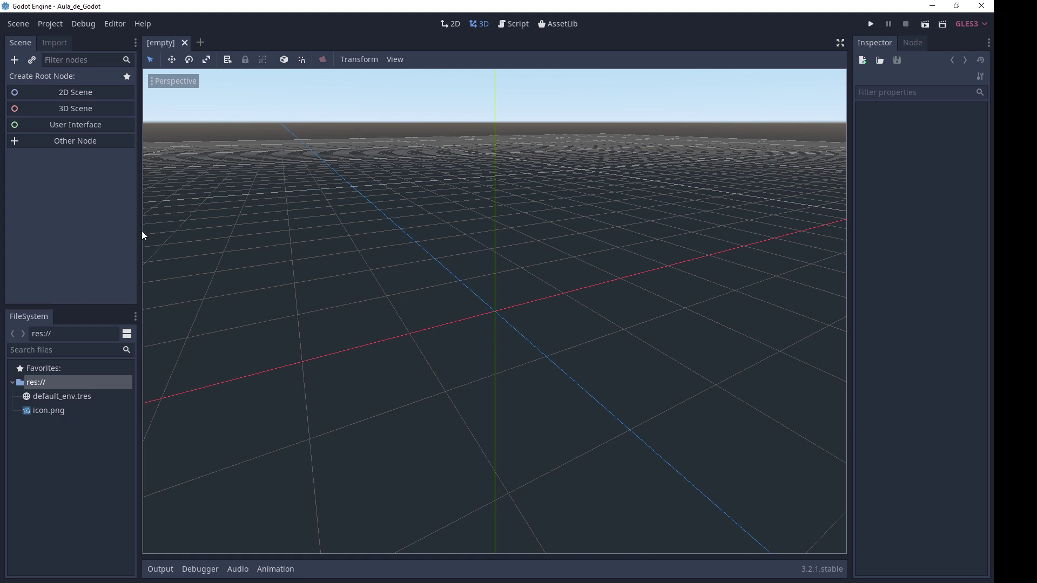
Step: Create a Node2D root for a 2D scene and rename it mundo
{"action": "left_click", "coordinate": [80, 93]}
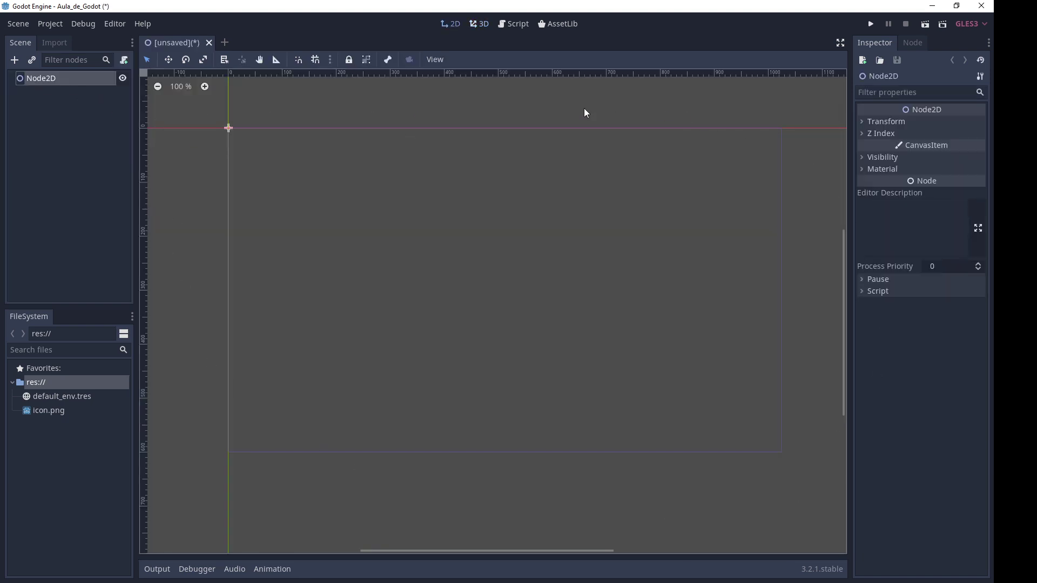
{"action": "double_click", "coordinate": [52, 83]}
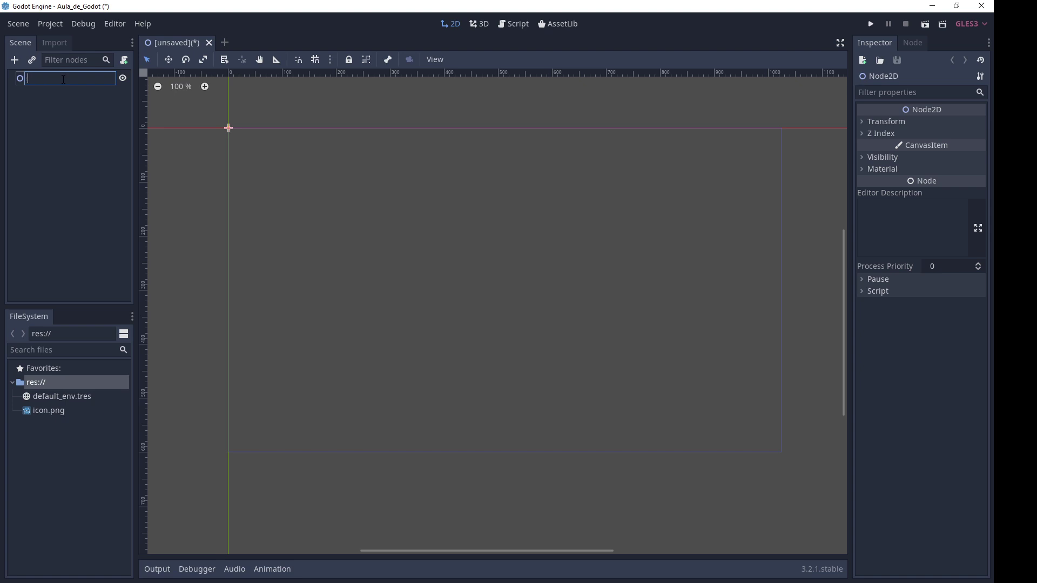
{"action": "type", "text": "mundo"}
{"action": "key", "text": "Return"}
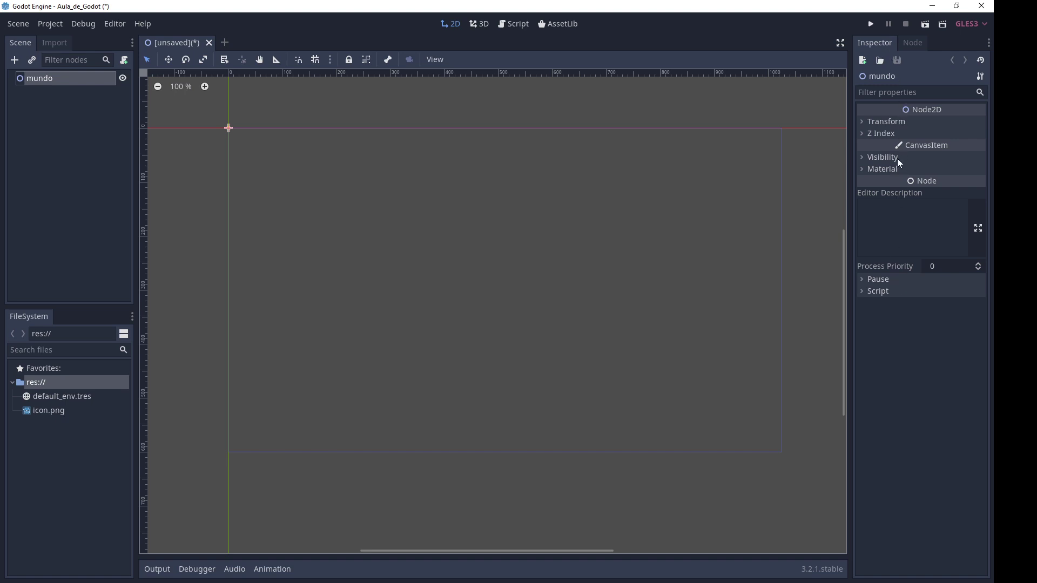
Step: Check mundo's Transform values in the Inspector, then expand and collapse the Z Index section
{"action": "left_click", "coordinate": [867, 125]}
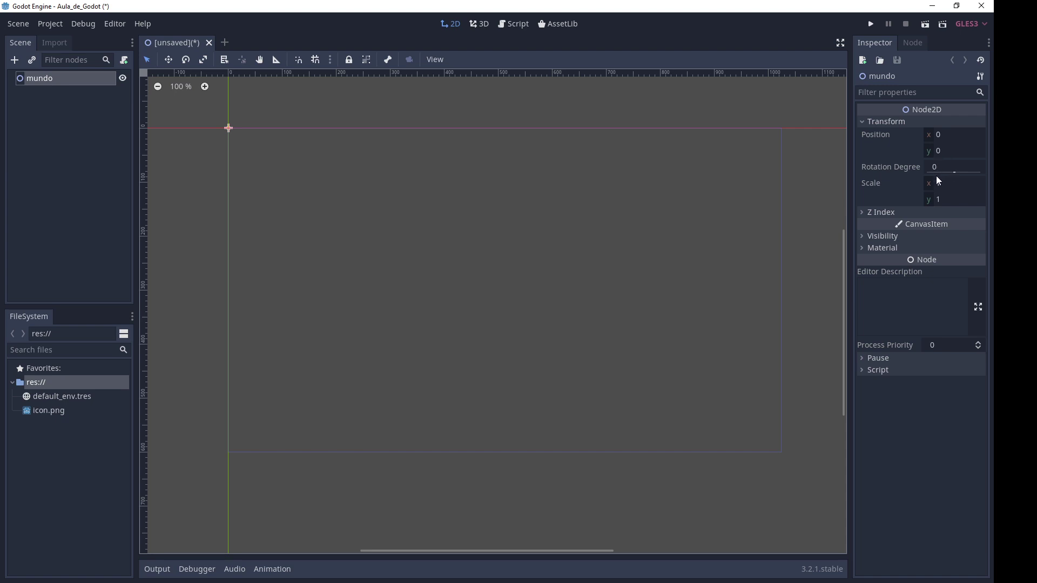
{"action": "left_click", "coordinate": [941, 215]}
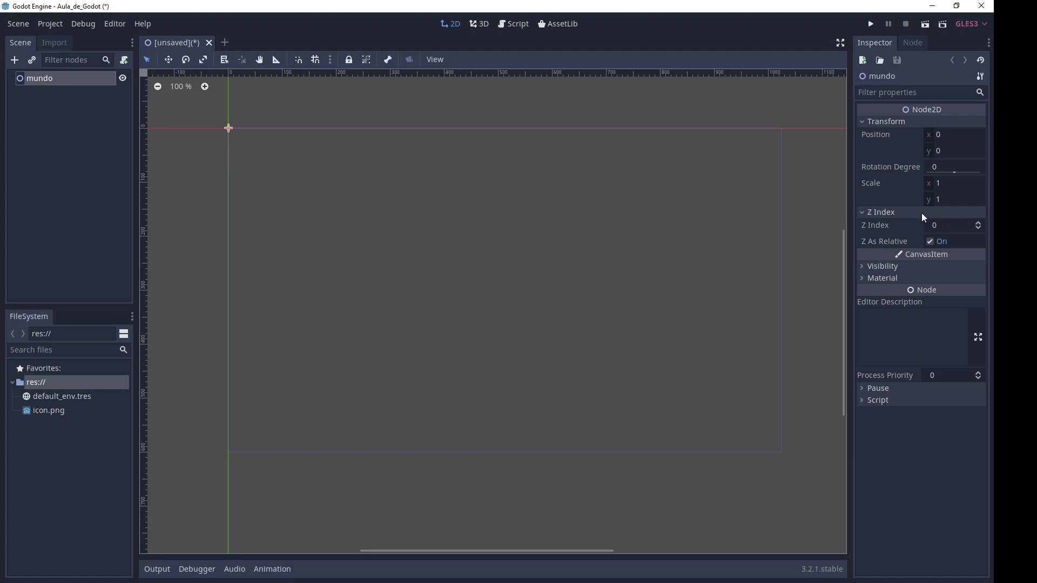
{"action": "left_click", "coordinate": [923, 214]}
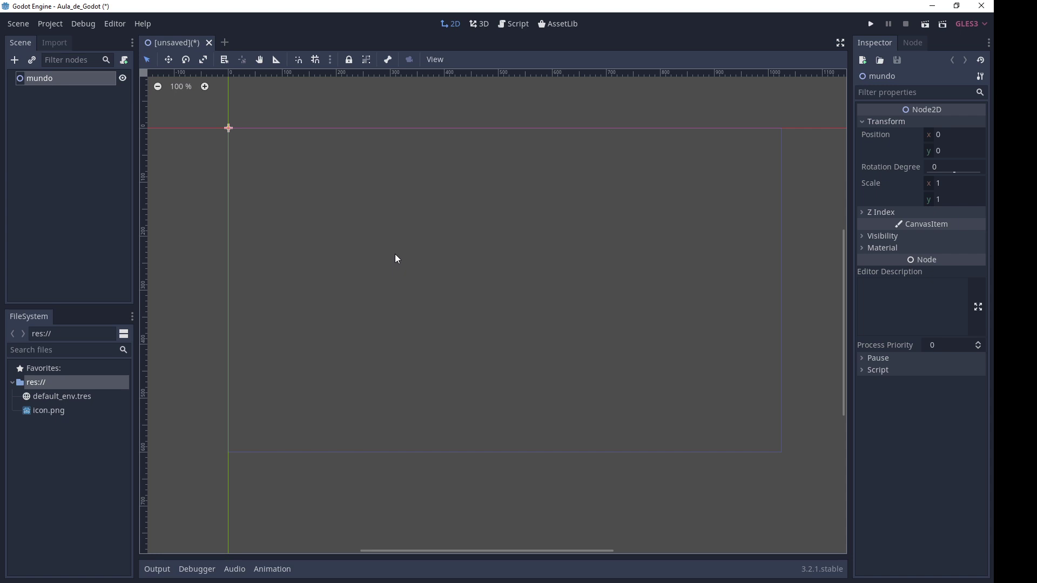
Step: Save the scene as mundo.tscn in res:// and select it in the FileSystem dock
{"action": "key", "text": "ctrl+s"}
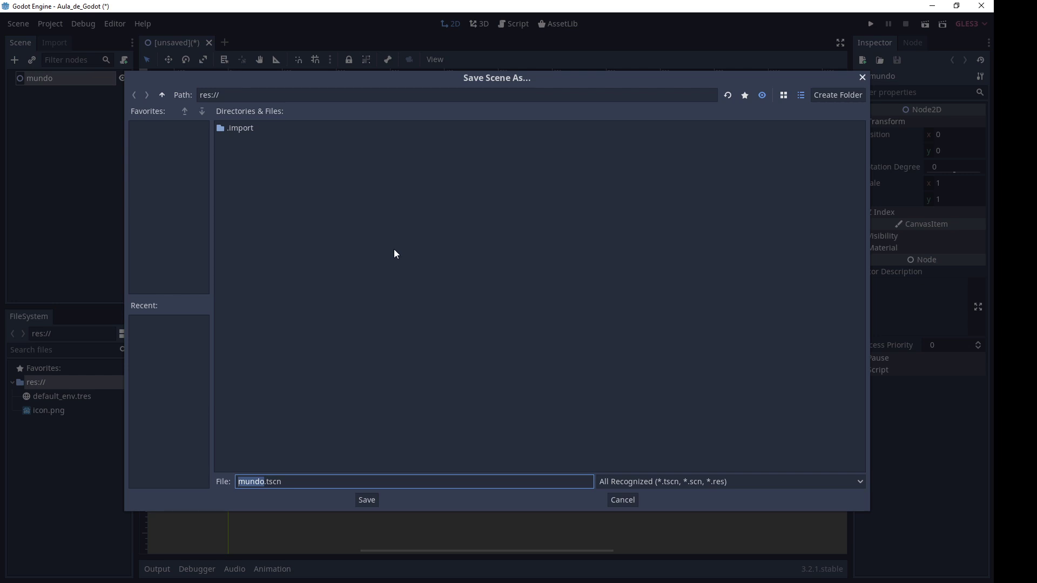
{"action": "left_click", "coordinate": [367, 501]}
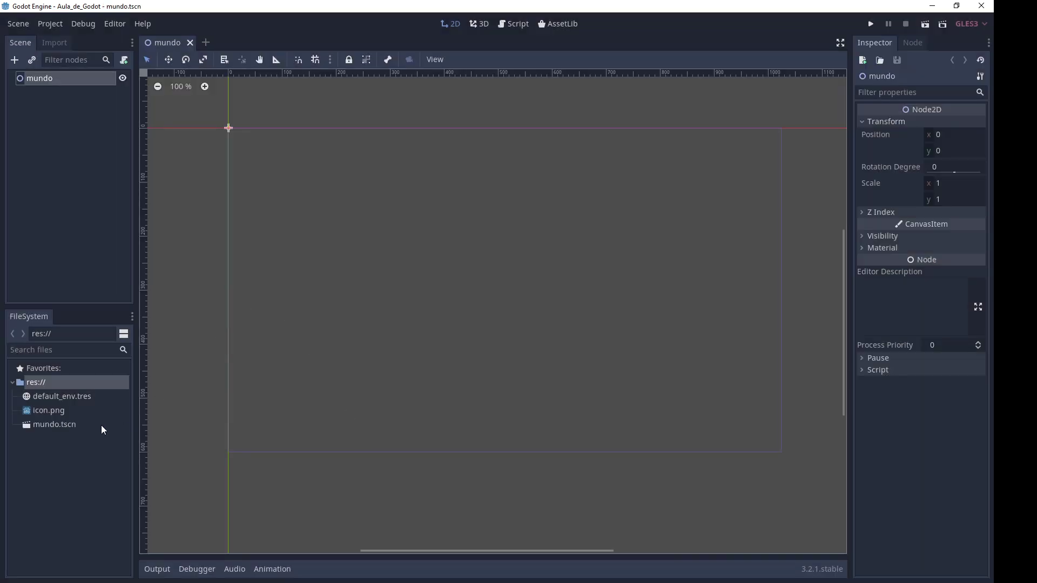
{"action": "left_click", "coordinate": [60, 426]}
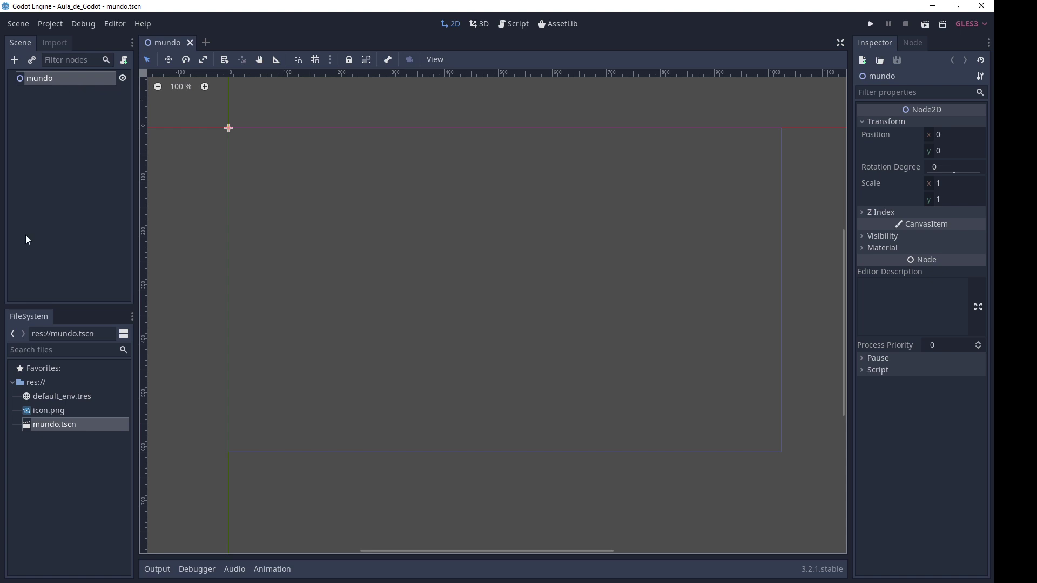
Step: Run the project, picking mundo.tscn as the main scene when prompted
{"action": "left_click", "coordinate": [69, 424]}
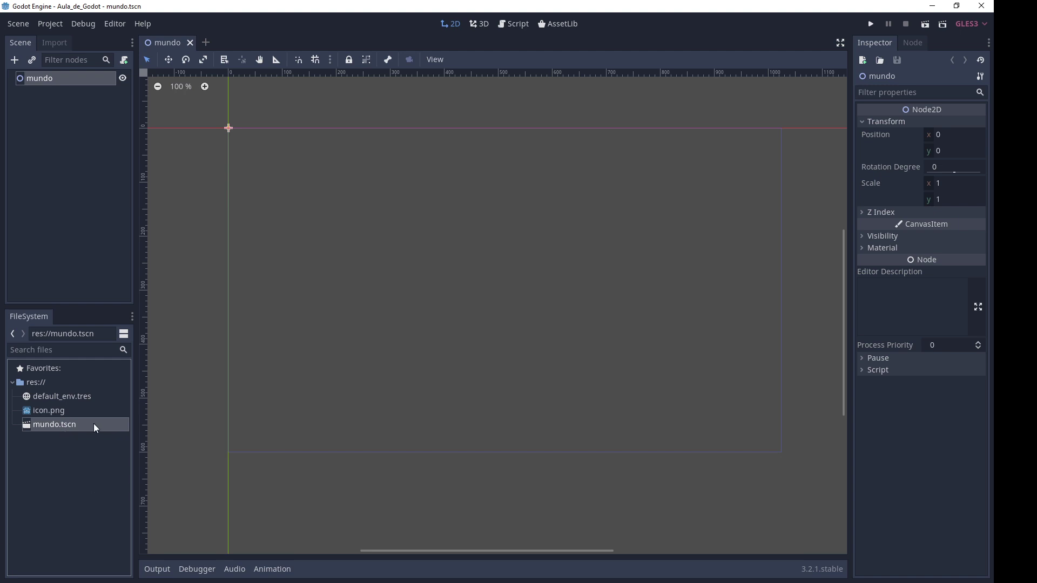
{"action": "left_click", "coordinate": [871, 26]}
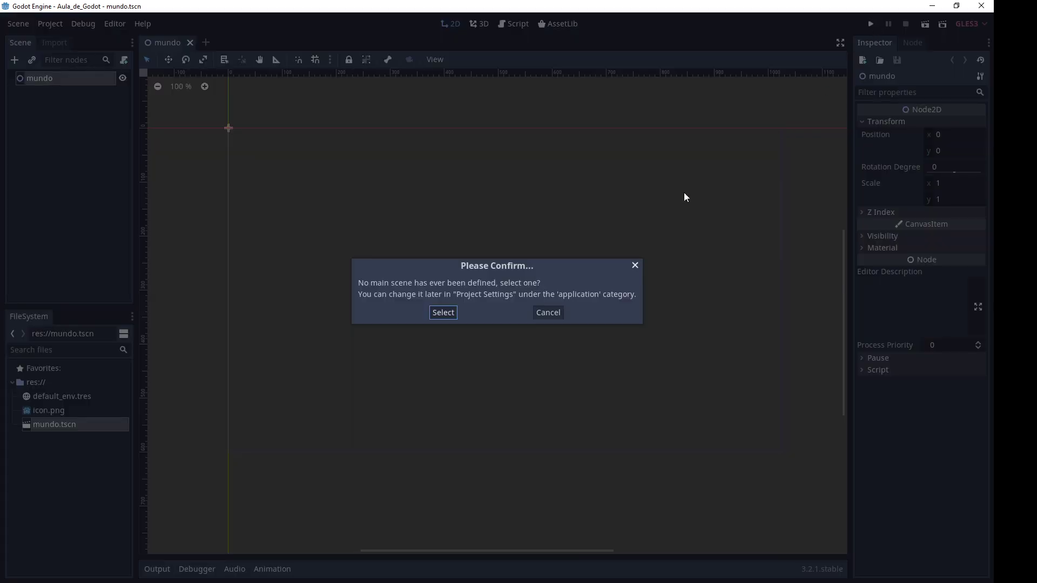
{"action": "left_click", "coordinate": [443, 313]}
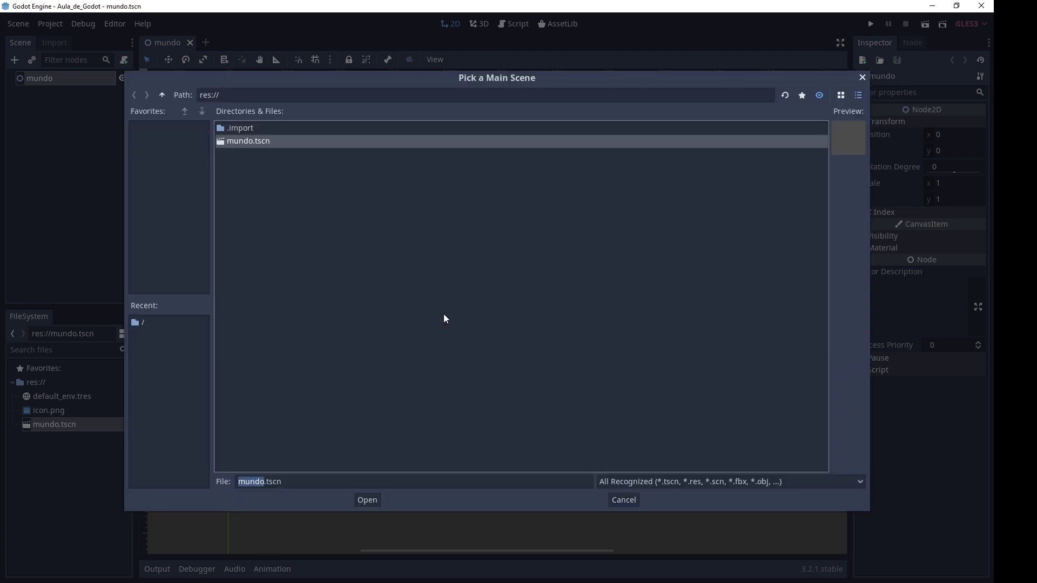
{"action": "double_click", "coordinate": [244, 142]}
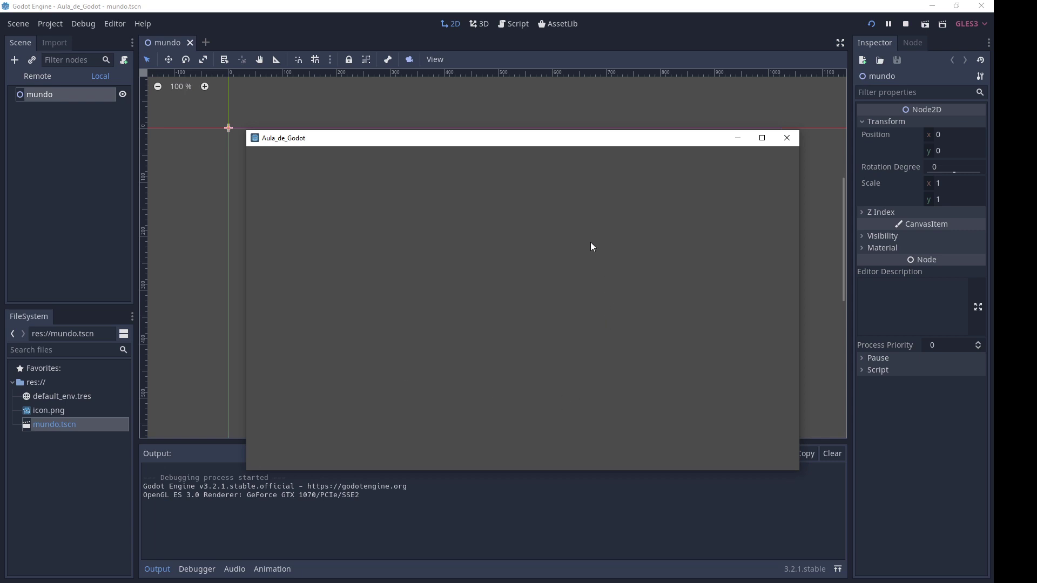
Step: Close the running game window and check the mundo node's y position
{"action": "left_click", "coordinate": [790, 139]}
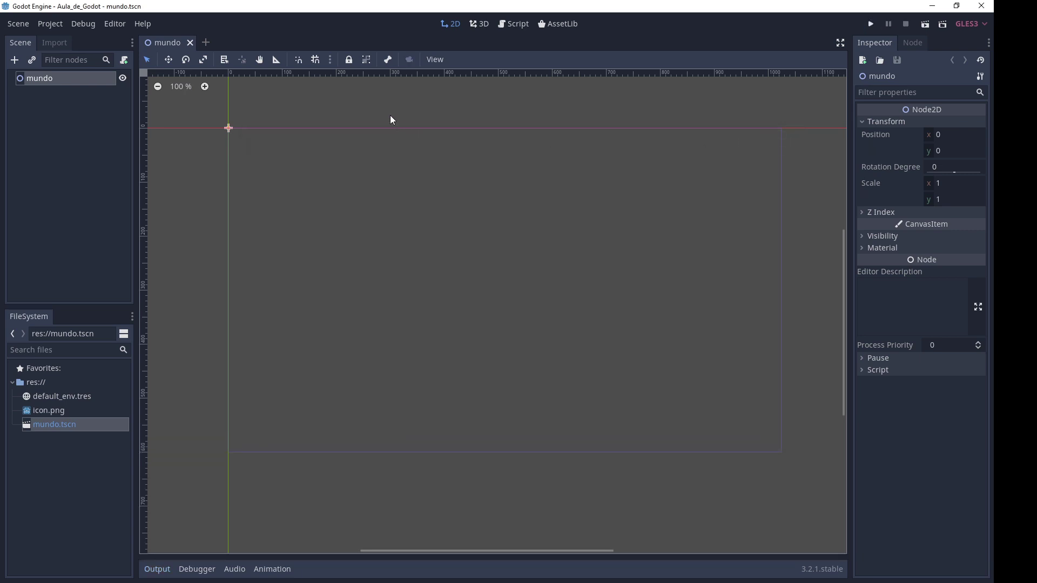
{"action": "scroll", "coordinate": [176, 111], "scroll_direction": "up", "scroll_amount": 6}
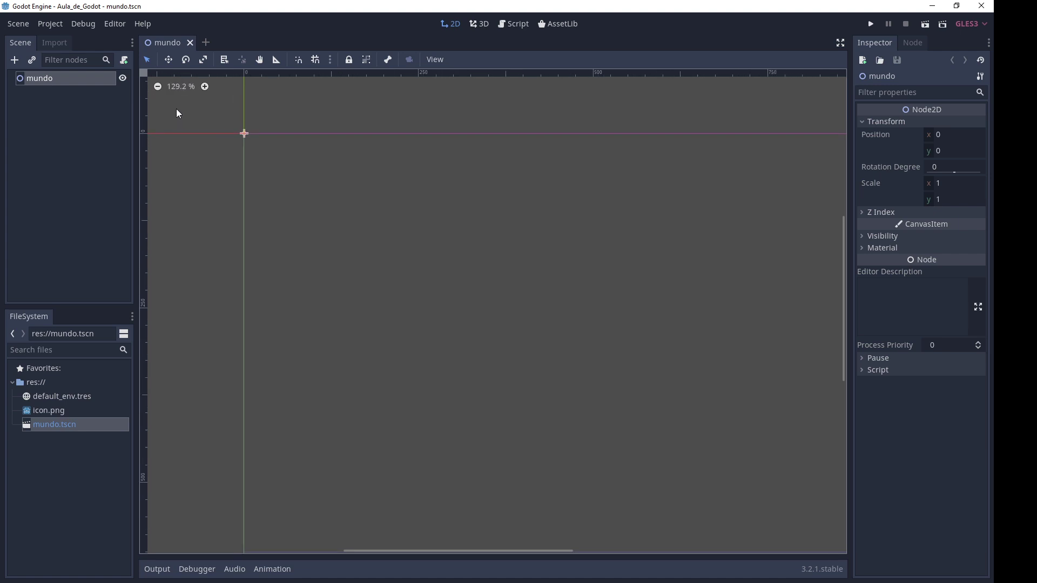
{"action": "scroll", "coordinate": [180, 108], "scroll_direction": "up", "scroll_amount": 5}
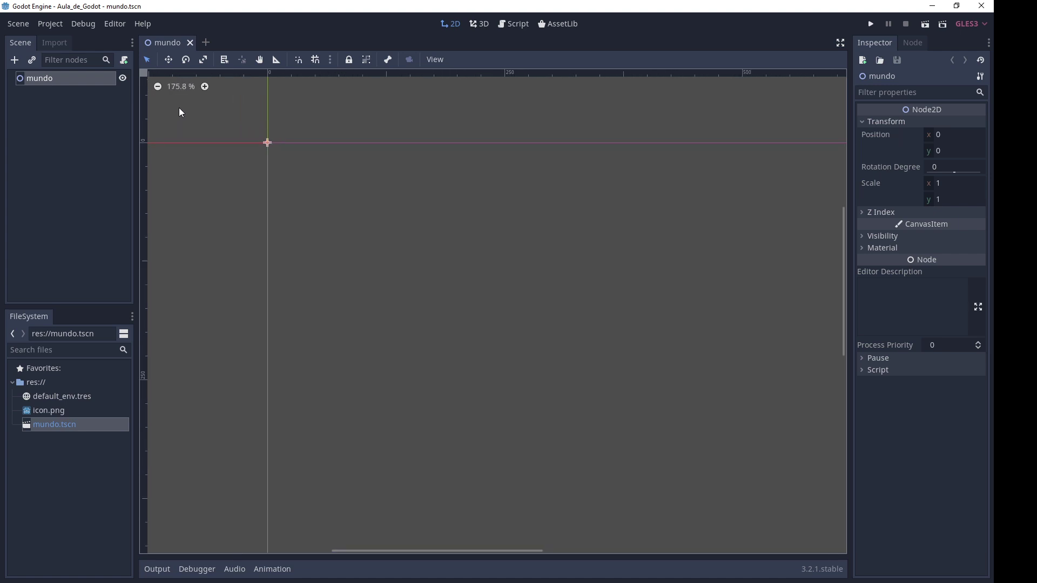
{"action": "left_click", "coordinate": [953, 152]}
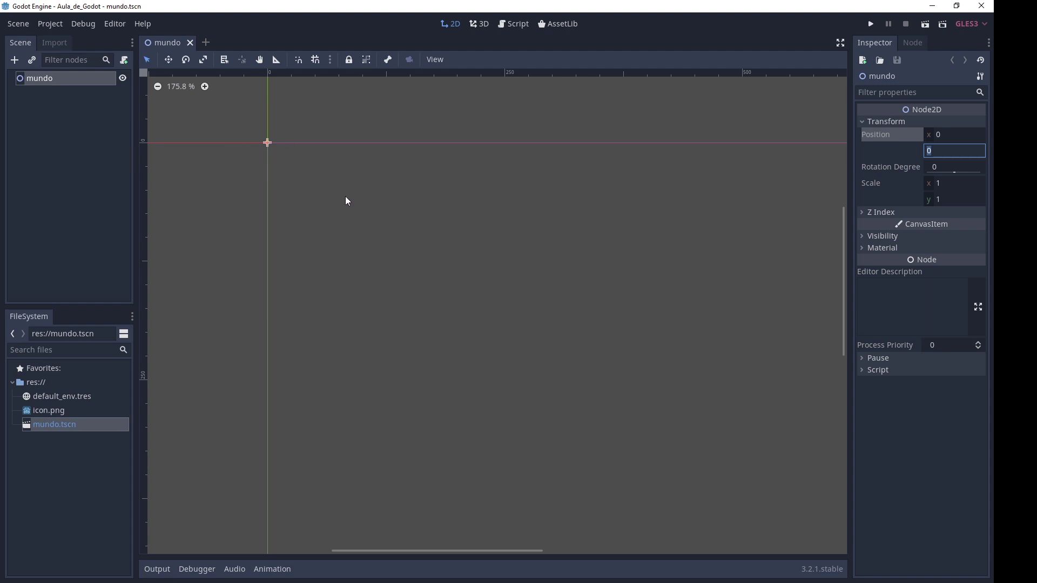
Step: Deselect the mundo node, zoom the 2D view out, and select icon.png in FileSystem
{"action": "left_click", "coordinate": [380, 242]}
{"action": "scroll", "coordinate": [387, 241], "scroll_direction": "down", "scroll_amount": 3}
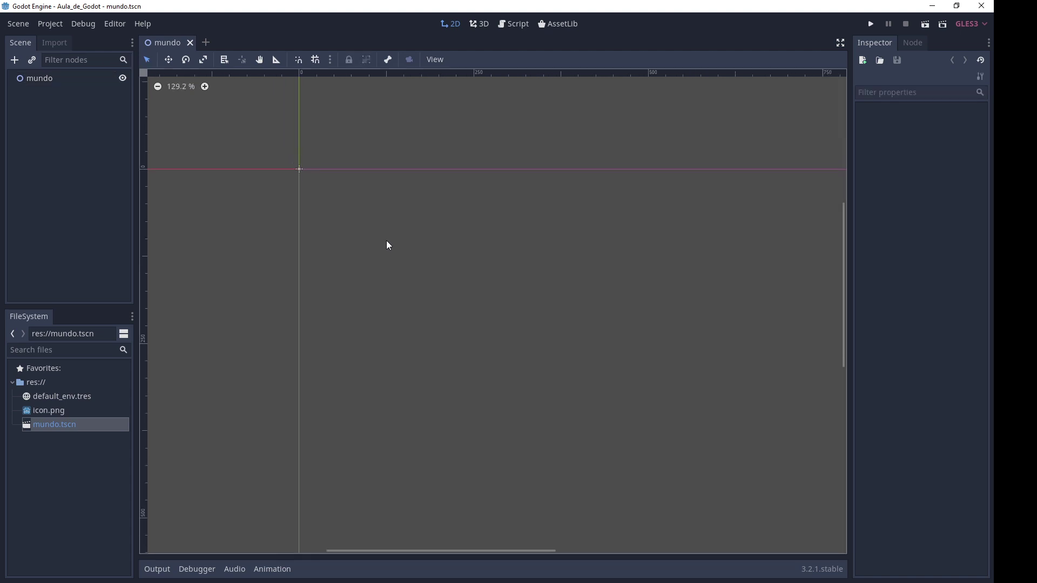
{"action": "scroll", "coordinate": [460, 255], "scroll_direction": "down", "scroll_amount": 3}
{"action": "scroll", "coordinate": [567, 265], "scroll_direction": "down", "scroll_amount": 3}
{"action": "scroll", "coordinate": [485, 243], "scroll_direction": "down", "scroll_amount": 2}
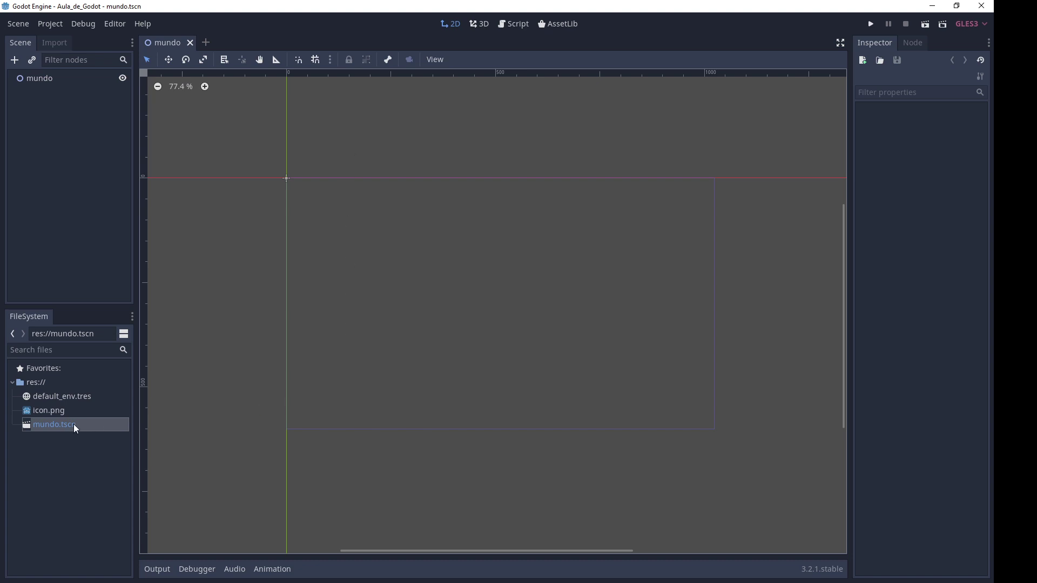
{"action": "left_click", "coordinate": [51, 412]}
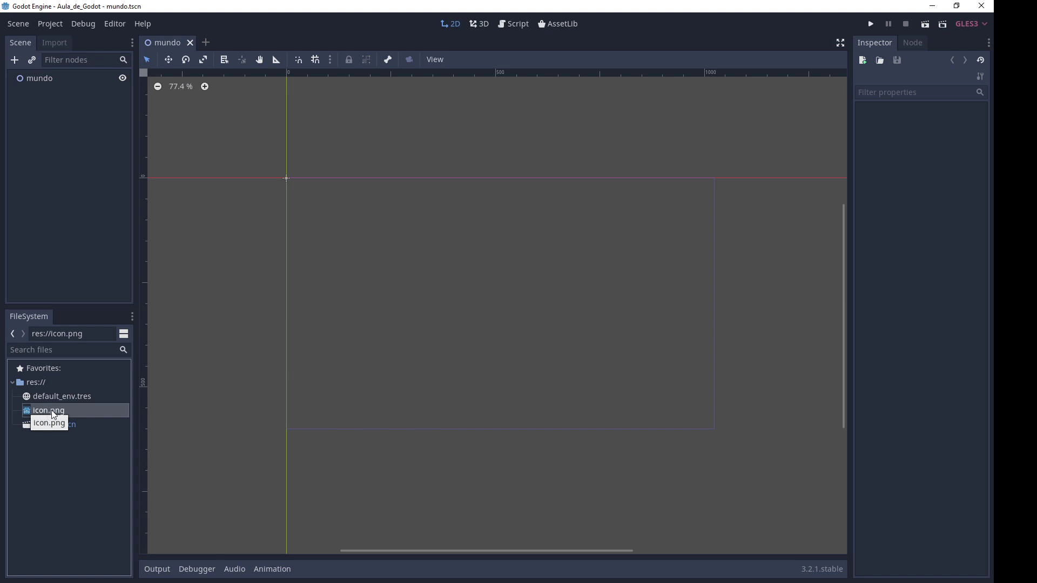
Step: Drag icon.png into the 2D viewport to create an icon sprite and select it
{"action": "left_click_drag", "start_coordinate": [54, 414], "coordinate": [445, 246]}
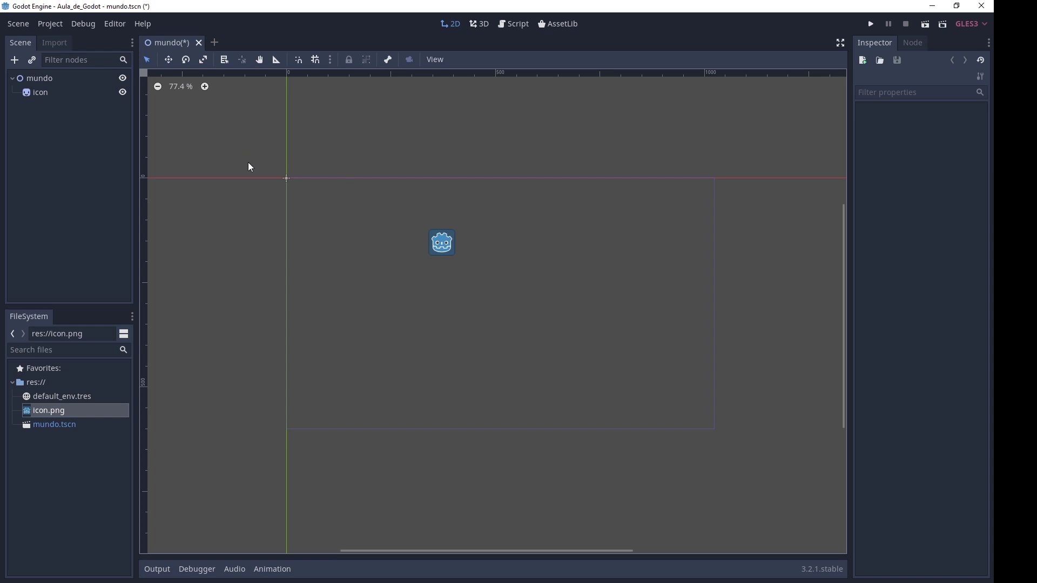
{"action": "left_click", "coordinate": [49, 95]}
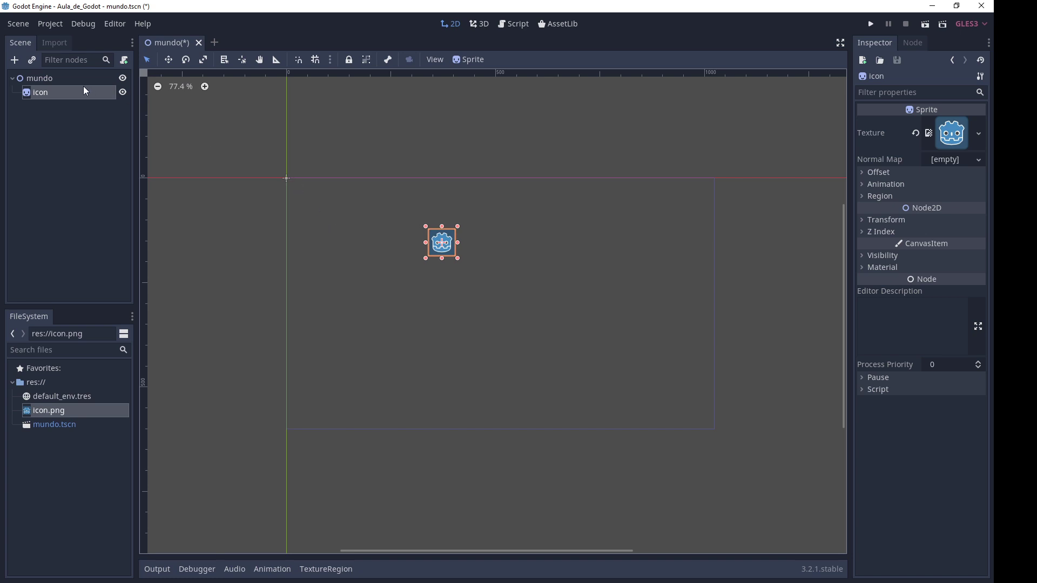
{"action": "left_click", "coordinate": [60, 76]}
{"action": "left_click", "coordinate": [61, 89]}
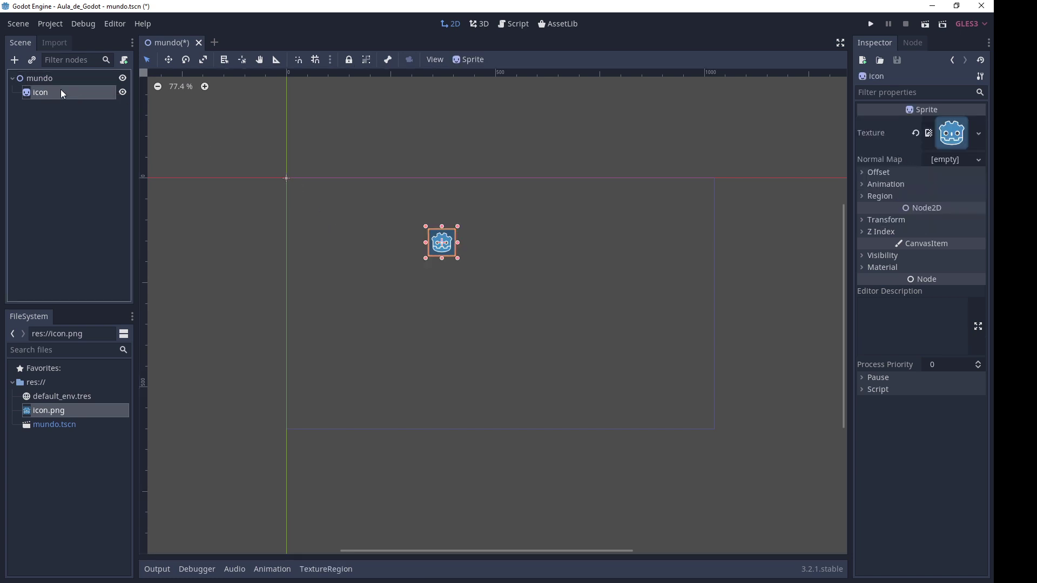
Step: Tilt the icon sprite to -7.3 degrees and check its Offset flip options, leaving them unflipped
{"action": "left_click", "coordinate": [909, 218]}
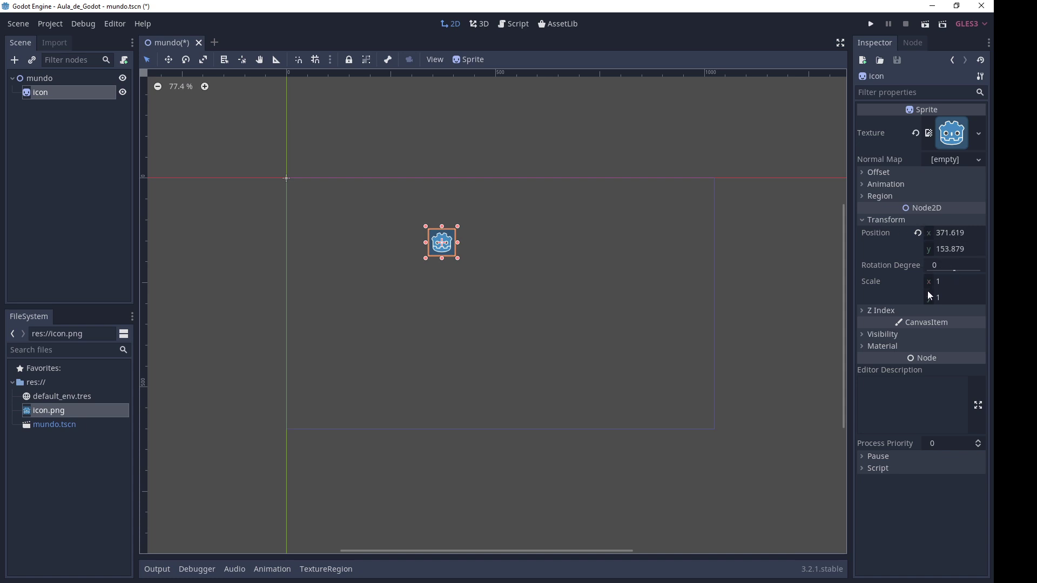
{"action": "left_click_drag", "start_coordinate": [953, 271], "coordinate": [940, 271]}
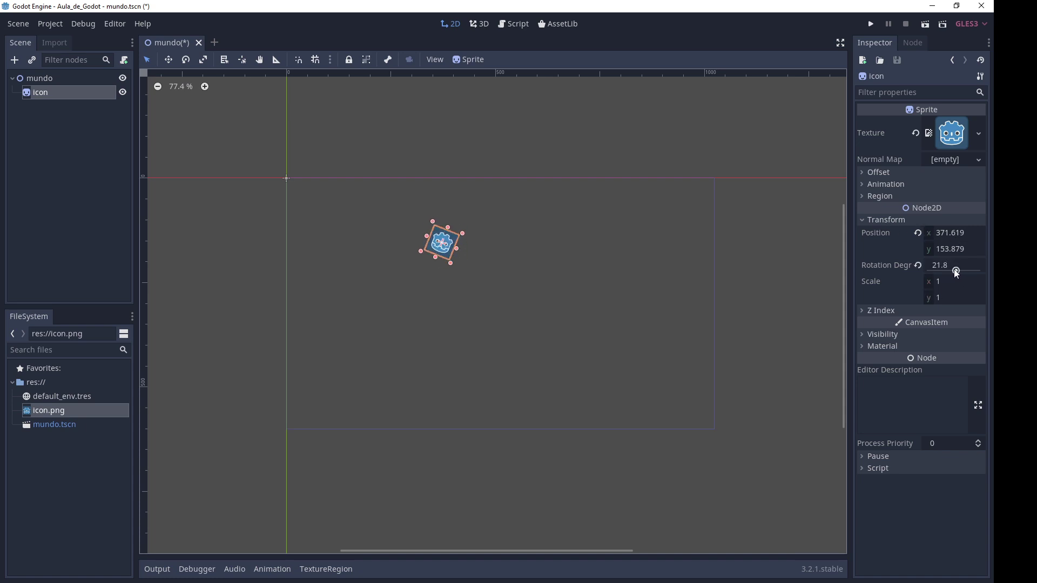
{"action": "scroll", "coordinate": [403, 224], "scroll_direction": "up", "scroll_amount": 3}
{"action": "scroll", "coordinate": [516, 237], "scroll_direction": "up", "scroll_amount": 2}
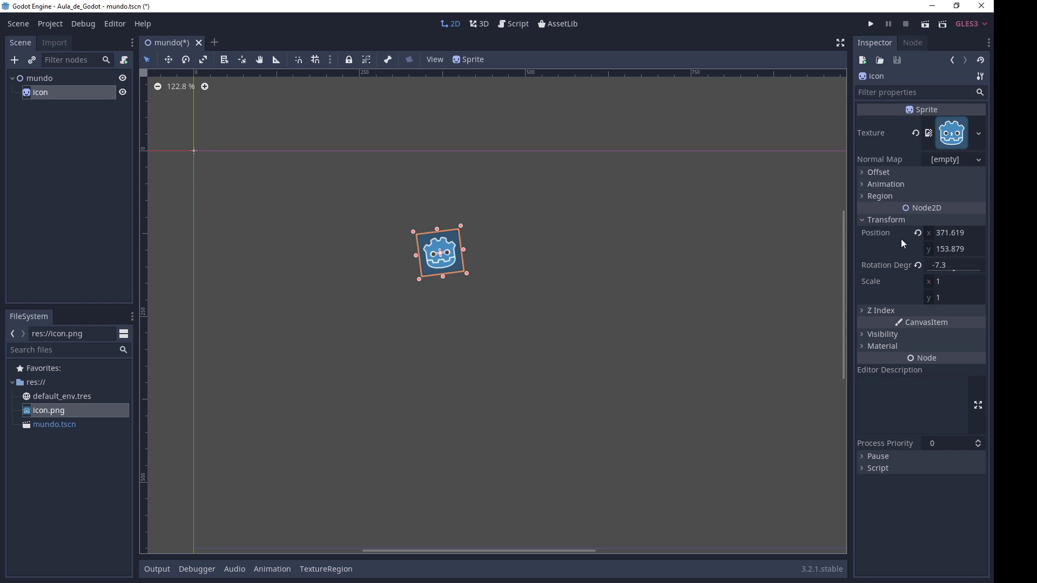
{"action": "left_click", "coordinate": [909, 174]}
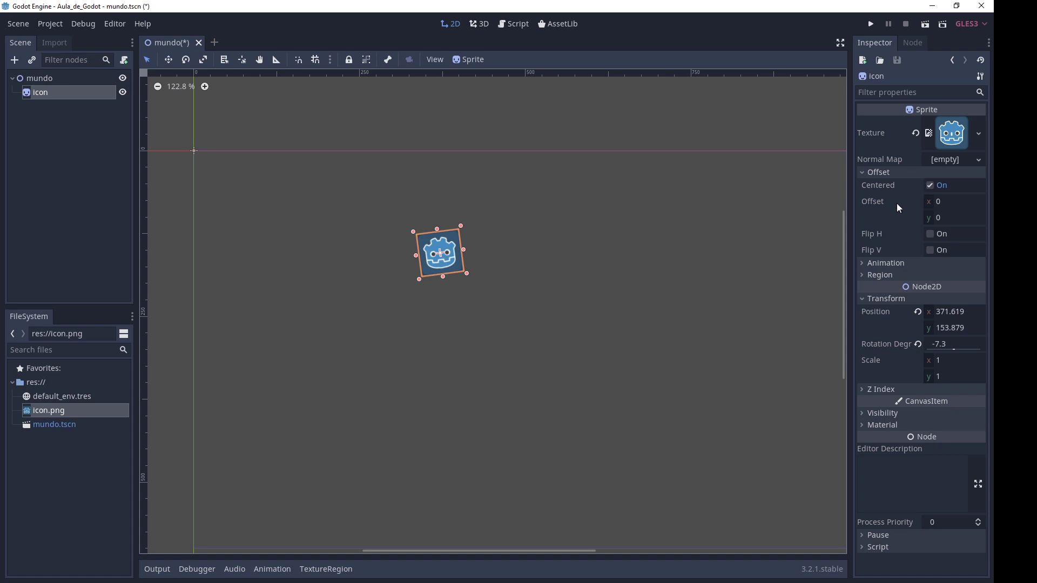
{"action": "left_click", "coordinate": [931, 238]}
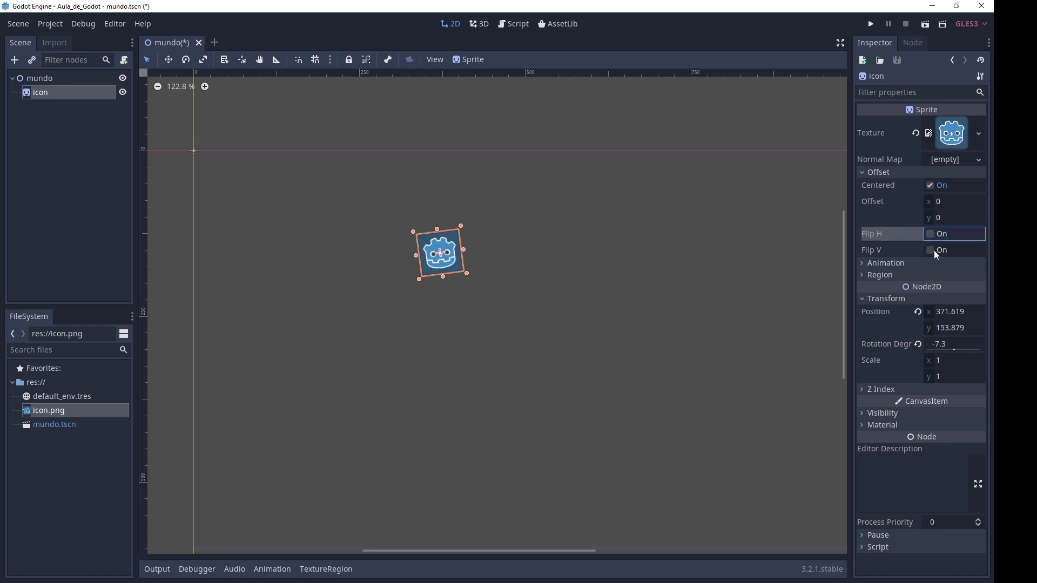
{"action": "left_click", "coordinate": [935, 251]}
{"action": "left_click", "coordinate": [935, 251]}
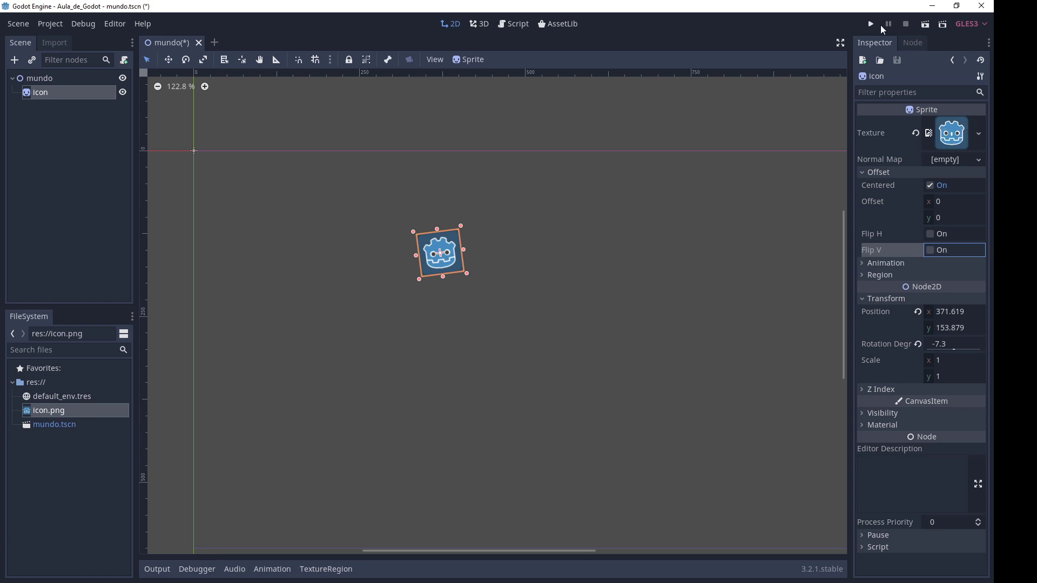
Step: Save and run the project, then maximize, restore, move and resize the game window
{"action": "left_click", "coordinate": [871, 25]}
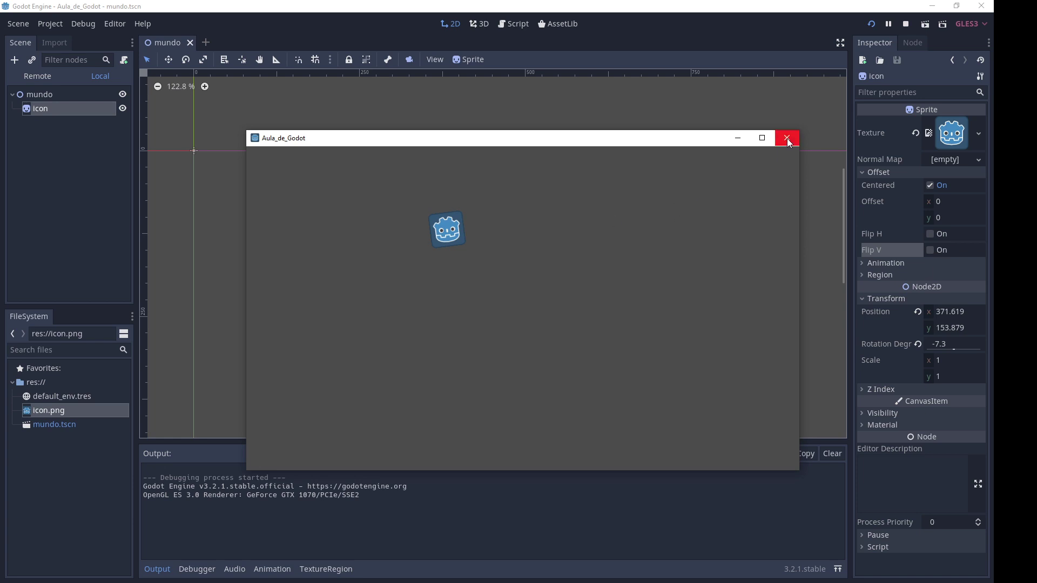
{"action": "left_click", "coordinate": [762, 138]}
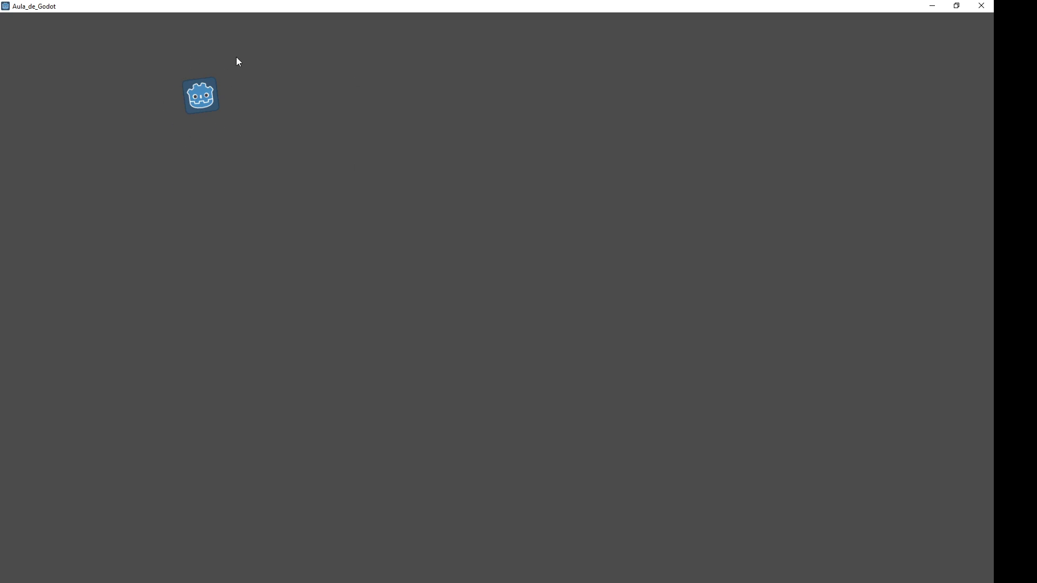
{"action": "left_click", "coordinate": [957, 6]}
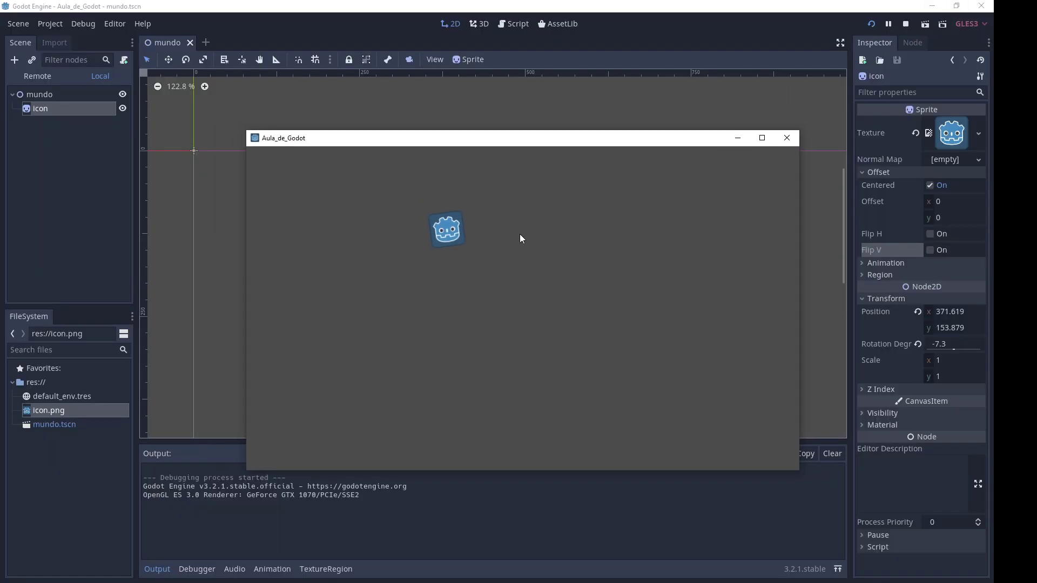
{"action": "left_click_drag", "start_coordinate": [503, 138], "coordinate": [348, 58]}
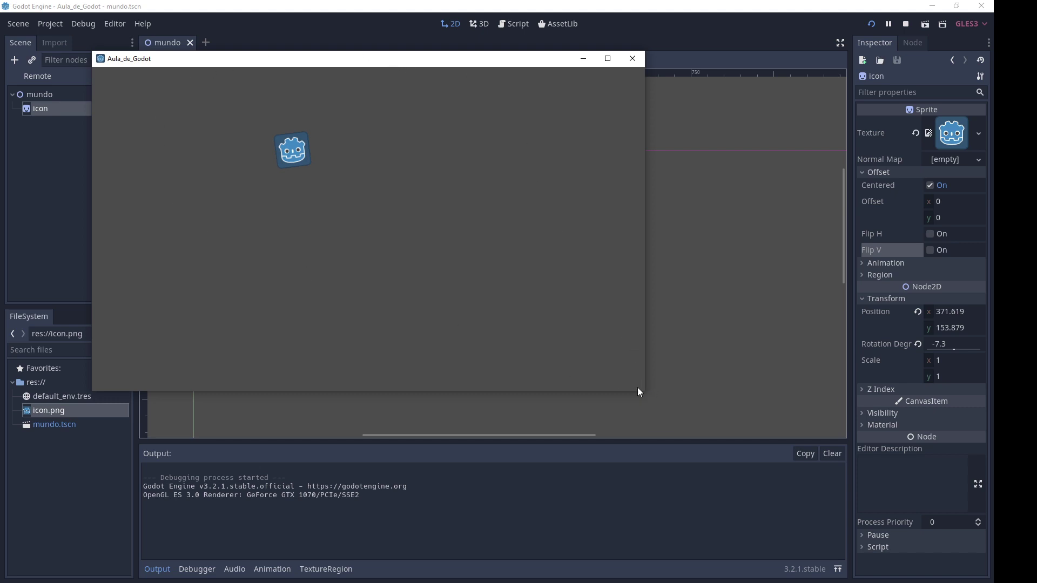
{"action": "mouse_move", "coordinate": [644, 394]}
{"action": "left_mouse_down"}
{"action": "mouse_move", "coordinate": [373, 395]}
{"action": "mouse_move", "coordinate": [938, 316]}
{"action": "mouse_move", "coordinate": [490, 256]}
{"action": "left_mouse_up"}
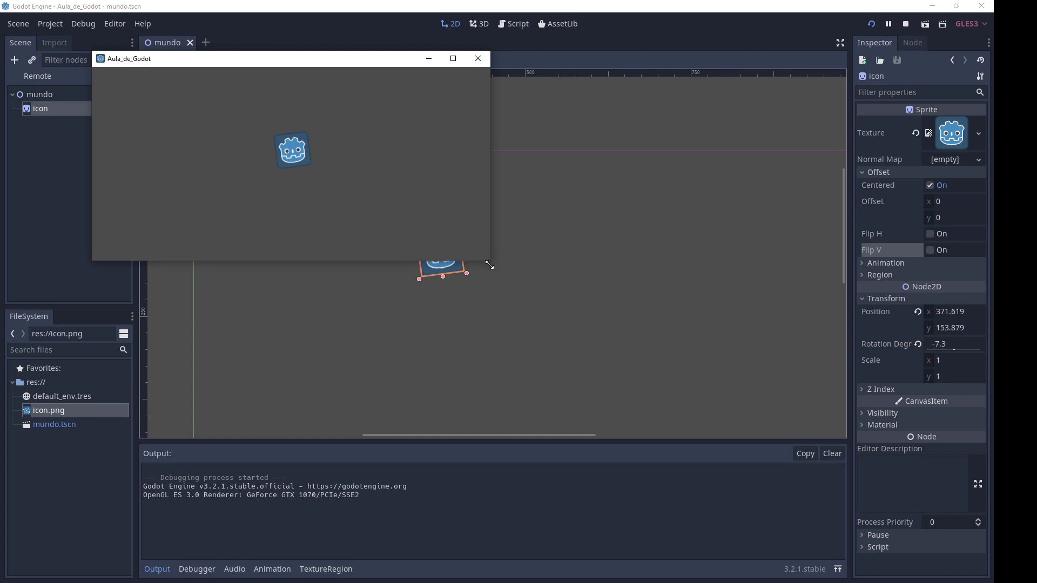
{"action": "mouse_move", "coordinate": [489, 255]}
{"action": "left_mouse_down"}
{"action": "mouse_move", "coordinate": [555, 347]}
{"action": "mouse_move", "coordinate": [921, 445]}
{"action": "mouse_move", "coordinate": [781, 481]}
{"action": "mouse_move", "coordinate": [776, 423]}
{"action": "left_mouse_up"}
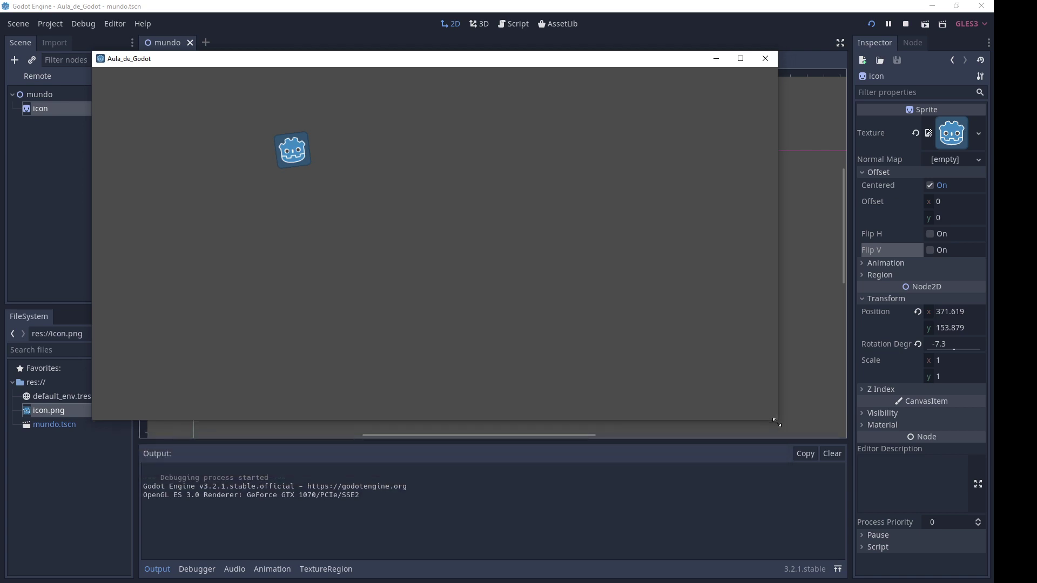
Step: Close the game window and briefly switch to VS Code and back to Godot
{"action": "left_click", "coordinate": [765, 61]}
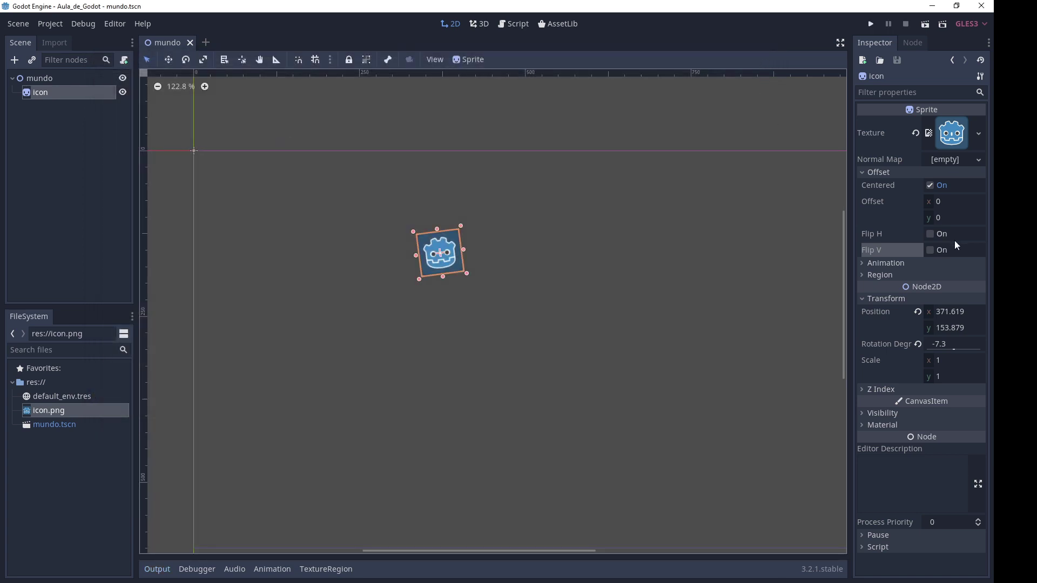
{"action": "key", "text": "alt+Tab"}
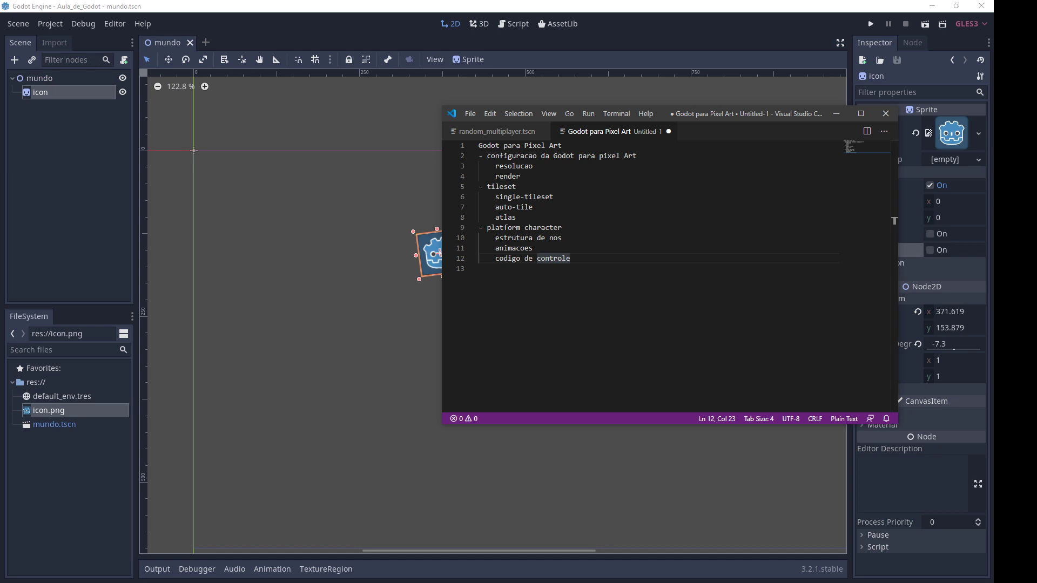
{"action": "key", "text": "alt+Tab"}
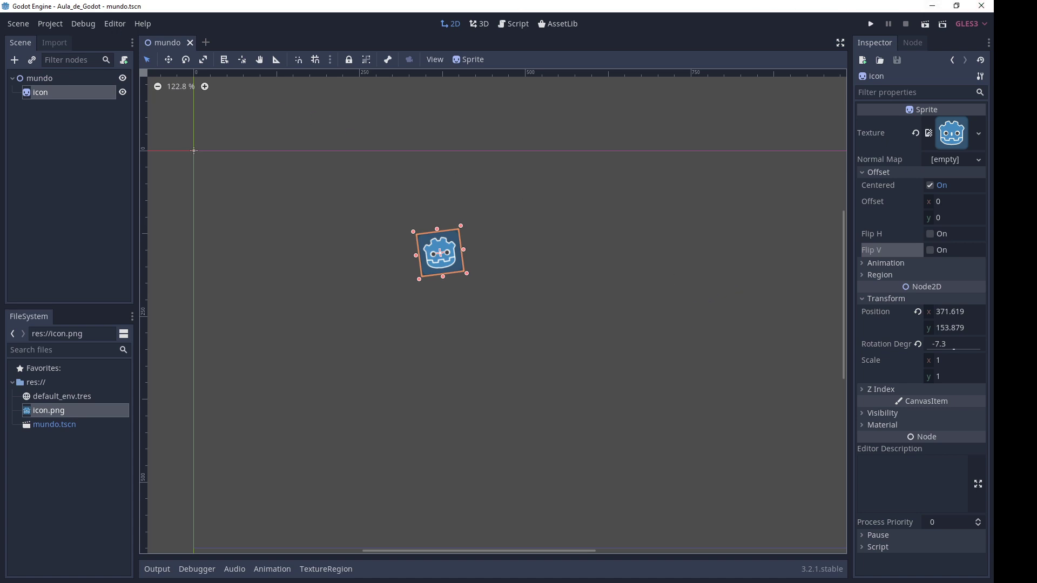
Step: Open Project Settings on Display > Window, showing the default 1024 × 600 window size
{"action": "left_click", "coordinate": [49, 24]}
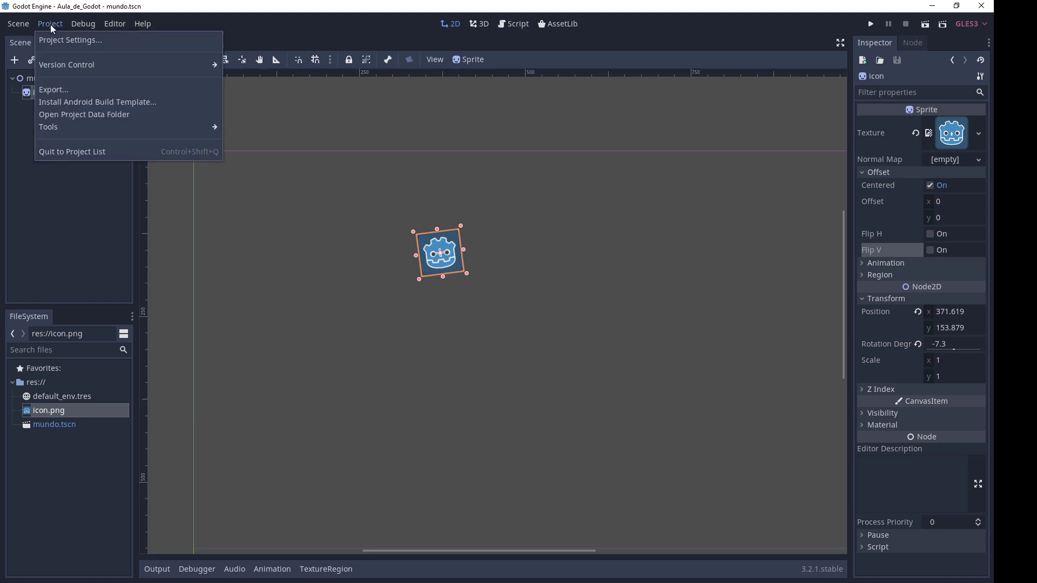
{"action": "left_click", "coordinate": [57, 42]}
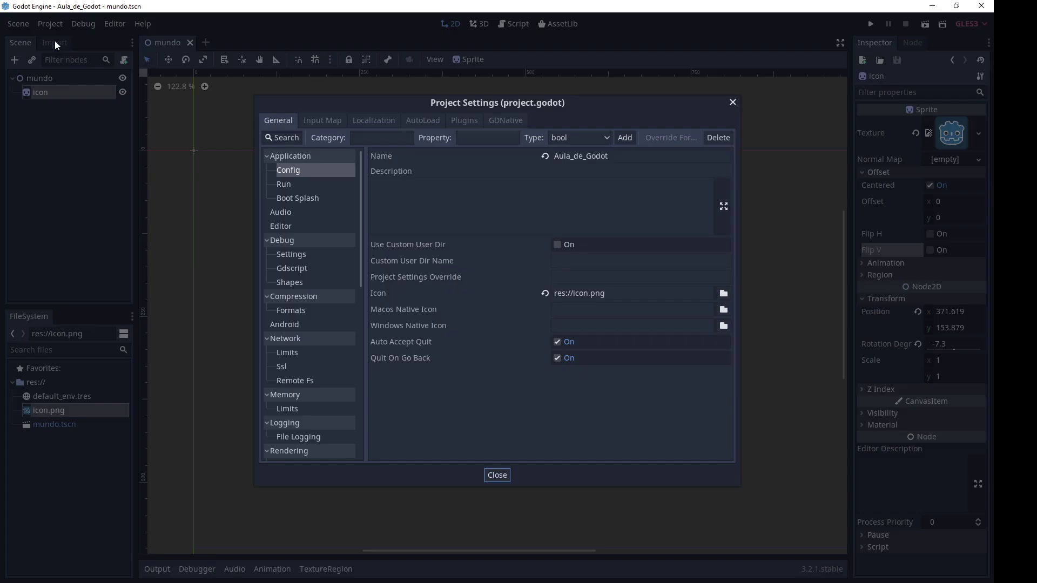
{"action": "left_click", "coordinate": [492, 475]}
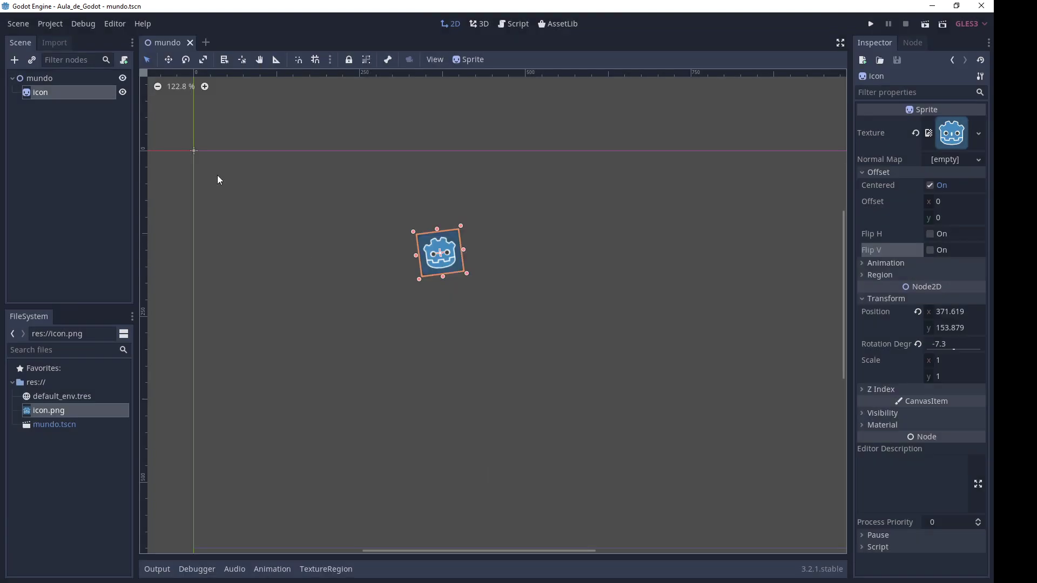
{"action": "left_click", "coordinate": [54, 24]}
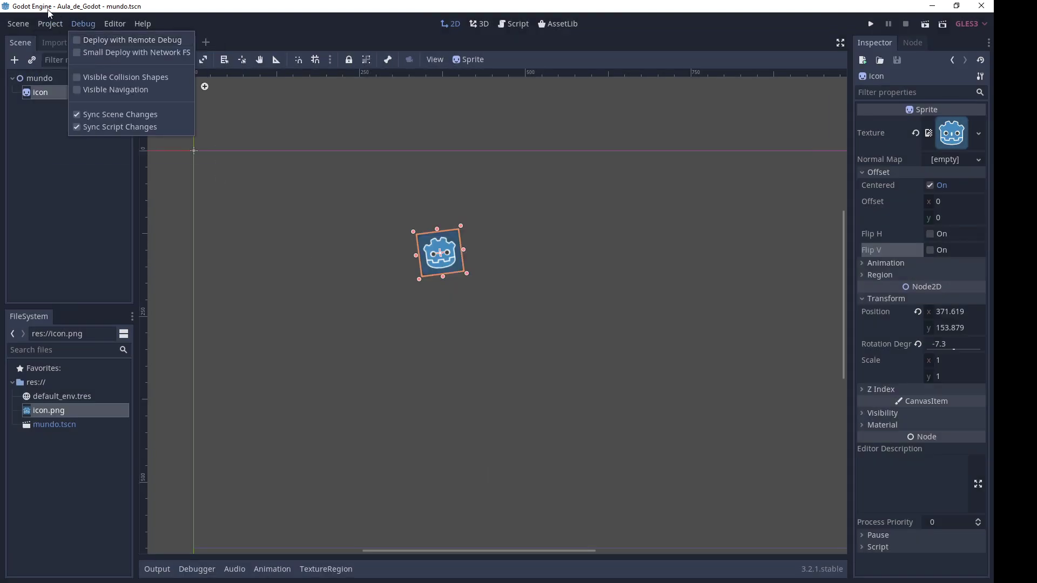
{"action": "left_click", "coordinate": [75, 43]}
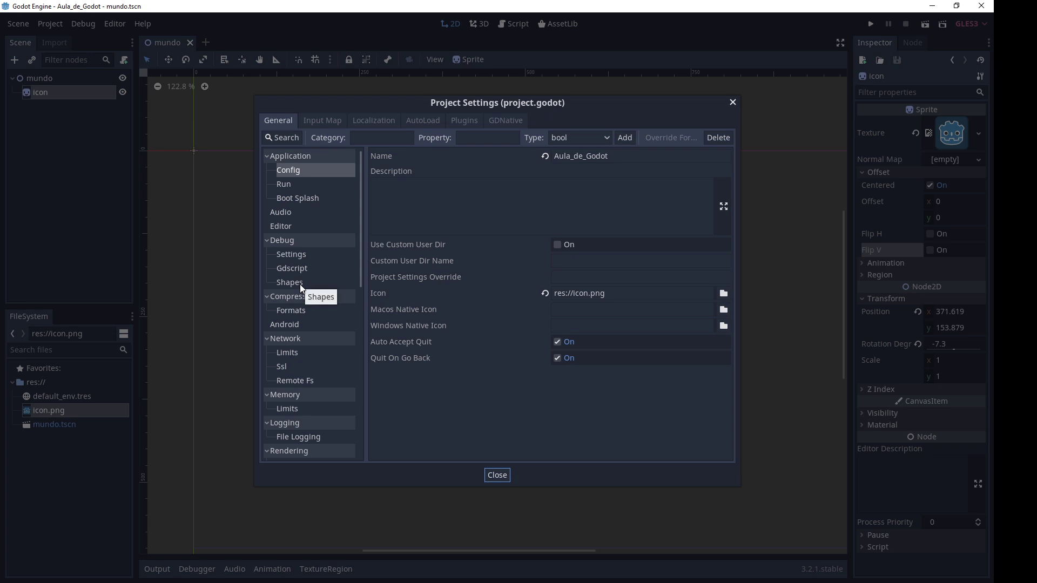
{"action": "scroll", "coordinate": [301, 286], "scroll_direction": "down", "scroll_amount": 3}
{"action": "scroll", "coordinate": [299, 284], "scroll_direction": "down", "scroll_amount": 3}
{"action": "scroll", "coordinate": [302, 282], "scroll_direction": "down", "scroll_amount": 1}
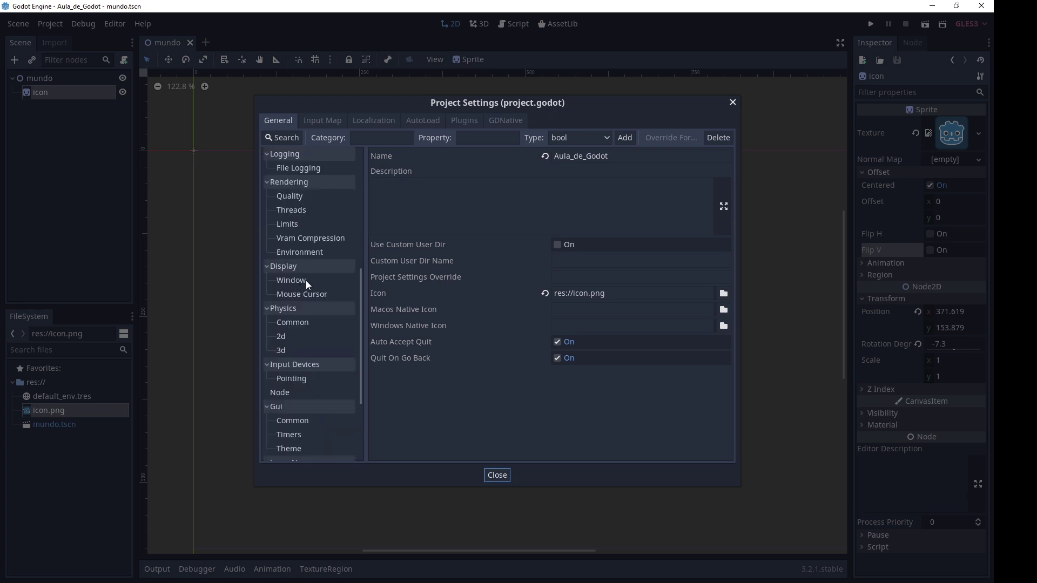
{"action": "left_click", "coordinate": [302, 281]}
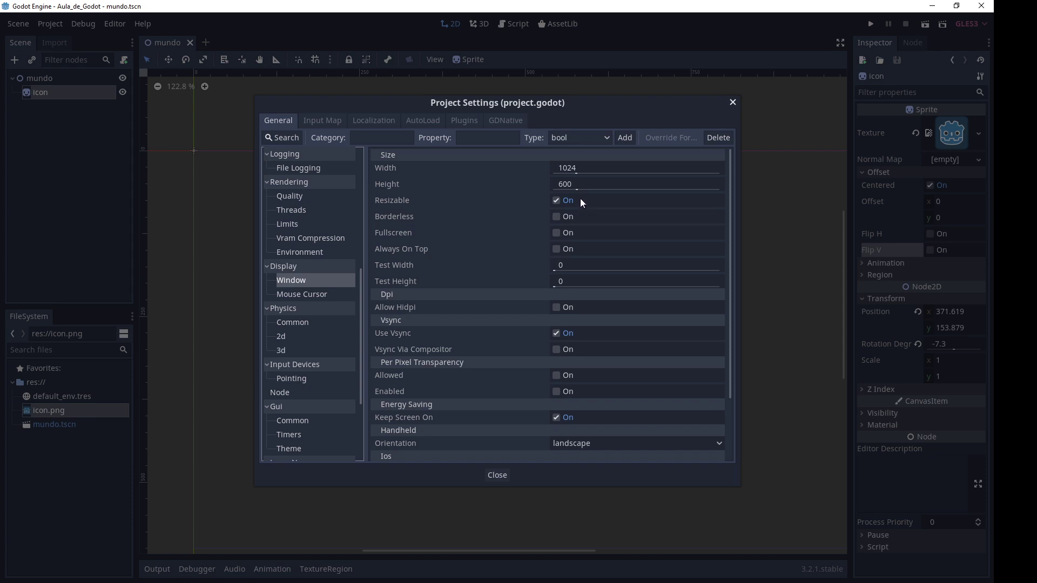
Step: Set the window Width to 320 and Height to 180, then close Project Settings
{"action": "left_click", "coordinate": [584, 169]}
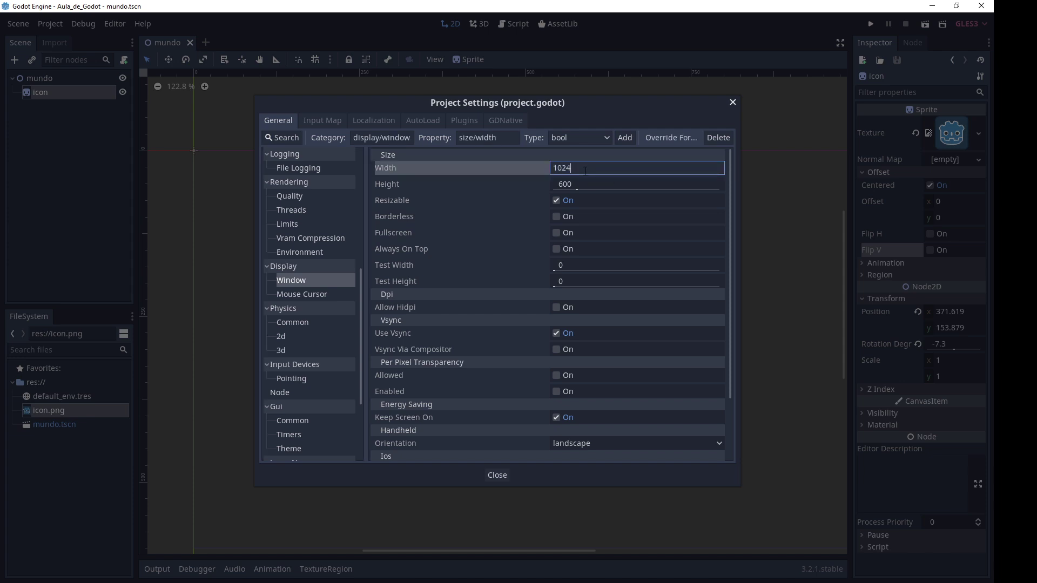
{"action": "type", "text": "320"}
{"action": "key", "text": "Tab"}
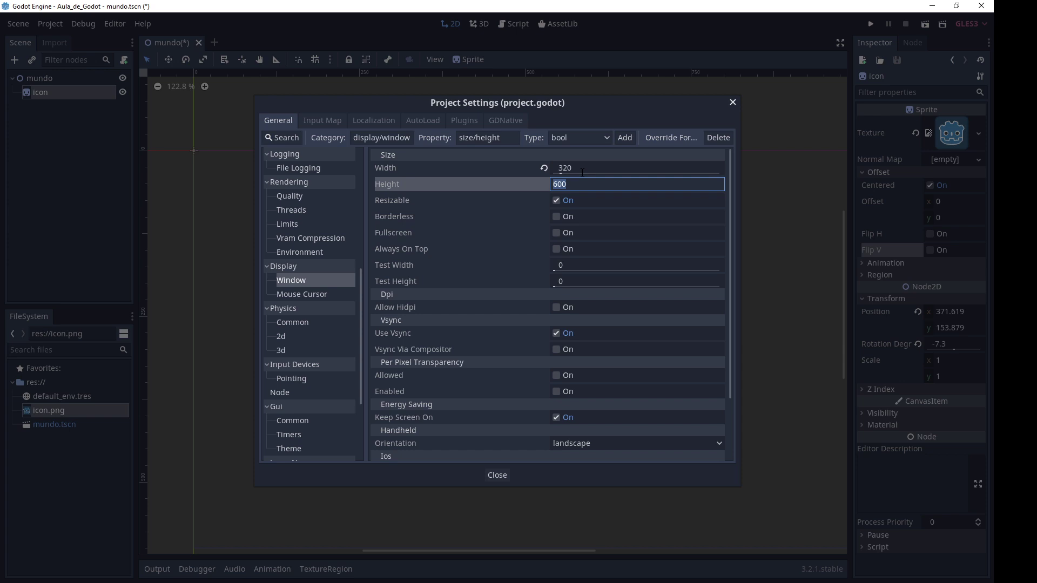
{"action": "type", "text": "180"}
{"action": "key", "text": "Tab"}
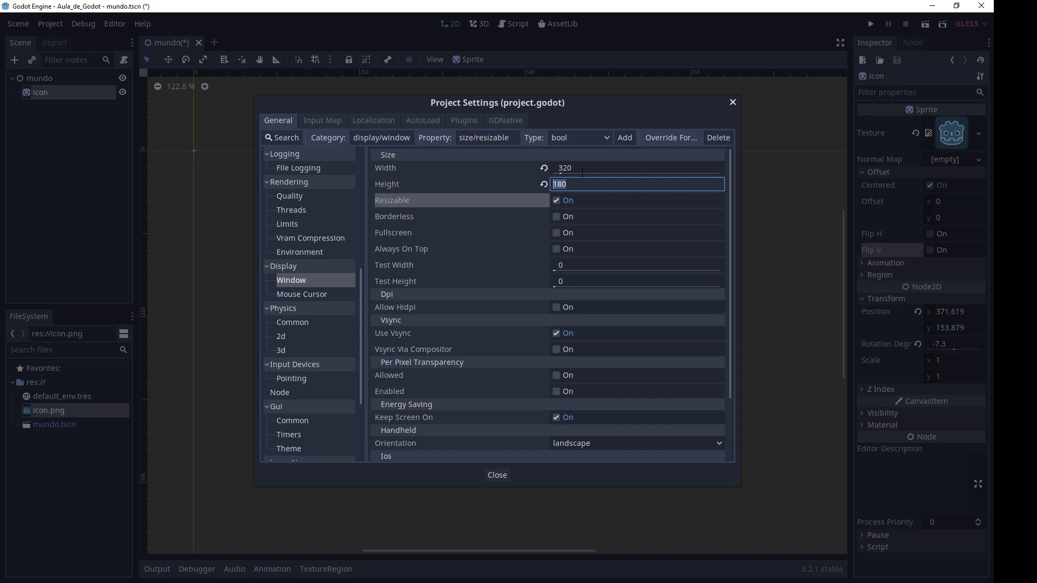
{"action": "left_click", "coordinate": [598, 173]}
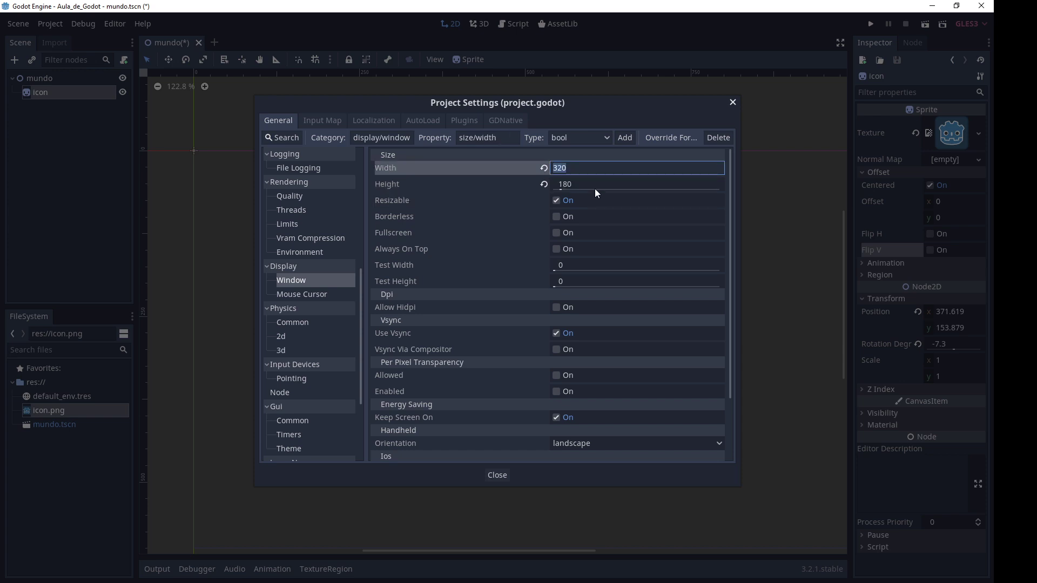
{"action": "left_click", "coordinate": [595, 185]}
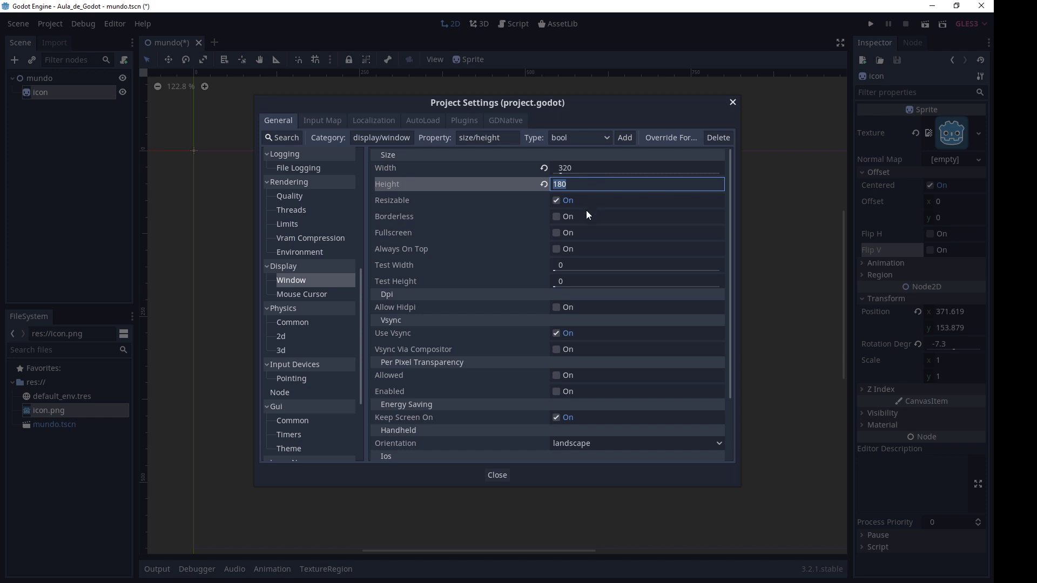
{"action": "left_click", "coordinate": [501, 473]}
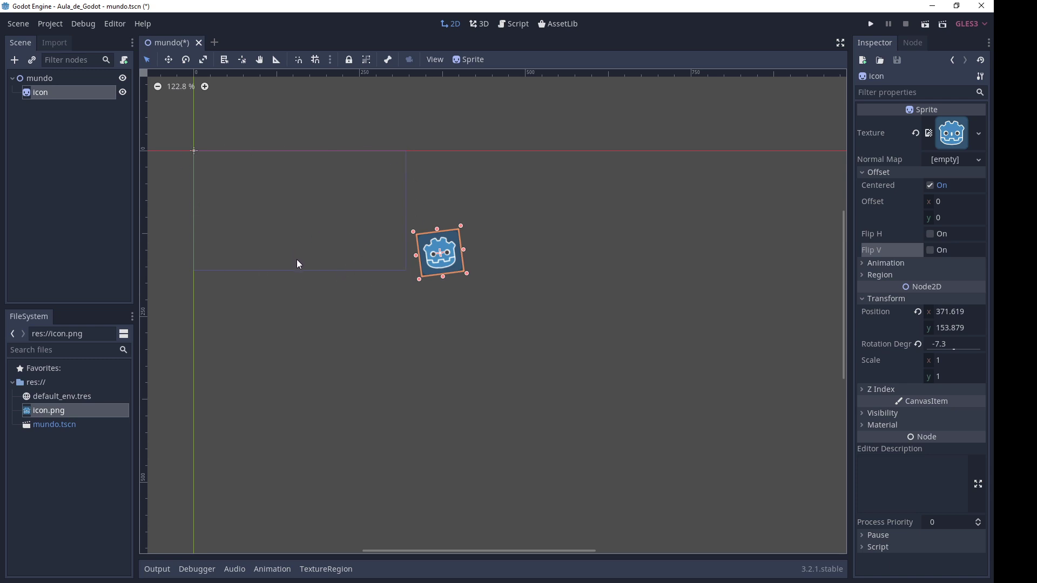
Step: Drag the icon sprite up-left with the Move tool toward the 320×180 frame
{"action": "key", "text": "w"}
{"action": "left_click", "coordinate": [43, 97]}
{"action": "key", "text": "q"}
{"action": "left_click", "coordinate": [168, 60]}
{"action": "left_click", "coordinate": [148, 59]}
{"action": "left_click", "coordinate": [167, 61]}
{"action": "mouse_move", "coordinate": [400, 228]}
{"action": "left_mouse_down"}
{"action": "mouse_move", "coordinate": [382, 203]}
{"action": "mouse_move", "coordinate": [329, 187]}
{"action": "left_mouse_up"}
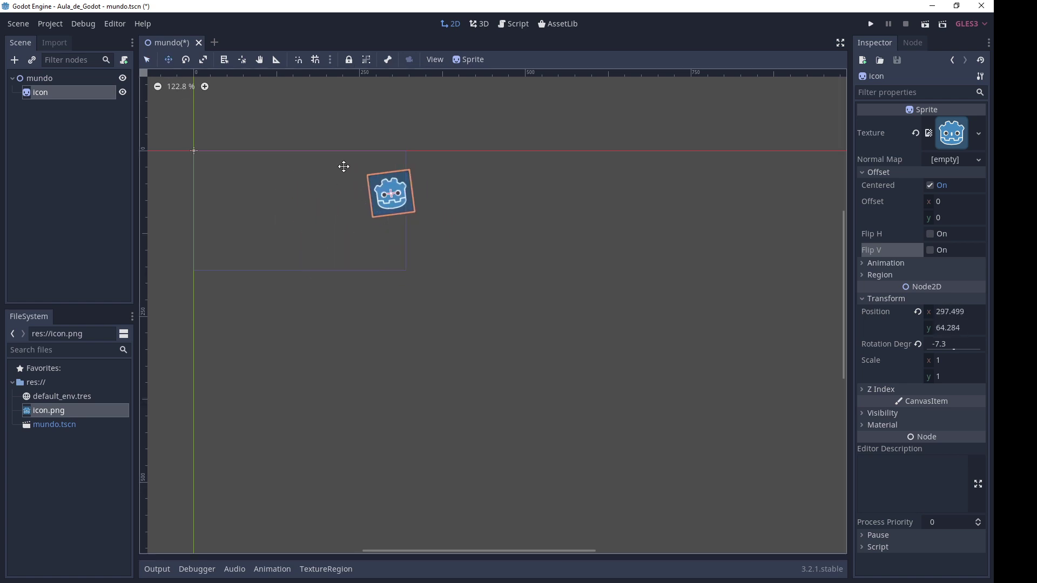
Step: Rotate the sprite to about -0.7°, shift it left inside the frame, and zoom in
{"action": "left_click", "coordinate": [186, 59]}
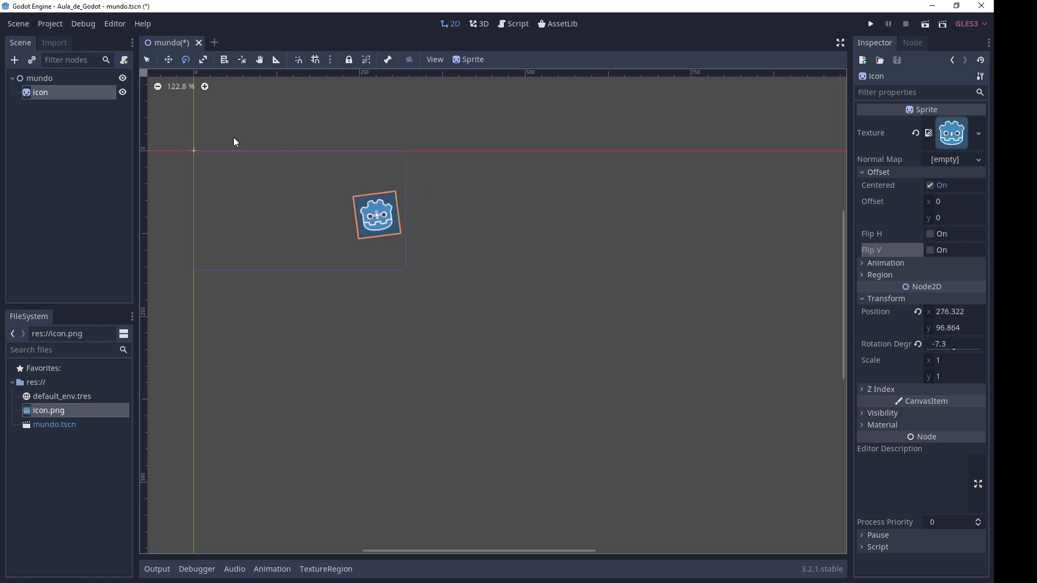
{"action": "mouse_move", "coordinate": [234, 138]}
{"action": "left_mouse_down"}
{"action": "mouse_move", "coordinate": [420, 142]}
{"action": "mouse_move", "coordinate": [352, 299]}
{"action": "mouse_move", "coordinate": [339, 152]}
{"action": "mouse_move", "coordinate": [325, 185]}
{"action": "left_mouse_up"}
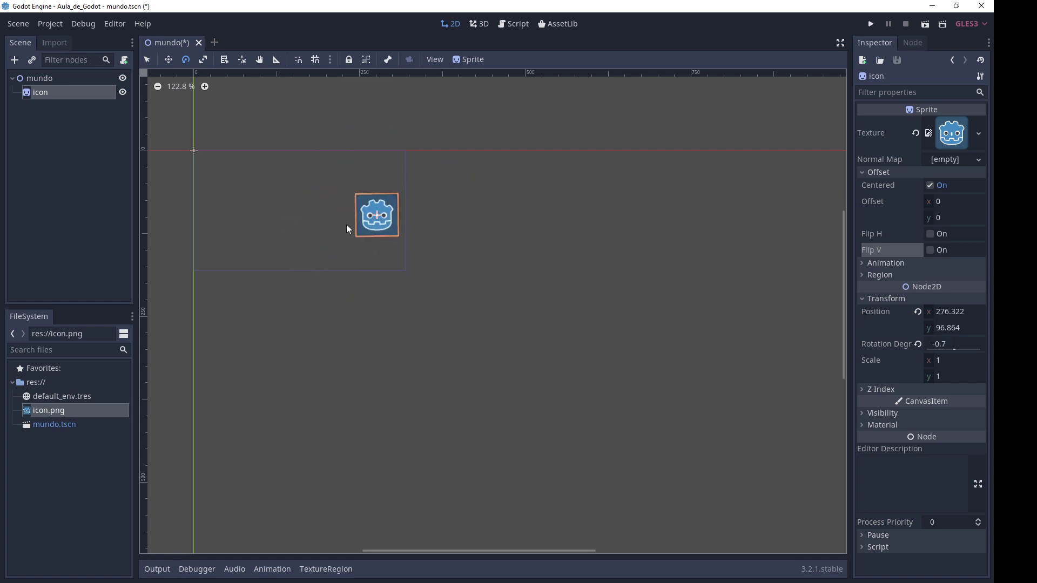
{"action": "key", "text": "w"}
{"action": "key", "text": "e"}
{"action": "key", "text": "w"}
{"action": "left_click_drag", "start_coordinate": [369, 278], "coordinate": [281, 289]}
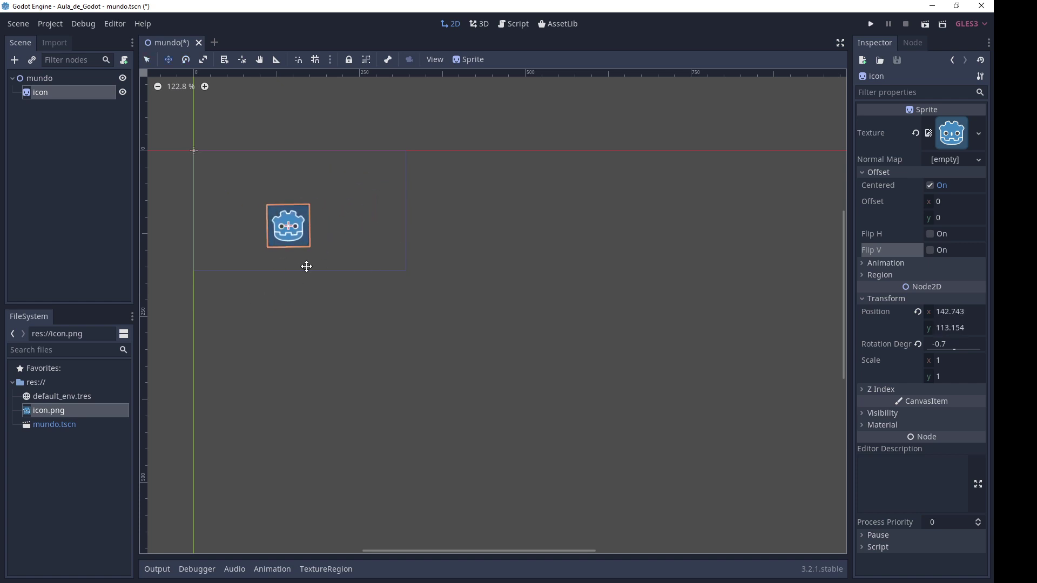
{"action": "scroll", "coordinate": [252, 239], "scroll_direction": "up", "scroll_amount": 3}
{"action": "scroll", "coordinate": [250, 284], "scroll_direction": "up", "scroll_amount": 3}
{"action": "scroll", "coordinate": [292, 353], "scroll_direction": "up", "scroll_amount": 3}
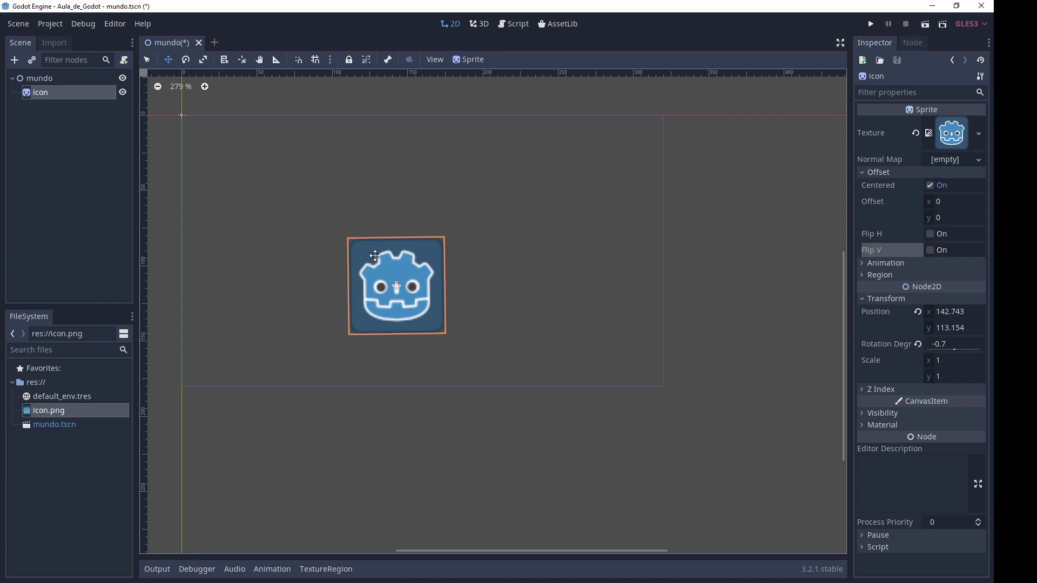
Step: Save the mundo scene with Ctrl+S, then close the small 320×180 game window
{"action": "key", "text": "ctrl+s"}
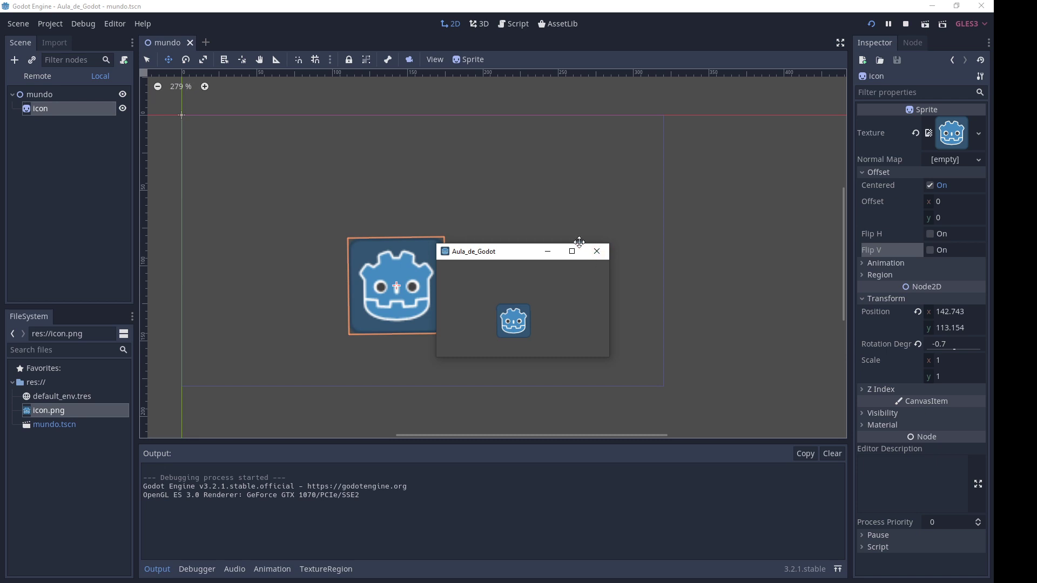
{"action": "left_click", "coordinate": [596, 257]}
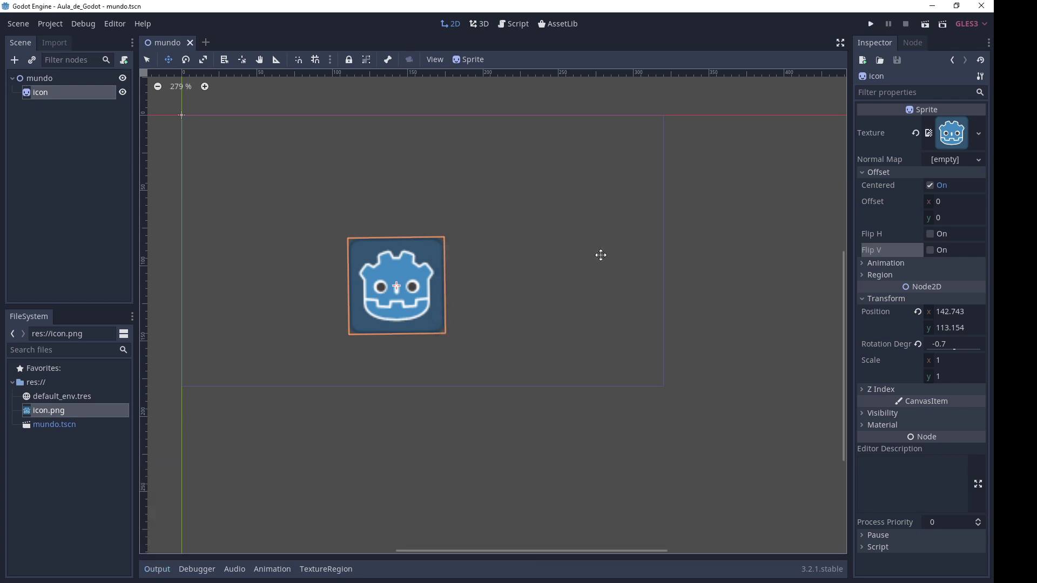
Step: In Display > Window, set Test Width to 320*4 (1280) and Test Height to 180*4 (720)
{"action": "left_click", "coordinate": [60, 26]}
{"action": "left_click", "coordinate": [70, 43]}
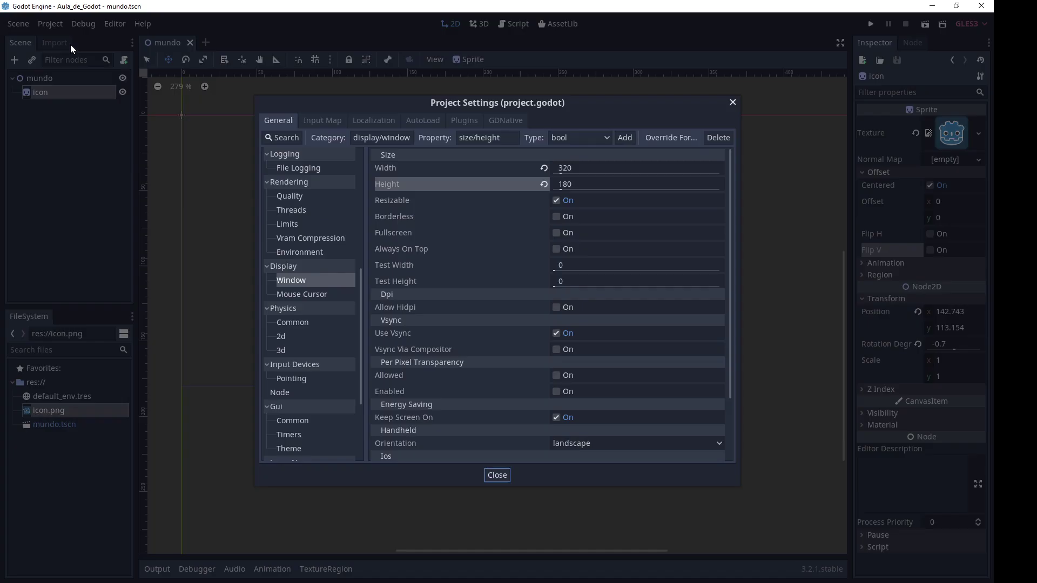
{"action": "left_click", "coordinate": [287, 281]}
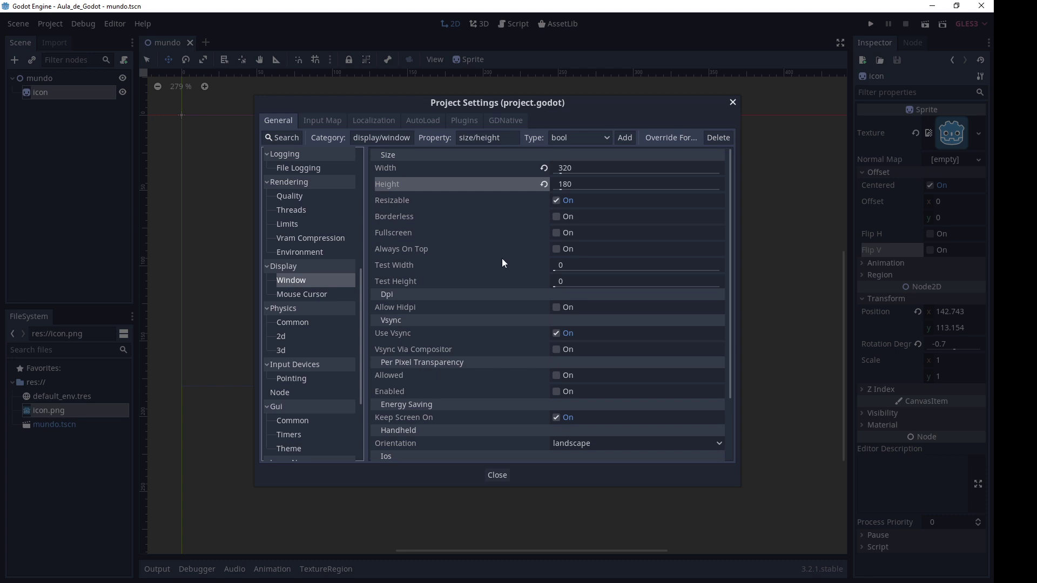
{"action": "left_click", "coordinate": [556, 235]}
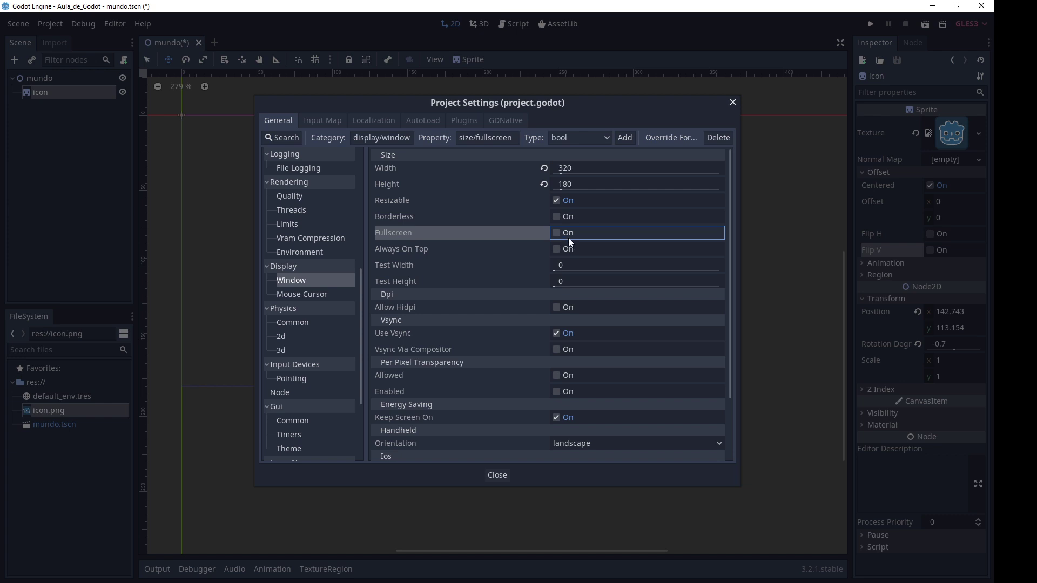
{"action": "left_click", "coordinate": [565, 262]}
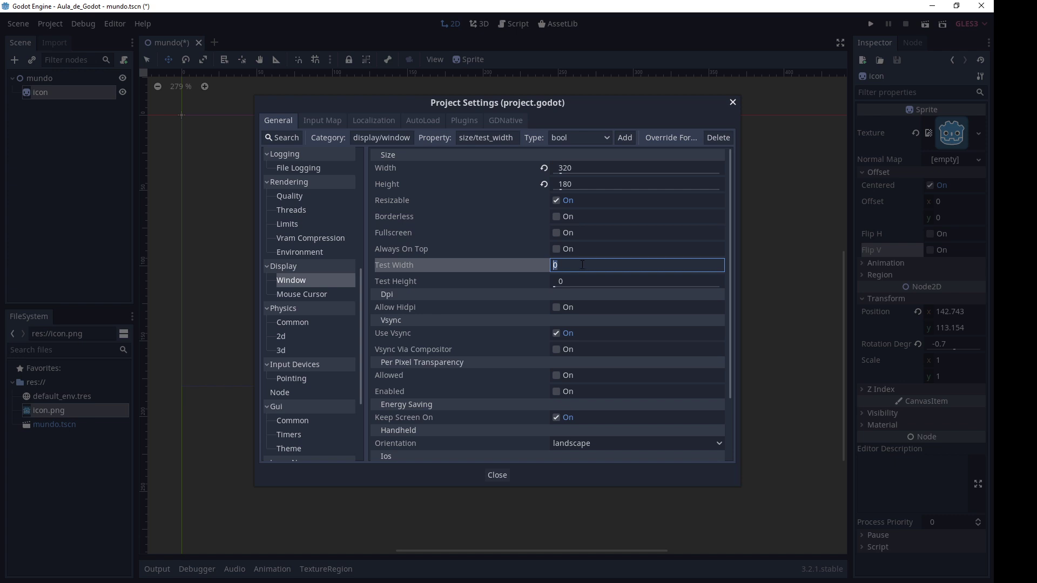
{"action": "type", "text": "320"}
{"action": "type", "text": "*4"}
{"action": "key", "text": "Tab"}
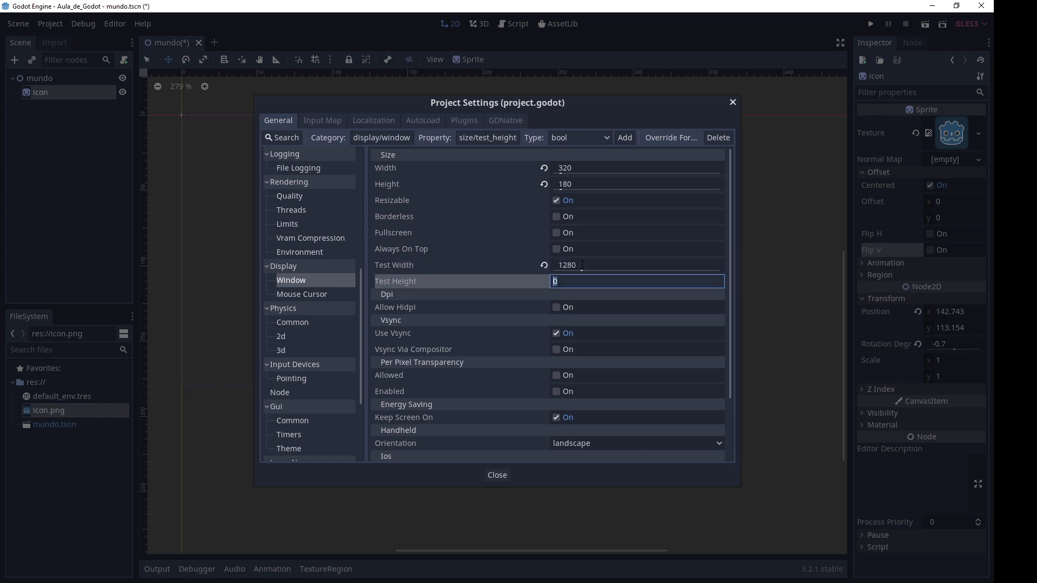
{"action": "type", "text": "180*4"}
{"action": "key", "text": "Tab"}
{"action": "left_click", "coordinate": [584, 264]}
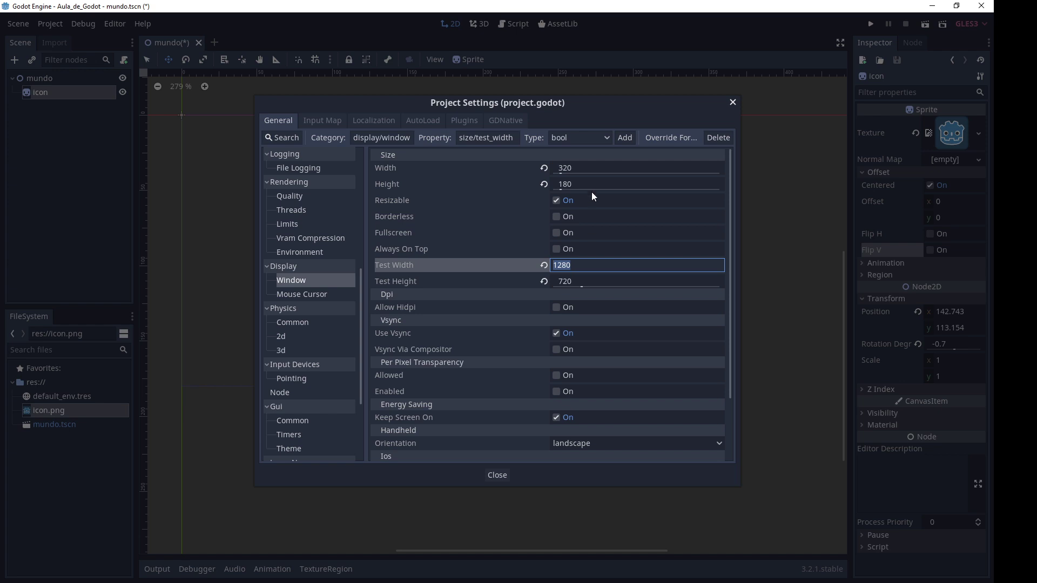
Step: Close Project Settings, run the game showing the small unscaled icon, then close it
{"action": "left_click", "coordinate": [510, 476]}
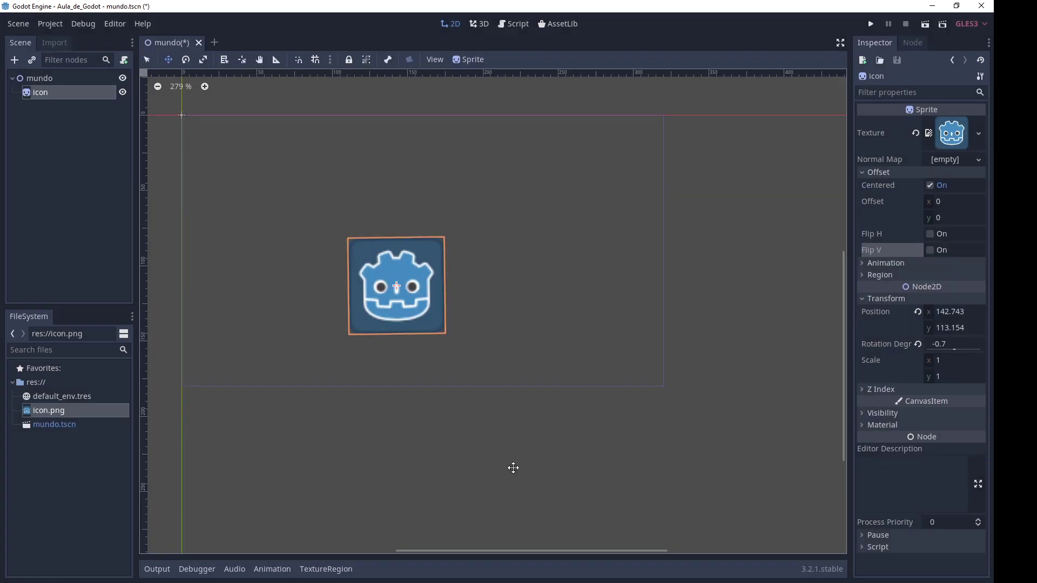
{"action": "left_click", "coordinate": [871, 25]}
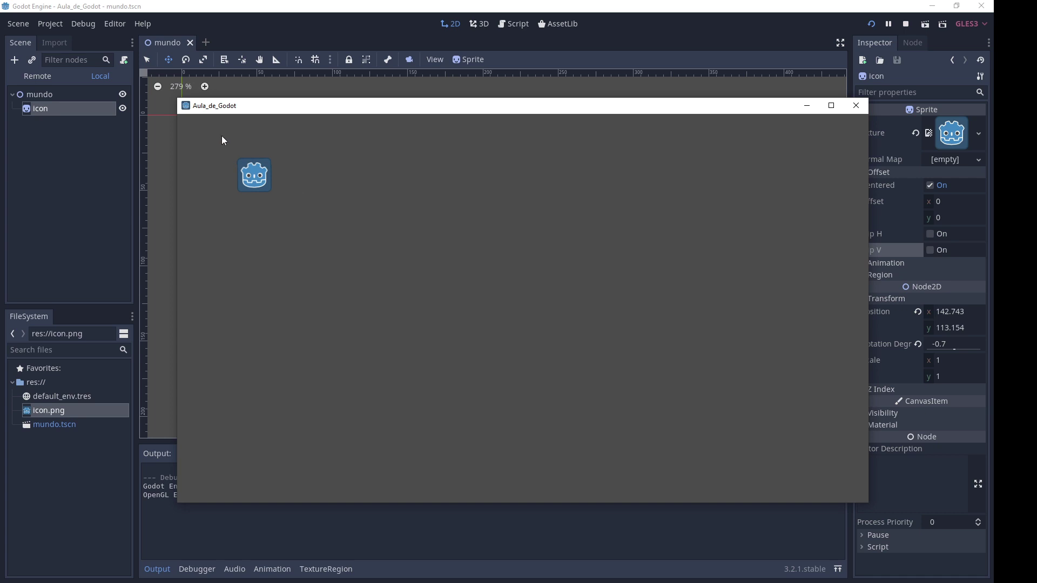
{"action": "left_click", "coordinate": [854, 106]}
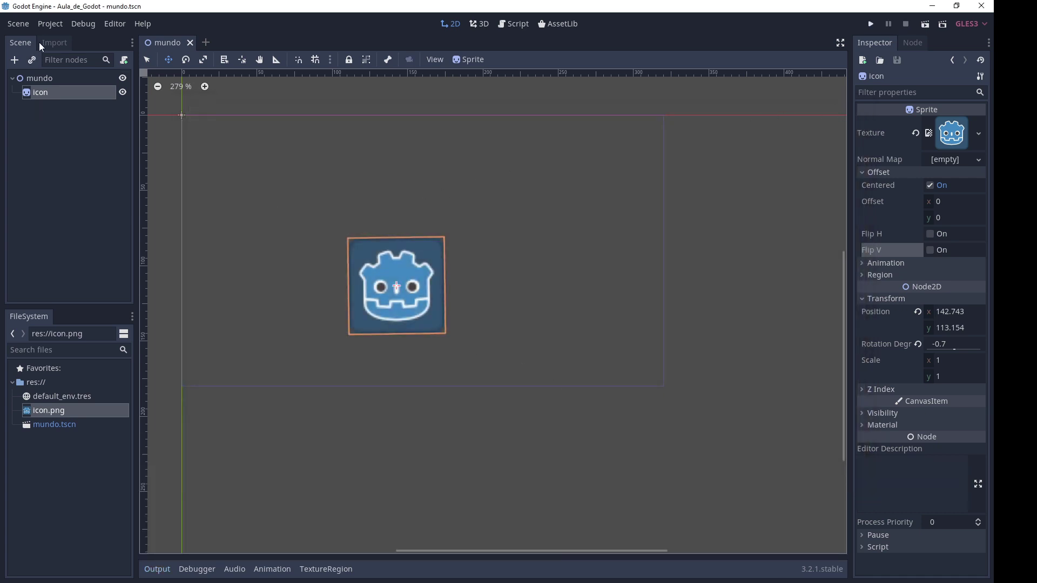
{"action": "left_click", "coordinate": [50, 24]}
Step: Set Stretch Mode to viewport and Aspect to keep, then close Project Settings
{"action": "left_click", "coordinate": [63, 45]}
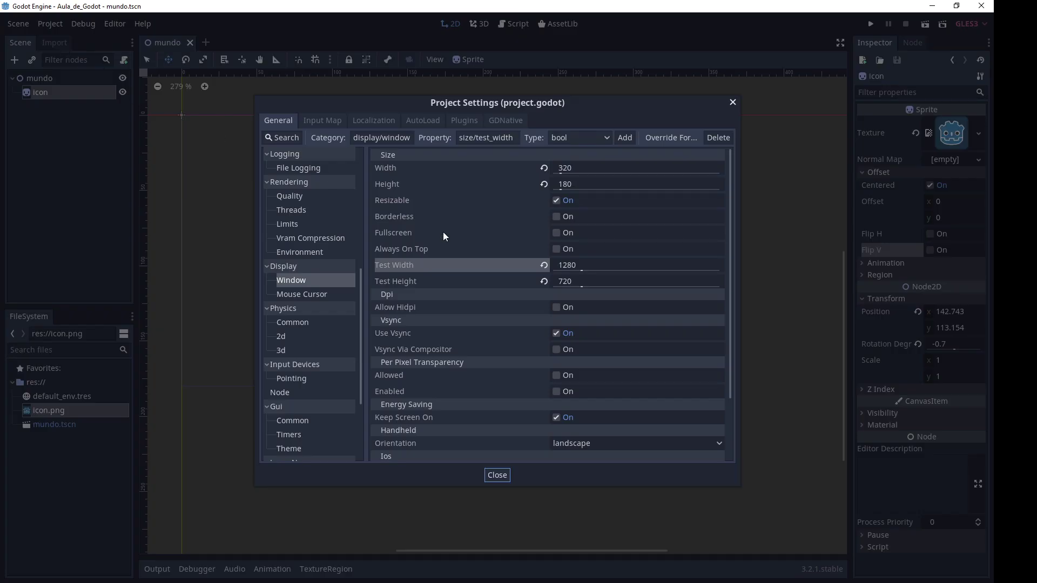
{"action": "scroll", "coordinate": [635, 391], "scroll_direction": "down", "scroll_amount": 3}
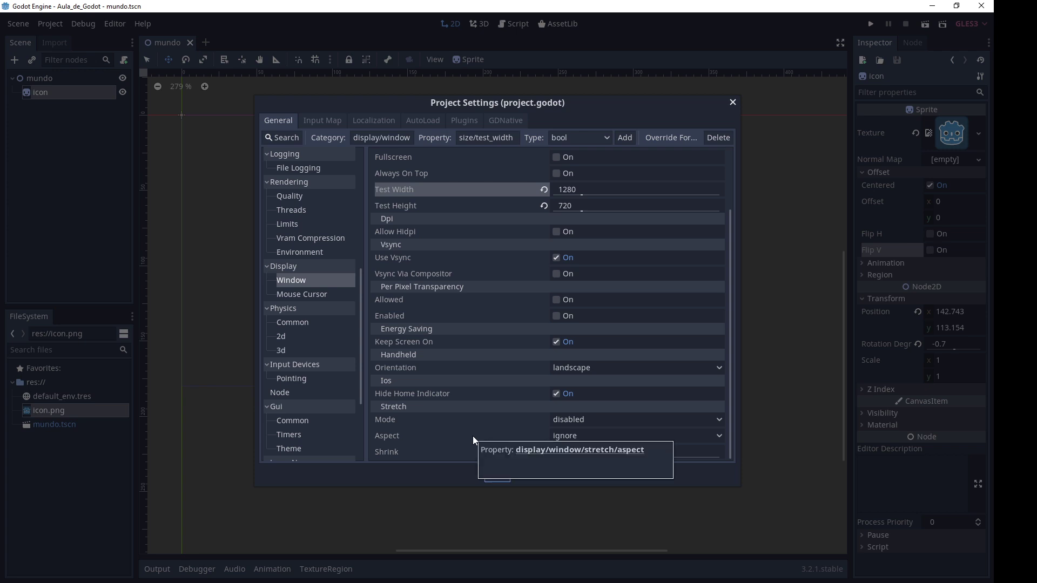
{"action": "scroll", "coordinate": [563, 374], "scroll_direction": "up", "scroll_amount": 3}
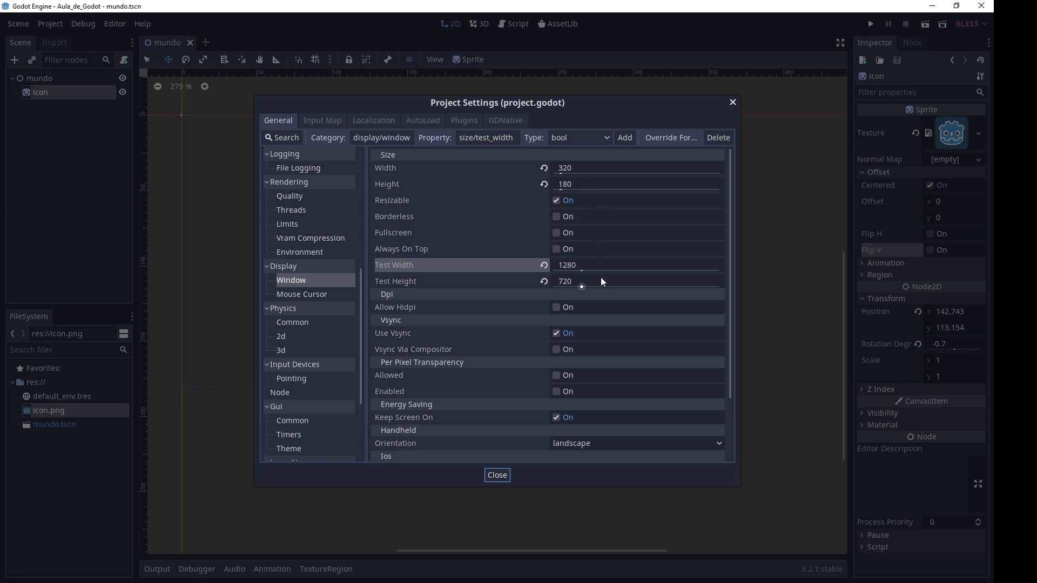
{"action": "scroll", "coordinate": [604, 281], "scroll_direction": "down", "scroll_amount": 3}
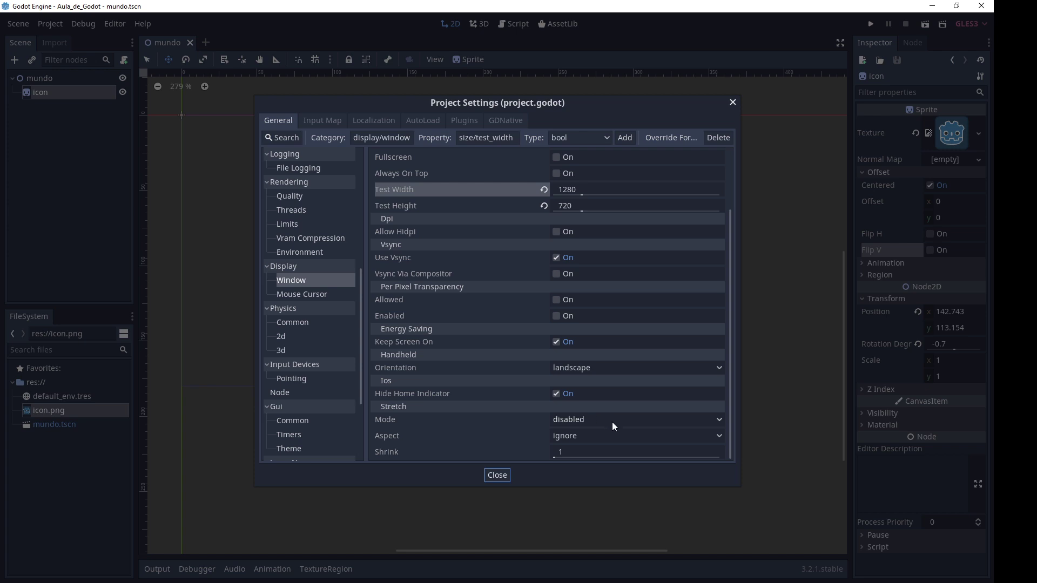
{"action": "left_click", "coordinate": [609, 424]}
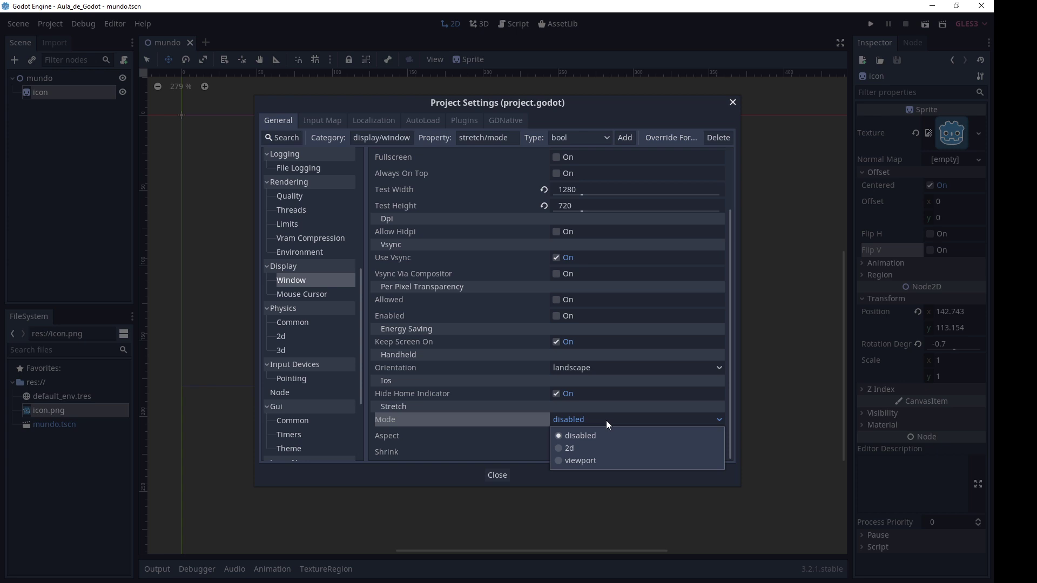
{"action": "left_click", "coordinate": [594, 457]}
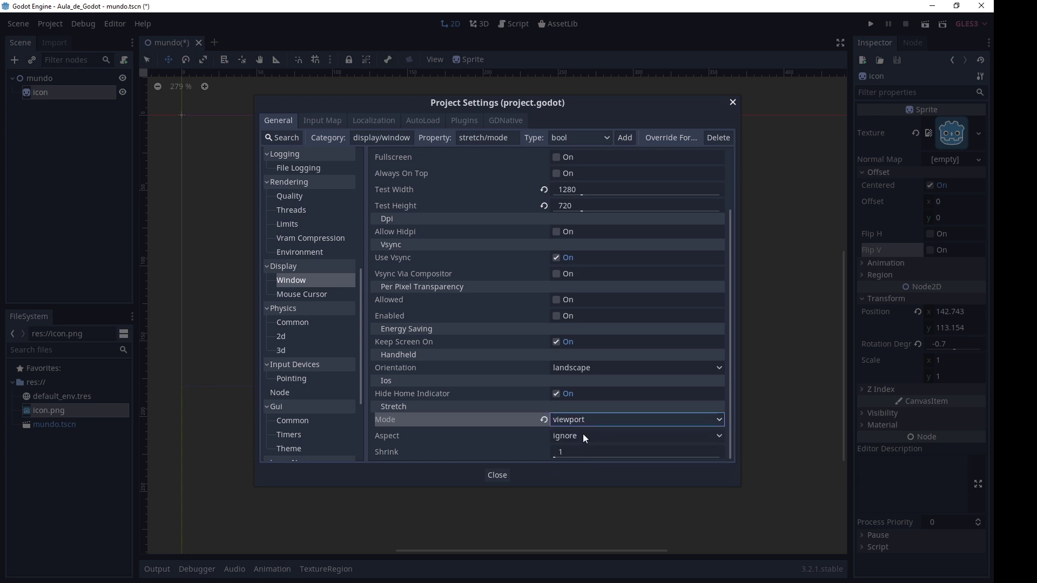
{"action": "left_click", "coordinate": [584, 436]}
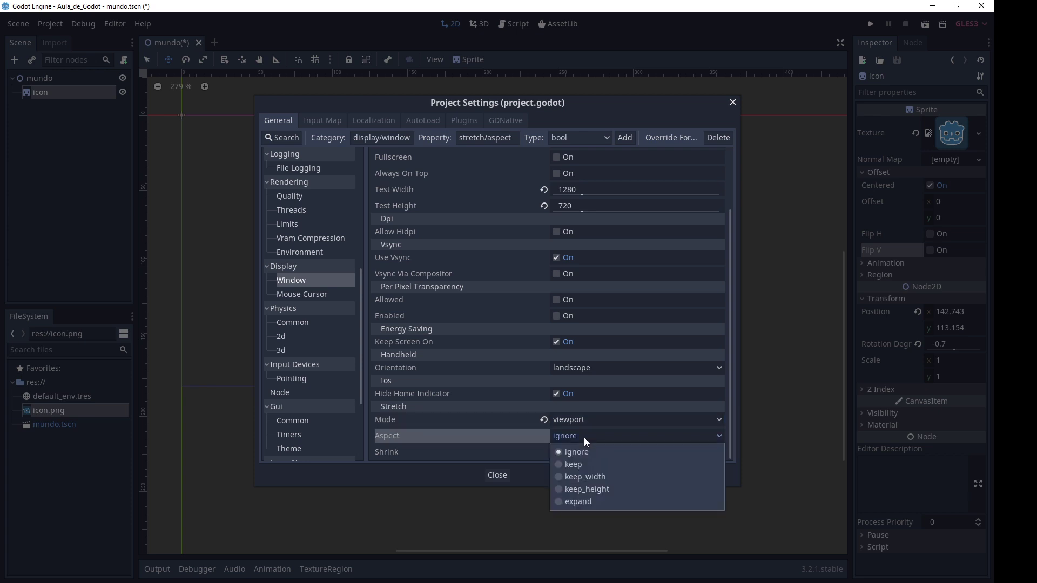
{"action": "left_click", "coordinate": [583, 466]}
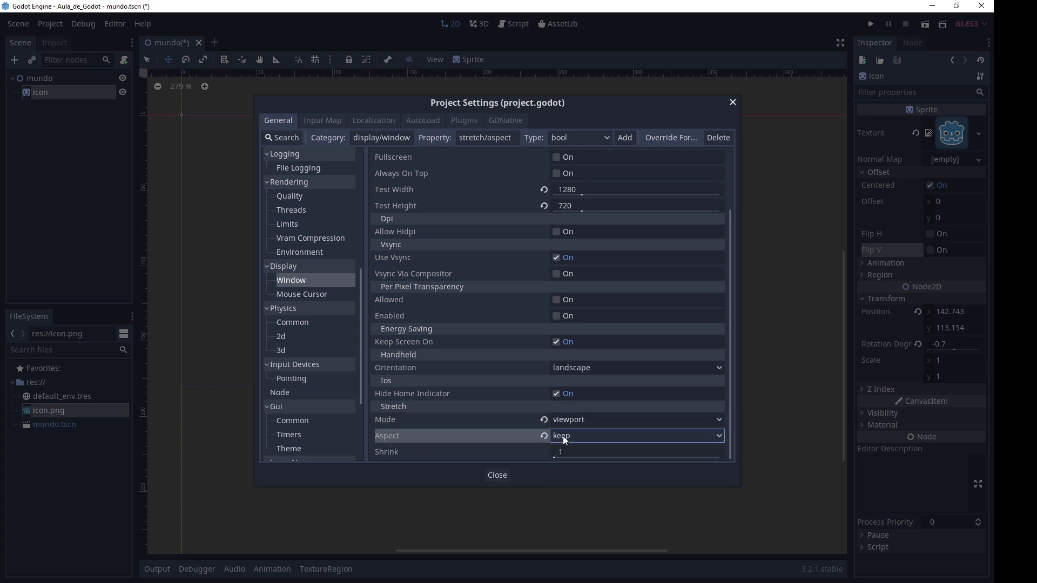
{"action": "left_click", "coordinate": [501, 475]}
Step: Run the game and resize its window several times to test icon scaling, then close it
{"action": "left_click", "coordinate": [870, 24]}
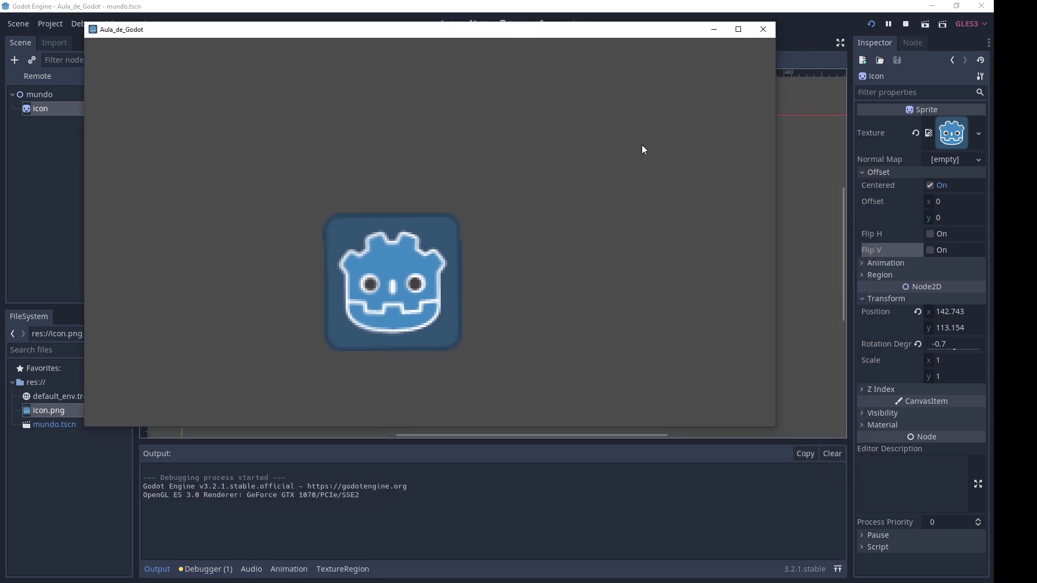
{"action": "mouse_move", "coordinate": [778, 426]}
{"action": "left_mouse_down"}
{"action": "mouse_move", "coordinate": [599, 481]}
{"action": "mouse_move", "coordinate": [505, 405]}
{"action": "mouse_move", "coordinate": [945, 443]}
{"action": "mouse_move", "coordinate": [781, 350]}
{"action": "mouse_move", "coordinate": [897, 296]}
{"action": "mouse_move", "coordinate": [889, 335]}
{"action": "left_mouse_up"}
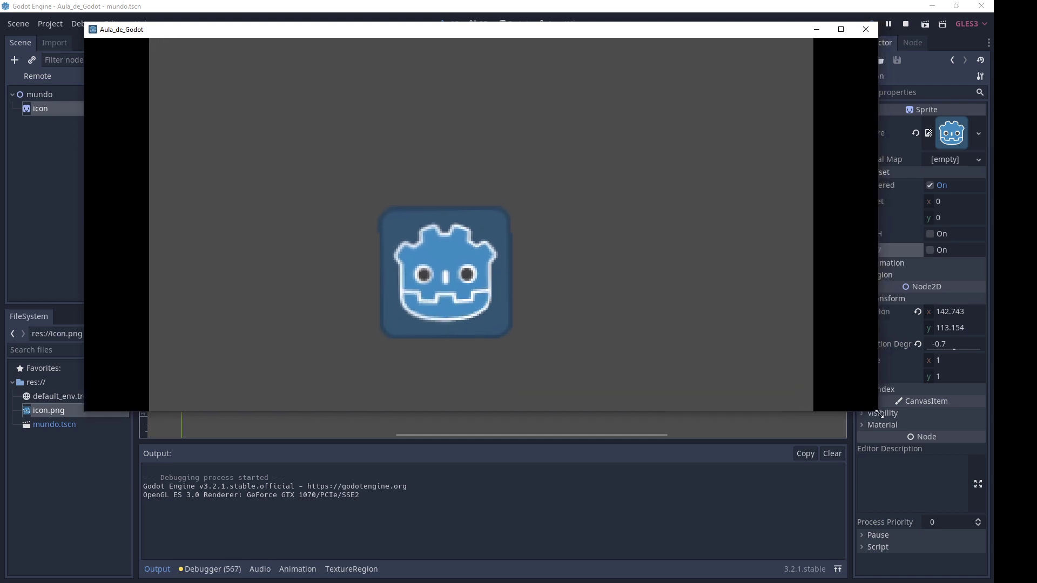
{"action": "mouse_move", "coordinate": [889, 336]}
{"action": "left_mouse_down"}
{"action": "mouse_move", "coordinate": [858, 491]}
{"action": "mouse_move", "coordinate": [761, 402]}
{"action": "left_mouse_up"}
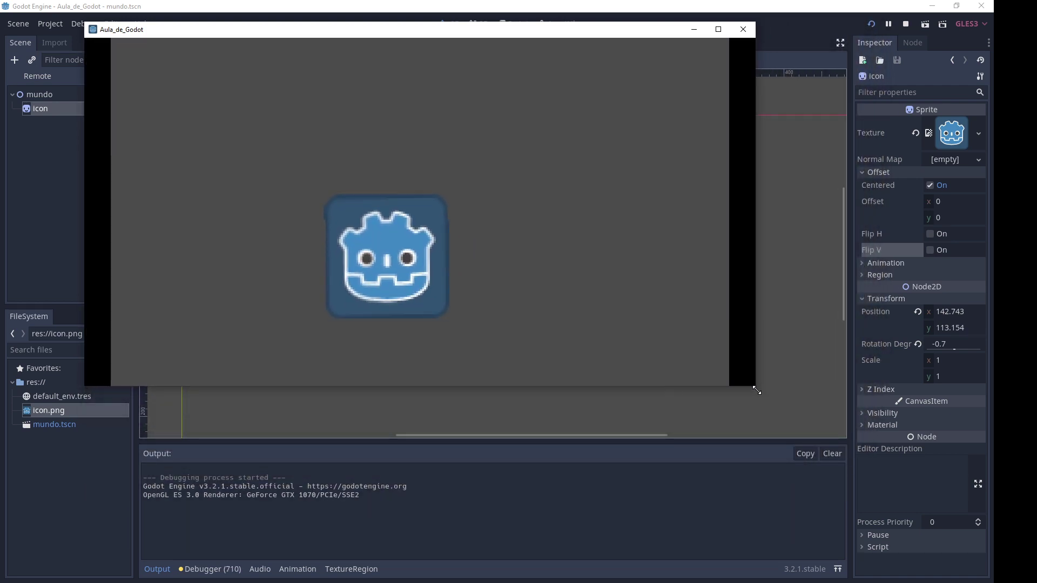
{"action": "mouse_move", "coordinate": [761, 401]}
{"action": "left_mouse_down"}
{"action": "mouse_move", "coordinate": [782, 426]}
{"action": "mouse_move", "coordinate": [693, 302]}
{"action": "mouse_move", "coordinate": [771, 220]}
{"action": "mouse_move", "coordinate": [799, 485]}
{"action": "mouse_move", "coordinate": [830, 525]}
{"action": "mouse_move", "coordinate": [952, 520]}
{"action": "mouse_move", "coordinate": [956, 501]}
{"action": "mouse_move", "coordinate": [900, 447]}
{"action": "mouse_move", "coordinate": [850, 363]}
{"action": "mouse_move", "coordinate": [824, 366]}
{"action": "mouse_move", "coordinate": [801, 415]}
{"action": "mouse_move", "coordinate": [755, 362]}
{"action": "mouse_move", "coordinate": [740, 440]}
{"action": "mouse_move", "coordinate": [765, 443]}
{"action": "left_mouse_up"}
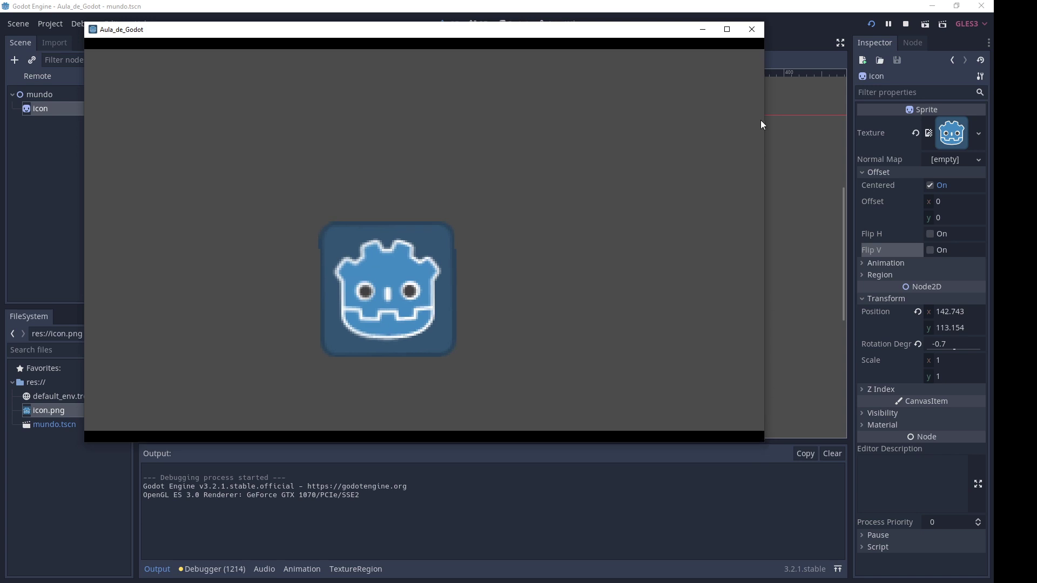
{"action": "left_click", "coordinate": [752, 29]}
Step: Run again, maximize and restore the game window to check letterbox bars, then close it
{"action": "left_click", "coordinate": [871, 25]}
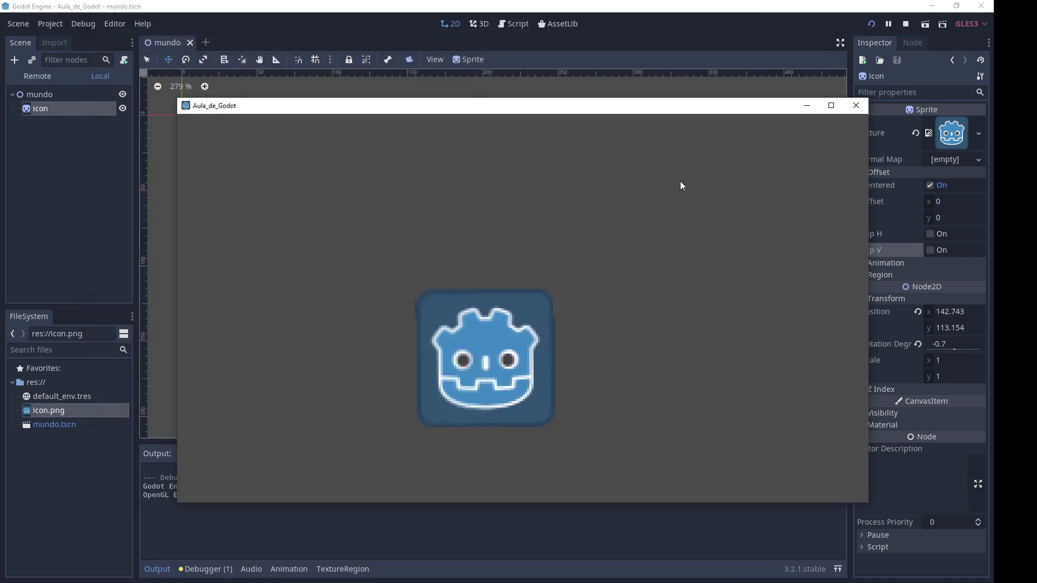
{"action": "left_click", "coordinate": [831, 107]}
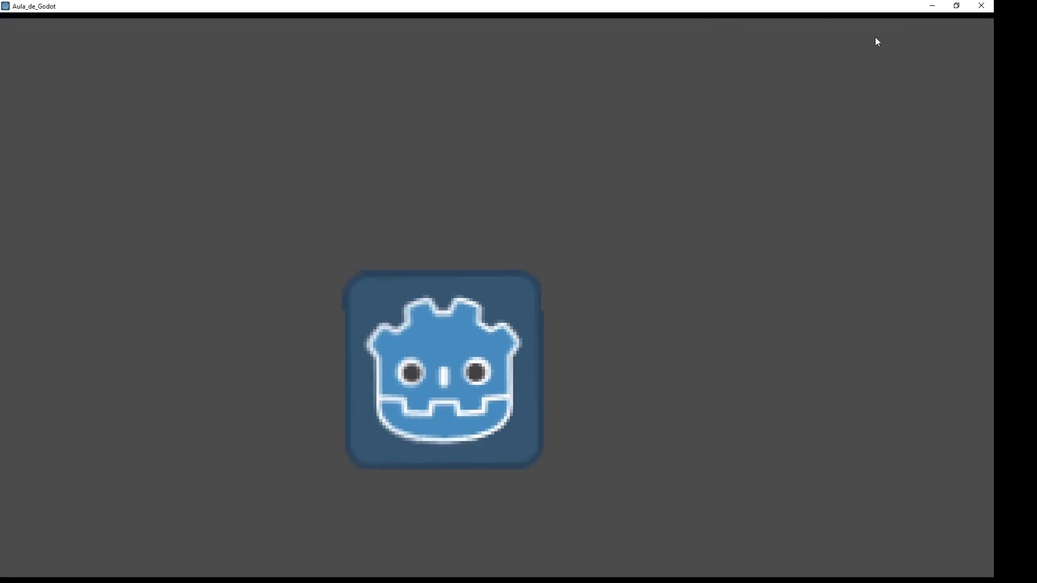
{"action": "left_click", "coordinate": [957, 6]}
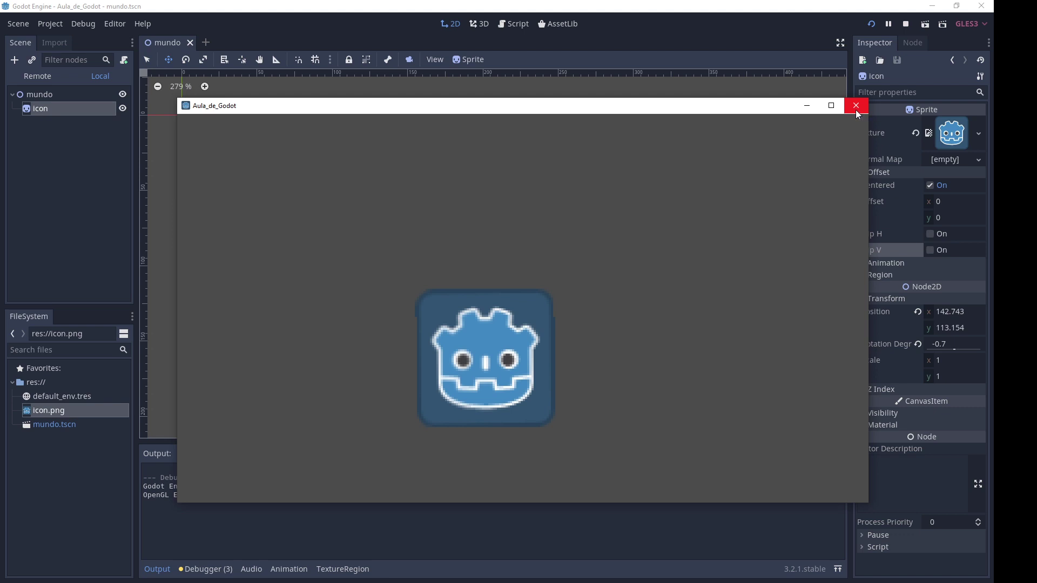
{"action": "left_click", "coordinate": [856, 109]}
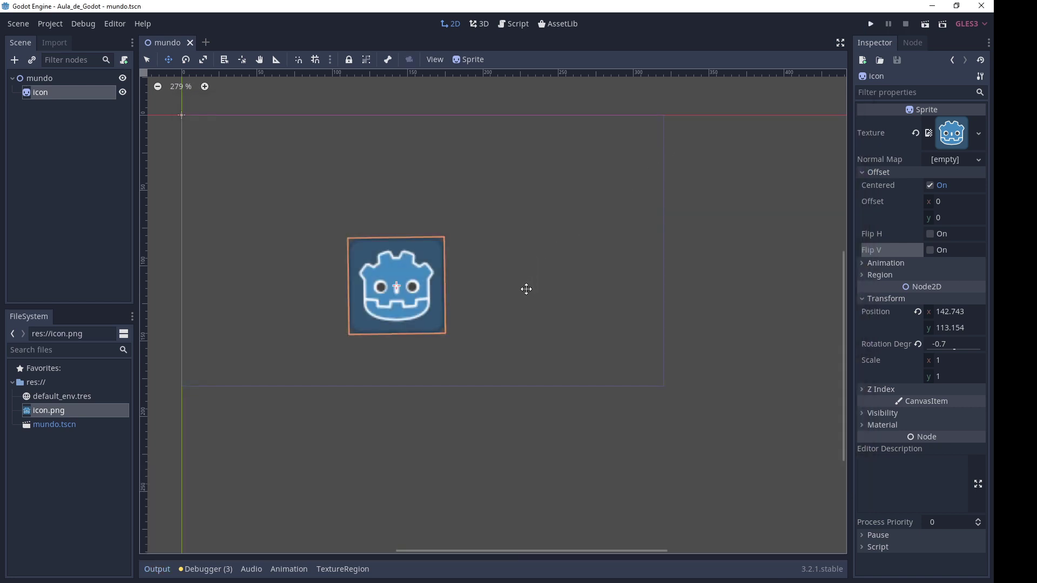
Step: Rotate the icon sprite to -38.1°, then test-run the scene under viewport stretching and close the game
{"action": "scroll", "coordinate": [447, 280], "scroll_direction": "up", "scroll_amount": 1}
{"action": "scroll", "coordinate": [447, 280], "scroll_direction": "up", "scroll_amount": 3}
{"action": "key", "text": "e"}
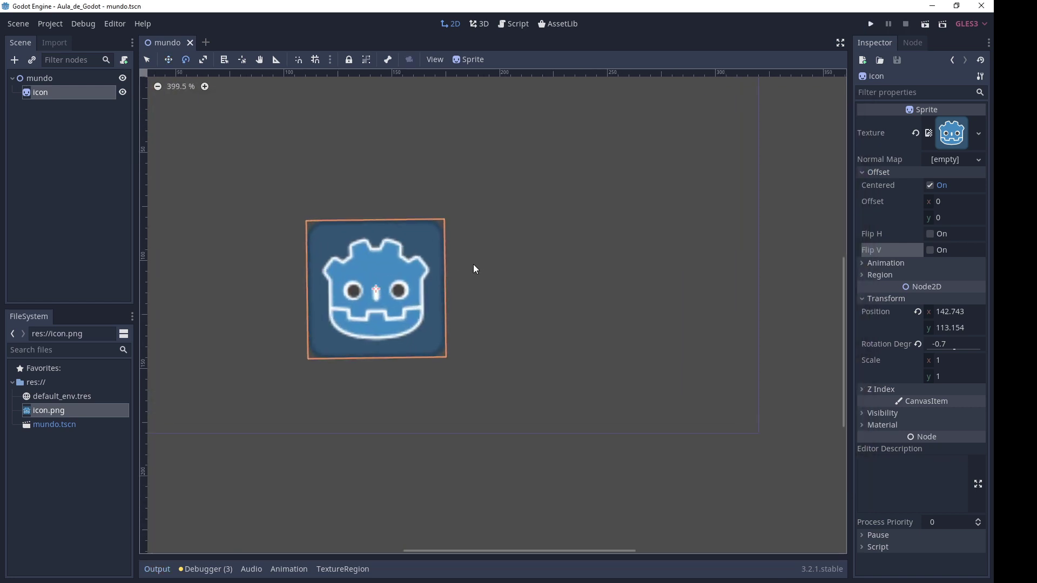
{"action": "mouse_move", "coordinate": [475, 268]}
{"action": "left_mouse_down"}
{"action": "mouse_move", "coordinate": [473, 237]}
{"action": "mouse_move", "coordinate": [435, 190]}
{"action": "left_mouse_up"}
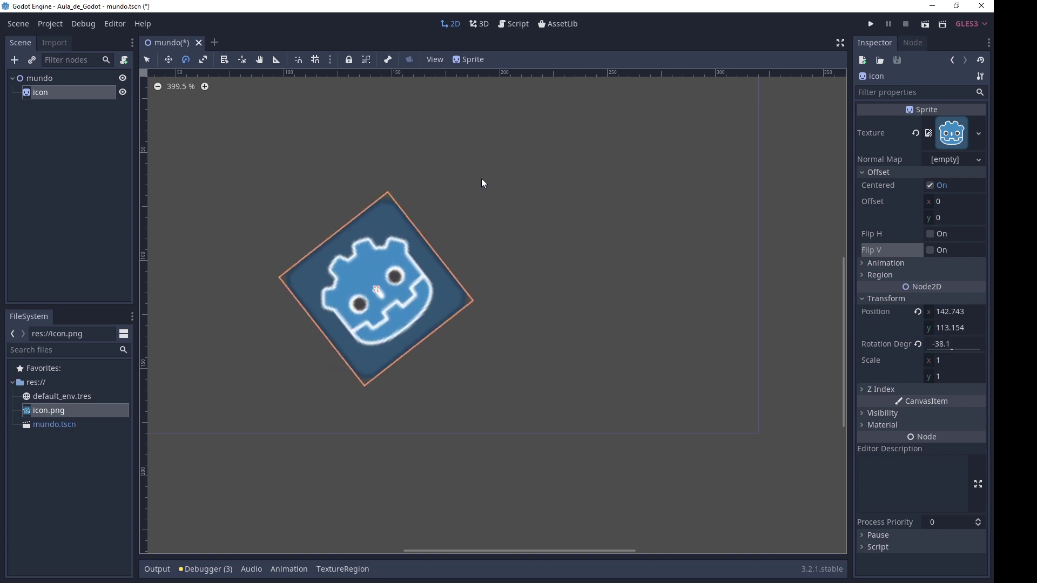
{"action": "left_click", "coordinate": [870, 24]}
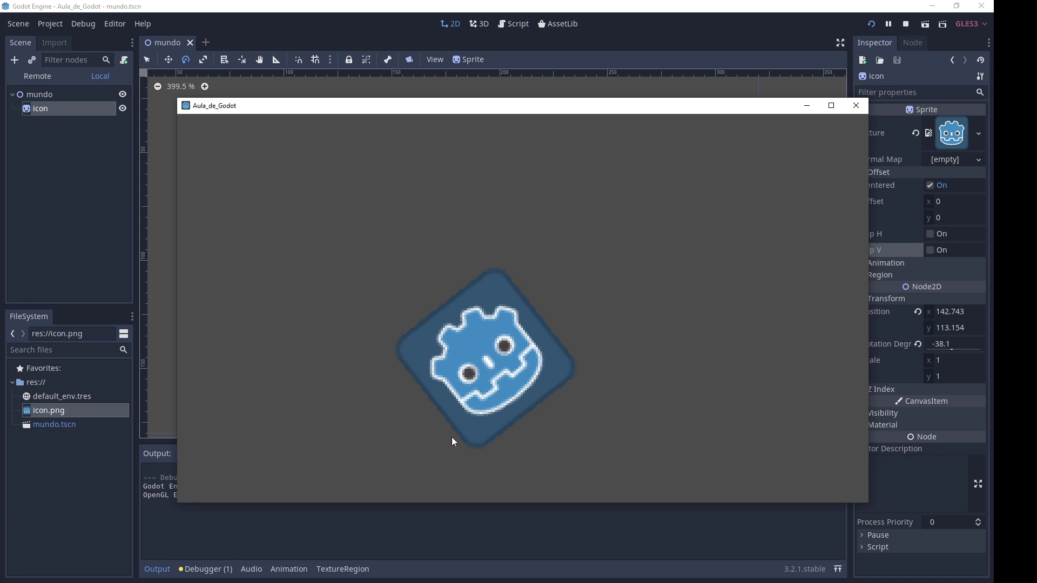
{"action": "left_click", "coordinate": [857, 107]}
Step: Change the Display > Window Stretch Mode from viewport to 2d in Project Settings
{"action": "left_click", "coordinate": [50, 24]}
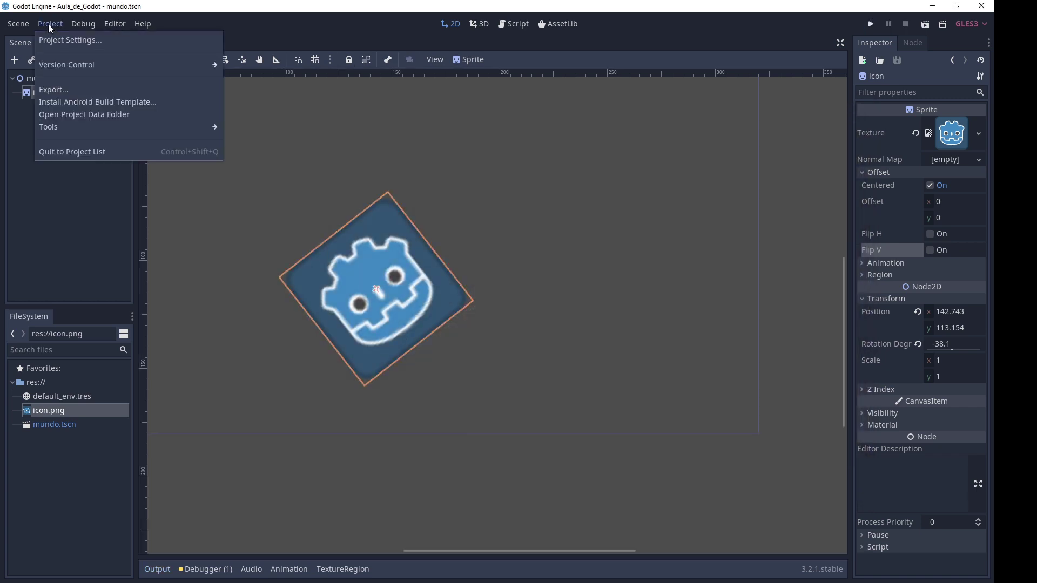
{"action": "left_click", "coordinate": [57, 42]}
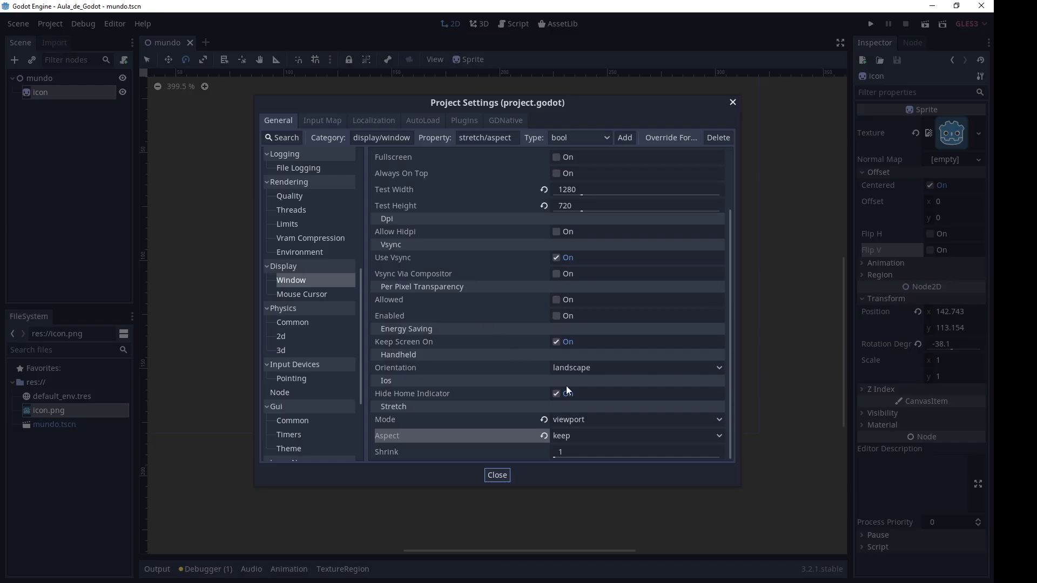
{"action": "left_click", "coordinate": [582, 425]}
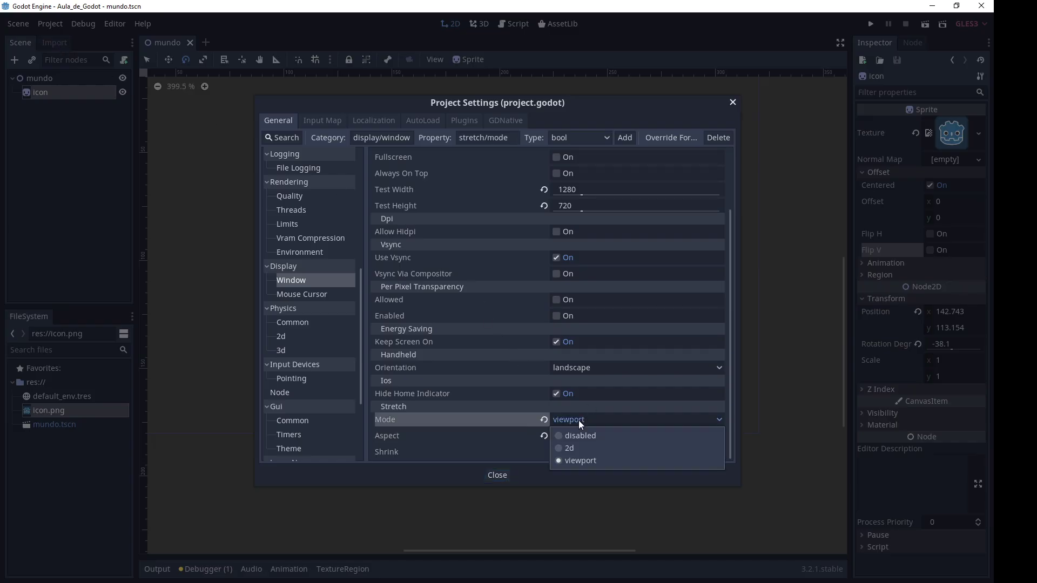
{"action": "left_click", "coordinate": [580, 451]}
{"action": "left_click", "coordinate": [499, 476]}
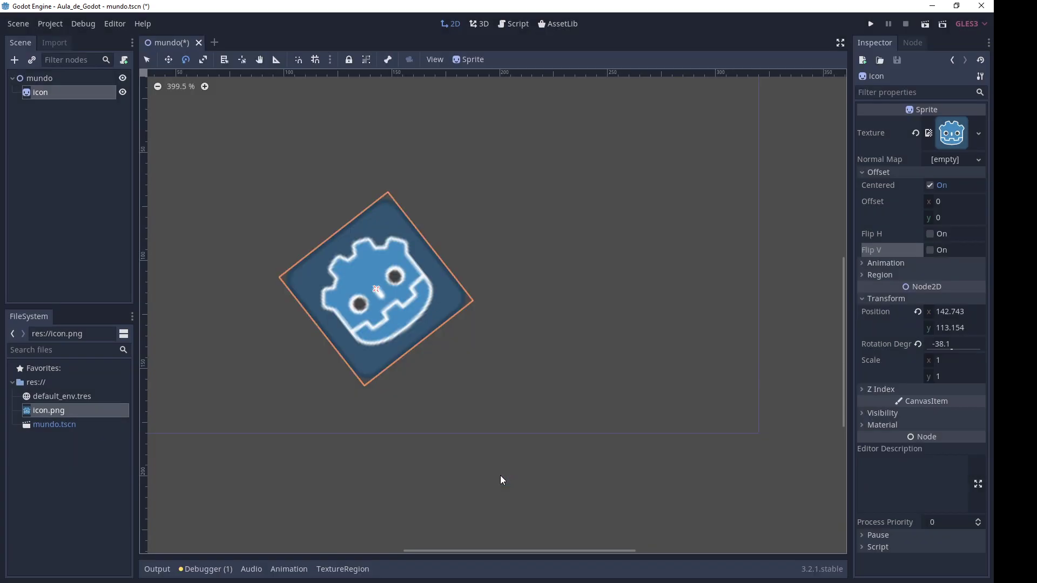
{"action": "scroll", "coordinate": [305, 247], "scroll_direction": "up", "scroll_amount": 6}
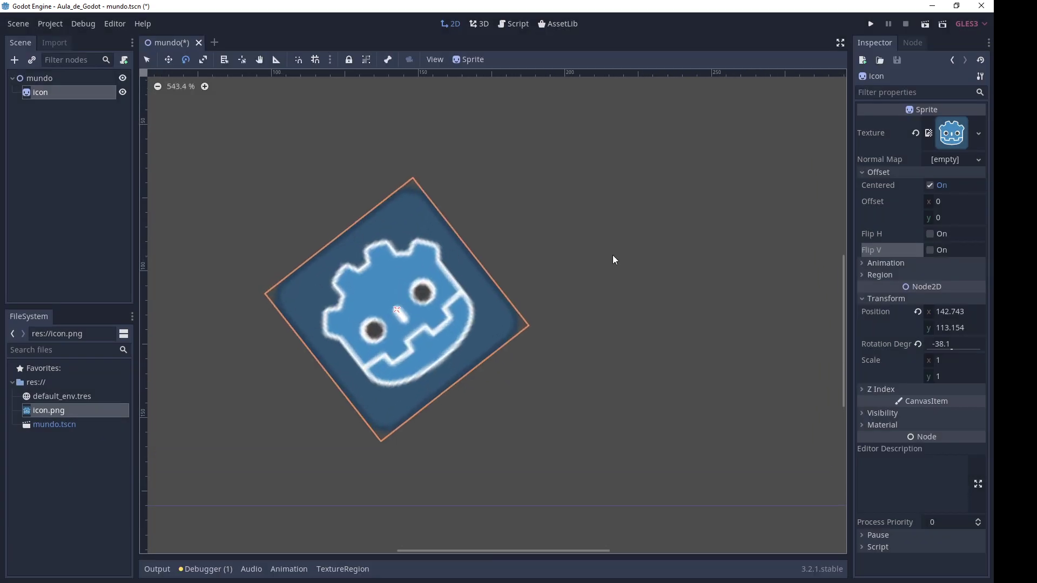
{"action": "scroll", "coordinate": [617, 257], "scroll_direction": "down", "scroll_amount": 3}
{"action": "scroll", "coordinate": [620, 257], "scroll_direction": "down", "scroll_amount": 3}
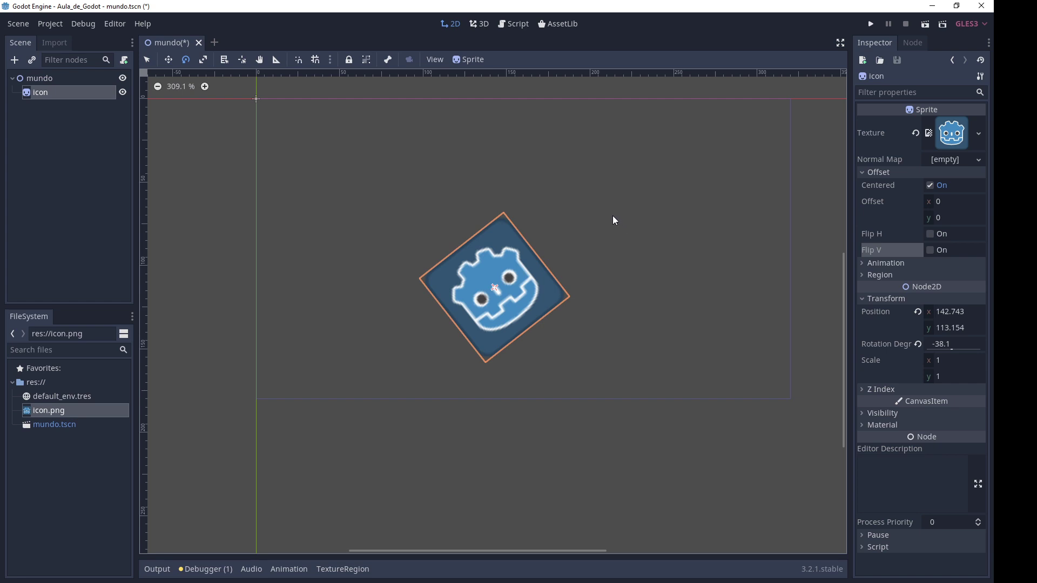
Step: Run the game in 2d stretch mode, view the rotated icon maximized and restored, then close it
{"action": "left_click", "coordinate": [872, 24]}
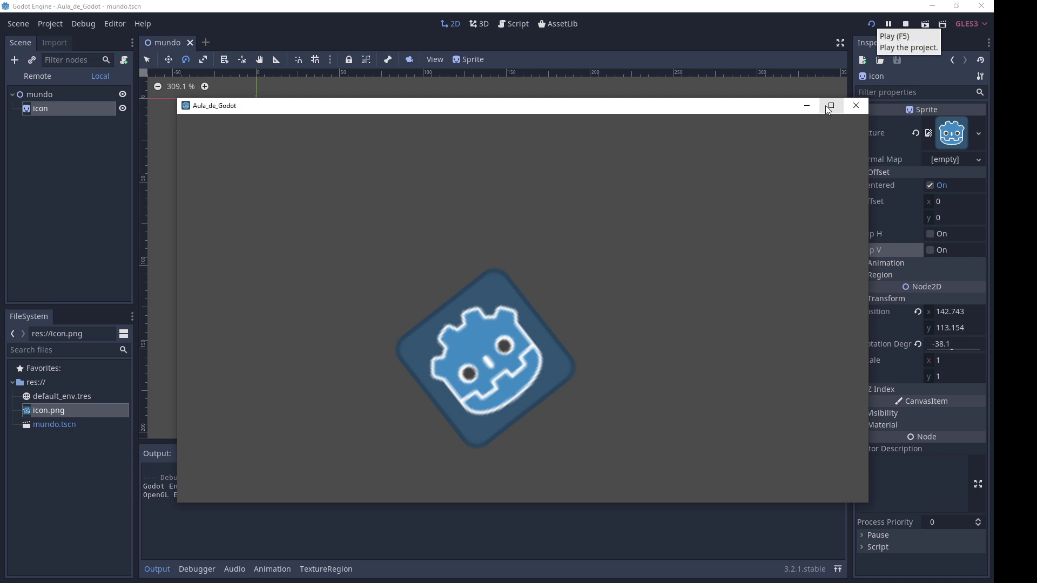
{"action": "left_click", "coordinate": [826, 109]}
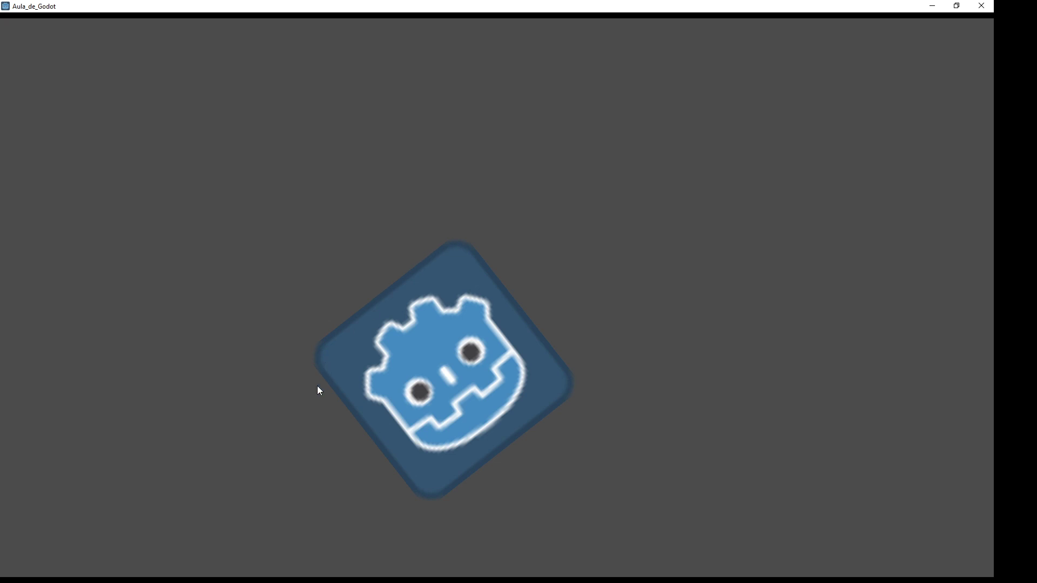
{"action": "left_click", "coordinate": [956, 5]}
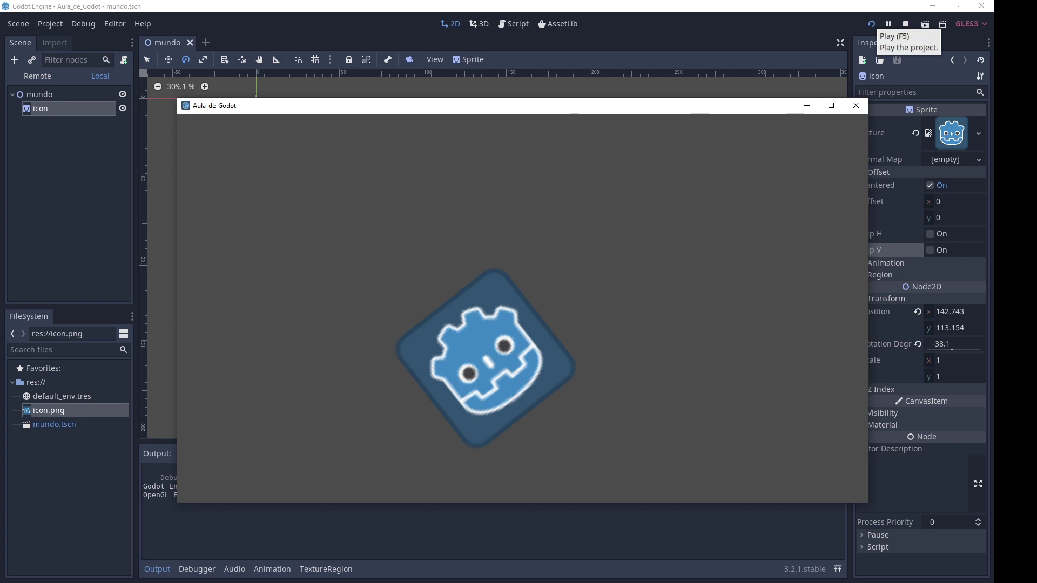
{"action": "left_click", "coordinate": [857, 105]}
Step: Set Stretch Mode back to viewport, keeping aspect keep, and close Project Settings
{"action": "left_click", "coordinate": [57, 27]}
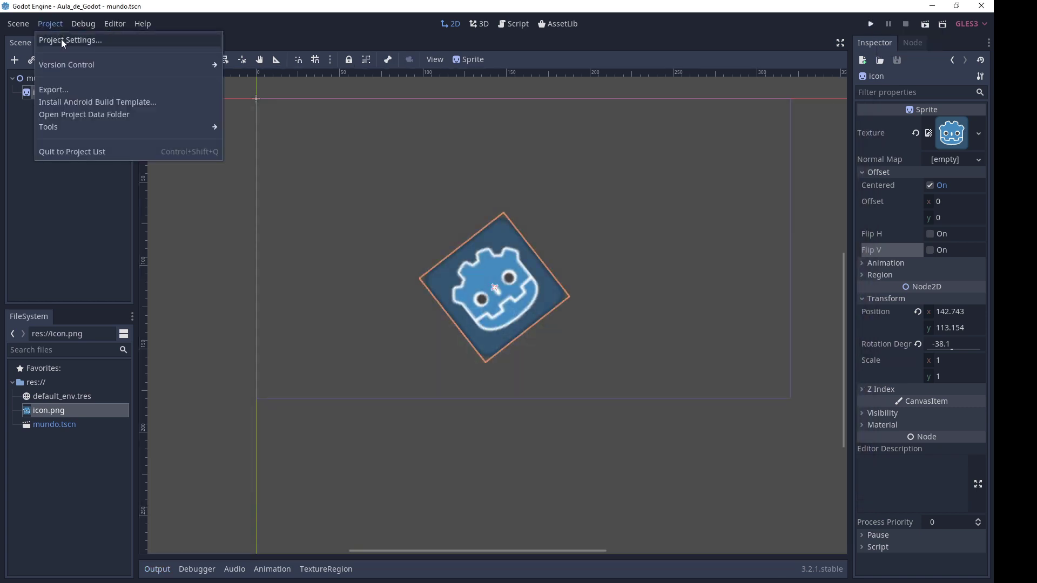
{"action": "left_click", "coordinate": [61, 39]}
{"action": "left_click", "coordinate": [566, 421]}
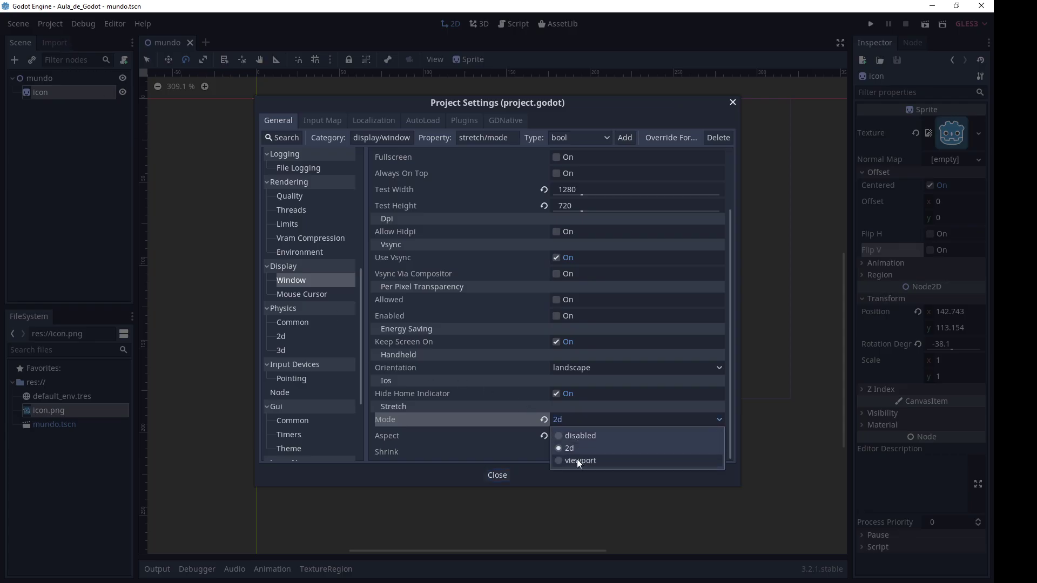
{"action": "left_click", "coordinate": [576, 460]}
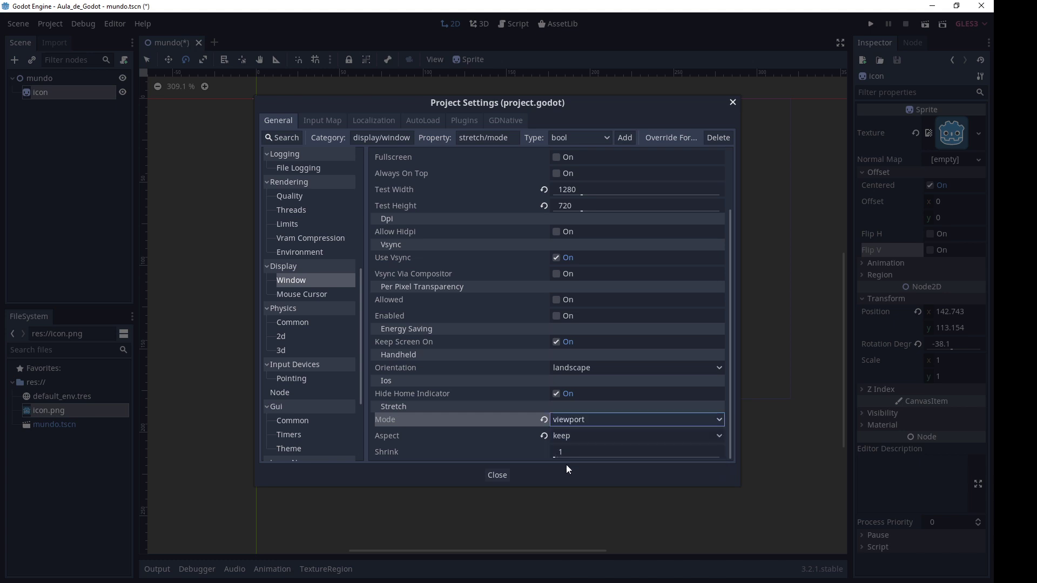
{"action": "left_click", "coordinate": [497, 475]}
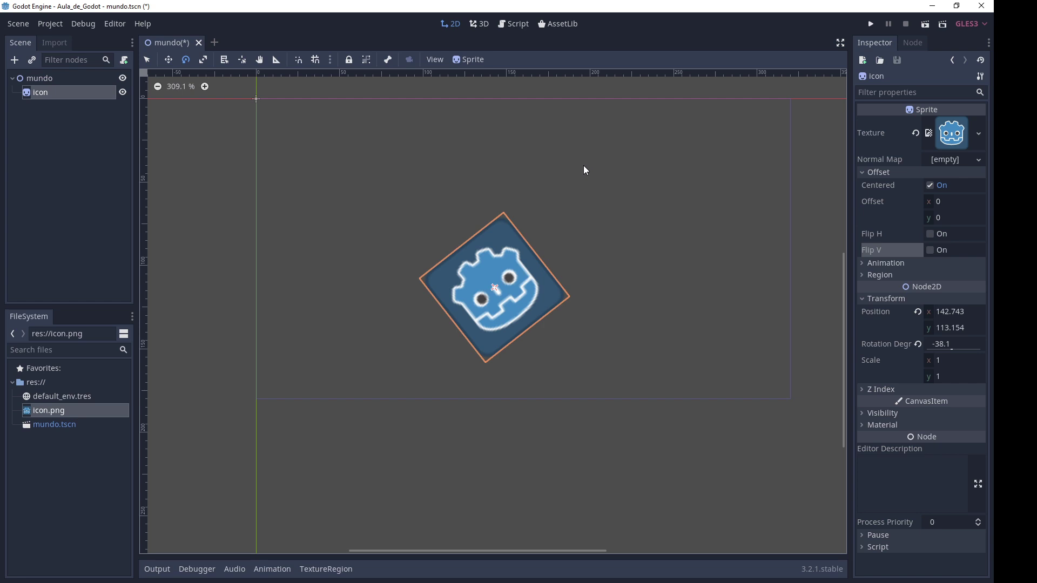
Step: Rotate the icon sprite through several angles (about -48°, 6°), return it to 0°, and save mundo.tscn
{"action": "left_click_drag", "start_coordinate": [599, 173], "coordinate": [654, 278]}
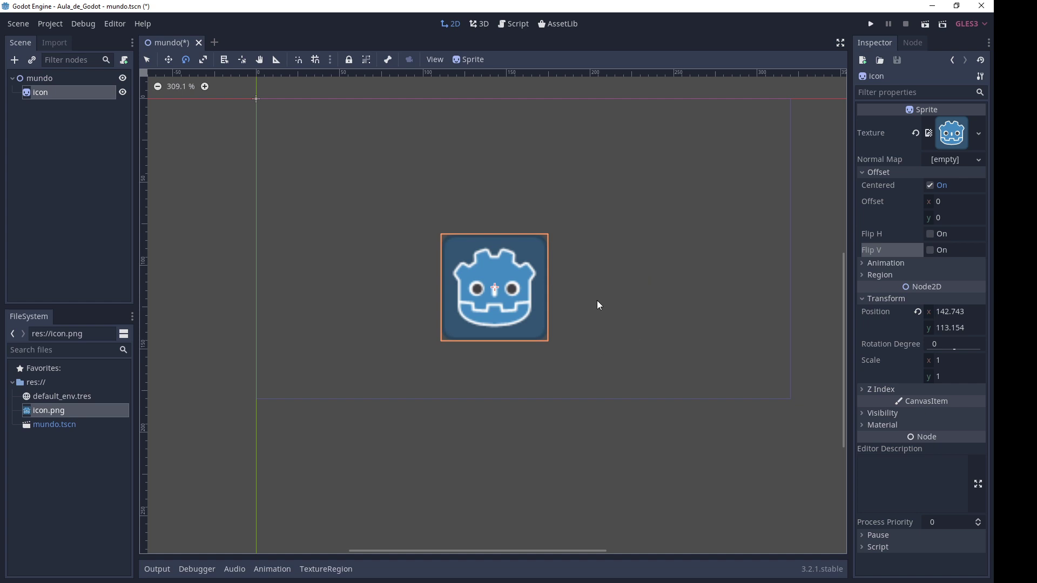
{"action": "mouse_move", "coordinate": [578, 222]}
{"action": "left_mouse_down"}
{"action": "mouse_move", "coordinate": [517, 160]}
{"action": "mouse_move", "coordinate": [636, 205]}
{"action": "mouse_move", "coordinate": [640, 194]}
{"action": "left_mouse_up"}
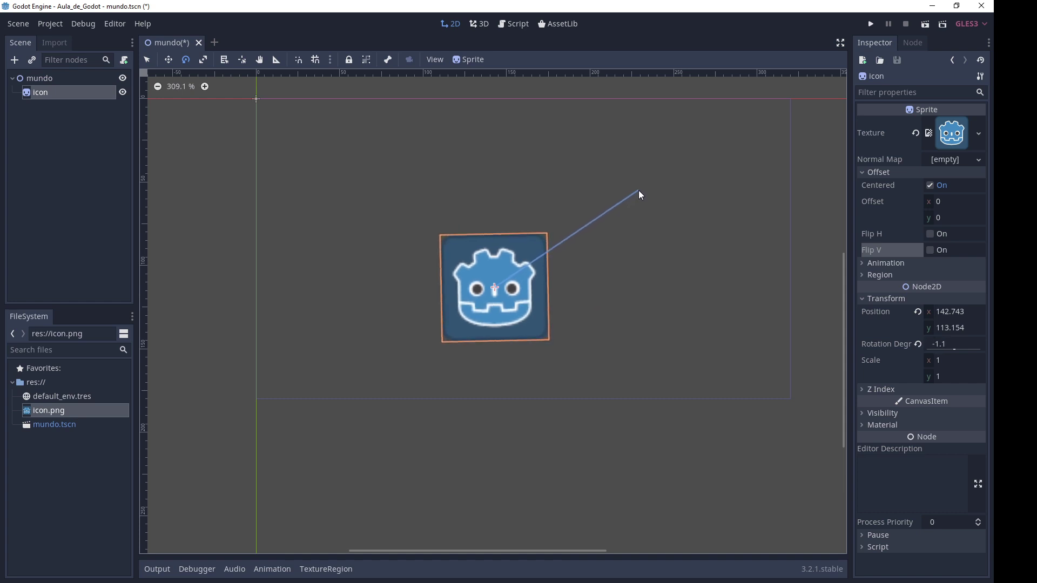
{"action": "left_click_drag", "start_coordinate": [639, 193], "coordinate": [643, 216]}
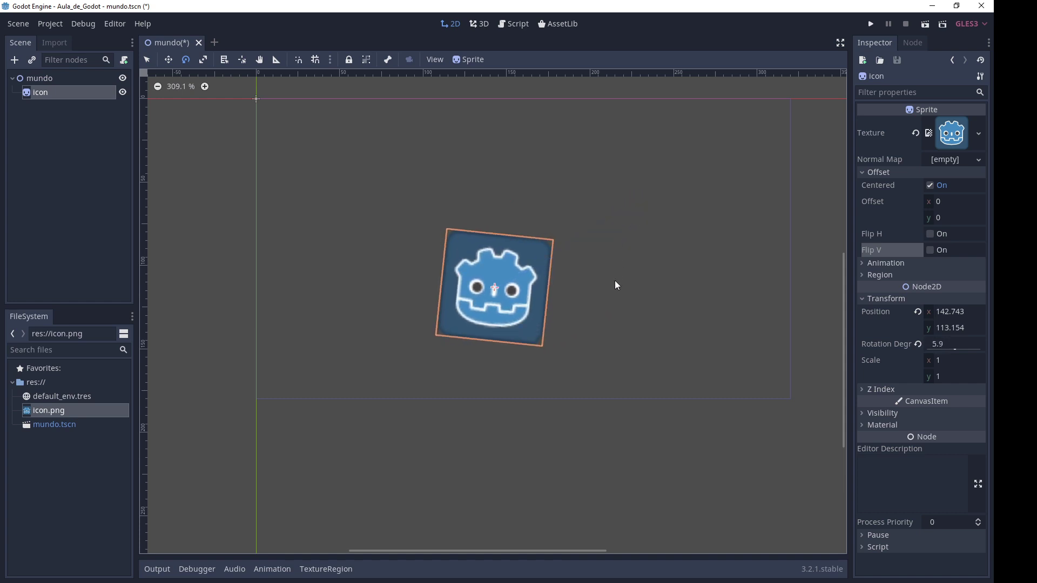
{"action": "mouse_move", "coordinate": [616, 283]}
{"action": "left_mouse_down"}
{"action": "mouse_move", "coordinate": [620, 250]}
{"action": "mouse_move", "coordinate": [512, 192]}
{"action": "left_mouse_up"}
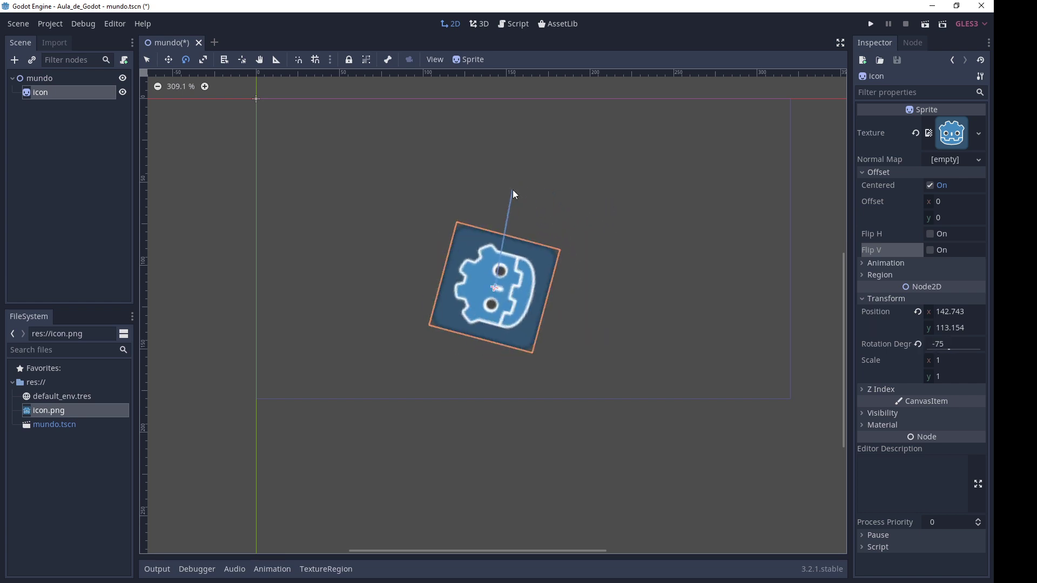
{"action": "left_click_drag", "start_coordinate": [514, 194], "coordinate": [579, 297]}
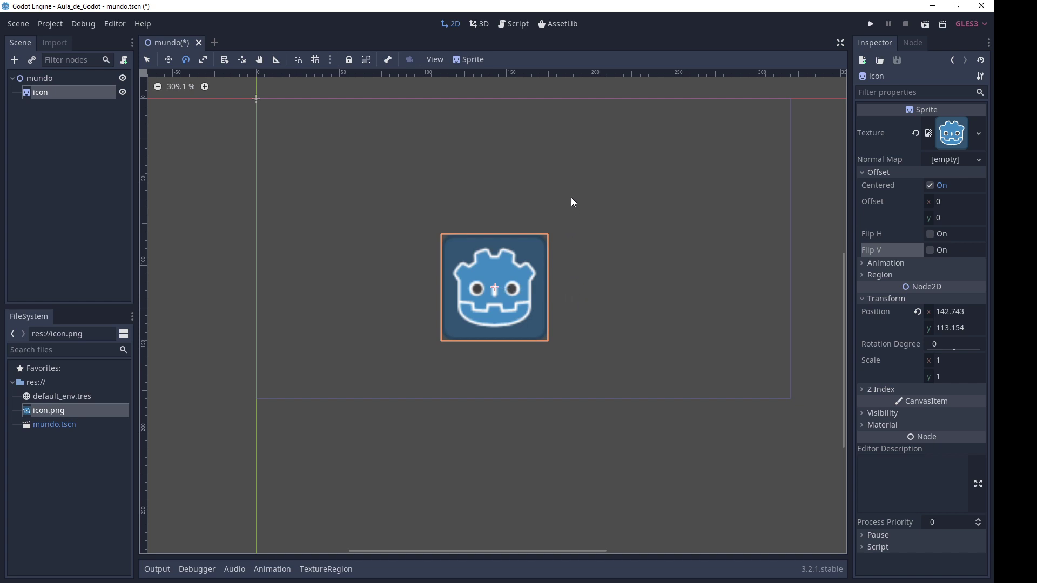
{"action": "key", "text": "ctrl+s"}
Step: Try a 160x90 base window size in Project Settings, then set it back to 320x180
{"action": "left_click", "coordinate": [56, 26]}
{"action": "left_click", "coordinate": [56, 38]}
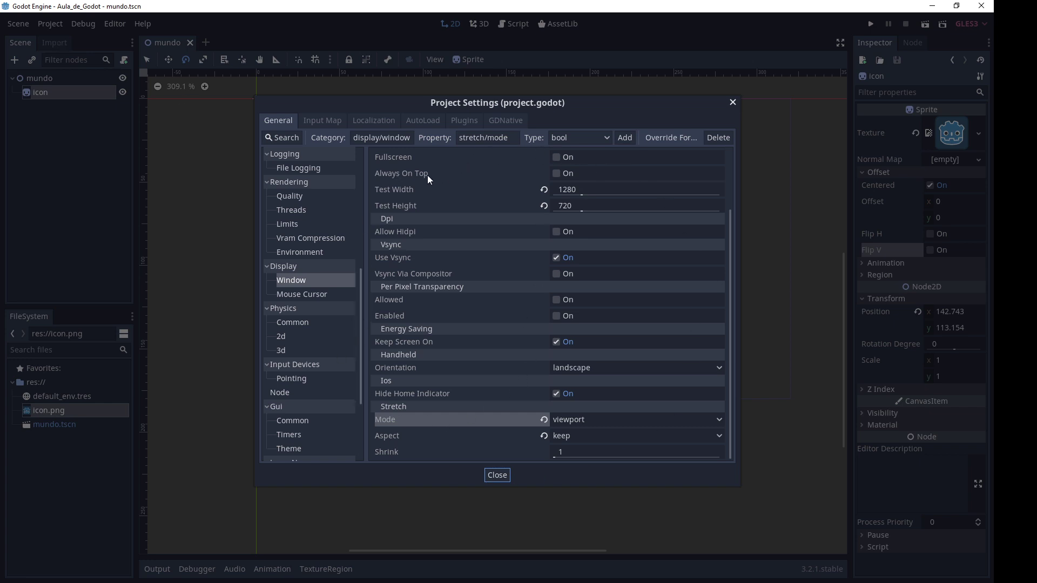
{"action": "scroll", "coordinate": [526, 244], "scroll_direction": "up", "scroll_amount": 3}
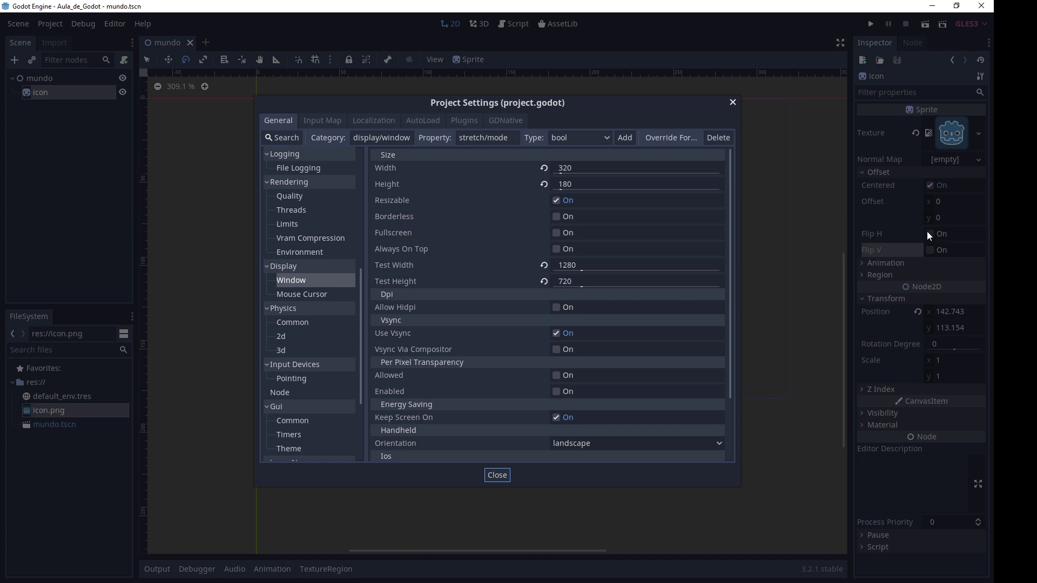
{"action": "left_click", "coordinate": [613, 165]}
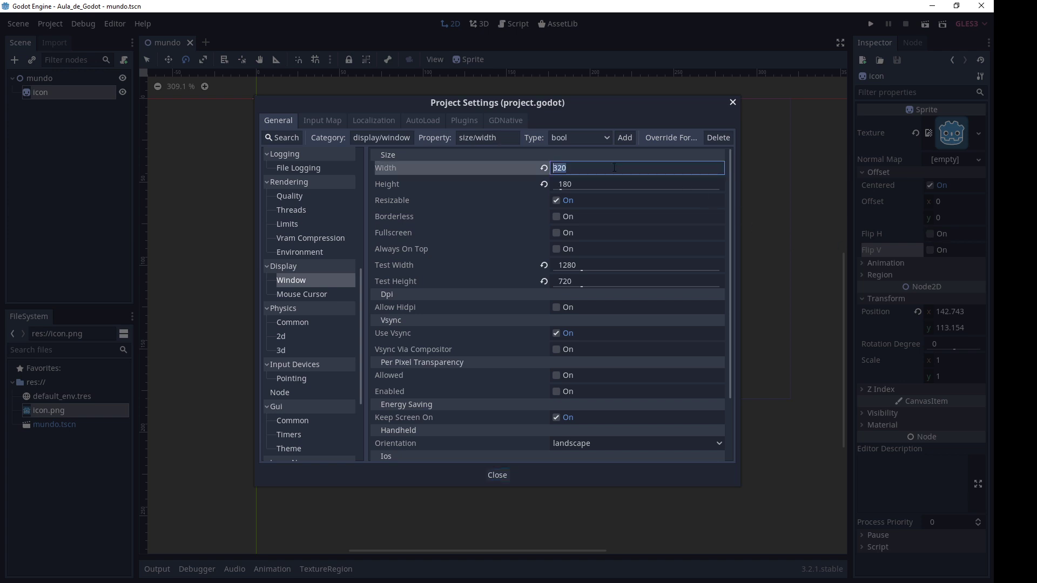
{"action": "type", "text": "160"}
{"action": "key", "text": "Tab"}
{"action": "type", "text": "/2"}
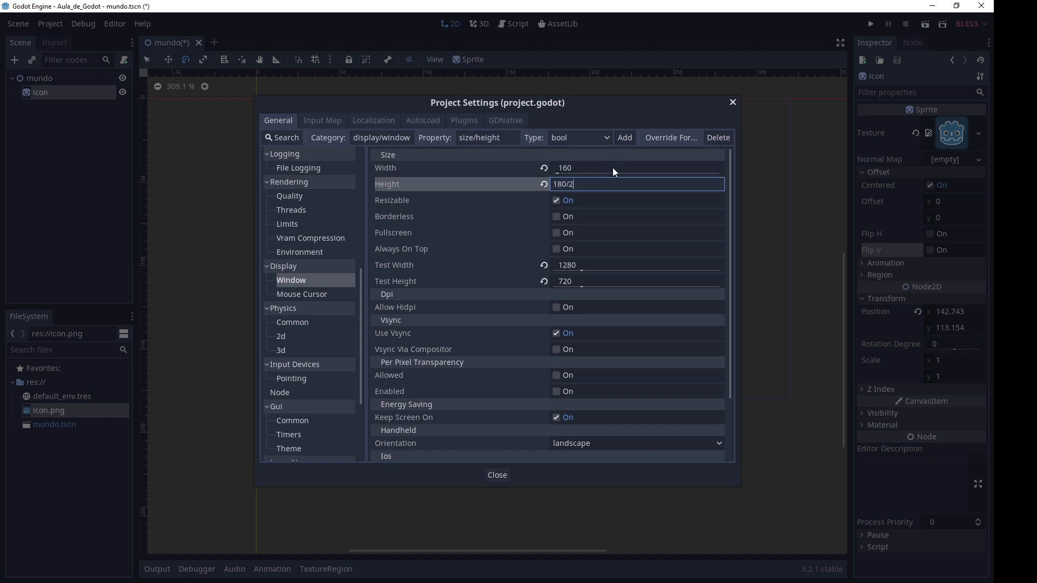
{"action": "type", "text": "90"}
{"action": "left_click", "coordinate": [580, 169]}
{"action": "type", "text": "320"}
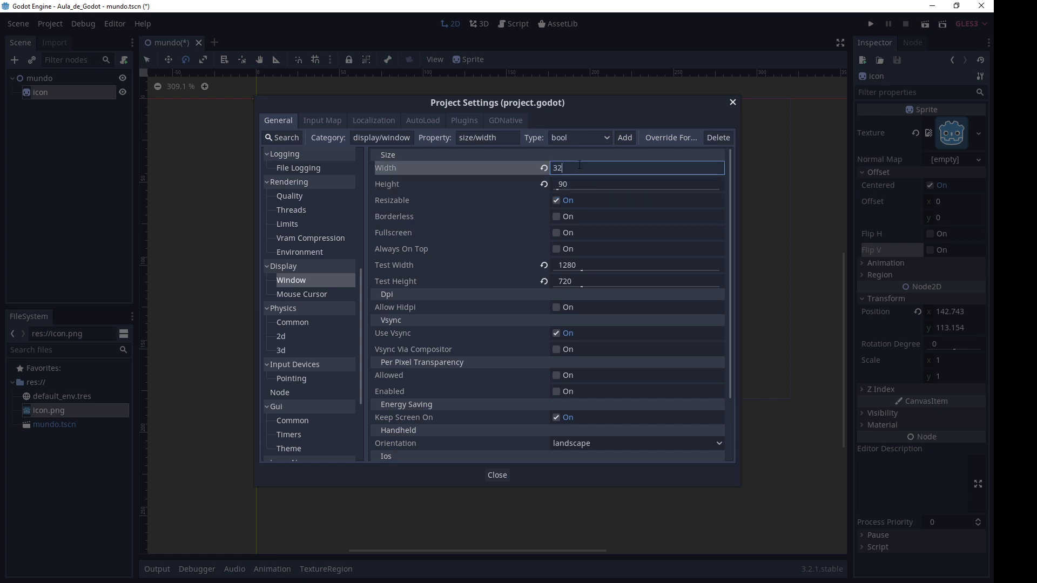
{"action": "key", "text": "Tab"}
{"action": "type", "text": "180"}
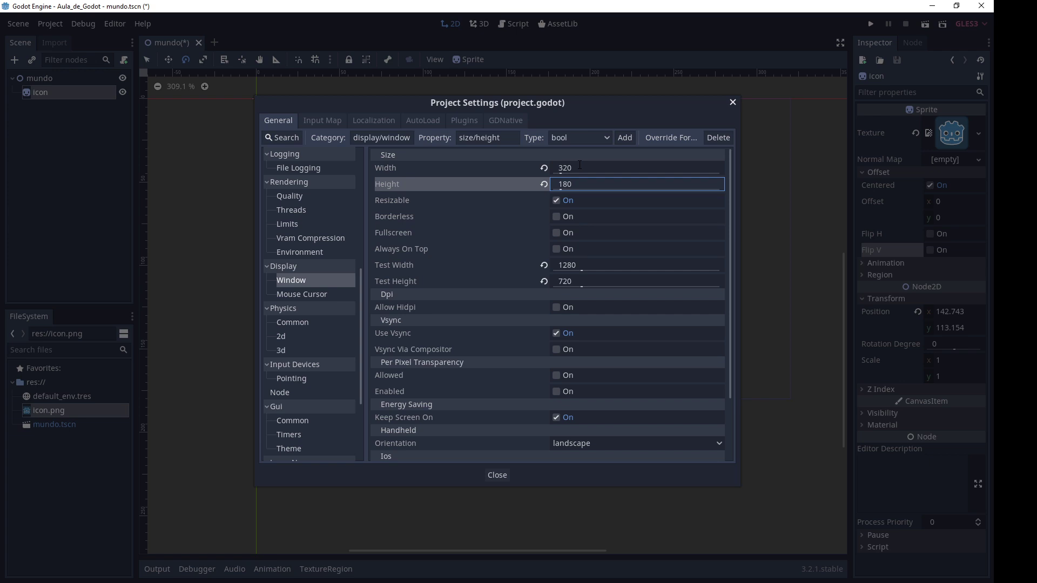
Step: Scale the base window size by 1.5 with expressions to 480x270
{"action": "left_click", "coordinate": [579, 165]}
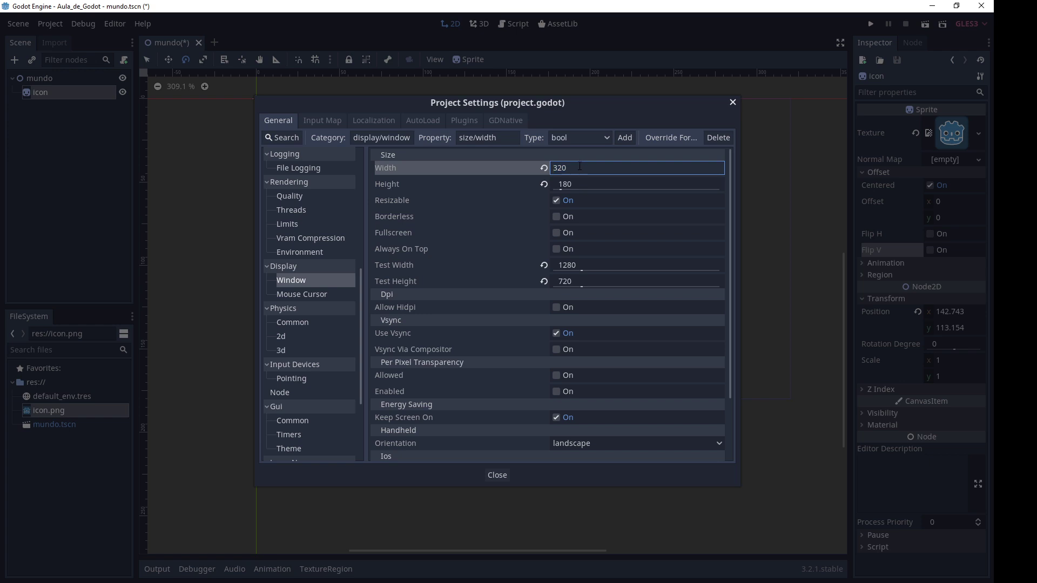
{"action": "type", "text": "*1."}
{"action": "type", "text": "5"}
{"action": "key", "text": "Tab"}
{"action": "key", "text": "Left"}
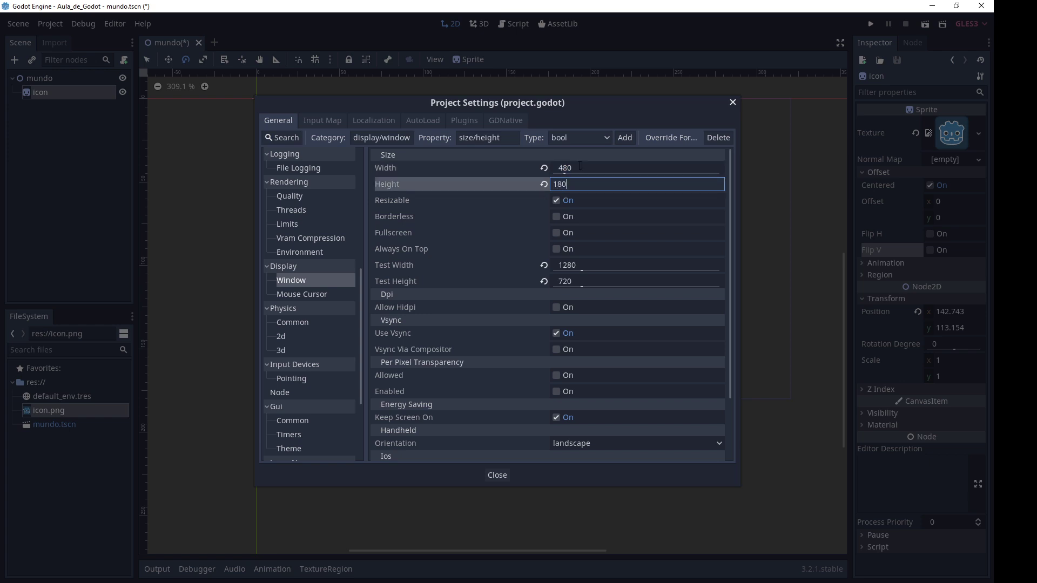
{"action": "type", "text": "*15"}
{"action": "key", "text": "Return"}
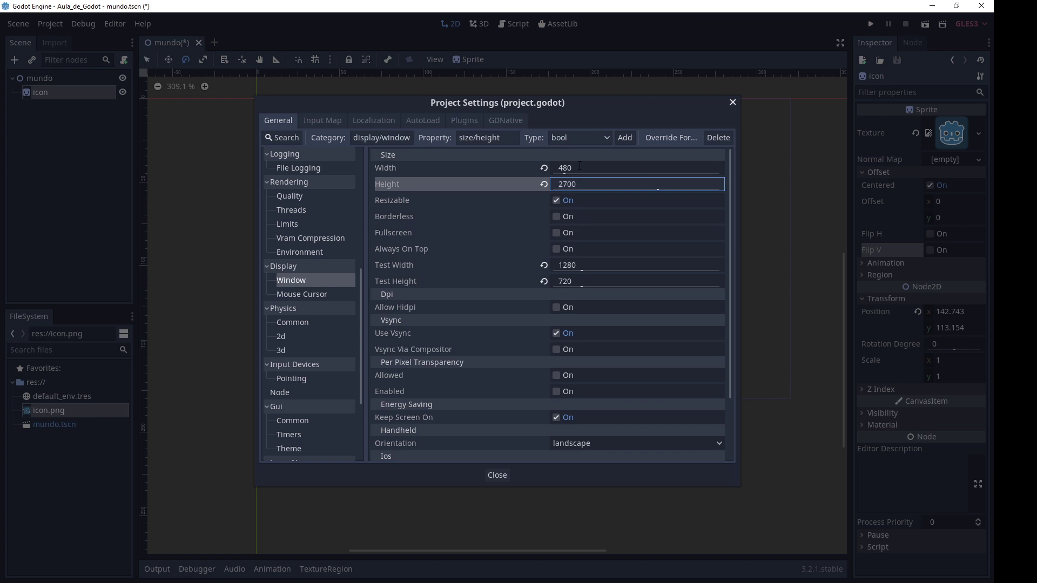
{"action": "left_click", "coordinate": [582, 181]}
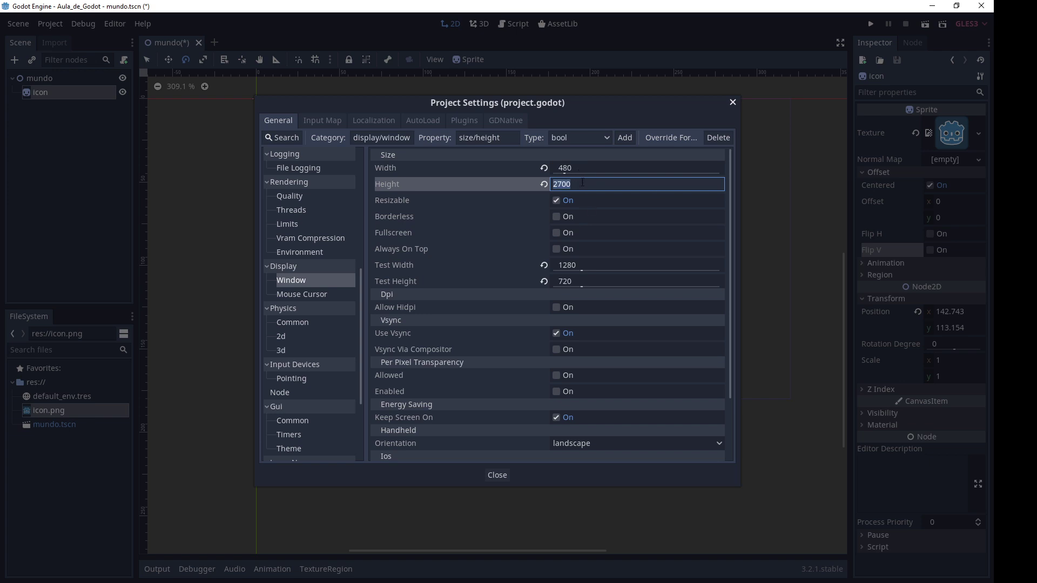
{"action": "type", "text": "180*1.5"}
{"action": "key", "text": "Return"}
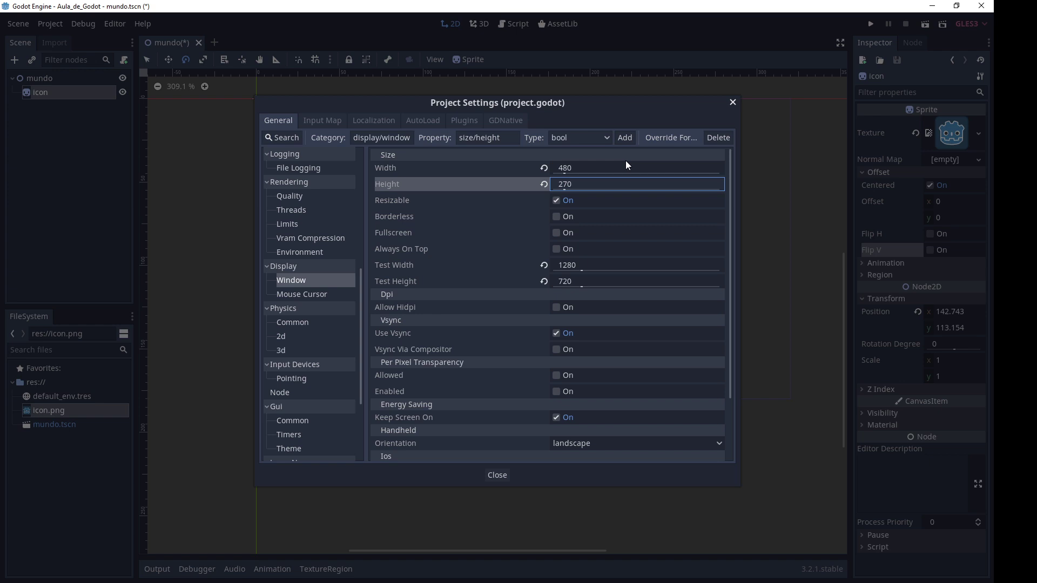
Step: Restore the base window size to 320x180
{"action": "left_click", "coordinate": [623, 168]}
{"action": "type", "text": "320"}
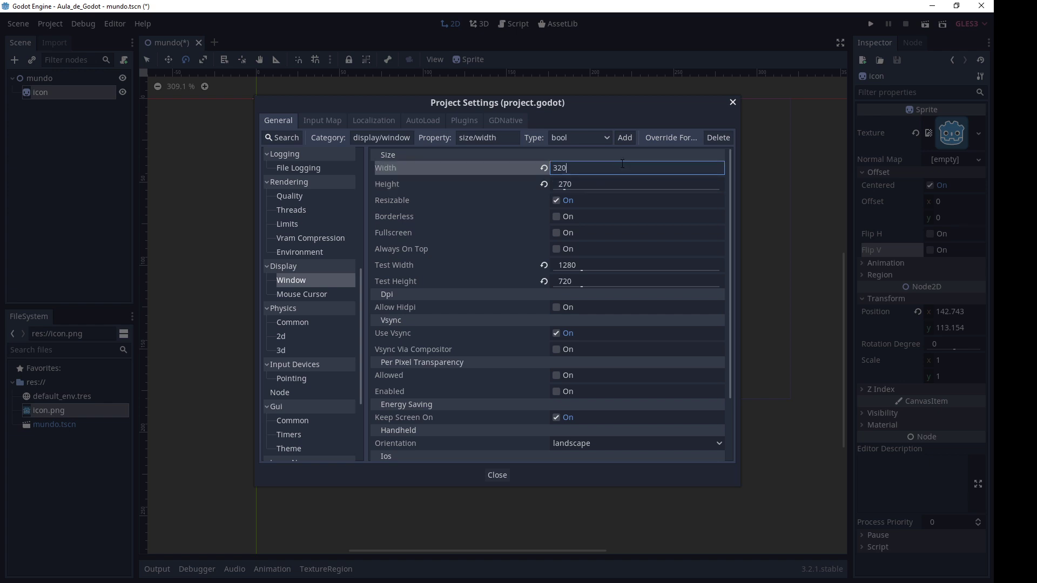
{"action": "key", "text": "Tab"}
{"action": "type", "text": "180"}
{"action": "key", "text": "Return"}
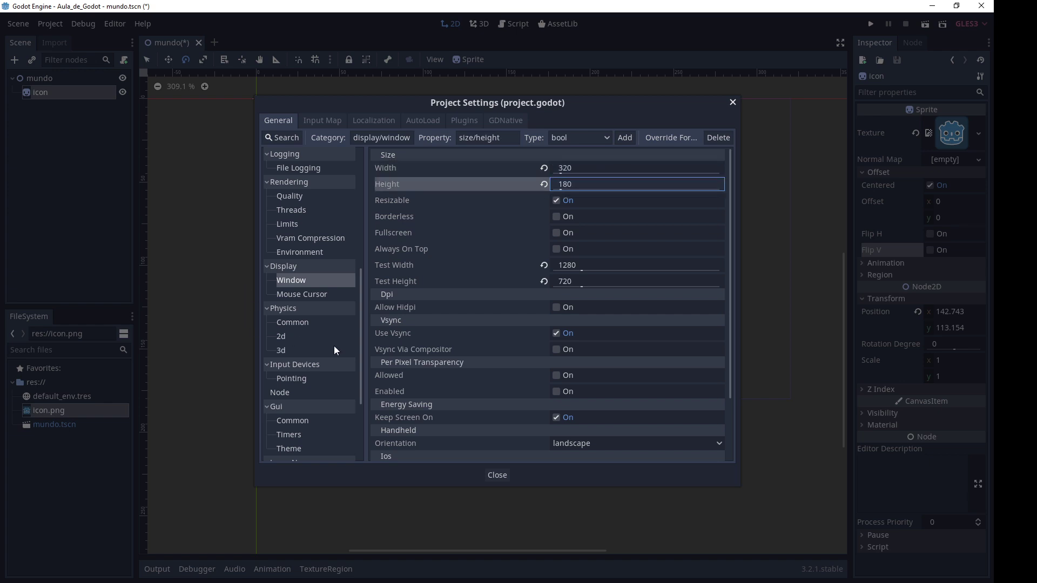
Step: Show the Rendering > Quality settings in Project Settings
{"action": "scroll", "coordinate": [339, 359], "scroll_direction": "up", "scroll_amount": 1}
{"action": "scroll", "coordinate": [339, 359], "scroll_direction": "up", "scroll_amount": 1}
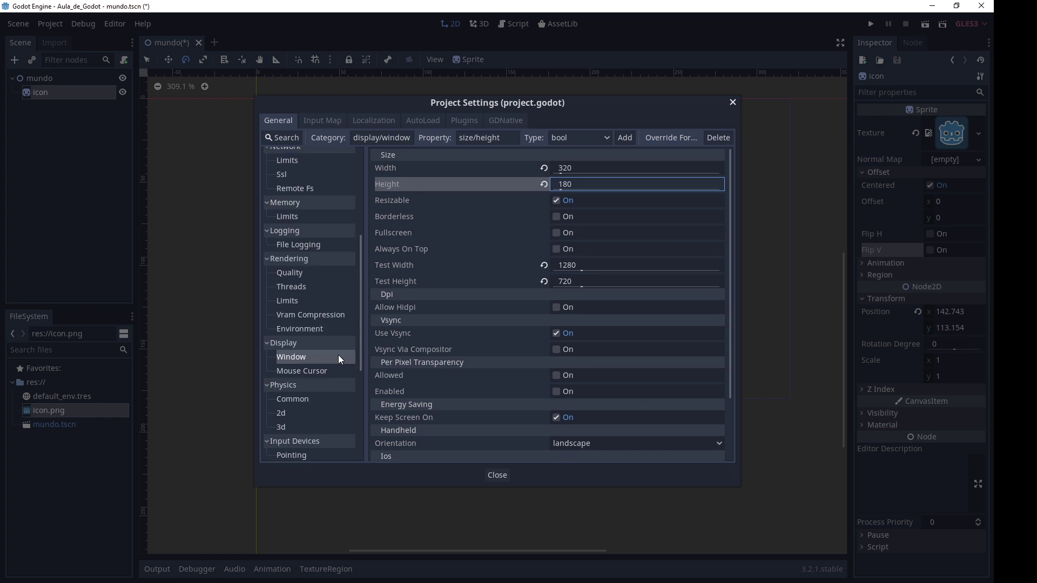
{"action": "left_click", "coordinate": [300, 271]}
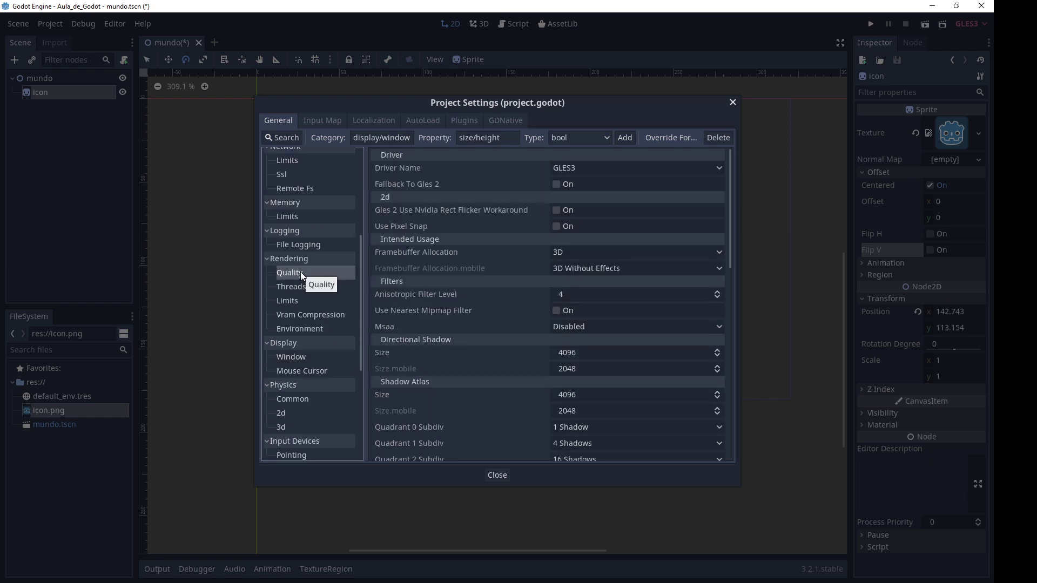
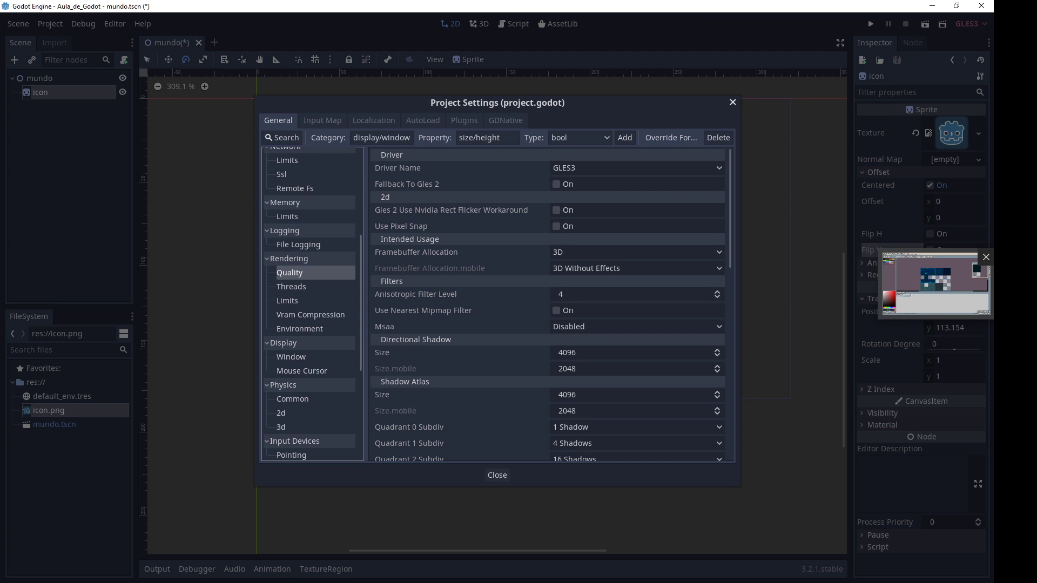
Step: Check Use Pixel Snap and uncheck Dynamic Fonts Use Oversampling under Rendering > Quality
{"action": "left_click", "coordinate": [556, 227]}
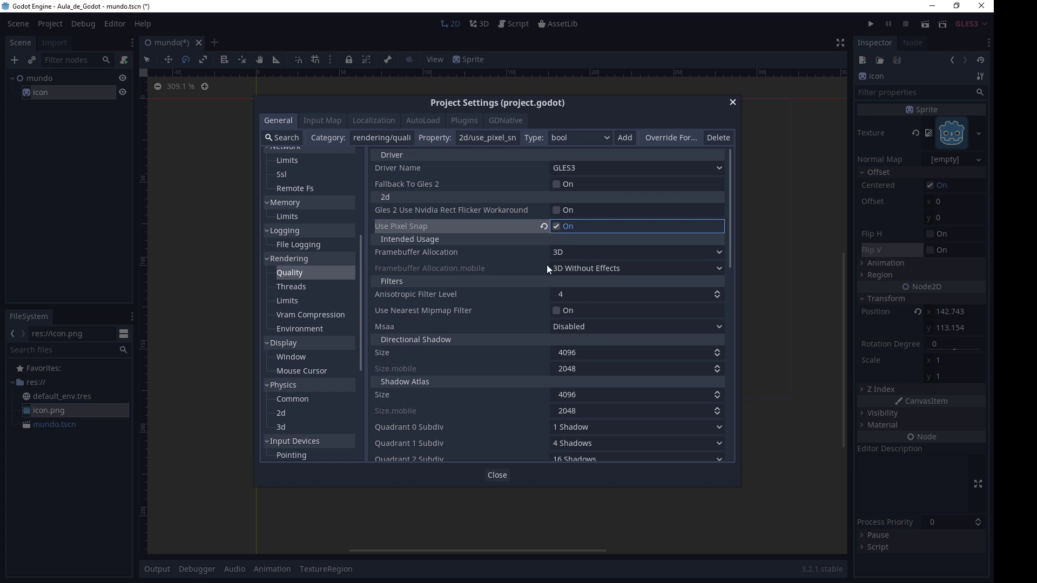
{"action": "scroll", "coordinate": [528, 294], "scroll_direction": "down", "scroll_amount": 5}
{"action": "scroll", "coordinate": [529, 294], "scroll_direction": "down", "scroll_amount": 2}
{"action": "scroll", "coordinate": [529, 294], "scroll_direction": "down", "scroll_amount": 5}
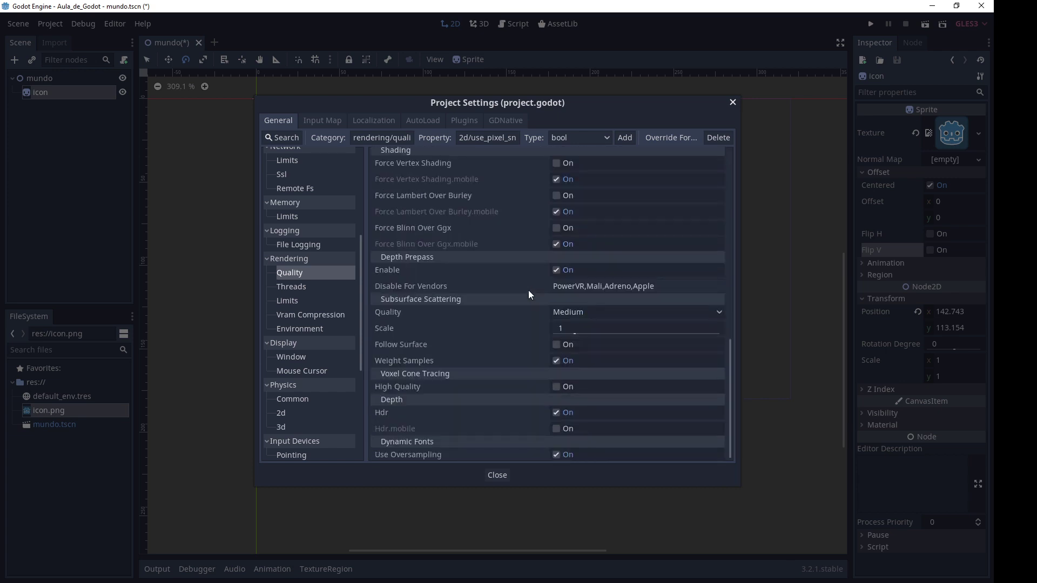
{"action": "scroll", "coordinate": [528, 294], "scroll_direction": "down", "scroll_amount": 1}
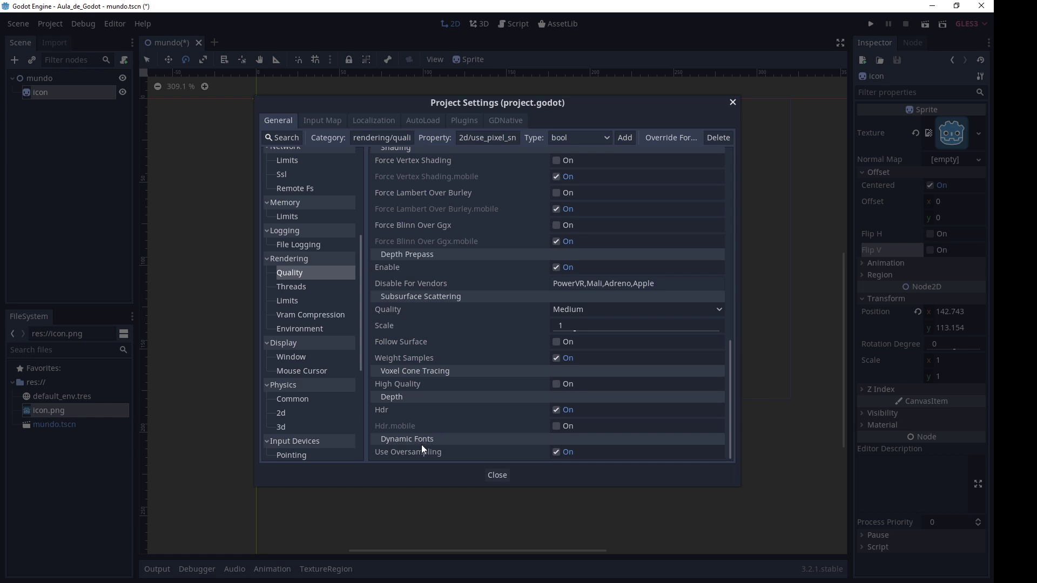
{"action": "left_click", "coordinate": [558, 454]}
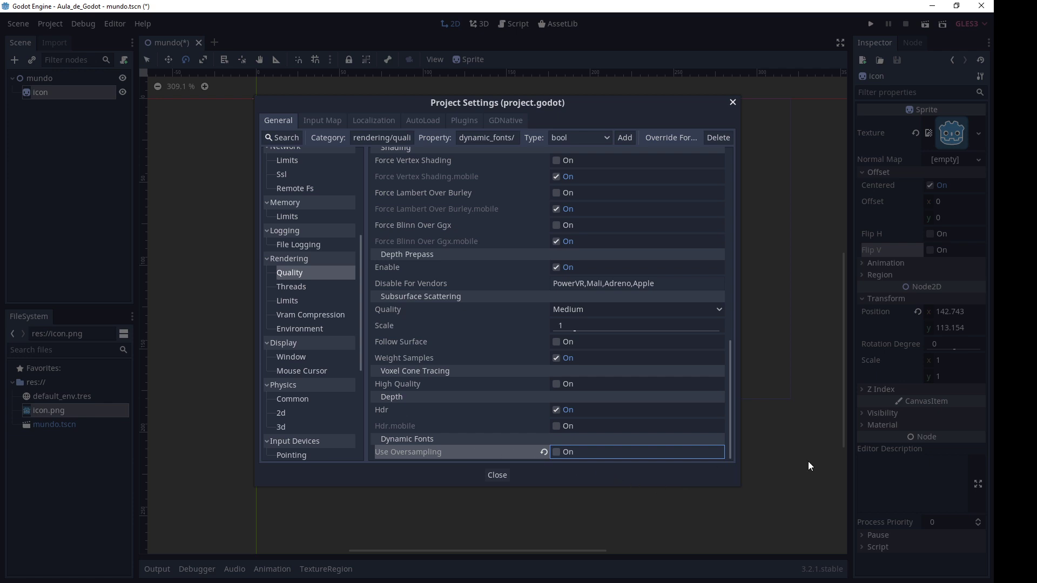
Step: Close Project Settings, run the mundo scene with Play, then close the Aula_de_Godot game window
{"action": "left_click", "coordinate": [500, 477]}
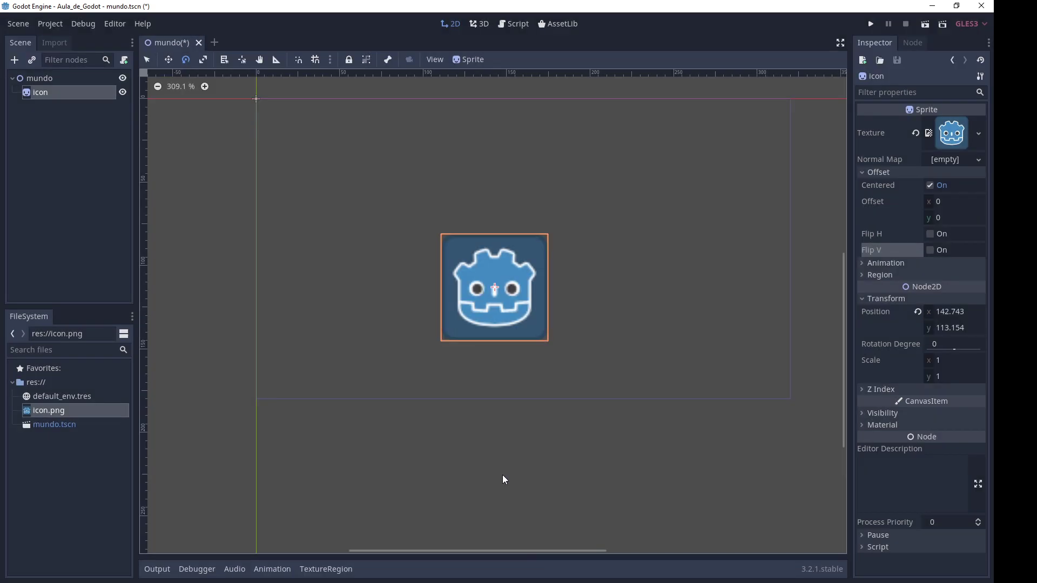
{"action": "scroll", "coordinate": [560, 334], "scroll_direction": "up", "scroll_amount": 2}
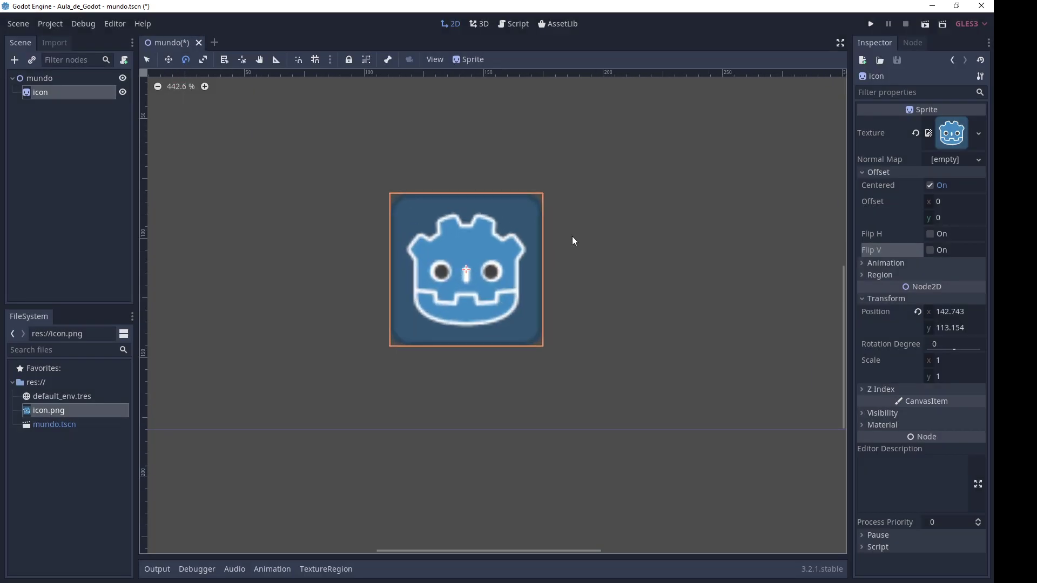
{"action": "scroll", "coordinate": [574, 241], "scroll_direction": "down", "scroll_amount": 2}
{"action": "left_click", "coordinate": [870, 24]}
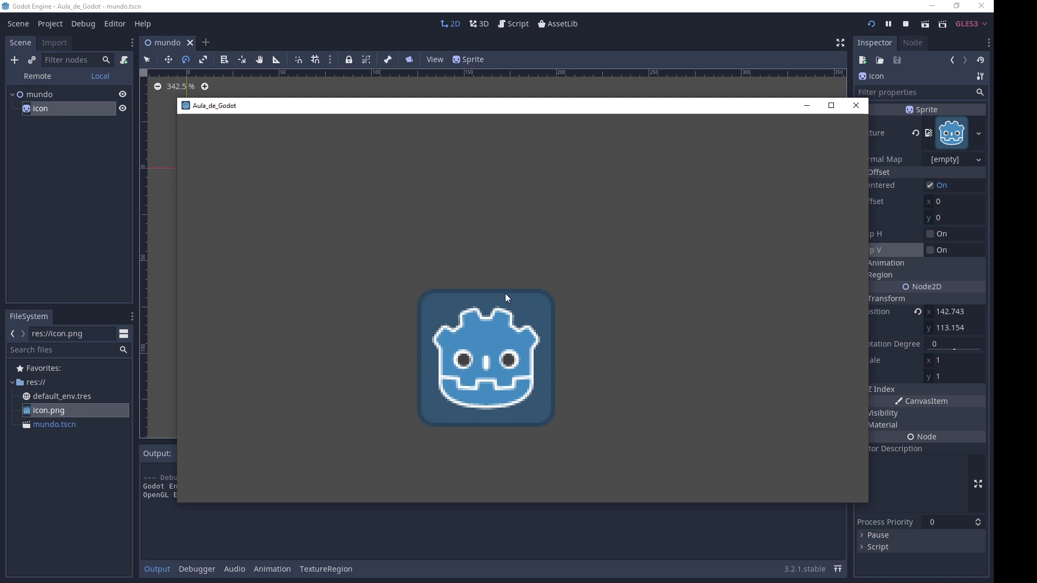
{"action": "left_click", "coordinate": [857, 106]}
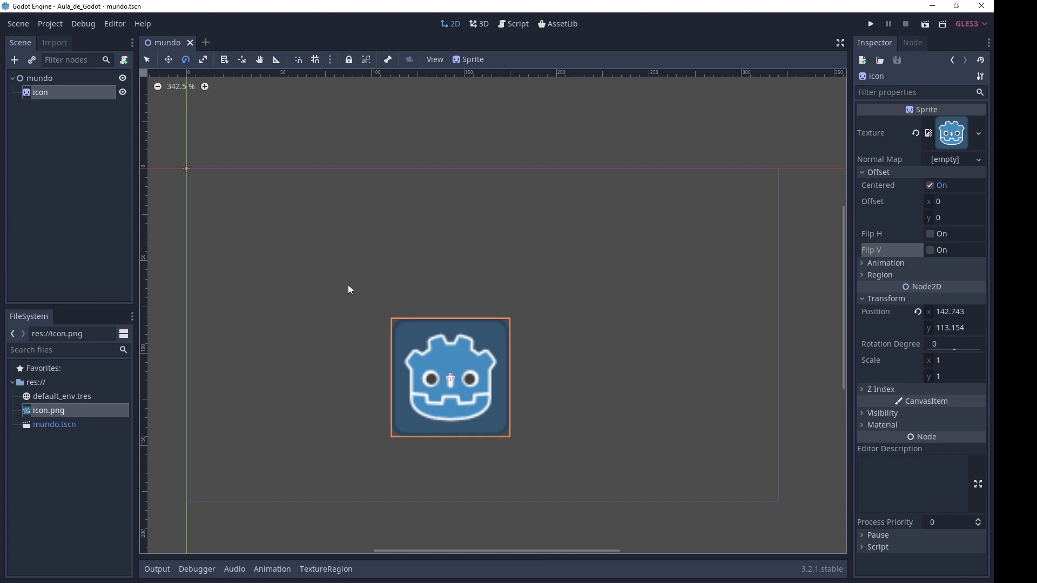
Step: Zoom the 2D viewport to about 2500% on the icon sprite and select icon.png
{"action": "scroll", "coordinate": [465, 343], "scroll_direction": "up", "scroll_amount": 2}
{"action": "scroll", "coordinate": [455, 339], "scroll_direction": "up", "scroll_amount": 1}
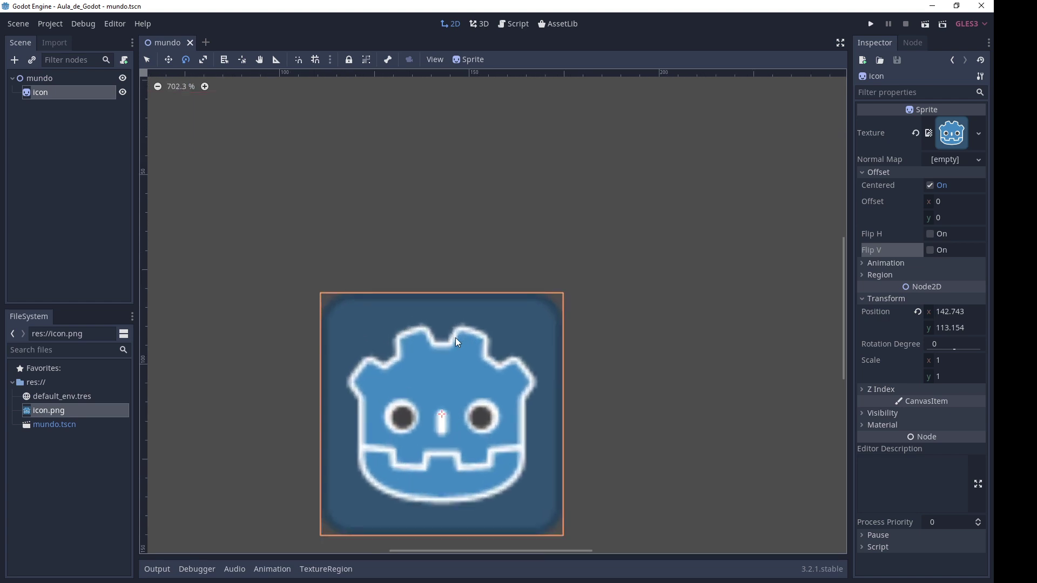
{"action": "scroll", "coordinate": [442, 350], "scroll_direction": "up", "scroll_amount": 3}
{"action": "scroll", "coordinate": [443, 351], "scroll_direction": "up", "scroll_amount": 1}
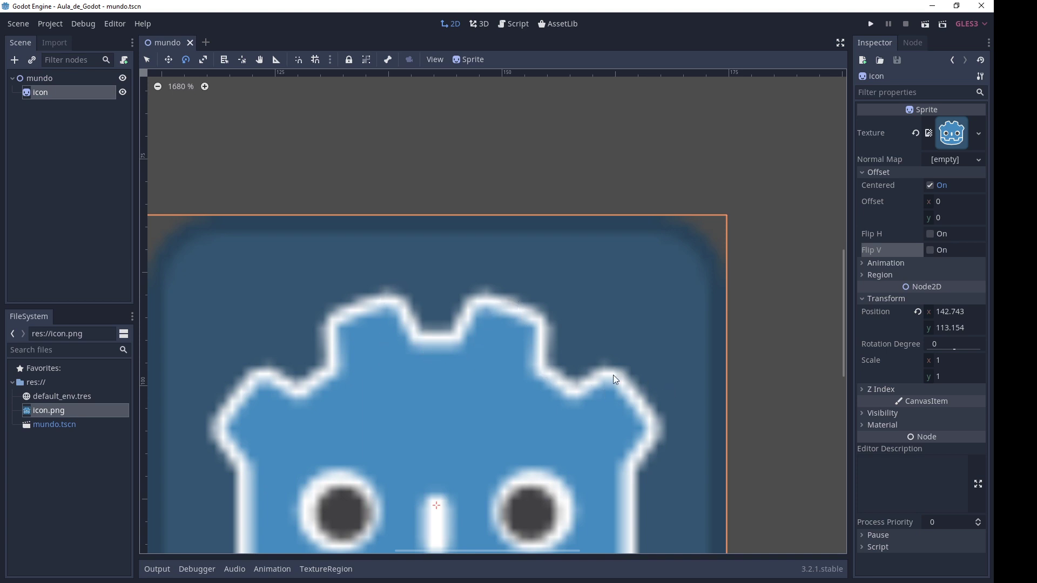
{"action": "scroll", "coordinate": [478, 318], "scroll_direction": "up", "scroll_amount": 1}
{"action": "scroll", "coordinate": [439, 312], "scroll_direction": "up", "scroll_amount": 3}
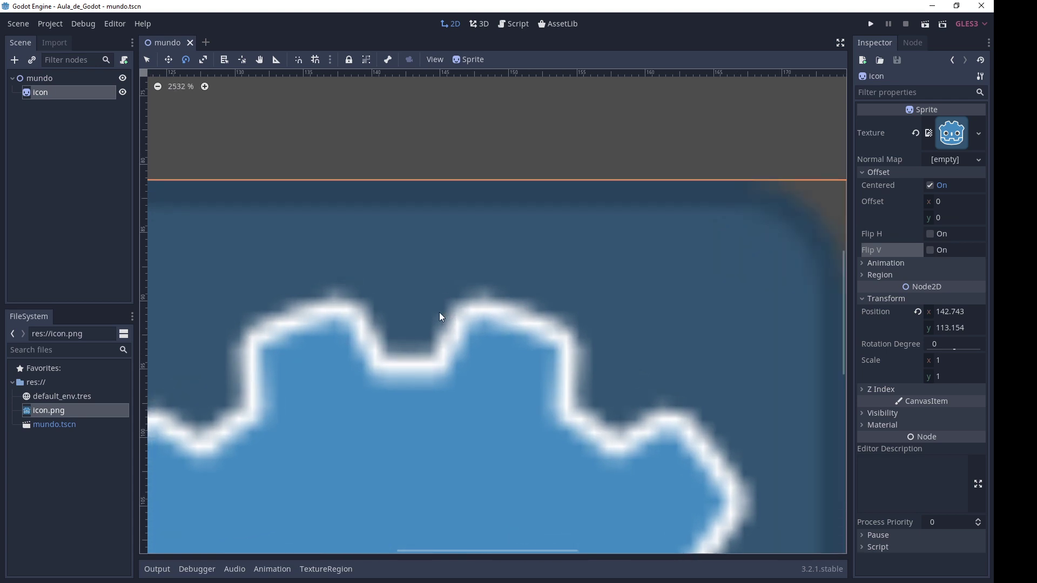
{"action": "left_click", "coordinate": [58, 412]}
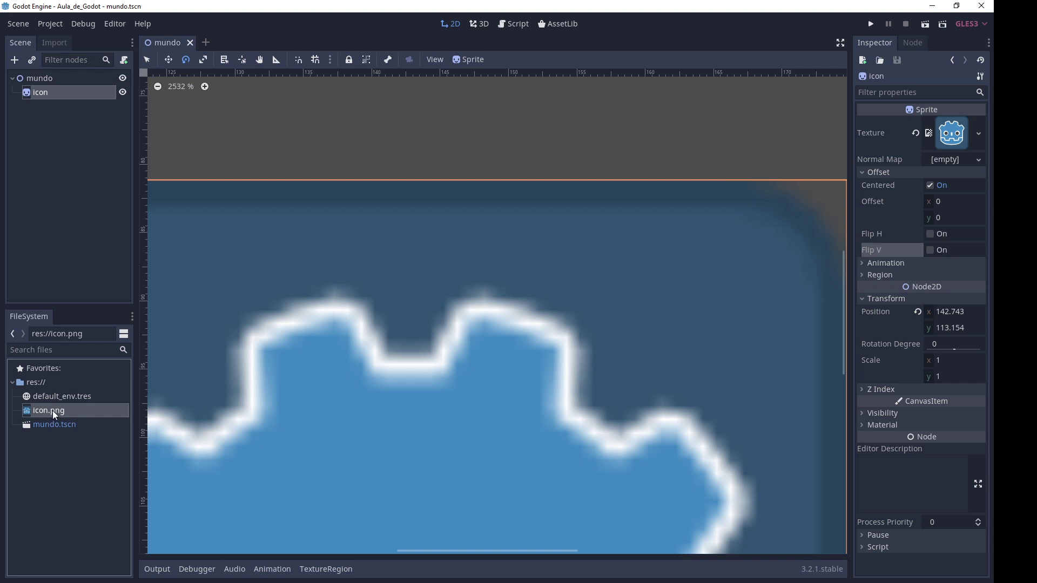
Step: Reimport icon.png using the 2D Pixel preset so filtering is off
{"action": "left_click", "coordinate": [56, 43]}
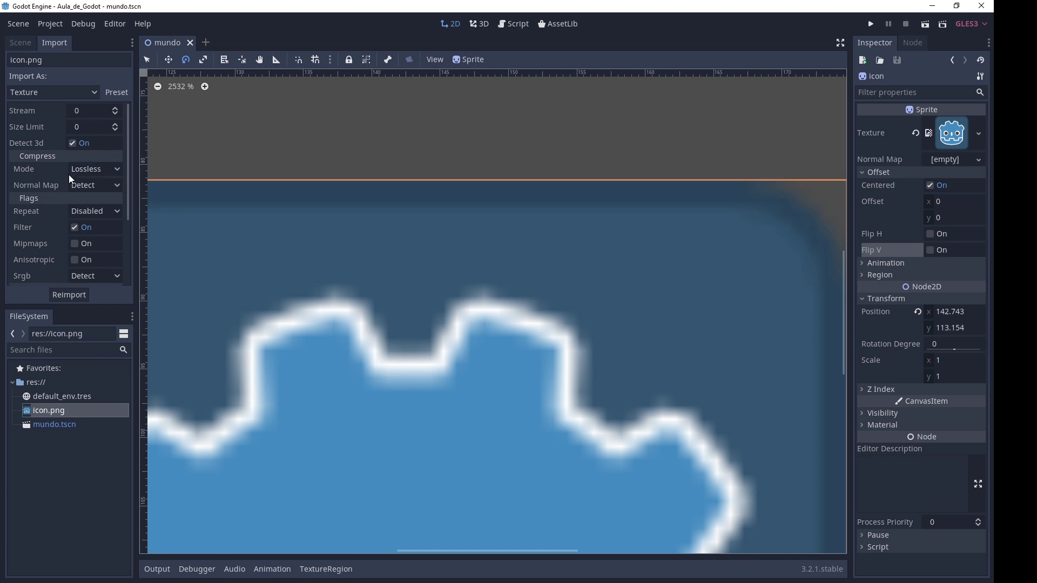
{"action": "scroll", "coordinate": [69, 175], "scroll_direction": "down", "scroll_amount": 1}
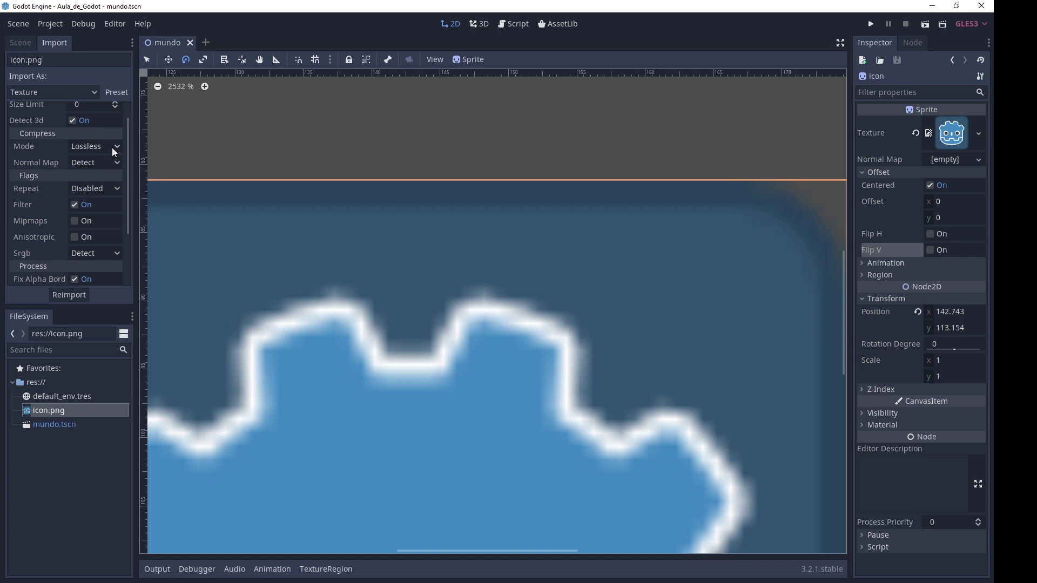
{"action": "scroll", "coordinate": [102, 150], "scroll_direction": "down", "scroll_amount": 2}
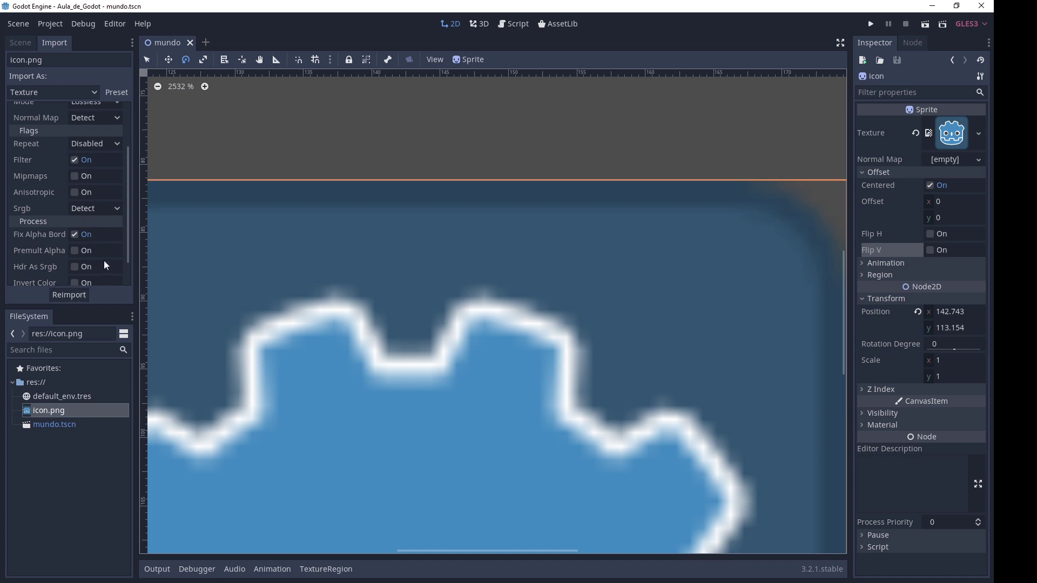
{"action": "left_click", "coordinate": [118, 92]}
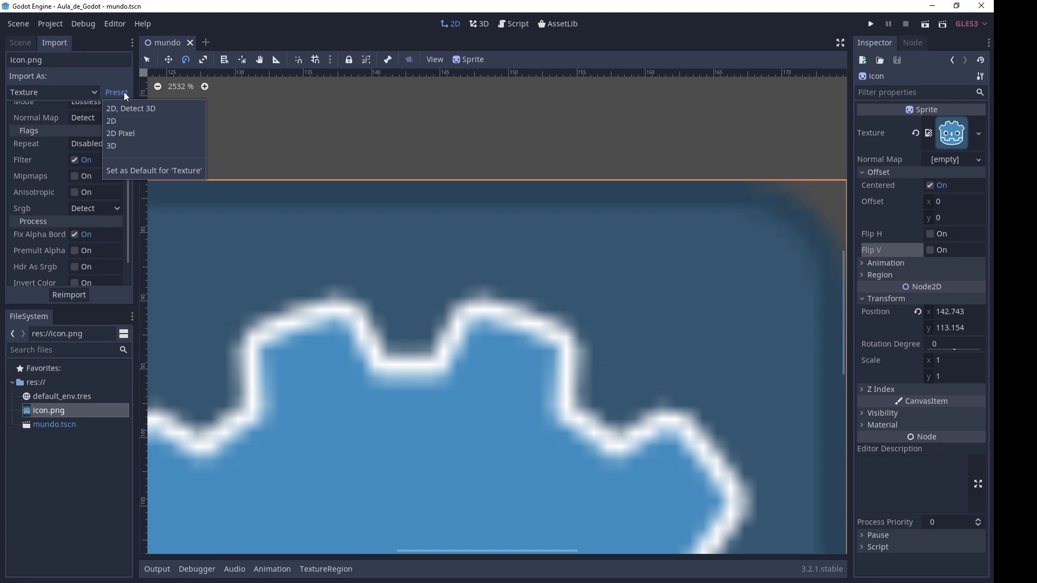
{"action": "left_click", "coordinate": [127, 135]}
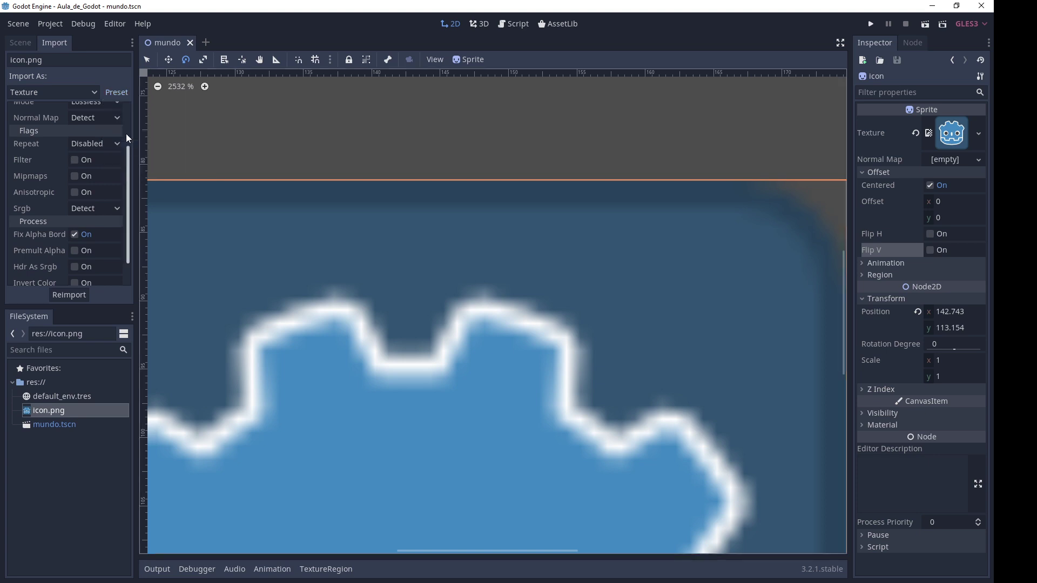
{"action": "left_click", "coordinate": [83, 295]}
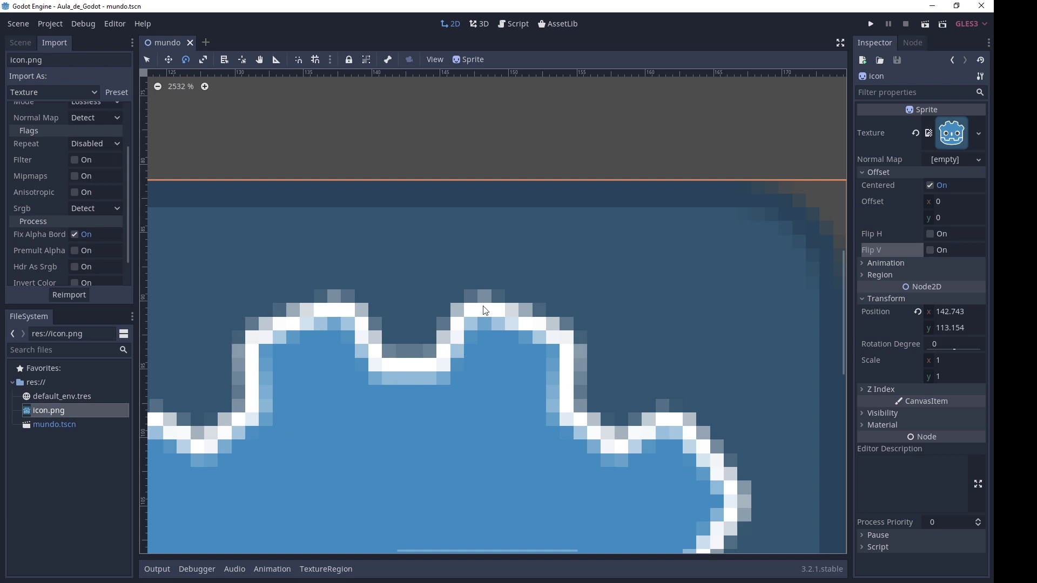
Step: Set the 2D Pixel preset as the default for 'Texture' imports
{"action": "left_click", "coordinate": [123, 93]}
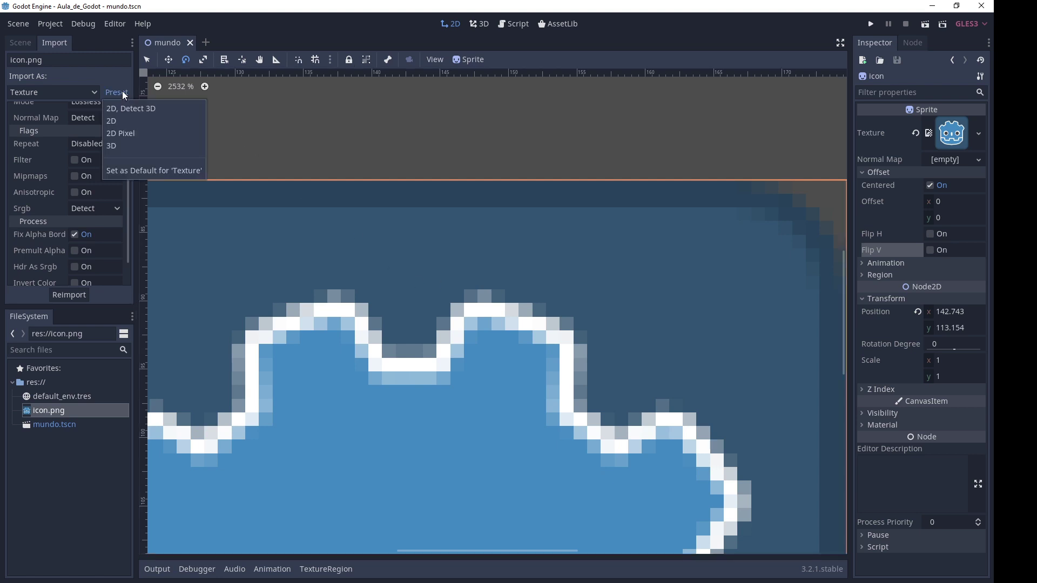
{"action": "left_click", "coordinate": [152, 172]}
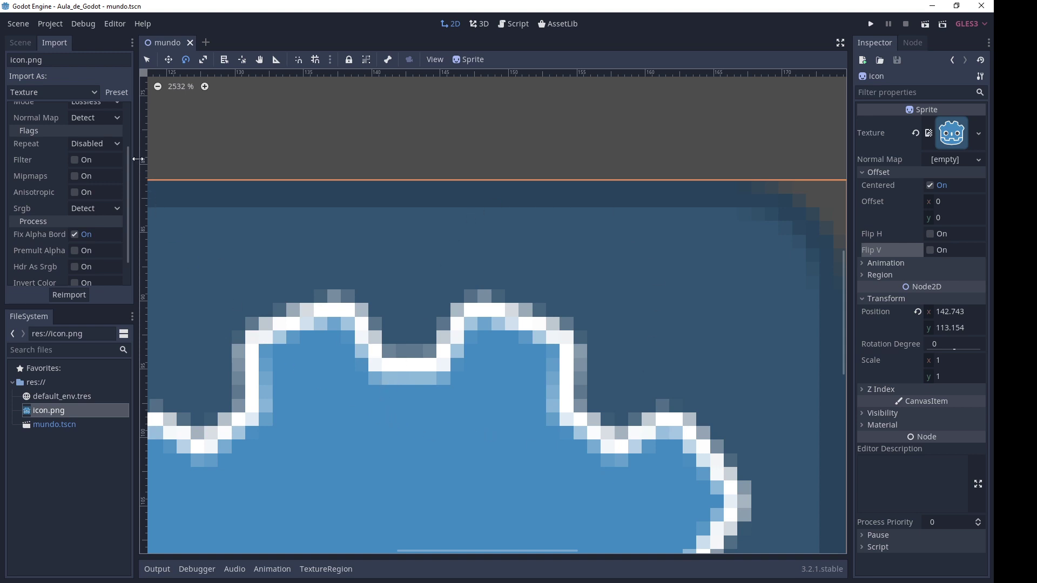
{"action": "left_click", "coordinate": [116, 92]}
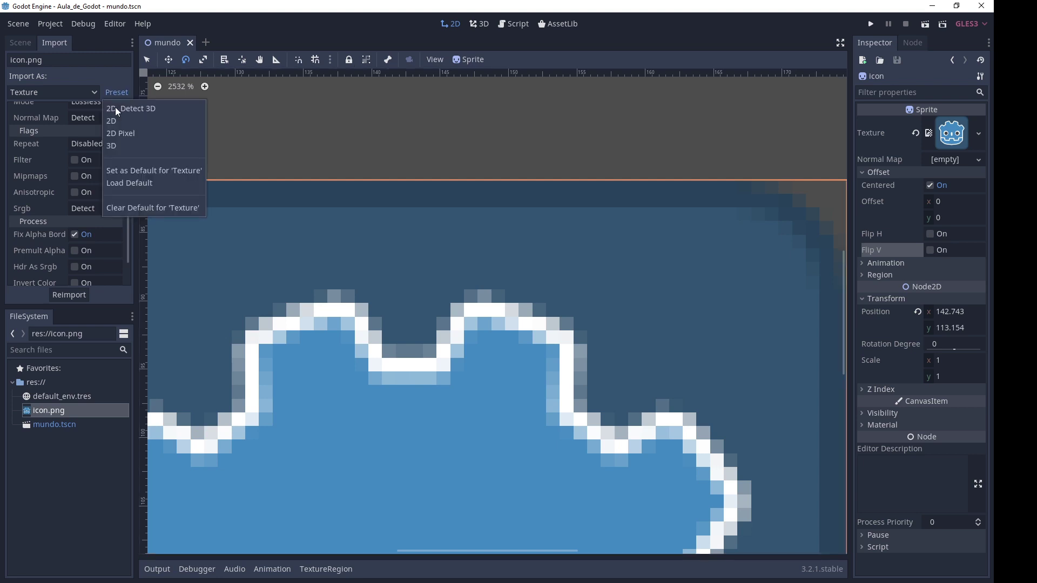
{"action": "left_click", "coordinate": [116, 137]}
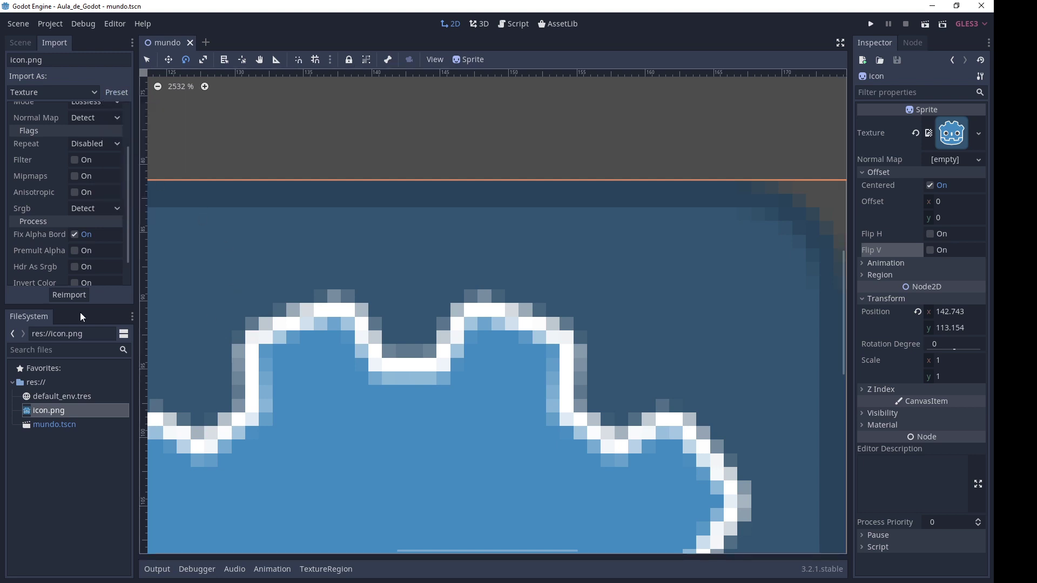
Step: Zoom out and pan the 2D view to see the whole crisp icon sprite
{"action": "scroll", "coordinate": [270, 362], "scroll_direction": "down", "scroll_amount": 6}
{"action": "scroll", "coordinate": [270, 356], "scroll_direction": "down", "scroll_amount": 4}
{"action": "scroll", "coordinate": [270, 356], "scroll_direction": "down", "scroll_amount": 3}
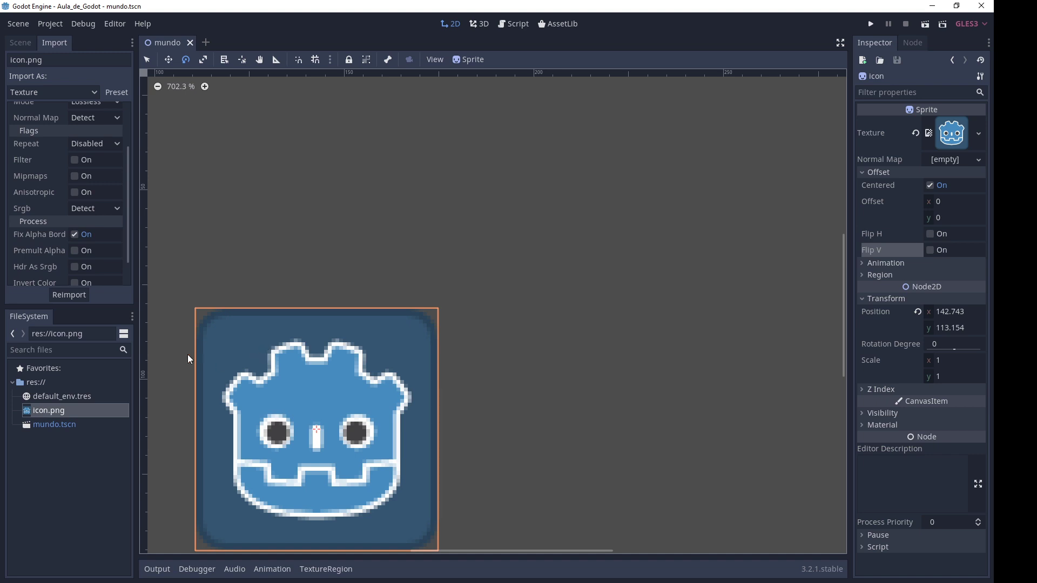
{"action": "middle_click_drag", "start_coordinate": [244, 286], "coordinate": [439, 222]}
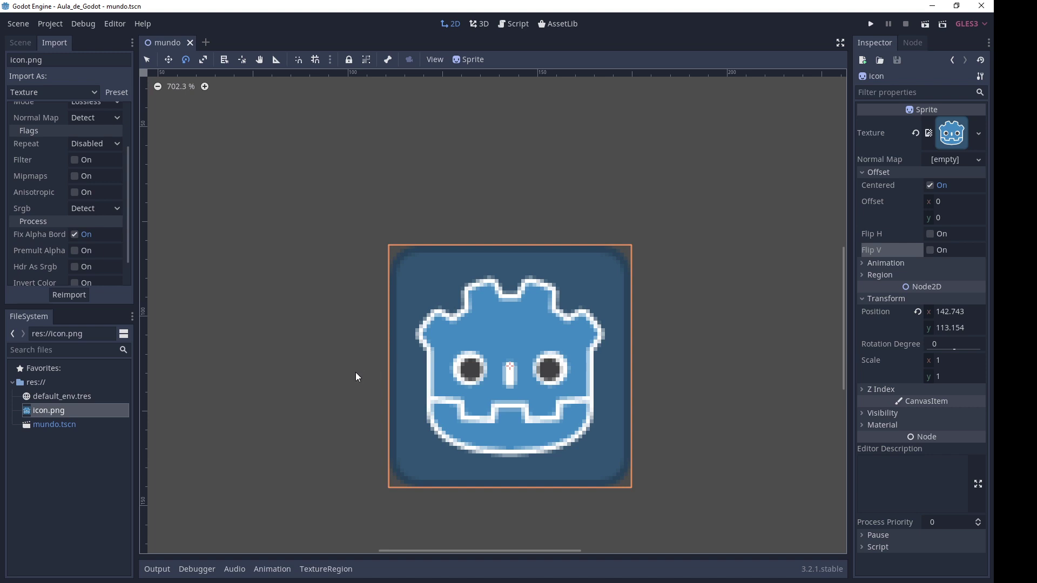
{"action": "scroll", "coordinate": [356, 370], "scroll_direction": "down", "scroll_amount": 3}
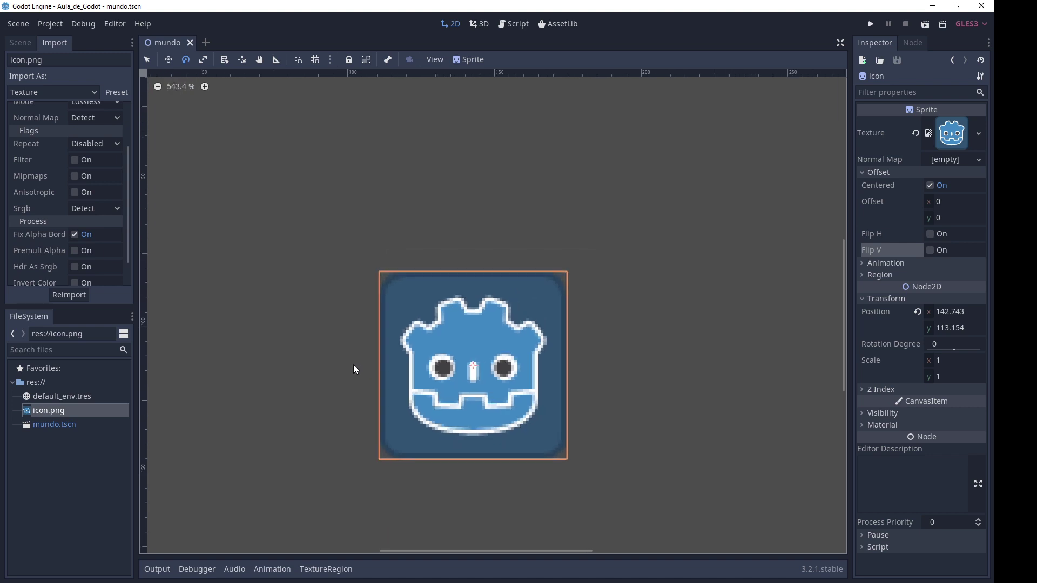
{"action": "scroll", "coordinate": [355, 370], "scroll_direction": "down", "scroll_amount": 3}
{"action": "scroll", "coordinate": [350, 373], "scroll_direction": "down", "scroll_amount": 3}
{"action": "scroll", "coordinate": [350, 373], "scroll_direction": "down", "scroll_amount": 1}
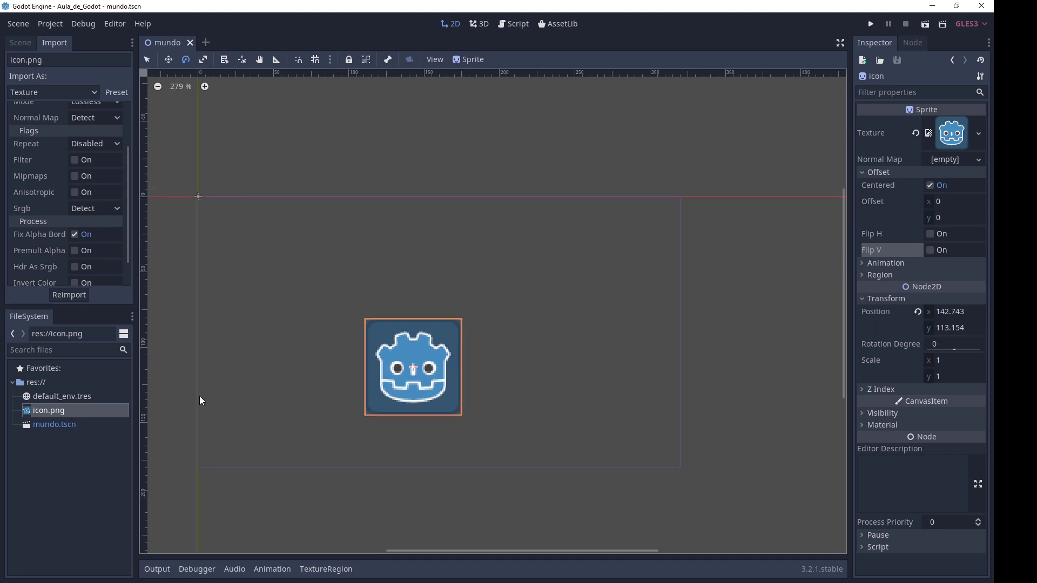
Step: Select icon.png in the FileSystem dock and switch to the grotto_escape_modified folder window
{"action": "right_click", "coordinate": [60, 414]}
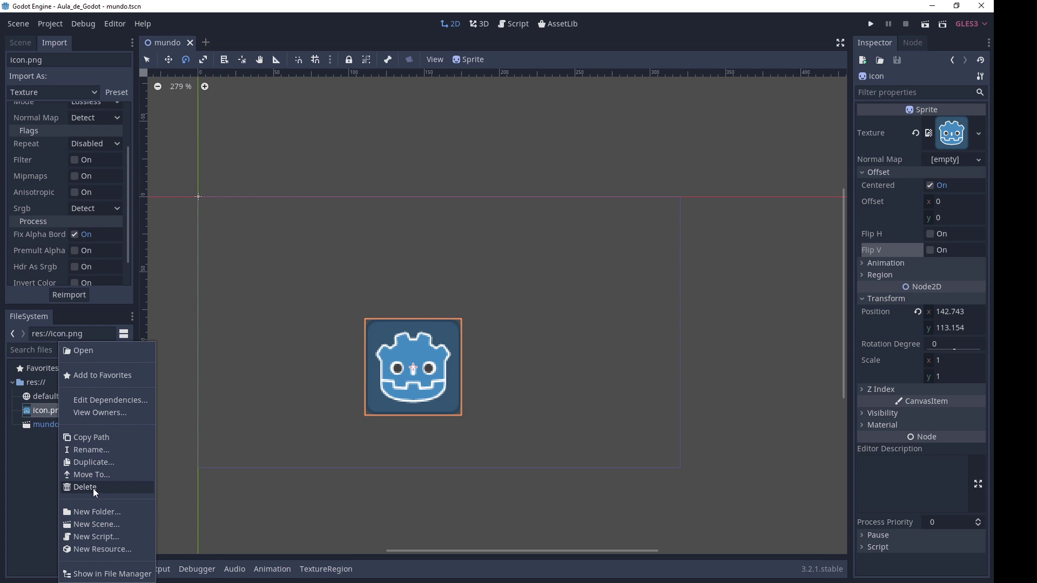
{"action": "left_click", "coordinate": [27, 492]}
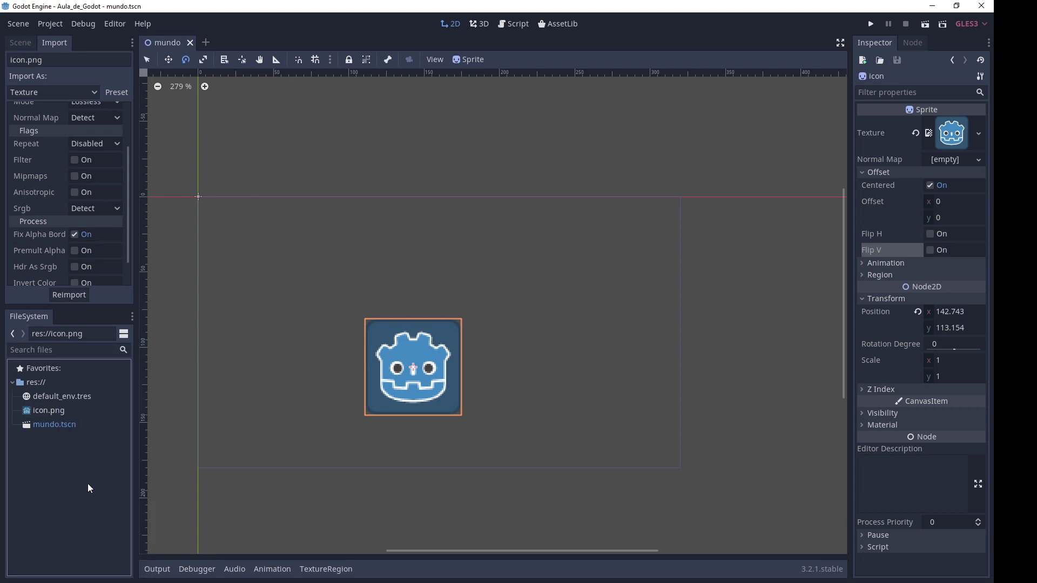
{"action": "left_click", "coordinate": [57, 411]}
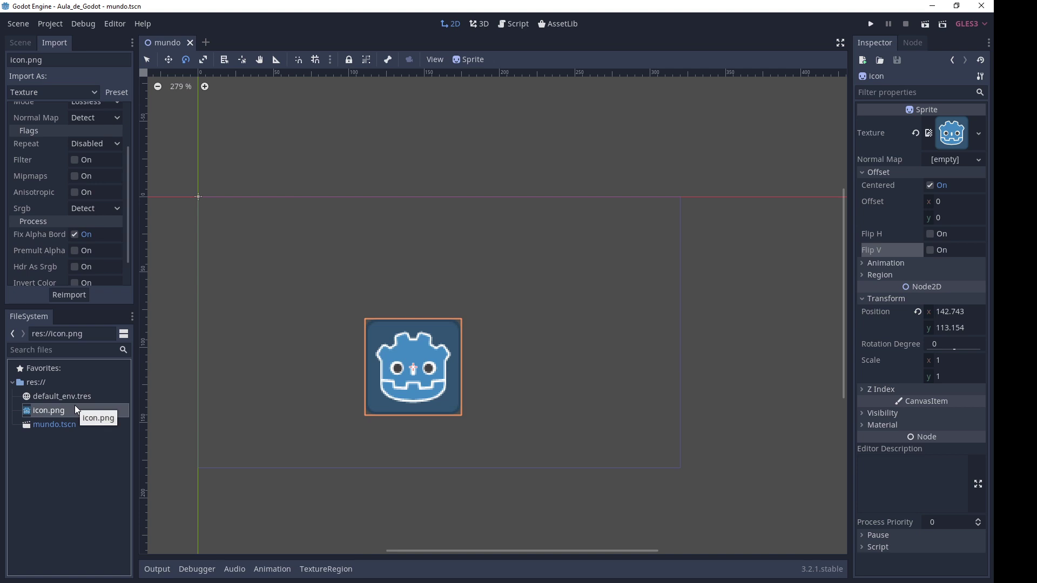
{"action": "key", "text": "alt+Tab"}
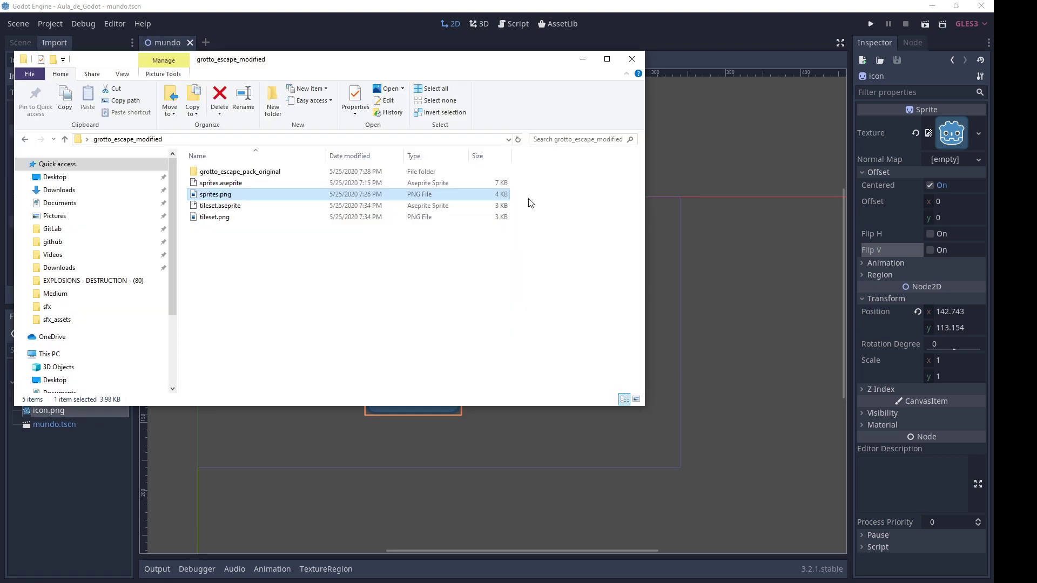
Step: Open the Aula_de_Godot project folder from res:// in File Explorer, placed on the right
{"action": "left_click", "coordinate": [229, 217]}
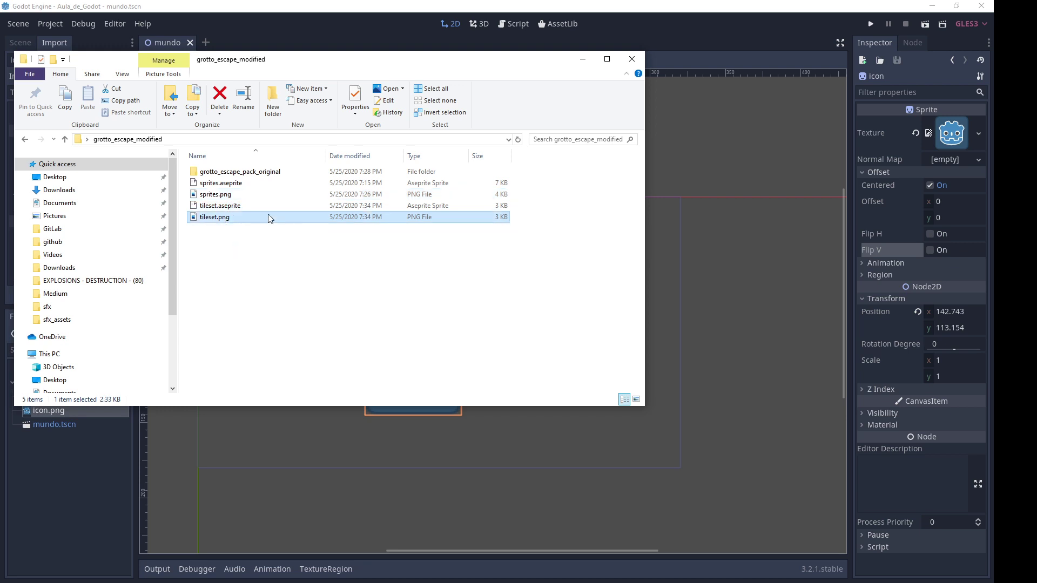
{"action": "left_click", "coordinate": [233, 196]}
{"action": "left_click", "coordinate": [233, 219]}
{"action": "left_click", "coordinate": [740, 41]}
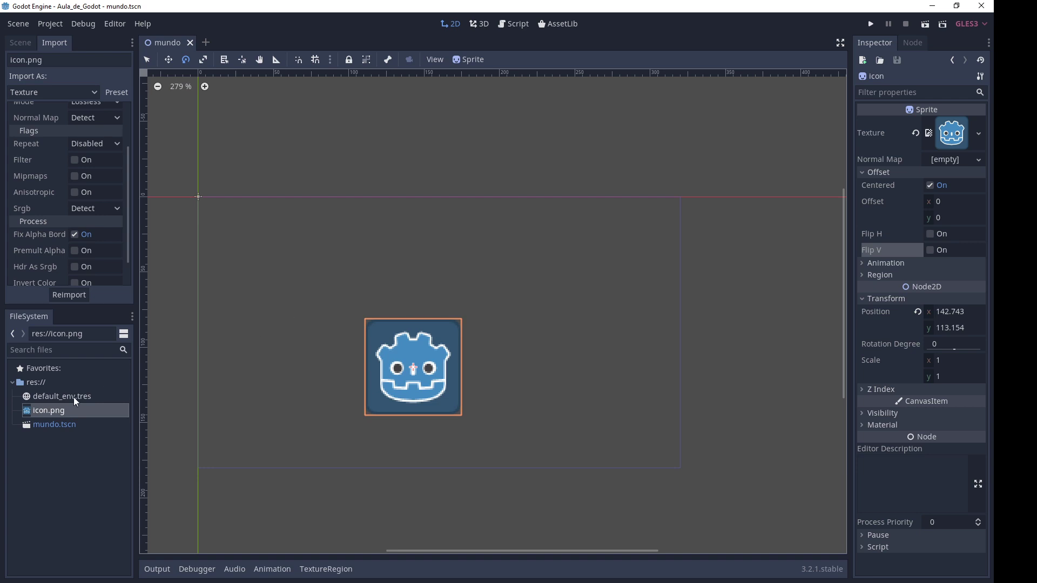
{"action": "right_click", "coordinate": [37, 385]}
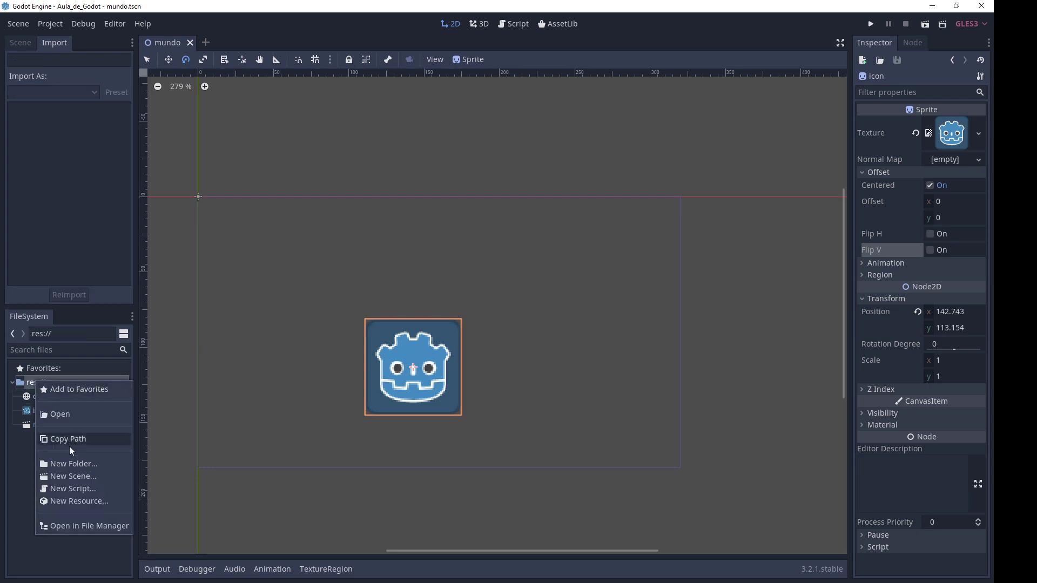
{"action": "left_click", "coordinate": [78, 528]}
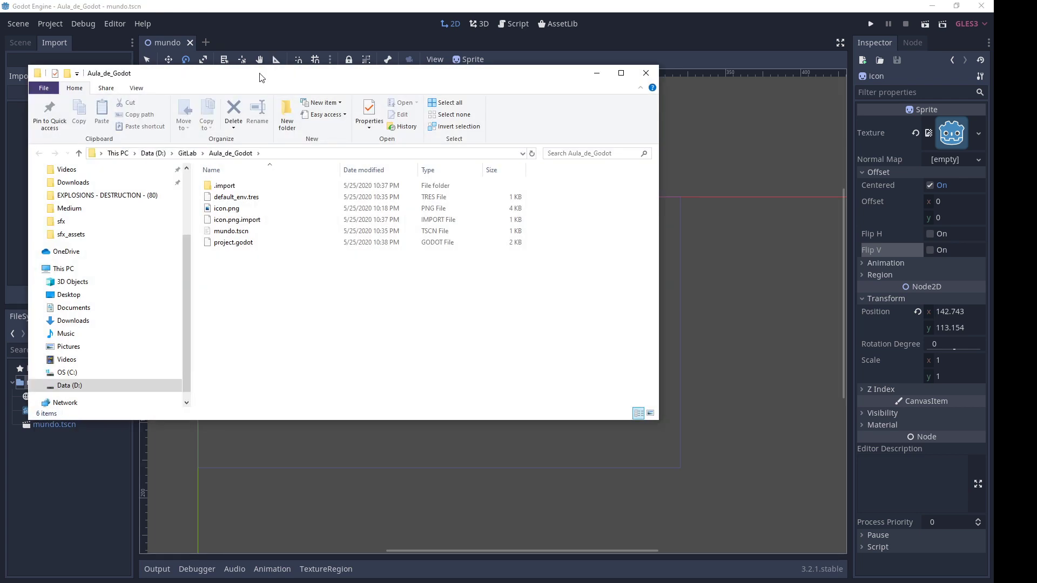
{"action": "left_click_drag", "start_coordinate": [259, 78], "coordinate": [607, 73]}
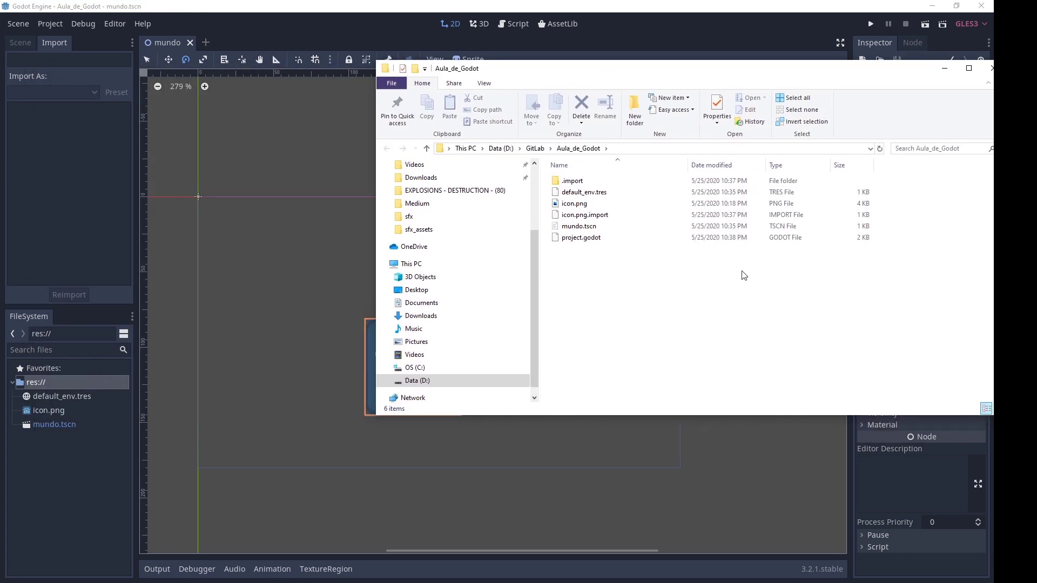
{"action": "left_click", "coordinate": [580, 238]}
Step: Copy sprites.png and tileset.png from grotto_escape_modified into the Aula_de_Godot project folder
{"action": "key", "text": "alt+Tab"}
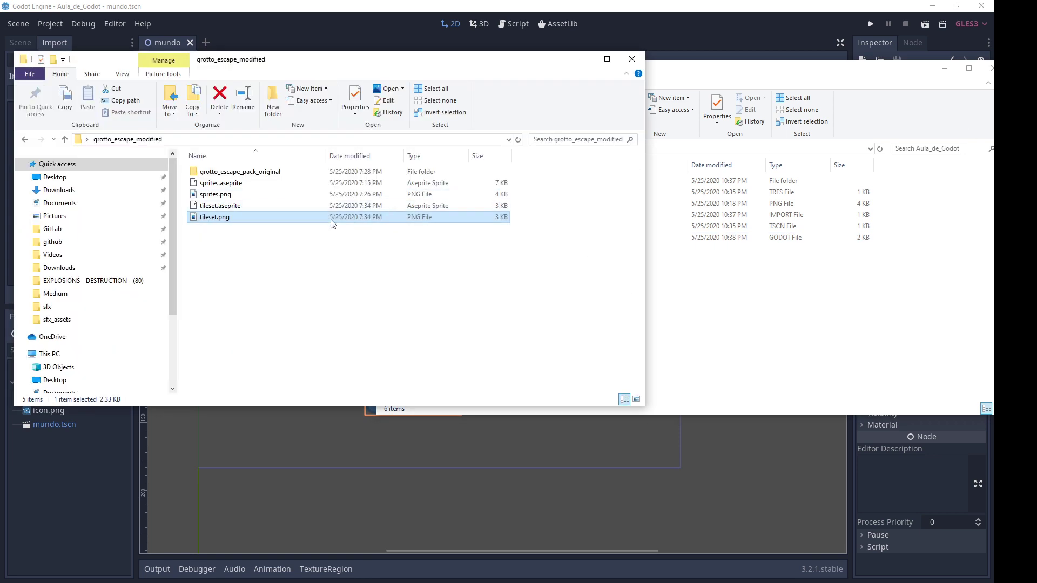
{"action": "left_click", "coordinate": [254, 194], "text": "ctrl"}
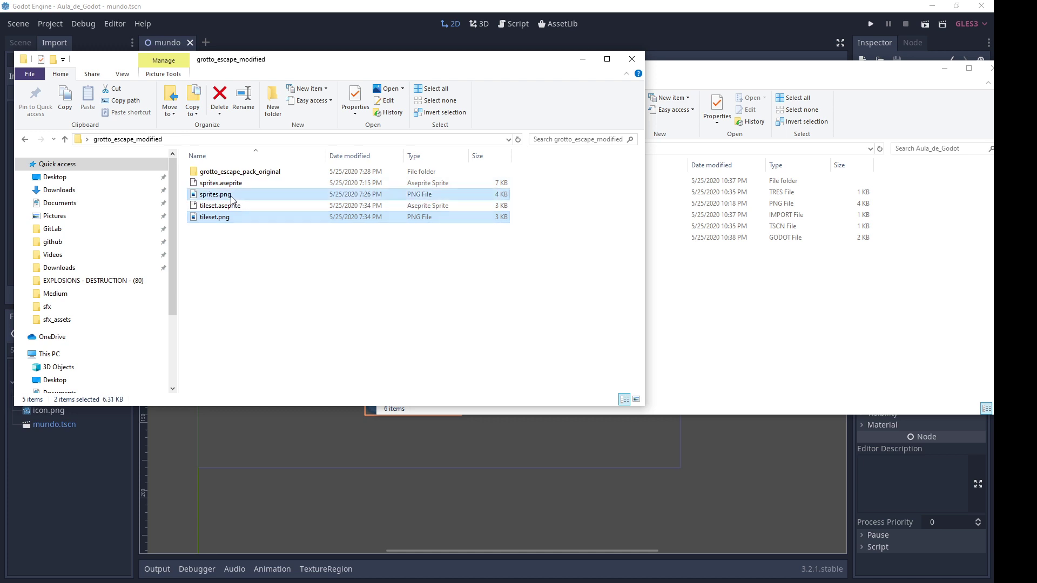
{"action": "left_click_drag", "start_coordinate": [232, 196], "coordinate": [760, 342]}
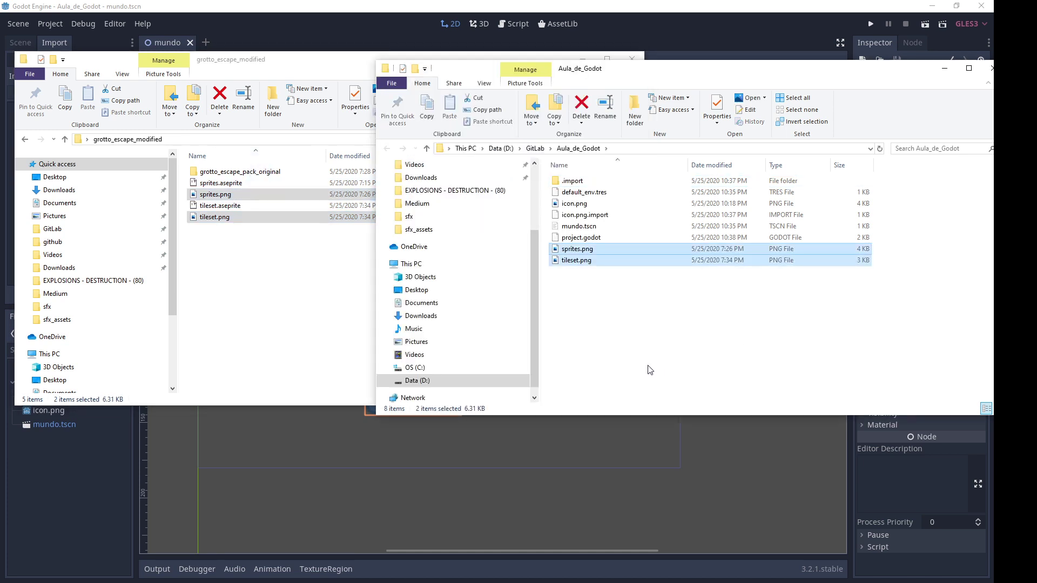
{"action": "left_click", "coordinate": [610, 332]}
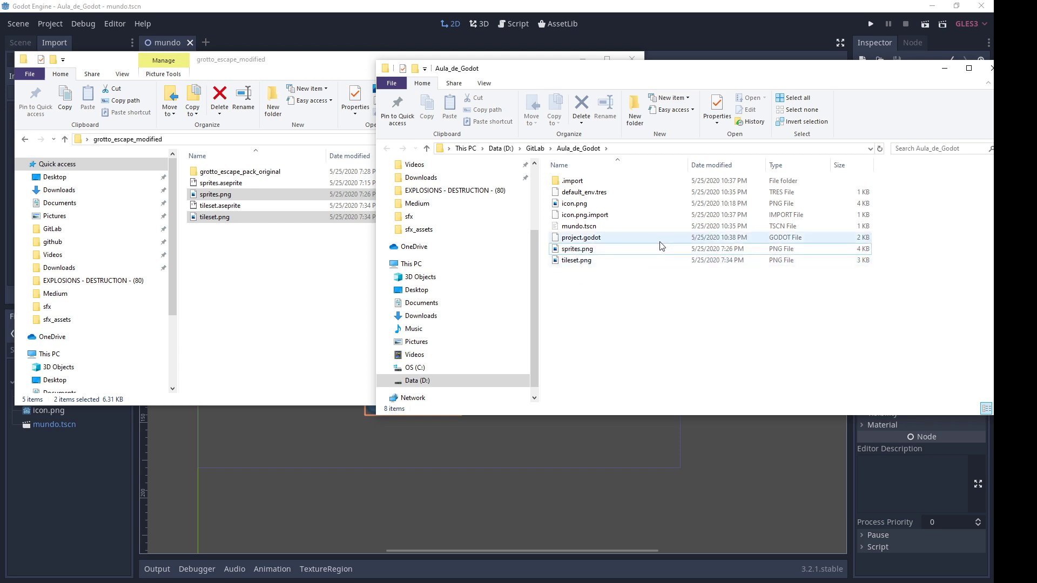
{"action": "left_click", "coordinate": [686, 41]}
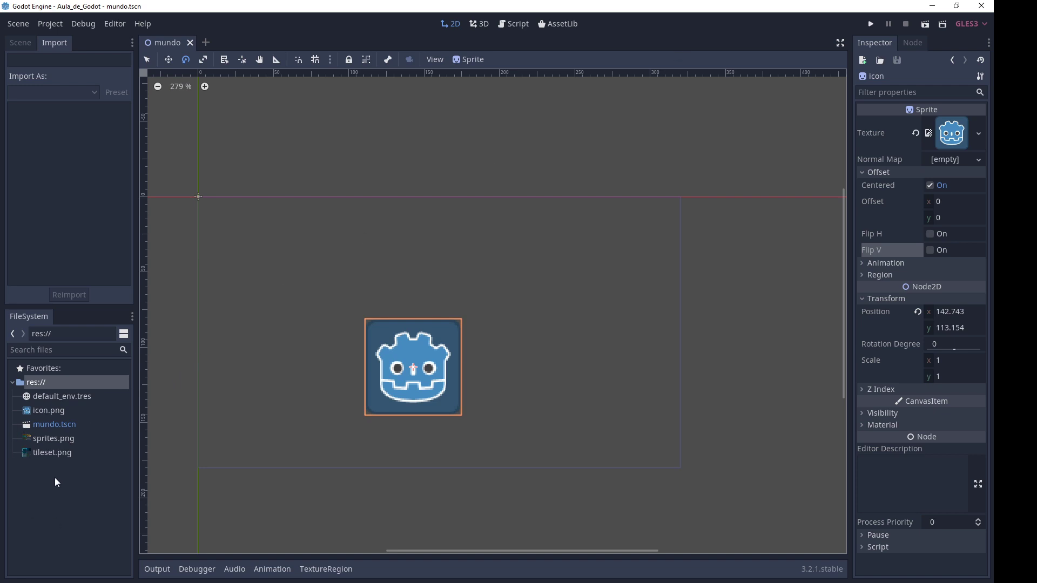
Step: Drag sprites.png and tileset.png from FileSystem into mundo as sprite nodes, then zoom in
{"action": "left_click", "coordinate": [43, 438]}
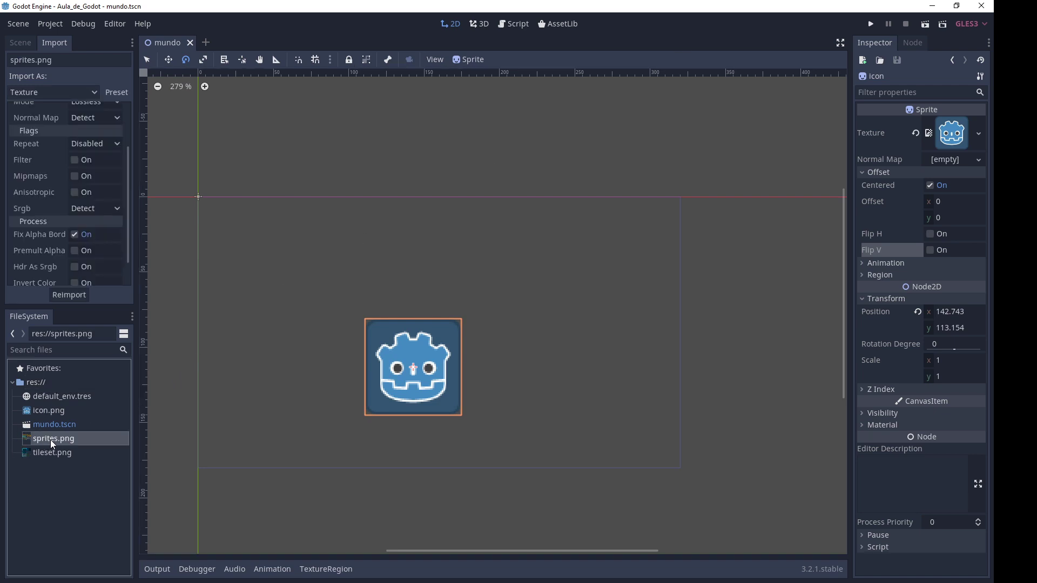
{"action": "left_click", "coordinate": [21, 43]}
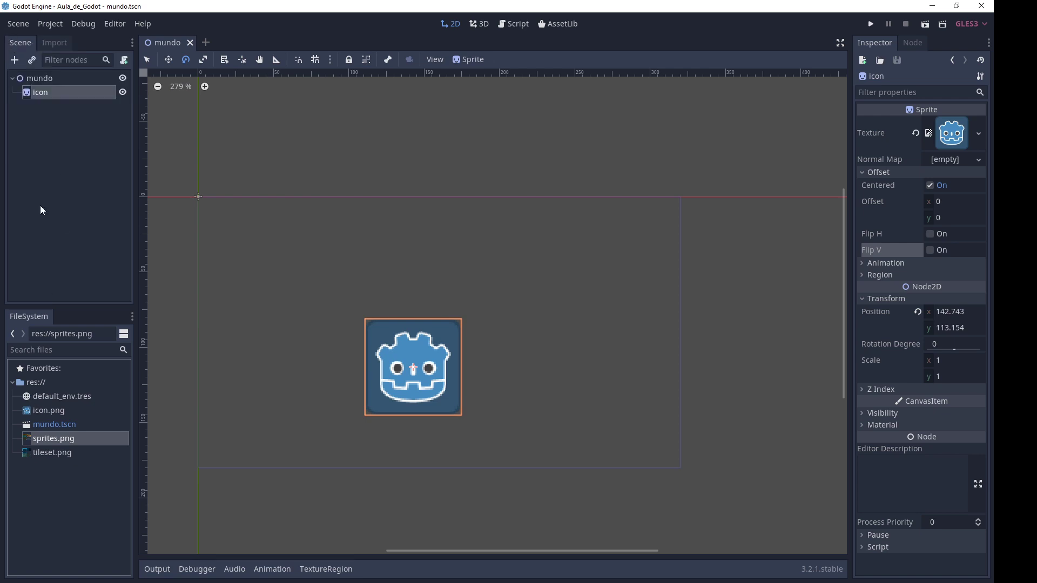
{"action": "left_click", "coordinate": [41, 82]}
{"action": "left_click_drag", "start_coordinate": [48, 439], "coordinate": [389, 264]}
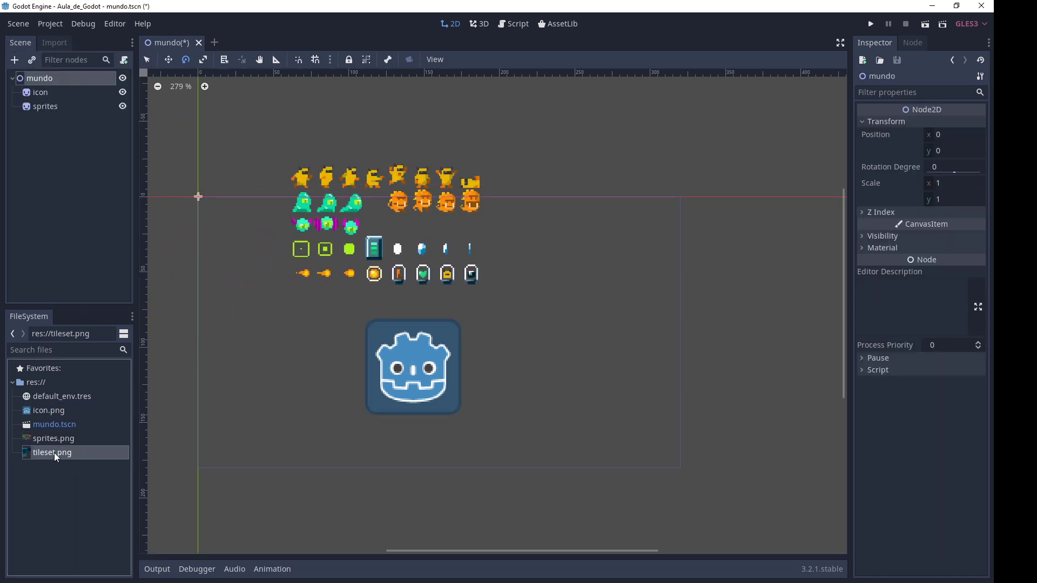
{"action": "mouse_move", "coordinate": [48, 452]}
{"action": "left_mouse_down"}
{"action": "mouse_move", "coordinate": [634, 312]}
{"action": "mouse_move", "coordinate": [617, 252]}
{"action": "left_mouse_up"}
{"action": "scroll", "coordinate": [440, 159], "scroll_direction": "up", "scroll_amount": 3}
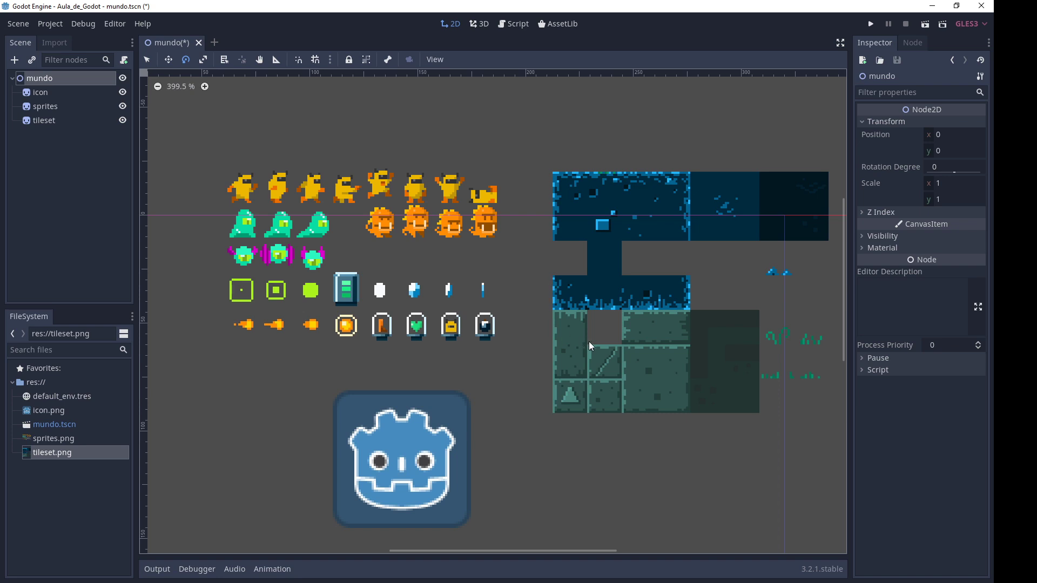
{"action": "key", "text": "alt+Tab"}
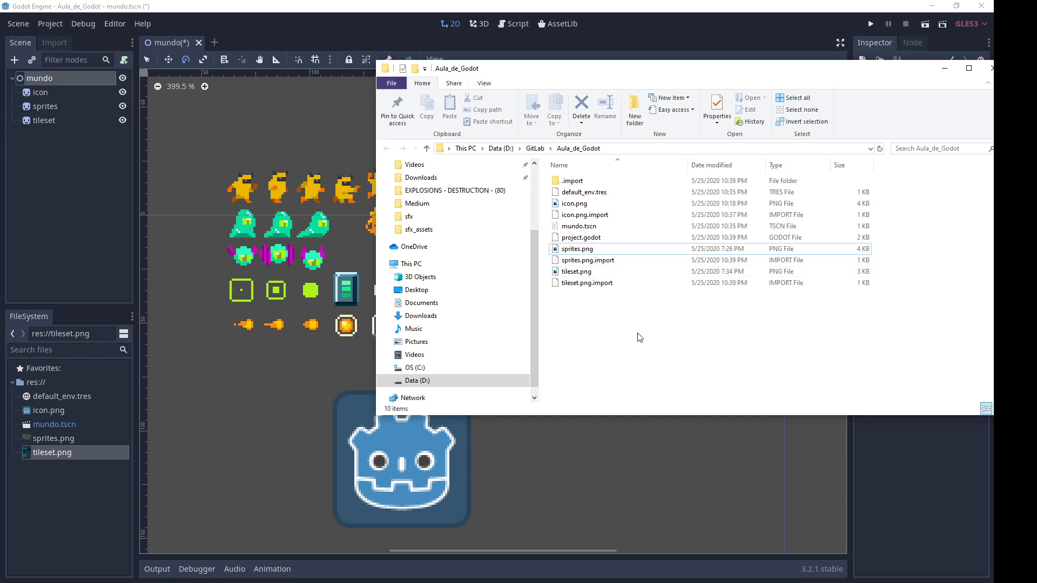
Step: Inspect the new sprites.png and tileset.png .import files in the project folder
{"action": "left_click_drag", "start_coordinate": [637, 335], "coordinate": [568, 253]}
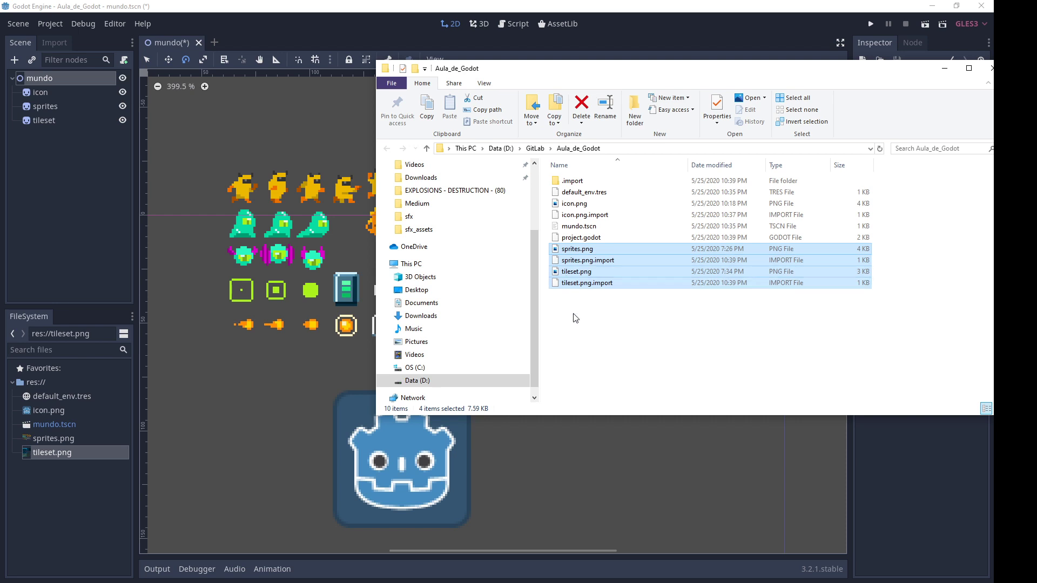
{"action": "left_click", "coordinate": [586, 252]}
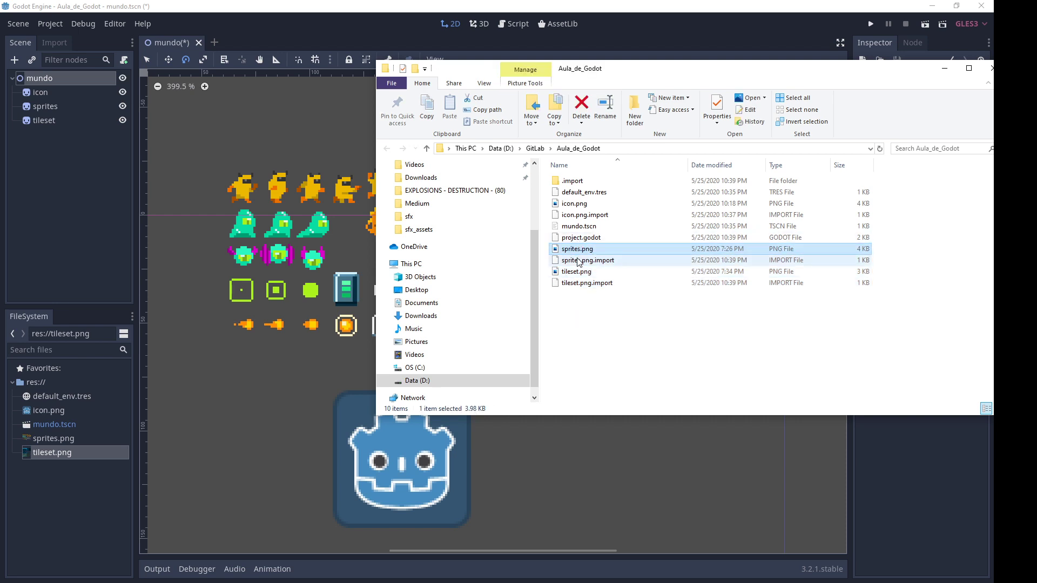
{"action": "left_click", "coordinate": [577, 271]}
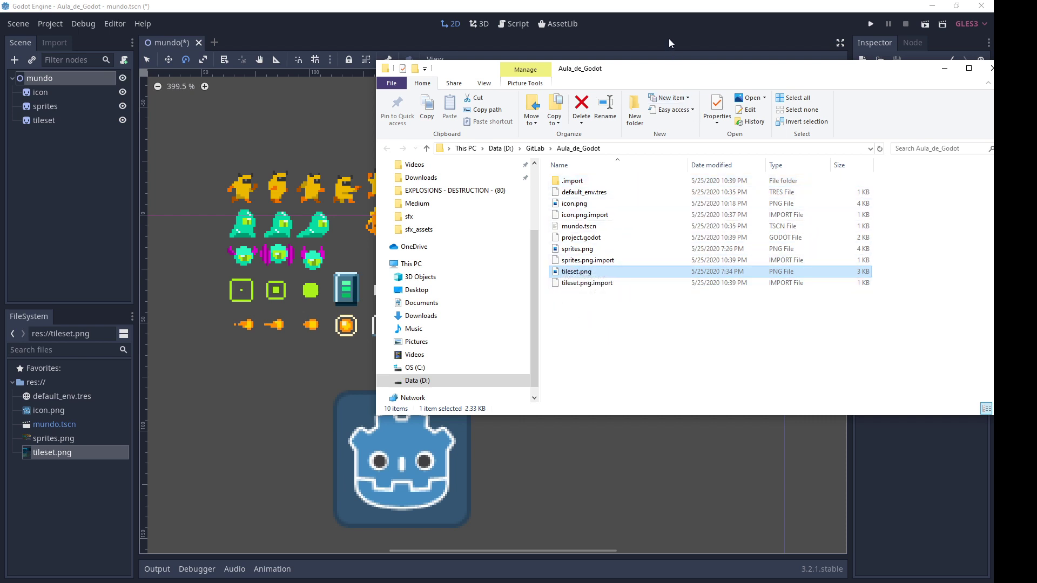
{"action": "left_click_drag", "start_coordinate": [681, 79], "coordinate": [670, 72]}
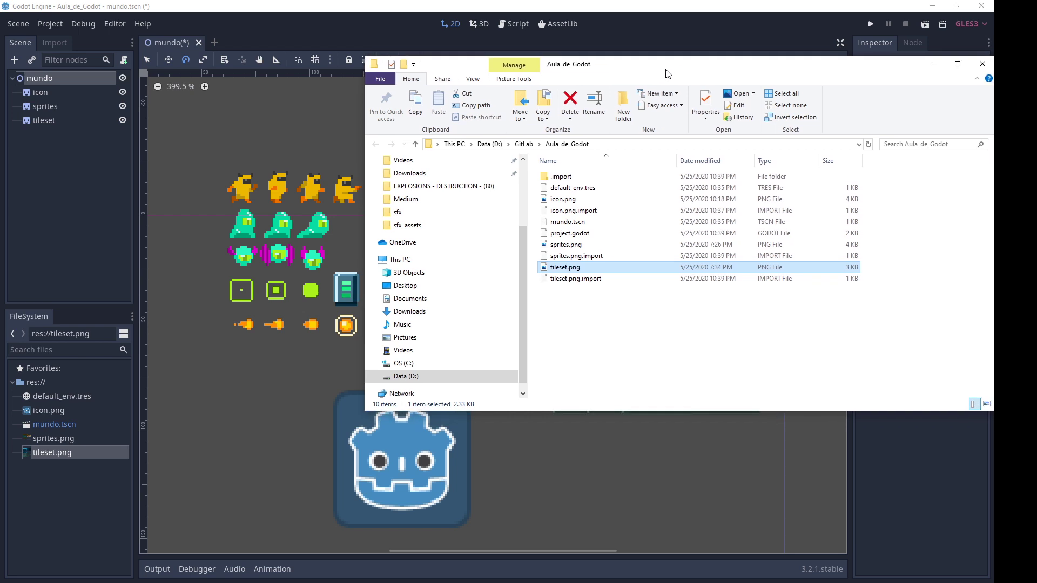
{"action": "left_click", "coordinate": [665, 38]}
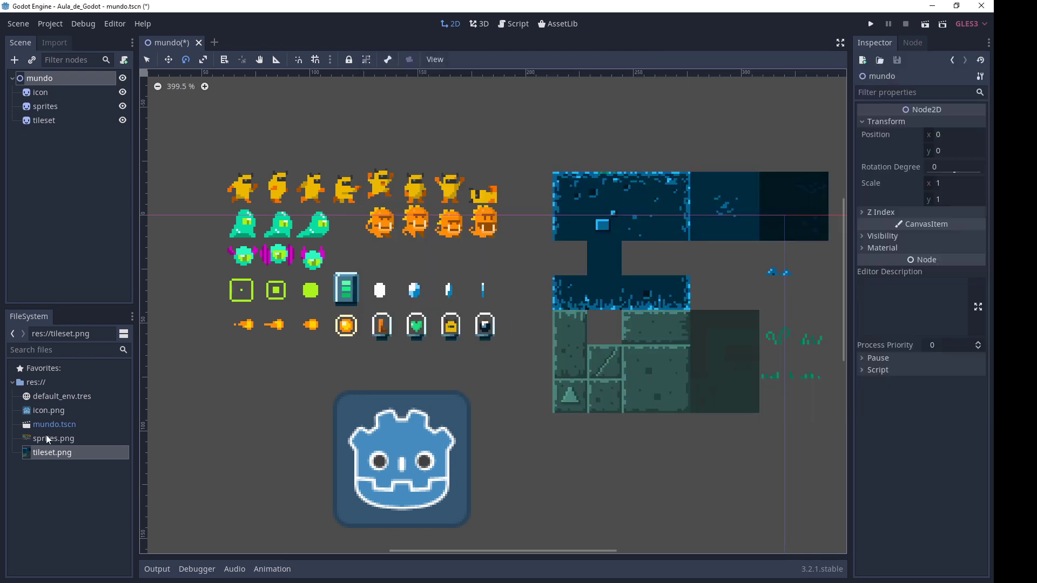
Step: Create a new folder named texturas in res://
{"action": "right_click", "coordinate": [69, 503]}
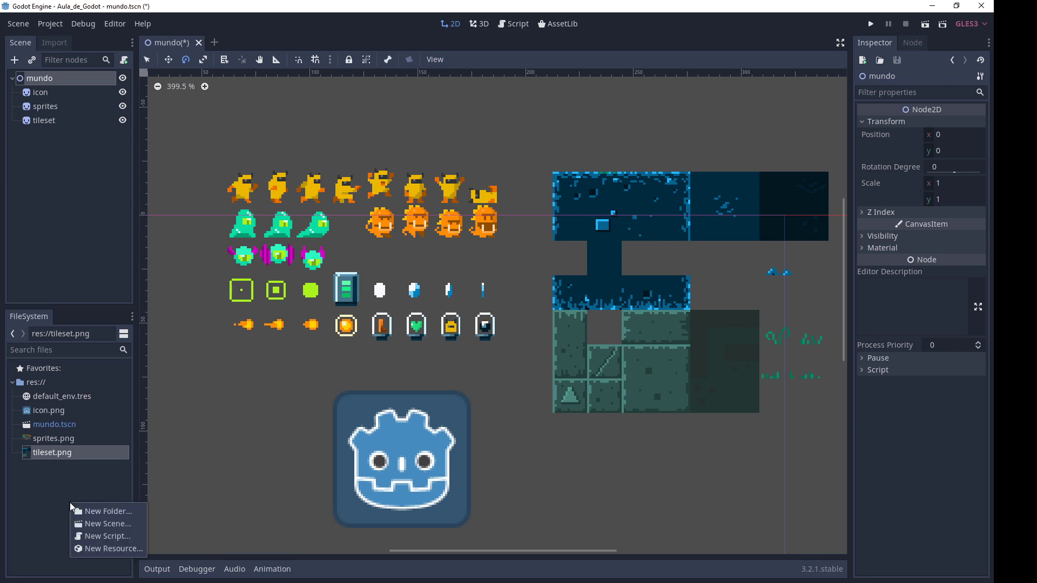
{"action": "left_click", "coordinate": [100, 513]}
{"action": "type", "text": "Im"}
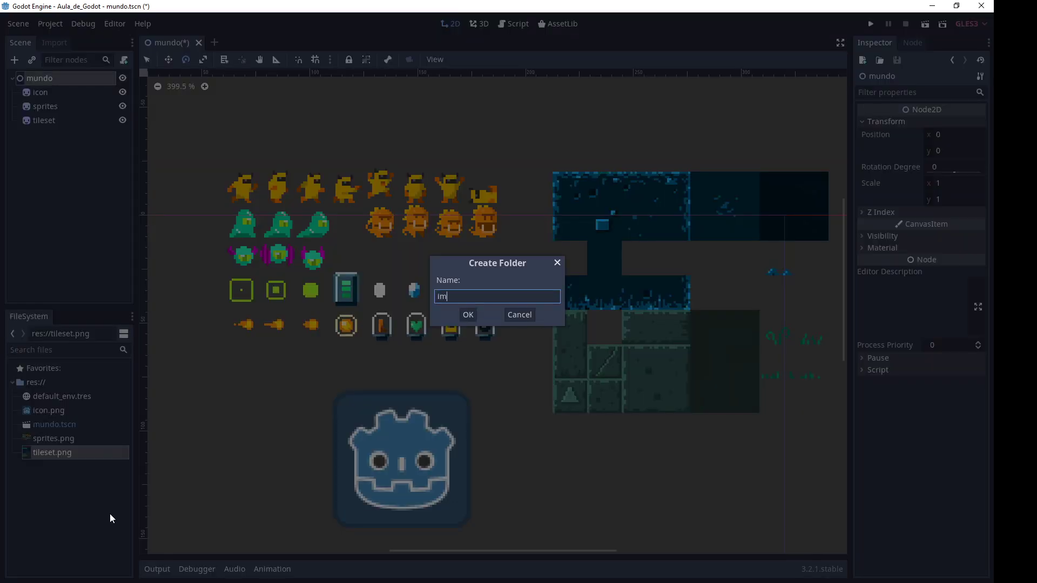
{"action": "type", "text": "ages"}
{"action": "key", "text": "BackSpace"}
{"action": "key", "text": "BackSpace"}
{"action": "key", "text": "BackSpace"}
{"action": "key", "text": "BackSpace"}
{"action": "key", "text": "BackSpace"}
{"action": "key", "text": "BackSpace"}
{"action": "type", "text": "tex"}
{"action": "type", "text": "turas"}
{"action": "key", "text": "Return"}
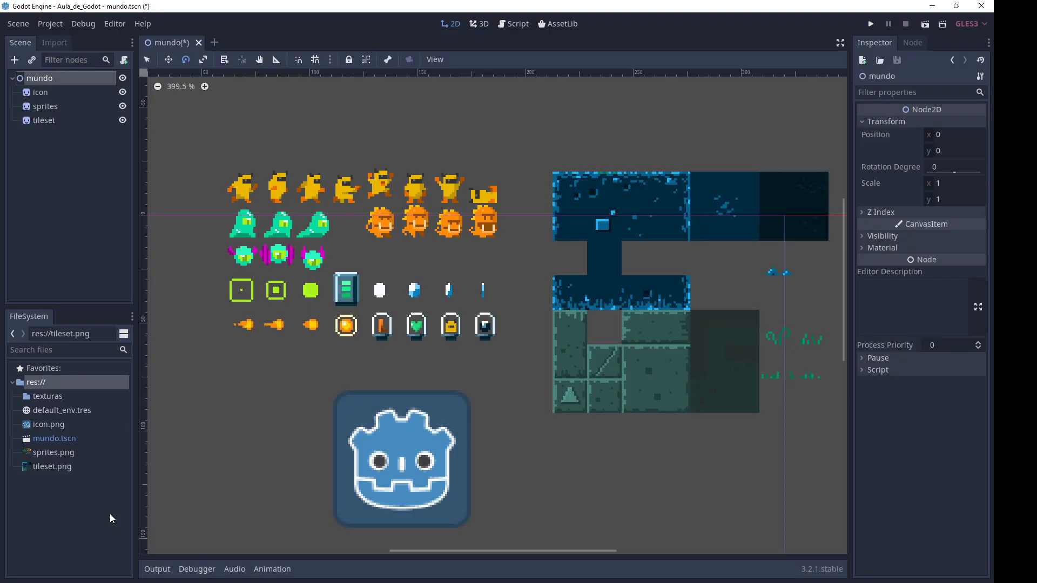
Step: Move sprites.png and tileset.png into texturas and expand the folder to confirm
{"action": "left_click", "coordinate": [56, 455]}
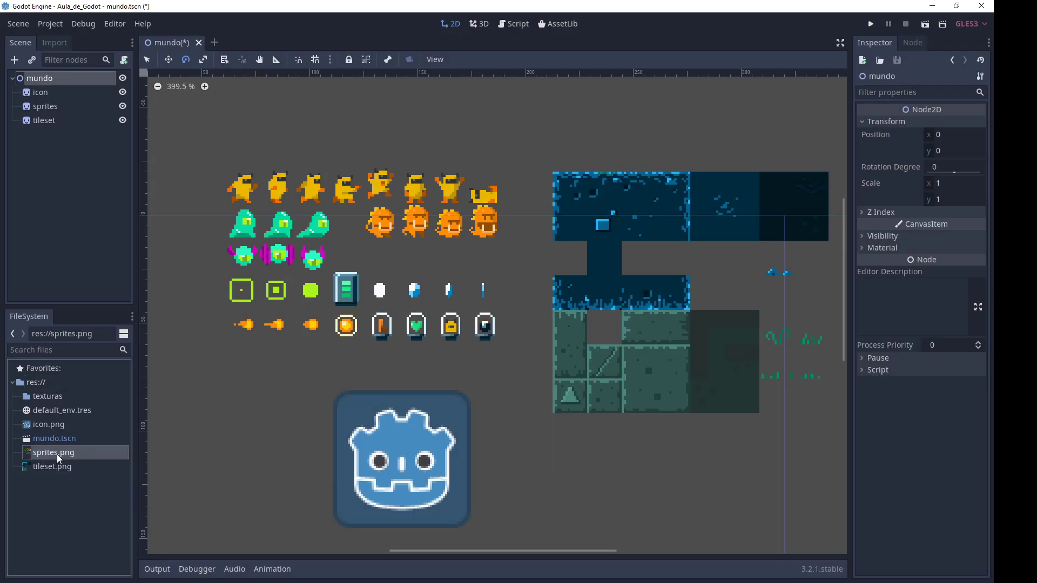
{"action": "left_click", "coordinate": [55, 465], "text": "shift"}
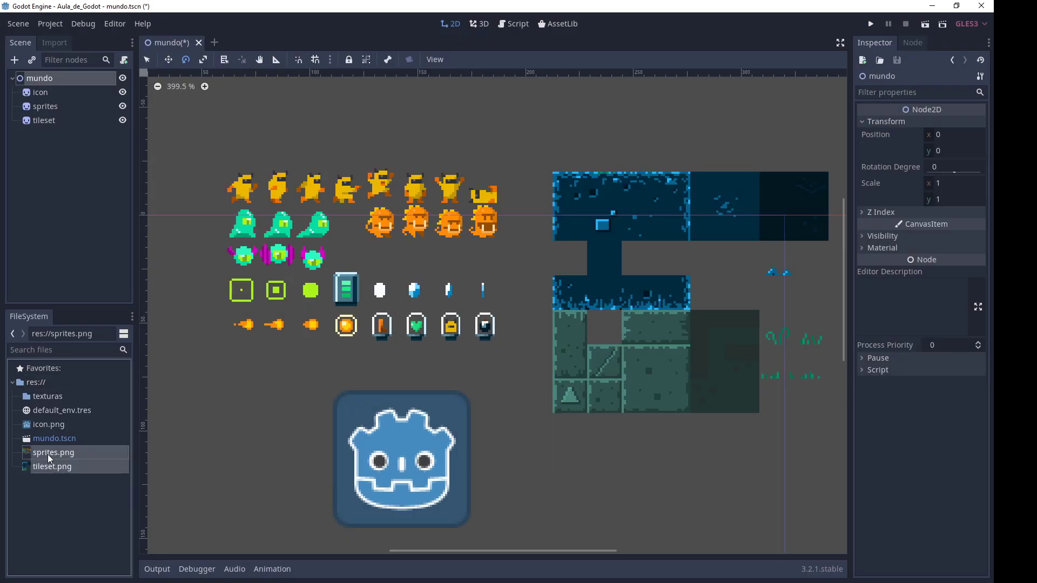
{"action": "left_click_drag", "start_coordinate": [47, 455], "coordinate": [59, 401]}
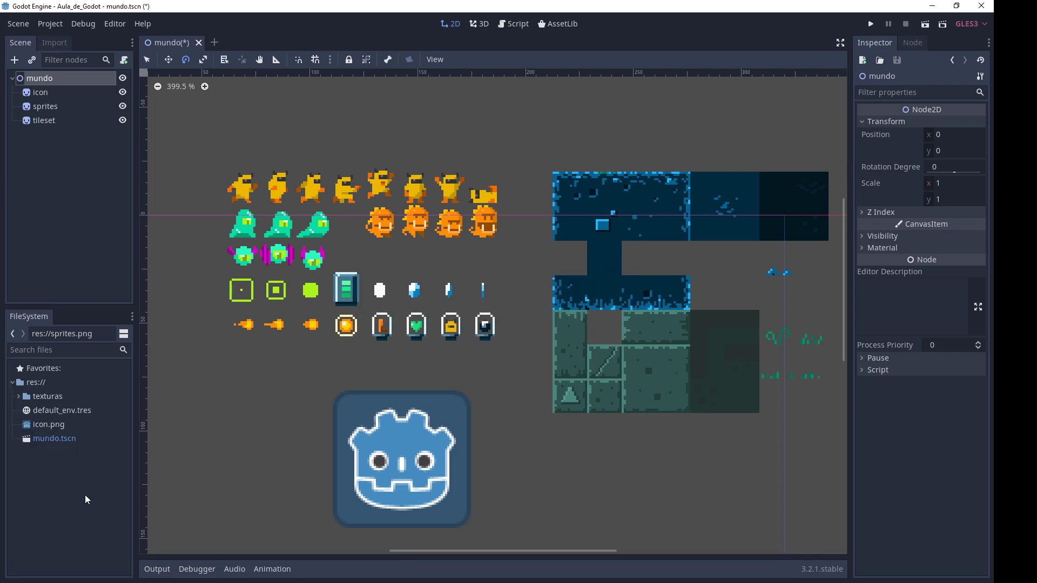
{"action": "key", "text": "alt+Tab"}
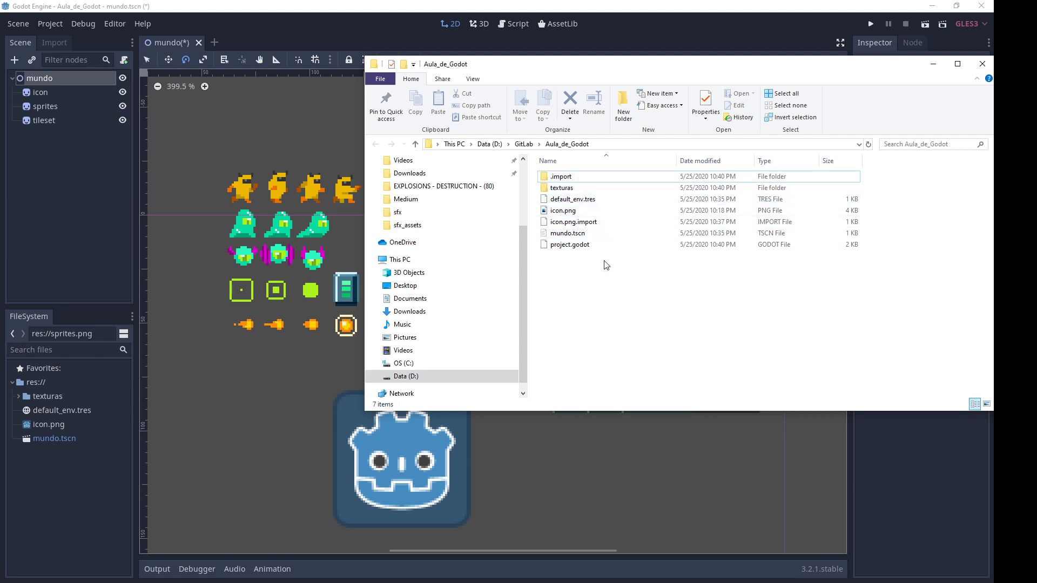
{"action": "left_click", "coordinate": [567, 180]}
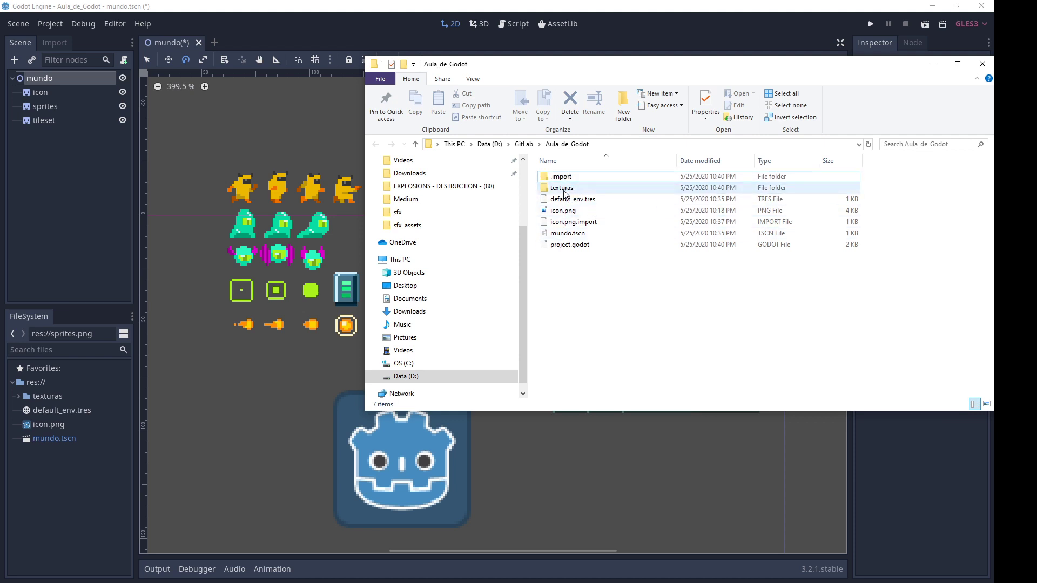
{"action": "left_click", "coordinate": [100, 477]}
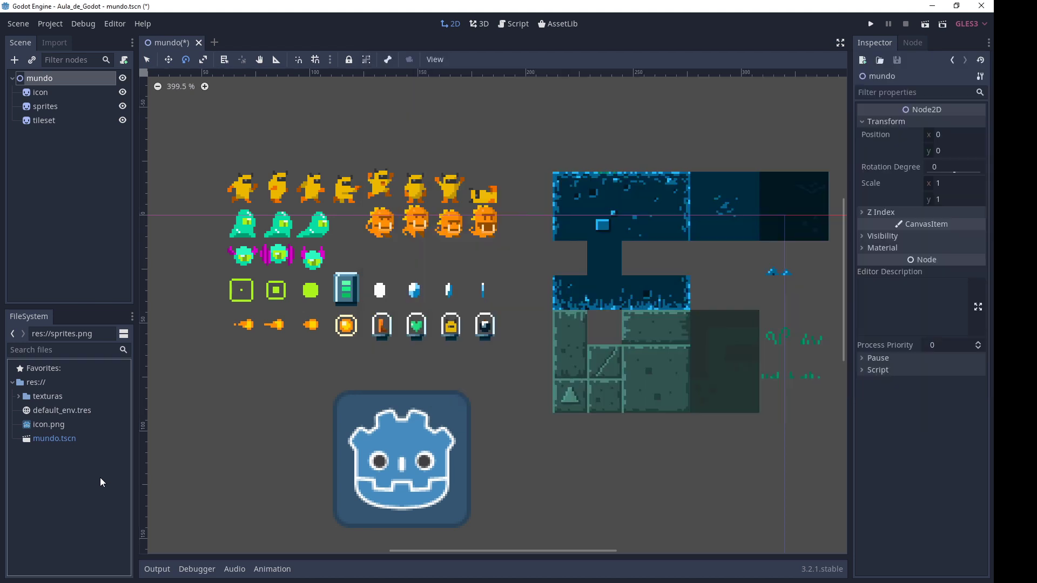
{"action": "left_click", "coordinate": [19, 397]}
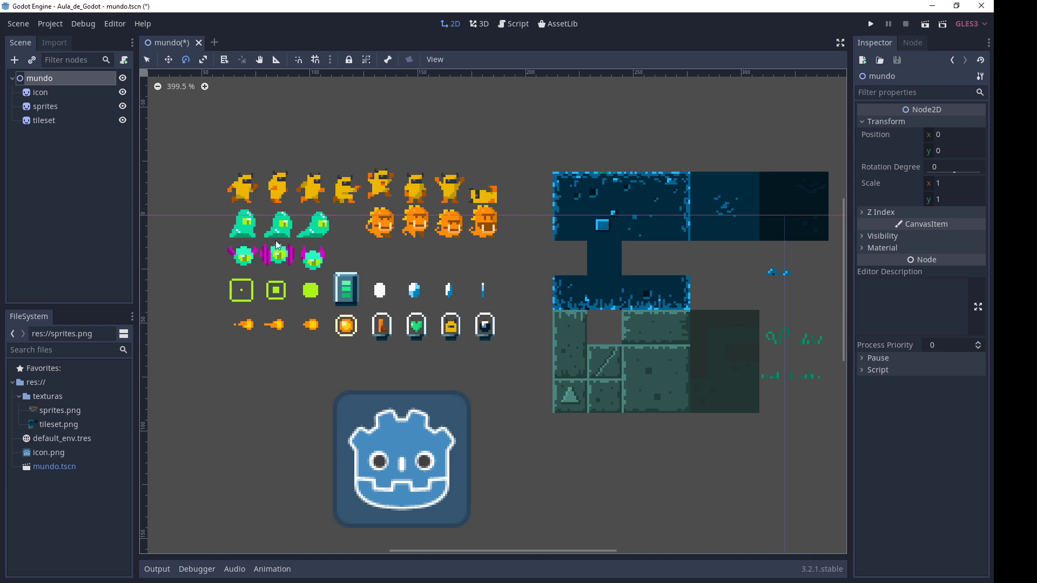
{"action": "scroll", "coordinate": [256, 199], "scroll_direction": "down", "scroll_amount": 6}
{"action": "middle_click_drag", "start_coordinate": [373, 232], "coordinate": [474, 236]}
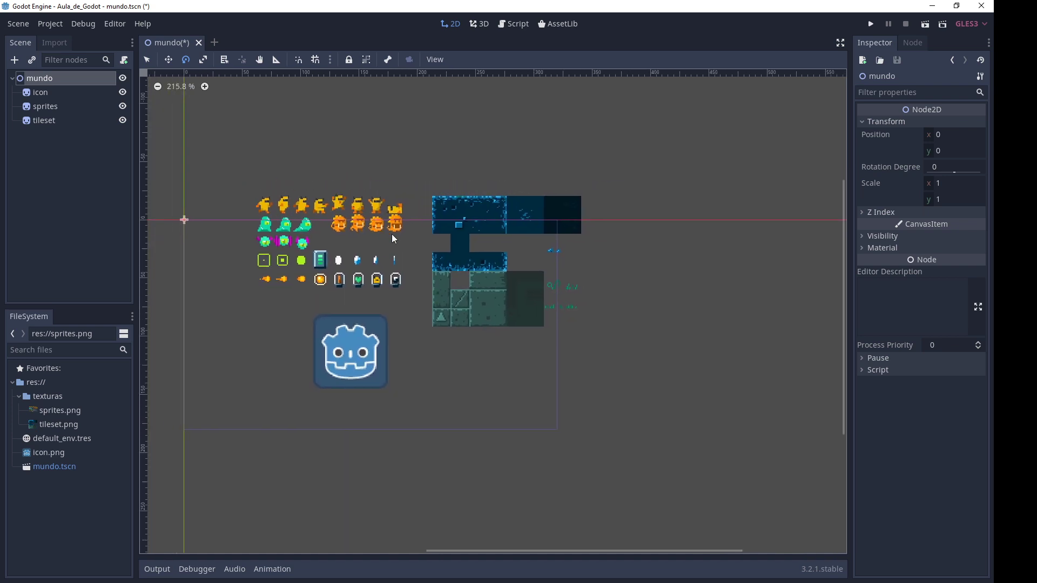
{"action": "key", "text": "alt+Tab"}
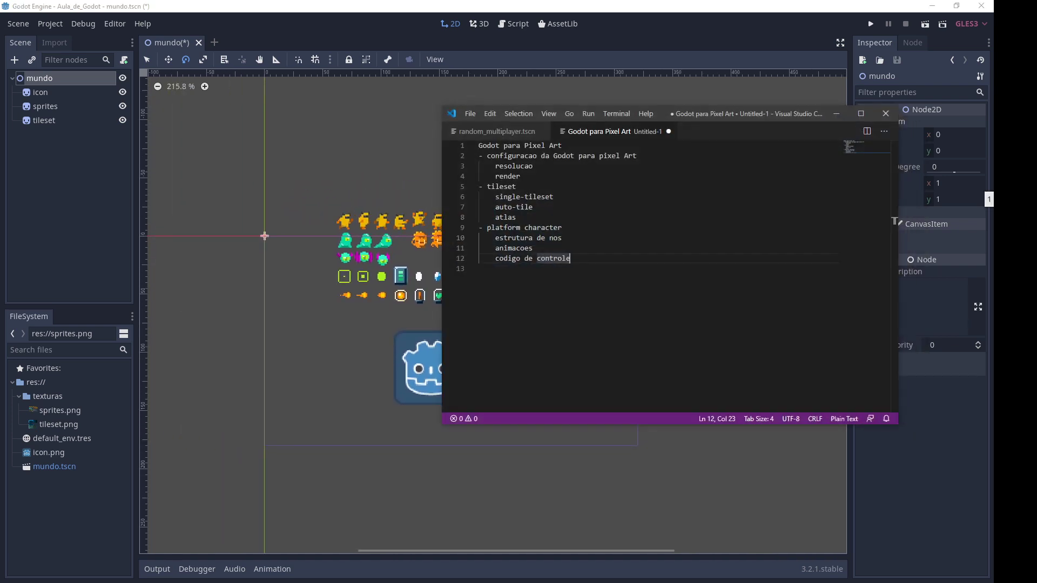
{"action": "key", "text": "alt+Tab"}
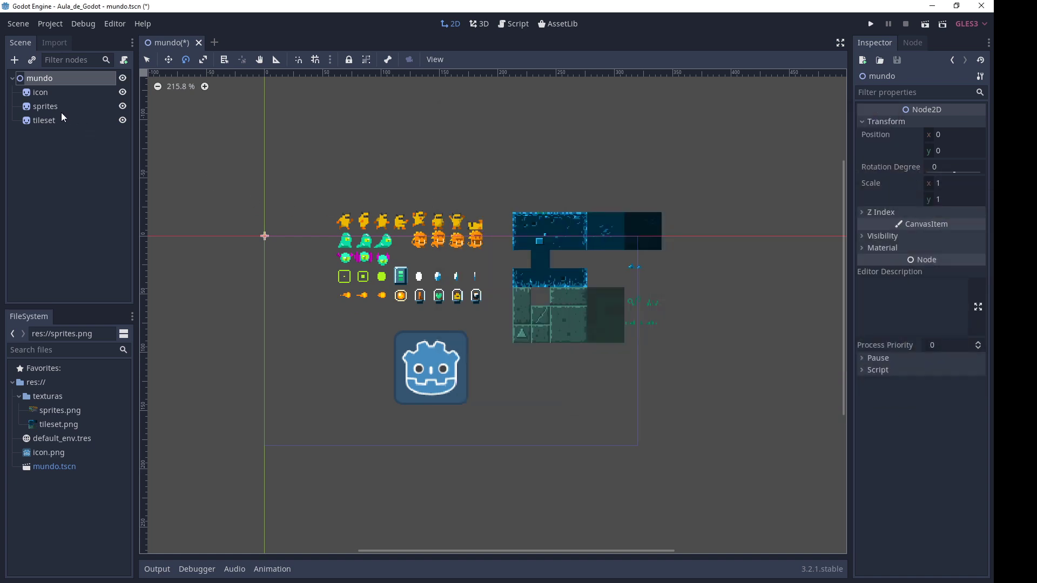
{"action": "scroll", "coordinate": [463, 265], "scroll_direction": "up", "scroll_amount": 3}
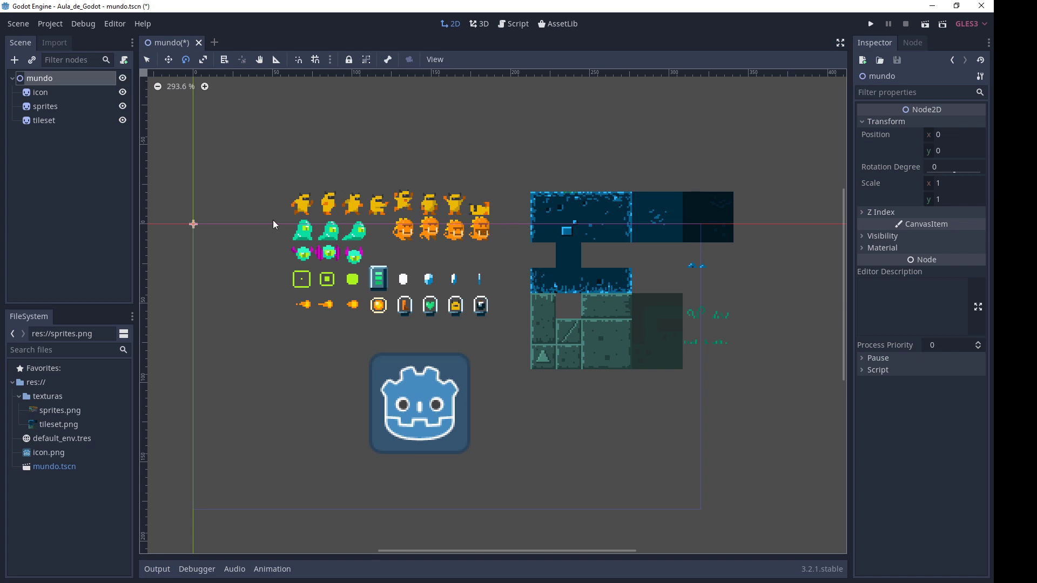
{"action": "left_click", "coordinate": [57, 120]}
{"action": "left_click", "coordinate": [57, 103]}
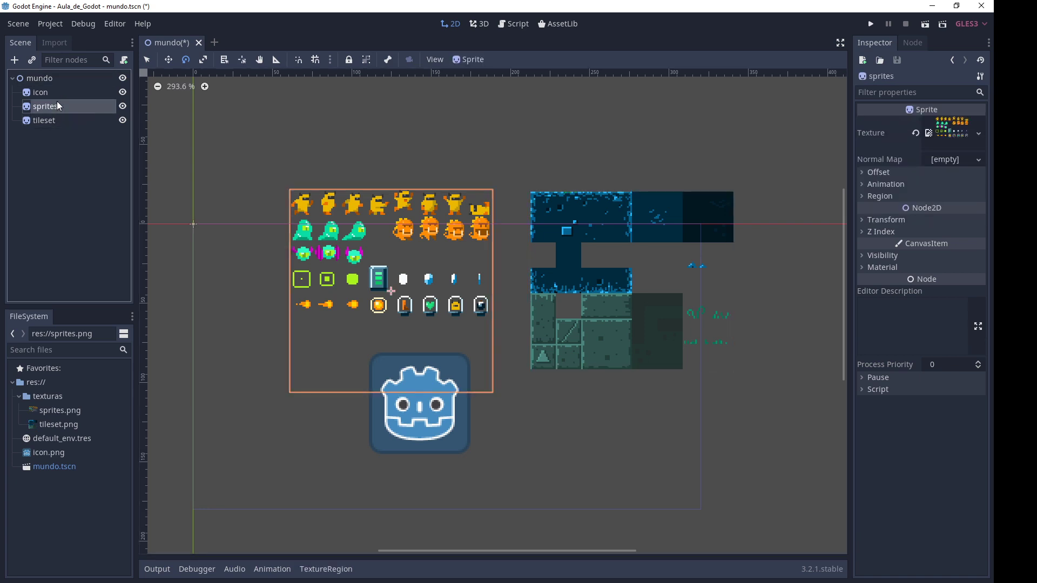
{"action": "left_click", "coordinate": [54, 91]}
{"action": "left_click", "coordinate": [56, 120]}
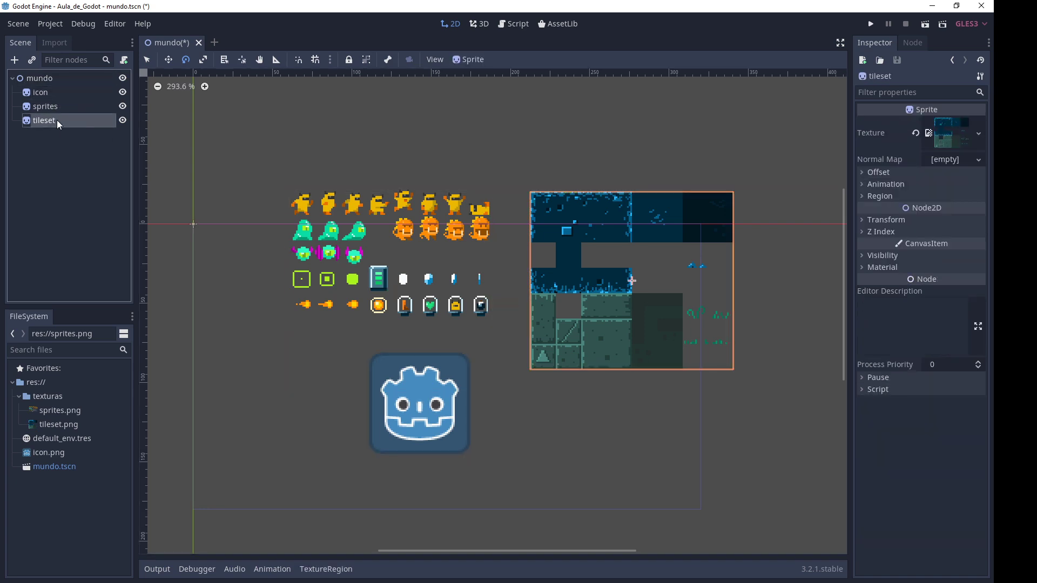
{"action": "scroll", "coordinate": [650, 194], "scroll_direction": "up", "scroll_amount": 3}
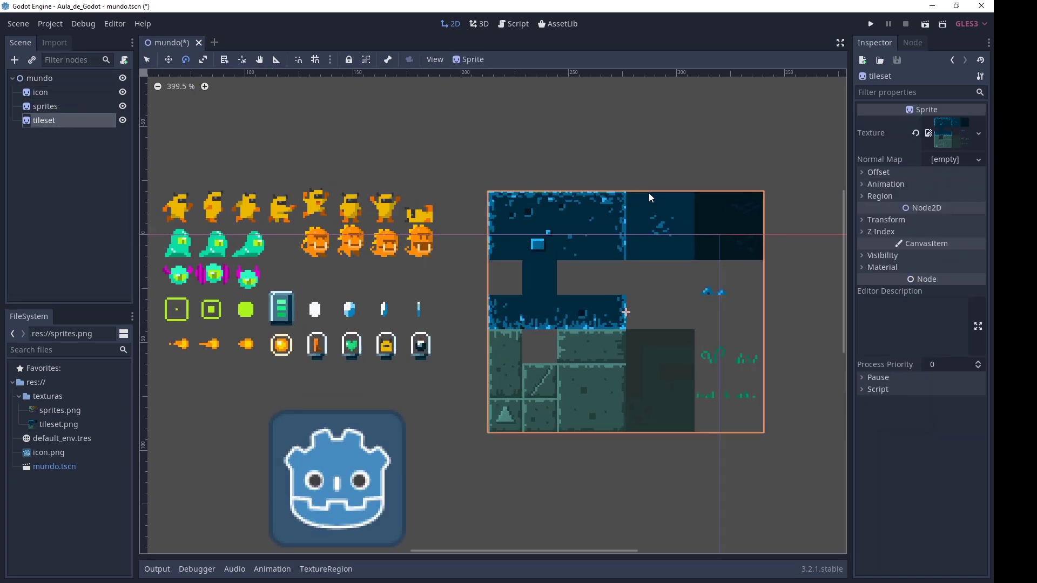
{"action": "scroll", "coordinate": [650, 192], "scroll_direction": "up", "scroll_amount": 3}
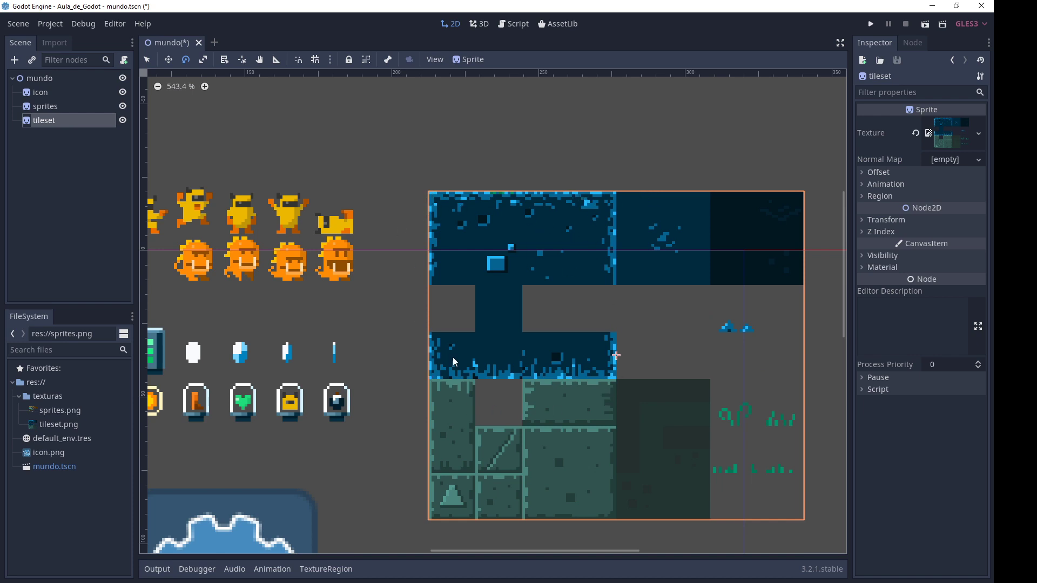
{"action": "scroll", "coordinate": [457, 345], "scroll_direction": "down", "scroll_amount": 4}
{"action": "scroll", "coordinate": [453, 340], "scroll_direction": "down", "scroll_amount": 3}
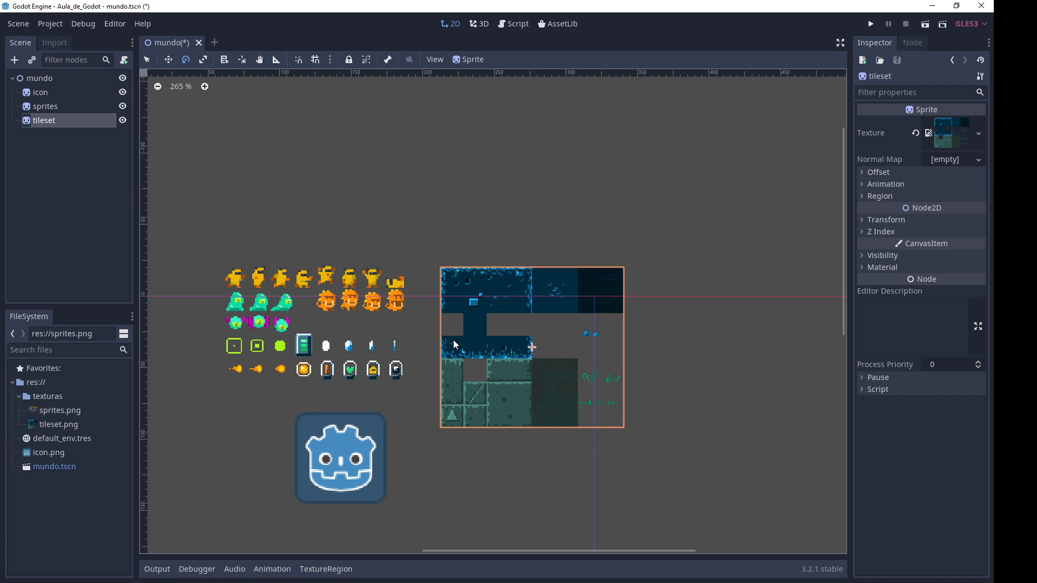
{"action": "mouse_move", "coordinate": [453, 345]}
{"action": "middle_mouse_down"}
{"action": "mouse_move", "coordinate": [521, 304]}
{"action": "mouse_move", "coordinate": [602, 276]}
{"action": "mouse_move", "coordinate": [573, 282]}
{"action": "middle_mouse_up"}
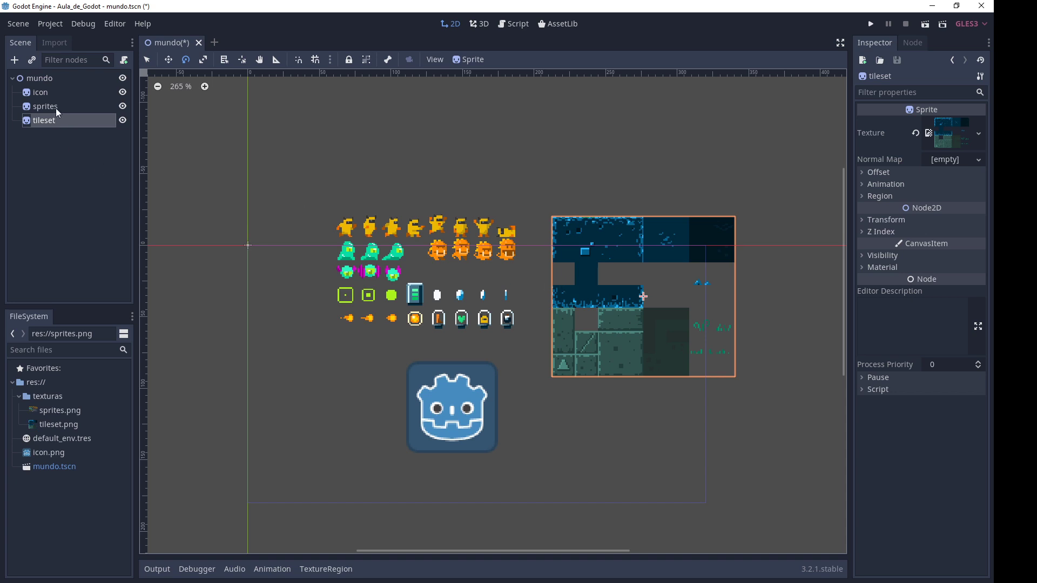
Step: Delete the icon, sprites and tileset nodes, then open Add Child Node on mundo
{"action": "left_click", "coordinate": [52, 93], "text": "shift"}
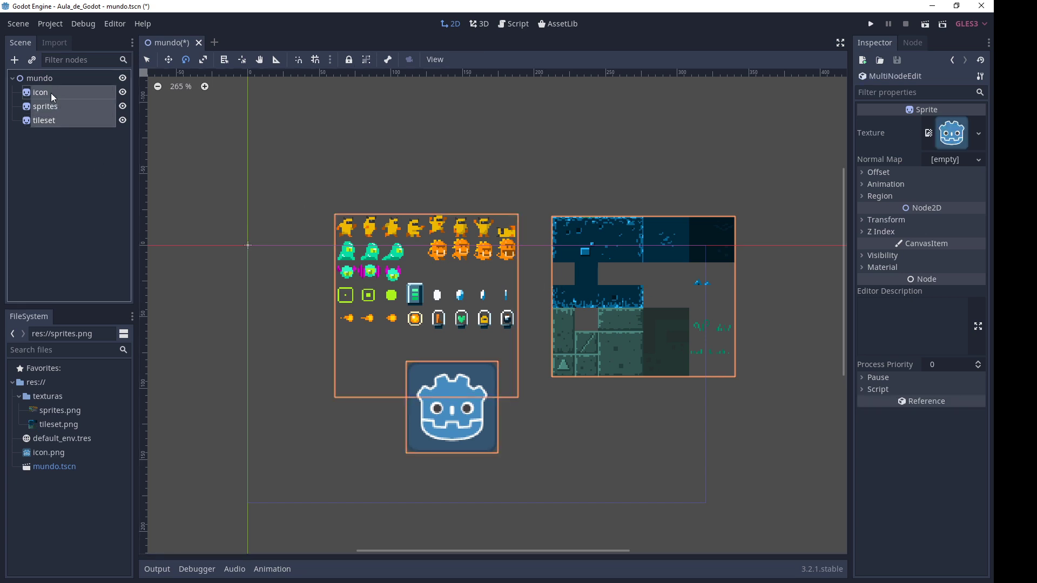
{"action": "right_click", "coordinate": [52, 94]}
{"action": "left_click", "coordinate": [102, 250]}
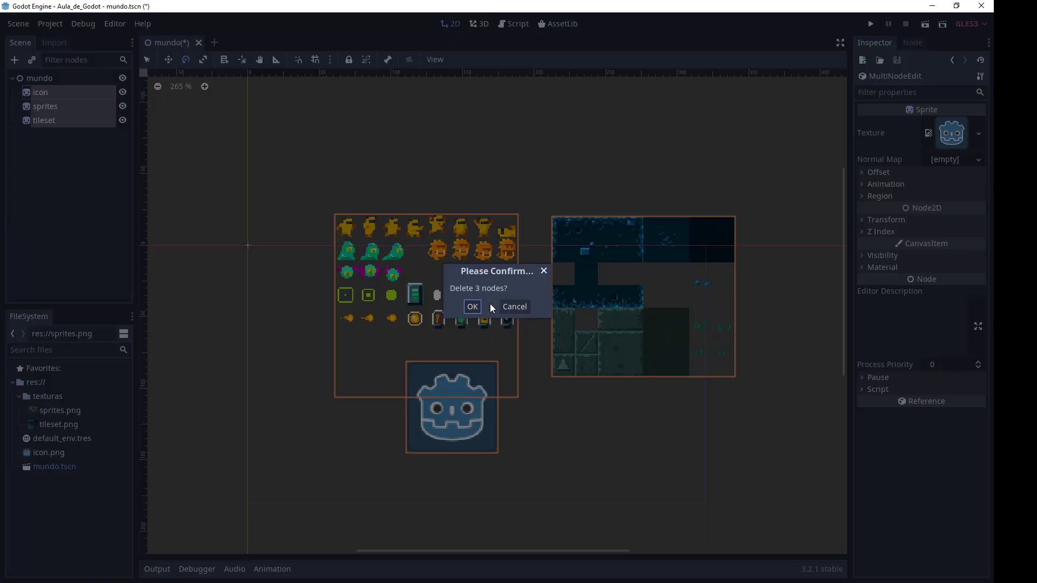
{"action": "left_click", "coordinate": [473, 307]}
{"action": "left_click", "coordinate": [68, 81]}
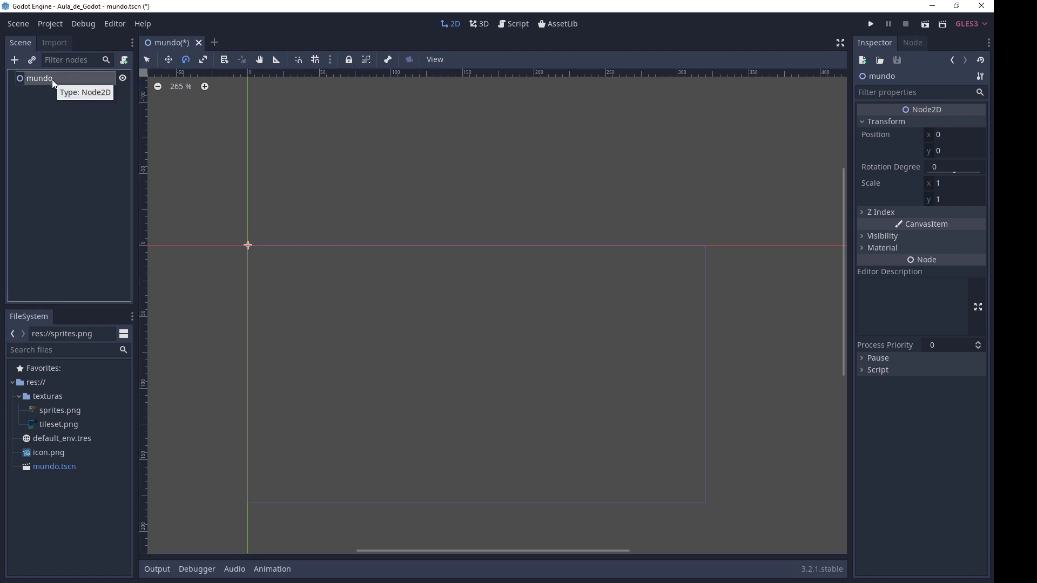
{"action": "left_click", "coordinate": [15, 60]}
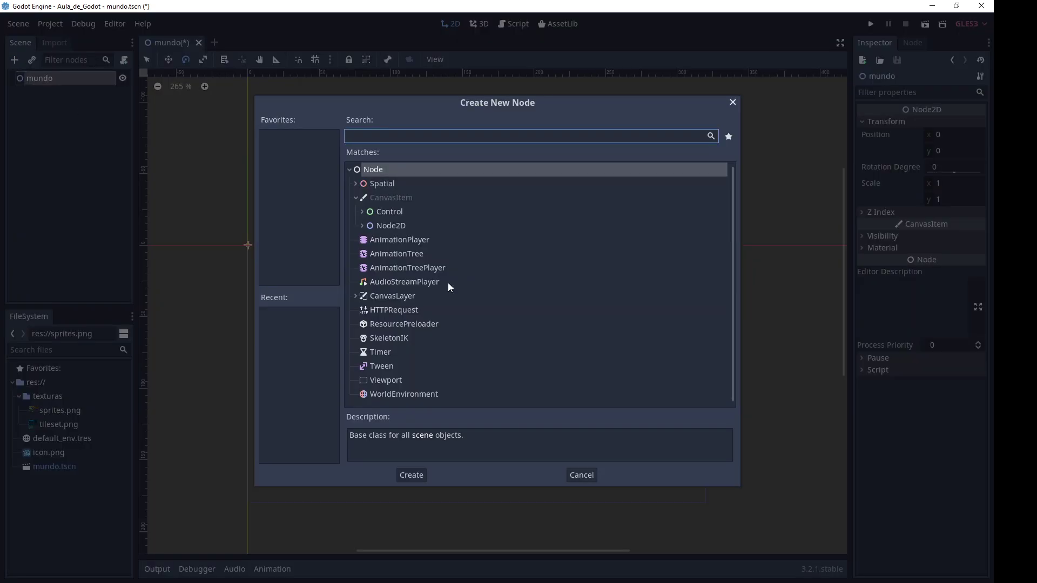
Step: Find TileMap in the node list, searching 'tilema', and create it under mundo
{"action": "left_click", "coordinate": [362, 226]}
{"action": "scroll", "coordinate": [377, 262], "scroll_direction": "down", "scroll_amount": 3}
{"action": "scroll", "coordinate": [377, 262], "scroll_direction": "down", "scroll_amount": 1}
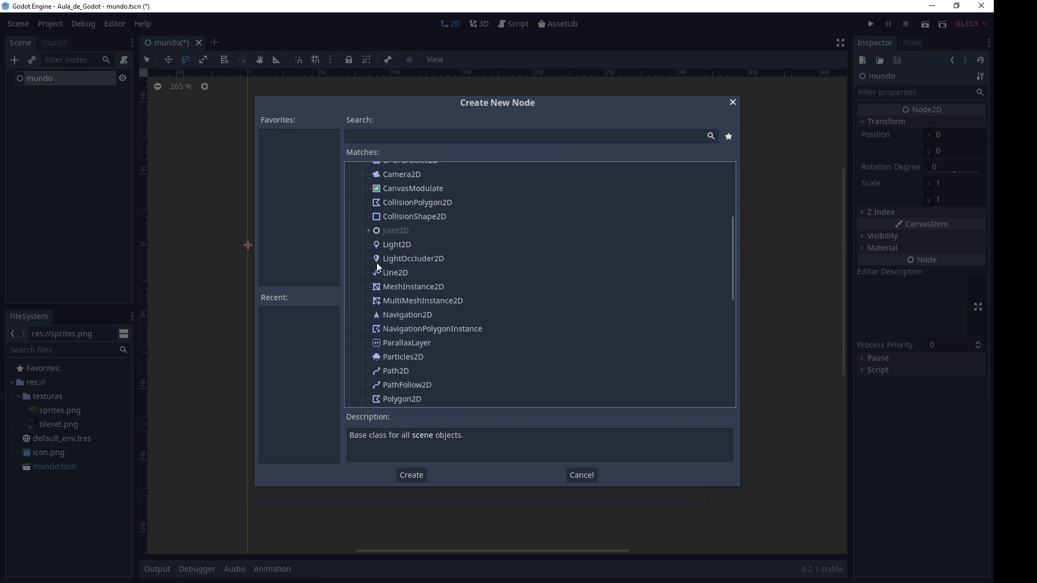
{"action": "scroll", "coordinate": [377, 262], "scroll_direction": "down", "scroll_amount": 2}
{"action": "scroll", "coordinate": [381, 270], "scroll_direction": "down", "scroll_amount": 2}
{"action": "scroll", "coordinate": [387, 280], "scroll_direction": "down", "scroll_amount": 3}
{"action": "scroll", "coordinate": [387, 284], "scroll_direction": "down", "scroll_amount": 3}
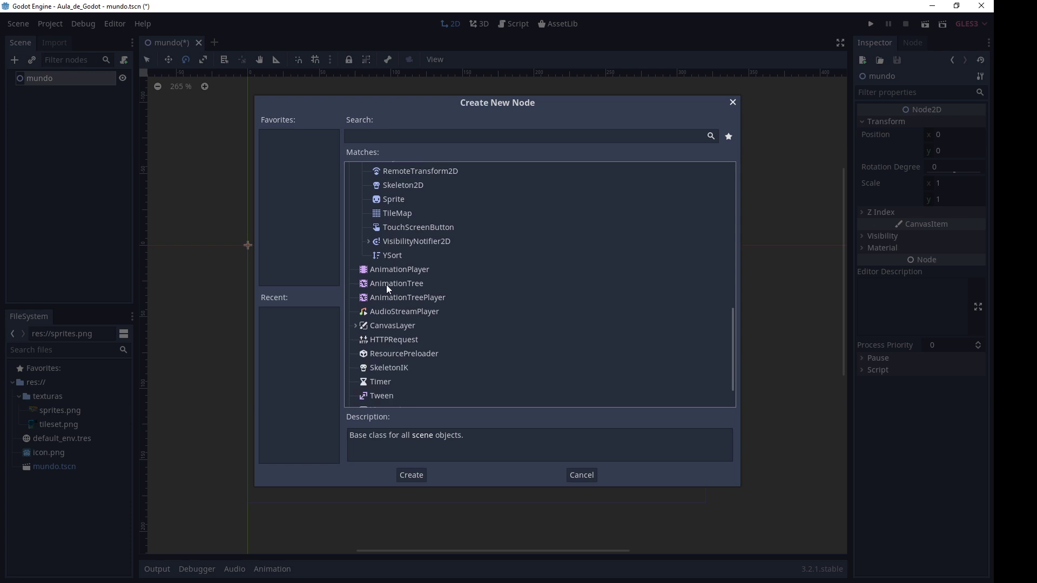
{"action": "left_click", "coordinate": [398, 215]}
{"action": "scroll", "coordinate": [439, 231], "scroll_direction": "up", "scroll_amount": 3}
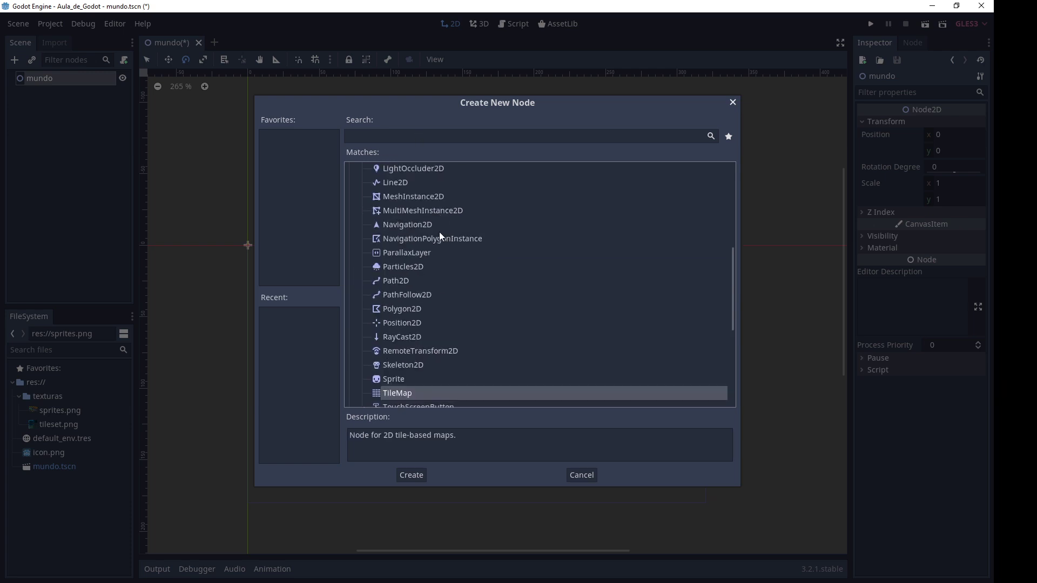
{"action": "scroll", "coordinate": [427, 202], "scroll_direction": "up", "scroll_amount": 4}
{"action": "scroll", "coordinate": [408, 245], "scroll_direction": "up", "scroll_amount": 2}
{"action": "left_click", "coordinate": [401, 138]}
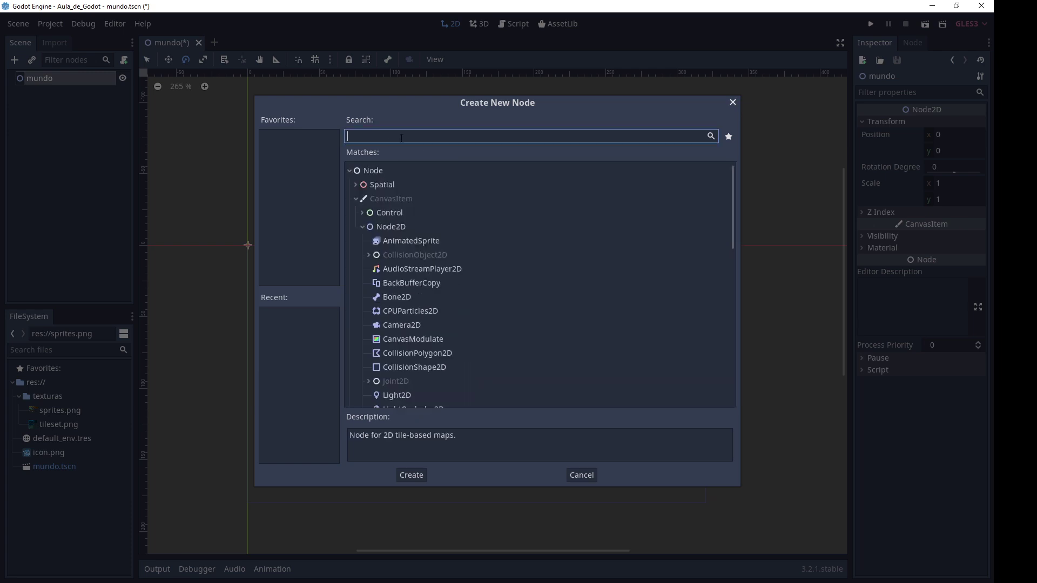
{"action": "type", "text": "tilem"}
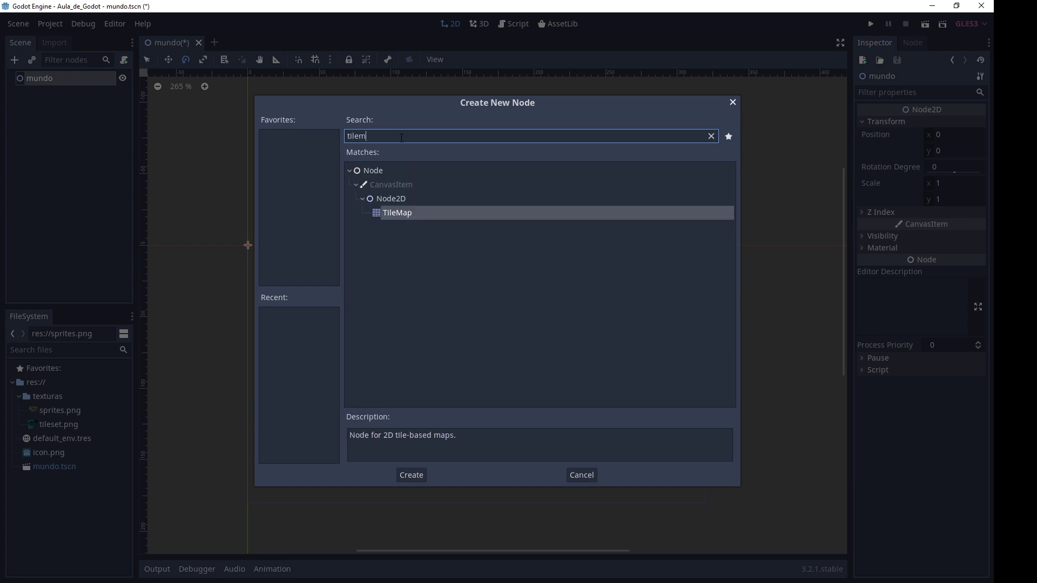
{"action": "type", "text": "a"}
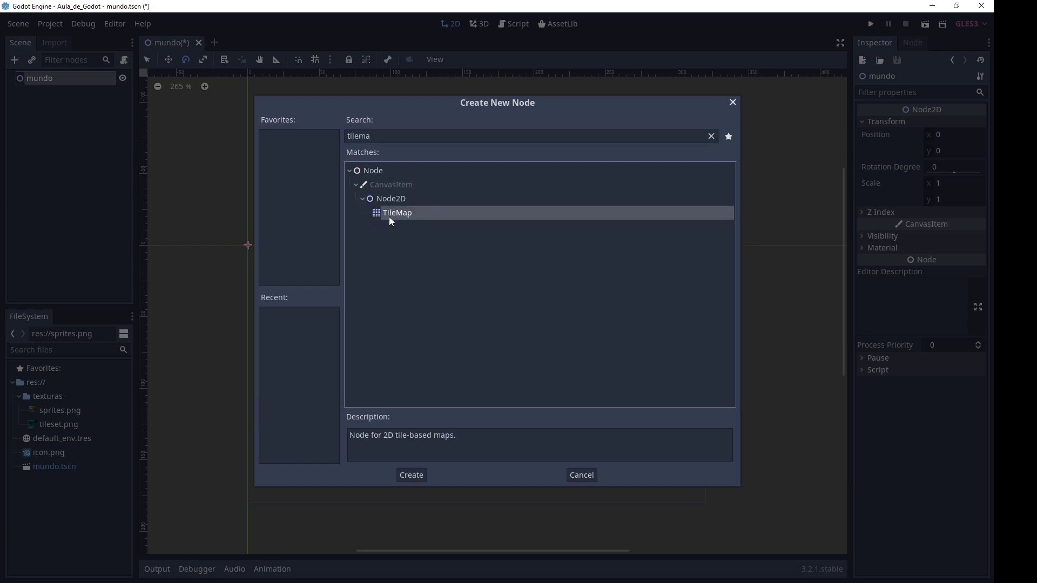
{"action": "double_click", "coordinate": [389, 215]}
{"action": "scroll", "coordinate": [424, 291], "scroll_direction": "down", "scroll_amount": 4}
Step: Check the TileMap's Transform position, rotation and scale, then lock the TileMap node
{"action": "scroll", "coordinate": [426, 290], "scroll_direction": "down", "scroll_amount": 4}
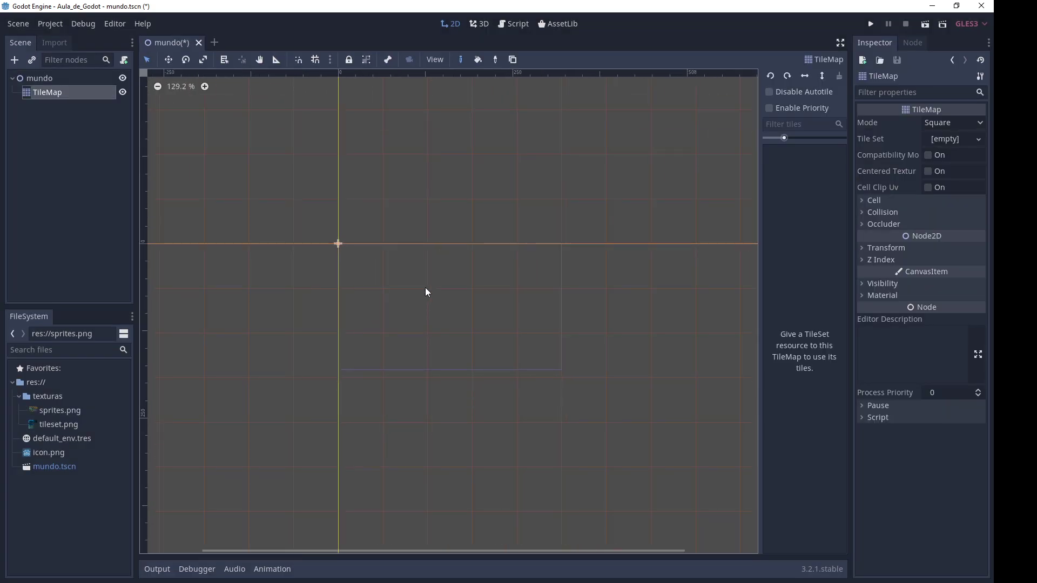
{"action": "scroll", "coordinate": [427, 346], "scroll_direction": "up", "scroll_amount": 3}
{"action": "scroll", "coordinate": [429, 340], "scroll_direction": "up", "scroll_amount": 3}
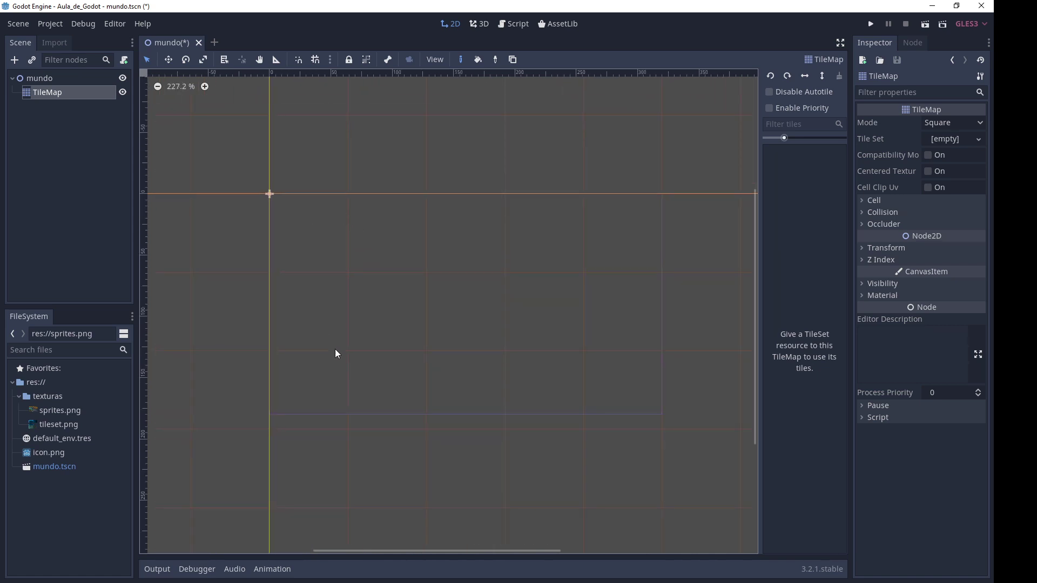
{"action": "scroll", "coordinate": [462, 292], "scroll_direction": "up", "scroll_amount": 1}
{"action": "scroll", "coordinate": [427, 256], "scroll_direction": "up", "scroll_amount": 2}
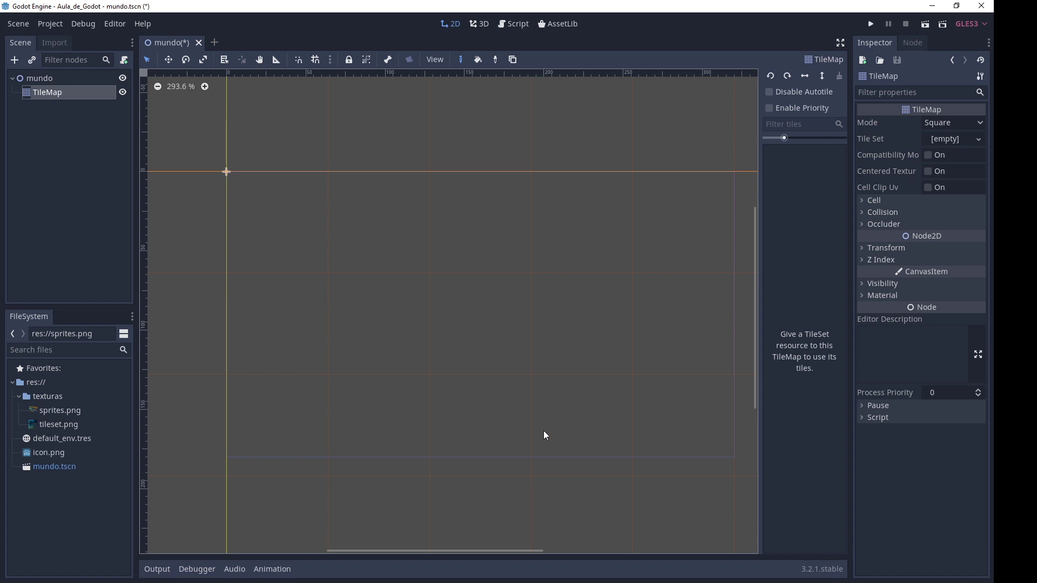
{"action": "scroll", "coordinate": [544, 434], "scroll_direction": "down", "scroll_amount": 3}
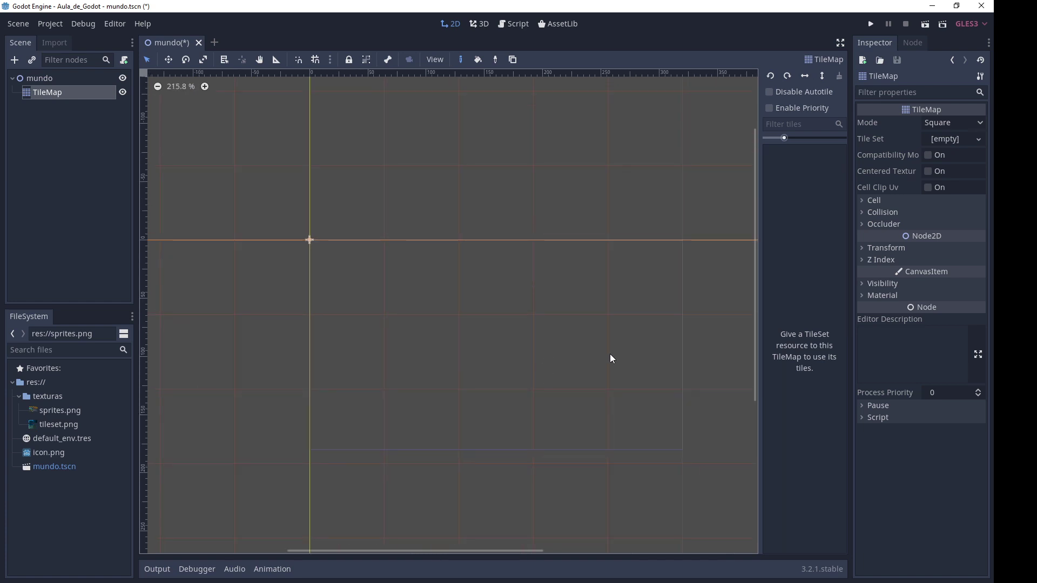
{"action": "middle_click_drag", "start_coordinate": [611, 356], "coordinate": [553, 281]}
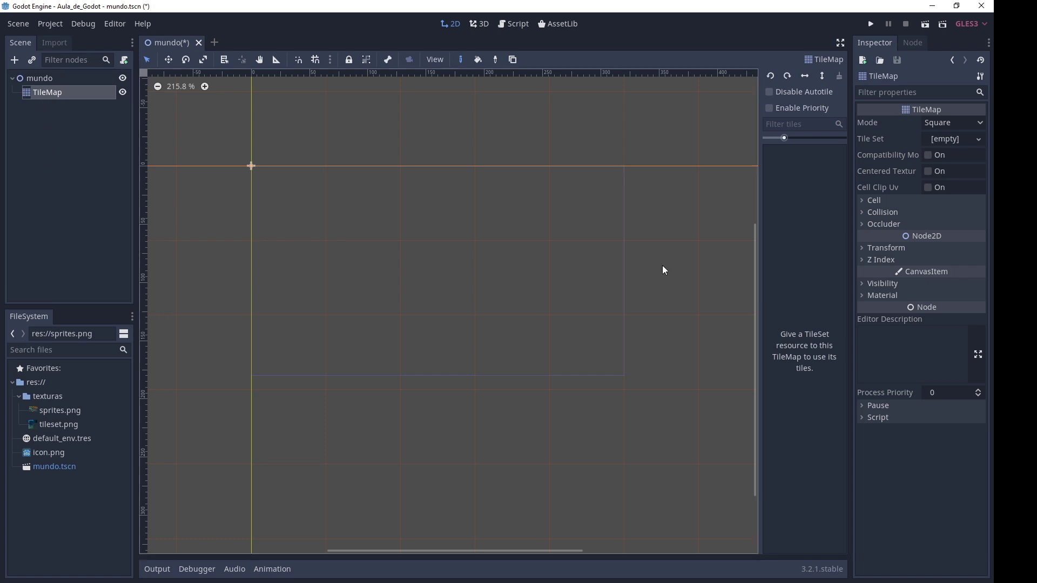
{"action": "left_click", "coordinate": [929, 249]}
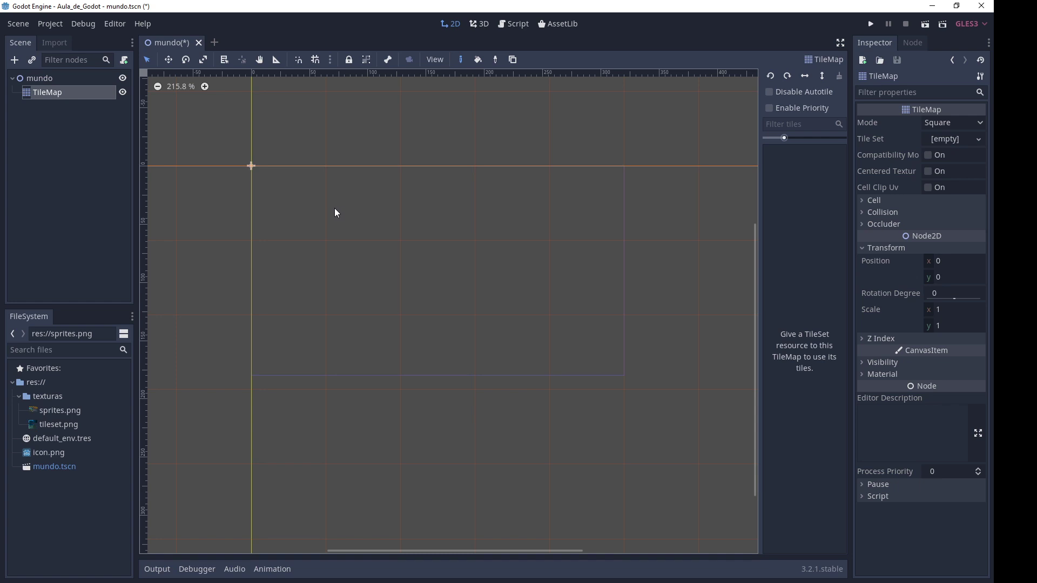
{"action": "left_click_drag", "start_coordinate": [339, 204], "coordinate": [377, 208]}
{"action": "left_click", "coordinate": [60, 93]}
{"action": "left_click", "coordinate": [349, 60]}
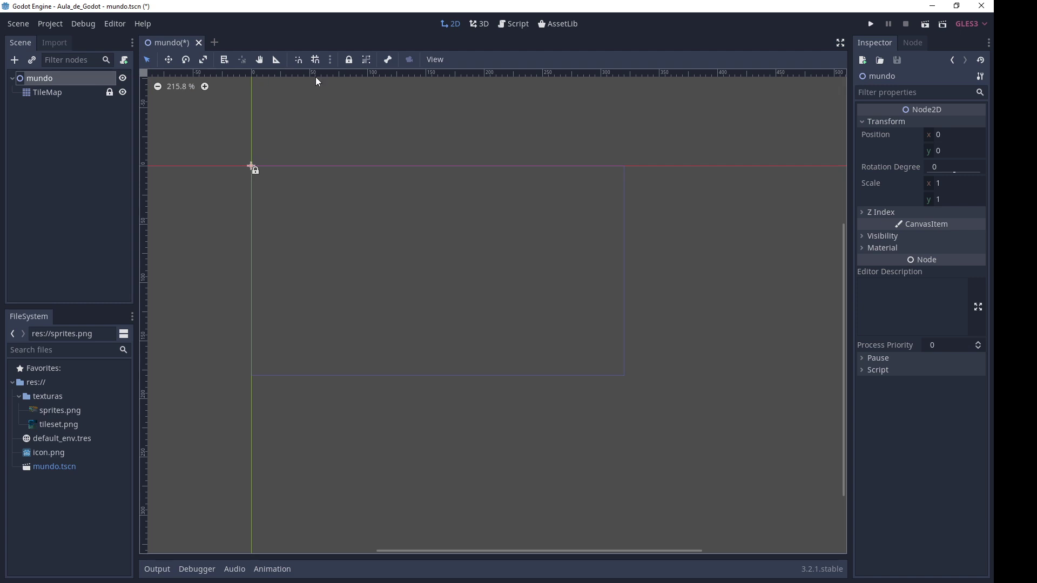
Step: Lock the mundo root node, then show the TileMap's Cell settings at 64 × 64
{"action": "left_click", "coordinate": [349, 59]}
{"action": "left_click", "coordinate": [48, 92]}
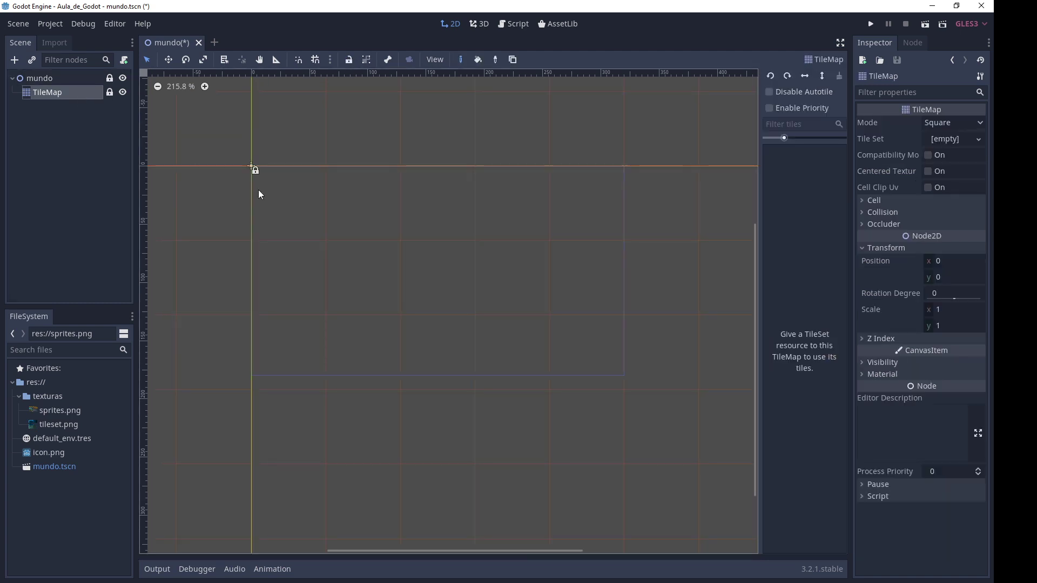
{"action": "left_click_drag", "start_coordinate": [363, 213], "coordinate": [210, 137]}
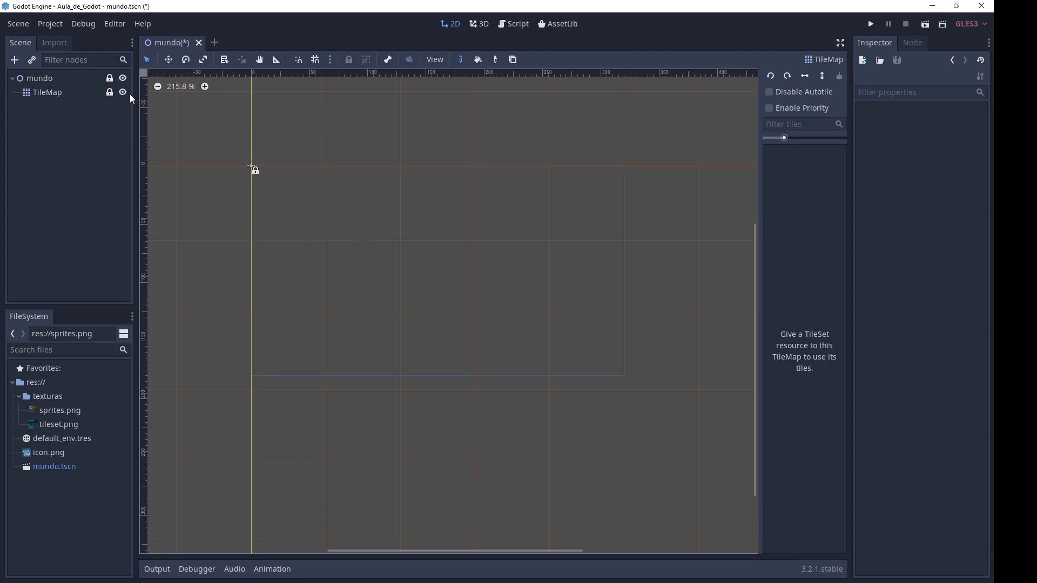
{"action": "left_click", "coordinate": [45, 93]}
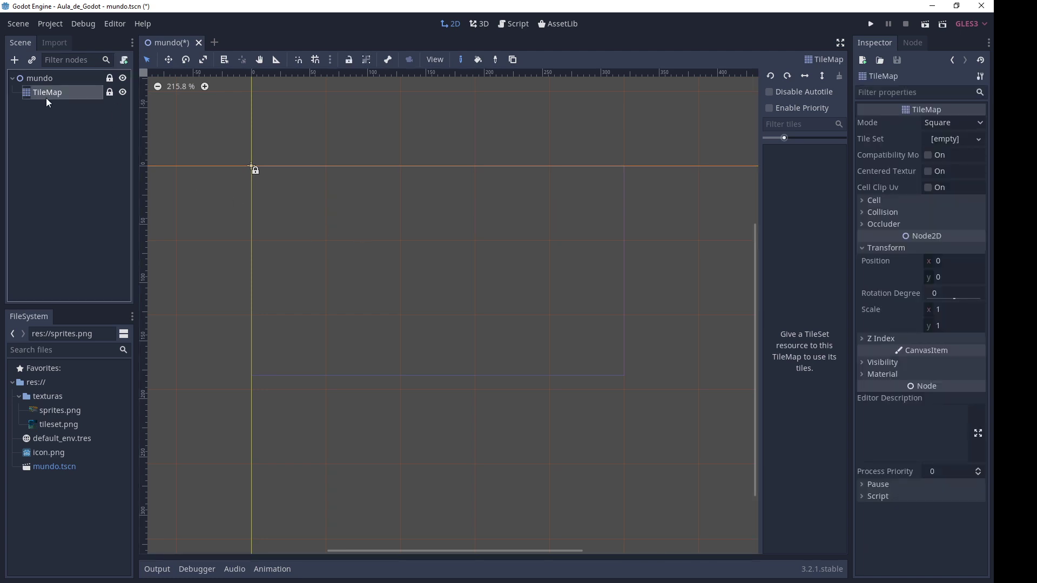
{"action": "left_click", "coordinate": [887, 200]}
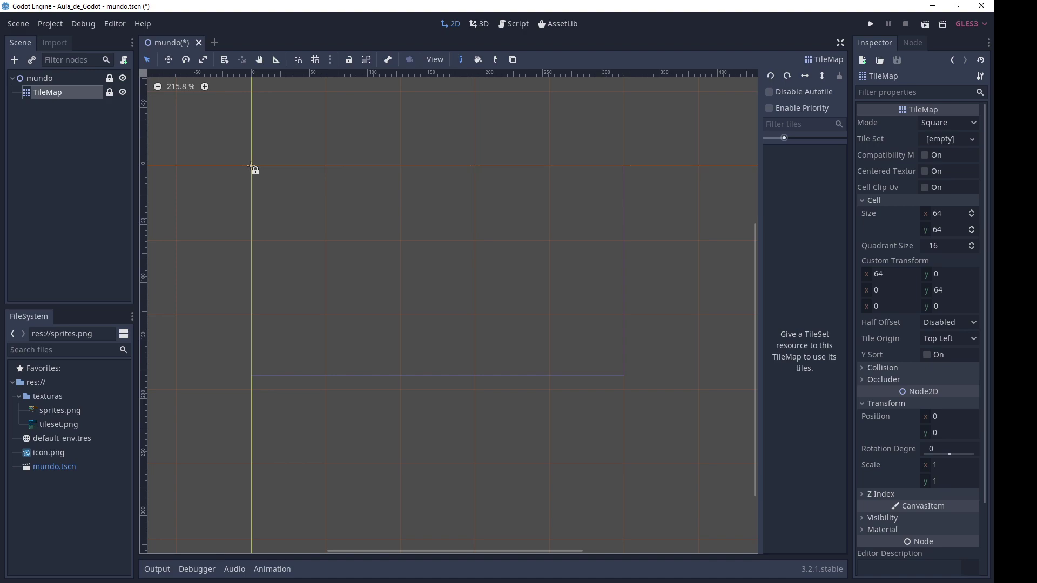
{"action": "key", "text": "alt+Tab"}
{"action": "scroll", "coordinate": [346, 174], "scroll_direction": "up", "scroll_amount": 2}
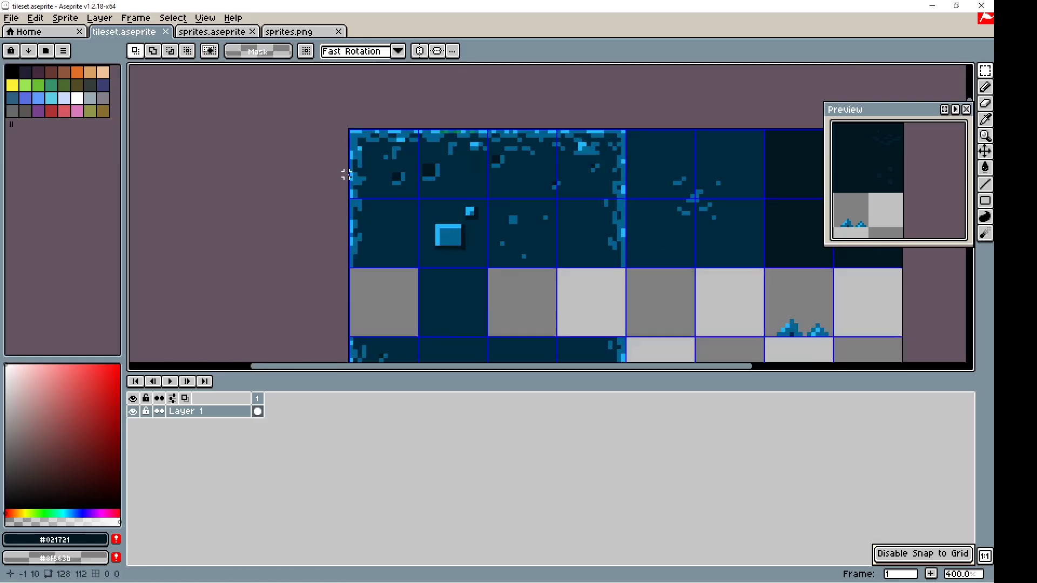
{"action": "scroll", "coordinate": [346, 175], "scroll_direction": "up", "scroll_amount": 3}
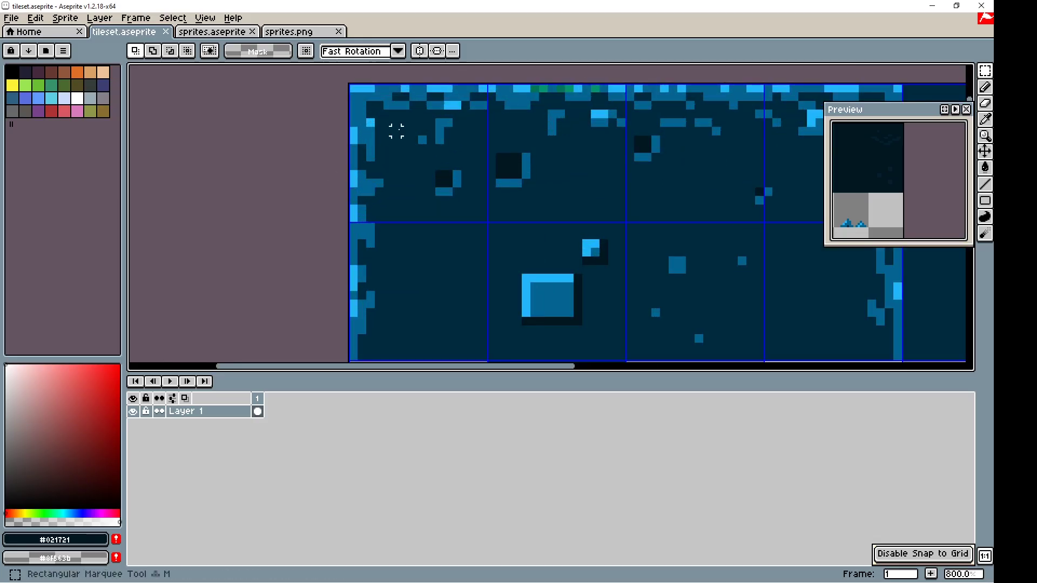
{"action": "mouse_move", "coordinate": [352, 88]}
{"action": "left_mouse_down"}
{"action": "mouse_move", "coordinate": [466, 183]}
{"action": "mouse_move", "coordinate": [484, 212]}
{"action": "left_mouse_up"}
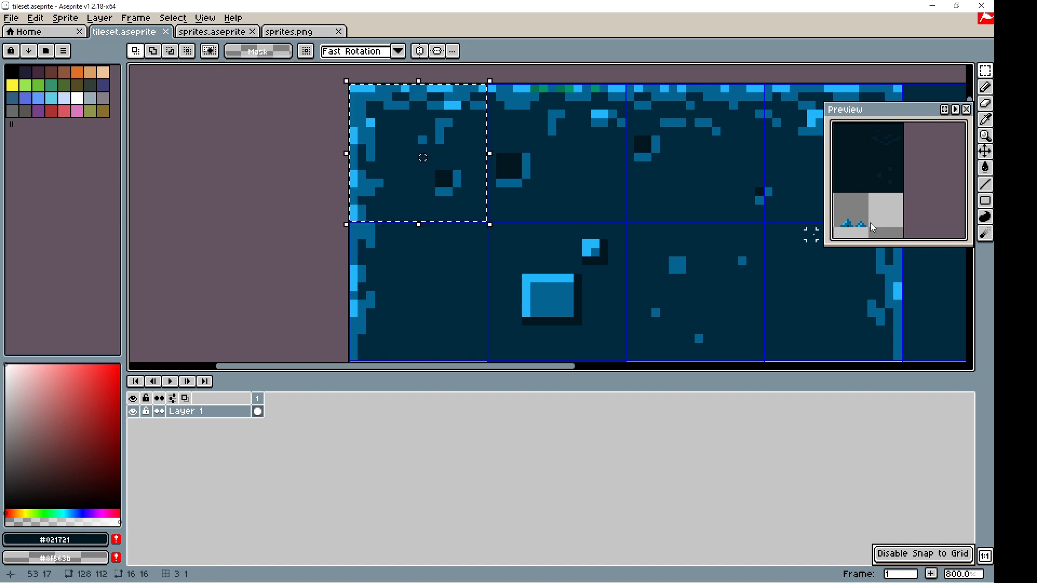
{"action": "key", "text": "alt+Tab"}
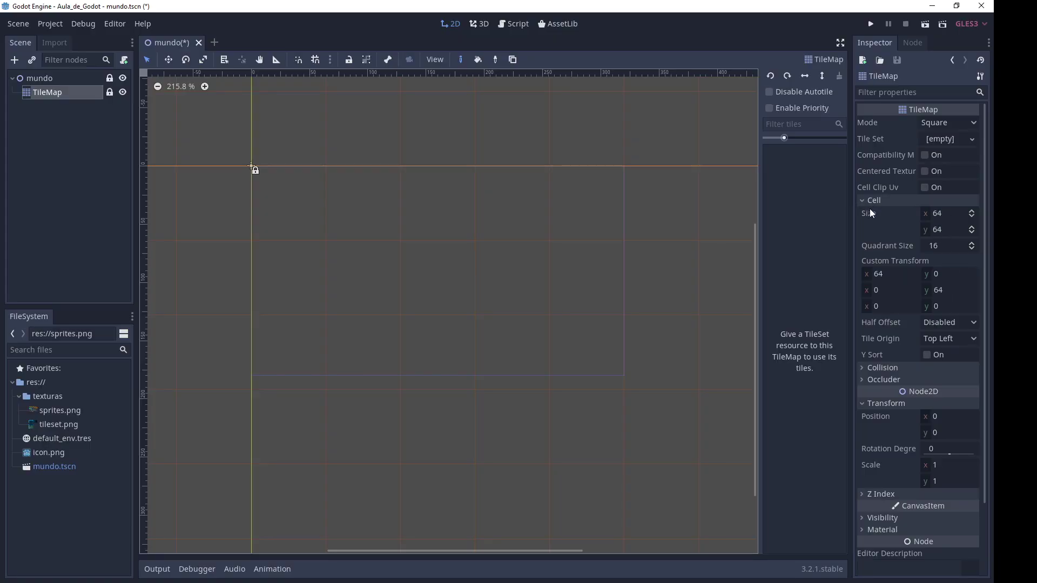
Step: Enter 16 for the TileMap's cell size so it reads 16 × 16
{"action": "left_click", "coordinate": [952, 216]}
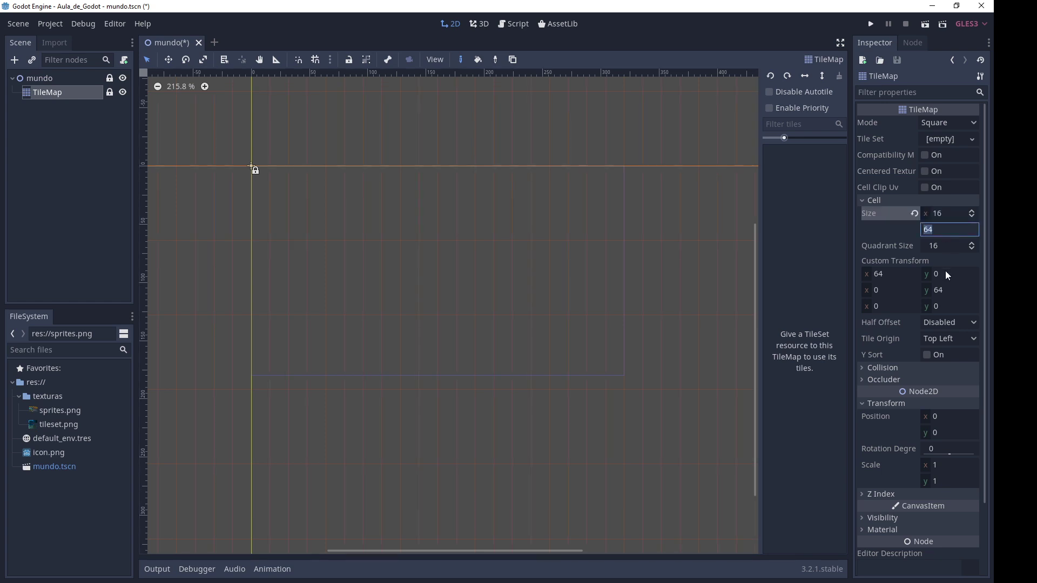
{"action": "type", "text": "16"}
{"action": "key", "text": "Return"}
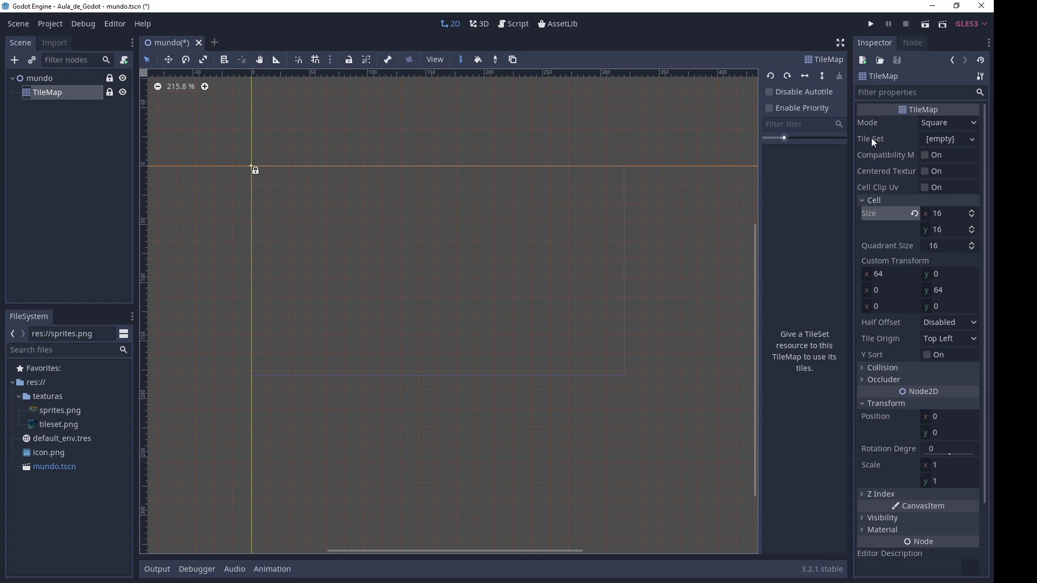
Step: Assign a new empty TileSet to the TileMap and open it for editing
{"action": "left_click", "coordinate": [954, 140]}
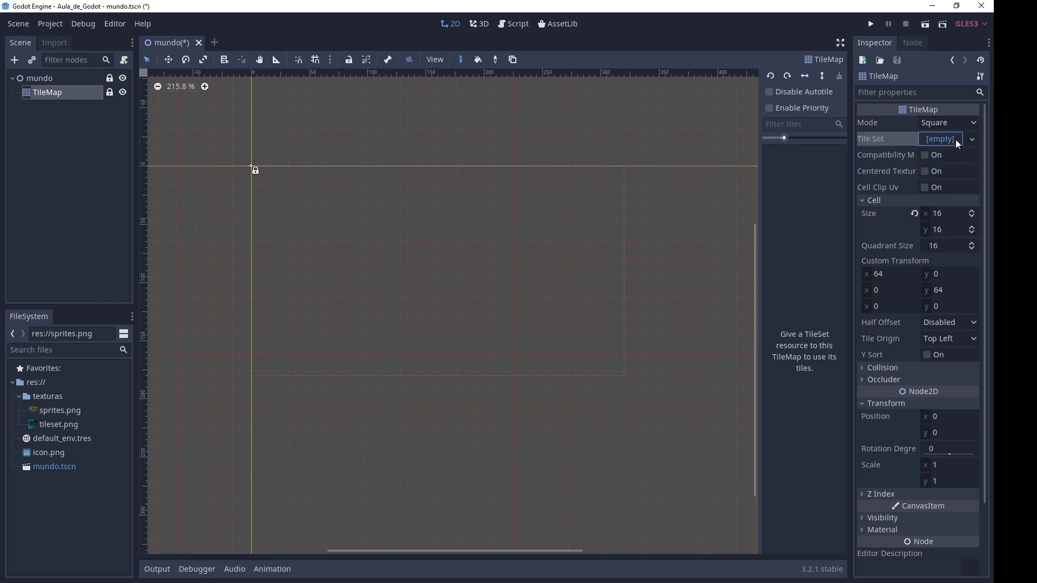
{"action": "left_click", "coordinate": [953, 156]}
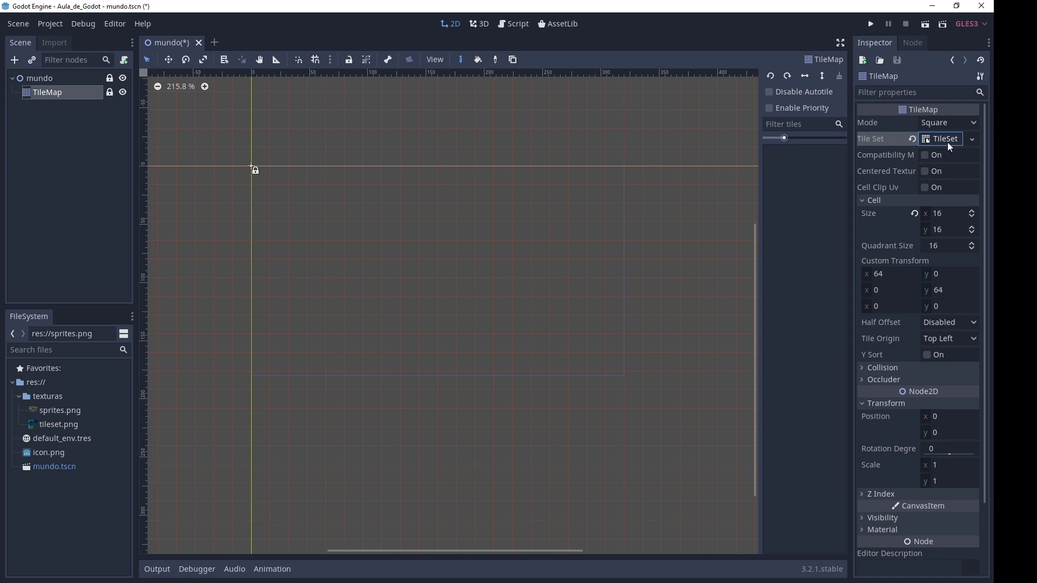
{"action": "left_click", "coordinate": [950, 146]}
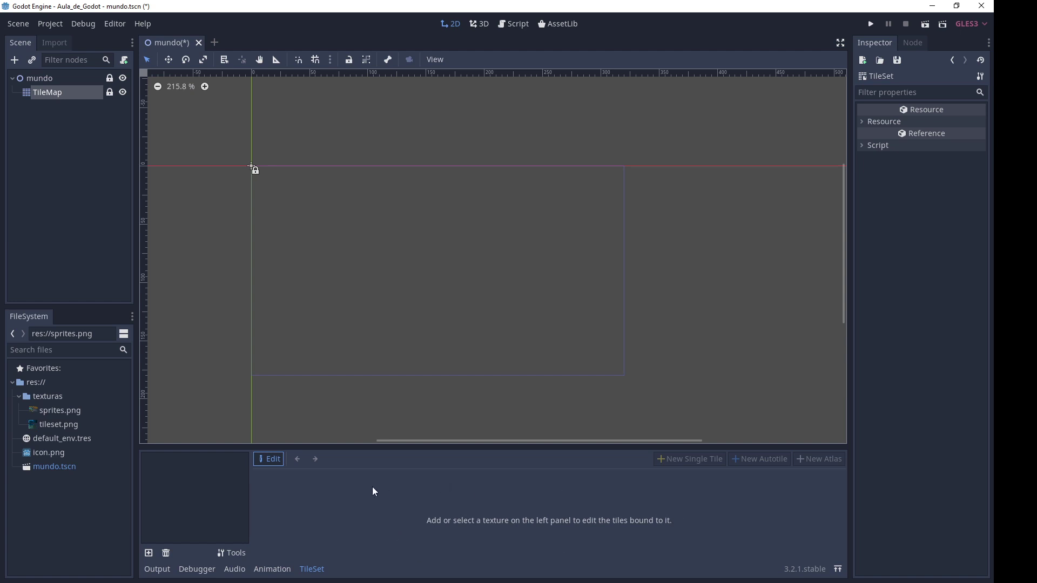
Step: Enlarge the TileSet editor and add texturas/tileset.png as its texture
{"action": "left_click", "coordinate": [836, 568]}
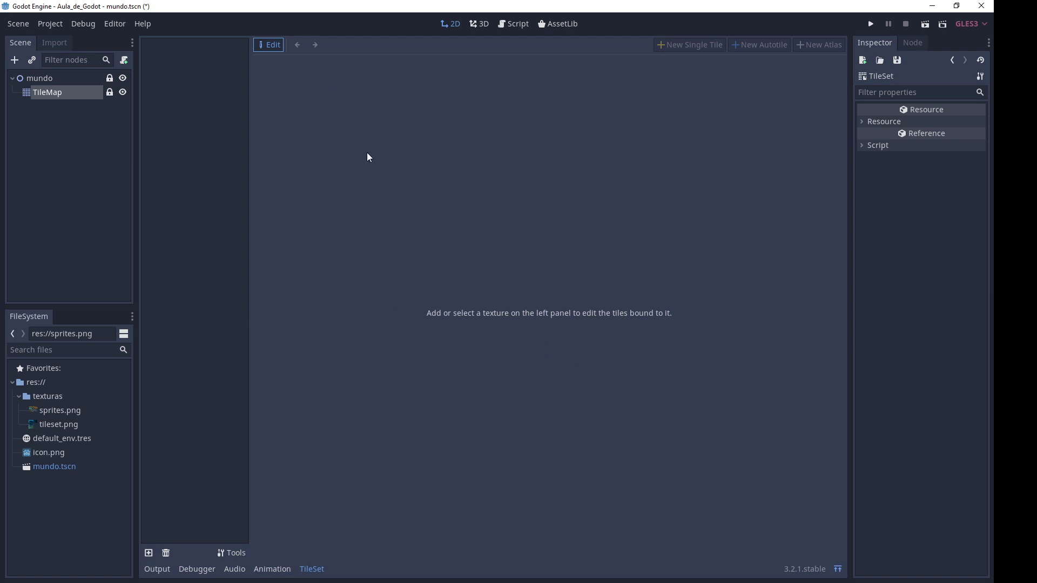
{"action": "left_click", "coordinate": [150, 554]}
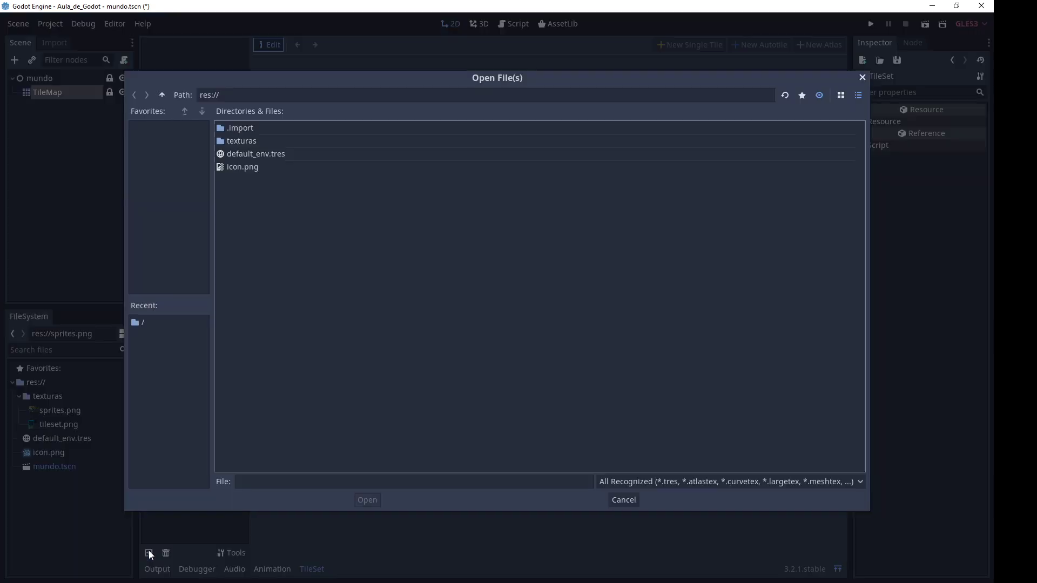
{"action": "left_click", "coordinate": [243, 144]}
{"action": "double_click", "coordinate": [242, 141]}
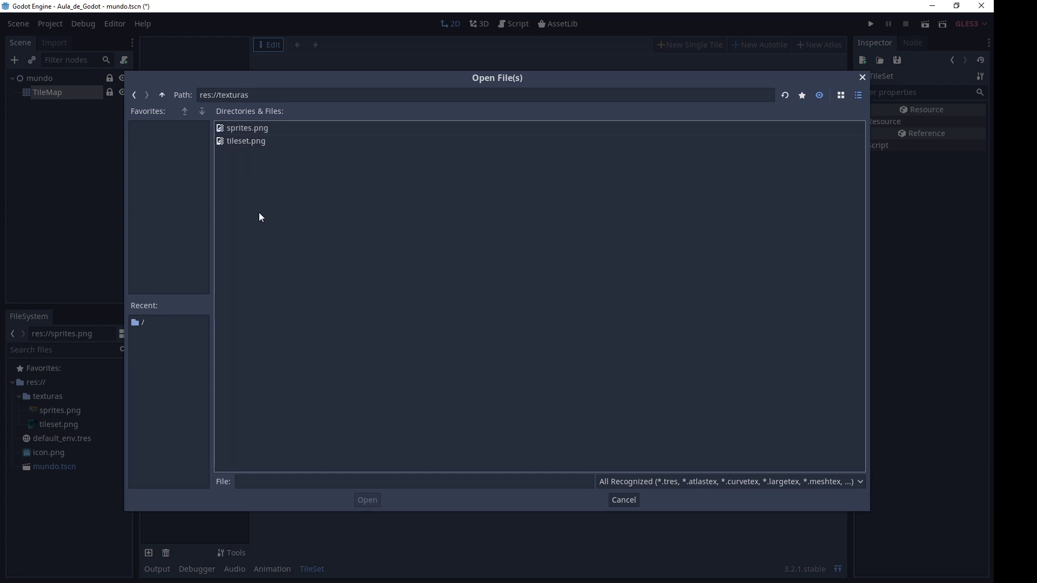
{"action": "left_click", "coordinate": [252, 145]}
{"action": "double_click", "coordinate": [238, 142]}
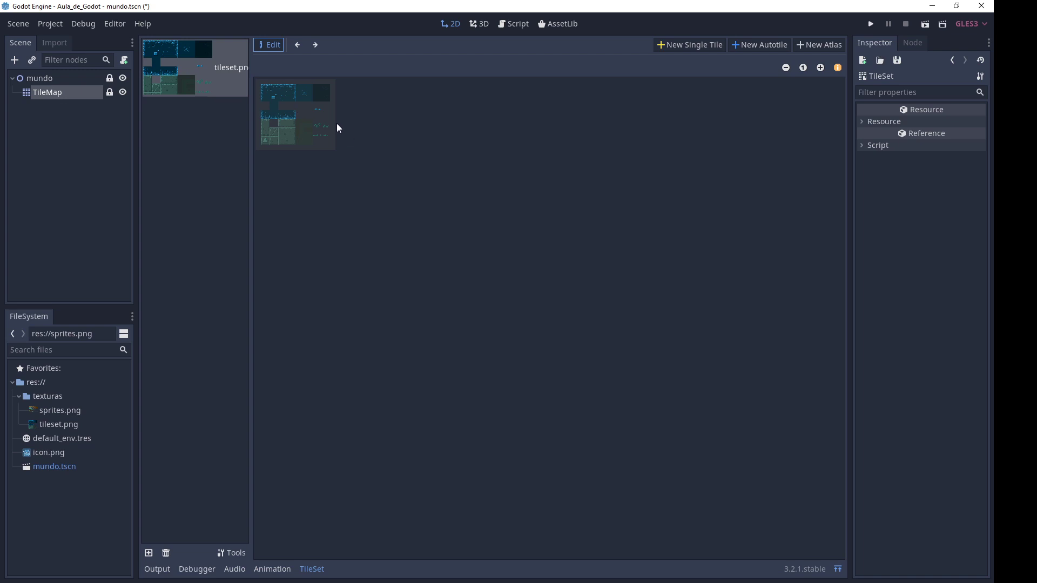
Step: Create a new single tile and draw its region along the top of the blue block
{"action": "scroll", "coordinate": [274, 109], "scroll_direction": "up", "scroll_amount": 5, "text": "ctrl"}
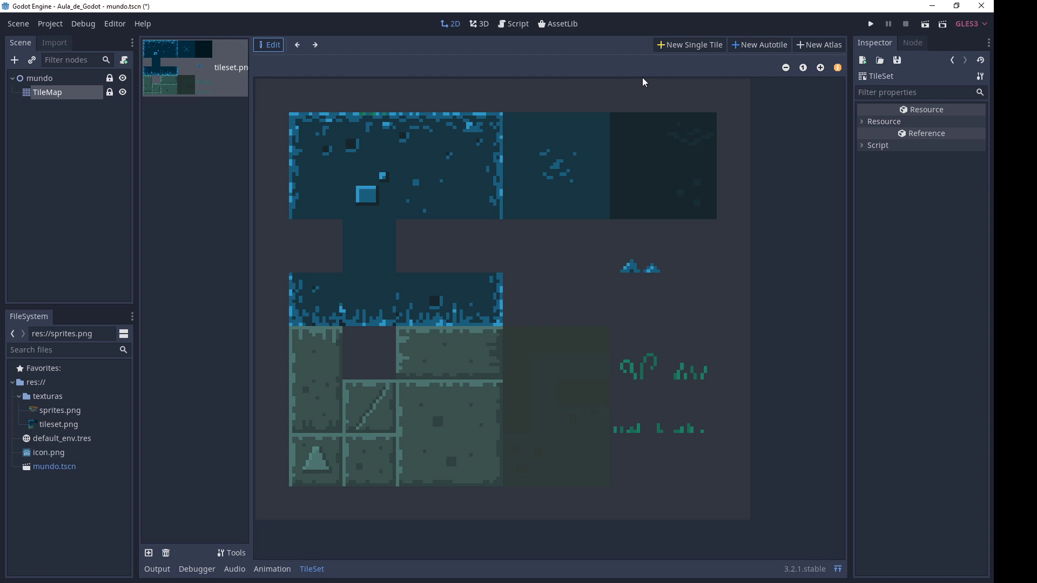
{"action": "left_click", "coordinate": [680, 50]}
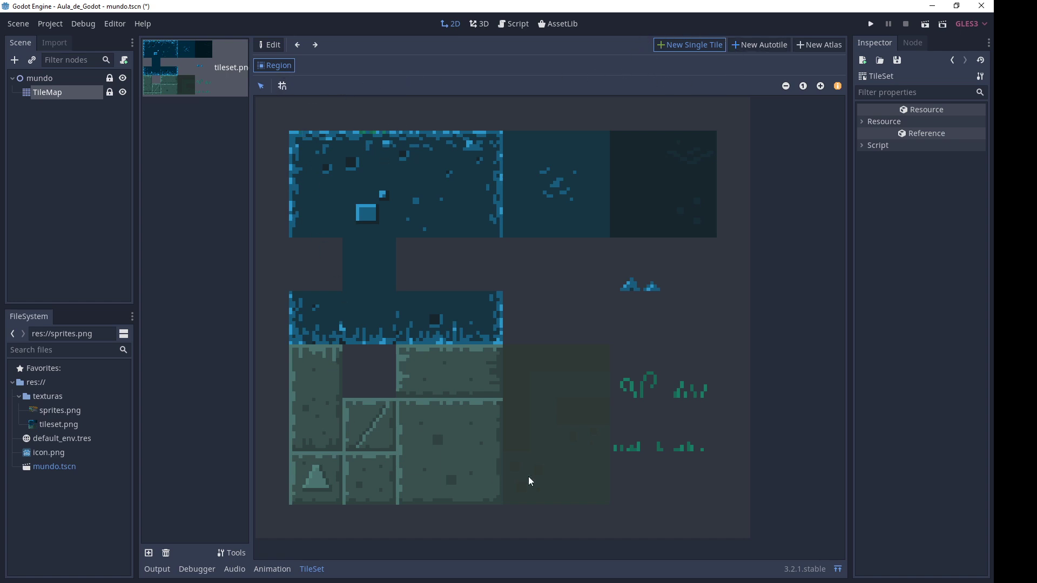
{"action": "mouse_move", "coordinate": [306, 145]}
{"action": "left_mouse_down"}
{"action": "mouse_move", "coordinate": [352, 224]}
{"action": "mouse_move", "coordinate": [363, 201]}
{"action": "left_mouse_up"}
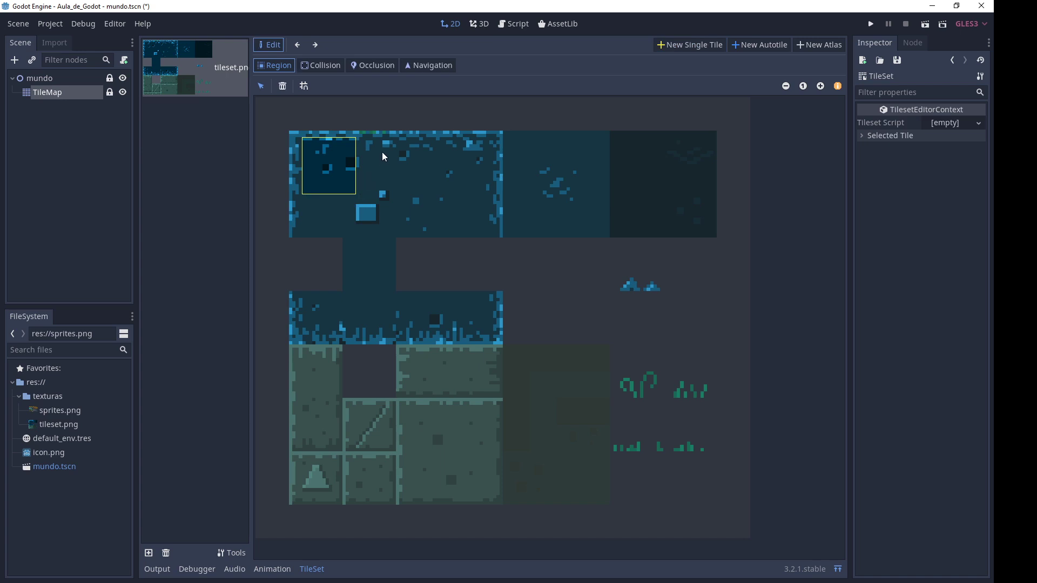
{"action": "left_click_drag", "start_coordinate": [501, 132], "coordinate": [432, 195]}
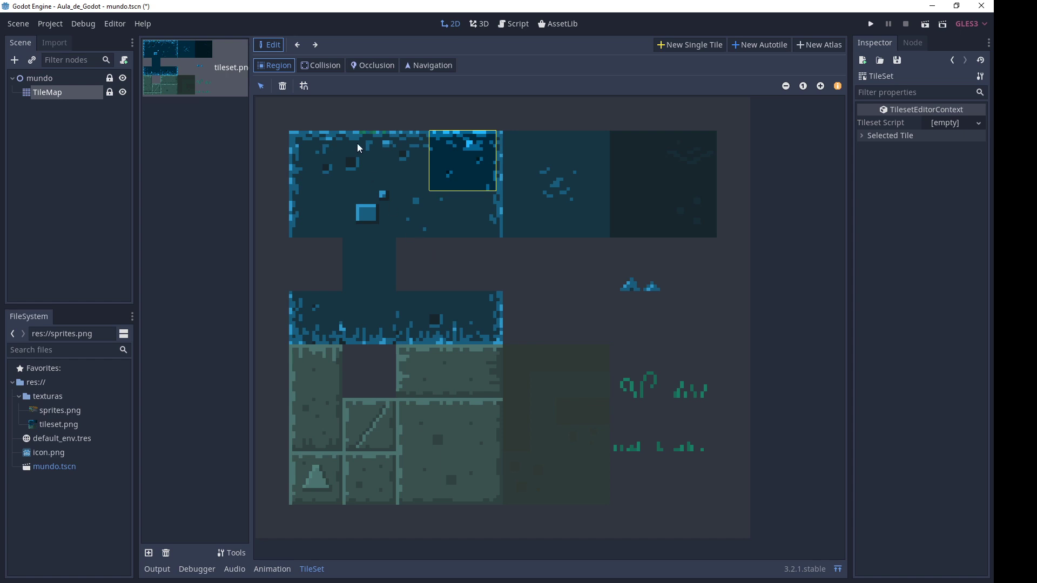
Step: Turn on region snapping with a 16 × 16 pixel grid step
{"action": "left_click", "coordinate": [304, 86]}
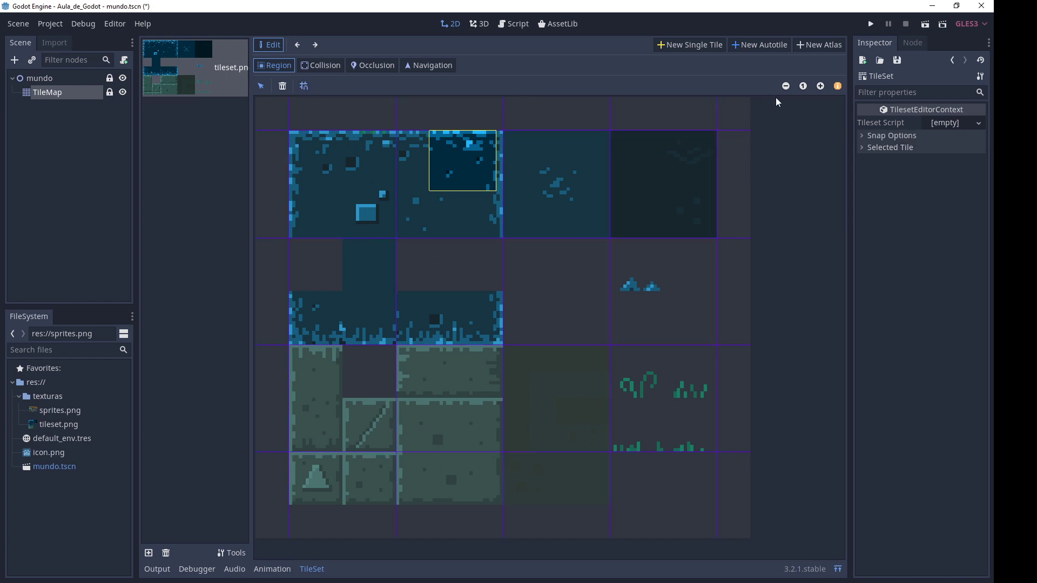
{"action": "left_click", "coordinate": [892, 137]}
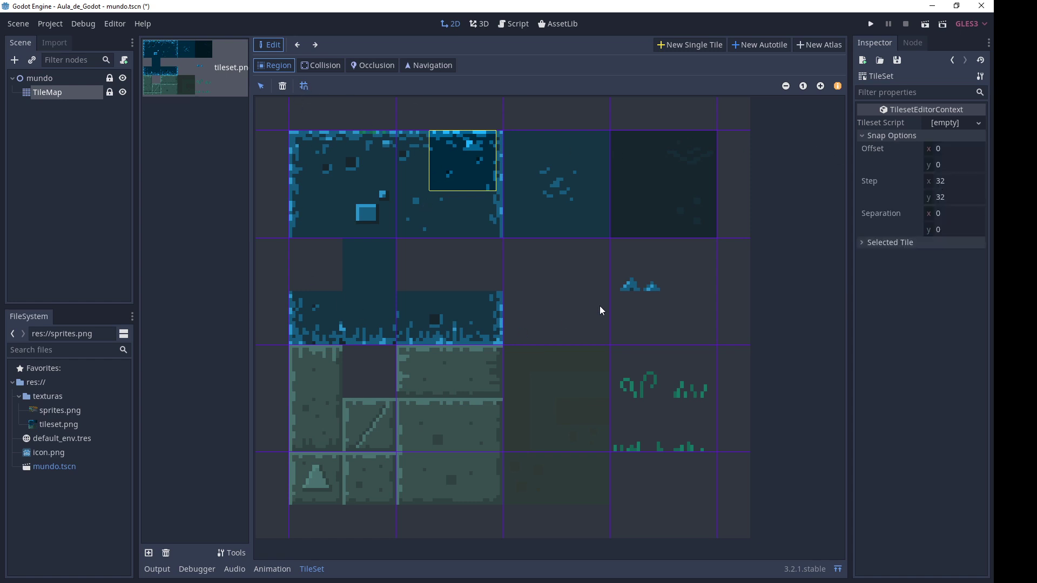
{"action": "left_click", "coordinate": [950, 181]}
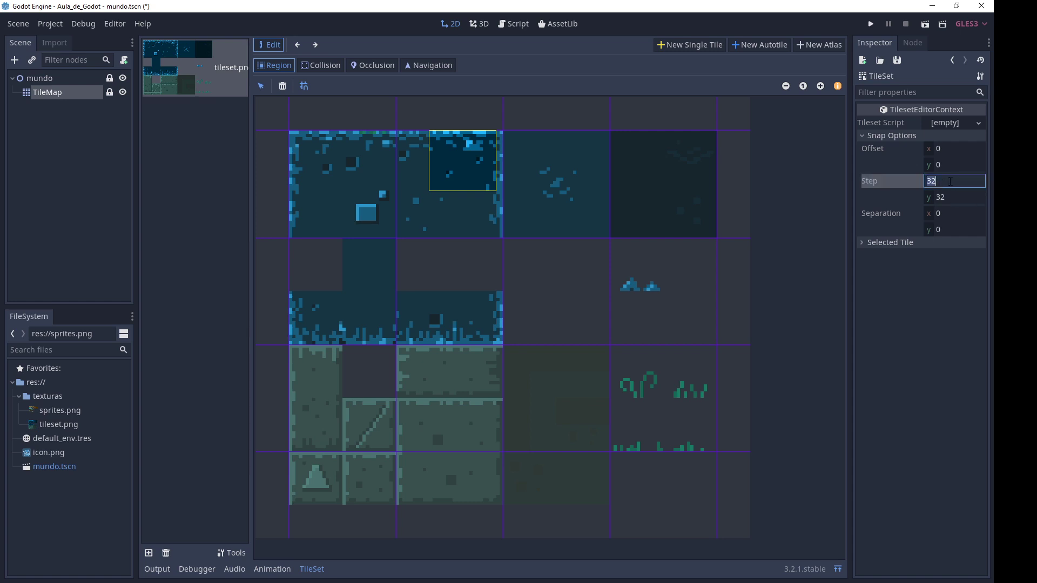
{"action": "type", "text": "16"}
{"action": "left_click", "coordinate": [945, 196]}
{"action": "type", "text": "16"}
{"action": "key", "text": "Return"}
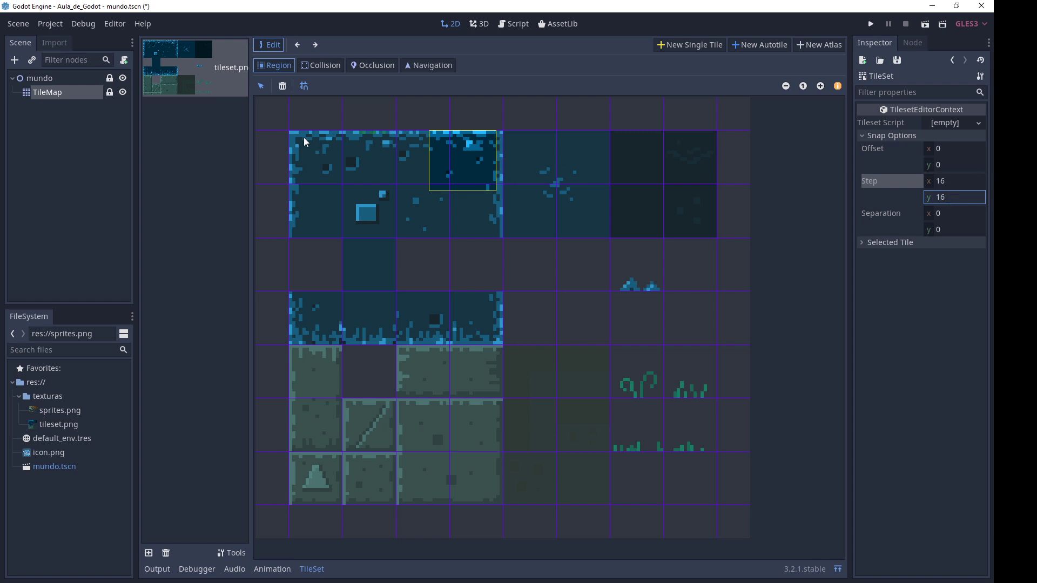
Step: Make the top-left blue cell the single tile's region and return to the TileMap
{"action": "left_click", "coordinate": [327, 158]}
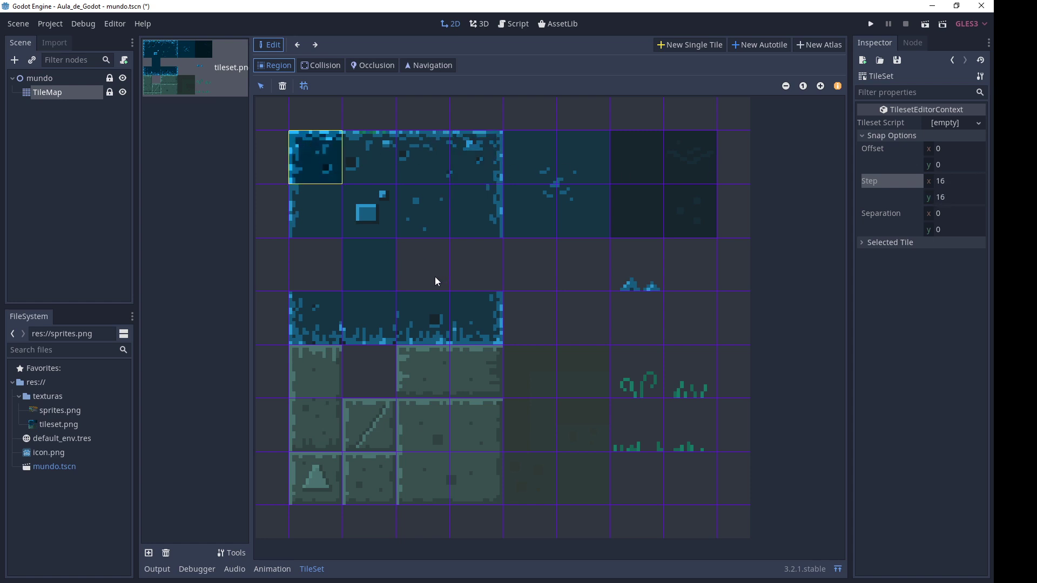
{"action": "left_click", "coordinate": [889, 244]}
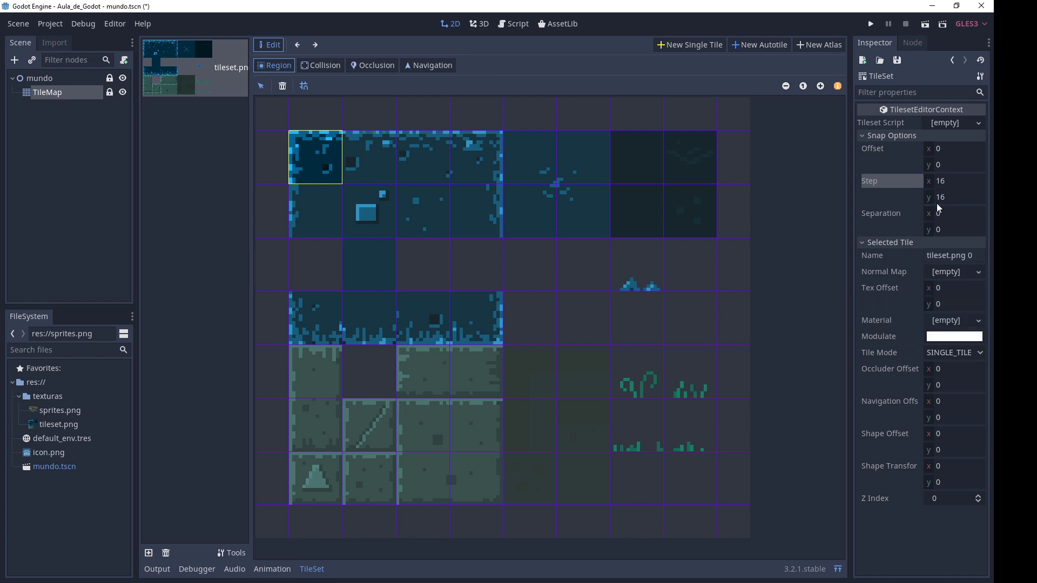
{"action": "left_click", "coordinate": [952, 60]}
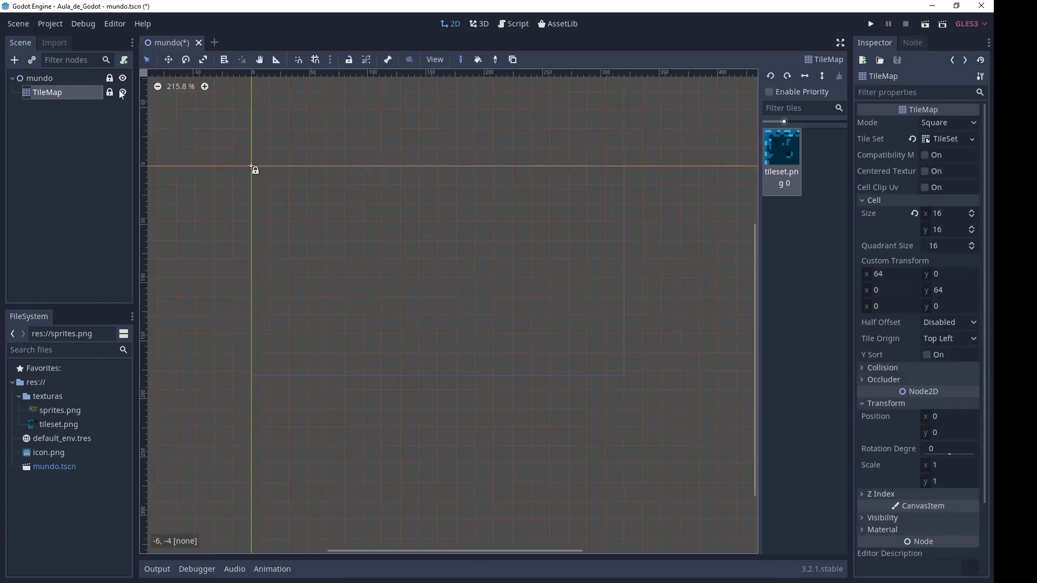
Step: Reselect the TileMap and reopen its TileSet in the TileSet editor
{"action": "left_click", "coordinate": [58, 77]}
{"action": "left_click", "coordinate": [54, 94]}
{"action": "left_click", "coordinate": [973, 140]}
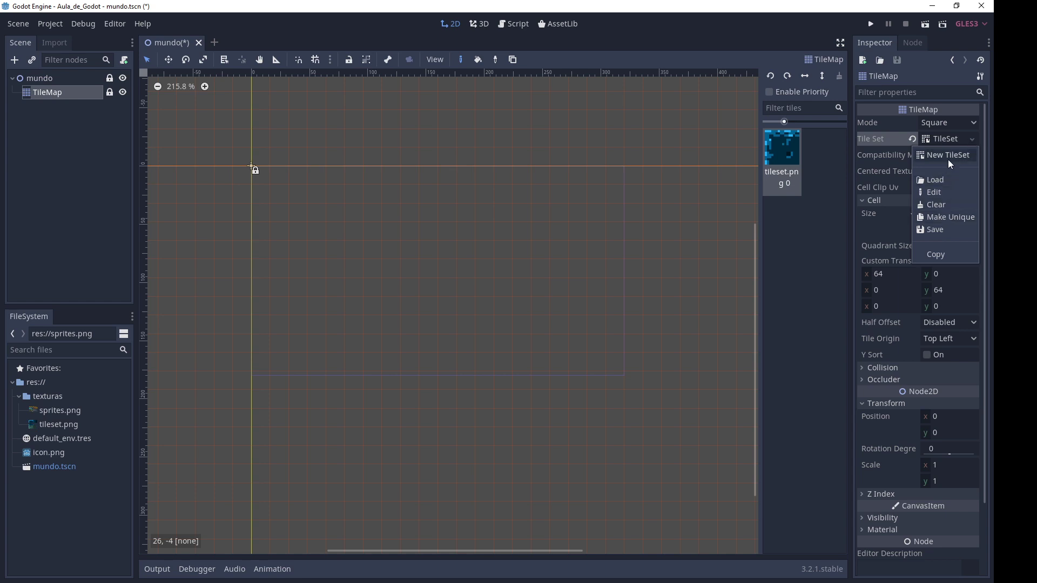
{"action": "left_click", "coordinate": [949, 161]}
{"action": "left_click", "coordinate": [945, 139]}
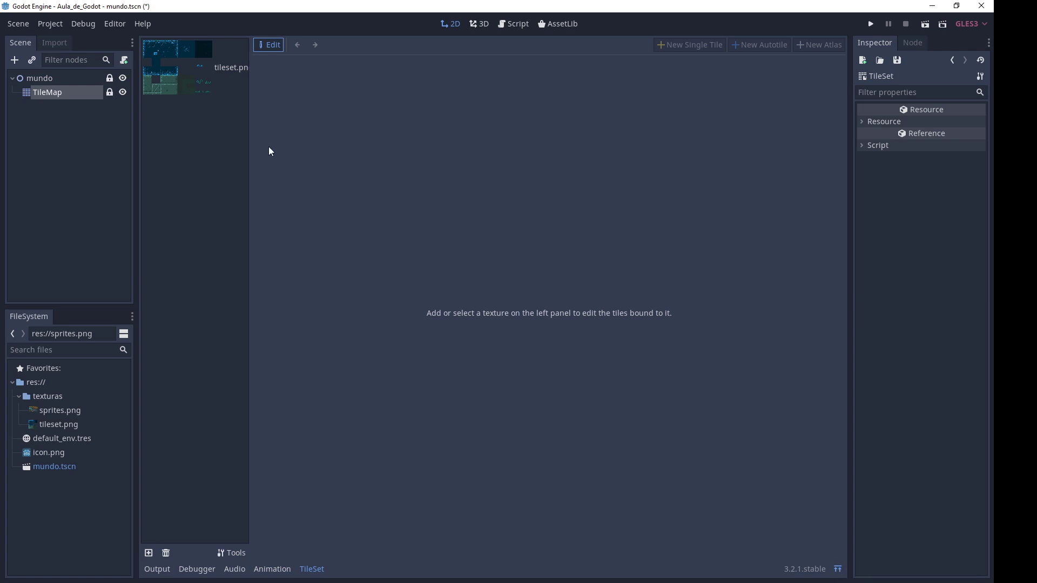
Step: Select tileset.png, open its top-left tile, and shrink the bottom panel back down
{"action": "left_click", "coordinate": [172, 79]}
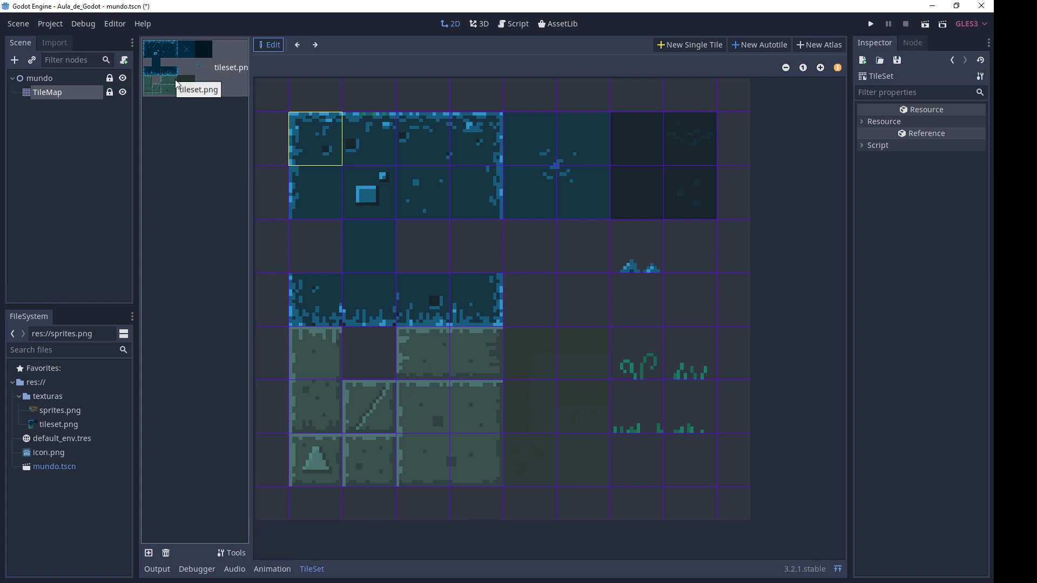
{"action": "left_click", "coordinate": [305, 141]}
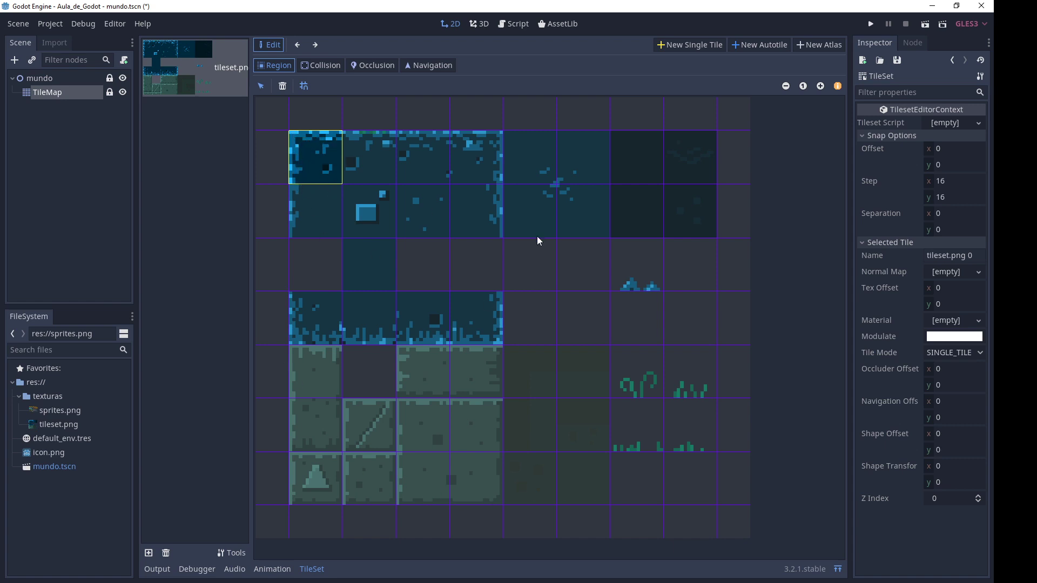
{"action": "left_click", "coordinate": [838, 570]}
Step: Select the TileMap, widen the tile palette, and paint a blue tileset.png block with a short diagonal trail
{"action": "left_click", "coordinate": [67, 79]}
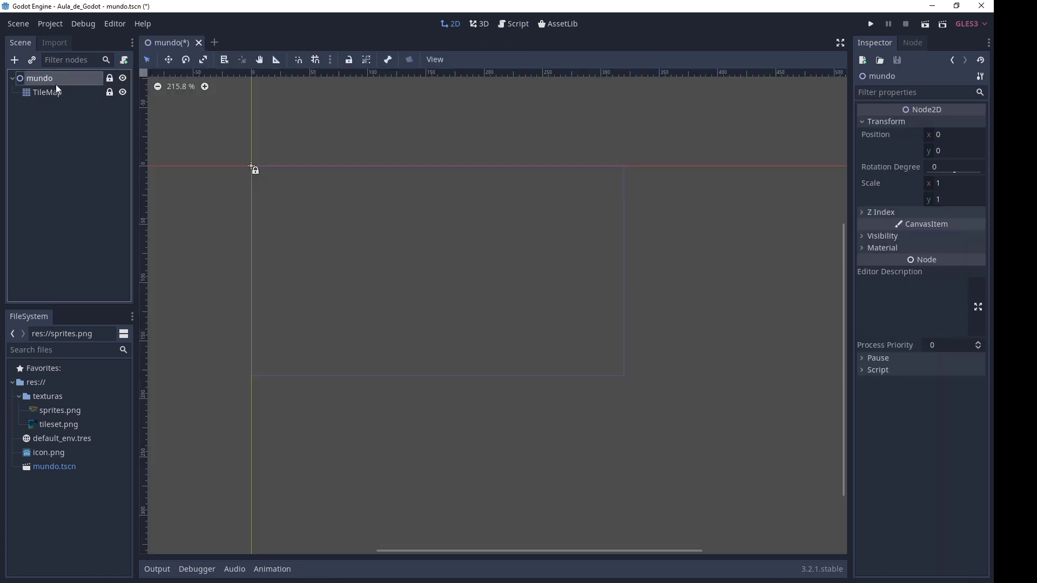
{"action": "left_click", "coordinate": [57, 95]}
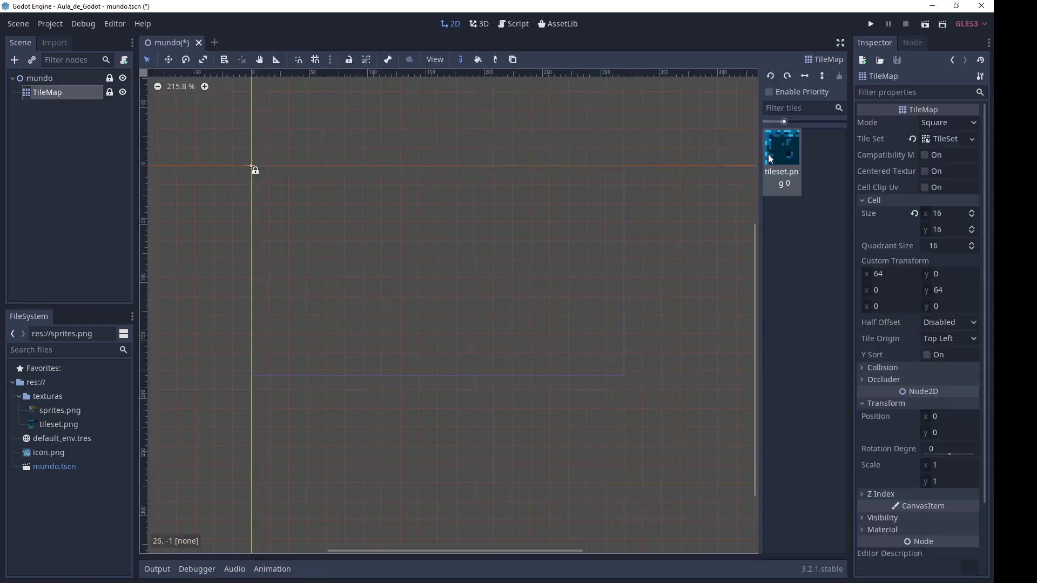
{"action": "left_click_drag", "start_coordinate": [760, 164], "coordinate": [662, 165]}
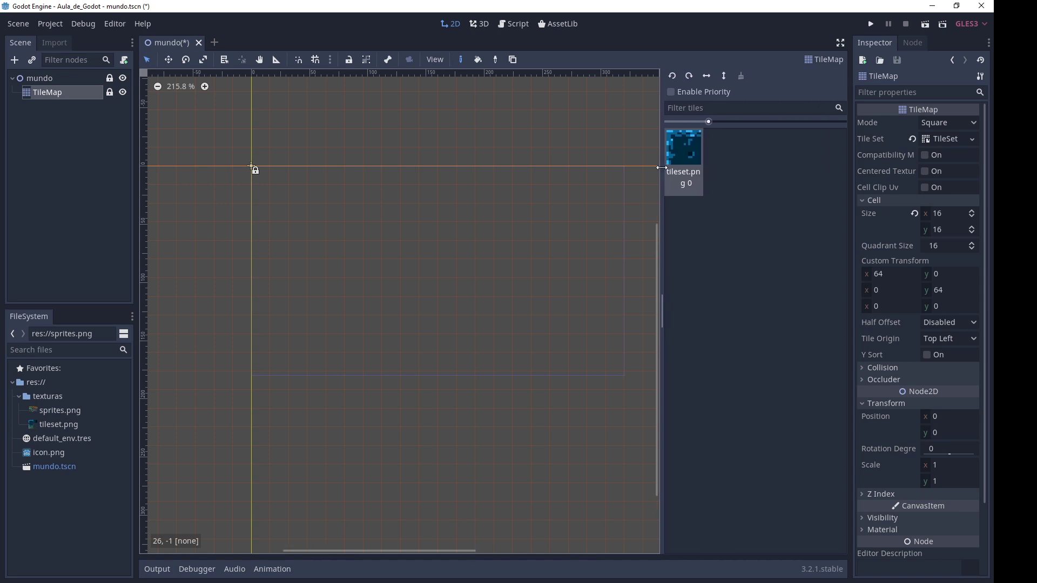
{"action": "mouse_move", "coordinate": [335, 232]}
{"action": "left_mouse_down"}
{"action": "mouse_move", "coordinate": [413, 336]}
{"action": "mouse_move", "coordinate": [377, 355]}
{"action": "left_mouse_up"}
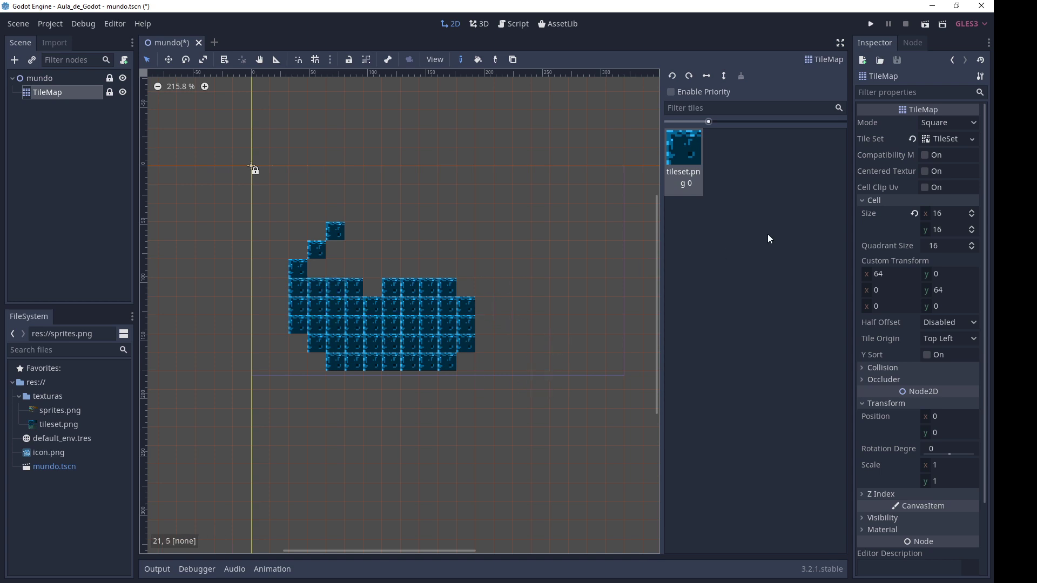
Step: Open tileset.png in the TileSet editor and define the first top-row blue tiles as single tiles
{"action": "left_click", "coordinate": [943, 140]}
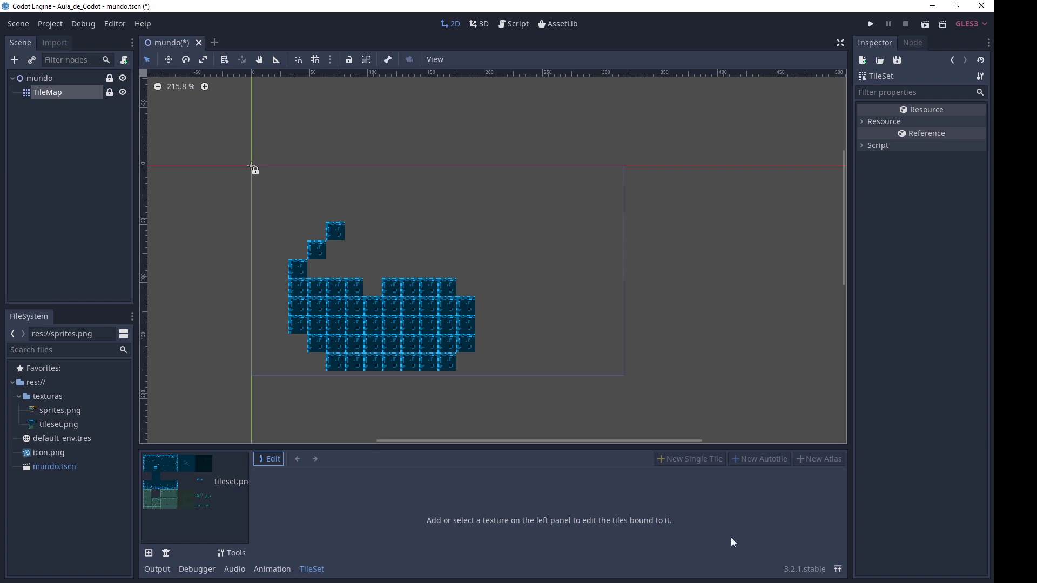
{"action": "left_click", "coordinate": [840, 573]}
{"action": "left_click", "coordinate": [182, 67]}
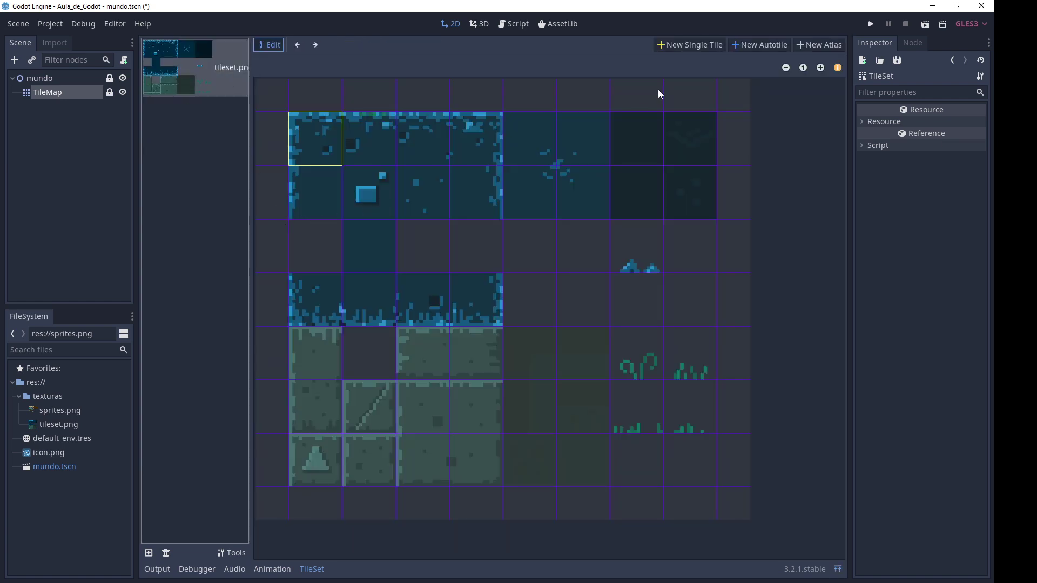
{"action": "left_click", "coordinate": [689, 46]}
{"action": "left_click_drag", "start_coordinate": [366, 136], "coordinate": [390, 168]}
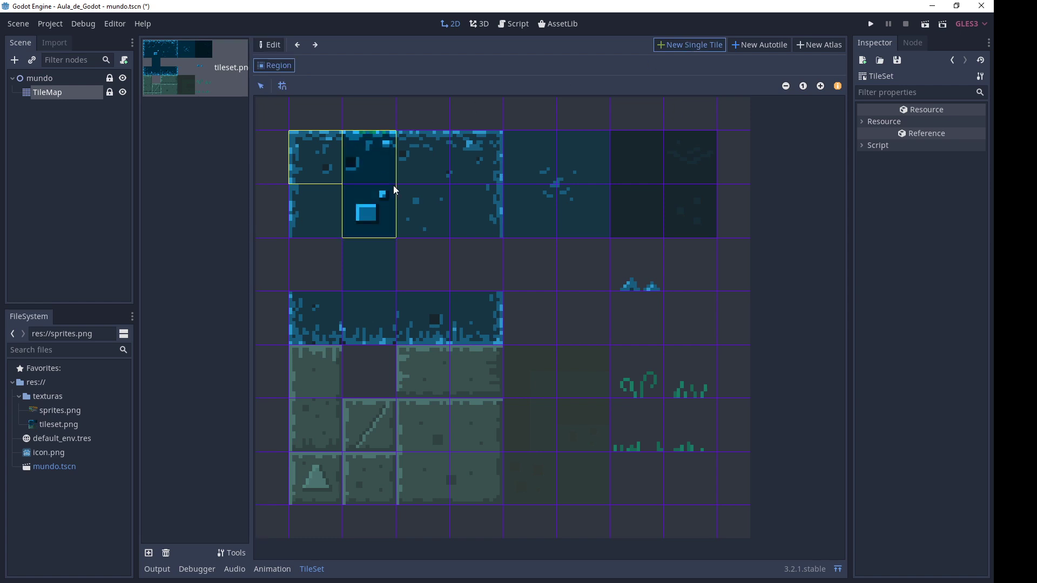
{"action": "left_click", "coordinate": [666, 47]}
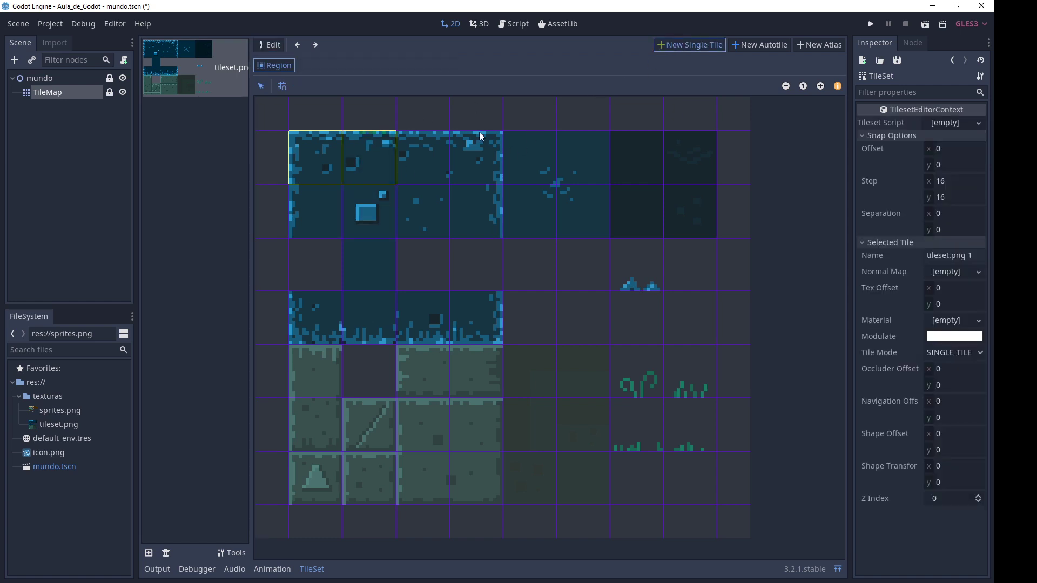
{"action": "left_click", "coordinate": [430, 161]}
{"action": "left_click", "coordinate": [670, 46]}
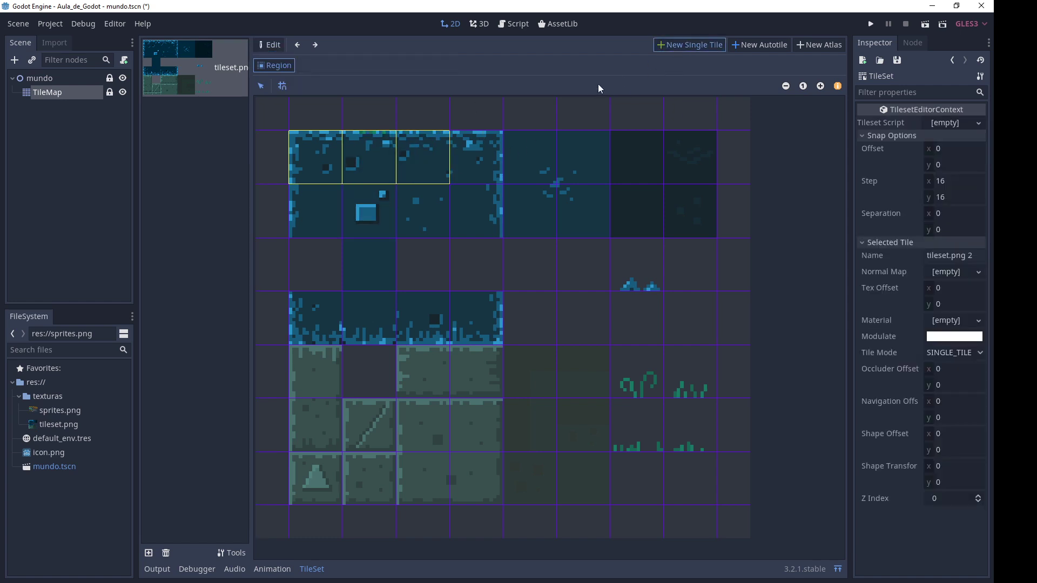
{"action": "left_click", "coordinate": [468, 145]}
{"action": "left_click", "coordinate": [675, 44]}
{"action": "left_click", "coordinate": [470, 201]}
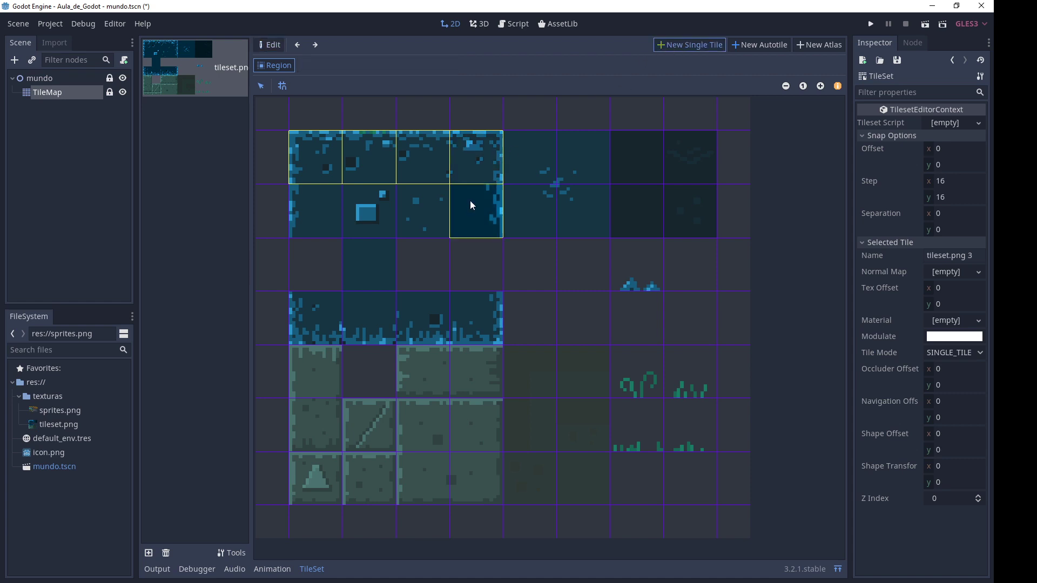
Step: Define the first three tiles of the second row as single tiles
{"action": "left_click", "coordinate": [679, 46]}
{"action": "left_click", "coordinate": [436, 214]}
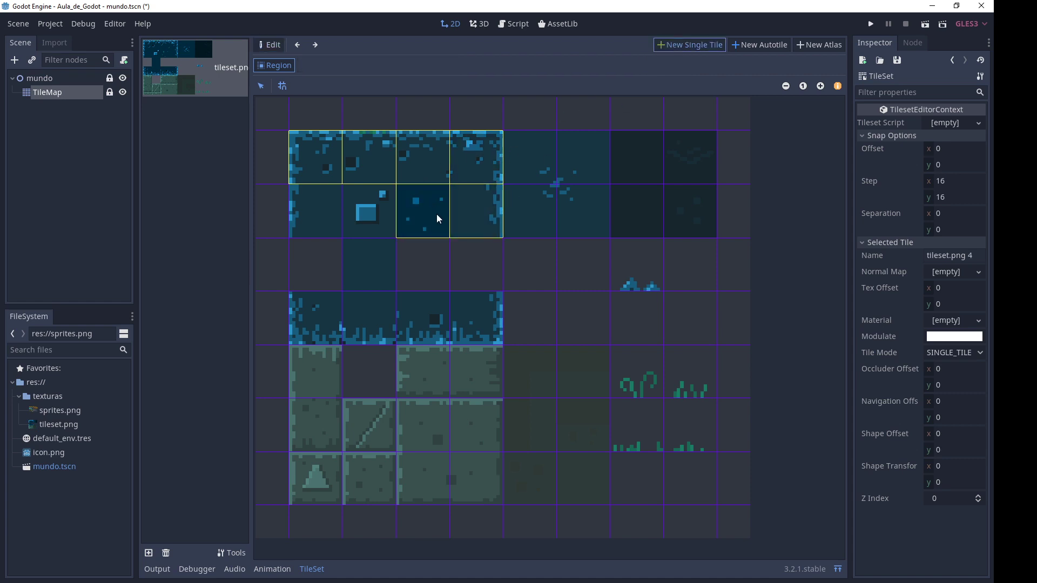
{"action": "left_click", "coordinate": [665, 46]}
{"action": "left_click", "coordinate": [359, 203]}
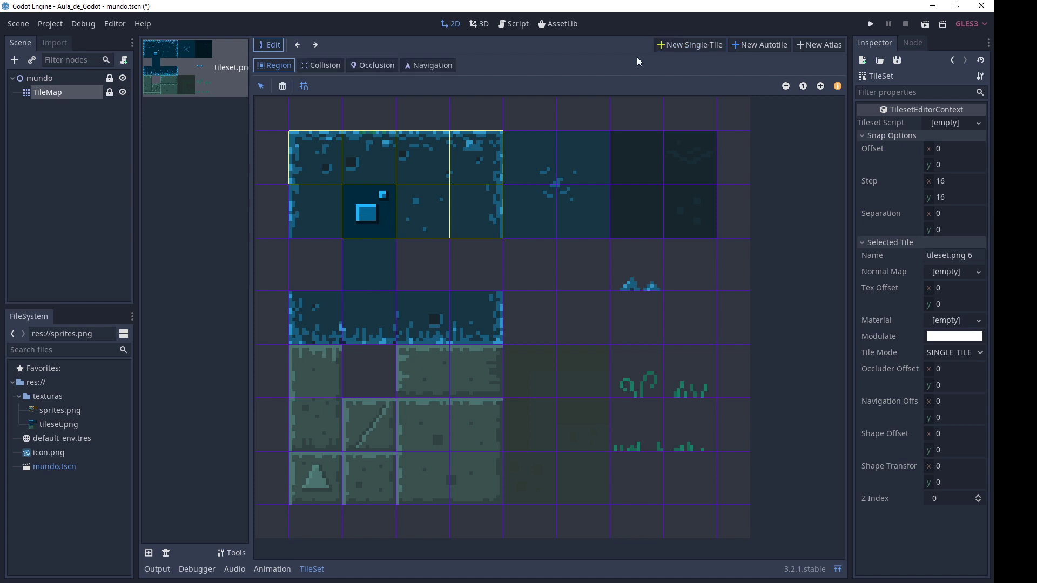
{"action": "left_click", "coordinate": [667, 45]}
{"action": "left_click", "coordinate": [310, 199]}
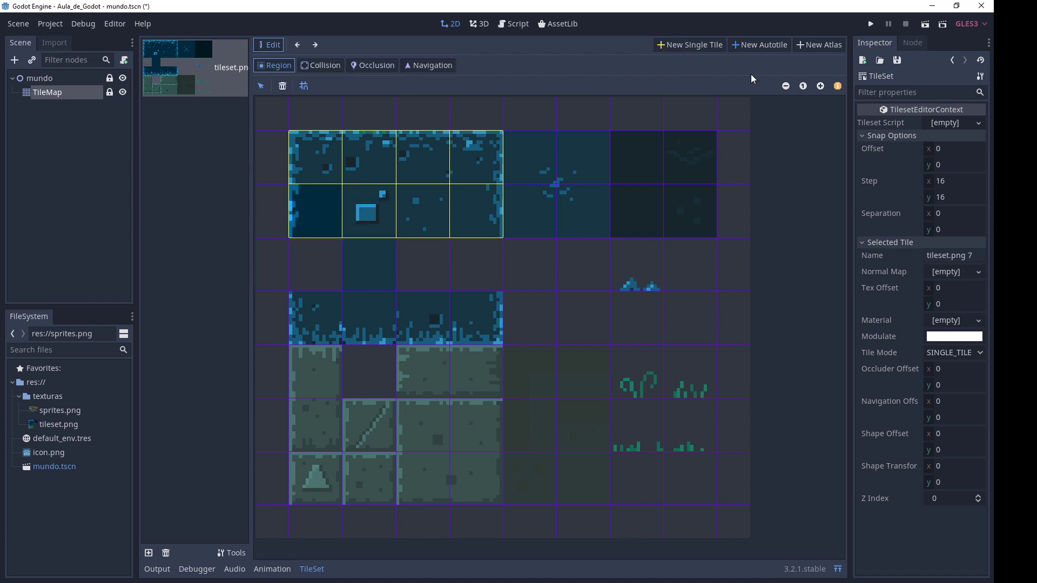
{"action": "left_click", "coordinate": [702, 45]}
Step: Define the blue tiles in the third and fourth rows as single tiles
{"action": "left_click", "coordinate": [373, 276]}
{"action": "left_click", "coordinate": [686, 45]}
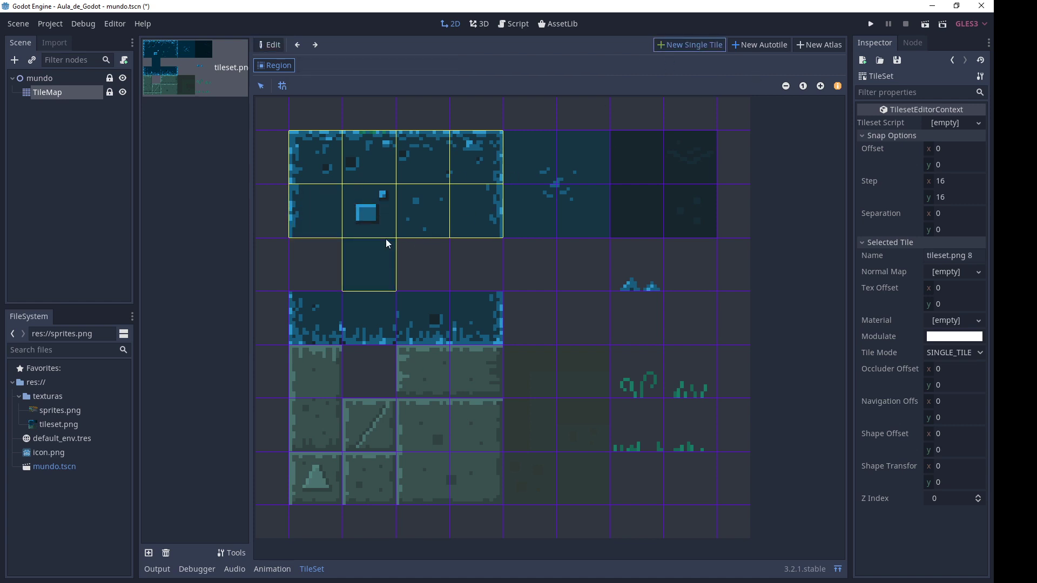
{"action": "left_click", "coordinate": [302, 305]}
{"action": "left_click", "coordinate": [681, 45]}
{"action": "left_click", "coordinate": [361, 306]}
{"action": "left_click", "coordinate": [714, 45]}
{"action": "left_click", "coordinate": [431, 322]}
{"action": "left_click", "coordinate": [686, 45]}
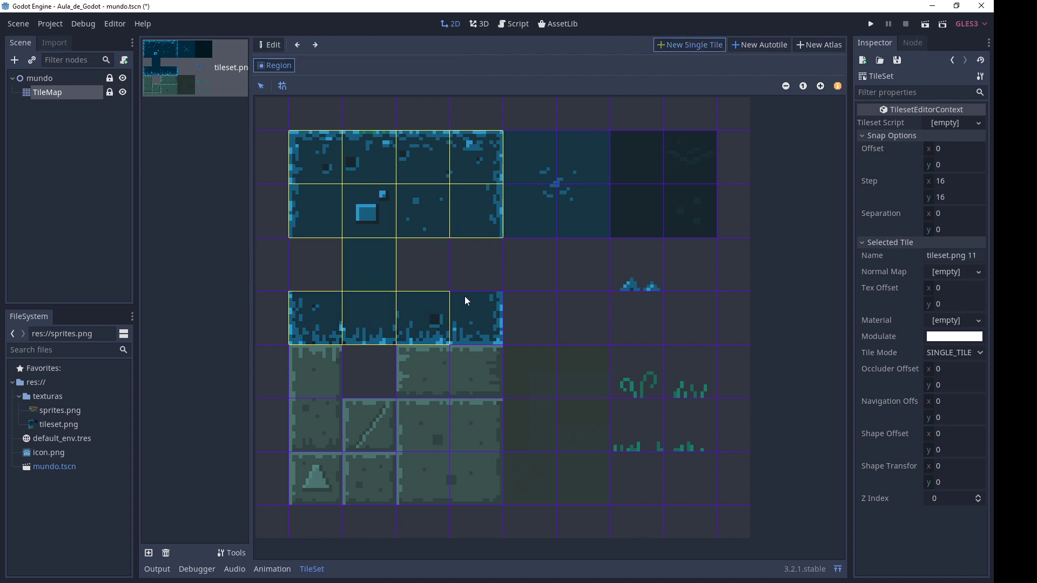
Step: Define the remaining top-row and second-row tiles, resize tile 15 to one cell, and return to the TileMap
{"action": "left_click", "coordinate": [464, 296]}
{"action": "left_click", "coordinate": [694, 43]}
{"action": "left_click", "coordinate": [540, 157]}
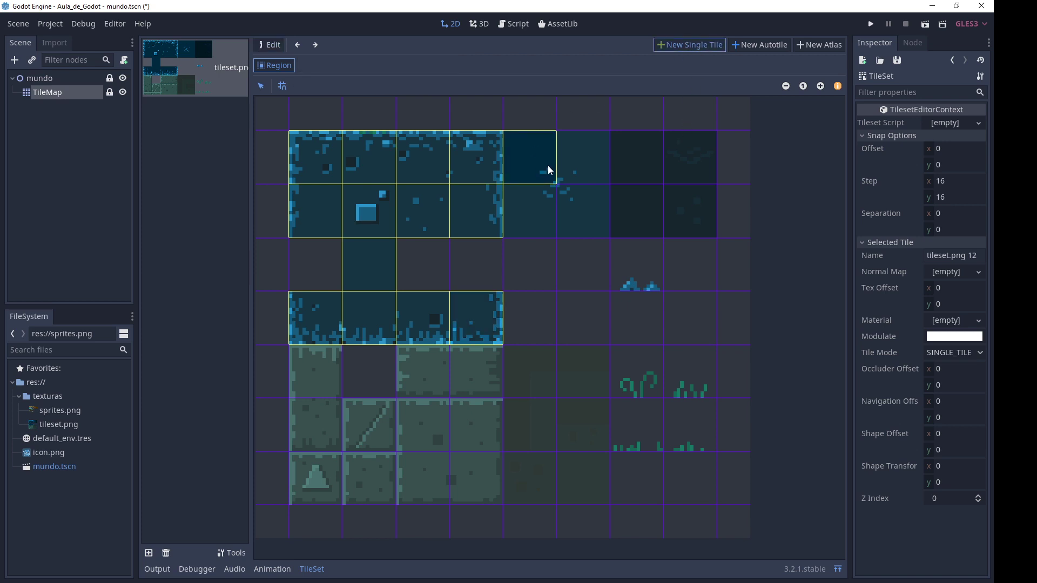
{"action": "left_click", "coordinate": [696, 45]}
{"action": "left_click", "coordinate": [587, 162]}
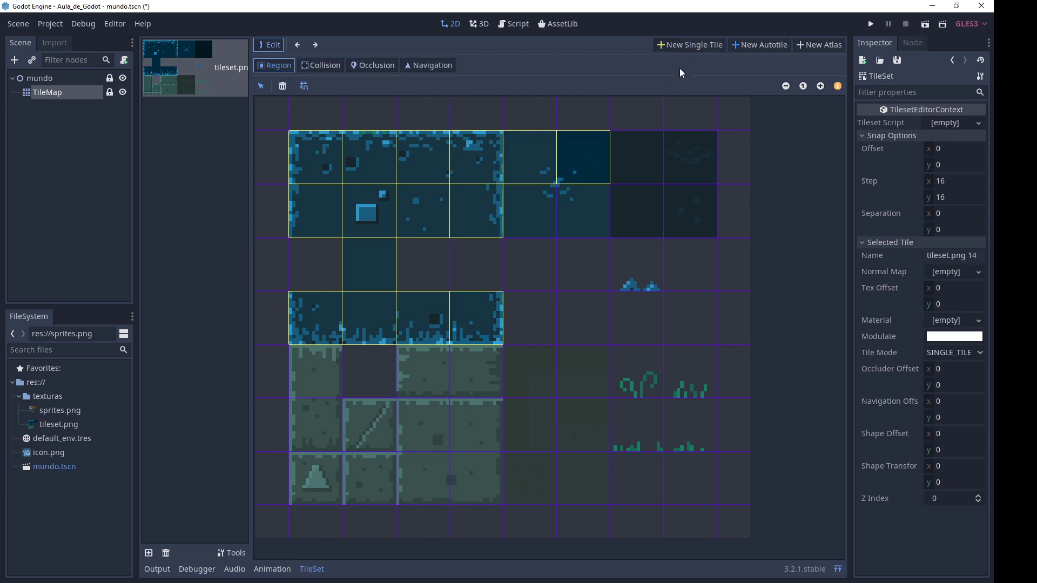
{"action": "left_click", "coordinate": [686, 45]}
{"action": "left_click", "coordinate": [527, 200]}
{"action": "left_click_drag", "start_coordinate": [575, 199], "coordinate": [504, 218]}
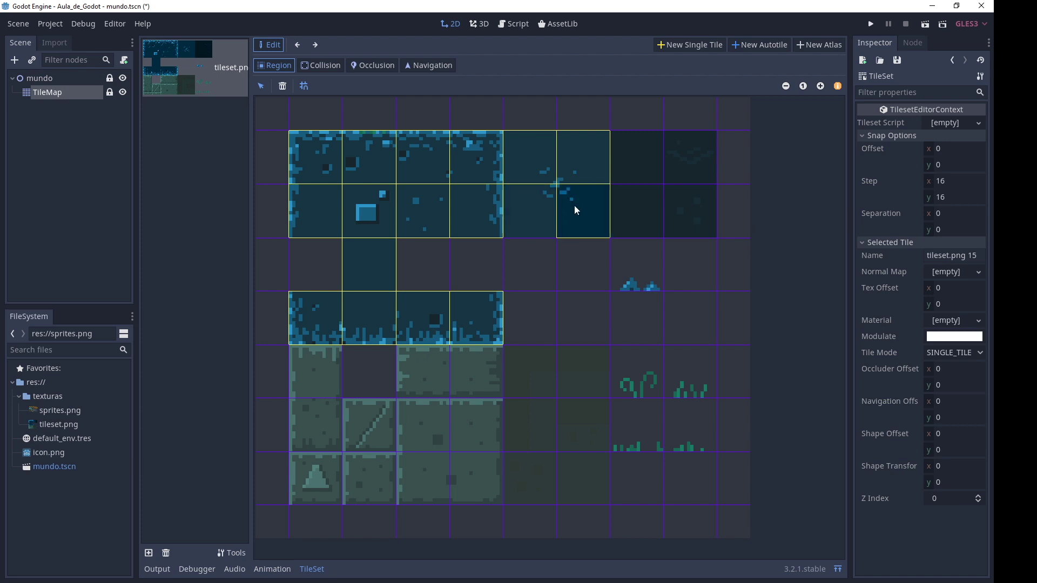
{"action": "left_click", "coordinate": [534, 212]}
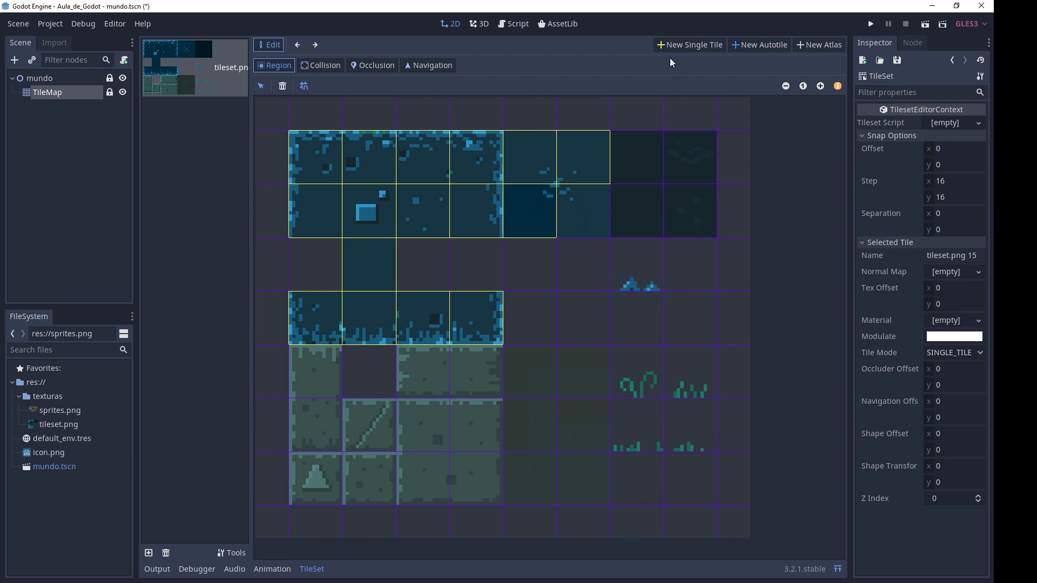
{"action": "left_click", "coordinate": [678, 44]}
{"action": "left_click", "coordinate": [566, 200]}
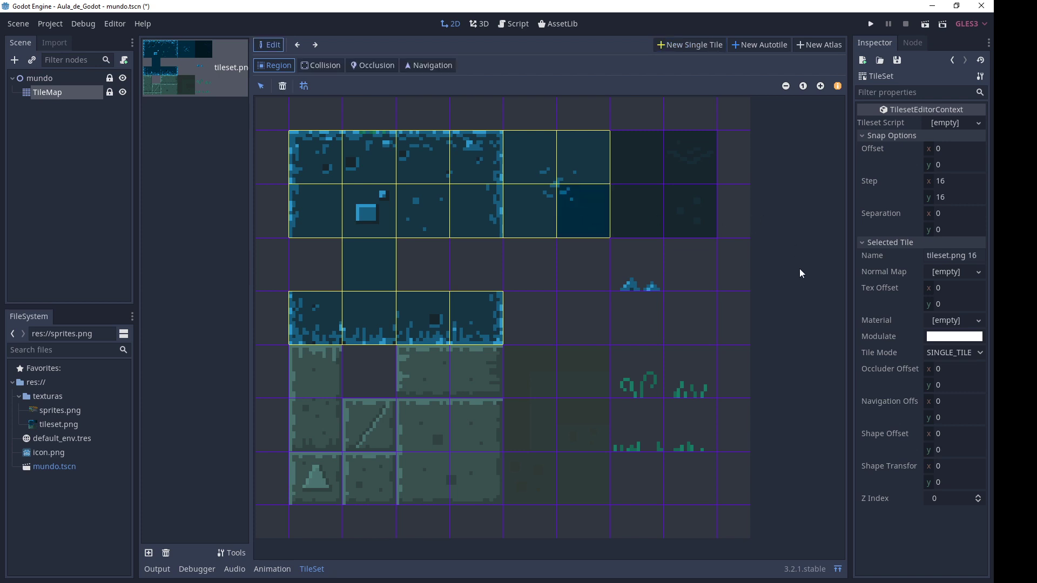
{"action": "left_click", "coordinate": [954, 60]}
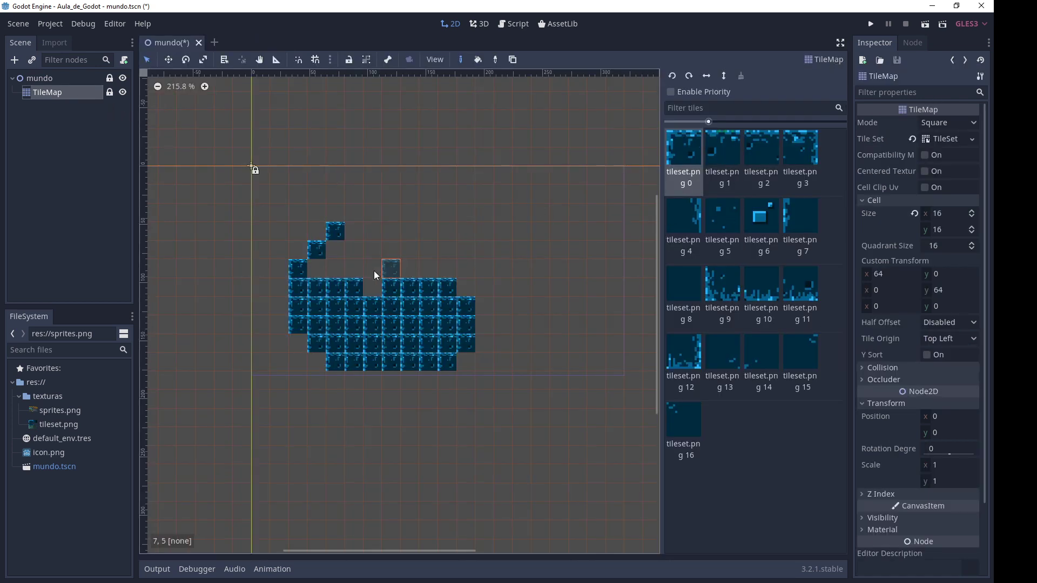
Step: Erase the old tiles and paint the block's top row: a corner, top-edge tiles and an end tile
{"action": "mouse_move", "coordinate": [411, 286]}
{"action": "right_mouse_down"}
{"action": "mouse_move", "coordinate": [465, 332]}
{"action": "mouse_move", "coordinate": [319, 349]}
{"action": "mouse_move", "coordinate": [297, 327]}
{"action": "right_mouse_up"}
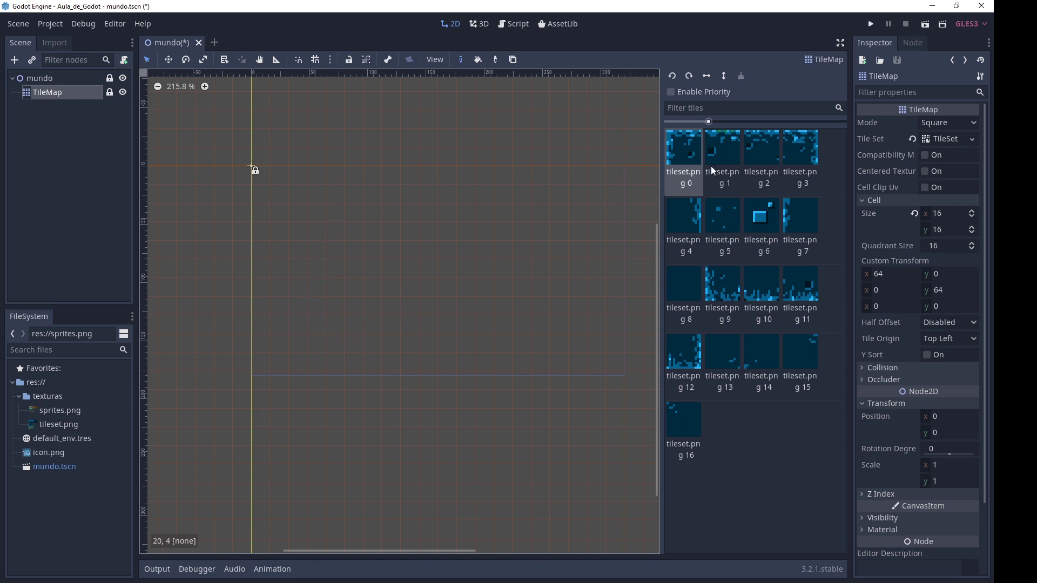
{"action": "left_click", "coordinate": [280, 287]}
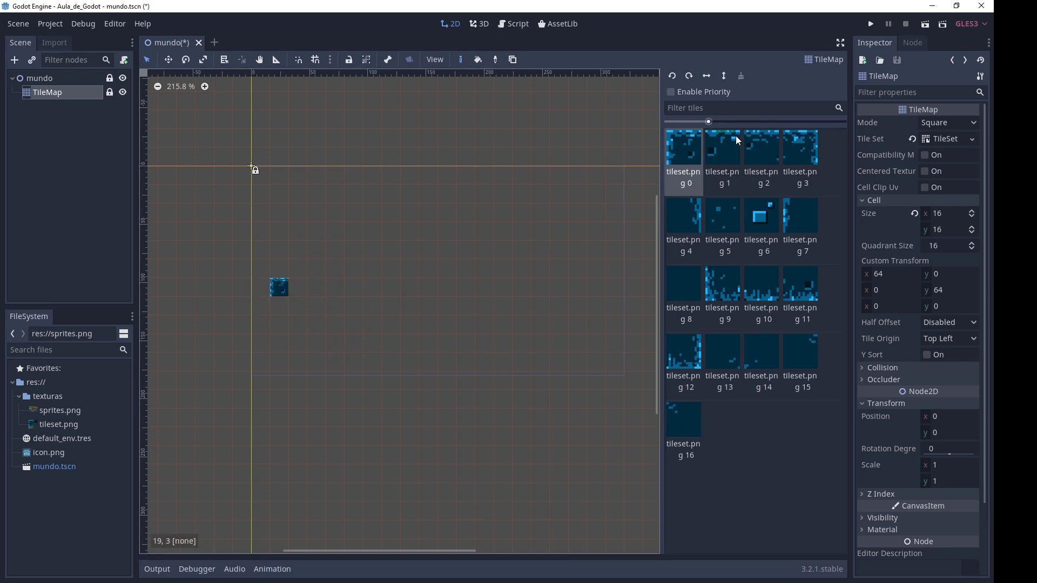
{"action": "left_click", "coordinate": [724, 149]}
{"action": "left_click_drag", "start_coordinate": [298, 287], "coordinate": [429, 289]}
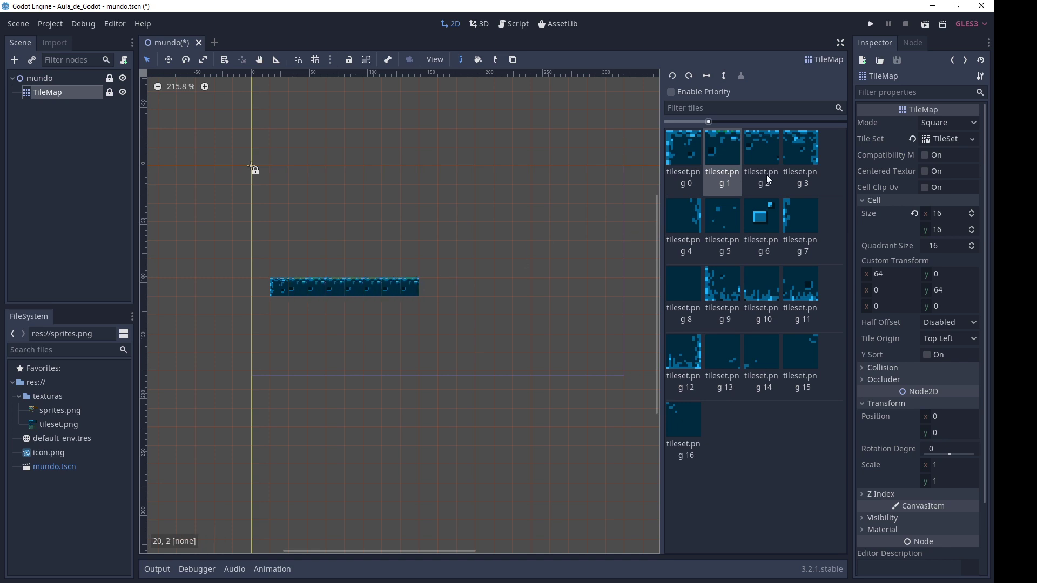
{"action": "left_click", "coordinate": [800, 148]}
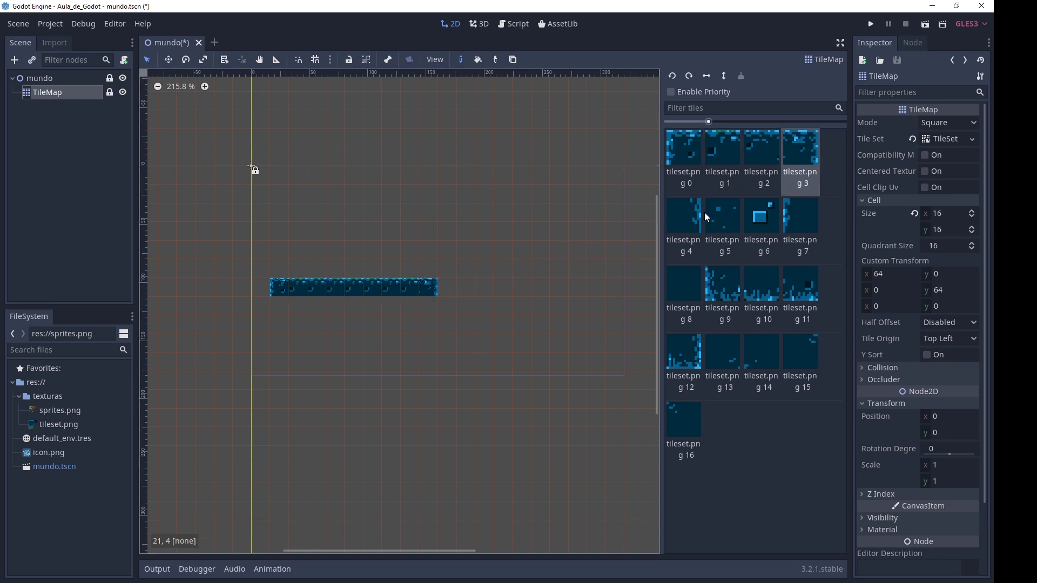
Step: Fill the block's interior with the plain fill tile and paint its right and left edges
{"action": "left_click", "coordinate": [684, 284]}
{"action": "mouse_move", "coordinate": [276, 307]}
{"action": "left_mouse_down"}
{"action": "mouse_move", "coordinate": [429, 307]}
{"action": "mouse_move", "coordinate": [334, 326]}
{"action": "mouse_move", "coordinate": [400, 336]}
{"action": "left_mouse_up"}
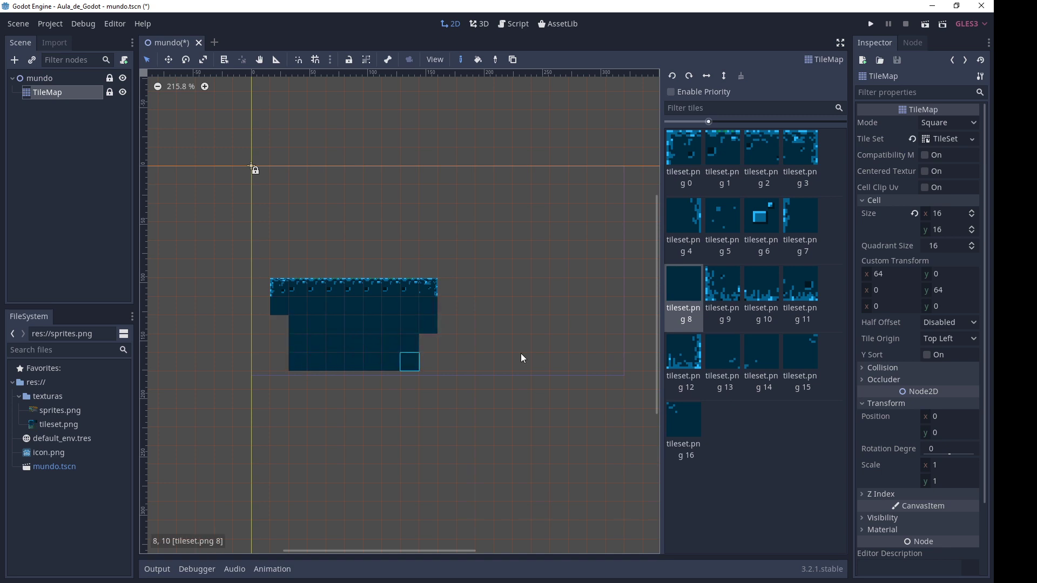
{"action": "left_click", "coordinate": [697, 219]}
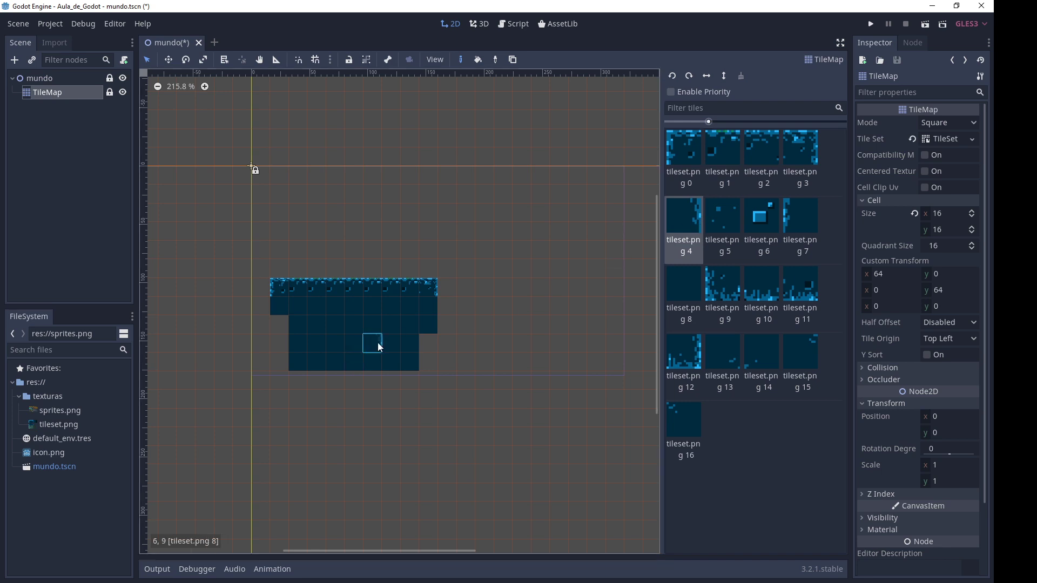
{"action": "left_click_drag", "start_coordinate": [425, 312], "coordinate": [423, 362]}
{"action": "left_click", "coordinate": [805, 216]}
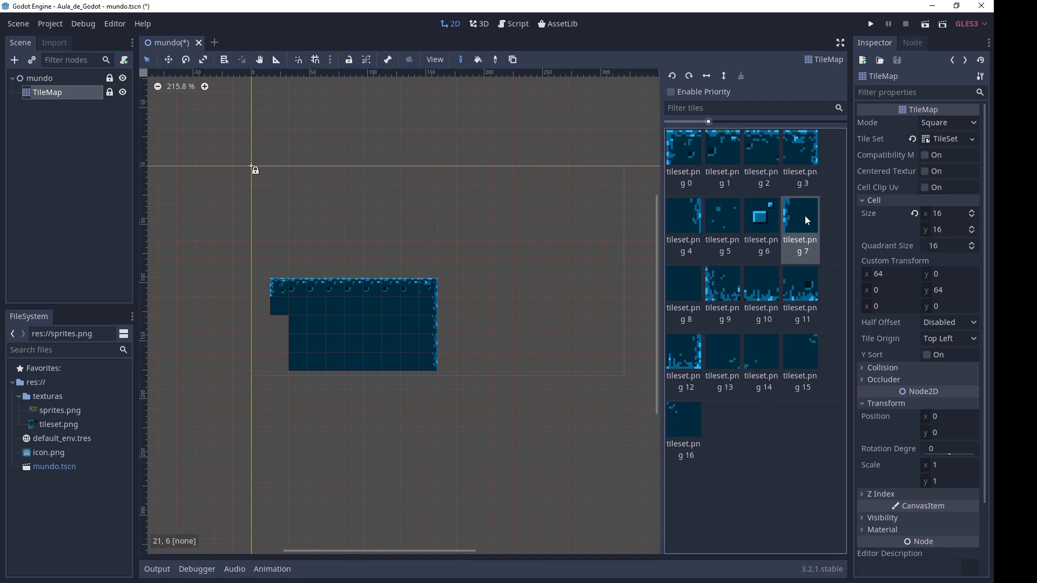
{"action": "left_click_drag", "start_coordinate": [279, 312], "coordinate": [279, 362]}
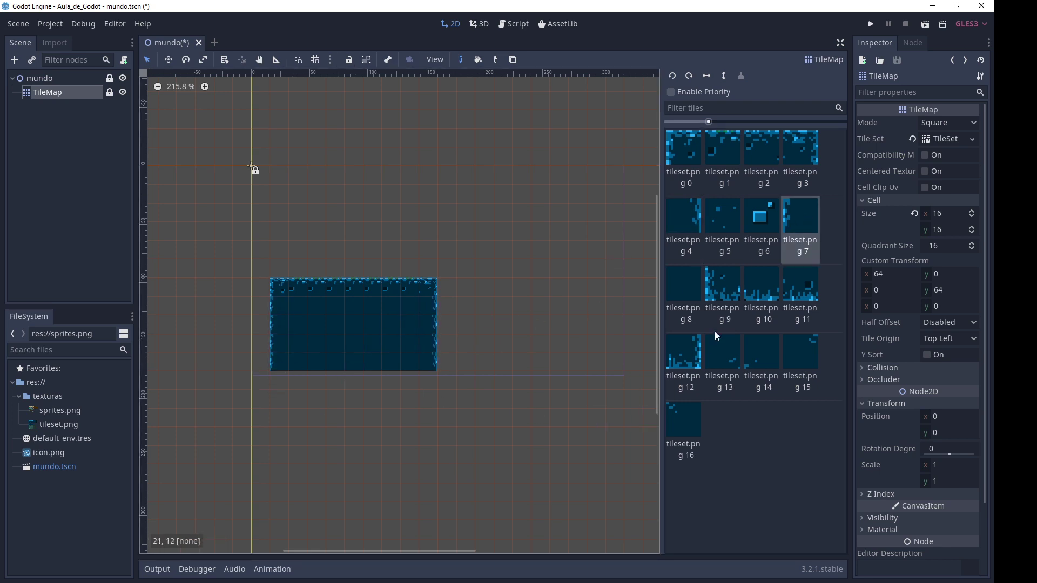
Step: Place the tileset.png 9 bottom-left corner and a bottom row of tileset.png 10 tiles
{"action": "left_click", "coordinate": [762, 299]}
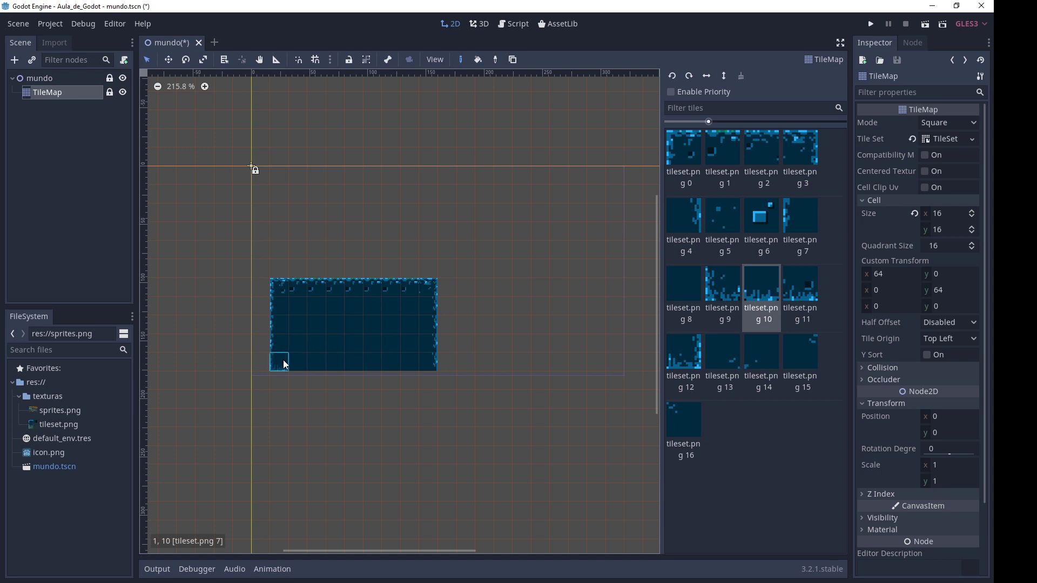
{"action": "left_click", "coordinate": [723, 287]}
{"action": "left_click", "coordinate": [280, 362]}
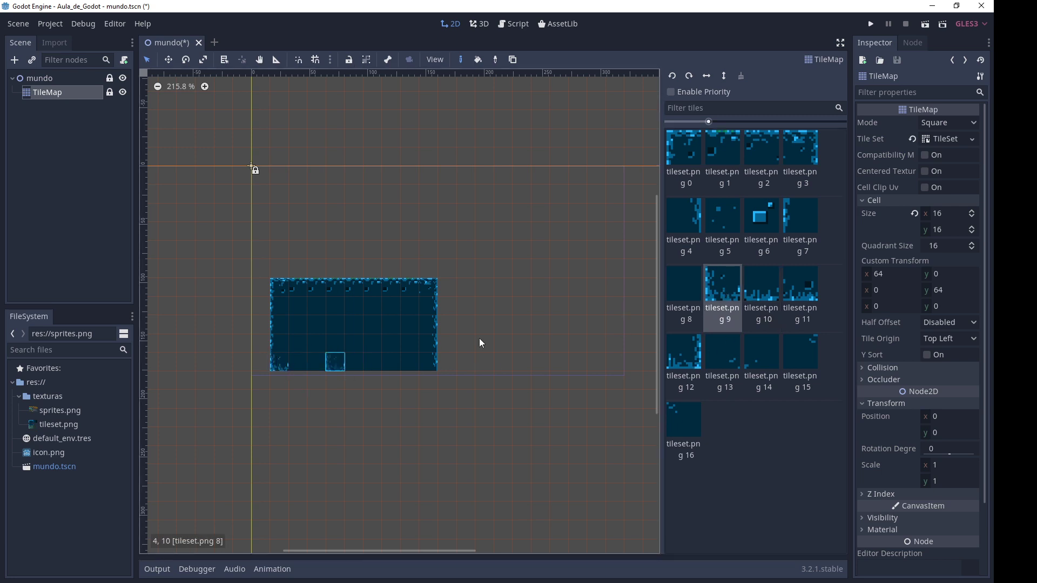
{"action": "left_click", "coordinate": [762, 286]}
{"action": "left_click_drag", "start_coordinate": [300, 362], "coordinate": [398, 367]}
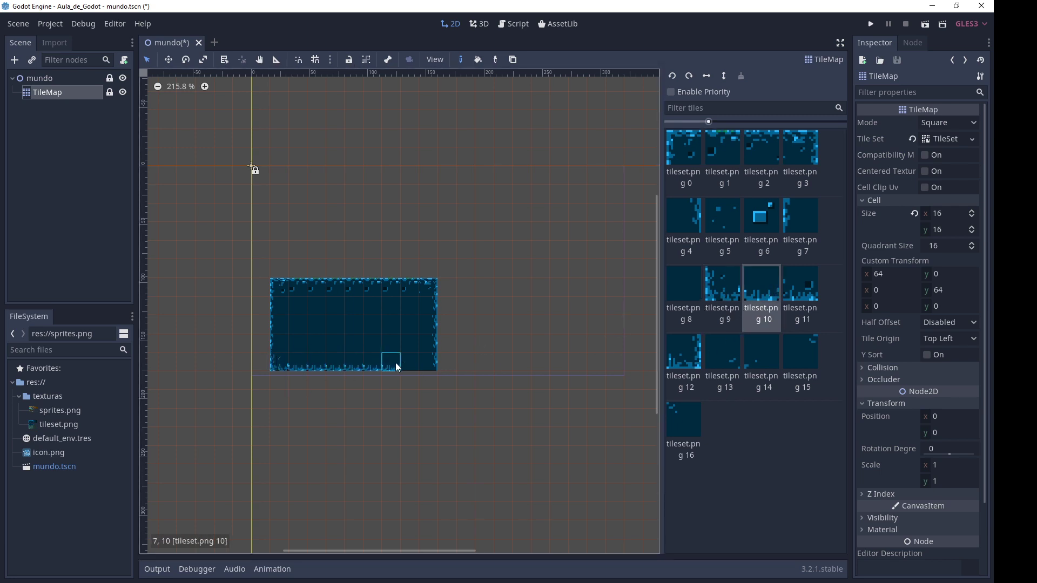
{"action": "left_click", "coordinate": [684, 354]}
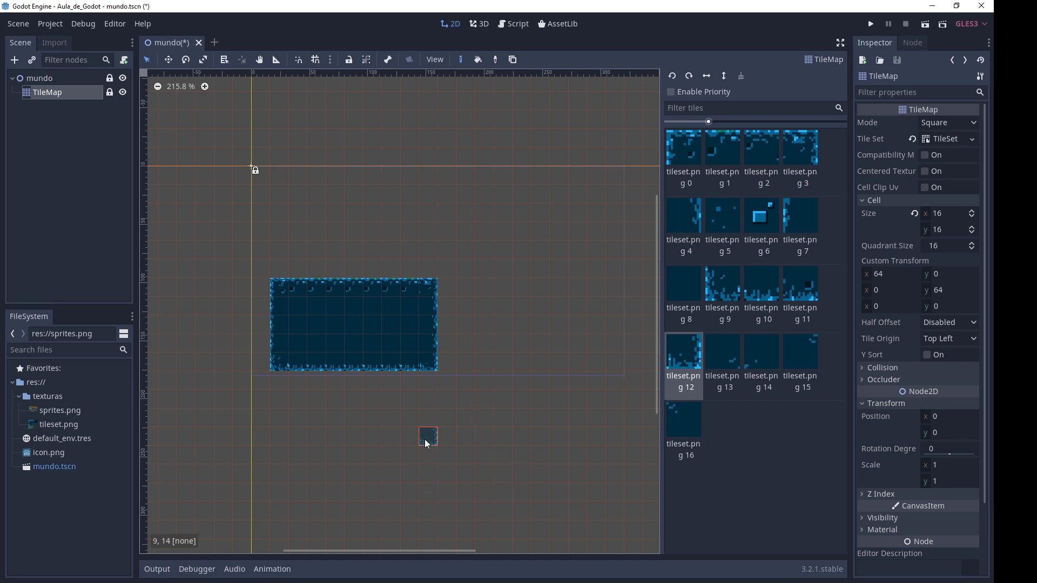
Step: Draw a long horizontal strip of tileset.png 2 top-edge tiles above the block
{"action": "left_click", "coordinate": [763, 141]}
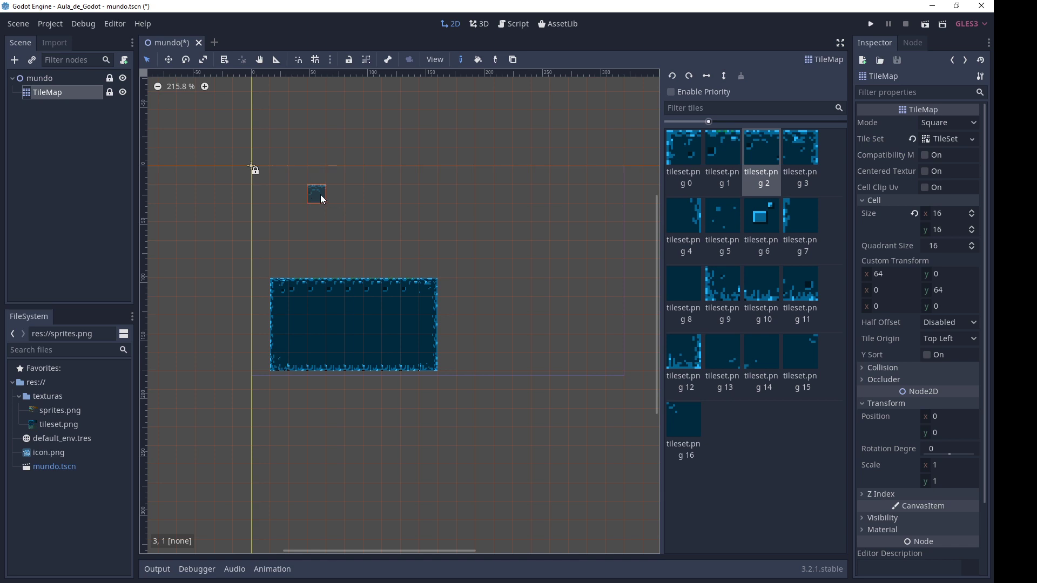
{"action": "left_click_drag", "start_coordinate": [321, 199], "coordinate": [584, 295]}
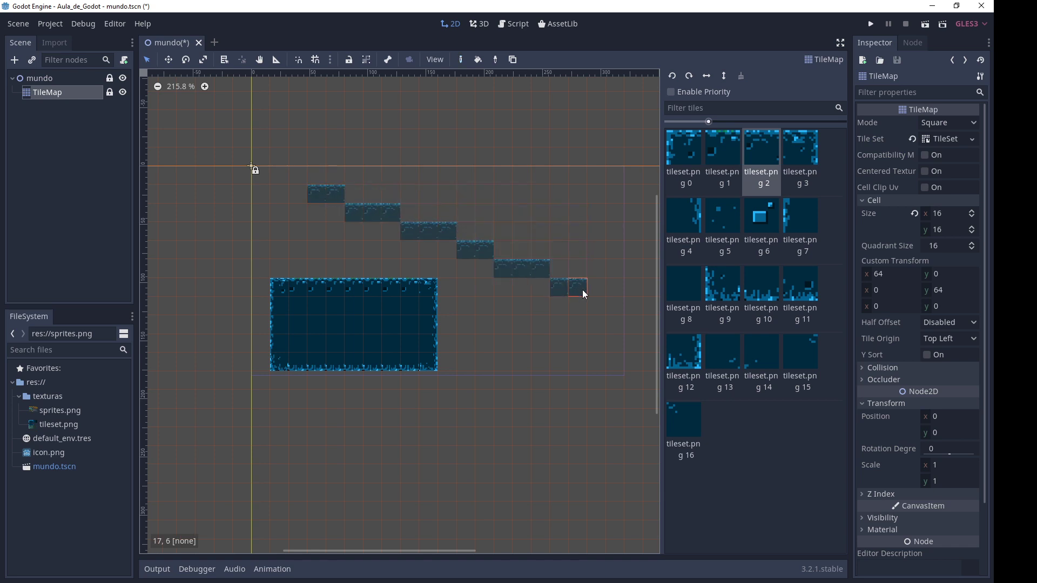
{"action": "left_click_drag", "start_coordinate": [584, 294], "coordinate": [585, 187], "text": "shift"}
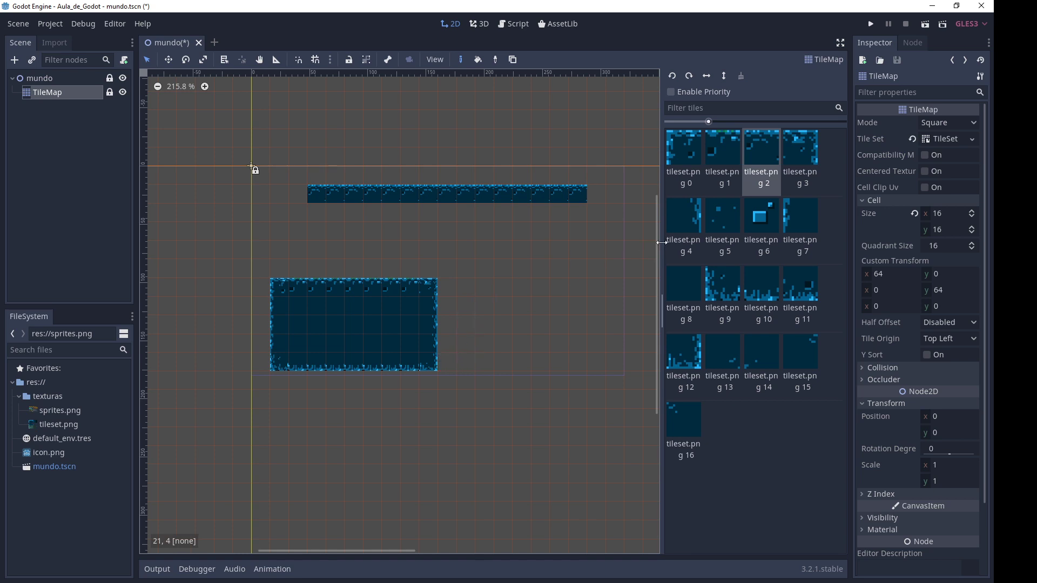
Step: Paint a rectangle of tileset.png 5 inner tiles, outline an area below, and bucket-fill it solid
{"action": "left_click", "coordinate": [732, 220]}
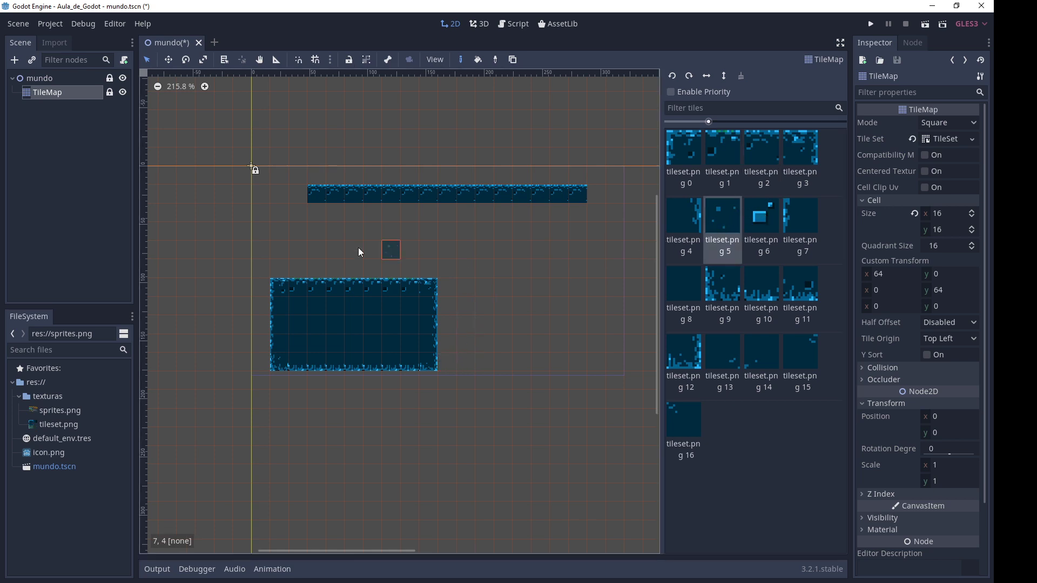
{"action": "left_click_drag", "start_coordinate": [475, 238], "coordinate": [587, 342], "text": "ctrl+shift"}
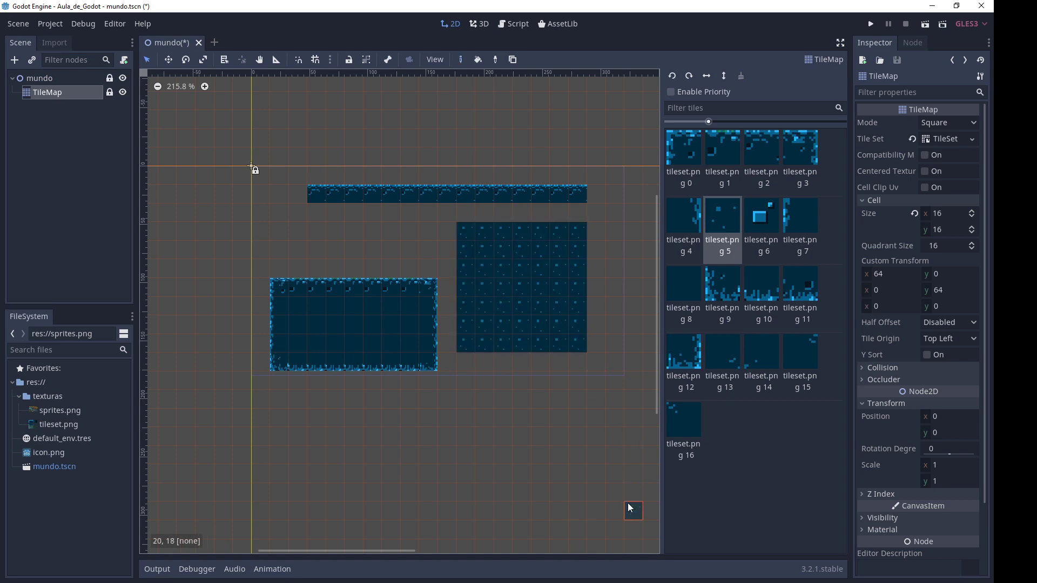
{"action": "mouse_move", "coordinate": [372, 388]}
{"action": "left_mouse_down"}
{"action": "mouse_move", "coordinate": [575, 489]}
{"action": "mouse_move", "coordinate": [563, 357]}
{"action": "left_mouse_up"}
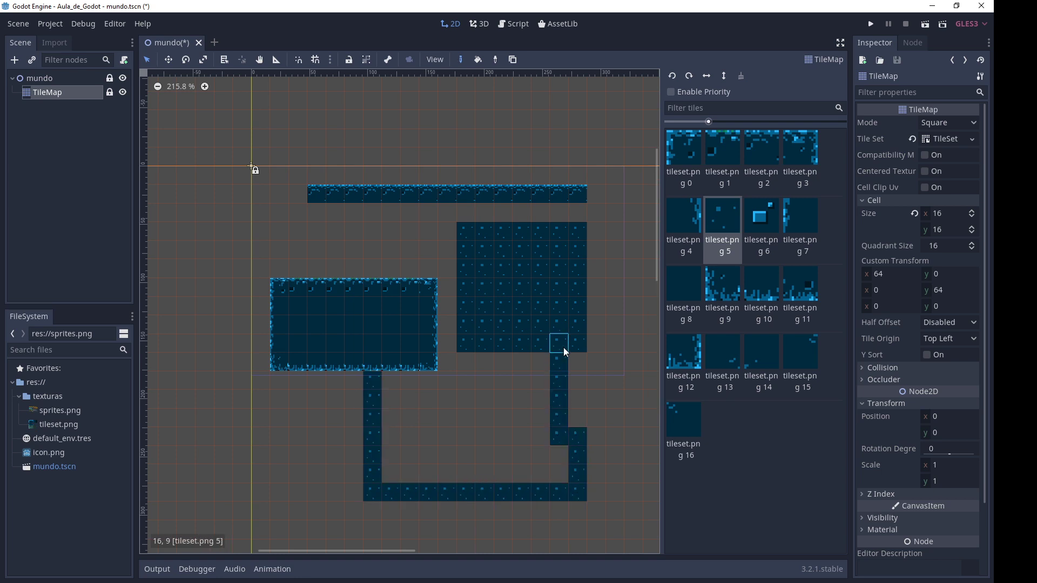
{"action": "left_click", "coordinate": [453, 350]}
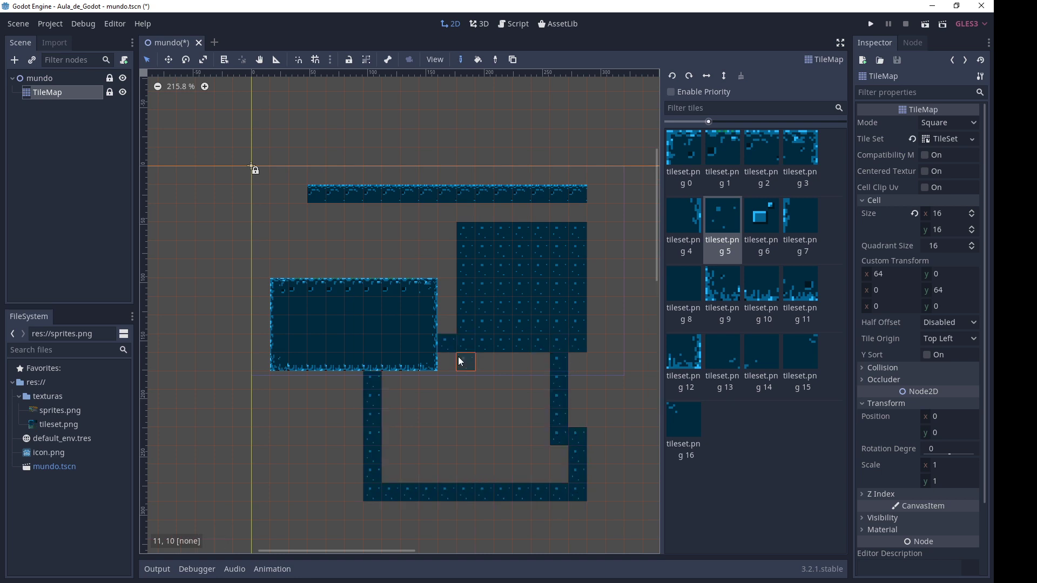
{"action": "key", "text": "g"}
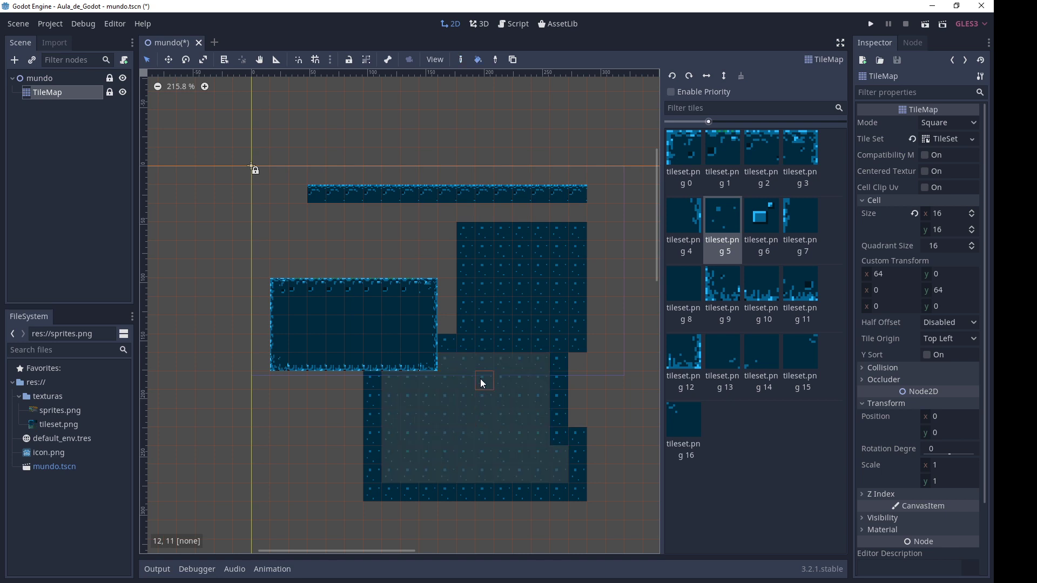
{"action": "left_click", "coordinate": [468, 406]}
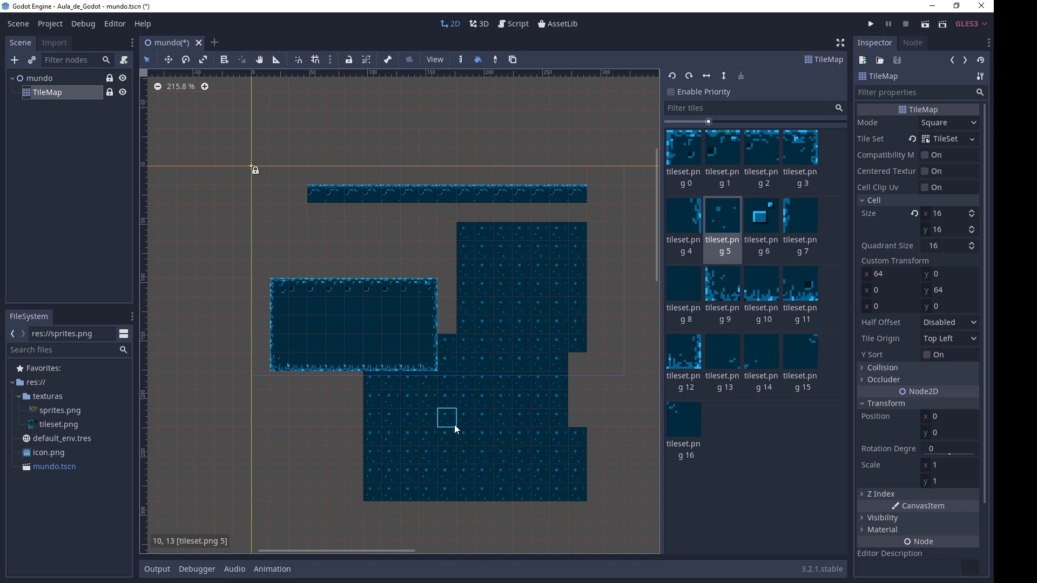
{"action": "key", "text": "p"}
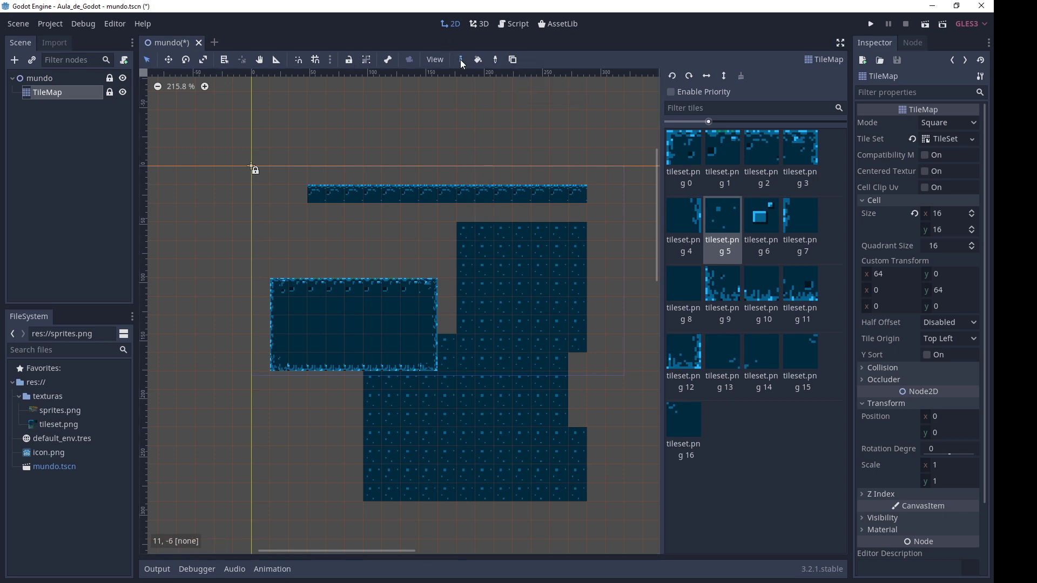
Step: Pick the top-edge tile from the strip and paint a single tile beside the big block
{"action": "left_click", "coordinate": [495, 60]}
{"action": "left_click", "coordinate": [446, 194]}
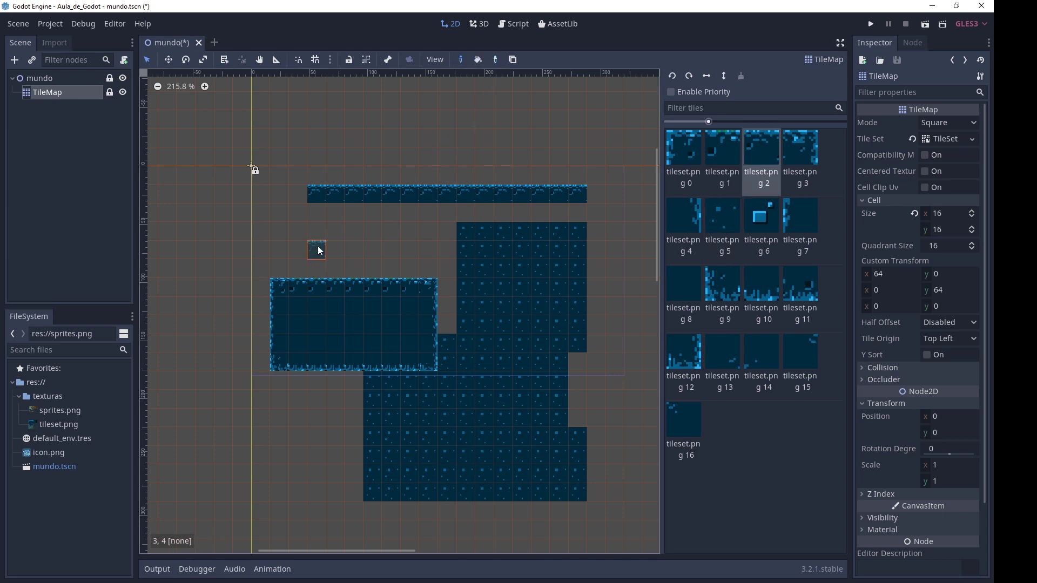
{"action": "left_click", "coordinate": [276, 258]}
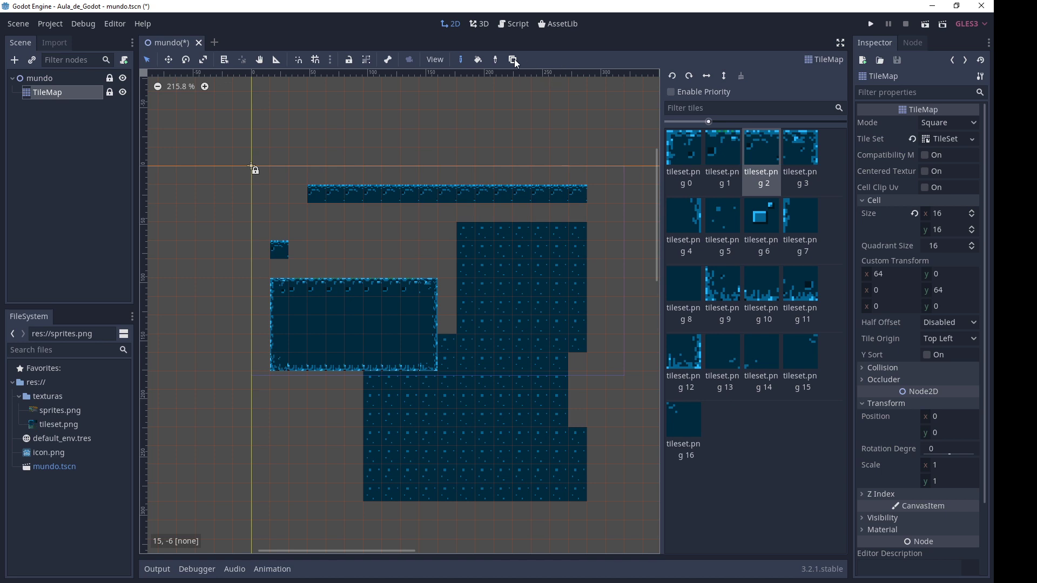
Step: Copy the bordered block and stamp five copies: lower left, top left, upper right, middle right, bottom
{"action": "left_click", "coordinate": [513, 60]}
{"action": "mouse_move", "coordinate": [271, 292]}
{"action": "left_mouse_down"}
{"action": "mouse_move", "coordinate": [355, 341]}
{"action": "mouse_move", "coordinate": [430, 368]}
{"action": "left_mouse_up"}
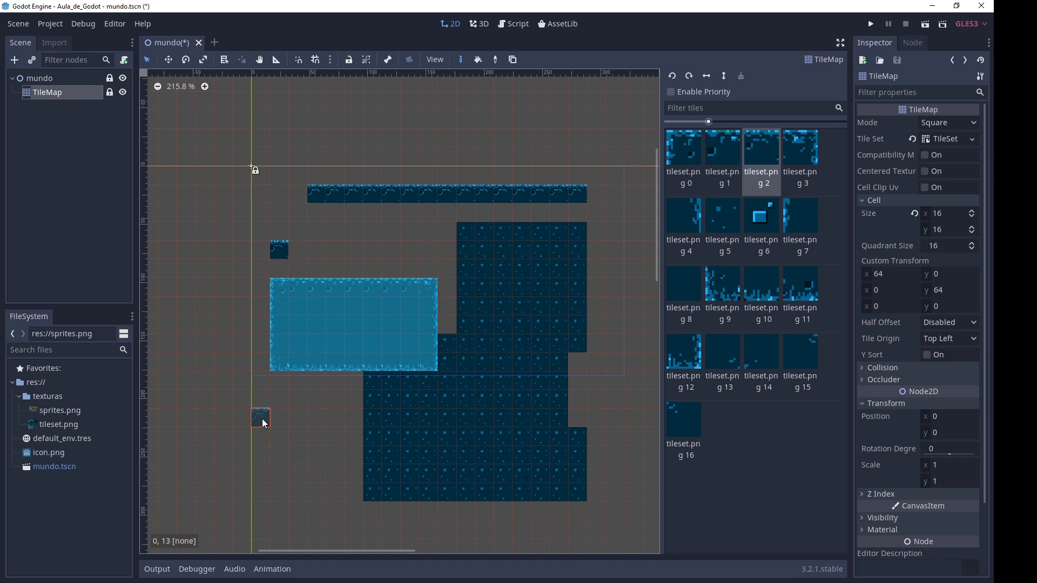
{"action": "key", "text": "ctrl+c"}
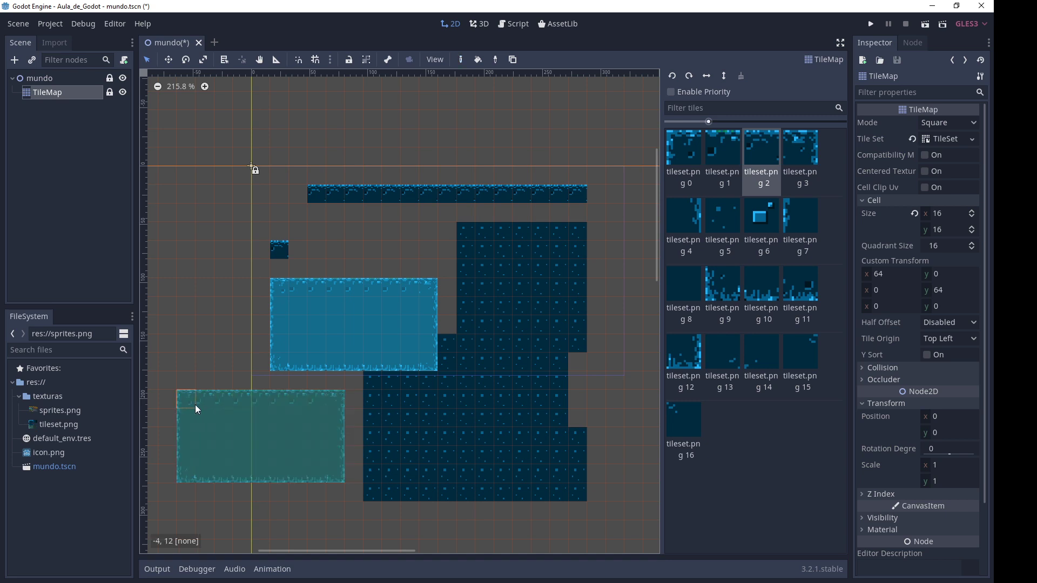
{"action": "left_click", "coordinate": [195, 404]}
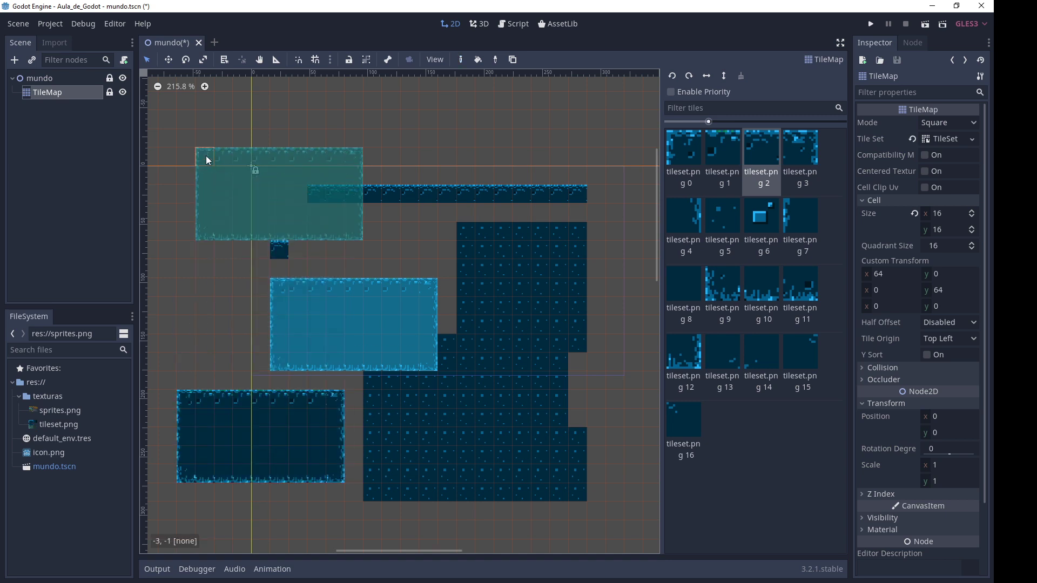
{"action": "left_click", "coordinate": [197, 107]}
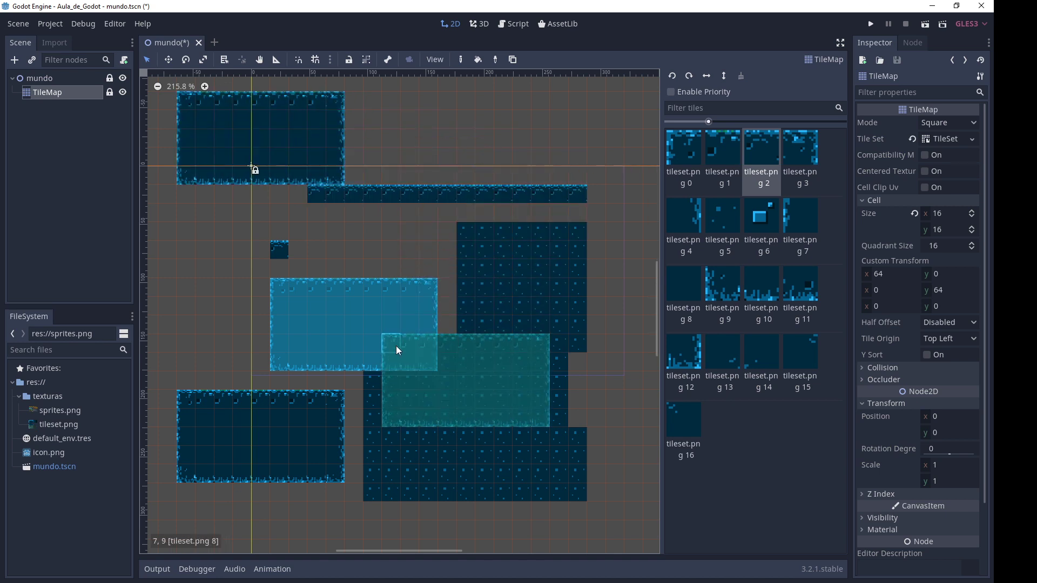
{"action": "scroll", "coordinate": [400, 374], "scroll_direction": "down", "scroll_amount": 3}
{"action": "left_click", "coordinate": [508, 210]}
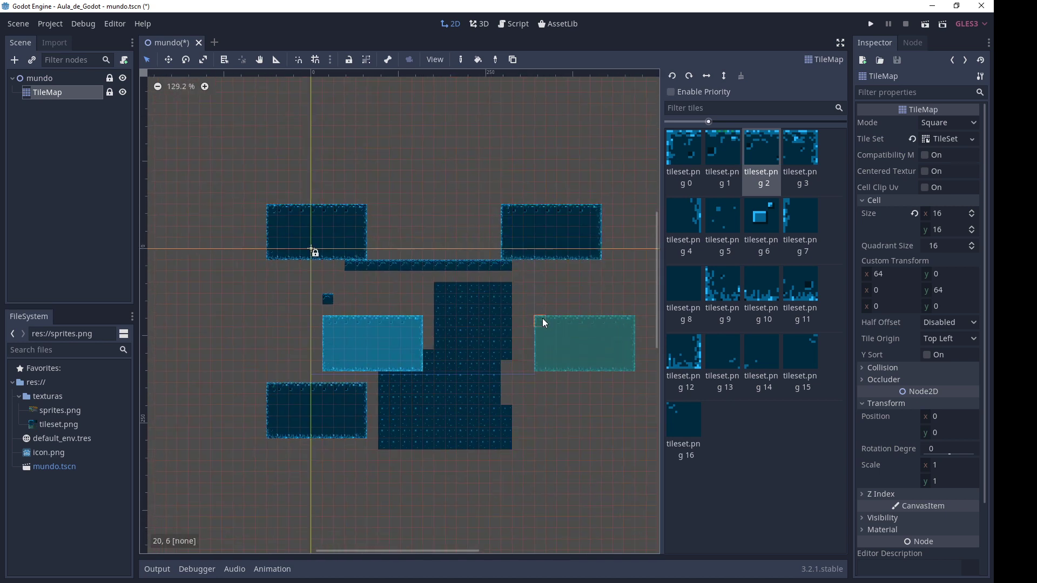
{"action": "left_click", "coordinate": [541, 322]}
{"action": "left_click", "coordinate": [457, 480]}
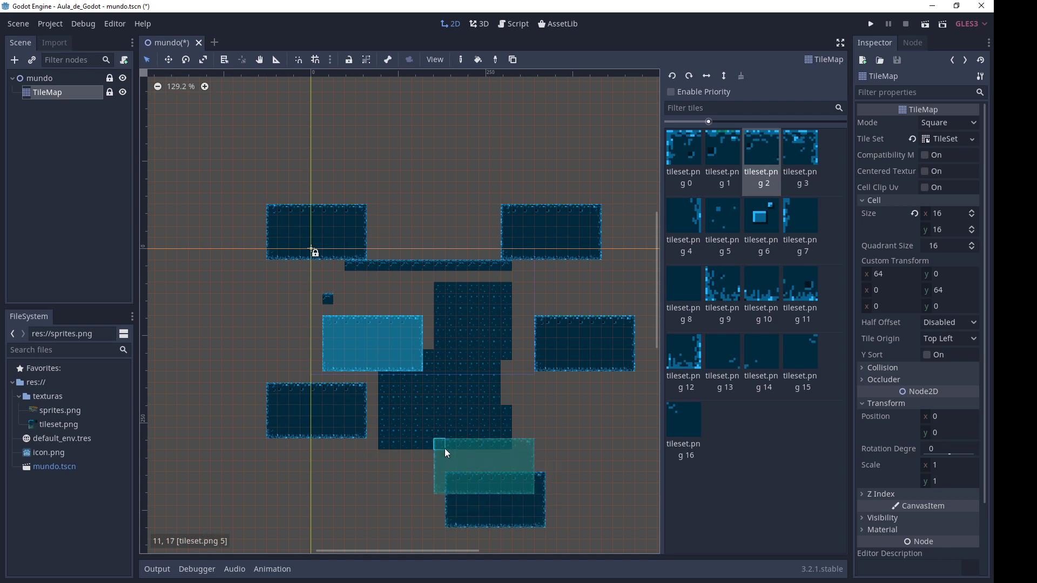
{"action": "key", "text": "Escape"}
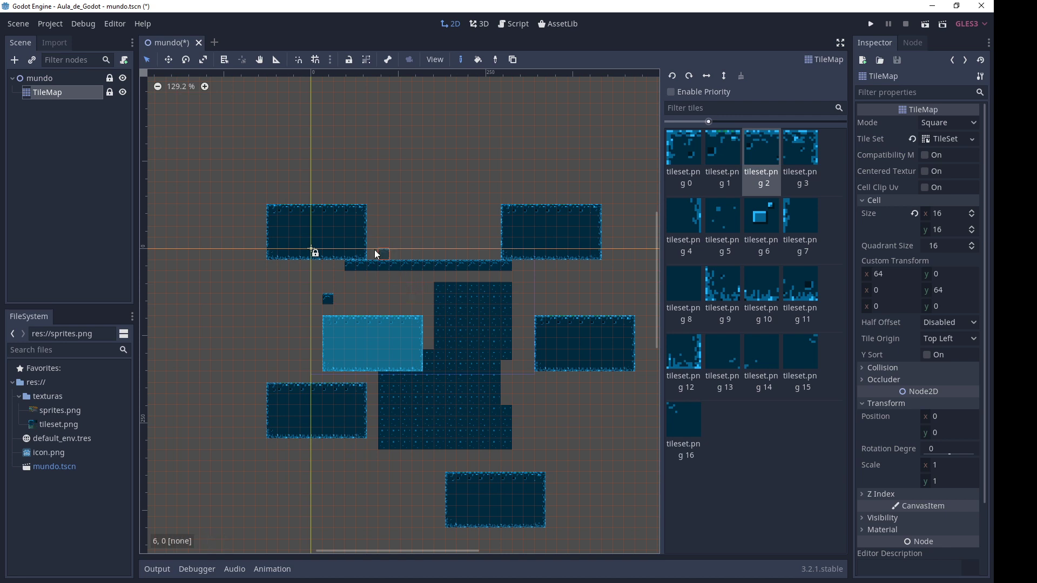
{"action": "right_click", "coordinate": [251, 179]}
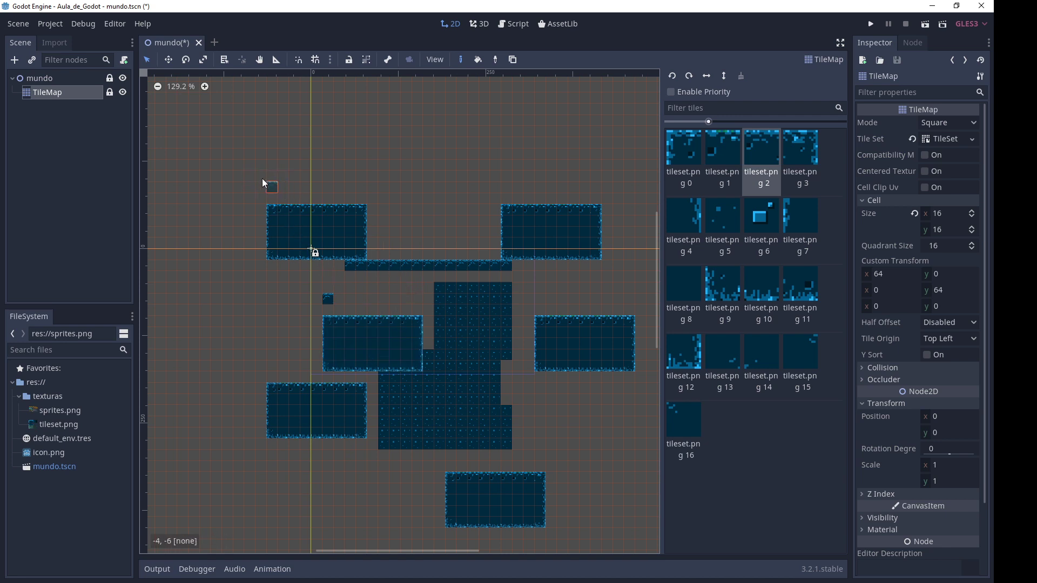
Step: Erase all painted tiles, zoom in, and paint a short row of tileset.png 1 tiles
{"action": "mouse_move", "coordinate": [251, 188]}
{"action": "right_mouse_down", "text": "ctrl+shift"}
{"action": "mouse_move", "coordinate": [608, 507]}
{"action": "mouse_move", "coordinate": [628, 538]}
{"action": "right_mouse_up", "text": "ctrl+shift"}
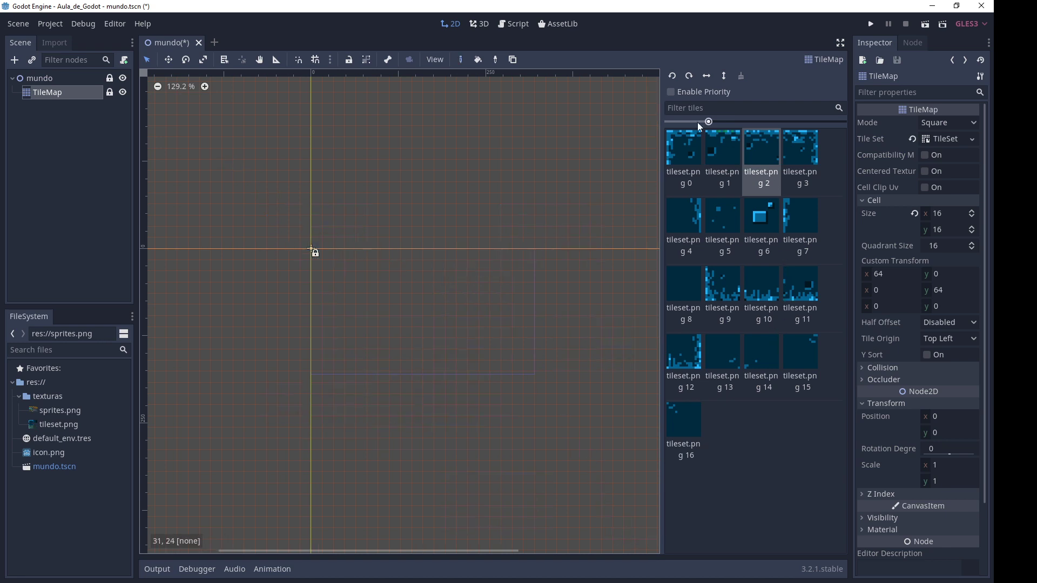
{"action": "left_click", "coordinate": [729, 160]}
{"action": "scroll", "coordinate": [397, 307], "scroll_direction": "up", "scroll_amount": 4}
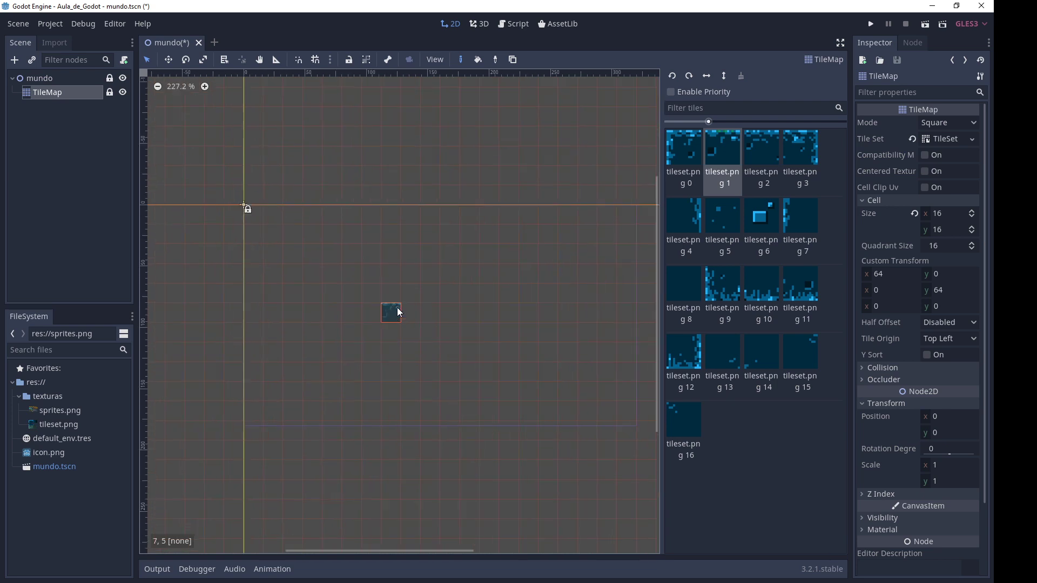
{"action": "scroll", "coordinate": [396, 307], "scroll_direction": "up", "scroll_amount": 4}
{"action": "scroll", "coordinate": [391, 307], "scroll_direction": "up", "scroll_amount": 4}
{"action": "left_click", "coordinate": [391, 307]}
{"action": "left_click", "coordinate": [435, 317]}
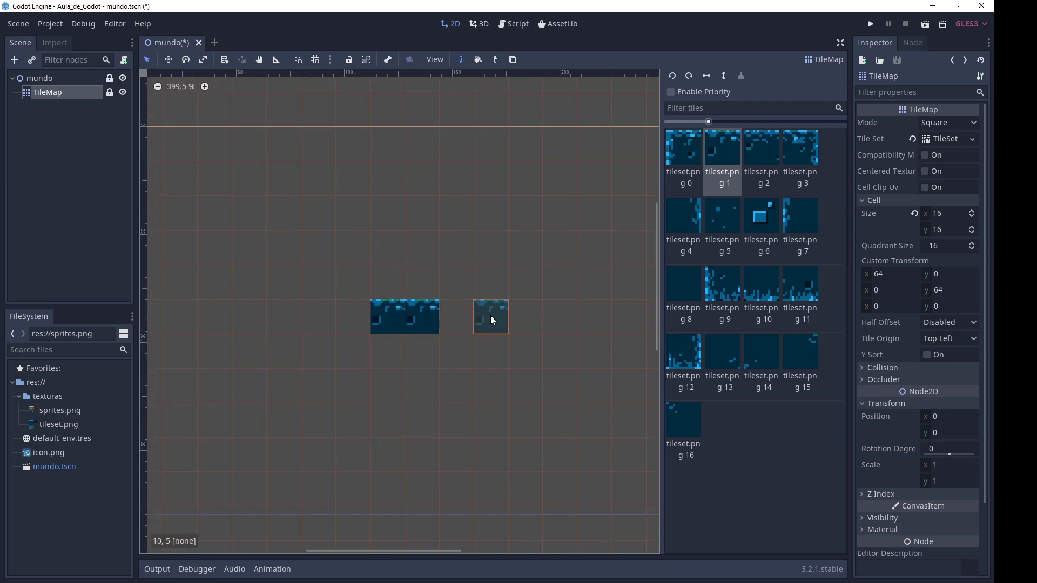
{"action": "left_click", "coordinate": [490, 315]}
{"action": "left_click", "coordinate": [464, 315]}
Step: Cap the row with tileset.png 2 on the right end and tileset.png 0 on the left
{"action": "left_click", "coordinate": [762, 156]}
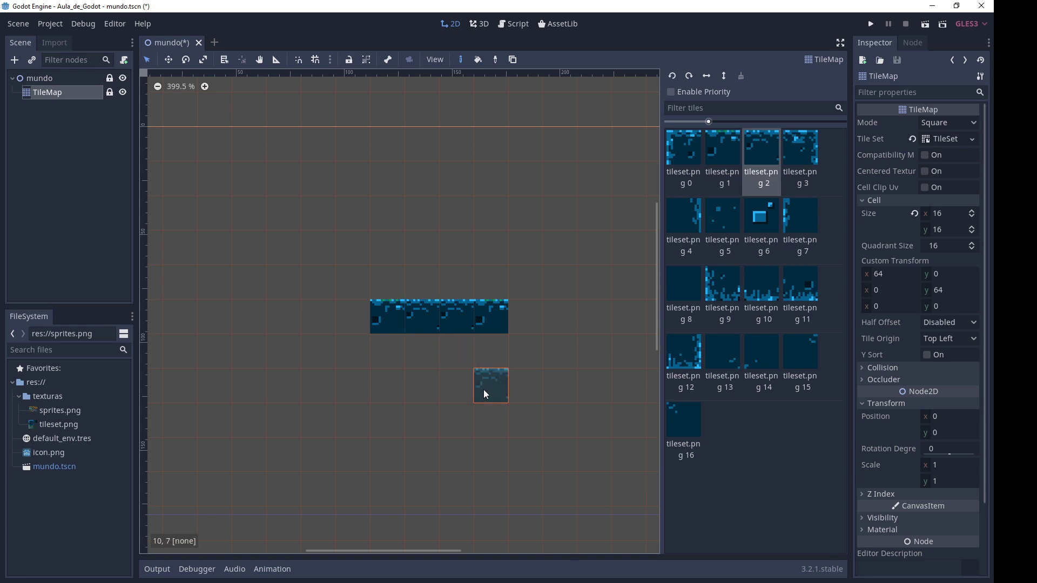
{"action": "left_click", "coordinate": [522, 316]}
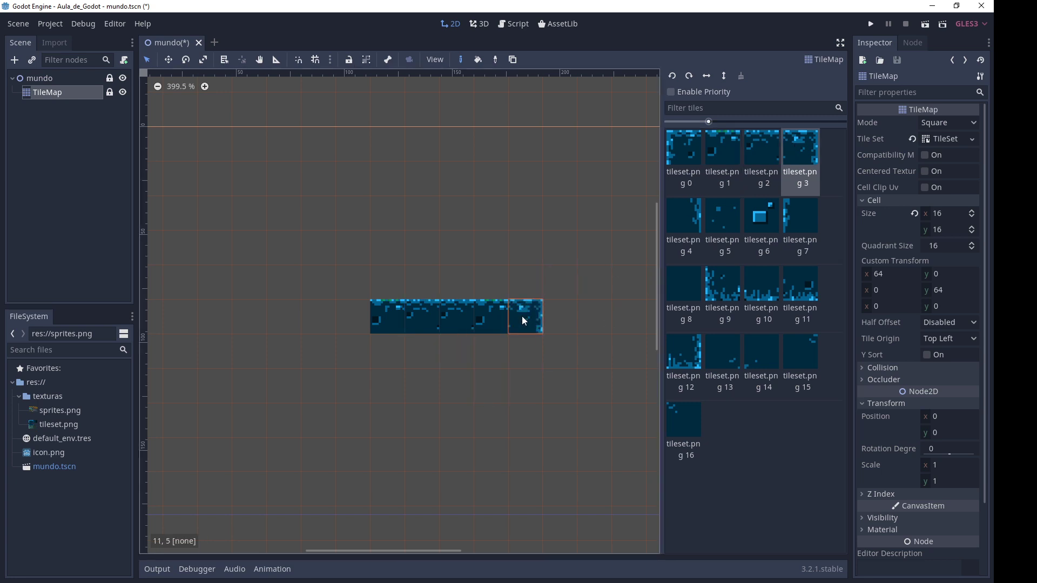
{"action": "left_click", "coordinate": [685, 145]}
{"action": "left_click", "coordinate": [362, 321]}
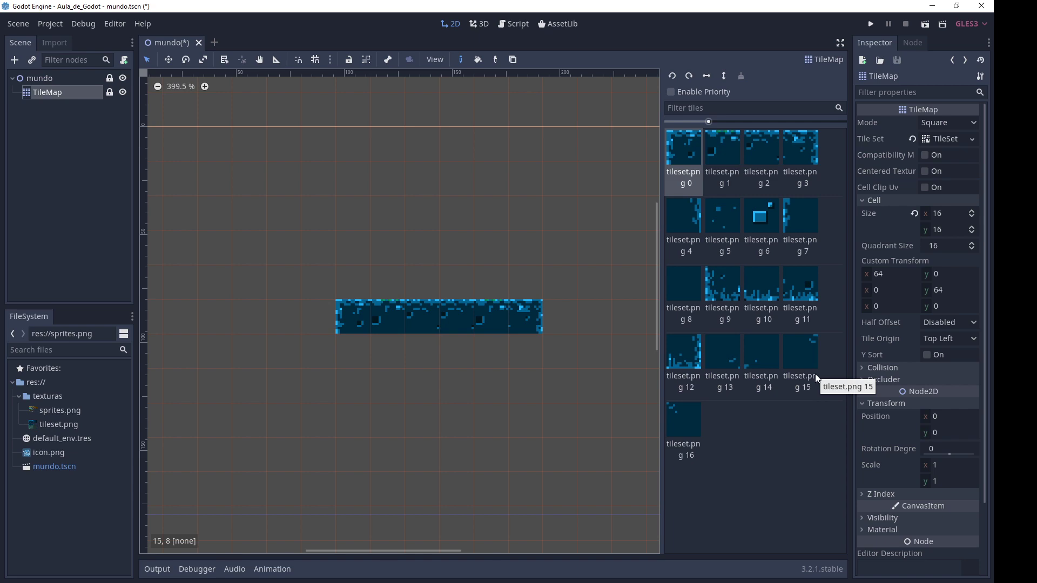
Step: Inspect the whole tileset.aseprite sheet in Aseprite, save it with Ctrl+S, and return to Godot
{"action": "key", "text": "alt+Tab"}
{"action": "scroll", "coordinate": [423, 158], "scroll_direction": "down", "scroll_amount": 3}
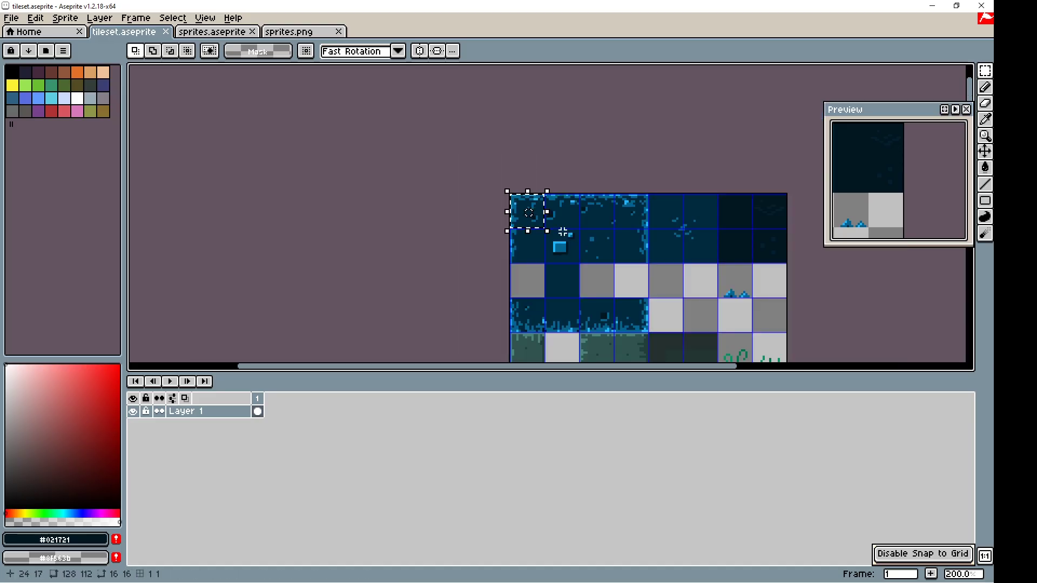
{"action": "middle_click_drag", "start_coordinate": [572, 301], "coordinate": [428, 144]}
{"action": "scroll", "coordinate": [413, 214], "scroll_direction": "up", "scroll_amount": 2}
{"action": "scroll", "coordinate": [413, 214], "scroll_direction": "up", "scroll_amount": 3}
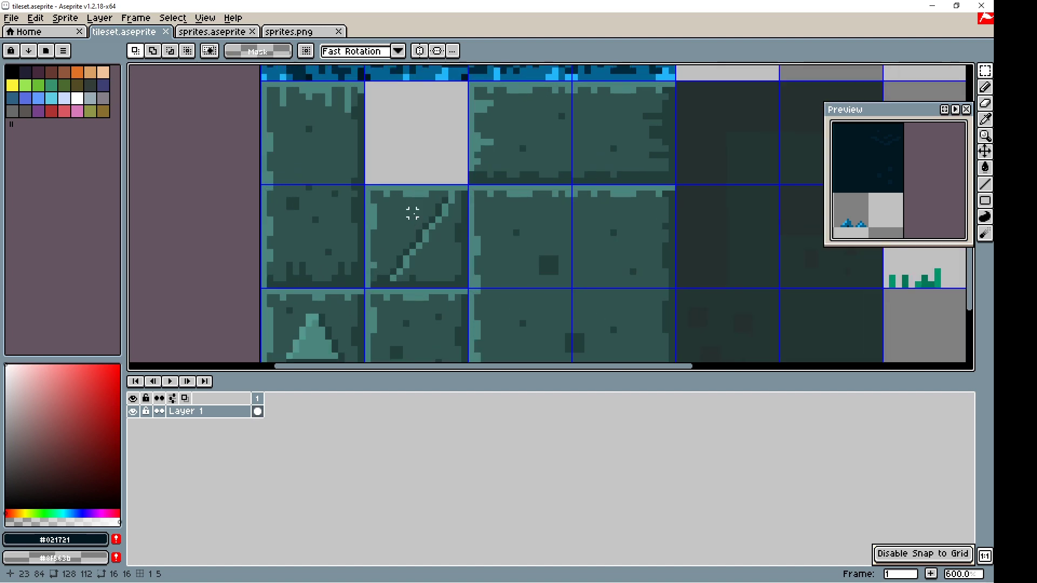
{"action": "scroll", "coordinate": [413, 214], "scroll_direction": "down", "scroll_amount": 2}
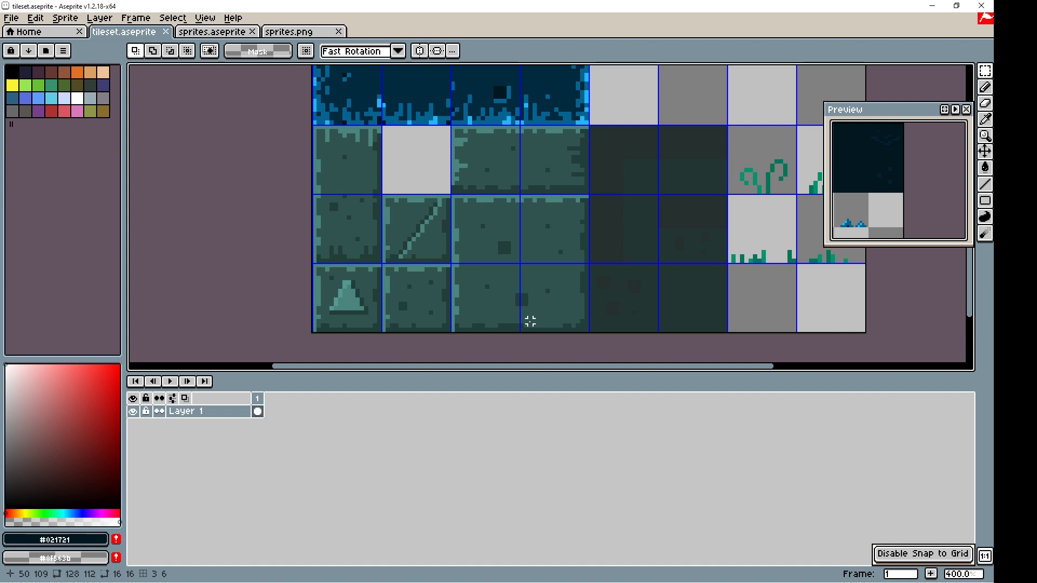
{"action": "key", "text": "ctrl+s"}
{"action": "key", "text": "alt+Tab"}
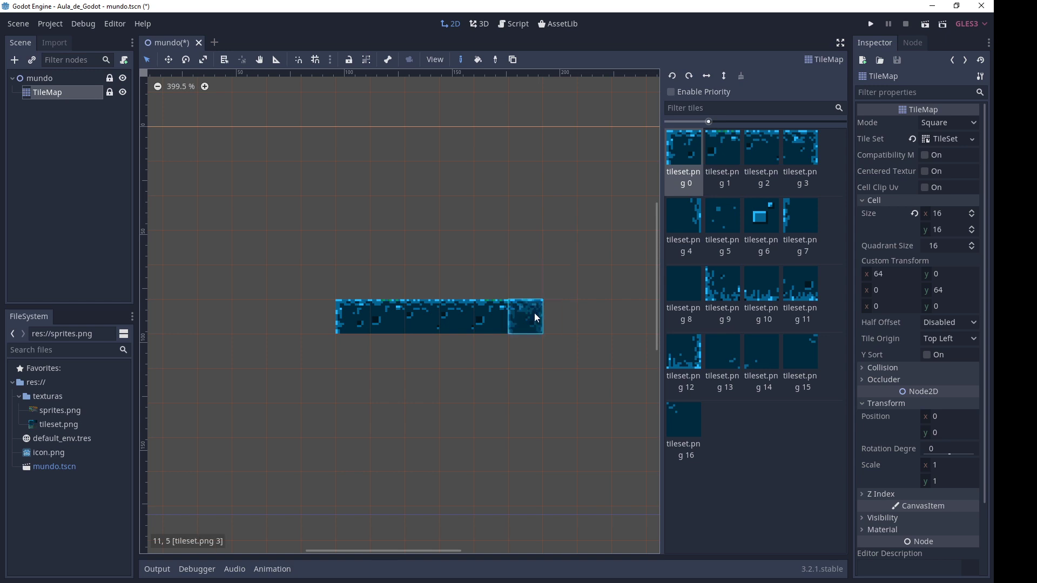
Step: Erase the painted tile row, then zoom out and recentre the view on the map origin
{"action": "right_click_drag", "start_coordinate": [534, 315], "coordinate": [390, 317]}
{"action": "scroll", "coordinate": [483, 377], "scroll_direction": "down", "scroll_amount": 3}
{"action": "scroll", "coordinate": [483, 377], "scroll_direction": "down", "scroll_amount": 1}
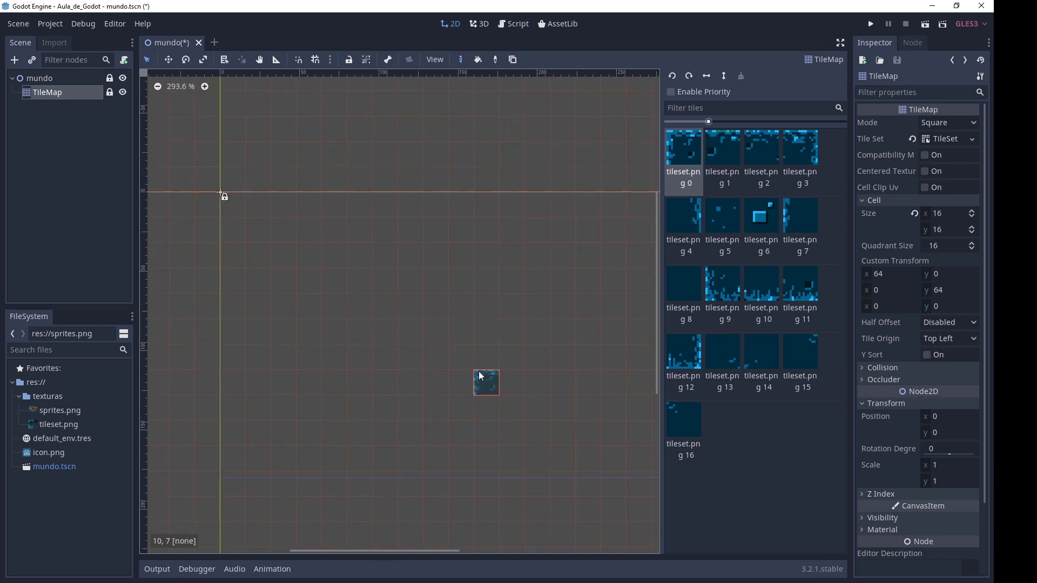
{"action": "middle_click_drag", "start_coordinate": [479, 371], "coordinate": [425, 355]}
{"action": "scroll", "coordinate": [436, 350], "scroll_direction": "down", "scroll_amount": 2}
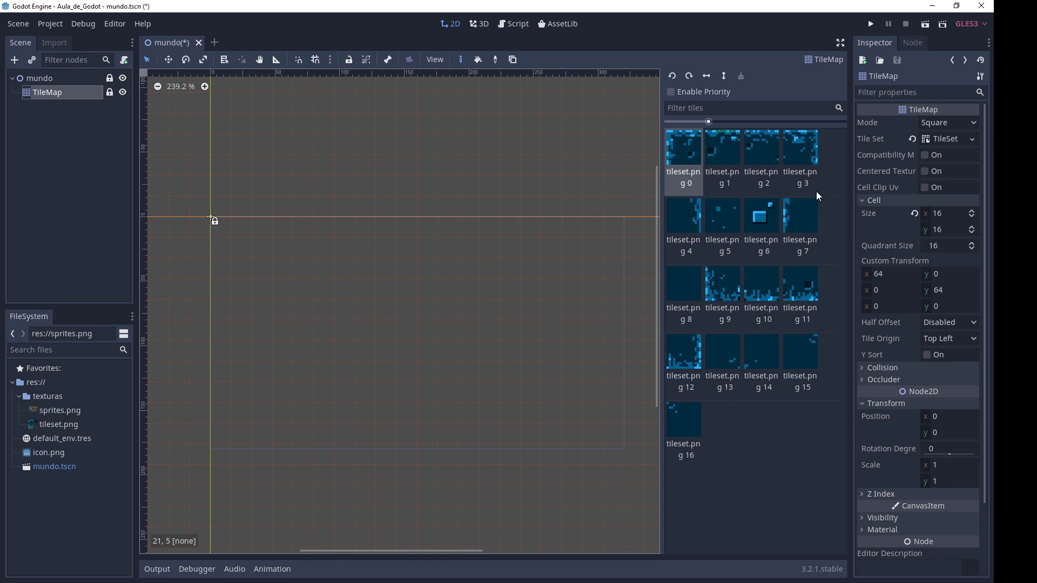
Step: Choose Save for the map's tile set and create a new 'tilesets' folder
{"action": "left_click", "coordinate": [973, 141]}
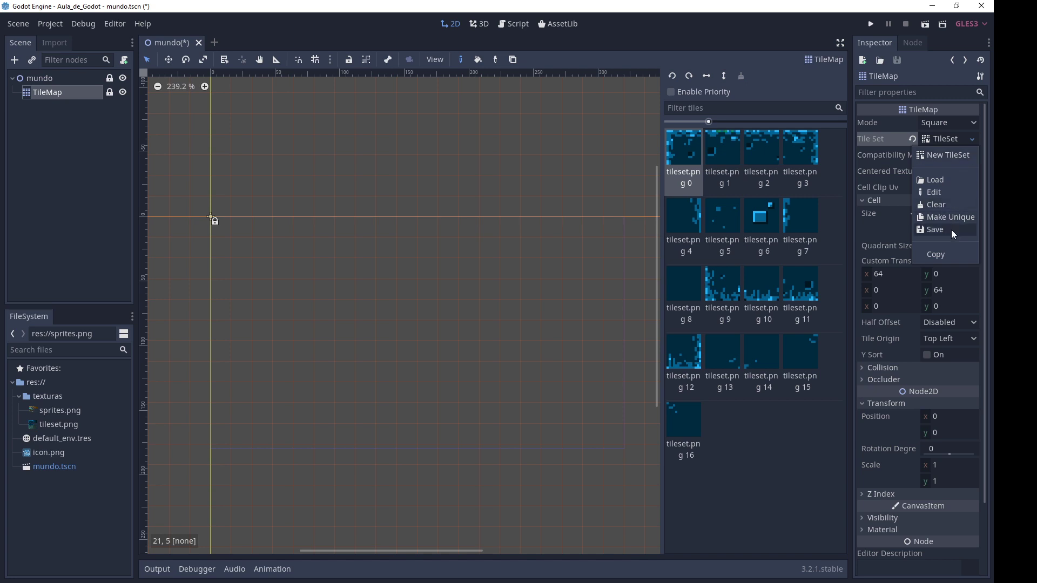
{"action": "left_click", "coordinate": [936, 235]}
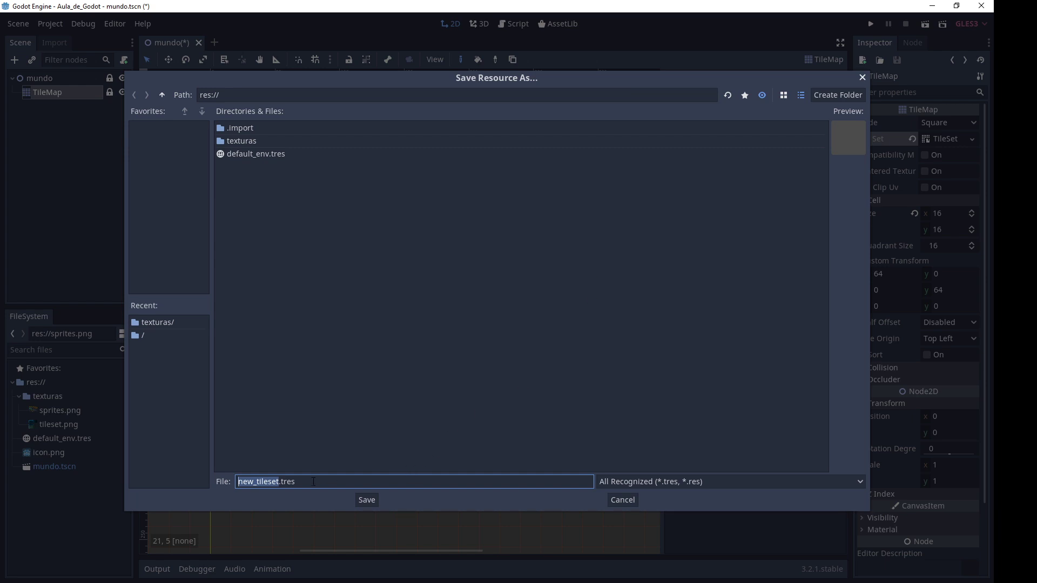
{"action": "left_click_drag", "start_coordinate": [305, 481], "coordinate": [277, 481]}
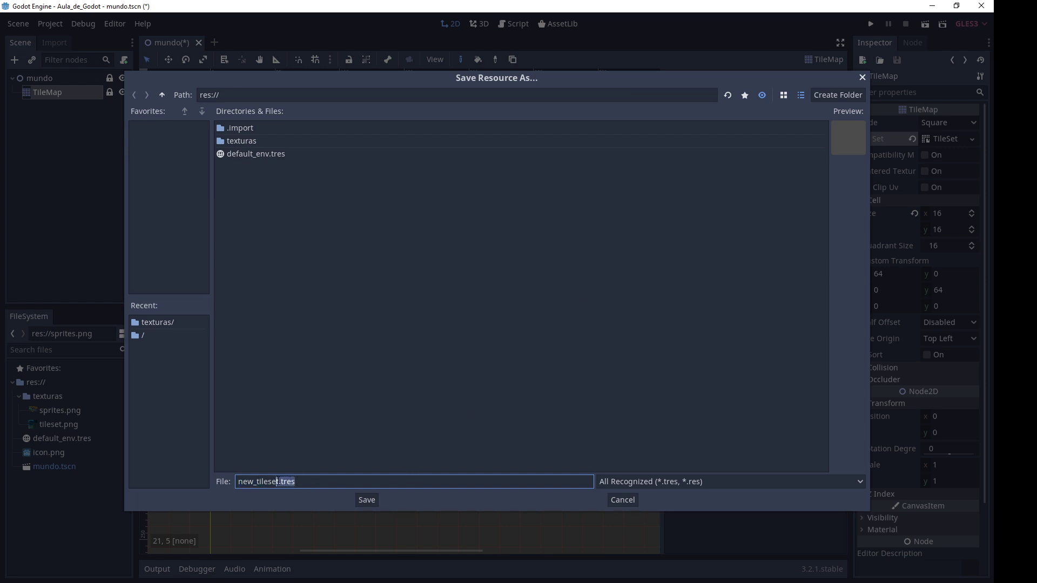
{"action": "left_click", "coordinate": [840, 97]}
{"action": "type", "text": "ti"}
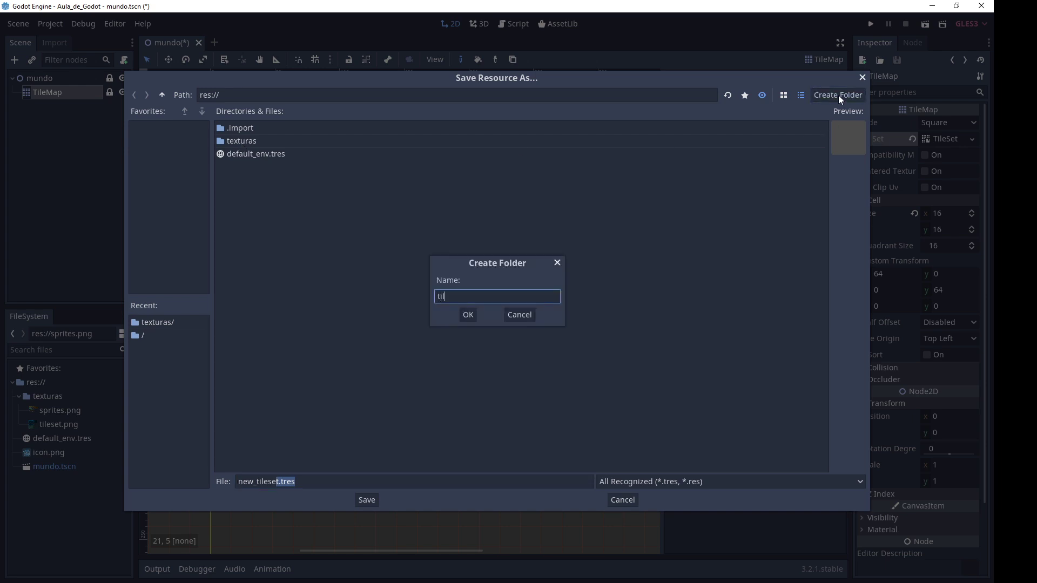
{"action": "type", "text": "lesets"}
{"action": "key", "text": "Return"}
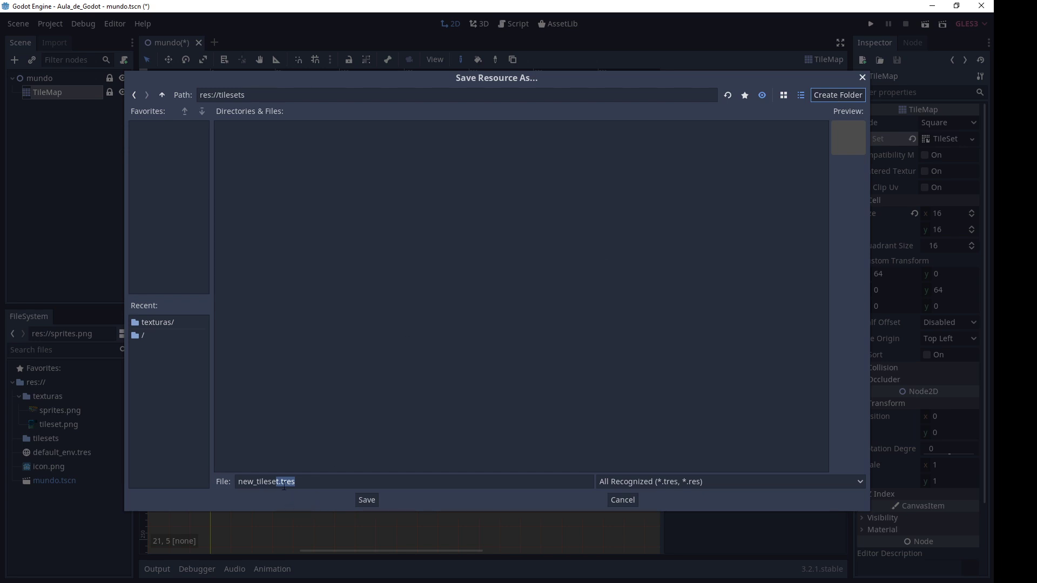
Step: Name the tile set file tileset_manual.tres and save it in the tilesets folder
{"action": "left_click", "coordinate": [282, 481]}
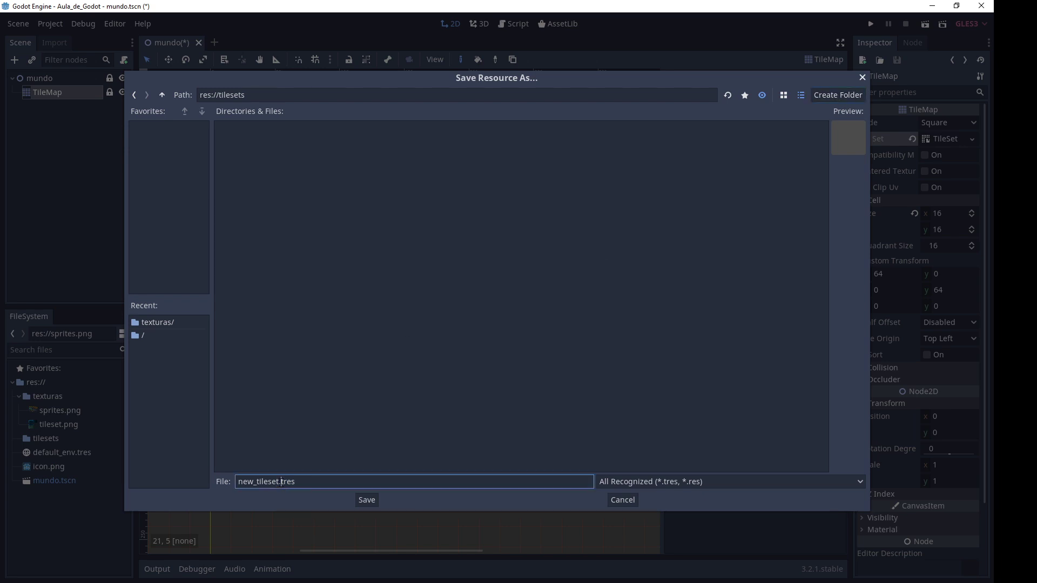
{"action": "left_click_drag", "start_coordinate": [278, 482], "coordinate": [238, 482]}
{"action": "key", "text": "BackSpace"}
{"action": "type", "text": "tileset_manual"}
{"action": "left_click", "coordinate": [366, 500]}
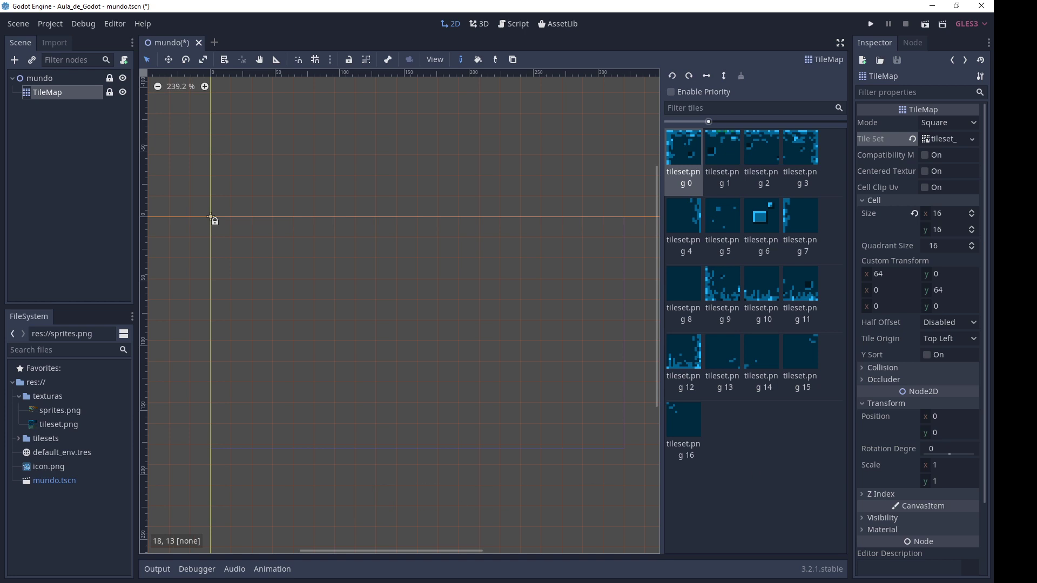
Step: Clear the map's tile set, create a new empty TileSet, and open it for editing
{"action": "left_click", "coordinate": [975, 145]}
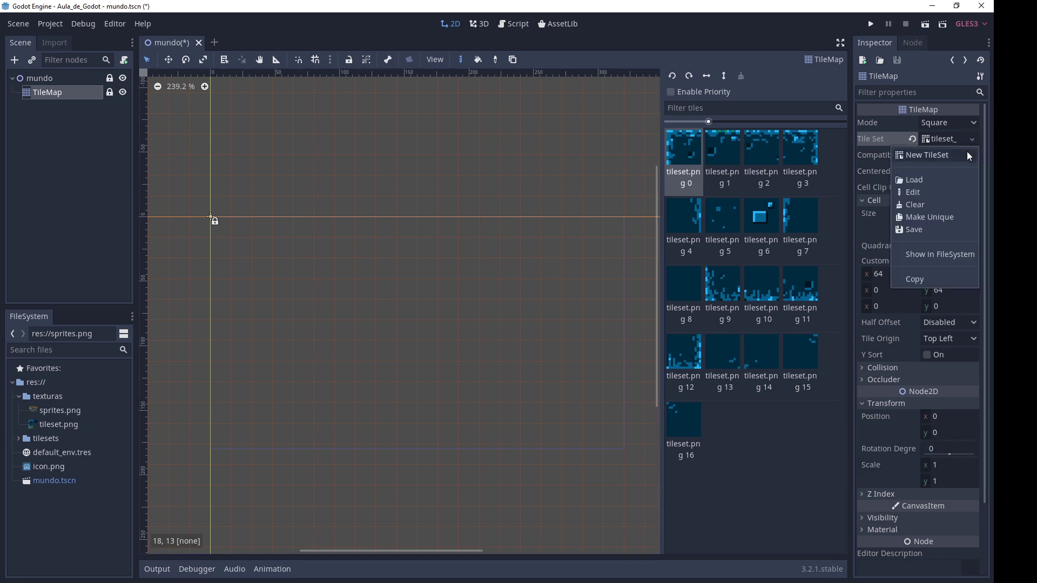
{"action": "left_click", "coordinate": [967, 204]}
{"action": "left_click", "coordinate": [973, 139]}
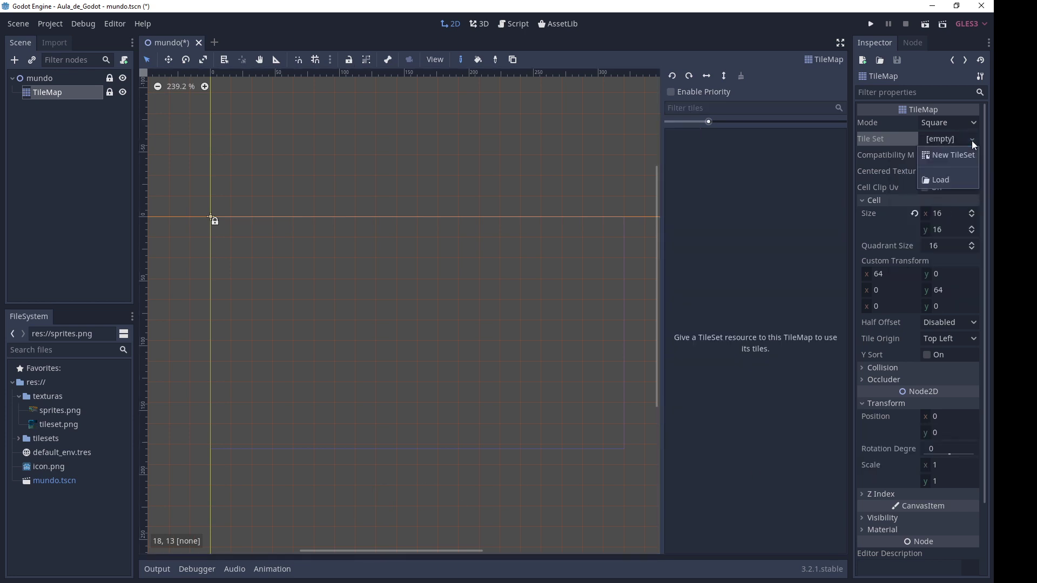
{"action": "left_click", "coordinate": [959, 162]}
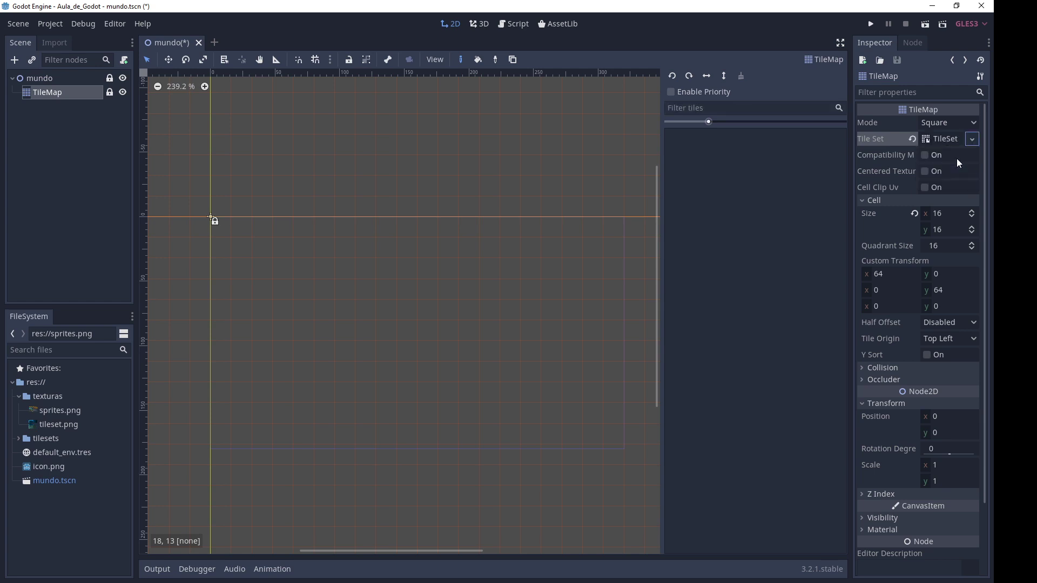
{"action": "left_click", "coordinate": [948, 140]}
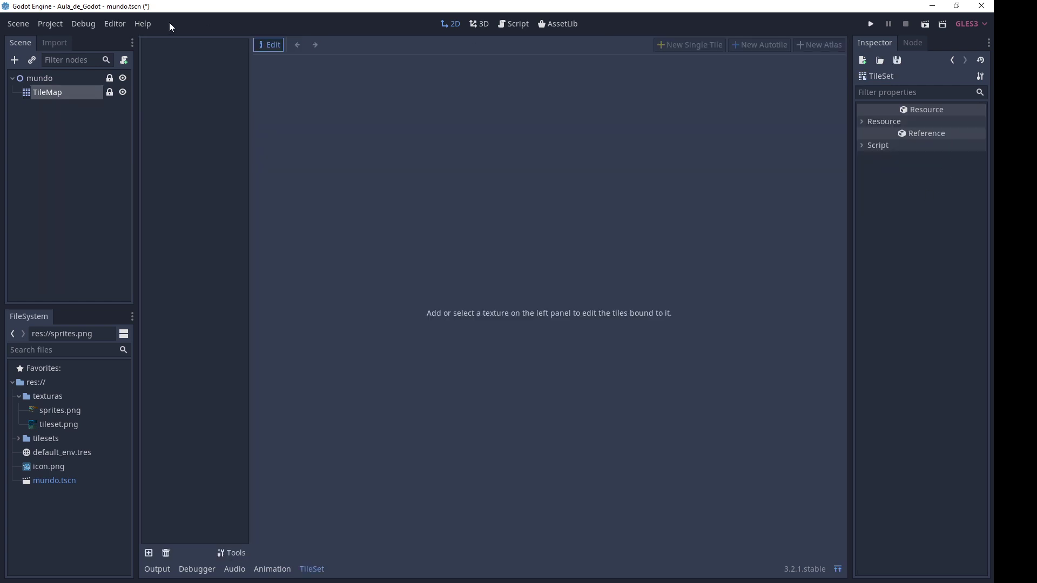
Step: Add texturas/tileset.png as the new TileSet's texture
{"action": "left_click", "coordinate": [147, 555]}
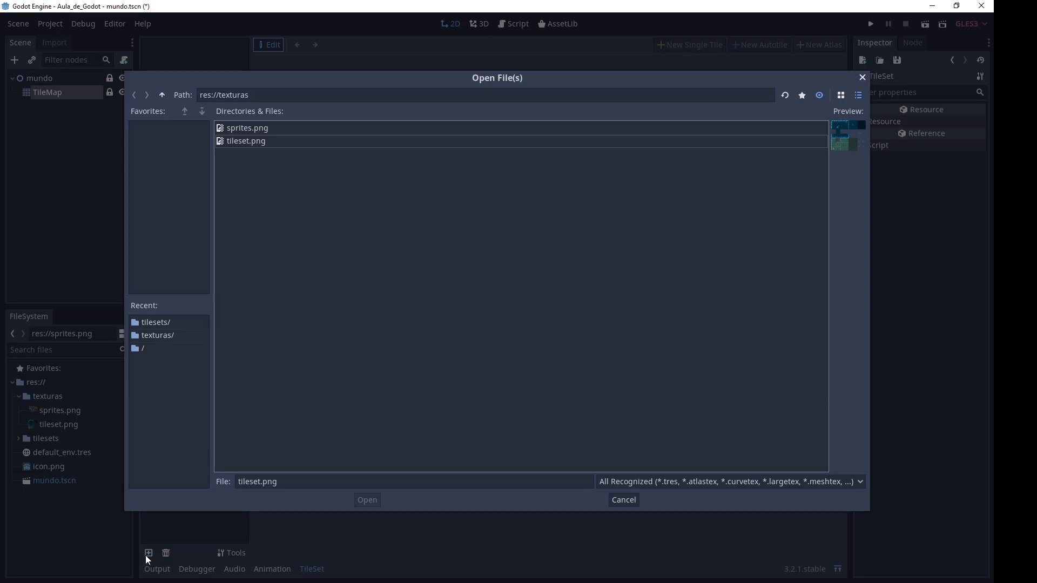
{"action": "left_click", "coordinate": [169, 336]}
{"action": "double_click", "coordinate": [252, 141]}
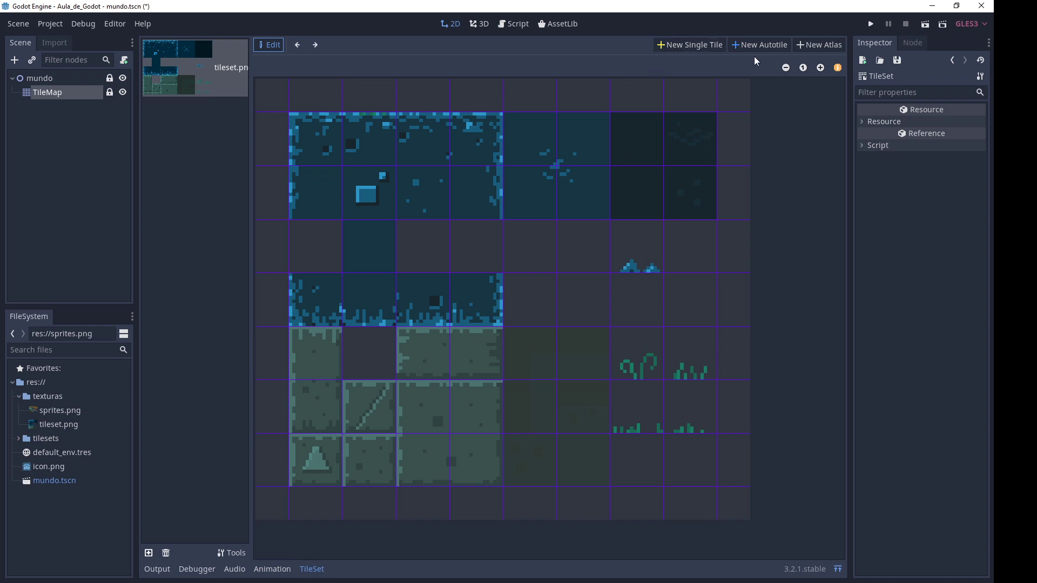
Step: Create a new autotile whose region frames the blue rock tiles at the top-left of tileset.png
{"action": "left_click", "coordinate": [783, 47]}
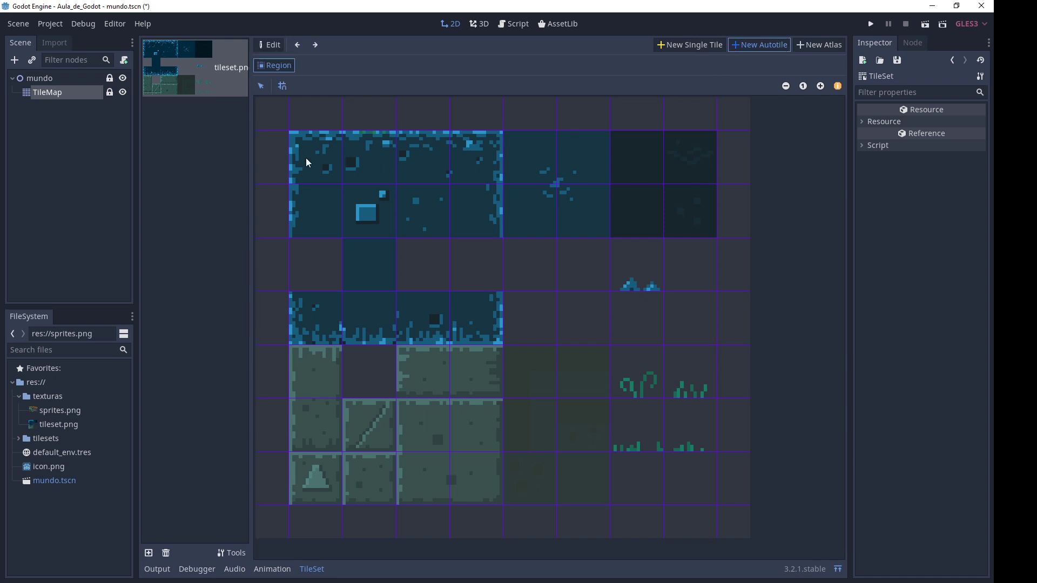
{"action": "left_click_drag", "start_coordinate": [302, 148], "coordinate": [571, 316]}
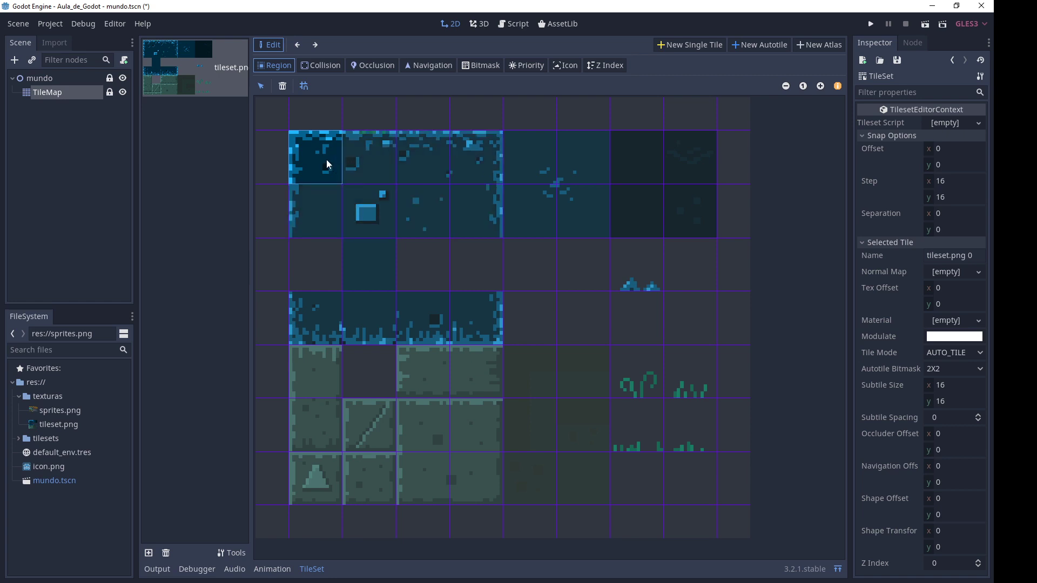
{"action": "left_click_drag", "start_coordinate": [327, 160], "coordinate": [575, 323]}
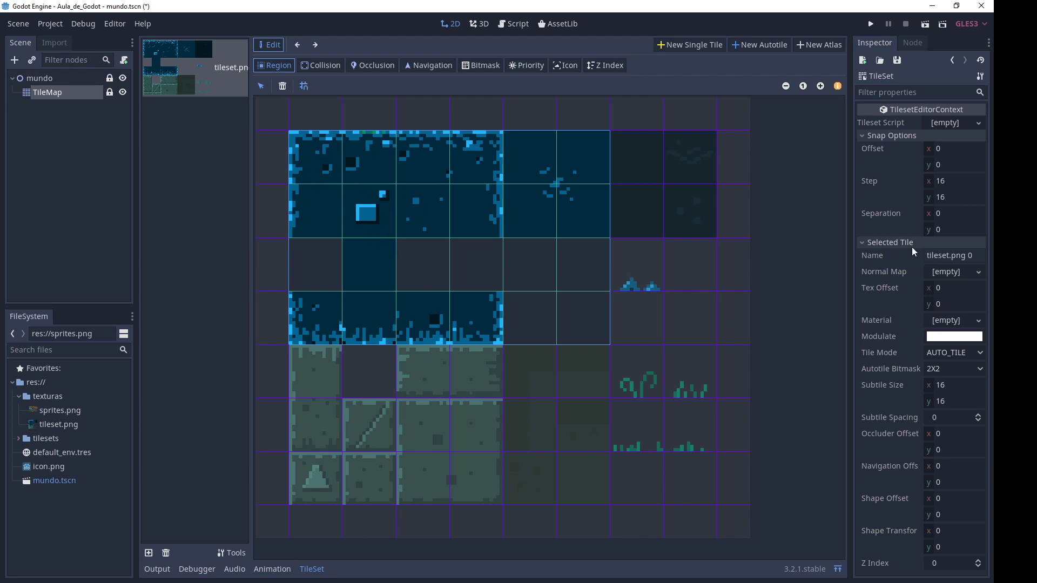
Step: Rename the autotile to 'chao' and switch the editor to Bitmask mode
{"action": "left_click_drag", "start_coordinate": [979, 256], "coordinate": [896, 257]}
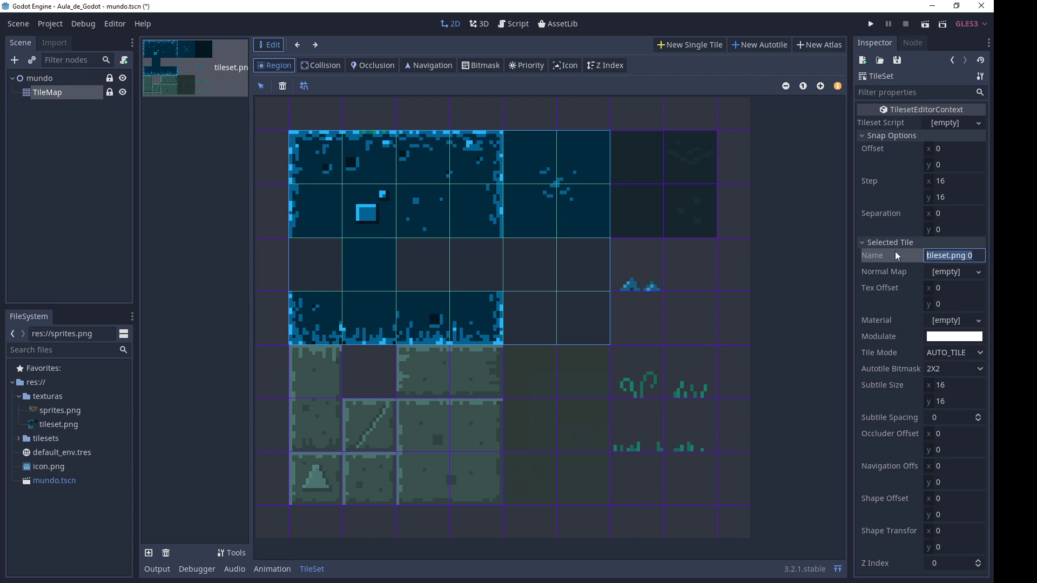
{"action": "type", "text": "chao"}
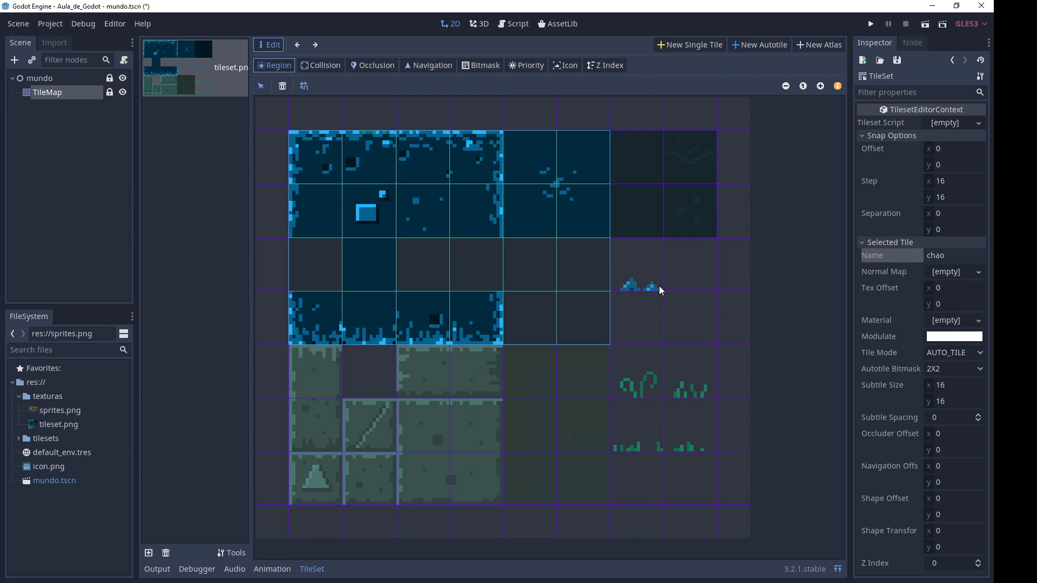
{"action": "left_click", "coordinate": [484, 70]}
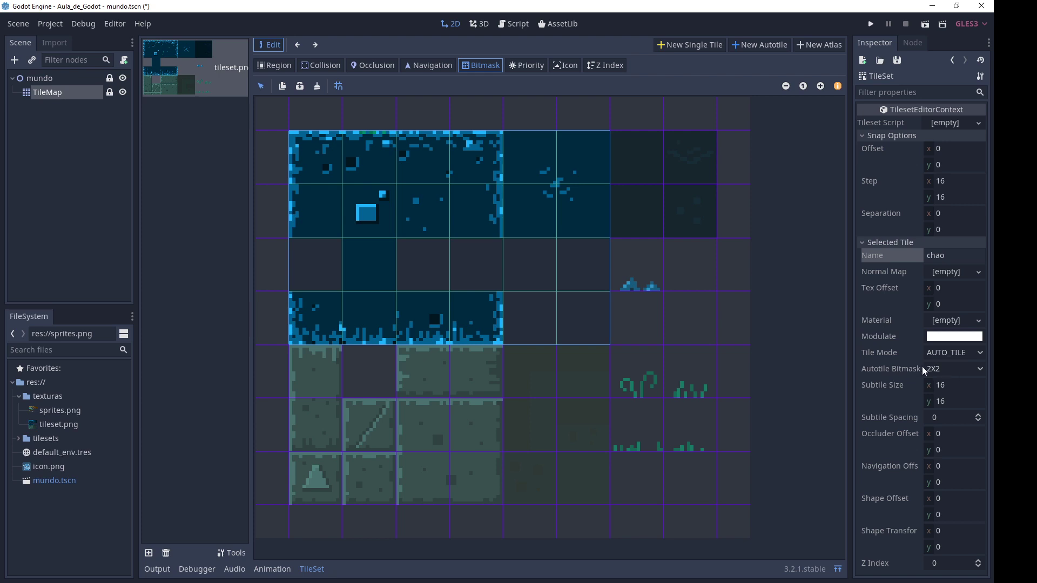
Step: Keep the autotile bitmask at 2X2 and mark the first red corner on the top-left tile
{"action": "left_click", "coordinate": [943, 371]}
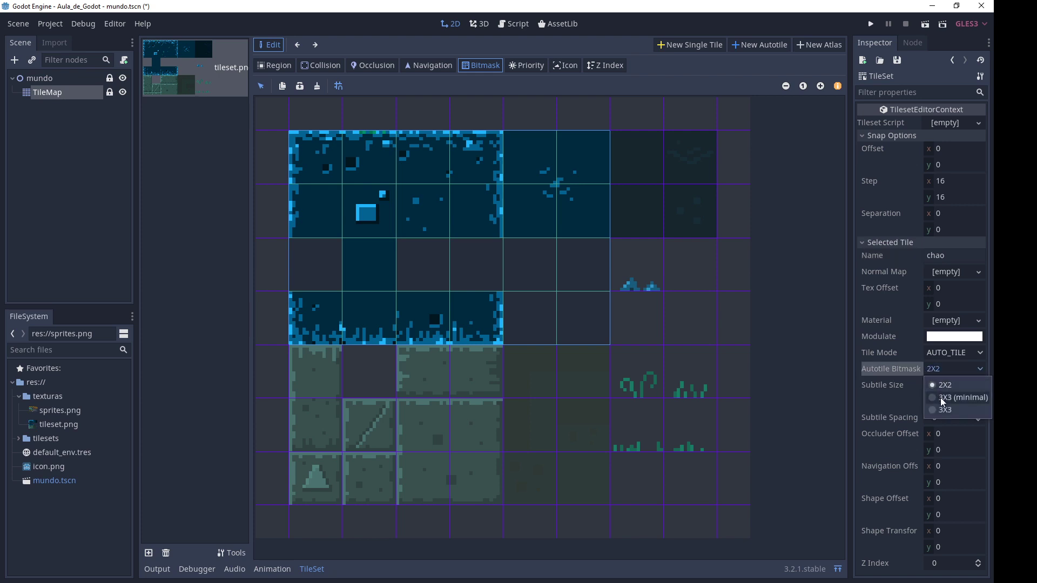
{"action": "left_click", "coordinate": [942, 385]}
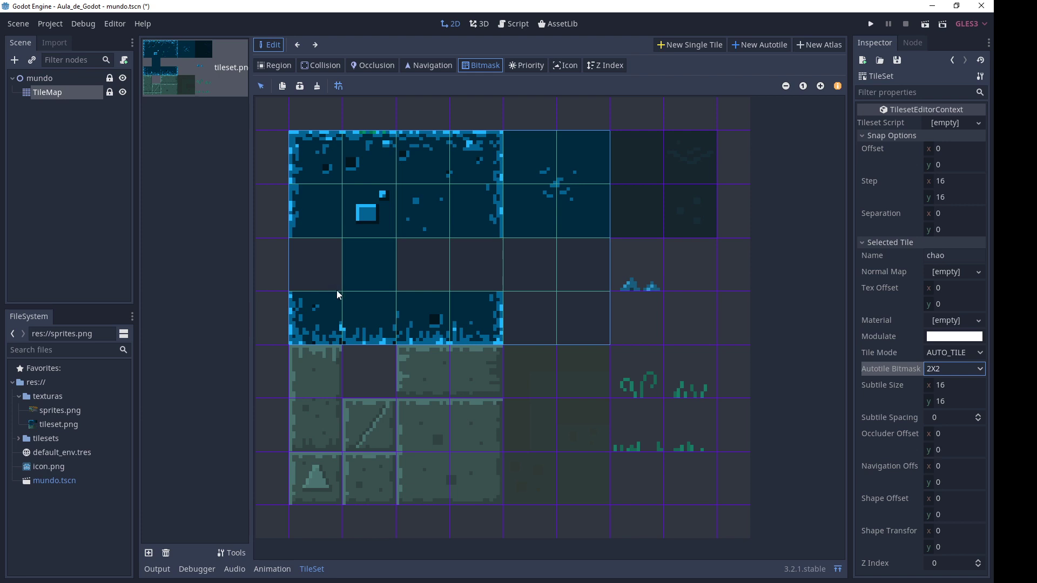
{"action": "left_click", "coordinate": [306, 145]}
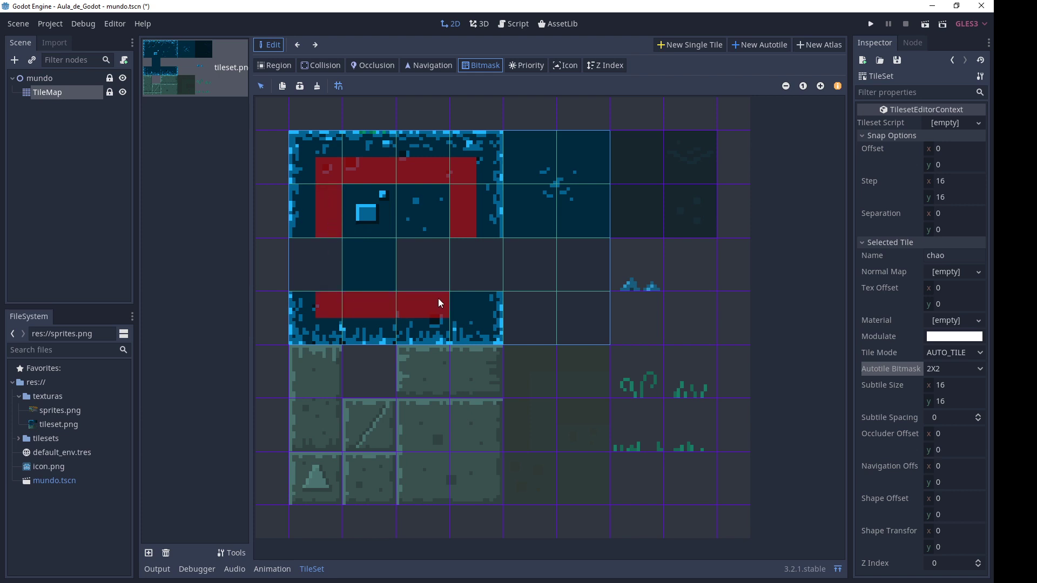
Step: Paint red bitmask bits along a tile's right edge and the middle subtiles' top halves
{"action": "left_click_drag", "start_coordinate": [438, 299], "coordinate": [455, 298]}
{"action": "left_click_drag", "start_coordinate": [352, 194], "coordinate": [409, 196]}
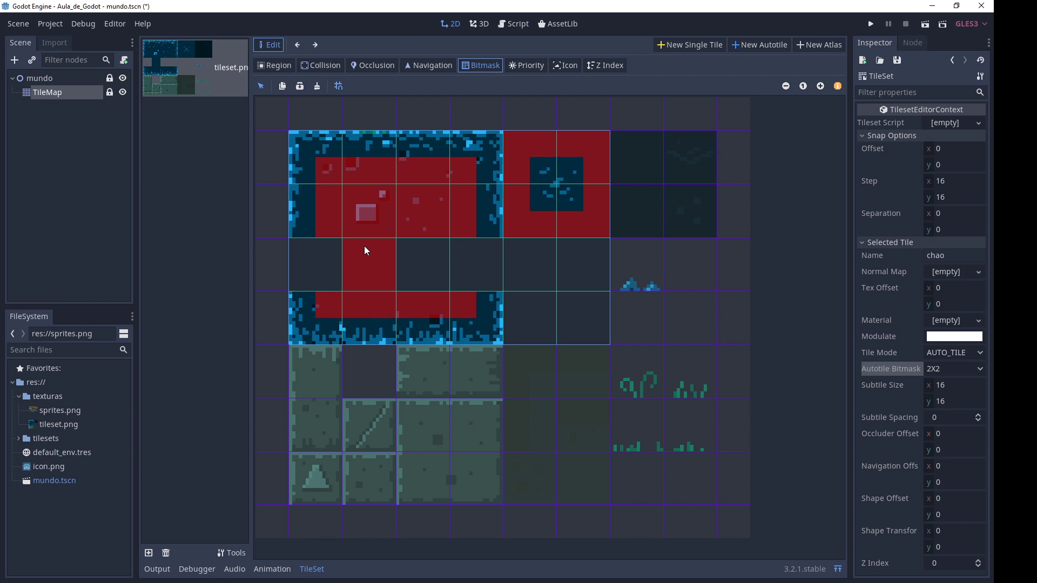
Step: Switch the TileSet editor to Priority mode and try editing the first subtile's priority value
{"action": "left_click", "coordinate": [517, 69]}
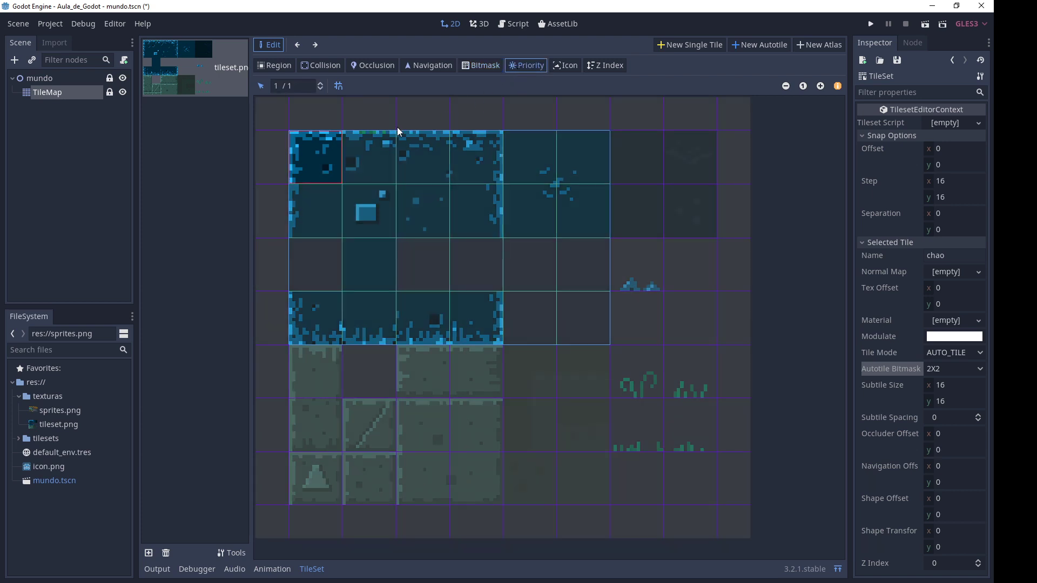
{"action": "double_click", "coordinate": [292, 87]}
{"action": "double_click", "coordinate": [277, 86]}
{"action": "left_click", "coordinate": [295, 81]}
Step: Check the priorities of the top-row, second-row and bottom-row chao subtiles
{"action": "left_click", "coordinate": [354, 142]}
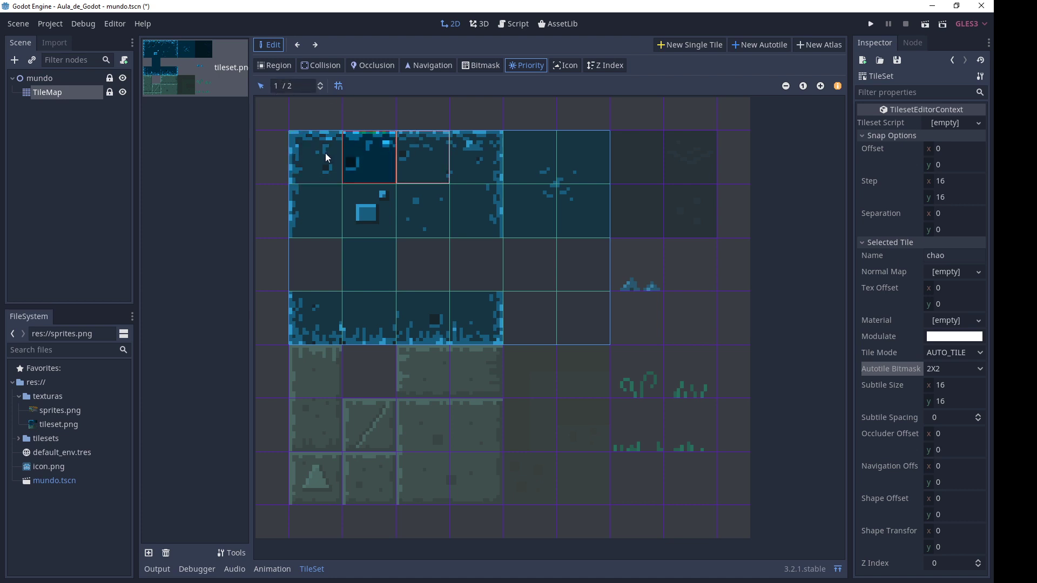
{"action": "left_click", "coordinate": [413, 146]}
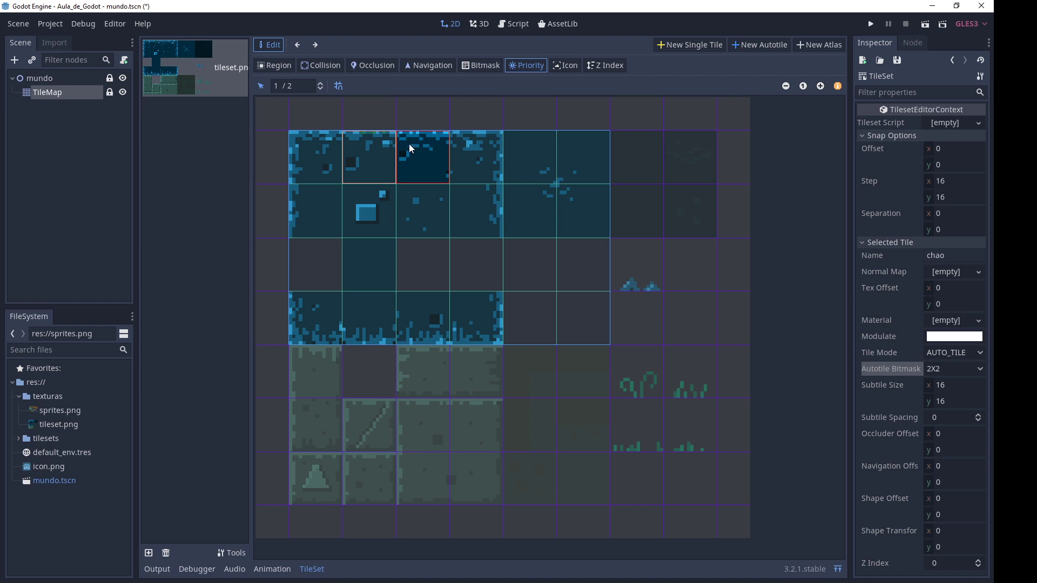
{"action": "left_click", "coordinate": [497, 161]}
{"action": "left_click", "coordinate": [496, 196]}
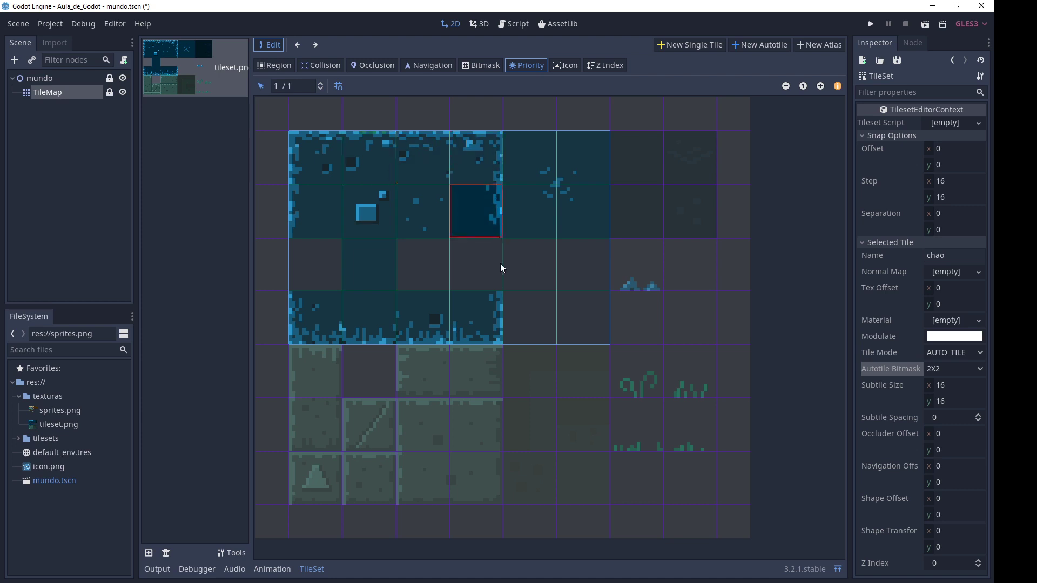
{"action": "left_click", "coordinate": [481, 310]}
{"action": "left_click", "coordinate": [442, 317]}
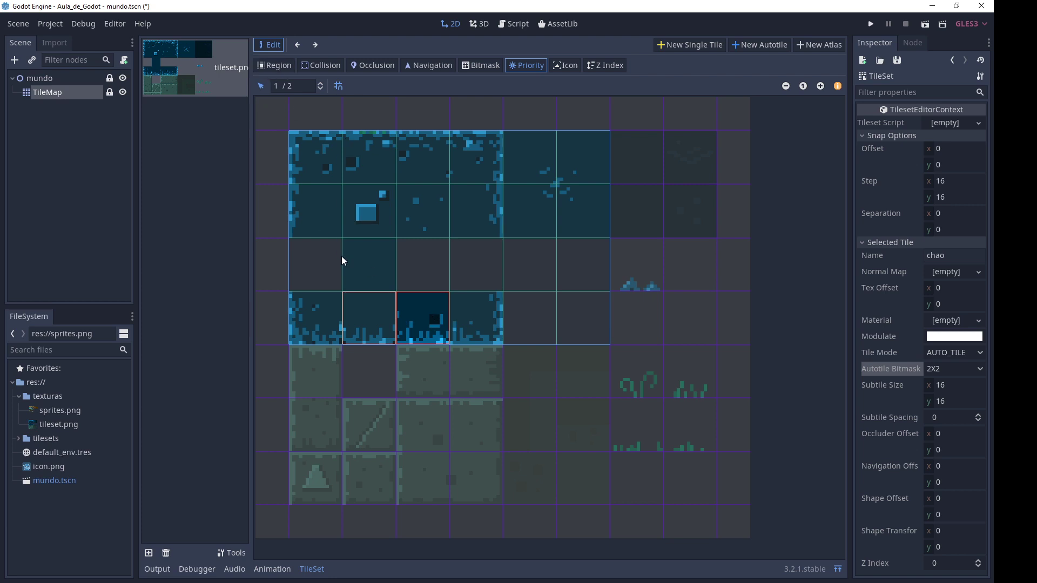
{"action": "left_click", "coordinate": [371, 310]}
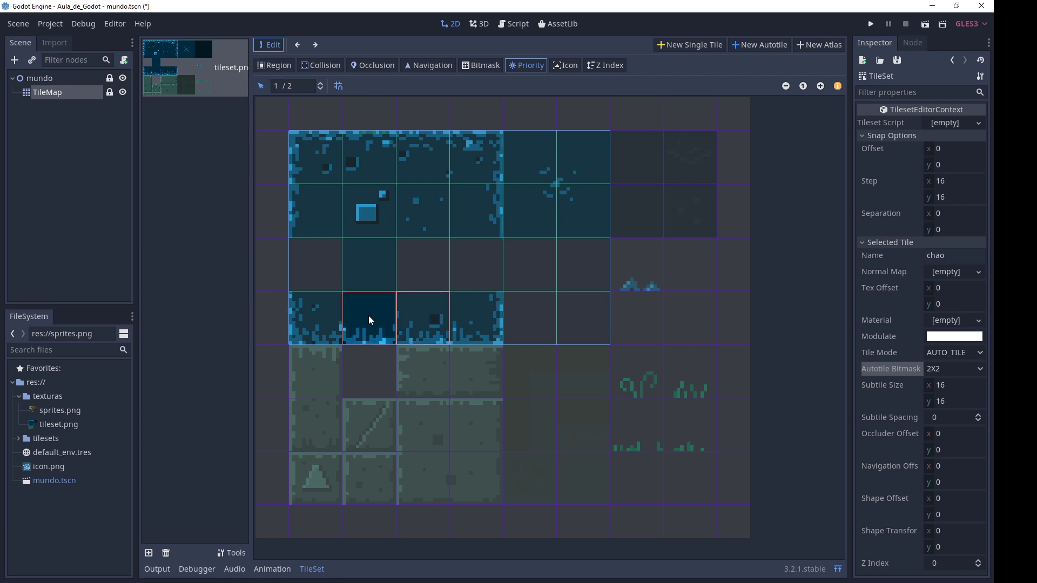
{"action": "left_click", "coordinate": [413, 316]}
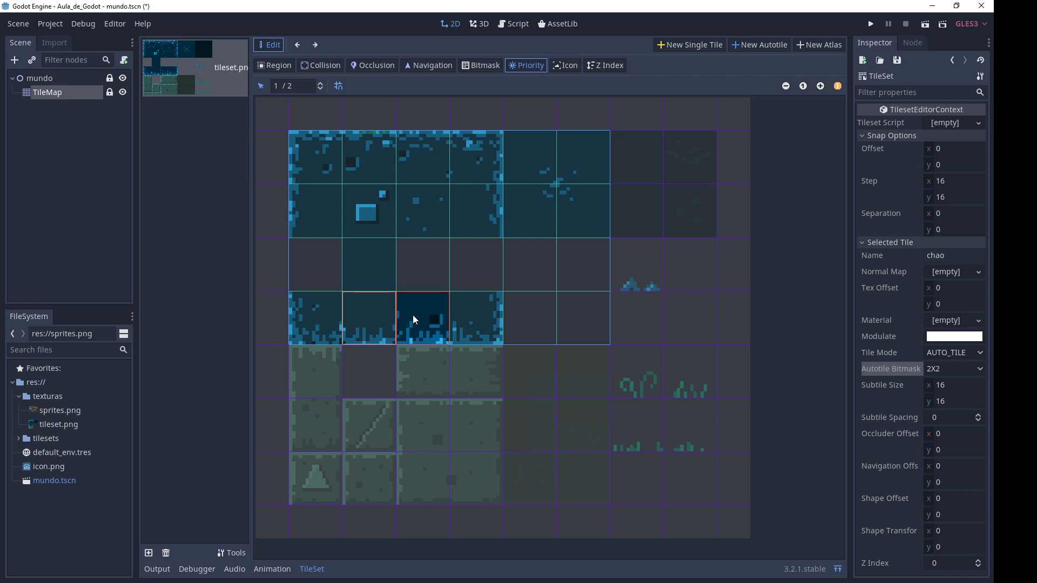
Step: Pick out the plain interior subtile among the middle chao subtiles
{"action": "left_click", "coordinate": [374, 256]}
{"action": "left_click", "coordinate": [371, 215]}
{"action": "left_click", "coordinate": [421, 210]}
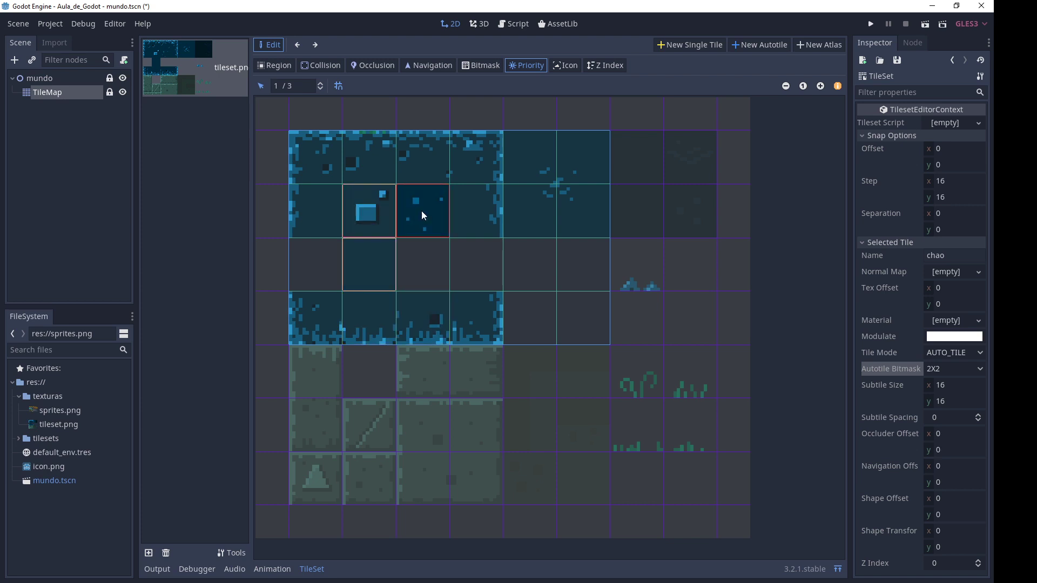
{"action": "left_click", "coordinate": [385, 210]}
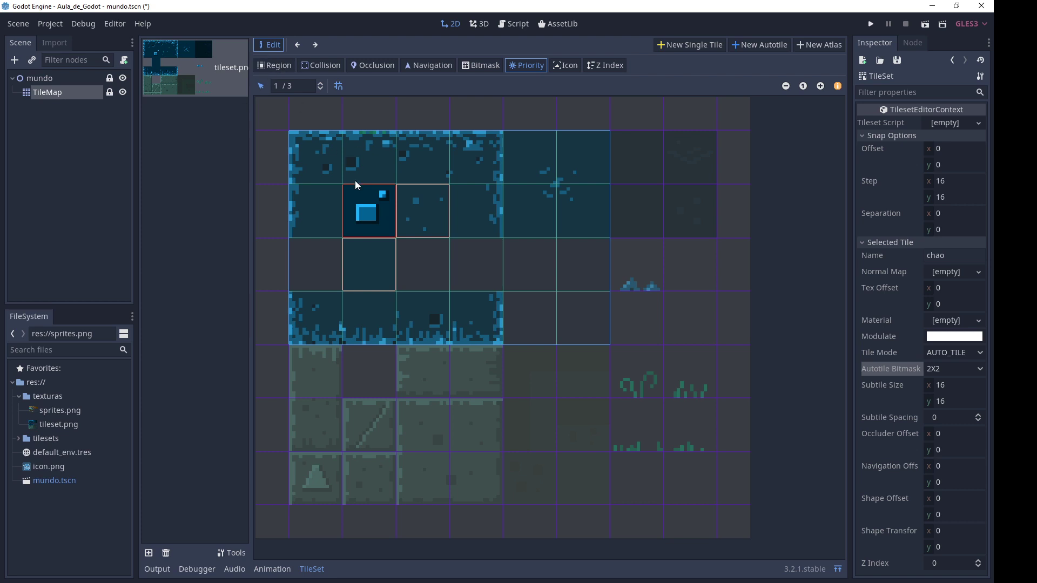
{"action": "left_click", "coordinate": [423, 206]}
{"action": "left_click", "coordinate": [385, 213]}
{"action": "left_click", "coordinate": [382, 254]}
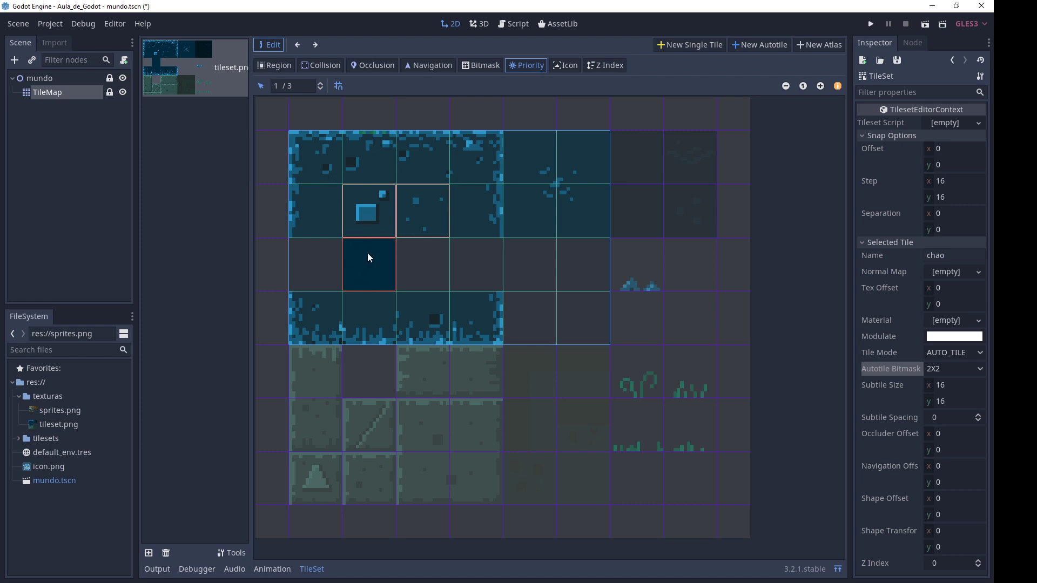
Step: Set the plain subtile's priority to 30, verify its neighbours, and collapse the bottom panel
{"action": "left_click", "coordinate": [276, 86]}
{"action": "key", "text": "BackSpace"}
{"action": "type", "text": "30"}
{"action": "left_click", "coordinate": [358, 202]}
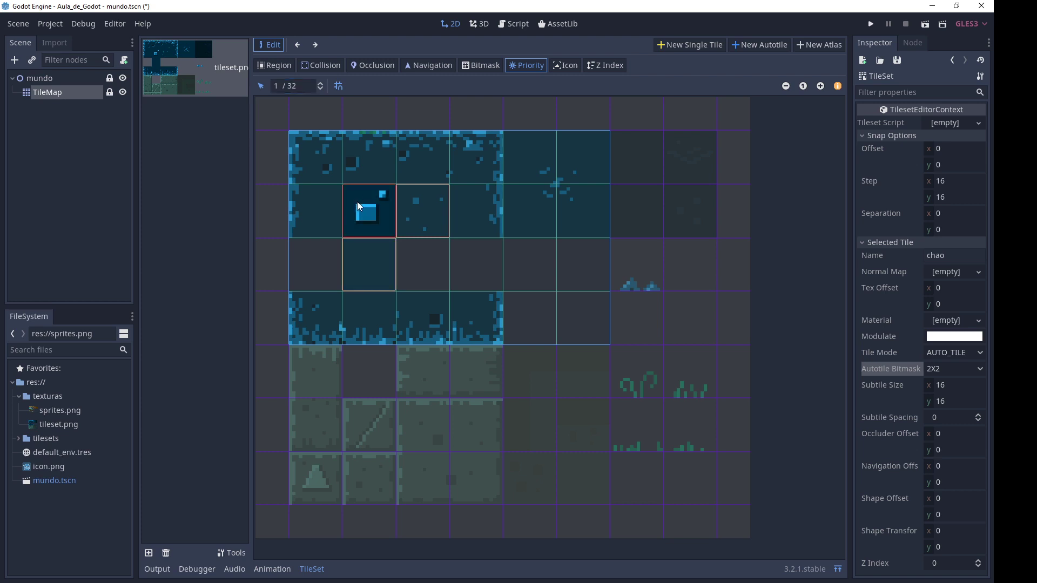
{"action": "left_click", "coordinate": [406, 204]}
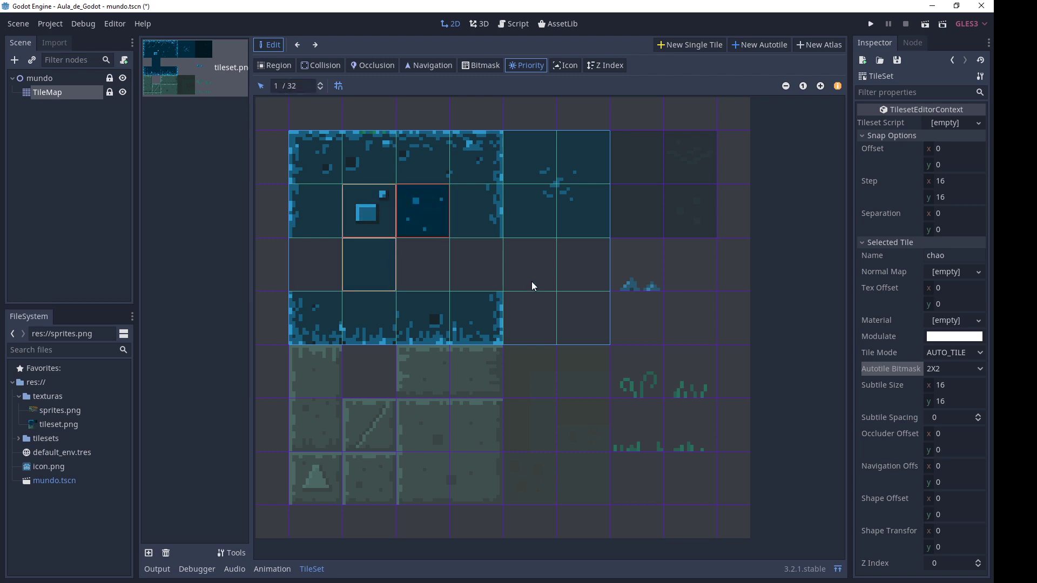
{"action": "left_click", "coordinate": [838, 569]}
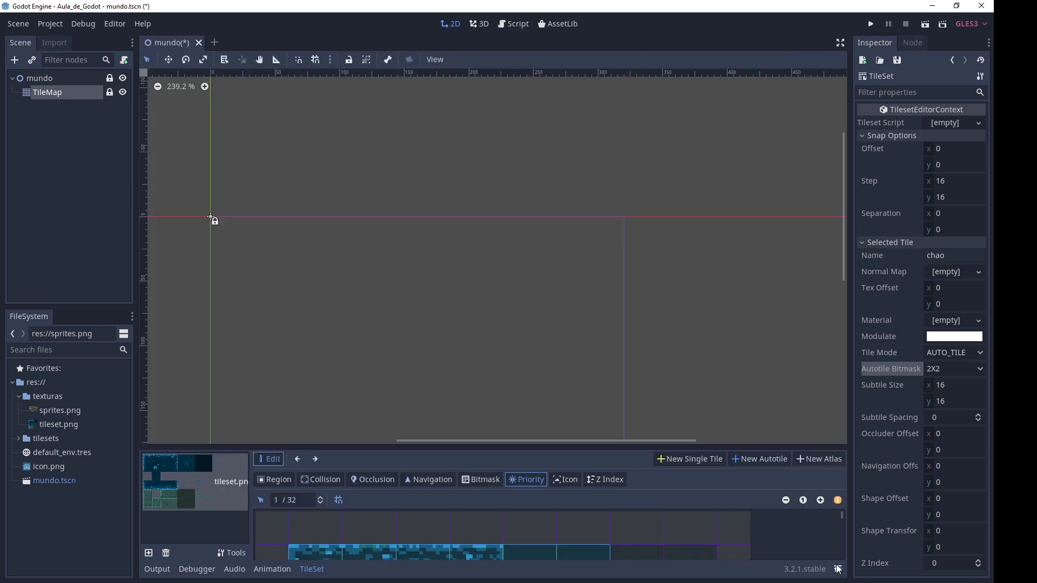
Step: On the TileMap, select the chao tile and paint two stacked rows of it
{"action": "left_click", "coordinate": [953, 60]}
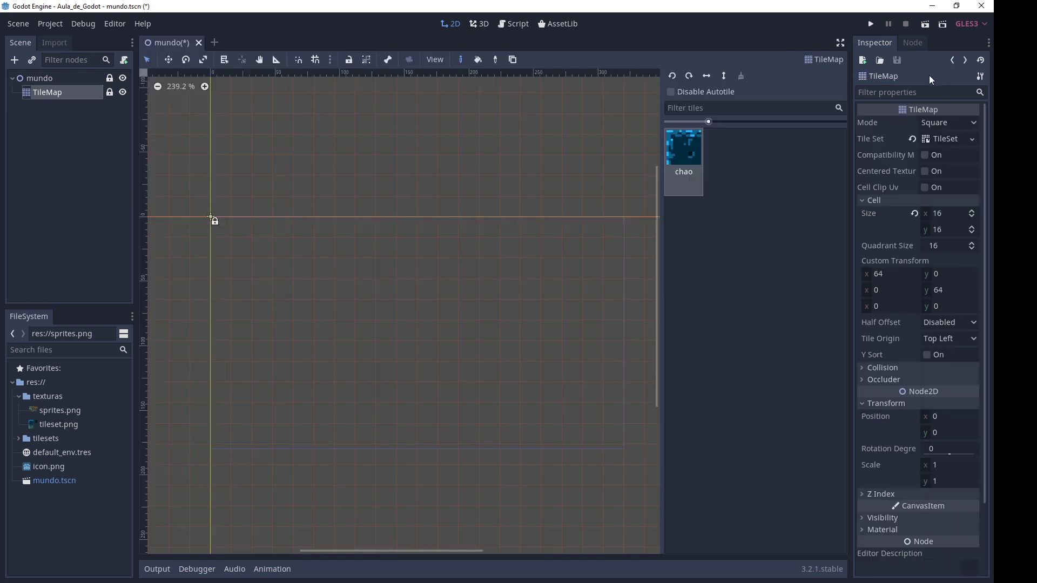
{"action": "left_click", "coordinate": [684, 154]}
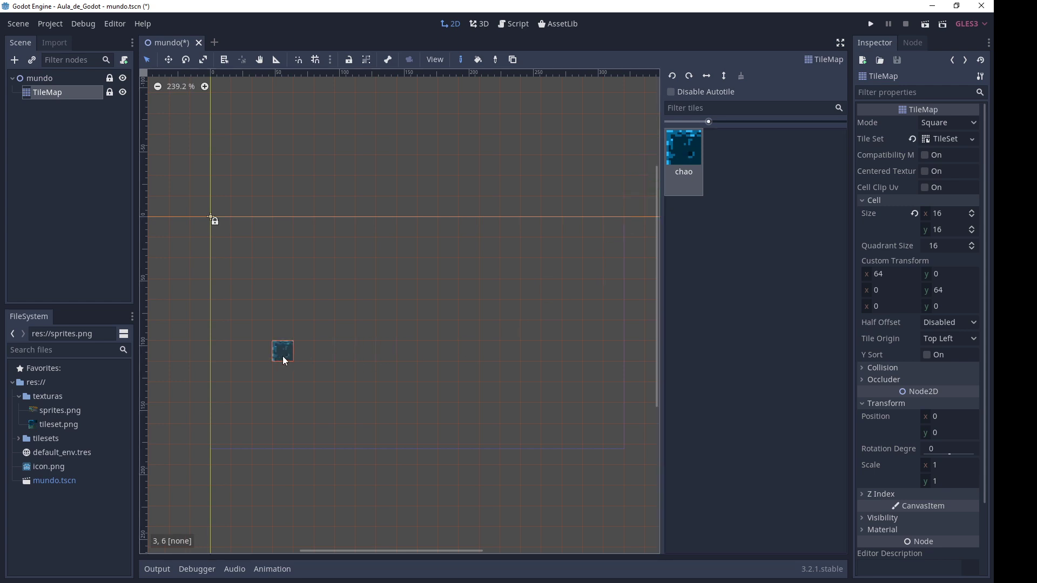
{"action": "left_click_drag", "start_coordinate": [278, 357], "coordinate": [511, 351]}
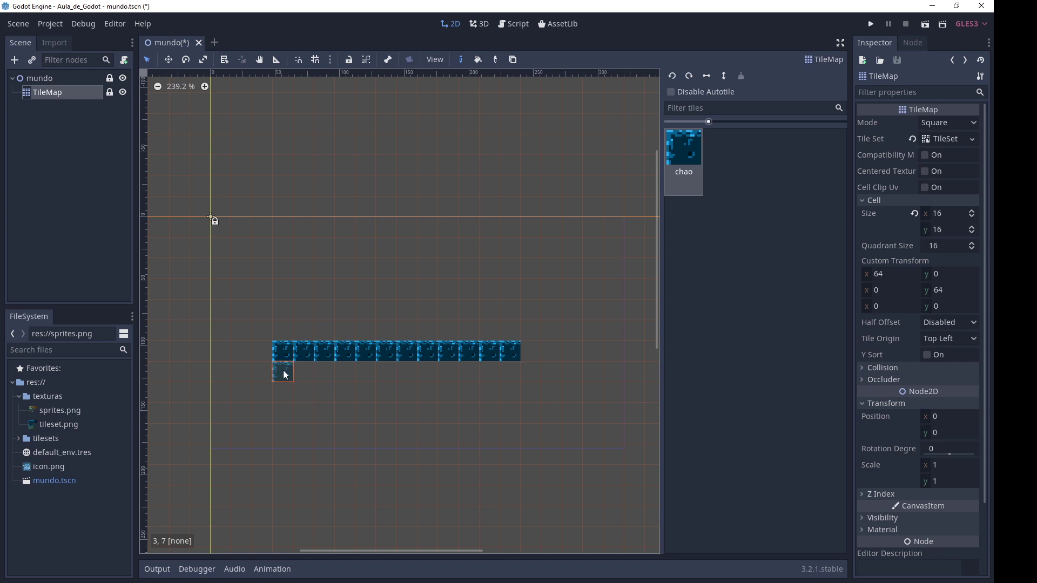
{"action": "left_click_drag", "start_coordinate": [283, 372], "coordinate": [508, 377]}
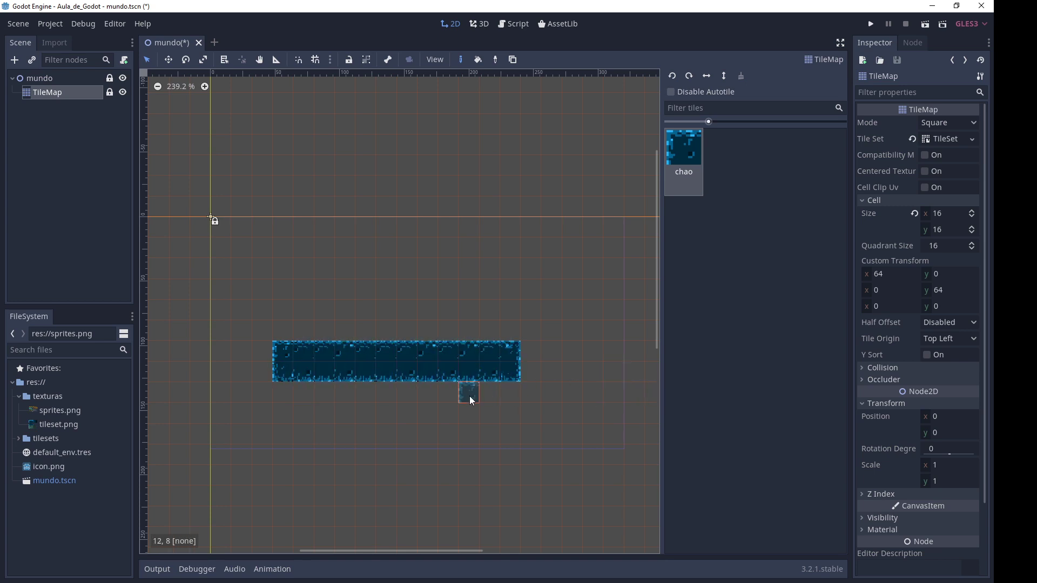
Step: Add a third chao row, a column above the right side, and two tiles atop the block
{"action": "scroll", "coordinate": [486, 403], "scroll_direction": "up", "scroll_amount": 5}
{"action": "scroll", "coordinate": [466, 388], "scroll_direction": "up", "scroll_amount": 5}
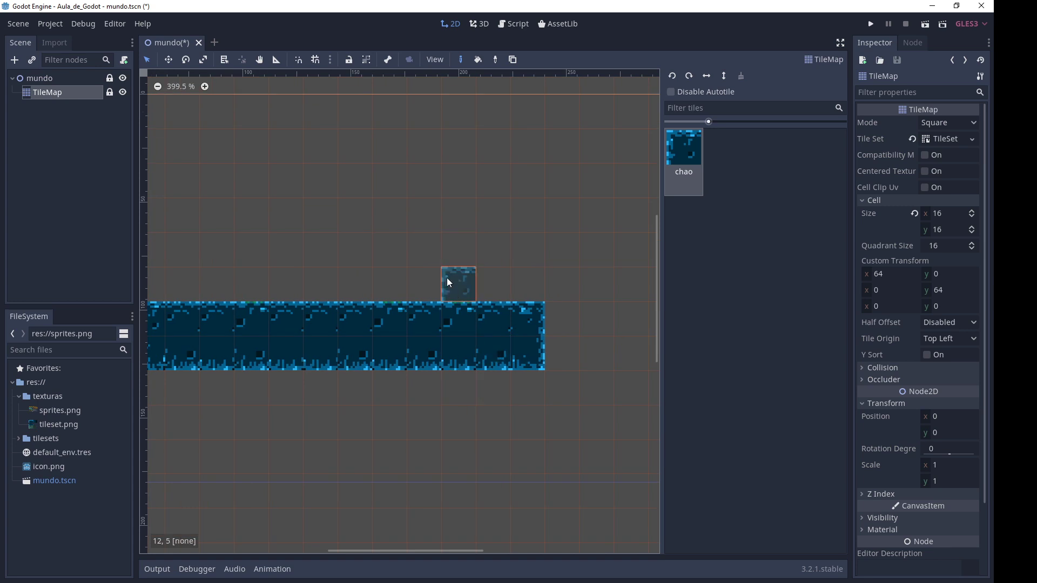
{"action": "scroll", "coordinate": [399, 324], "scroll_direction": "down", "scroll_amount": 4}
{"action": "scroll", "coordinate": [399, 328], "scroll_direction": "down", "scroll_amount": 1}
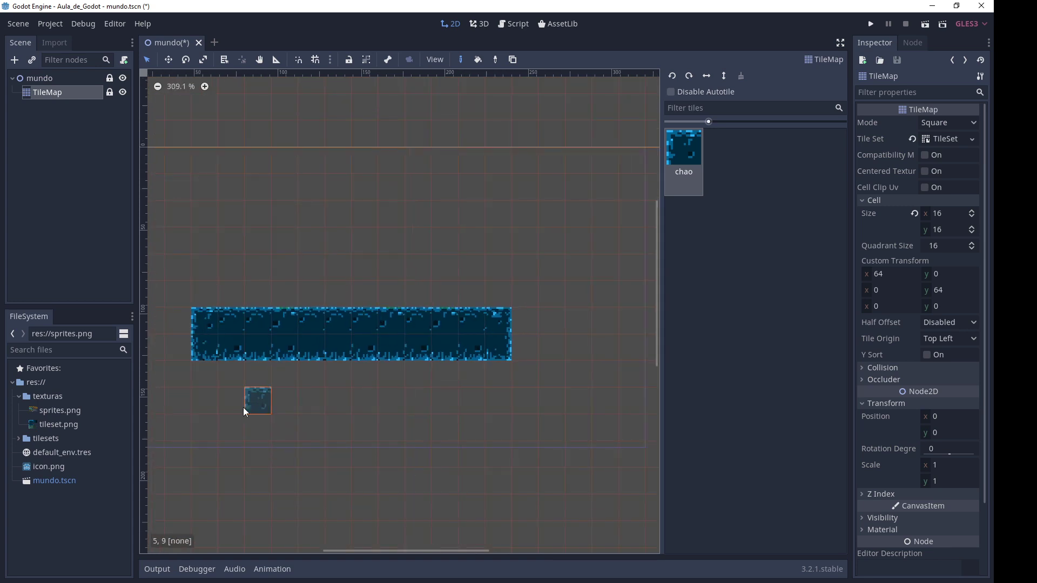
{"action": "left_click_drag", "start_coordinate": [211, 382], "coordinate": [498, 374]}
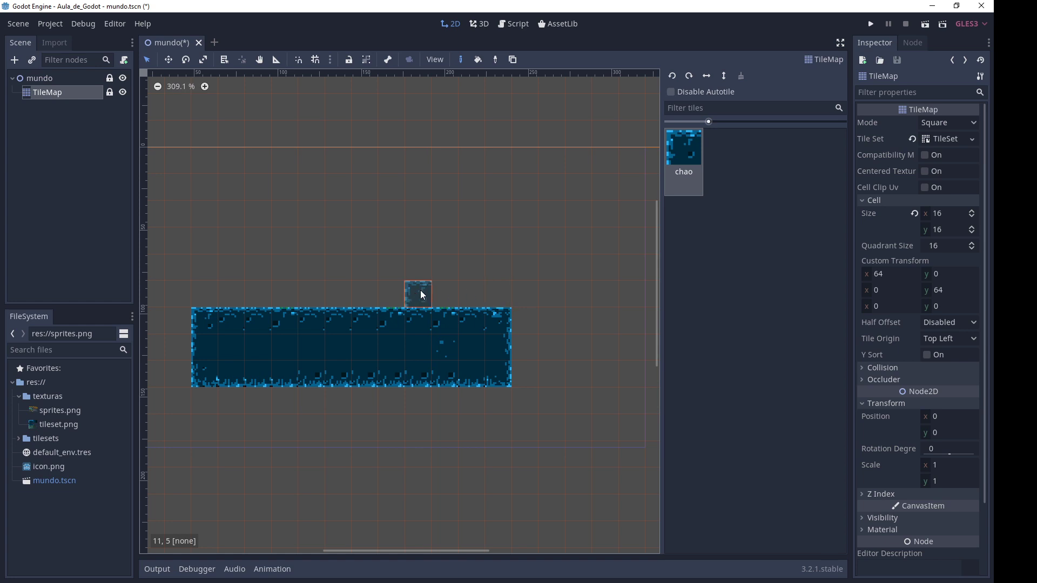
{"action": "mouse_move", "coordinate": [417, 291]}
{"action": "left_mouse_down"}
{"action": "mouse_move", "coordinate": [434, 212]}
{"action": "mouse_move", "coordinate": [465, 302]}
{"action": "mouse_move", "coordinate": [472, 268]}
{"action": "left_mouse_up"}
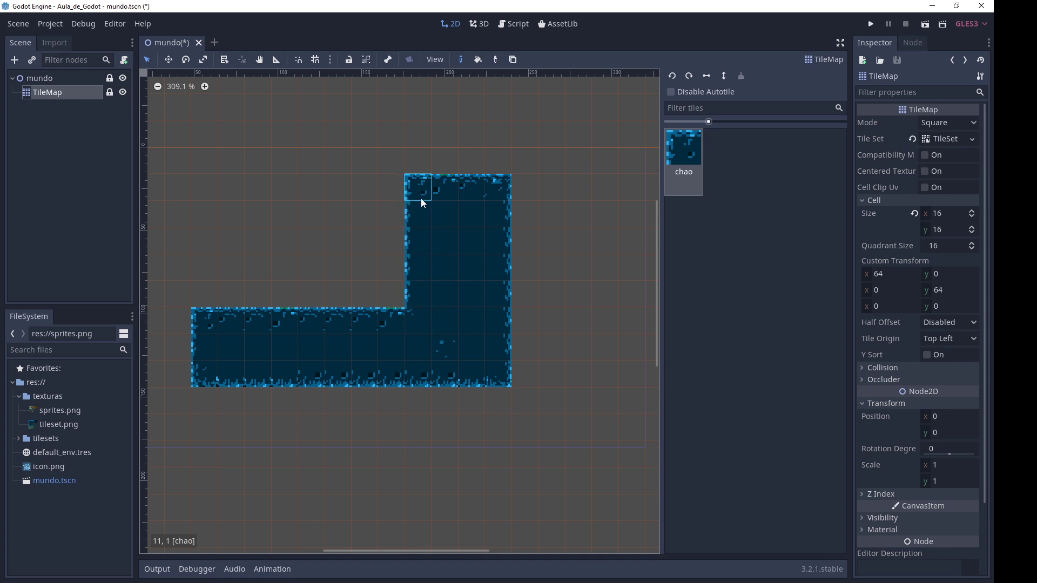
{"action": "left_click_drag", "start_coordinate": [231, 296], "coordinate": [261, 301]}
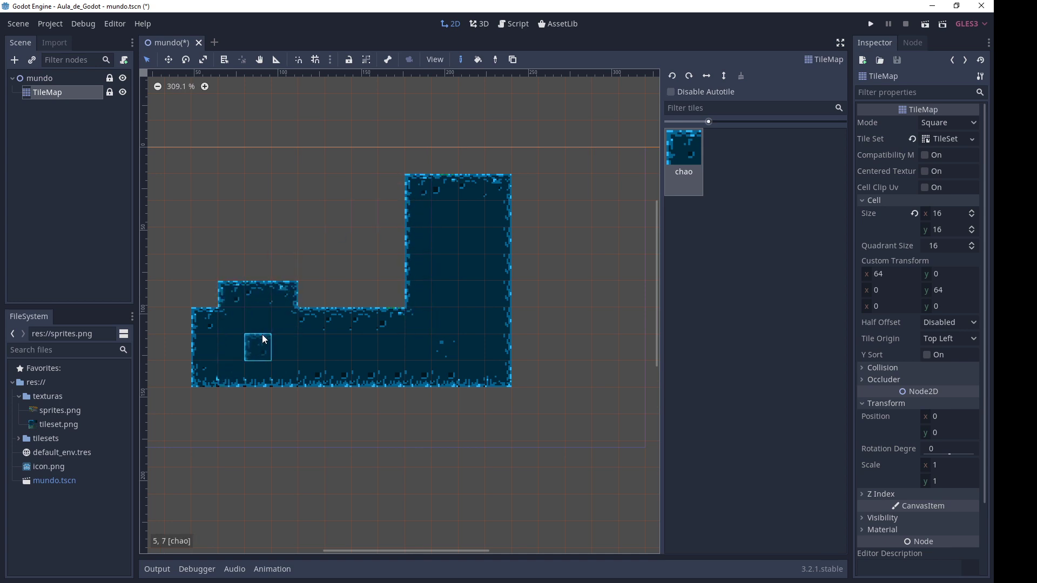
{"action": "scroll", "coordinate": [368, 324], "scroll_direction": "down", "scroll_amount": 3}
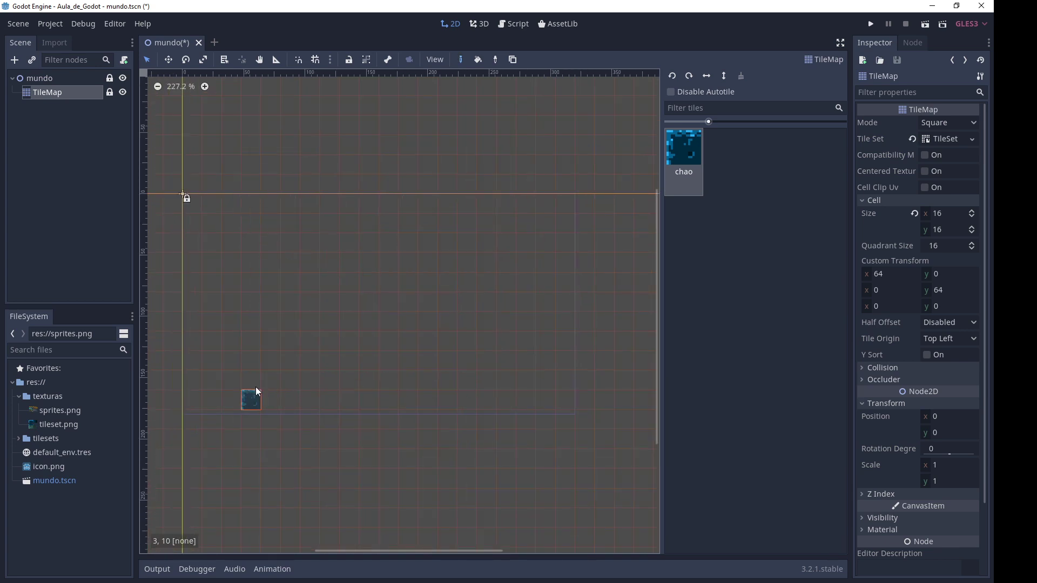
Step: Paint a three-row chao floor with raised middle and right blocks, a three-tile bump, and a lower row
{"action": "left_click_drag", "start_coordinate": [196, 362], "coordinate": [564, 405], "text": "ctrl+shift"}
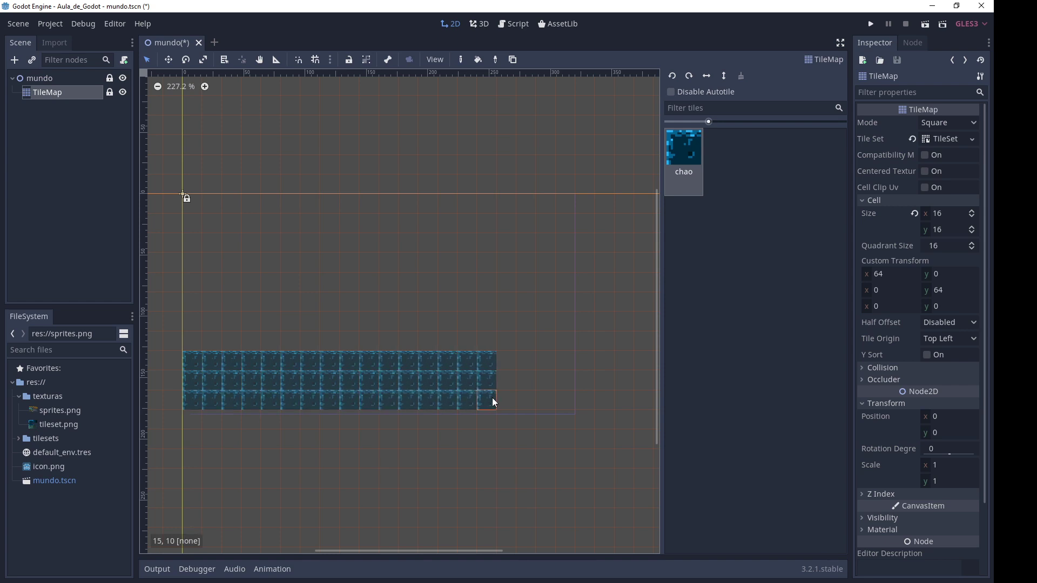
{"action": "left_click_drag", "start_coordinate": [326, 338], "coordinate": [432, 326], "text": "ctrl+shift"}
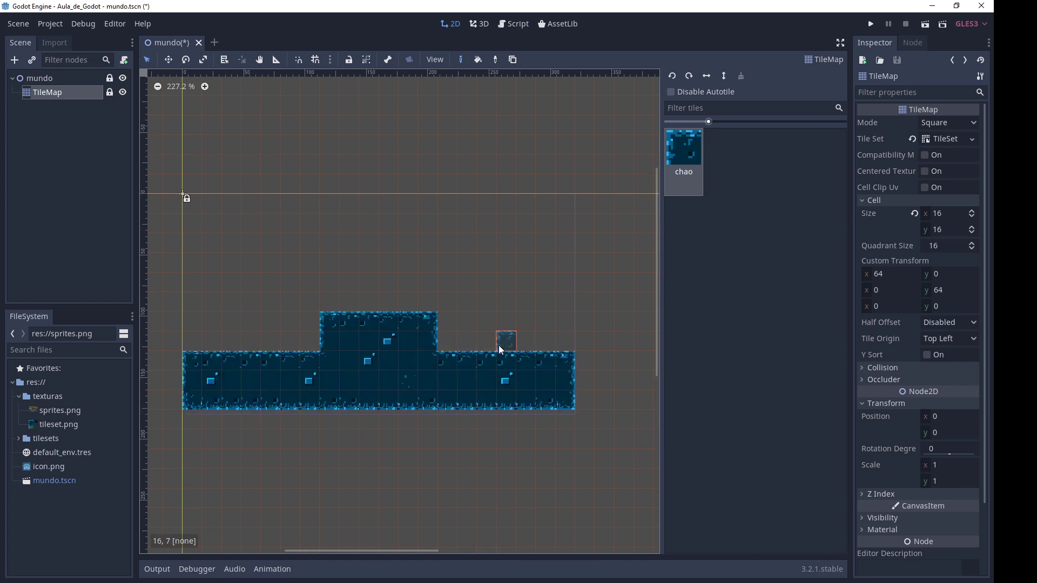
{"action": "left_click_drag", "start_coordinate": [502, 342], "coordinate": [564, 324], "text": "ctrl+shift"}
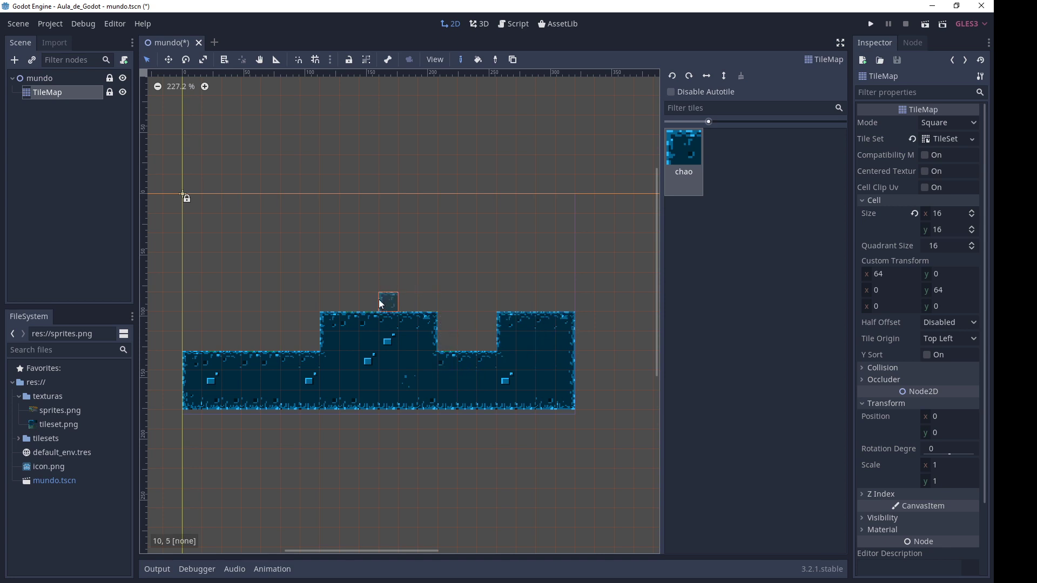
{"action": "left_click_drag", "start_coordinate": [380, 304], "coordinate": [402, 300]}
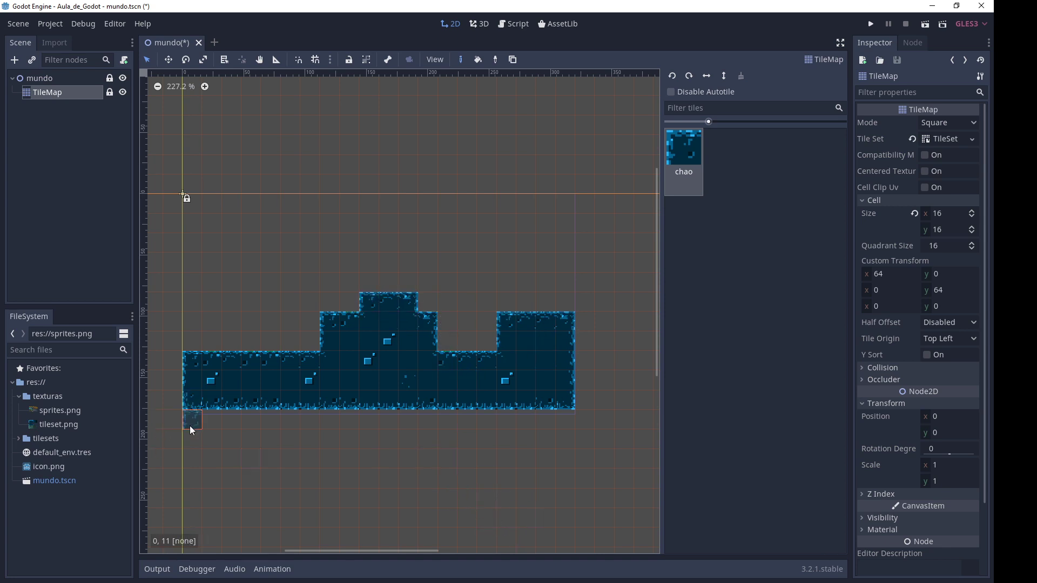
{"action": "left_click_drag", "start_coordinate": [190, 426], "coordinate": [460, 421], "text": "shift"}
{"action": "left_click_drag", "start_coordinate": [562, 423], "coordinate": [565, 425], "text": "shift"}
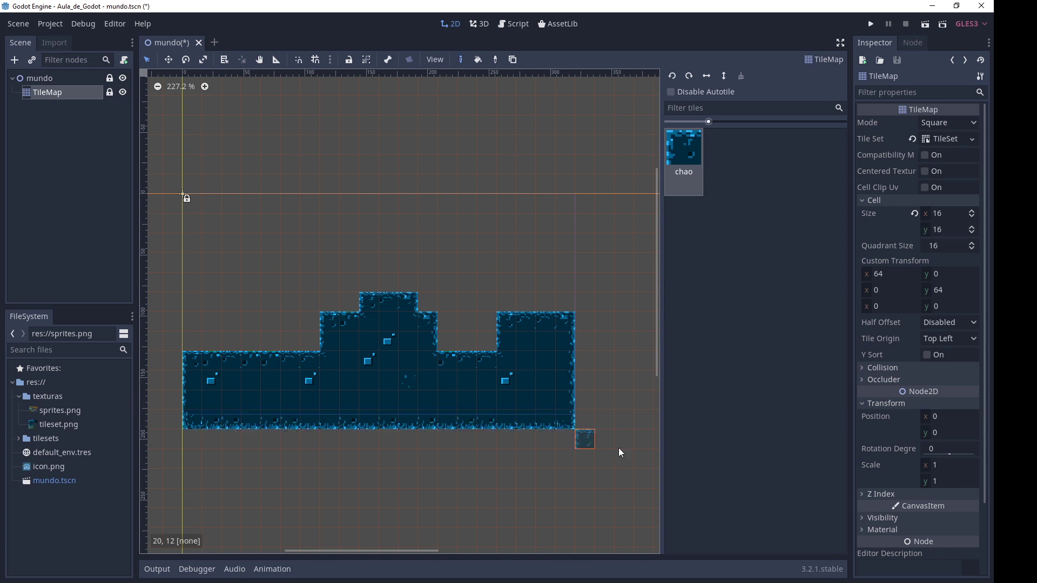
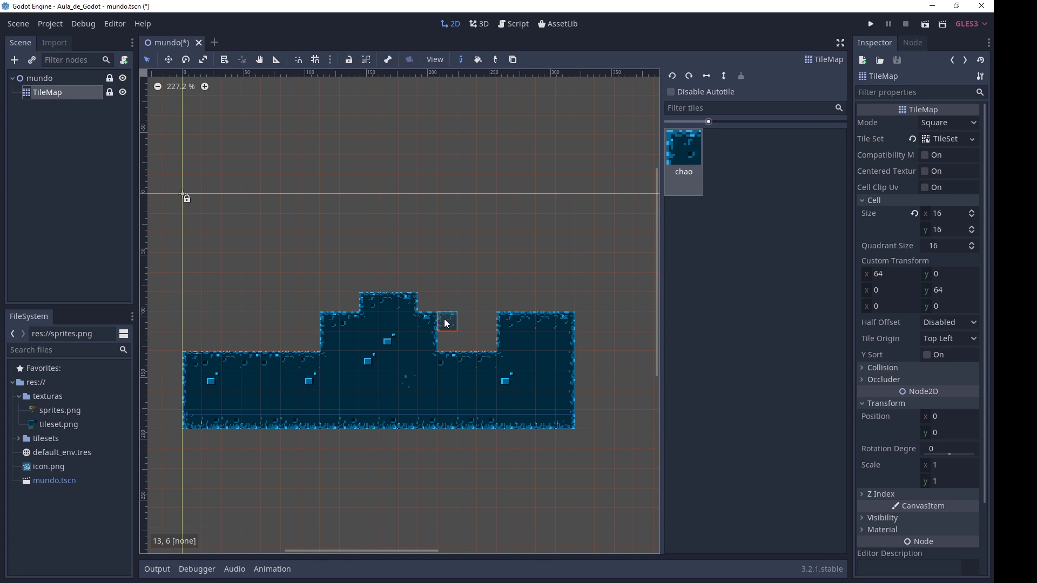
Step: Rename the existing TileMap node to chao
{"action": "double_click", "coordinate": [48, 93]}
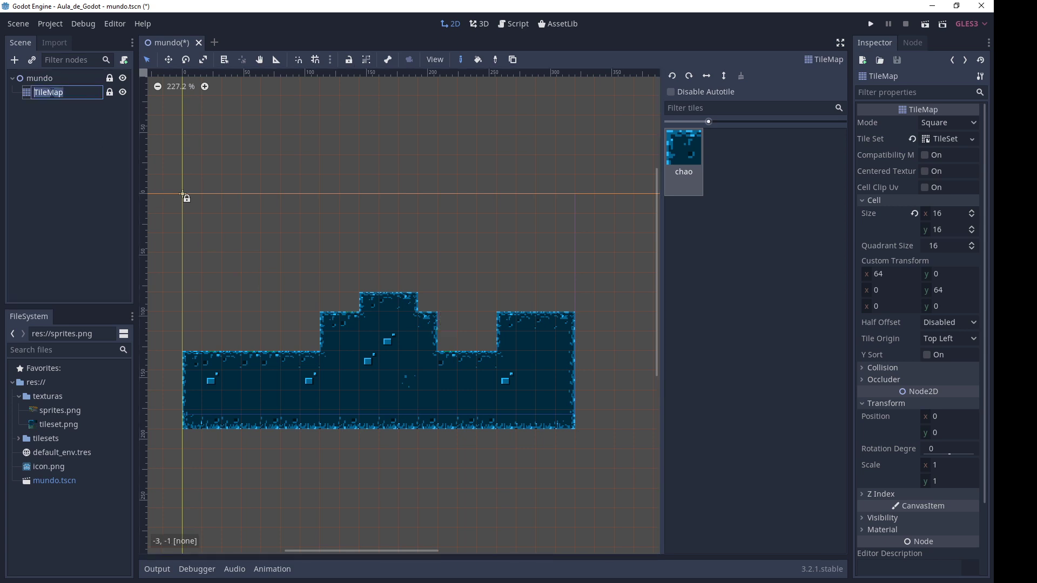
{"action": "type", "text": "chao"}
{"action": "key", "text": "Return"}
Step: Add a second TileMap named fundo under mundo and drag it above chao
{"action": "left_click", "coordinate": [58, 81]}
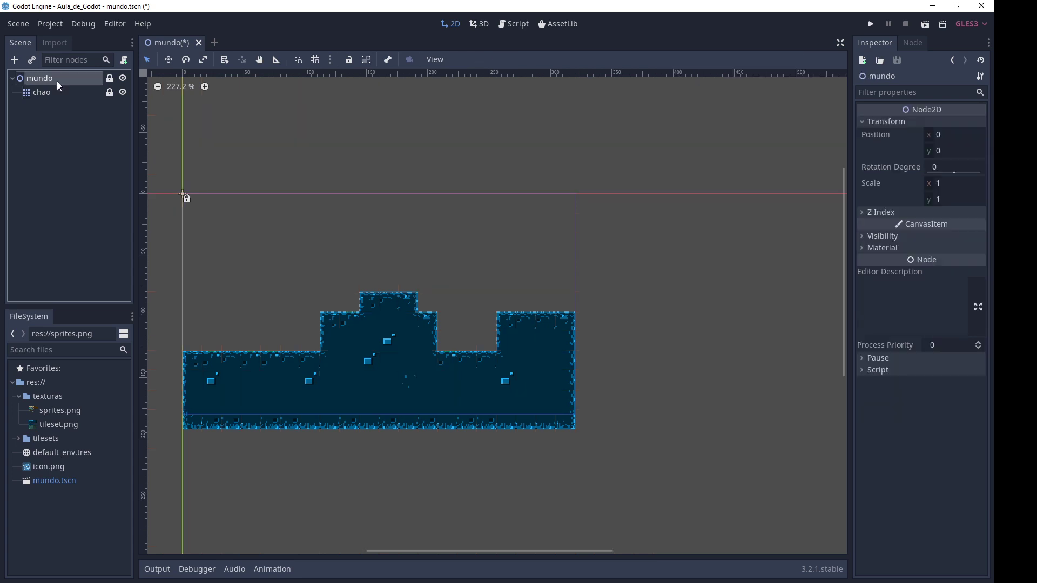
{"action": "left_click", "coordinate": [16, 60]}
{"action": "type", "text": "tl"}
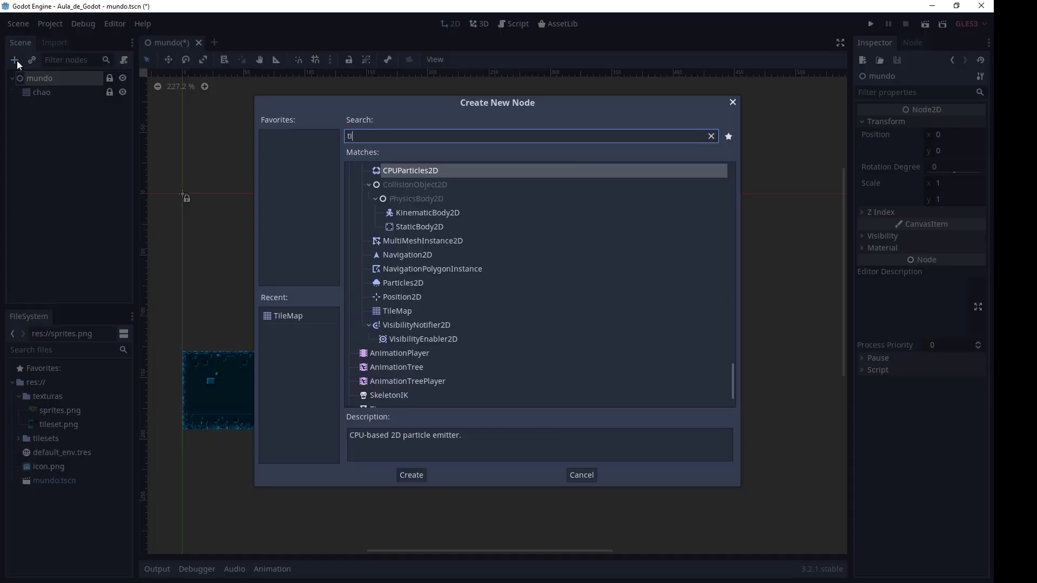
{"action": "type", "text": "le"}
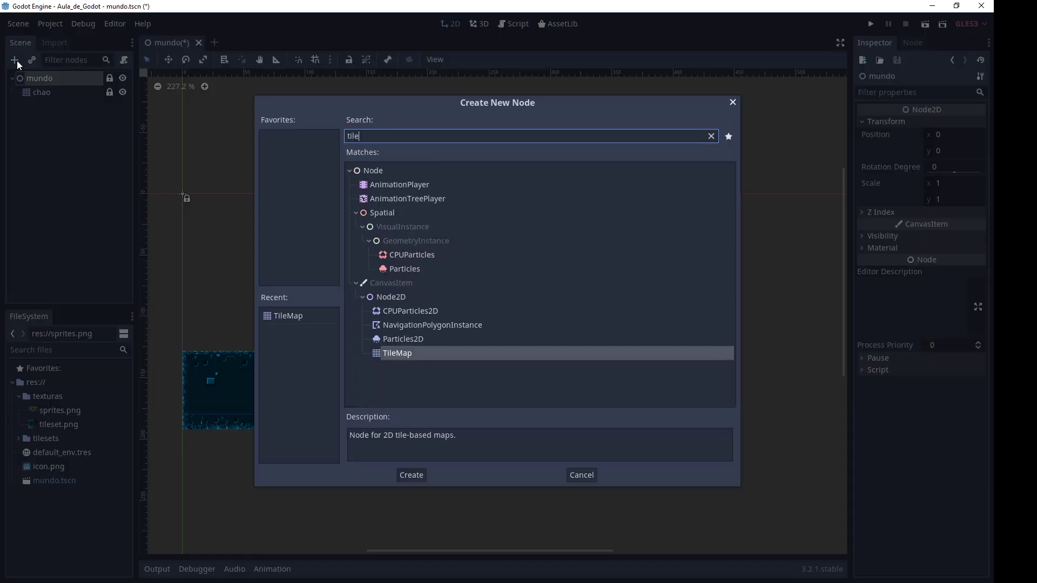
{"action": "type", "text": "map"}
{"action": "key", "text": "Return"}
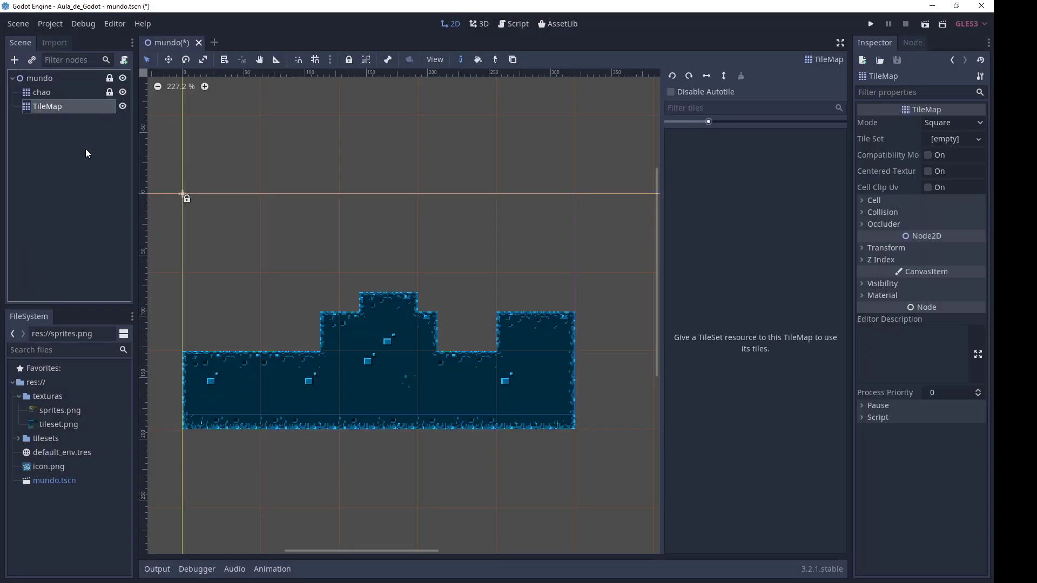
{"action": "double_click", "coordinate": [85, 109]}
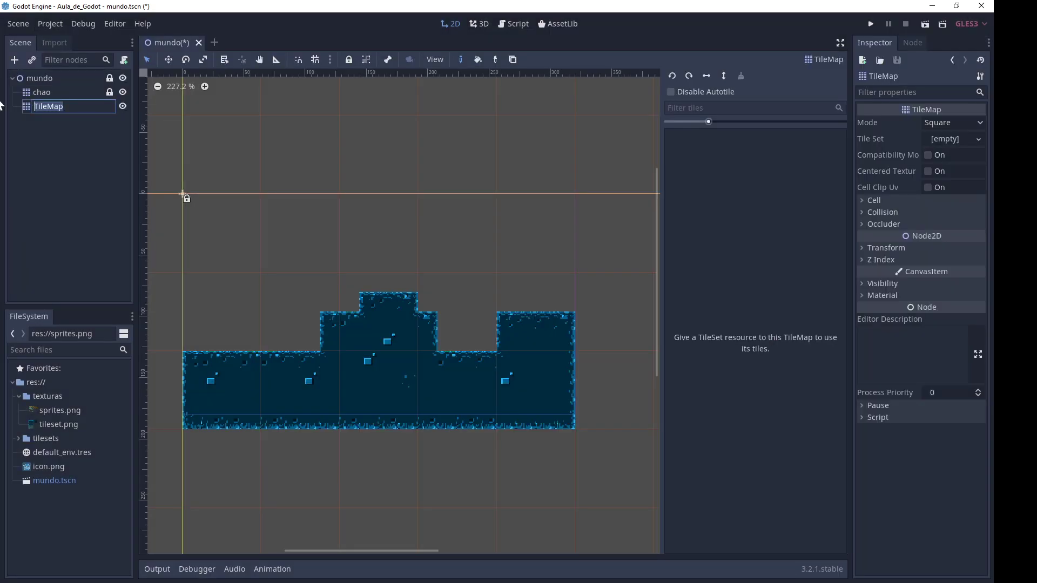
{"action": "type", "text": "fundo"}
{"action": "key", "text": "Return"}
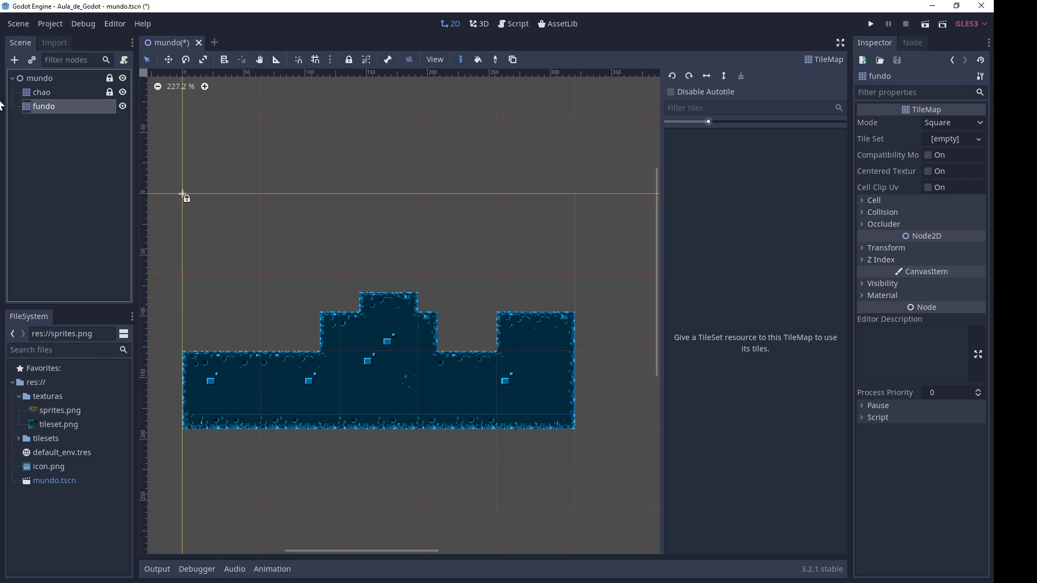
{"action": "left_click_drag", "start_coordinate": [54, 108], "coordinate": [55, 92]}
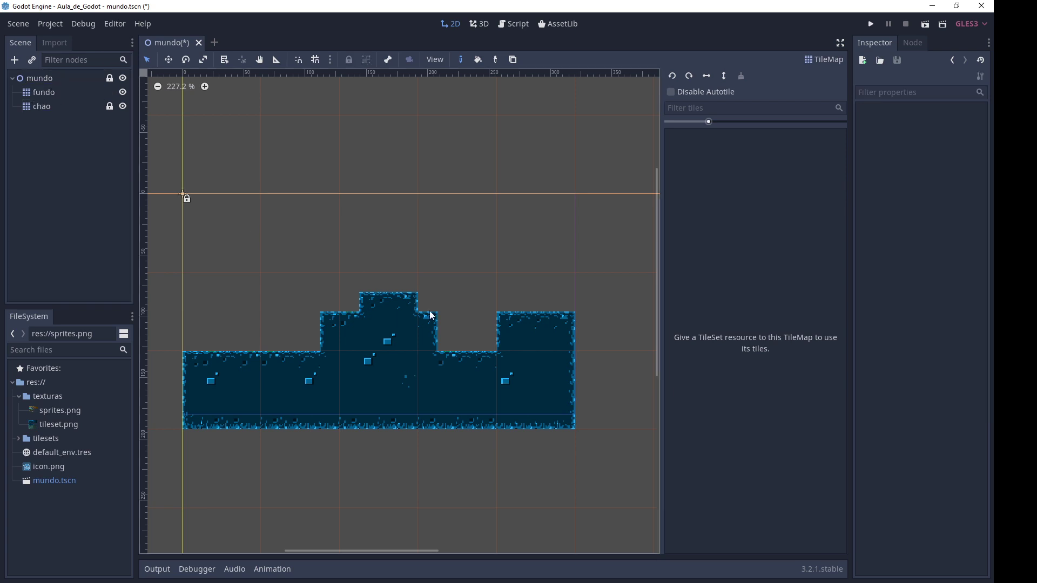
Step: Set fundo's cell size to 16×16 in the Inspector
{"action": "left_click", "coordinate": [54, 91]}
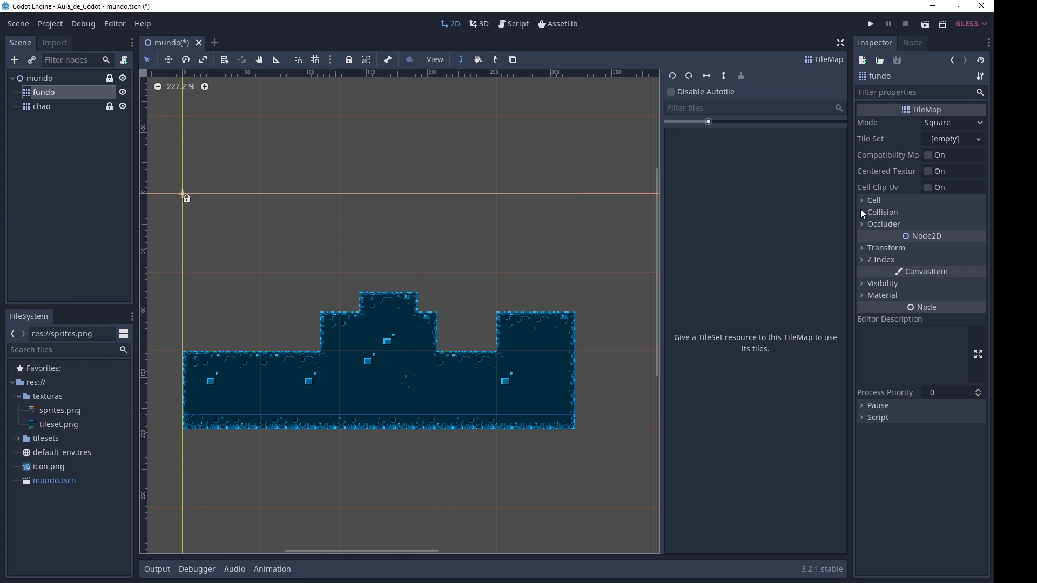
{"action": "left_click", "coordinate": [889, 200]}
{"action": "left_click", "coordinate": [948, 213]}
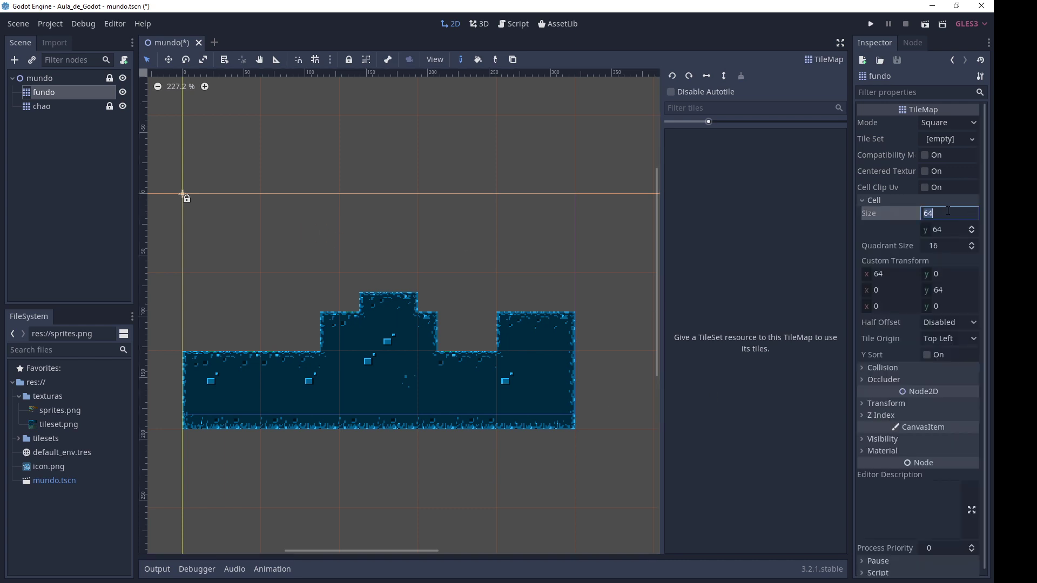
{"action": "type", "text": "16"}
{"action": "left_click", "coordinate": [948, 227]}
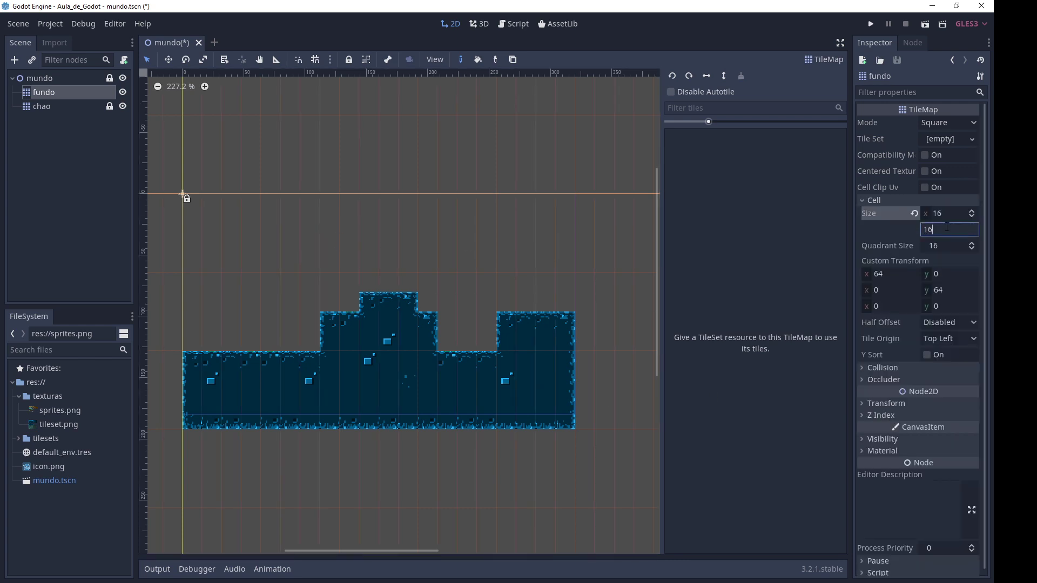
{"action": "type", "text": "16"}
{"action": "key", "text": "Return"}
Step: Give fundo a New TileSet and open it for editing
{"action": "left_click", "coordinate": [944, 137]}
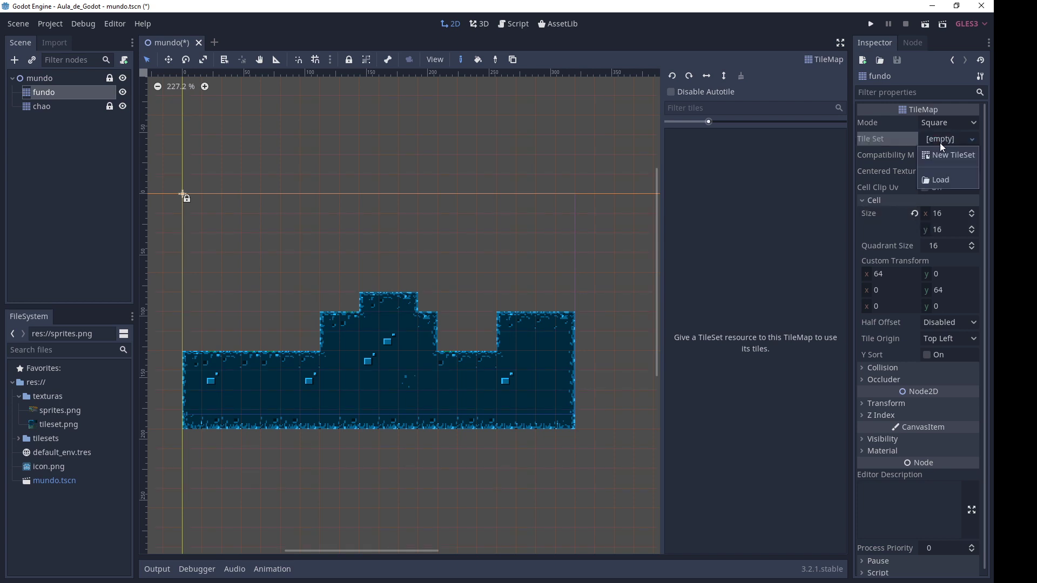
{"action": "left_click", "coordinate": [940, 154]}
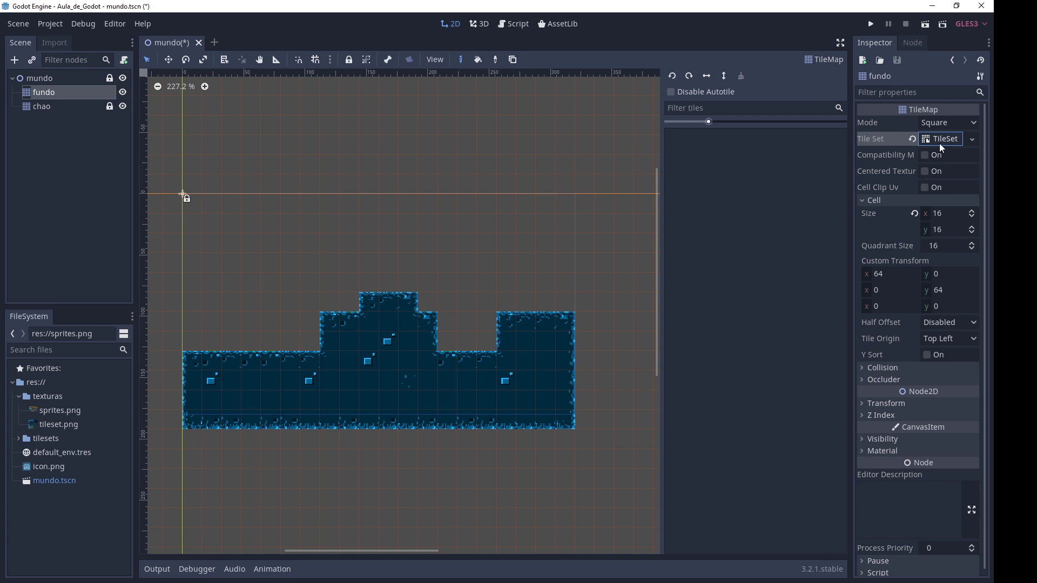
{"action": "left_click", "coordinate": [940, 139]}
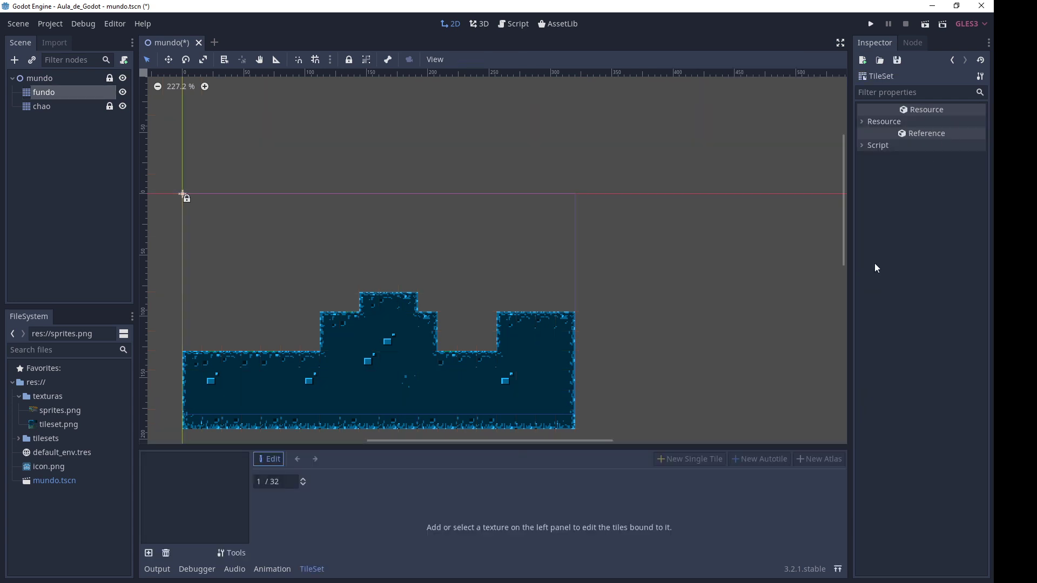
Step: Maximize the TileSet editor and add tileset.png from res://texturas as its texture
{"action": "left_click", "coordinate": [840, 570]}
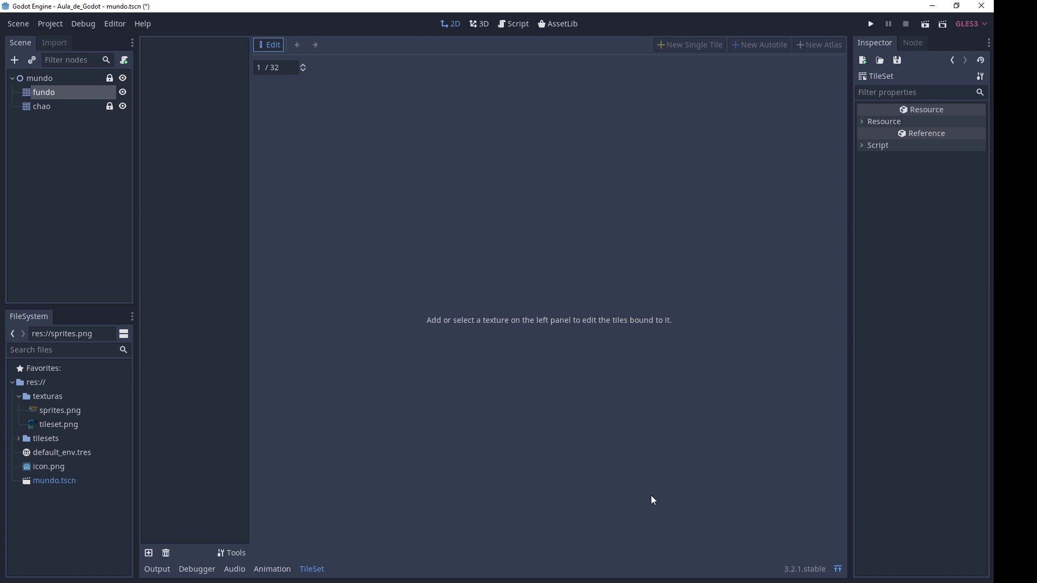
{"action": "left_click", "coordinate": [149, 553]}
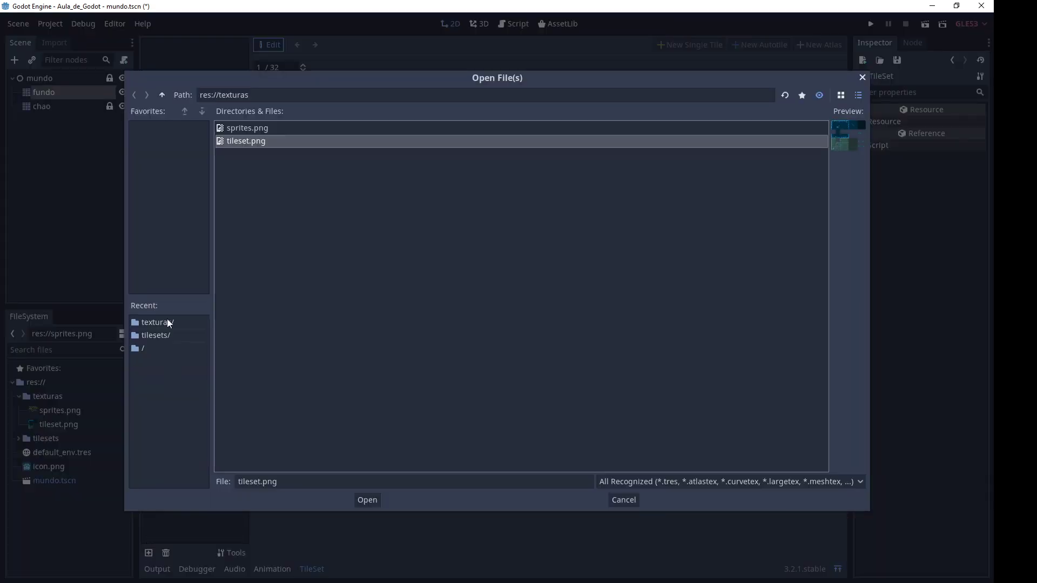
{"action": "double_click", "coordinate": [238, 141]}
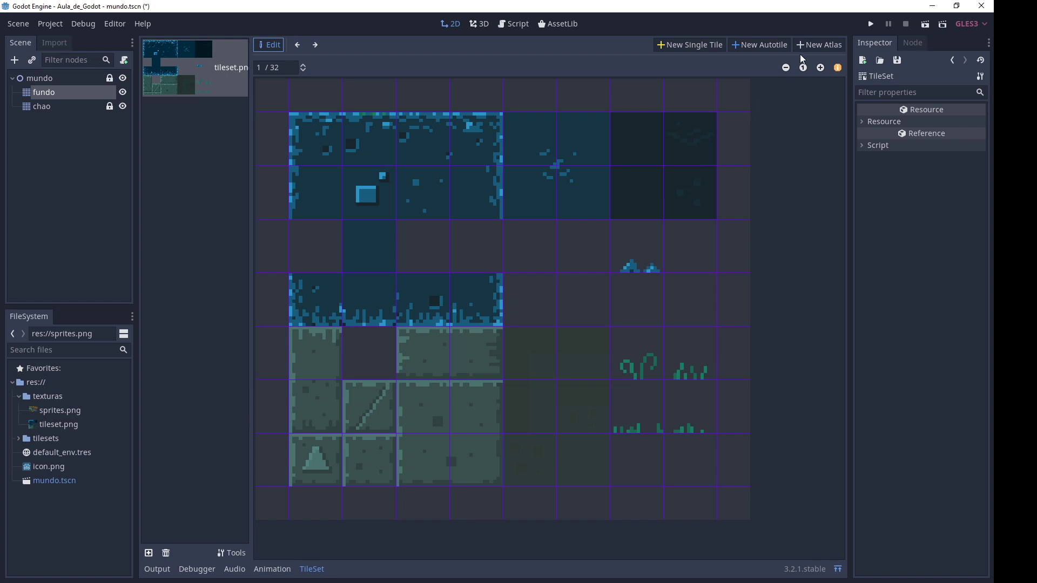
Step: Create a New Atlas tile covering the 2×2 block of dark background tiles
{"action": "left_click", "coordinate": [818, 48]}
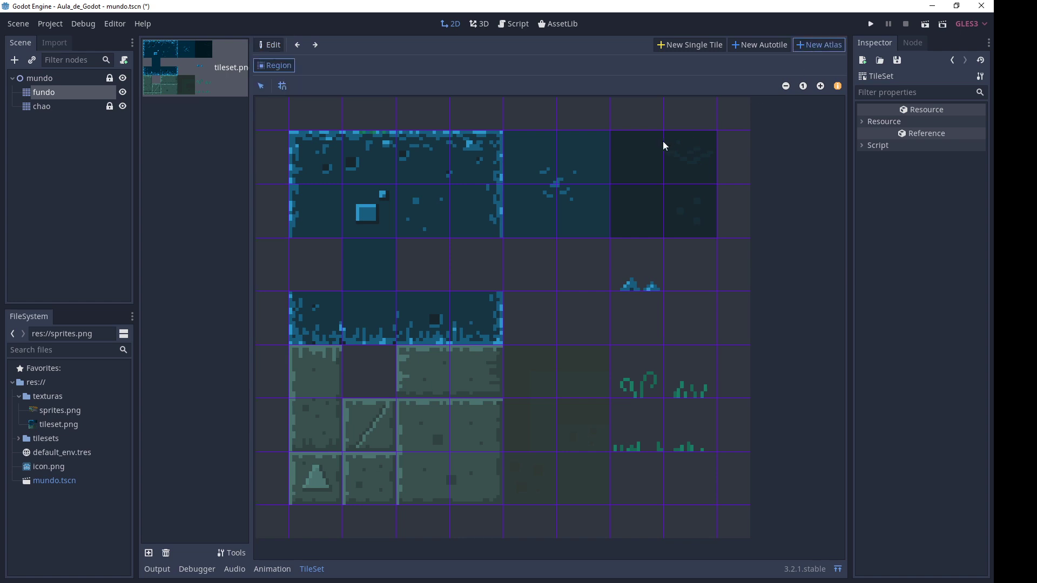
{"action": "left_click_drag", "start_coordinate": [632, 149], "coordinate": [679, 147]}
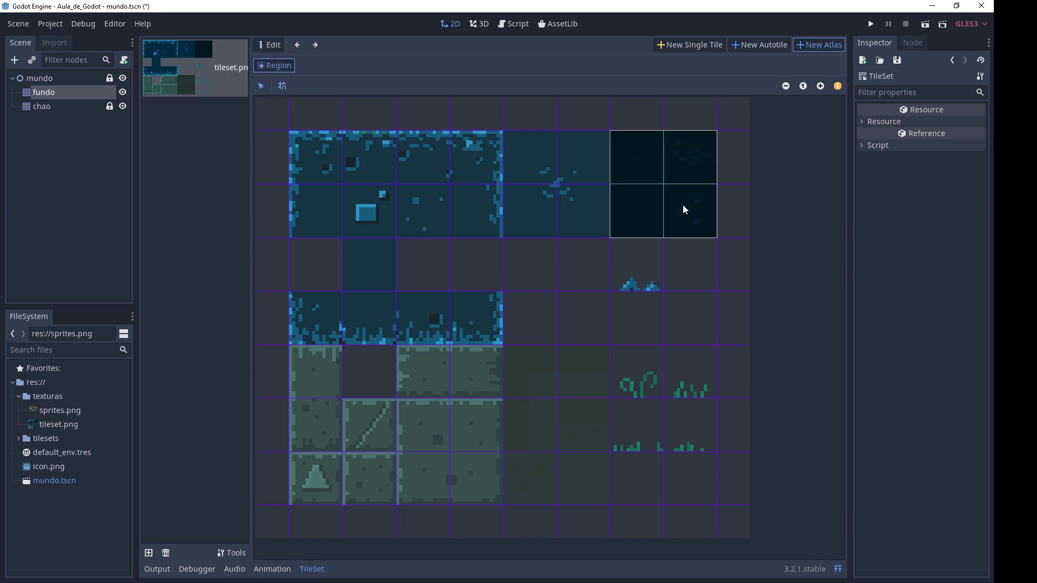
{"action": "left_click_drag", "start_coordinate": [684, 210], "coordinate": [684, 210]}
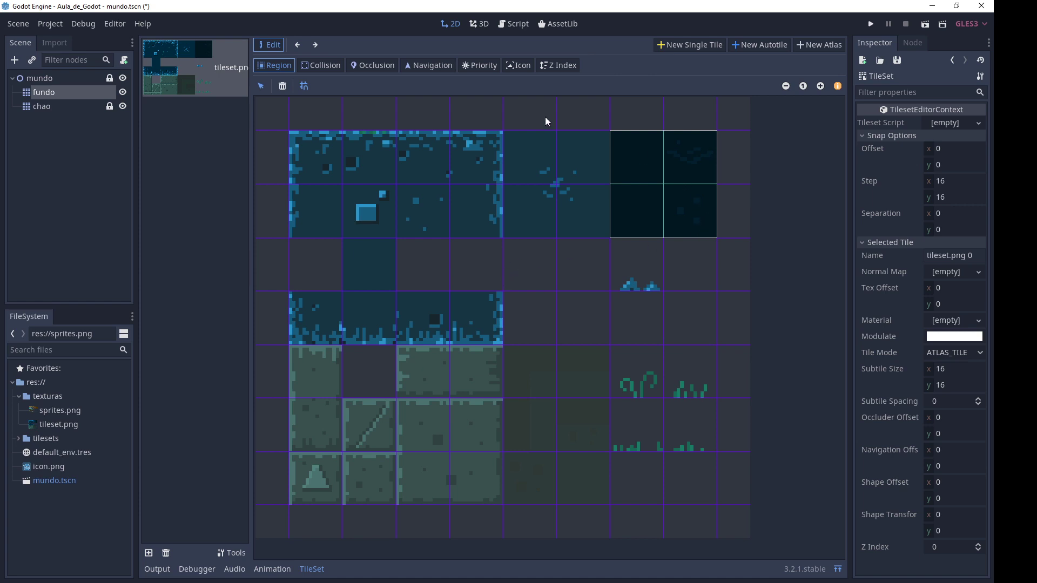
Step: In Priority mode, select the dark subtiles in turn, ending on the top-left one
{"action": "left_click", "coordinate": [481, 65]}
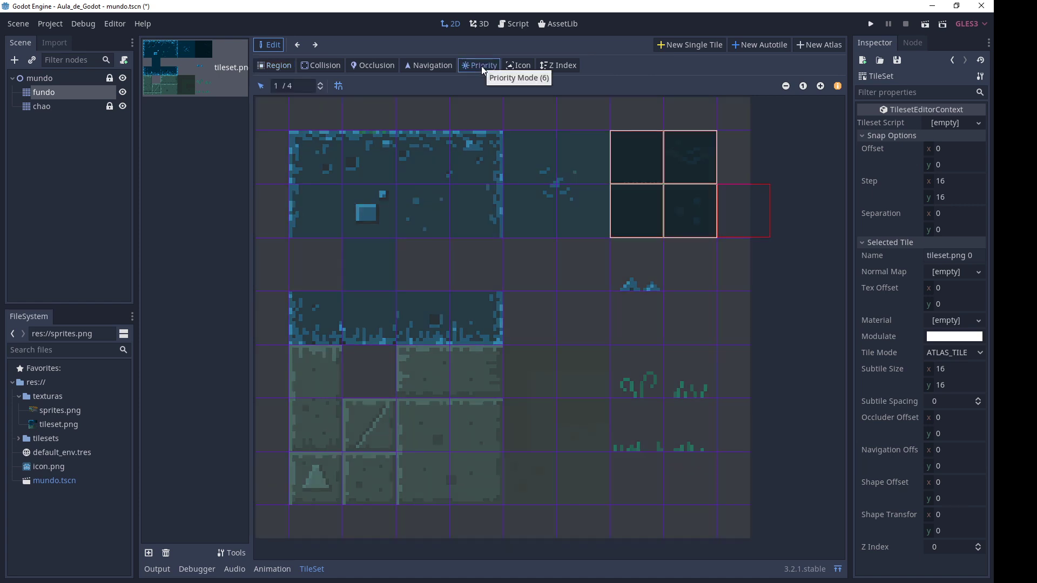
{"action": "left_click", "coordinate": [694, 163]}
{"action": "left_click", "coordinate": [700, 205]}
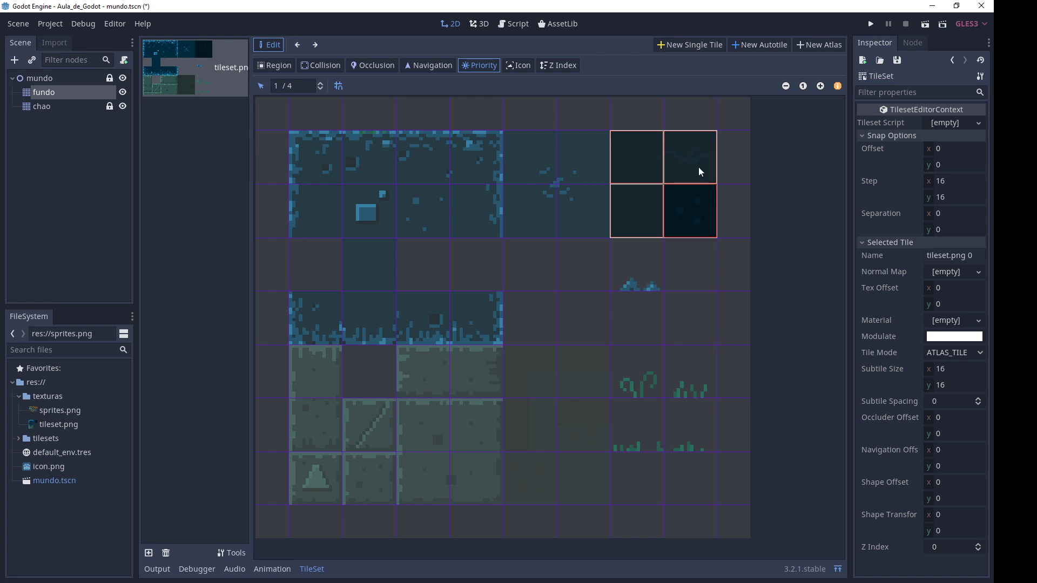
{"action": "scroll", "coordinate": [699, 167], "scroll_direction": "up", "scroll_amount": 3, "text": "ctrl"}
{"action": "scroll", "coordinate": [740, 250], "scroll_direction": "up", "scroll_amount": 2, "text": "ctrl"}
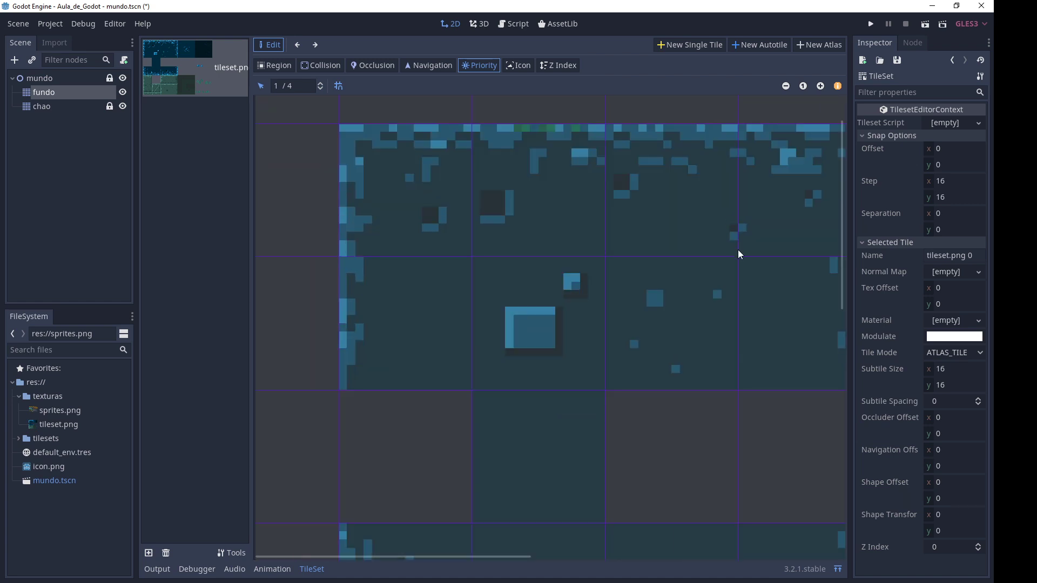
{"action": "scroll", "coordinate": [741, 203], "scroll_direction": "down", "scroll_amount": 3, "text": "ctrl"}
{"action": "scroll", "coordinate": [744, 248], "scroll_direction": "up", "scroll_amount": 1, "text": "ctrl"}
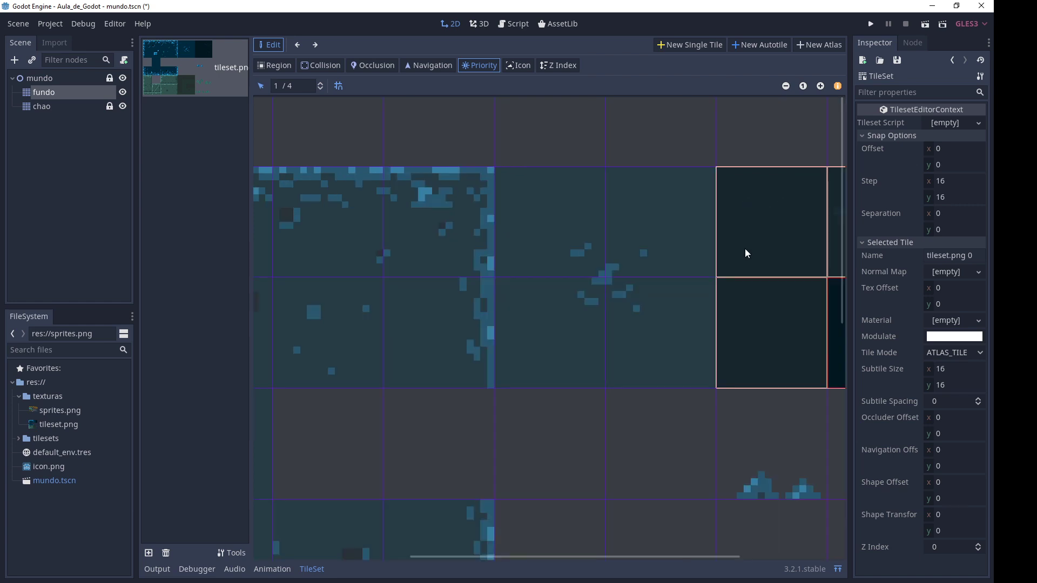
{"action": "left_click", "coordinate": [703, 231]}
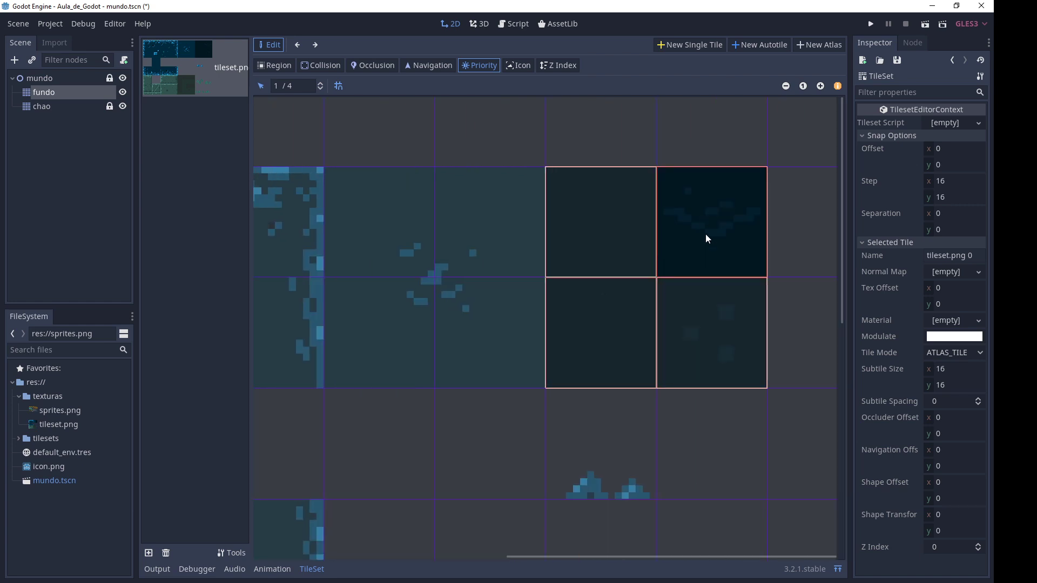
{"action": "left_click", "coordinate": [706, 309]}
{"action": "left_click", "coordinate": [637, 249]}
{"action": "left_click", "coordinate": [637, 289]}
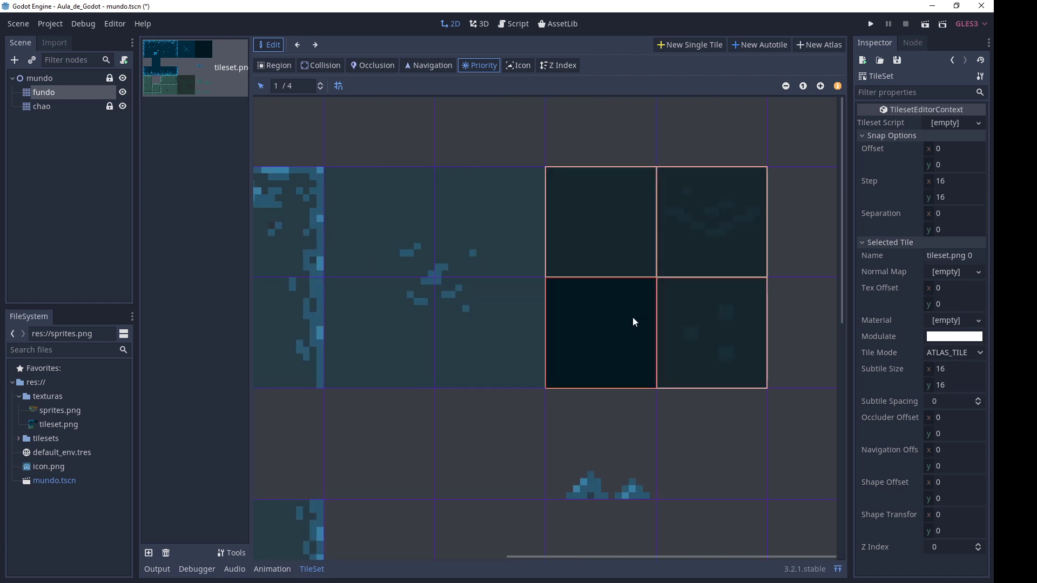
{"action": "left_click", "coordinate": [640, 239]}
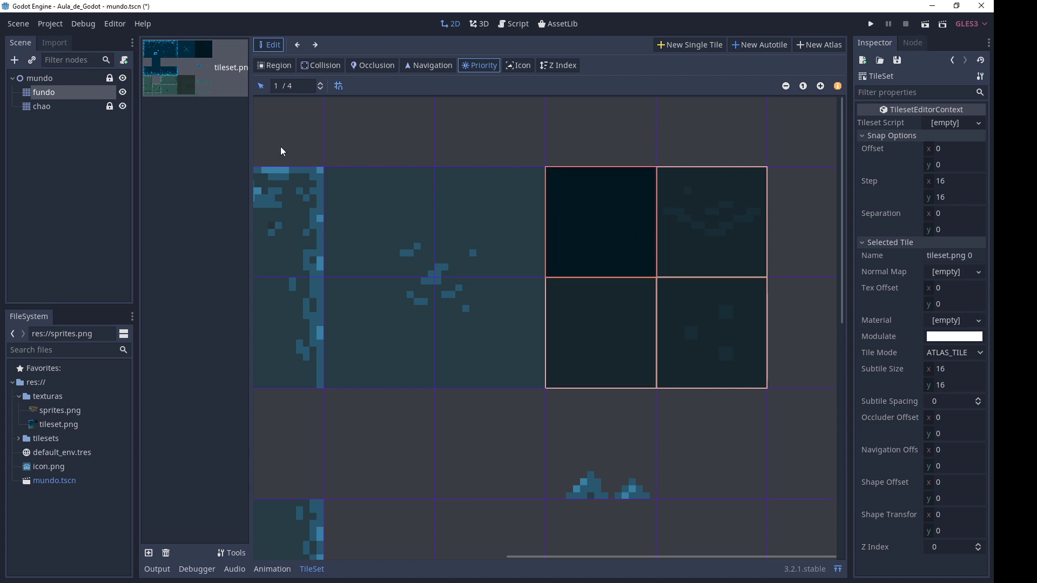
Step: Set the top-left subtile's priority to 30 of 33 in the spin box
{"action": "left_click", "coordinate": [278, 84]}
{"action": "scroll", "coordinate": [278, 85], "scroll_direction": "up", "scroll_amount": 2}
{"action": "scroll", "coordinate": [282, 81], "scroll_direction": "up", "scroll_amount": 2}
{"action": "scroll", "coordinate": [282, 81], "scroll_direction": "up", "scroll_amount": 2}
{"action": "key", "text": "BackSpace"}
{"action": "type", "text": "1"}
{"action": "key", "text": "Return"}
{"action": "left_click", "coordinate": [320, 83]}
{"action": "left_click", "coordinate": [321, 84]}
{"action": "left_click", "coordinate": [321, 83]}
{"action": "left_click", "coordinate": [320, 83]}
{"action": "left_click", "coordinate": [321, 84]}
{"action": "left_click", "coordinate": [321, 84]}
{"action": "left_click", "coordinate": [320, 83]}
{"action": "left_click", "coordinate": [321, 83]}
{"action": "left_click", "coordinate": [320, 84]}
{"action": "left_click", "coordinate": [321, 84]}
{"action": "left_click", "coordinate": [320, 84]}
{"action": "left_click", "coordinate": [320, 83]}
{"action": "left_click", "coordinate": [321, 84]}
{"action": "left_click", "coordinate": [320, 83]}
Step: Restore the TileSet editor, move fundo below chao, and select fundo
{"action": "left_click", "coordinate": [838, 569]}
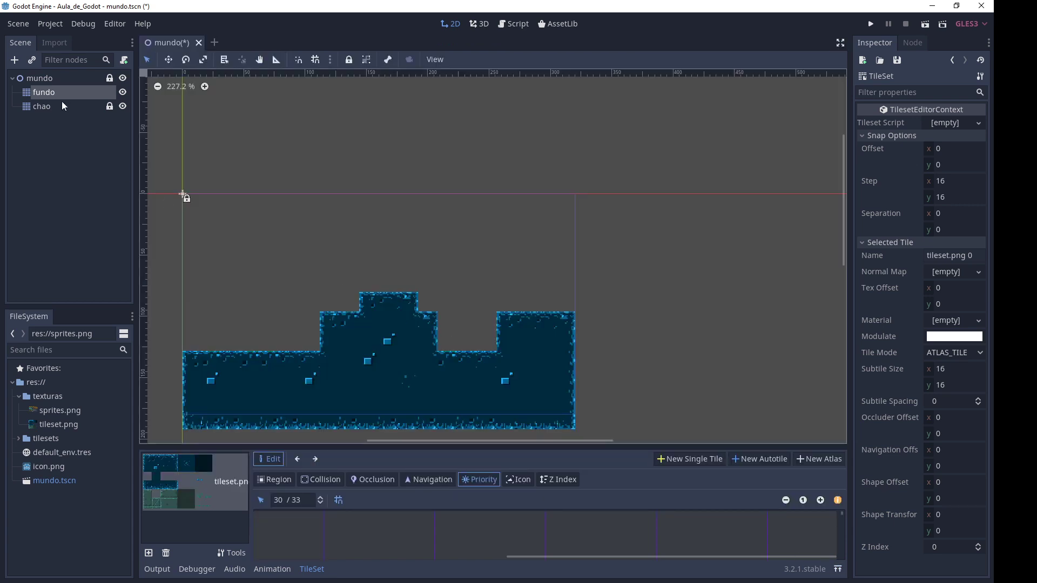
{"action": "left_click", "coordinate": [50, 92]}
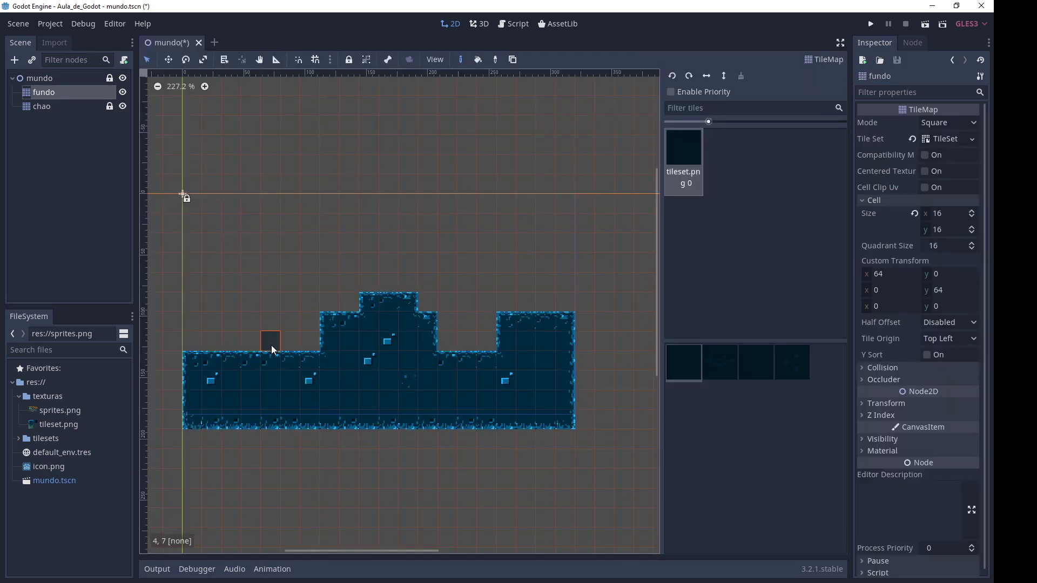
{"action": "left_click_drag", "start_coordinate": [42, 92], "coordinate": [42, 113]}
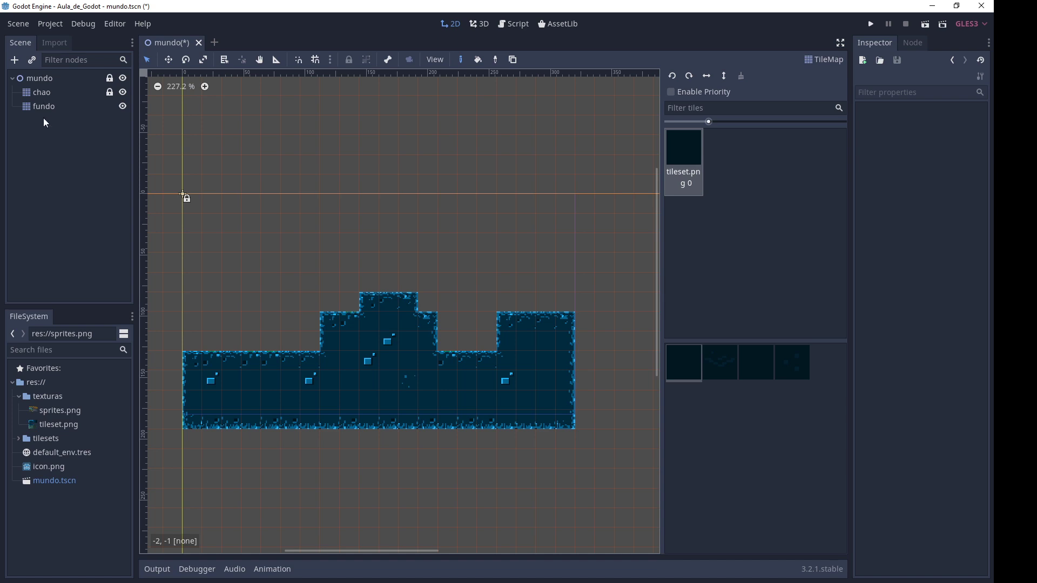
{"action": "left_click", "coordinate": [42, 79]}
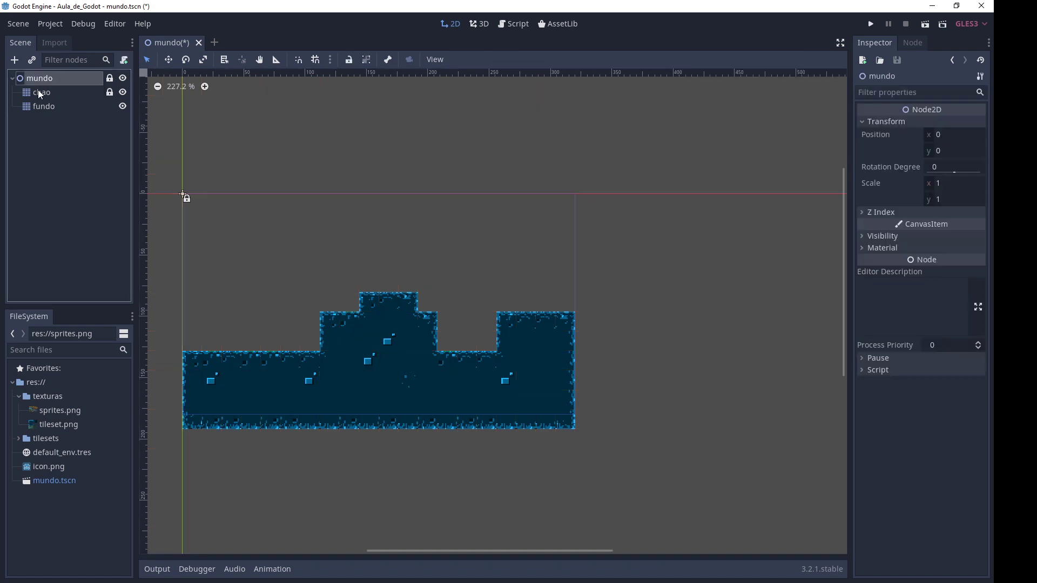
{"action": "left_click", "coordinate": [39, 92]}
{"action": "left_click", "coordinate": [43, 107]}
{"action": "left_click", "coordinate": [47, 80]}
{"action": "left_click", "coordinate": [43, 79]}
{"action": "left_click", "coordinate": [73, 95]}
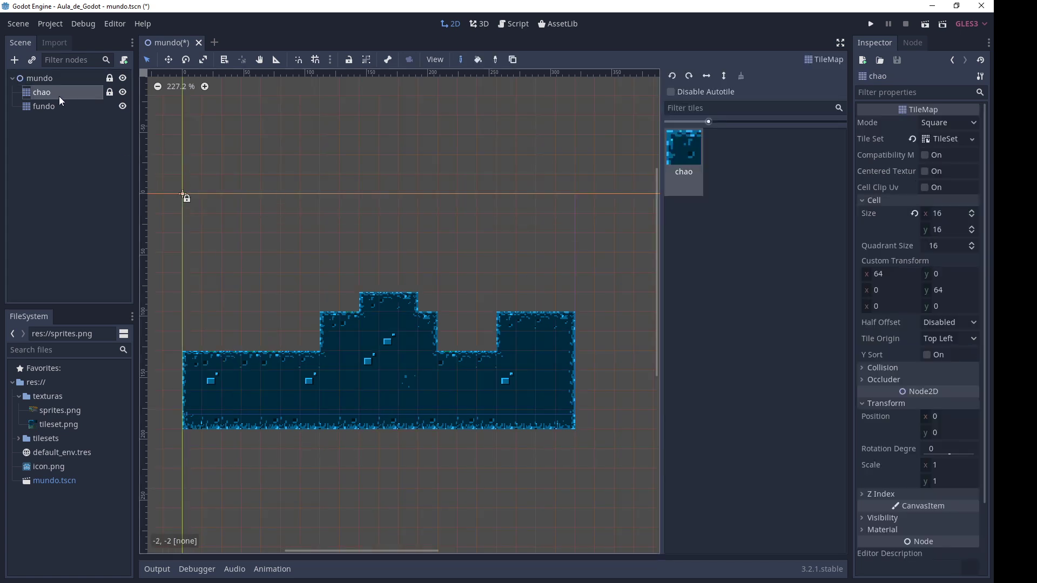
{"action": "left_click", "coordinate": [57, 108]}
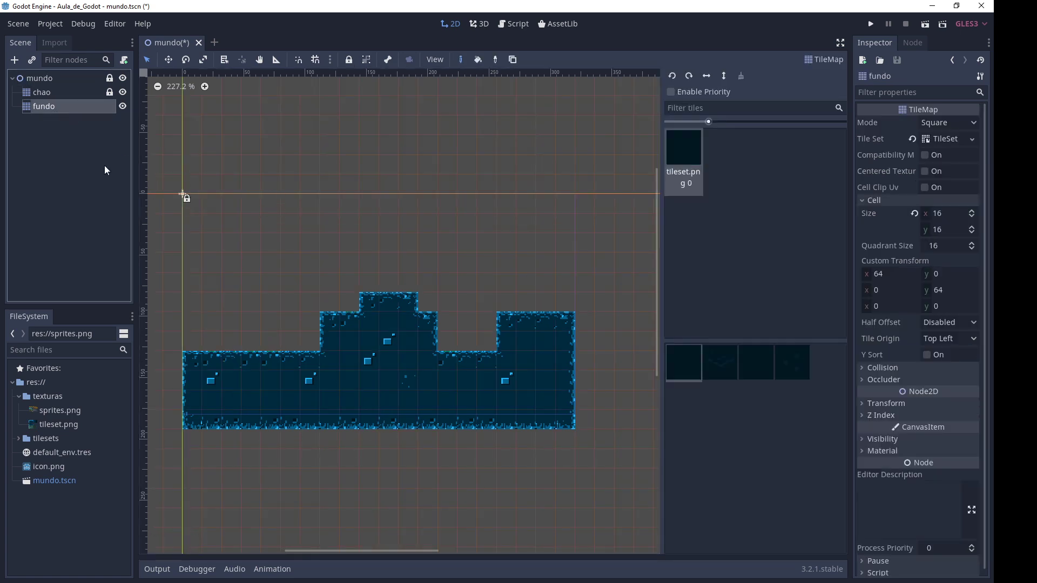
Step: Paint and erase test background tiles on fundo, then place fundo above chao
{"action": "left_click_drag", "start_coordinate": [251, 340], "coordinate": [251, 381]}
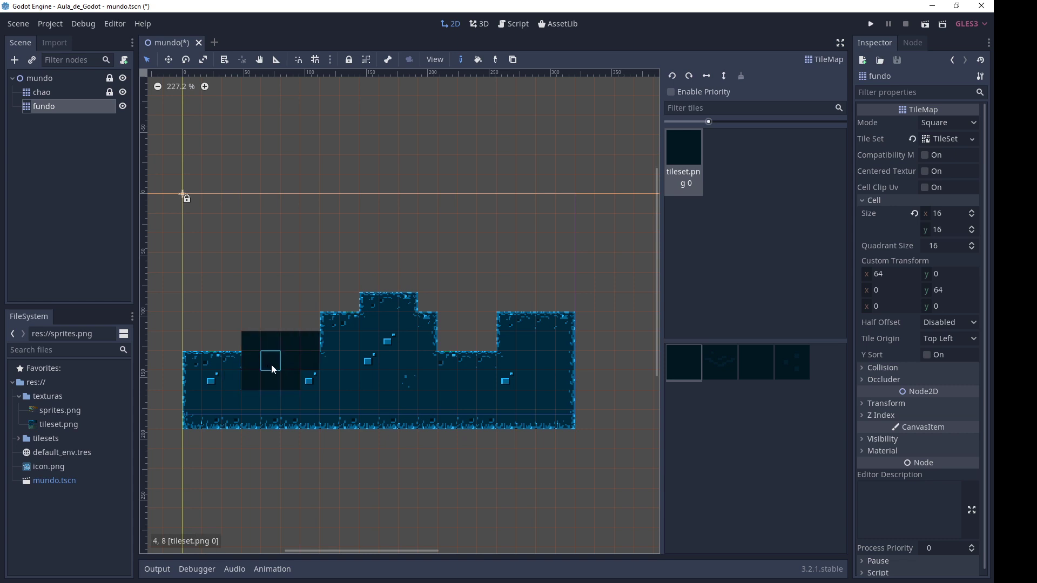
{"action": "right_click_drag", "start_coordinate": [305, 360], "coordinate": [231, 367]}
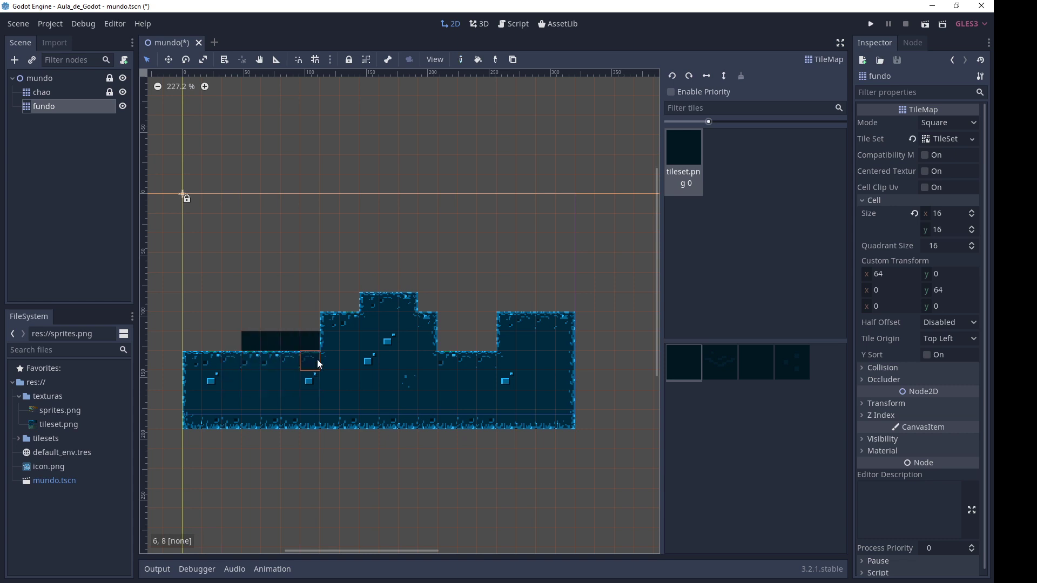
{"action": "right_click_drag", "start_coordinate": [319, 364], "coordinate": [225, 339]}
{"action": "left_click_drag", "start_coordinate": [54, 108], "coordinate": [47, 89]}
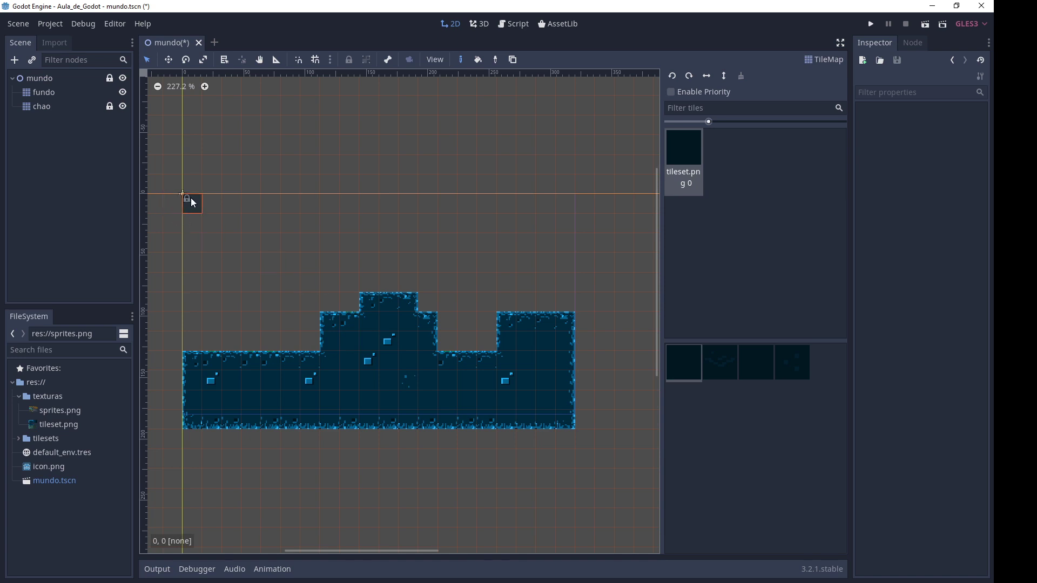
Step: Paint a large rectangle of dark background tile variants, then undo it
{"action": "left_click", "coordinate": [725, 364]}
{"action": "left_click", "coordinate": [757, 366]}
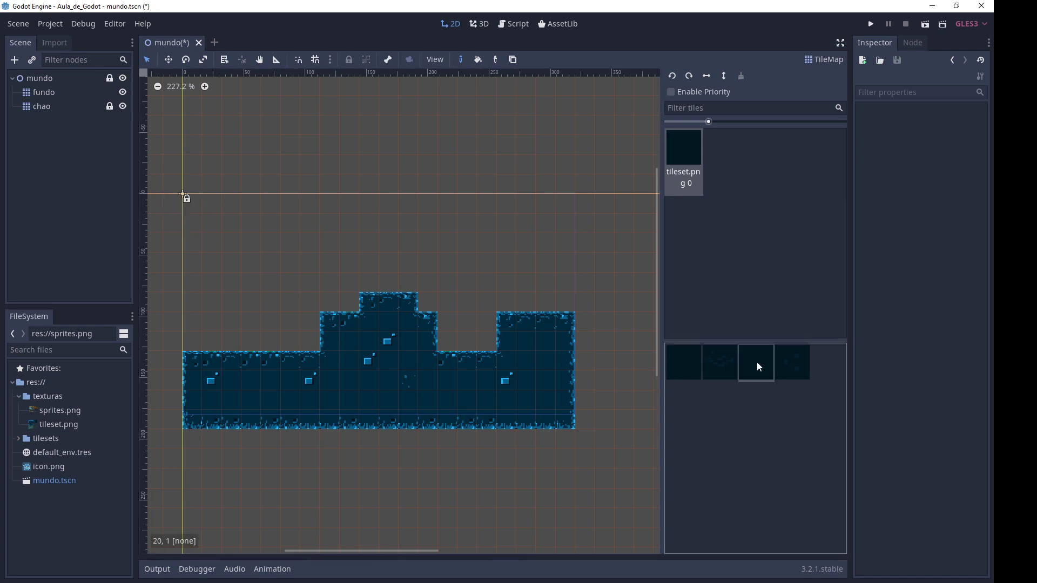
{"action": "left_click", "coordinate": [792, 365]}
{"action": "left_click_drag", "start_coordinate": [192, 205], "coordinate": [562, 432], "text": "ctrl+shift"}
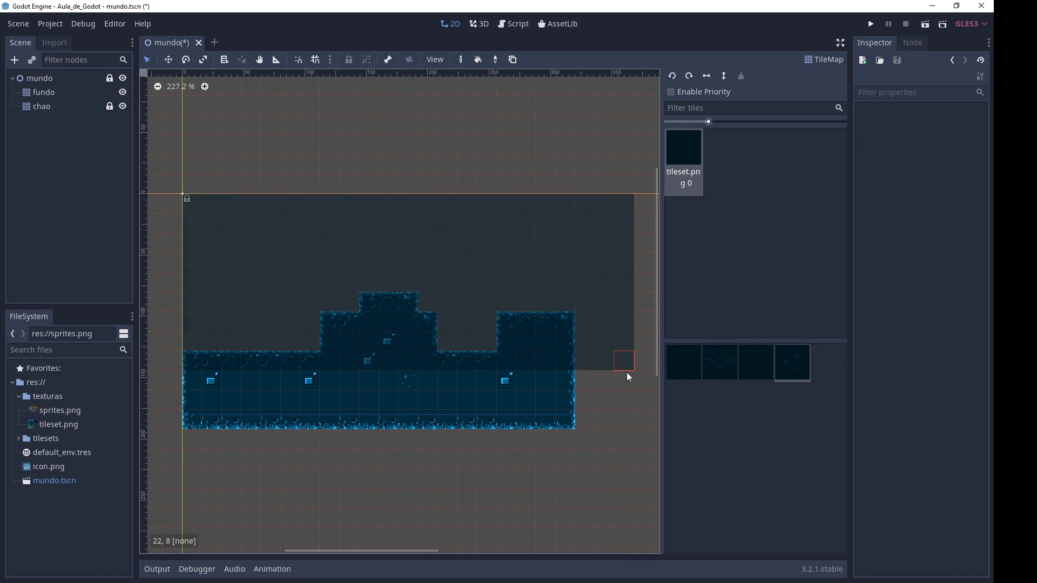
{"action": "scroll", "coordinate": [426, 339], "scroll_direction": "up", "scroll_amount": 4}
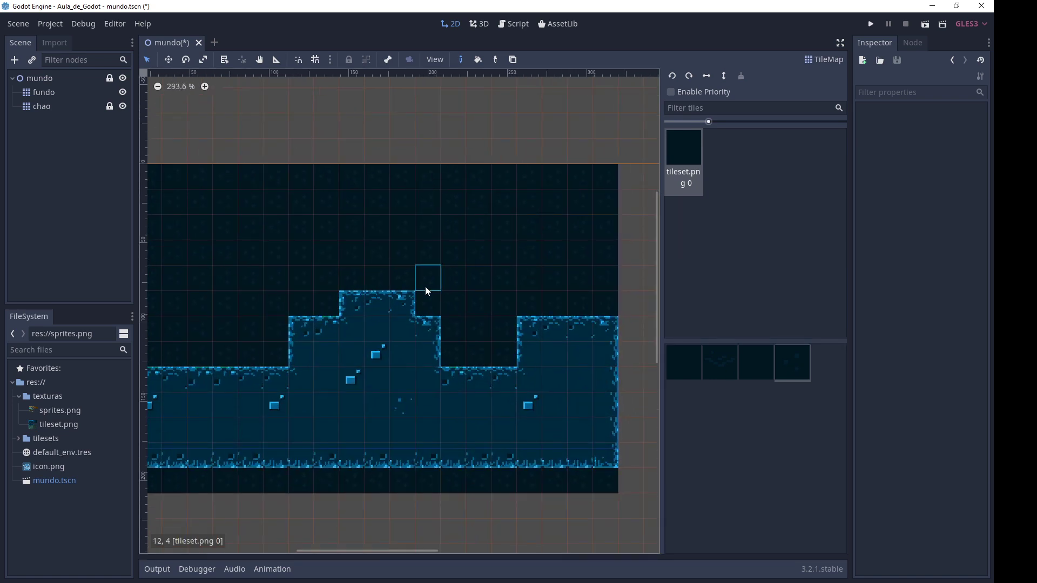
{"action": "scroll", "coordinate": [426, 289], "scroll_direction": "up", "scroll_amount": 12}
{"action": "key", "text": "ctrl+z"}
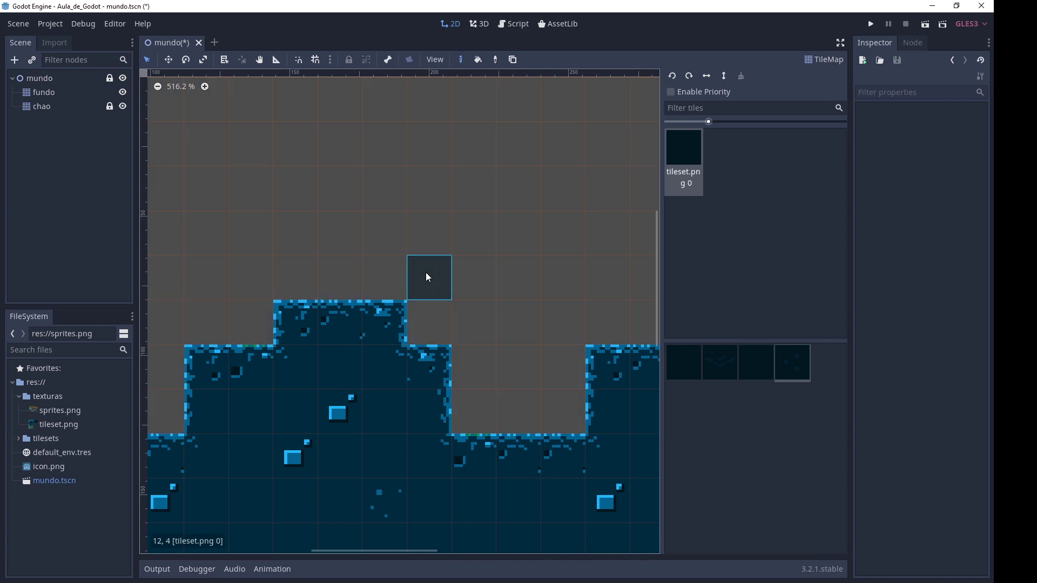
{"action": "scroll", "coordinate": [427, 274], "scroll_direction": "down", "scroll_amount": 6}
{"action": "scroll", "coordinate": [426, 274], "scroll_direction": "down", "scroll_amount": 7}
{"action": "scroll", "coordinate": [427, 274], "scroll_direction": "down", "scroll_amount": 7}
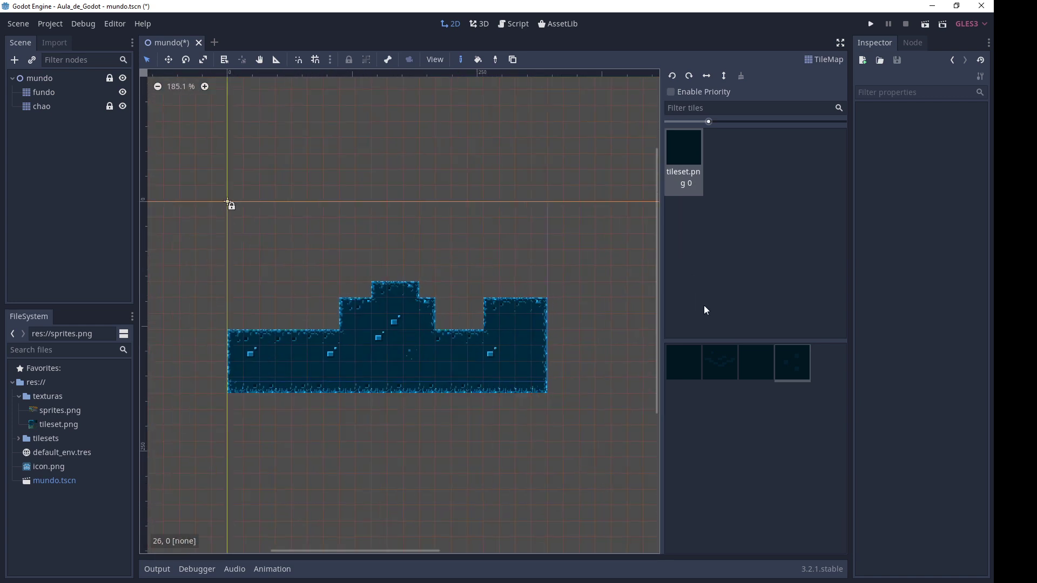
Step: Fill the level area from the origin with dark tiles, then erase those above the platform
{"action": "left_click", "coordinate": [687, 375]}
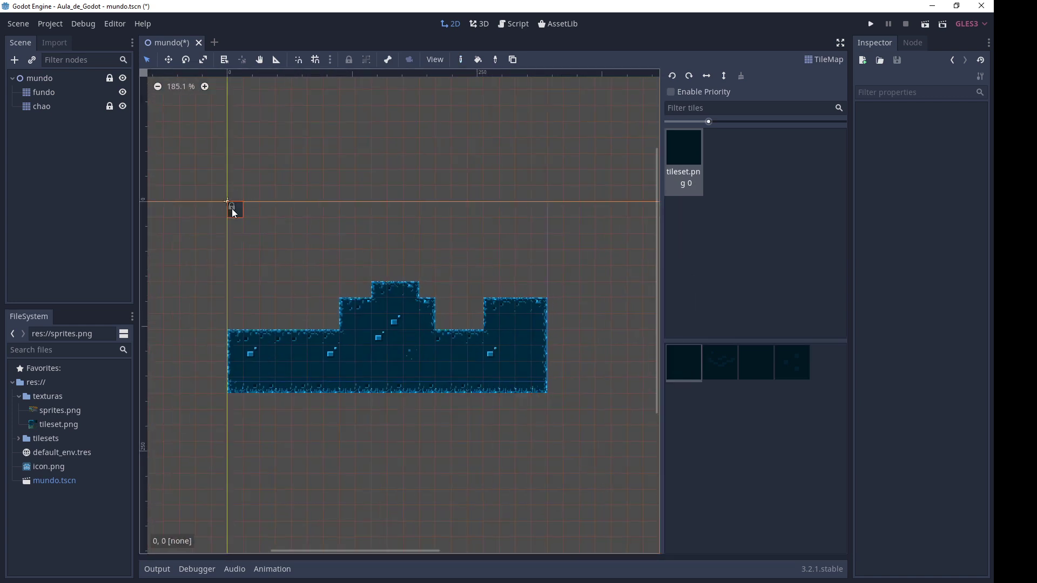
{"action": "left_click_drag", "start_coordinate": [232, 208], "coordinate": [545, 388], "text": "shift"}
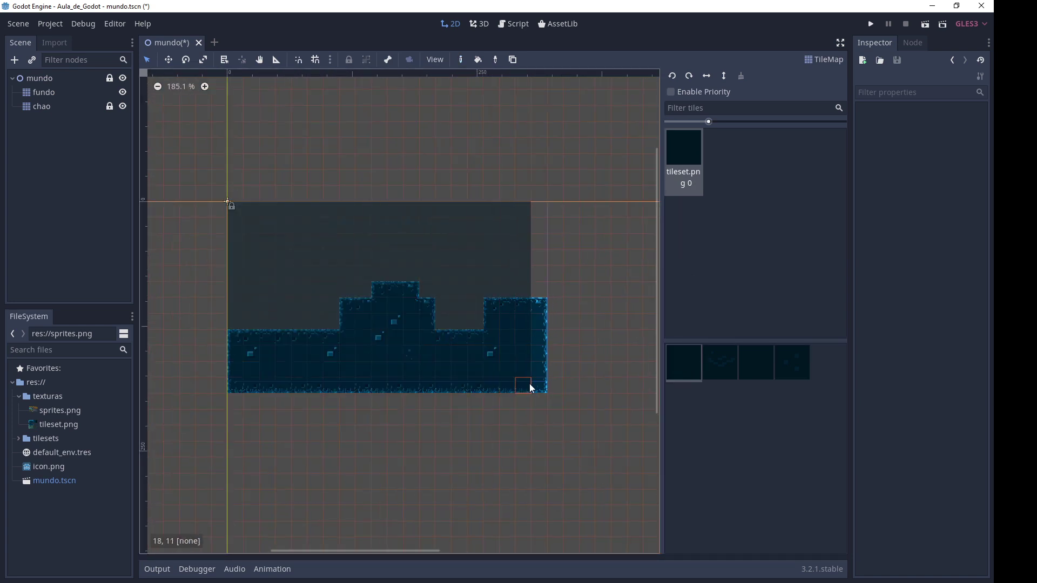
{"action": "left_click", "coordinate": [799, 375]}
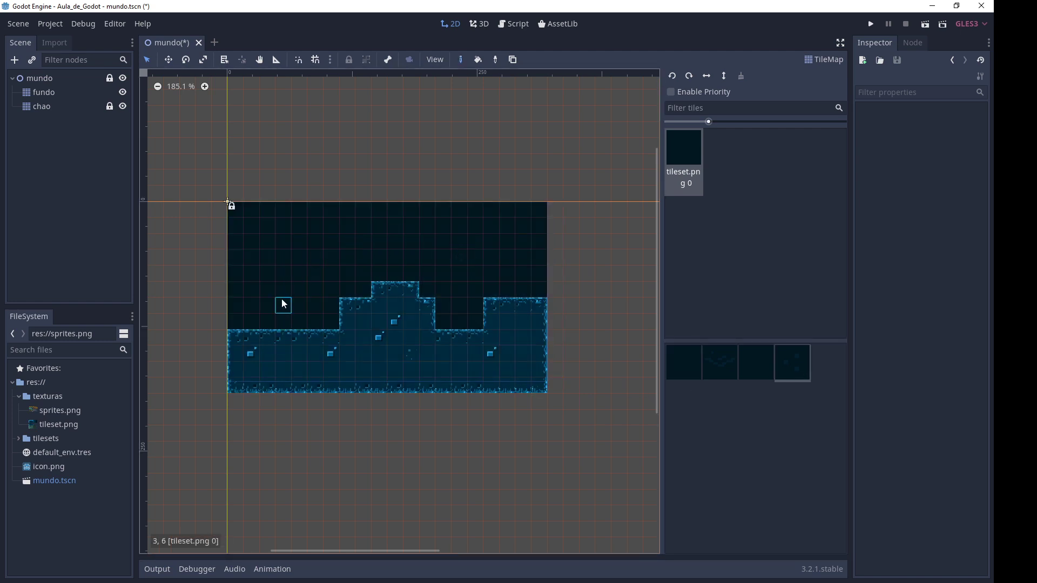
{"action": "scroll", "coordinate": [271, 239], "scroll_direction": "up", "scroll_amount": 2}
{"action": "scroll", "coordinate": [280, 235], "scroll_direction": "up", "scroll_amount": 3}
{"action": "scroll", "coordinate": [280, 236], "scroll_direction": "up", "scroll_amount": 3}
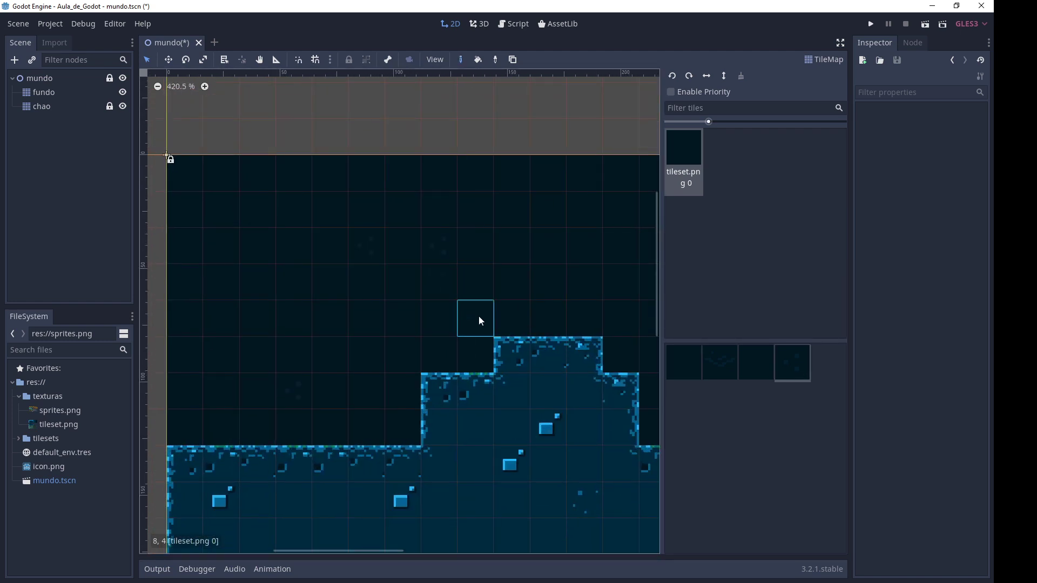
{"action": "scroll", "coordinate": [479, 316], "scroll_direction": "down", "scroll_amount": 2}
{"action": "scroll", "coordinate": [314, 354], "scroll_direction": "down", "scroll_amount": 1}
{"action": "scroll", "coordinate": [458, 342], "scroll_direction": "down", "scroll_amount": 2}
{"action": "scroll", "coordinate": [453, 325], "scroll_direction": "down", "scroll_amount": 2}
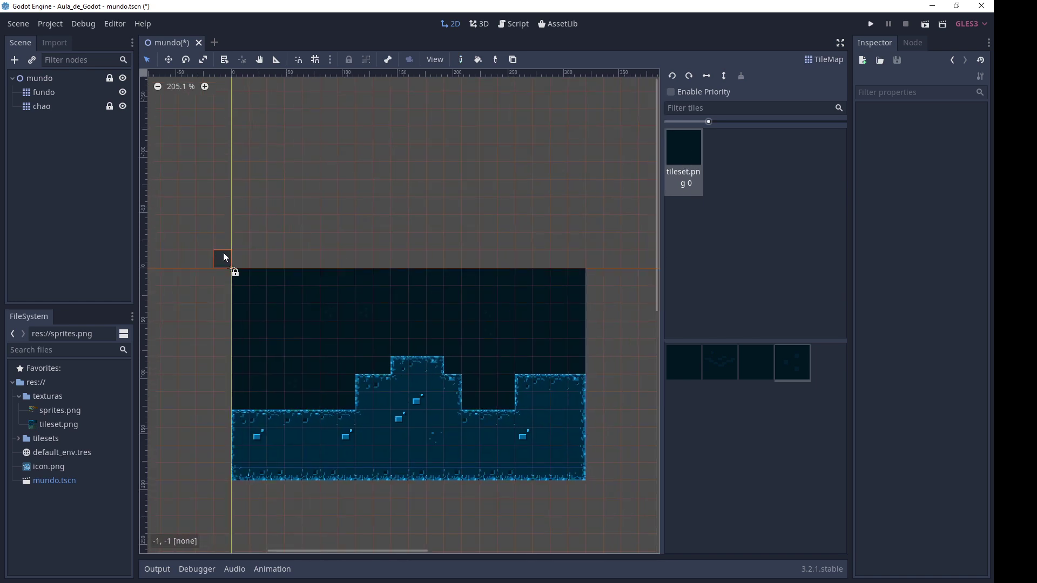
{"action": "right_click_drag", "start_coordinate": [226, 257], "coordinate": [586, 508], "text": "ctrl+shift"}
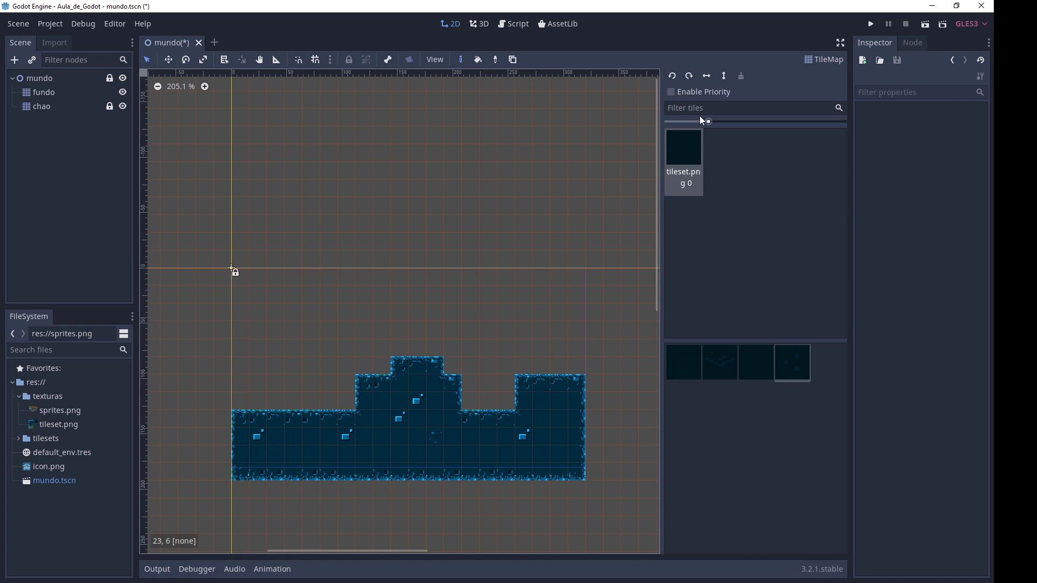
Step: Enable Priority and fill the area above the ground with dark background tiles
{"action": "left_click", "coordinate": [672, 92]}
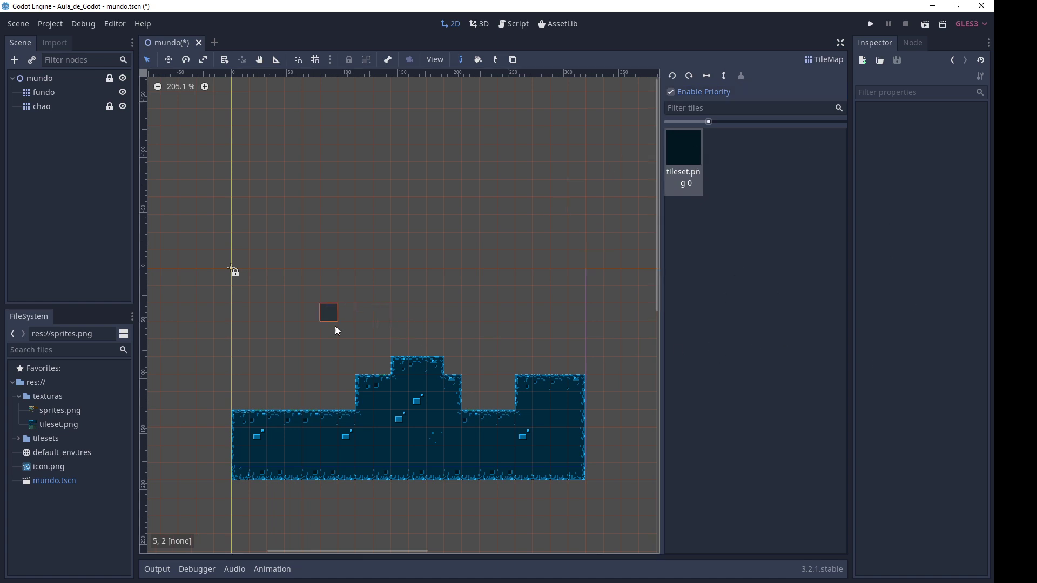
{"action": "left_click_drag", "start_coordinate": [238, 277], "coordinate": [582, 478], "text": "ctrl+shift"}
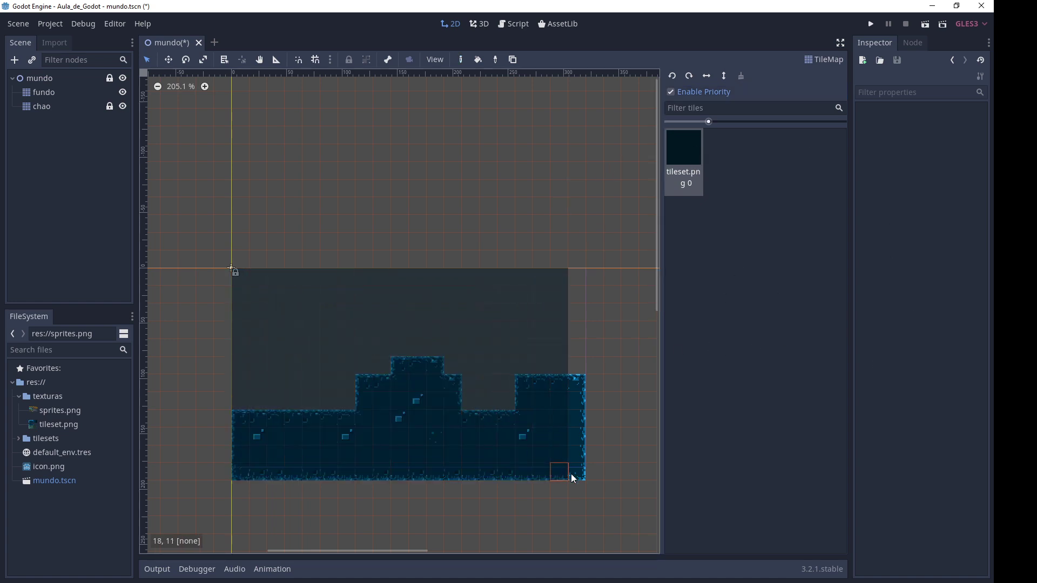
{"action": "scroll", "coordinate": [431, 310], "scroll_direction": "up", "scroll_amount": 4}
{"action": "scroll", "coordinate": [402, 289], "scroll_direction": "up", "scroll_amount": 3}
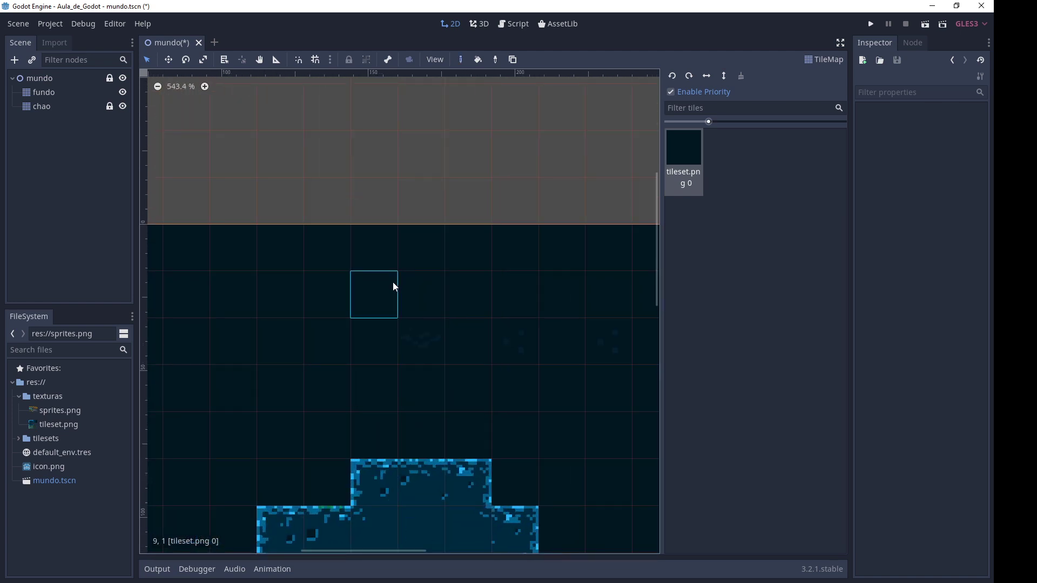
{"action": "middle_click_drag", "start_coordinate": [556, 443], "coordinate": [379, 385]}
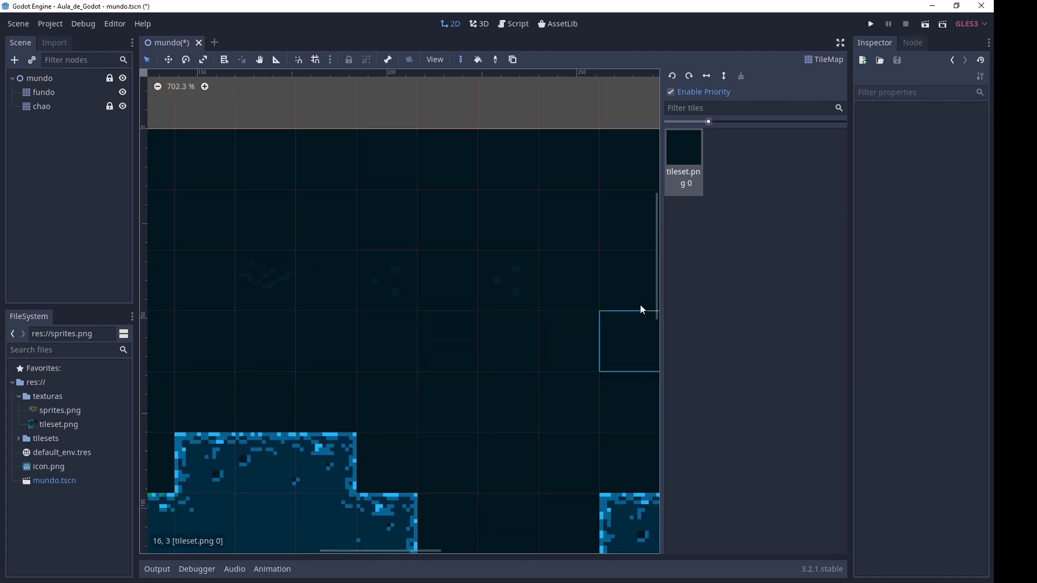
Step: Turn tile priority off, review the background tile variants, and save mundo.tscn
{"action": "left_click", "coordinate": [683, 91]}
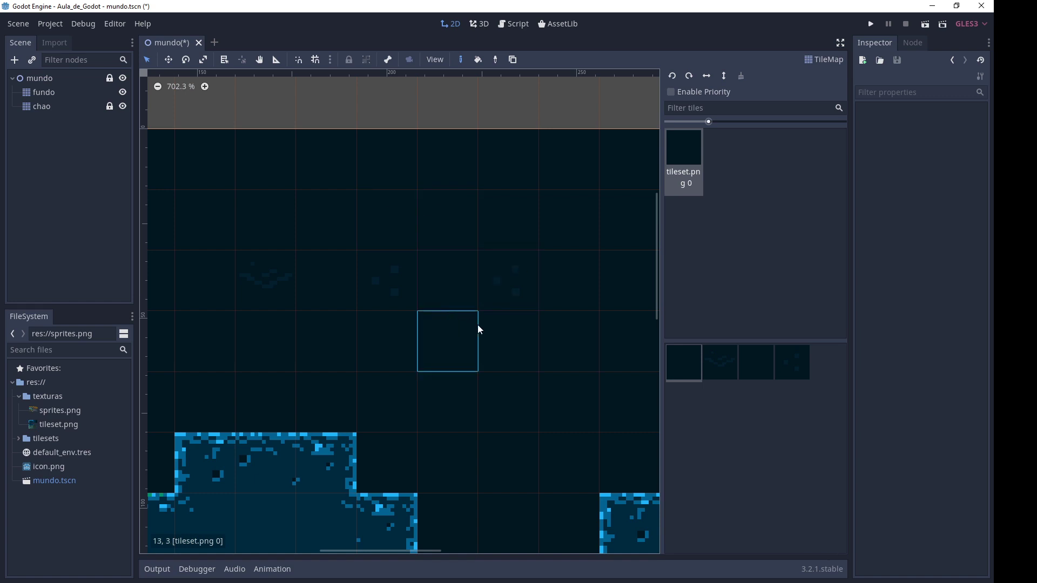
{"action": "left_click", "coordinate": [799, 375]}
{"action": "scroll", "coordinate": [557, 460], "scroll_direction": "down", "scroll_amount": 3}
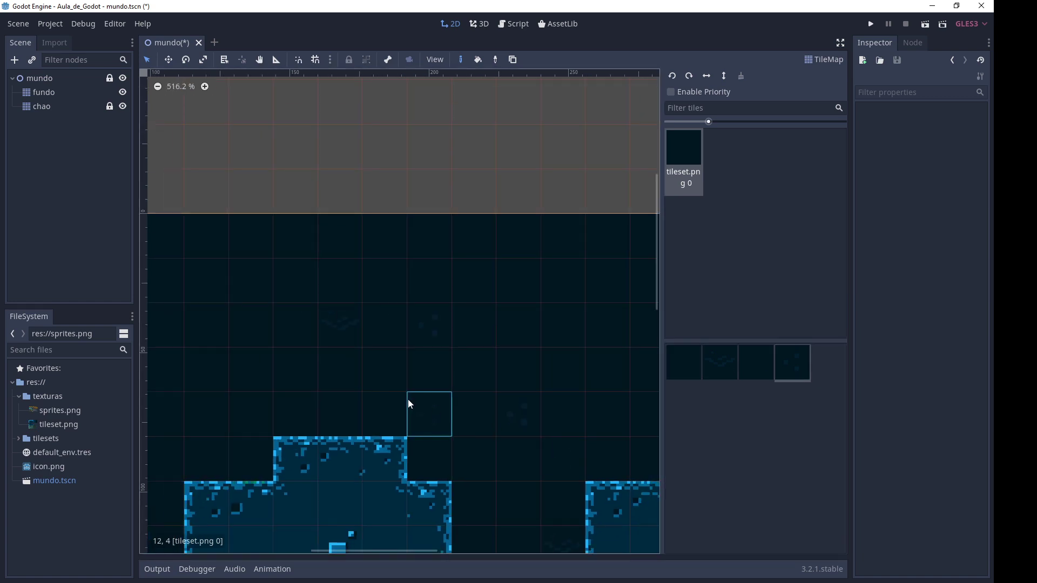
{"action": "left_click", "coordinate": [721, 362]}
{"action": "scroll", "coordinate": [594, 292], "scroll_direction": "down", "scroll_amount": 5}
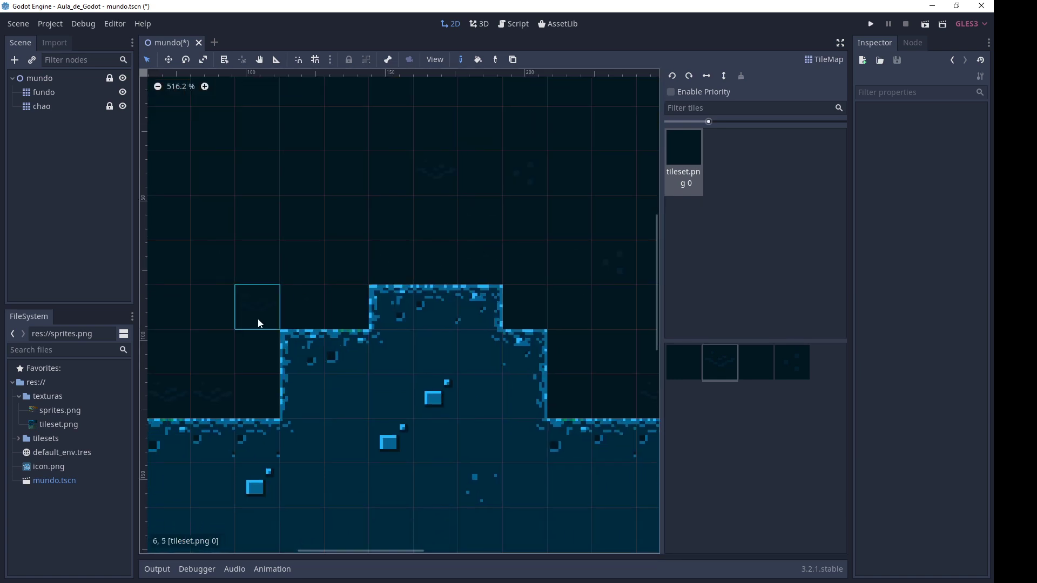
{"action": "scroll", "coordinate": [456, 333], "scroll_direction": "down", "scroll_amount": 2}
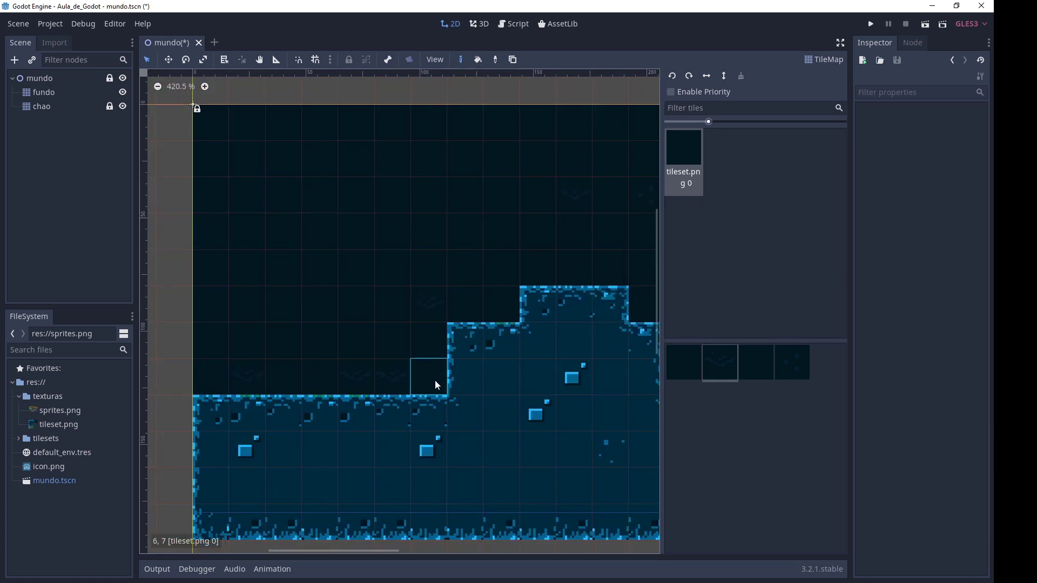
{"action": "left_click", "coordinate": [696, 377]}
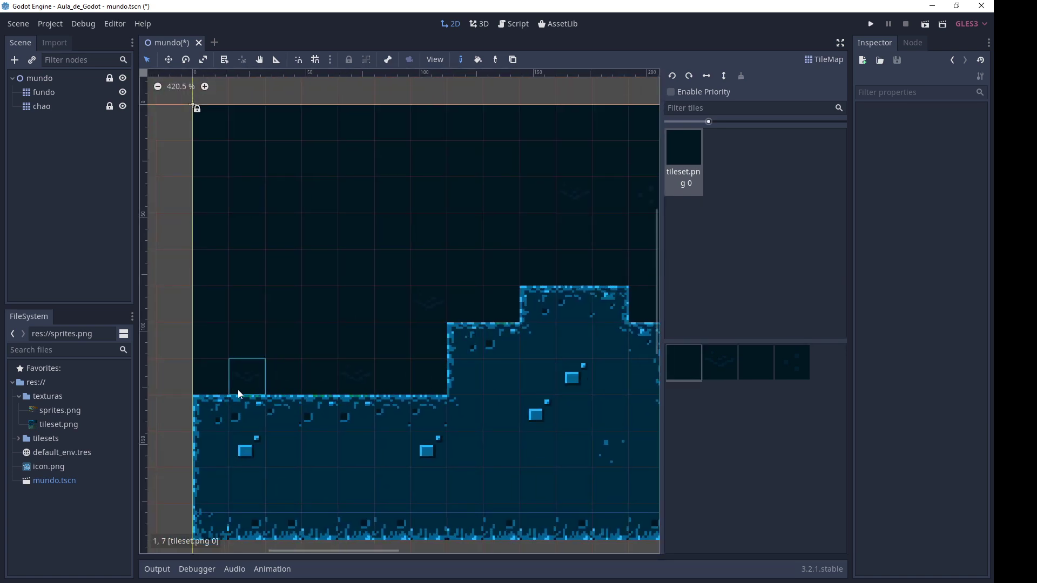
{"action": "scroll", "coordinate": [452, 399], "scroll_direction": "down", "scroll_amount": 5}
{"action": "scroll", "coordinate": [433, 391], "scroll_direction": "down", "scroll_amount": 1}
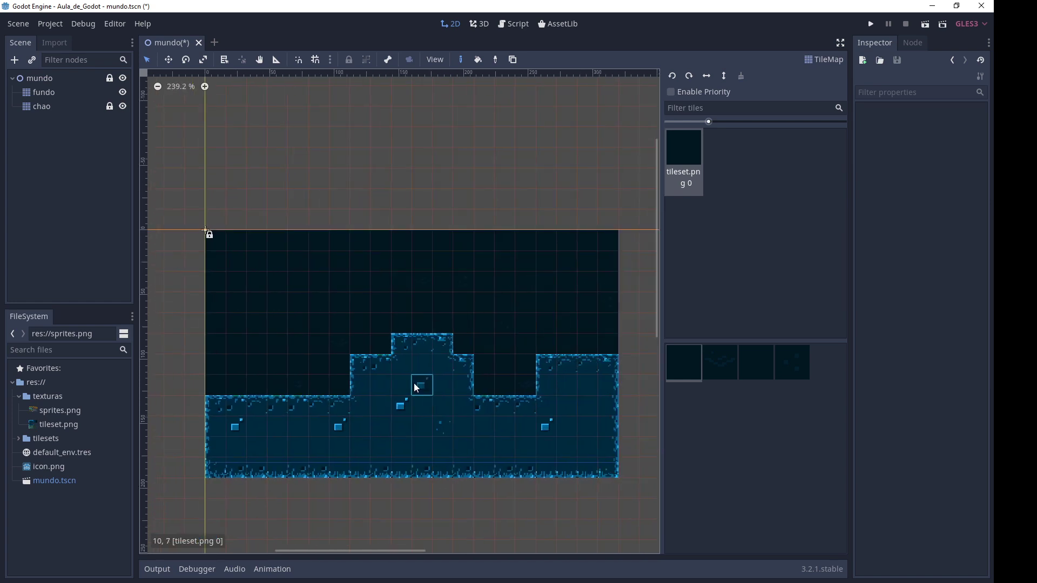
{"action": "scroll", "coordinate": [421, 395], "scroll_direction": "up", "scroll_amount": 1}
{"action": "scroll", "coordinate": [427, 401], "scroll_direction": "right", "scroll_amount": 1}
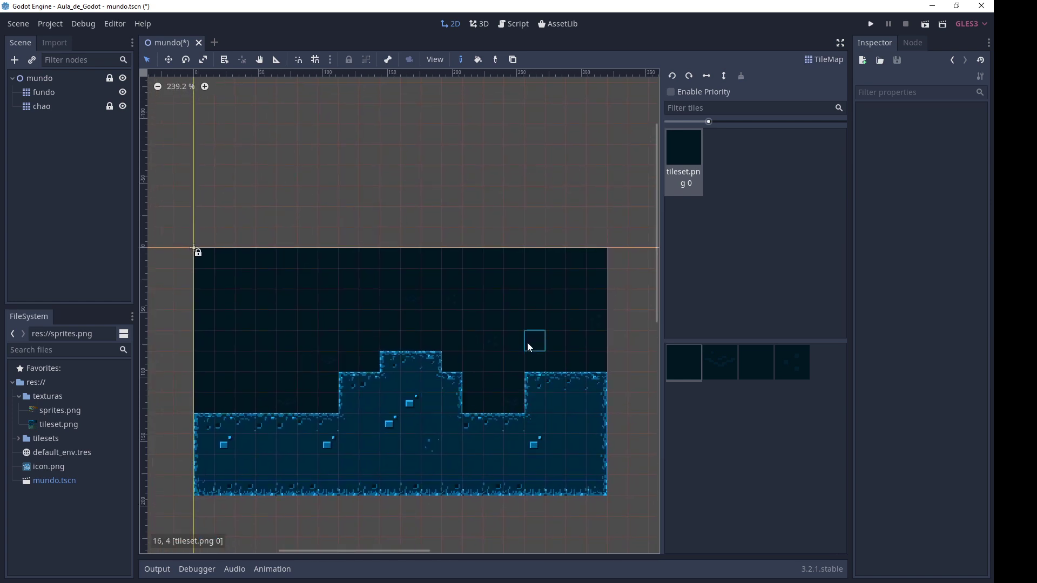
{"action": "key", "text": "ctrl+s"}
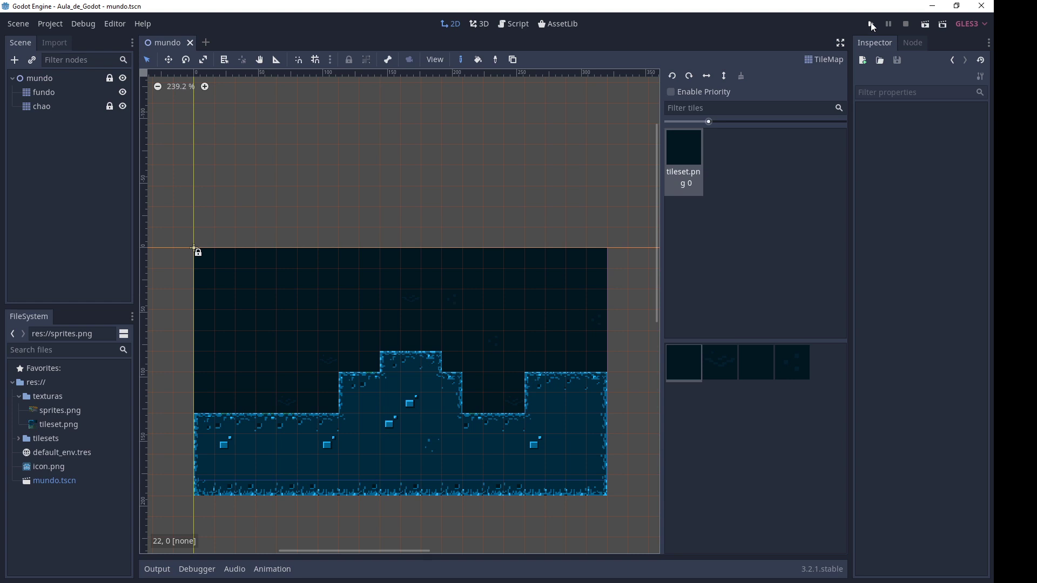
Step: Run the game with Play and maximize the Aula_de_Godot game window
{"action": "left_click", "coordinate": [872, 25]}
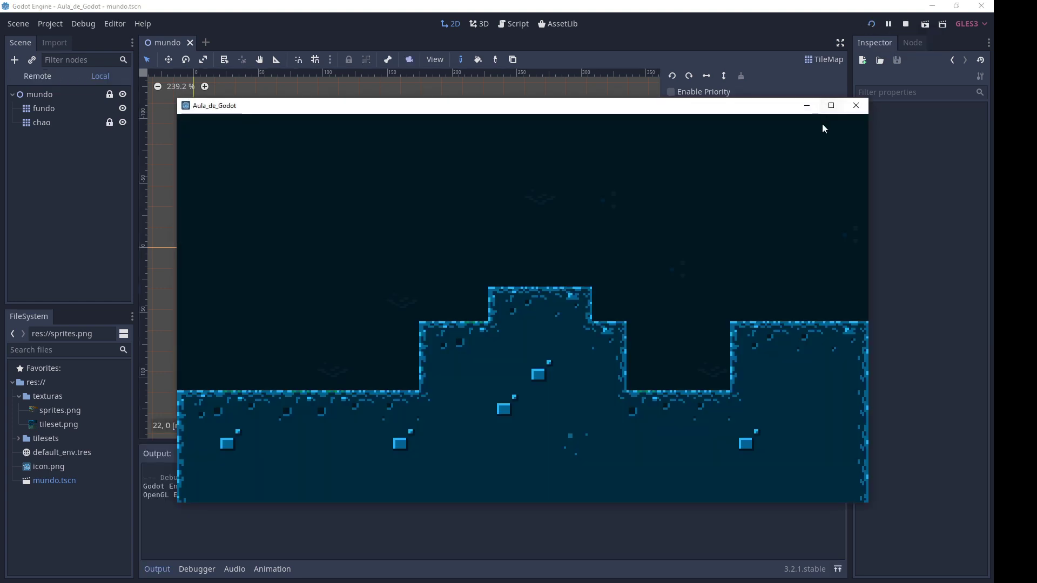
{"action": "left_click", "coordinate": [831, 106]}
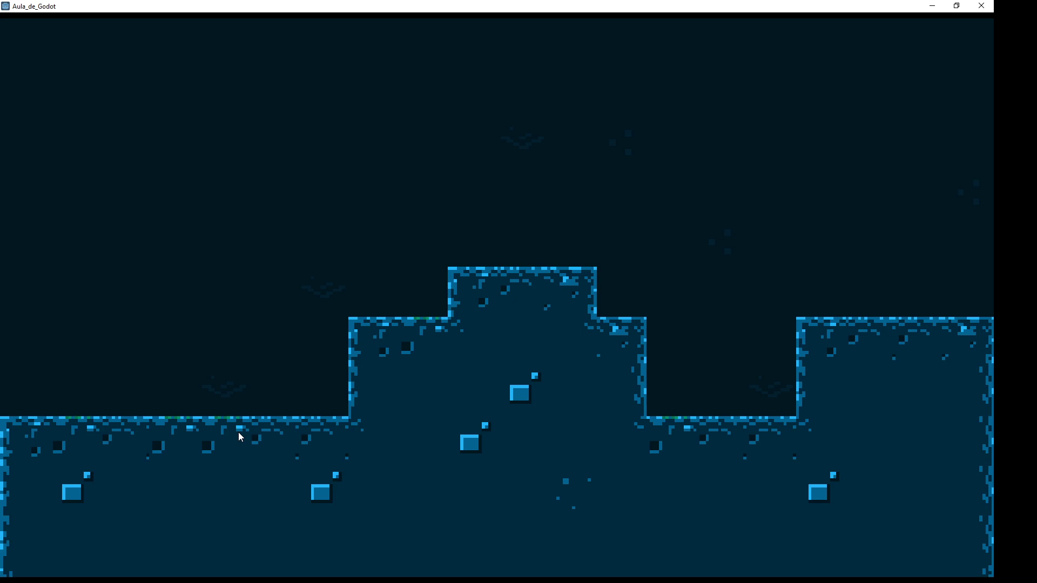
Step: Close the game window and add a TileMap child under mundo named plantas
{"action": "left_click", "coordinate": [982, 12]}
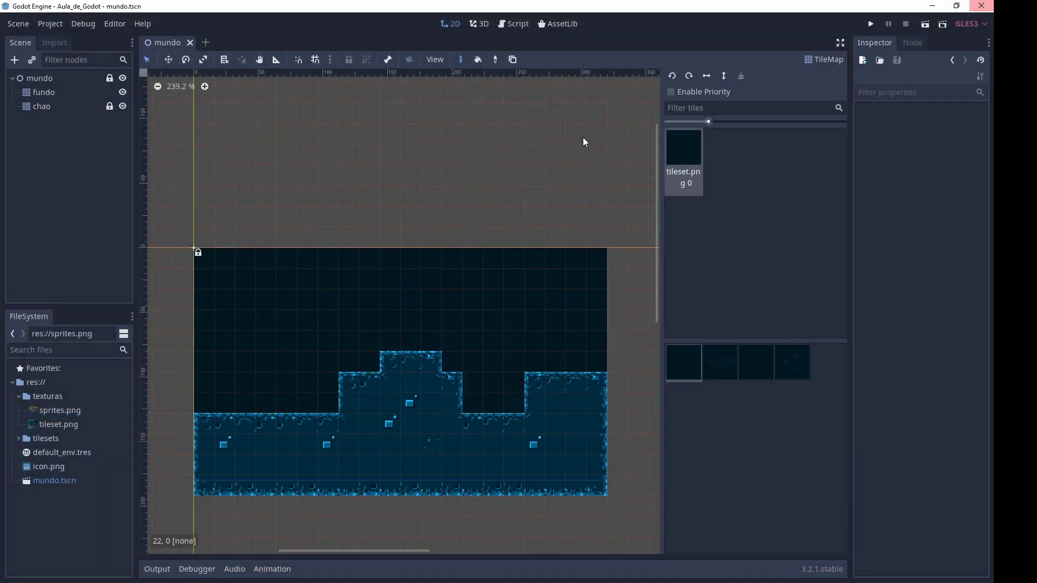
{"action": "left_click", "coordinate": [31, 79]}
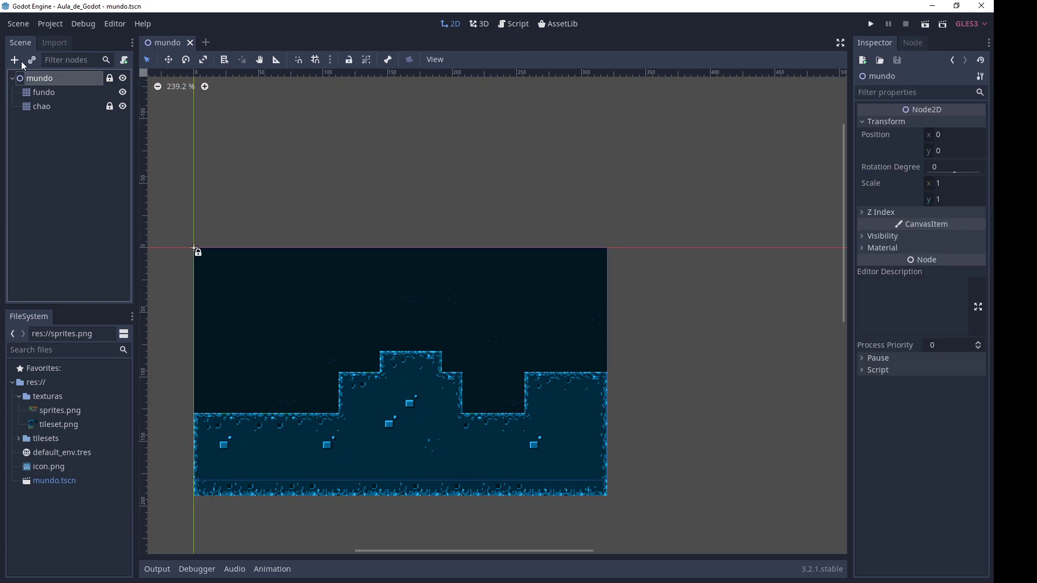
{"action": "left_click", "coordinate": [16, 61]}
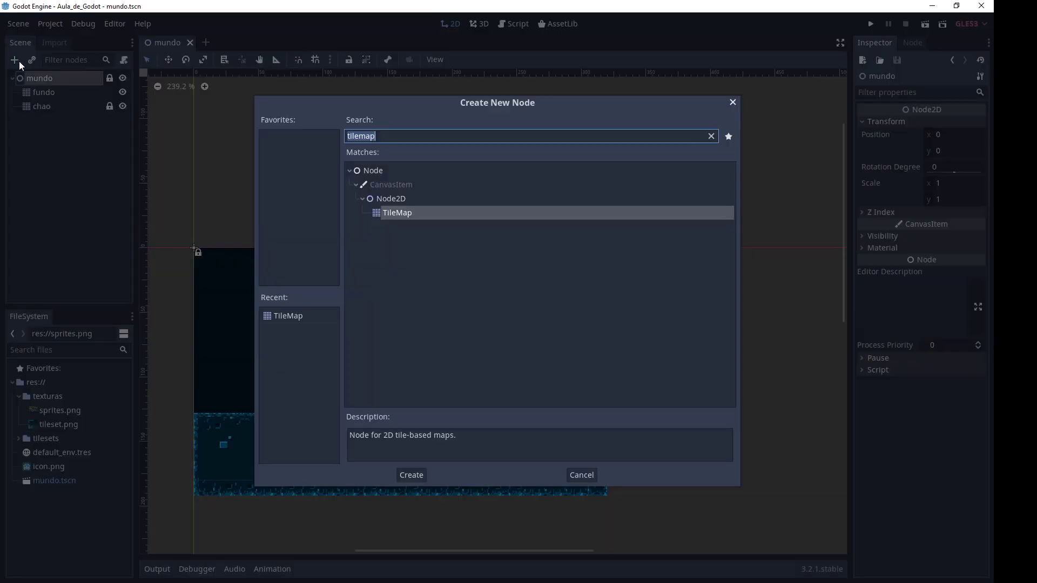
{"action": "double_click", "coordinate": [381, 215]}
{"action": "double_click", "coordinate": [81, 120]}
{"action": "type", "text": "planta"}
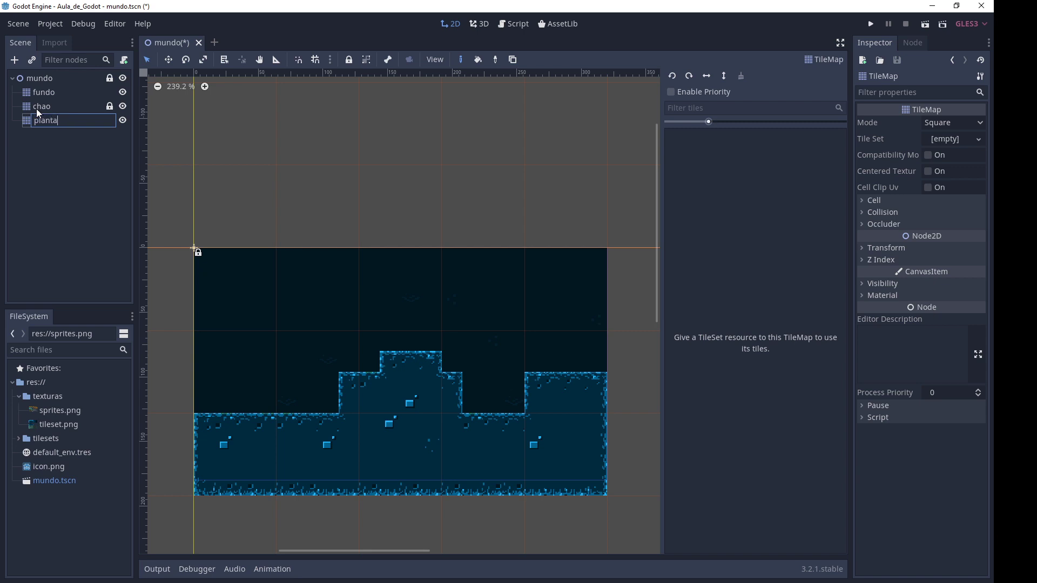
{"action": "key", "text": "Return"}
Step: Check the plant tiles of tileset.aseprite in Aseprite, then return to Godot
{"action": "key", "text": "alt+Tab"}
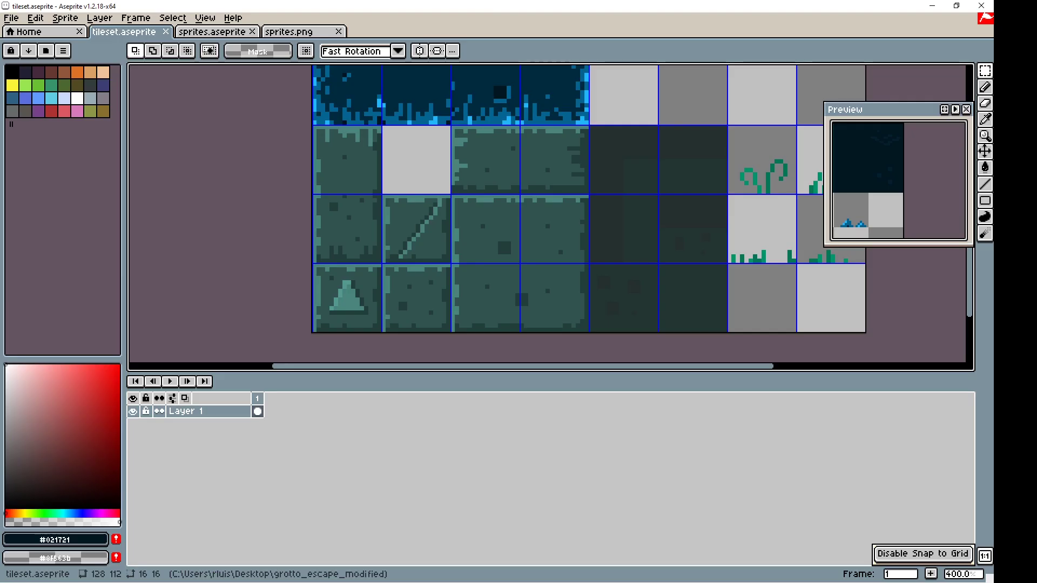
{"action": "middle_click_drag", "start_coordinate": [856, 207], "coordinate": [614, 231]}
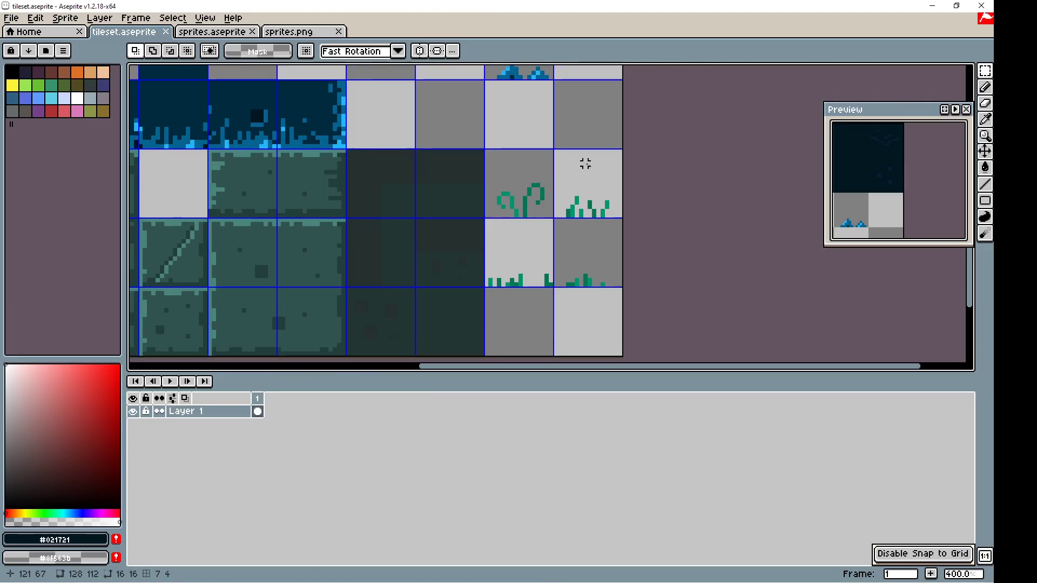
{"action": "key", "text": "alt+Tab"}
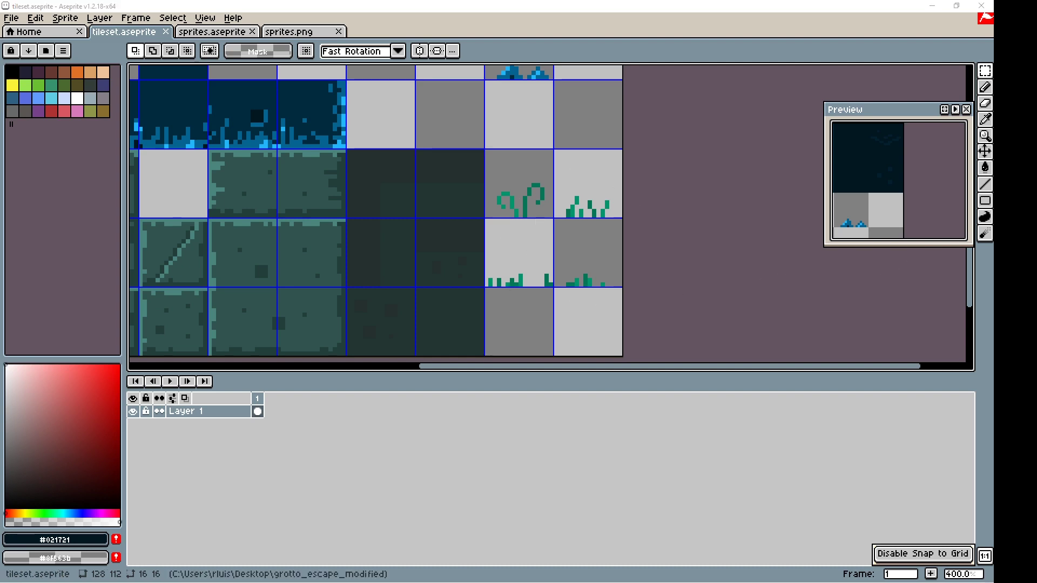
Step: Give plantas a New TileSet and add tileset.png as its texture
{"action": "left_click", "coordinate": [951, 140]}
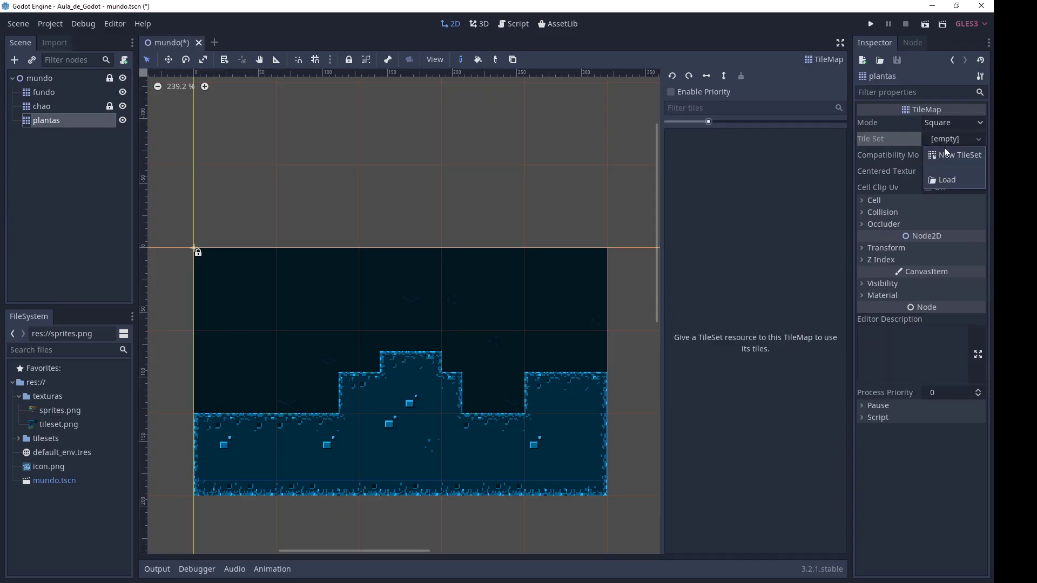
{"action": "left_click", "coordinate": [946, 154]}
{"action": "left_click", "coordinate": [949, 141]}
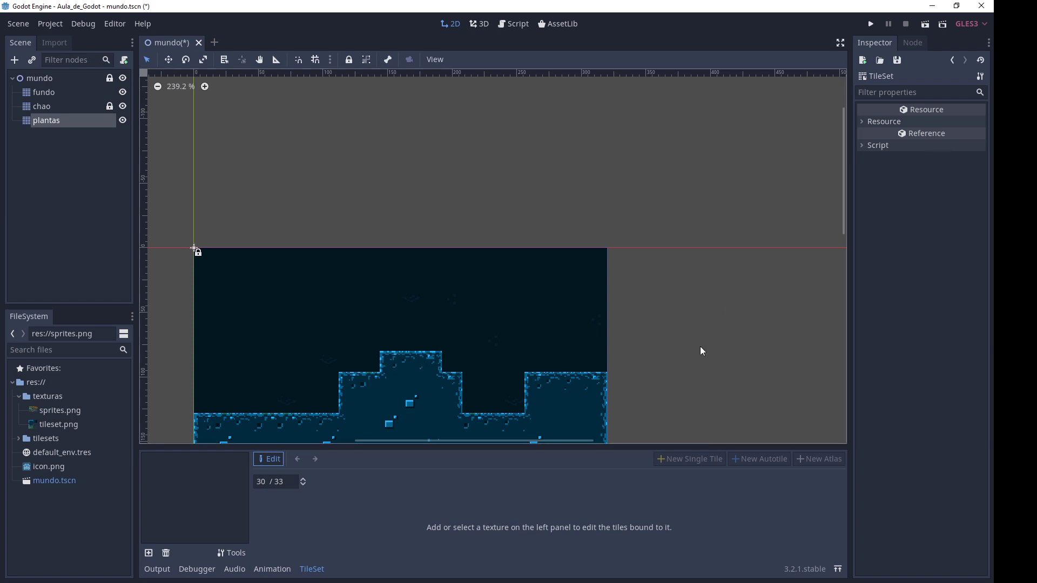
{"action": "left_click", "coordinate": [838, 569]}
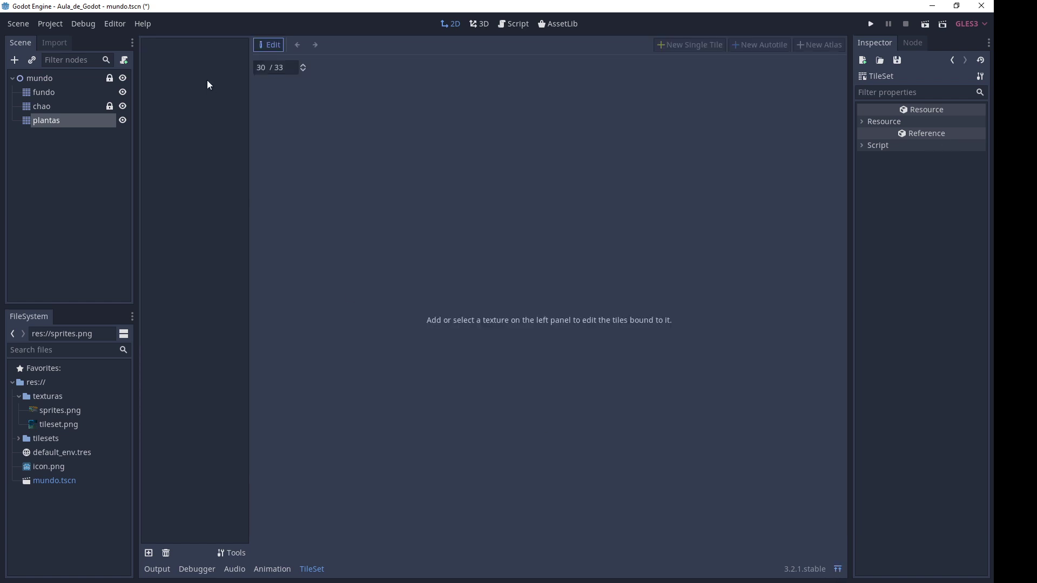
{"action": "left_click", "coordinate": [149, 554]}
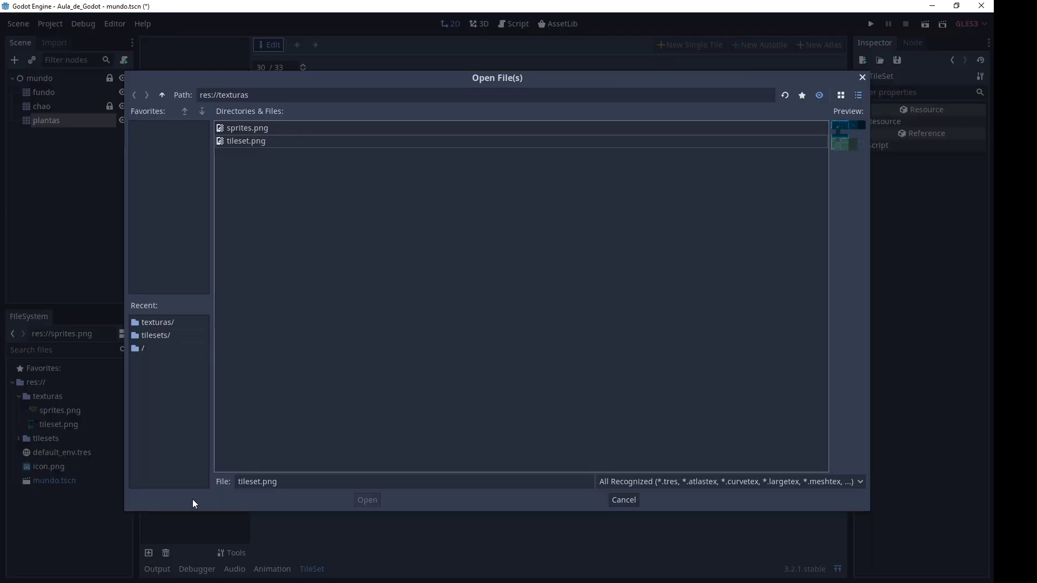
{"action": "double_click", "coordinate": [238, 142]}
{"action": "scroll", "coordinate": [455, 220], "scroll_direction": "down", "scroll_amount": 5}
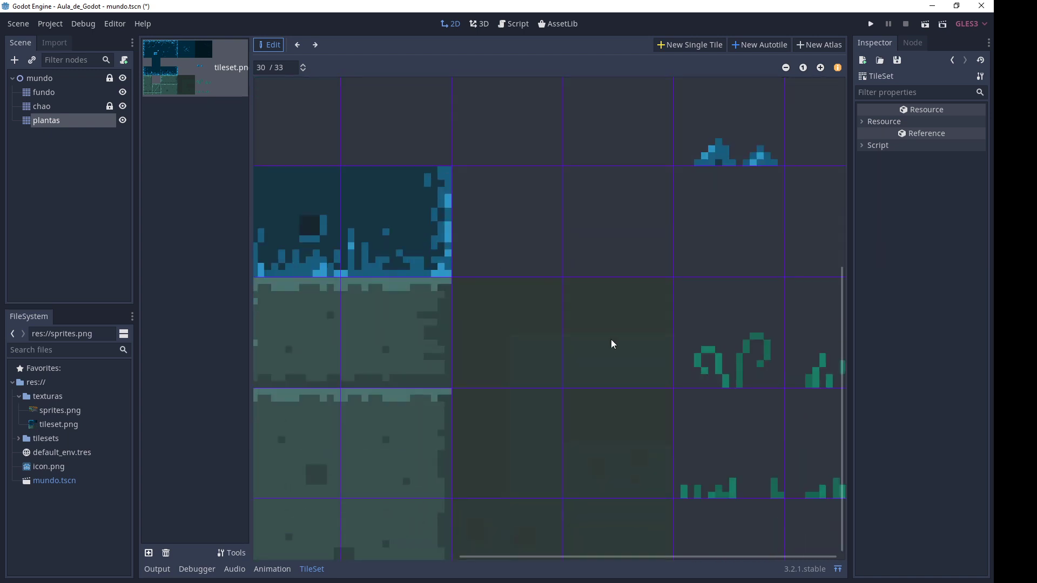
{"action": "scroll", "coordinate": [628, 336], "scroll_direction": "down", "scroll_amount": 2, "text": "ctrl"}
{"action": "scroll", "coordinate": [646, 353], "scroll_direction": "up", "scroll_amount": 1, "text": "ctrl"}
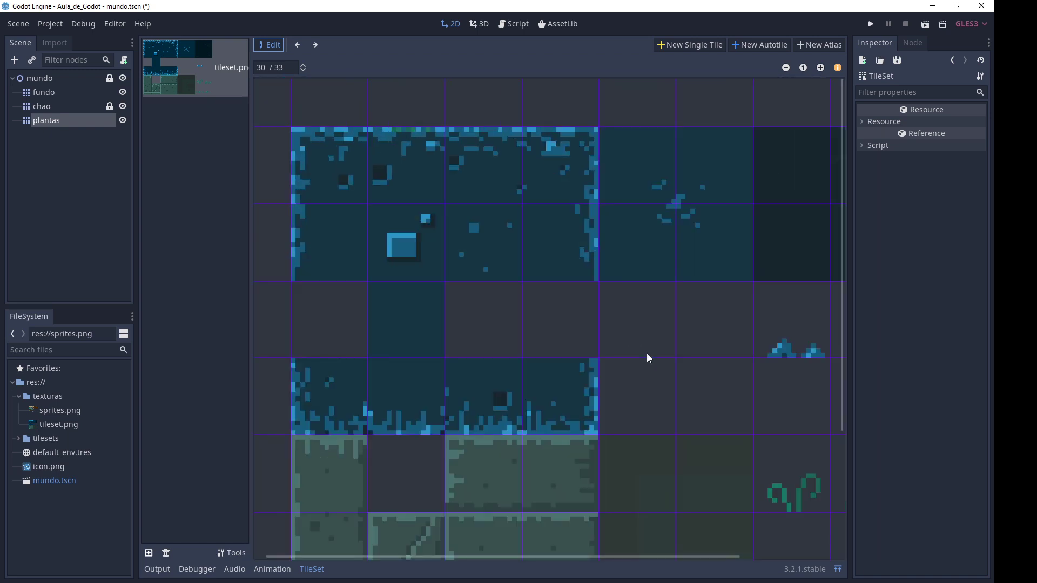
{"action": "scroll", "coordinate": [701, 380], "scroll_direction": "down", "scroll_amount": 1, "text": "ctrl"}
Step: Create an atlas tile named plantas over the plant and grass sprites
{"action": "left_click", "coordinate": [820, 45]}
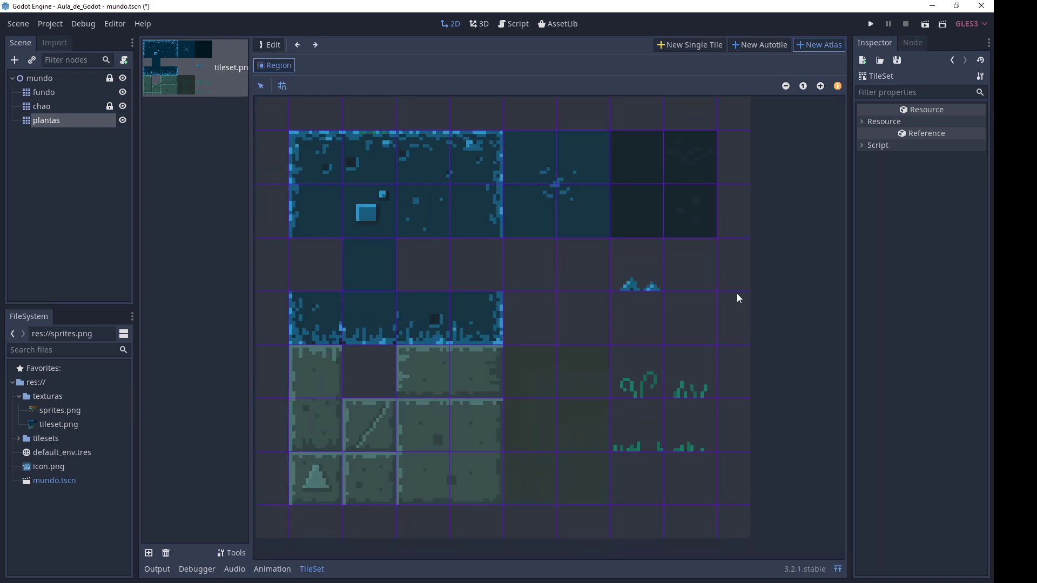
{"action": "left_click_drag", "start_coordinate": [638, 359], "coordinate": [707, 433]}
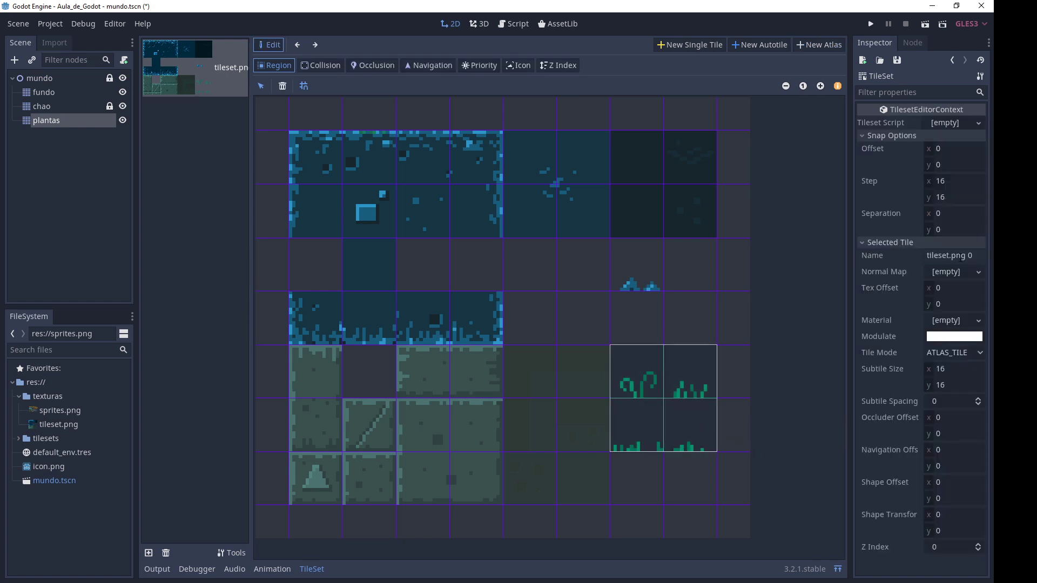
{"action": "left_click", "coordinate": [962, 258]}
{"action": "type", "text": "plantas"}
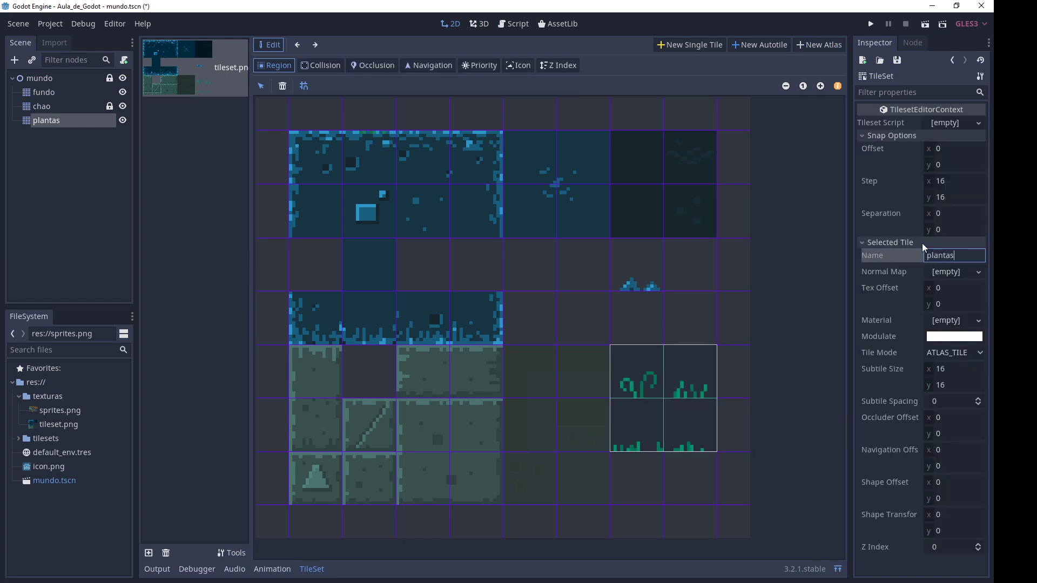
{"action": "key", "text": "Return"}
{"action": "left_click", "coordinate": [838, 569]}
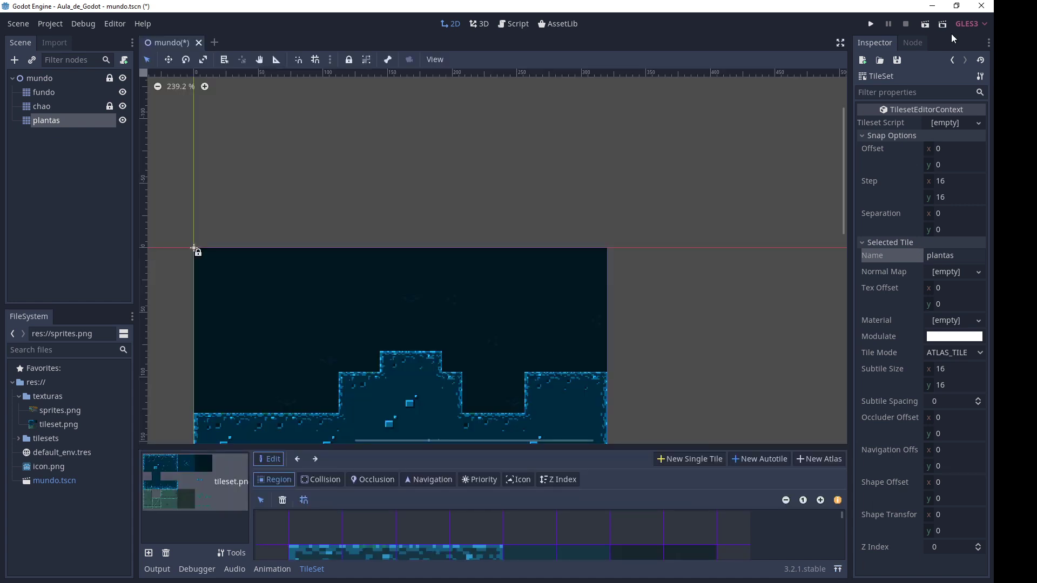
{"action": "left_click", "coordinate": [956, 60]}
{"action": "middle_click_drag", "start_coordinate": [610, 278], "coordinate": [531, 150]}
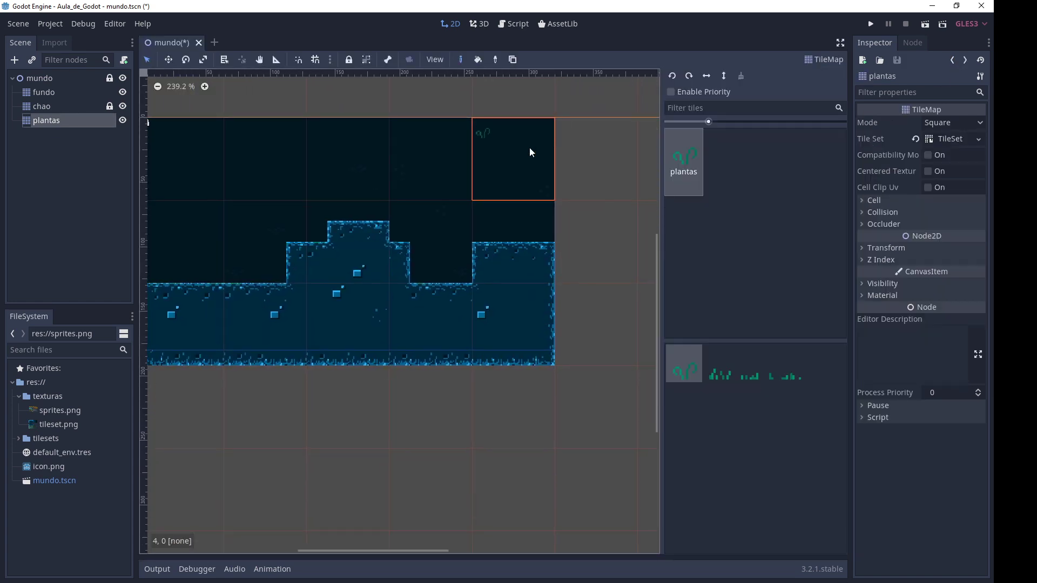
Step: Set the plantas tilemap cell size to 16×16
{"action": "left_click", "coordinate": [47, 127]}
{"action": "left_click", "coordinate": [902, 200]}
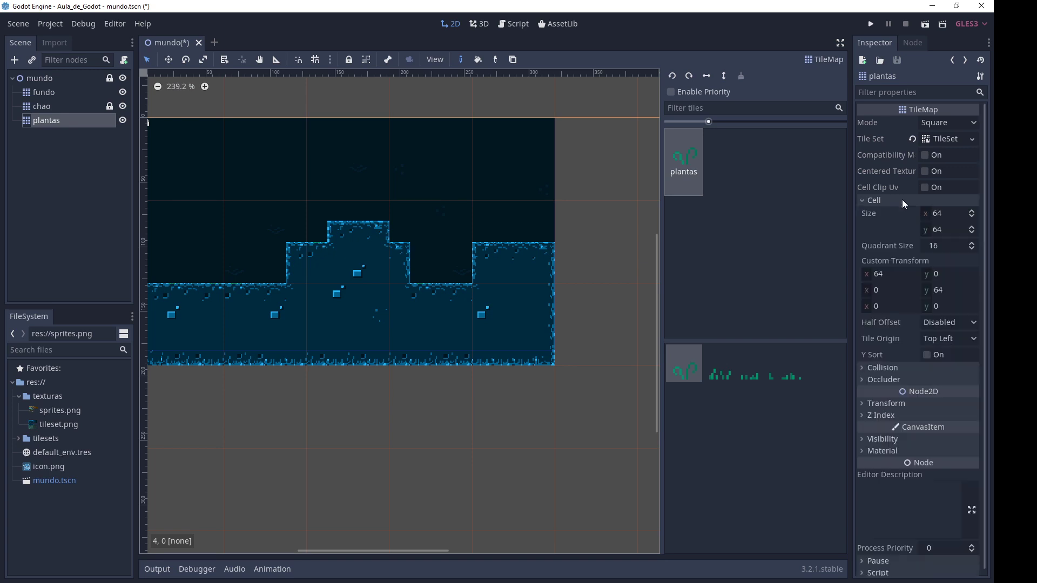
{"action": "left_click", "coordinate": [947, 214]}
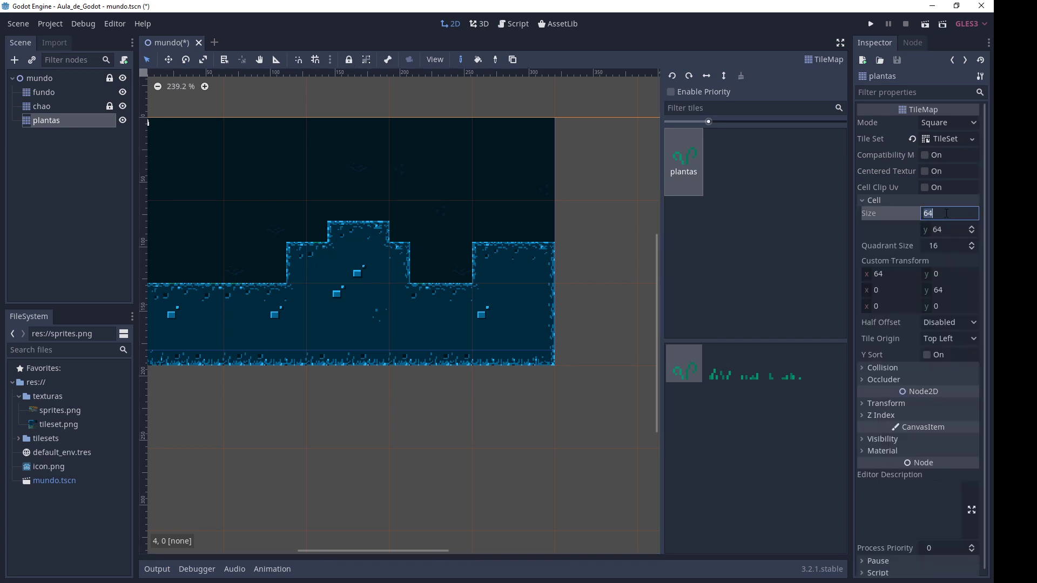
{"action": "type", "text": "16"}
{"action": "key", "text": "Tab"}
{"action": "type", "text": "16"}
{"action": "key", "text": "Return"}
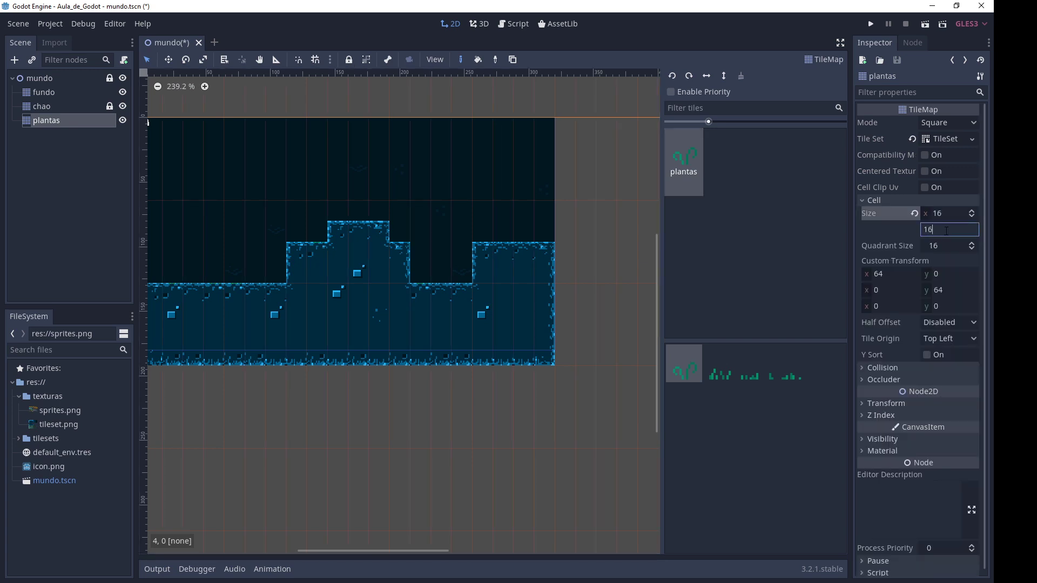
Step: Paint a curly plant on the central peak and grass tufts on the platforms, then save and run the game
{"action": "middle_click_drag", "start_coordinate": [429, 278], "coordinate": [542, 279]}
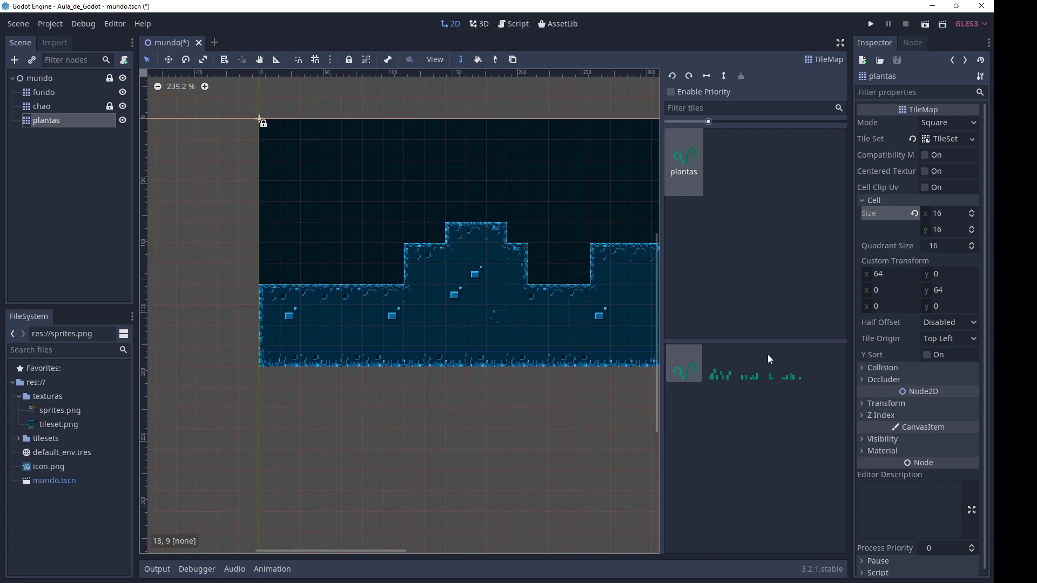
{"action": "left_click", "coordinate": [476, 216]}
{"action": "left_click", "coordinate": [791, 373]}
{"action": "left_click", "coordinate": [270, 274]}
{"action": "left_click", "coordinate": [373, 274]}
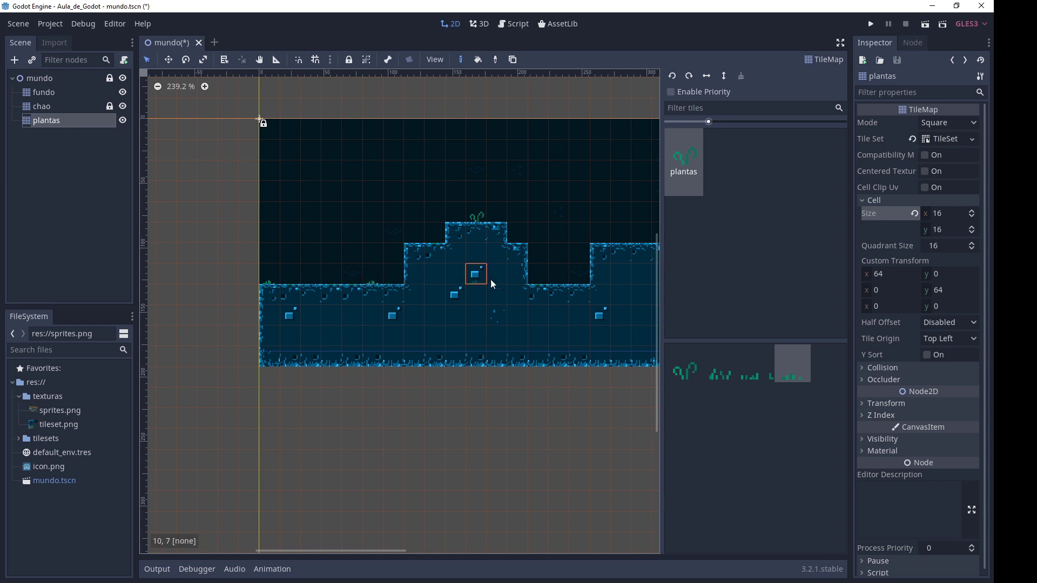
{"action": "left_click", "coordinate": [621, 242]}
{"action": "left_click", "coordinate": [720, 373]}
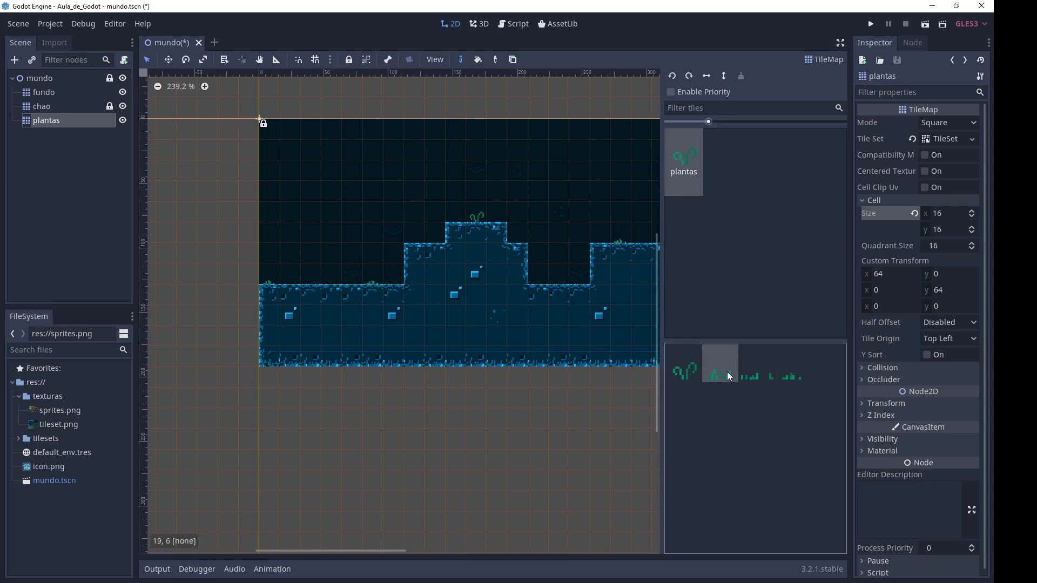
{"action": "left_click", "coordinate": [572, 281]}
{"action": "left_click", "coordinate": [755, 371]}
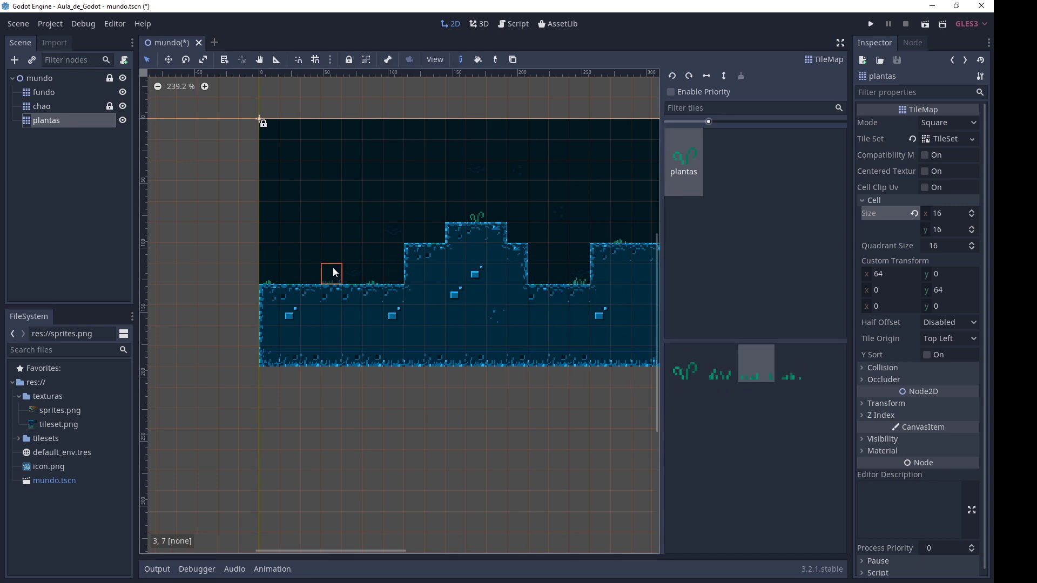
{"action": "left_click", "coordinate": [422, 228]}
{"action": "middle_click_drag", "start_coordinate": [527, 323], "coordinate": [461, 348]}
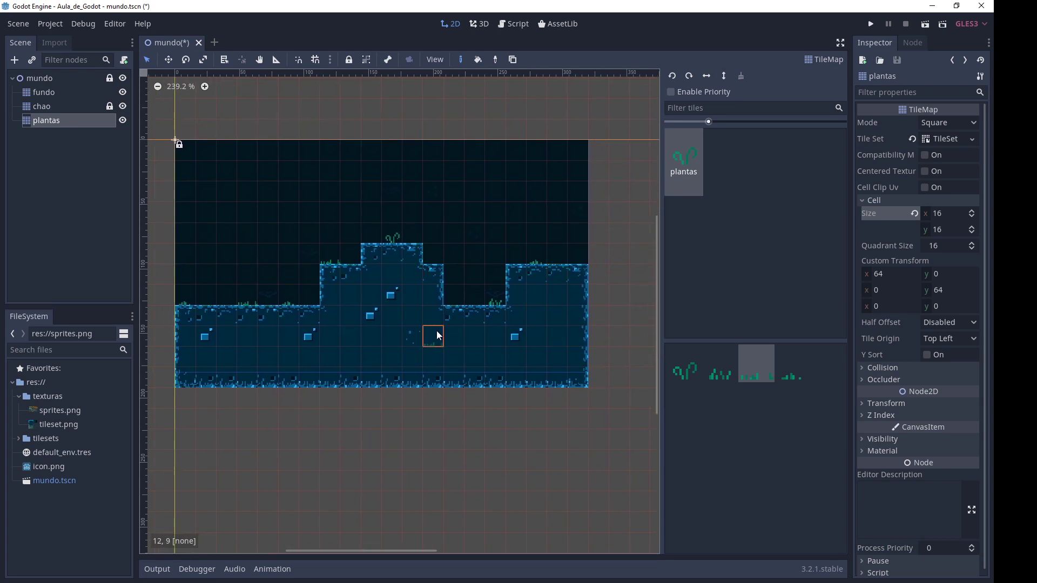
{"action": "left_click", "coordinate": [871, 25]}
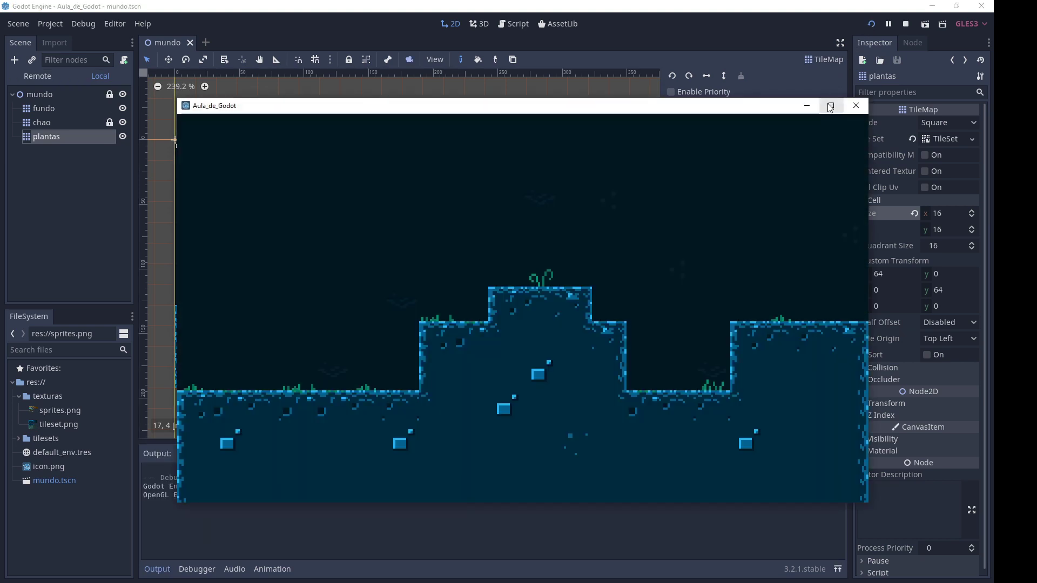
Step: View the running game maximized, then restore it and close the game window
{"action": "left_click", "coordinate": [831, 105]}
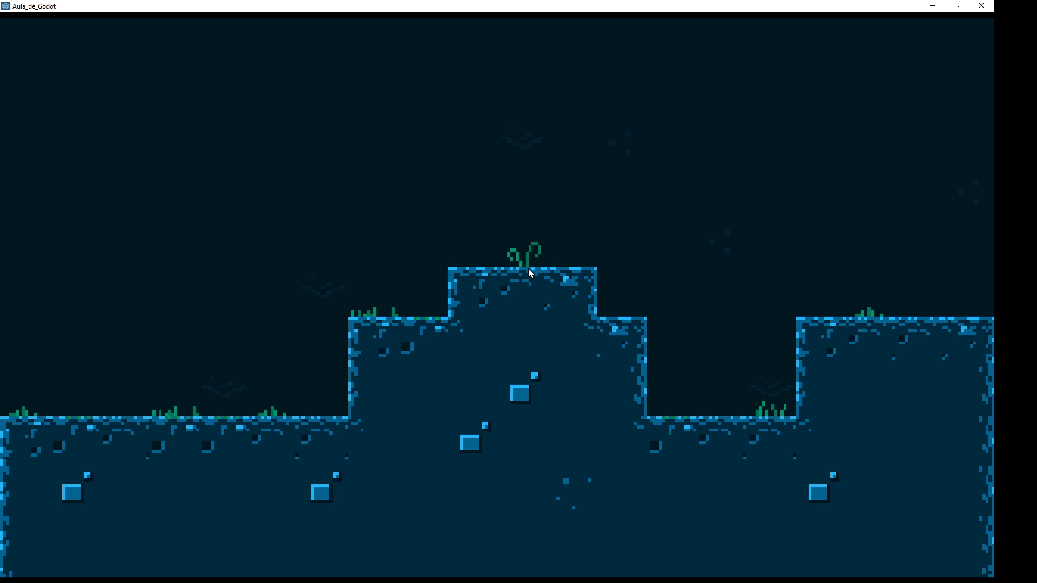
{"action": "left_click", "coordinate": [955, 6]}
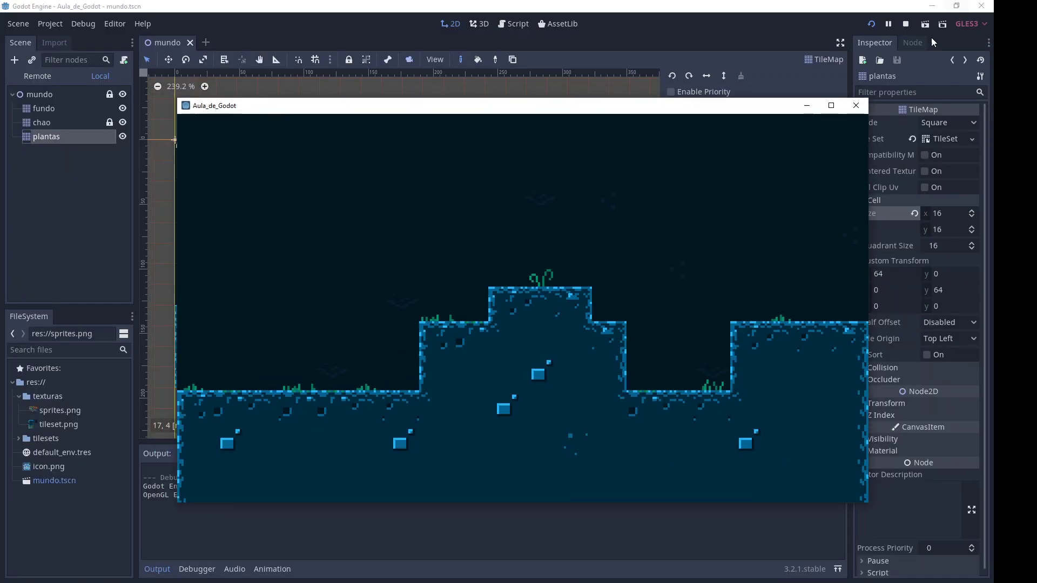
{"action": "left_click", "coordinate": [857, 104]}
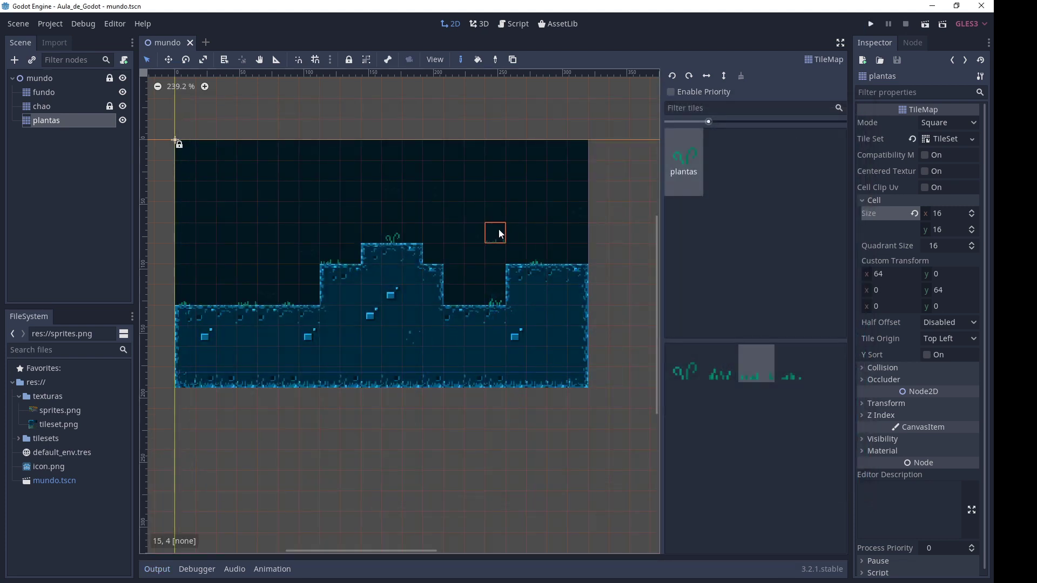
Step: Paint a three-row band of chao tiles across the top and a wall down the right edge
{"action": "left_click", "coordinate": [51, 106]}
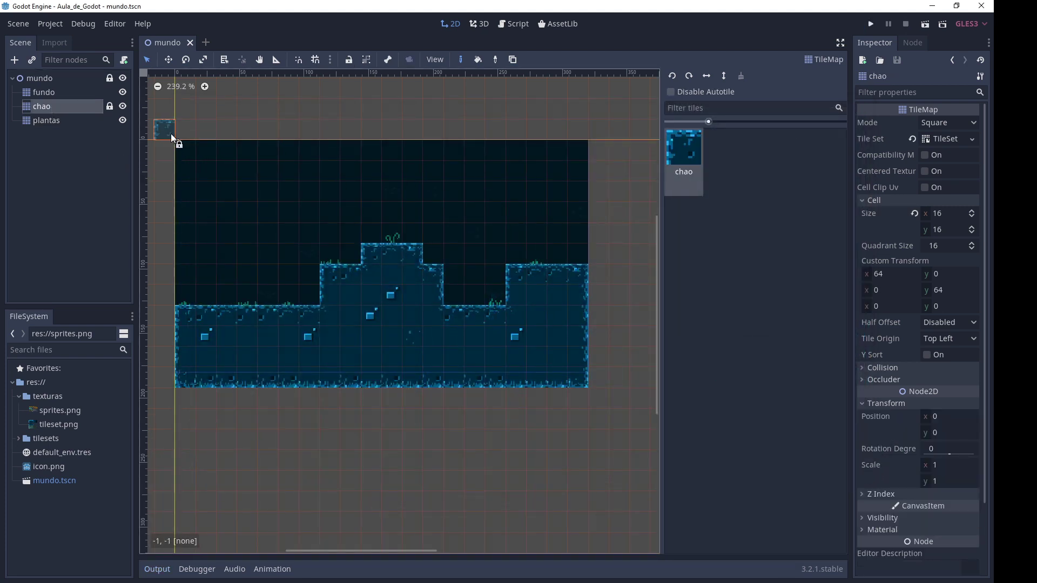
{"action": "left_click_drag", "start_coordinate": [171, 134], "coordinate": [607, 170], "text": "ctrl+shift"}
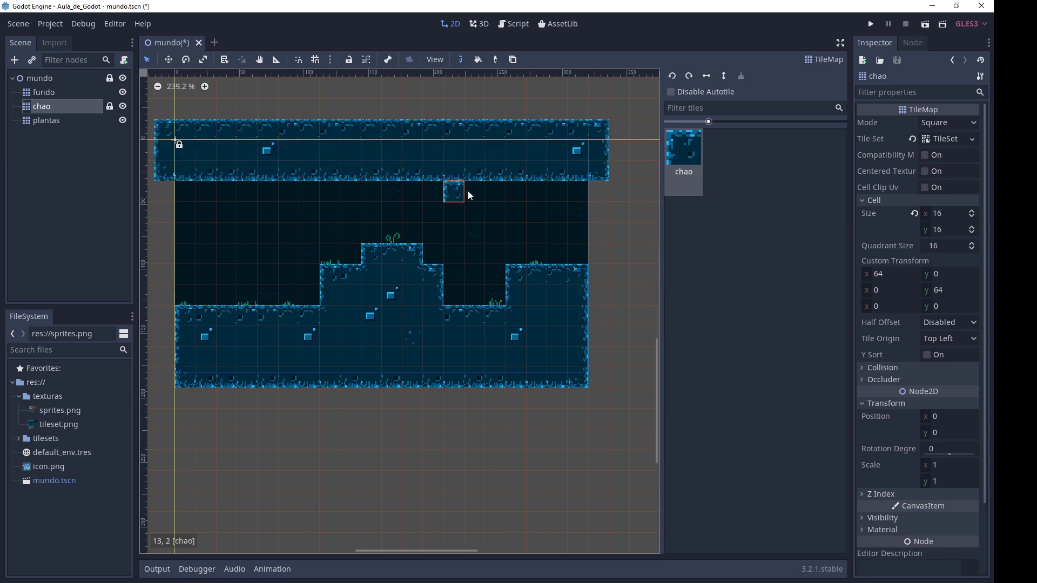
{"action": "left_click_drag", "start_coordinate": [216, 188], "coordinate": [255, 187]}
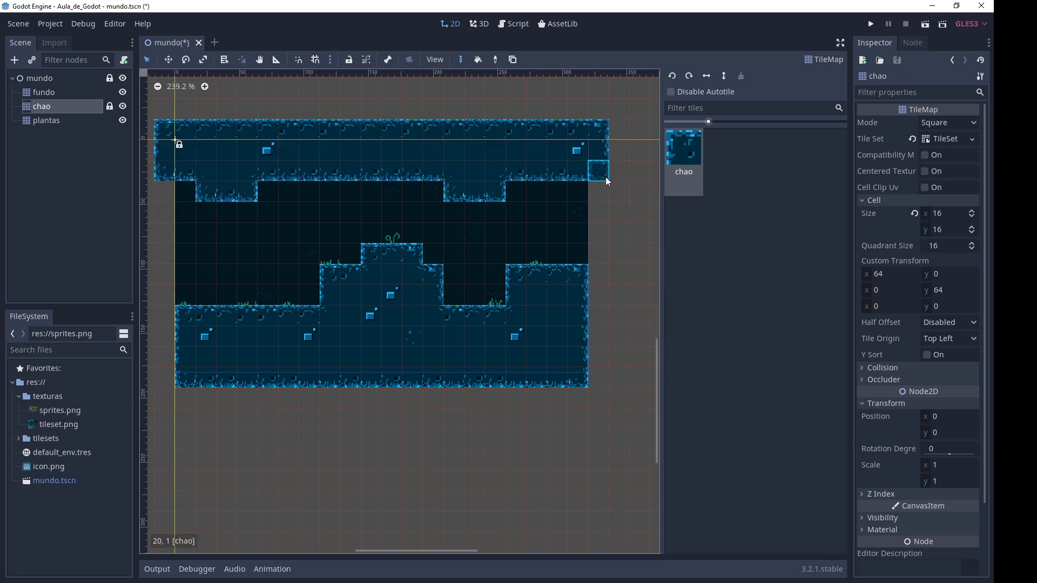
{"action": "left_click_drag", "start_coordinate": [602, 177], "coordinate": [598, 357]}
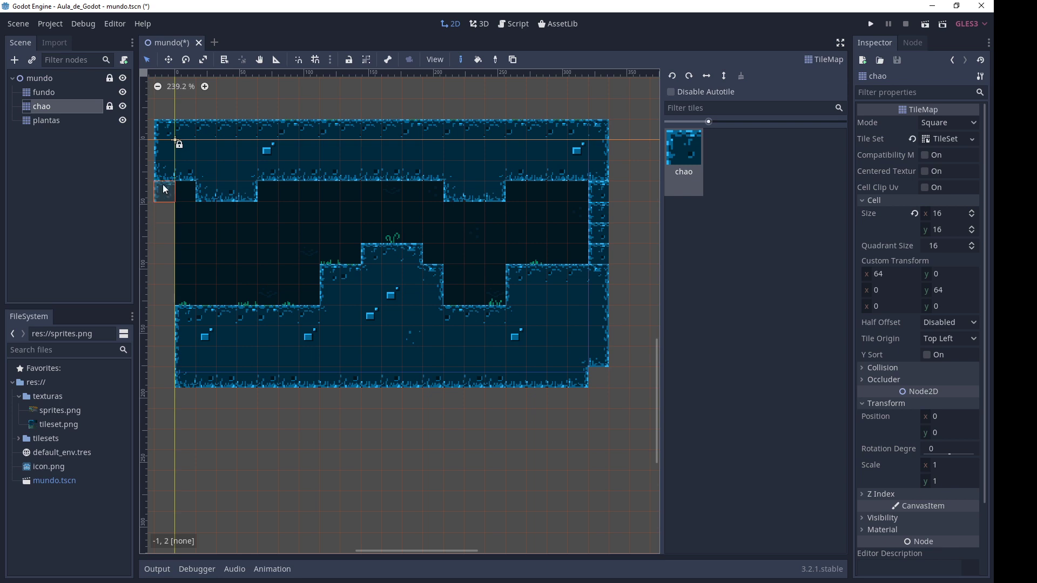
{"action": "left_click_drag", "start_coordinate": [616, 129], "coordinate": [617, 387], "text": "shift"}
Step: Paint a chao wall column down the left edge, then save and run the scene
{"action": "scroll", "coordinate": [394, 339], "scroll_direction": "left", "scroll_amount": 3}
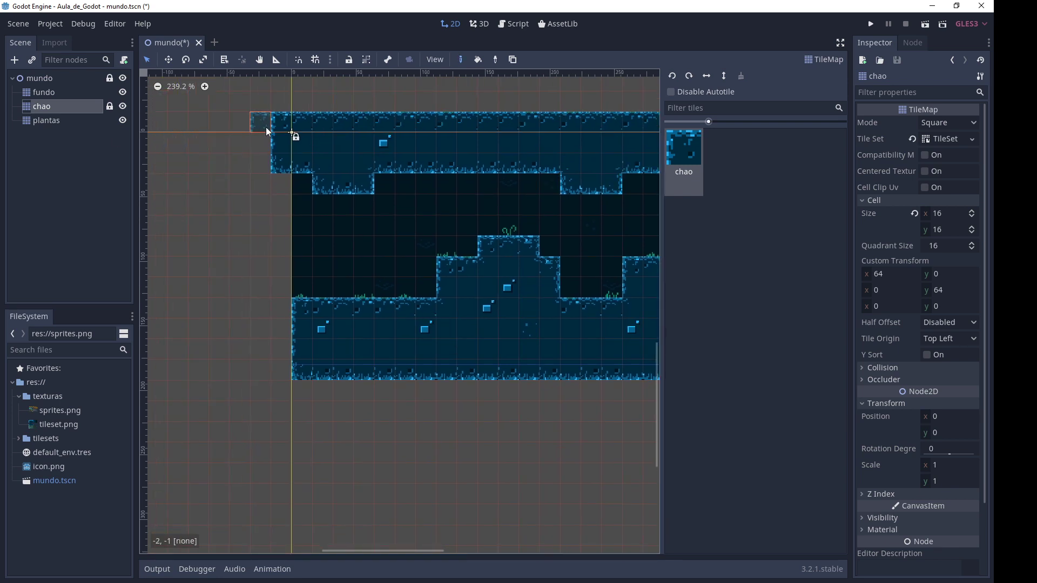
{"action": "mouse_move", "coordinate": [267, 130]}
{"action": "left_mouse_down"}
{"action": "mouse_move", "coordinate": [255, 354]}
{"action": "mouse_move", "coordinate": [277, 369]}
{"action": "mouse_move", "coordinate": [281, 183]}
{"action": "left_mouse_up"}
{"action": "scroll", "coordinate": [358, 258], "scroll_direction": "right", "scroll_amount": 5}
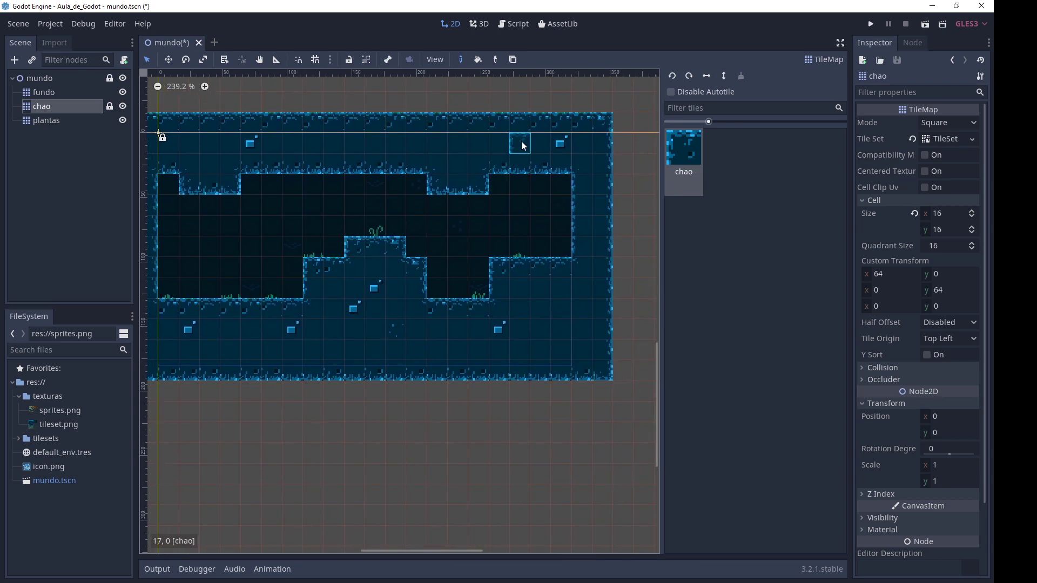
{"action": "scroll", "coordinate": [377, 390], "scroll_direction": "down", "scroll_amount": 1}
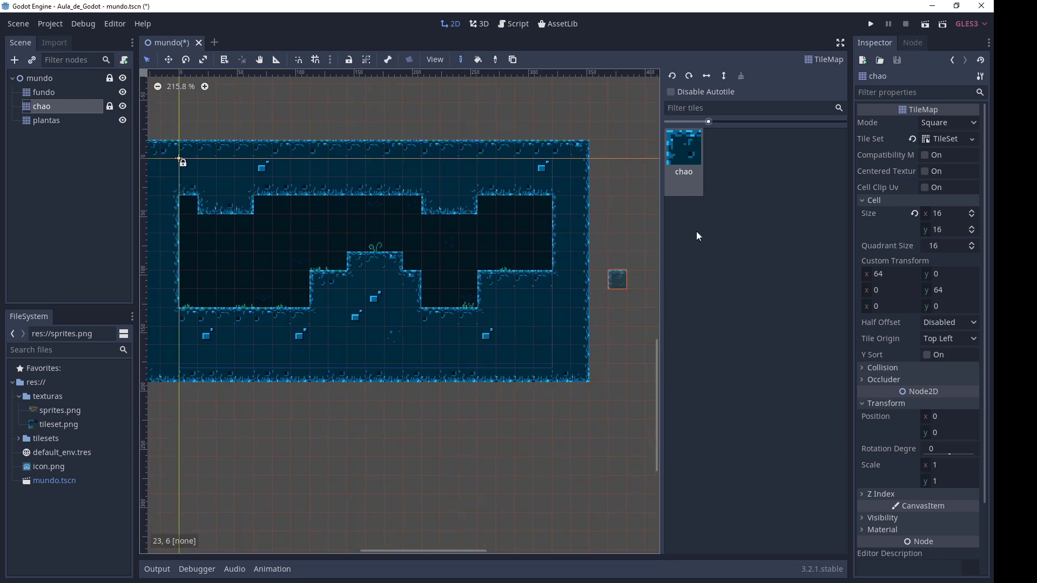
{"action": "left_click", "coordinate": [871, 24]}
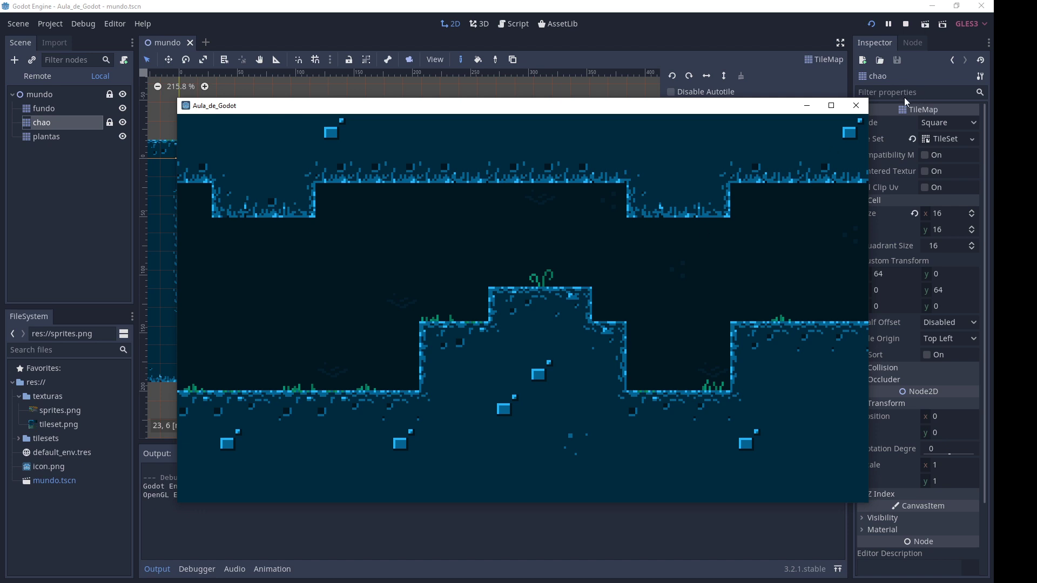
Step: Close the game preview and zoom and pan around the chao-walled level to inspect it
{"action": "left_click", "coordinate": [862, 108]}
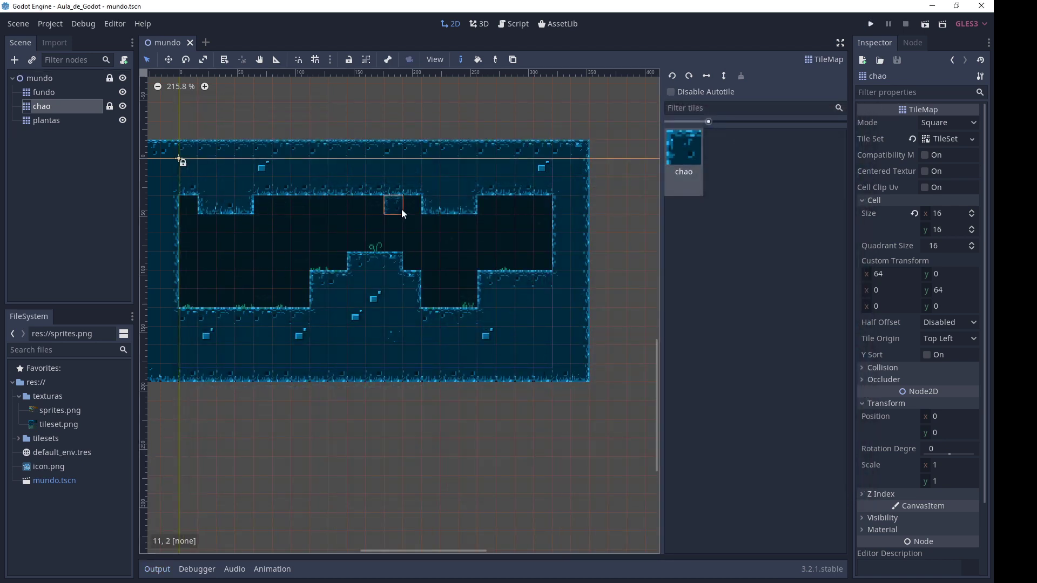
{"action": "scroll", "coordinate": [270, 280], "scroll_direction": "up", "scroll_amount": 3}
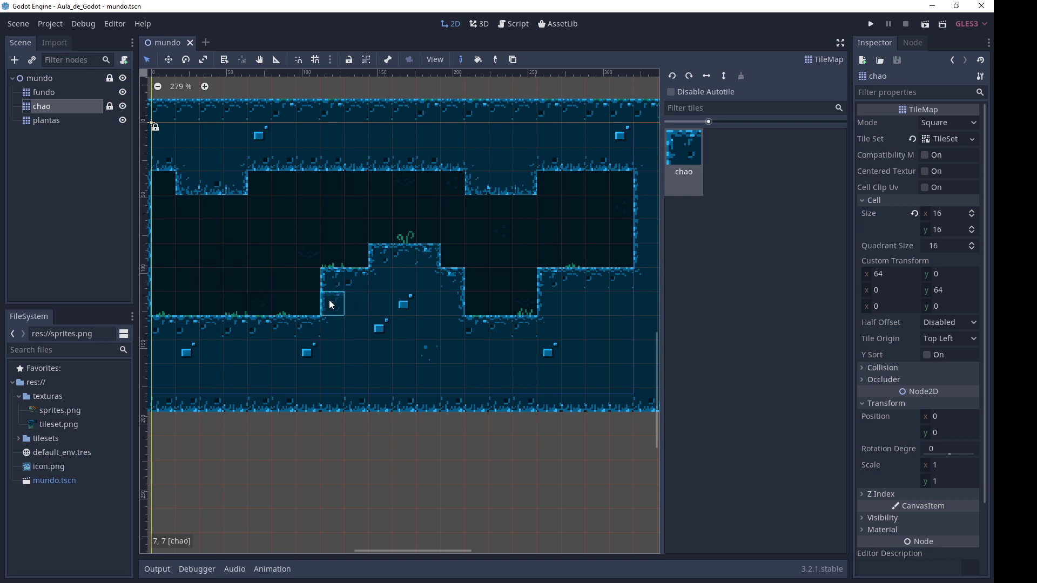
{"action": "middle_click_drag", "start_coordinate": [377, 290], "coordinate": [504, 271]}
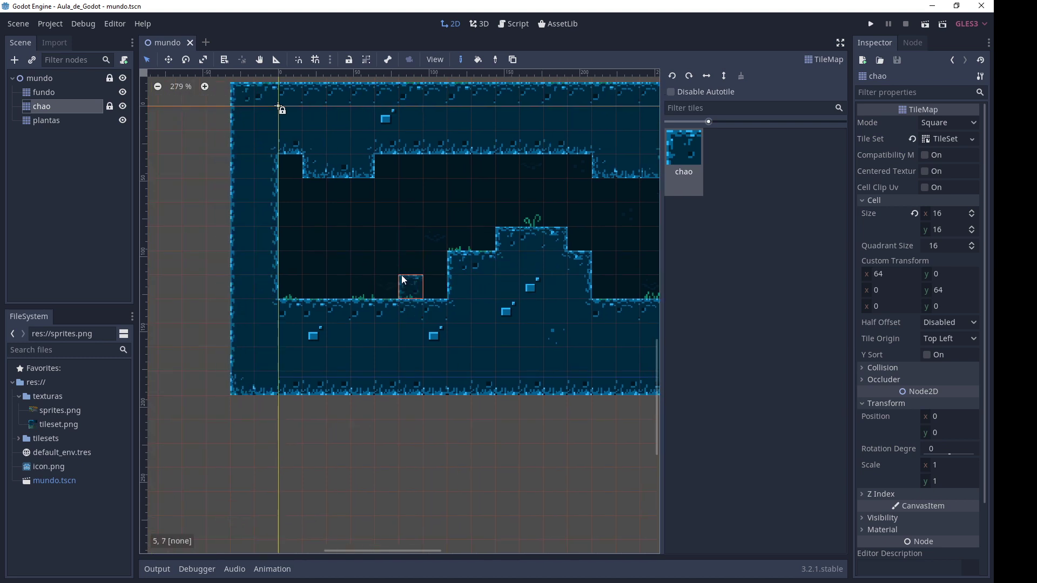
{"action": "scroll", "coordinate": [401, 274], "scroll_direction": "up", "scroll_amount": 3}
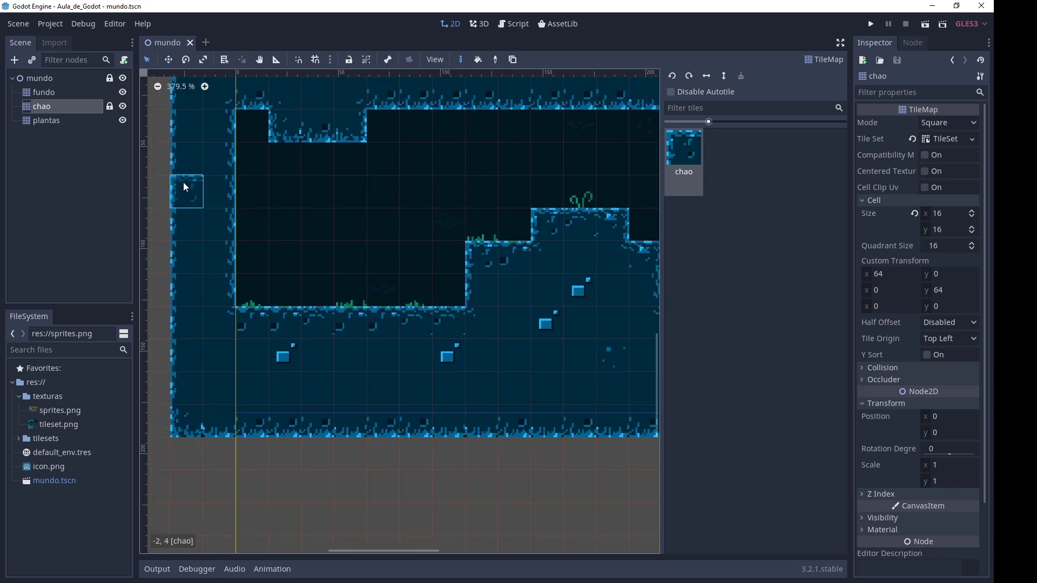
{"action": "left_click", "coordinate": [51, 108]}
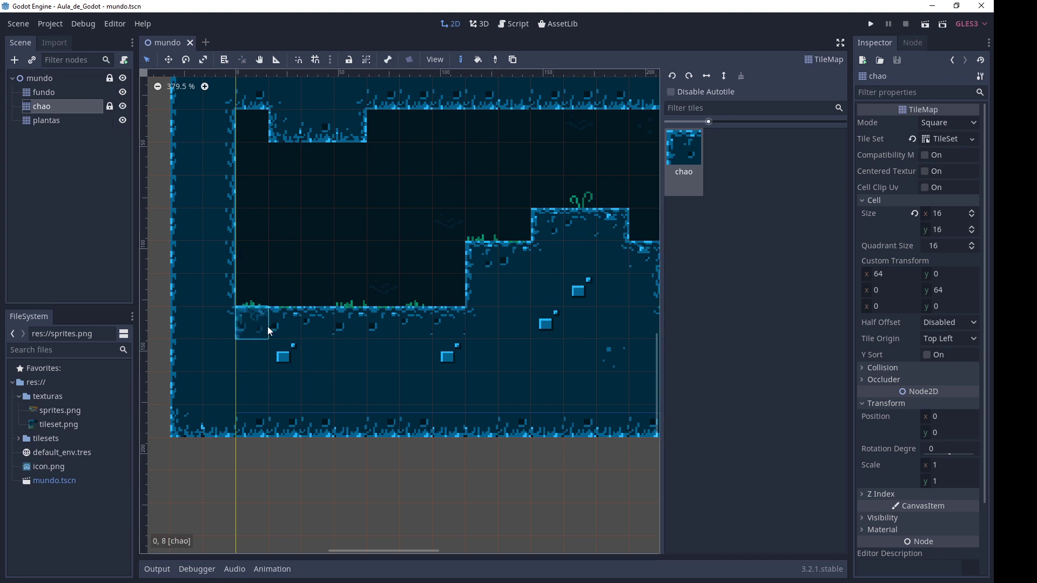
{"action": "scroll", "coordinate": [369, 336], "scroll_direction": "down", "scroll_amount": 2}
{"action": "scroll", "coordinate": [378, 303], "scroll_direction": "down", "scroll_amount": 2}
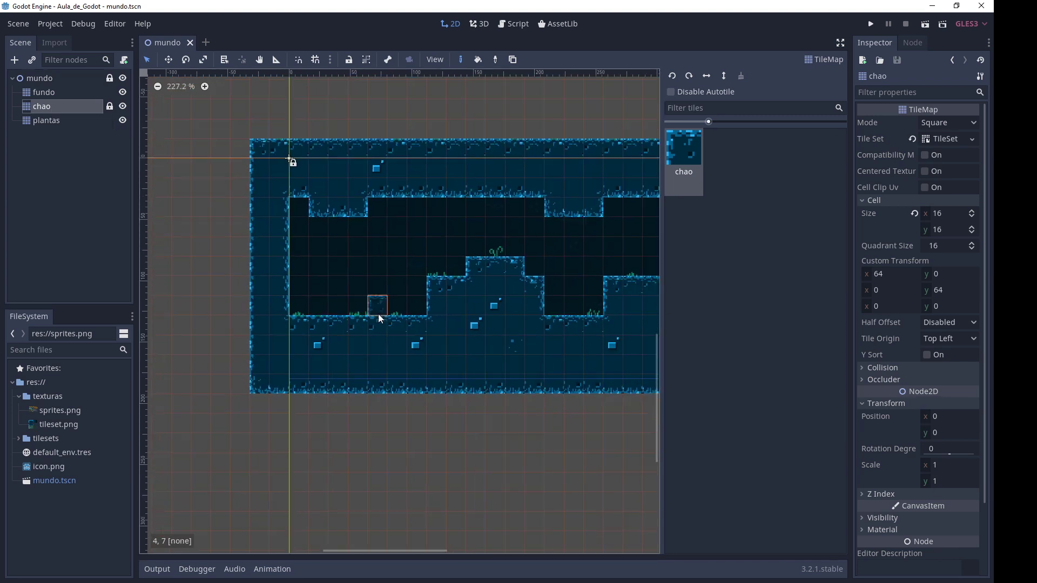
{"action": "scroll", "coordinate": [424, 297], "scroll_direction": "down", "scroll_amount": 2}
{"action": "middle_click_drag", "start_coordinate": [424, 297], "coordinate": [382, 301]}
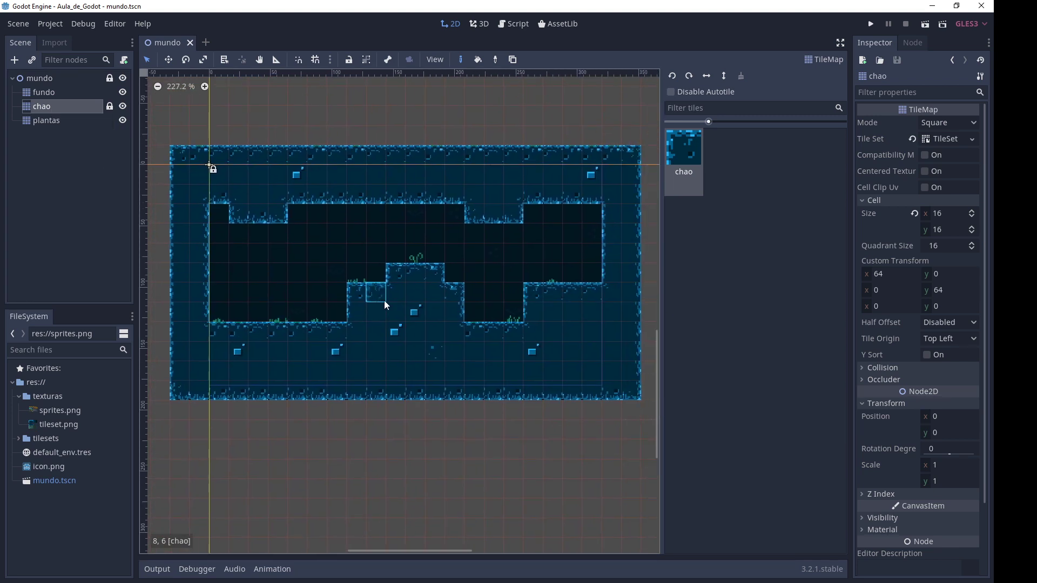
Step: Glance at the Debug menu, then open chao's TileSet resource from the Inspector
{"action": "left_click", "coordinate": [78, 27]}
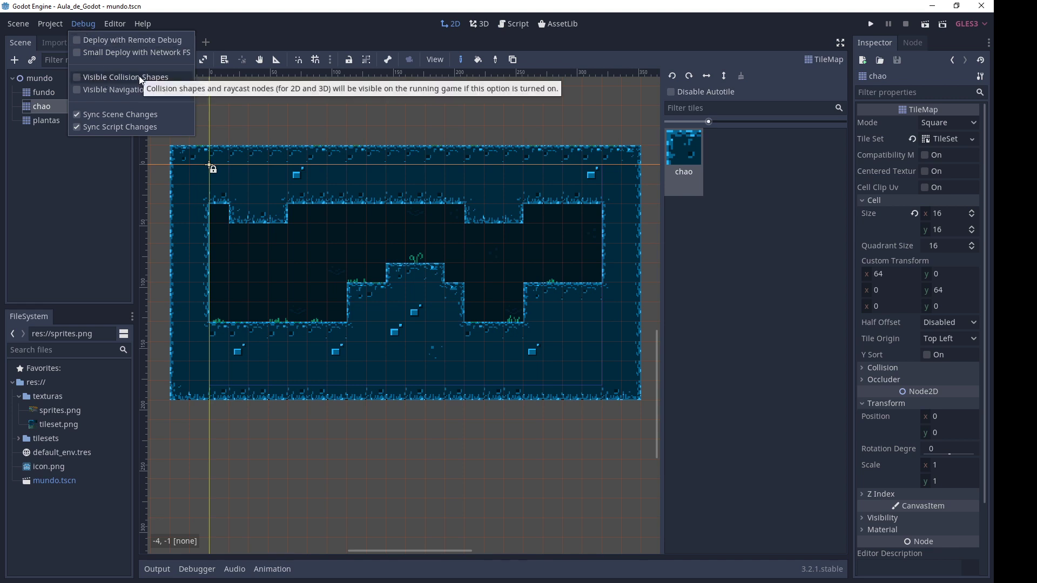
{"action": "left_click", "coordinate": [321, 33]}
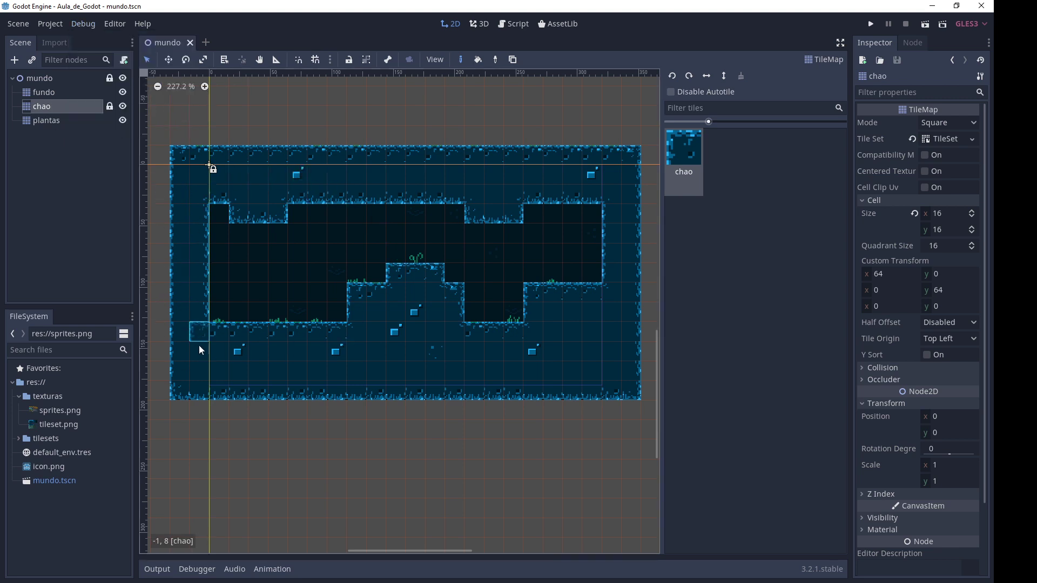
{"action": "scroll", "coordinate": [258, 329], "scroll_direction": "up", "scroll_amount": 7}
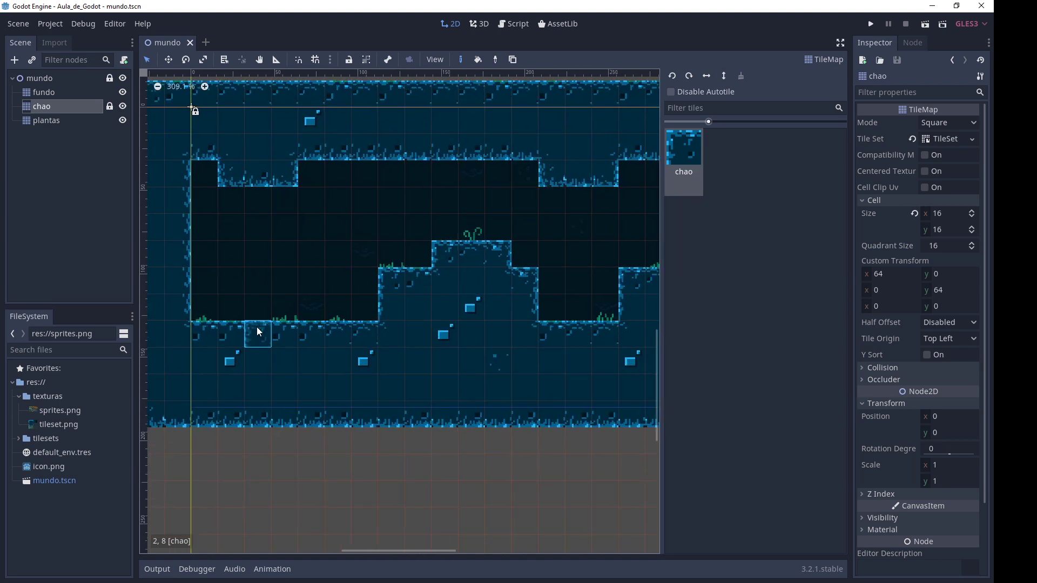
{"action": "scroll", "coordinate": [257, 326], "scroll_direction": "up", "scroll_amount": 5}
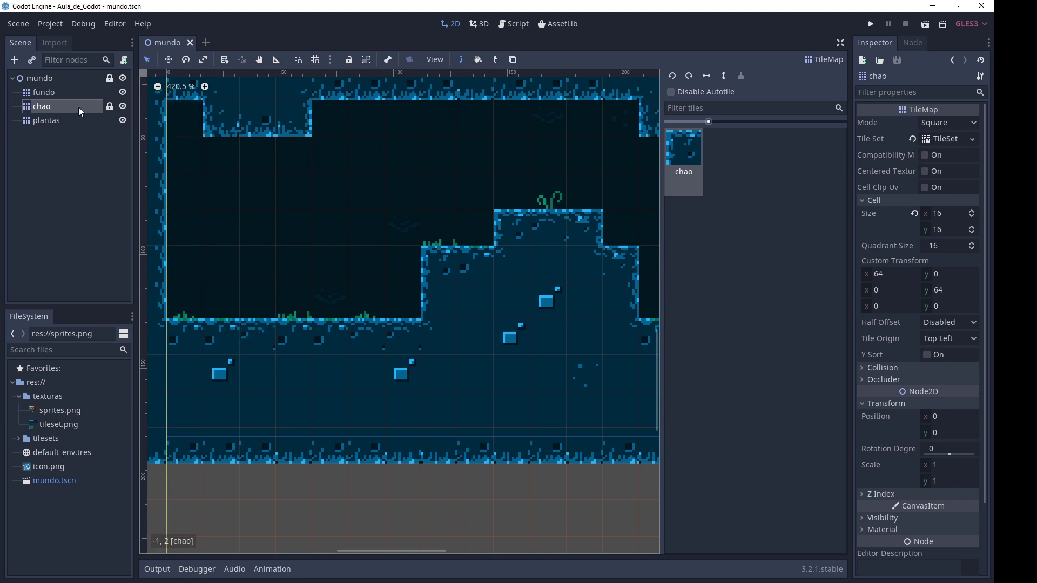
{"action": "left_click", "coordinate": [936, 138]}
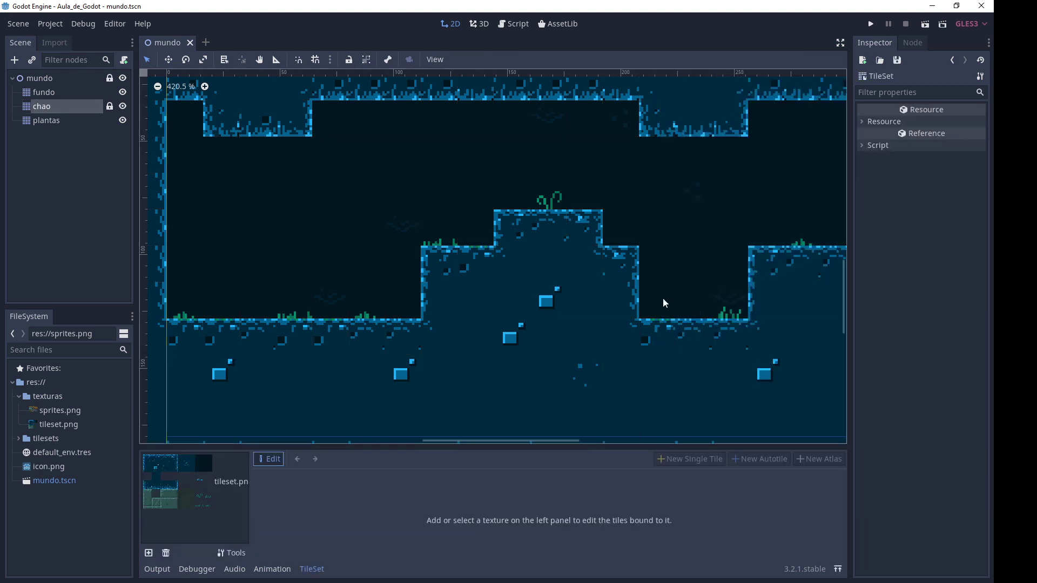
Step: Maximize the TileSet panel, select the tileset.png chao autotile, and enter Collision mode with snapping off
{"action": "left_click", "coordinate": [838, 568]}
{"action": "left_click", "coordinate": [177, 72]}
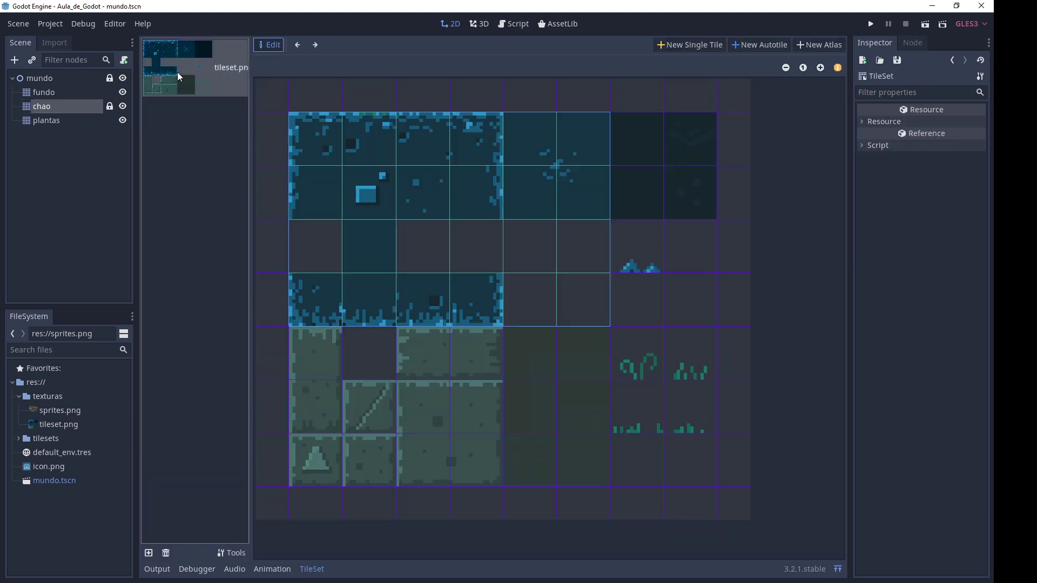
{"action": "left_click", "coordinate": [327, 132]}
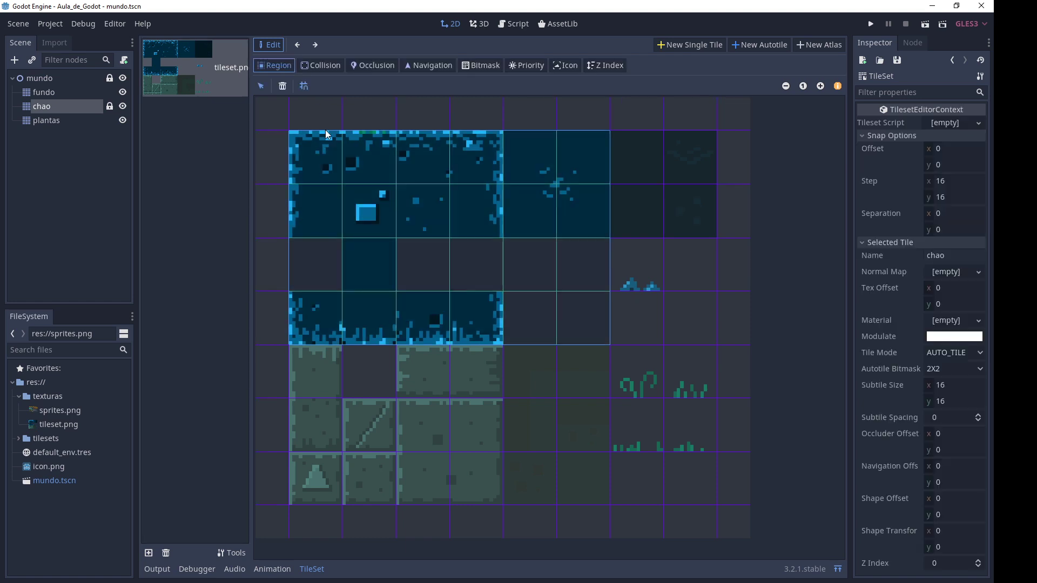
{"action": "left_click", "coordinate": [327, 65]}
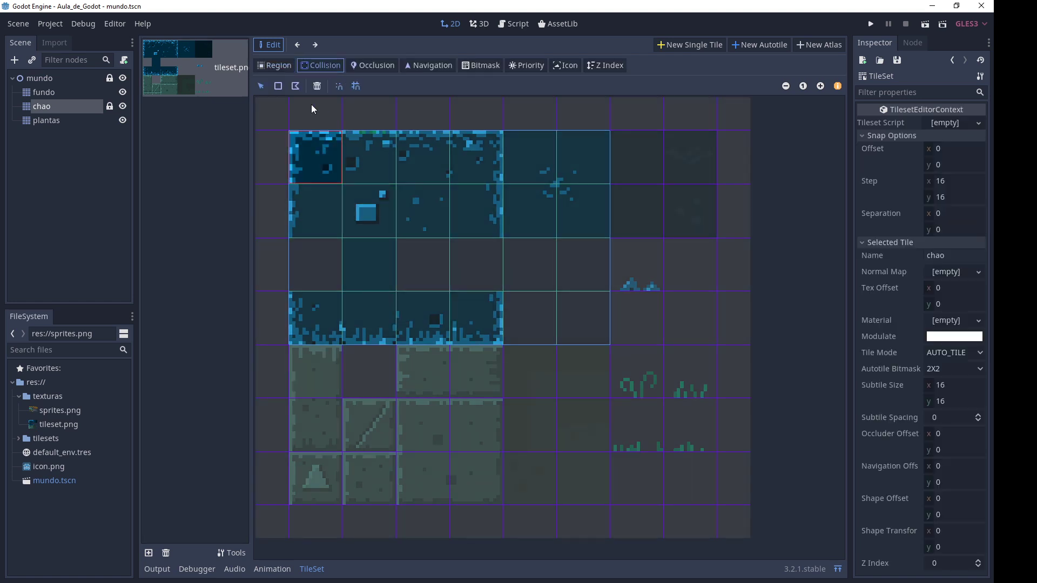
{"action": "left_click", "coordinate": [356, 87]}
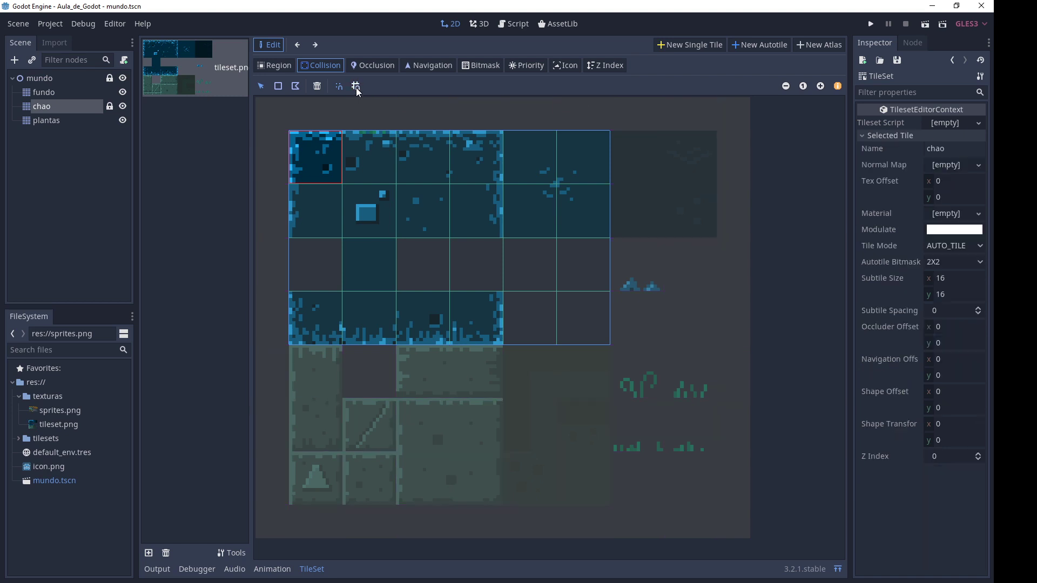
Step: Draw a four-corner collision polygon on the first subtile, delete it, and re-enable snapping
{"action": "left_click", "coordinate": [297, 87]}
{"action": "left_click", "coordinate": [305, 140]}
{"action": "left_click", "coordinate": [338, 133]}
{"action": "left_click", "coordinate": [337, 158]}
{"action": "left_click", "coordinate": [305, 168]}
{"action": "left_click", "coordinate": [306, 140]}
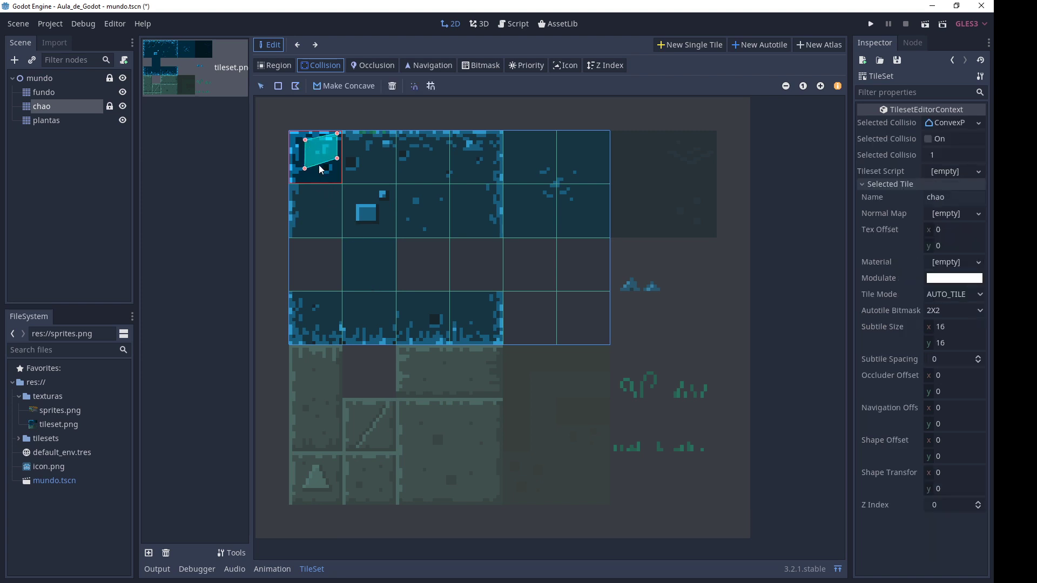
{"action": "left_click", "coordinate": [395, 90]}
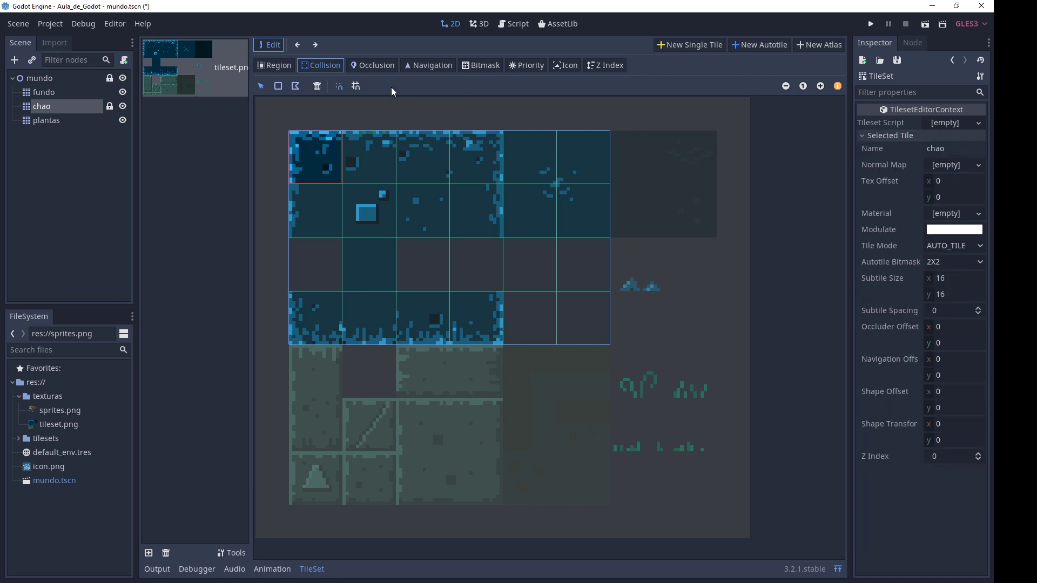
{"action": "left_click", "coordinate": [357, 87]}
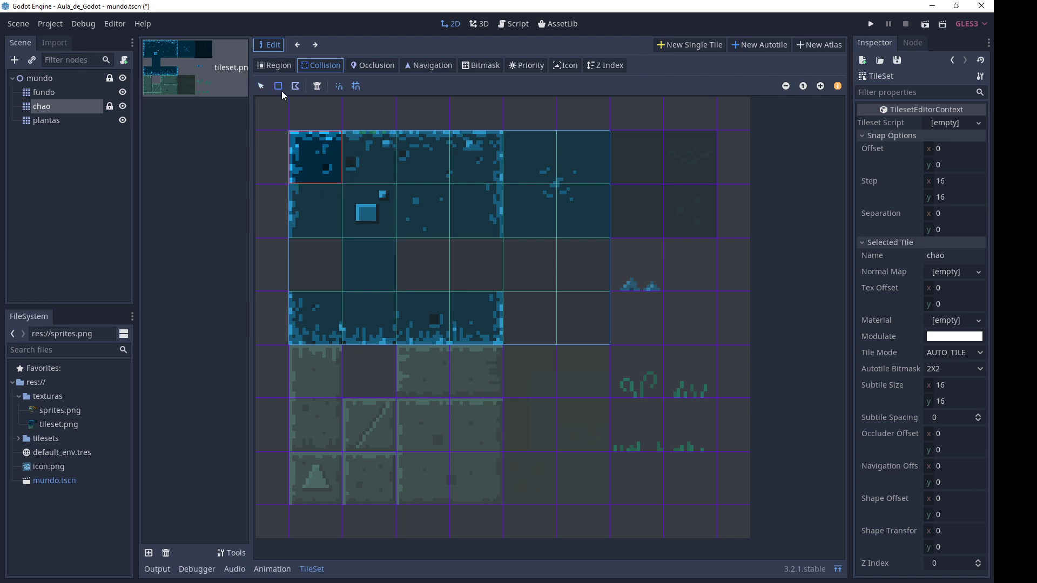
Step: Give the four top-row chao subtiles full-tile collision rectangles
{"action": "left_click", "coordinate": [312, 159]}
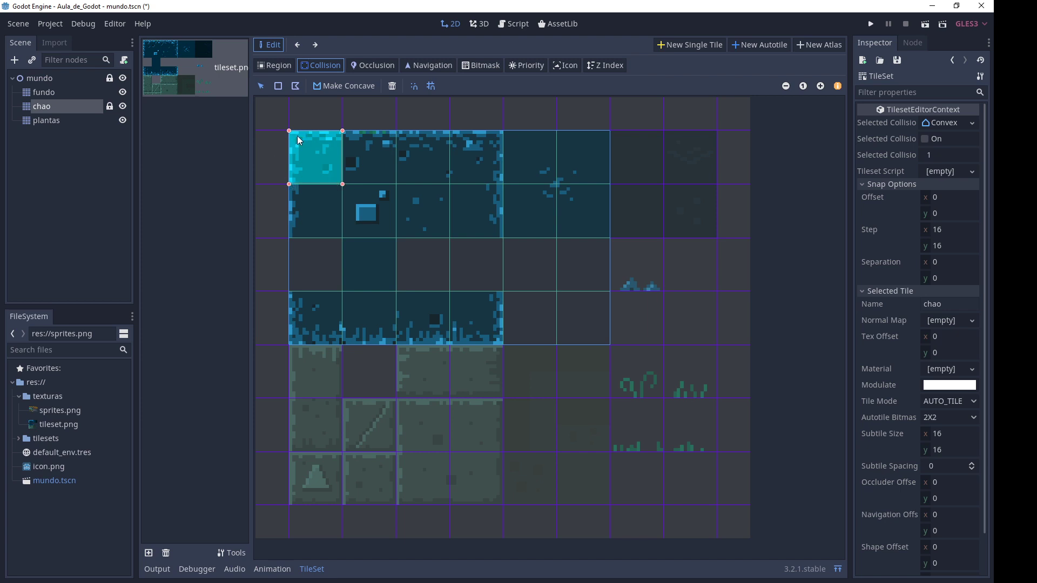
{"action": "left_click", "coordinate": [342, 138]}
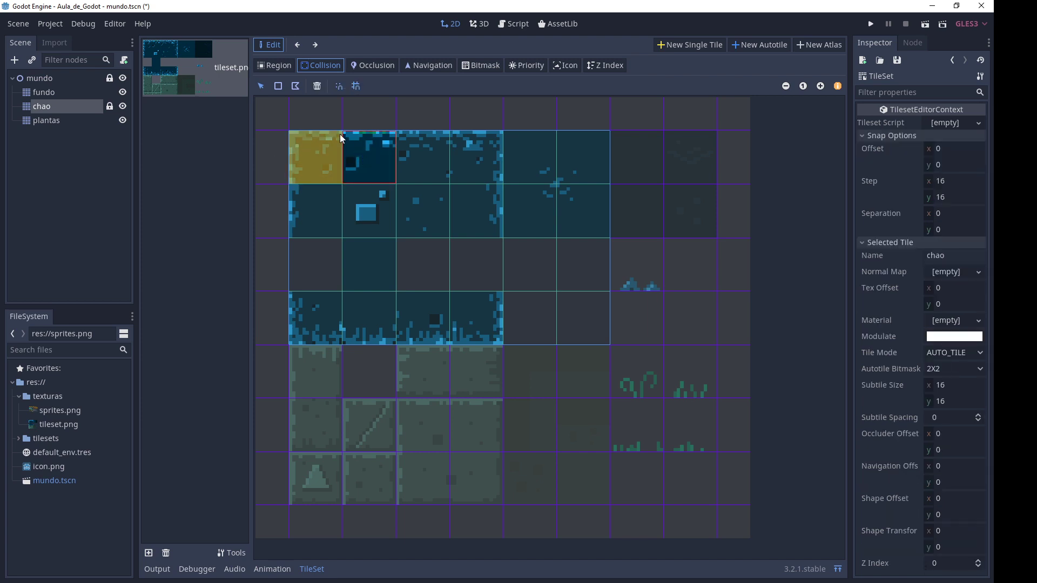
{"action": "left_click", "coordinate": [359, 140]}
{"action": "left_click", "coordinate": [447, 156]}
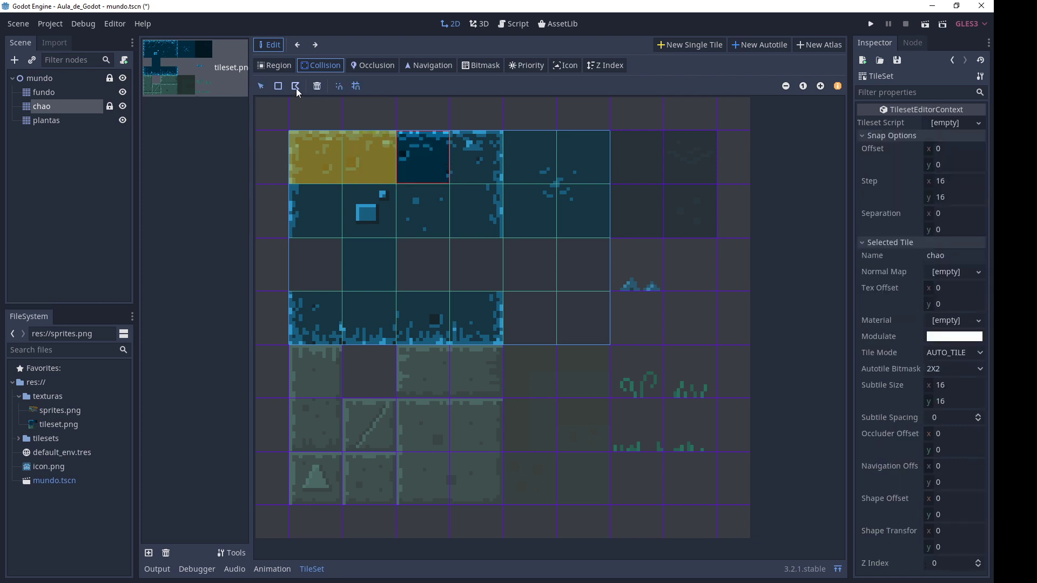
{"action": "left_click", "coordinate": [436, 151]}
{"action": "left_click", "coordinate": [475, 150]}
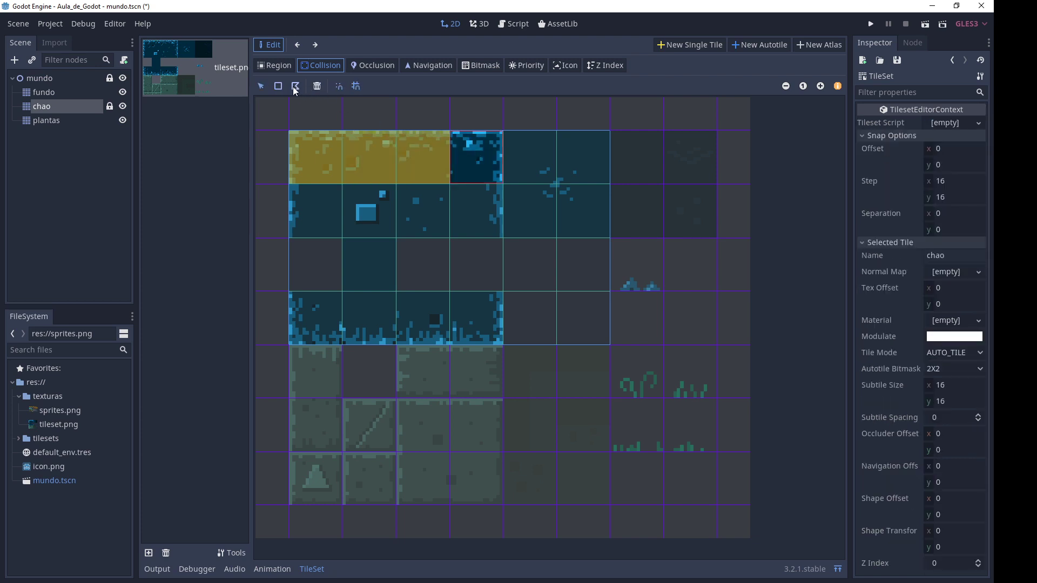
{"action": "left_click", "coordinate": [295, 88]}
{"action": "left_click", "coordinate": [495, 152]}
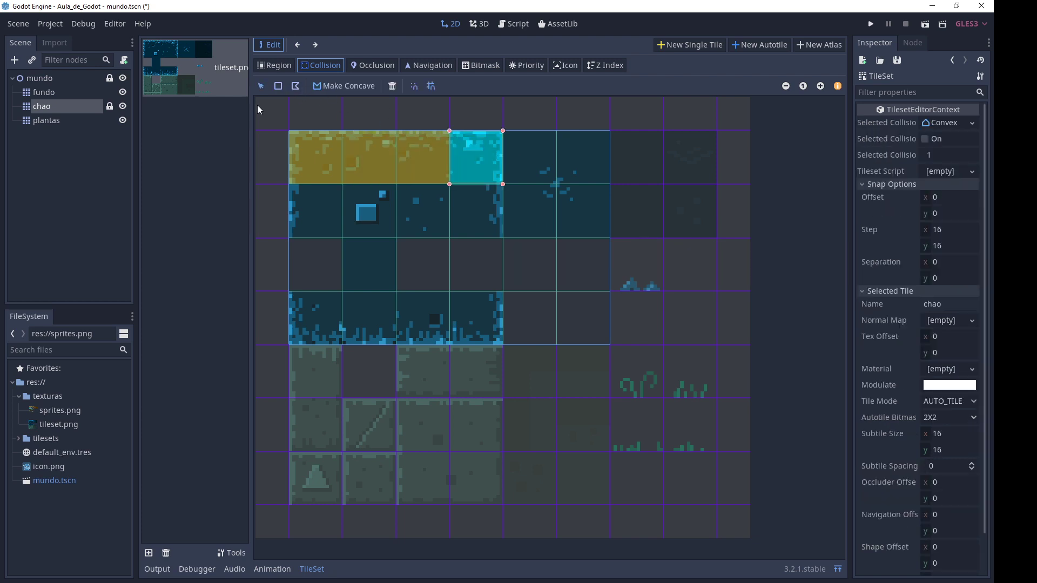
Step: Add collision rectangles to the right second-row subtile and the bottom-right, third and second bottom-row subtiles
{"action": "left_click", "coordinate": [459, 195]}
{"action": "left_click", "coordinate": [492, 213]}
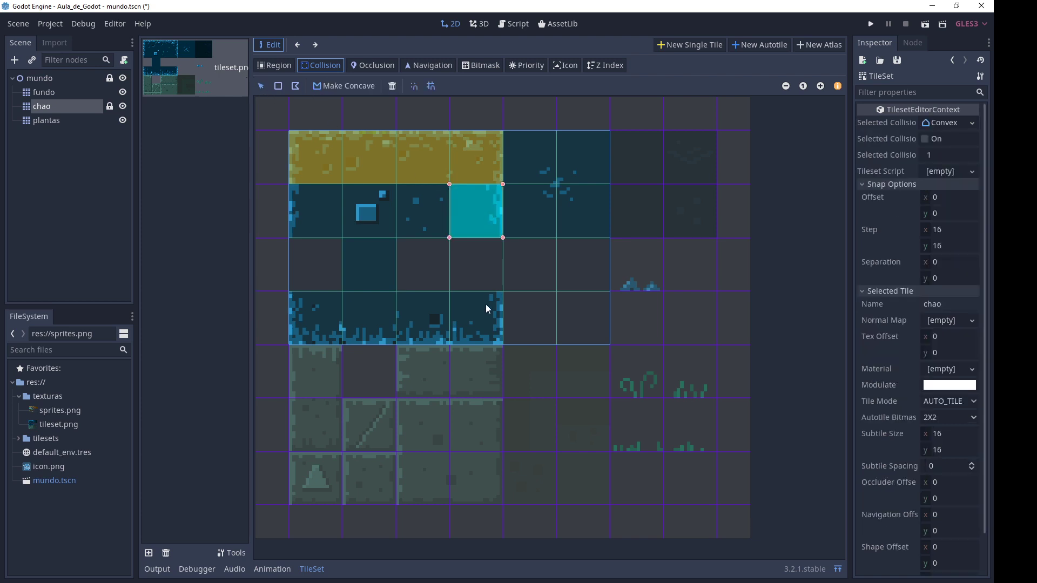
{"action": "left_click", "coordinate": [486, 304]}
{"action": "left_click", "coordinate": [480, 297]}
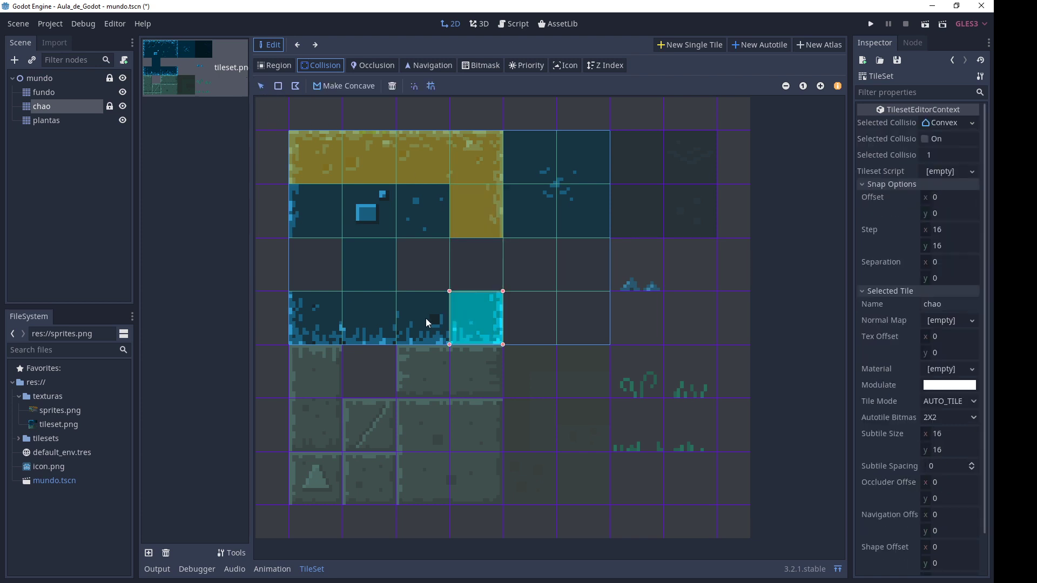
{"action": "left_click", "coordinate": [425, 319]}
{"action": "left_click", "coordinate": [410, 313]}
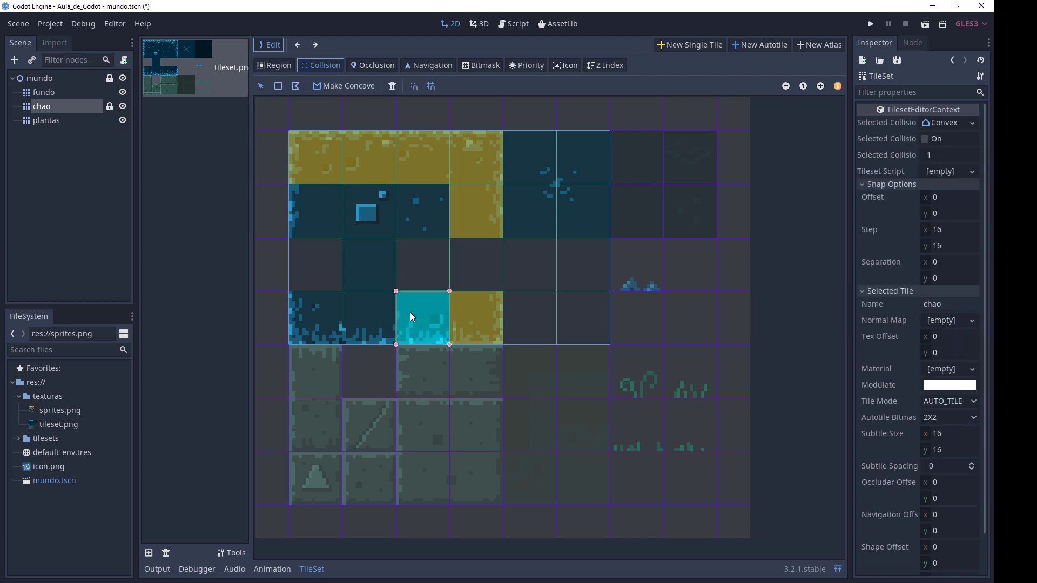
{"action": "left_click", "coordinate": [372, 305]}
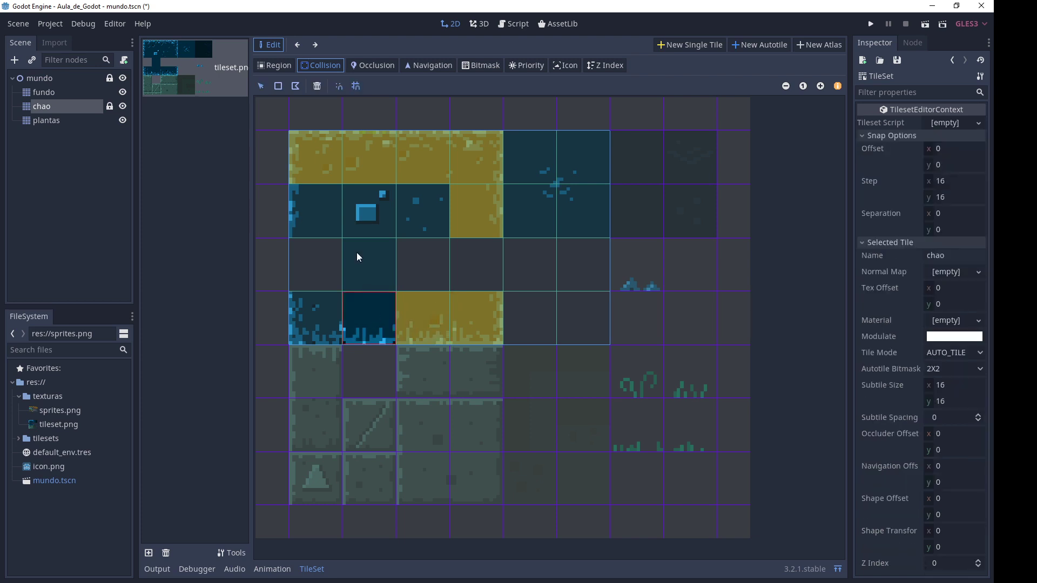
{"action": "left_click", "coordinate": [366, 325]}
{"action": "left_click", "coordinate": [319, 315]}
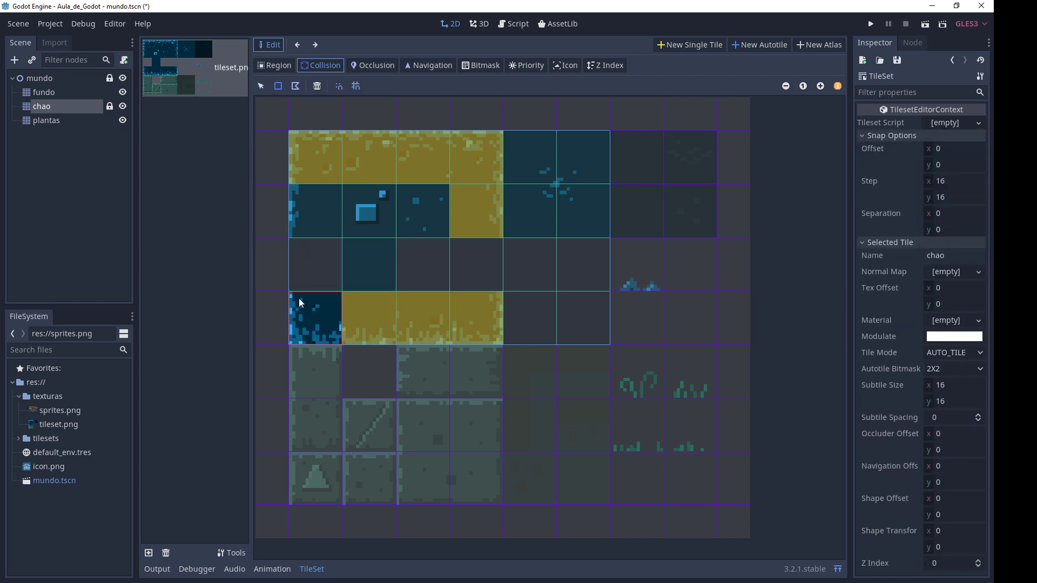
Step: Cover the bottom-left and left second-row subtiles with collision rectangles
{"action": "left_click", "coordinate": [300, 301]}
{"action": "left_click", "coordinate": [310, 195]}
{"action": "left_click", "coordinate": [279, 85]}
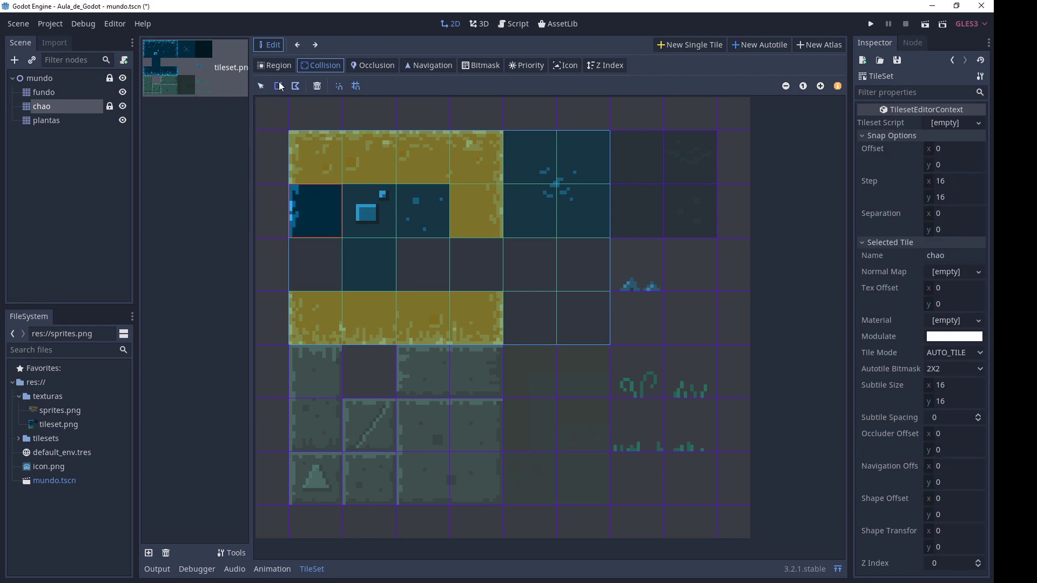
{"action": "left_click", "coordinate": [322, 218]}
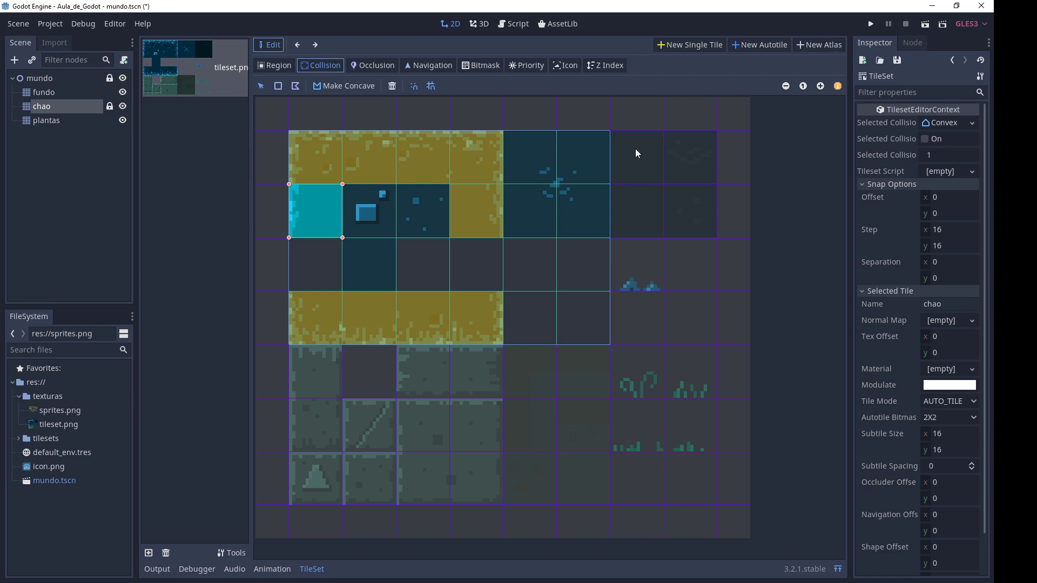
{"action": "left_click", "coordinate": [535, 162]}
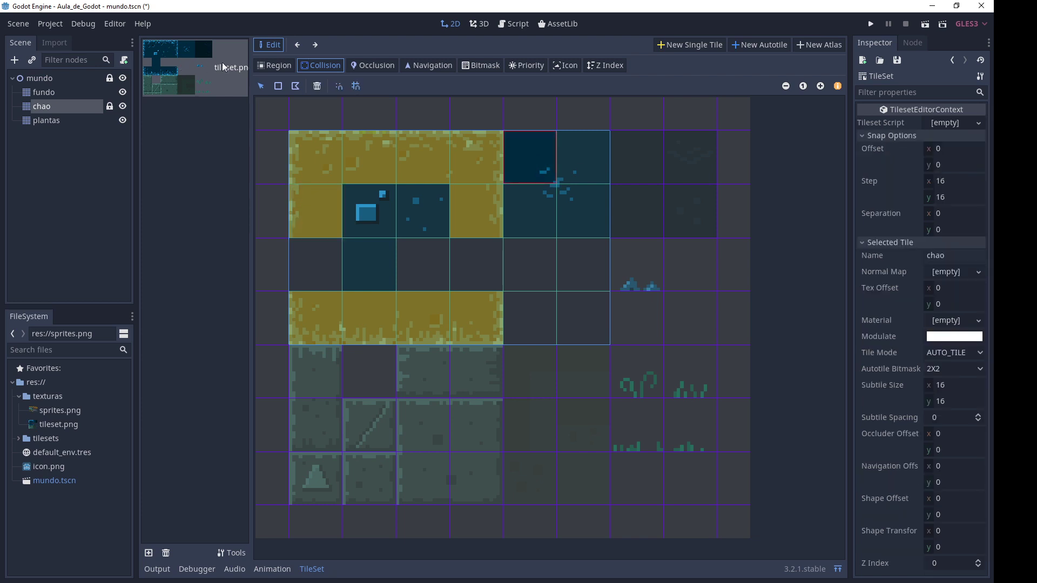
Step: Add collisions to the next block's remaining subtiles and close the TileSet panel
{"action": "left_click", "coordinate": [532, 143]}
{"action": "left_click", "coordinate": [278, 86]}
{"action": "left_click", "coordinate": [569, 174]}
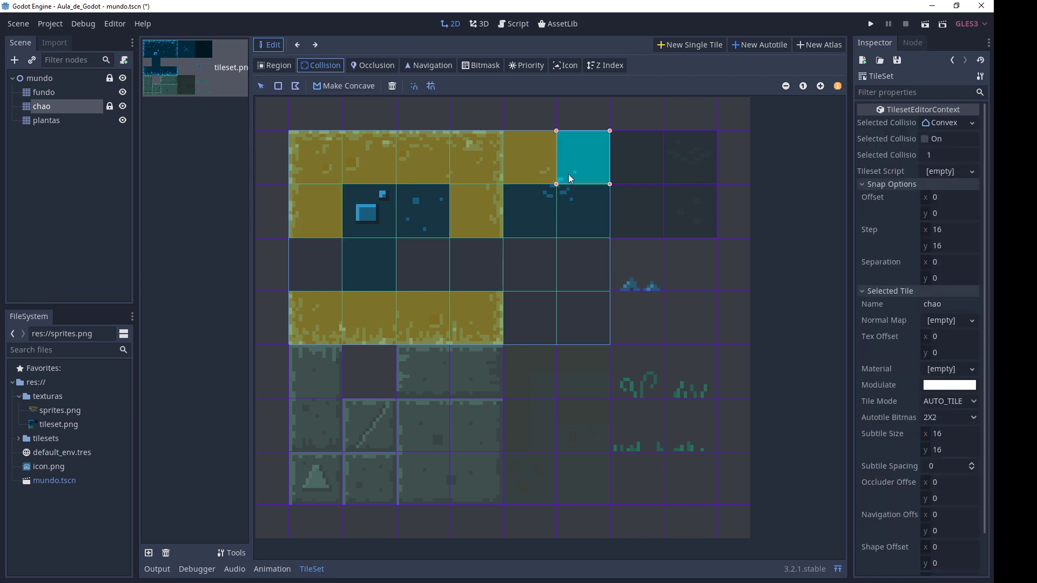
{"action": "left_click", "coordinate": [571, 197]}
{"action": "left_click", "coordinate": [279, 86]}
{"action": "left_click", "coordinate": [583, 212]}
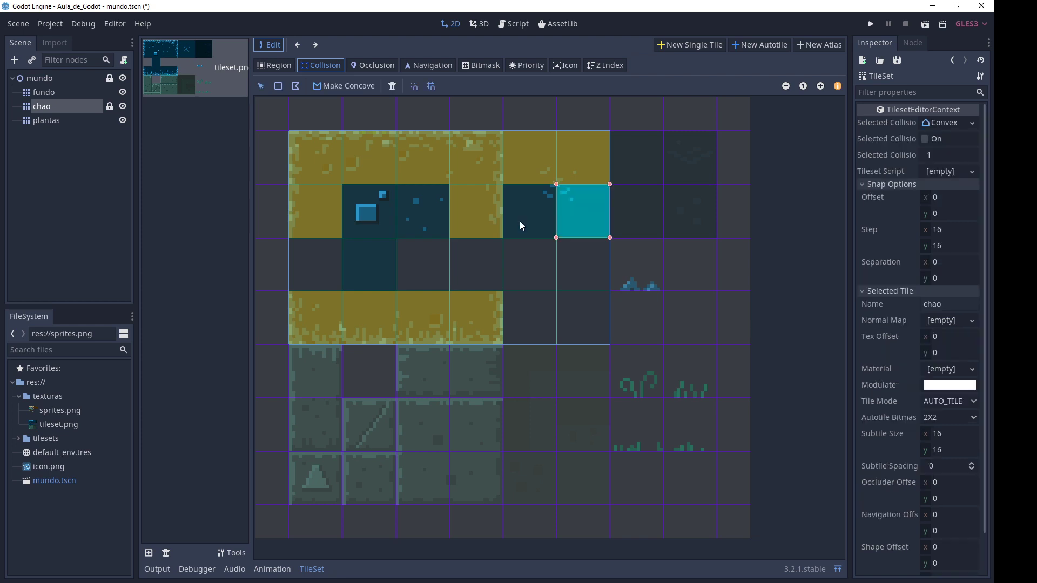
{"action": "left_click", "coordinate": [519, 221]}
{"action": "left_click", "coordinate": [540, 218]}
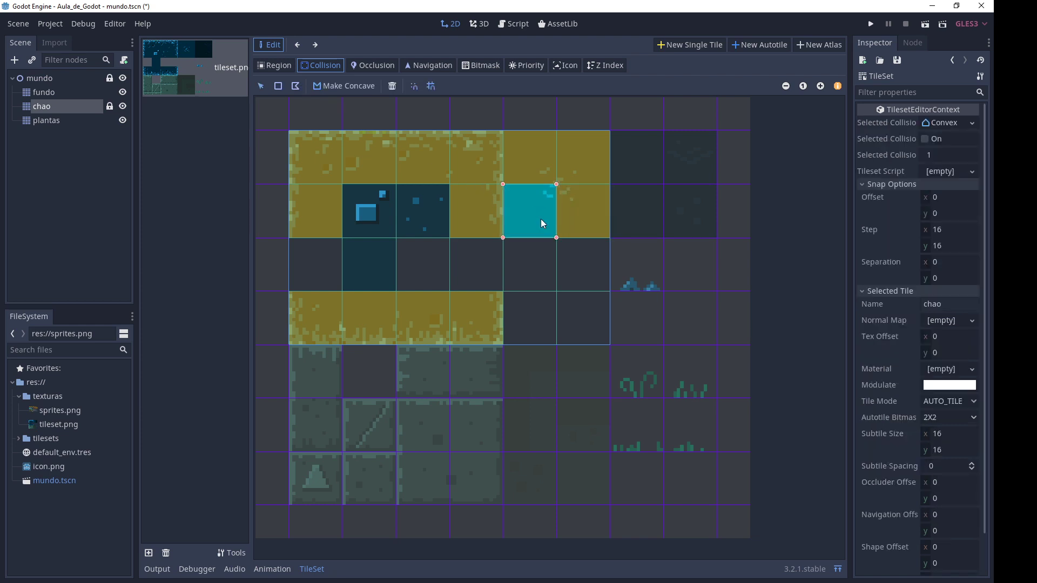
{"action": "left_click", "coordinate": [837, 570]}
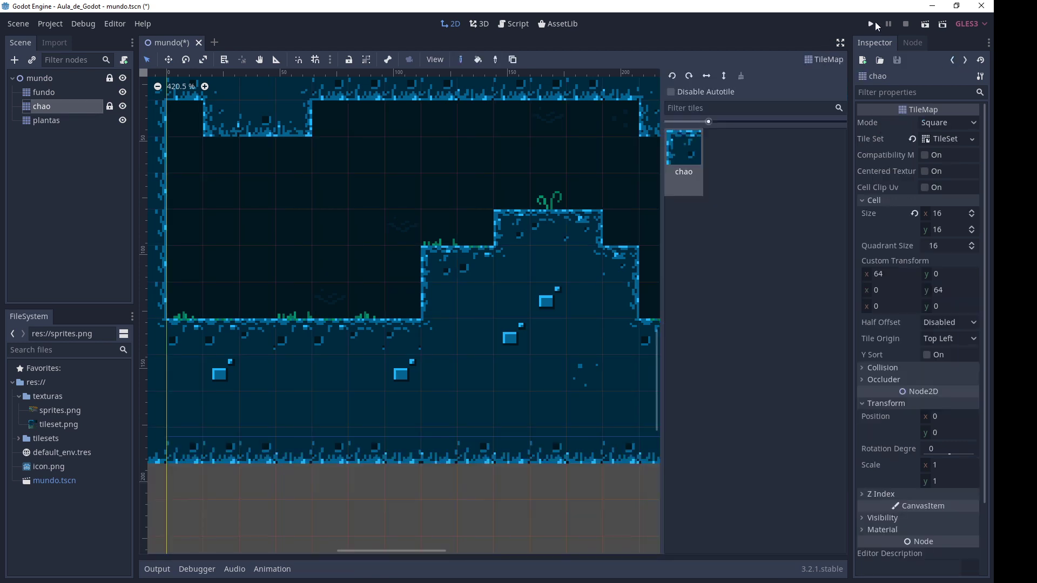
Step: Run the game, turn on Debug > Visible Collision Shapes, rerun it maximized, then close it
{"action": "left_click", "coordinate": [870, 24]}
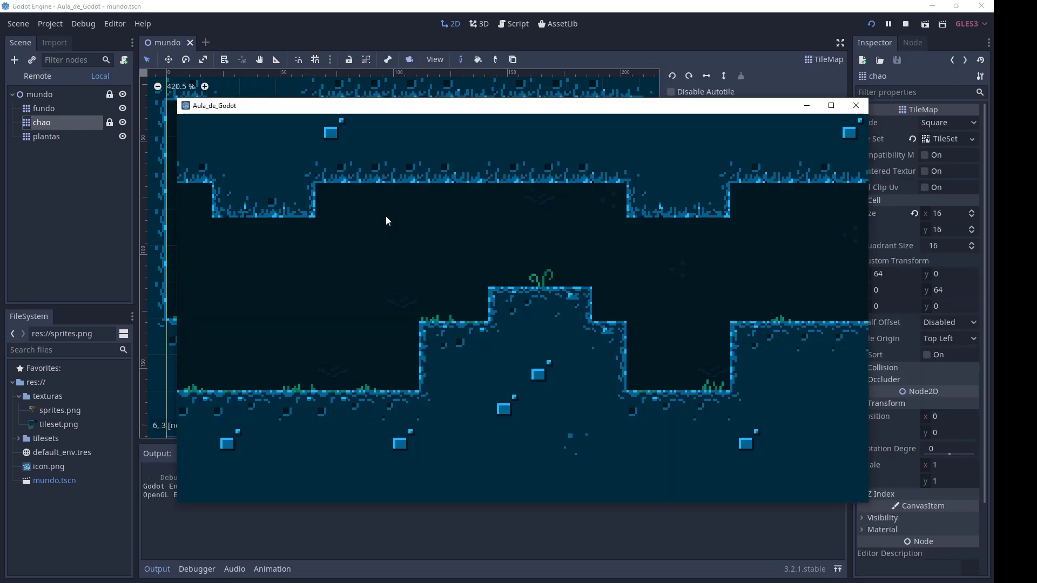
{"action": "left_click", "coordinate": [855, 106]}
{"action": "left_click", "coordinate": [85, 25]}
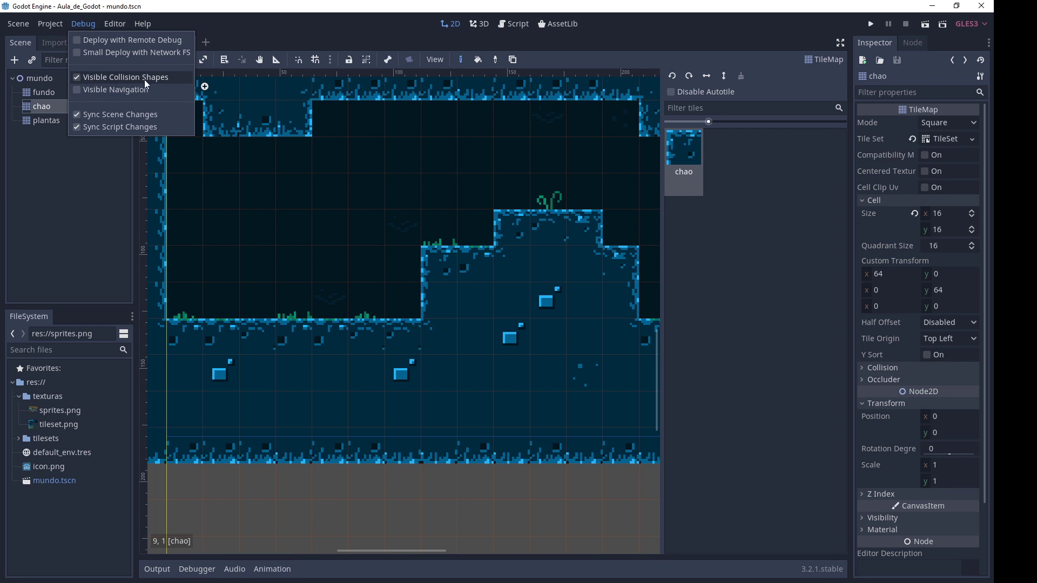
{"action": "left_click", "coordinate": [871, 24]}
{"action": "left_click", "coordinate": [871, 24]}
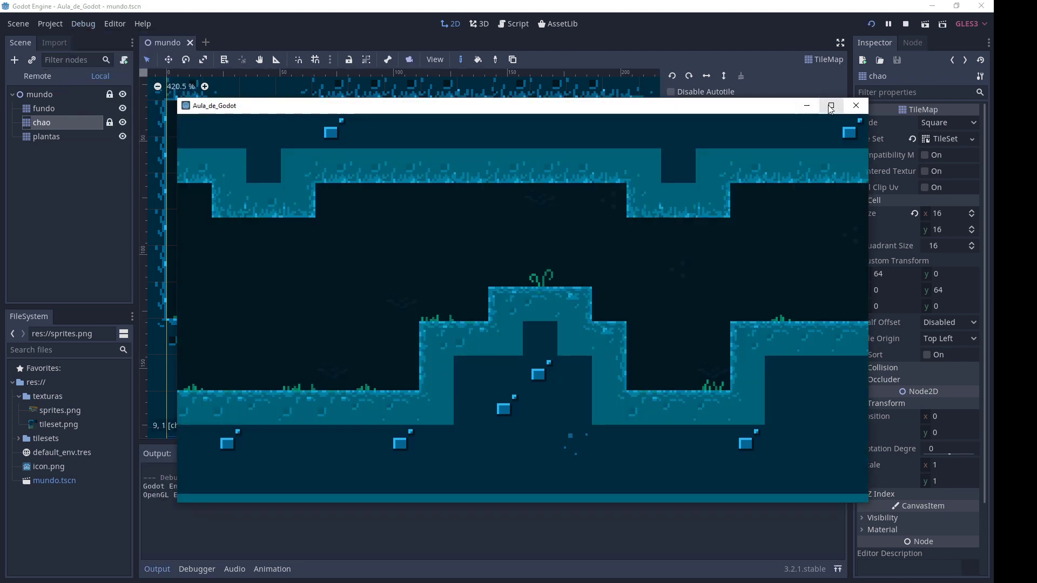
{"action": "left_click", "coordinate": [832, 106]}
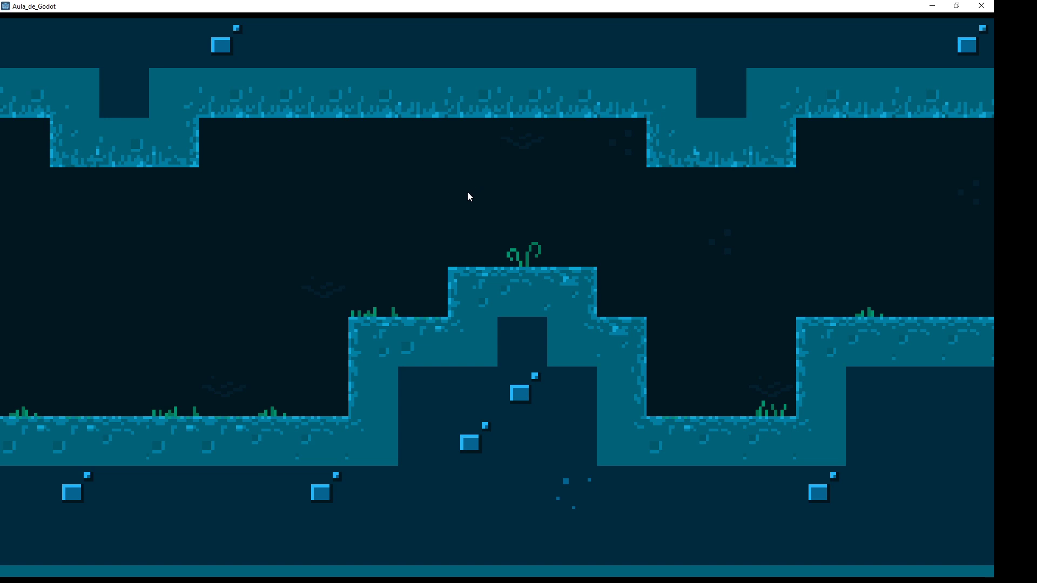
{"action": "left_click", "coordinate": [978, 6]}
{"action": "scroll", "coordinate": [552, 152], "scroll_direction": "down", "scroll_amount": 2}
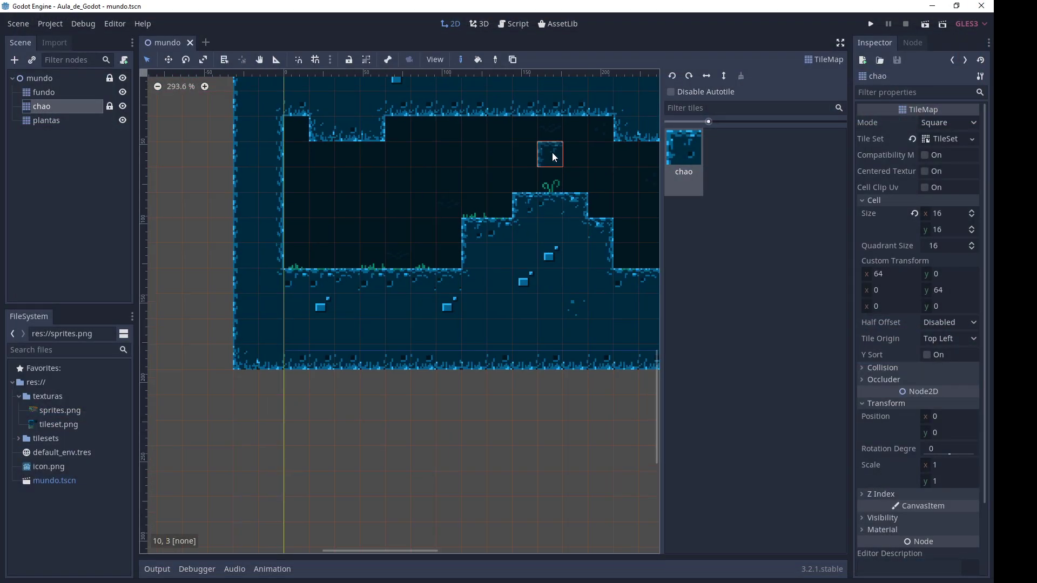
{"action": "scroll", "coordinate": [552, 152], "scroll_direction": "down", "scroll_amount": 1}
{"action": "mouse_move", "coordinate": [552, 152]}
{"action": "middle_mouse_down"}
{"action": "mouse_move", "coordinate": [426, 248]}
{"action": "mouse_move", "coordinate": [427, 238]}
{"action": "middle_mouse_up"}
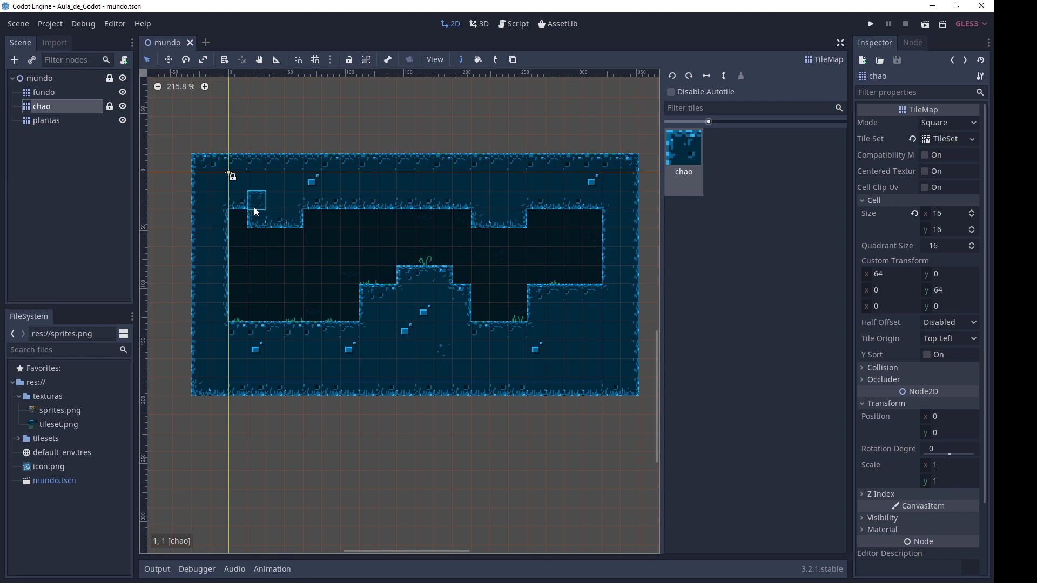
{"action": "scroll", "coordinate": [252, 229], "scroll_direction": "up", "scroll_amount": 1}
{"action": "scroll", "coordinate": [254, 231], "scroll_direction": "up", "scroll_amount": 2}
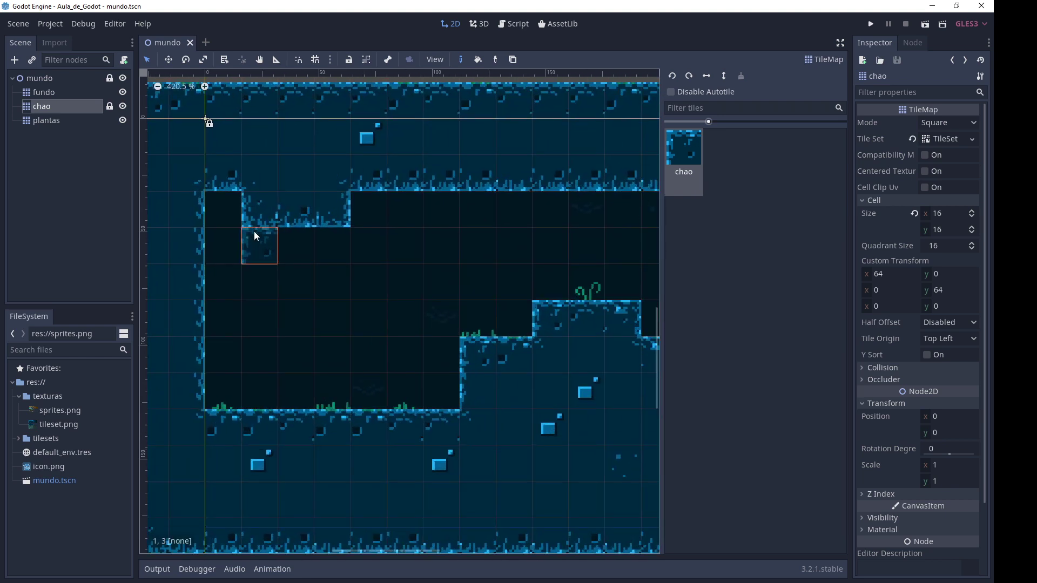
{"action": "left_click", "coordinate": [54, 79]}
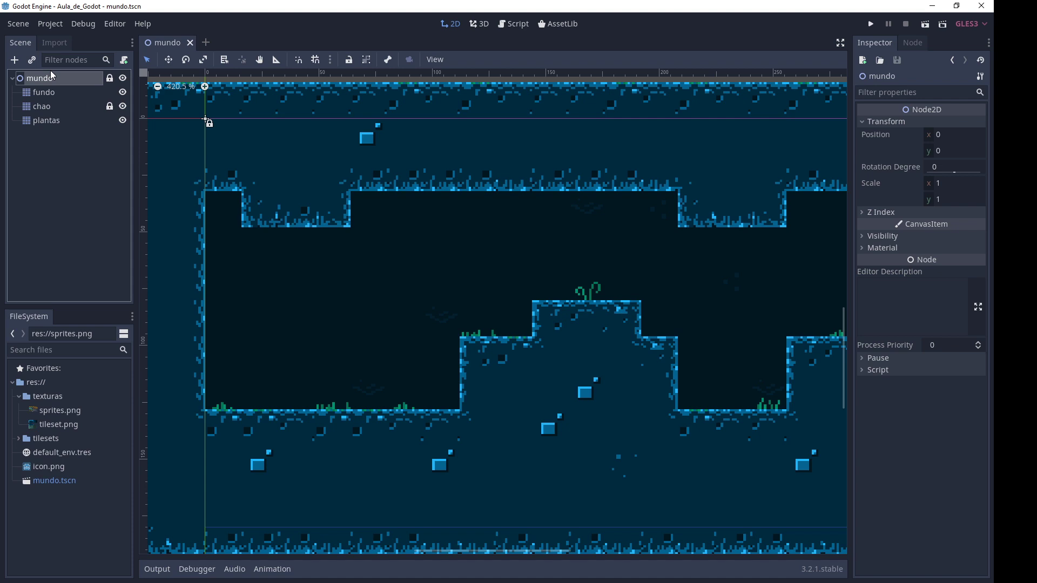
Step: Add a RigidBody2D child to mundo by searching 'rigi'
{"action": "double_click", "coordinate": [33, 78]}
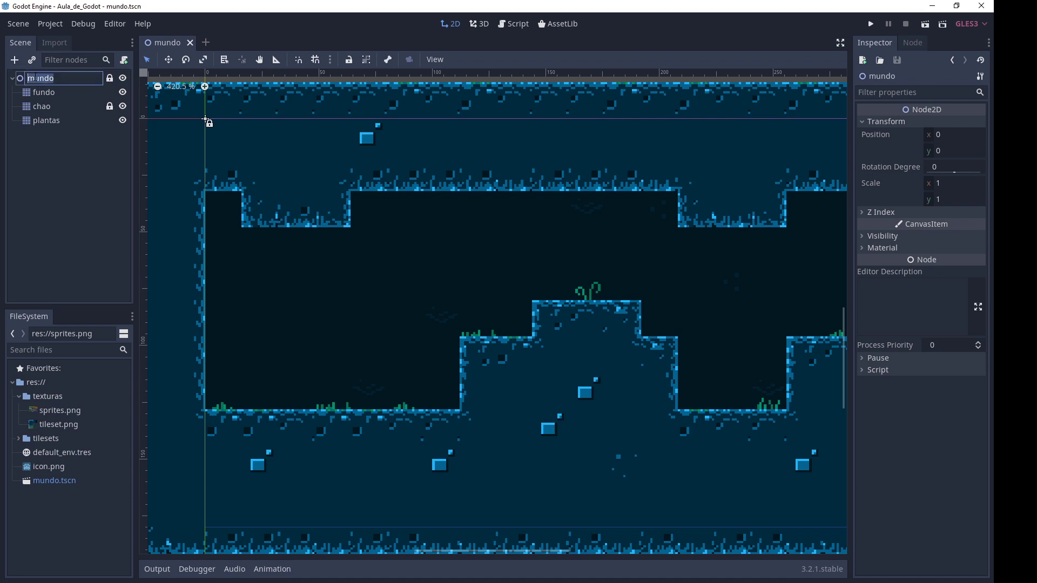
{"action": "left_click", "coordinate": [15, 60]}
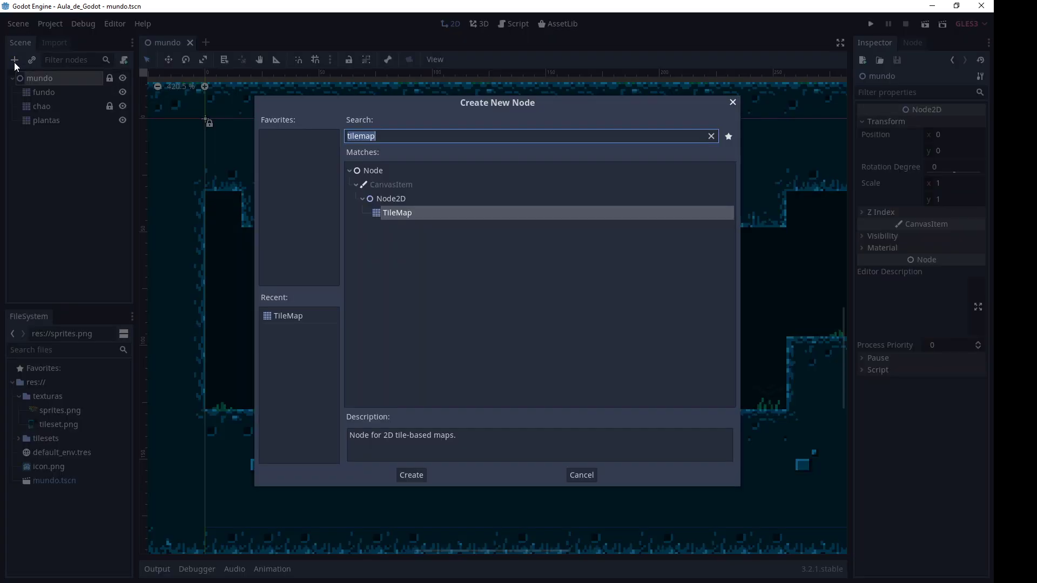
{"action": "type", "text": "rigi"}
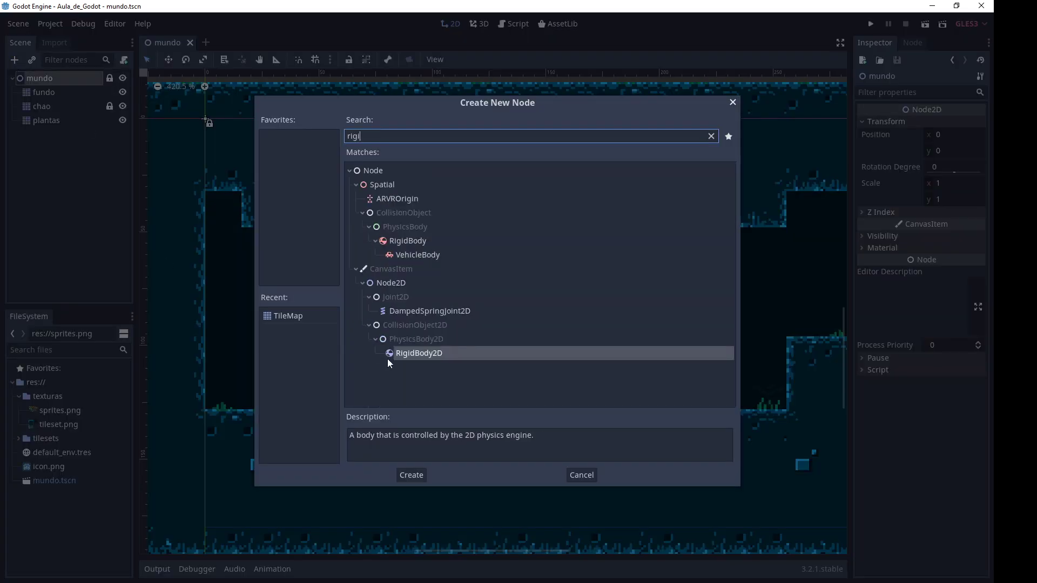
{"action": "double_click", "coordinate": [424, 355]}
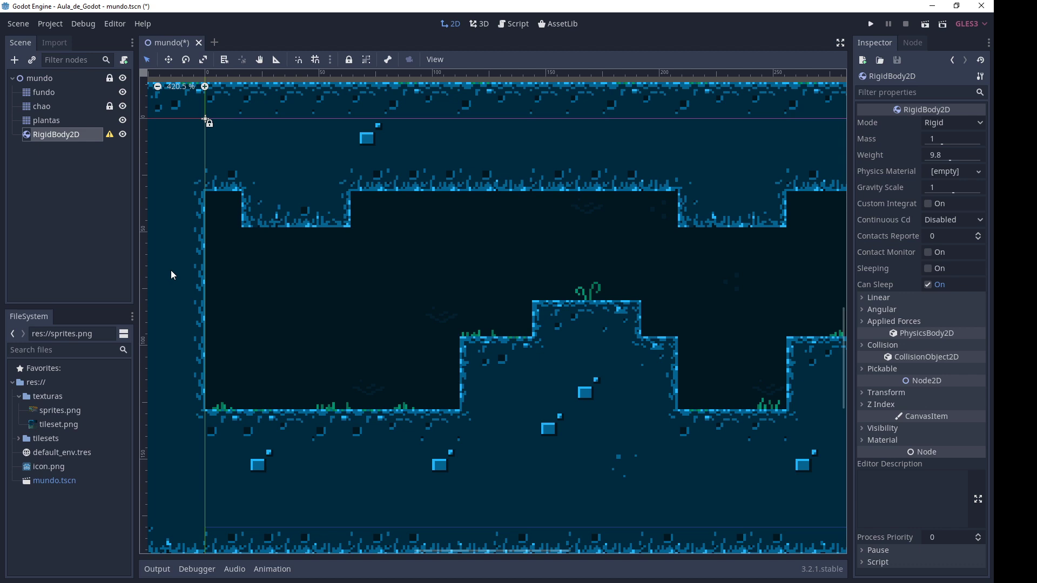
Step: Move the RigidBody2D into the open space above the floor
{"action": "key", "text": "w"}
{"action": "left_click_drag", "start_coordinate": [259, 176], "coordinate": [444, 342]}
{"action": "scroll", "coordinate": [351, 292], "scroll_direction": "up", "scroll_amount": 6}
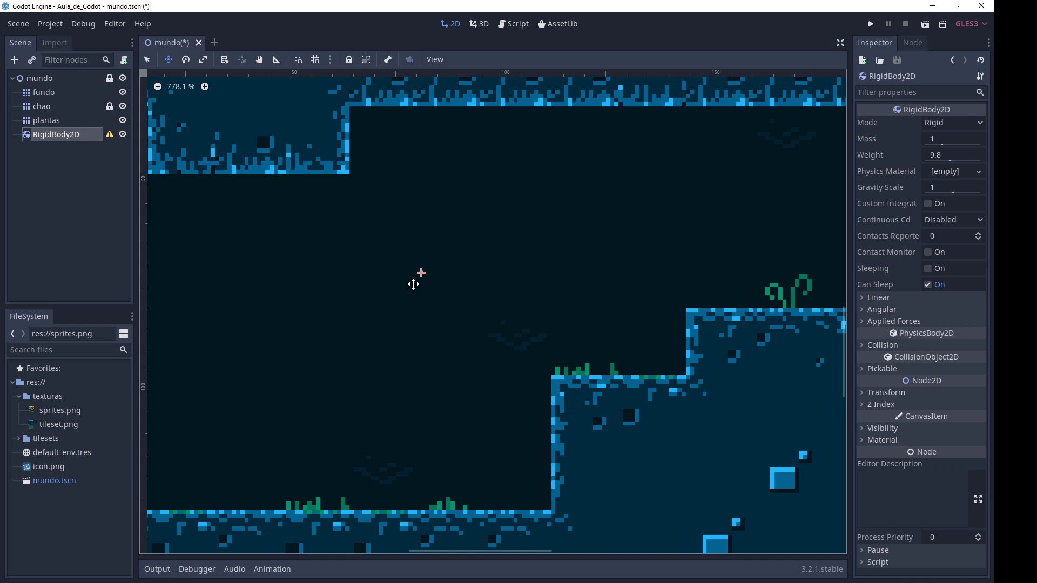
Step: Add the Godot icon as a sprite, then delete icon.png from the project and remove the icon node
{"action": "left_click", "coordinate": [63, 135]}
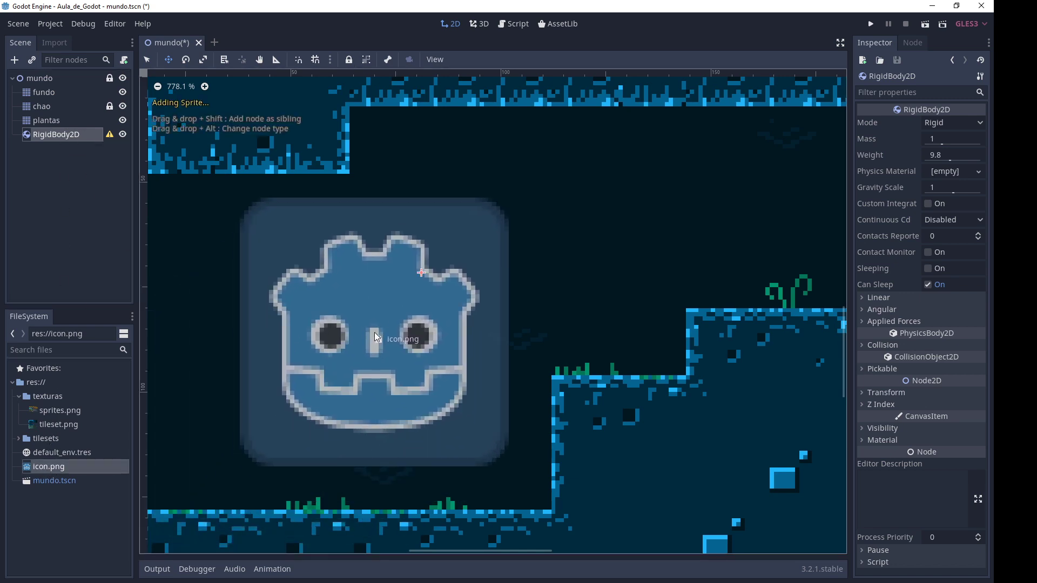
{"action": "left_click_drag", "start_coordinate": [44, 467], "coordinate": [373, 332]}
{"action": "right_click", "coordinate": [61, 468]}
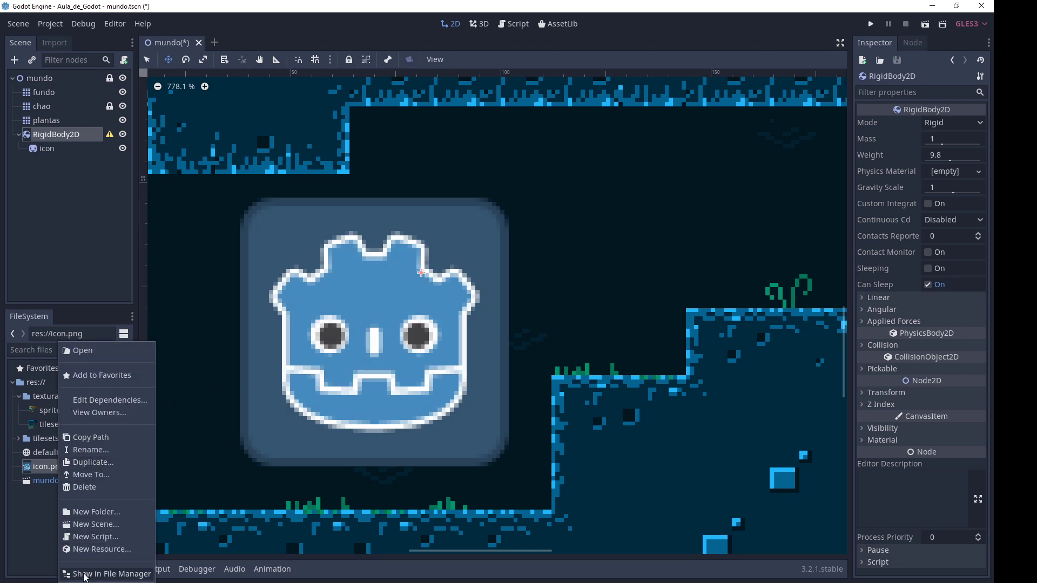
{"action": "left_click", "coordinate": [95, 490]}
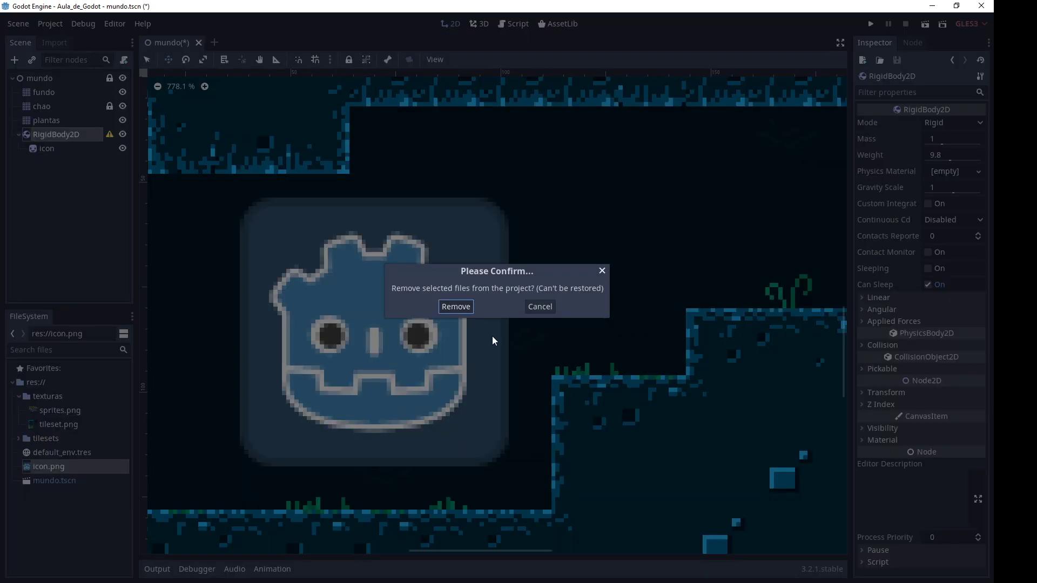
{"action": "left_click", "coordinate": [456, 308]}
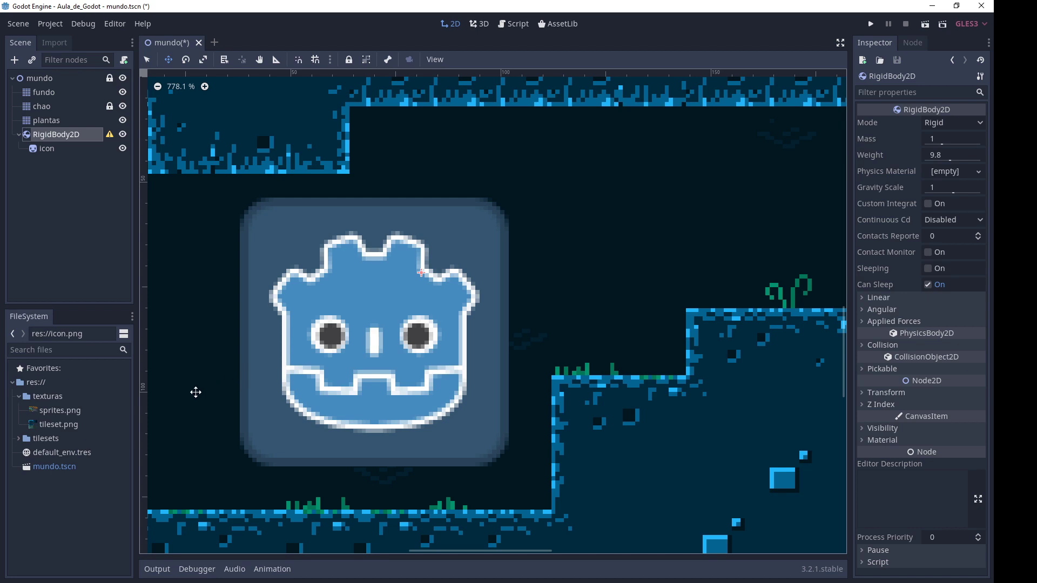
{"action": "left_click", "coordinate": [50, 150]}
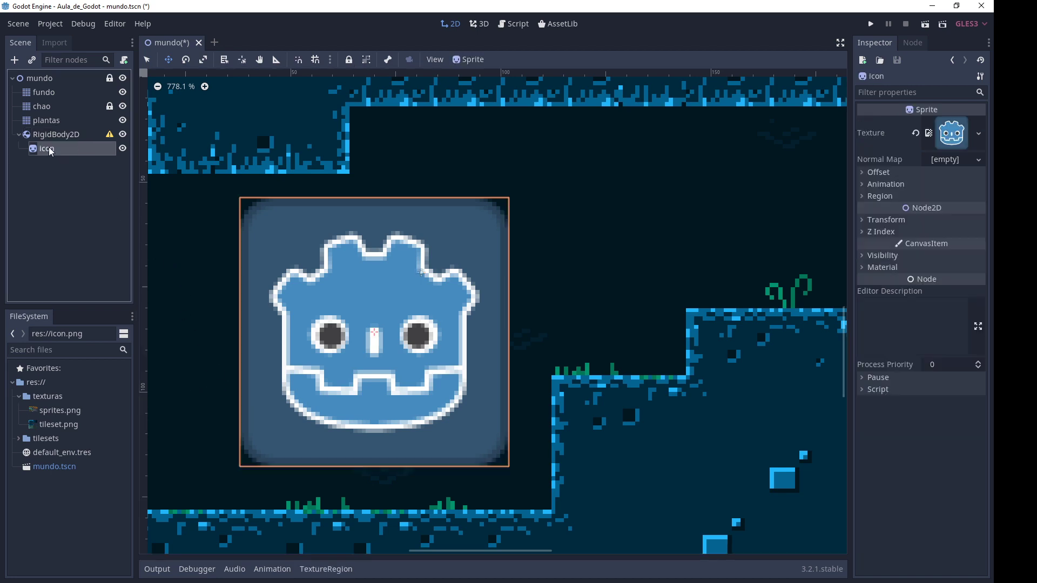
{"action": "right_click", "coordinate": [50, 150]}
{"action": "left_click", "coordinate": [106, 468]}
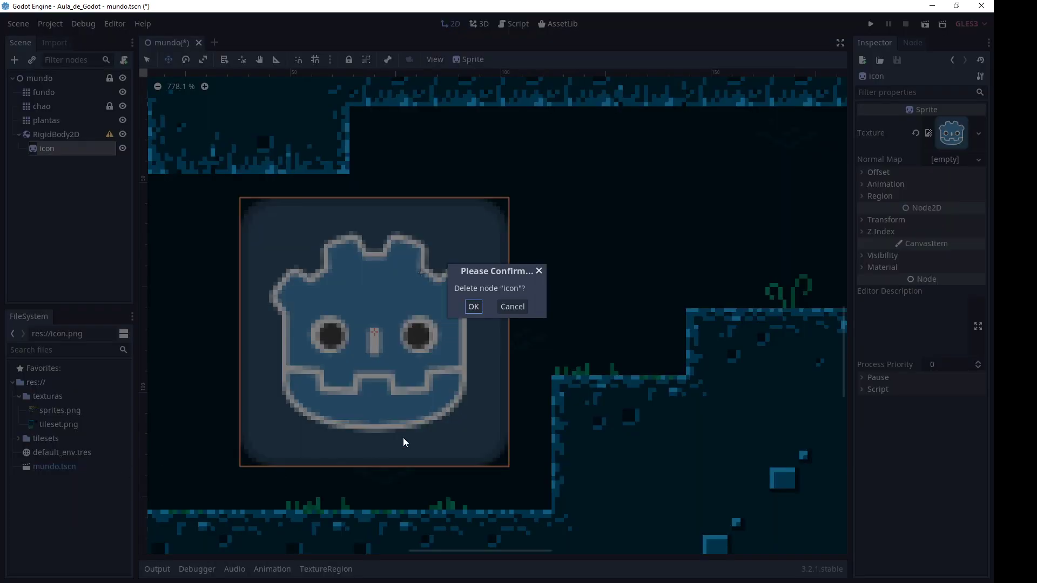
{"action": "left_click", "coordinate": [474, 306]}
Step: Drag sprites.png onto the canvas as a Sprite under RigidBody2D and select it
{"action": "left_click", "coordinate": [80, 133]}
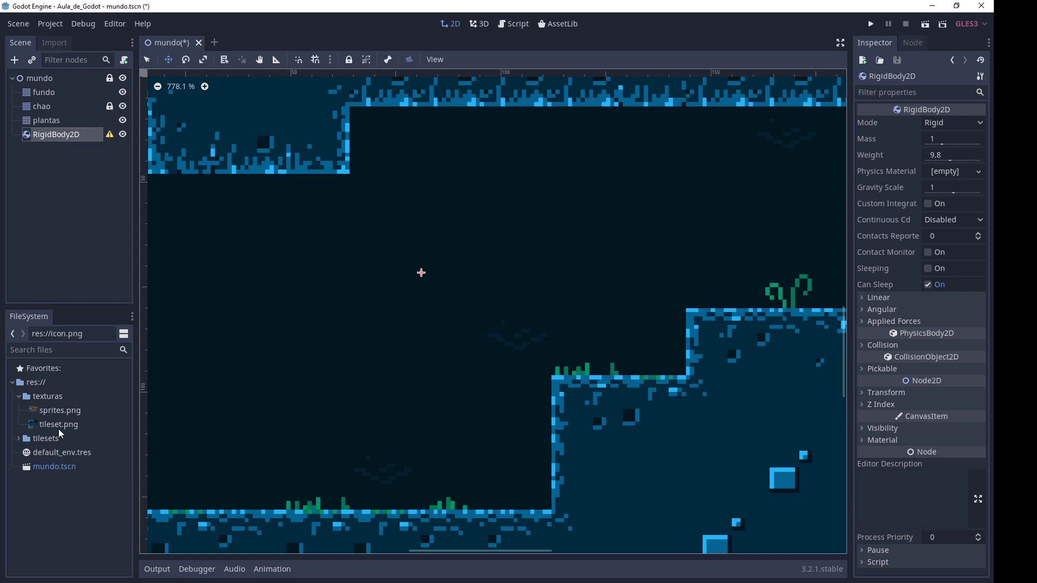
{"action": "mouse_move", "coordinate": [59, 426]}
{"action": "left_mouse_down"}
{"action": "mouse_move", "coordinate": [51, 425]}
{"action": "mouse_move", "coordinate": [488, 435]}
{"action": "left_mouse_up"}
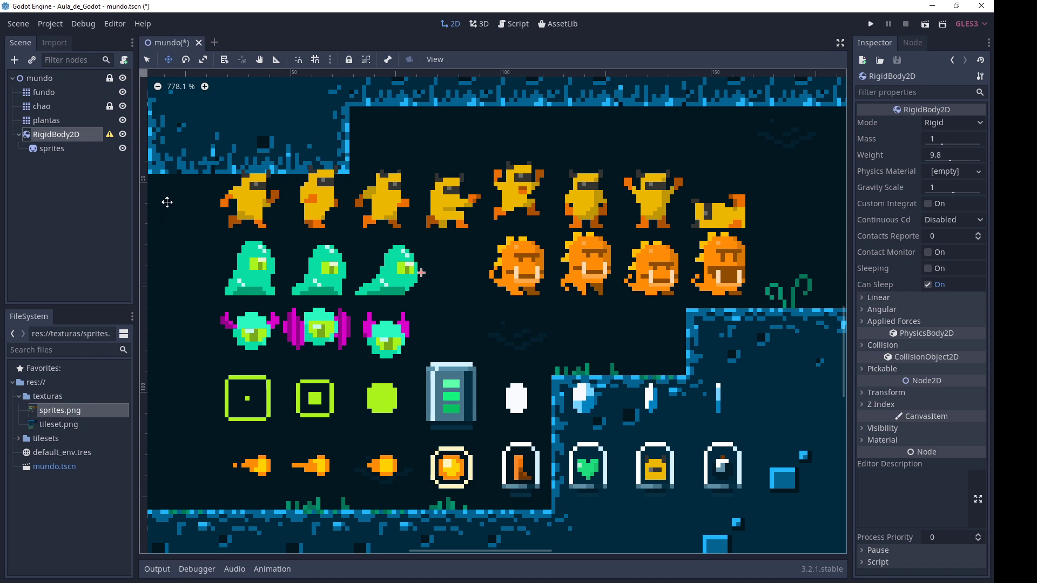
{"action": "left_click", "coordinate": [70, 148]}
{"action": "scroll", "coordinate": [524, 275], "scroll_direction": "down", "scroll_amount": 6}
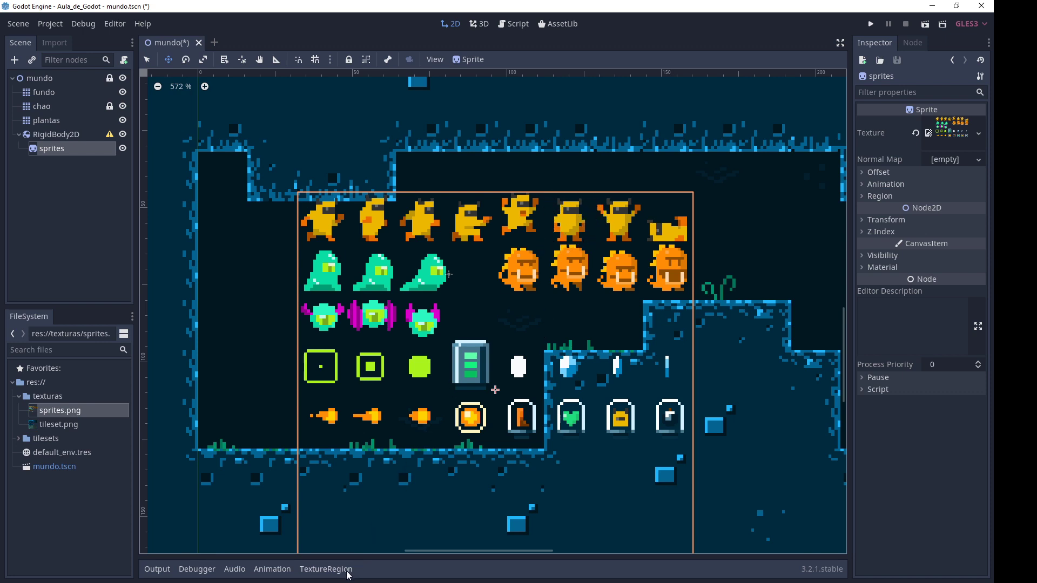
Step: Open and enlarge the TextureRegion editor, zoom in, and roughly frame the yellow character
{"action": "left_click", "coordinate": [326, 572]}
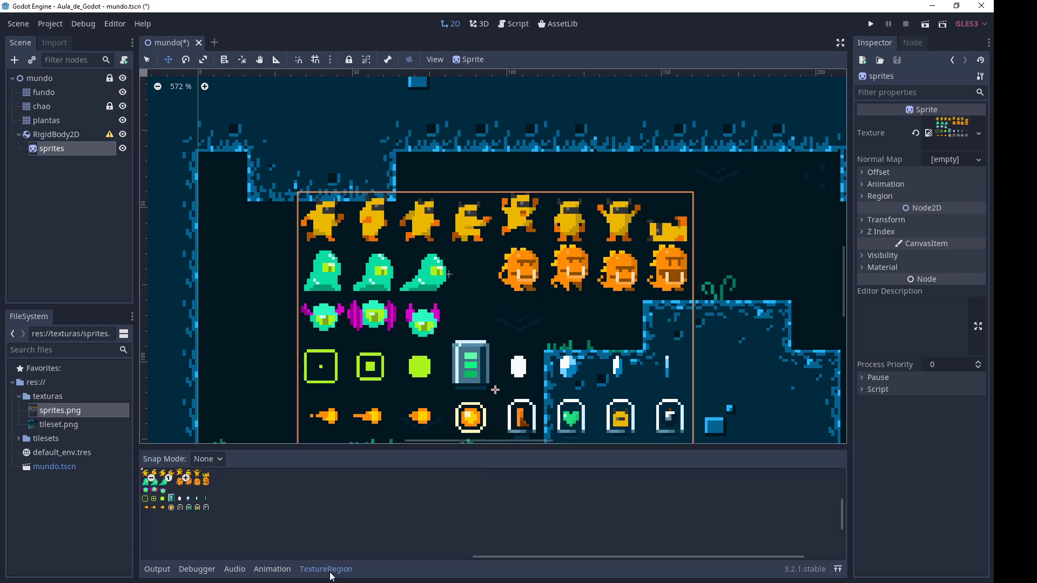
{"action": "left_click_drag", "start_coordinate": [426, 448], "coordinate": [447, 218]}
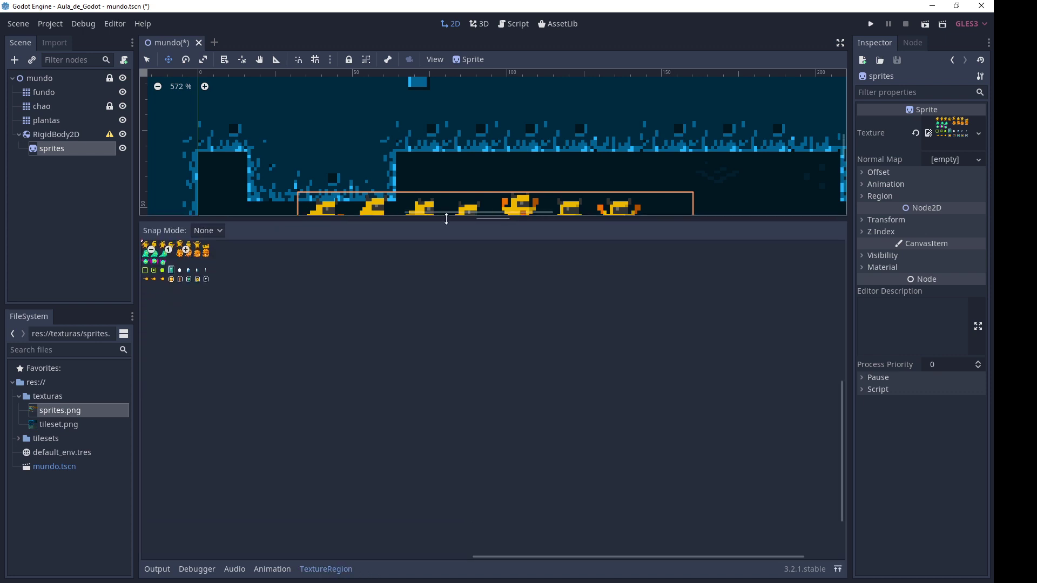
{"action": "scroll", "coordinate": [190, 274], "scroll_direction": "up", "scroll_amount": 2}
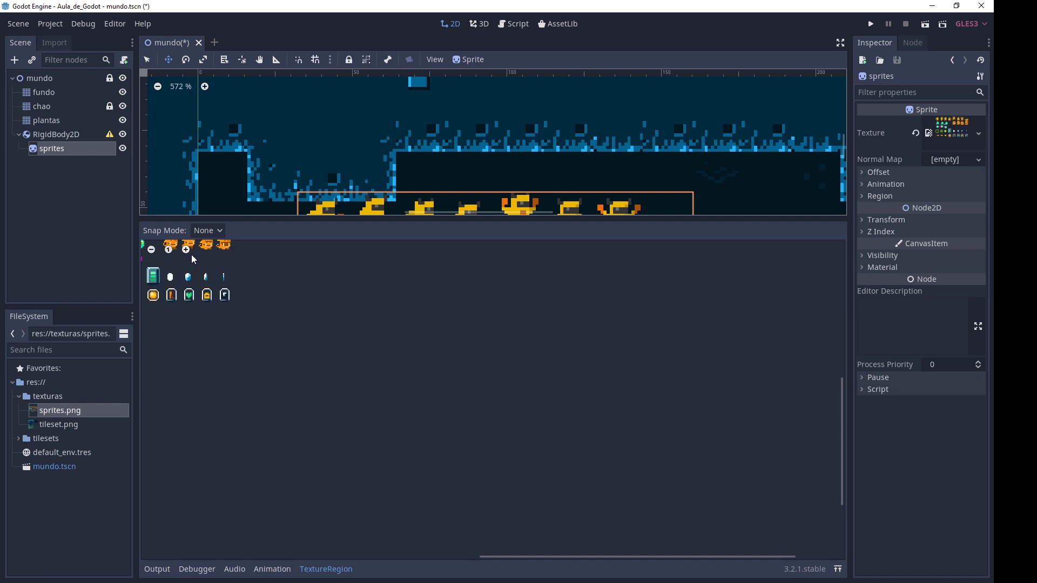
{"action": "scroll", "coordinate": [190, 274], "scroll_direction": "up", "scroll_amount": 2}
{"action": "scroll", "coordinate": [190, 274], "scroll_direction": "up", "scroll_amount": 2}
{"action": "scroll", "coordinate": [190, 274], "scroll_direction": "up", "scroll_amount": 1}
{"action": "scroll", "coordinate": [427, 530], "scroll_direction": "up", "scroll_amount": 2}
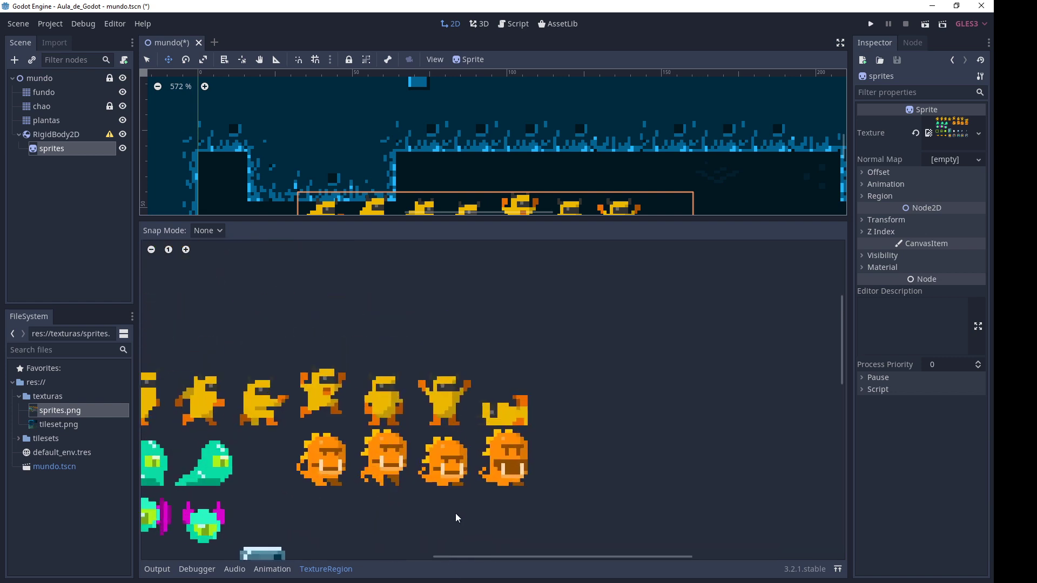
{"action": "left_click_drag", "start_coordinate": [349, 355], "coordinate": [403, 421]}
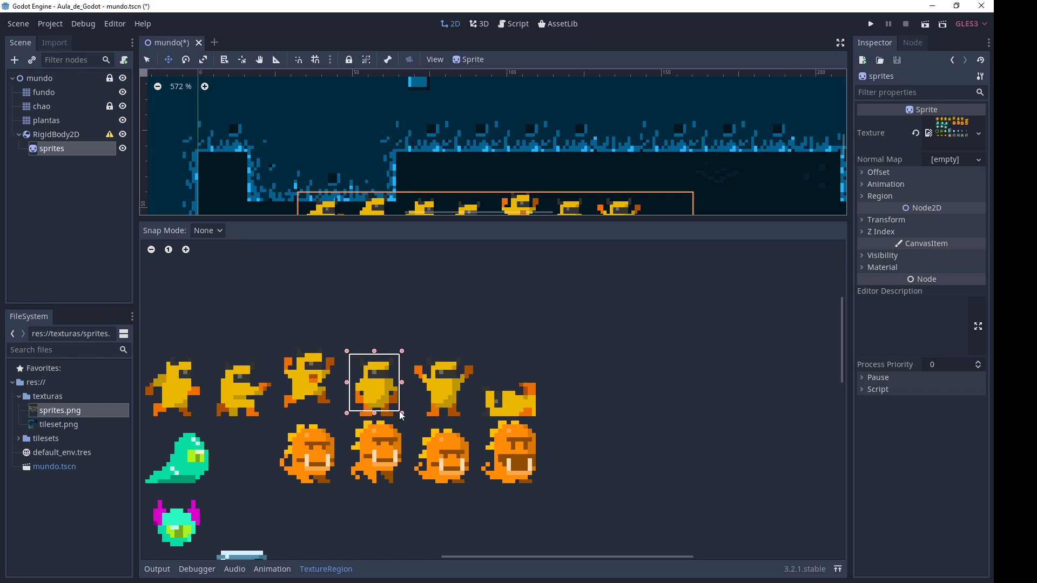
{"action": "left_click_drag", "start_coordinate": [403, 423], "coordinate": [410, 426]}
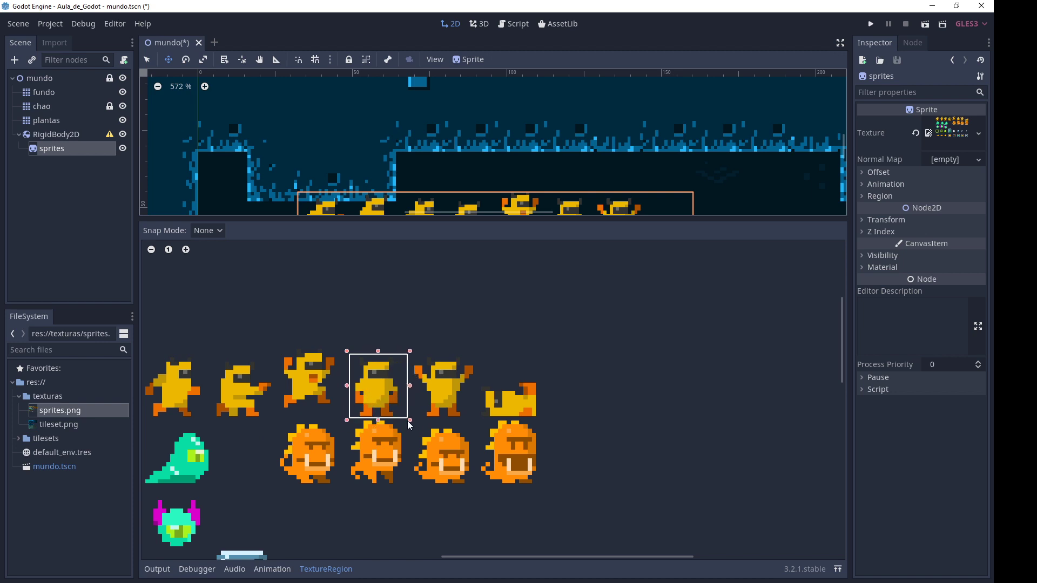
Step: Switch to Grid Snap with 16×16 px steps and select the yellow character cell at x 80, y 0
{"action": "left_click", "coordinate": [218, 232]}
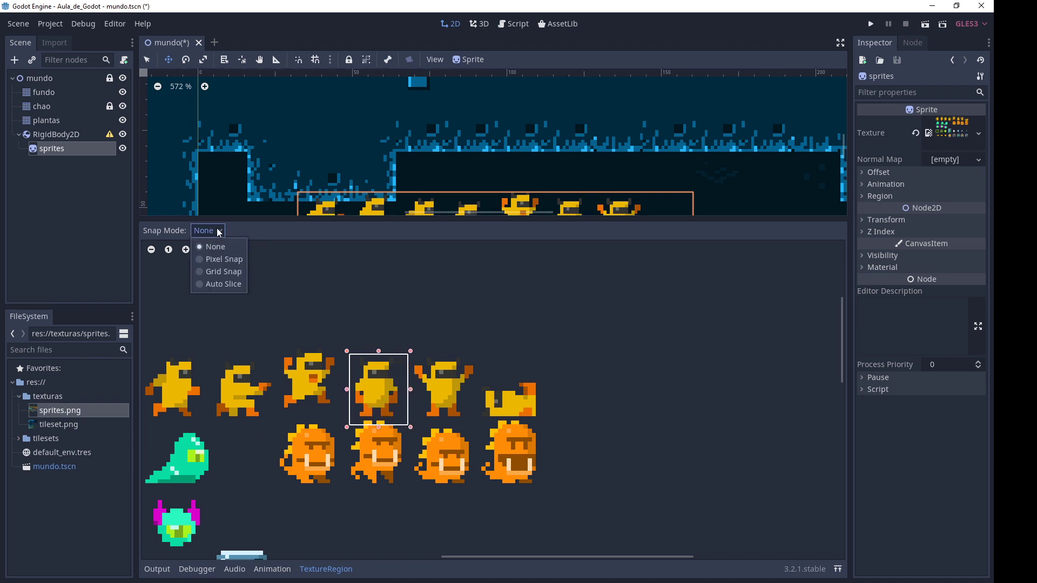
{"action": "left_click", "coordinate": [222, 274]}
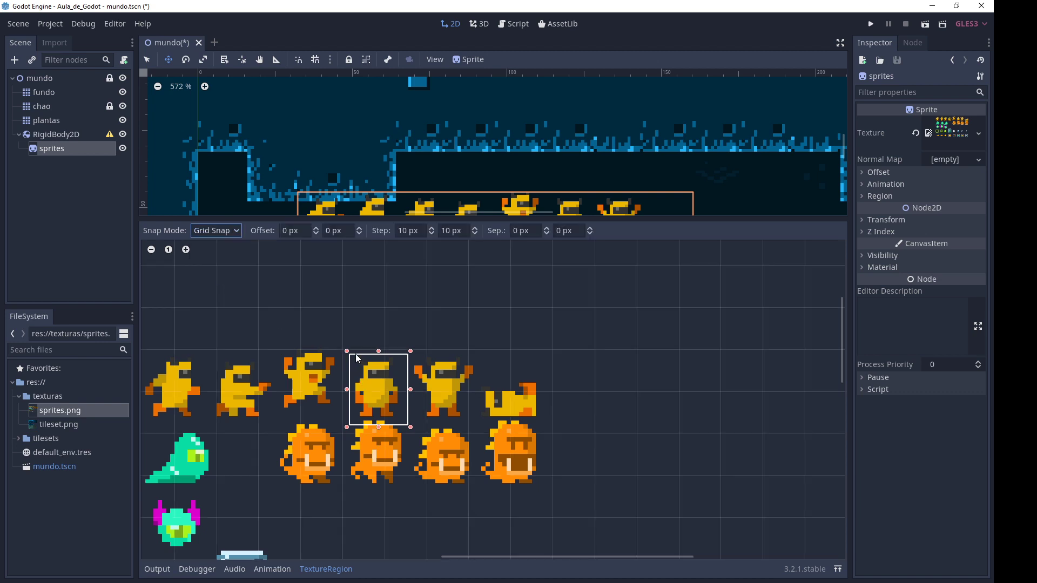
{"action": "left_click", "coordinate": [409, 231]}
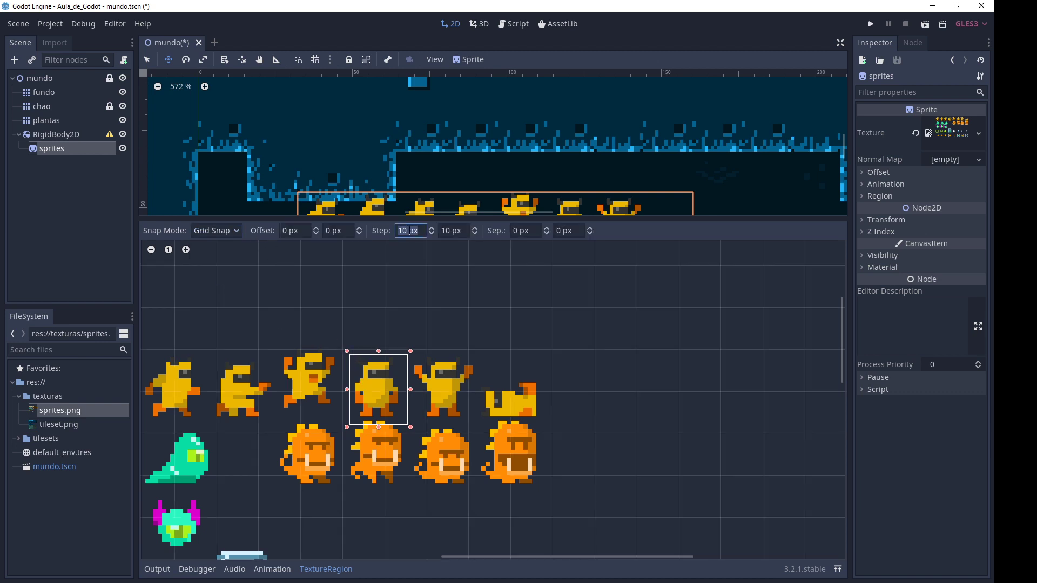
{"action": "type", "text": "16"}
{"action": "key", "text": "Tab"}
{"action": "type", "text": "16"}
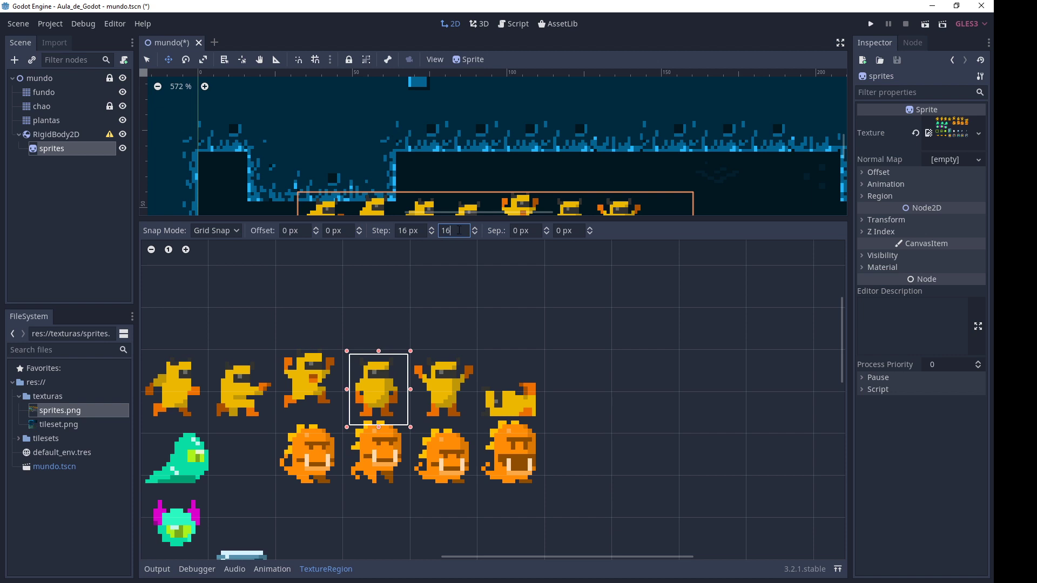
{"action": "key", "text": "Return"}
{"action": "left_click", "coordinate": [525, 367]}
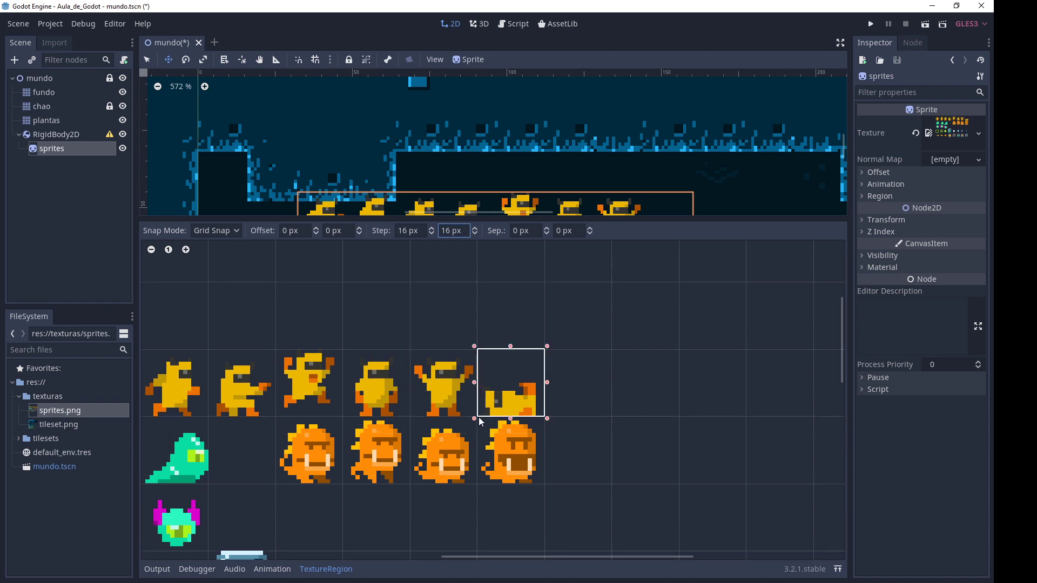
{"action": "left_click_drag", "start_coordinate": [358, 361], "coordinate": [406, 415]}
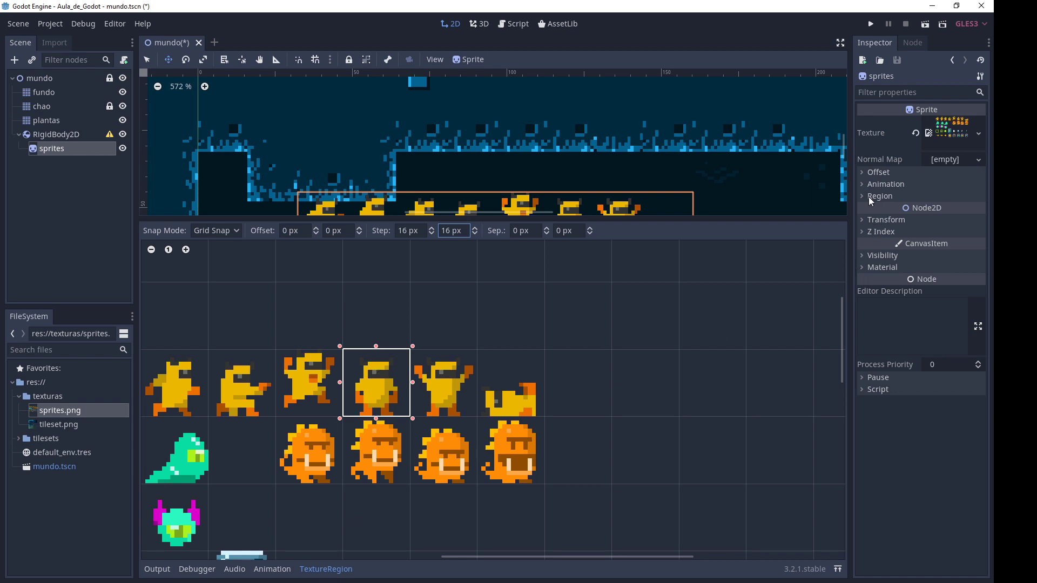
Step: Enable Region on the sprites node so only the 16×16 character shows
{"action": "left_click", "coordinate": [326, 569]}
{"action": "left_click", "coordinate": [71, 153]}
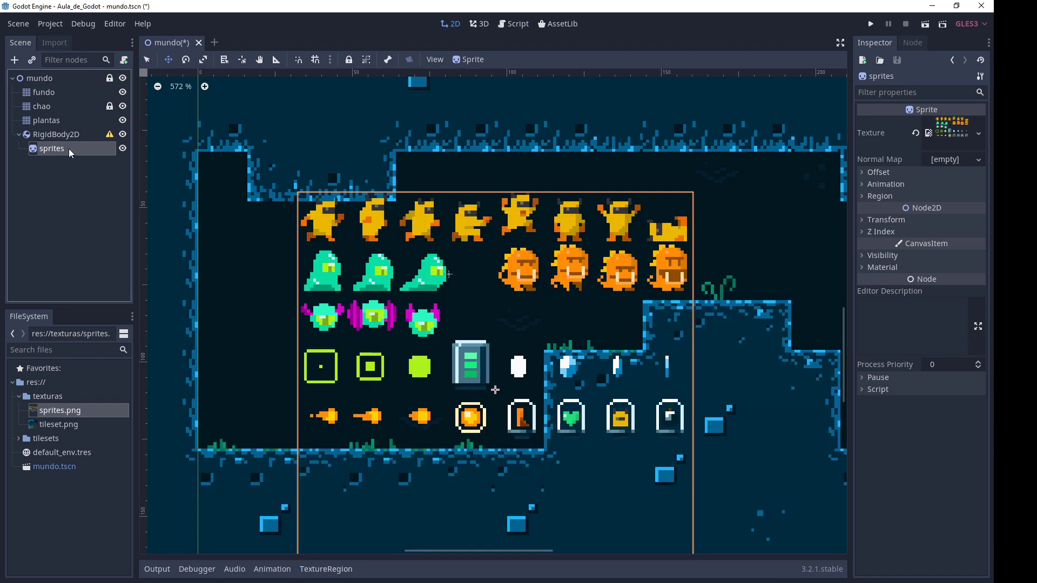
{"action": "left_click", "coordinate": [901, 197]}
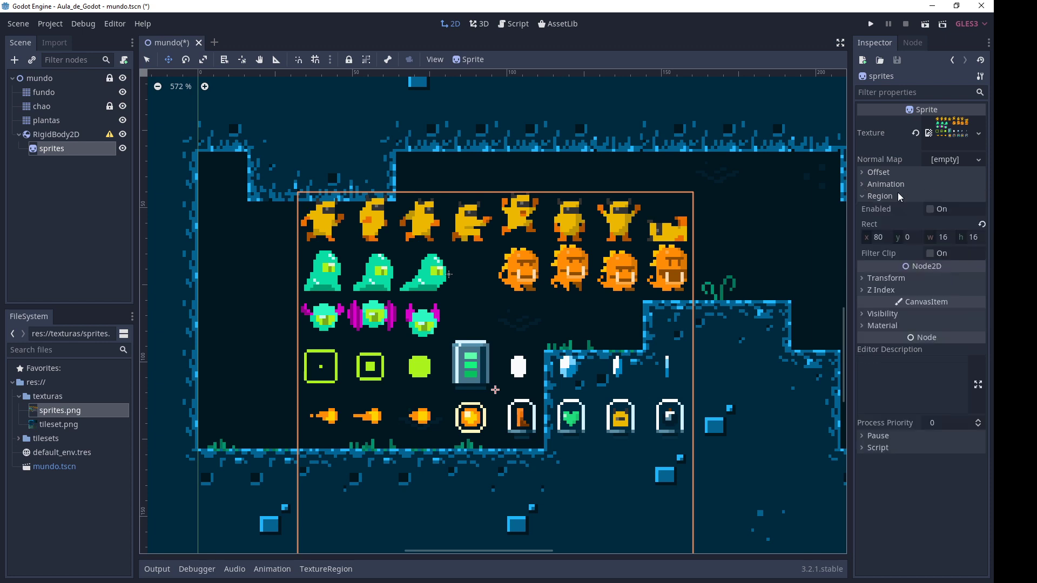
{"action": "left_click", "coordinate": [938, 210]}
{"action": "middle_click_drag", "start_coordinate": [556, 413], "coordinate": [599, 398]}
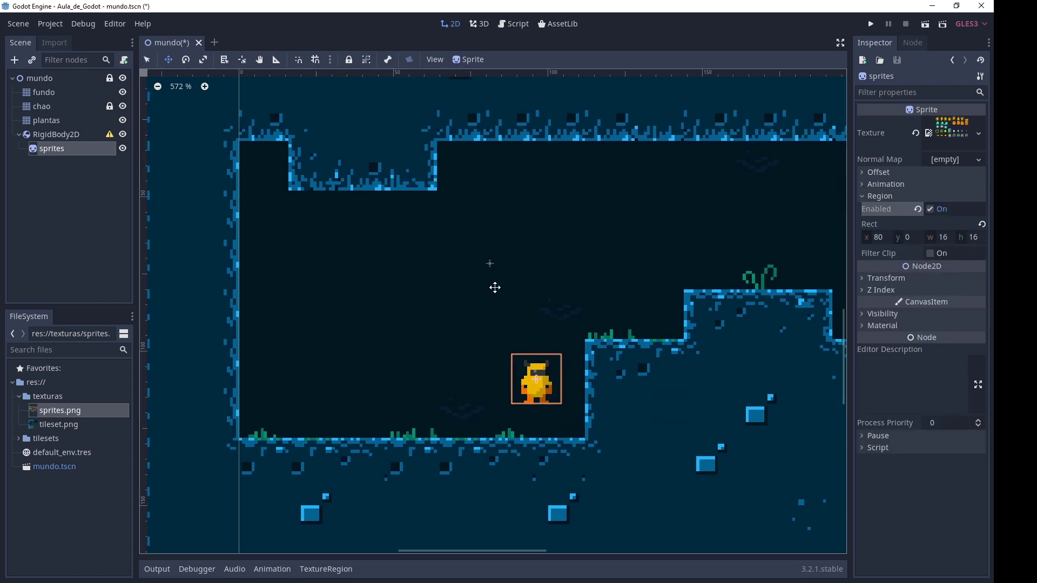
Step: Move the character sprite up and left into the open cave area
{"action": "left_click", "coordinate": [70, 135]}
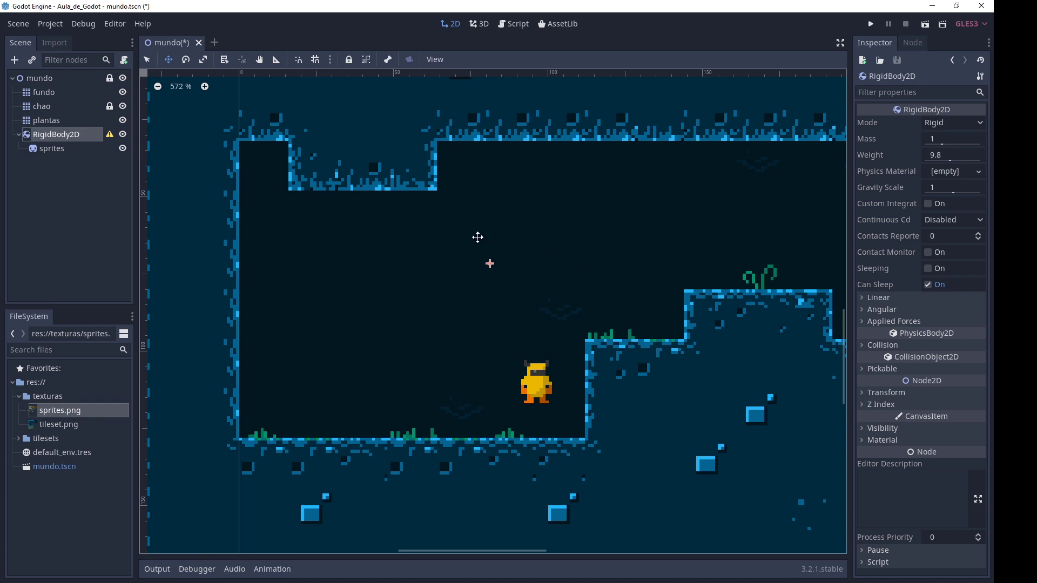
{"action": "left_click", "coordinate": [52, 149]}
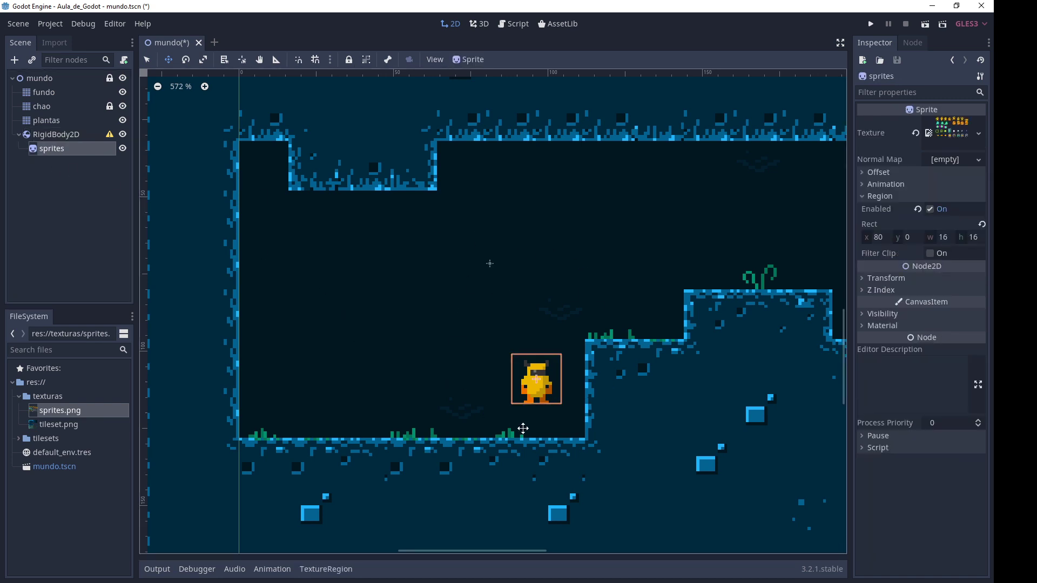
{"action": "mouse_move", "coordinate": [499, 405]}
{"action": "left_mouse_down"}
{"action": "mouse_move", "coordinate": [449, 266]}
{"action": "mouse_move", "coordinate": [459, 264]}
{"action": "left_mouse_up"}
{"action": "scroll", "coordinate": [463, 270], "scroll_direction": "up", "scroll_amount": 6}
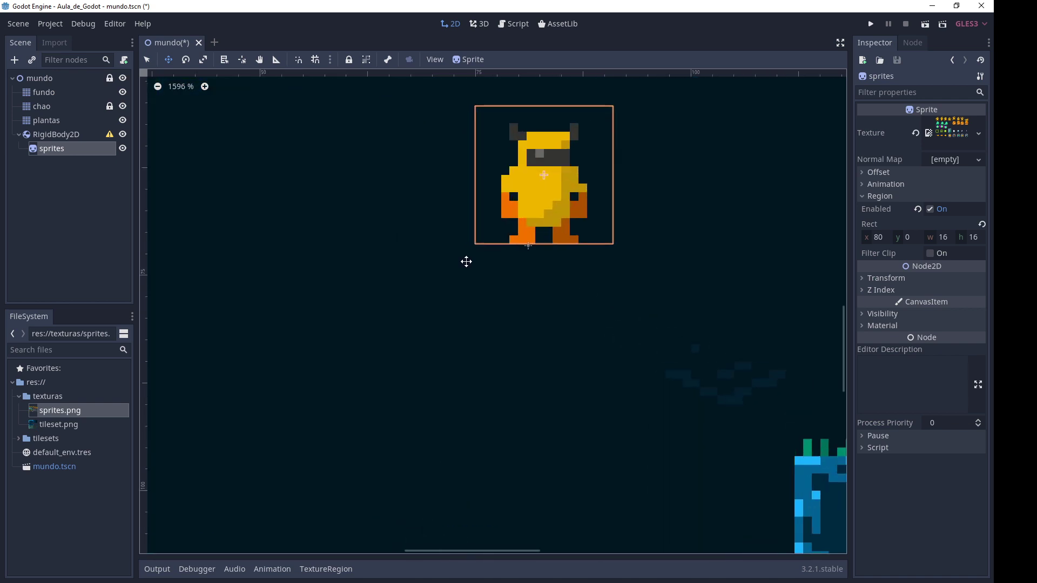
{"action": "scroll", "coordinate": [481, 402], "scroll_direction": "up", "scroll_amount": 3}
{"action": "mouse_move", "coordinate": [481, 442]}
{"action": "left_mouse_down"}
{"action": "mouse_move", "coordinate": [458, 444]}
{"action": "mouse_move", "coordinate": [446, 424]}
{"action": "mouse_move", "coordinate": [463, 440]}
{"action": "mouse_move", "coordinate": [483, 430]}
{"action": "mouse_move", "coordinate": [472, 444]}
{"action": "mouse_move", "coordinate": [456, 426]}
{"action": "mouse_move", "coordinate": [475, 436]}
{"action": "mouse_move", "coordinate": [471, 453]}
{"action": "mouse_move", "coordinate": [461, 441]}
{"action": "left_mouse_up"}
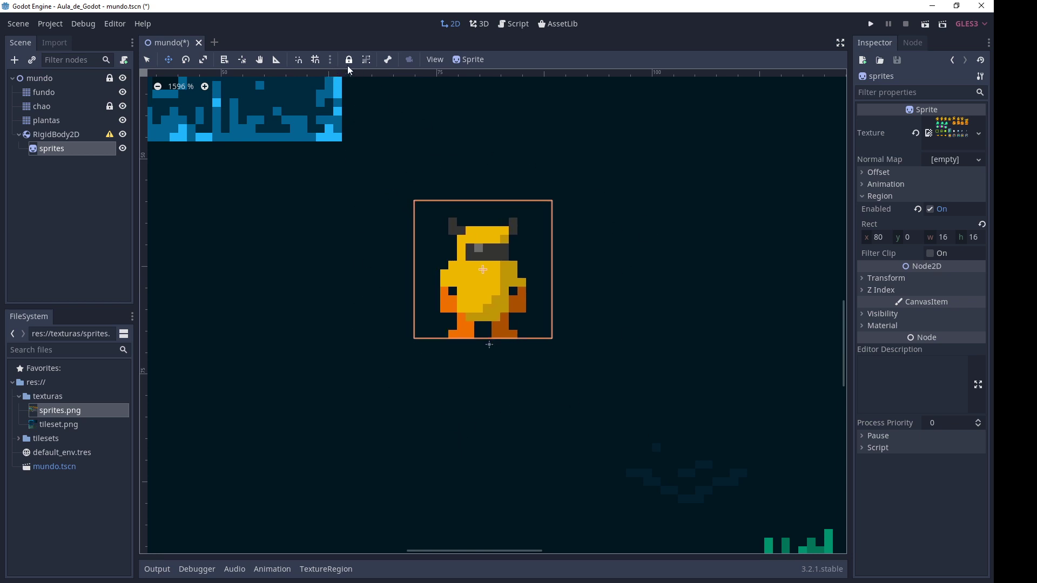
Step: Check the snapping options, raise the RigidBody2D slightly, and realign the sprite on its origin
{"action": "left_click", "coordinate": [330, 59]}
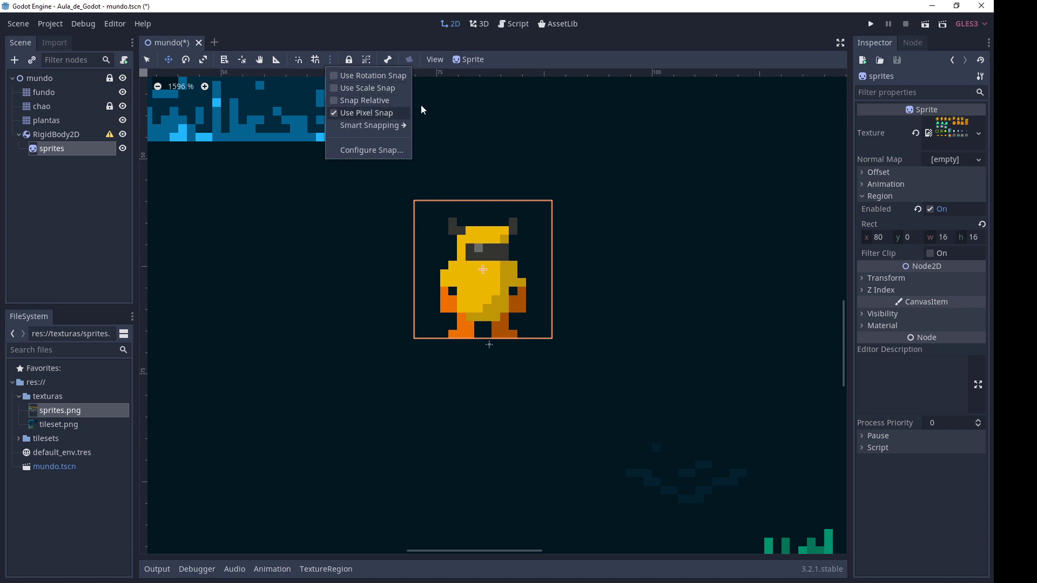
{"action": "left_click", "coordinate": [647, 53]}
{"action": "left_click", "coordinate": [56, 134]}
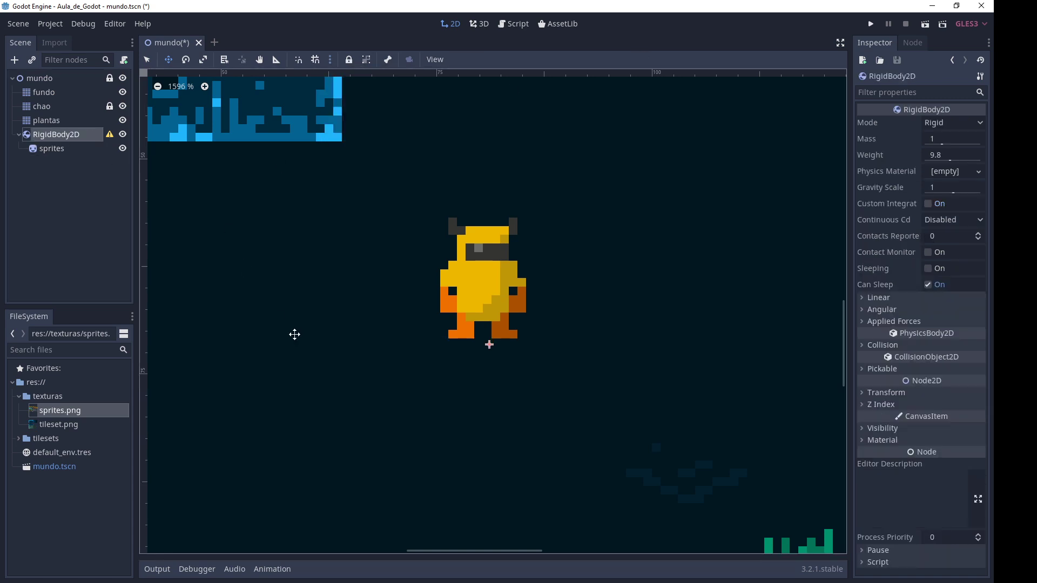
{"action": "left_click_drag", "start_coordinate": [295, 336], "coordinate": [311, 322]}
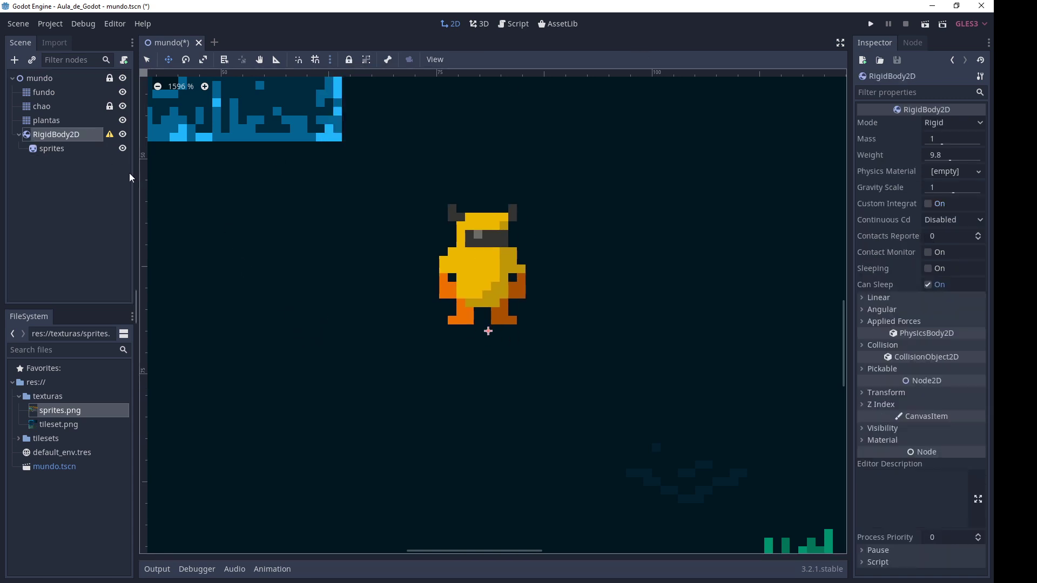
{"action": "left_click", "coordinate": [52, 149]}
{"action": "mouse_move", "coordinate": [264, 237]}
{"action": "left_mouse_down"}
{"action": "mouse_move", "coordinate": [270, 226]}
{"action": "mouse_move", "coordinate": [267, 241]}
{"action": "left_mouse_up"}
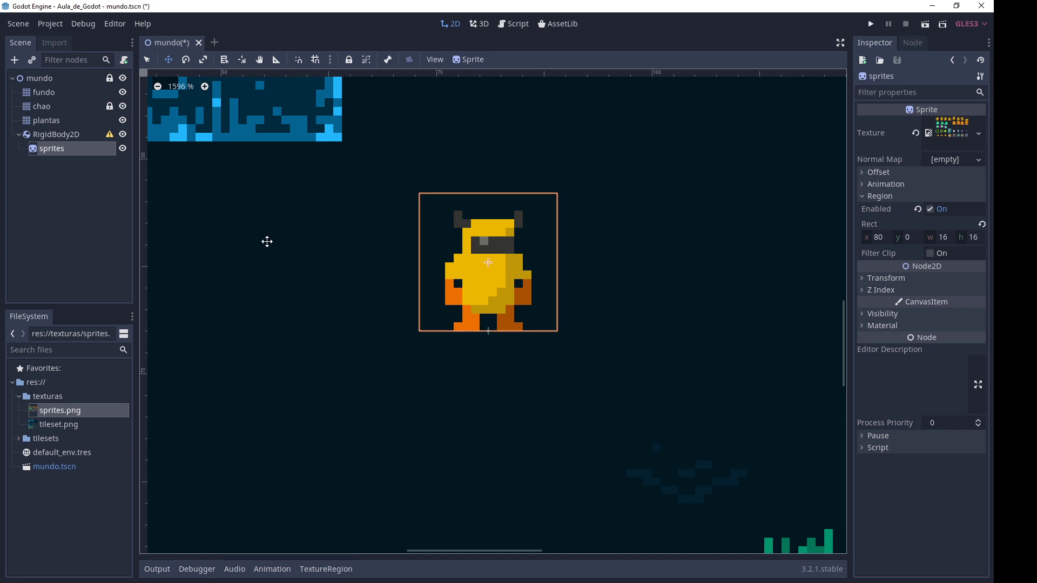
{"action": "scroll", "coordinate": [371, 398], "scroll_direction": "down", "scroll_amount": 3}
{"action": "scroll", "coordinate": [368, 397], "scroll_direction": "down", "scroll_amount": 3}
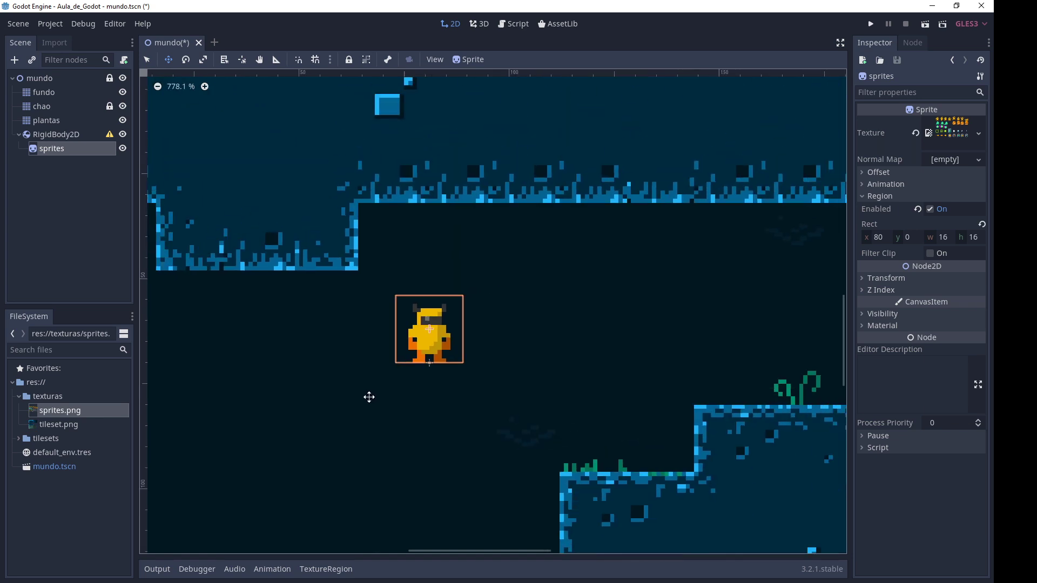
{"action": "scroll", "coordinate": [356, 313], "scroll_direction": "down", "scroll_amount": 2}
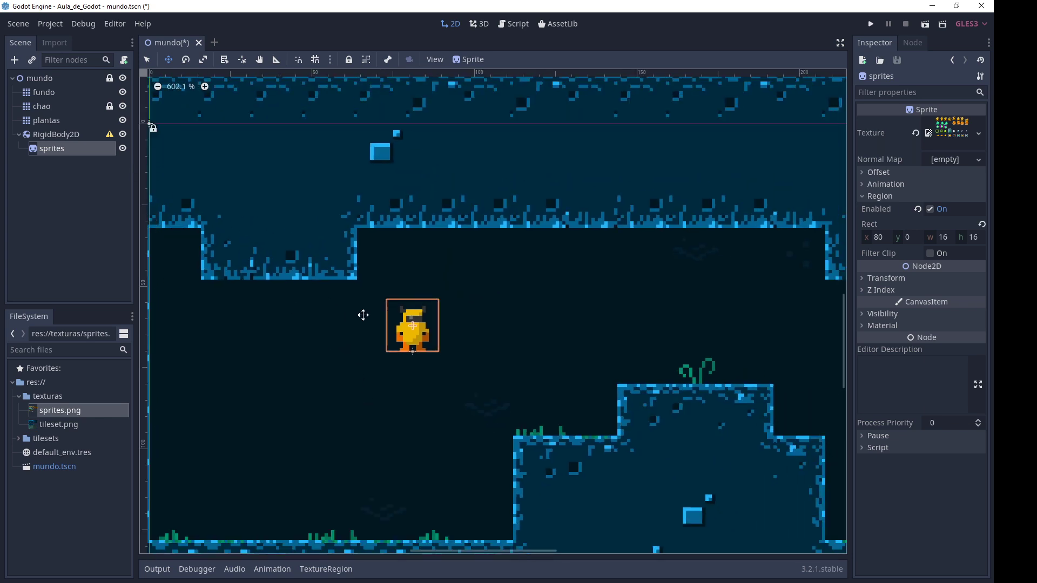
{"action": "left_click", "coordinate": [57, 136]}
{"action": "left_click", "coordinate": [53, 149]}
{"action": "left_click", "coordinate": [924, 25]}
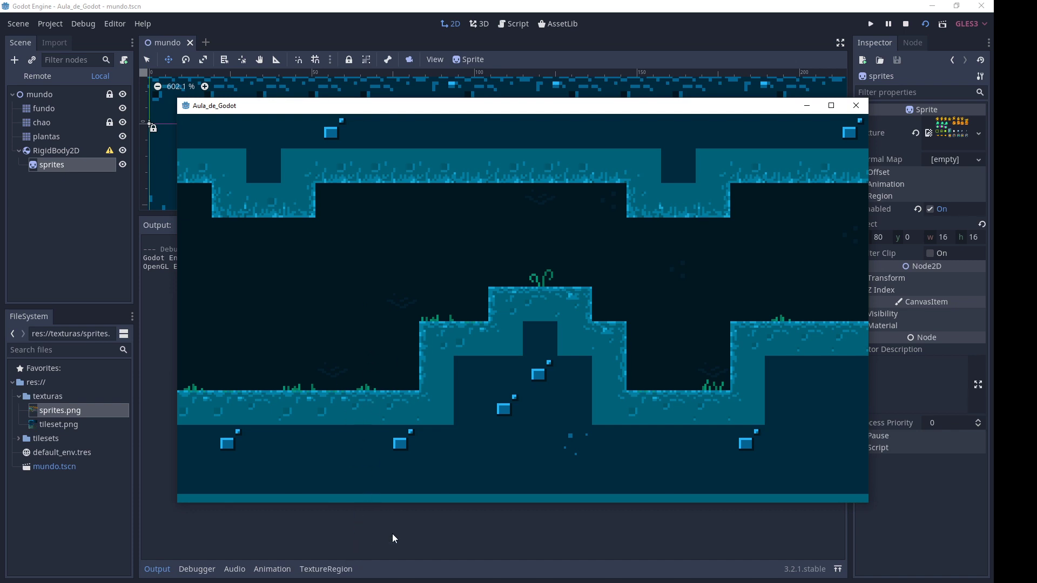
{"action": "left_click", "coordinate": [857, 105]}
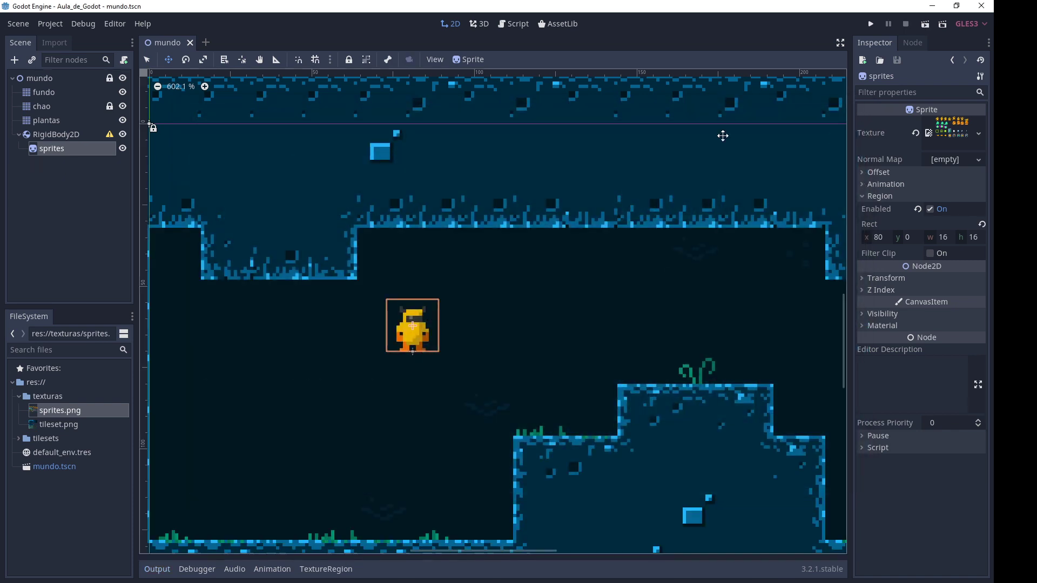
{"action": "left_click", "coordinate": [90, 138]}
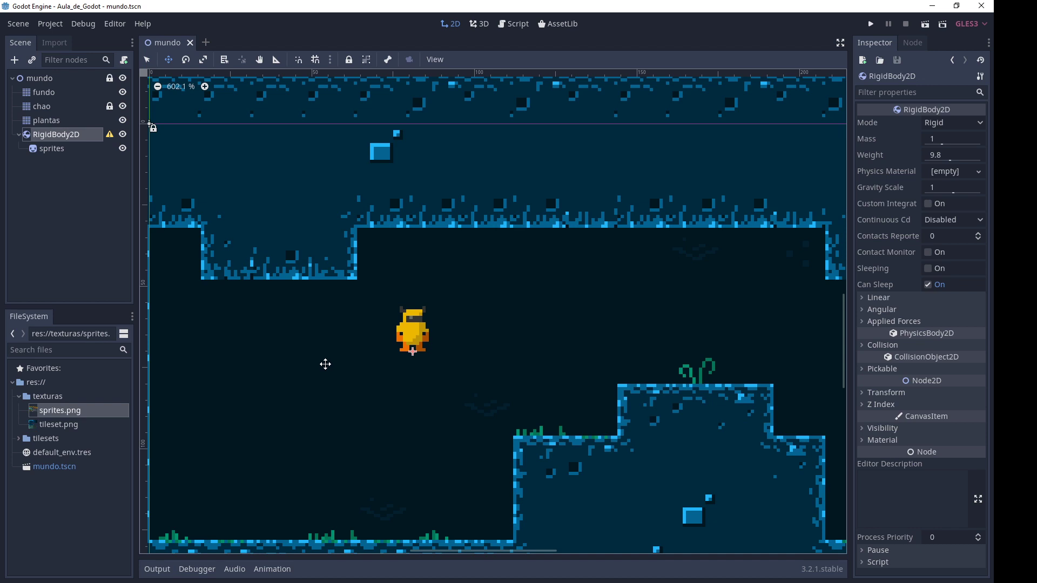
{"action": "middle_click_drag", "start_coordinate": [441, 461], "coordinate": [452, 400]}
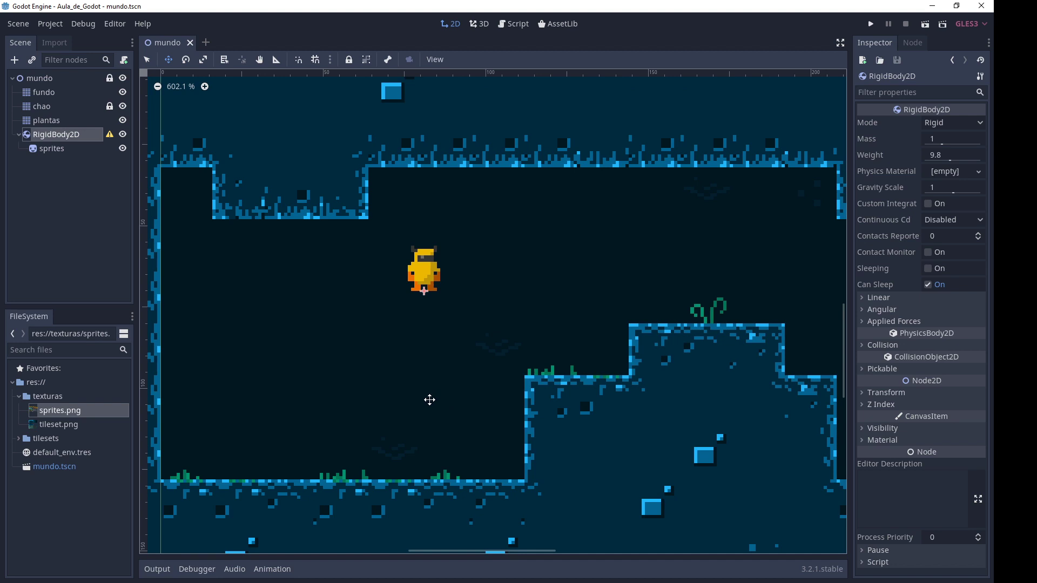
{"action": "left_click", "coordinate": [110, 136]}
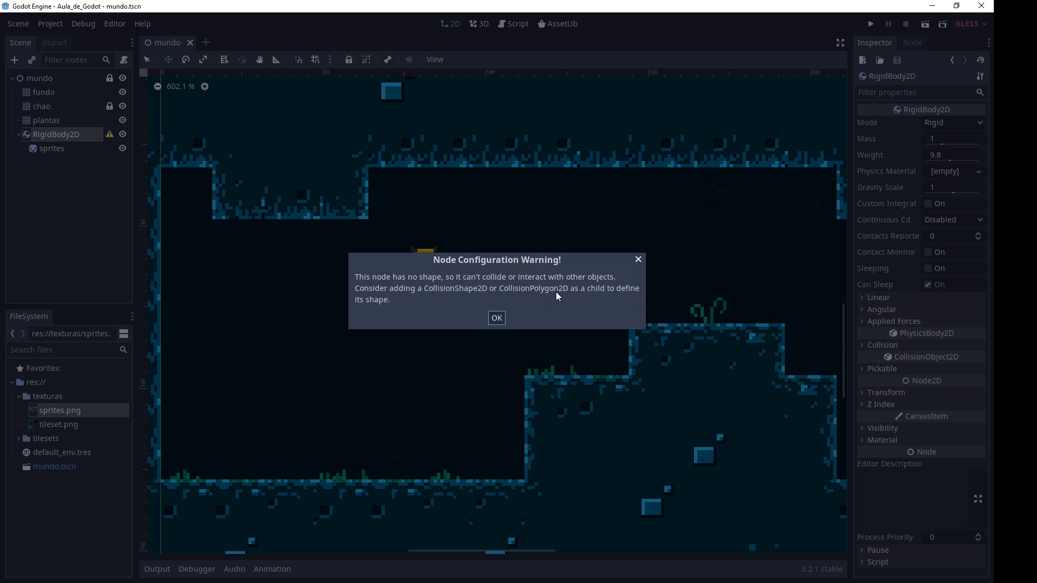
{"action": "left_click", "coordinate": [498, 319]}
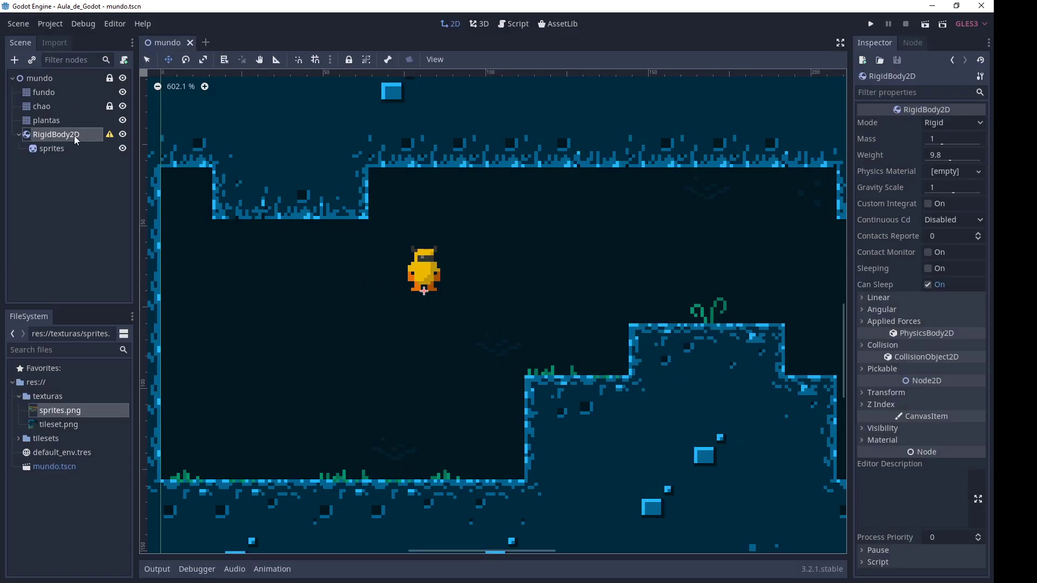
Step: Search 'coll' in the new-node dialog and add CollisionShape2D under RigidBody2D
{"action": "left_click", "coordinate": [15, 60]}
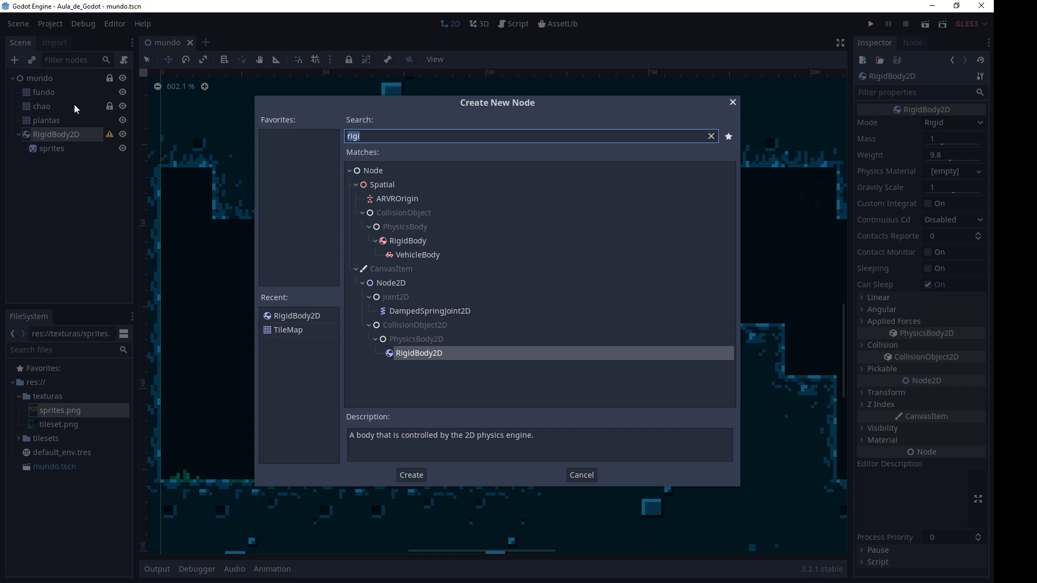
{"action": "type", "text": "c"}
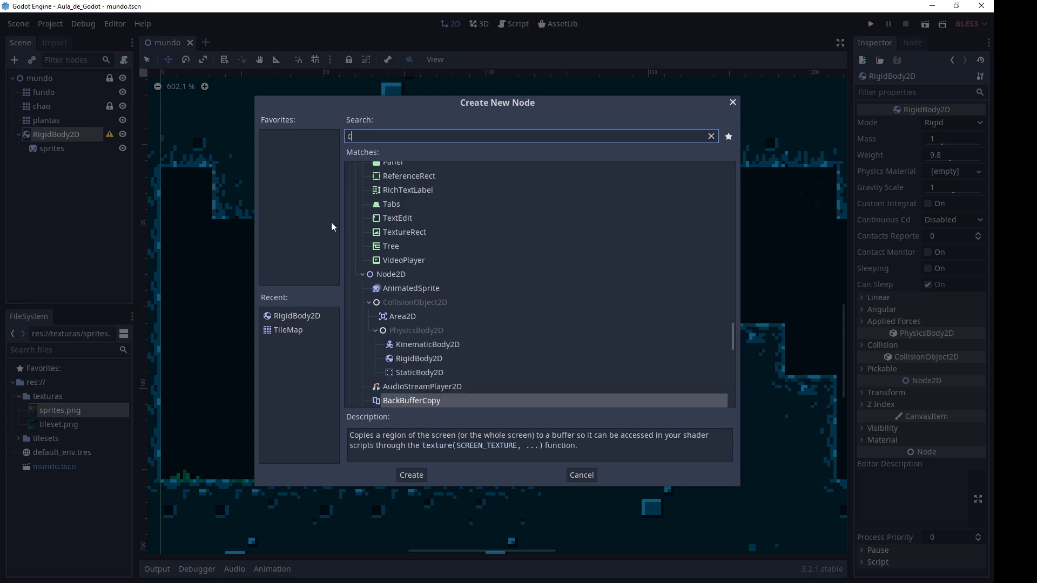
{"action": "type", "text": "olli"}
{"action": "key", "text": "BackSpace"}
{"action": "key", "text": "BackSpace"}
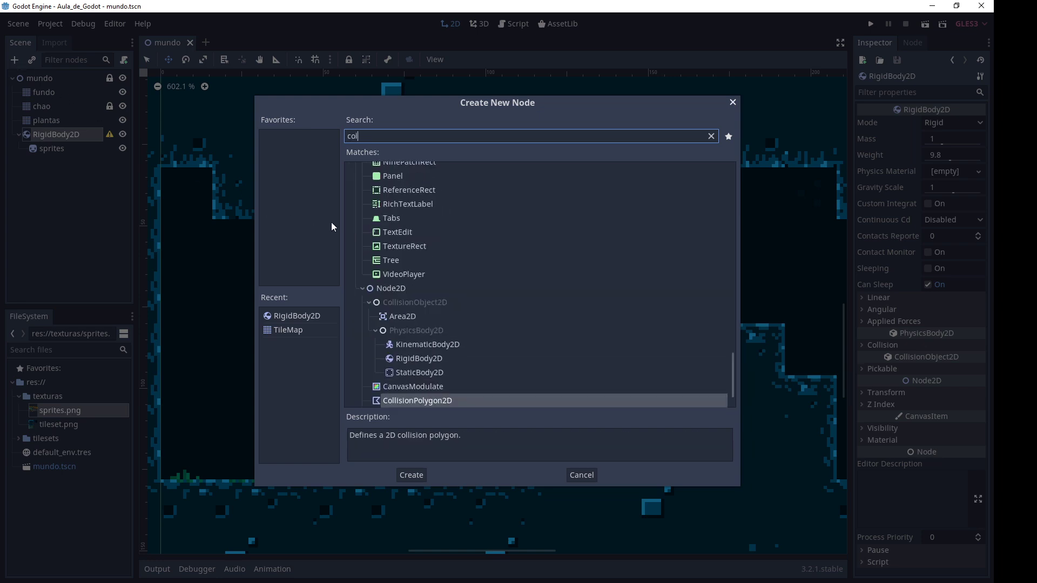
{"action": "type", "text": "e"}
{"action": "key", "text": "BackSpace"}
{"action": "type", "text": "li"}
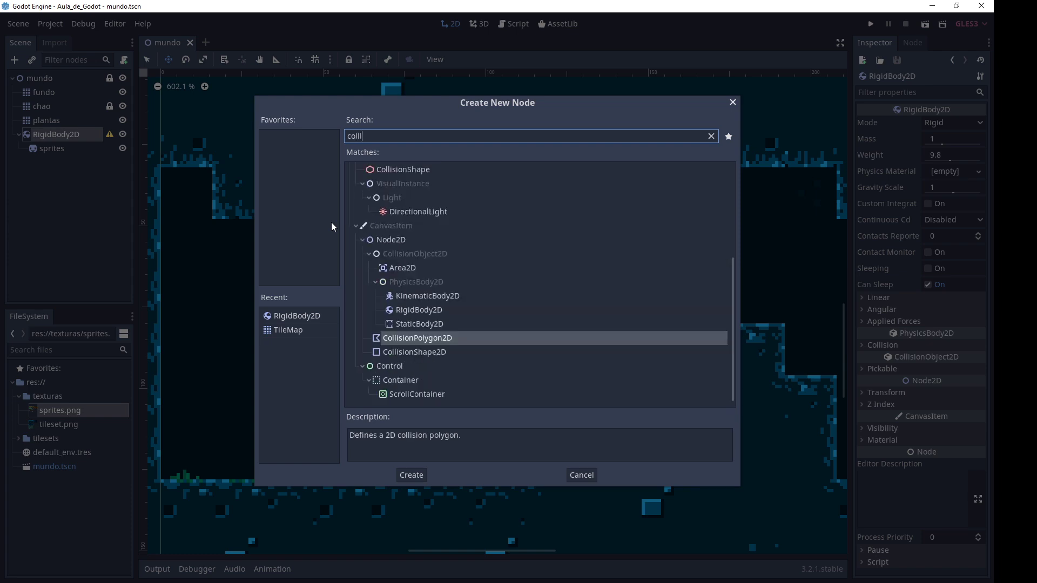
{"action": "left_click", "coordinate": [434, 354]}
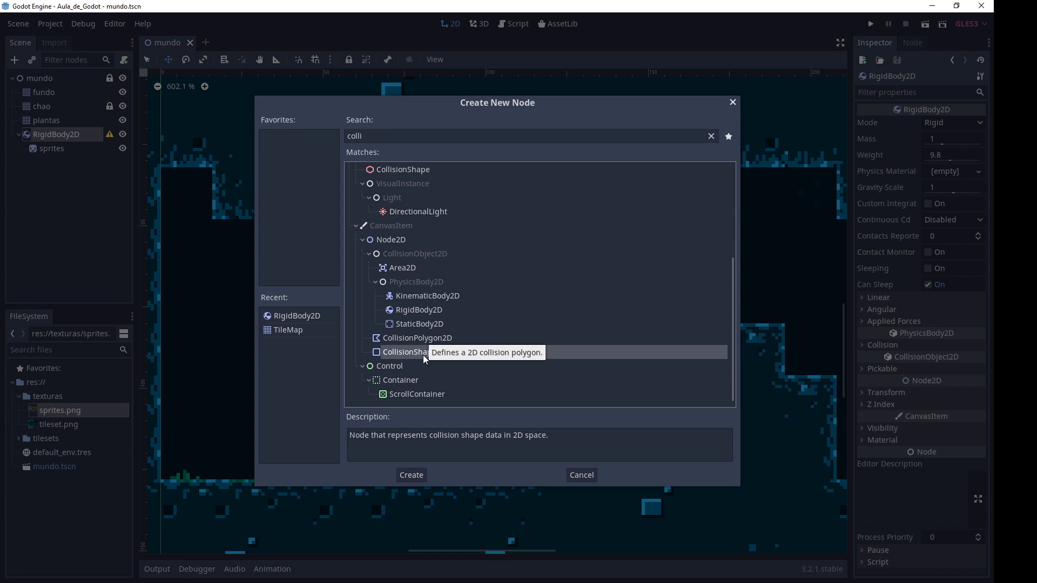
{"action": "double_click", "coordinate": [423, 353]}
Step: Assign a new RectangleShape2D to the collision shape and nudge it up two steps
{"action": "scroll", "coordinate": [280, 210], "scroll_direction": "up", "scroll_amount": 3}
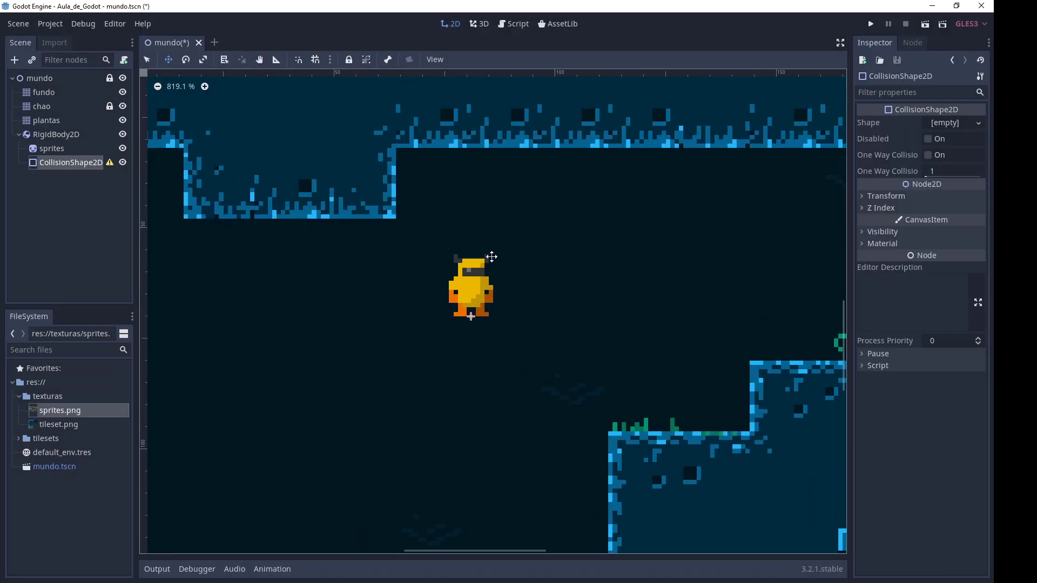
{"action": "left_click", "coordinate": [961, 124]}
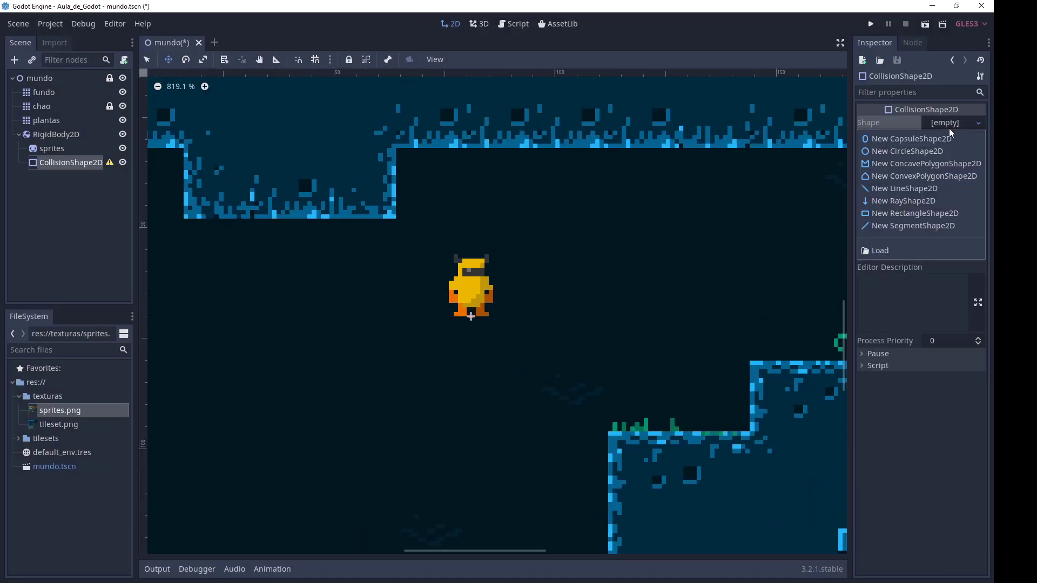
{"action": "left_click", "coordinate": [46, 168]}
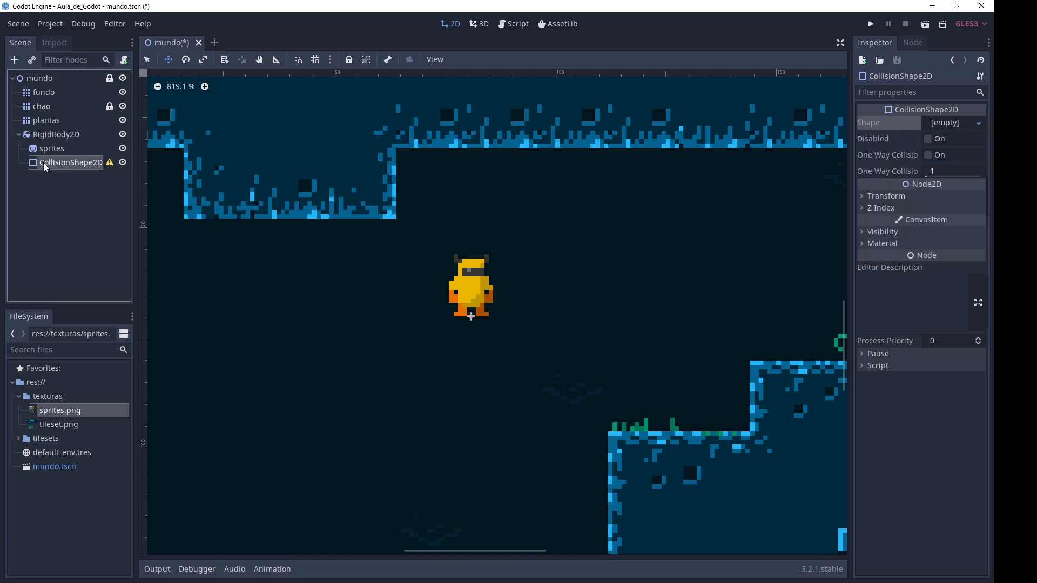
{"action": "left_click", "coordinate": [950, 124]}
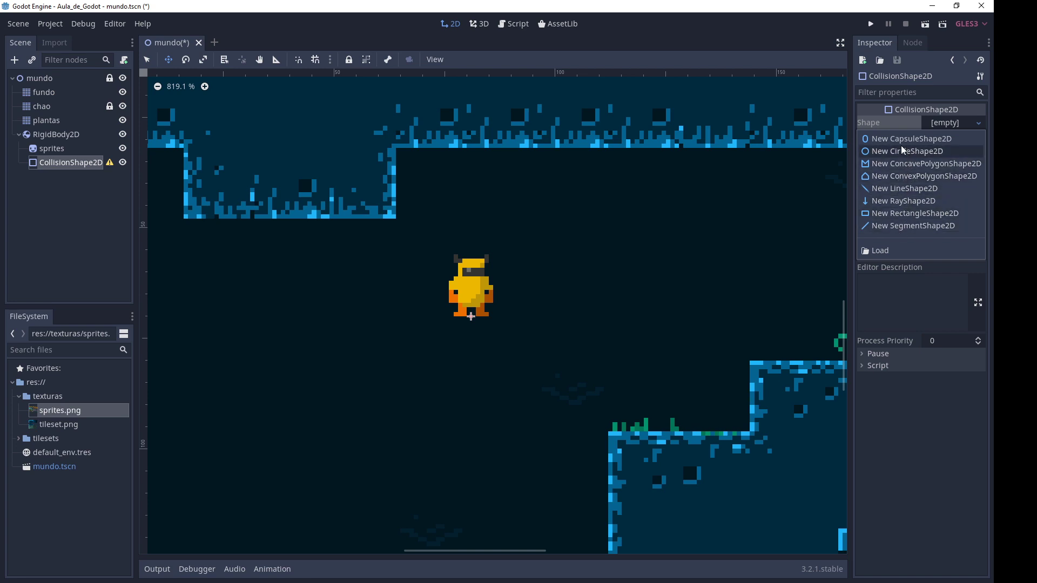
{"action": "left_click", "coordinate": [893, 215]}
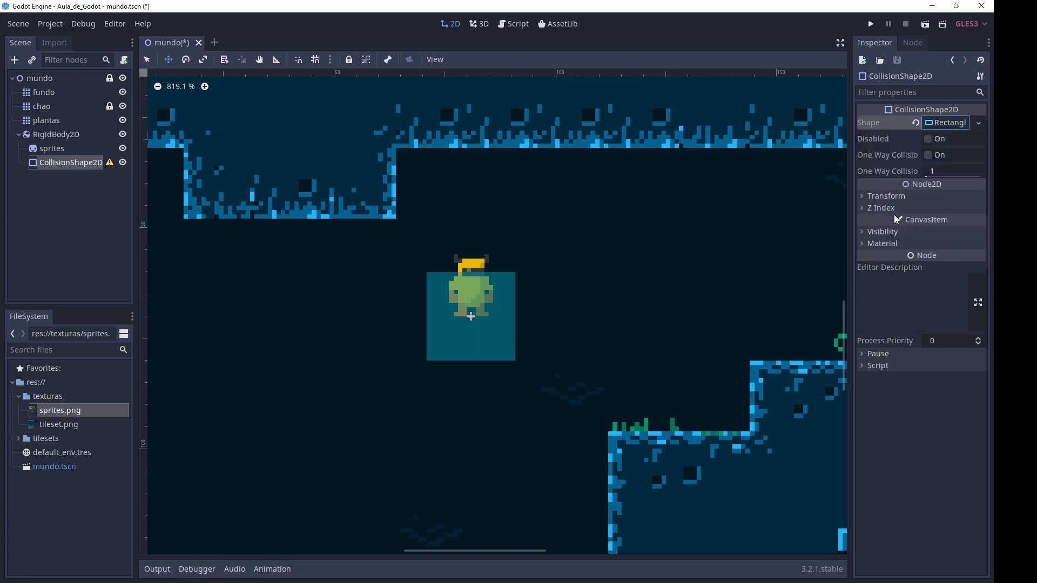
{"action": "scroll", "coordinate": [456, 324], "scroll_direction": "up", "scroll_amount": 4}
{"action": "scroll", "coordinate": [439, 307], "scroll_direction": "up", "scroll_amount": 2}
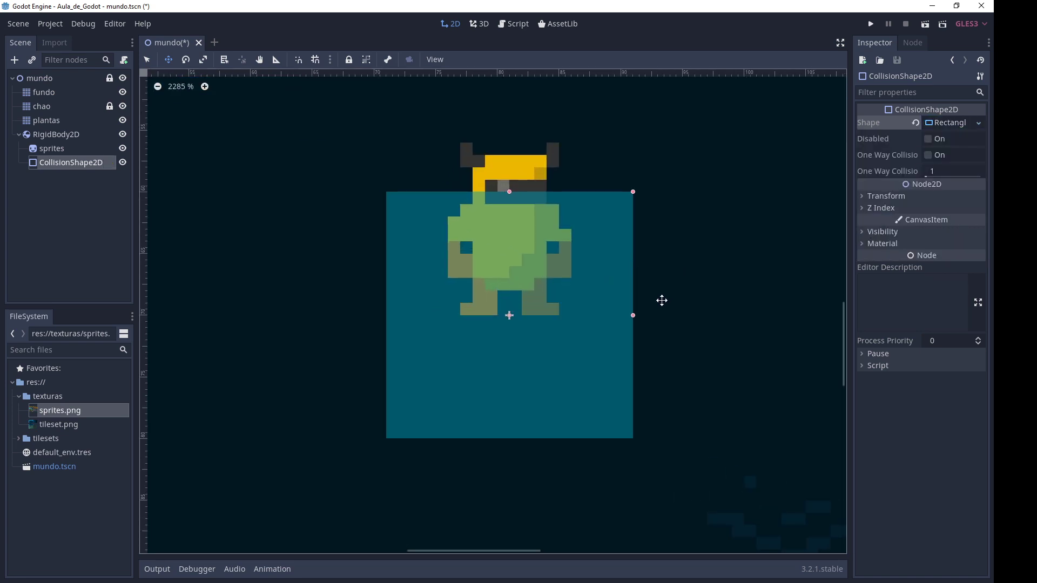
{"action": "key", "text": "Up"}
{"action": "key", "text": "Up"}
{"action": "key", "text": "Up"}
{"action": "key", "text": "Up"}
{"action": "key", "text": "Up"}
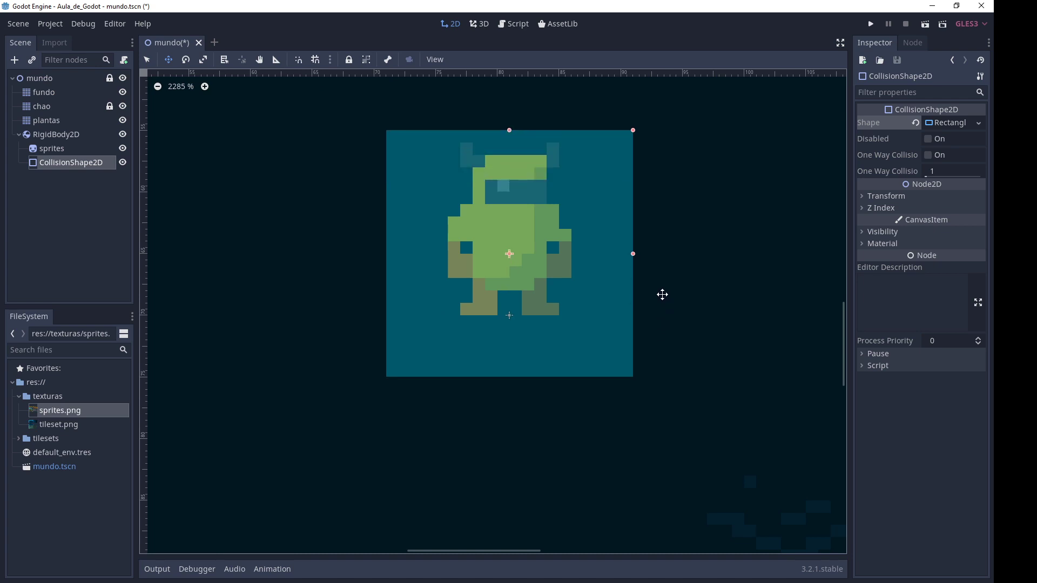
{"action": "key", "text": "Up"}
Step: Resize the rectangle to the character's width and height, then reselect CollisionShape2D
{"action": "left_click_drag", "start_coordinate": [629, 243], "coordinate": [561, 242]}
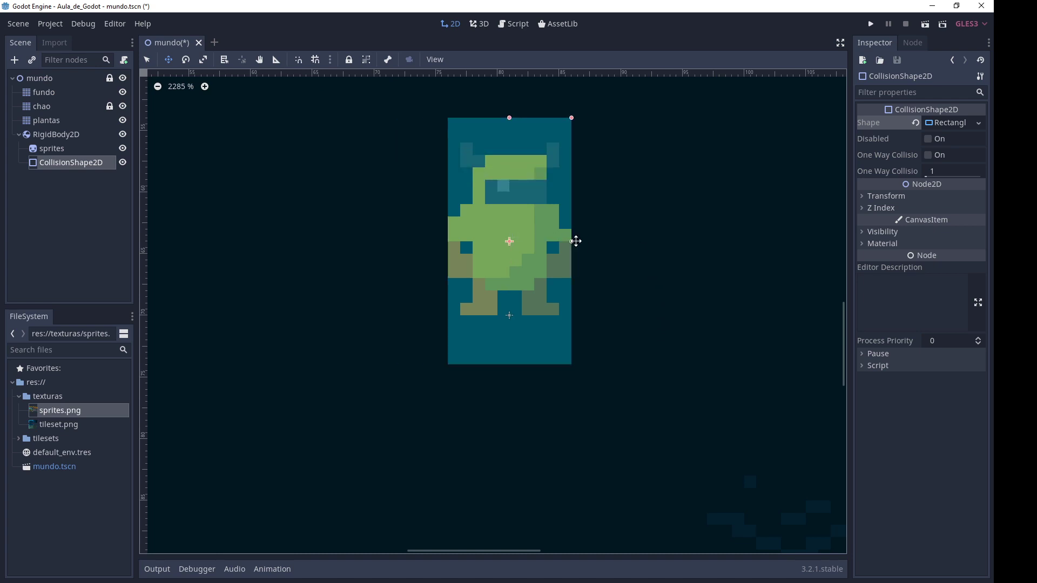
{"action": "left_click_drag", "start_coordinate": [509, 118], "coordinate": [509, 168]}
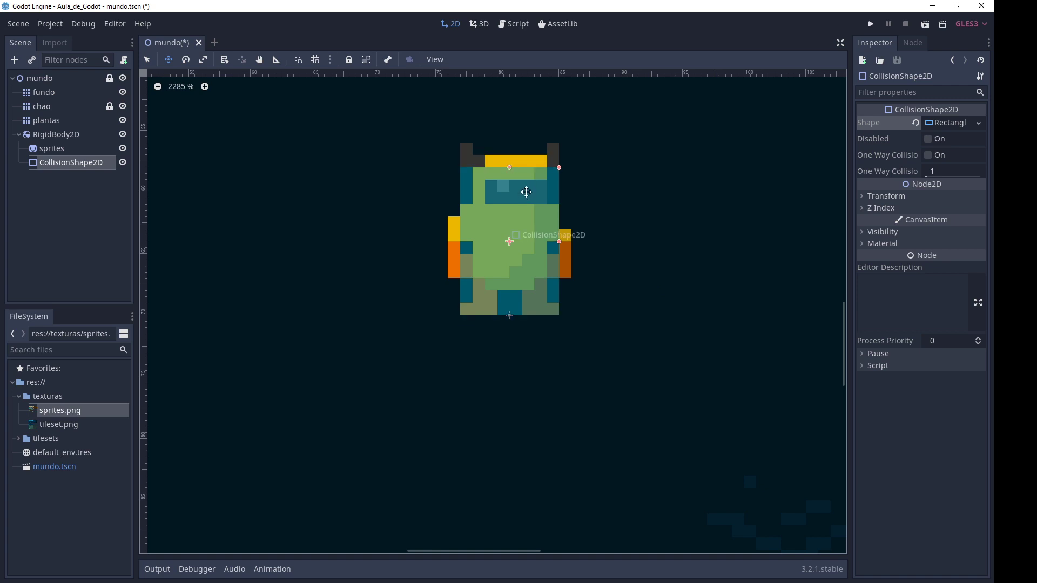
{"action": "scroll", "coordinate": [678, 182], "scroll_direction": "down", "scroll_amount": 2}
{"action": "middle_click_drag", "start_coordinate": [678, 183], "coordinate": [535, 269]}
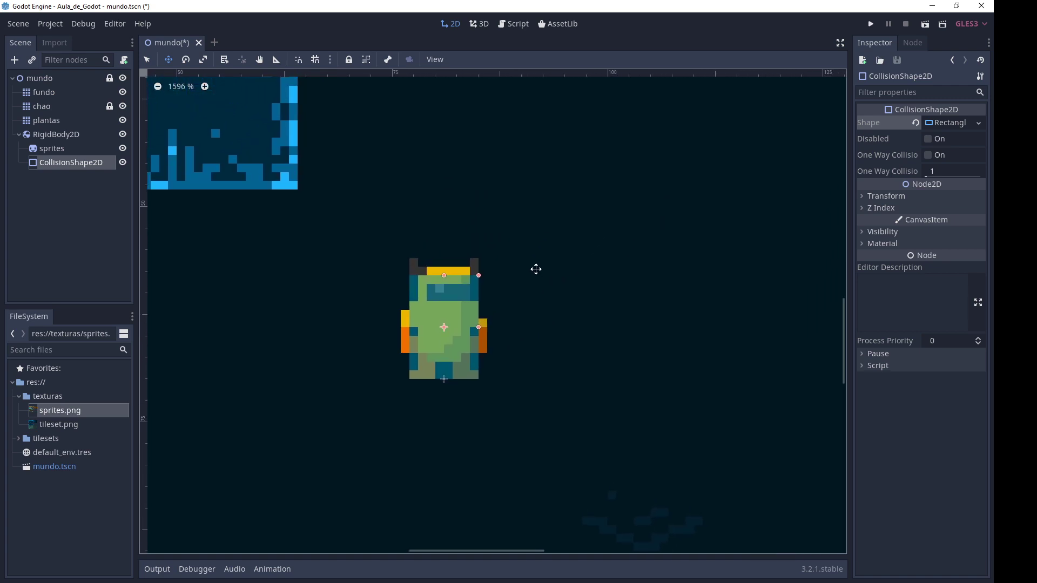
{"action": "scroll", "coordinate": [522, 261], "scroll_direction": "down", "scroll_amount": 2}
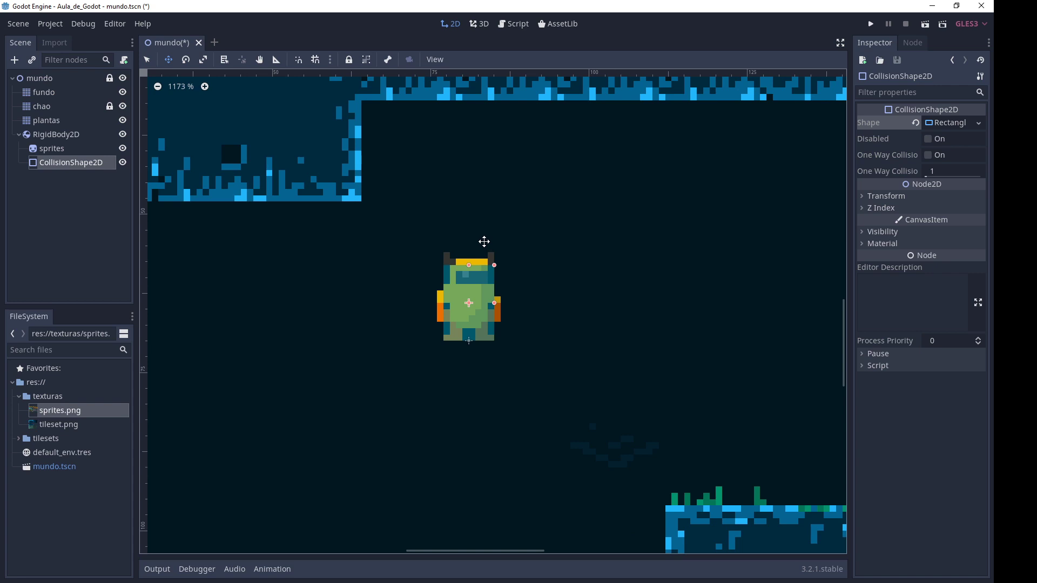
{"action": "scroll", "coordinate": [530, 215], "scroll_direction": "down", "scroll_amount": 1}
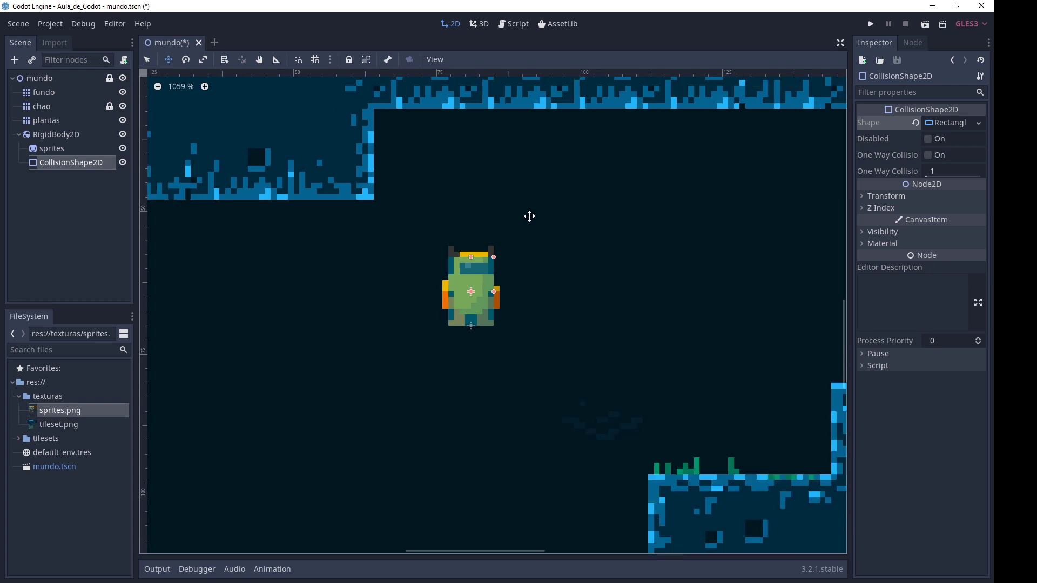
{"action": "left_click", "coordinate": [75, 133]}
{"action": "left_click", "coordinate": [75, 149]}
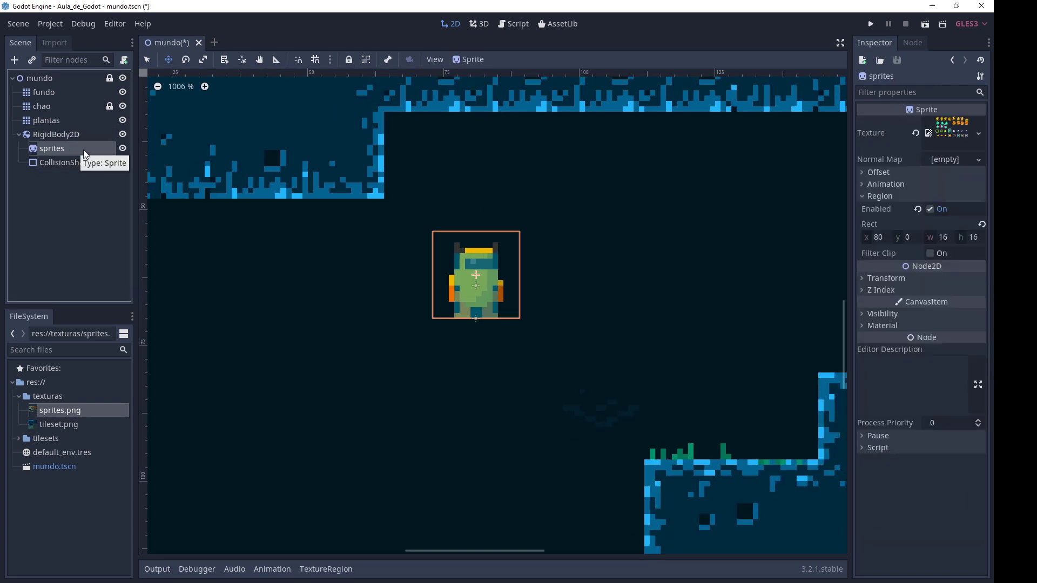
{"action": "left_click", "coordinate": [77, 163]}
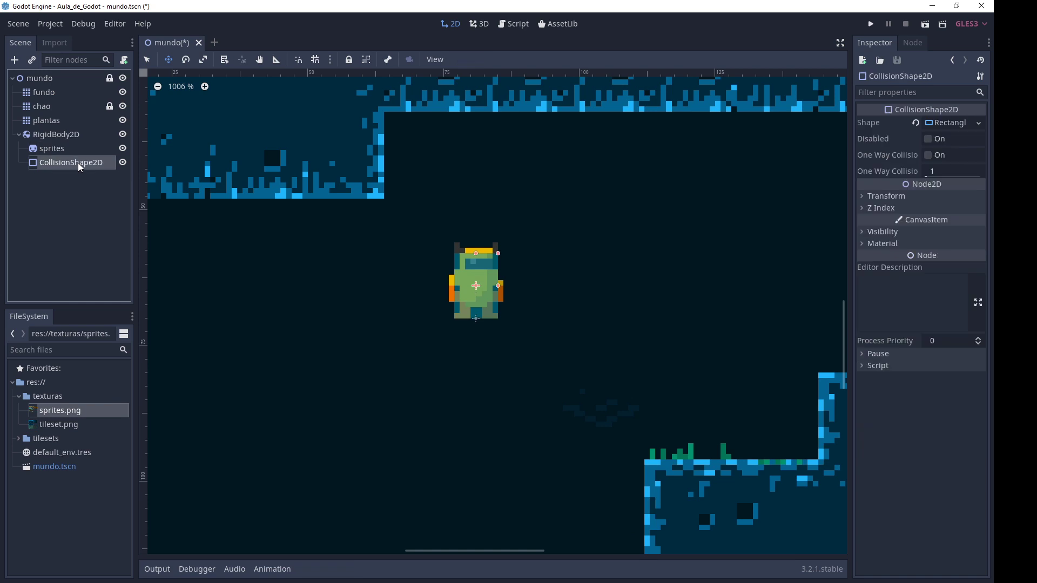
Step: Save and run the mundo scene, view the game full screen, then stop it
{"action": "left_click", "coordinate": [872, 26]}
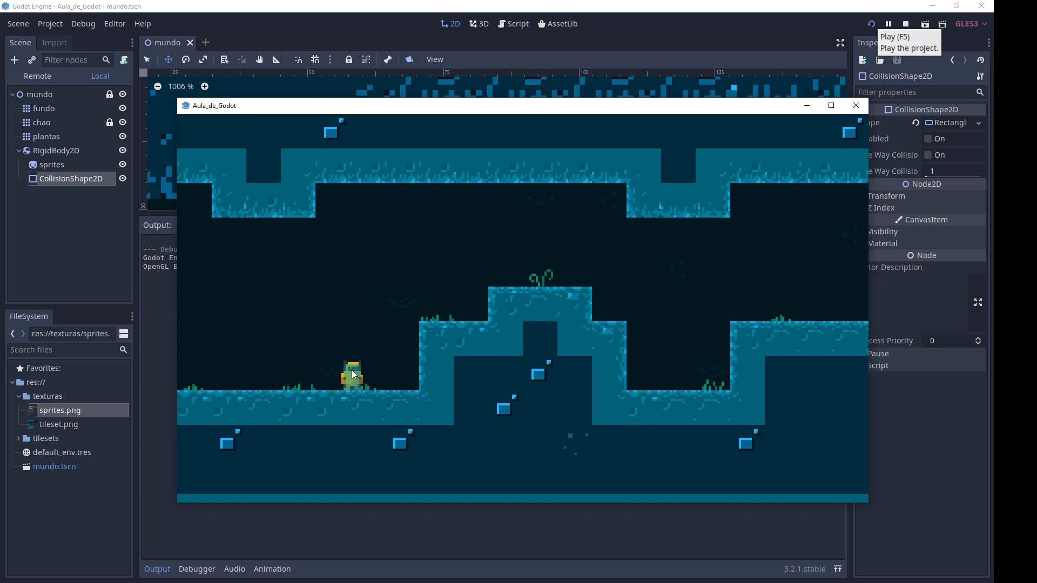
{"action": "left_click", "coordinate": [832, 105]}
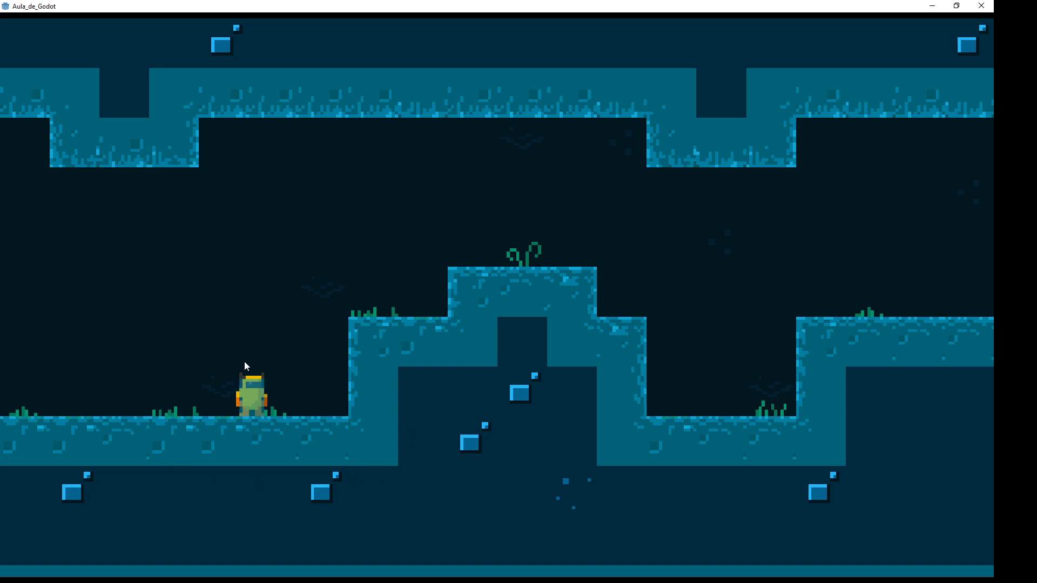
{"action": "left_click", "coordinate": [961, 6]}
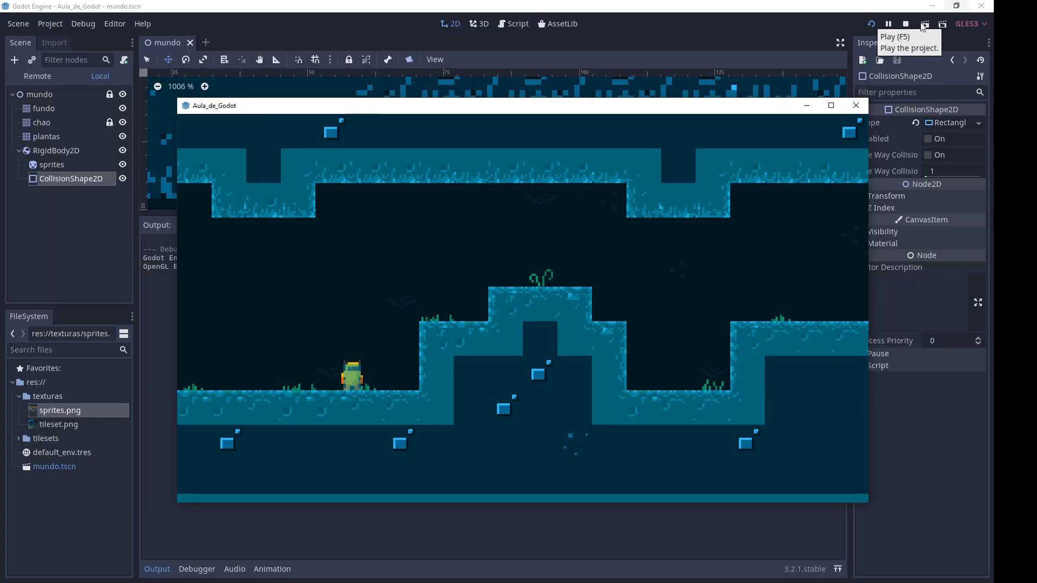
{"action": "left_click", "coordinate": [861, 105]}
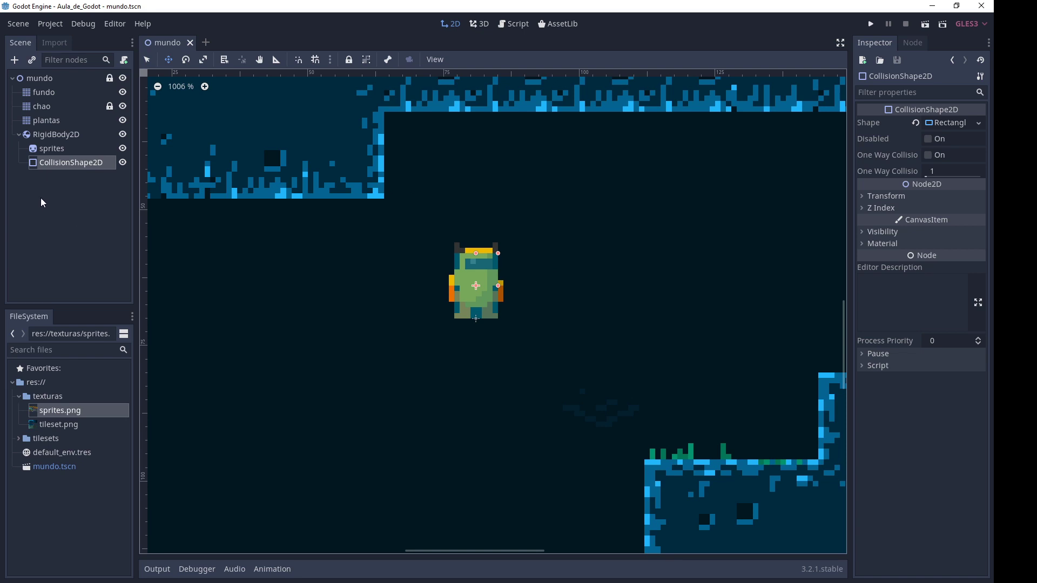
Step: Reselect RigidBody2D and CollisionShape2D and bring the whole floor into view
{"action": "left_click", "coordinate": [57, 135]}
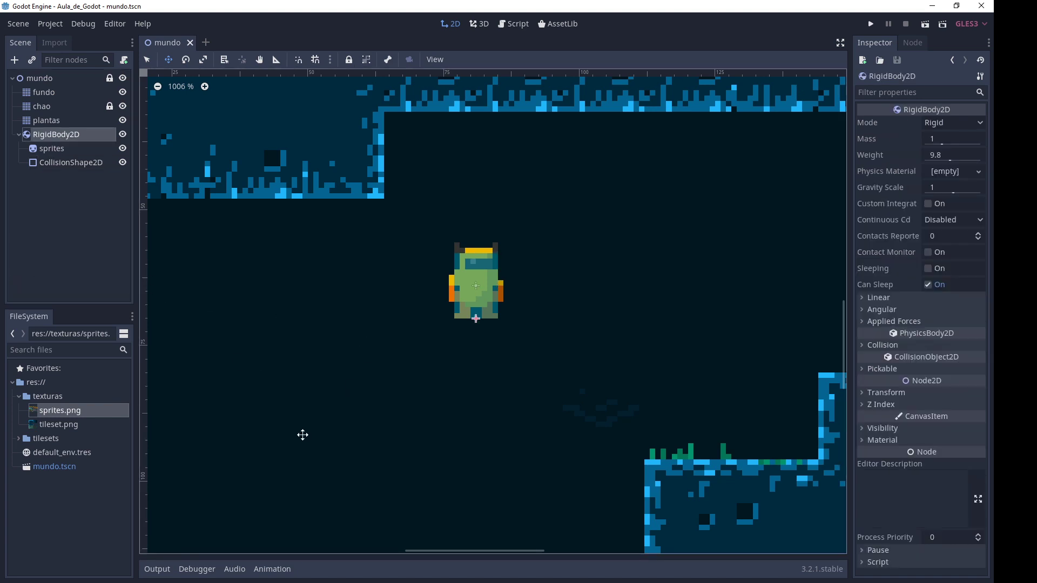
{"action": "left_click", "coordinate": [68, 164]}
{"action": "scroll", "coordinate": [426, 455], "scroll_direction": "down", "scroll_amount": 6}
{"action": "middle_click_drag", "start_coordinate": [426, 456], "coordinate": [469, 375]}
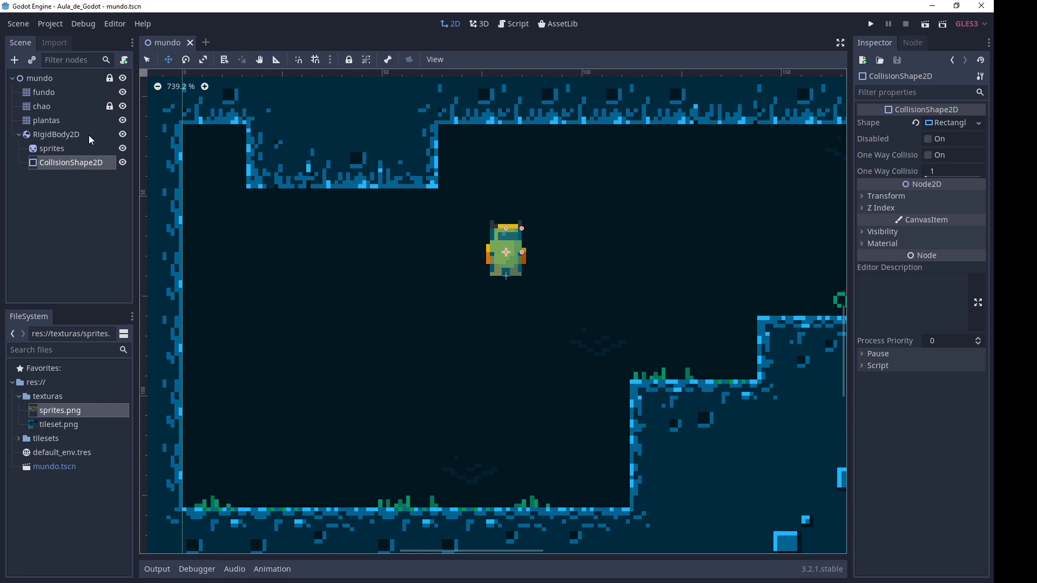
Step: Rename the RigidBody2D node to rigid_body_player
{"action": "right_click", "coordinate": [56, 136]}
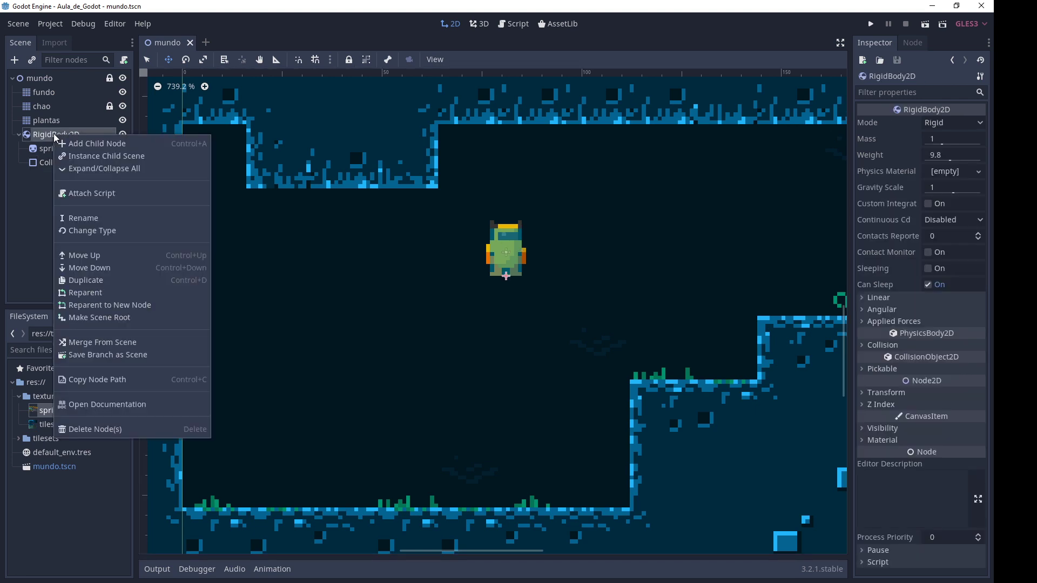
{"action": "left_click", "coordinate": [136, 431]}
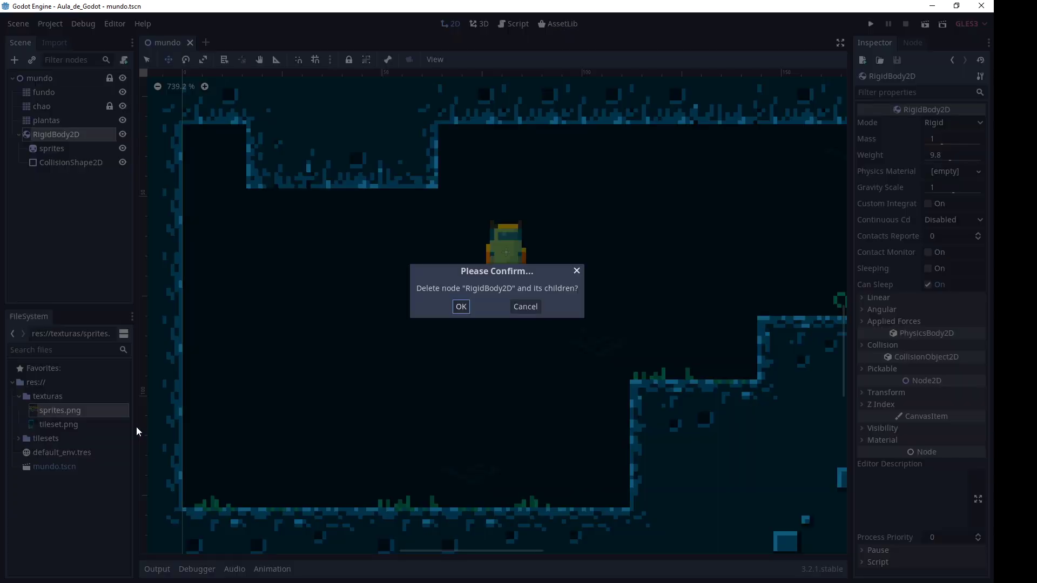
{"action": "left_click", "coordinate": [526, 306]}
{"action": "double_click", "coordinate": [48, 135]}
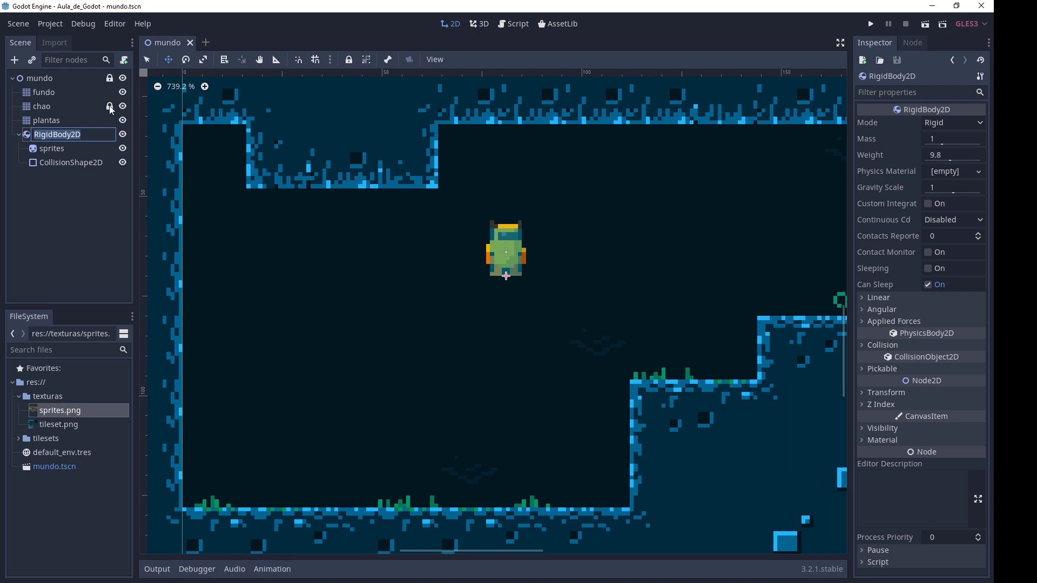
{"action": "type", "text": "rigid"}
{"action": "type", "text": "_body"}
{"action": "type", "text": "_player"}
{"action": "key", "text": "Return"}
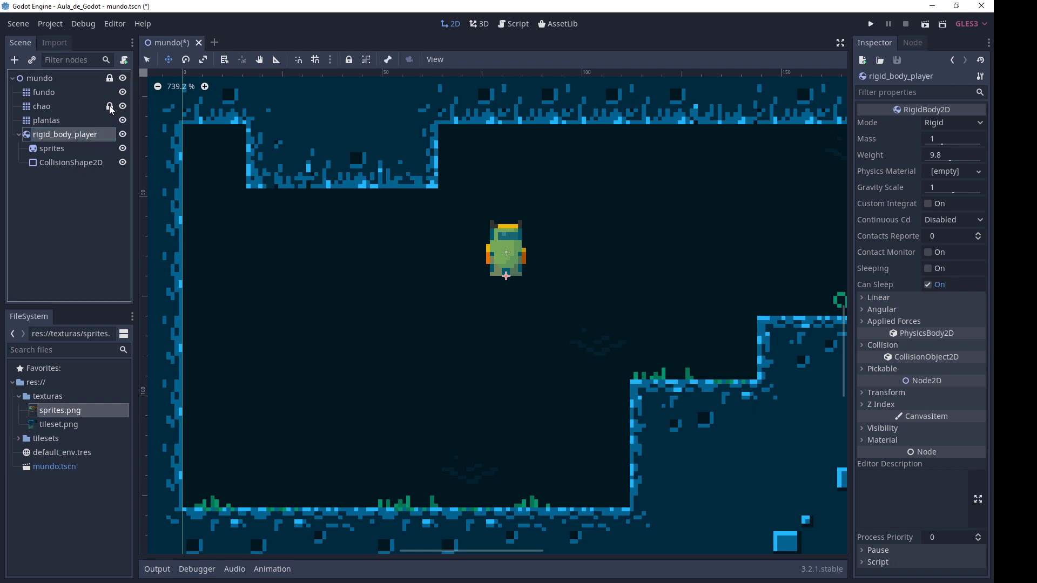
Step: Save the rigid_body_player branch as its own scene, rigid_body_player.tscn
{"action": "right_click", "coordinate": [64, 137]}
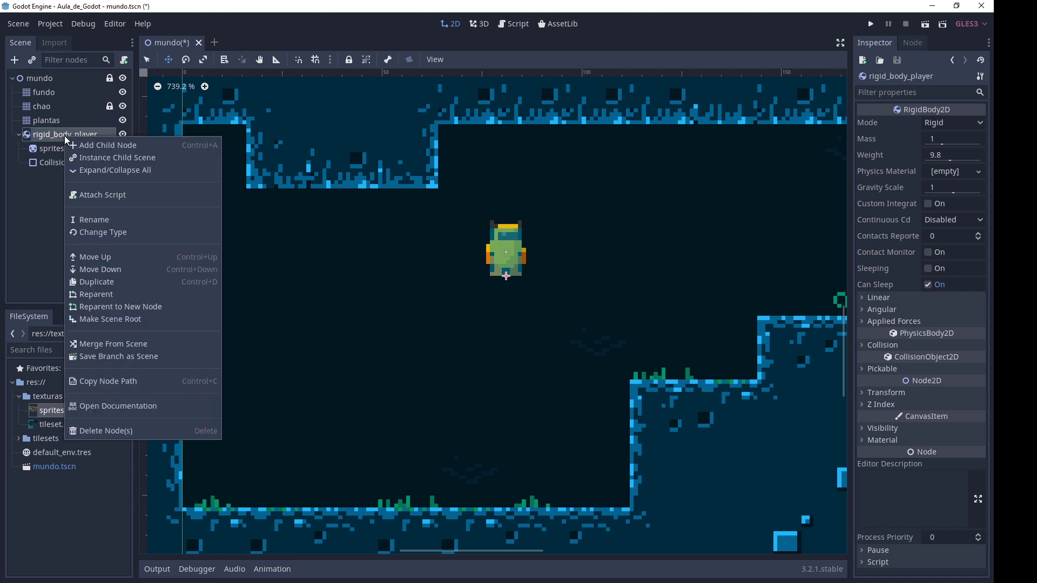
{"action": "left_click", "coordinate": [51, 135]}
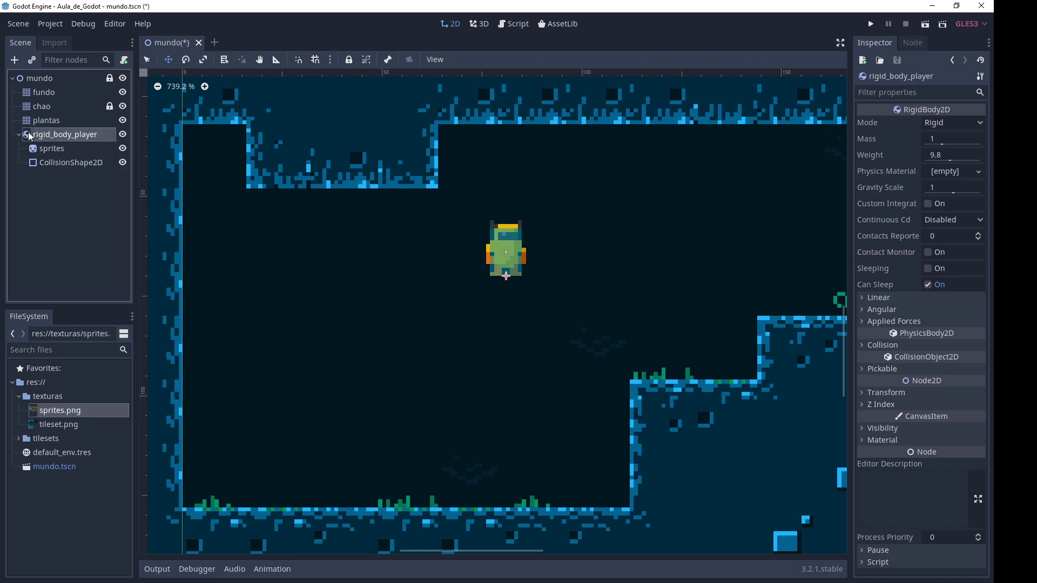
{"action": "right_click", "coordinate": [61, 136]}
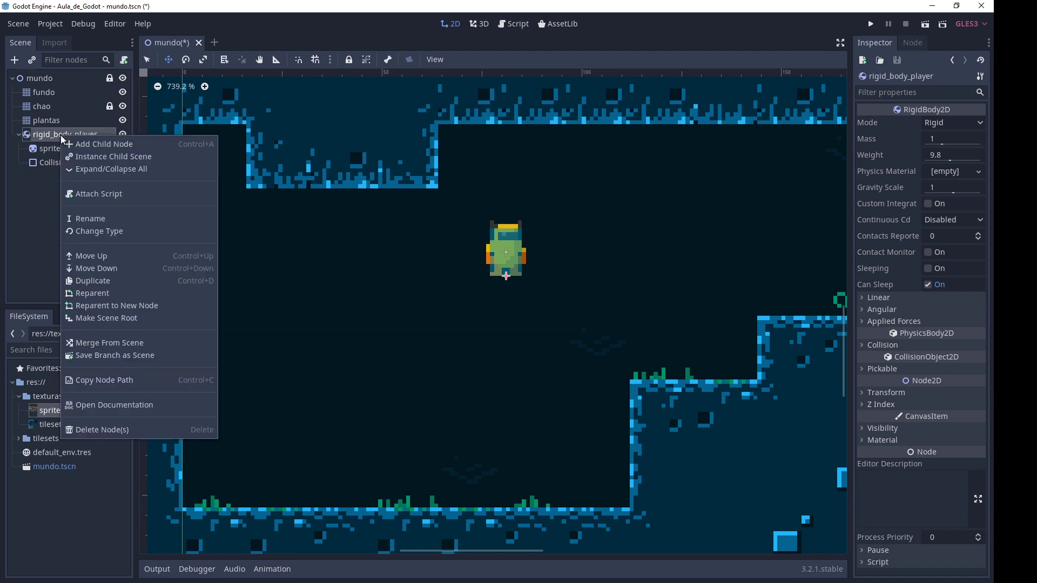
{"action": "left_click", "coordinate": [131, 355]}
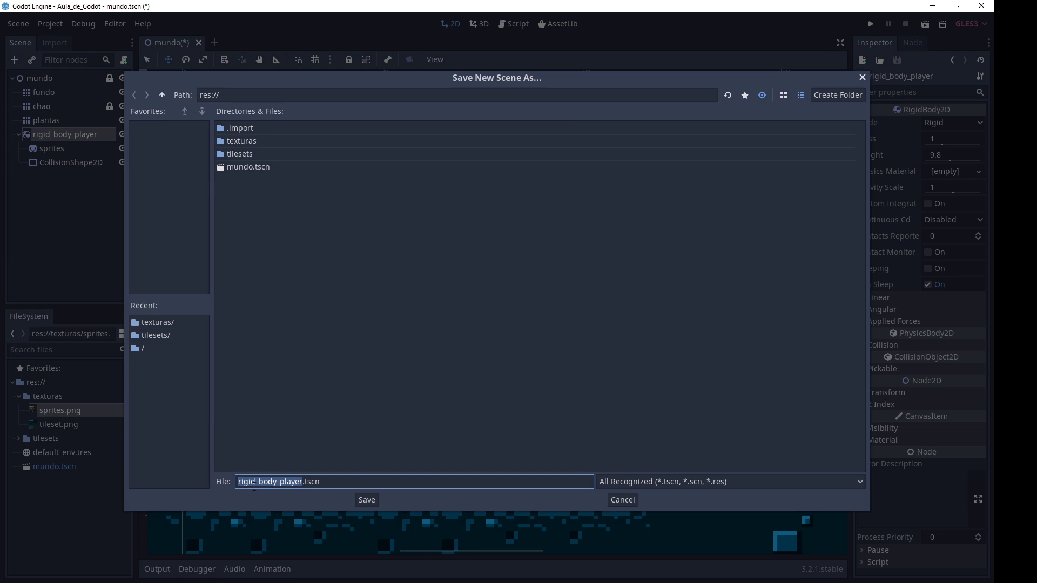
{"action": "left_click", "coordinate": [368, 501]}
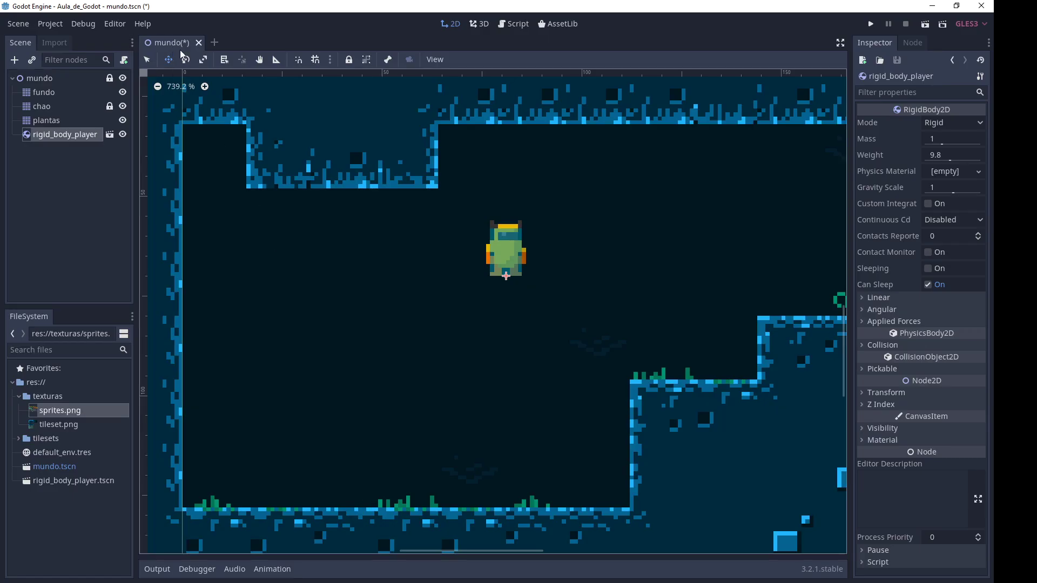
Step: Open the rigid_body_player scene, inspect its sprites and CollisionShape2D children, then close it
{"action": "left_click", "coordinate": [48, 79]}
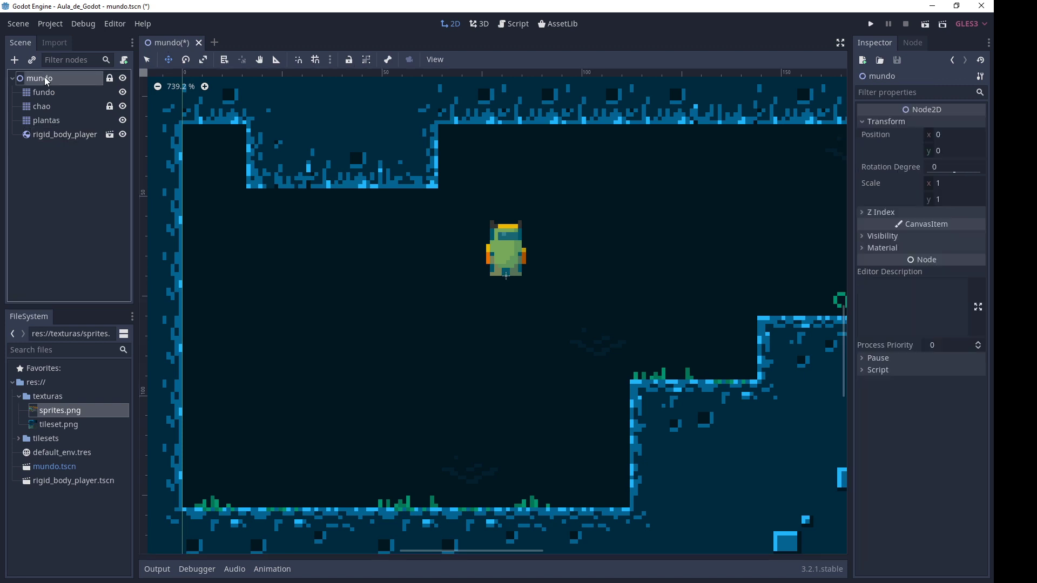
{"action": "left_click", "coordinate": [52, 135]}
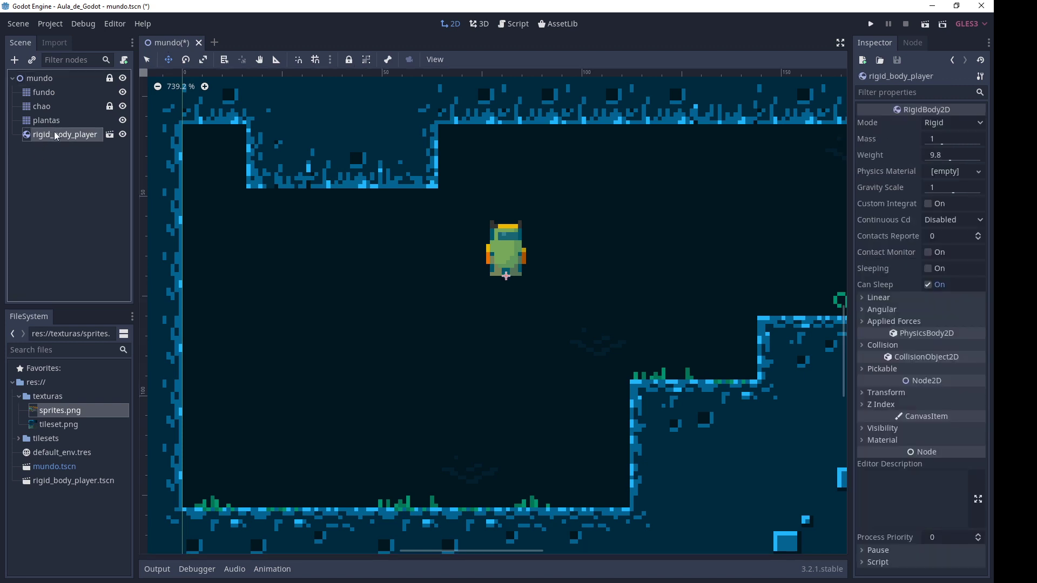
{"action": "left_click", "coordinate": [109, 135]}
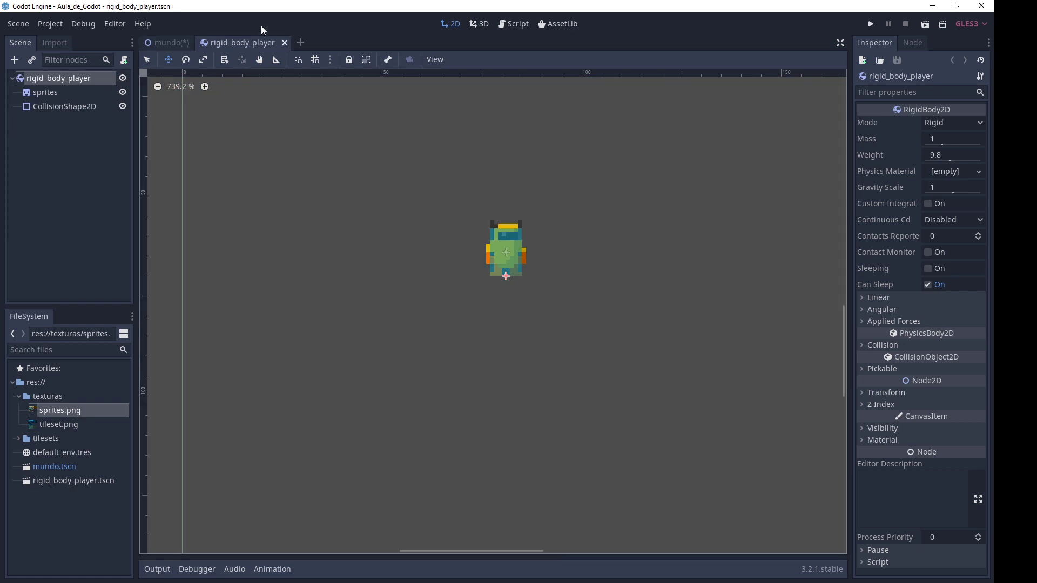
{"action": "left_click", "coordinate": [48, 94]}
{"action": "left_click", "coordinate": [50, 102]}
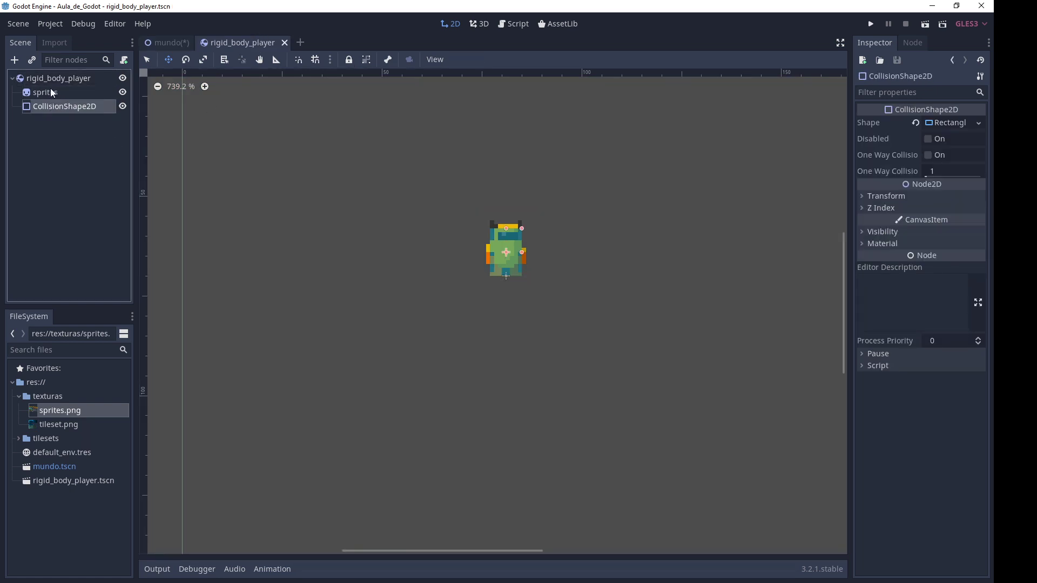
{"action": "left_click", "coordinate": [52, 80]}
{"action": "left_click", "coordinate": [49, 95]}
{"action": "left_click", "coordinate": [48, 106]}
{"action": "left_click", "coordinate": [63, 77]}
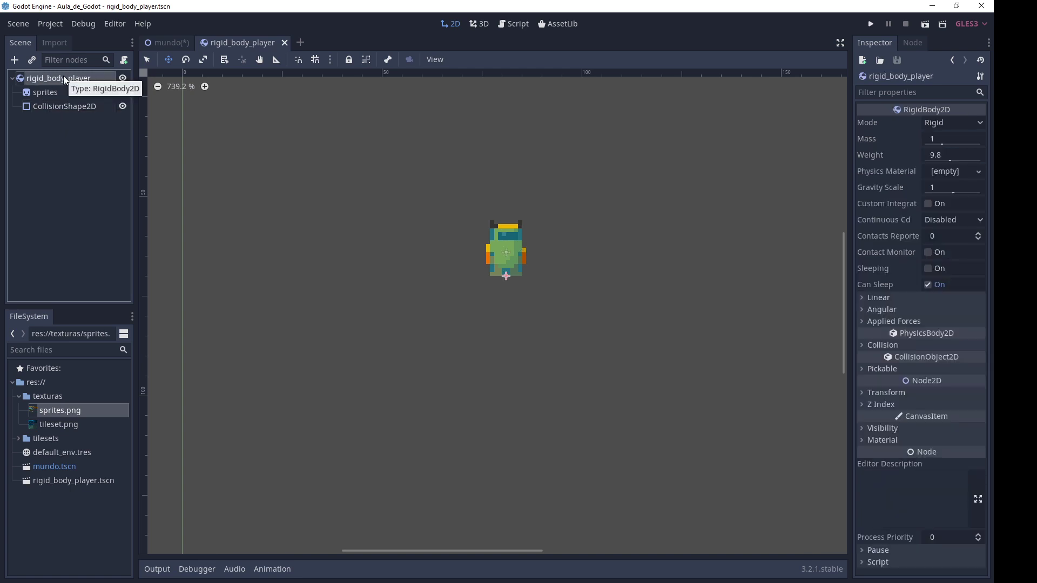
{"action": "left_click", "coordinate": [285, 44]}
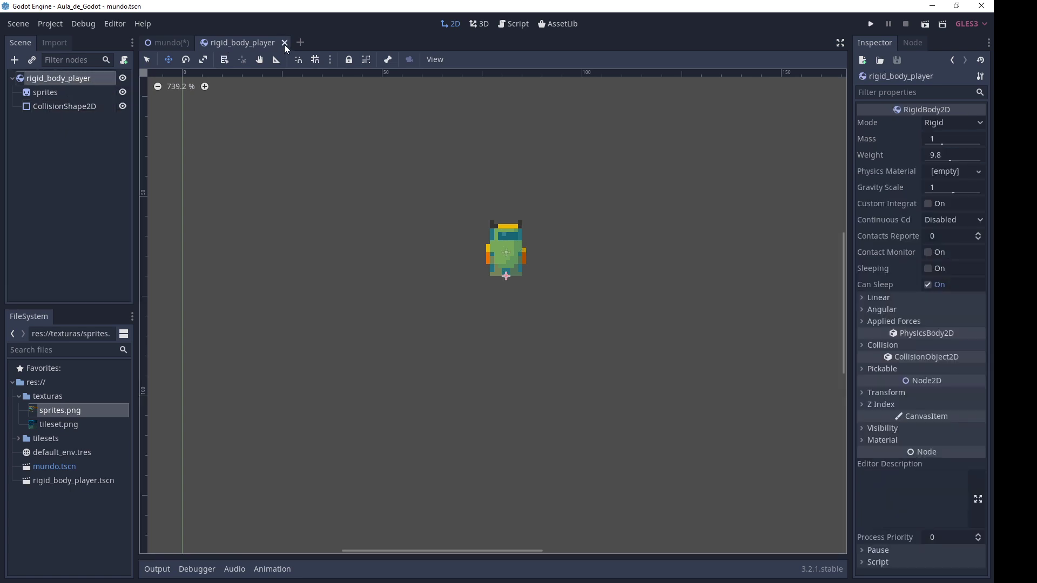
Step: Delete the rigid_body_player instance from mundo and save mundo.tscn
{"action": "right_click", "coordinate": [81, 139]}
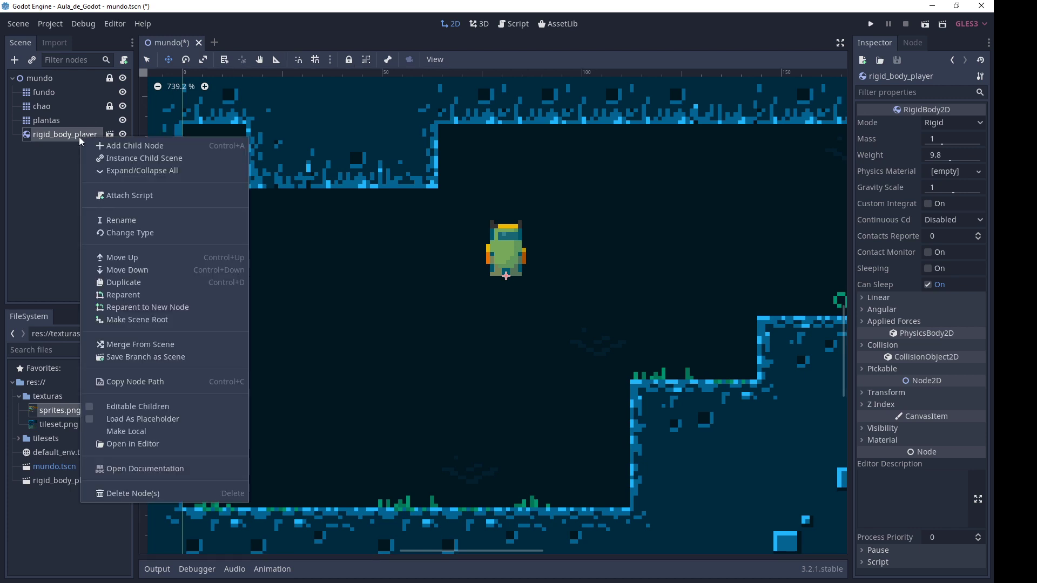
{"action": "left_click", "coordinate": [116, 493]}
{"action": "left_click", "coordinate": [468, 307]}
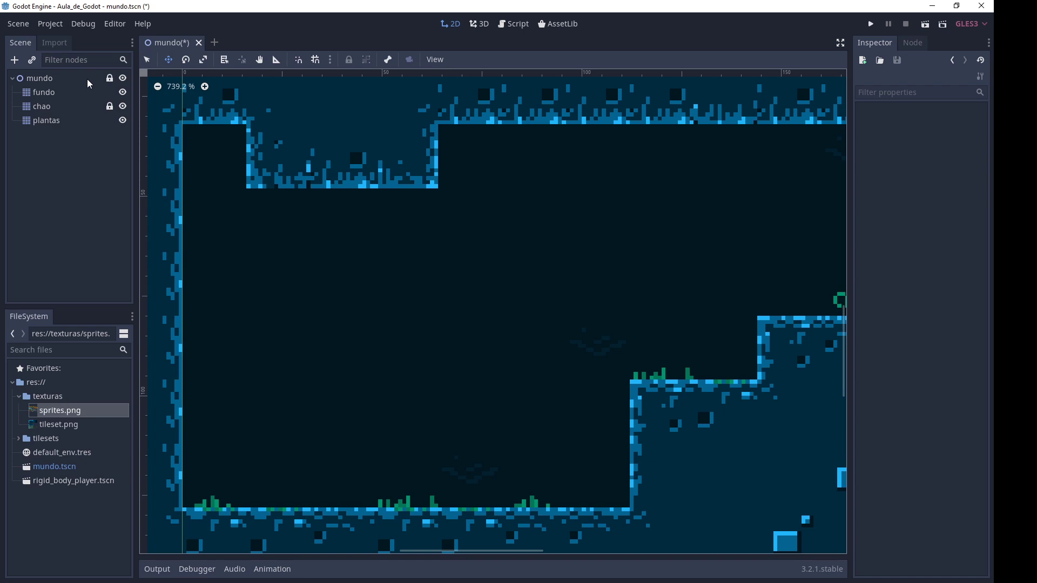
{"action": "key", "text": "ctrl+s"}
Step: Create a new scene with a KinematicBody2D root node named player
{"action": "left_click", "coordinate": [207, 43]}
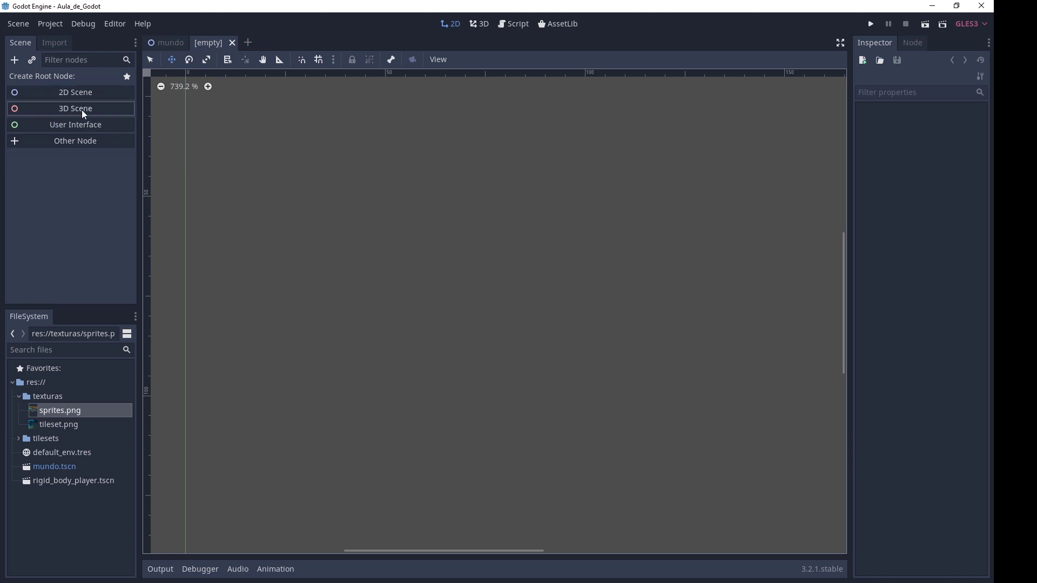
{"action": "left_click", "coordinate": [80, 143]}
{"action": "type", "text": "kin"}
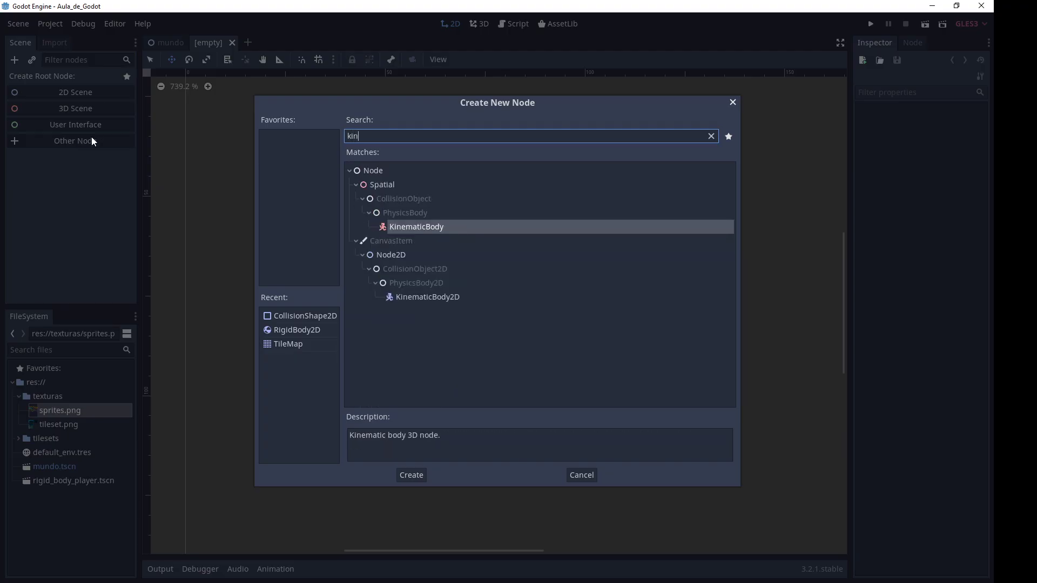
{"action": "left_click", "coordinate": [418, 297]}
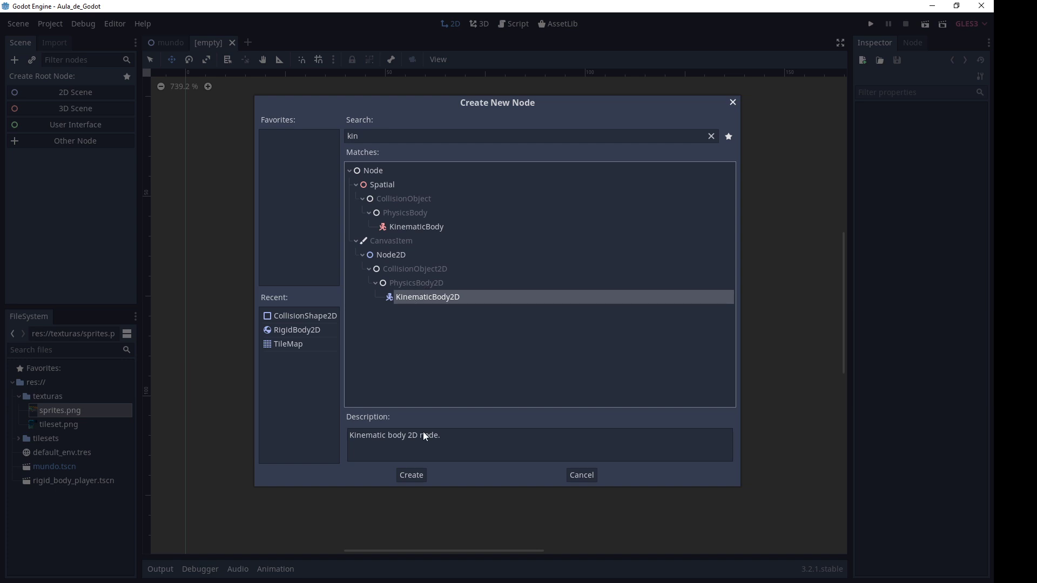
{"action": "left_click", "coordinate": [413, 477]}
{"action": "double_click", "coordinate": [56, 78]}
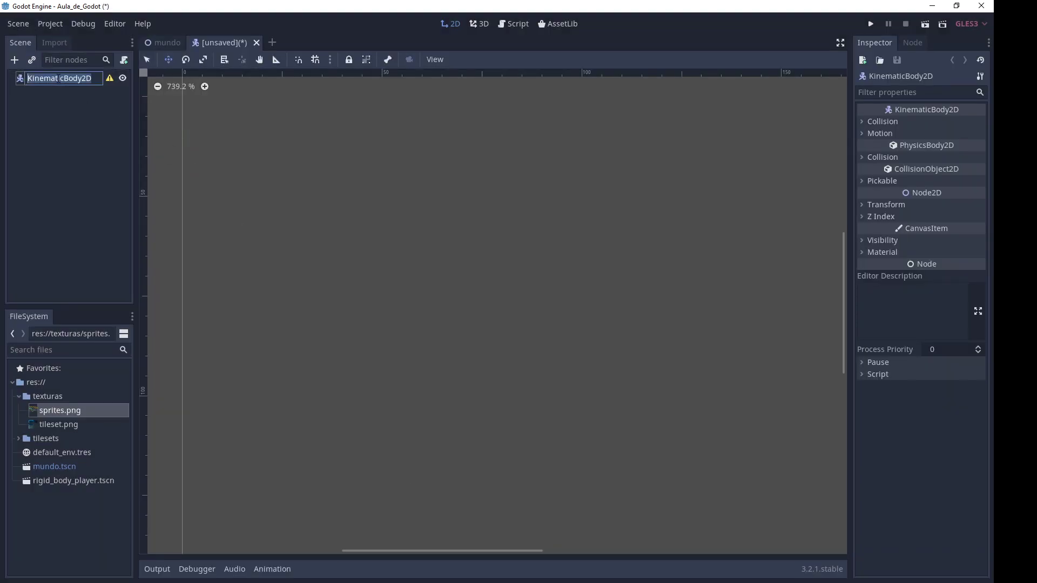
{"action": "type", "text": "player"}
{"action": "key", "text": "Return"}
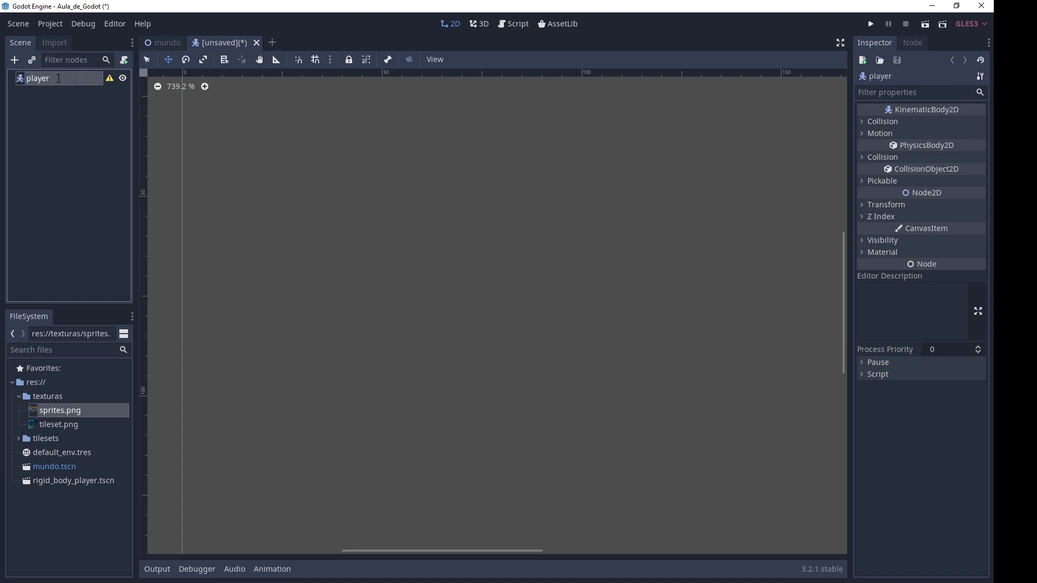
Step: Save the scene as player.tscn in a new player folder at the project root
{"action": "key", "text": "ctrl+s"}
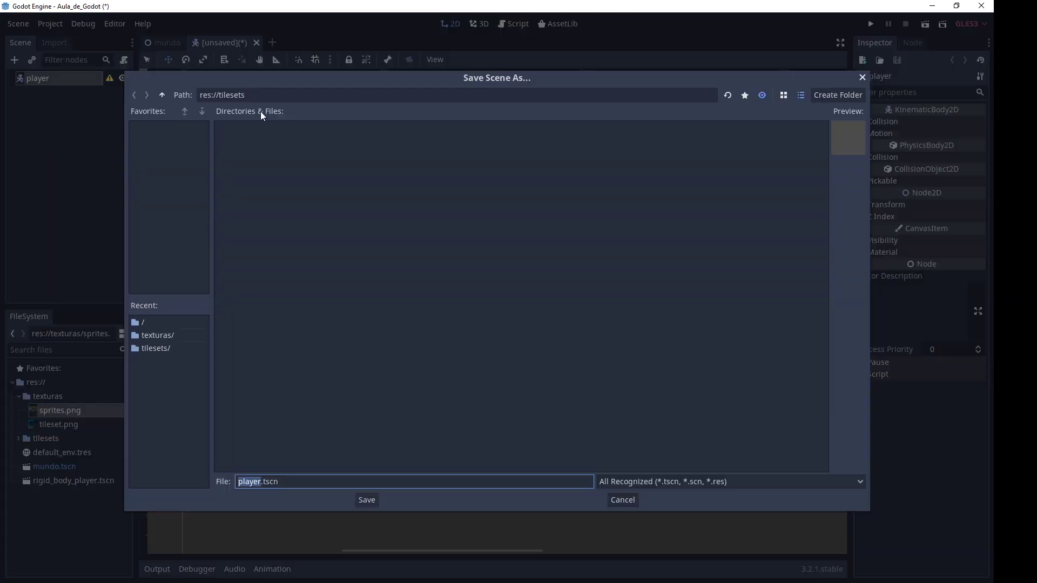
{"action": "left_click", "coordinate": [162, 95]}
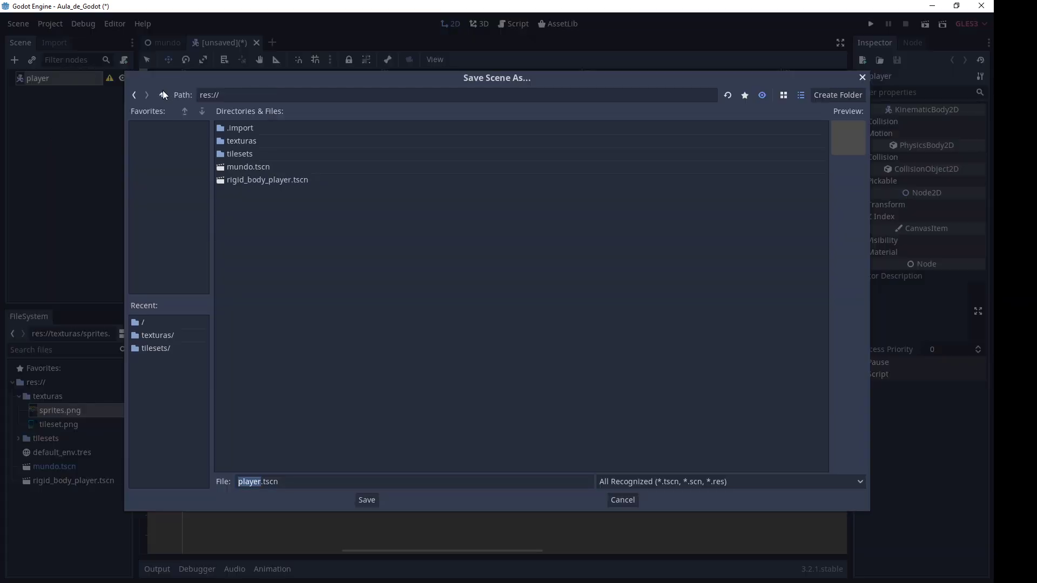
{"action": "left_click", "coordinate": [839, 98]}
{"action": "type", "text": "player"}
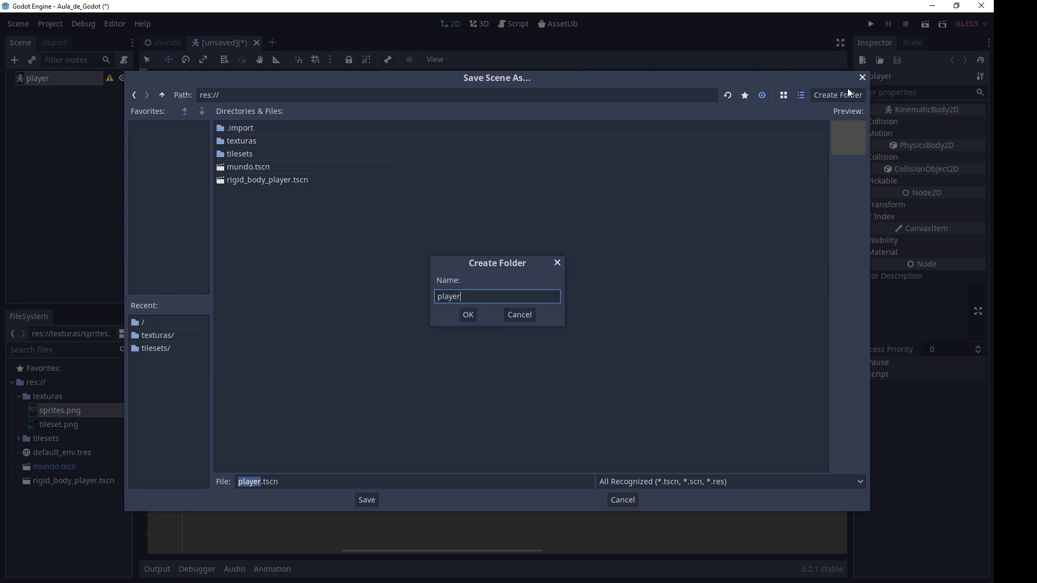
{"action": "key", "text": "Return"}
{"action": "left_click", "coordinate": [370, 503]}
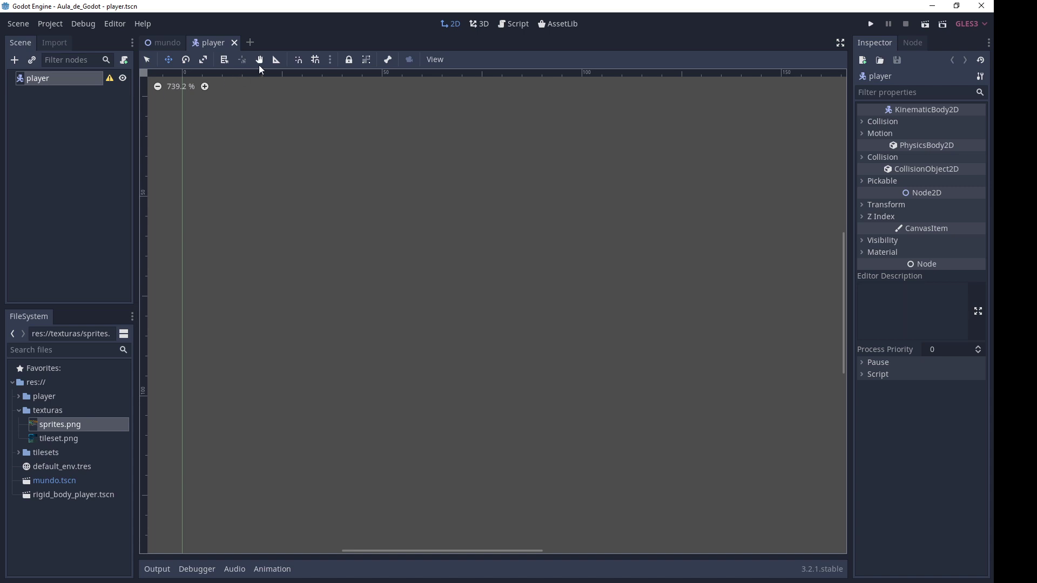
{"action": "middle_click_drag", "start_coordinate": [276, 142], "coordinate": [443, 315]}
{"action": "scroll", "coordinate": [449, 297], "scroll_direction": "down", "scroll_amount": 6}
{"action": "scroll", "coordinate": [449, 297], "scroll_direction": "down", "scroll_amount": 3}
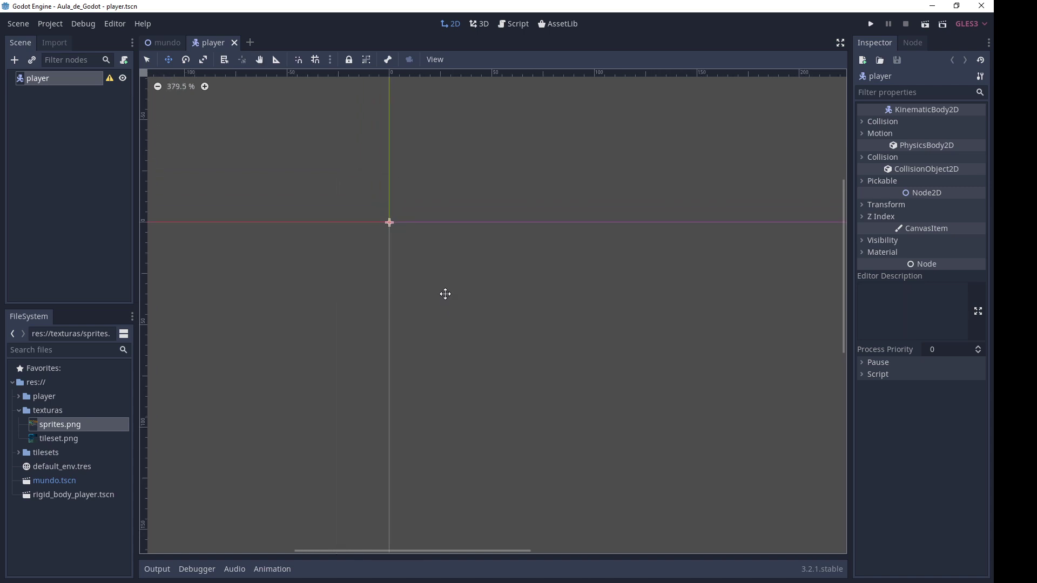
{"action": "scroll", "coordinate": [444, 294], "scroll_direction": "down", "scroll_amount": 4}
{"action": "scroll", "coordinate": [443, 290], "scroll_direction": "down", "scroll_amount": 3}
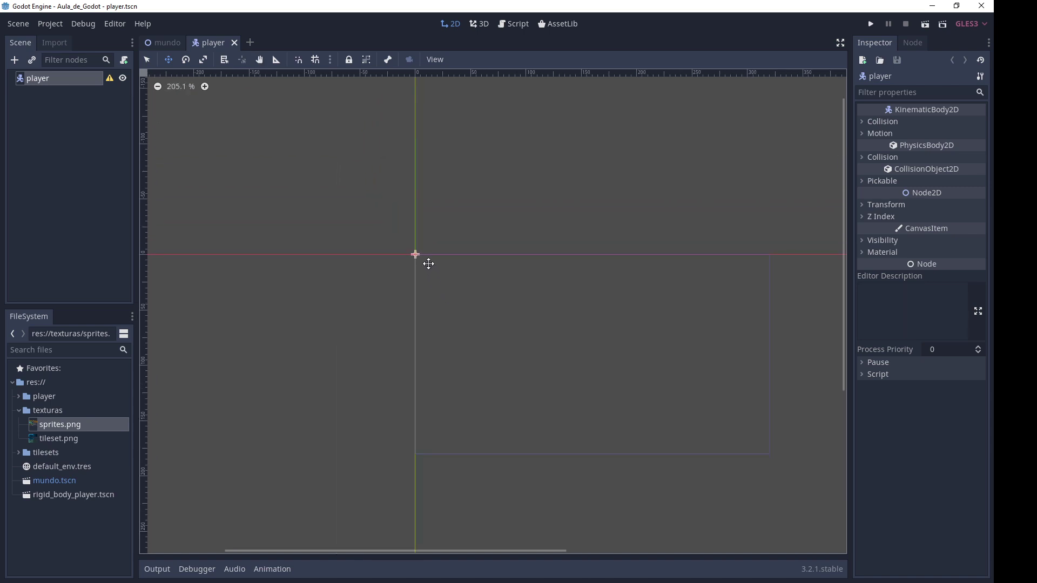
{"action": "scroll", "coordinate": [419, 248], "scroll_direction": "up", "scroll_amount": 3}
{"action": "scroll", "coordinate": [417, 245], "scroll_direction": "up", "scroll_amount": 4}
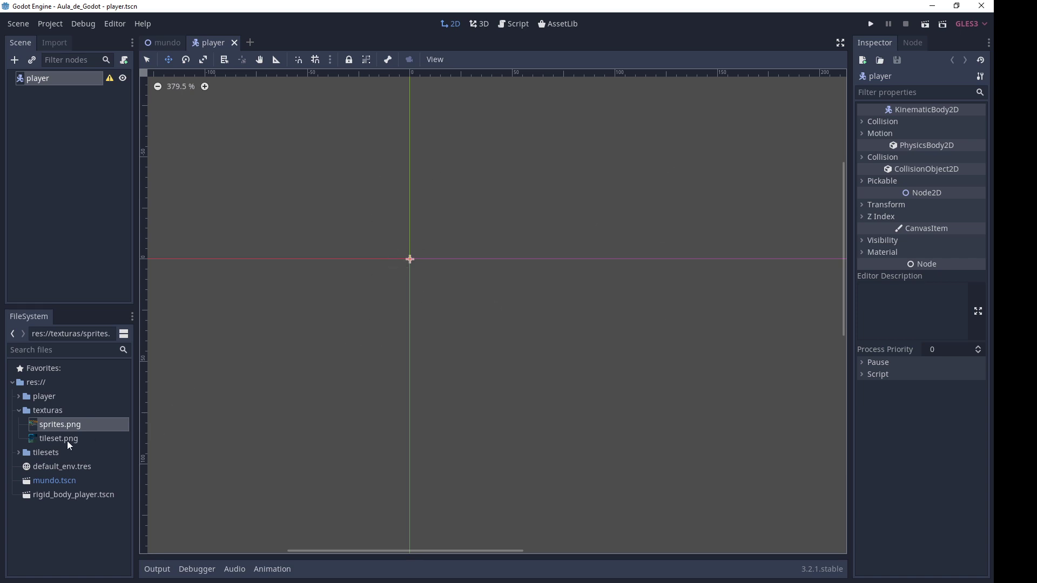
{"action": "left_click_drag", "start_coordinate": [63, 428], "coordinate": [414, 304]}
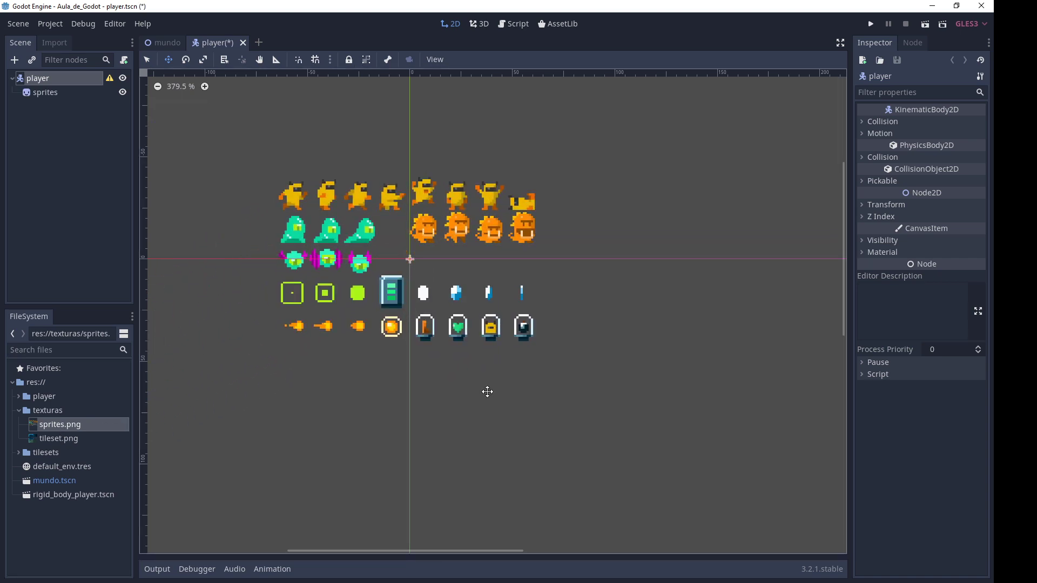
{"action": "left_click", "coordinate": [51, 95]}
{"action": "scroll", "coordinate": [466, 196], "scroll_direction": "up", "scroll_amount": 2}
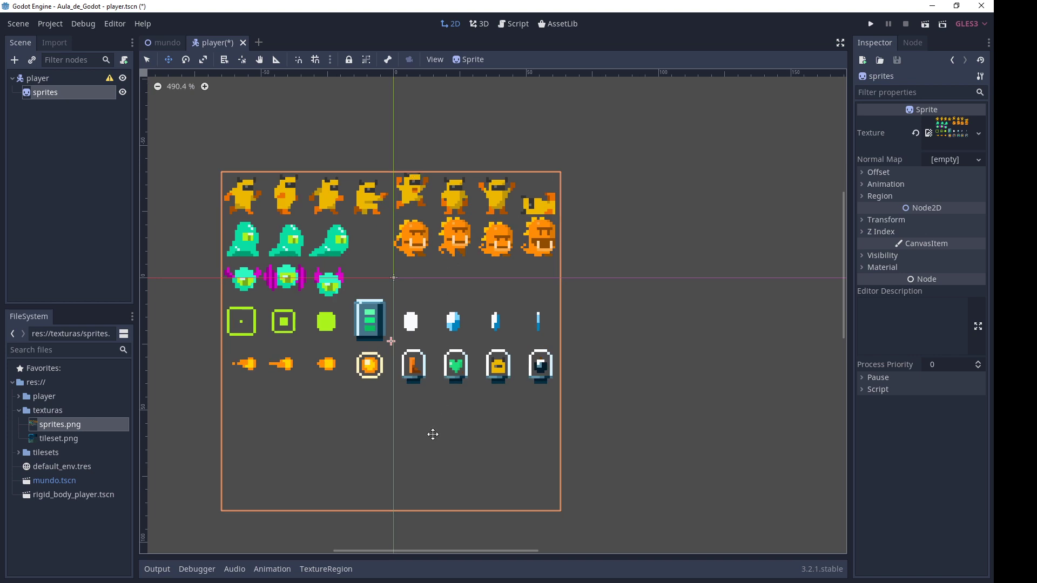
{"action": "left_click", "coordinate": [335, 569]}
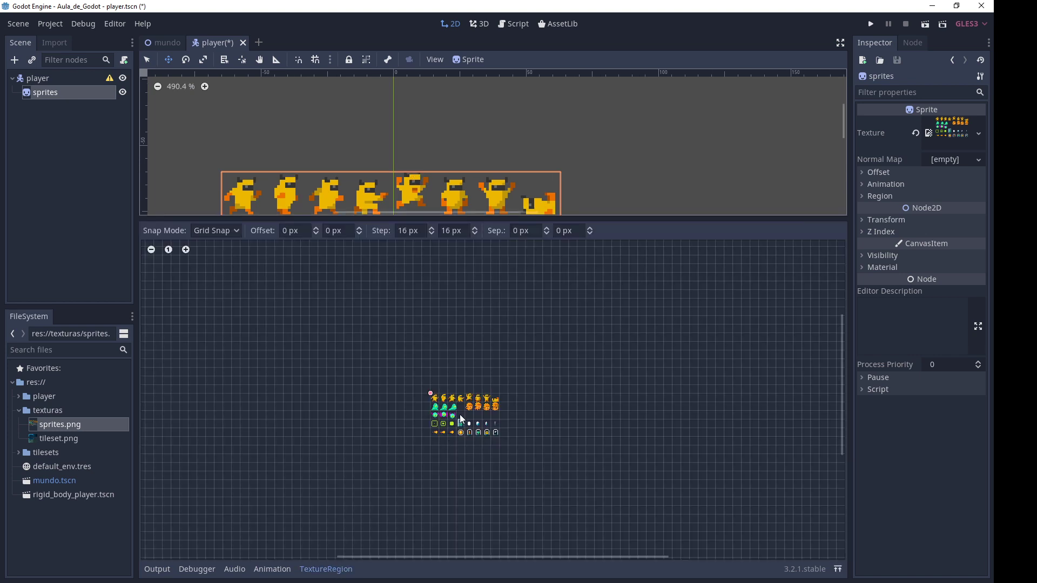
{"action": "scroll", "coordinate": [475, 413], "scroll_direction": "up", "scroll_amount": 1}
{"action": "scroll", "coordinate": [511, 394], "scroll_direction": "up", "scroll_amount": 1}
{"action": "scroll", "coordinate": [465, 378], "scroll_direction": "up", "scroll_amount": 1}
{"action": "scroll", "coordinate": [430, 380], "scroll_direction": "up", "scroll_amount": 1}
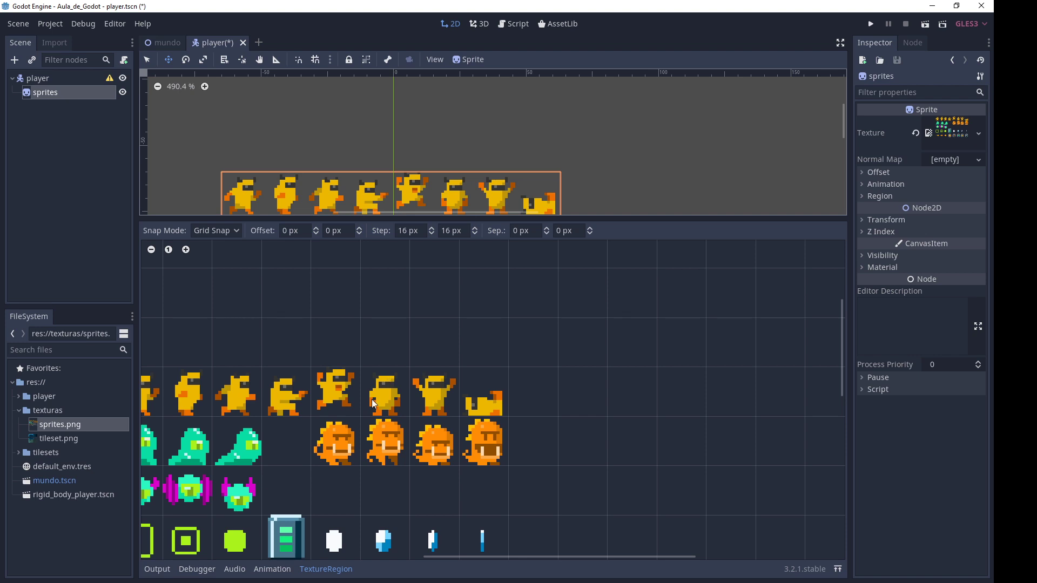
{"action": "left_click", "coordinate": [334, 575]}
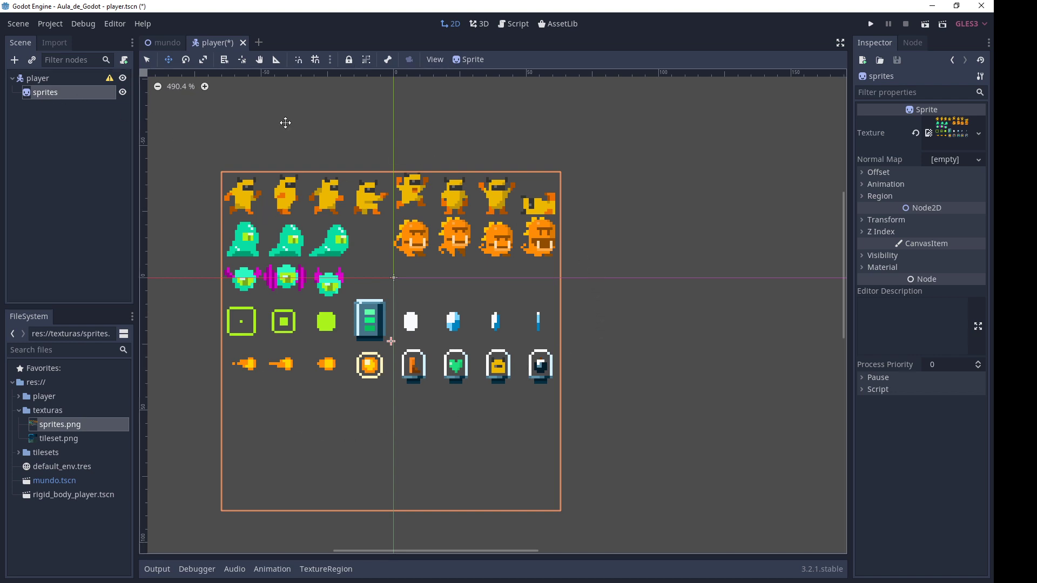
Step: Set the sprite's Vframes and Hframes to 8 each, keeping Frame at 0
{"action": "left_click", "coordinate": [901, 184]}
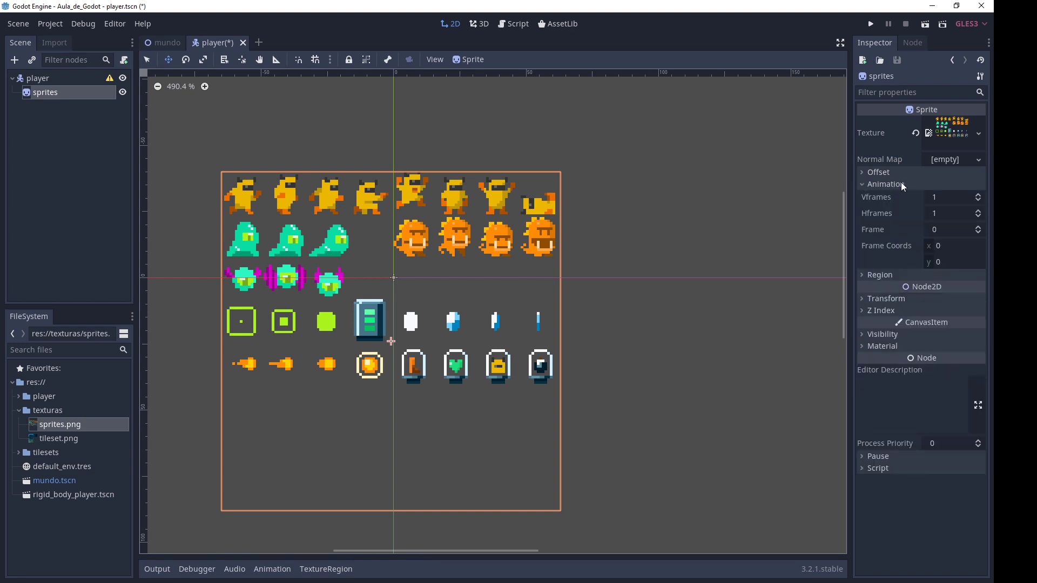
{"action": "left_click", "coordinate": [949, 197]}
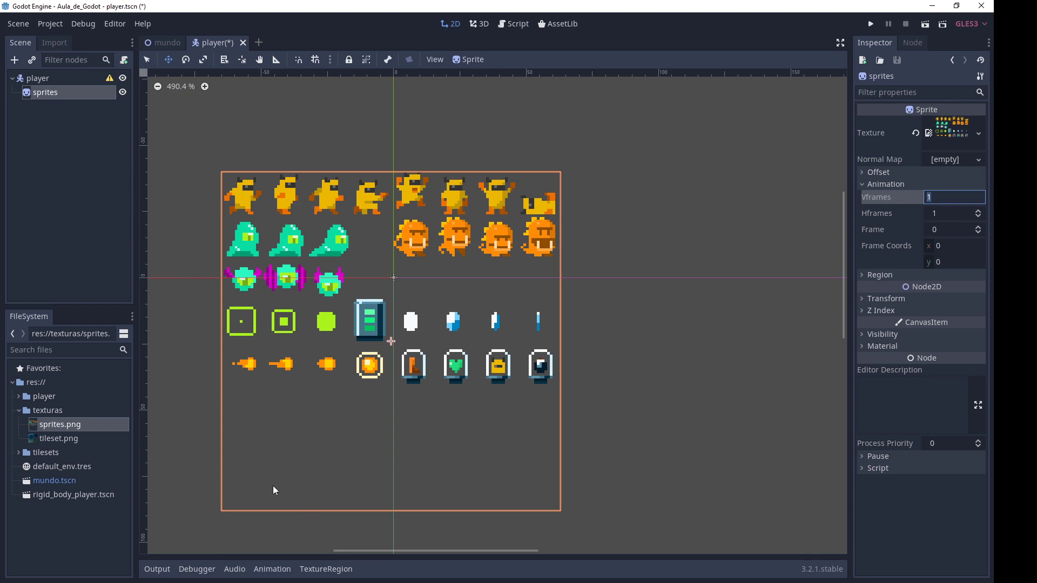
{"action": "left_click", "coordinate": [433, 206]}
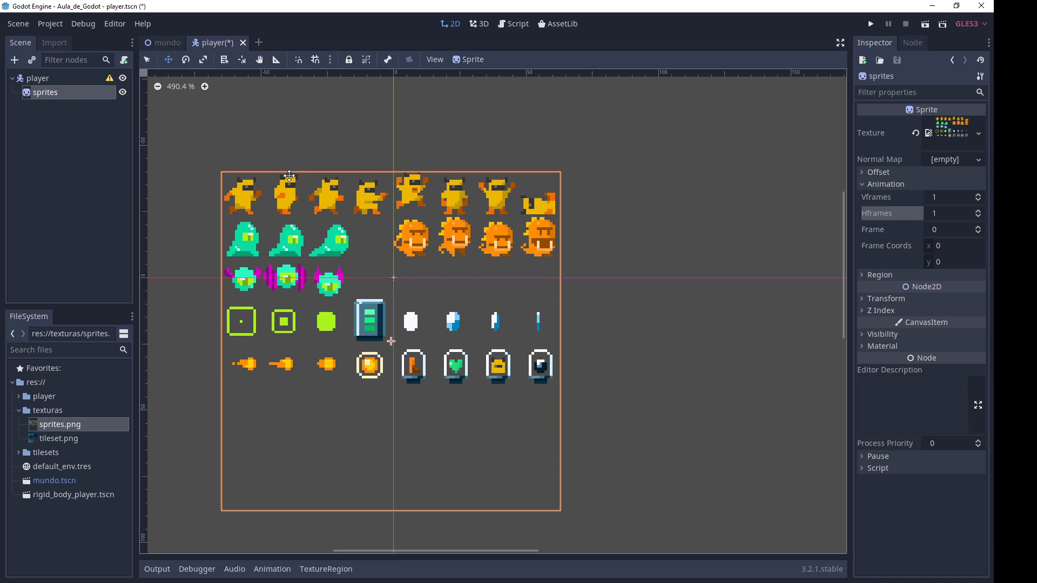
{"action": "left_click", "coordinate": [947, 196]}
{"action": "type", "text": "8"}
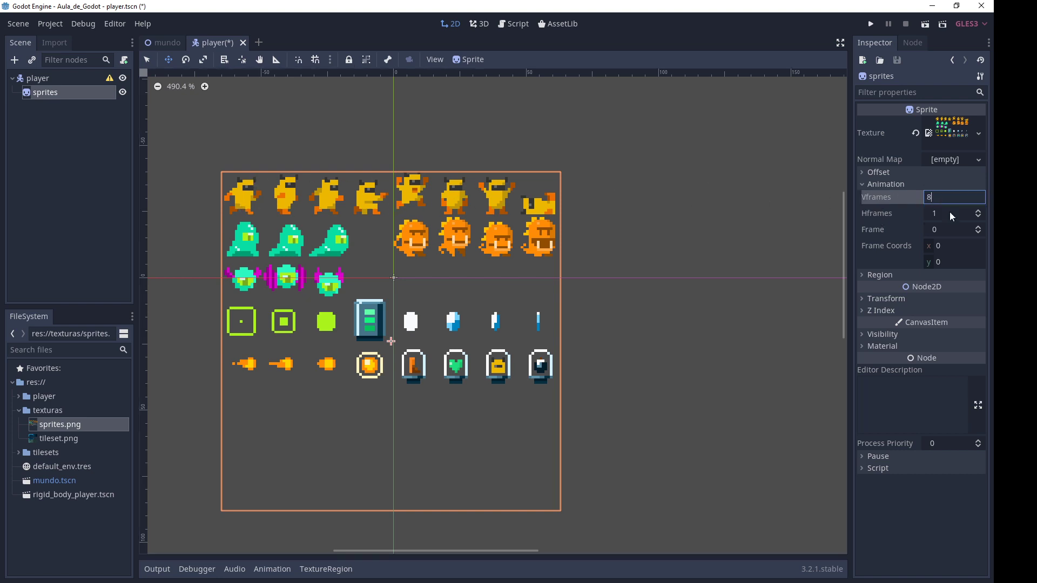
{"action": "left_click", "coordinate": [946, 213]}
{"action": "type", "text": "8"}
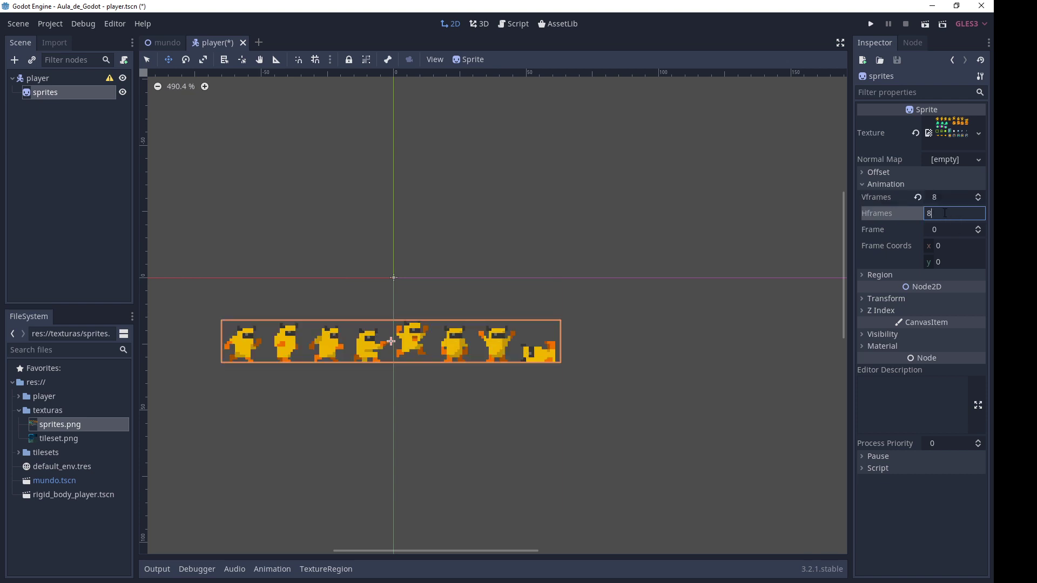
{"action": "key", "text": "Return"}
{"action": "left_click", "coordinate": [944, 229]}
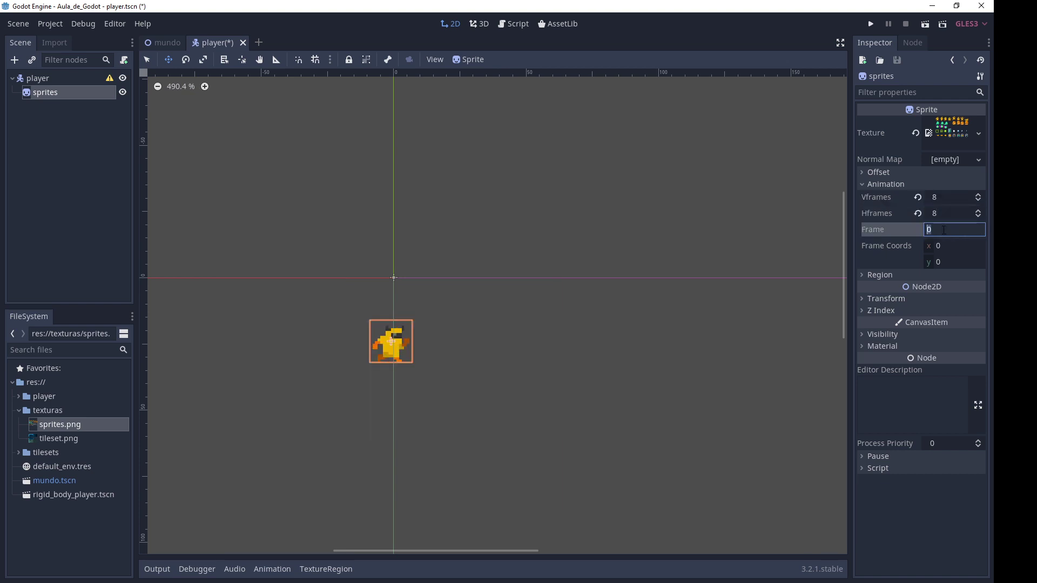
{"action": "key", "text": "Return"}
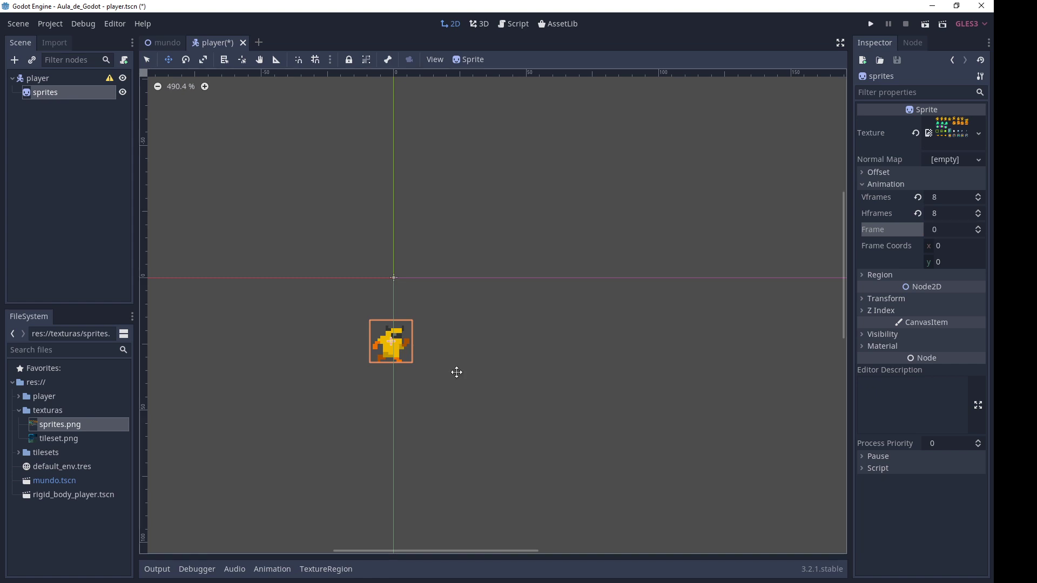
Step: Move the sprite above the origin and step forward through frames into the third row
{"action": "mouse_move", "coordinate": [423, 391]}
{"action": "left_mouse_down"}
{"action": "mouse_move", "coordinate": [419, 267]}
{"action": "mouse_move", "coordinate": [513, 259]}
{"action": "left_mouse_up"}
{"action": "scroll", "coordinate": [516, 174], "scroll_direction": "up", "scroll_amount": 2}
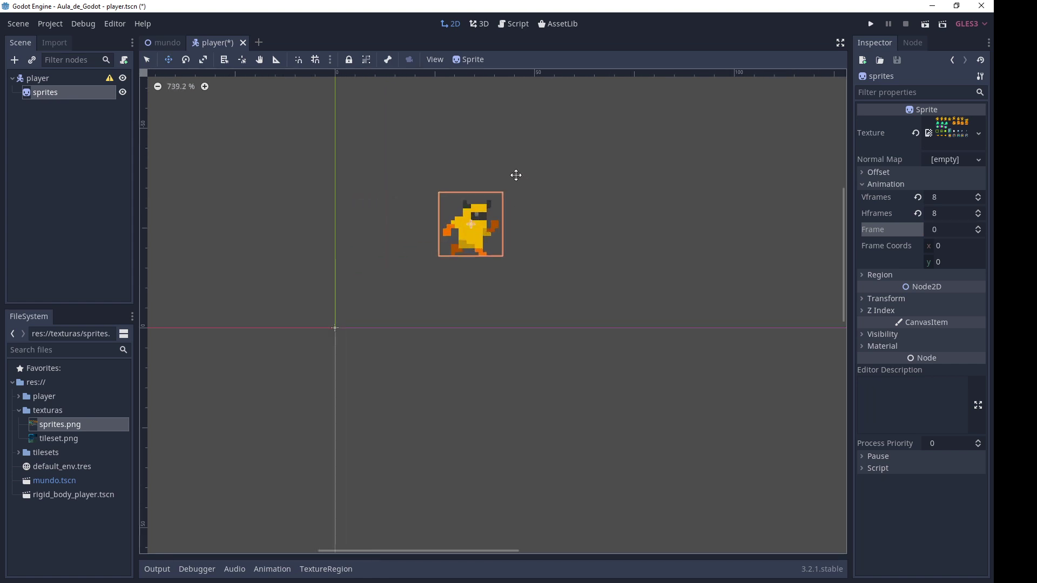
{"action": "scroll", "coordinate": [519, 194], "scroll_direction": "up", "scroll_amount": 3}
{"action": "scroll", "coordinate": [517, 221], "scroll_direction": "up", "scroll_amount": 1}
{"action": "left_click", "coordinate": [980, 227]}
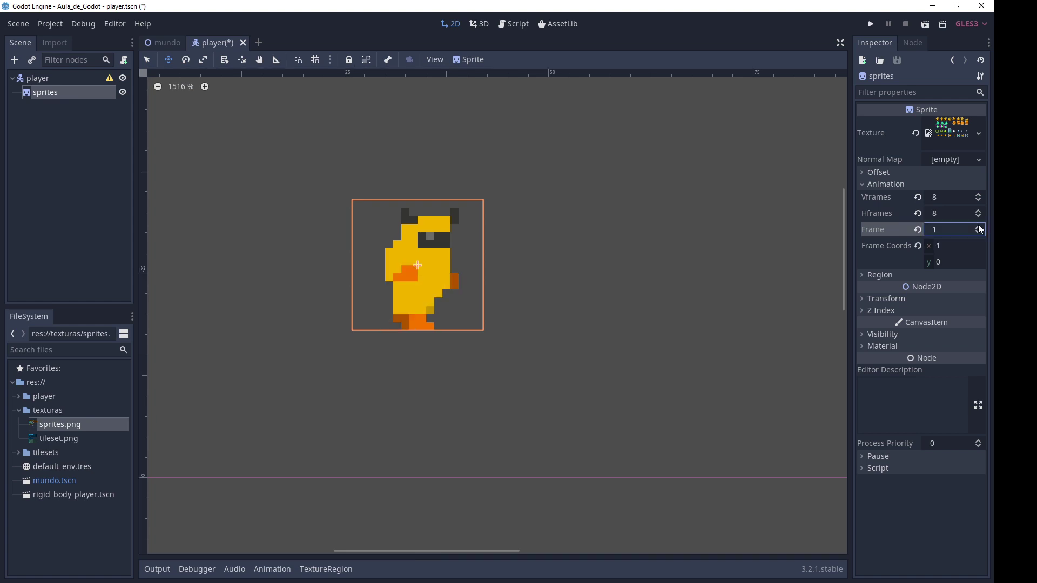
{"action": "left_click", "coordinate": [980, 227]}
{"action": "left_click", "coordinate": [981, 228]}
{"action": "left_click", "coordinate": [981, 229]}
{"action": "left_click", "coordinate": [981, 228]}
{"action": "double_click", "coordinate": [981, 228]}
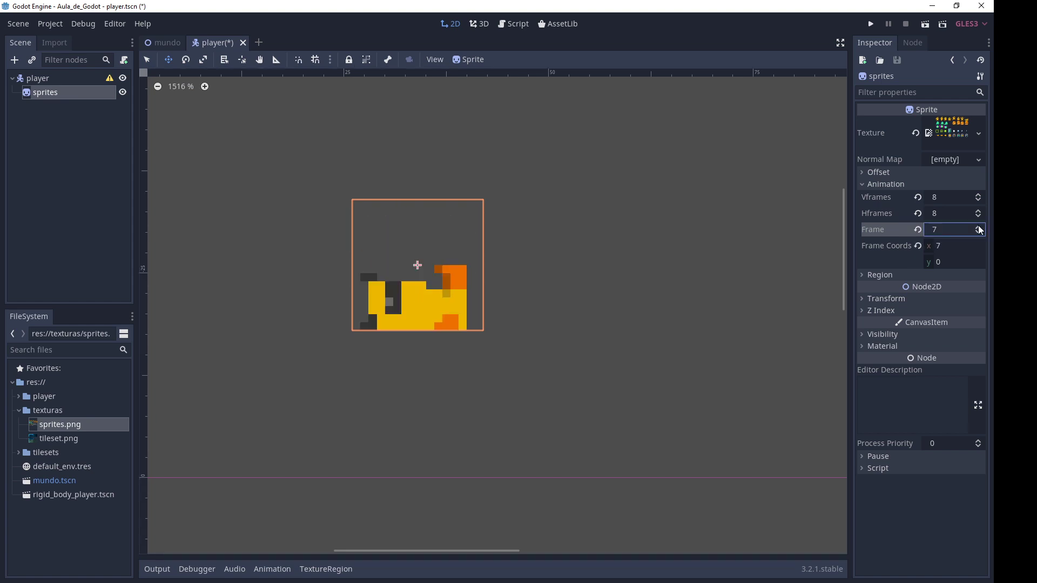
{"action": "double_click", "coordinate": [981, 228]}
{"action": "double_click", "coordinate": [981, 229]}
{"action": "double_click", "coordinate": [981, 228]}
{"action": "double_click", "coordinate": [981, 229]}
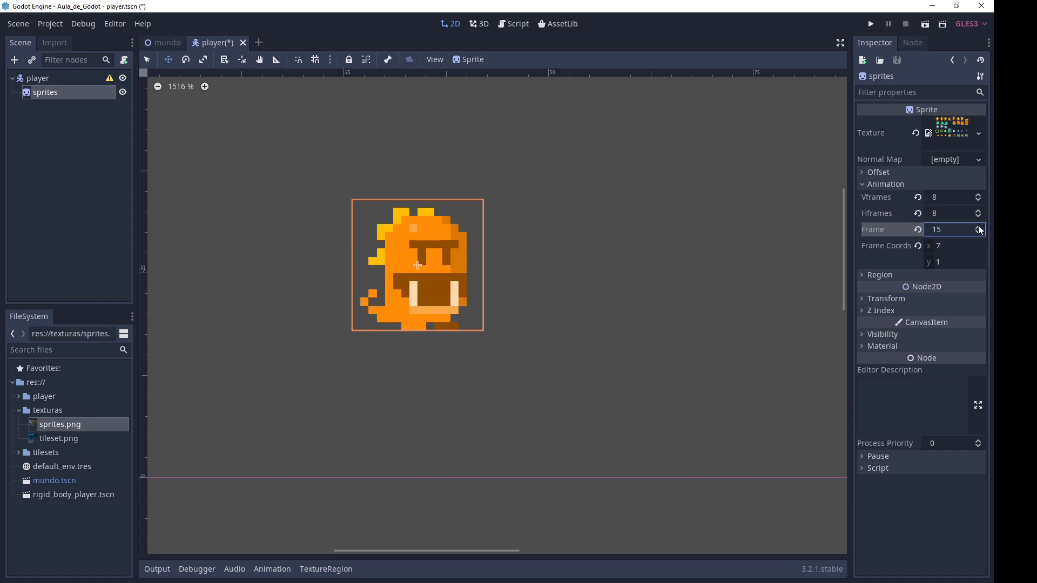
{"action": "double_click", "coordinate": [981, 229]}
{"action": "left_click", "coordinate": [981, 229]}
Step: Step back through the frames to return the sprite to frame 0
{"action": "double_click", "coordinate": [982, 233]}
{"action": "triple_click", "coordinate": [982, 232]}
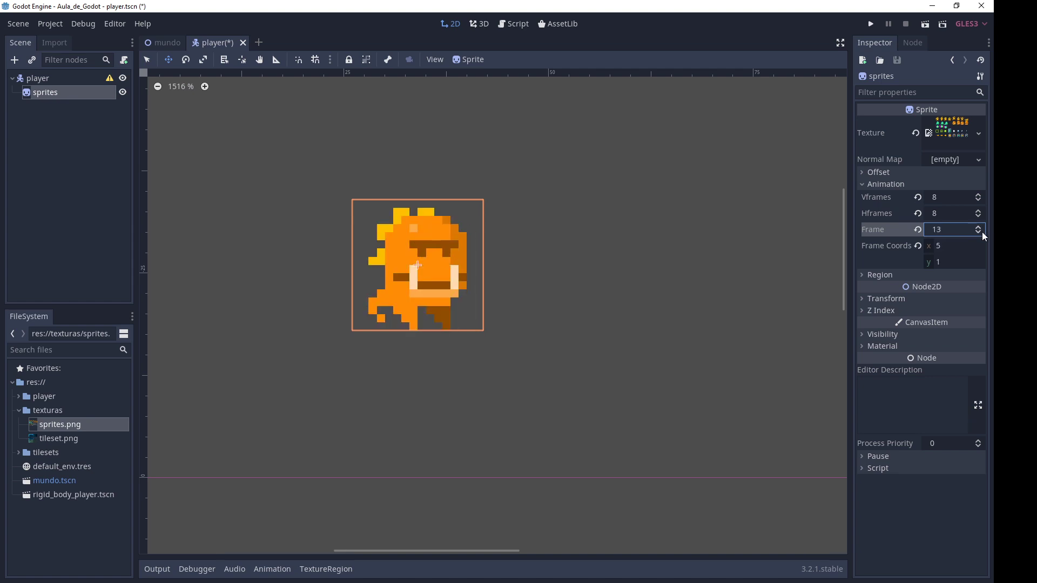
{"action": "triple_click", "coordinate": [983, 233]}
{"action": "double_click", "coordinate": [983, 232]}
{"action": "double_click", "coordinate": [982, 233]}
{"action": "left_click", "coordinate": [983, 233]}
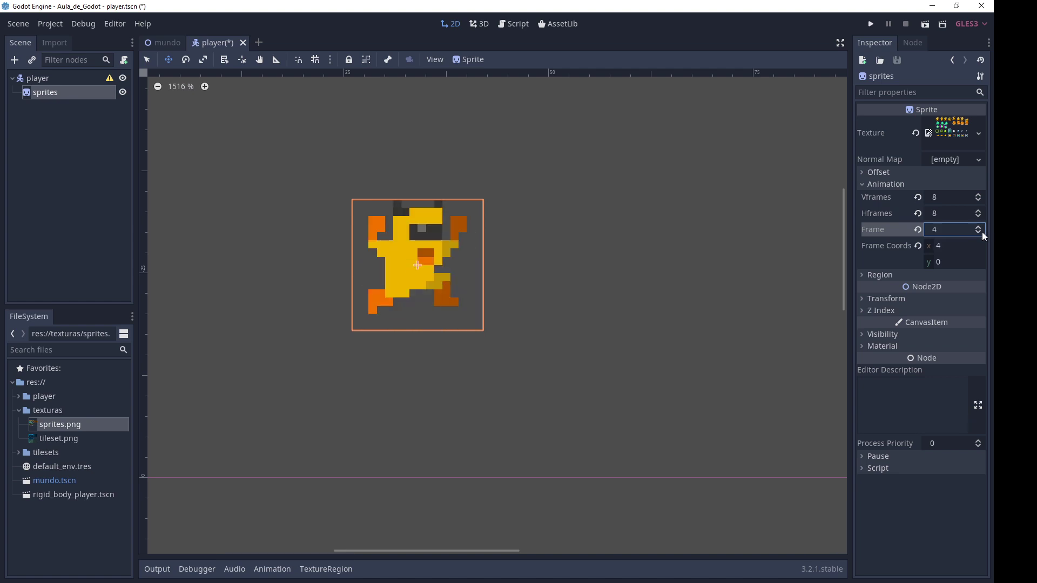
{"action": "left_click", "coordinate": [983, 232]}
{"action": "double_click", "coordinate": [982, 233]}
{"action": "left_click", "coordinate": [982, 232]}
{"action": "left_click", "coordinate": [982, 232]}
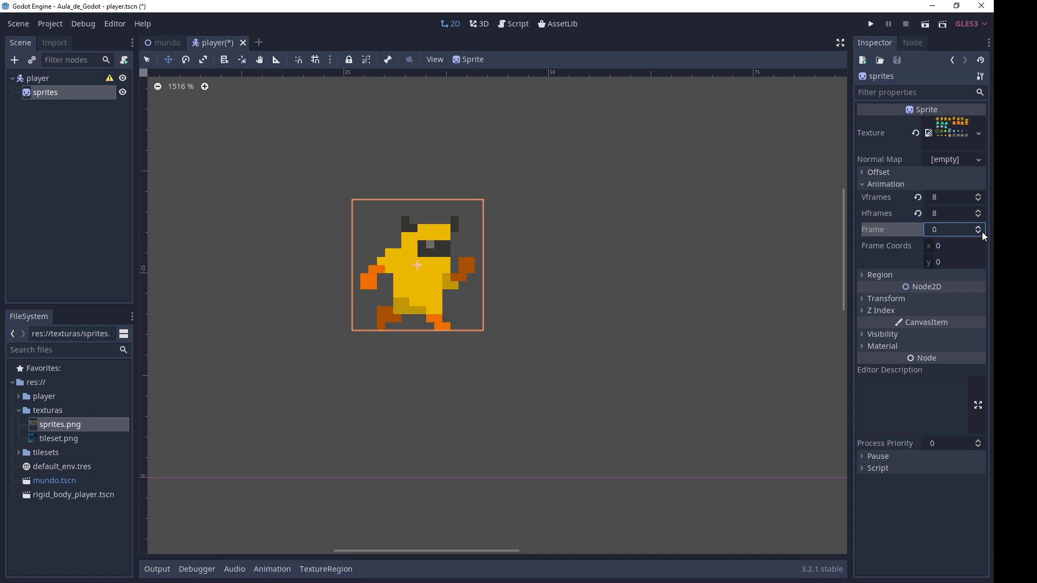
Step: Move the sprite so its feet sit on the player origin at position 0, -8
{"action": "middle_click_drag", "start_coordinate": [553, 322], "coordinate": [803, 216]}
{"action": "scroll", "coordinate": [702, 282], "scroll_direction": "down", "scroll_amount": 4}
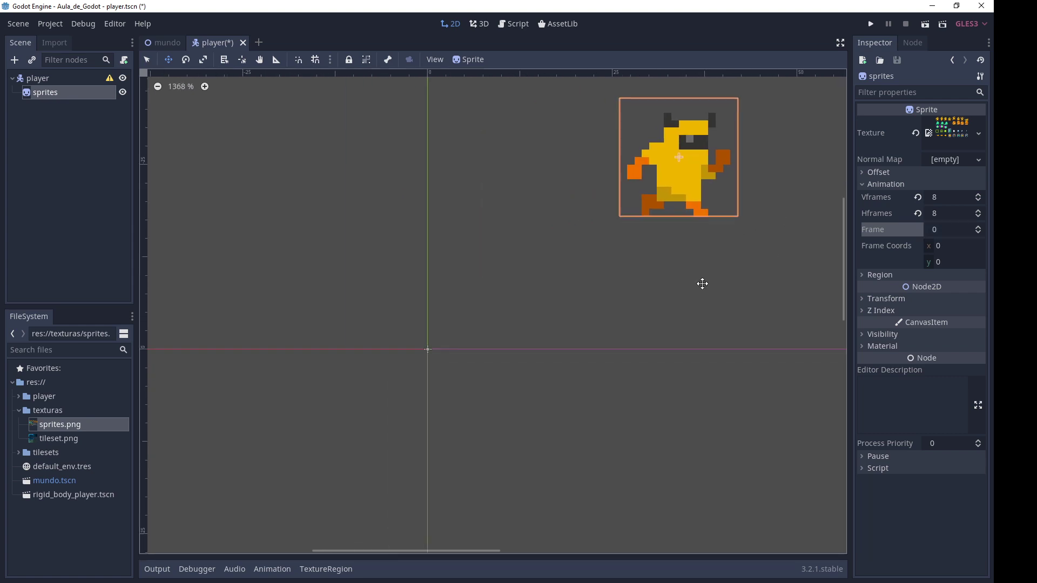
{"action": "scroll", "coordinate": [671, 287], "scroll_direction": "down", "scroll_amount": 6}
{"action": "scroll", "coordinate": [676, 282], "scroll_direction": "down", "scroll_amount": 4}
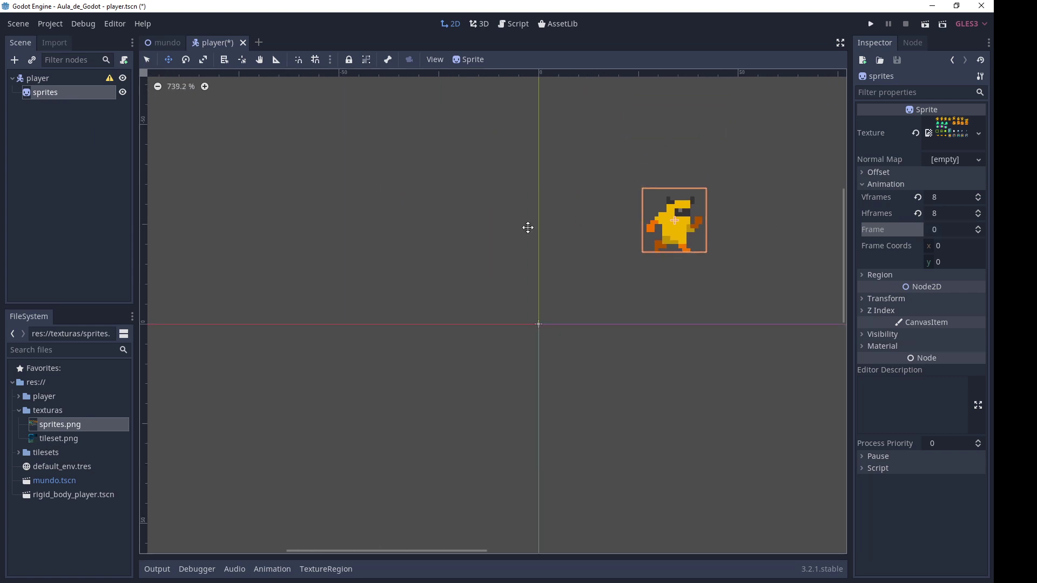
{"action": "mouse_move", "coordinate": [734, 295]}
{"action": "left_mouse_down"}
{"action": "mouse_move", "coordinate": [690, 294]}
{"action": "mouse_move", "coordinate": [606, 361]}
{"action": "left_mouse_up"}
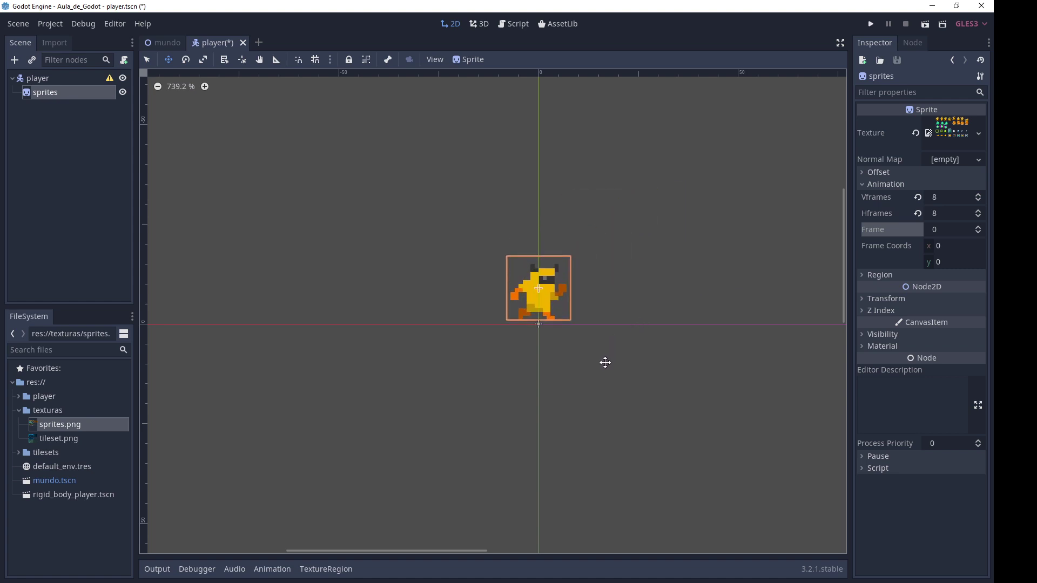
{"action": "scroll", "coordinate": [540, 326], "scroll_direction": "up", "scroll_amount": 5}
{"action": "scroll", "coordinate": [539, 313], "scroll_direction": "up", "scroll_amount": 11}
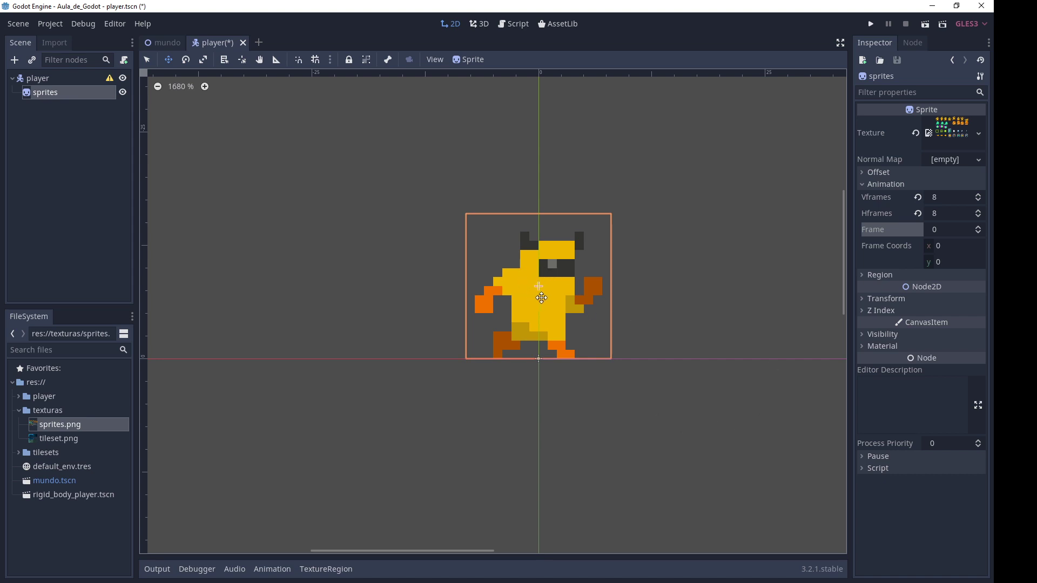
{"action": "scroll", "coordinate": [541, 298], "scroll_direction": "up", "scroll_amount": 4}
{"action": "scroll", "coordinate": [532, 270], "scroll_direction": "up", "scroll_amount": 3}
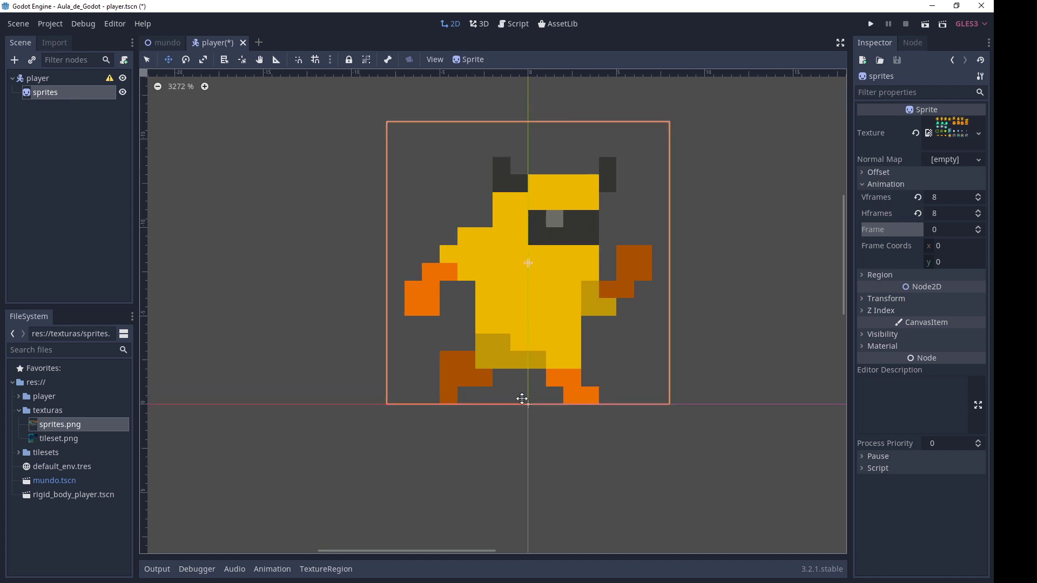
Step: Expand the sprite's Transform settings and rotate it to about -18 degrees
{"action": "left_click", "coordinate": [54, 80]}
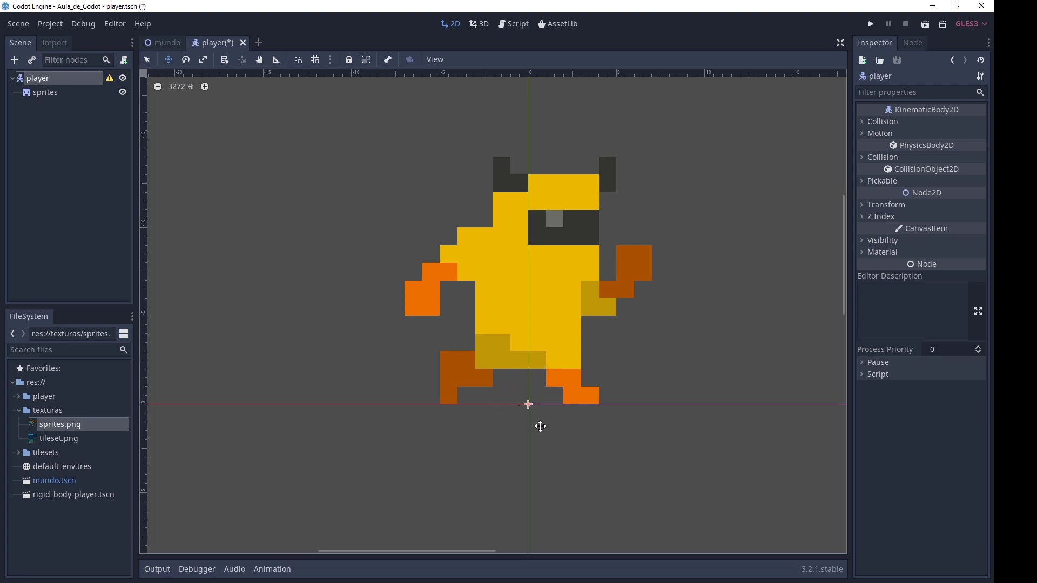
{"action": "left_click", "coordinate": [89, 94]}
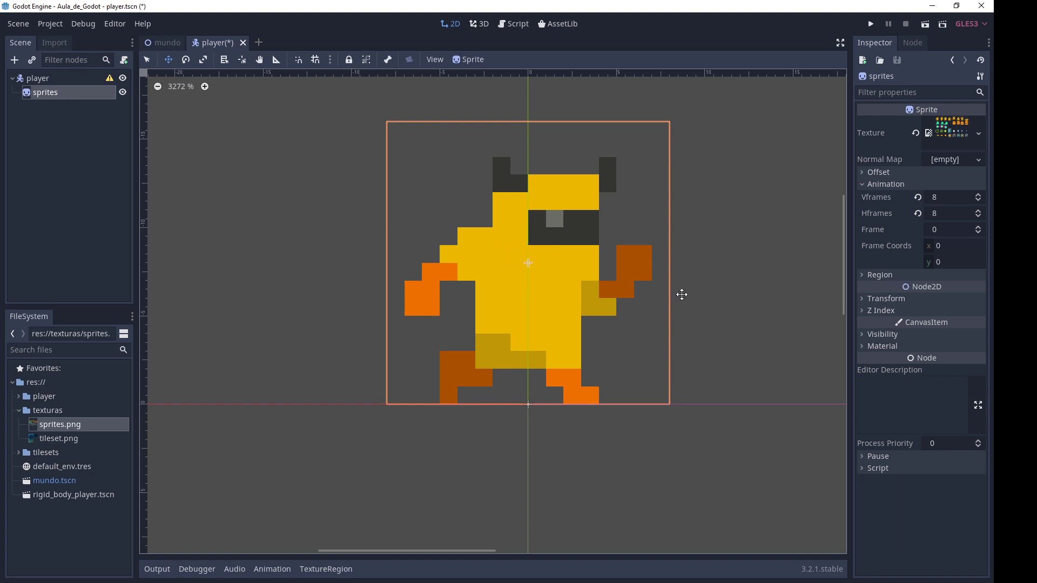
{"action": "left_click", "coordinate": [885, 300]}
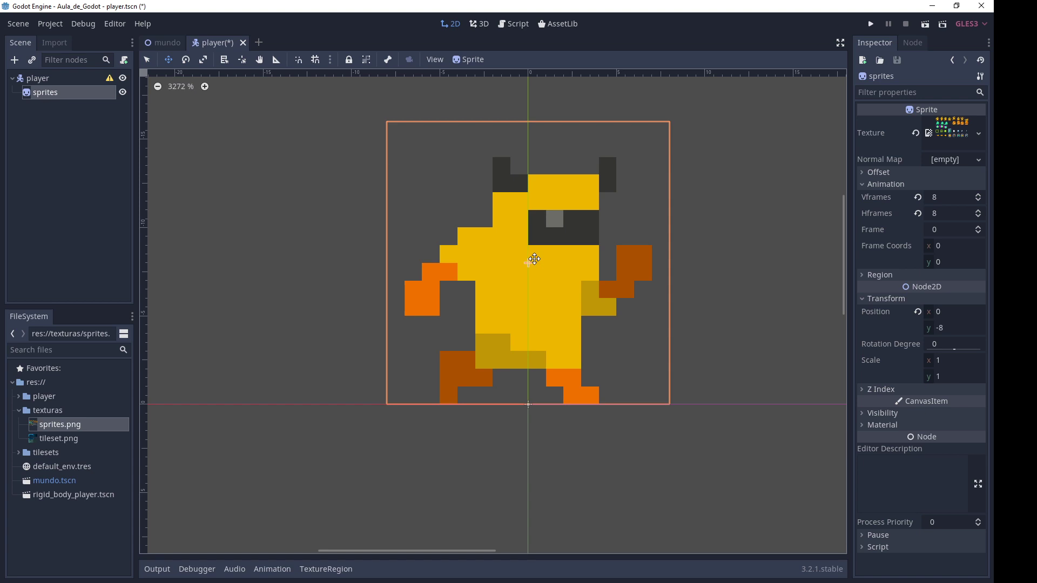
{"action": "left_click", "coordinate": [47, 81]}
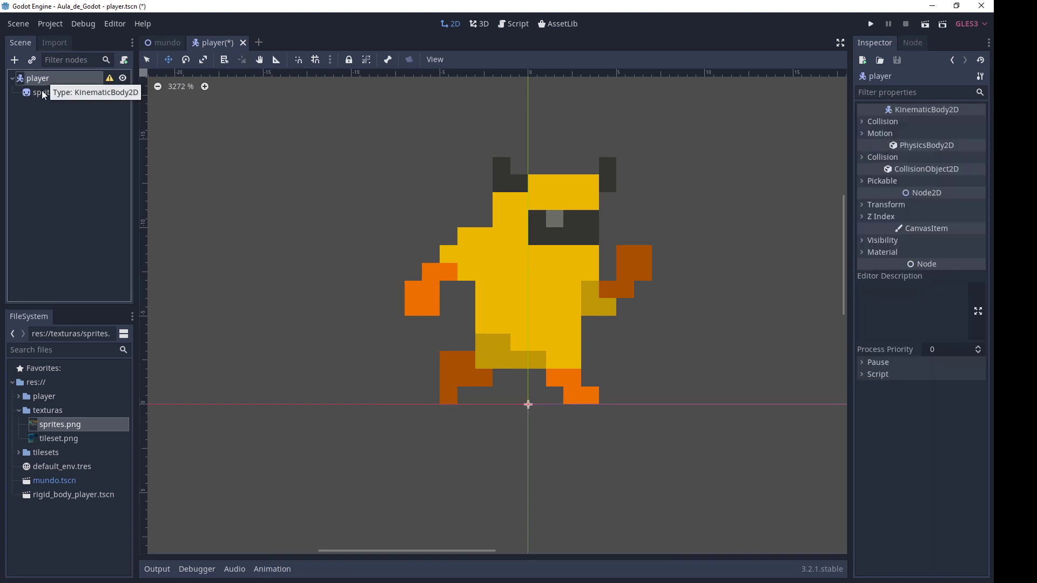
{"action": "left_click", "coordinate": [44, 95]}
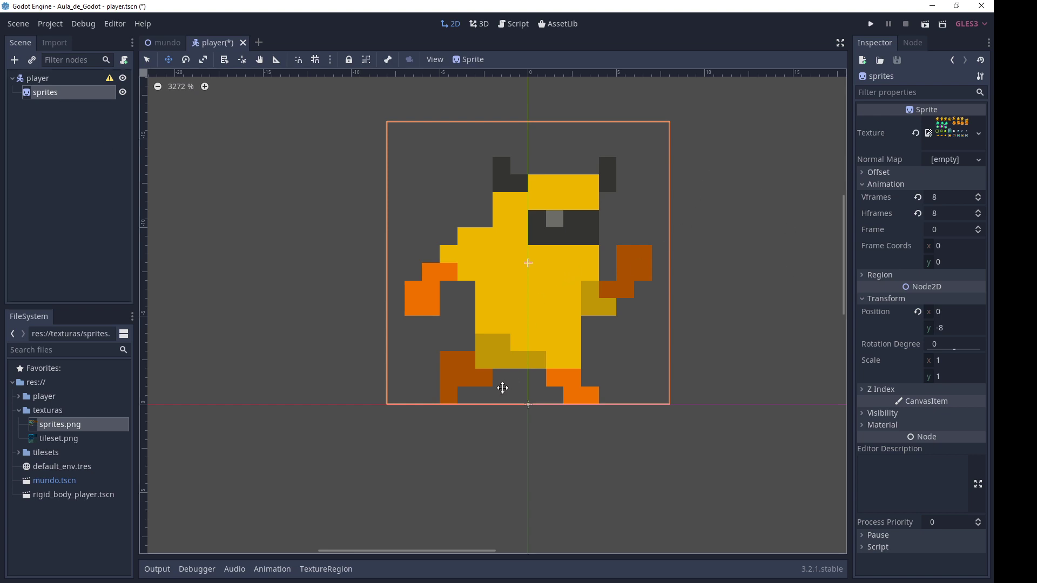
{"action": "scroll", "coordinate": [503, 388], "scroll_direction": "down", "scroll_amount": 3}
{"action": "scroll", "coordinate": [669, 347], "scroll_direction": "down", "scroll_amount": 2}
{"action": "scroll", "coordinate": [677, 332], "scroll_direction": "down", "scroll_amount": 2}
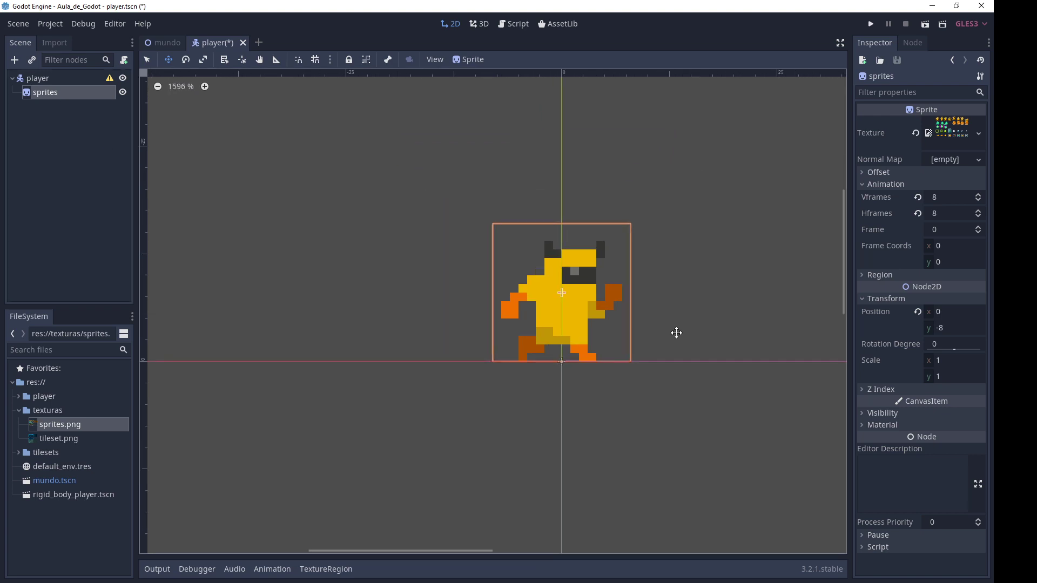
{"action": "middle_click_drag", "start_coordinate": [677, 333], "coordinate": [521, 413]}
{"action": "scroll", "coordinate": [520, 413], "scroll_direction": "down", "scroll_amount": 1}
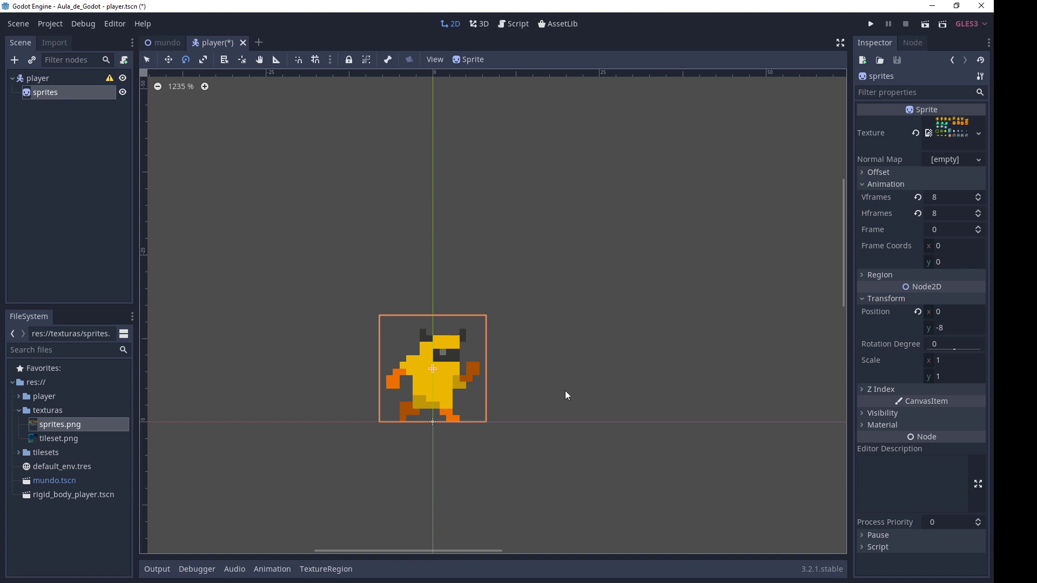
{"action": "mouse_move", "coordinate": [544, 251]}
{"action": "left_mouse_down"}
{"action": "mouse_move", "coordinate": [393, 226]}
{"action": "mouse_move", "coordinate": [550, 479]}
{"action": "mouse_move", "coordinate": [558, 271]}
{"action": "mouse_move", "coordinate": [442, 163]}
{"action": "mouse_move", "coordinate": [468, 172]}
{"action": "mouse_move", "coordinate": [550, 294]}
{"action": "mouse_move", "coordinate": [511, 183]}
{"action": "mouse_move", "coordinate": [595, 413]}
{"action": "mouse_move", "coordinate": [610, 346]}
{"action": "mouse_move", "coordinate": [503, 163]}
{"action": "mouse_move", "coordinate": [558, 415]}
{"action": "mouse_move", "coordinate": [554, 272]}
{"action": "mouse_move", "coordinate": [511, 189]}
{"action": "left_mouse_up"}
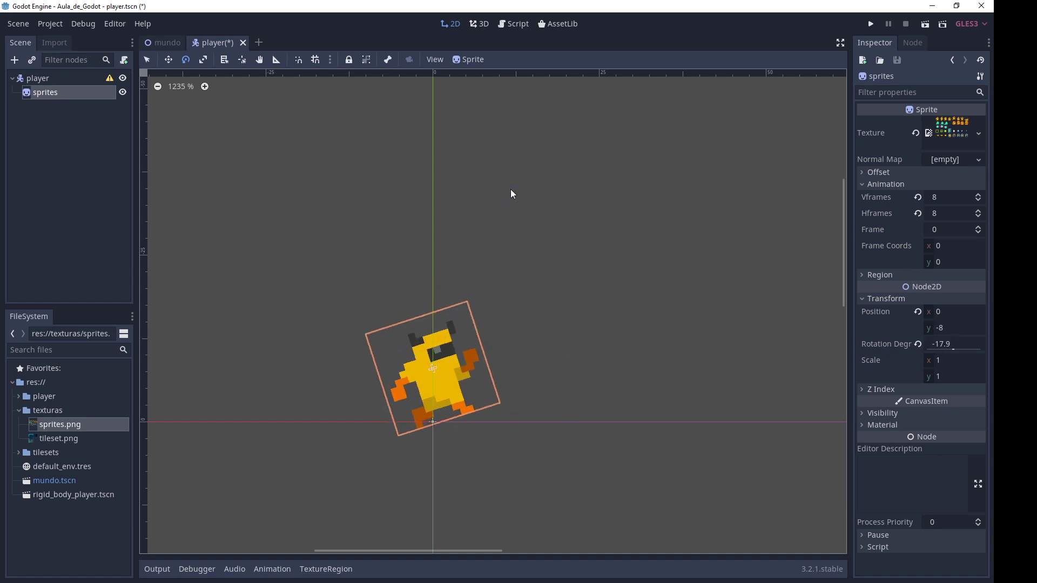
{"action": "key", "text": "ctrl+z"}
{"action": "scroll", "coordinate": [402, 409], "scroll_direction": "up", "scroll_amount": 1}
{"action": "scroll", "coordinate": [405, 406], "scroll_direction": "up", "scroll_amount": 2}
{"action": "scroll", "coordinate": [437, 422], "scroll_direction": "up", "scroll_amount": 6}
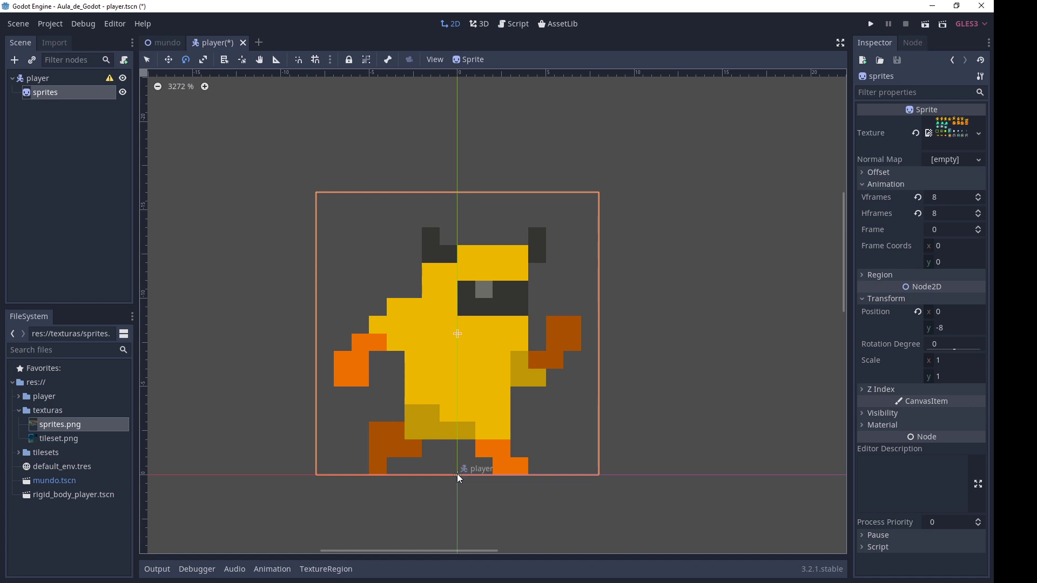
{"action": "key", "text": "ctrl+z"}
{"action": "scroll", "coordinate": [654, 397], "scroll_direction": "down", "scroll_amount": 5}
{"action": "scroll", "coordinate": [655, 395], "scroll_direction": "down", "scroll_amount": 4}
{"action": "middle_click_drag", "start_coordinate": [659, 380], "coordinate": [511, 411]}
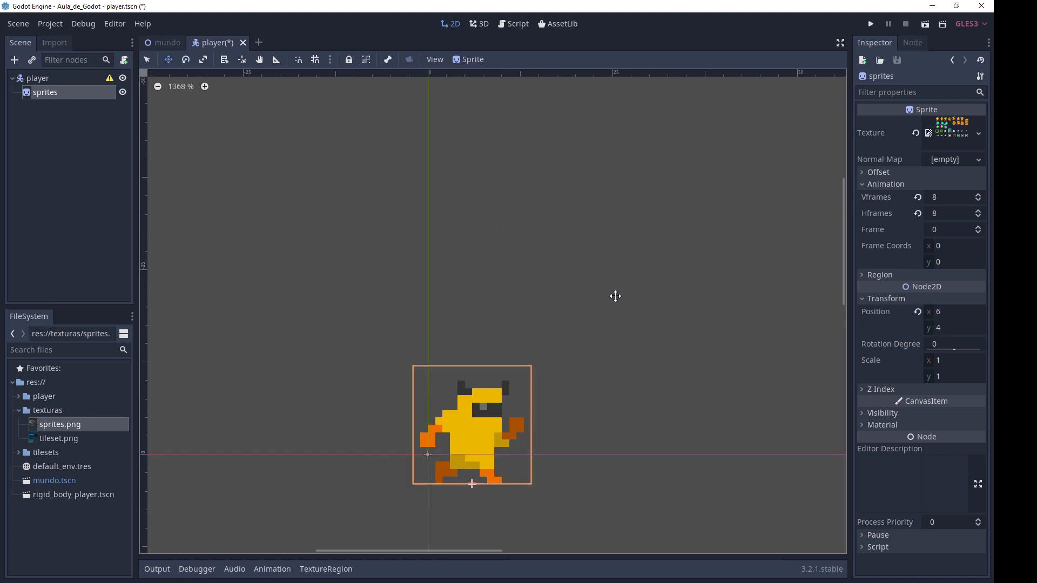
{"action": "mouse_move", "coordinate": [608, 287]}
{"action": "left_mouse_down", "text": "ctrl"}
{"action": "mouse_move", "coordinate": [513, 282]}
{"action": "mouse_move", "coordinate": [623, 429]}
{"action": "left_mouse_up", "text": "ctrl"}
{"action": "key", "text": "ctrl+z"}
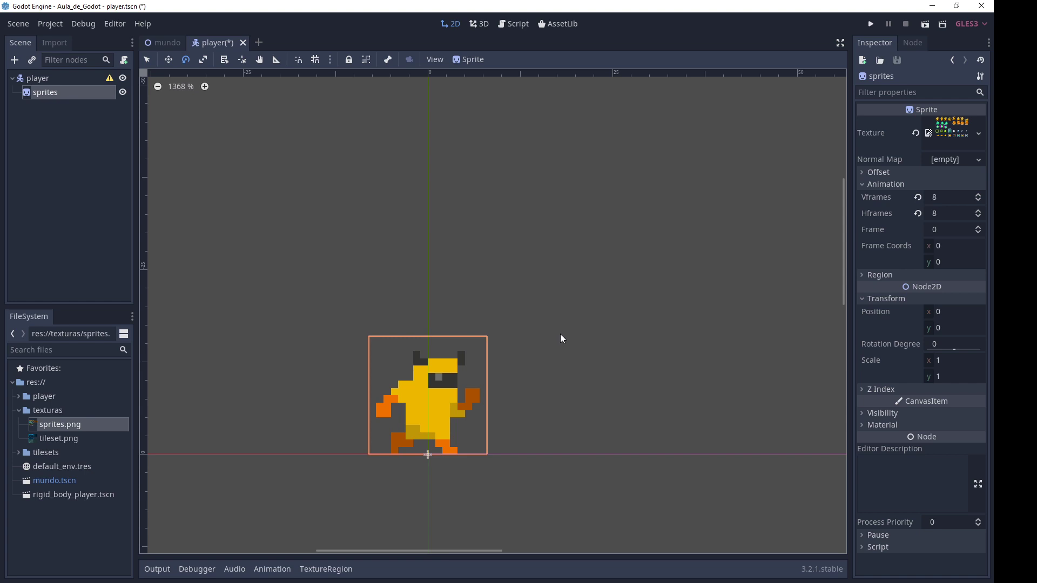
{"action": "scroll", "coordinate": [562, 339], "scroll_direction": "down", "scroll_amount": 8}
{"action": "middle_click_drag", "start_coordinate": [569, 356], "coordinate": [472, 309]}
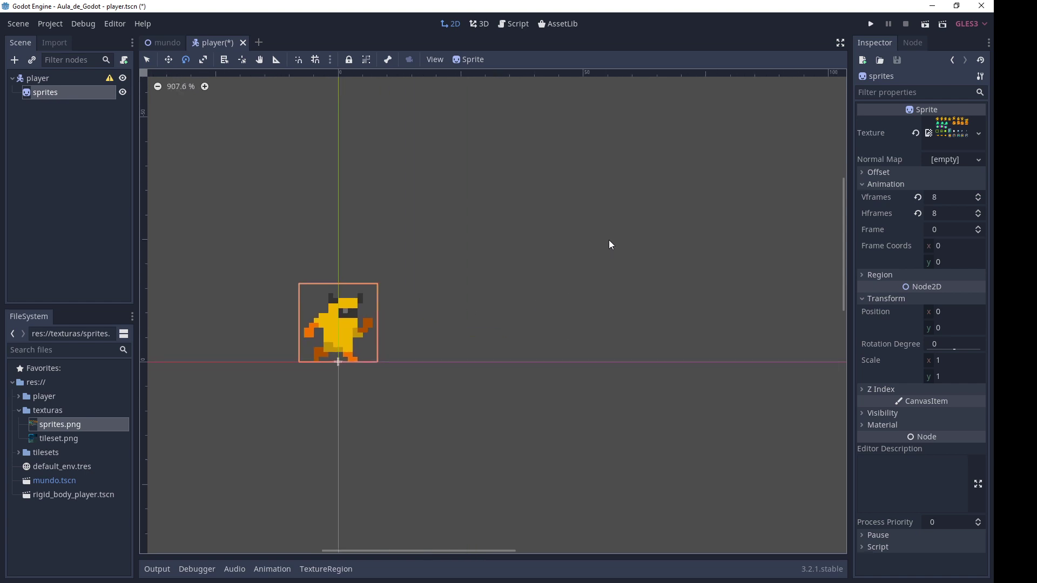
{"action": "key", "text": "v"}
{"action": "scroll", "coordinate": [565, 300], "scroll_direction": "down", "scroll_amount": 16}
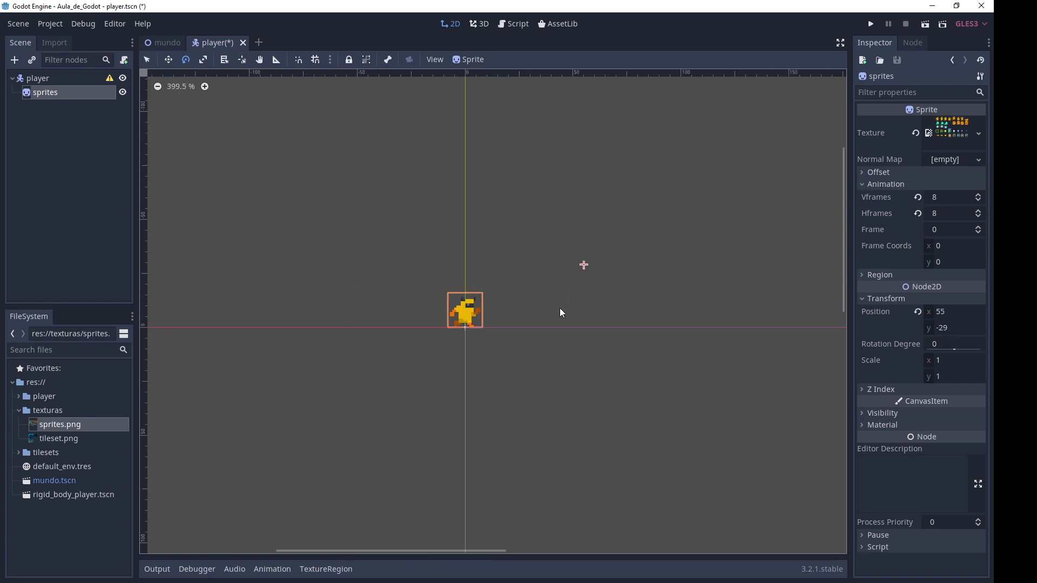
{"action": "mouse_move", "coordinate": [572, 425]}
{"action": "left_mouse_down", "text": "alt"}
{"action": "mouse_move", "coordinate": [518, 409]}
{"action": "mouse_move", "coordinate": [439, 410]}
{"action": "mouse_move", "coordinate": [729, 393]}
{"action": "left_mouse_up", "text": "alt"}
{"action": "right_click", "coordinate": [519, 410]}
{"action": "key", "text": "e"}
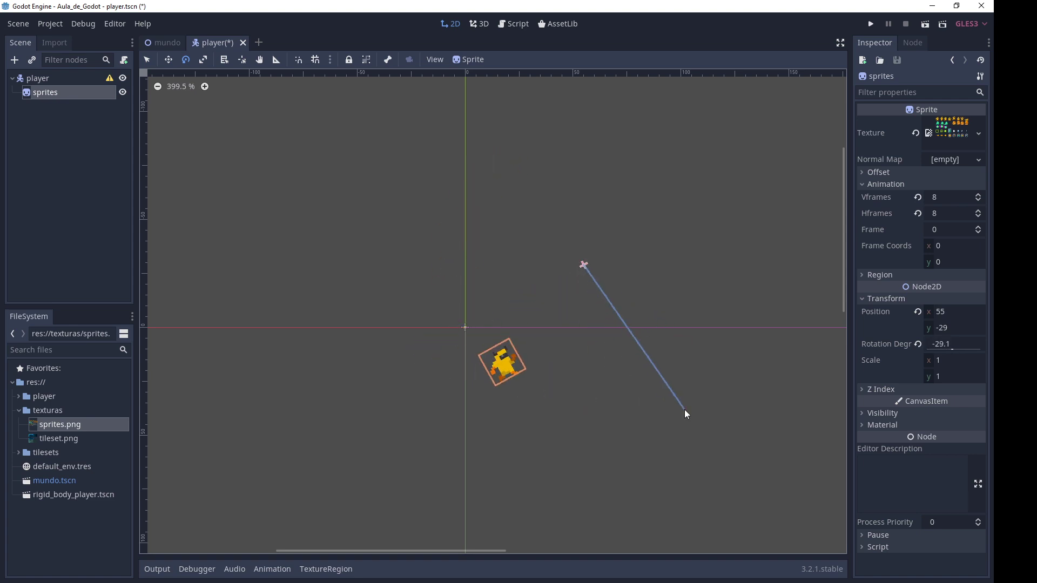
{"action": "left_click_drag", "start_coordinate": [728, 392], "coordinate": [690, 416]}
{"action": "key", "text": "ctrl+z"}
{"action": "scroll", "coordinate": [519, 334], "scroll_direction": "up", "scroll_amount": 4}
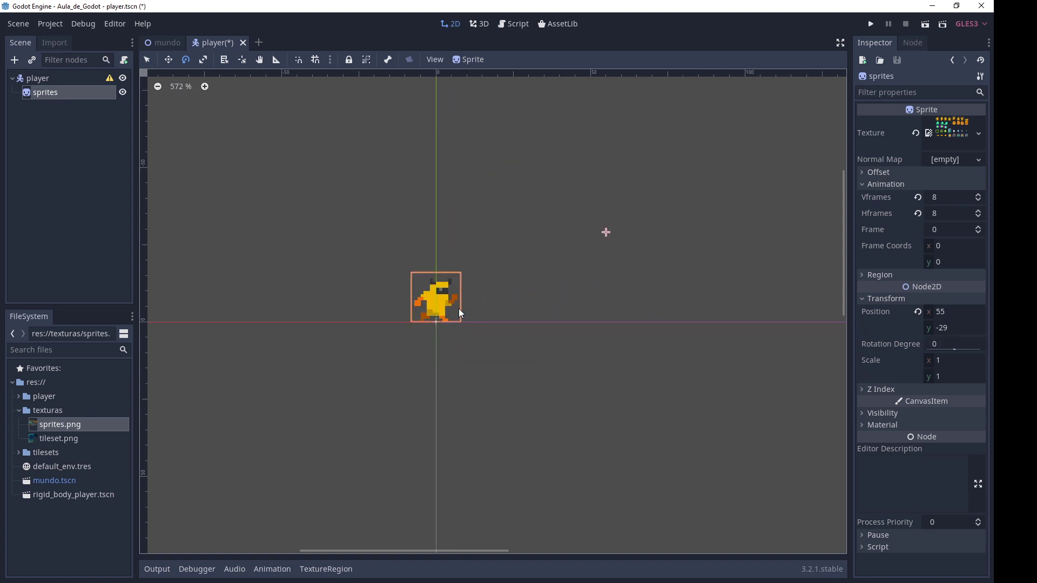
{"action": "scroll", "coordinate": [432, 305], "scroll_direction": "up", "scroll_amount": 8}
{"action": "scroll", "coordinate": [417, 305], "scroll_direction": "up", "scroll_amount": 4}
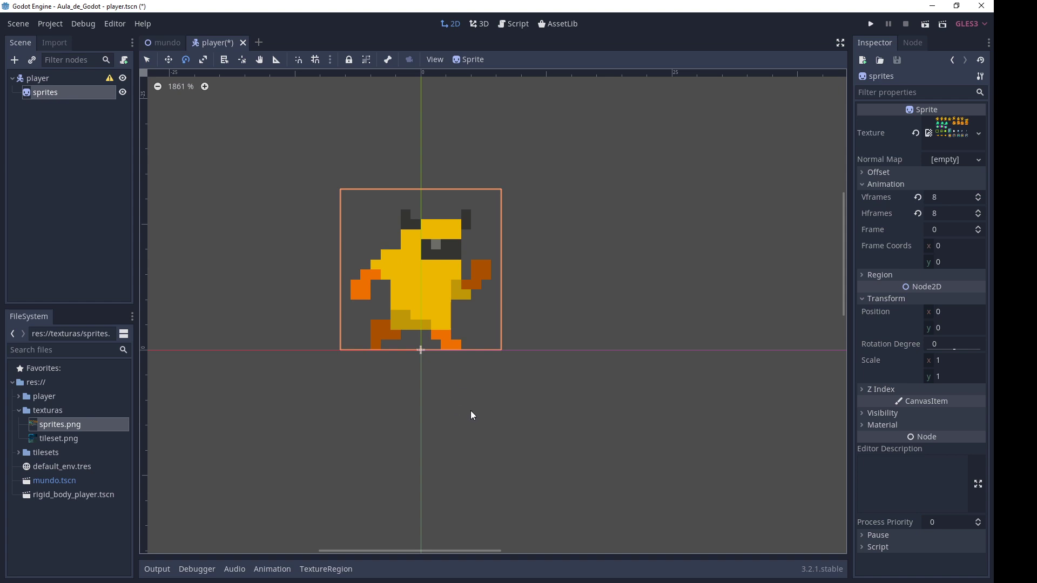
Step: Move the sprite's pivot, giving it an offset of 0, -8, and save the scene
{"action": "key", "text": "v"}
{"action": "left_click", "coordinate": [891, 172]}
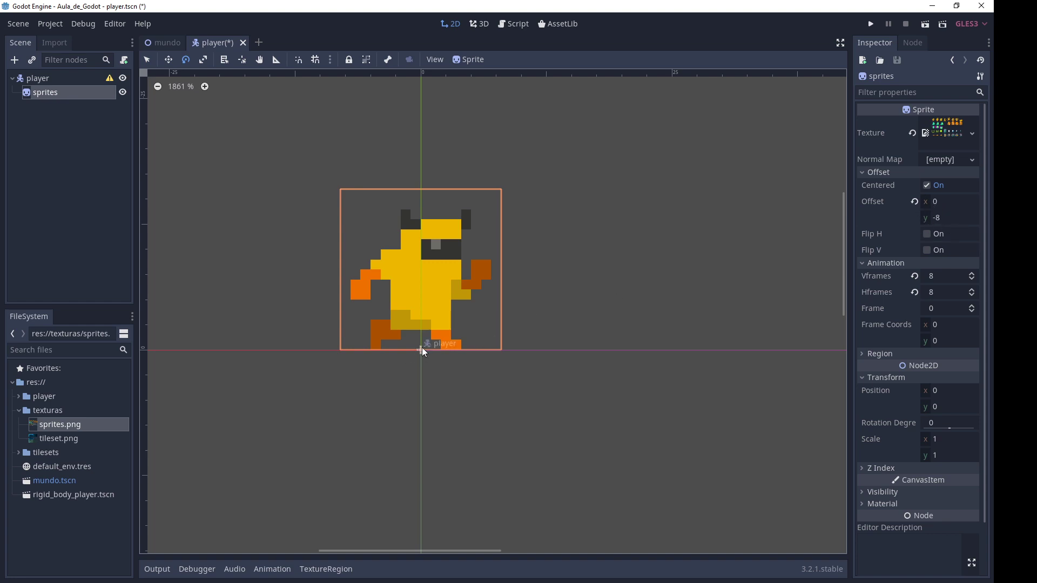
{"action": "key", "text": "ctrl+s"}
Step: Set the sprites node position to 0, 0 and save player.tscn
{"action": "left_click", "coordinate": [952, 390]}
{"action": "left_click", "coordinate": [953, 408]}
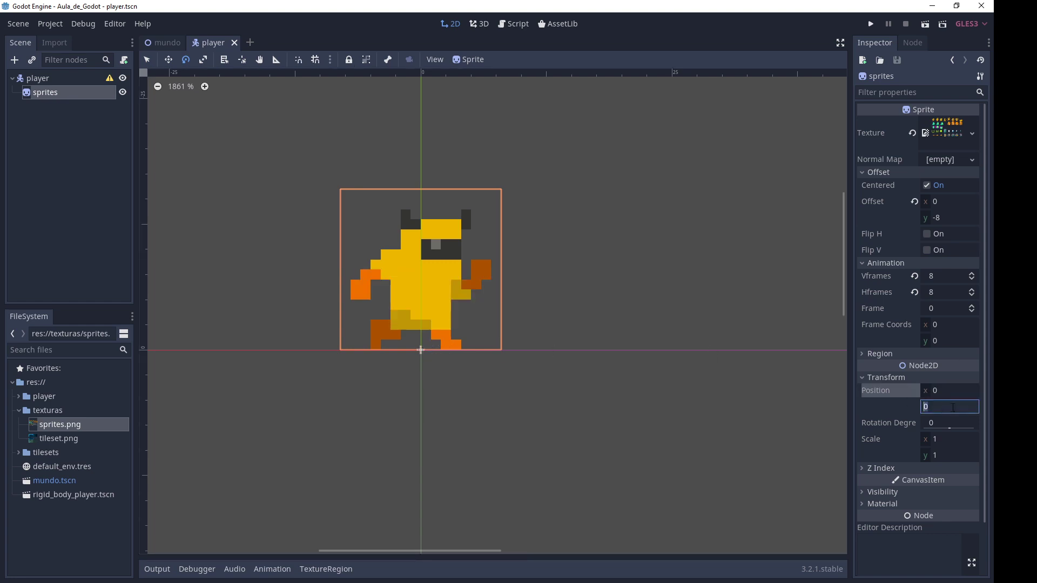
{"action": "key", "text": "Return"}
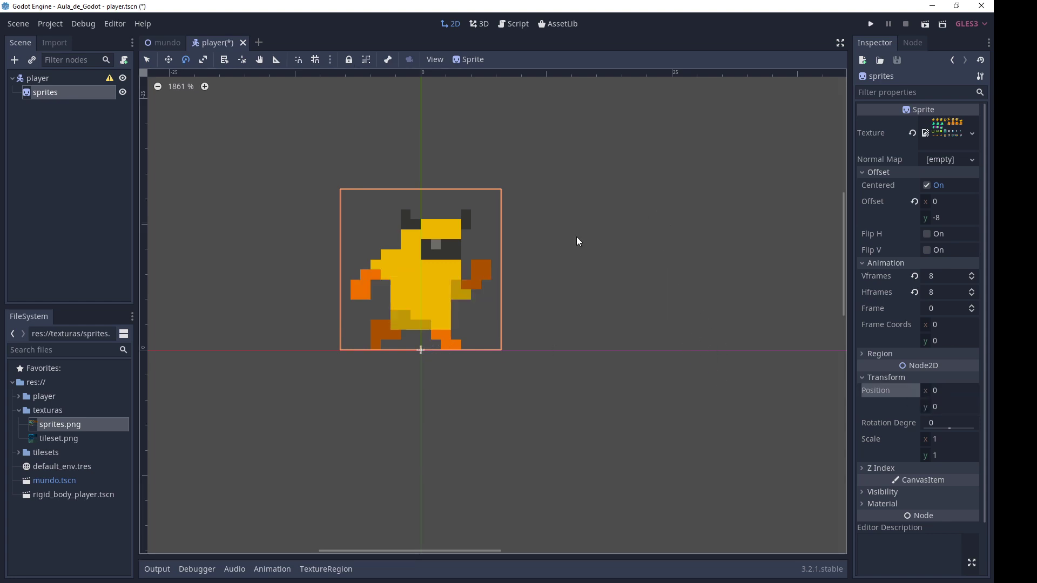
{"action": "left_click", "coordinate": [65, 78]}
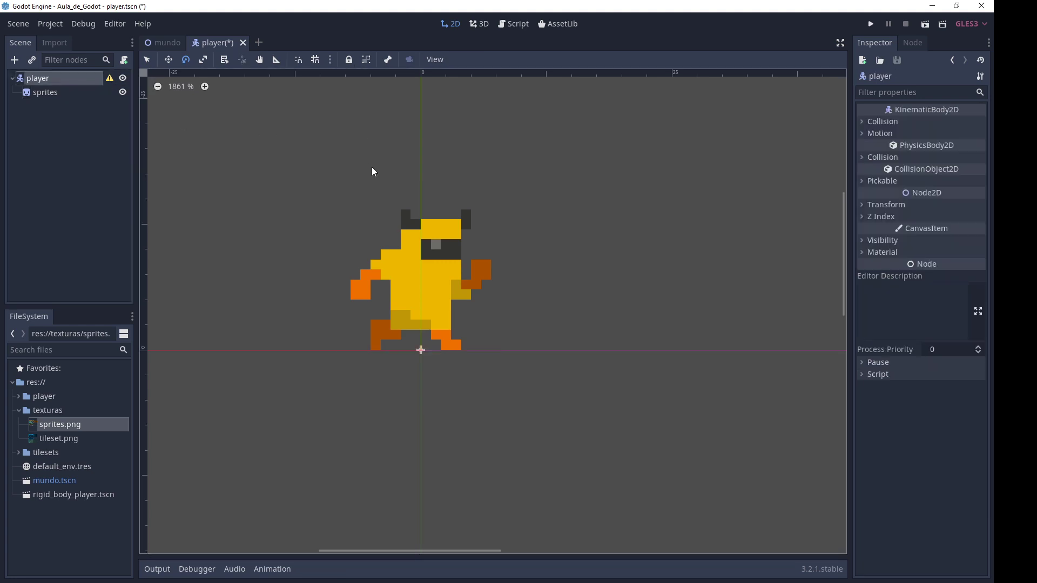
{"action": "scroll", "coordinate": [374, 172], "scroll_direction": "down", "scroll_amount": 3}
{"action": "key", "text": "ctrl+s"}
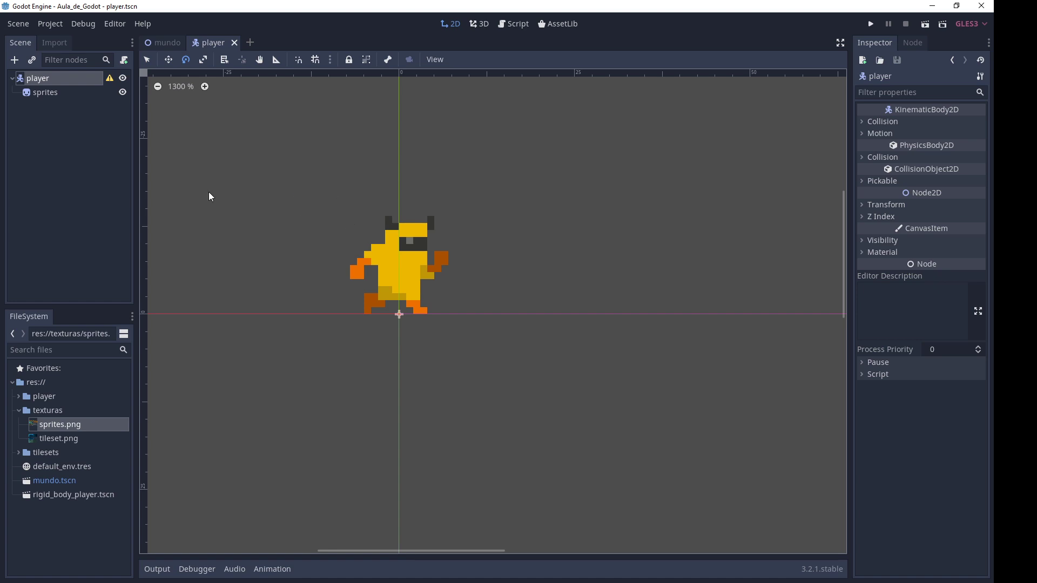
{"action": "left_click", "coordinate": [47, 92]}
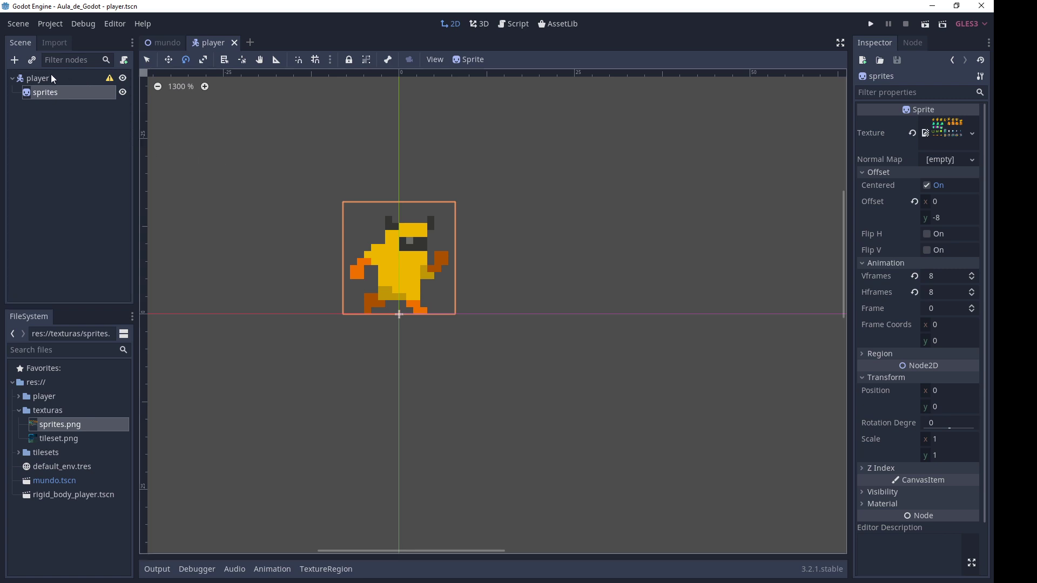
{"action": "left_click", "coordinate": [52, 79]}
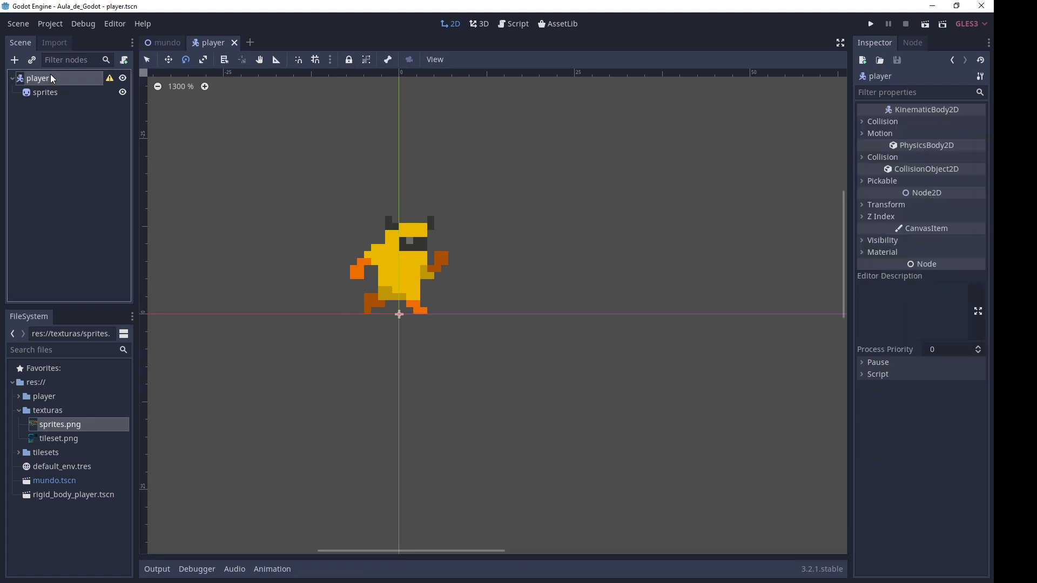
Step: Add a Node2D child under player and rename it rotate
{"action": "left_click", "coordinate": [16, 64]}
{"action": "double_click", "coordinate": [391, 254]}
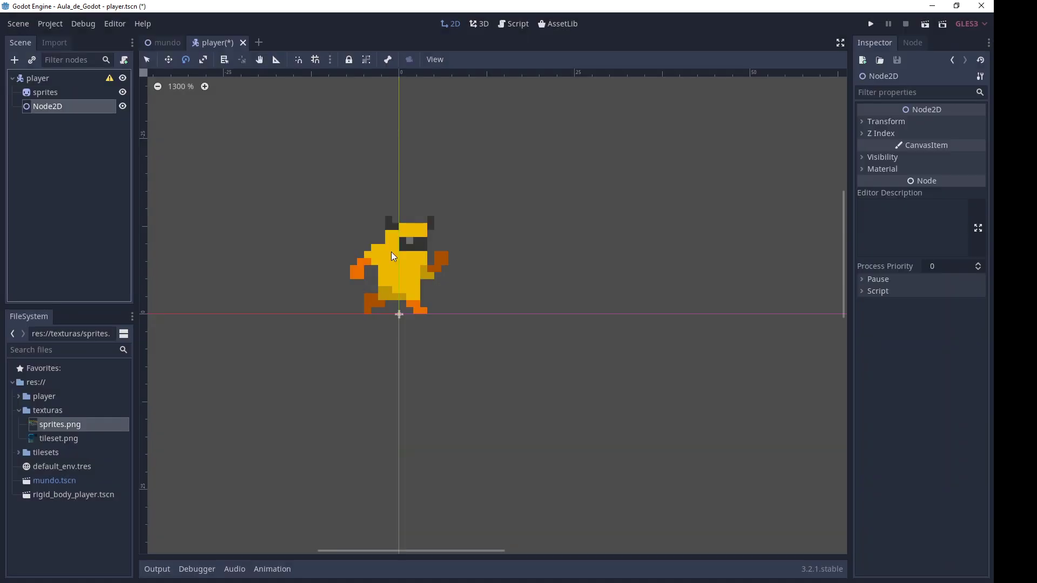
{"action": "left_click", "coordinate": [44, 79]}
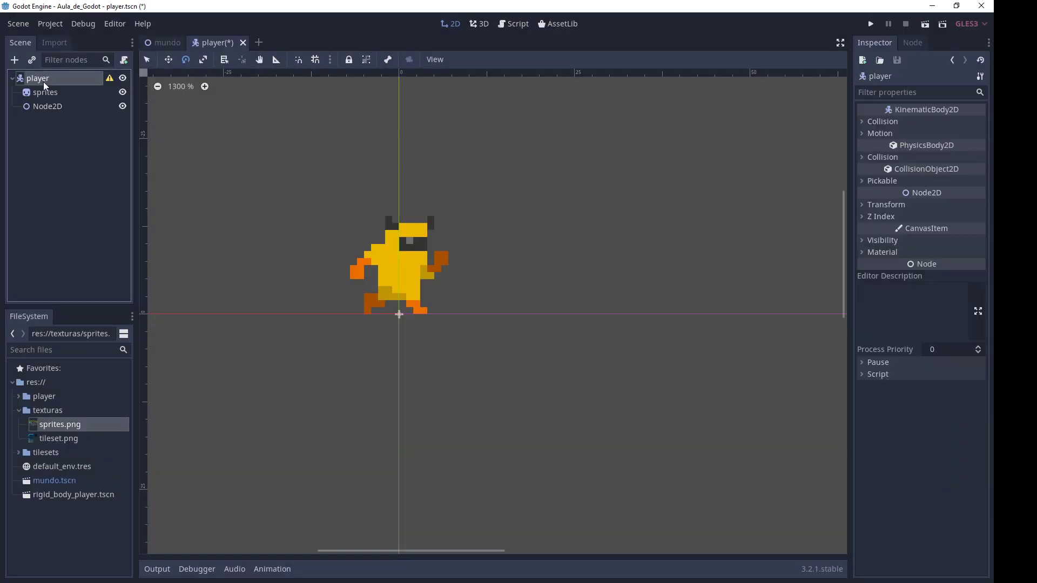
{"action": "left_click", "coordinate": [53, 108]}
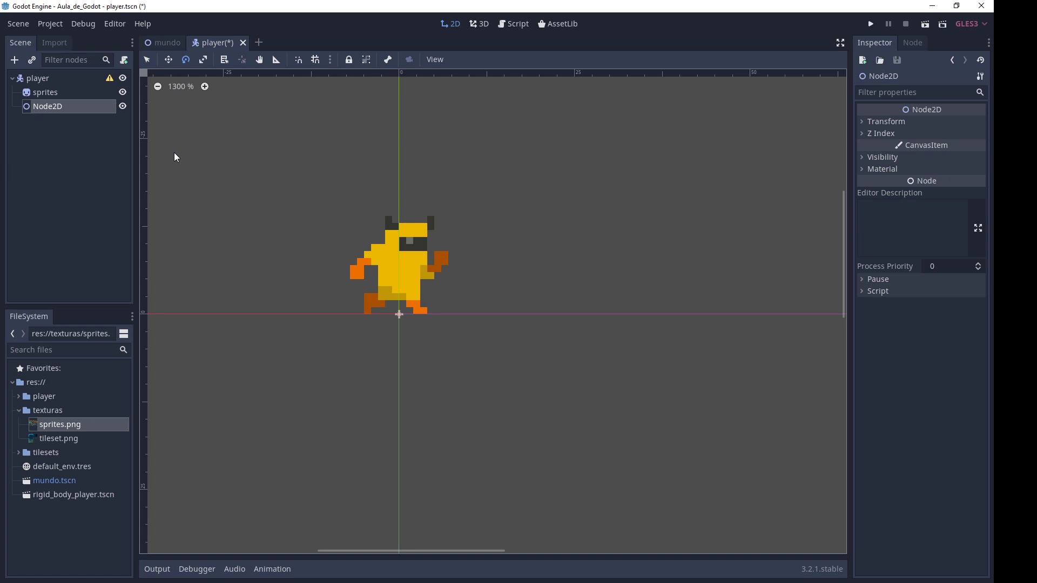
{"action": "double_click", "coordinate": [65, 107]}
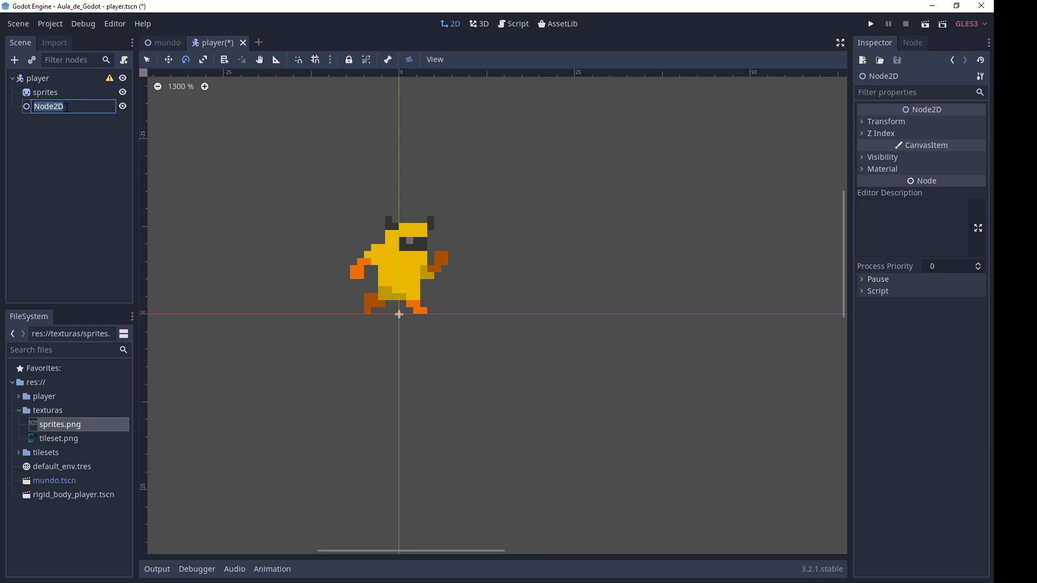
{"action": "type", "text": "rotate"}
{"action": "key", "text": "Return"}
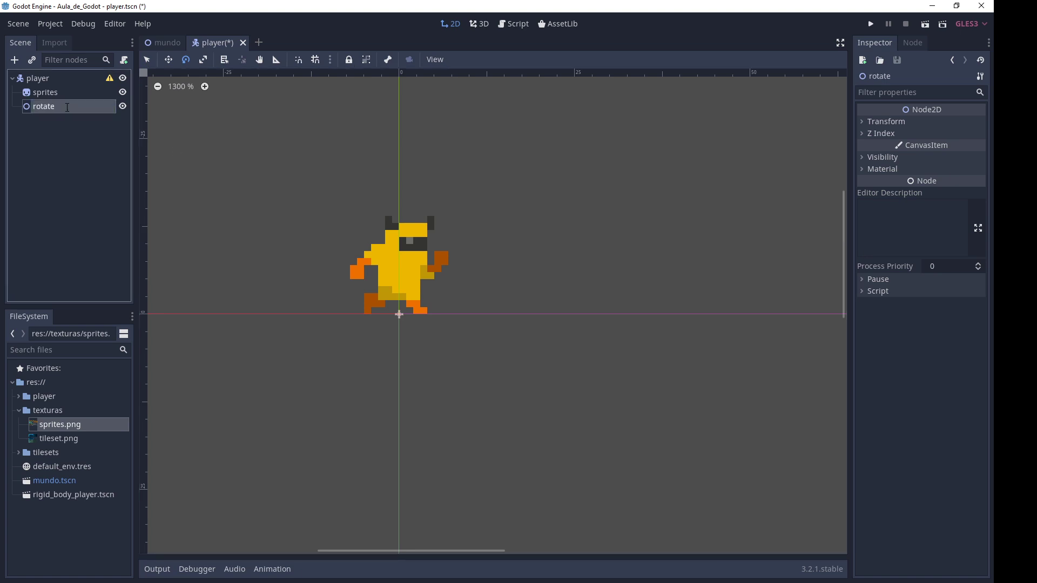
Step: Move the sprites node inside rotate
{"action": "left_click_drag", "start_coordinate": [47, 92], "coordinate": [47, 105]}
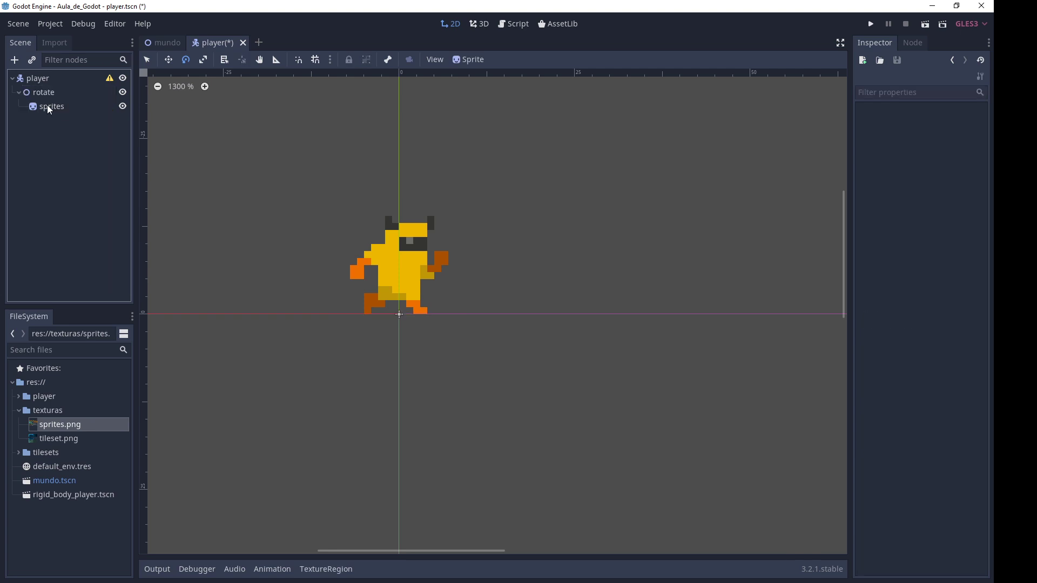
{"action": "left_click", "coordinate": [54, 95]}
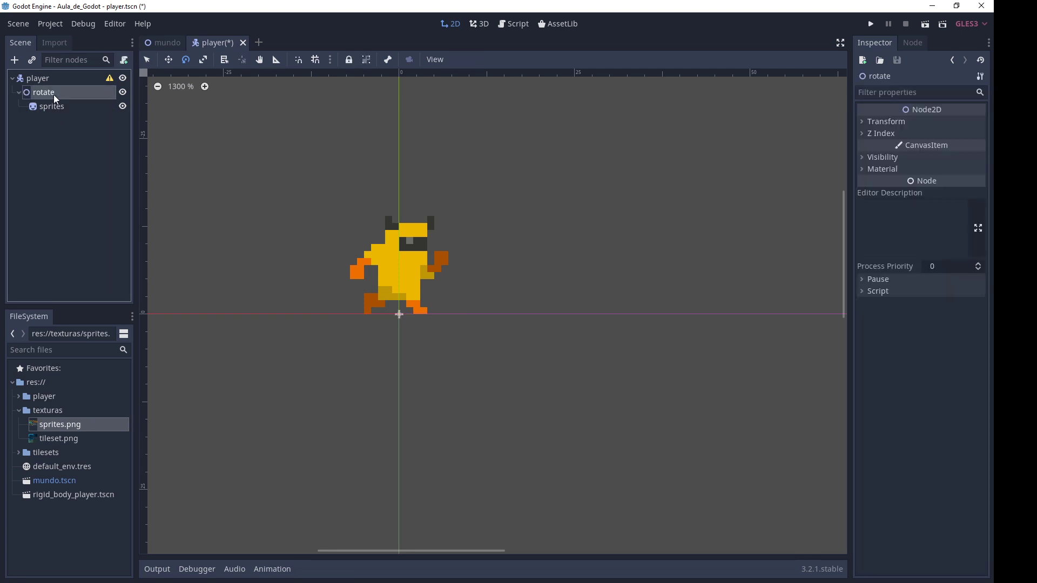
{"action": "scroll", "coordinate": [381, 288], "scroll_direction": "down", "scroll_amount": 3}
{"action": "middle_click_drag", "start_coordinate": [382, 293], "coordinate": [456, 372]}
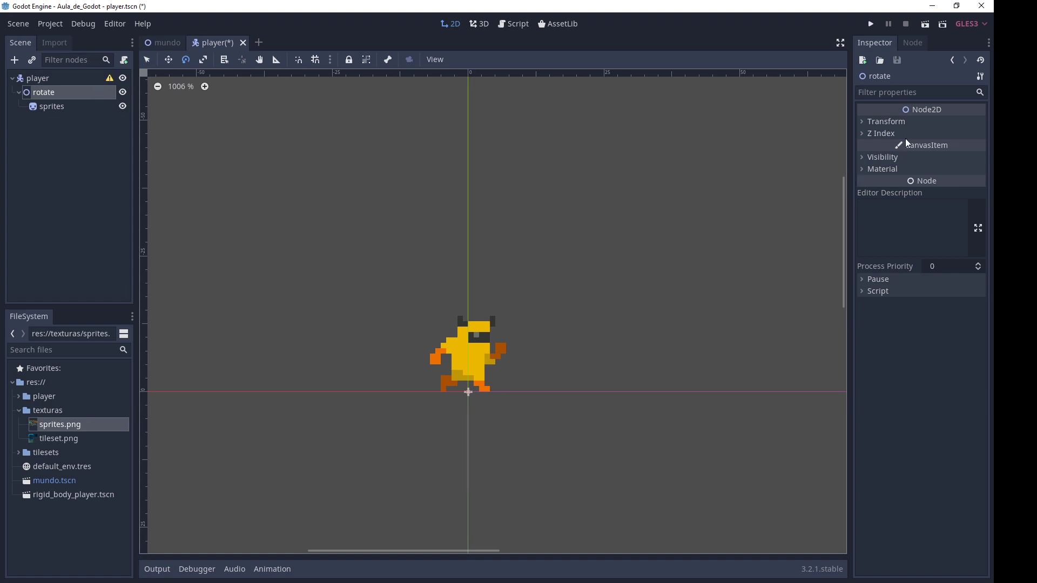
{"action": "left_click", "coordinate": [905, 124]}
{"action": "left_click", "coordinate": [943, 180]}
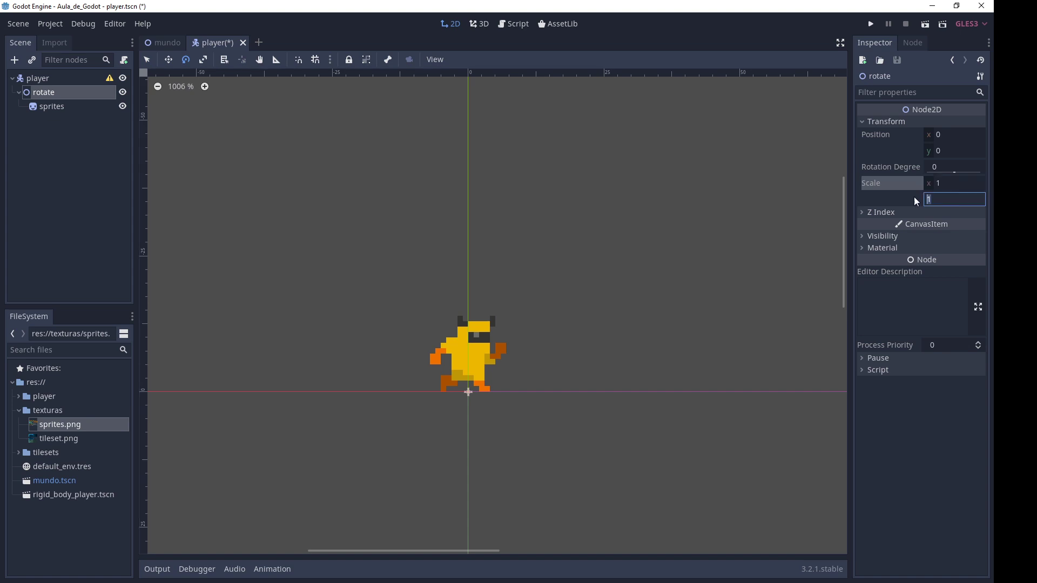
{"action": "key", "text": "Return"}
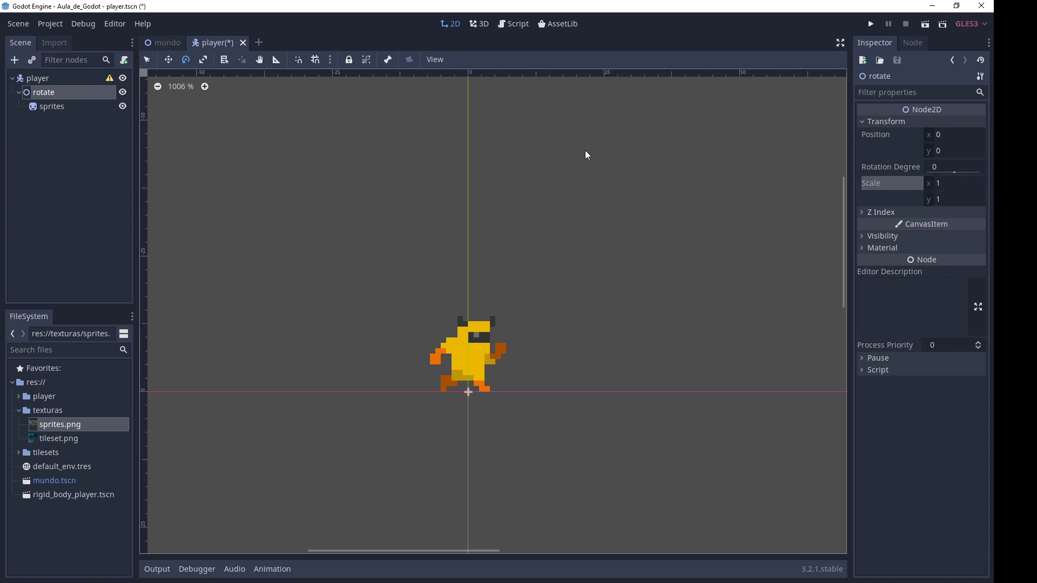
{"action": "left_click", "coordinate": [944, 180]}
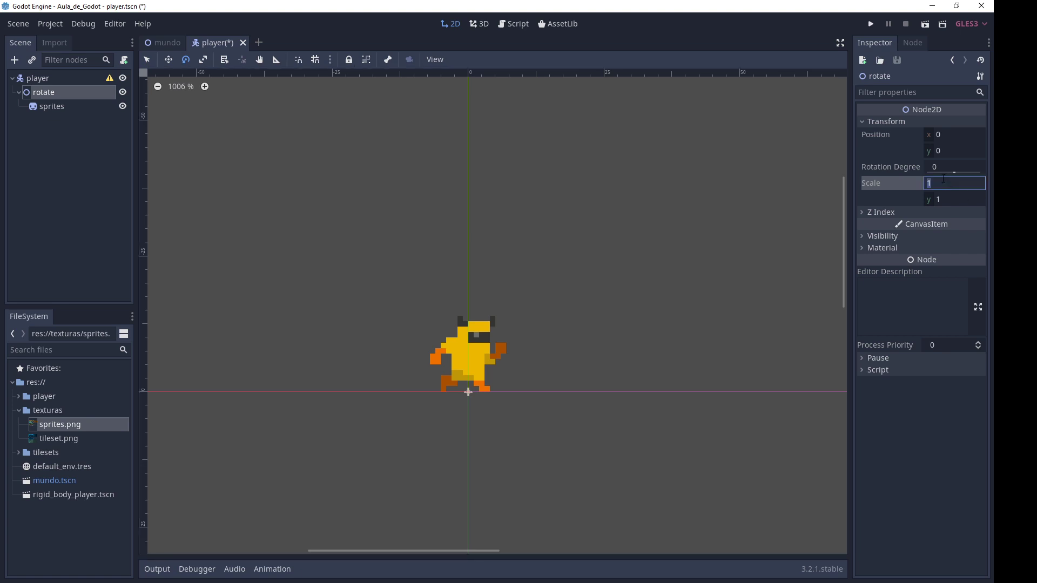
{"action": "type", "text": "-1"}
{"action": "key", "text": "Return"}
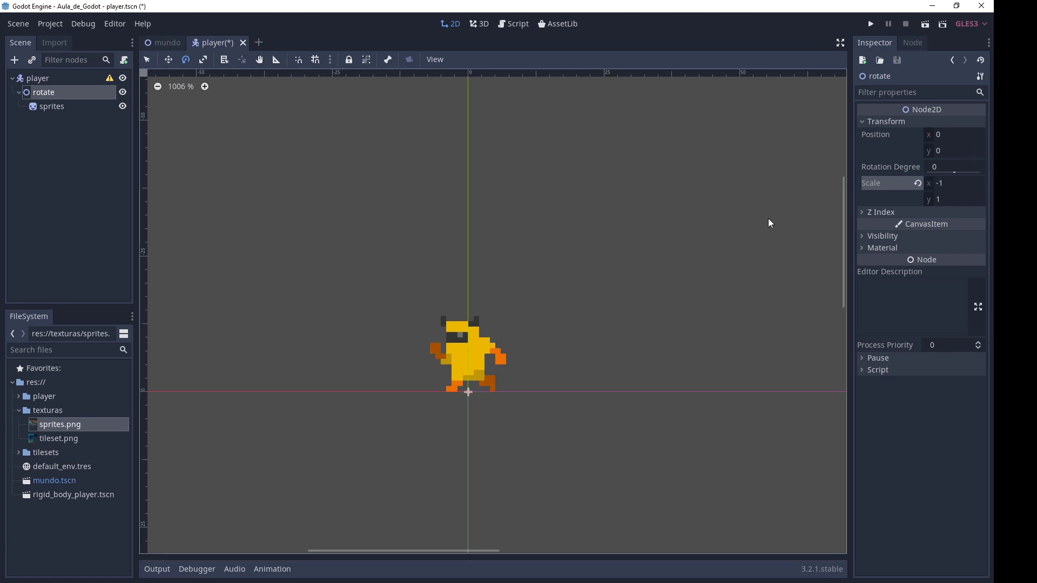
{"action": "key", "text": "ctrl+z"}
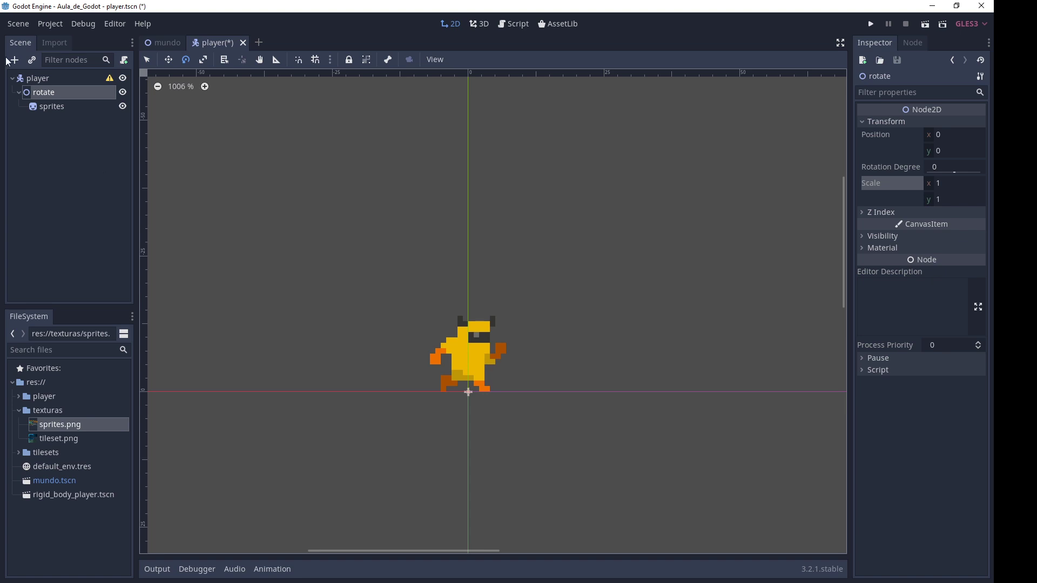
{"action": "left_click", "coordinate": [75, 107]}
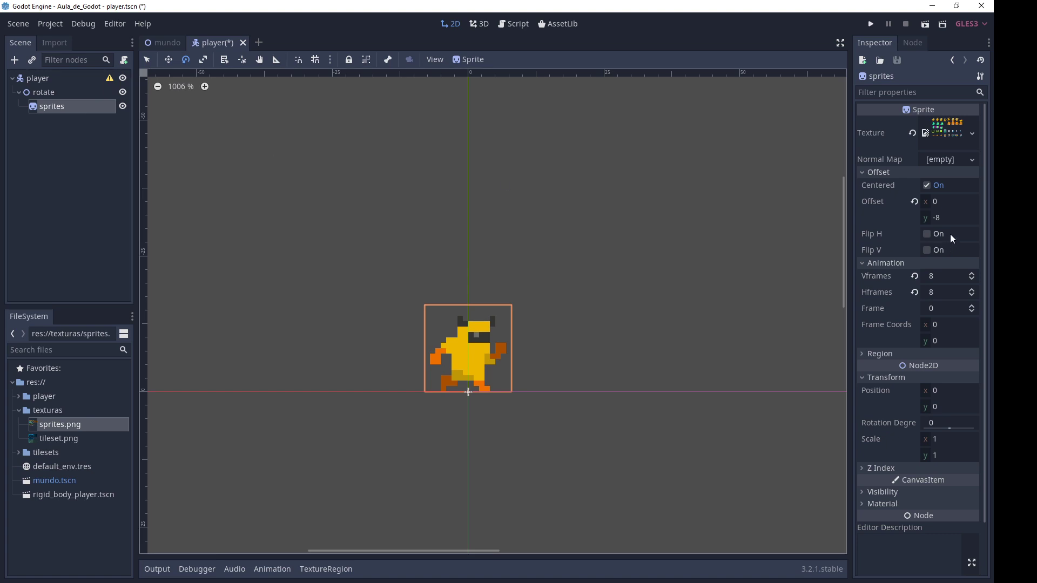
Step: Set the sprites node's Frame to 3 (frame coords 3, 0)
{"action": "left_click", "coordinate": [975, 306]}
{"action": "left_click", "coordinate": [975, 306]}
{"action": "left_click", "coordinate": [975, 306]}
{"action": "scroll", "coordinate": [452, 381], "scroll_direction": "up", "scroll_amount": 1}
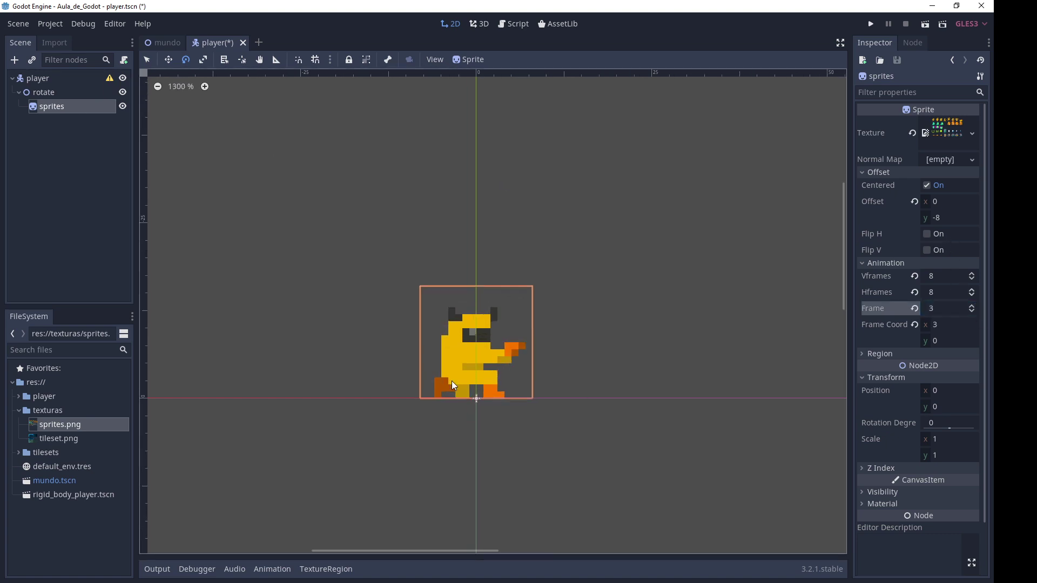
{"action": "scroll", "coordinate": [509, 383], "scroll_direction": "up", "scroll_amount": 2}
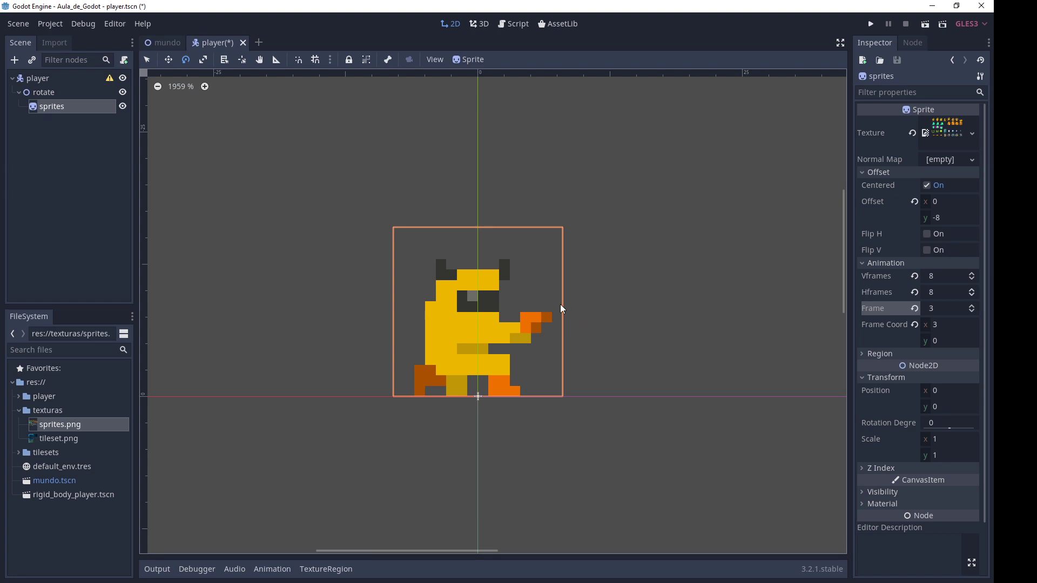
Step: Add a Node2D child under rotate named posicao_de_tiro
{"action": "left_click", "coordinate": [61, 92]}
{"action": "left_click", "coordinate": [15, 60]}
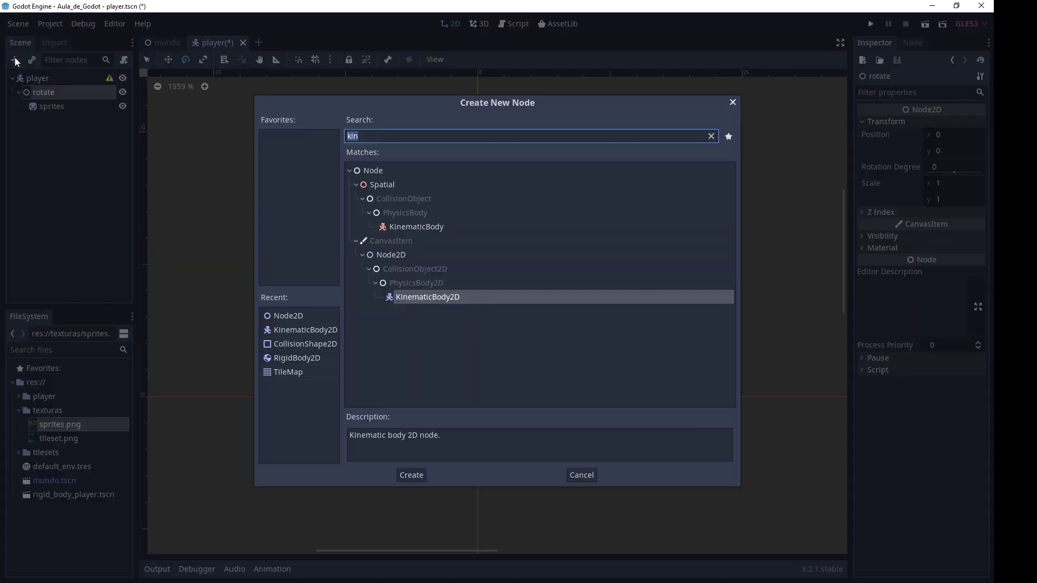
{"action": "double_click", "coordinate": [397, 257]}
{"action": "left_click", "coordinate": [69, 116]}
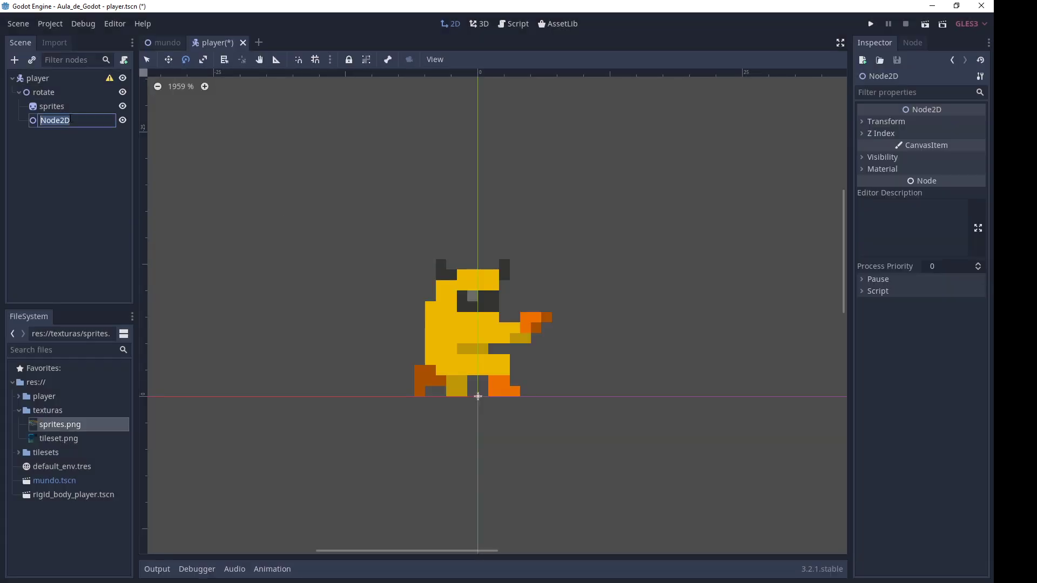
{"action": "type", "text": "pos"}
{"action": "type", "text": "icao_de"}
{"action": "type", "text": "_tir"}
{"action": "key", "text": "Return"}
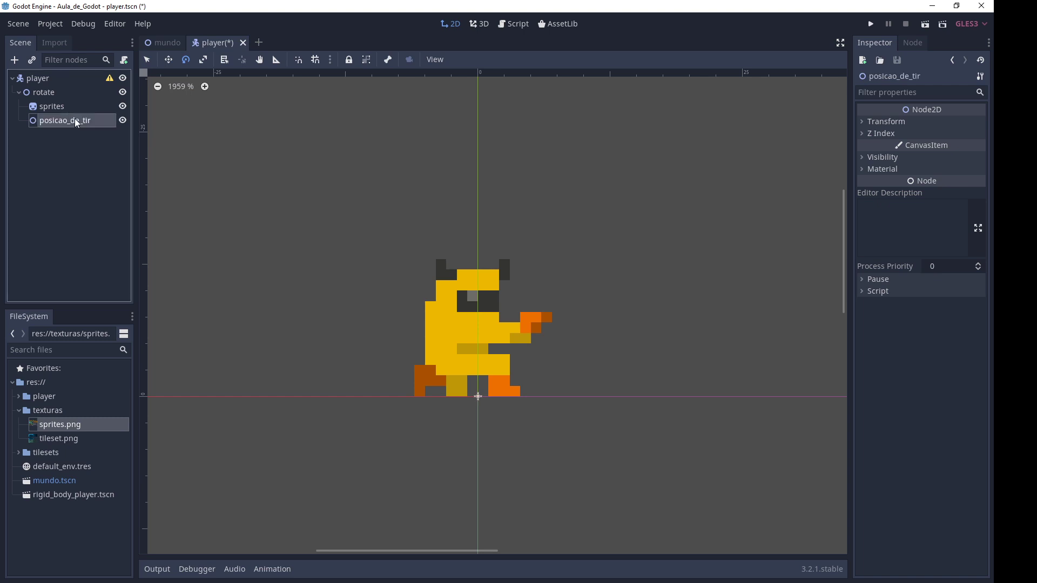
{"action": "double_click", "coordinate": [98, 119]}
{"action": "type", "text": "o"}
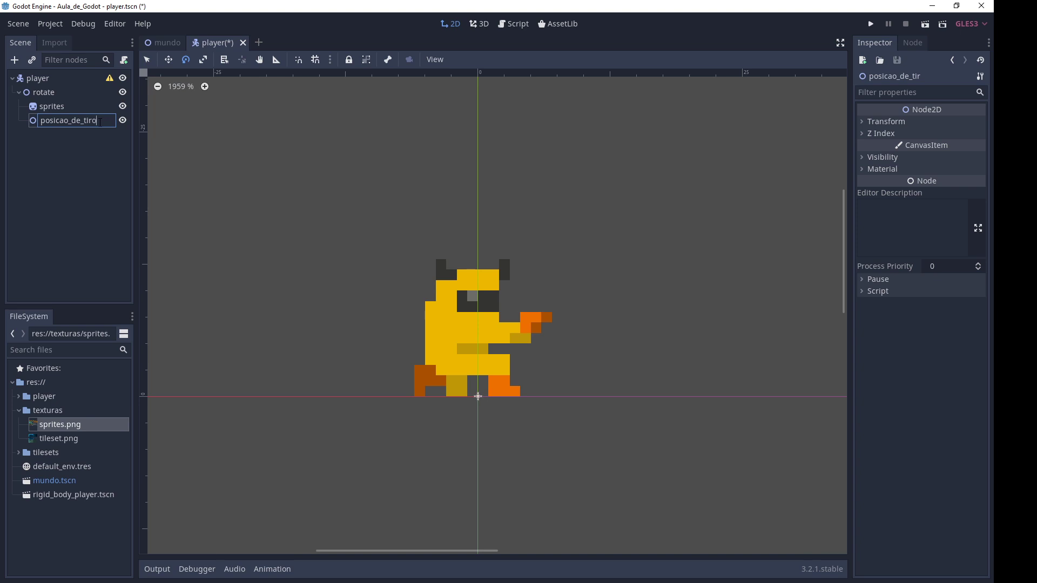
{"action": "key", "text": "Return"}
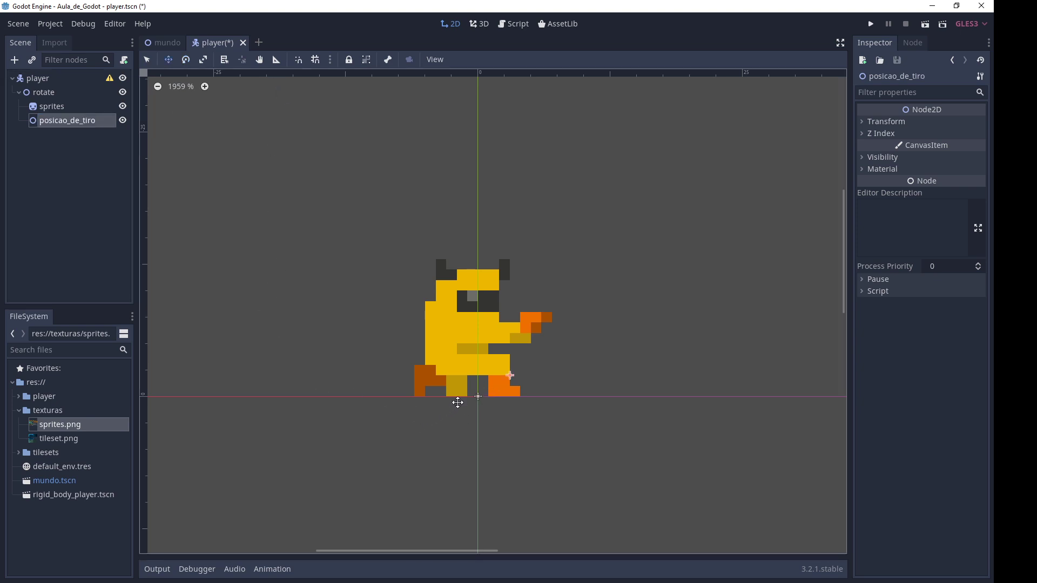
Step: Place posicao_de_tiro just past the tip of the character's gun
{"action": "left_click_drag", "start_coordinate": [478, 397], "coordinate": [552, 312]}
{"action": "key", "text": "Right"}
{"action": "scroll", "coordinate": [454, 199], "scroll_direction": "down", "scroll_amount": 6}
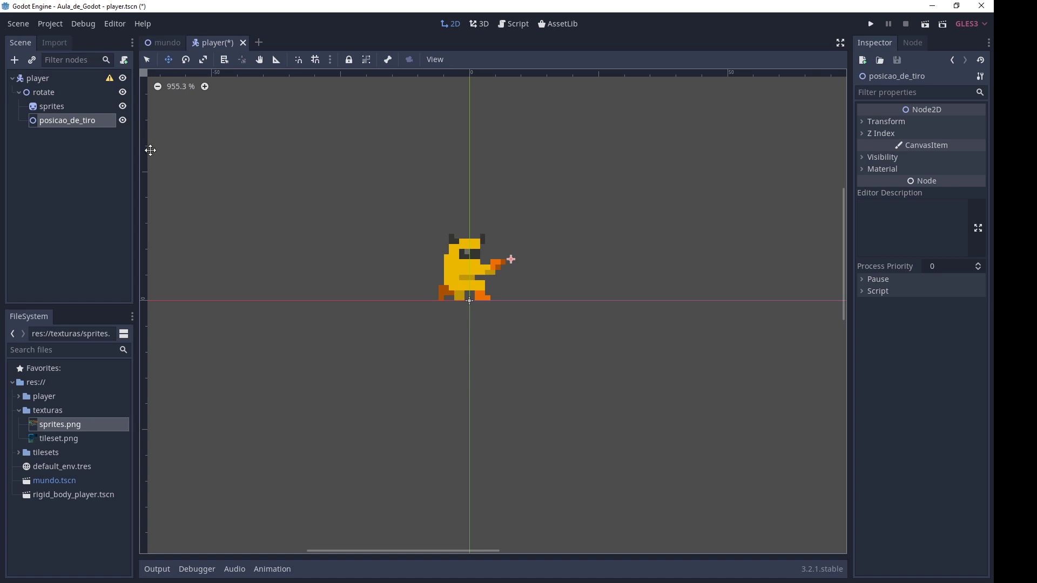
{"action": "left_click", "coordinate": [47, 94]}
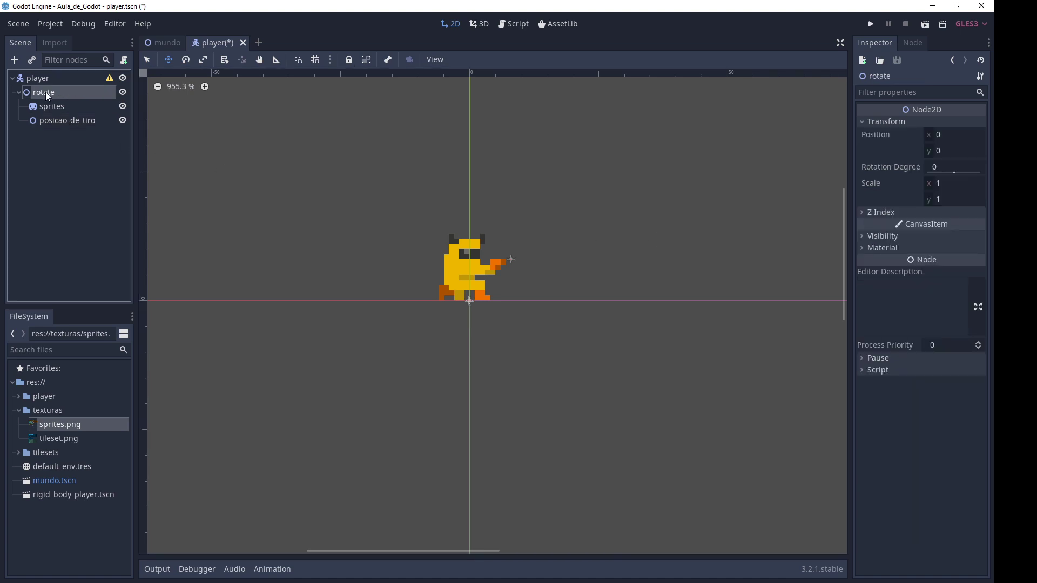
{"action": "left_click", "coordinate": [968, 186]}
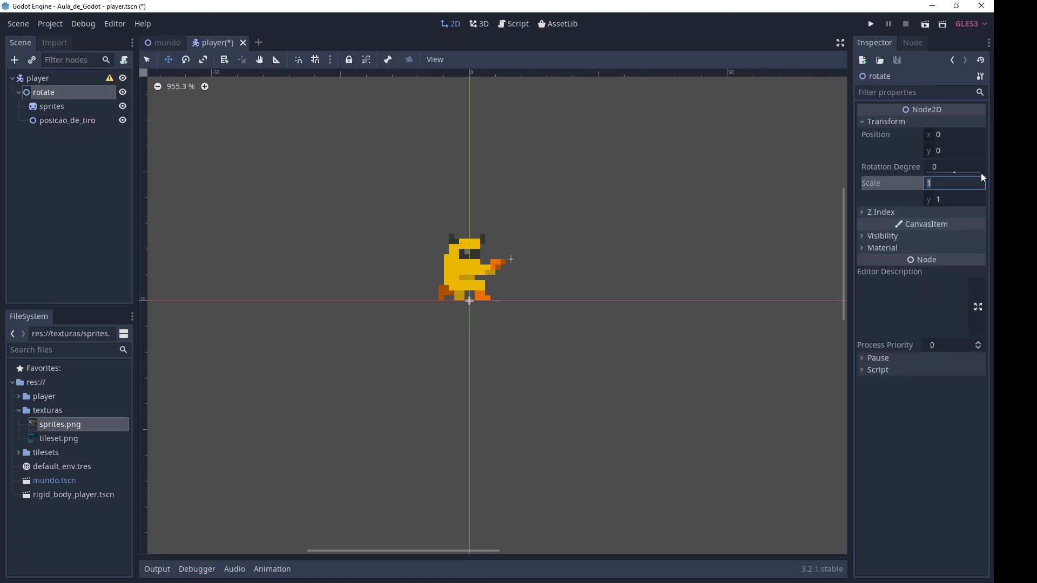
{"action": "type", "text": "-1"}
{"action": "key", "text": "Return"}
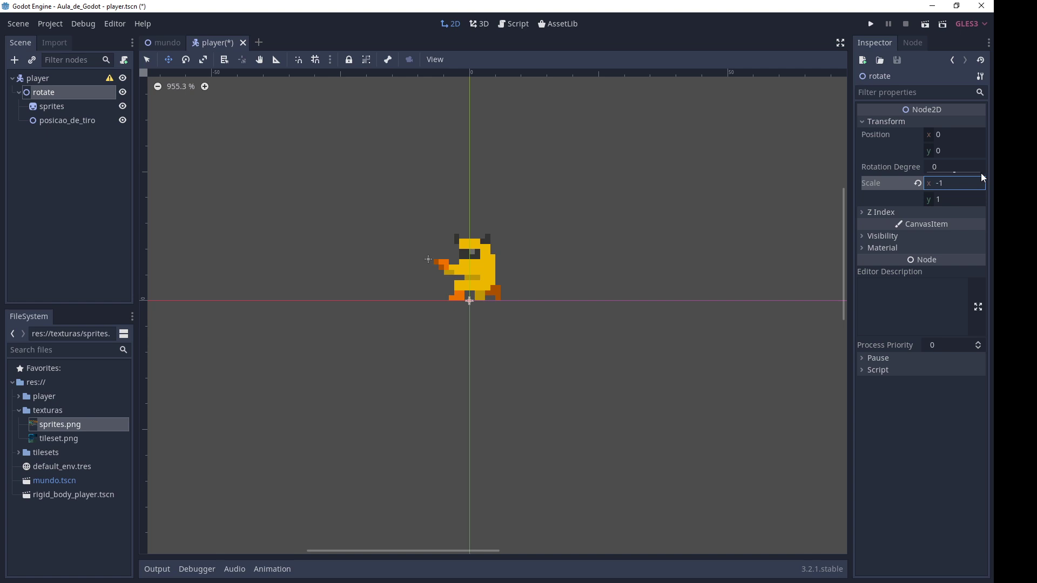
{"action": "left_click", "coordinate": [57, 106]}
{"action": "left_click", "coordinate": [61, 122]}
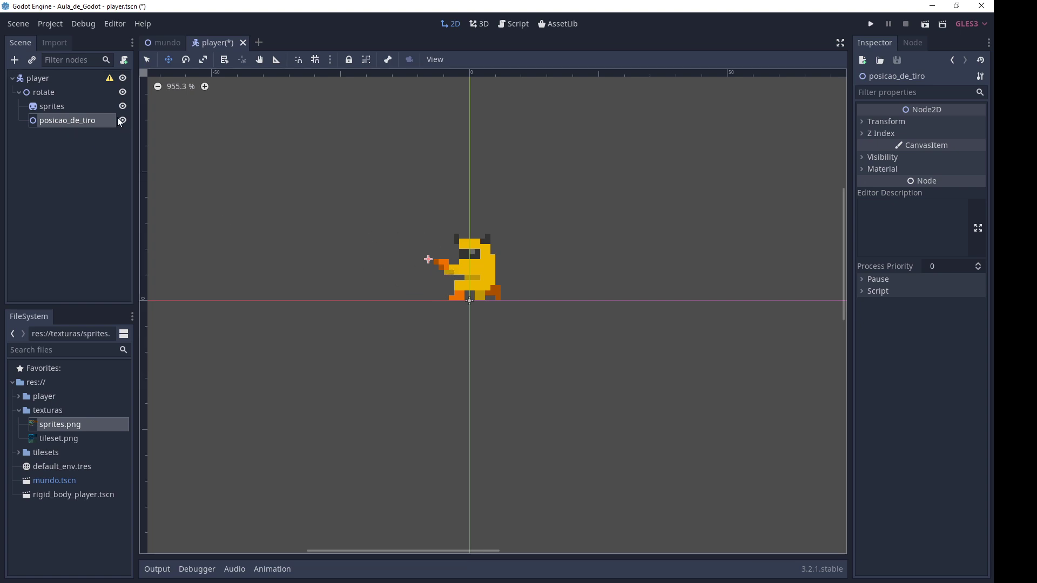
{"action": "left_click", "coordinate": [45, 92]}
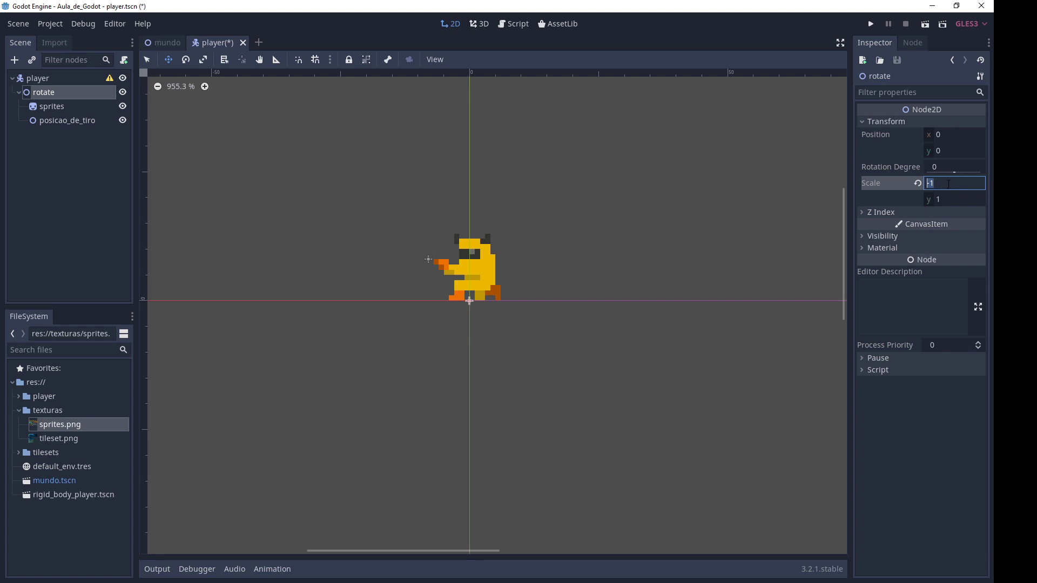
{"action": "type", "text": "1"}
{"action": "key", "text": "Return"}
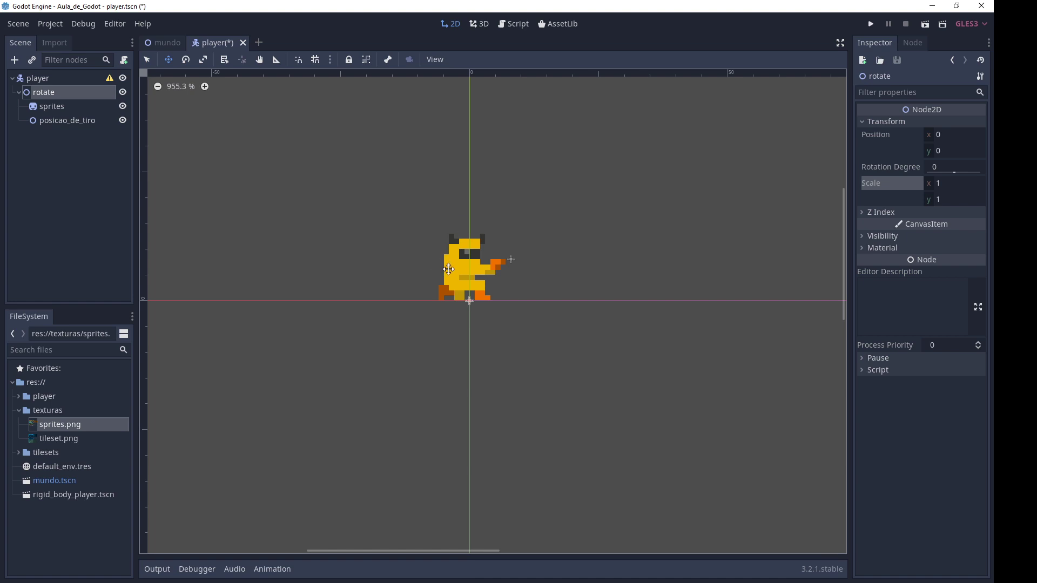
{"action": "scroll", "coordinate": [448, 263], "scroll_direction": "up", "scroll_amount": 1}
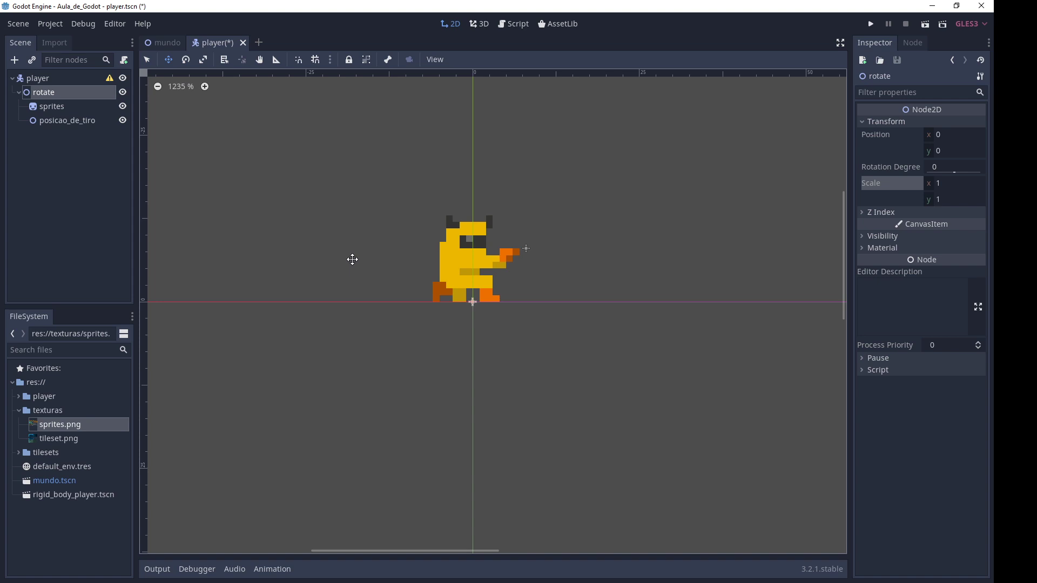
{"action": "left_click", "coordinate": [51, 93]}
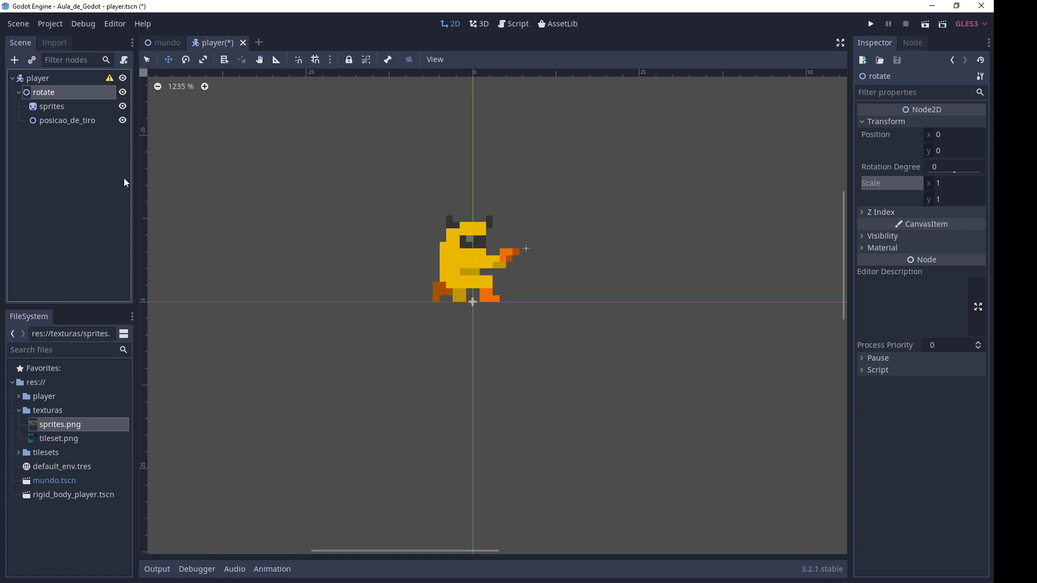
Step: Set the sprites node's Frame to 5, the front-facing pose (frame coords 5, 0)
{"action": "left_click", "coordinate": [49, 108]}
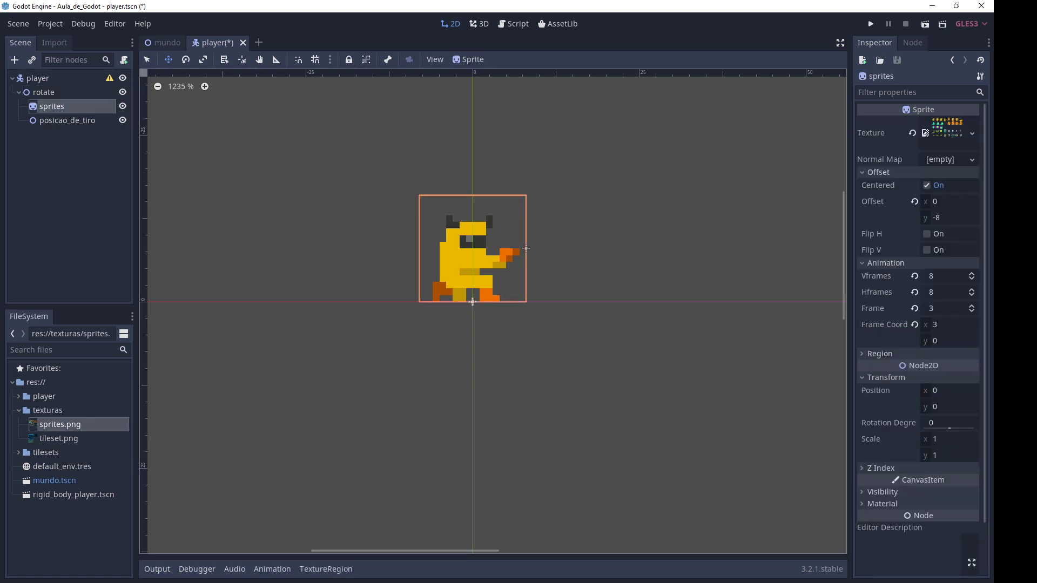
{"action": "double_click", "coordinate": [975, 312]}
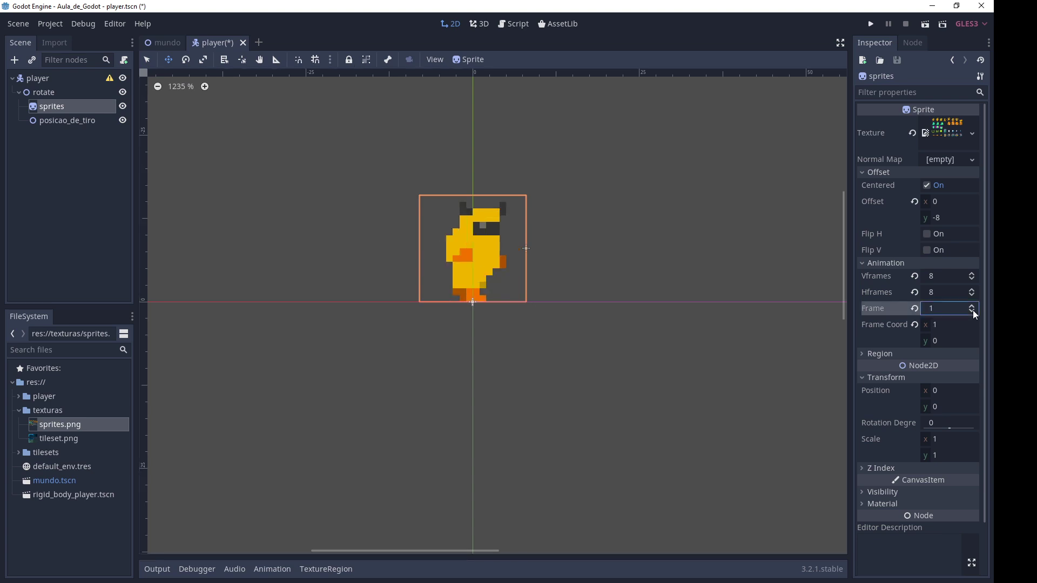
{"action": "double_click", "coordinate": [976, 306]}
{"action": "double_click", "coordinate": [976, 306]}
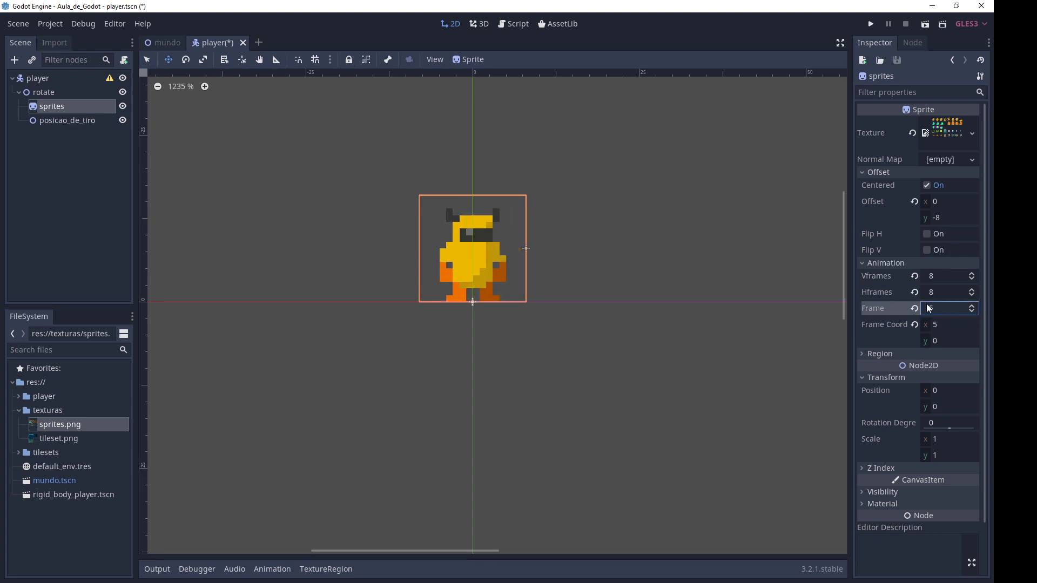
{"action": "scroll", "coordinate": [499, 218], "scroll_direction": "up", "scroll_amount": 1}
{"action": "scroll", "coordinate": [493, 203], "scroll_direction": "up", "scroll_amount": 1}
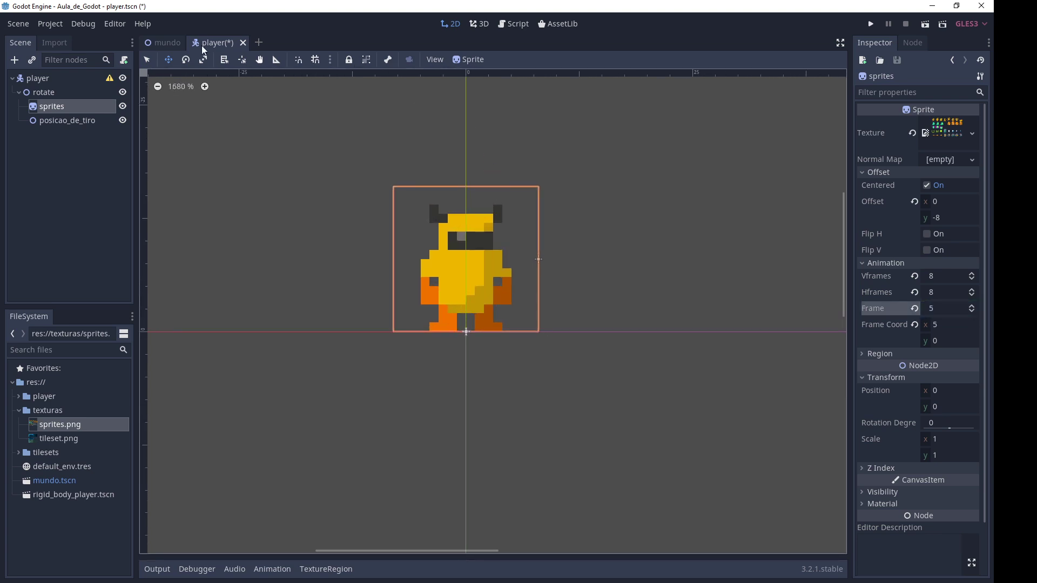
{"action": "left_click", "coordinate": [64, 79]}
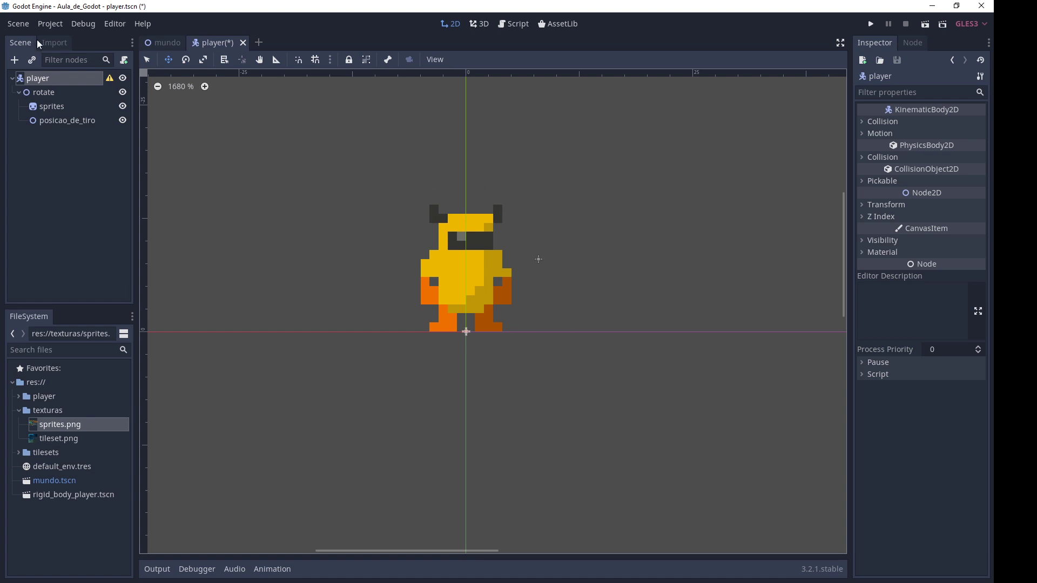
Step: Add a CollisionShape2D child to the player with a new RectangleShape2D shape
{"action": "left_click", "coordinate": [10, 62]}
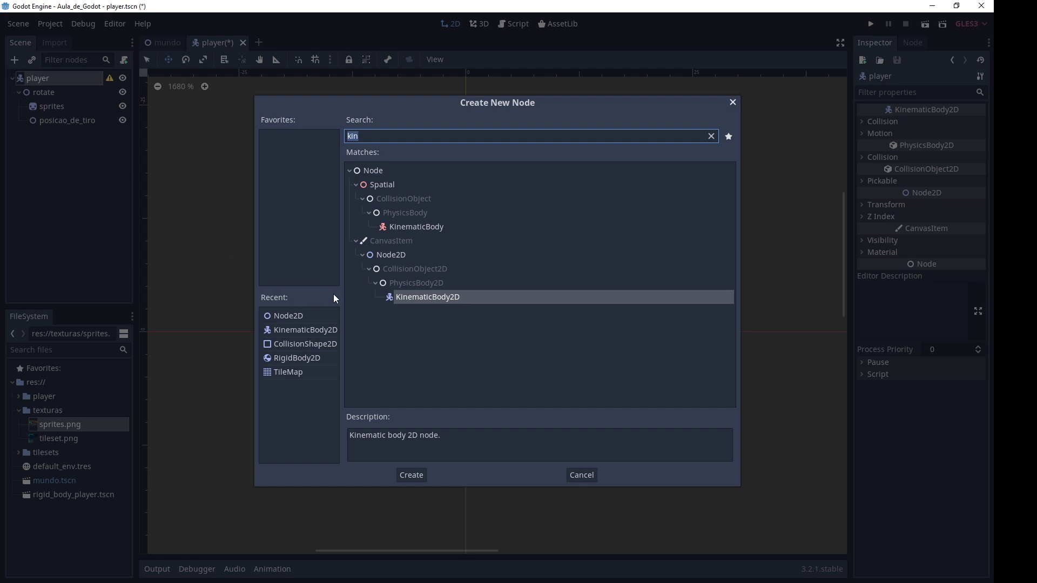
{"action": "type", "text": "col"}
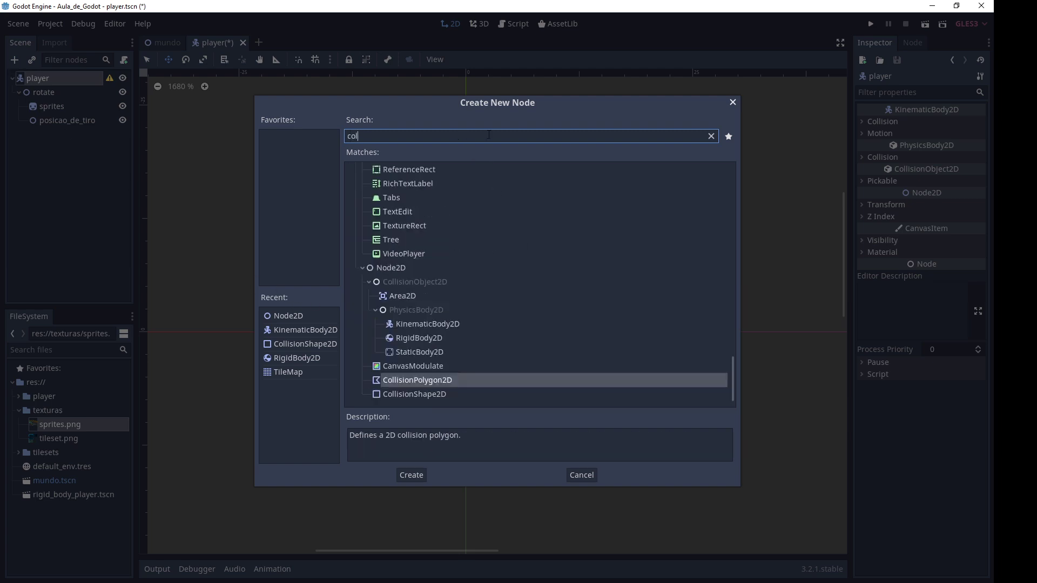
{"action": "type", "text": "l"}
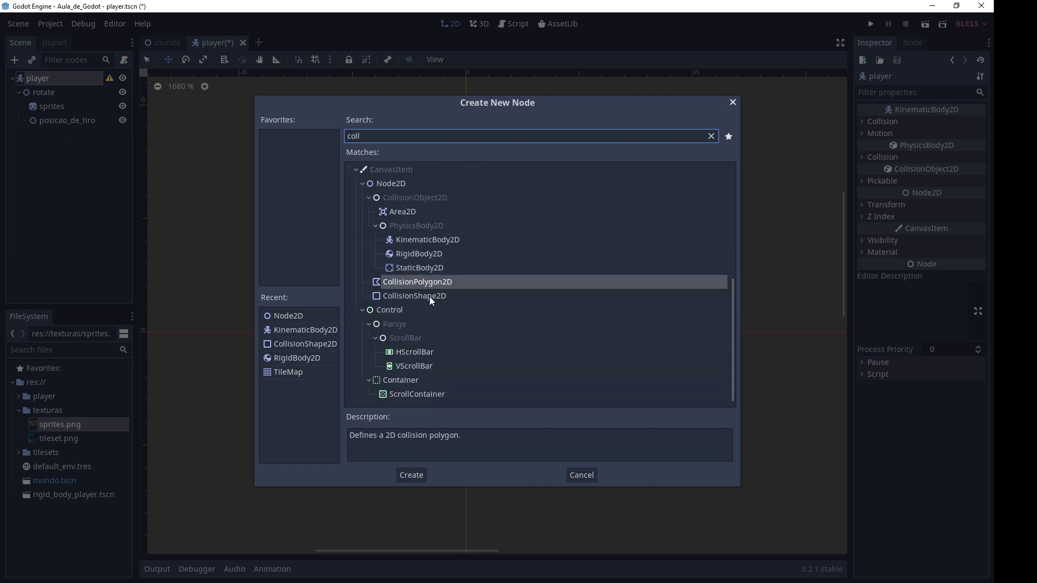
{"action": "double_click", "coordinate": [431, 298]}
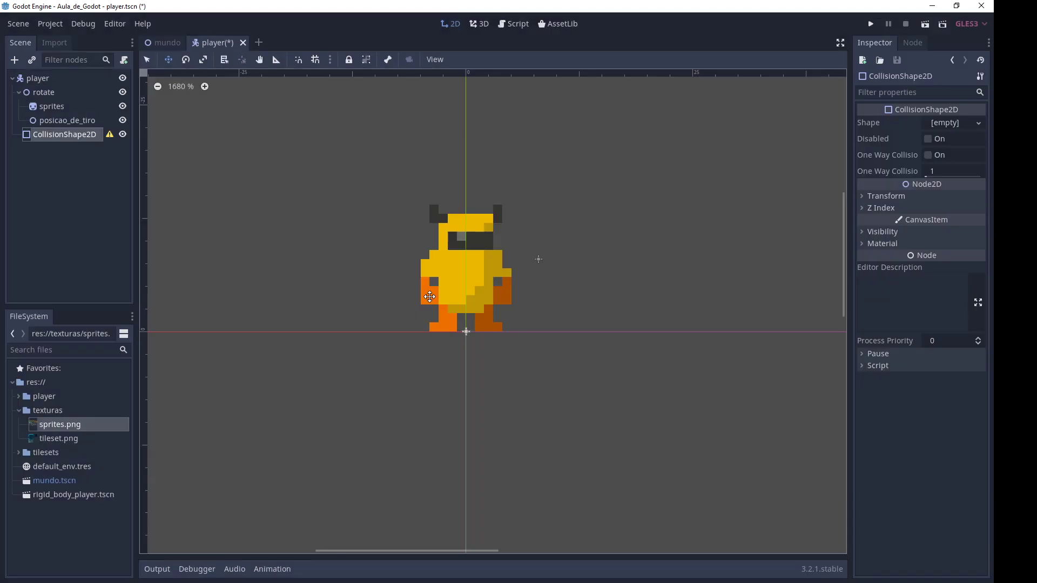
{"action": "left_click", "coordinate": [951, 124]}
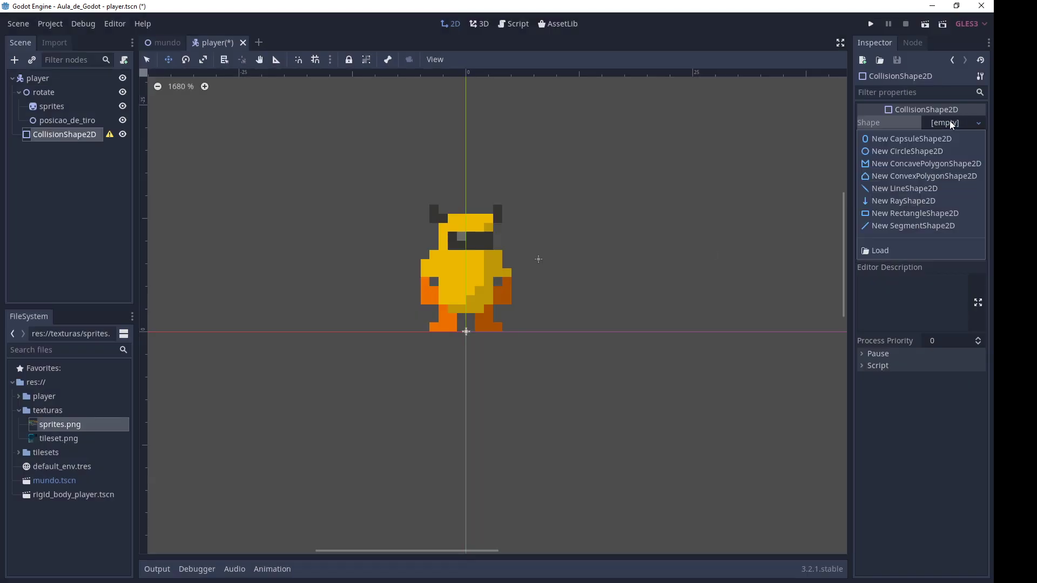
{"action": "left_click", "coordinate": [923, 213]}
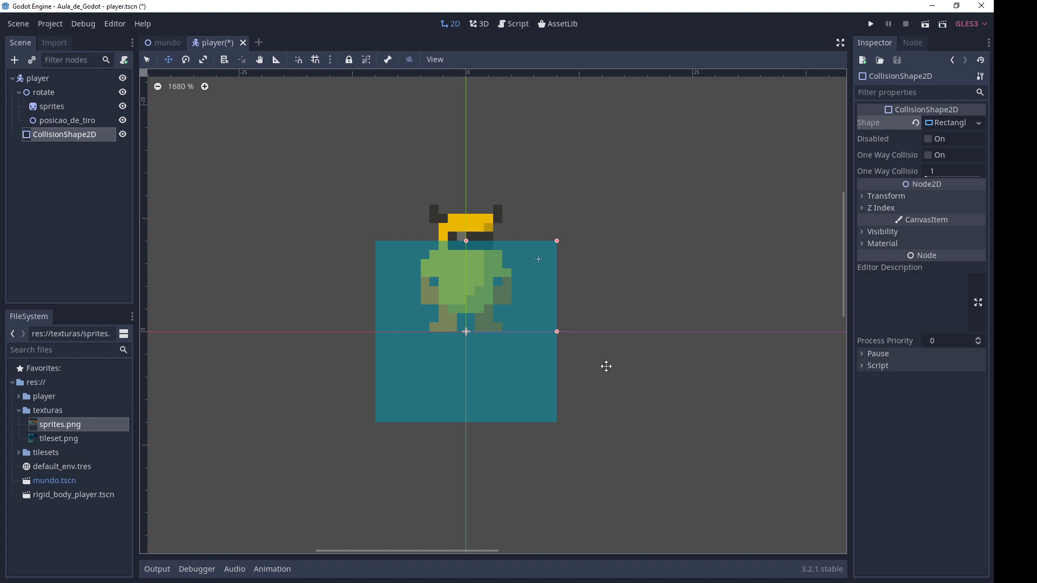
Step: Fit the collision rectangle around the character's body from head to feet, then save player.tscn
{"action": "left_click_drag", "start_coordinate": [606, 366], "coordinate": [610, 313]}
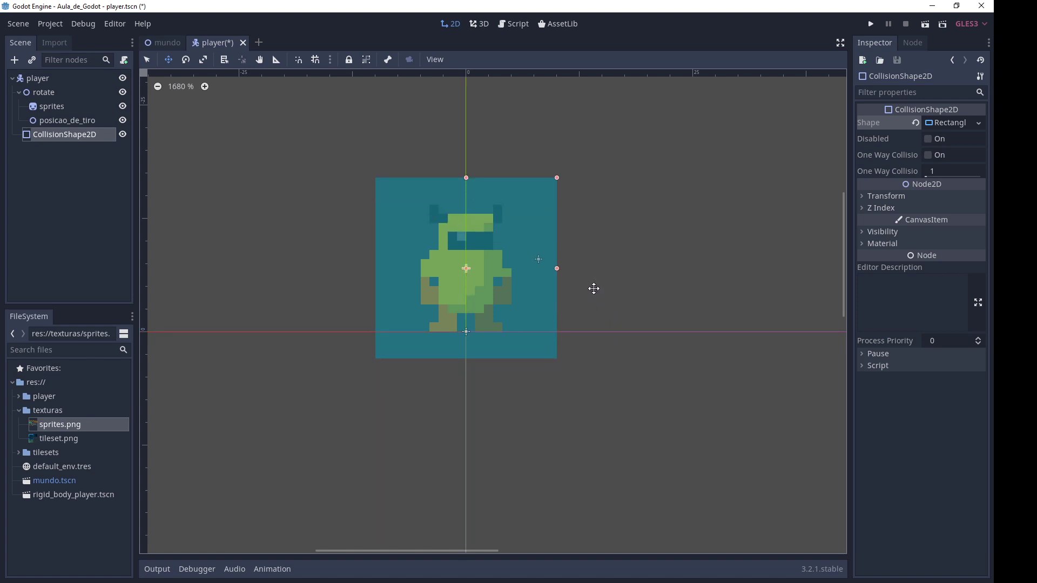
{"action": "left_click_drag", "start_coordinate": [552, 175], "coordinate": [498, 206]}
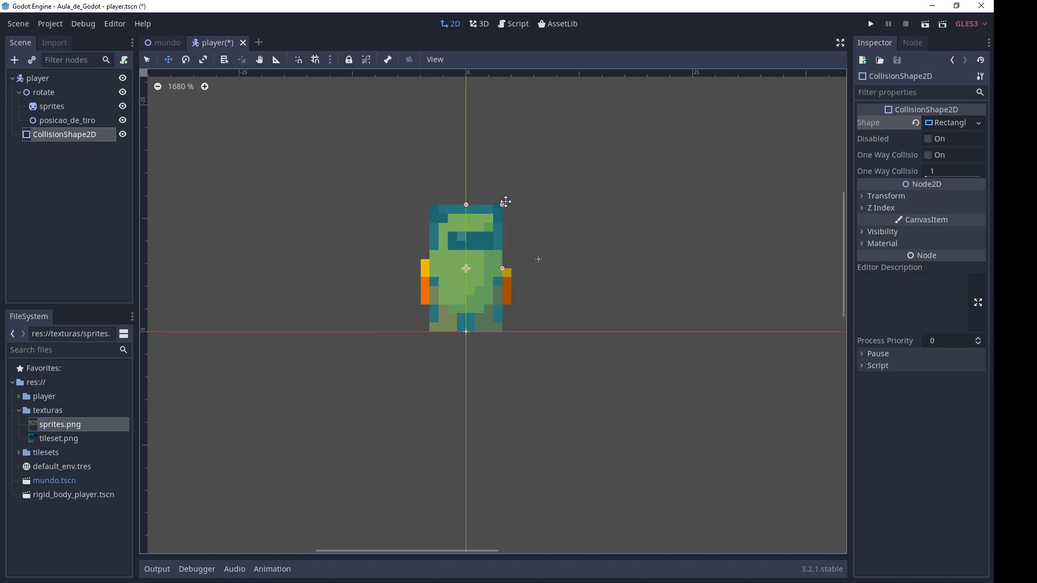
{"action": "scroll", "coordinate": [435, 306], "scroll_direction": "up", "scroll_amount": 5}
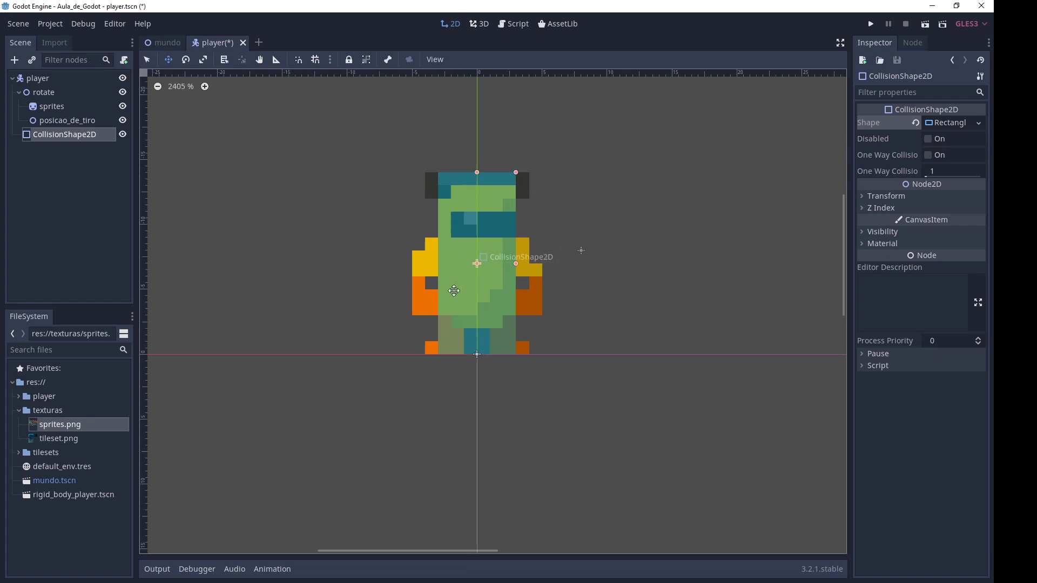
{"action": "scroll", "coordinate": [436, 305], "scroll_direction": "up", "scroll_amount": 4}
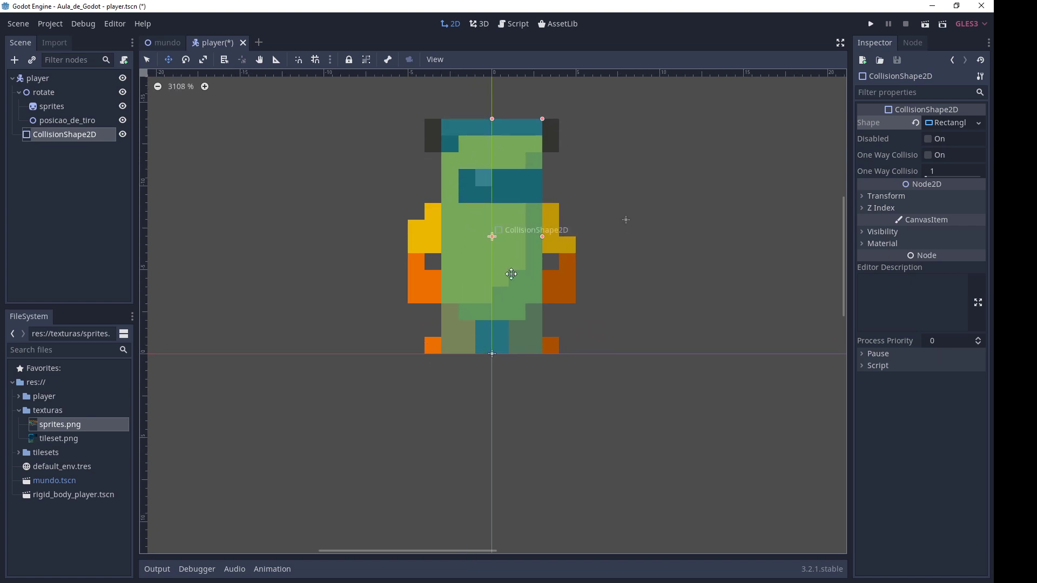
{"action": "left_click_drag", "start_coordinate": [492, 118], "coordinate": [514, 176]}
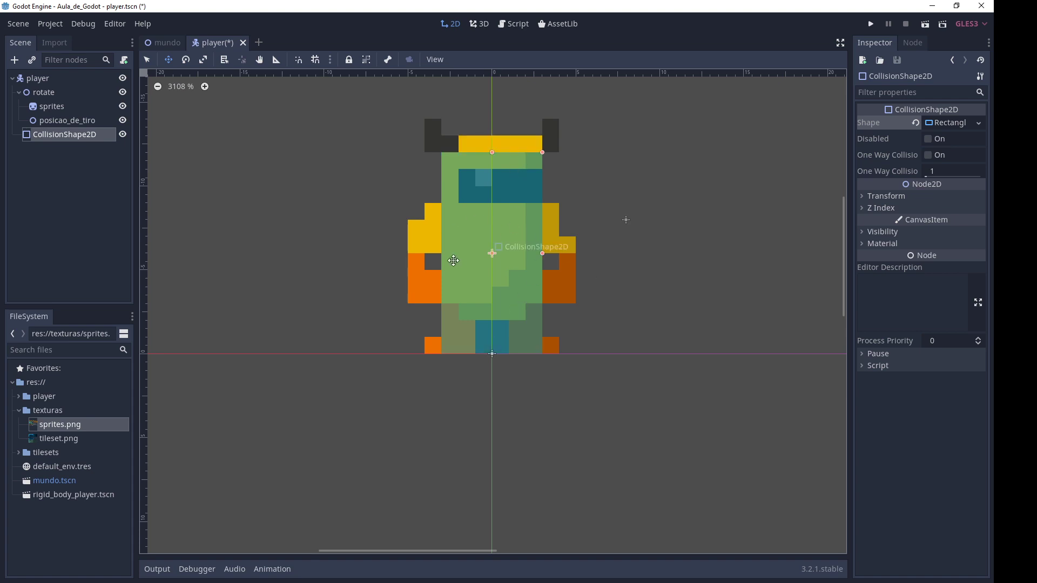
{"action": "key", "text": "ctrl+s"}
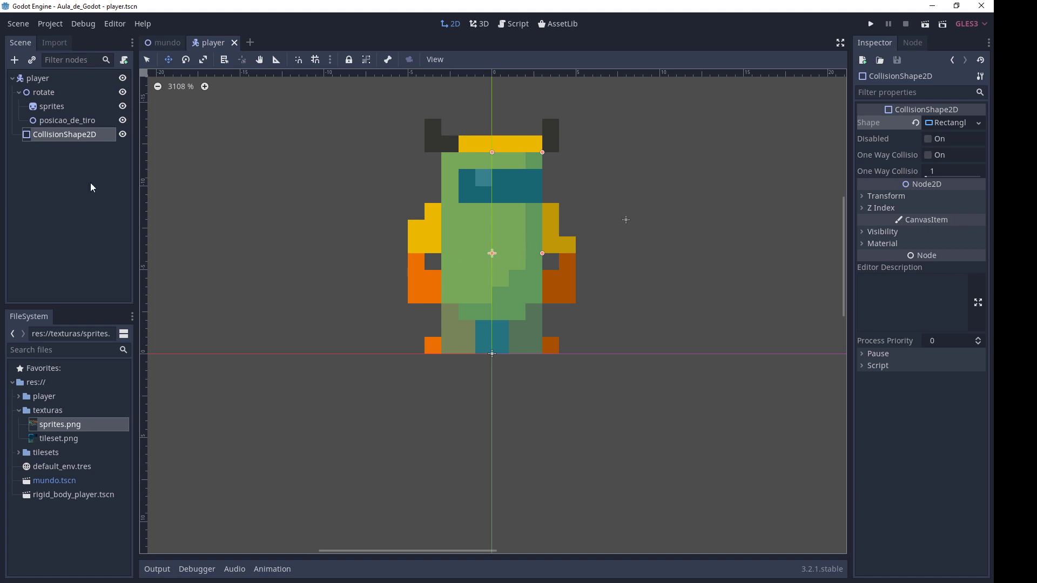
{"action": "left_click", "coordinate": [49, 78]}
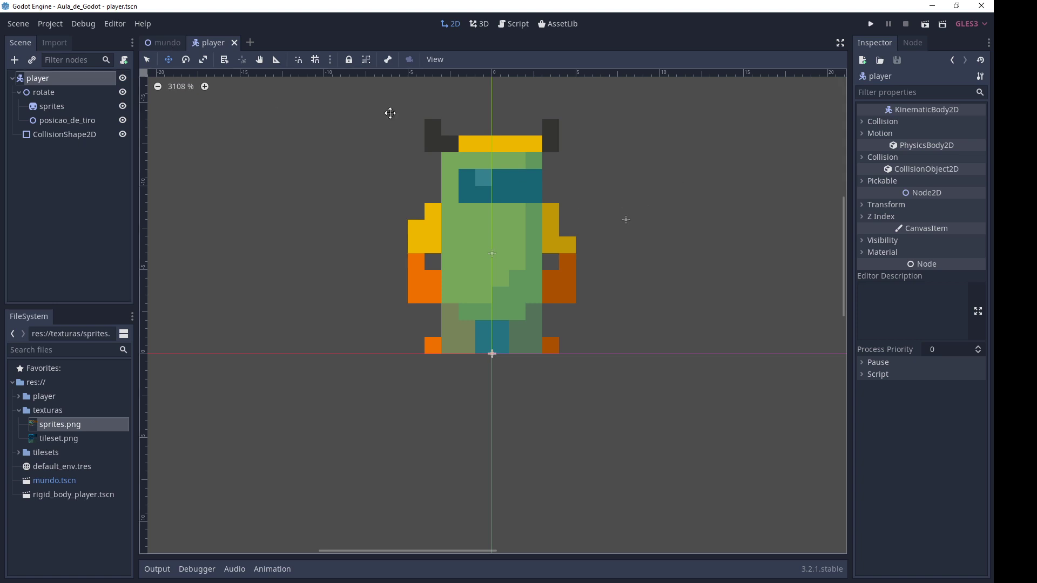
Step: Instance the player scene into the mundo level
{"action": "left_click", "coordinate": [162, 42]}
{"action": "scroll", "coordinate": [370, 252], "scroll_direction": "up", "scroll_amount": 3}
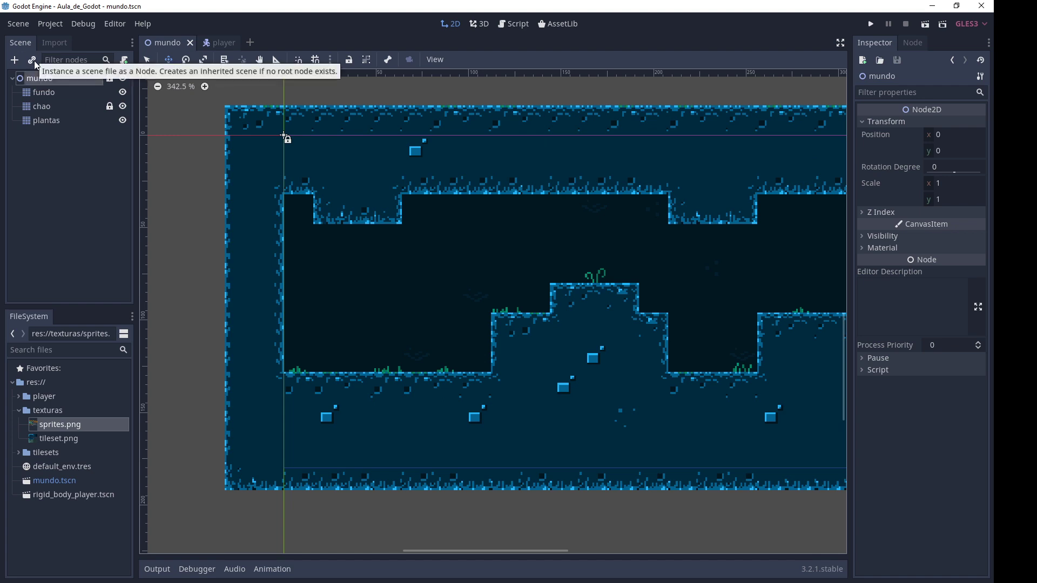
{"action": "left_click", "coordinate": [31, 62]}
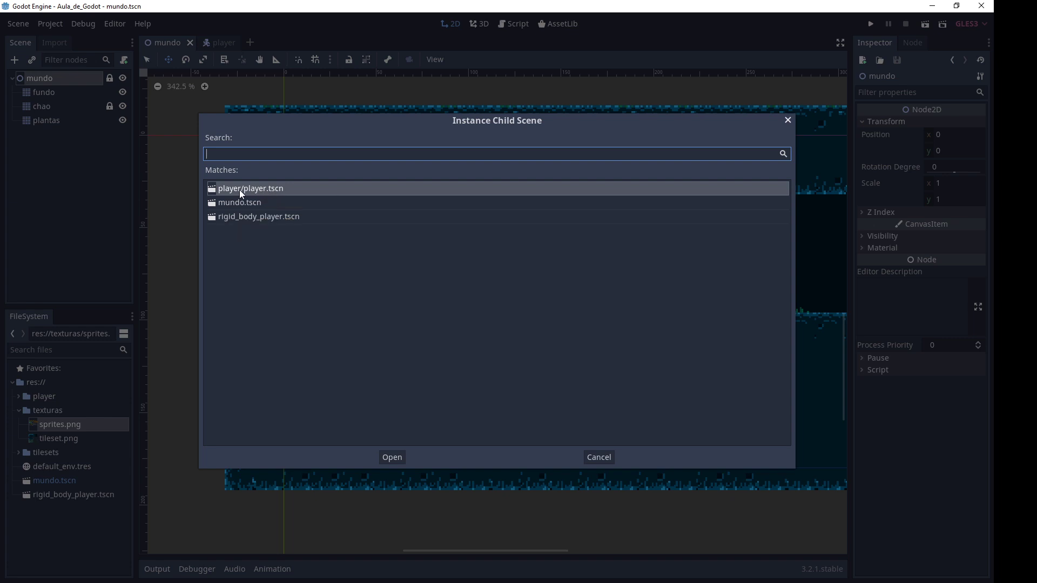
{"action": "double_click", "coordinate": [255, 189]}
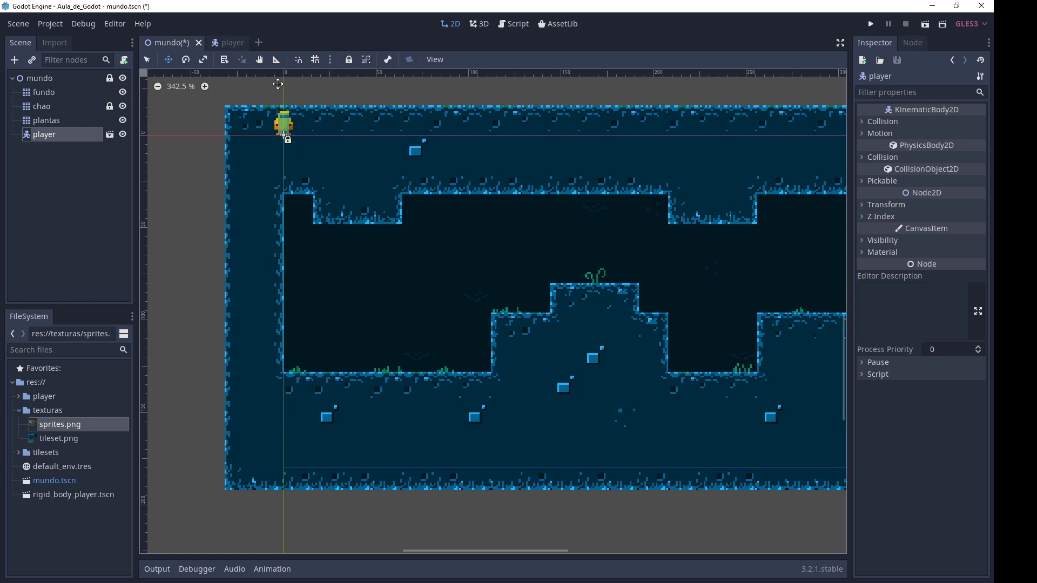
Step: Stand the player on the raised ledge beside the plant and save mundo.tscn
{"action": "scroll", "coordinate": [315, 142], "scroll_direction": "up", "scroll_amount": 1}
{"action": "scroll", "coordinate": [301, 139], "scroll_direction": "up", "scroll_amount": 1}
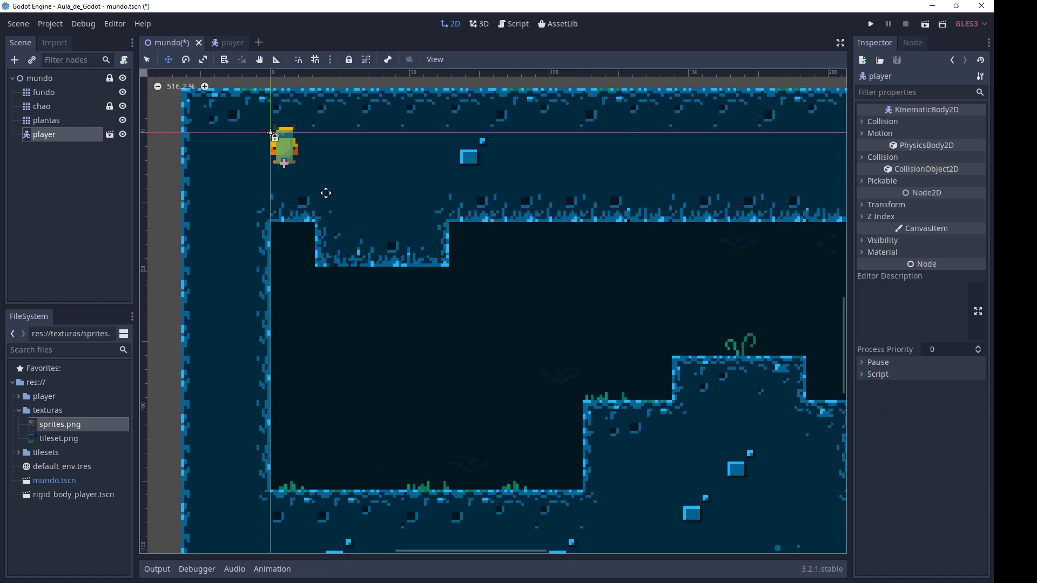
{"action": "left_click_drag", "start_coordinate": [300, 139], "coordinate": [630, 380]}
{"action": "scroll", "coordinate": [649, 427], "scroll_direction": "up", "scroll_amount": 3}
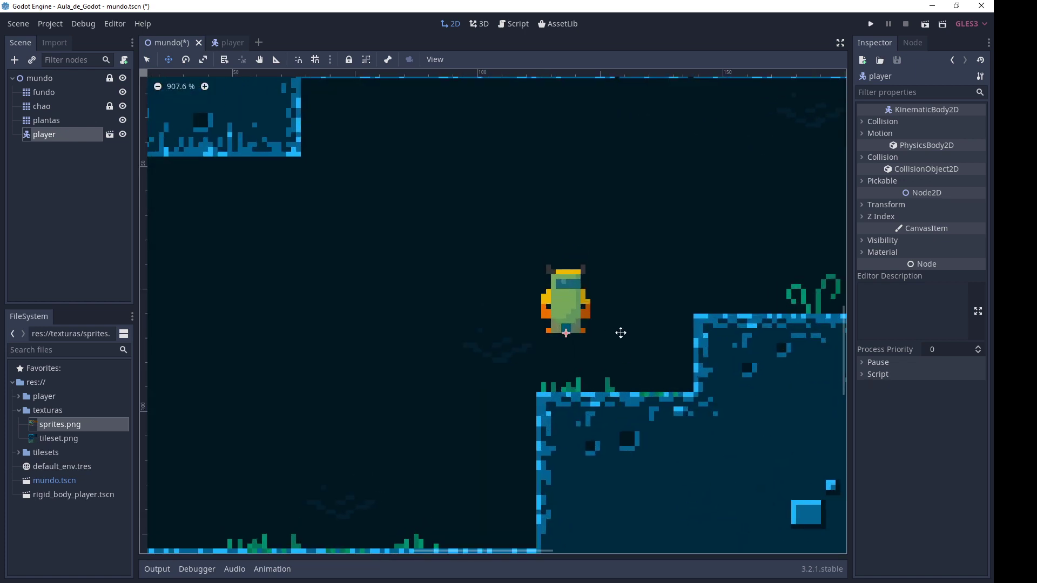
{"action": "middle_click_drag", "start_coordinate": [688, 351], "coordinate": [371, 429]}
{"action": "left_click_drag", "start_coordinate": [371, 429], "coordinate": [539, 400]}
{"action": "key", "text": "Down"}
{"action": "key", "text": "Down"}
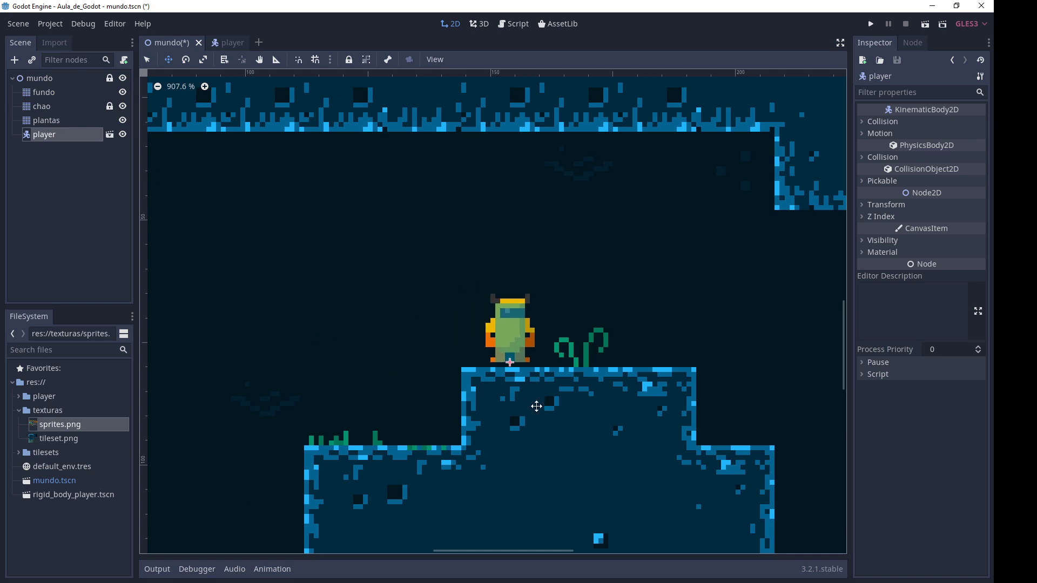
{"action": "key", "text": "Down"}
{"action": "key", "text": "ctrl+s"}
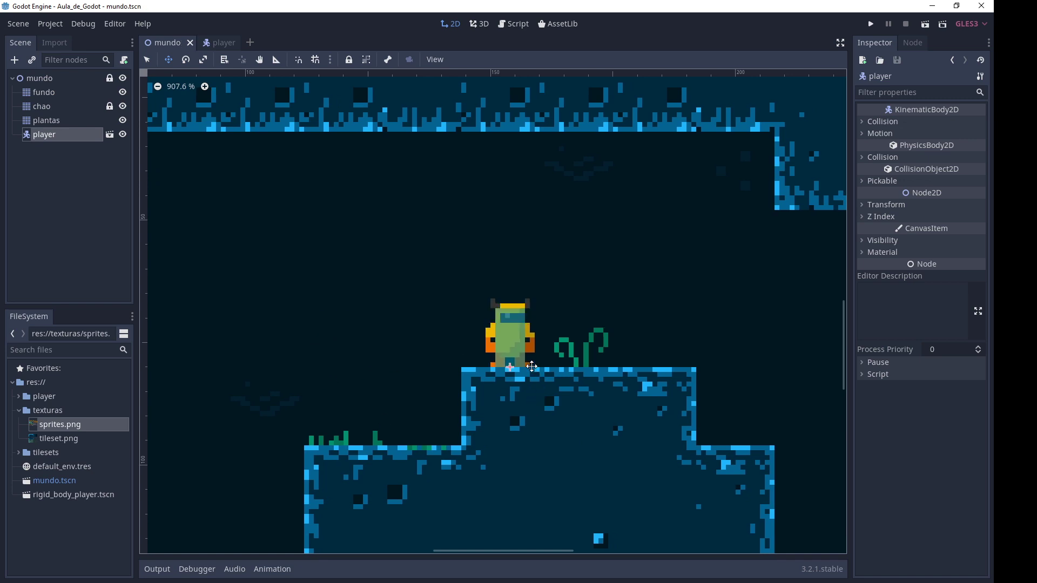
{"action": "scroll", "coordinate": [538, 362], "scroll_direction": "down", "scroll_amount": 2}
{"action": "scroll", "coordinate": [532, 359], "scroll_direction": "down", "scroll_amount": 4}
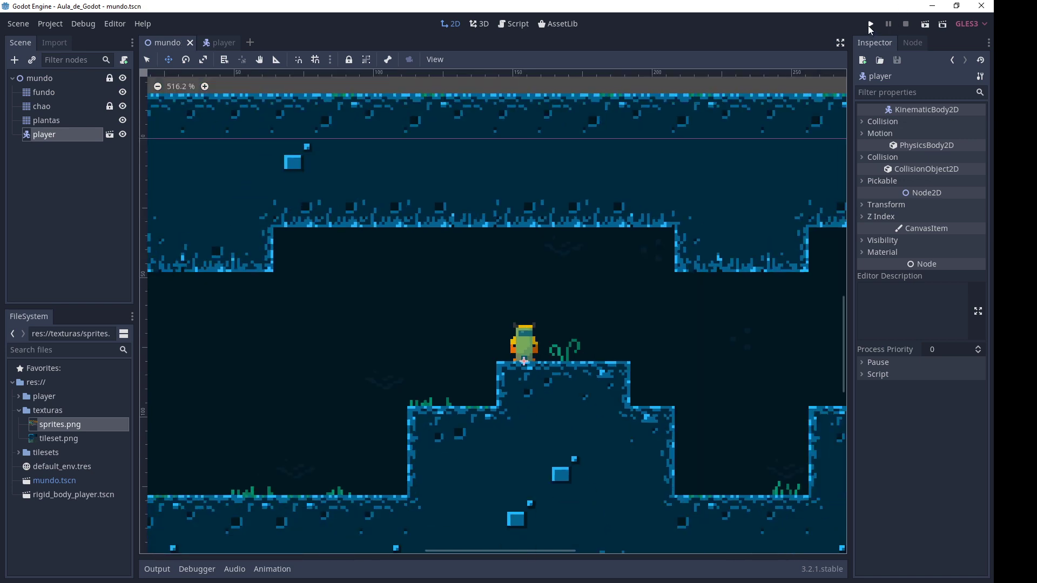
{"action": "left_click", "coordinate": [870, 25]}
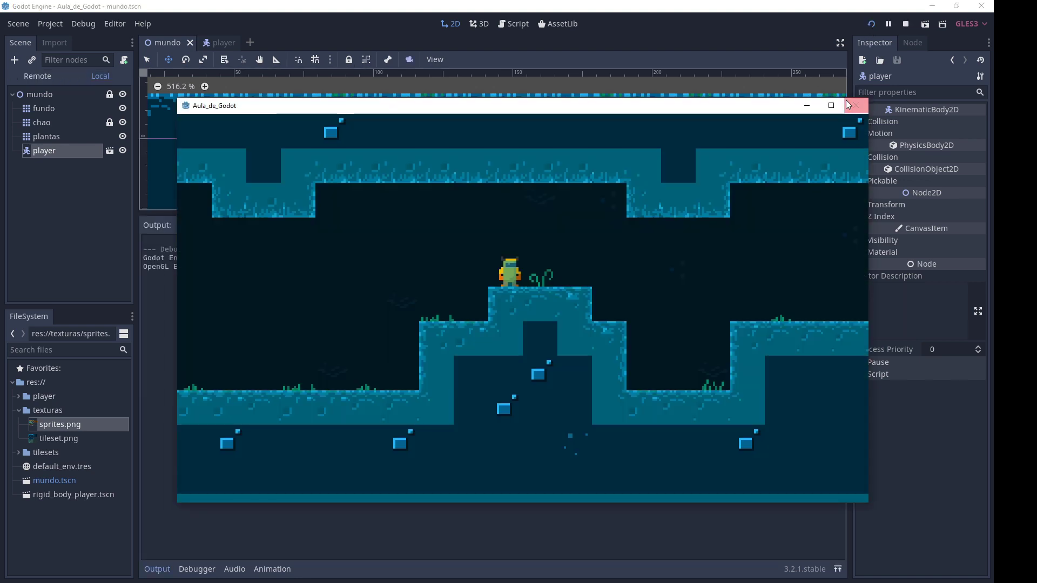
{"action": "left_click", "coordinate": [831, 105]}
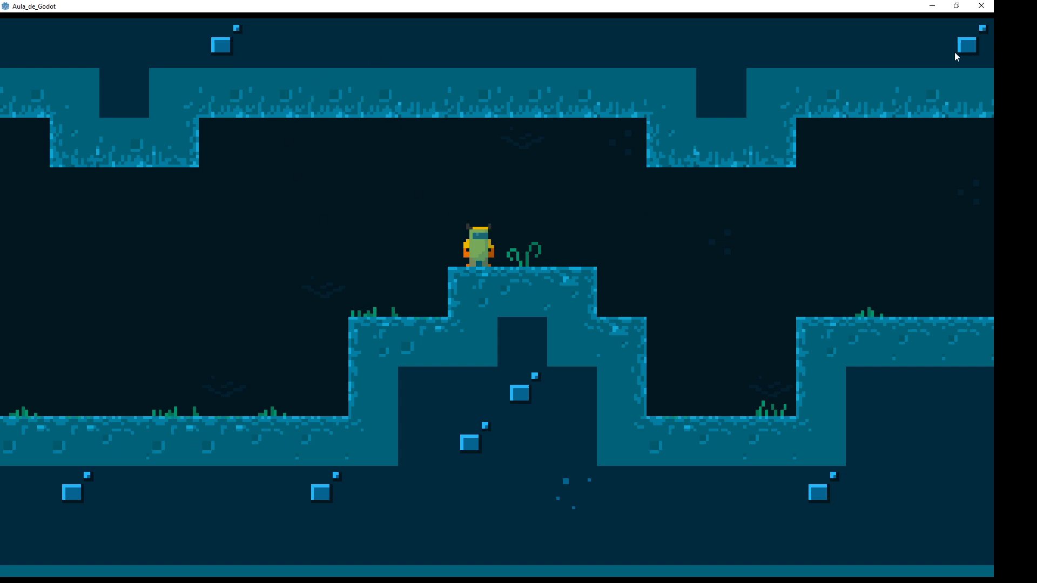
{"action": "left_click", "coordinate": [982, 5]}
Step: Turn off Visible Collision Shapes in the Debug menu, then run and close the game
{"action": "left_click", "coordinate": [88, 25]}
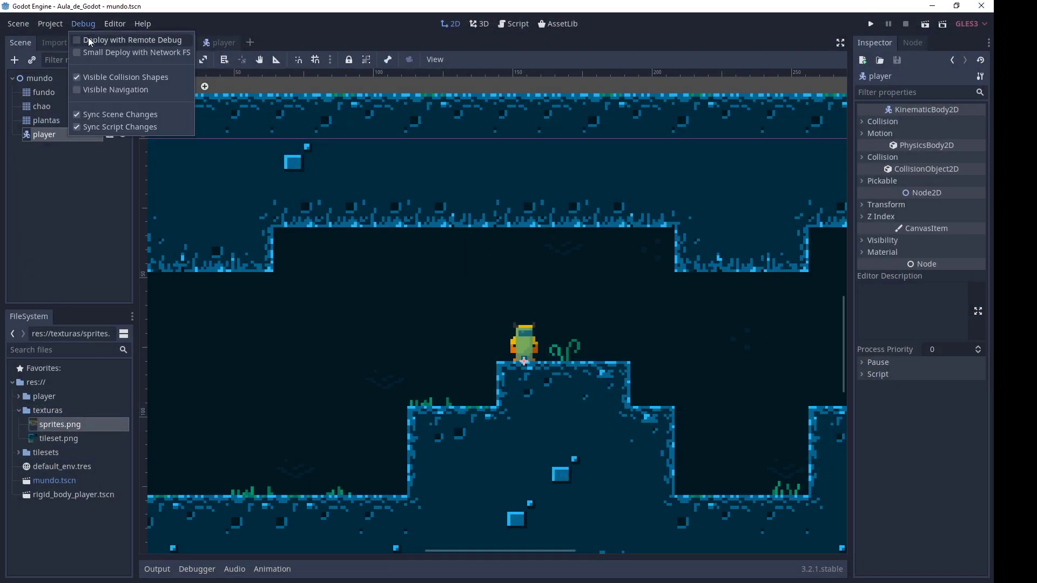
{"action": "left_click", "coordinate": [95, 77]}
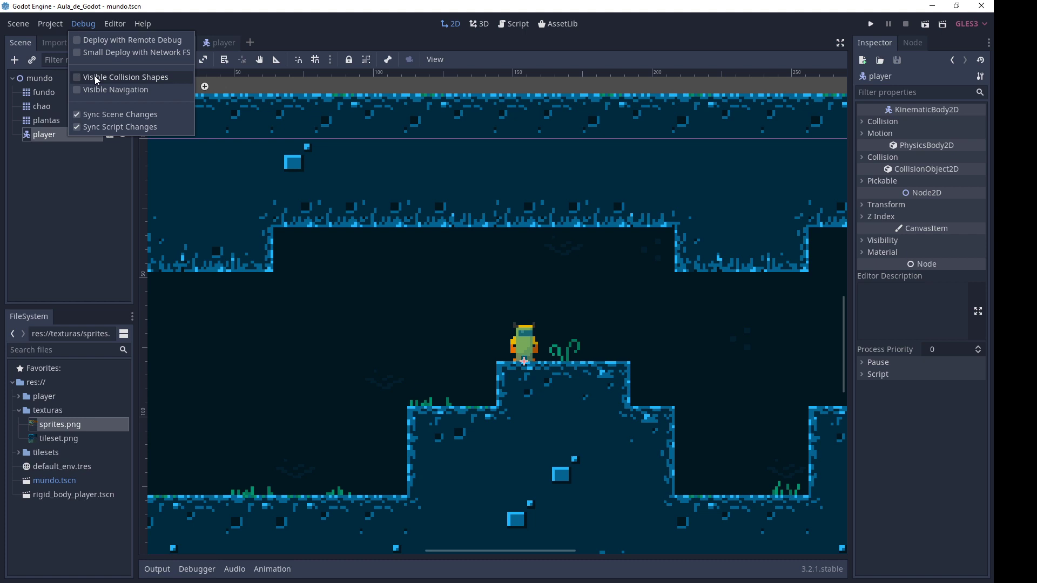
{"action": "left_click", "coordinate": [877, 28]}
{"action": "left_click", "coordinate": [871, 28]}
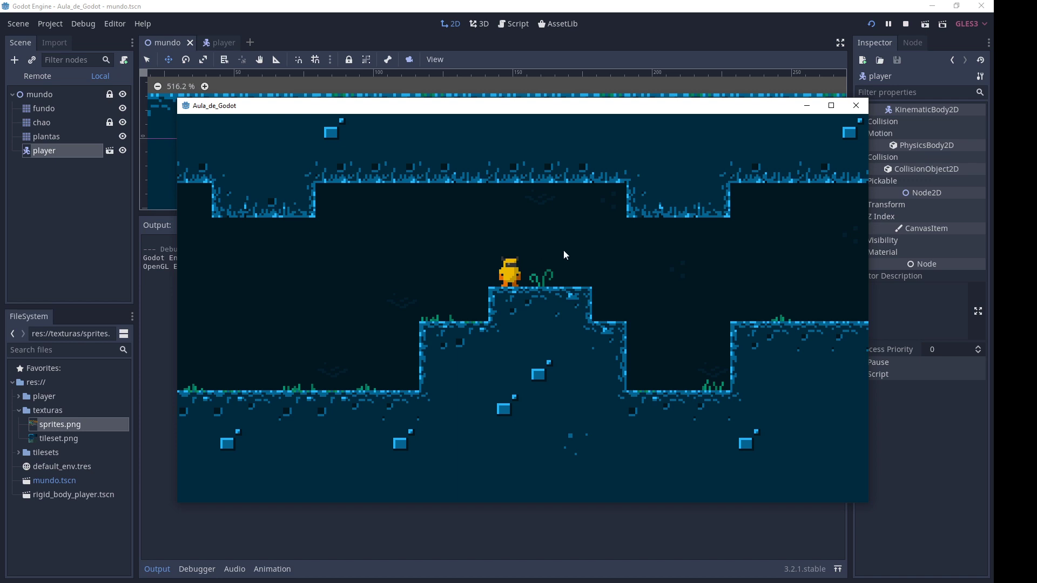
{"action": "left_click", "coordinate": [856, 106]}
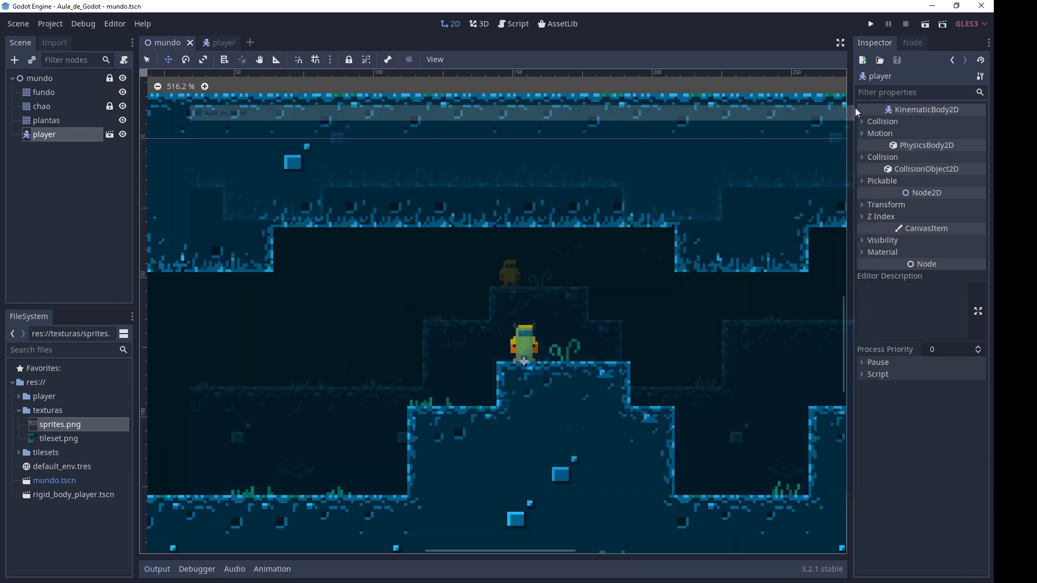
Step: Switch to the player scene and recentre the view on the sprite
{"action": "left_click", "coordinate": [222, 43]}
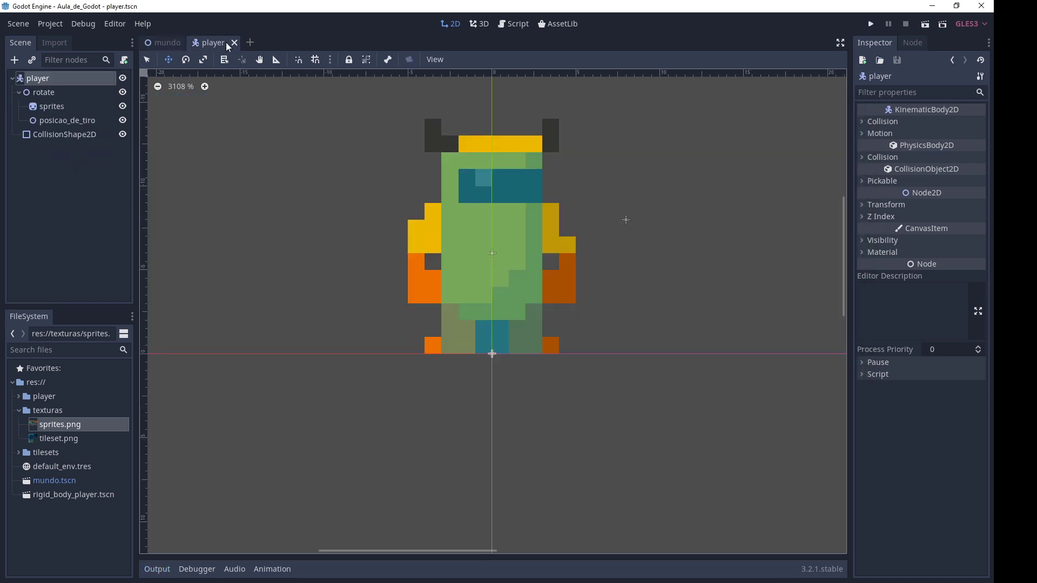
{"action": "scroll", "coordinate": [714, 187], "scroll_direction": "down", "scroll_amount": 5}
{"action": "mouse_move", "coordinate": [696, 173]}
{"action": "middle_mouse_down"}
{"action": "mouse_move", "coordinate": [623, 303]}
{"action": "mouse_move", "coordinate": [570, 299]}
{"action": "middle_mouse_up"}
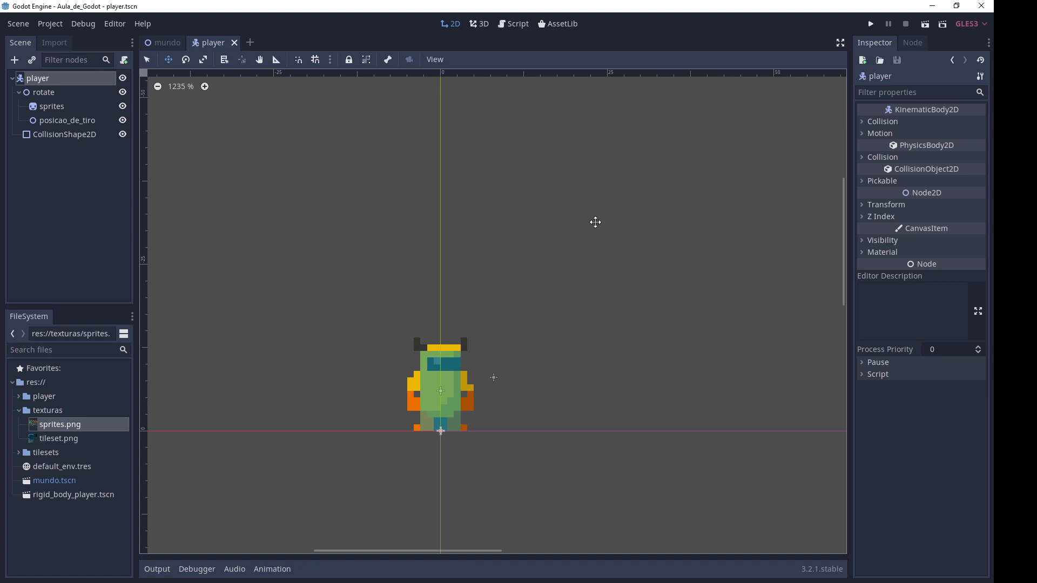
Step: Open Project Settings on the Input Map tab and look through the default ui_ actions
{"action": "left_click", "coordinate": [51, 24]}
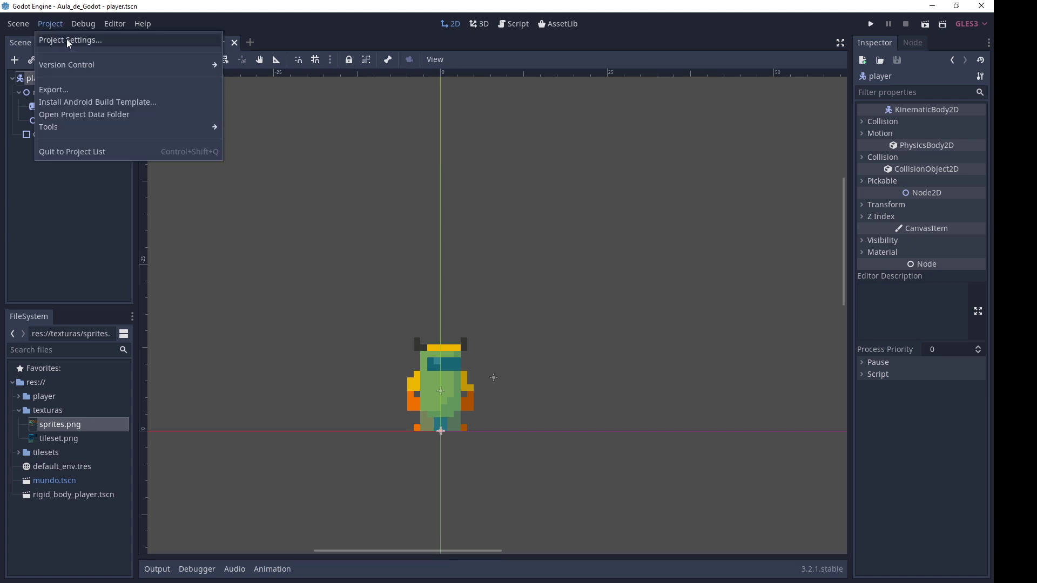
{"action": "left_click", "coordinate": [51, 41]}
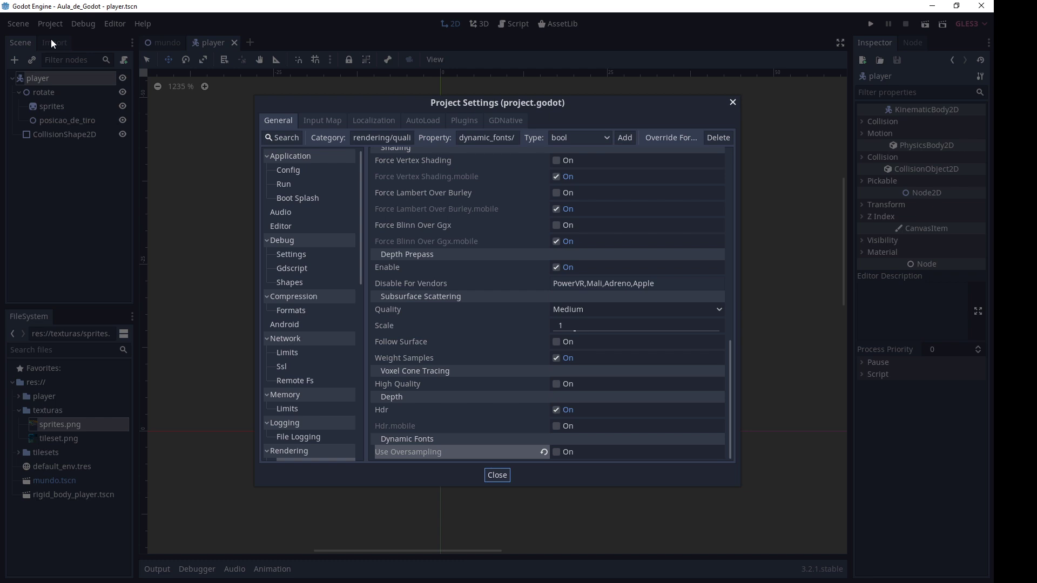
{"action": "left_click", "coordinate": [329, 121]}
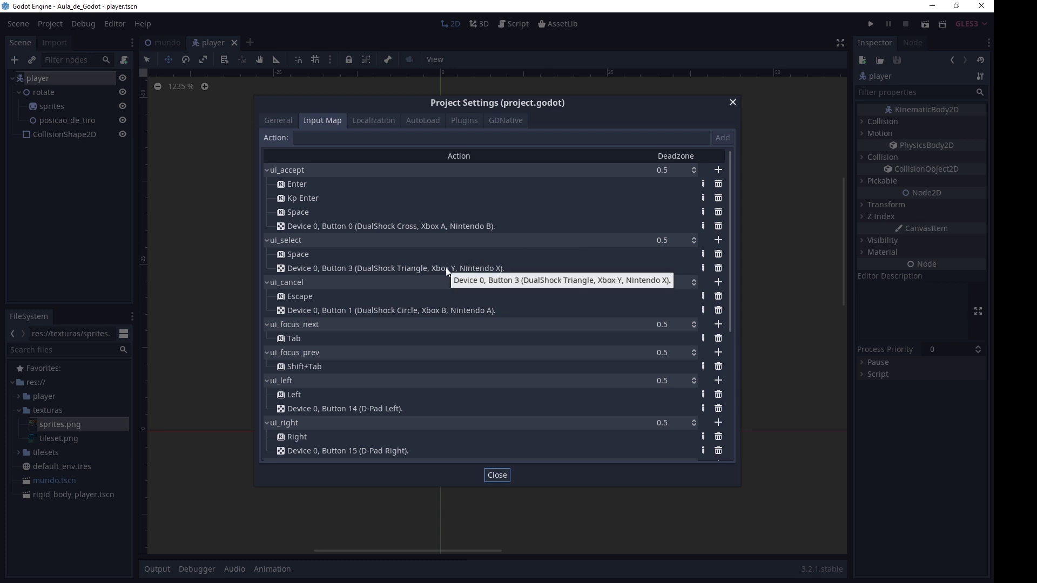
{"action": "scroll", "coordinate": [445, 267], "scroll_direction": "down", "scroll_amount": 3}
{"action": "scroll", "coordinate": [445, 268], "scroll_direction": "down", "scroll_amount": 2}
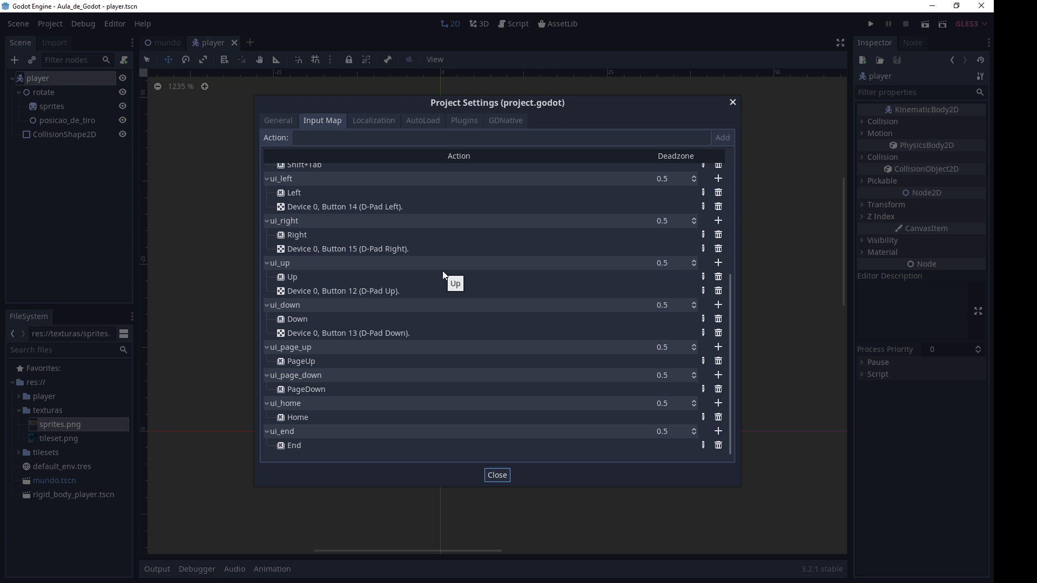
{"action": "scroll", "coordinate": [400, 280], "scroll_direction": "up", "scroll_amount": 5}
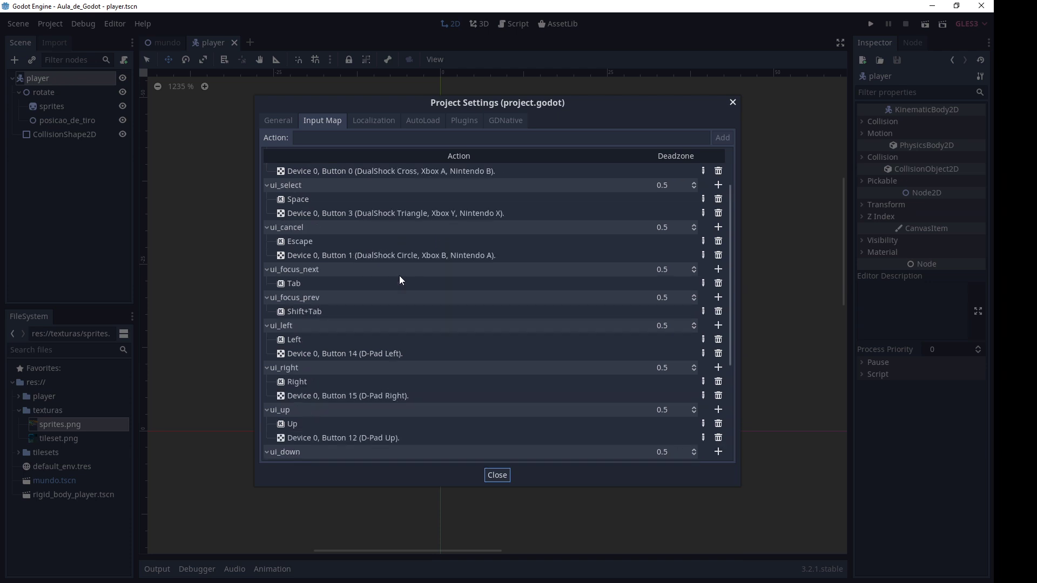
{"action": "scroll", "coordinate": [321, 223], "scroll_direction": "down", "scroll_amount": 5}
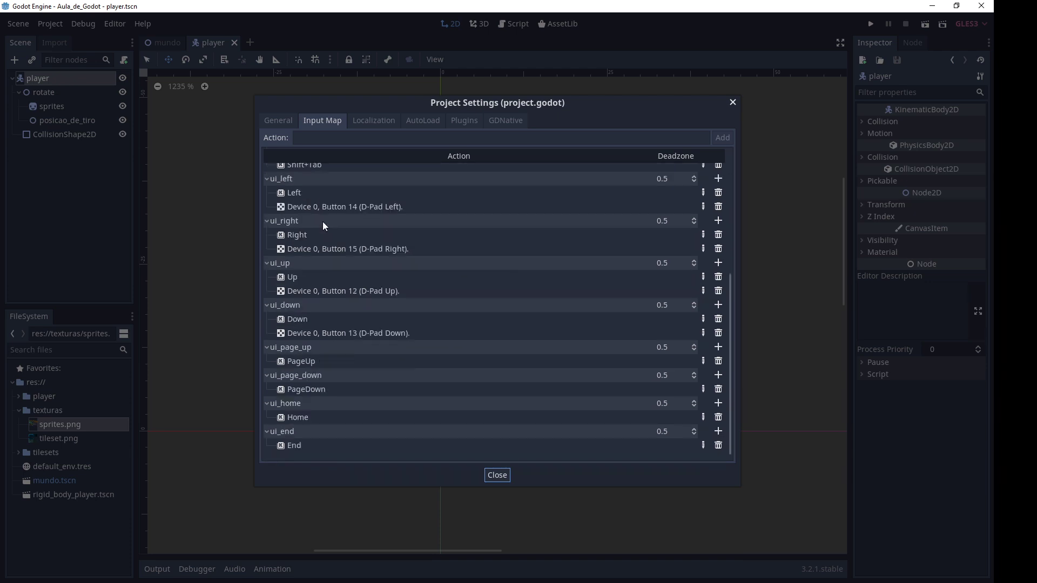
{"action": "scroll", "coordinate": [339, 320], "scroll_direction": "up", "scroll_amount": 2}
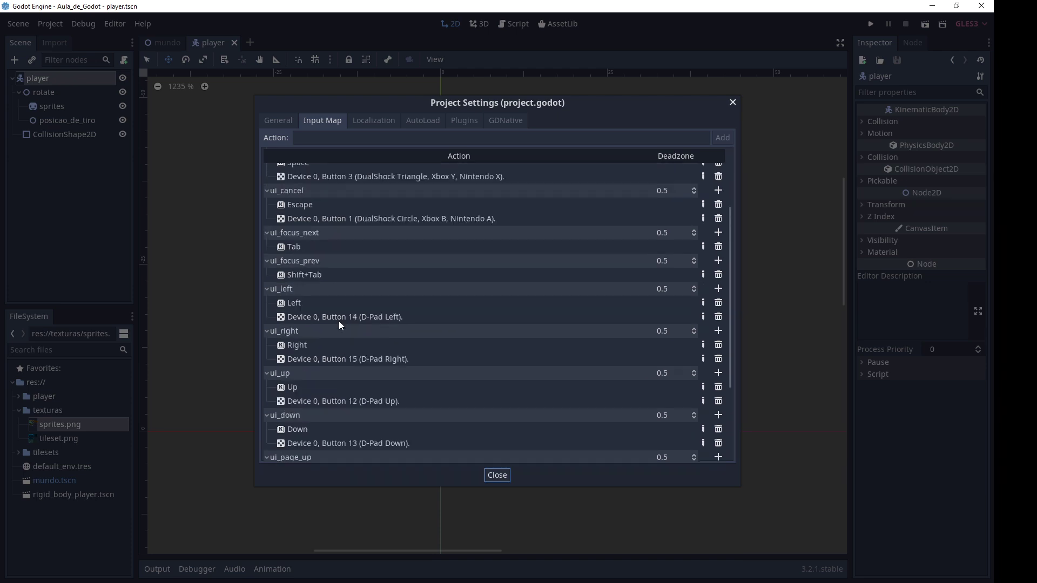
{"action": "scroll", "coordinate": [339, 319], "scroll_direction": "down", "scroll_amount": 1}
{"action": "scroll", "coordinate": [338, 319], "scroll_direction": "down", "scroll_amount": 1}
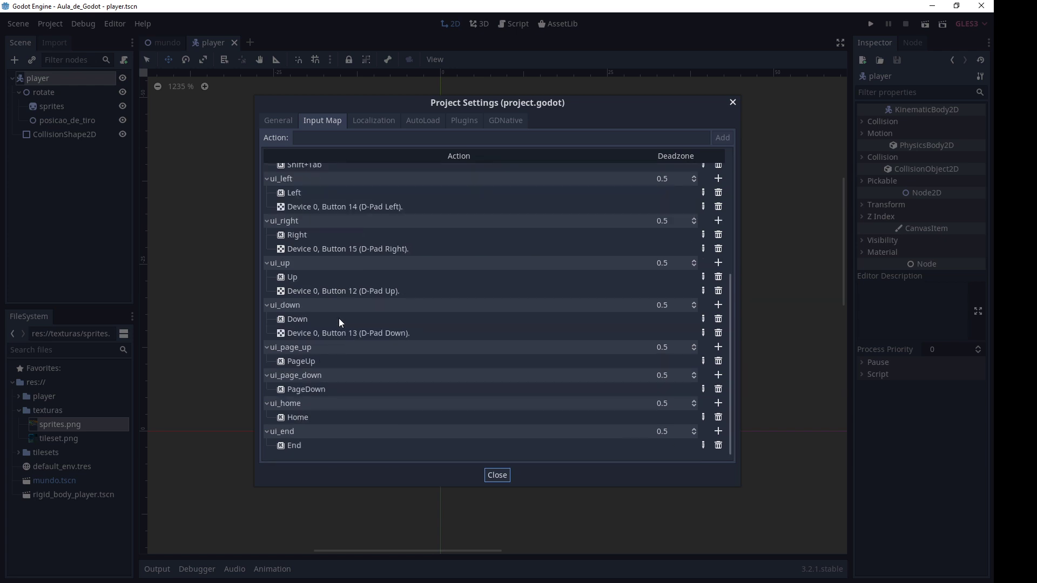
Step: Add the actions btn_left, btn_right and btn_jump to the Input Map
{"action": "left_click", "coordinate": [316, 139]}
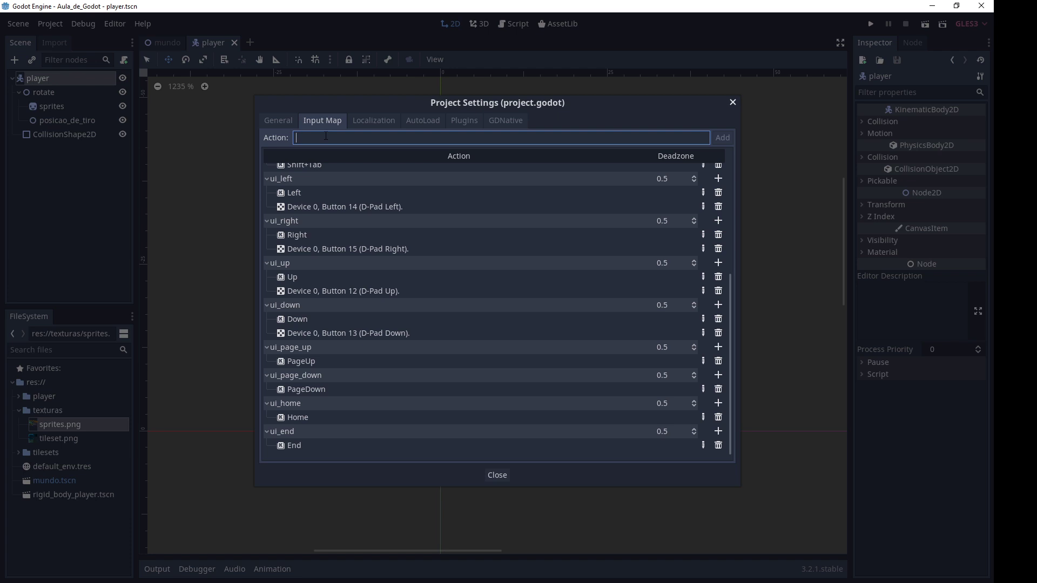
{"action": "type", "text": "btn_"}
{"action": "type", "text": "left"}
{"action": "key", "text": "Return"}
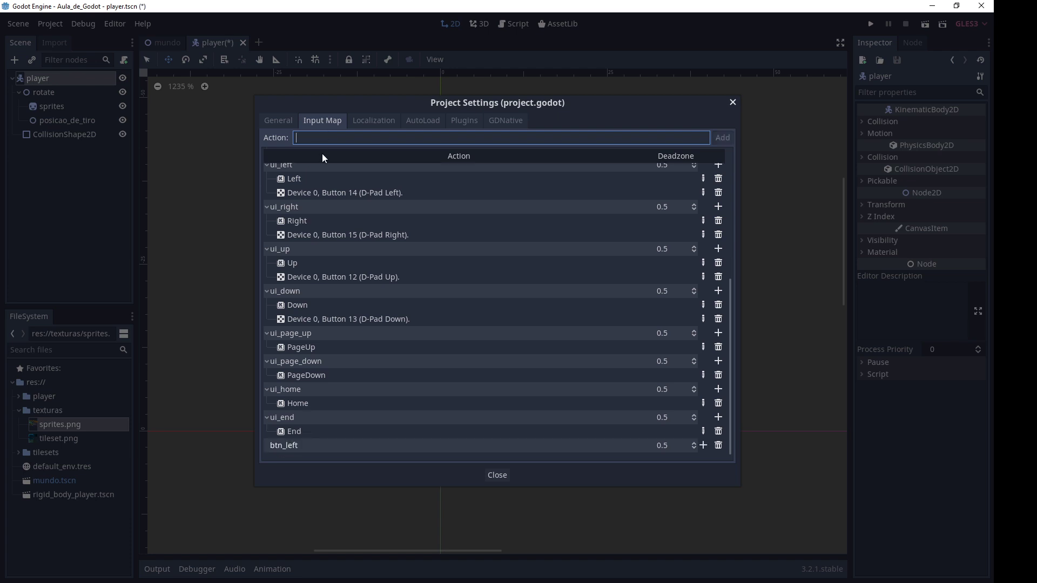
{"action": "type", "text": "btn_right"}
{"action": "key", "text": "Return"}
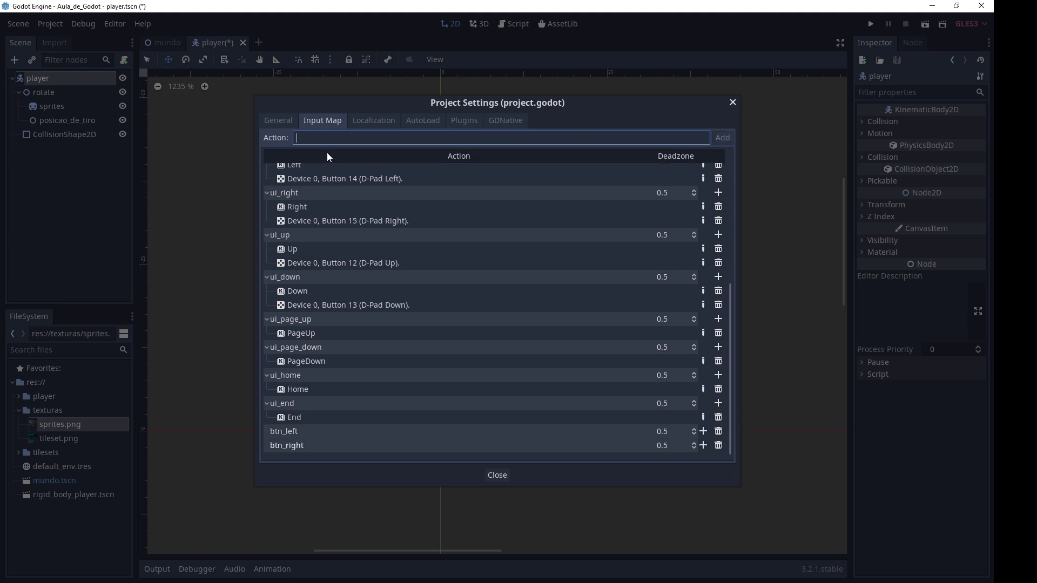
{"action": "type", "text": "btn_jump"}
{"action": "key", "text": "Return"}
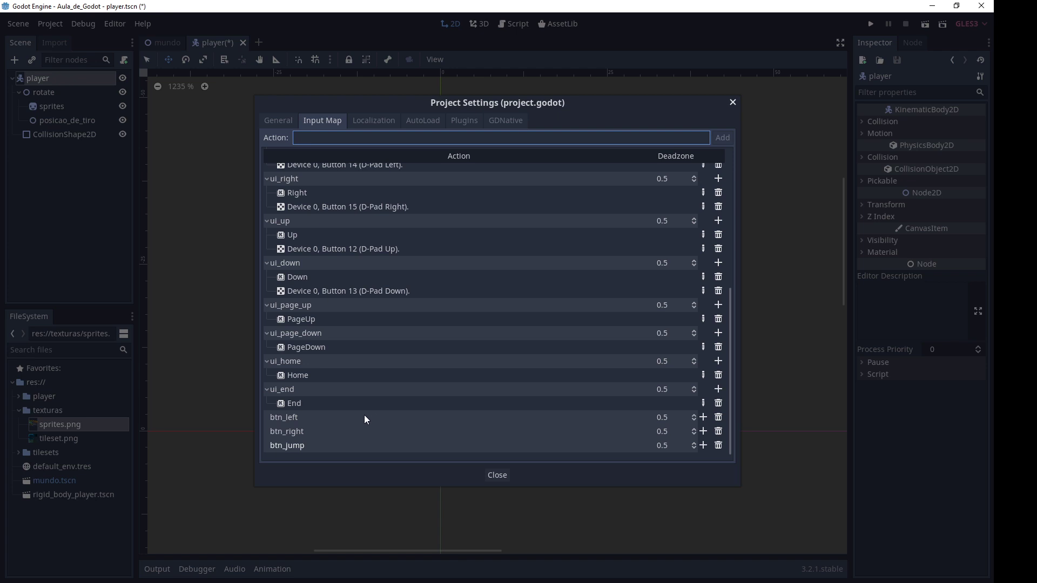
Step: Put the btn_left, btn_right and btn_jump entries into rename mode to check their names
{"action": "double_click", "coordinate": [364, 417]}
{"action": "double_click", "coordinate": [361, 431]}
{"action": "double_click", "coordinate": [362, 446]}
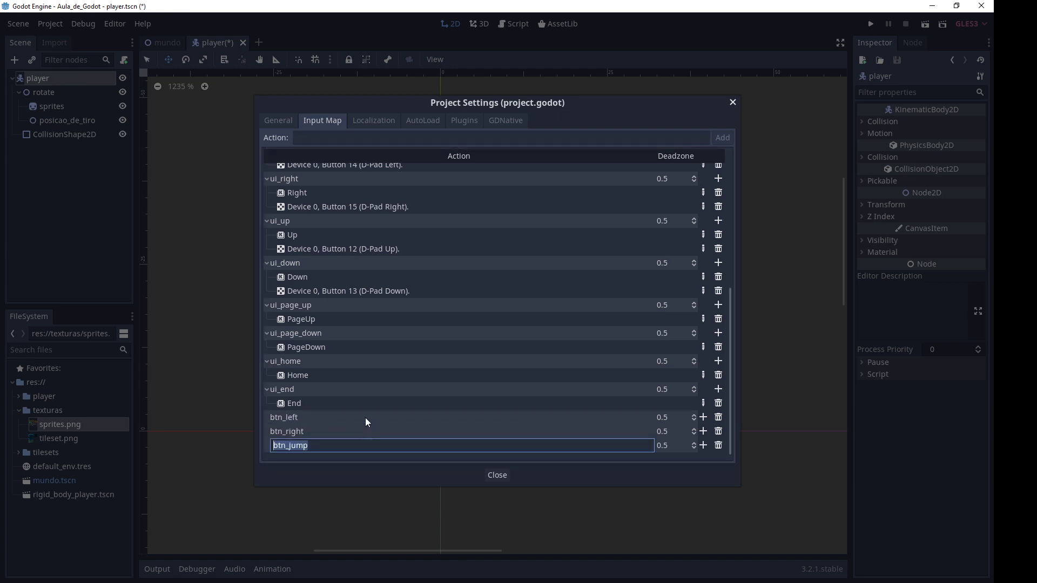
{"action": "double_click", "coordinate": [366, 417]}
{"action": "double_click", "coordinate": [332, 432]}
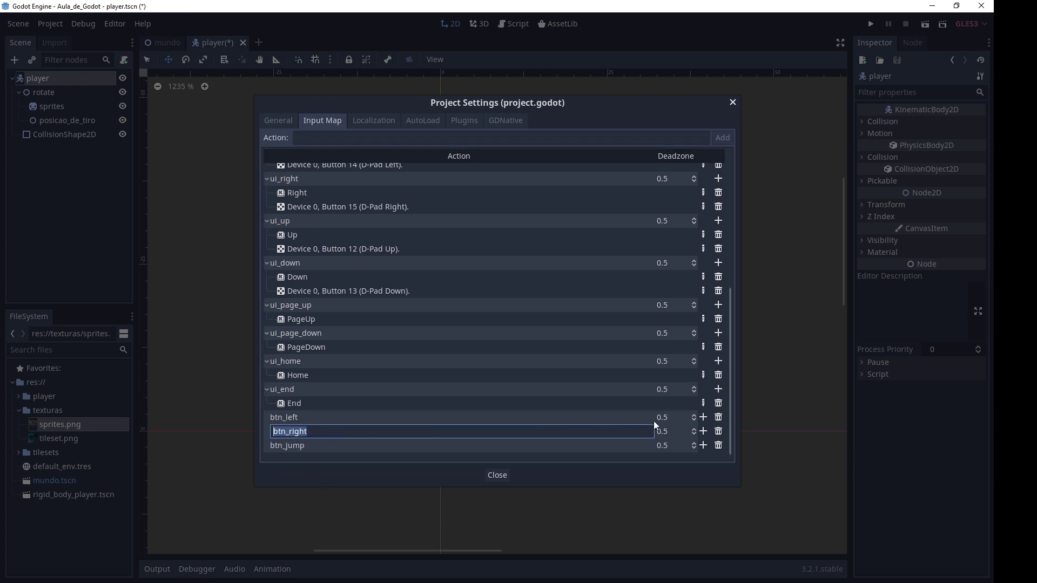
{"action": "double_click", "coordinate": [624, 417]}
Step: Map the Left and A keys to btn_left
{"action": "left_click", "coordinate": [702, 419]}
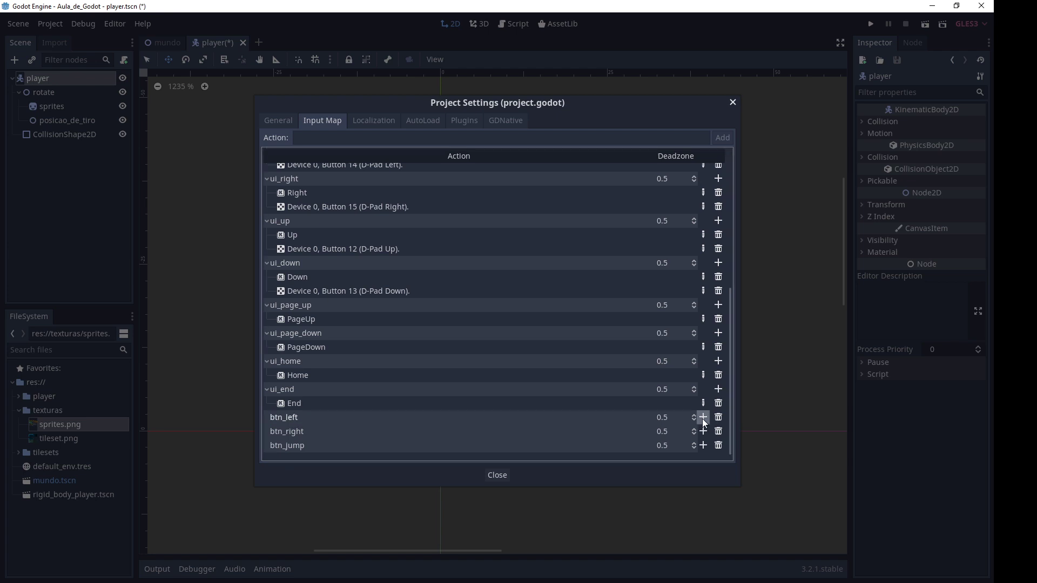
{"action": "left_click", "coordinate": [702, 419]}
{"action": "left_click", "coordinate": [708, 431]}
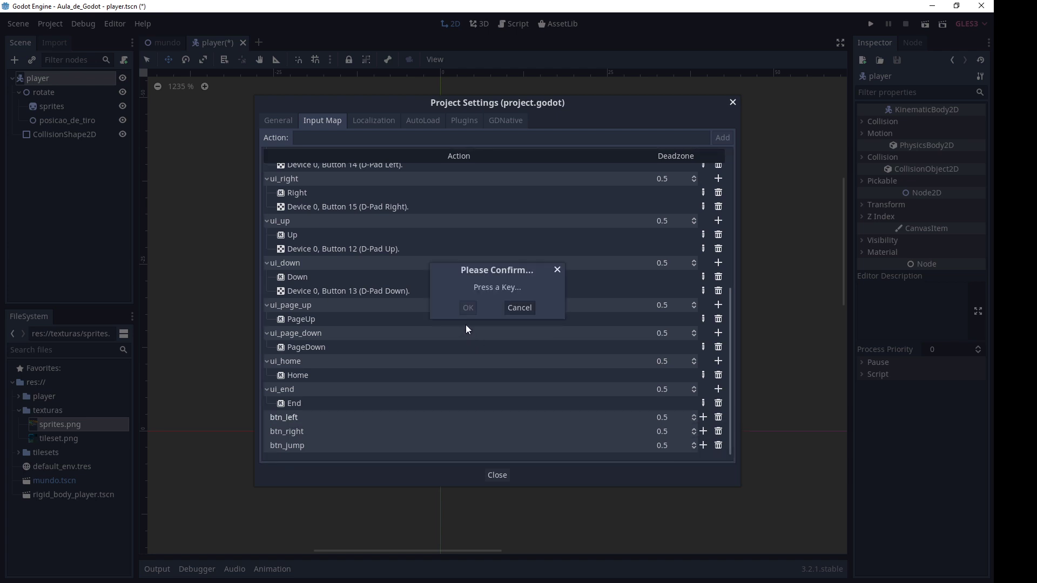
{"action": "key", "text": "Left"}
{"action": "left_click", "coordinate": [468, 308]}
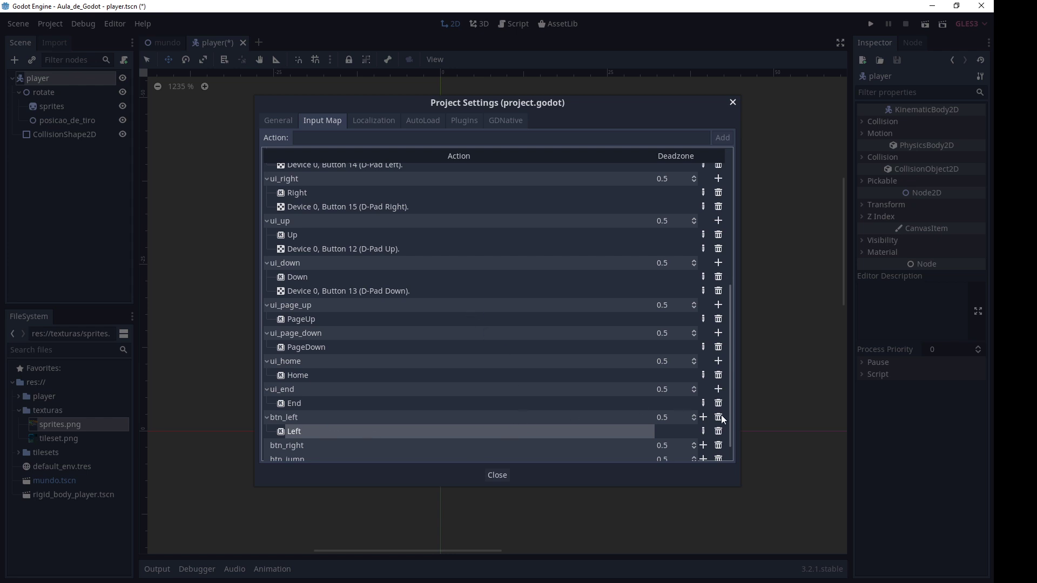
{"action": "scroll", "coordinate": [722, 419], "scroll_direction": "down", "scroll_amount": 1}
{"action": "left_click", "coordinate": [704, 405]}
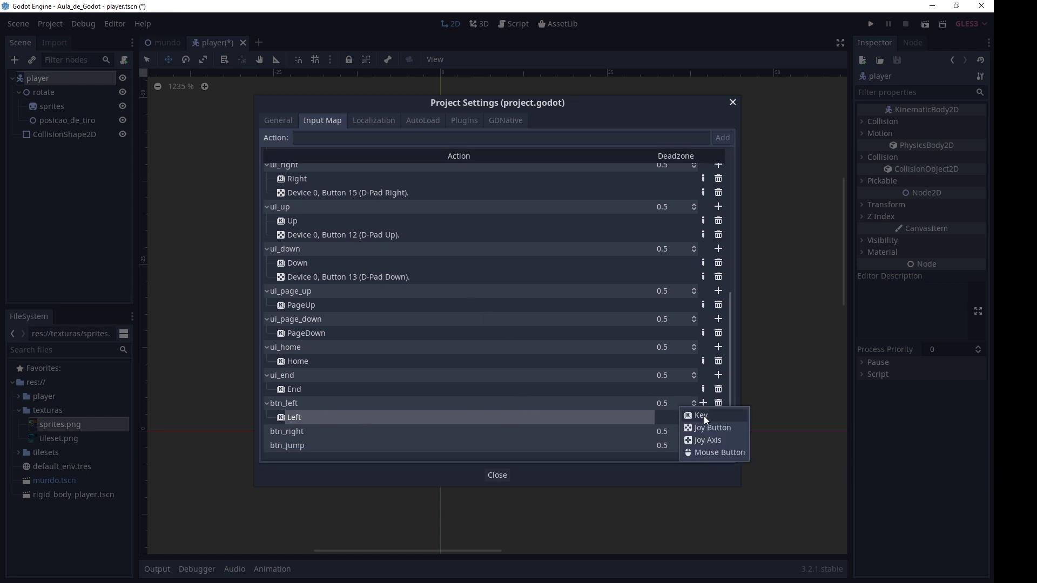
{"action": "left_click", "coordinate": [704, 416]}
{"action": "key", "text": "a"}
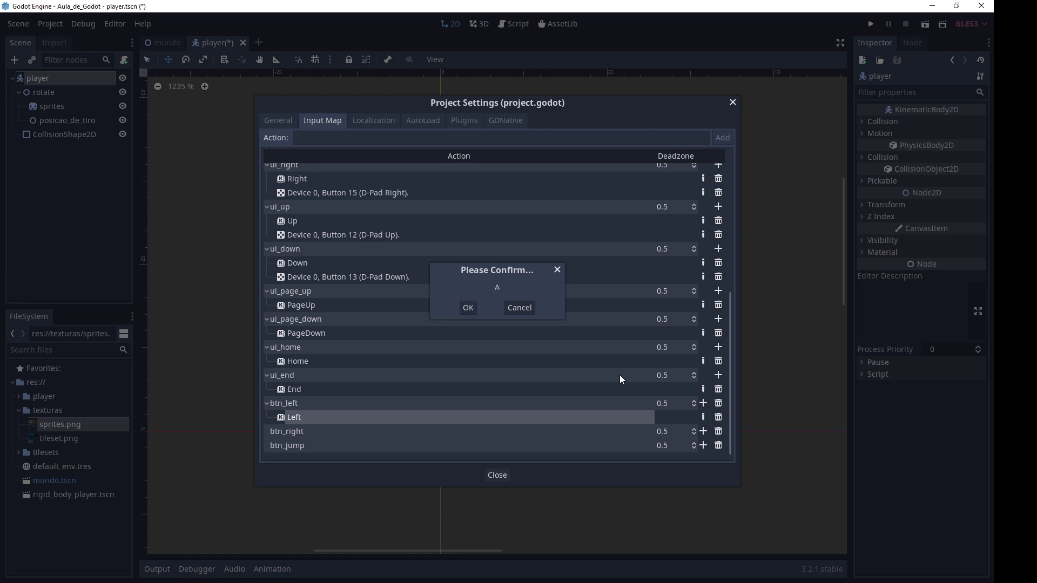
{"action": "left_click", "coordinate": [464, 313]}
Step: Map the Right and D keys to btn_right
{"action": "scroll", "coordinate": [659, 403], "scroll_direction": "down", "scroll_amount": 1}
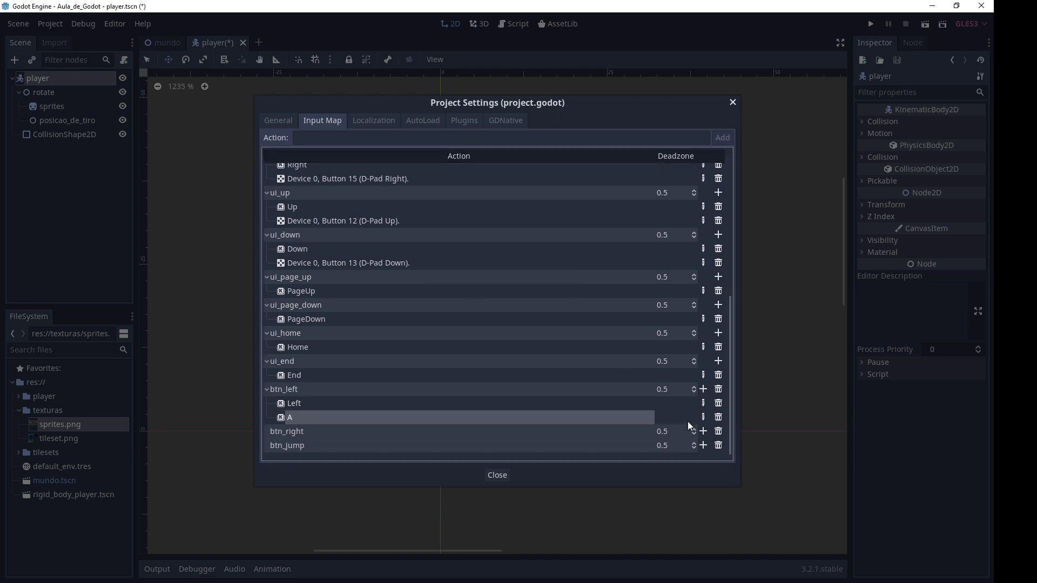
{"action": "left_click", "coordinate": [703, 431]}
{"action": "left_click", "coordinate": [716, 443]}
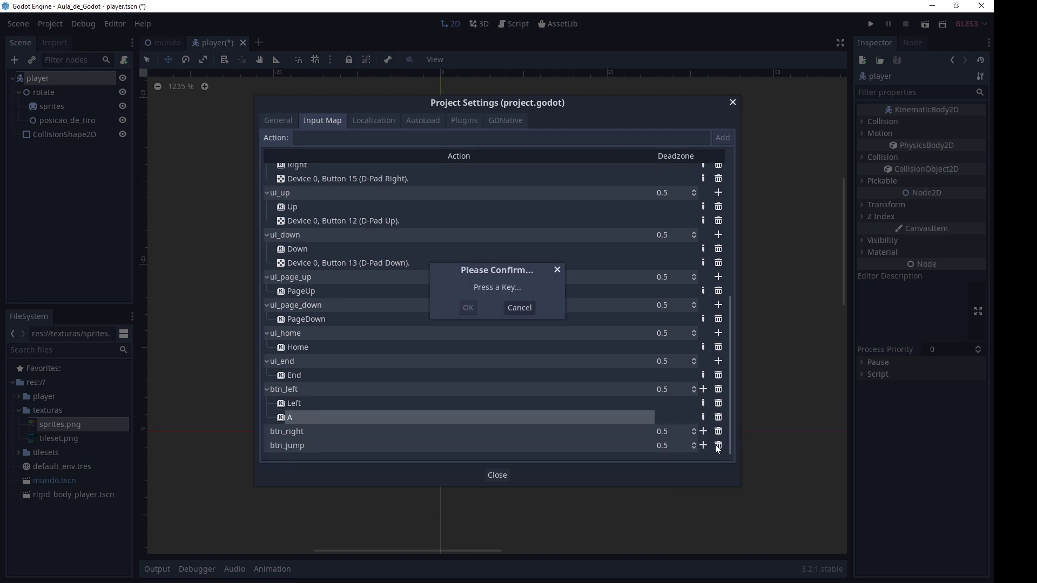
{"action": "key", "text": "Right"}
{"action": "left_click", "coordinate": [468, 308]}
{"action": "scroll", "coordinate": [659, 426], "scroll_direction": "down", "scroll_amount": 1}
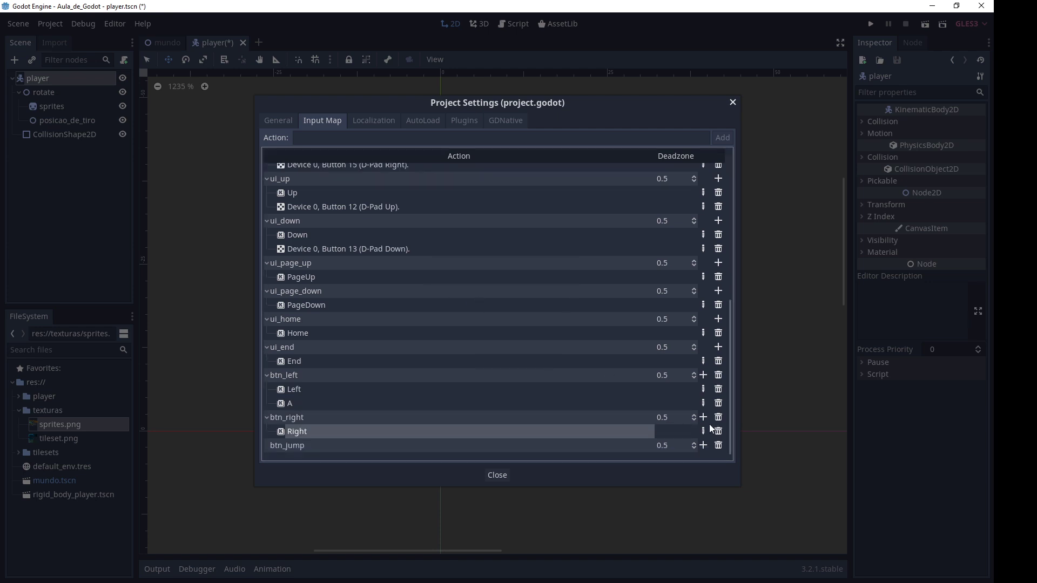
{"action": "left_click", "coordinate": [705, 419]}
{"action": "left_click", "coordinate": [704, 430]}
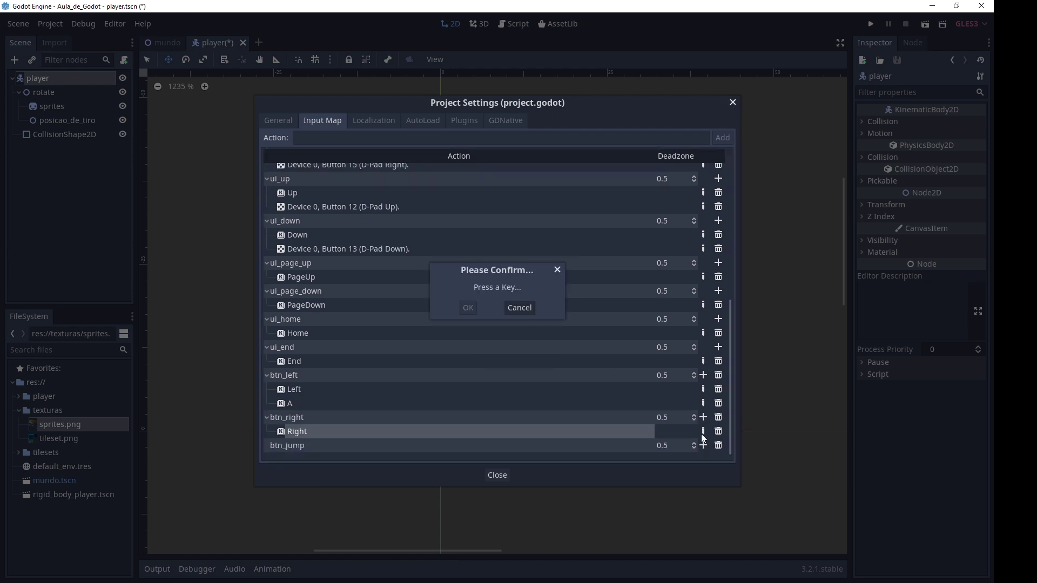
{"action": "key", "text": "d"}
{"action": "left_click", "coordinate": [468, 309]}
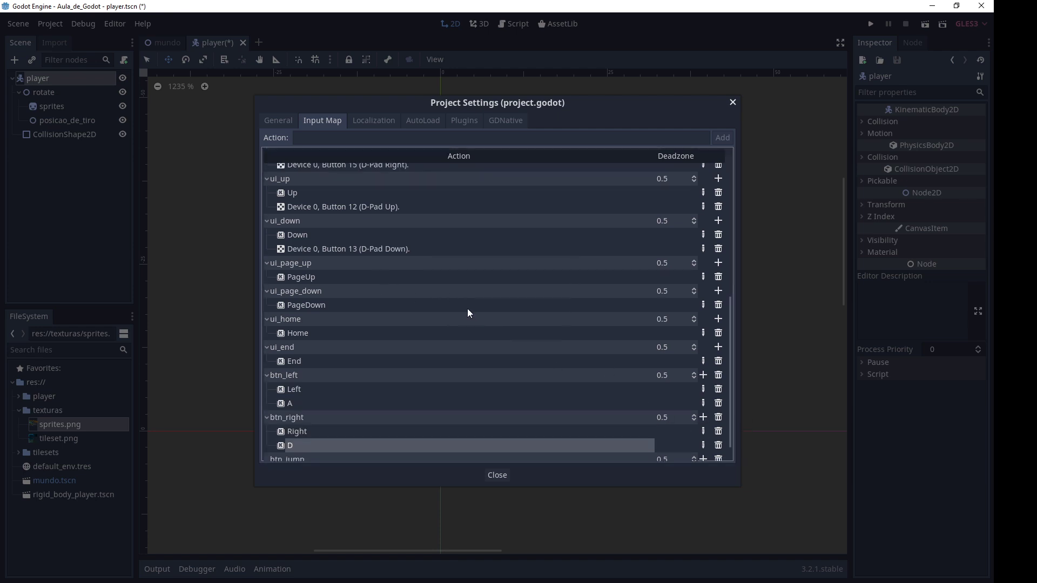
Step: Map the Space key to btn_jump
{"action": "left_click", "coordinate": [703, 445]}
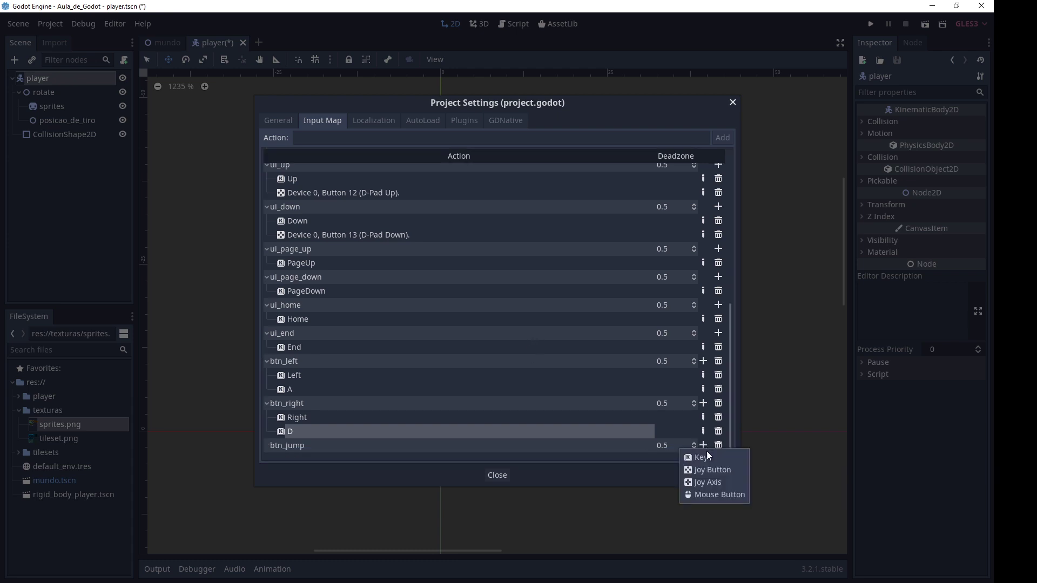
{"action": "left_click", "coordinate": [709, 457]}
{"action": "key", "text": "space"}
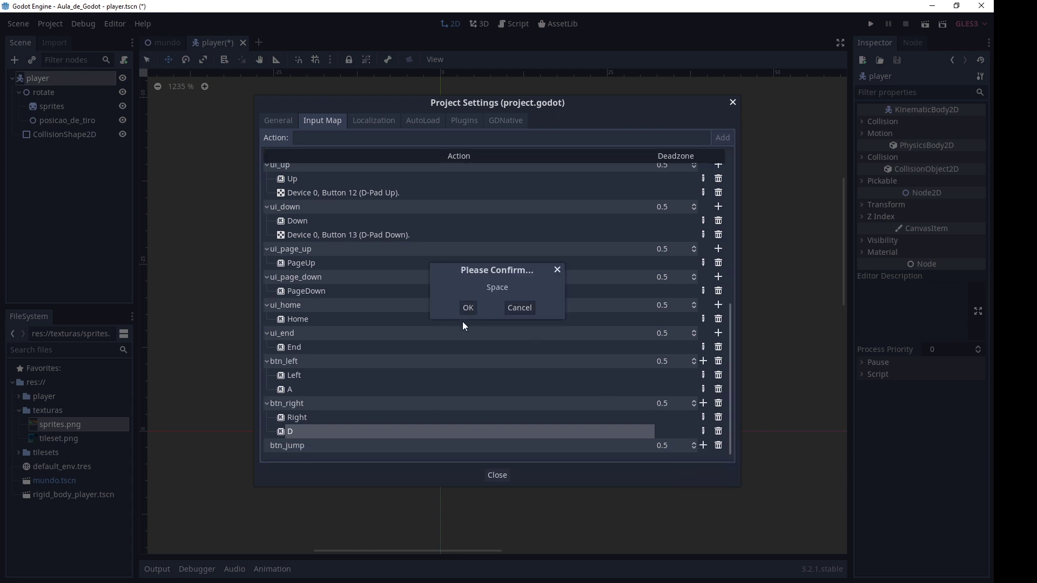
{"action": "left_click", "coordinate": [465, 306]}
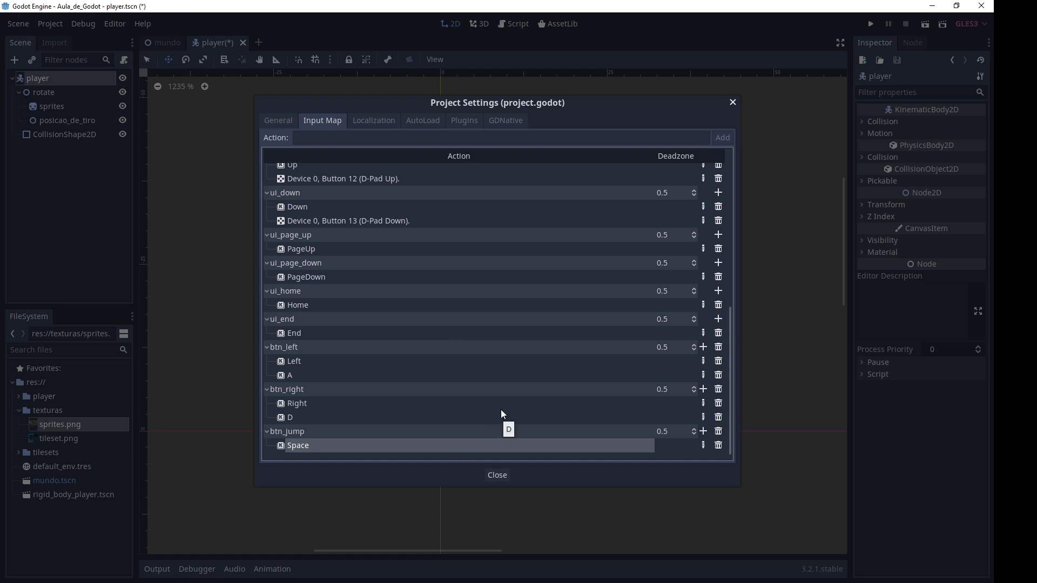
Step: Bind D-Pad Left and Axis 0 - (left stick left) to btn_left
{"action": "left_click", "coordinate": [704, 347]}
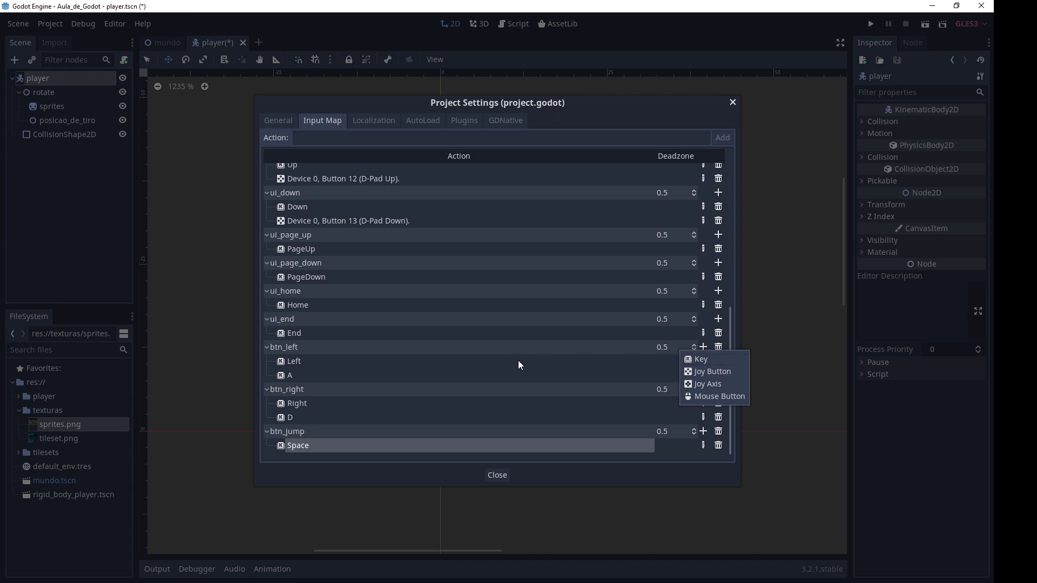
{"action": "left_click", "coordinate": [712, 373]}
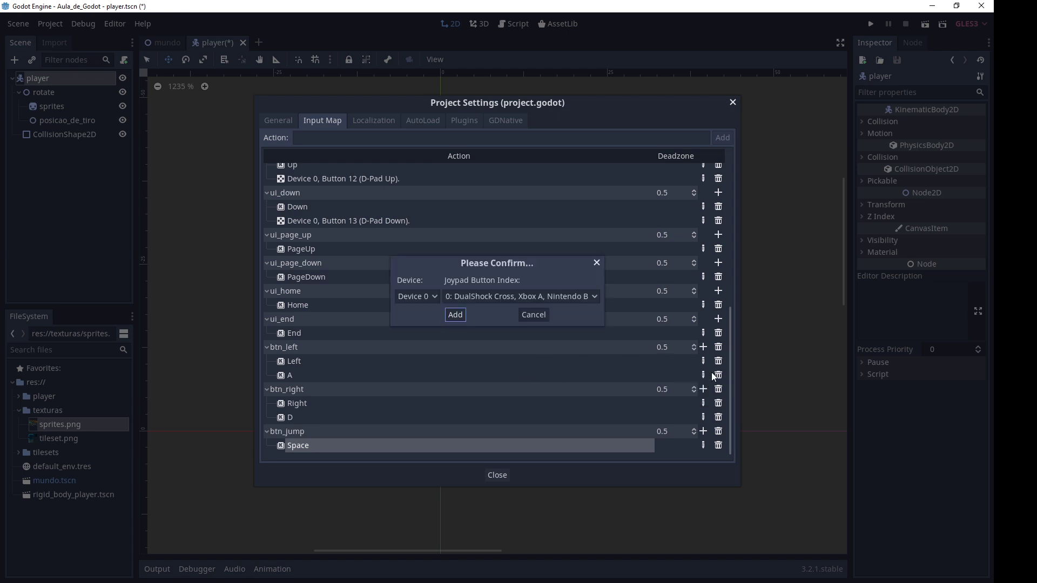
{"action": "left_click", "coordinate": [489, 296]}
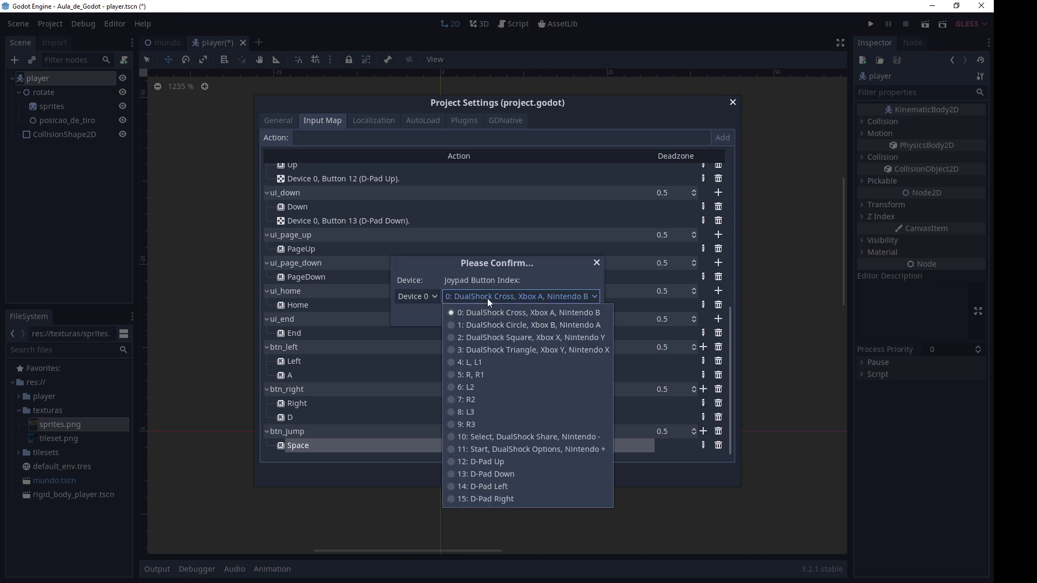
{"action": "left_click", "coordinate": [507, 486]}
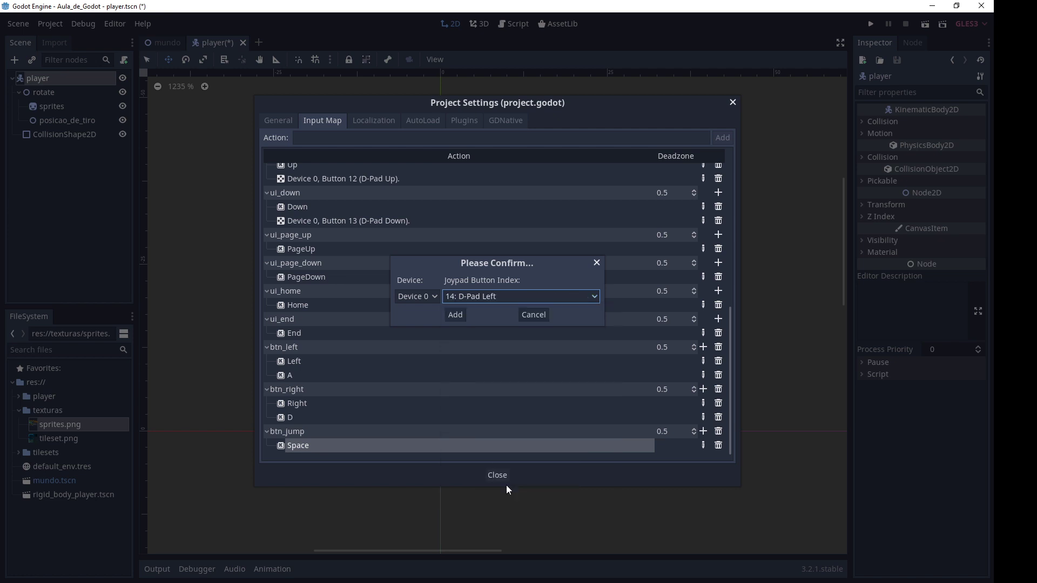
{"action": "left_click", "coordinate": [456, 316]}
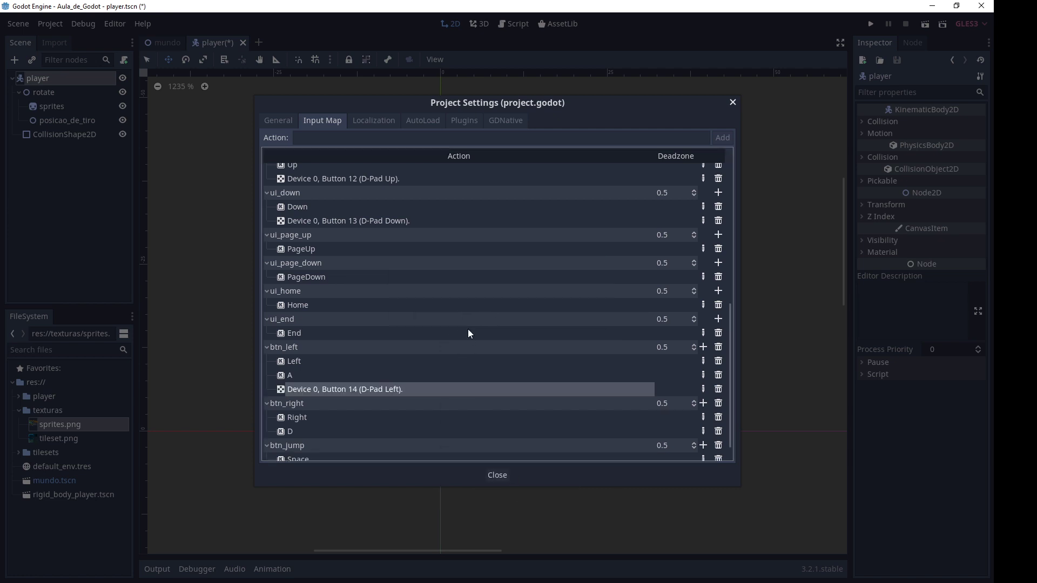
{"action": "left_click", "coordinate": [705, 349]}
{"action": "left_click", "coordinate": [703, 385]}
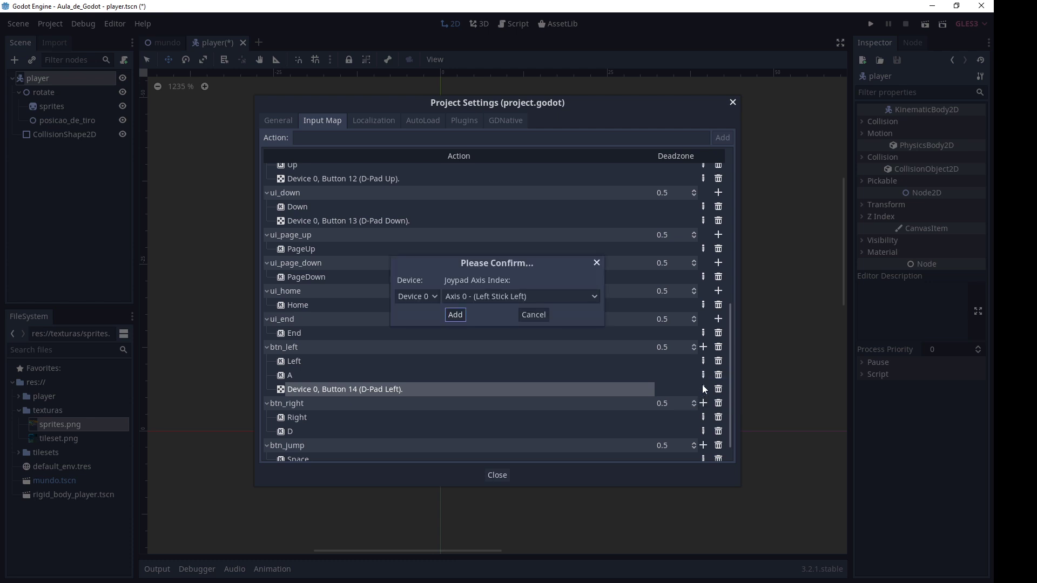
{"action": "left_click", "coordinate": [487, 297]}
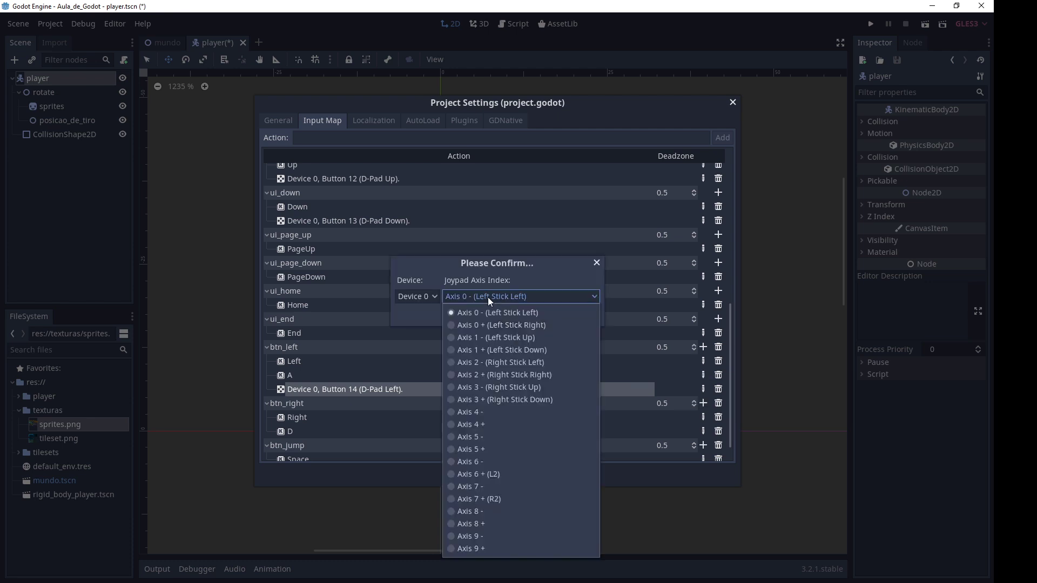
{"action": "left_click", "coordinate": [491, 313]}
{"action": "left_click", "coordinate": [454, 315]}
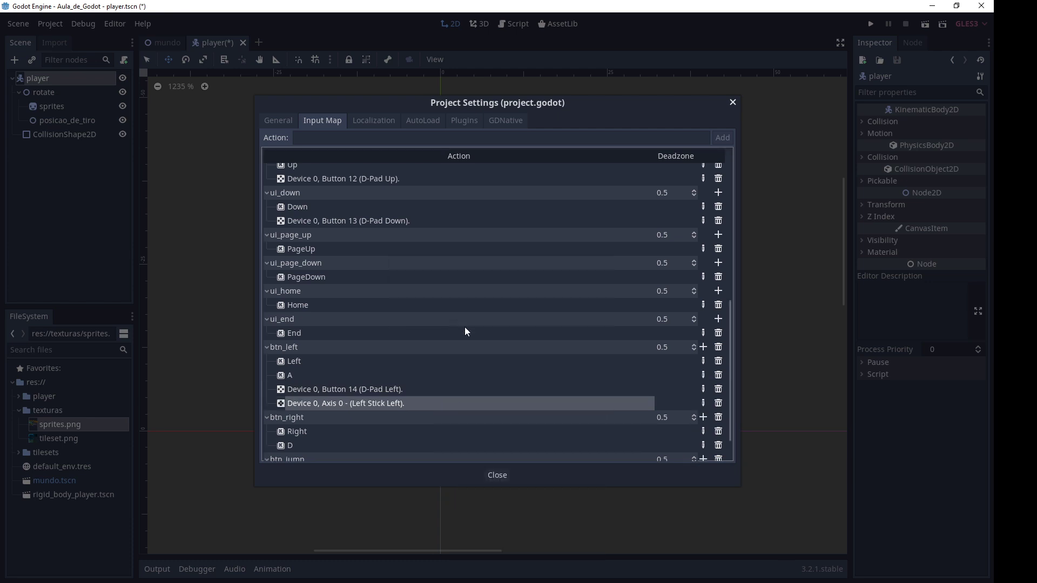
{"action": "scroll", "coordinate": [483, 399], "scroll_direction": "down", "scroll_amount": 1}
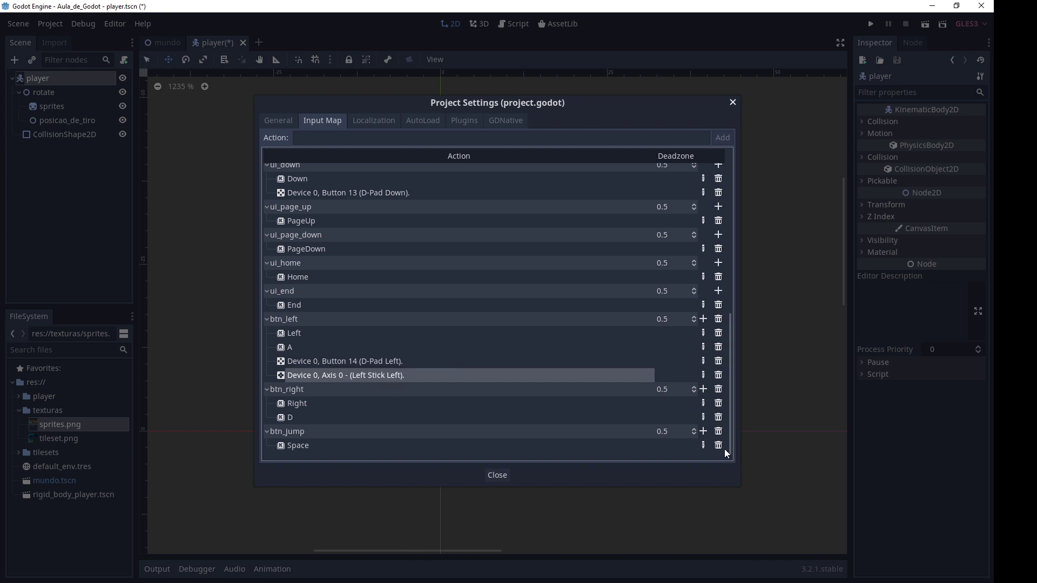
Step: Bind D-Pad Right and Axis 0 + (left stick right) to btn_right
{"action": "left_click", "coordinate": [703, 389]}
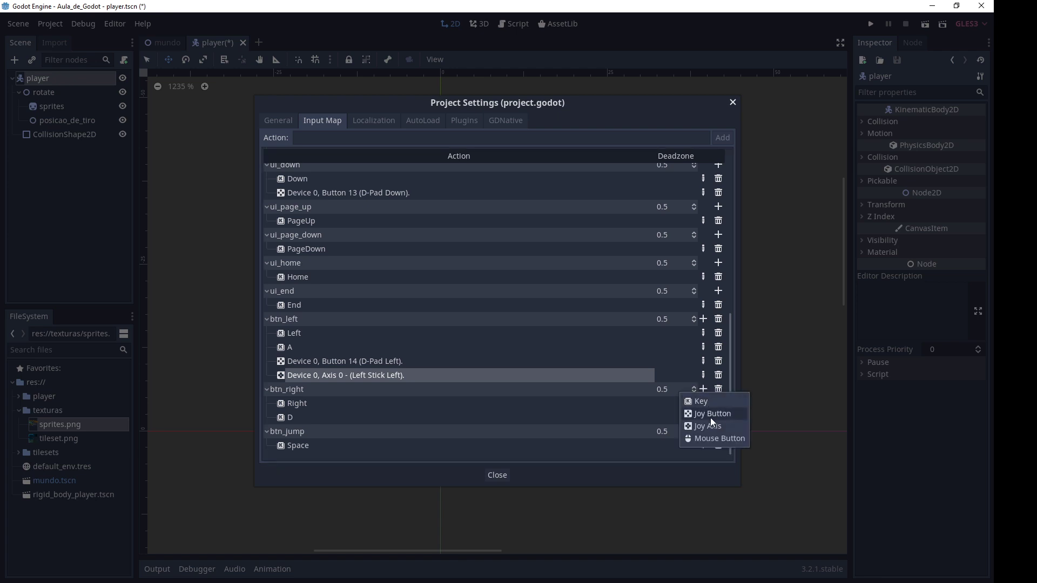
{"action": "left_click", "coordinate": [710, 415]}
{"action": "left_click", "coordinate": [565, 297]}
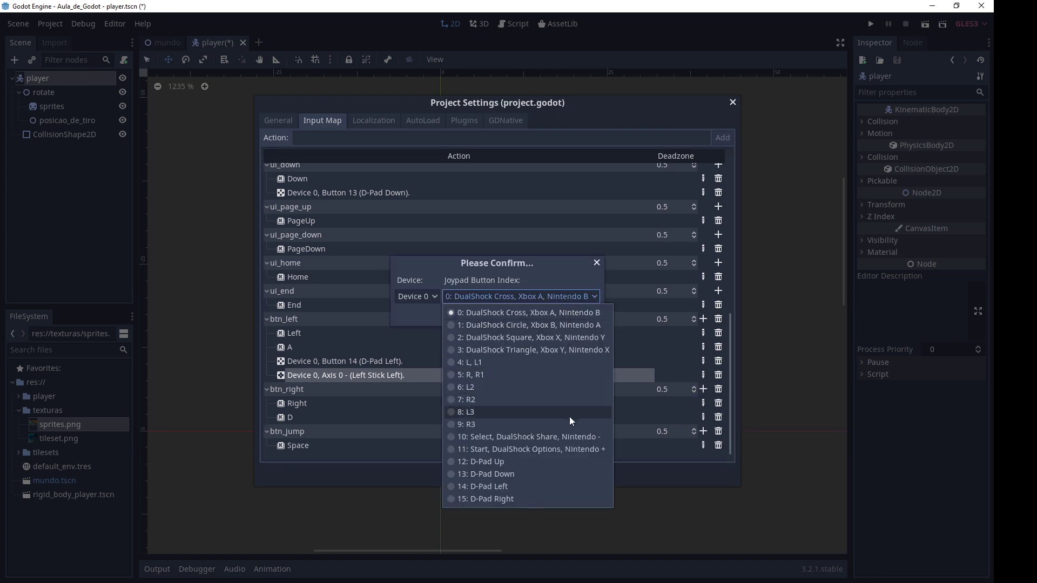
{"action": "left_click", "coordinate": [542, 498]}
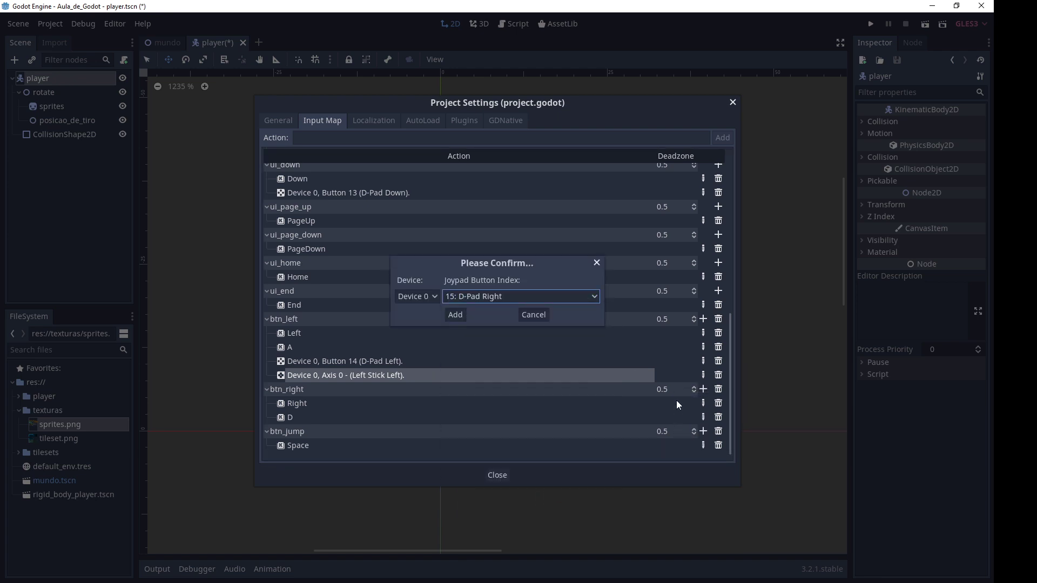
{"action": "left_click", "coordinate": [454, 317]}
{"action": "left_click", "coordinate": [704, 389]}
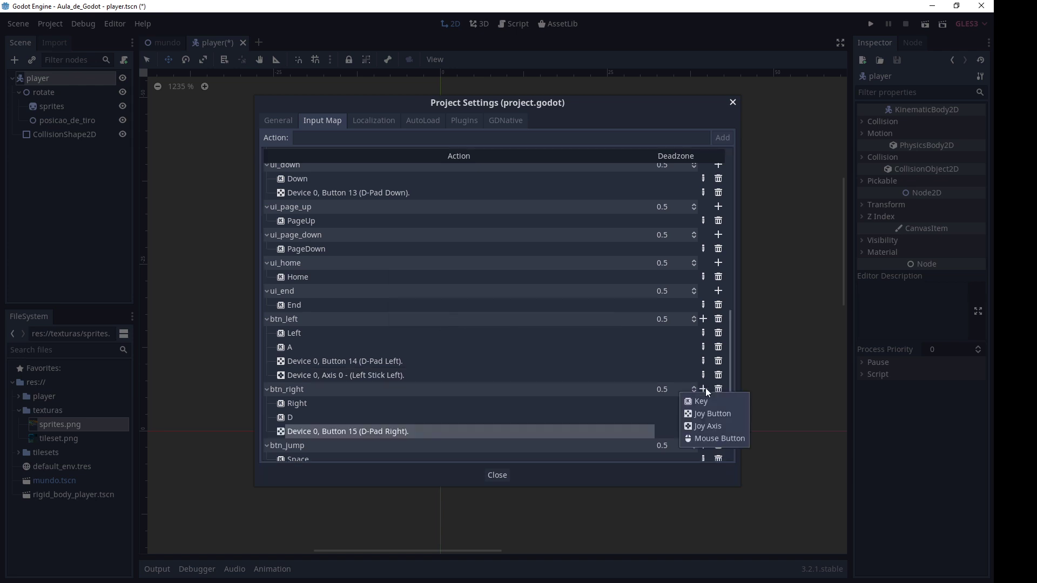
{"action": "left_click", "coordinate": [705, 427]}
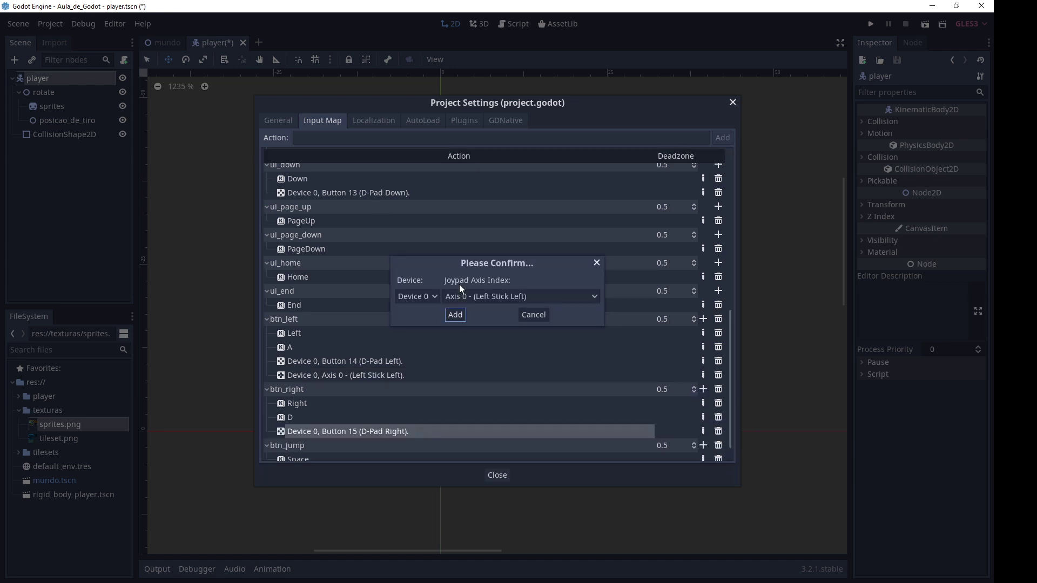
{"action": "left_click", "coordinate": [464, 297]}
{"action": "left_click", "coordinate": [500, 324]}
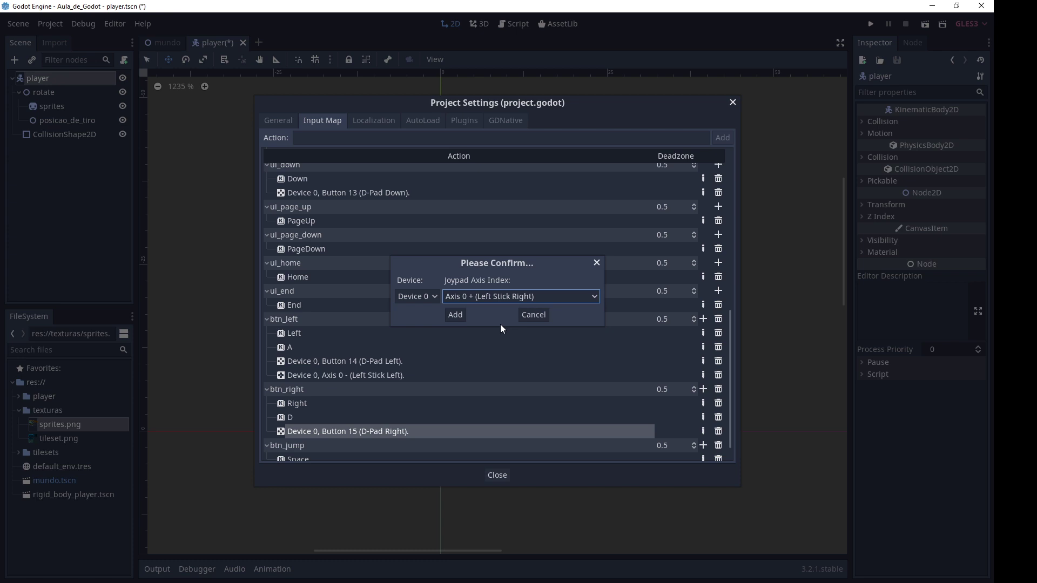
{"action": "left_click", "coordinate": [455, 315]}
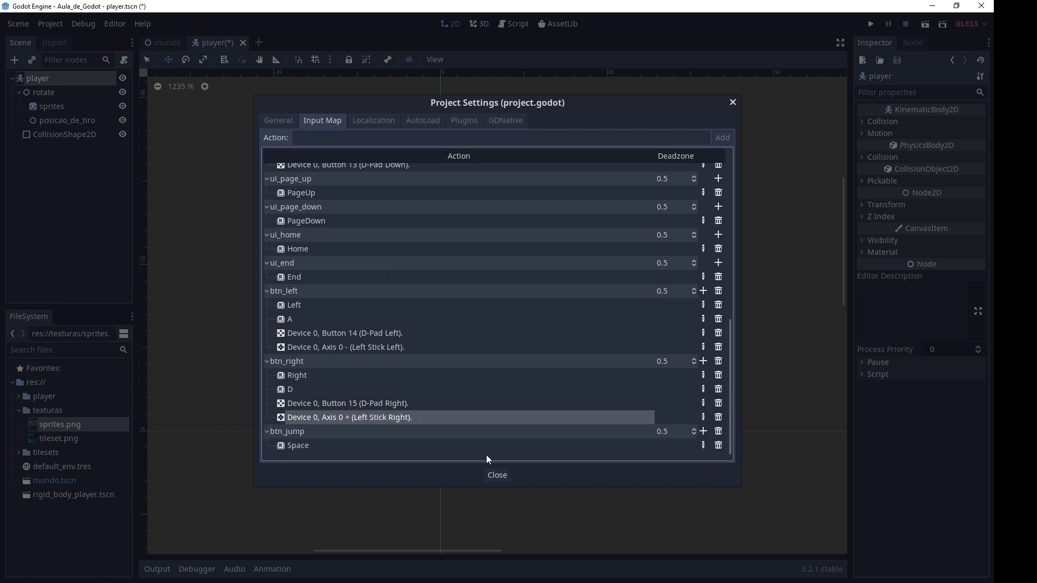
Step: Bind joypad button 0 (DualShock Cross) to btn_jump and close Project Settings
{"action": "left_click", "coordinate": [704, 432]}
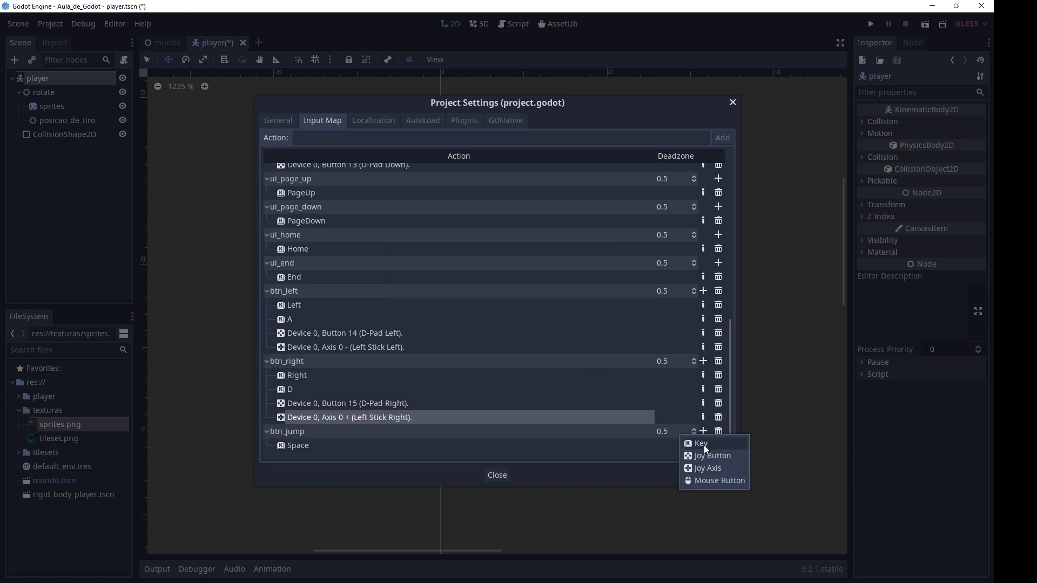
{"action": "left_click", "coordinate": [704, 457]}
{"action": "left_click", "coordinate": [498, 299]}
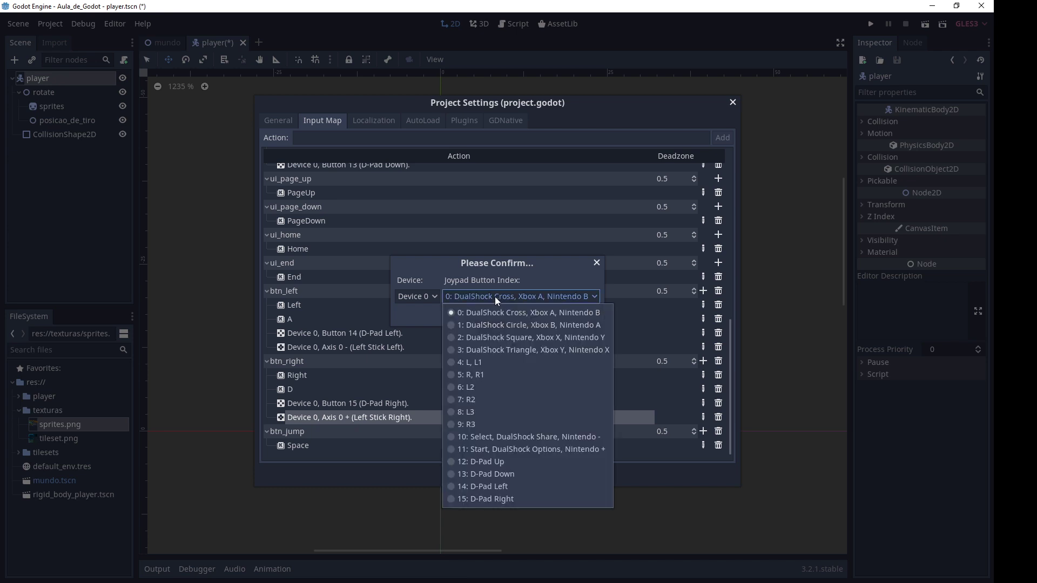
{"action": "left_click", "coordinate": [512, 325]}
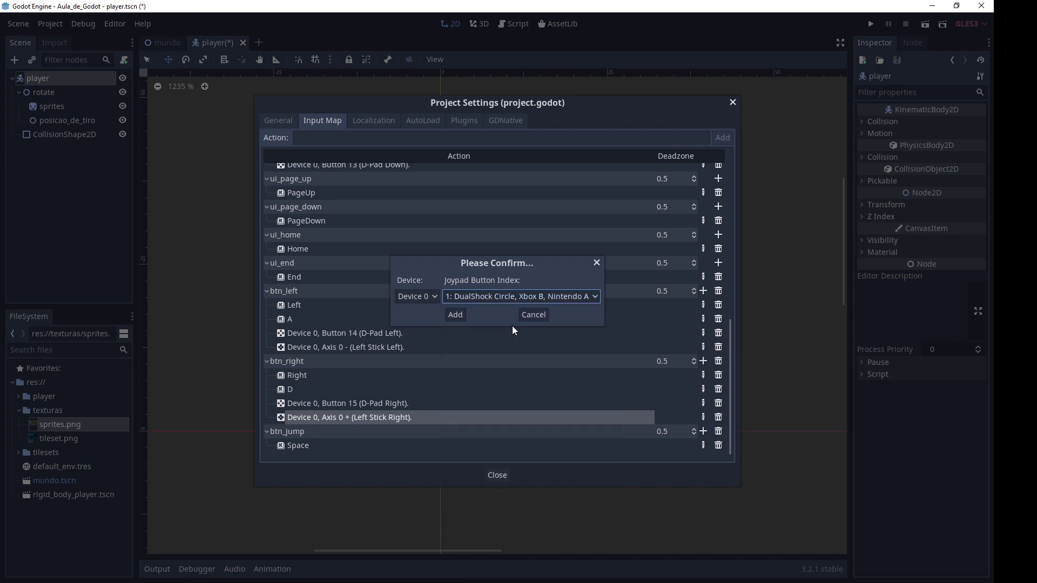
{"action": "left_click", "coordinate": [495, 300]}
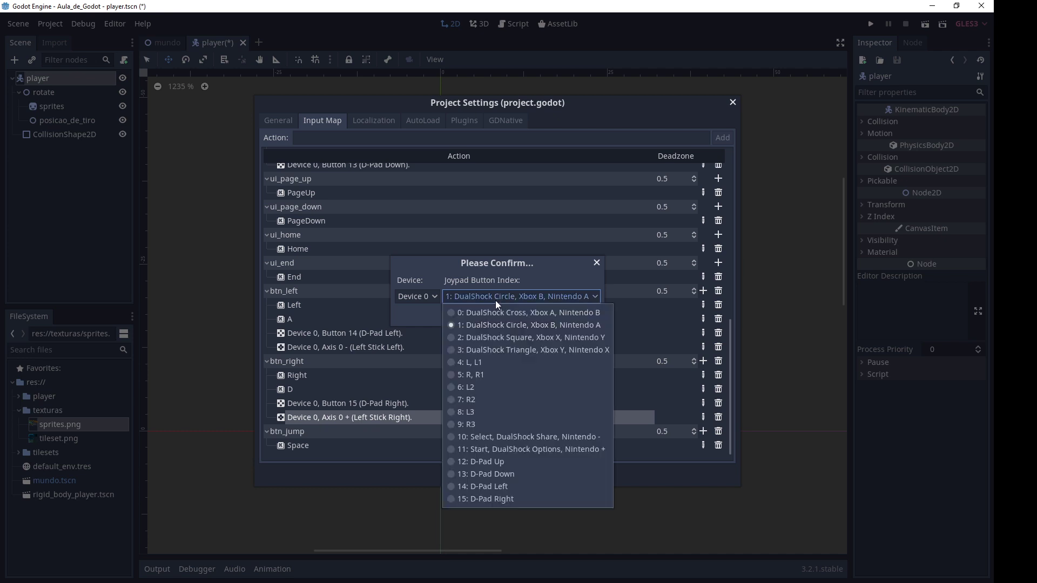
{"action": "left_click", "coordinate": [503, 322]}
{"action": "left_click", "coordinate": [500, 300]}
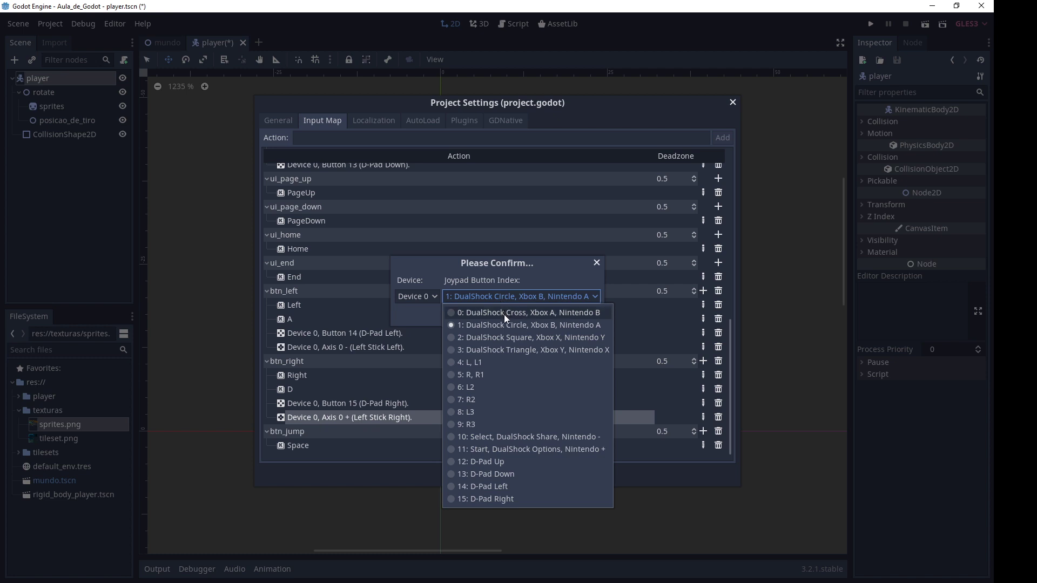
{"action": "left_click", "coordinate": [504, 314]}
{"action": "left_click", "coordinate": [458, 315]}
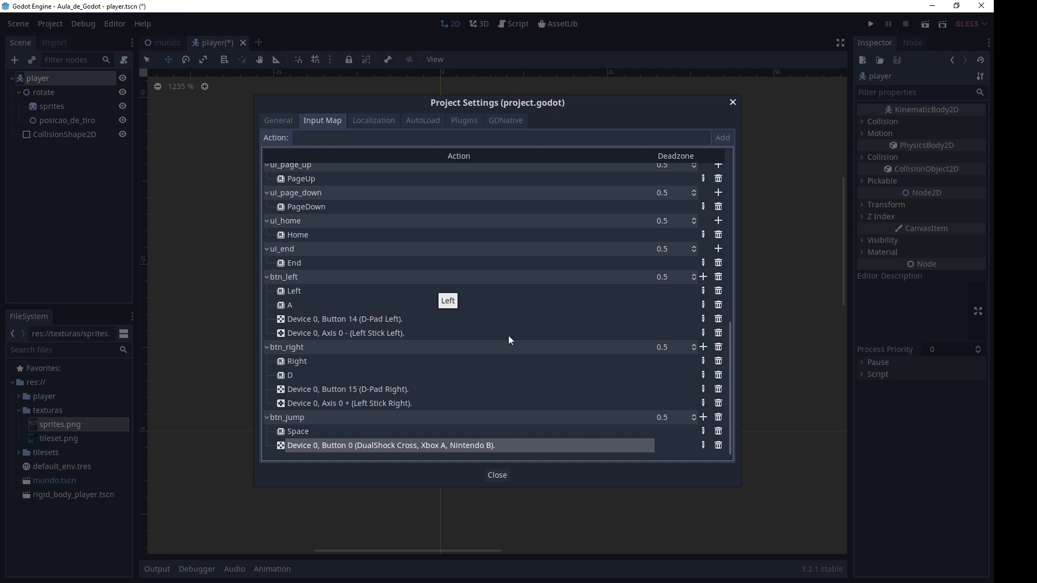
{"action": "left_click", "coordinate": [502, 476]}
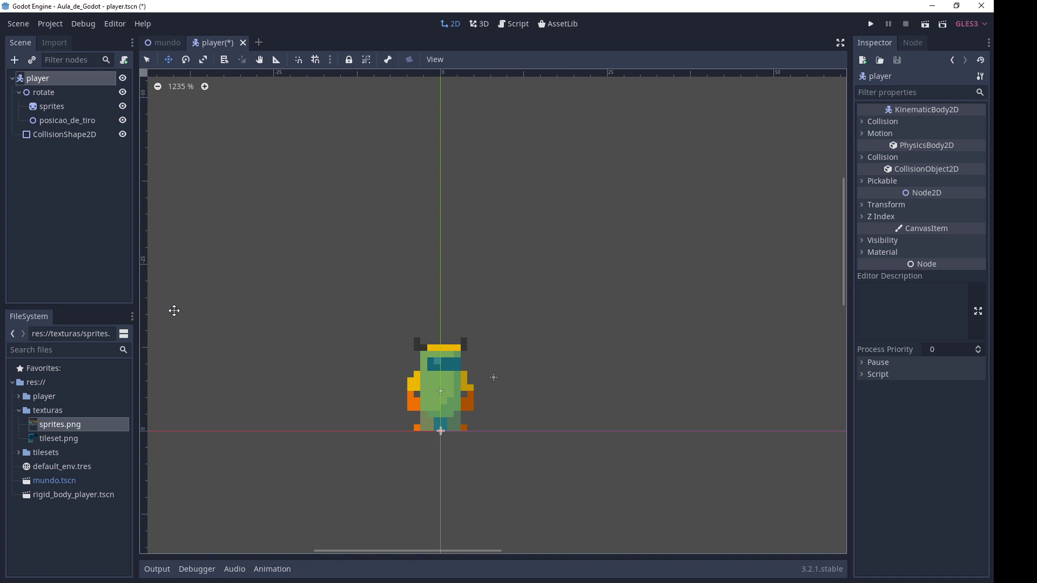
Step: Create res://player/player.gd in GDScript inheriting KinematicBody2D and attach it to player
{"action": "left_click", "coordinate": [125, 62]}
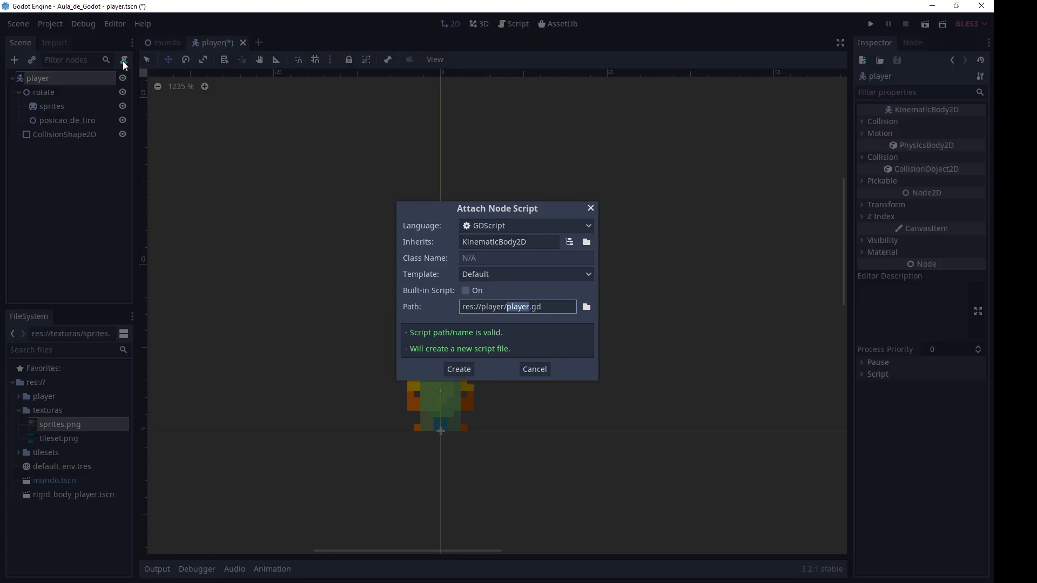
{"action": "left_click", "coordinate": [536, 369]}
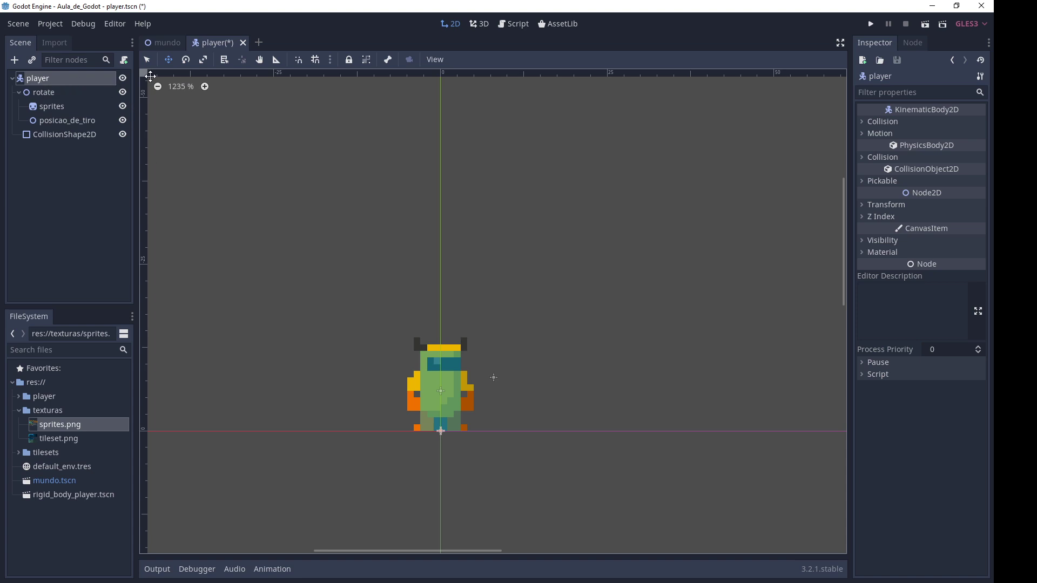
{"action": "left_click", "coordinate": [124, 60]}
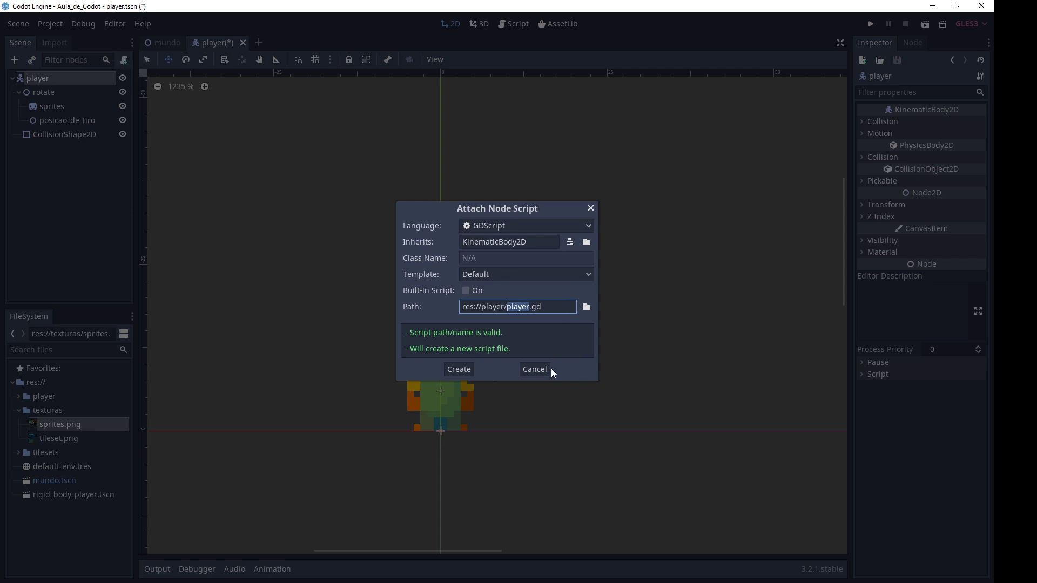
{"action": "left_click", "coordinate": [560, 226]}
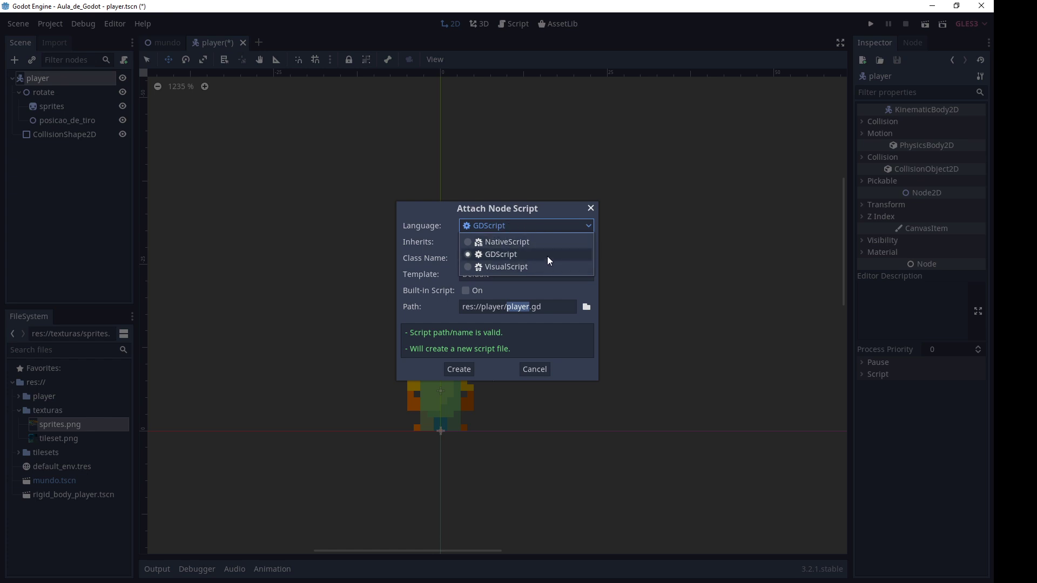
{"action": "left_click", "coordinate": [422, 211]}
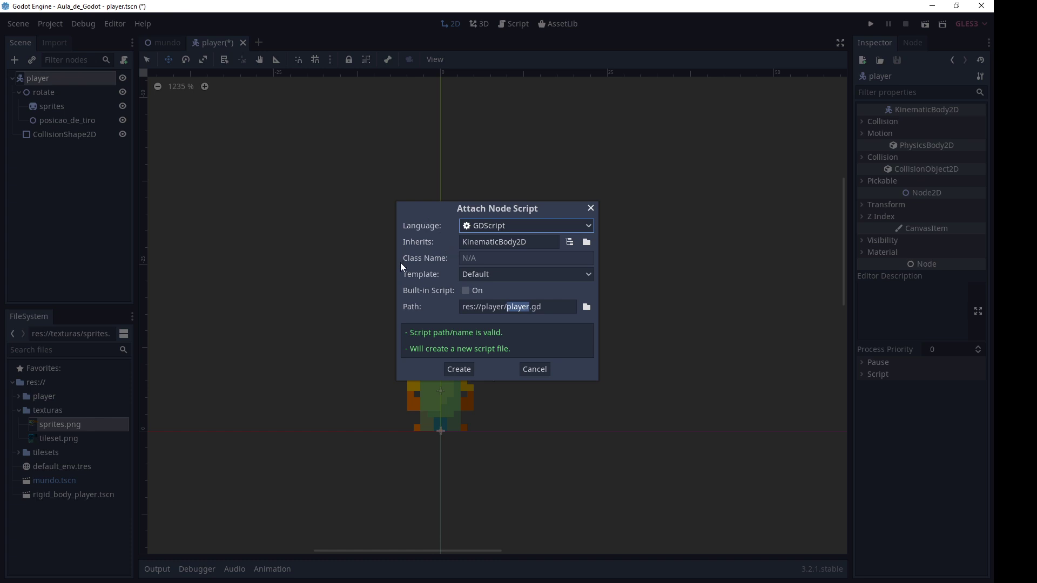
{"action": "left_click", "coordinate": [527, 228]}
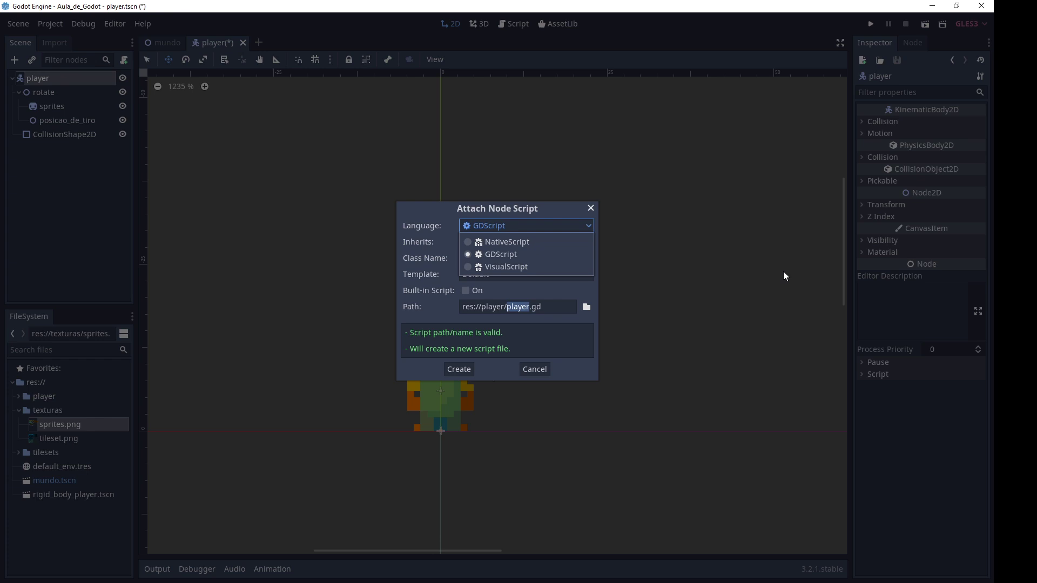
{"action": "left_click", "coordinate": [579, 369]}
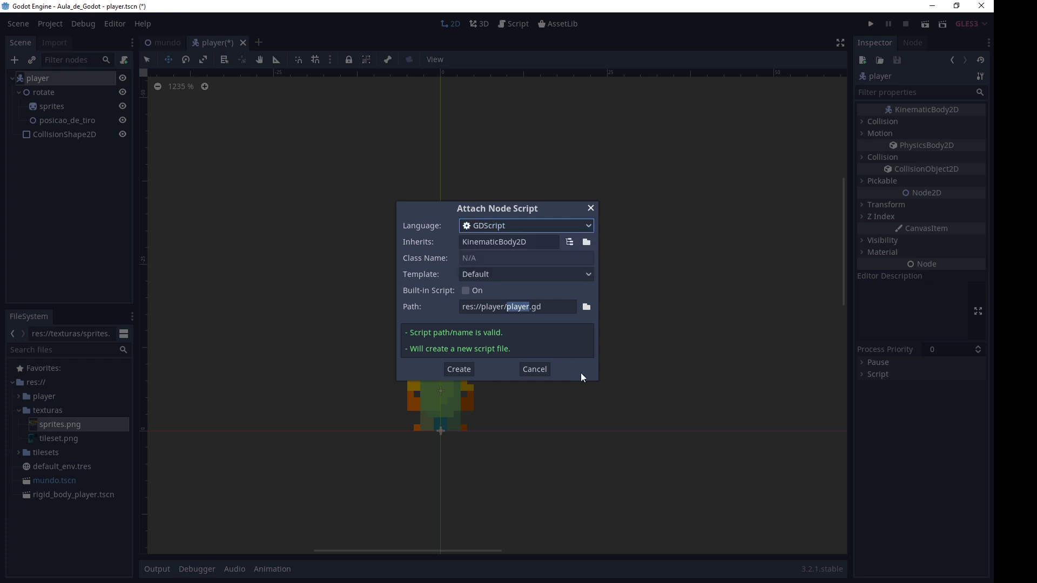
{"action": "left_click", "coordinate": [453, 371]}
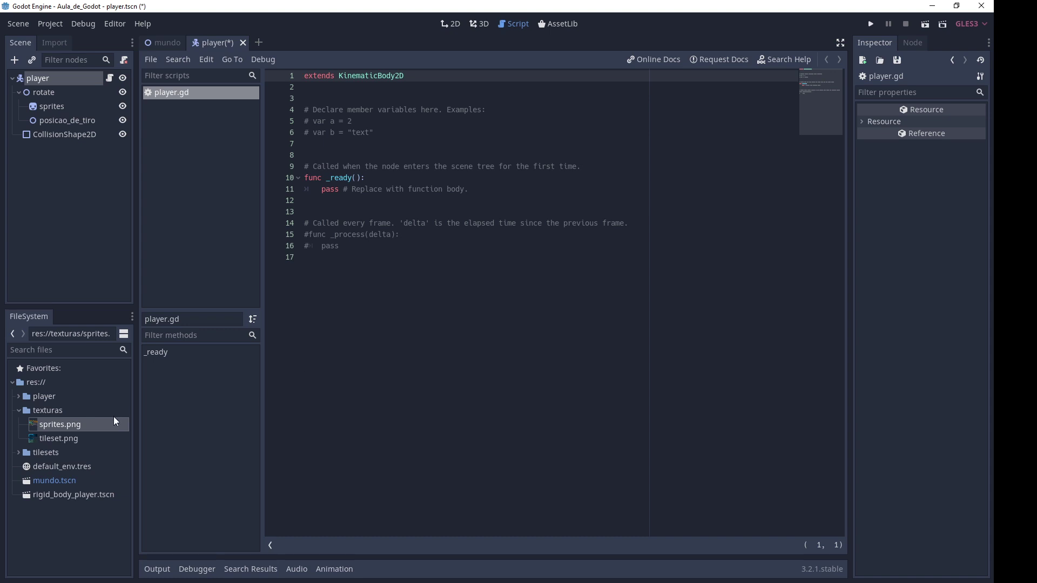
Step: Expand the player folder, select player.gd, and highlight its func _ready() line
{"action": "left_click", "coordinate": [35, 397]}
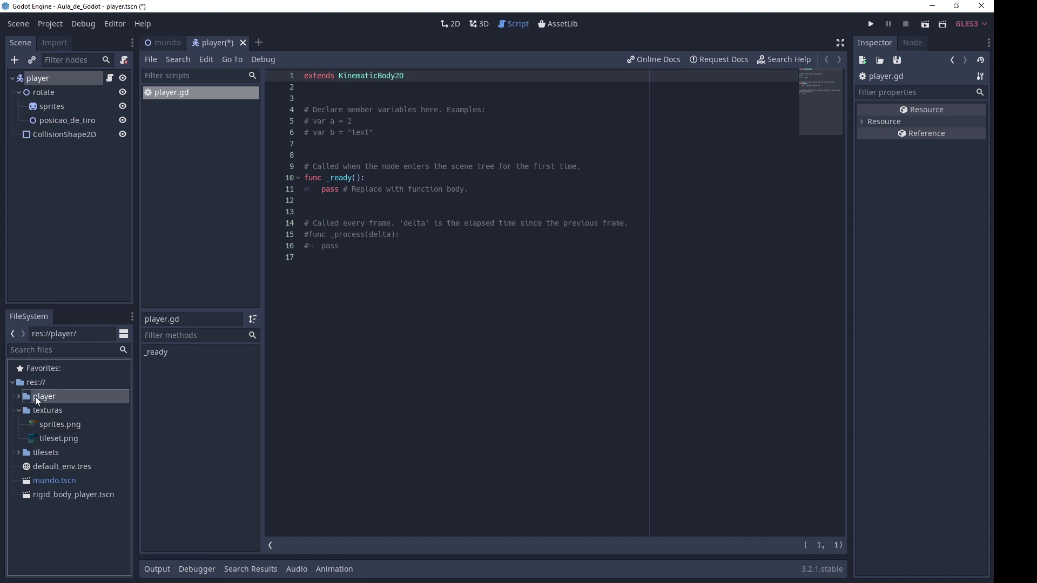
{"action": "left_click", "coordinate": [18, 396]}
{"action": "left_click", "coordinate": [54, 415]}
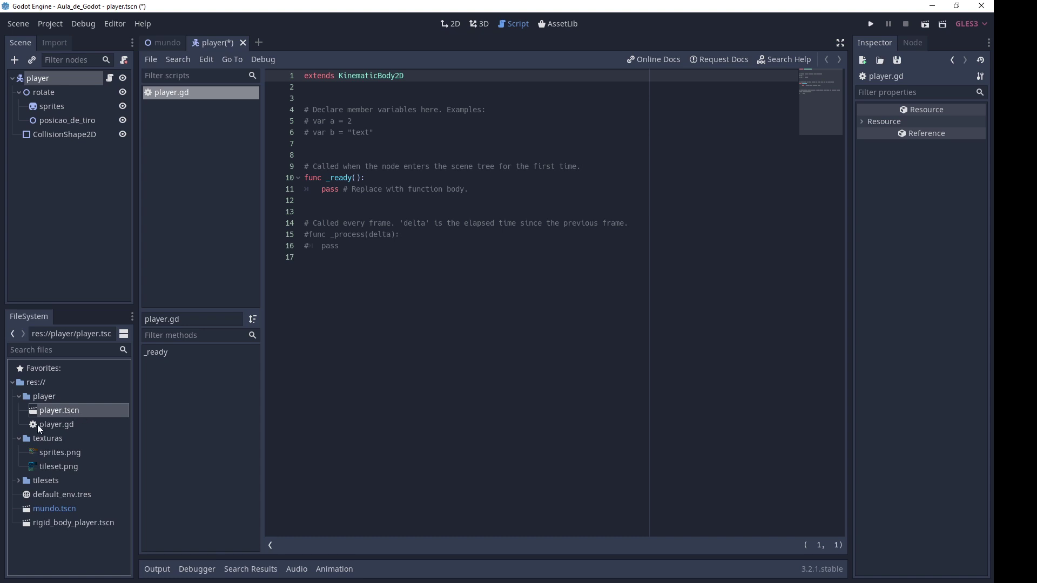
{"action": "left_click", "coordinate": [57, 426]}
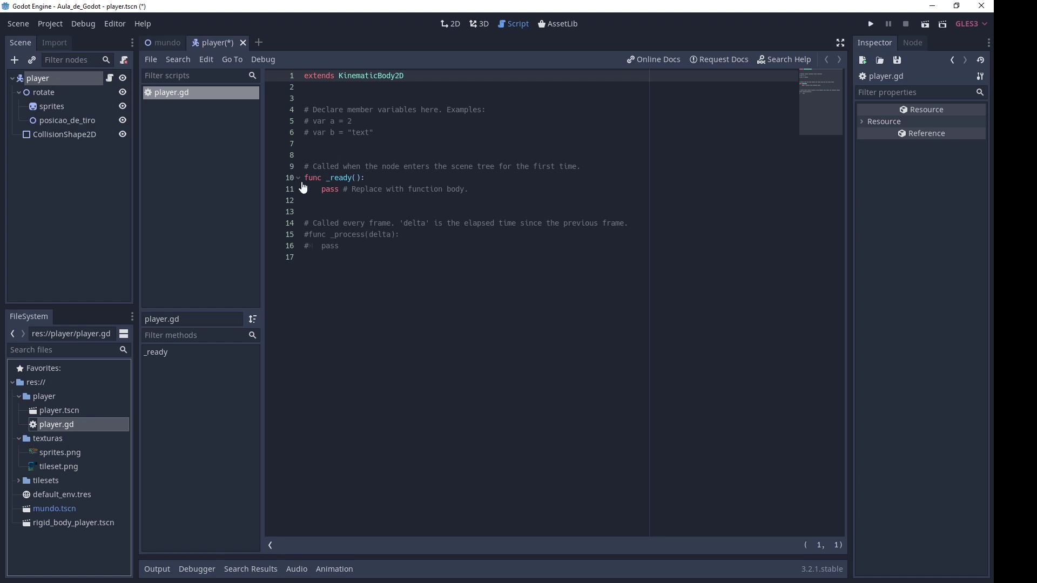
{"action": "left_click_drag", "start_coordinate": [303, 178], "coordinate": [365, 179]}
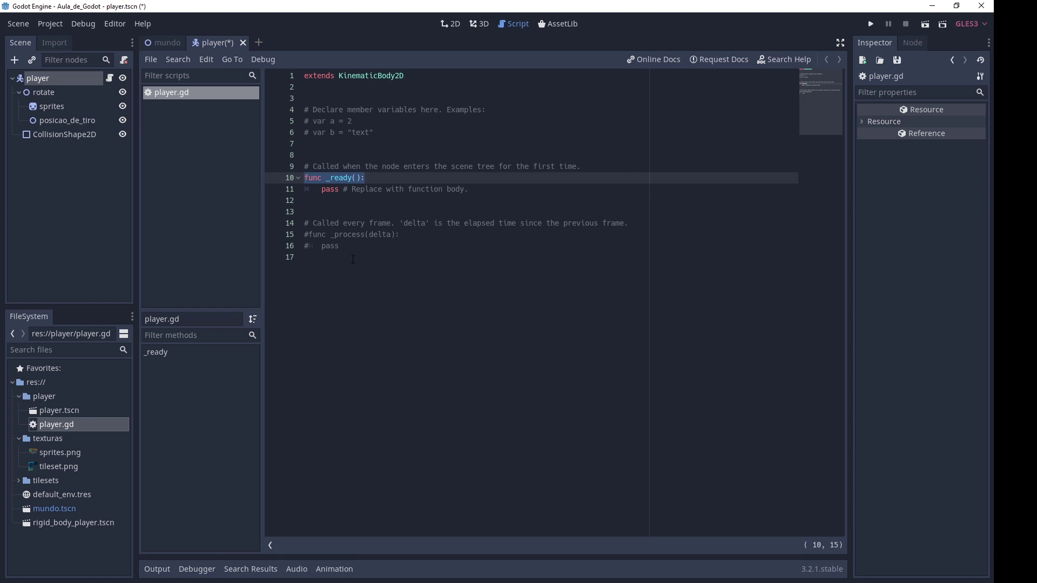
Step: Below the commented block, add func _process(delta) and func _physics_process(delta) stubs, each containing pass
{"action": "left_click_drag", "start_coordinate": [340, 246], "coordinate": [300, 233]}
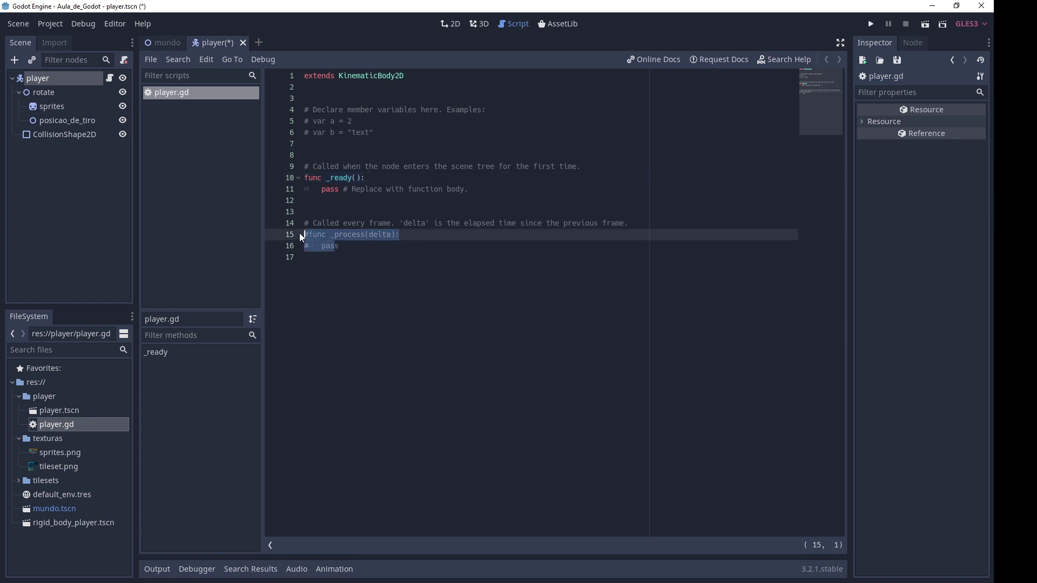
{"action": "left_click", "coordinate": [321, 264]}
{"action": "key", "text": "Return"}
{"action": "key", "text": "Return"}
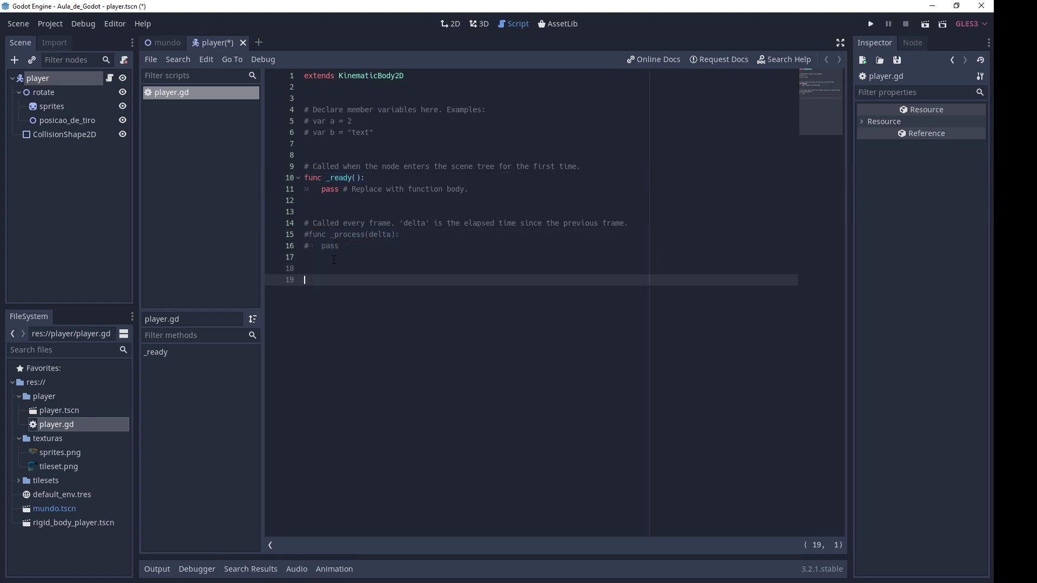
{"action": "type", "text": "func _"}
{"action": "type", "text": "pro"}
{"action": "key", "text": "Return"}
{"action": "key", "text": "Return"}
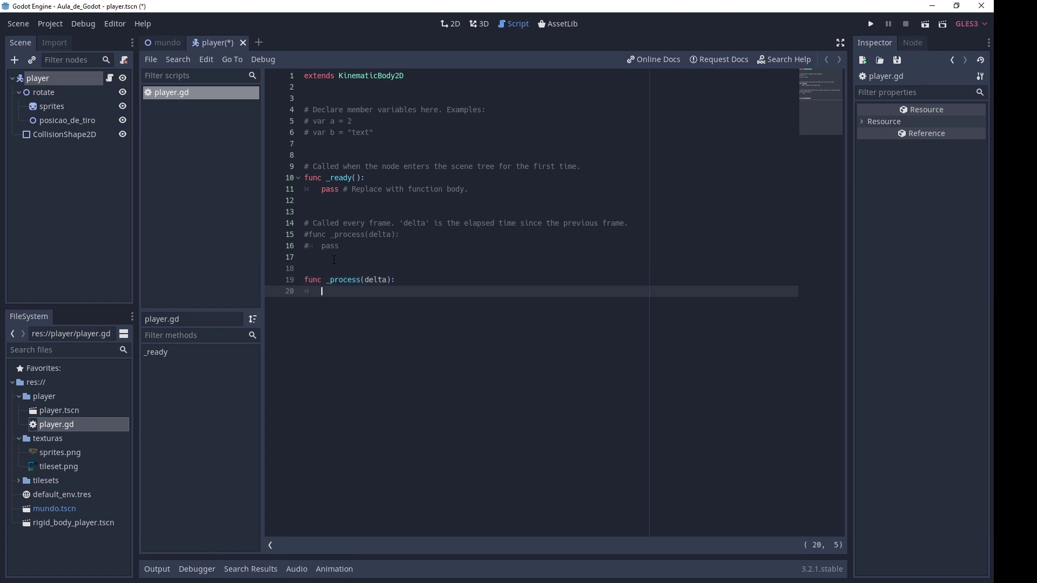
{"action": "type", "text": "pass"}
{"action": "key", "text": "Return"}
{"action": "key", "text": "BackSpace"}
{"action": "key", "text": "Return"}
{"action": "key", "text": "Return"}
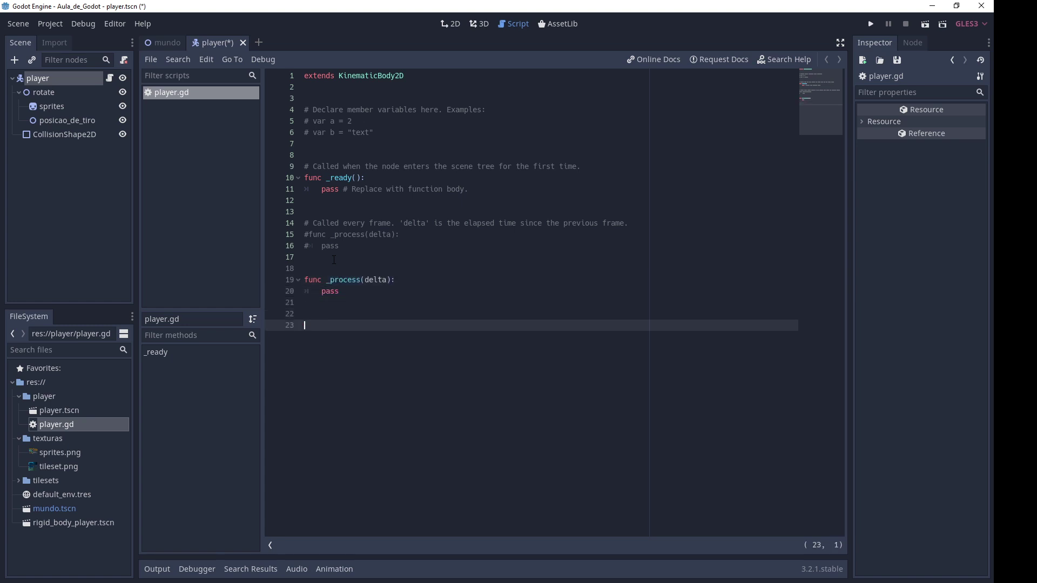
{"action": "type", "text": "func _ph"}
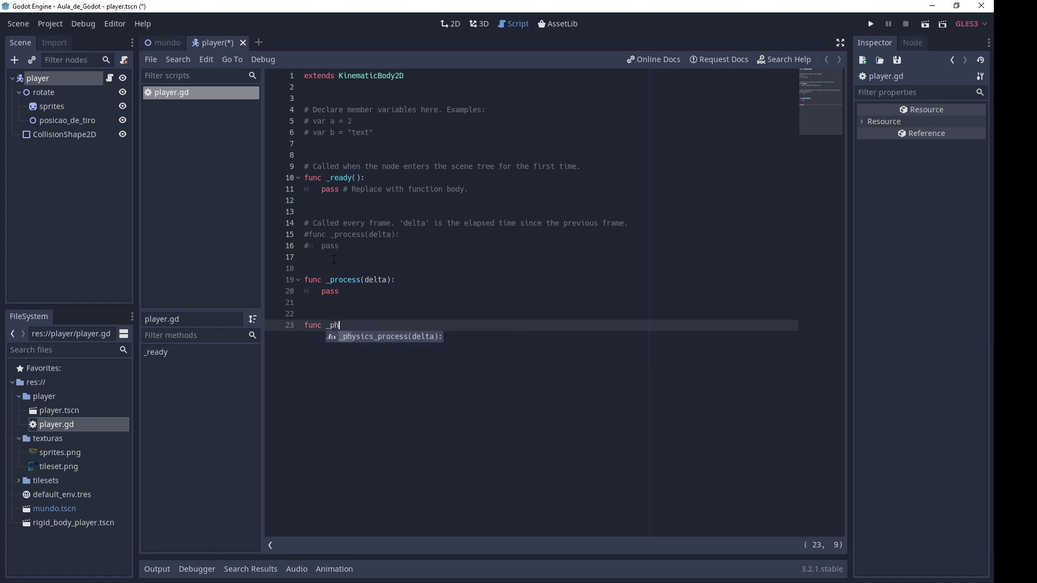
{"action": "key", "text": "Return"}
{"action": "key", "text": "Return"}
{"action": "type", "text": "pass"}
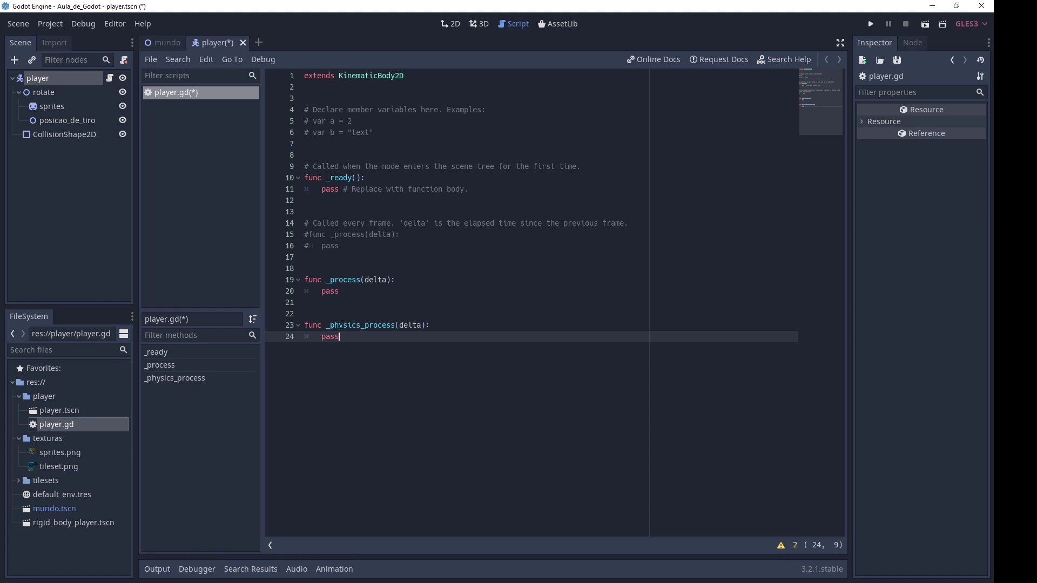
Step: Delete the commented-out _process template and the new _process function, keeping only _physics_process
{"action": "left_click", "coordinate": [313, 310]}
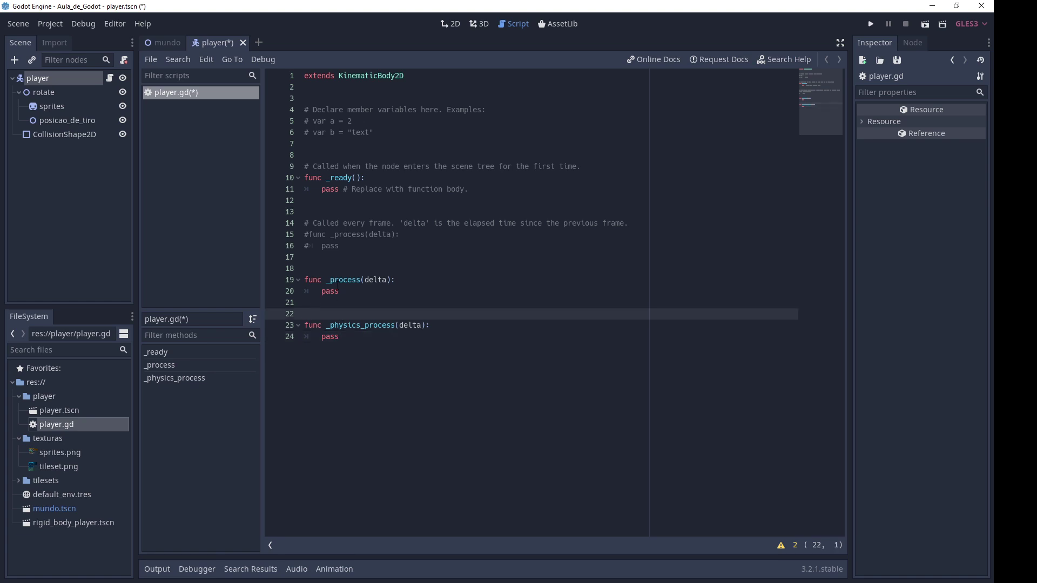
{"action": "double_click", "coordinate": [341, 280]}
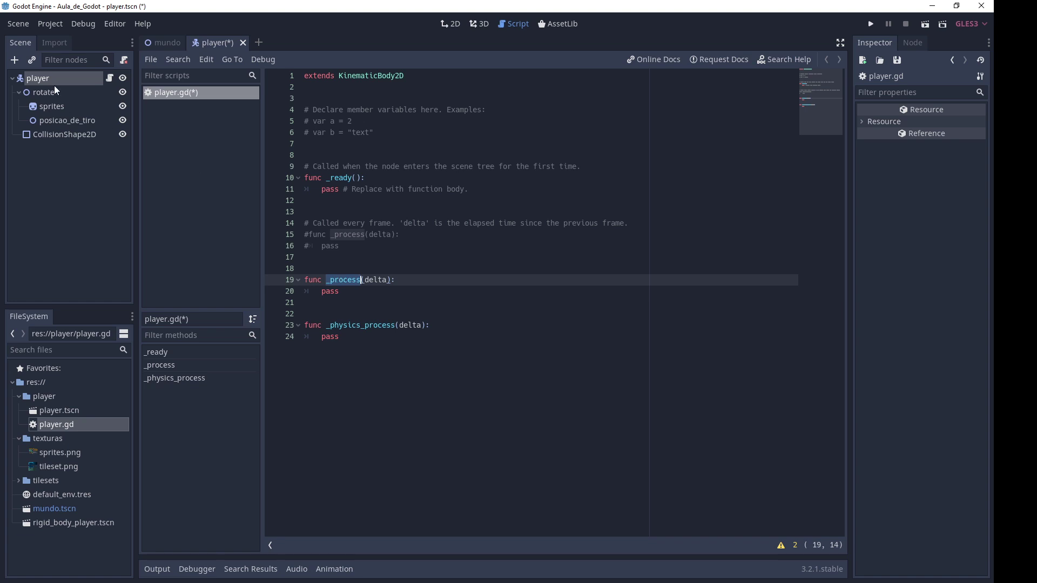
{"action": "triple_click", "coordinate": [351, 327]}
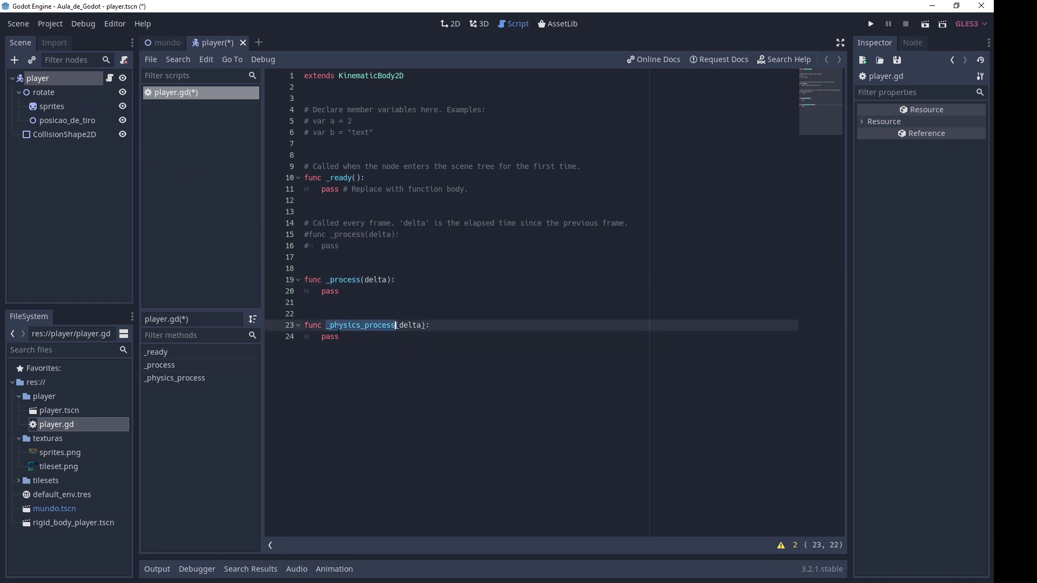
{"action": "left_click", "coordinate": [349, 338]}
{"action": "left_click_drag", "start_coordinate": [306, 314], "coordinate": [258, 215]}
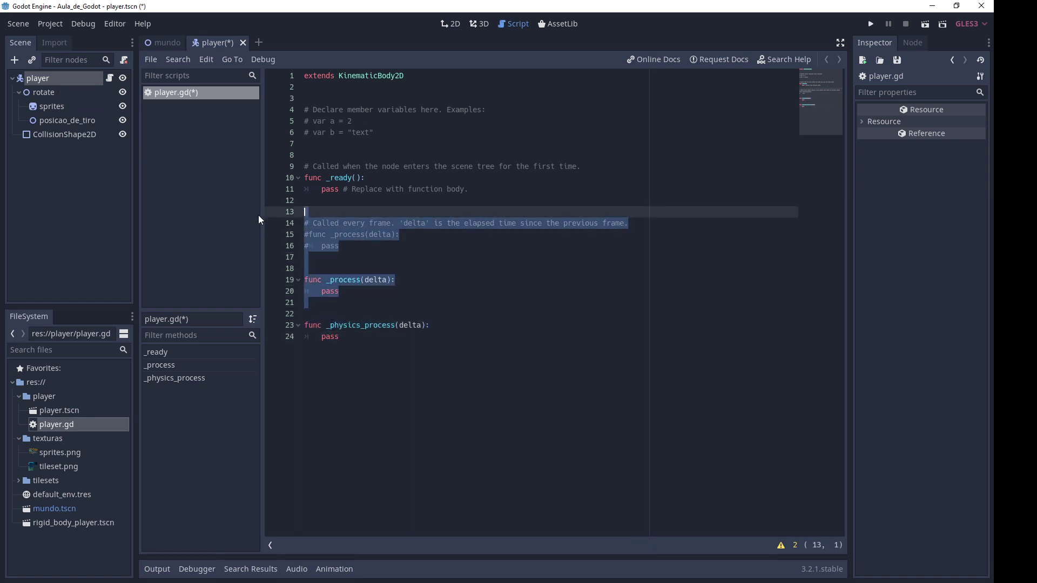
{"action": "key", "text": "Delete"}
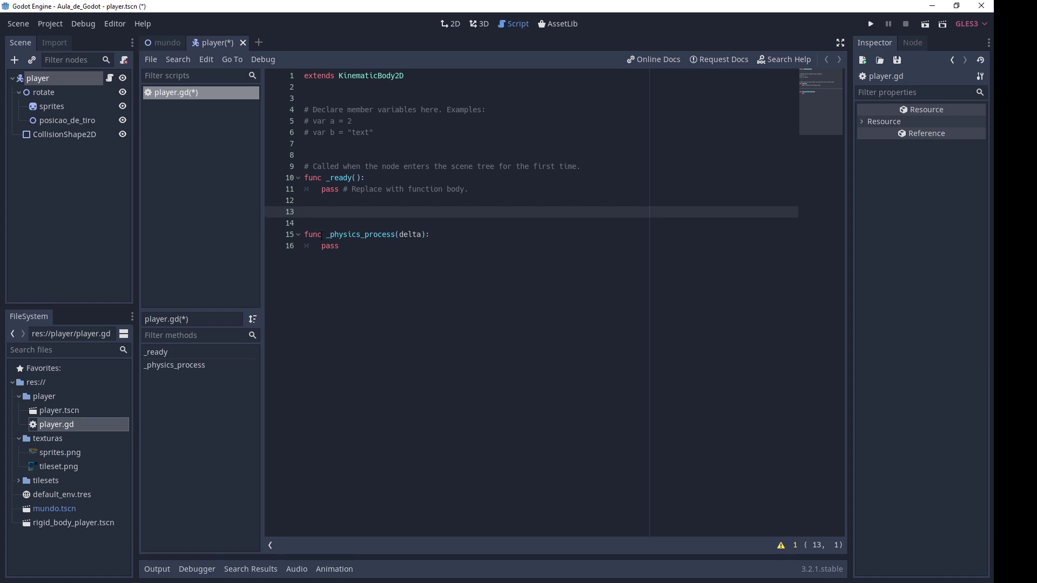
Step: Pad the _physics_process parameter with spaces so it reads ( delta )
{"action": "left_click", "coordinate": [399, 234]}
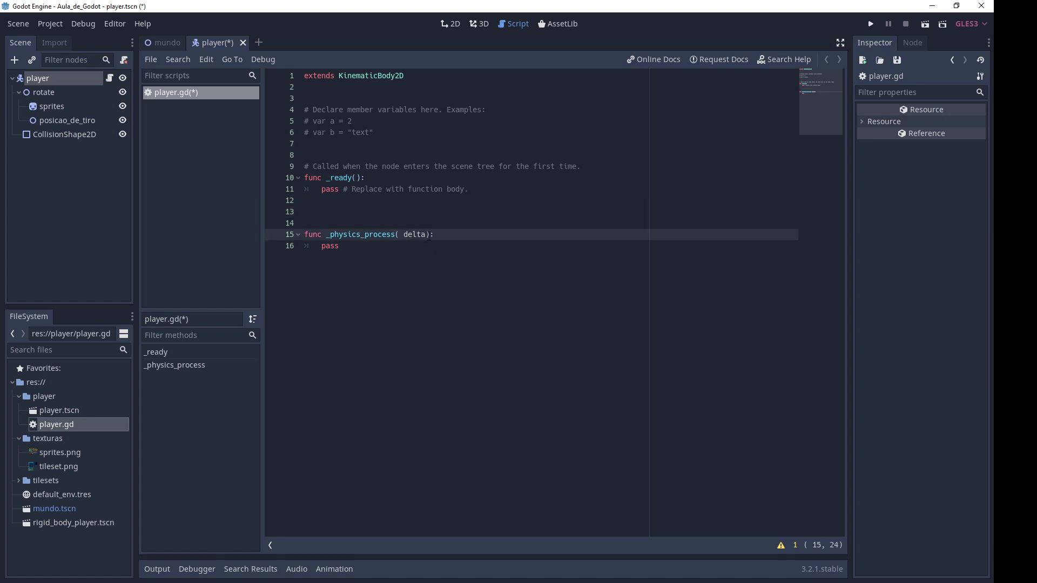
{"action": "left_click", "coordinate": [426, 234]}
{"action": "left_click", "coordinate": [475, 191]}
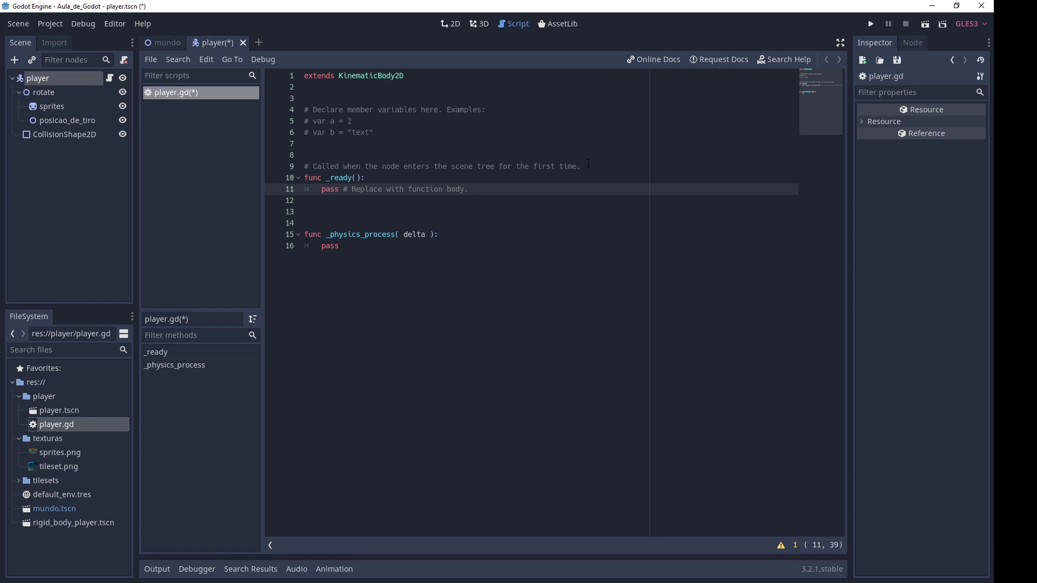
Step: Replace the template comment lines 4–9 with blank lines and declare var vel on line 6
{"action": "left_click_drag", "start_coordinate": [589, 165], "coordinate": [302, 110]}
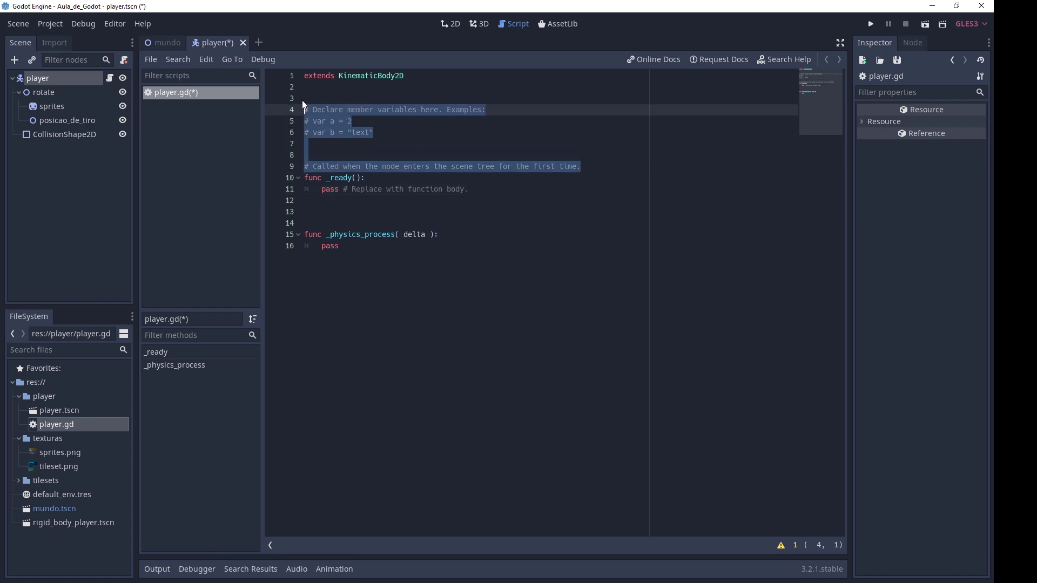
{"action": "key", "text": "BackSpace"}
{"action": "key", "text": "Return"}
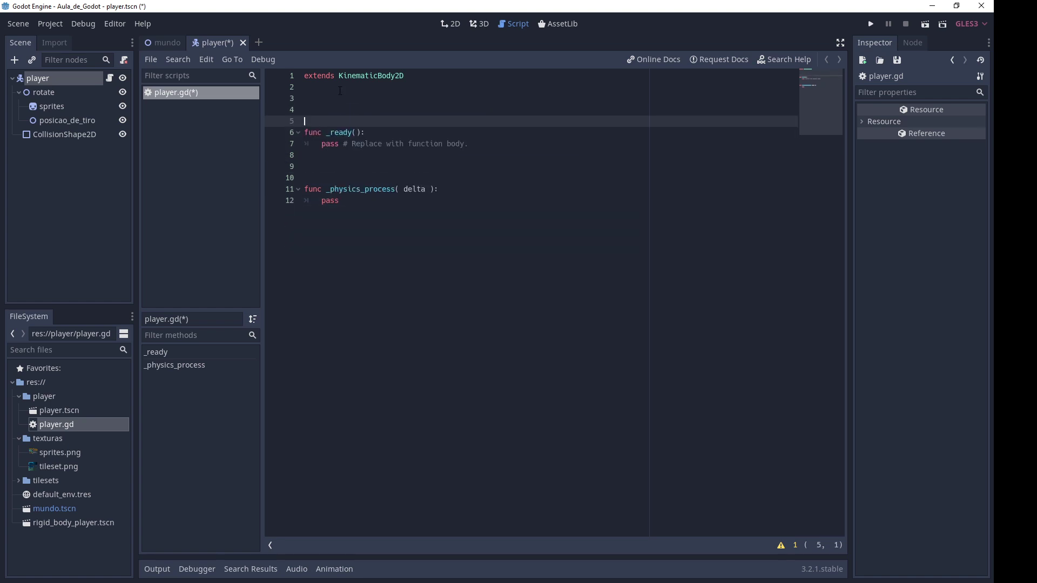
{"action": "key", "text": "Return"}
{"action": "key", "text": "Return"}
{"action": "key", "text": "Return"}
{"action": "key", "text": "Up"}
{"action": "key", "text": "Up"}
{"action": "key", "text": "Up"}
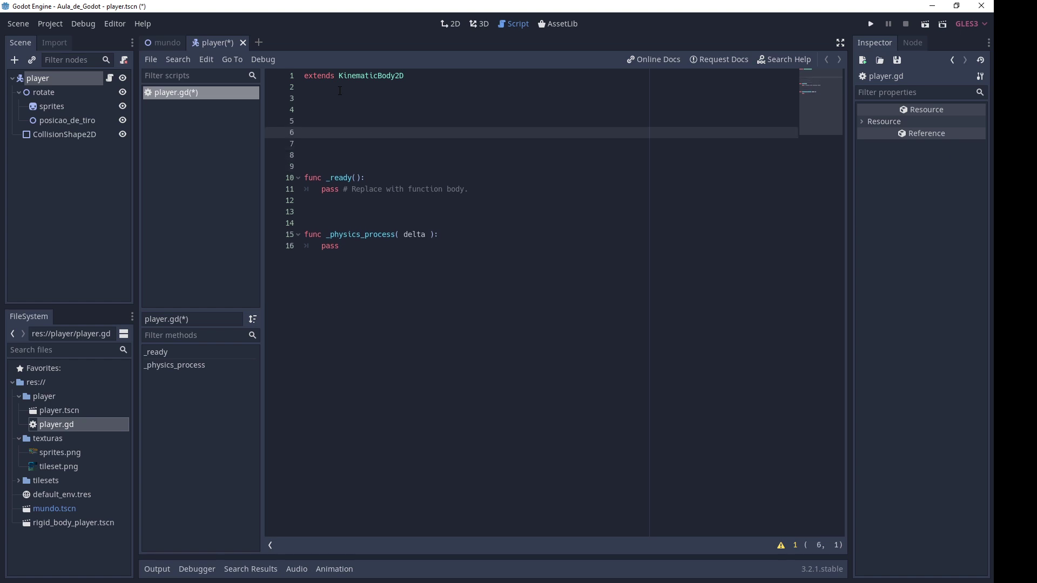
{"action": "type", "text": "vel"}
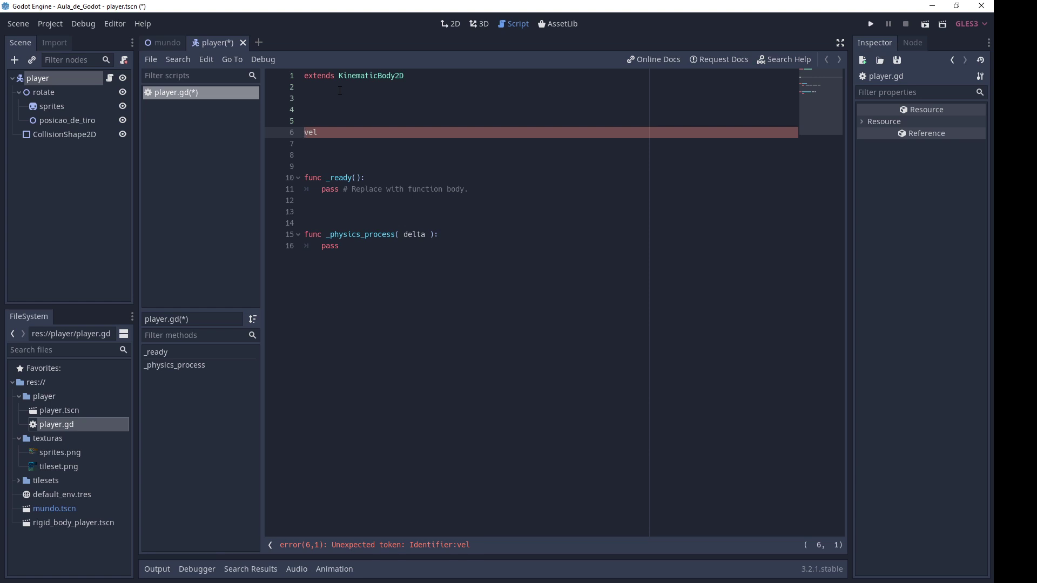
{"action": "type", "text": "var"}
{"action": "left_click", "coordinate": [362, 178]}
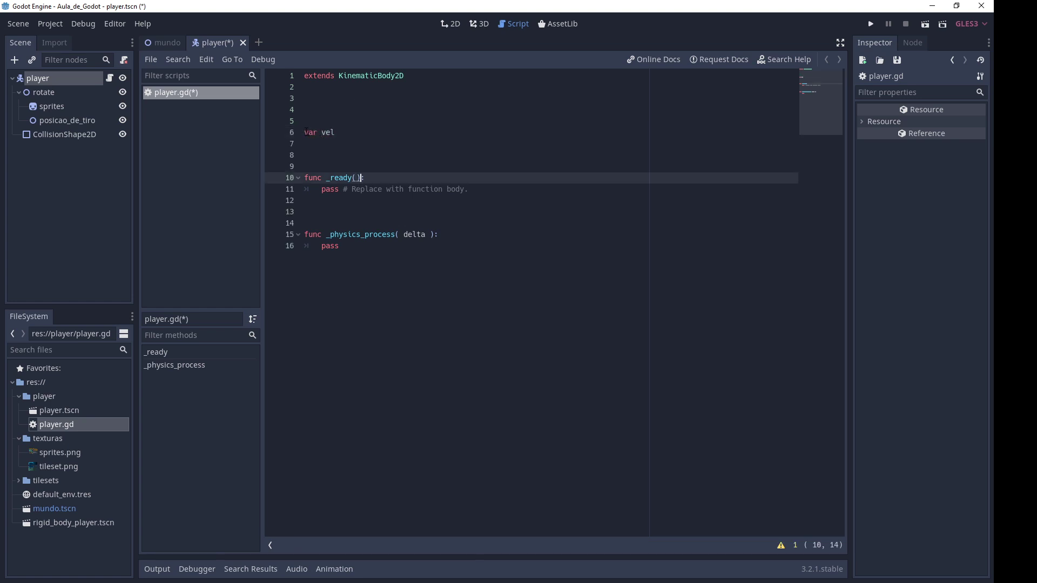
{"action": "left_click", "coordinate": [327, 133]}
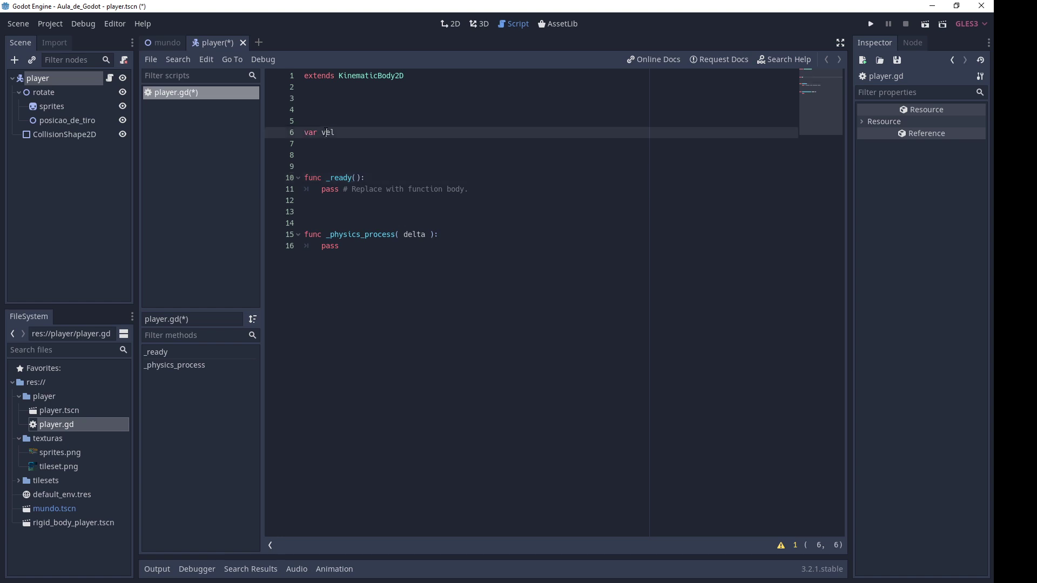
{"action": "left_click", "coordinate": [396, 132]}
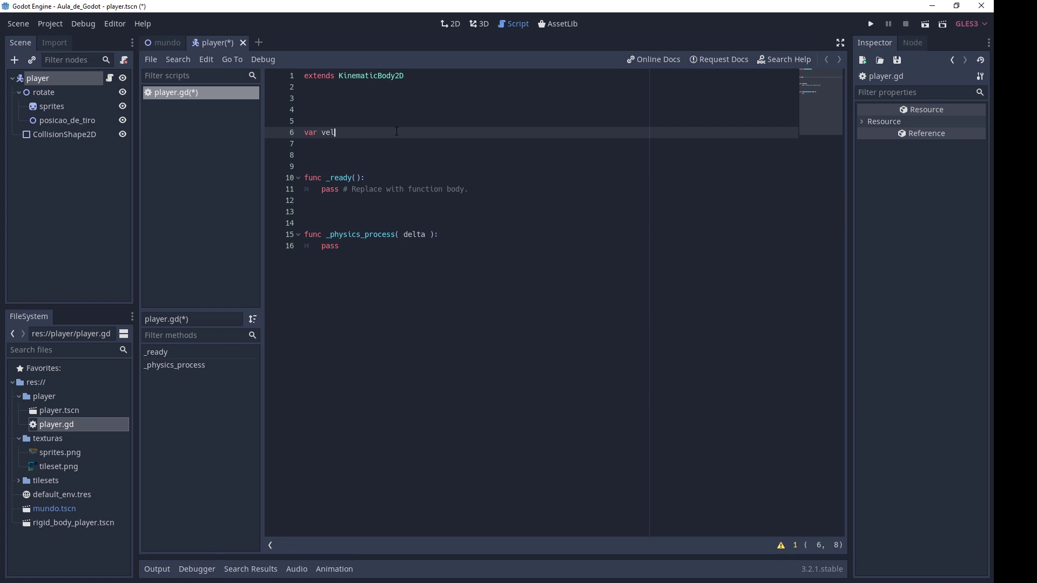
Step: Type var vel as Vector2 on line 6, briefly trying Vector3, then switch to Aseprite
{"action": "type", "text": ":"}
{"action": "type", "text": " Vector2"}
{"action": "key", "text": "BackSpace"}
{"action": "type", "text": "3"}
{"action": "key", "text": "BackSpace"}
{"action": "type", "text": "2"}
{"action": "key", "text": "alt+Tab"}
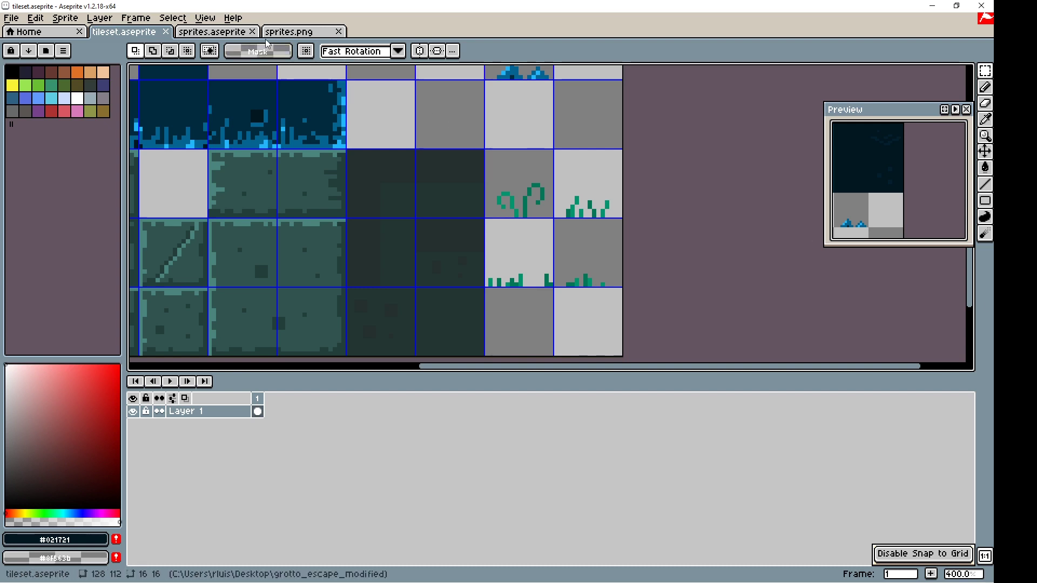
Step: Inspect the slime and monster rows in sprites.png, then return to Godot
{"action": "left_click", "coordinate": [230, 31]}
{"action": "left_click", "coordinate": [300, 34]}
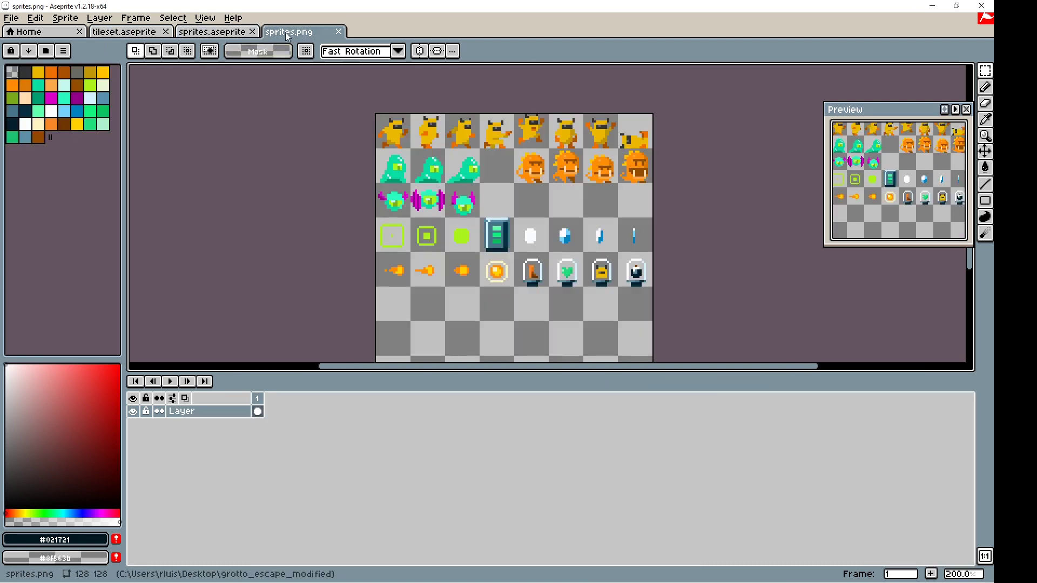
{"action": "scroll", "coordinate": [424, 135], "scroll_direction": "up", "scroll_amount": 2}
{"action": "scroll", "coordinate": [424, 135], "scroll_direction": "down", "scroll_amount": 1}
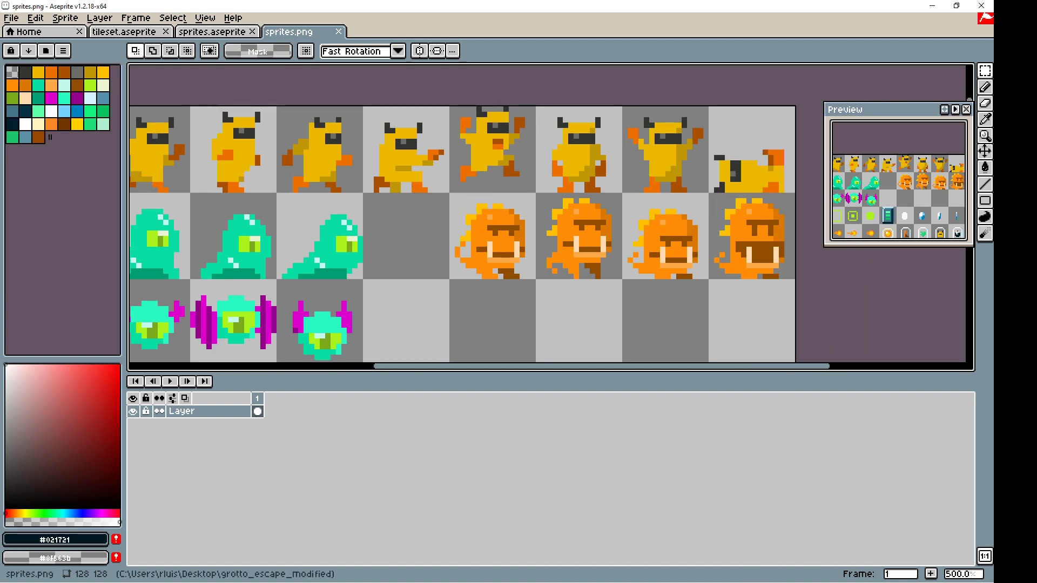
{"action": "mouse_move", "coordinate": [692, 236]}
{"action": "middle_mouse_down"}
{"action": "mouse_move", "coordinate": [670, 107]}
{"action": "mouse_move", "coordinate": [664, 148]}
{"action": "middle_mouse_up"}
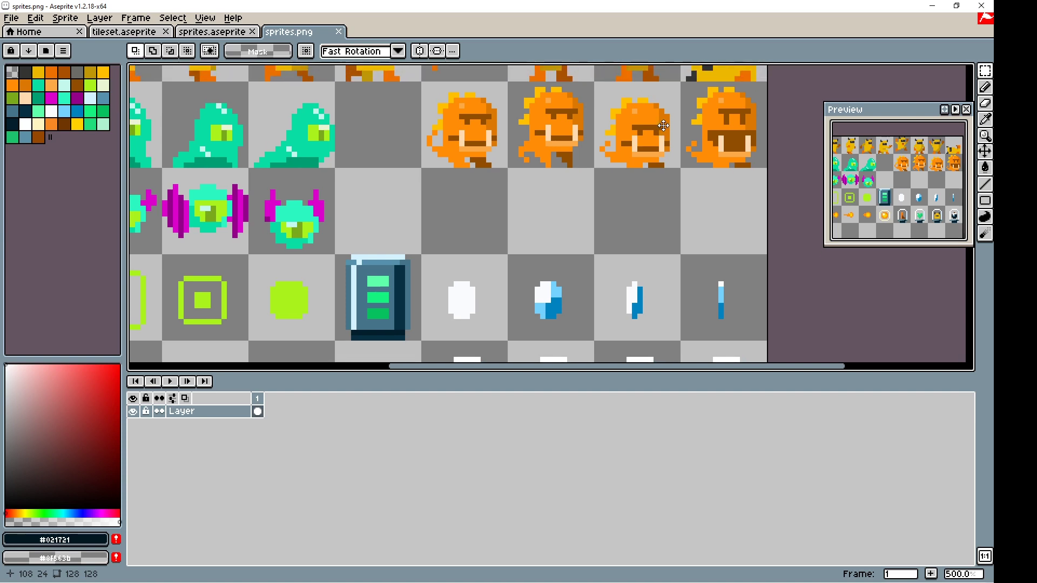
{"action": "key", "text": "alt+Tab"}
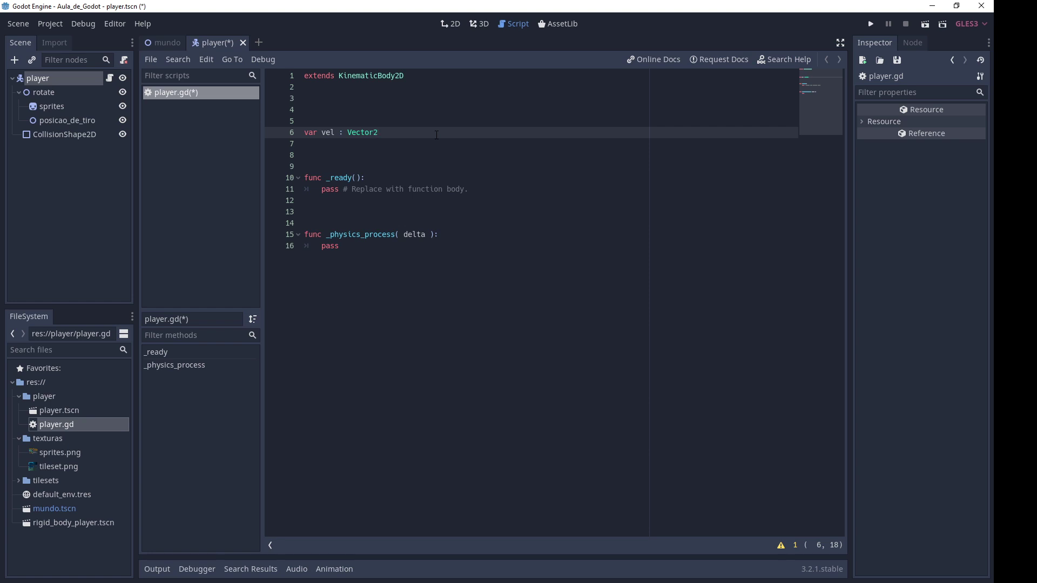
Step: Add blank lines in _physics_process and write if Input.is_action_pressed("btn_right") using autocomplete
{"action": "left_click", "coordinate": [503, 231]}
{"action": "key", "text": "Return"}
{"action": "key", "text": "Return"}
{"action": "key", "text": "Return"}
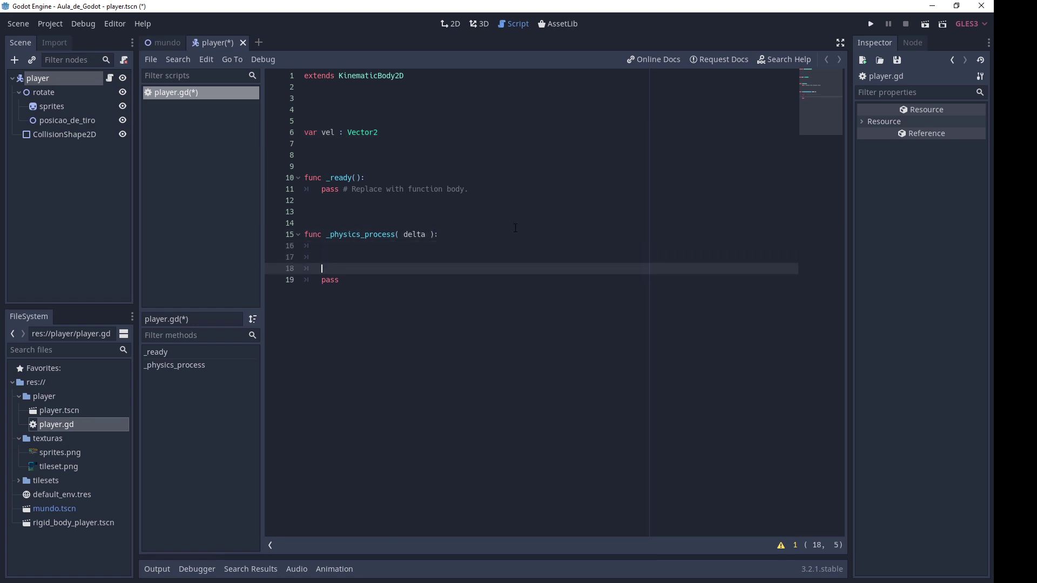
{"action": "key", "text": "Return"}
{"action": "key", "text": "Return"}
{"action": "key", "text": "Up"}
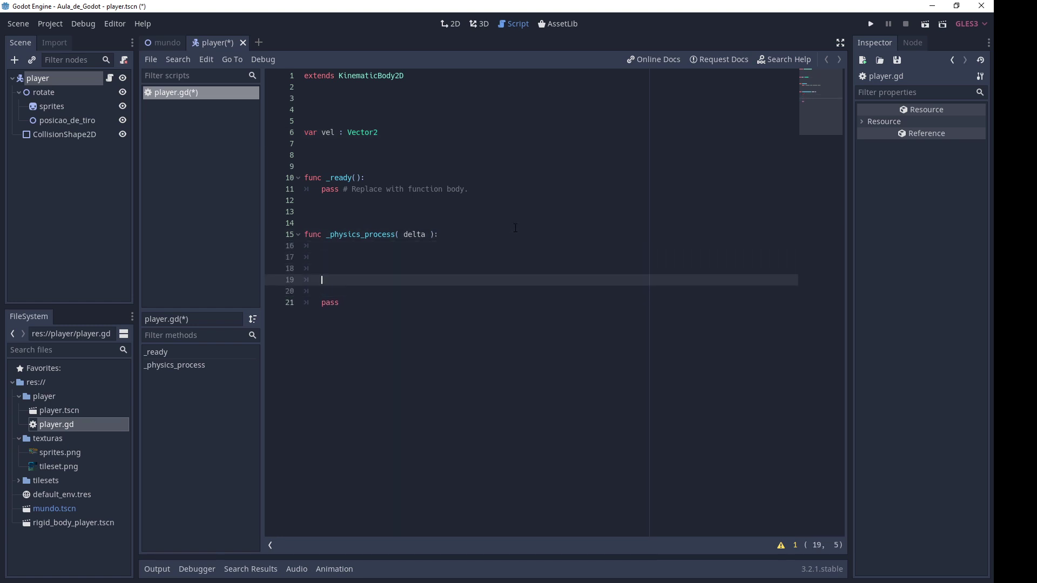
{"action": "type", "text": "if "}
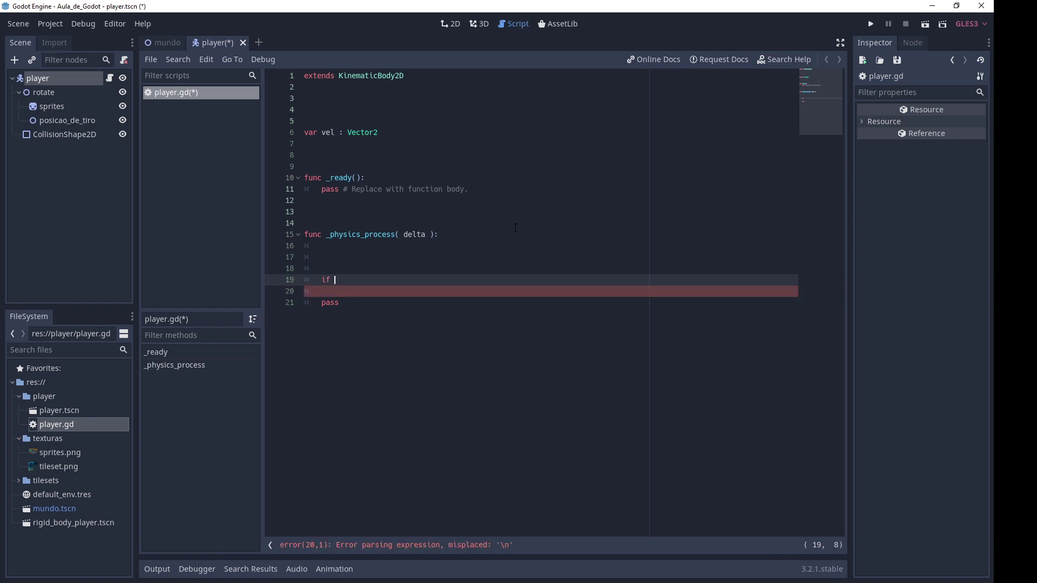
{"action": "type", "text": "Input"}
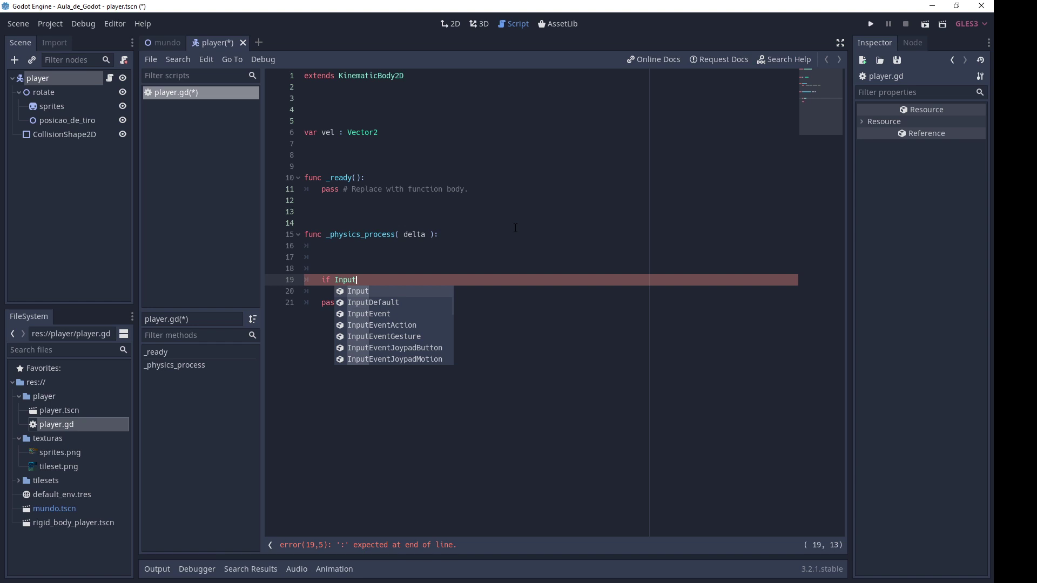
{"action": "type", "text": "."}
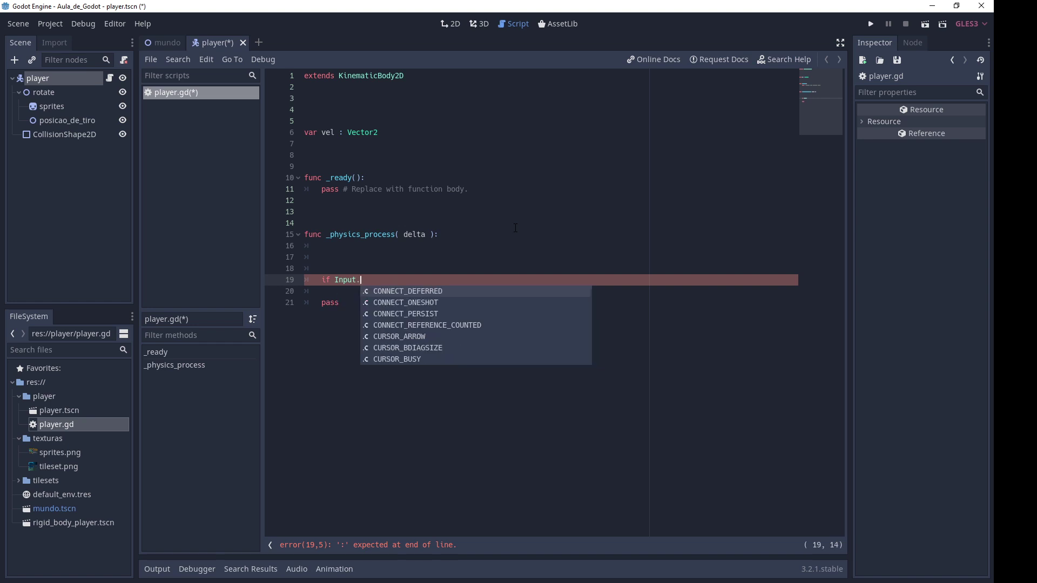
{"action": "type", "text": "is_"}
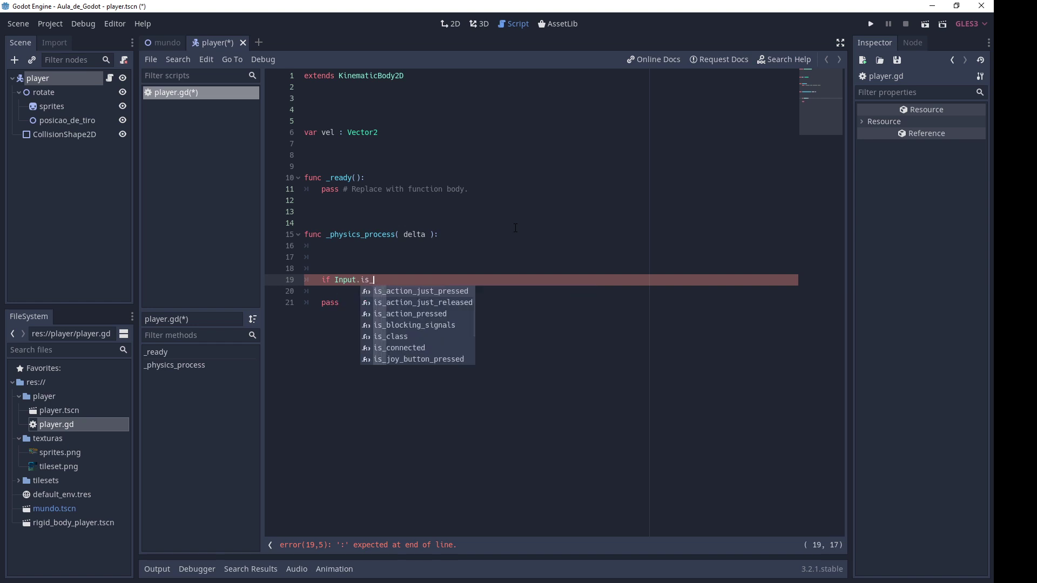
{"action": "key", "text": "Down"}
{"action": "key", "text": "Down"}
{"action": "key", "text": "Return"}
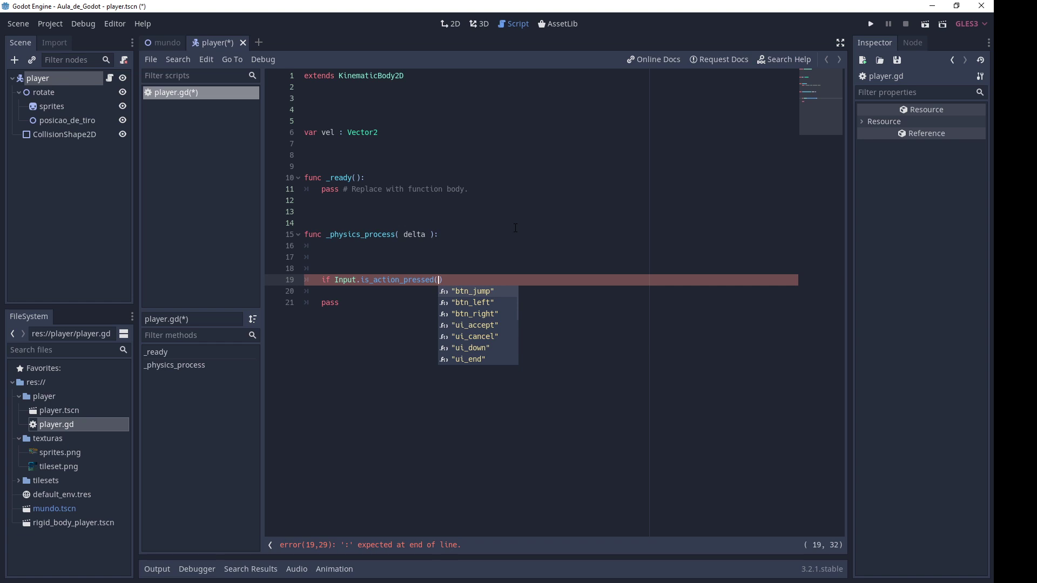
{"action": "key", "text": "Down"}
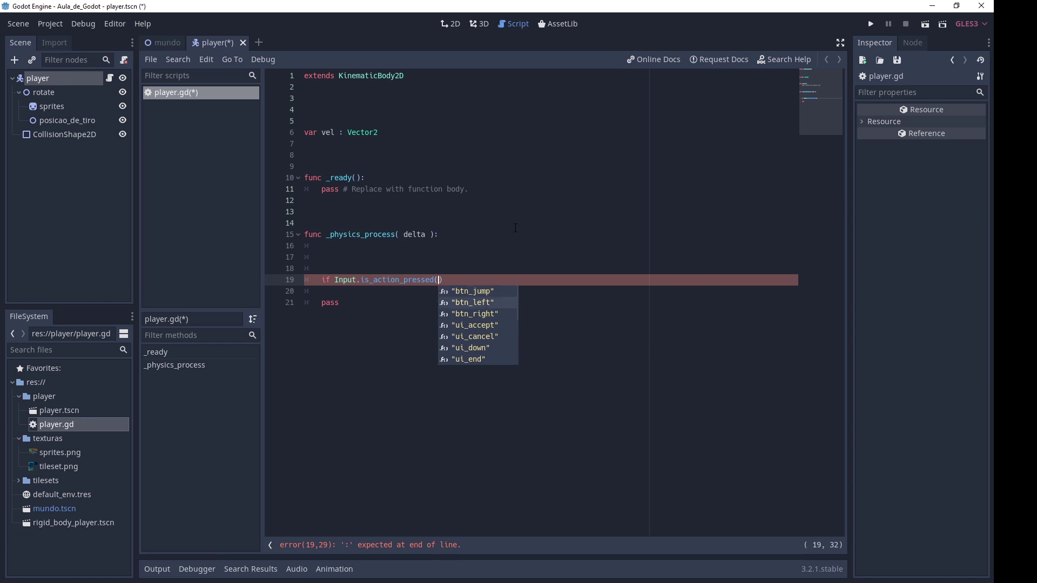
{"action": "key", "text": "Down"}
{"action": "key", "text": "Return"}
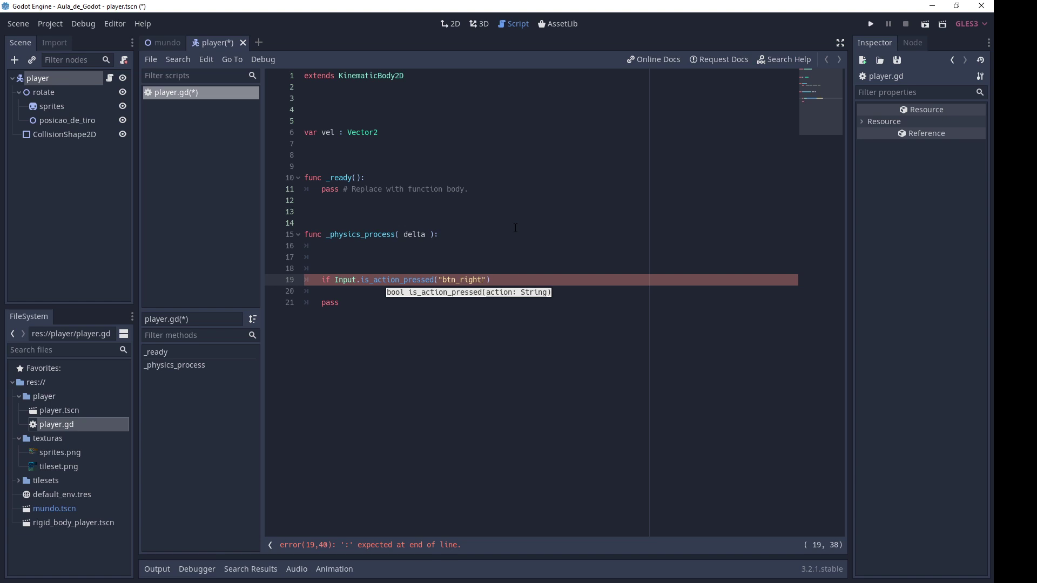
Step: End the btn_right condition on line 19 with a colon and start its indented body
{"action": "key", "text": "End"}
{"action": "key", "text": "Down"}
{"action": "key", "text": "Up"}
{"action": "left_click_drag", "start_coordinate": [333, 279], "coordinate": [491, 280]}
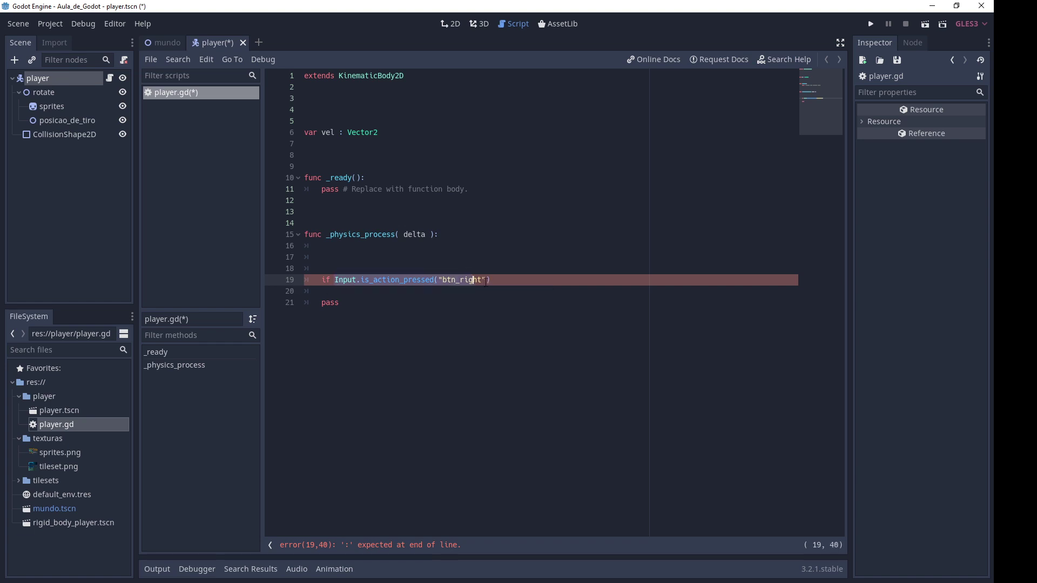
{"action": "left_click", "coordinate": [504, 280]}
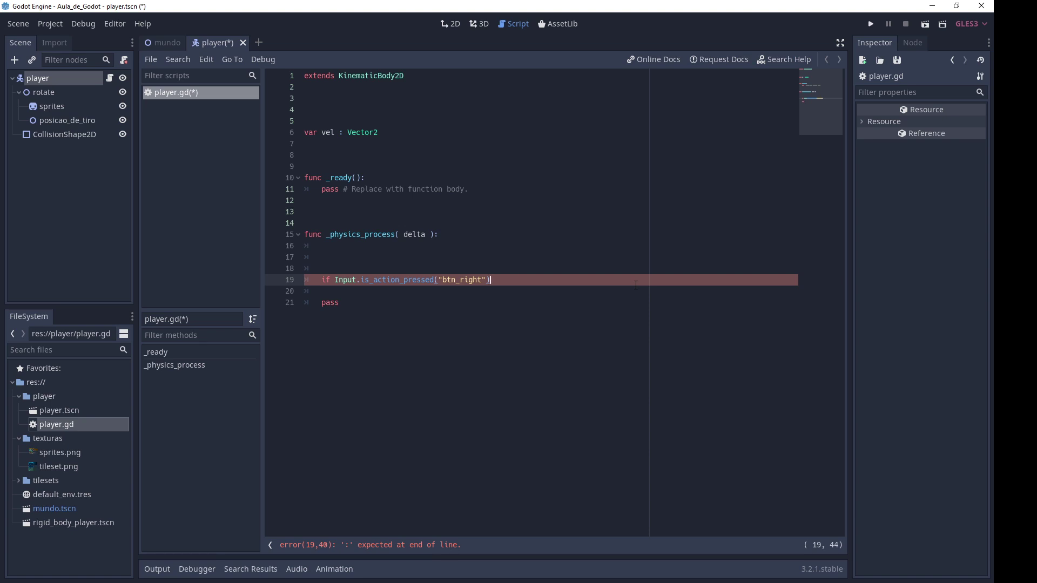
{"action": "type", "text": ":"}
{"action": "key", "text": "Return"}
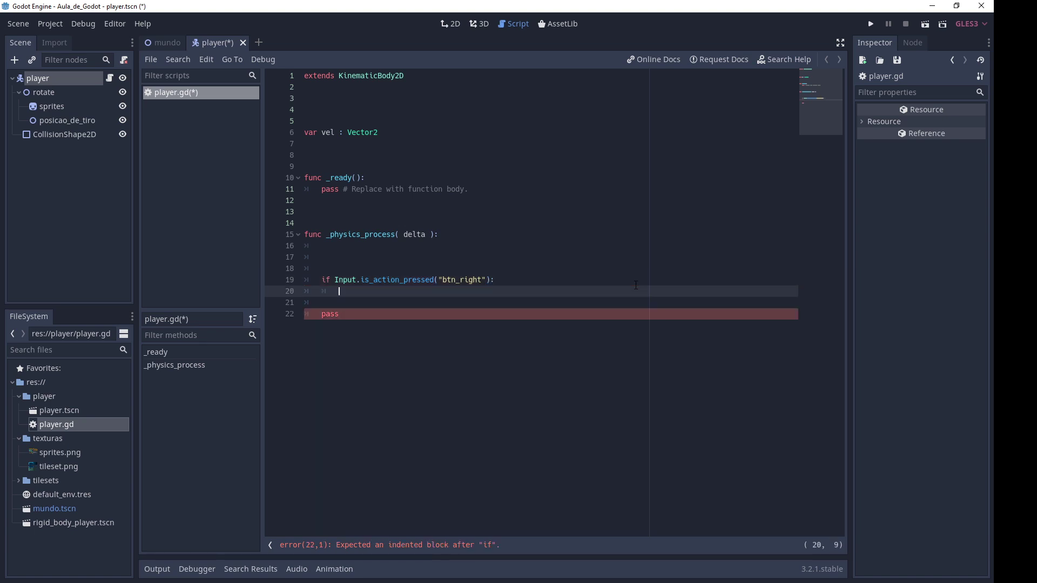
Step: Set vel to Vector2( 80, 0 ) for btn_right and Vector2( -80, 0 ) for a new btn_left check
{"action": "type", "text": "vel "}
{"action": "type", "text": "= Vector"}
{"action": "type", "text": "2( 80, 0"}
{"action": "type", "text": " )"}
{"action": "key", "text": "Return"}
{"action": "type", "text": "i"}
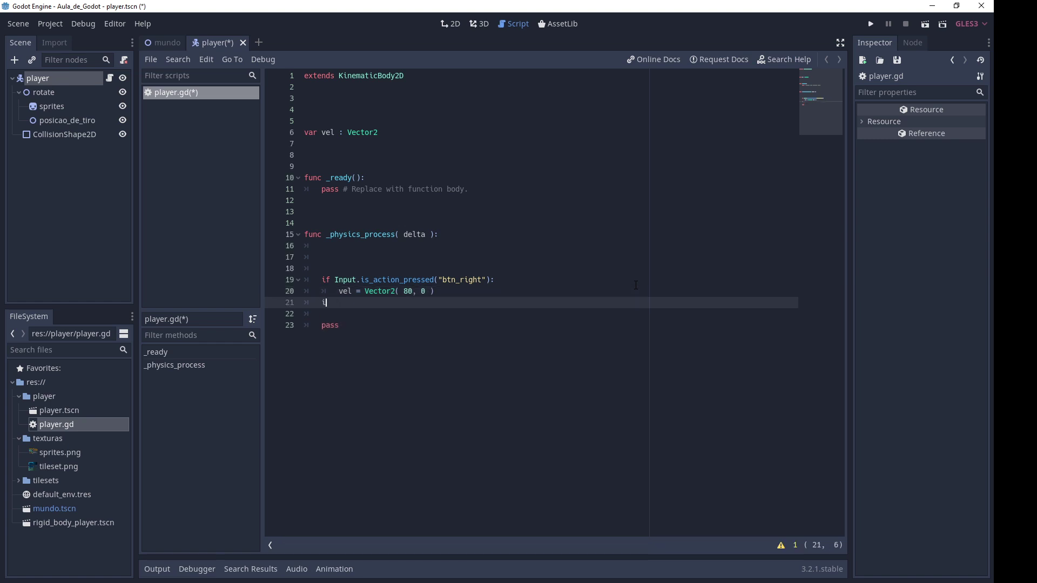
{"action": "type", "text": "f Input.is"}
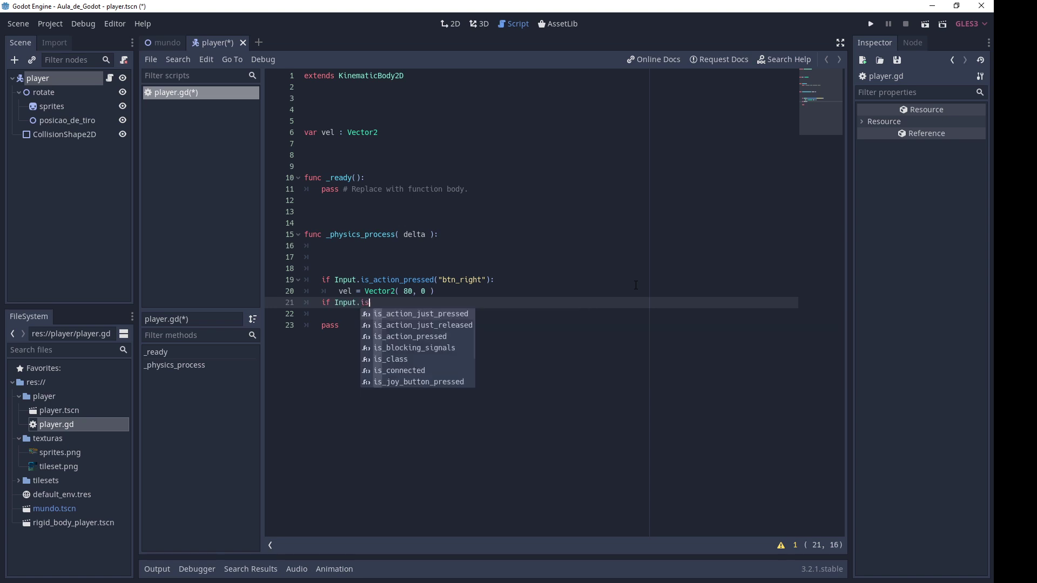
{"action": "key", "text": "Down"}
{"action": "key", "text": "Down"}
{"action": "key", "text": "Return"}
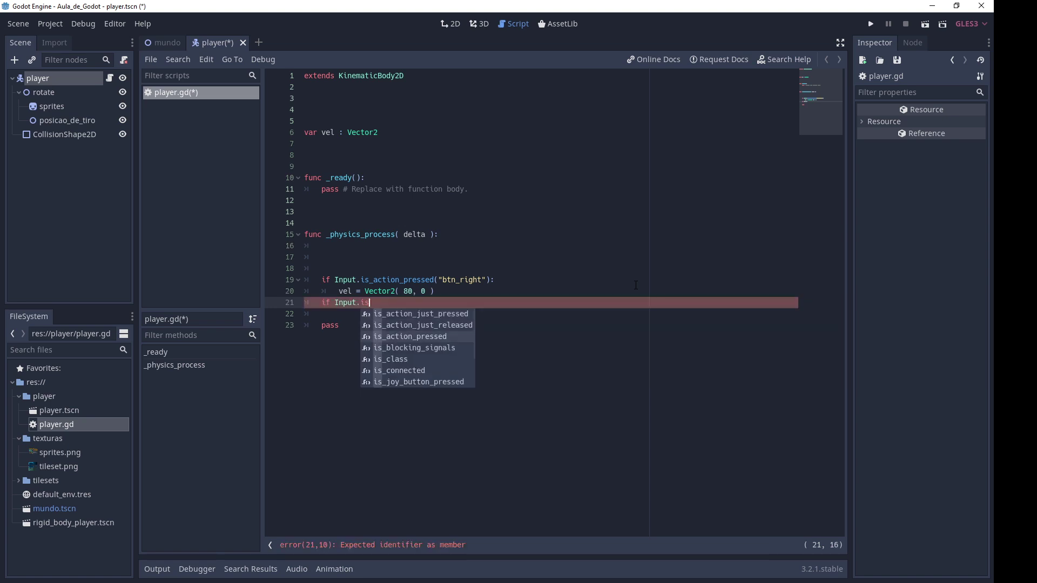
{"action": "type", "text": "\""}
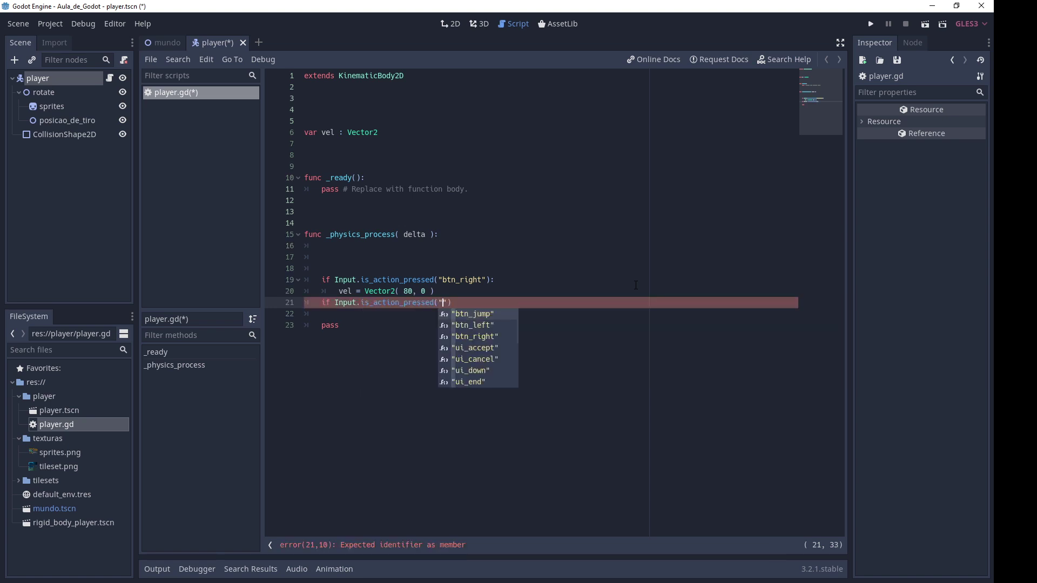
{"action": "type", "text": "btn"}
{"action": "key", "text": "Down"}
{"action": "key", "text": "Return"}
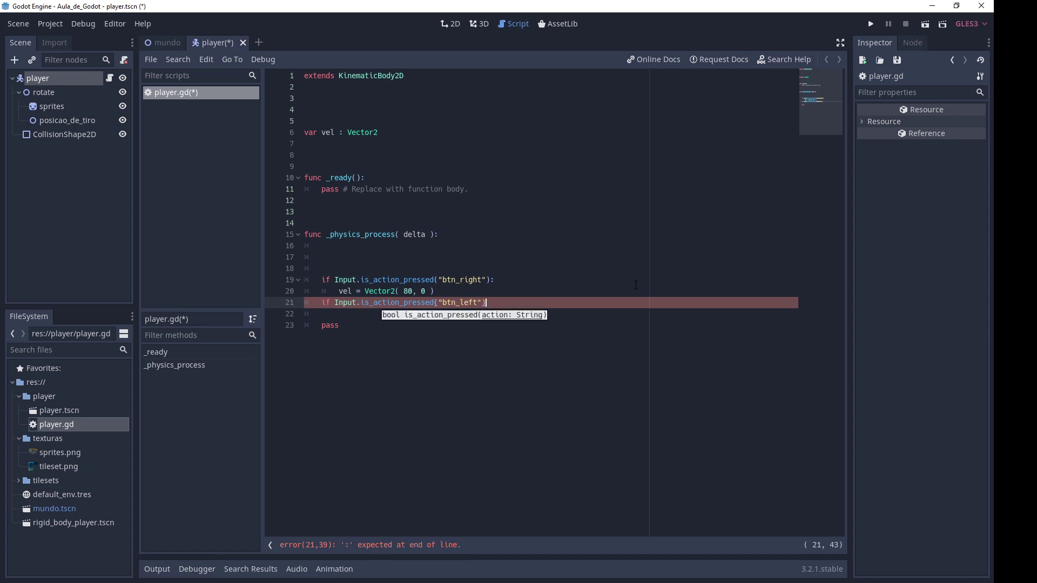
{"action": "key", "text": "End"}
{"action": "type", "text": ":"}
{"action": "key", "text": "Return"}
{"action": "type", "text": "vel "}
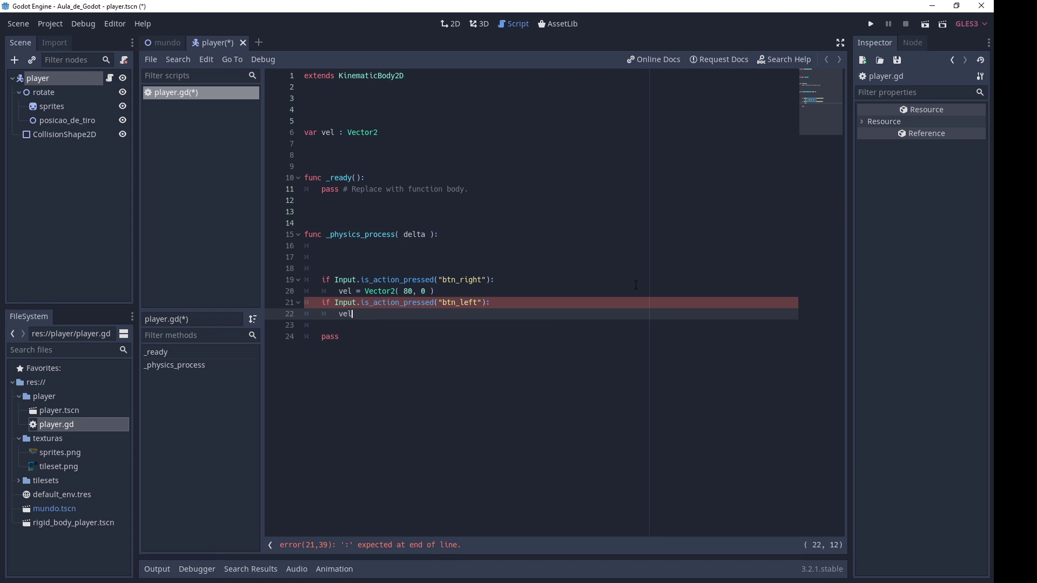
{"action": "type", "text": "= Vector"}
{"action": "type", "text": "2( -80,"}
{"action": "type", "text": " 0 )"}
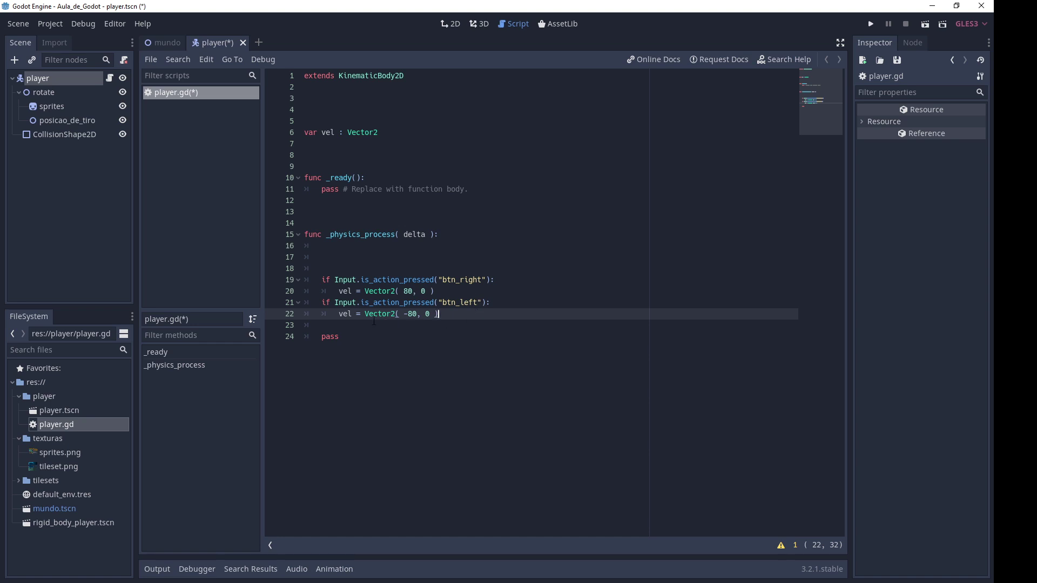
Step: Add print( vel ) on a new line below the btn_left block
{"action": "left_click", "coordinate": [432, 325]}
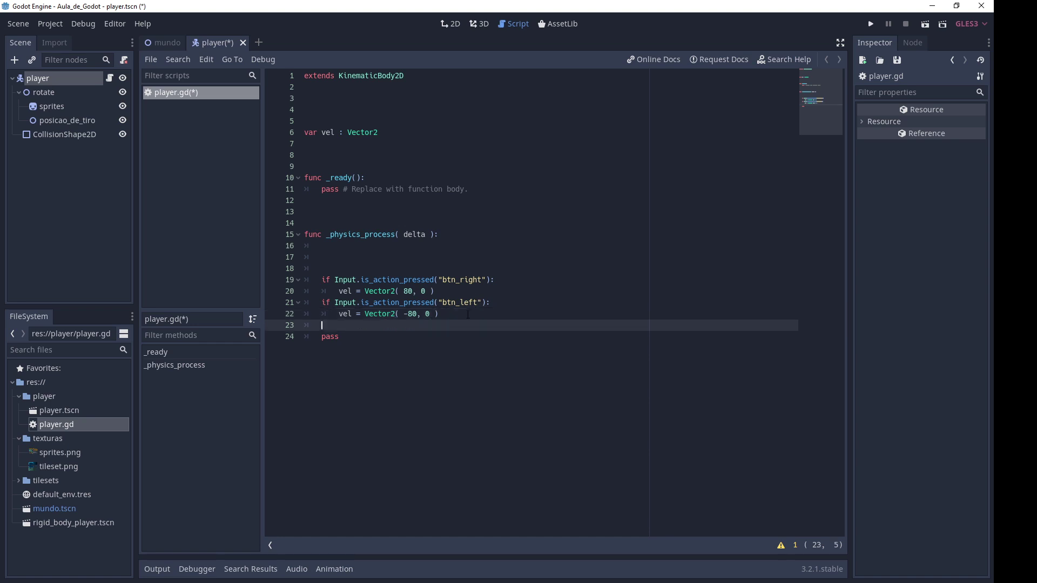
{"action": "key", "text": "Return"}
{"action": "key", "text": "Return"}
{"action": "key", "text": "Return"}
{"action": "key", "text": "Return"}
{"action": "key", "text": "Up"}
{"action": "key", "text": "Up"}
{"action": "type", "text": "pr"}
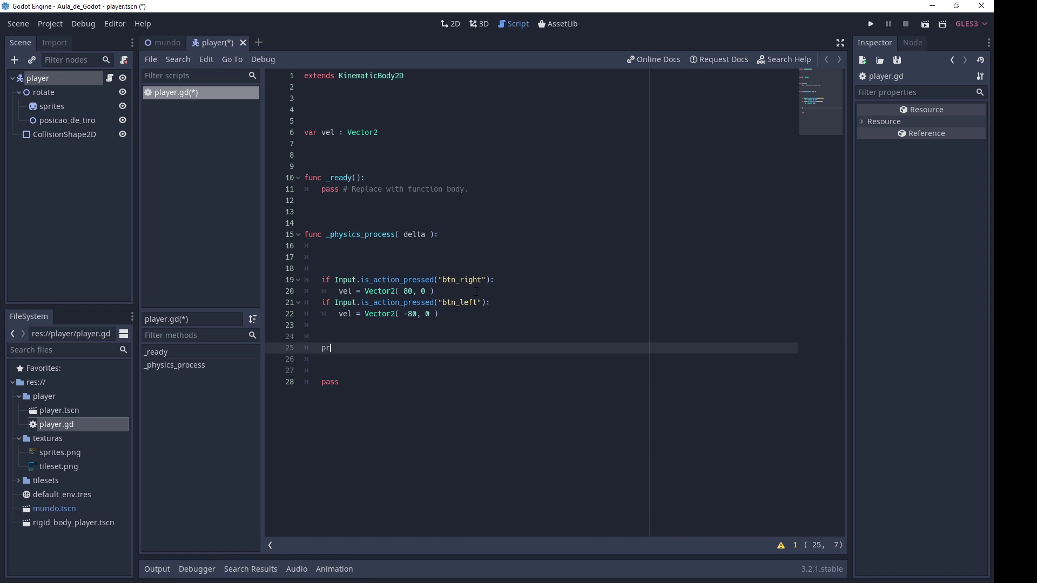
{"action": "type", "text": "int( vel )"}
Step: Run the game, press right then left, and confirm Output shows (80, 0) and (-80, 0)
{"action": "left_click", "coordinate": [871, 24]}
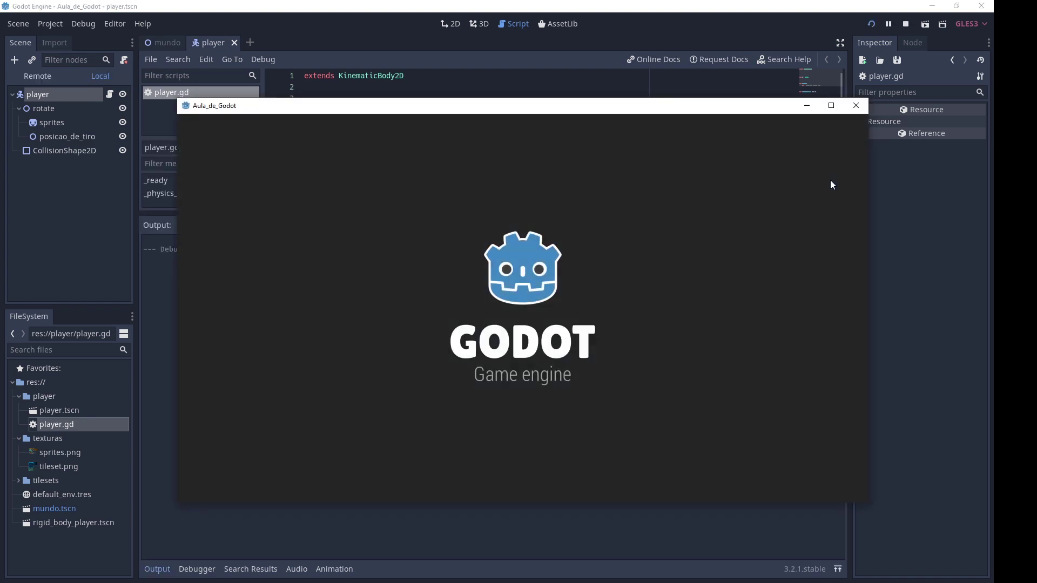
{"action": "left_click_drag", "start_coordinate": [748, 74], "coordinate": [770, 17]}
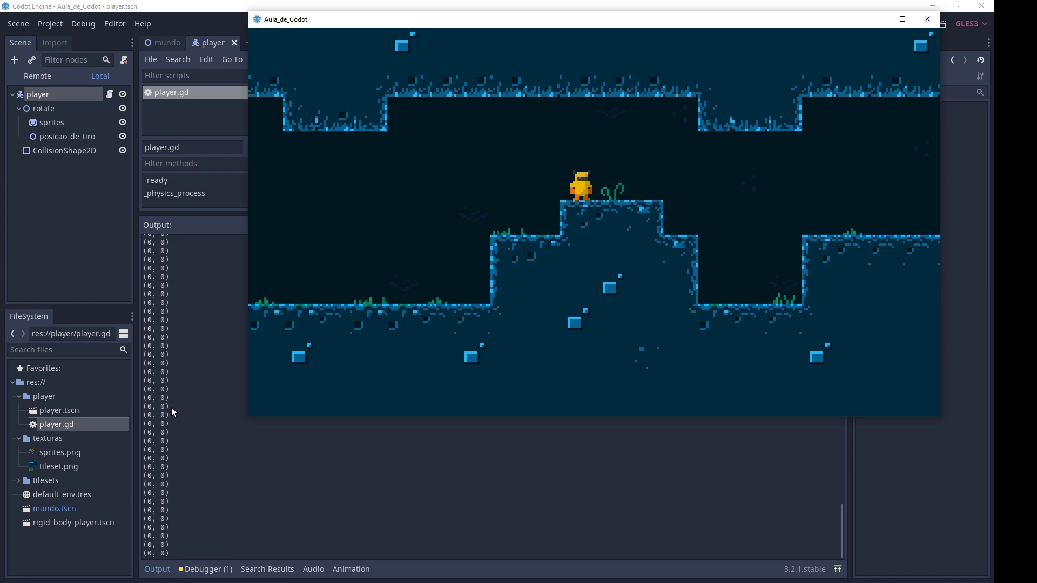
{"action": "key", "text": "Right"}
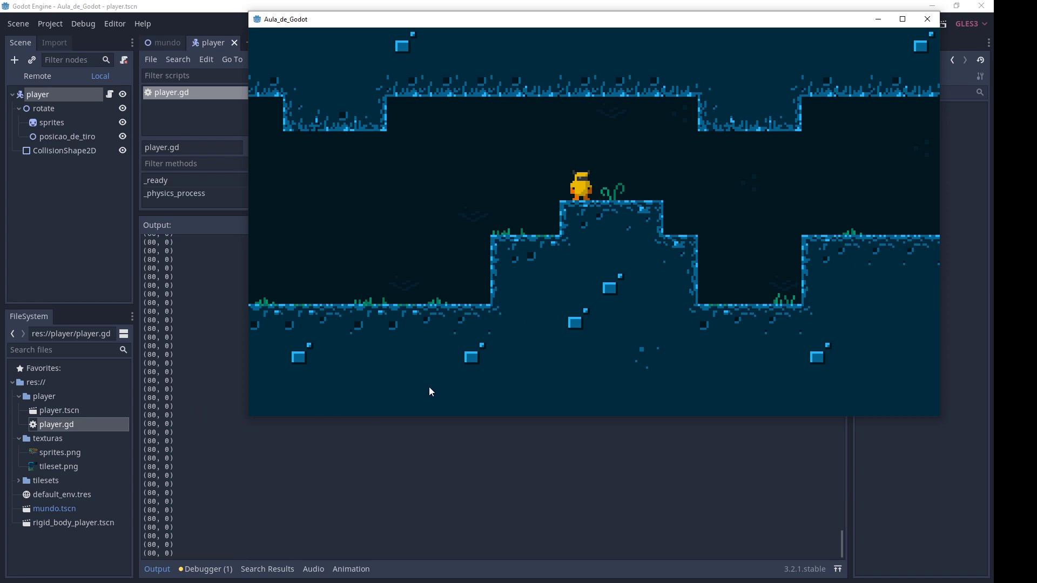
{"action": "key", "text": "Left"}
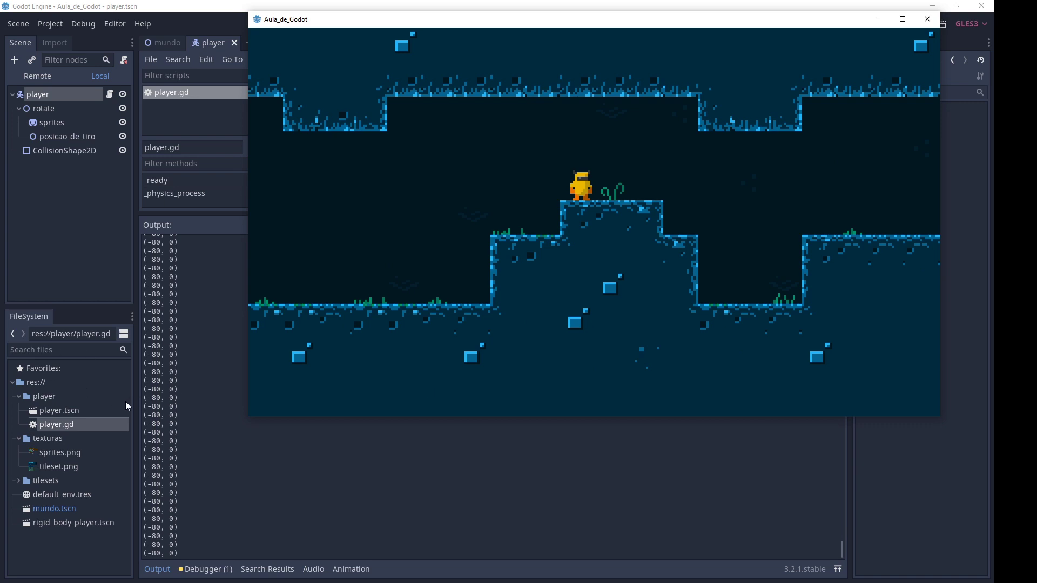
{"action": "left_click", "coordinate": [928, 20]}
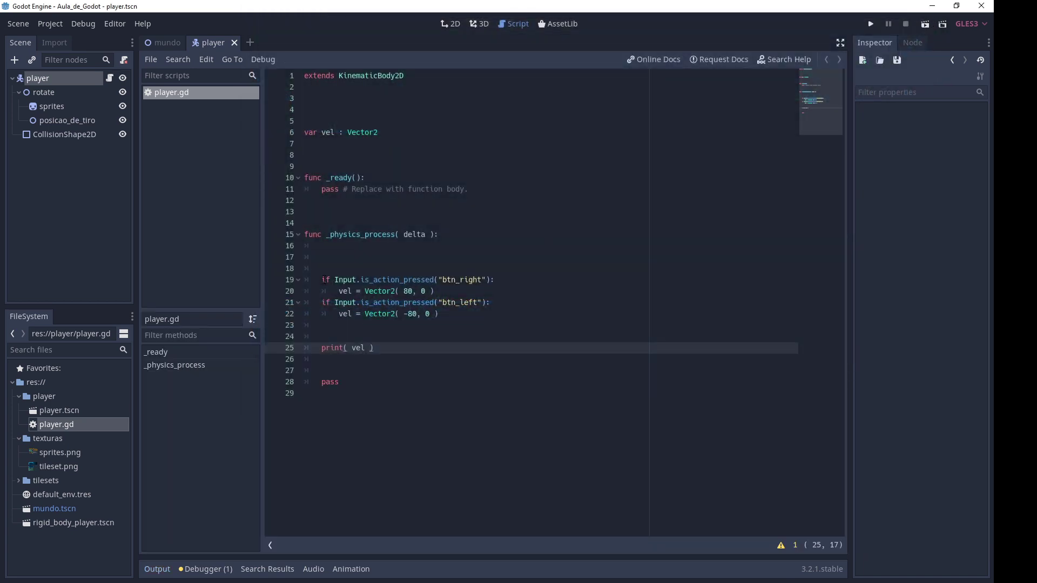
Step: Change the btn_left check from if to elif
{"action": "left_click_drag", "start_coordinate": [322, 279], "coordinate": [498, 277]}
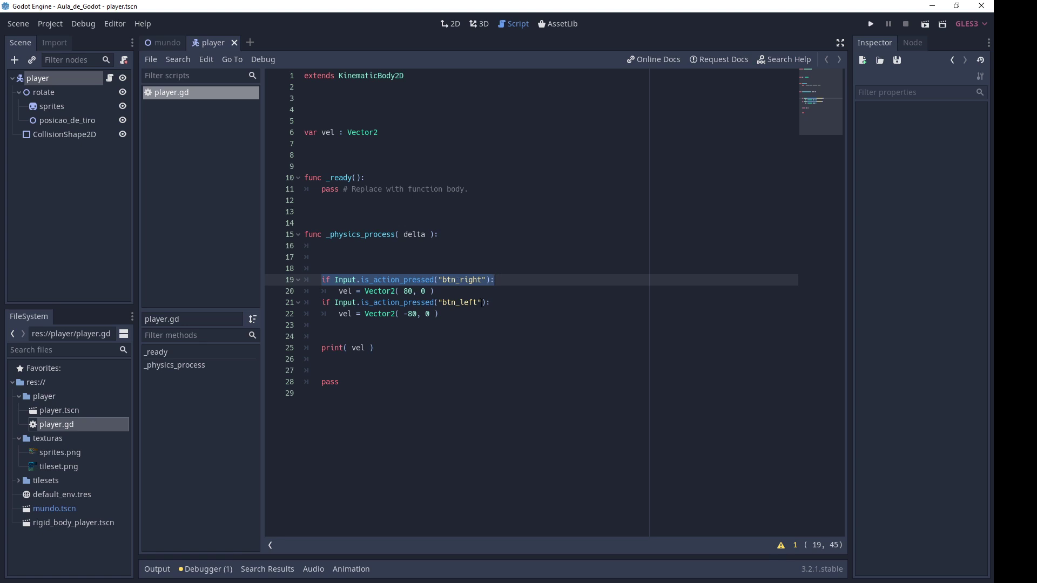
{"action": "left_click", "coordinate": [323, 303]}
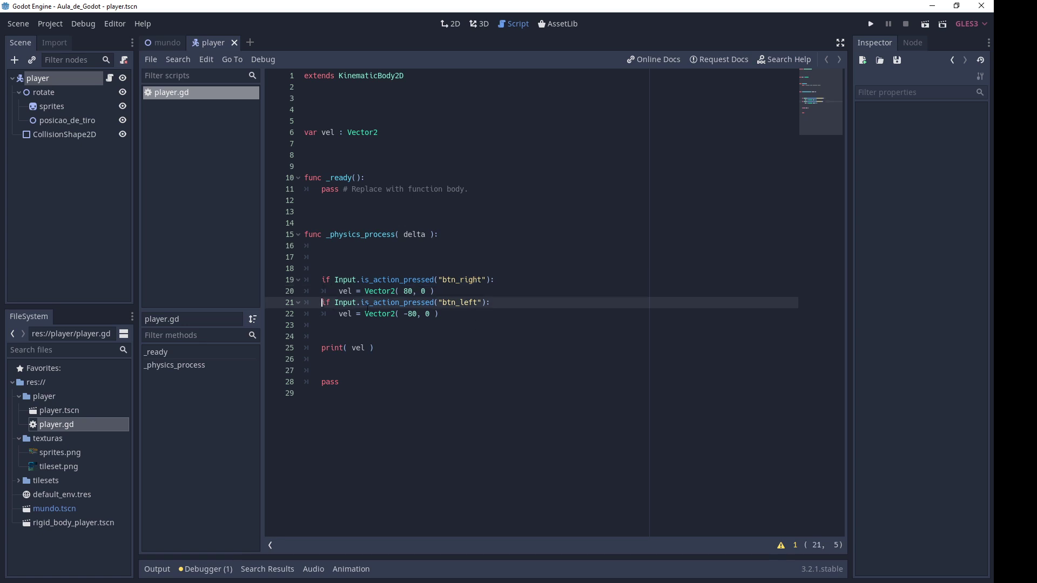
{"action": "type", "text": "el"}
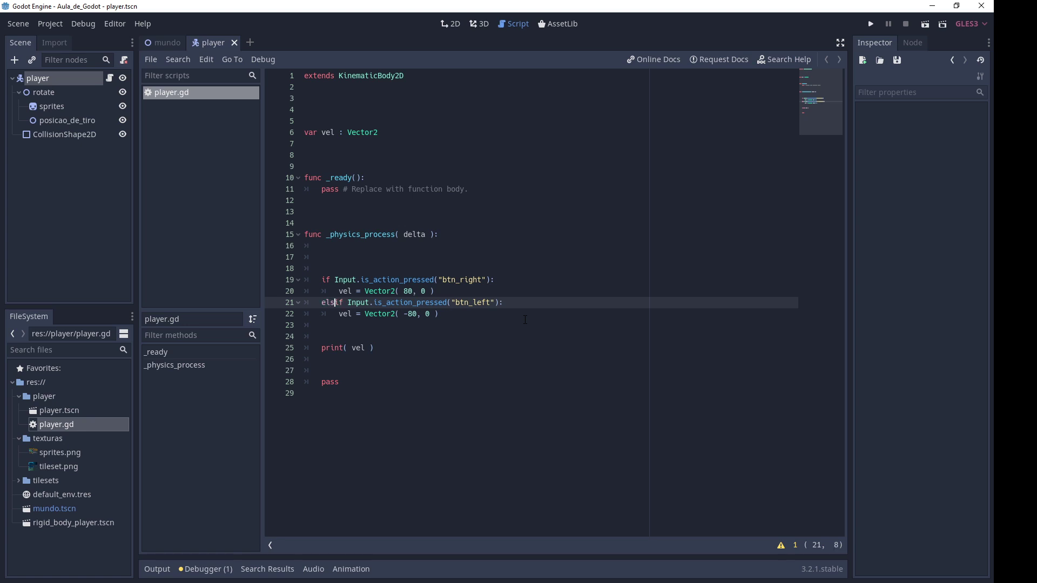
{"action": "left_click", "coordinate": [503, 280]}
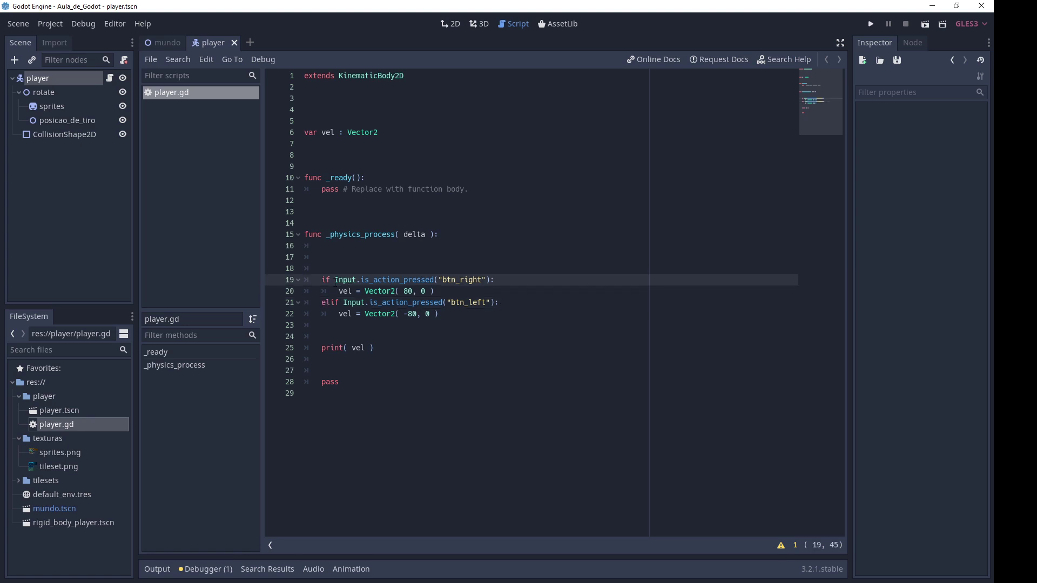
{"action": "left_click_drag", "start_coordinate": [322, 280], "coordinate": [535, 276]}
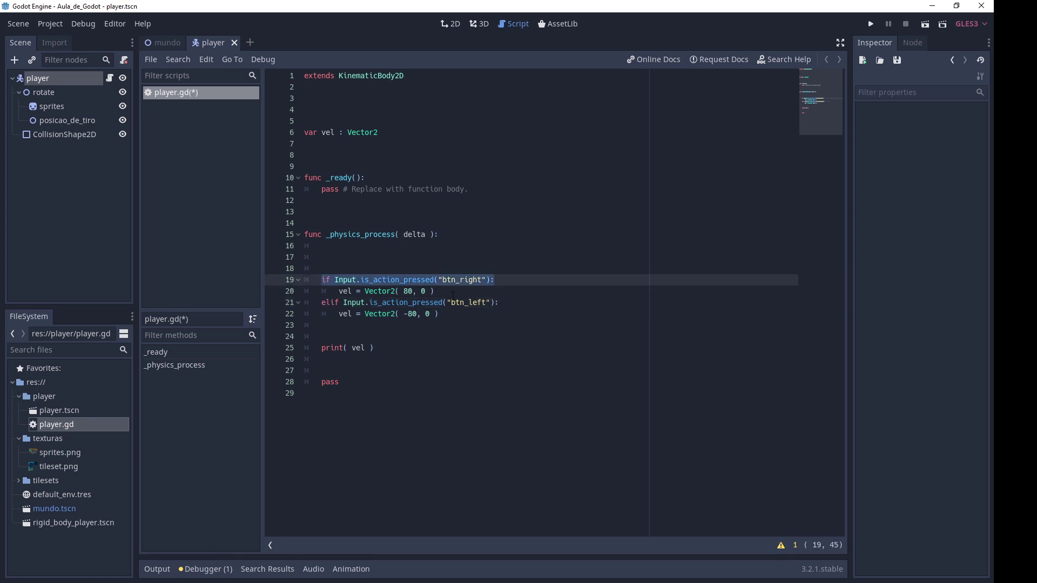
{"action": "left_click_drag", "start_coordinate": [331, 303], "coordinate": [533, 298]}
{"action": "left_click", "coordinate": [532, 306]}
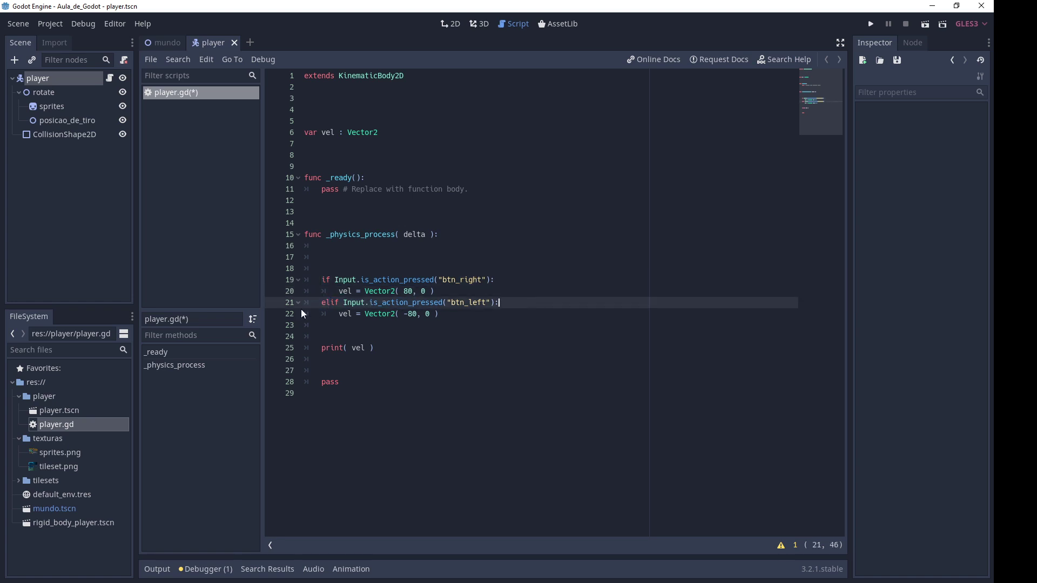
Step: Add an else branch setting vel to Vector2( 0, 0 ), then run the game
{"action": "left_click", "coordinate": [412, 323]}
{"action": "type", "text": "else:"}
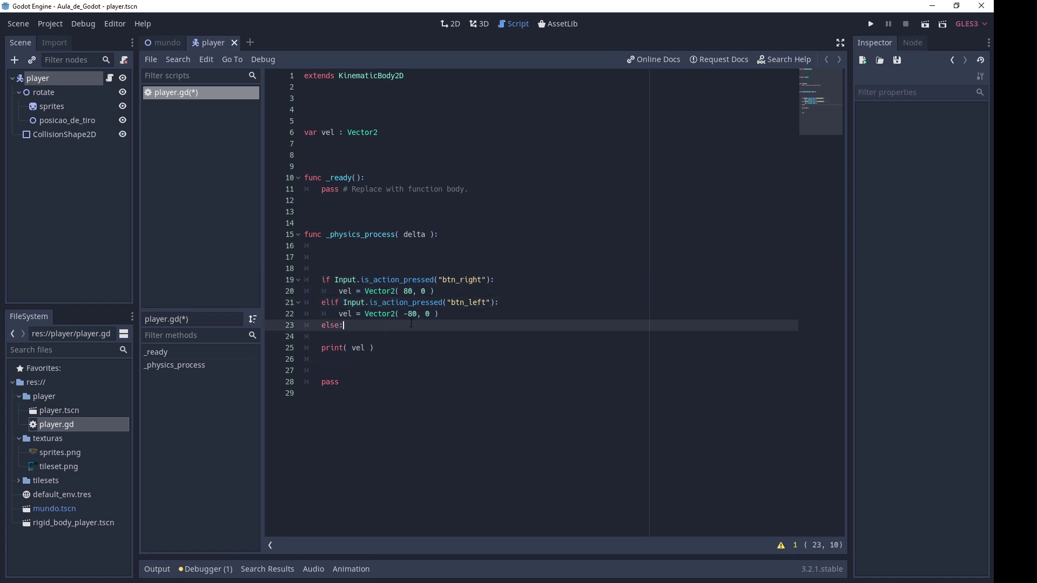
{"action": "key", "text": "Return"}
{"action": "type", "text": "vel"}
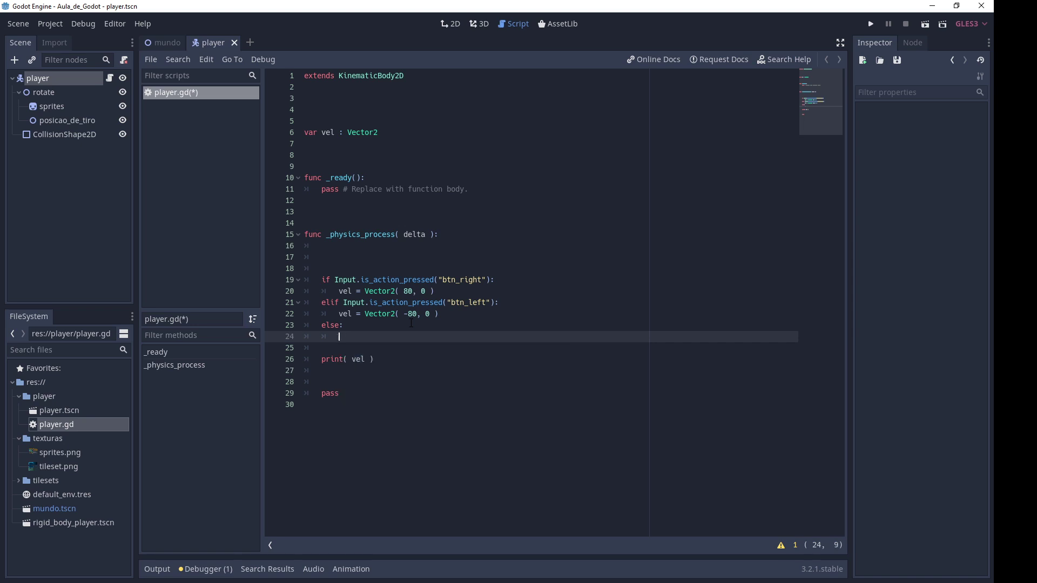
{"action": "type", "text": " = Ve"}
{"action": "type", "text": "ctor2( 0,"}
{"action": "type", "text": " 0 )"}
{"action": "left_click", "coordinate": [871, 25]}
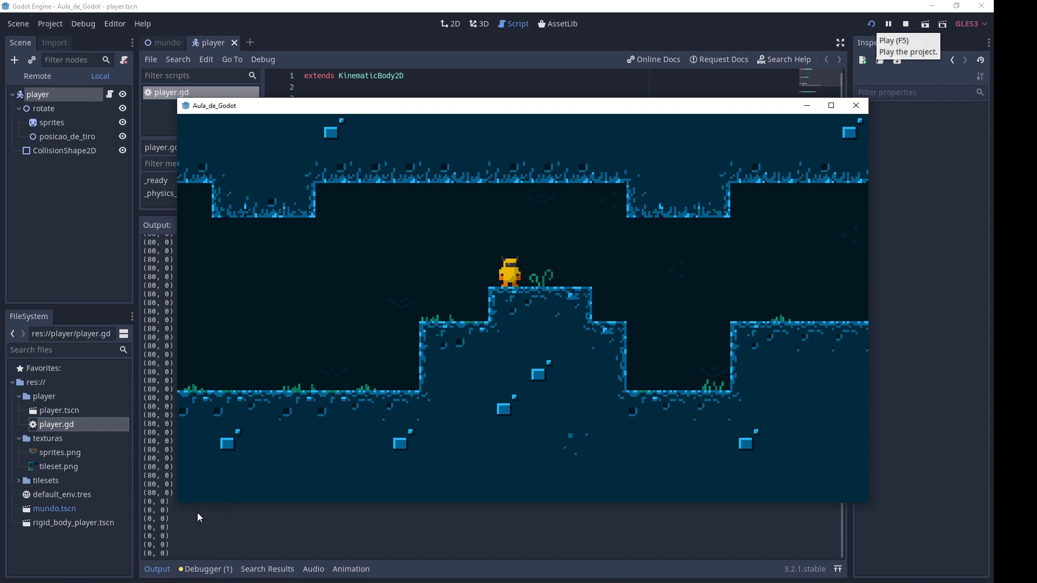
Step: Steer left in the running game, check the printed velocity, then close the game
{"action": "key", "text": "Left"}
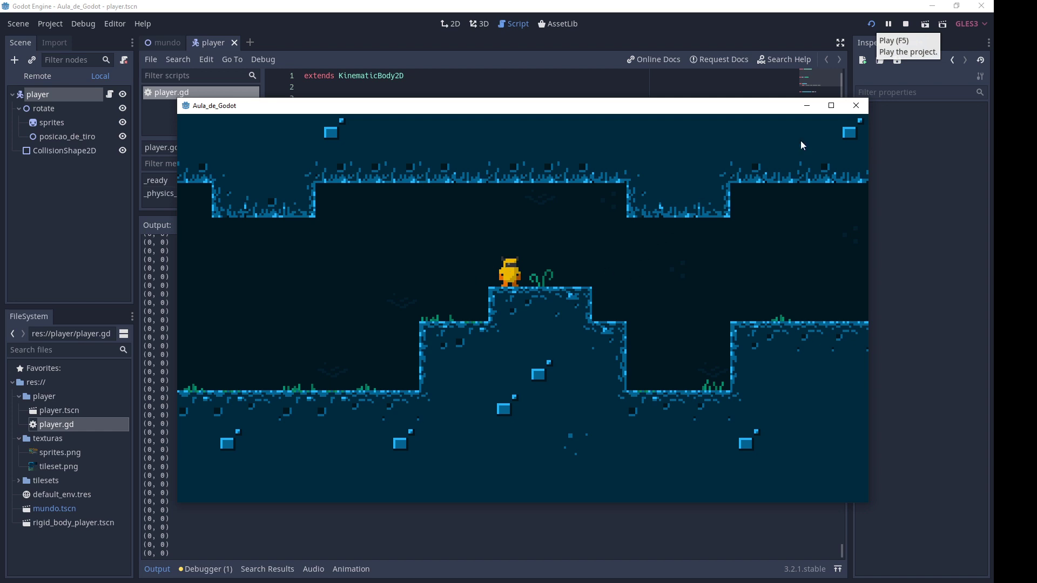
{"action": "left_click", "coordinate": [904, 24]}
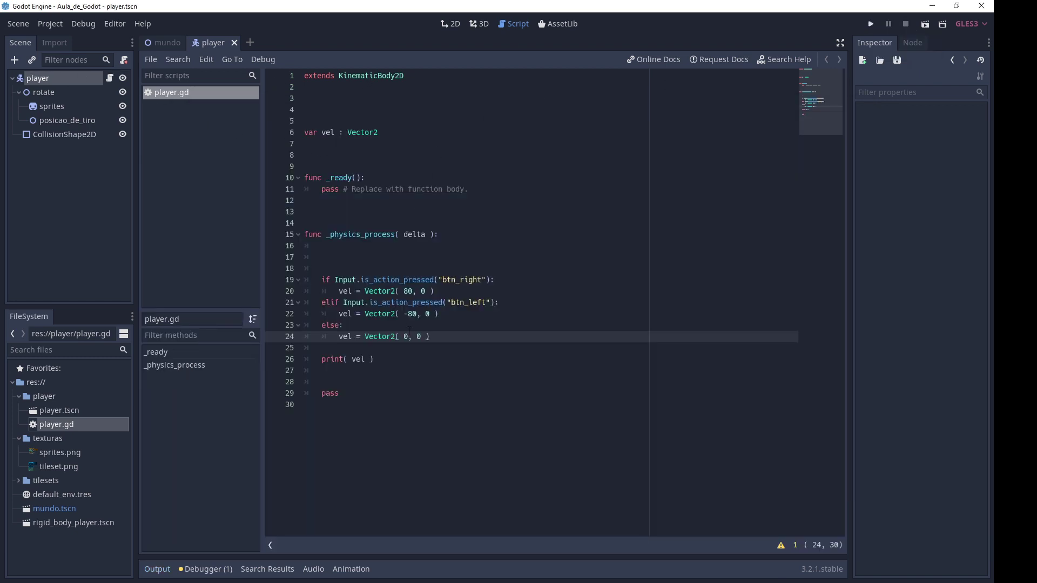
Step: Call move_and_slide( vel ) after print( vel ), replacing the mistyped move( vel )
{"action": "left_click", "coordinate": [391, 360]}
{"action": "left_click", "coordinate": [368, 371]}
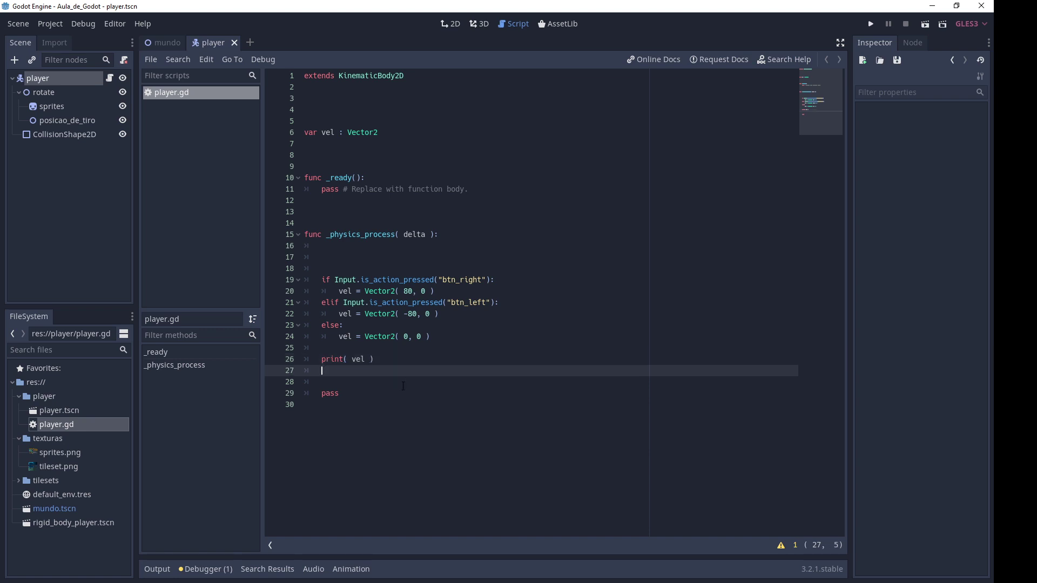
{"action": "key", "text": "Return"}
{"action": "key", "text": "Return"}
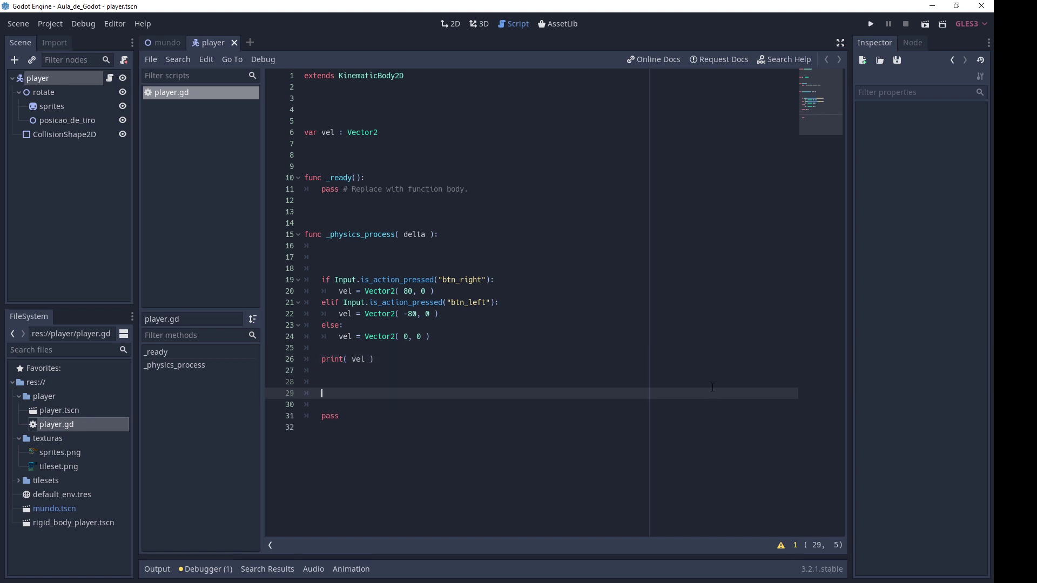
{"action": "type", "text": "move( vel )"}
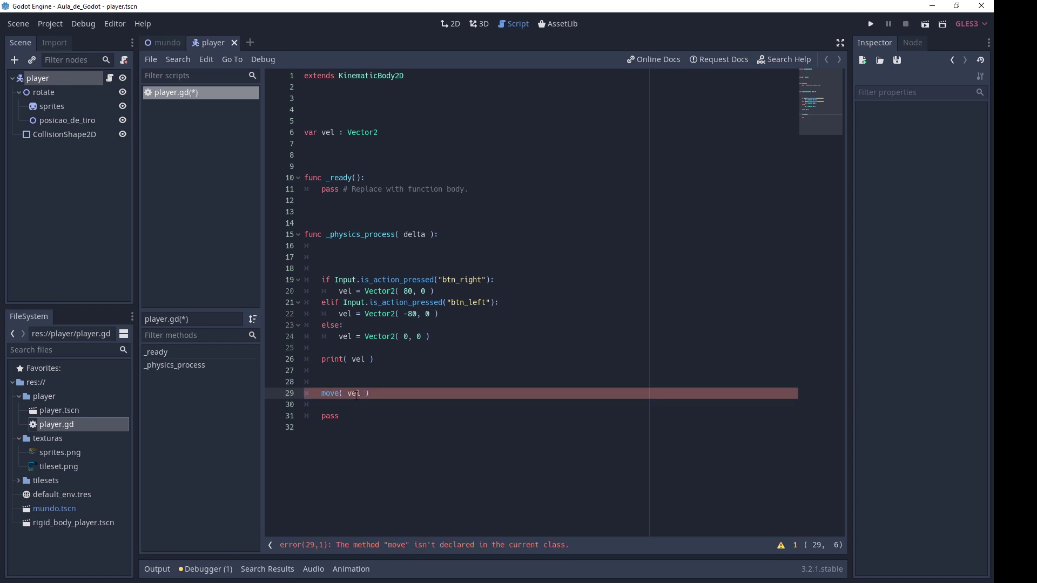
{"action": "left_click", "coordinate": [356, 394]}
{"action": "double_click", "coordinate": [339, 393]}
{"action": "type", "text": "_an"}
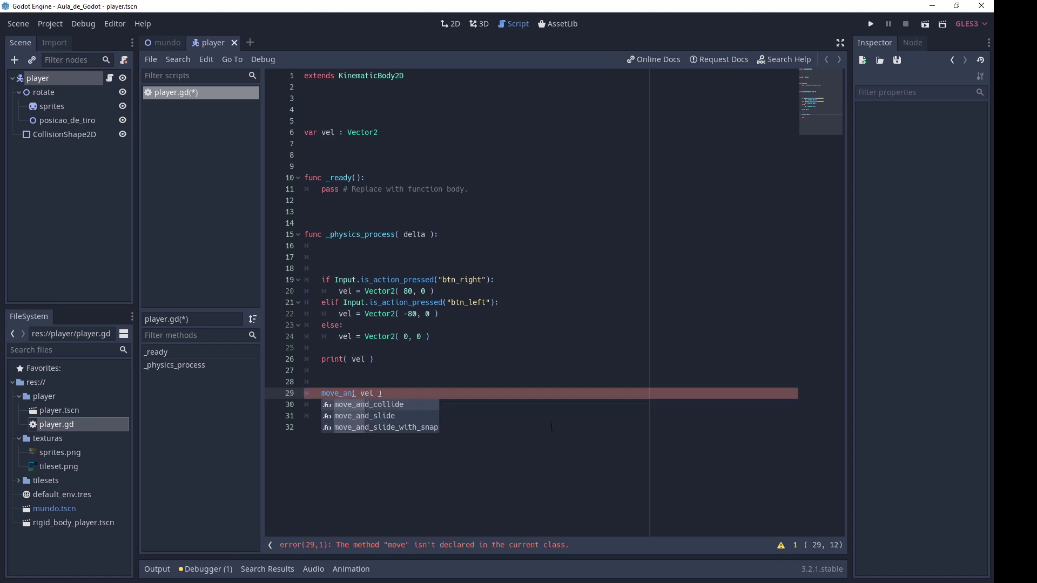
{"action": "key", "text": "Down"}
{"action": "key", "text": "Return"}
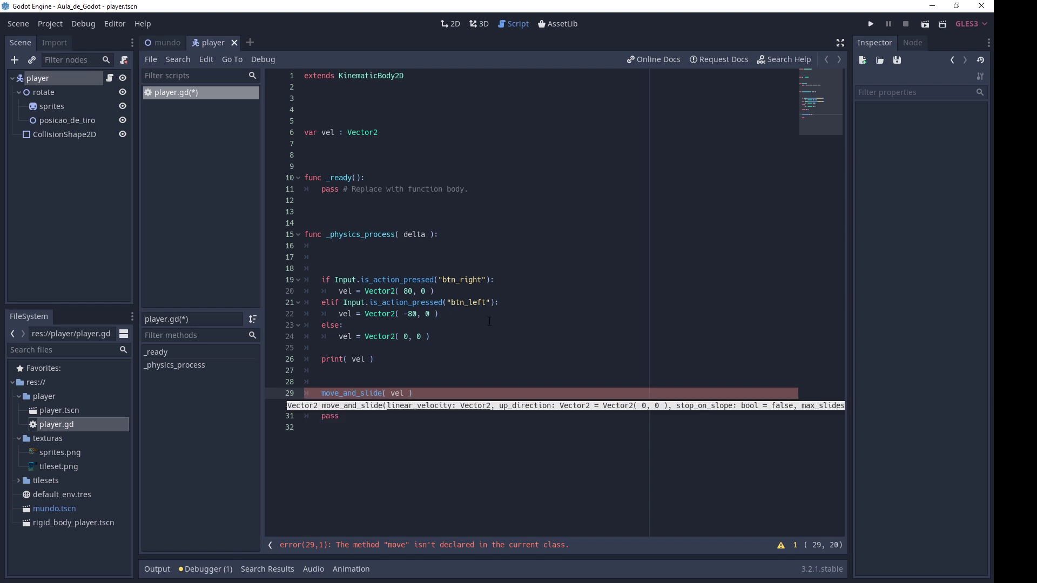
{"action": "left_click", "coordinate": [490, 322]}
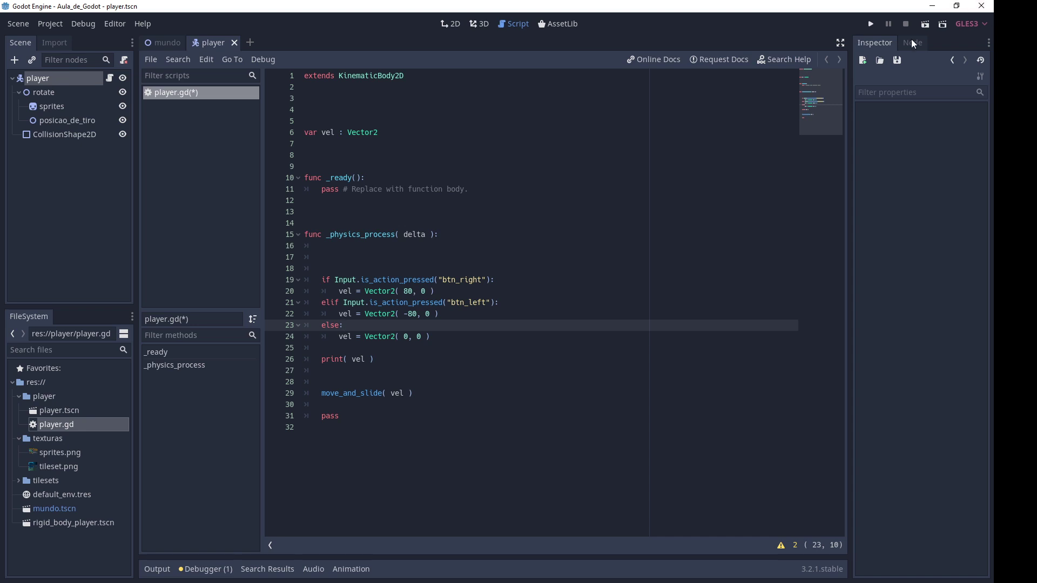
Step: Run the game, walk the character back and forth left and right, then stop it
{"action": "left_click", "coordinate": [874, 25]}
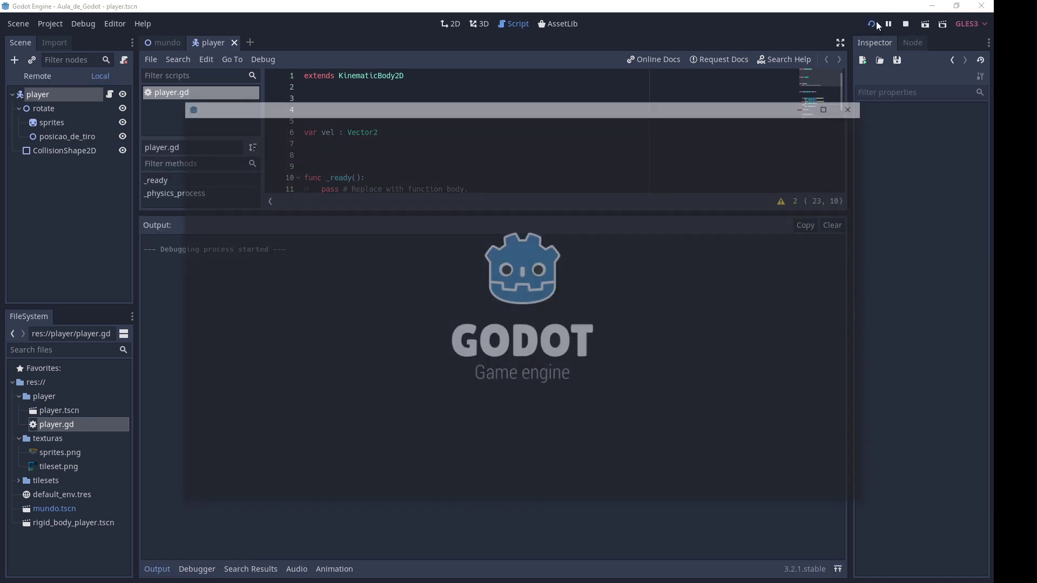
{"action": "key", "text": "Left"}
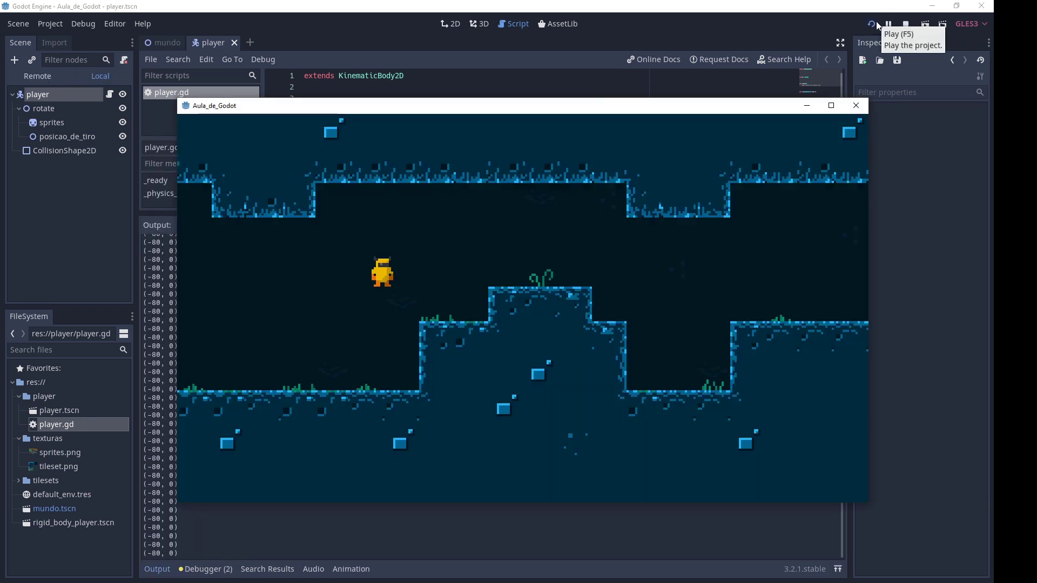
{"action": "key", "text": "Right"}
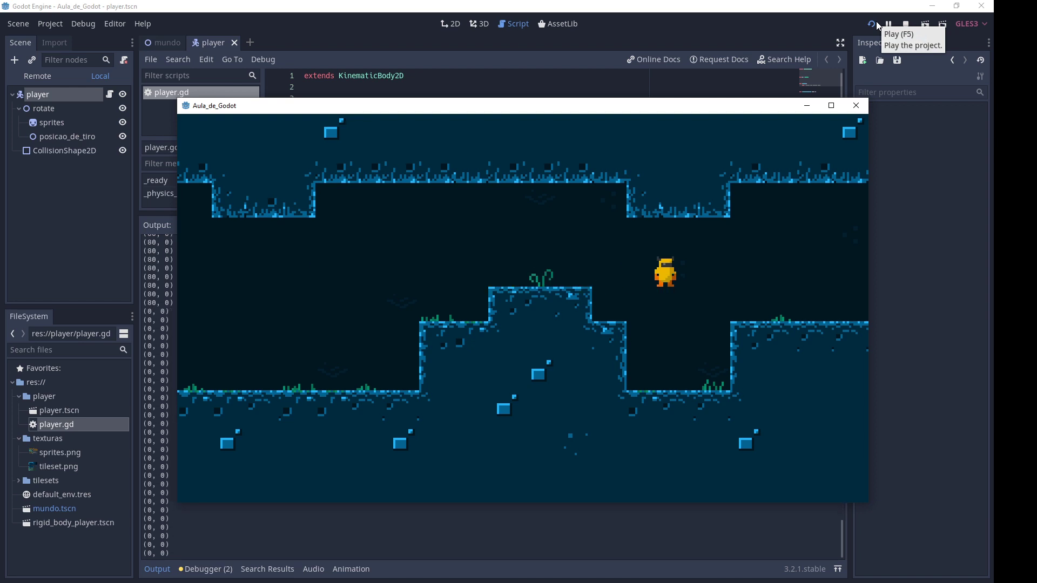
{"action": "key", "text": "Left"}
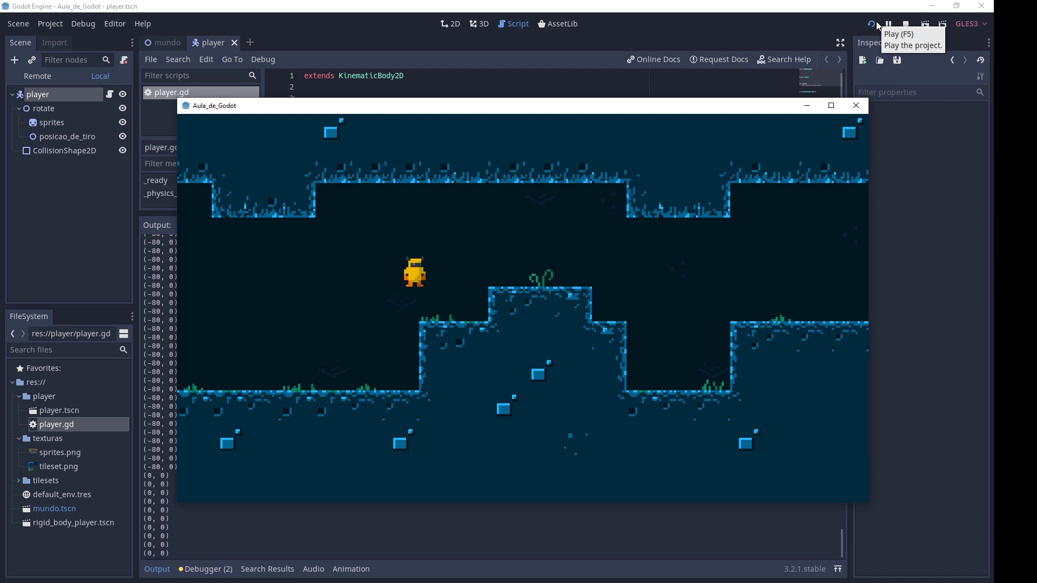
{"action": "key", "text": "Right"}
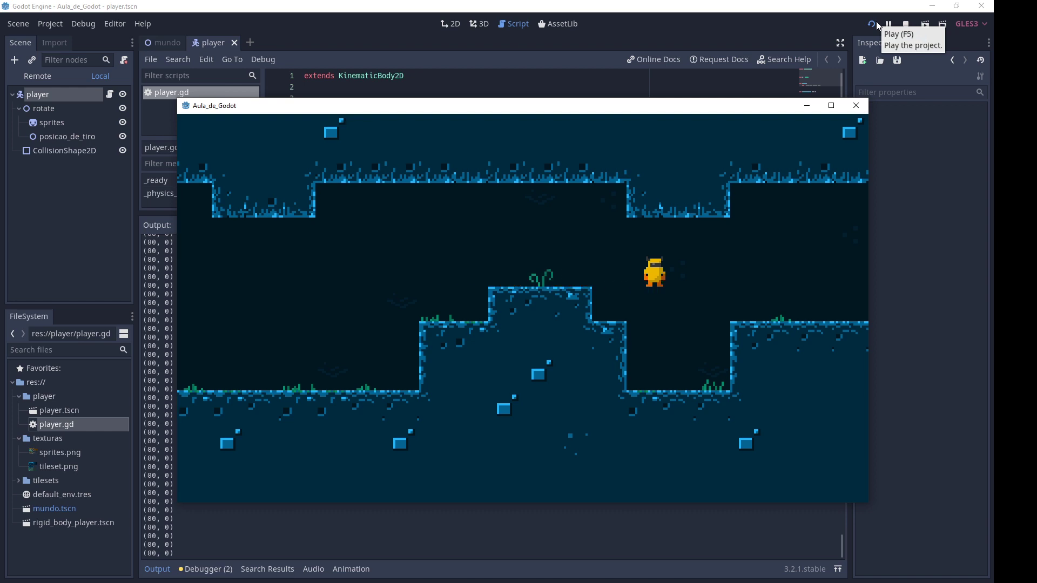
{"action": "key", "text": "Left"}
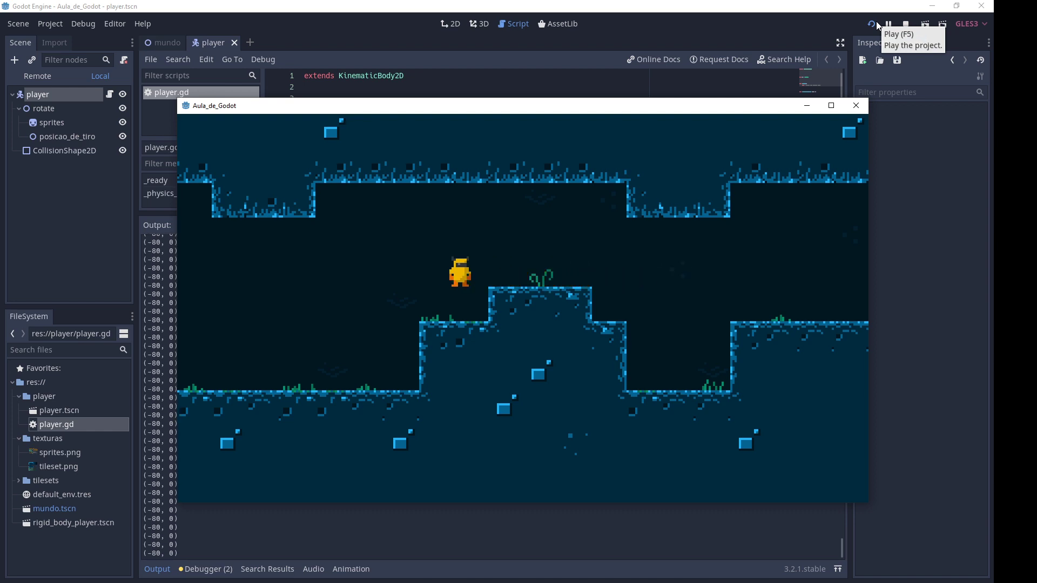
{"action": "key", "text": "Right"}
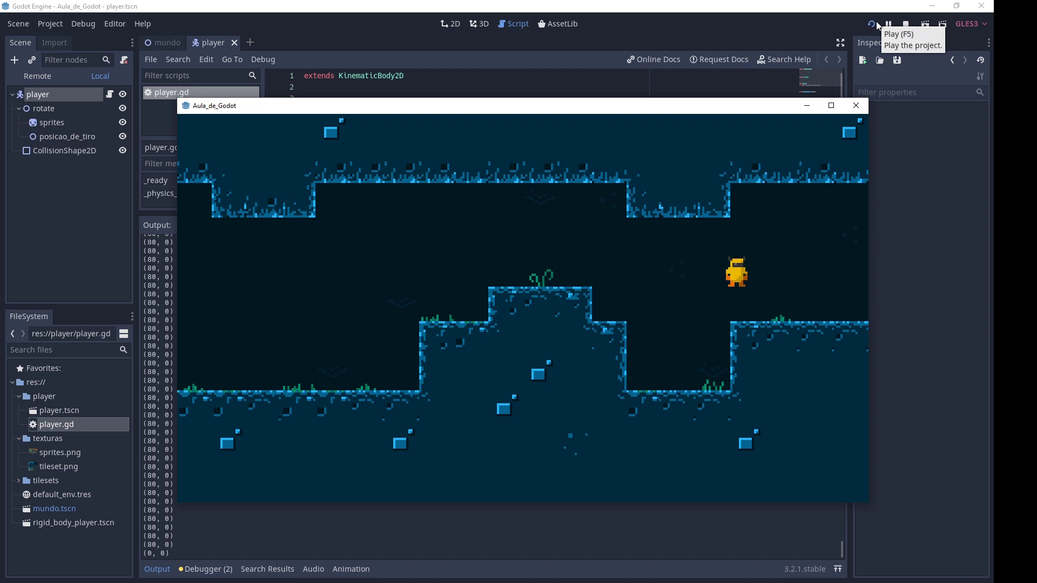
{"action": "key", "text": "Left"}
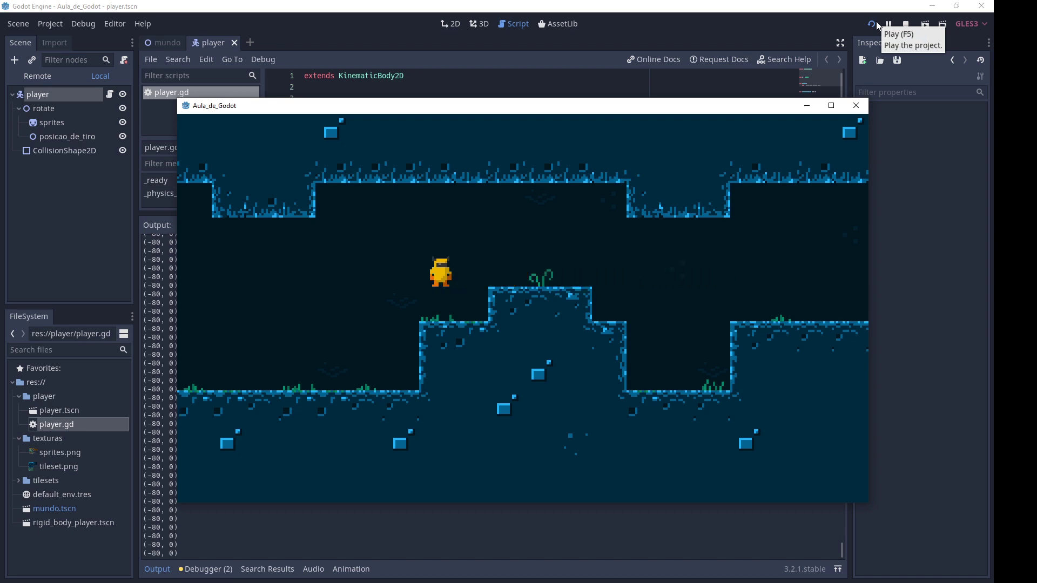
{"action": "key", "text": "Right"}
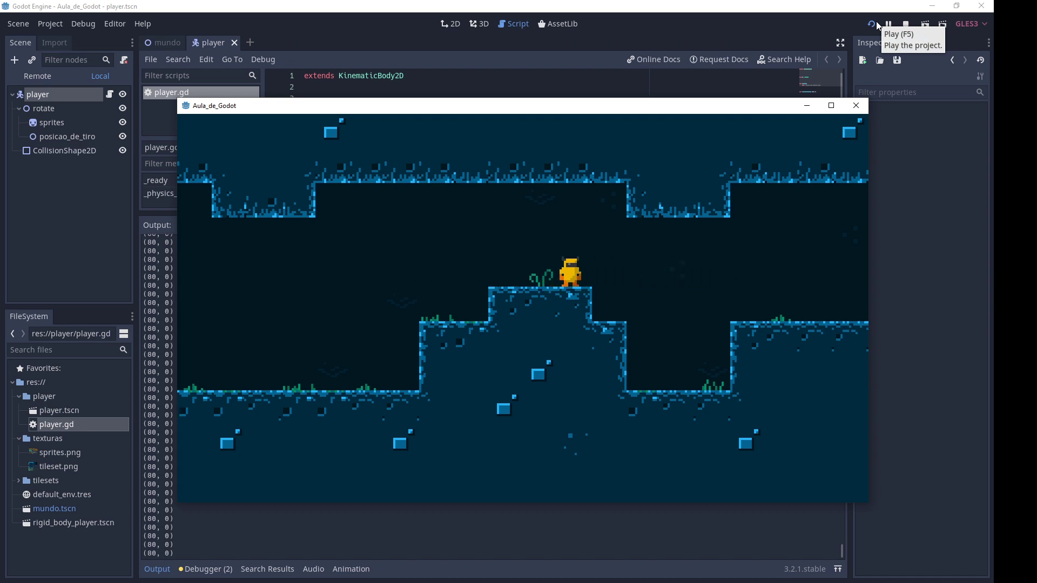
{"action": "key", "text": "Left"}
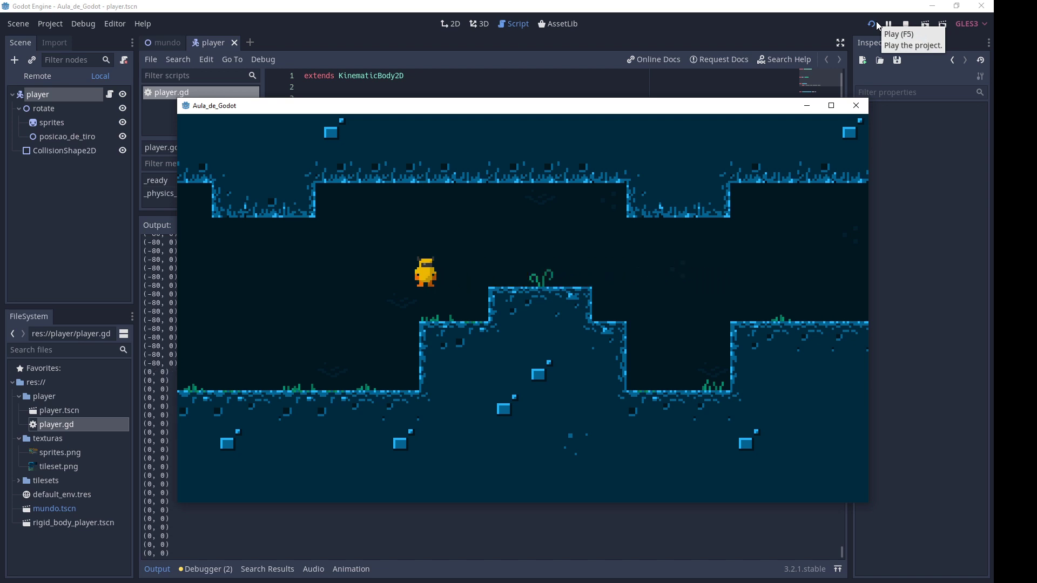
{"action": "left_click", "coordinate": [909, 29]}
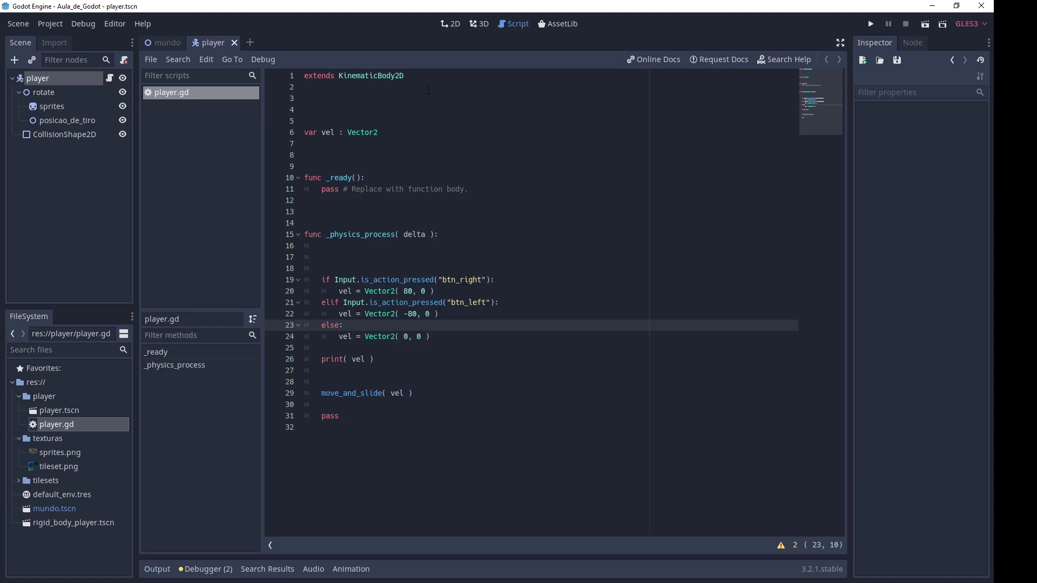
Step: In the mundo scene's 2D view, move the player onto the lower left floor
{"action": "left_click", "coordinate": [179, 47]}
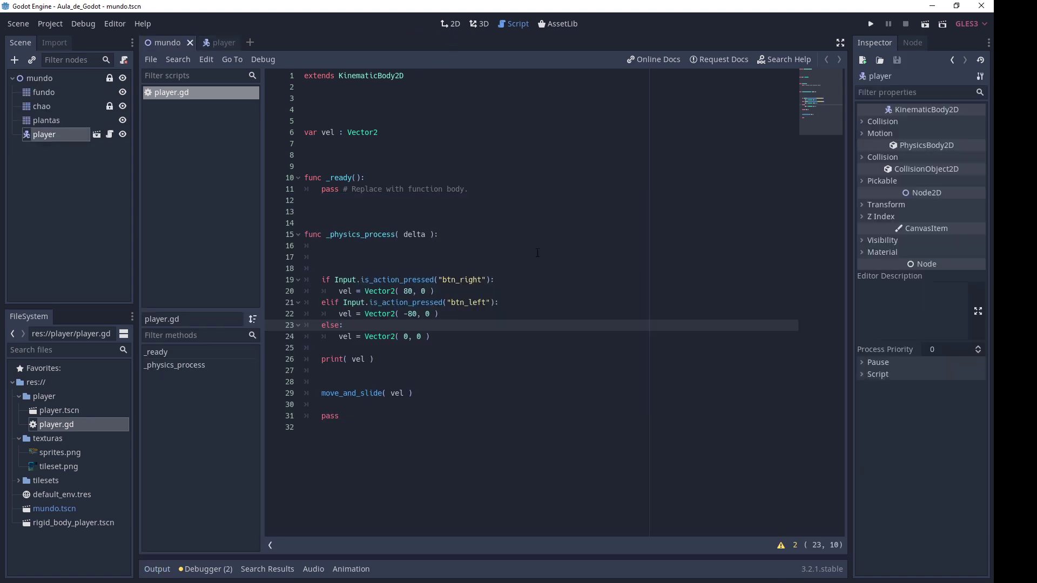
{"action": "left_click", "coordinate": [451, 24]}
{"action": "middle_click_drag", "start_coordinate": [563, 332], "coordinate": [621, 241]}
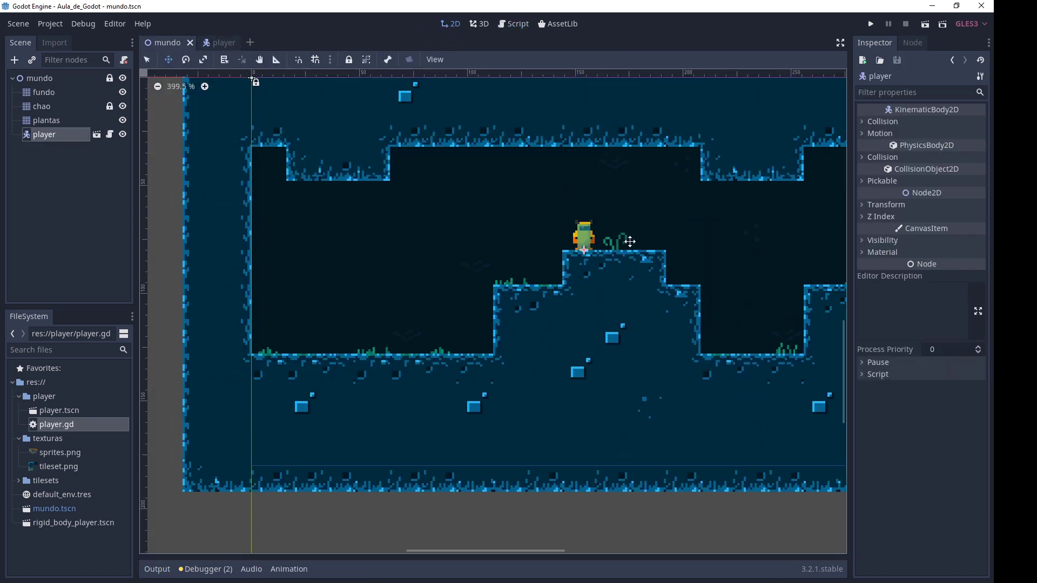
{"action": "left_click_drag", "start_coordinate": [647, 233], "coordinate": [486, 288]}
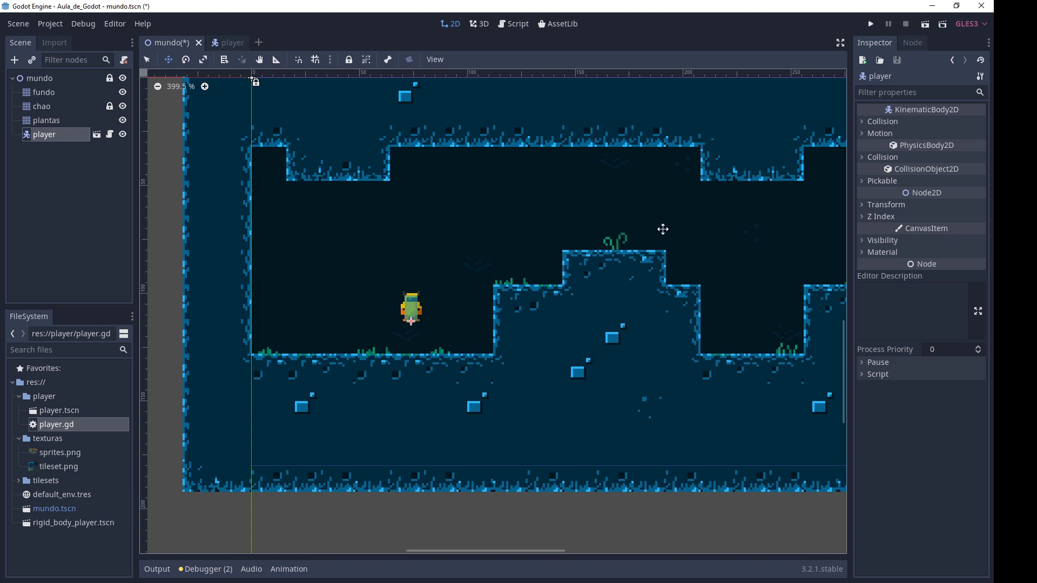
Step: Run the game, walk the player left and right against the ledge, maximize, then close it
{"action": "left_click", "coordinate": [871, 25]}
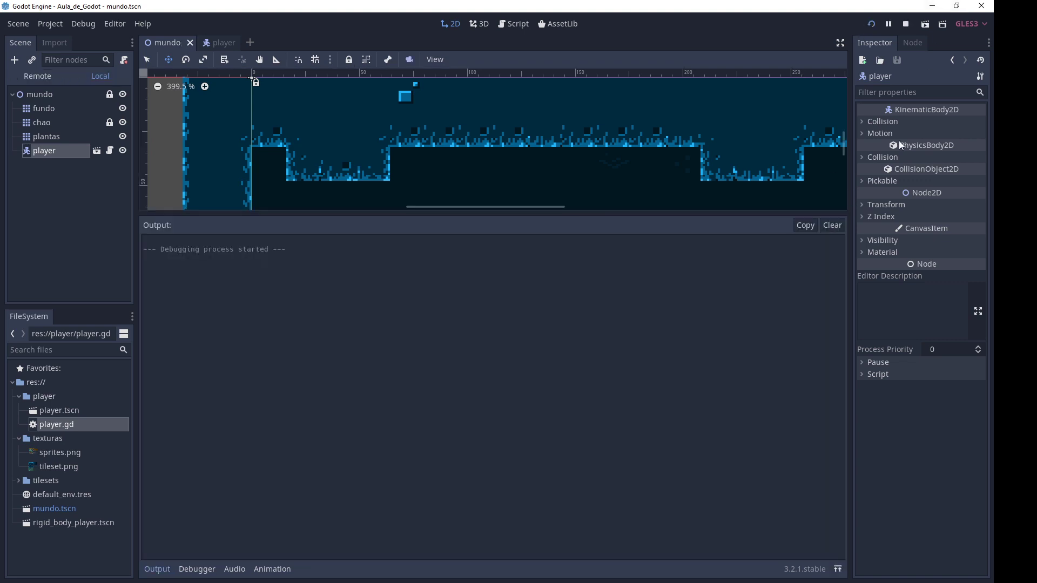
{"action": "key", "text": "Right"}
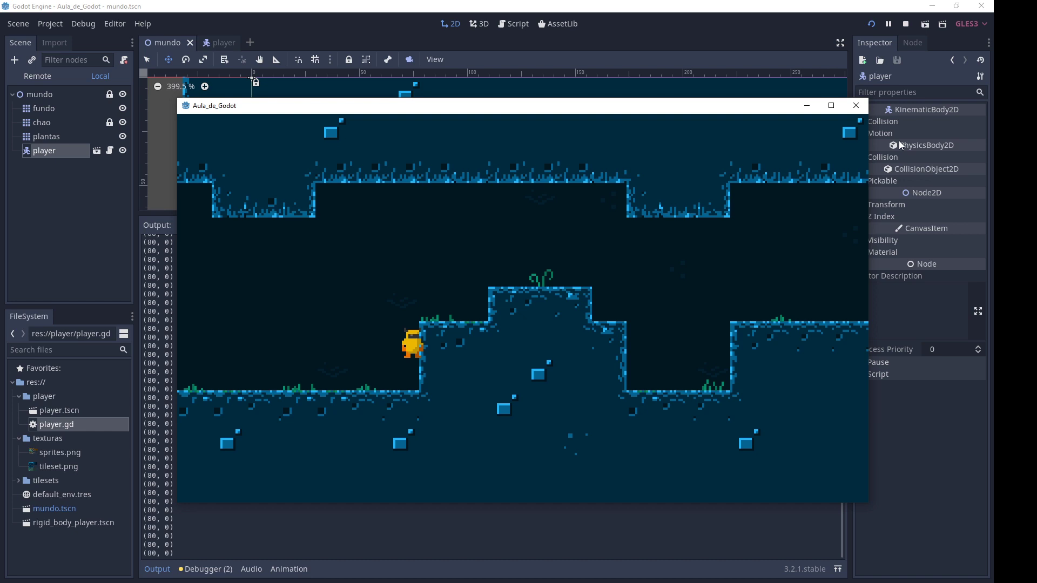
{"action": "key", "text": "Left"}
{"action": "key", "text": "Right"}
{"action": "key", "text": "Left"}
{"action": "key", "text": "Right"}
{"action": "key", "text": "Left"}
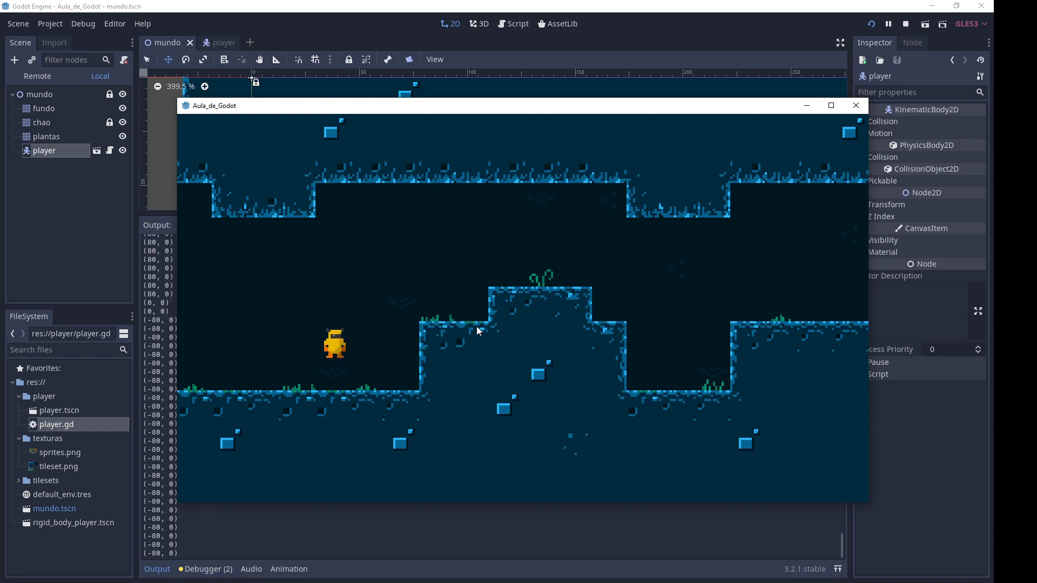
{"action": "key", "text": "Right"}
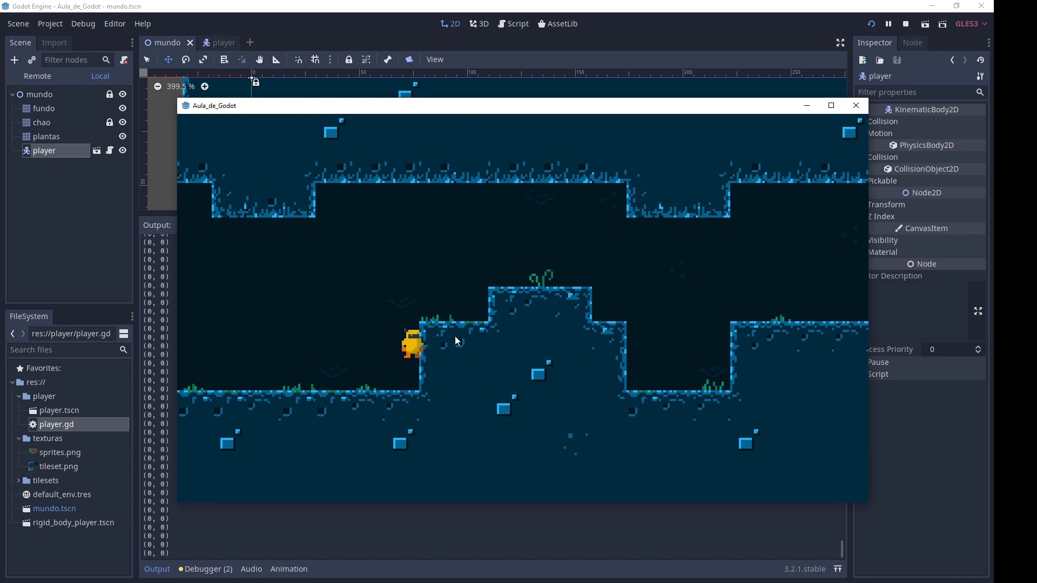
{"action": "left_click", "coordinate": [829, 105]}
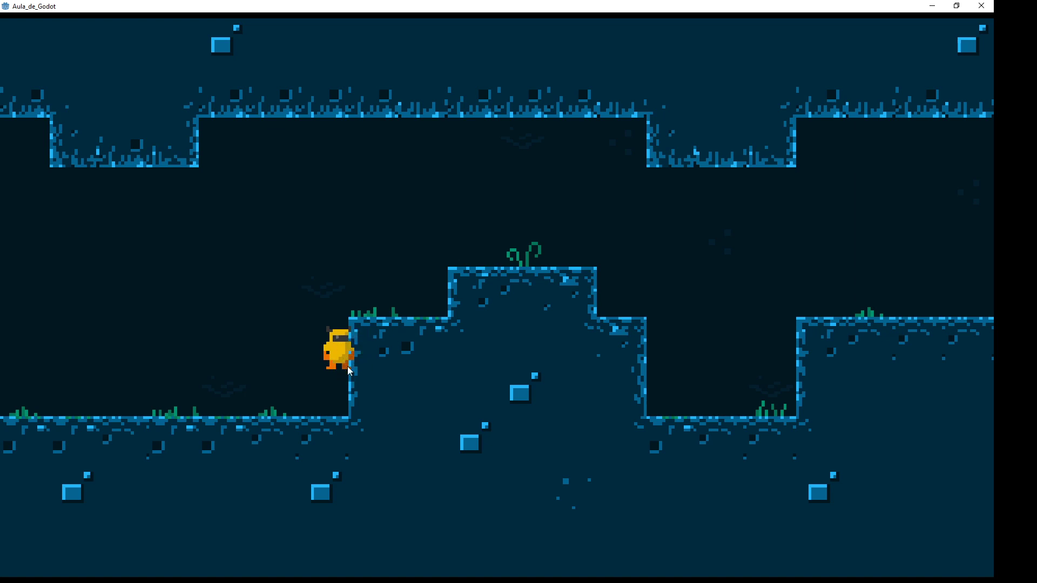
{"action": "left_click", "coordinate": [982, 5]}
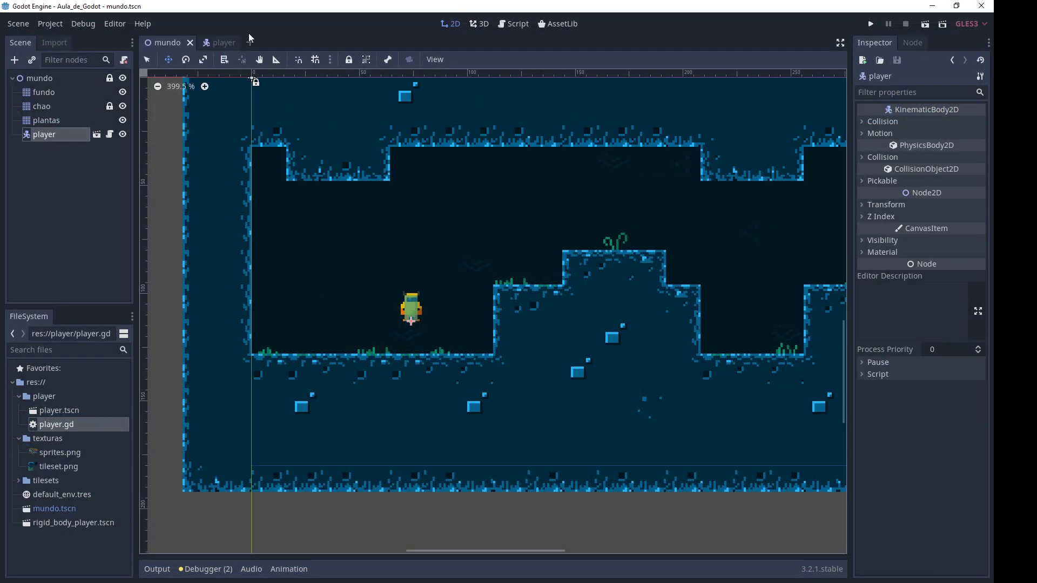
Step: Widen the player's CollisionShape2D rectangle slightly on both sides
{"action": "left_click", "coordinate": [218, 42]}
{"action": "left_click", "coordinate": [51, 135]}
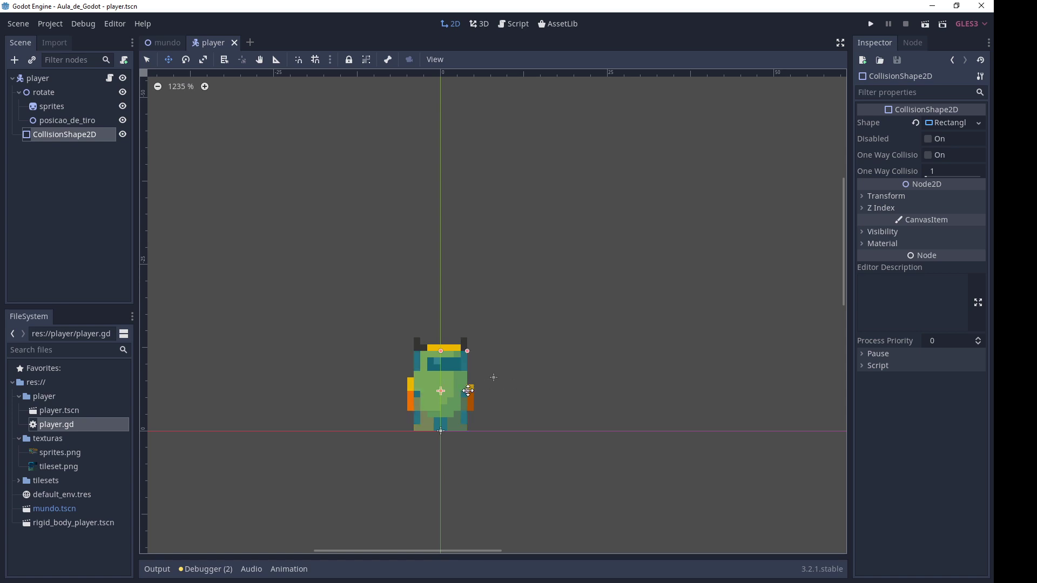
{"action": "left_click_drag", "start_coordinate": [461, 391], "coordinate": [474, 391]}
Step: Test-run the game, walking the player left and right into the wall, then stop and reopen player.gd
{"action": "key", "text": "F5"}
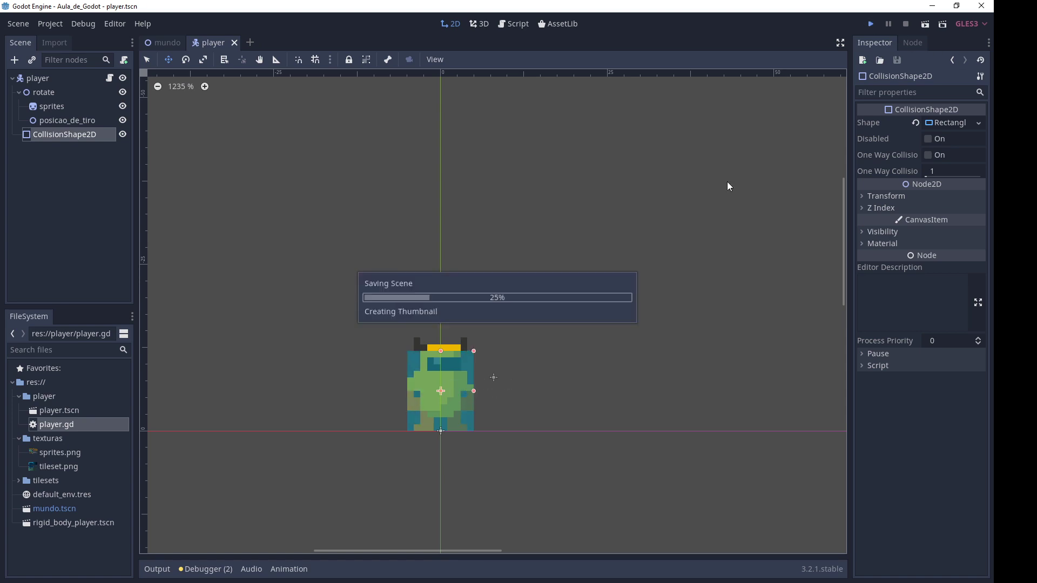
{"action": "key", "text": "Right"}
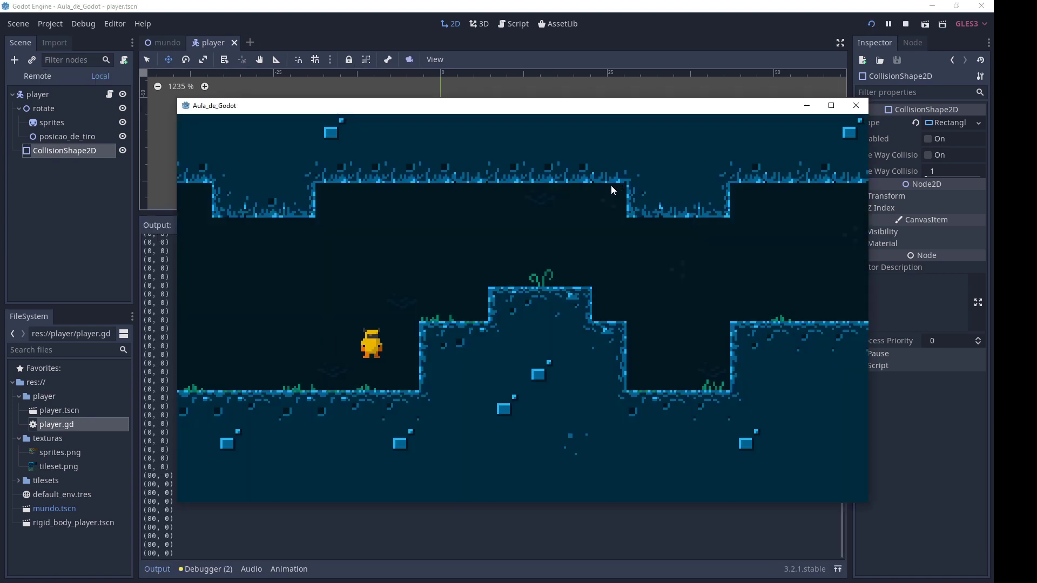
{"action": "key", "text": "Left"}
{"action": "key", "text": "Right"}
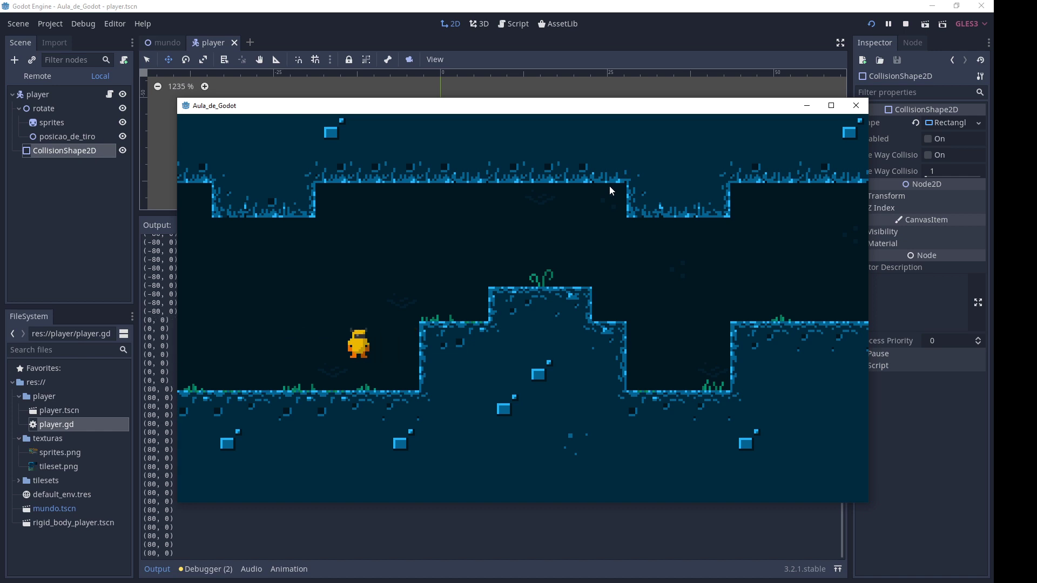
{"action": "key", "text": "Left"}
{"action": "key", "text": "Right"}
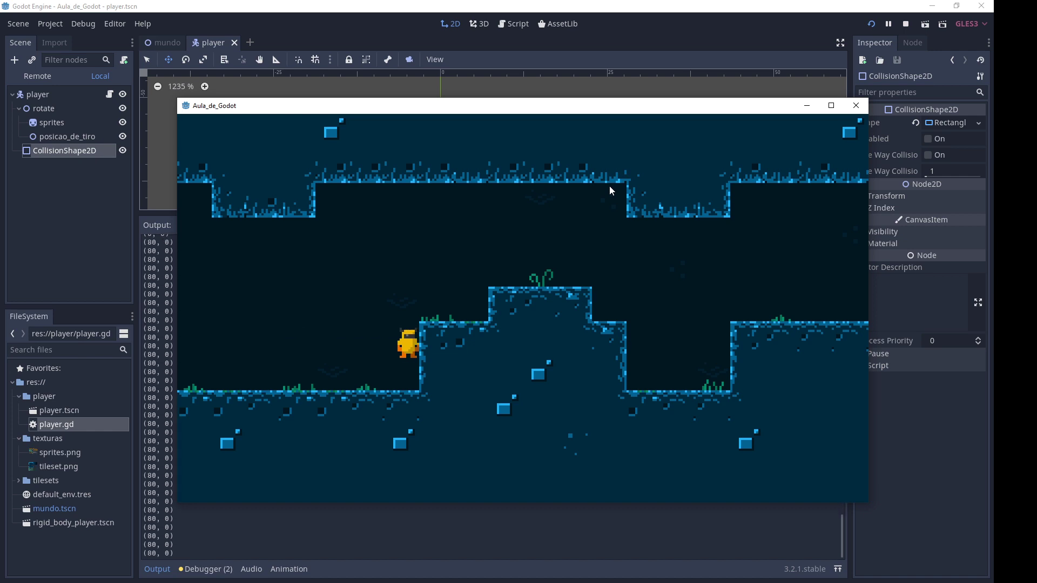
{"action": "key", "text": "Left"}
{"action": "key", "text": "Right"}
{"action": "key", "text": "Left"}
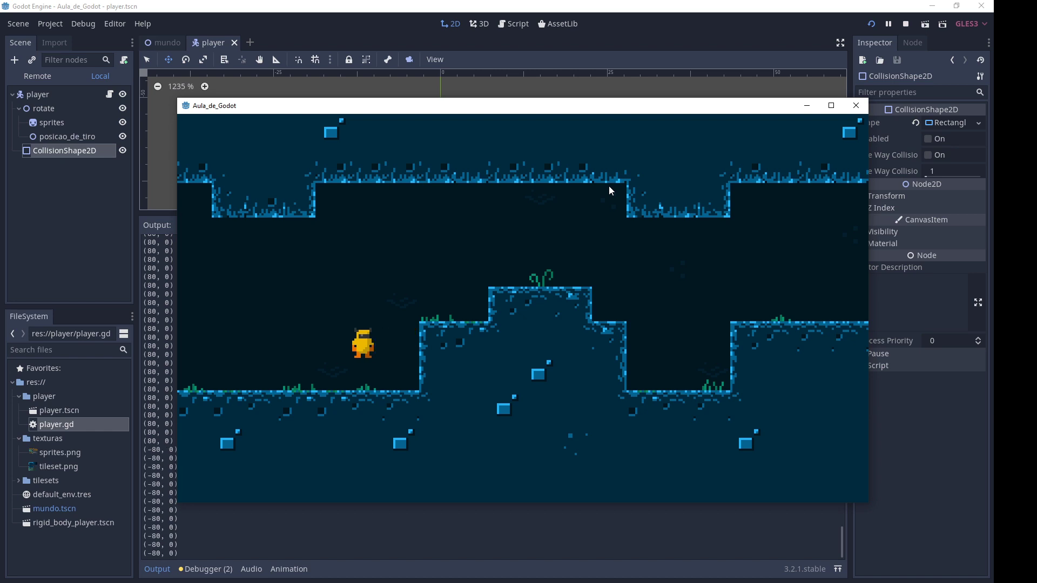
{"action": "key", "text": "Right"}
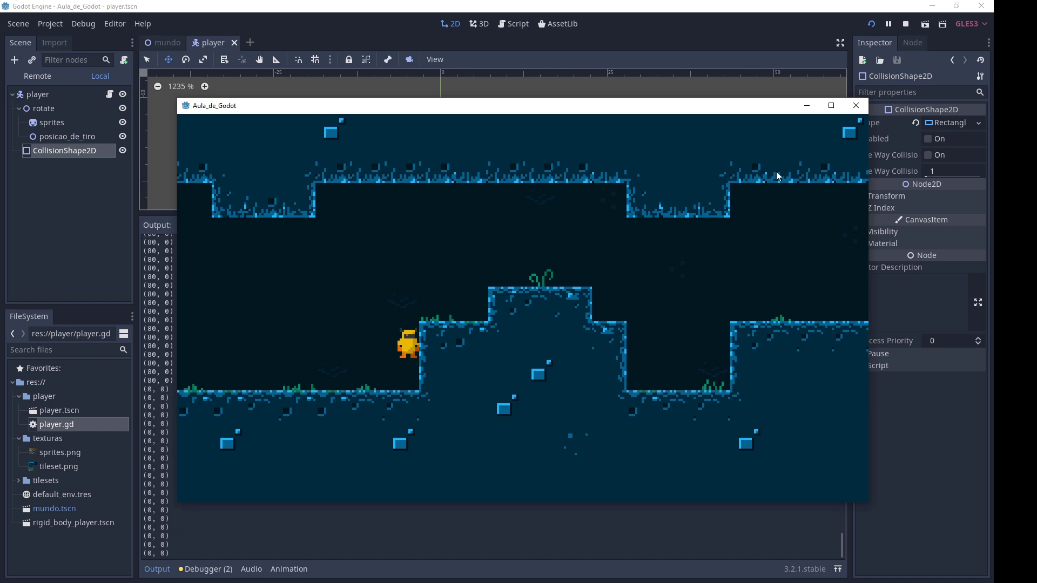
{"action": "left_click", "coordinate": [902, 25]}
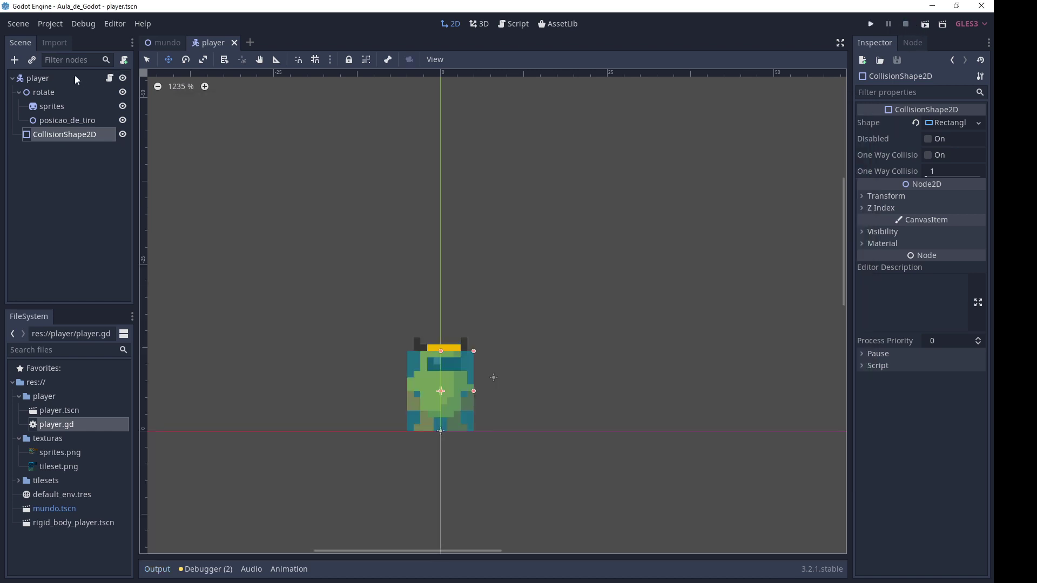
{"action": "left_click", "coordinate": [109, 79]}
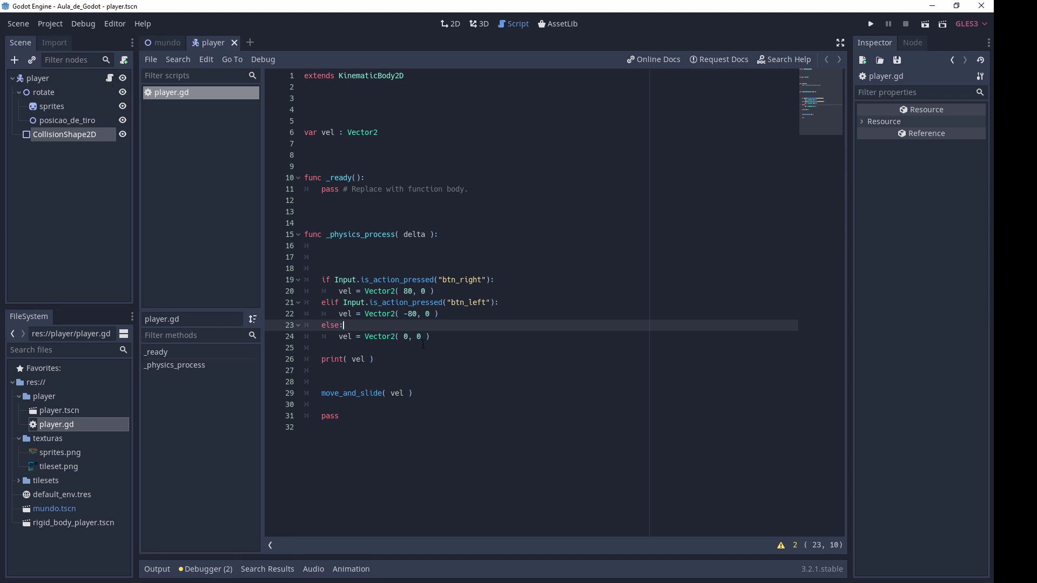
Step: Add a blank line after the else branch and scroll up to the movement branches
{"action": "left_click", "coordinate": [471, 341]}
{"action": "key", "text": "Return"}
{"action": "key", "text": "Return"}
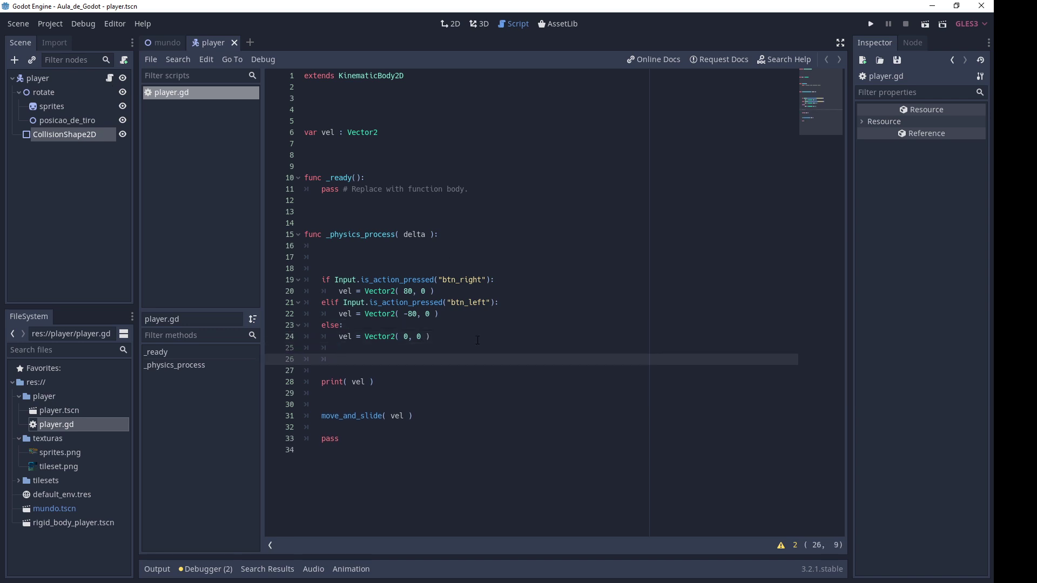
{"action": "type", "text": "vel"}
{"action": "type", "text": "="}
{"action": "type", "text": "="}
{"action": "key", "text": "BackSpace"}
{"action": "key", "text": "BackSpace"}
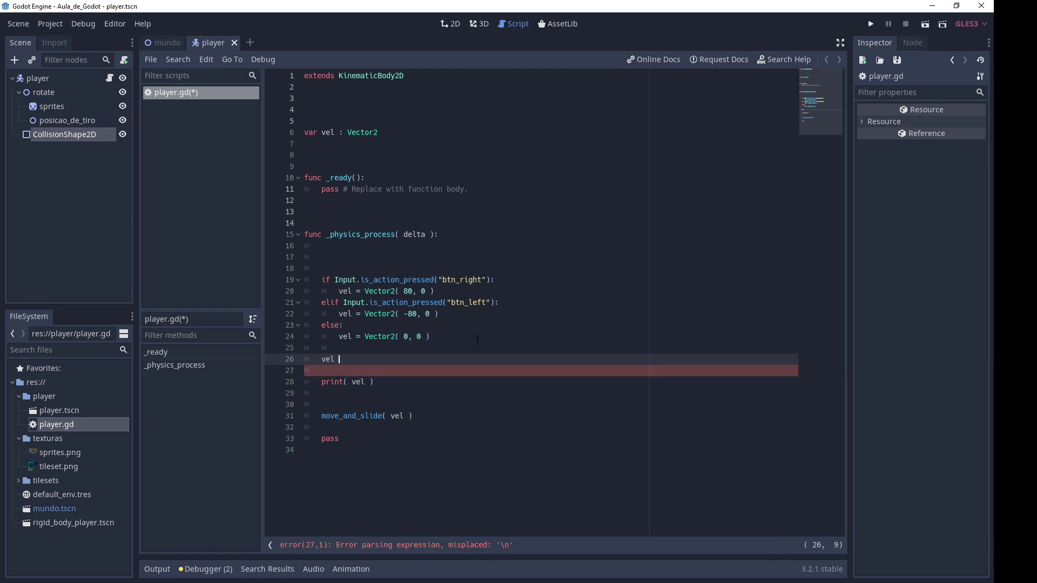
{"action": "key", "text": "BackSpace"}
{"action": "key", "text": "BackSpace"}
{"action": "key", "text": "BackSpace"}
{"action": "left_click", "coordinate": [430, 303]}
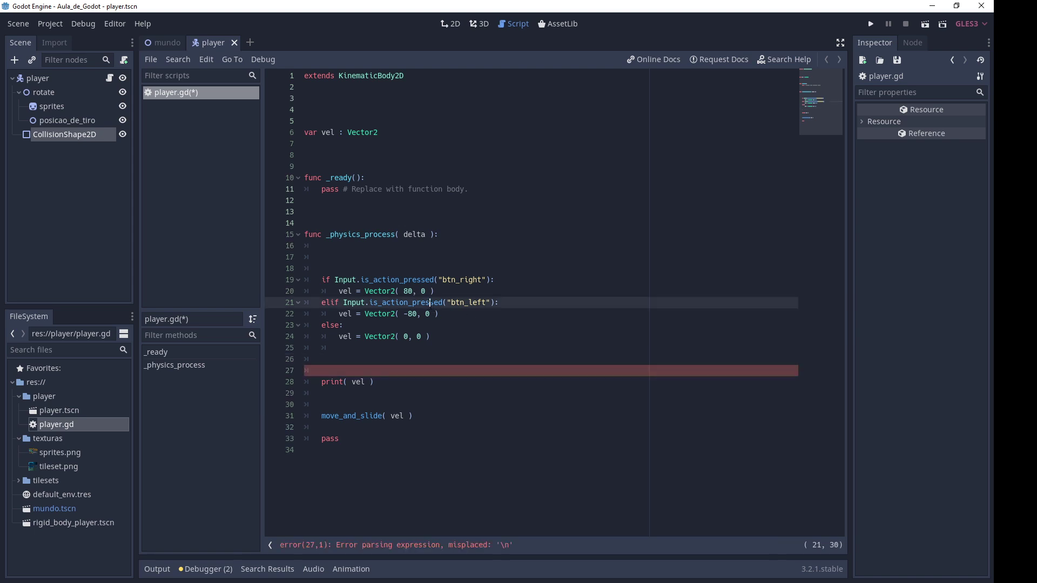
{"action": "left_click", "coordinate": [380, 358]}
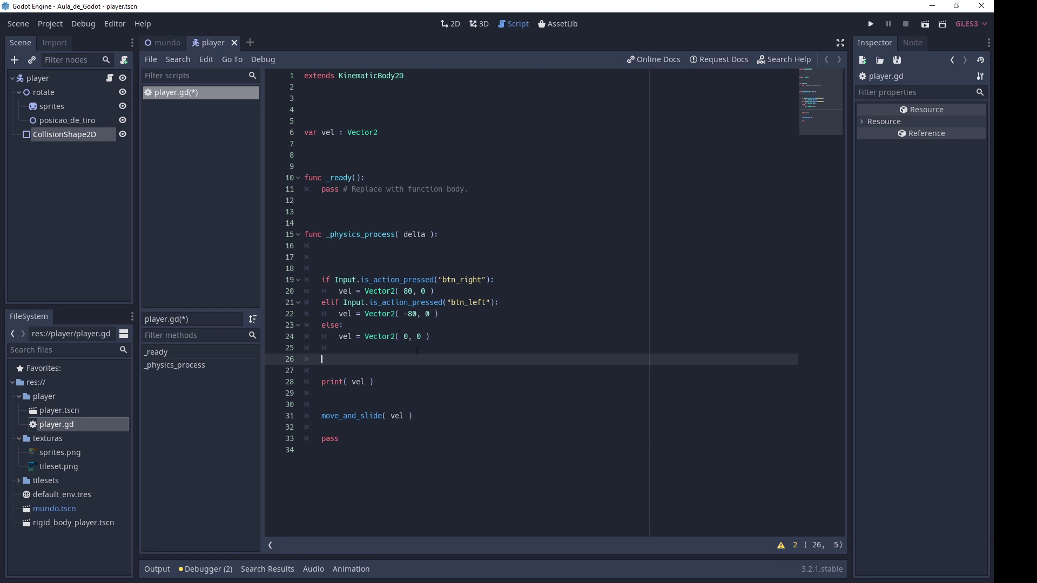
{"action": "scroll", "coordinate": [417, 351], "scroll_direction": "up", "scroll_amount": 1, "text": "ctrl"}
{"action": "scroll", "coordinate": [418, 351], "scroll_direction": "up", "scroll_amount": 2, "text": "ctrl"}
{"action": "scroll", "coordinate": [417, 351], "scroll_direction": "up", "scroll_amount": 2, "text": "ctrl"}
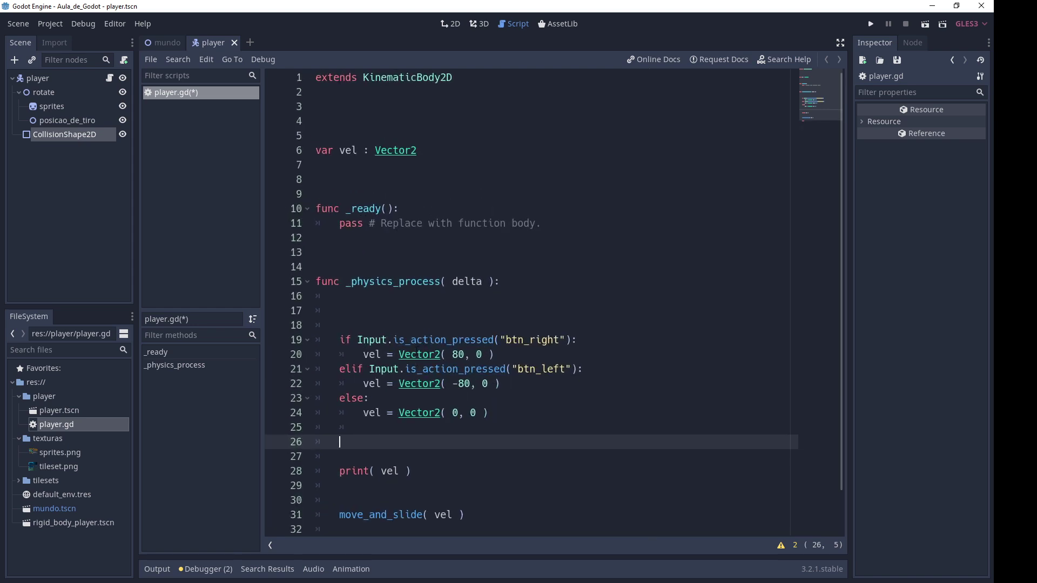
{"action": "scroll", "coordinate": [569, 330], "scroll_direction": "up", "scroll_amount": 1, "text": "ctrl"}
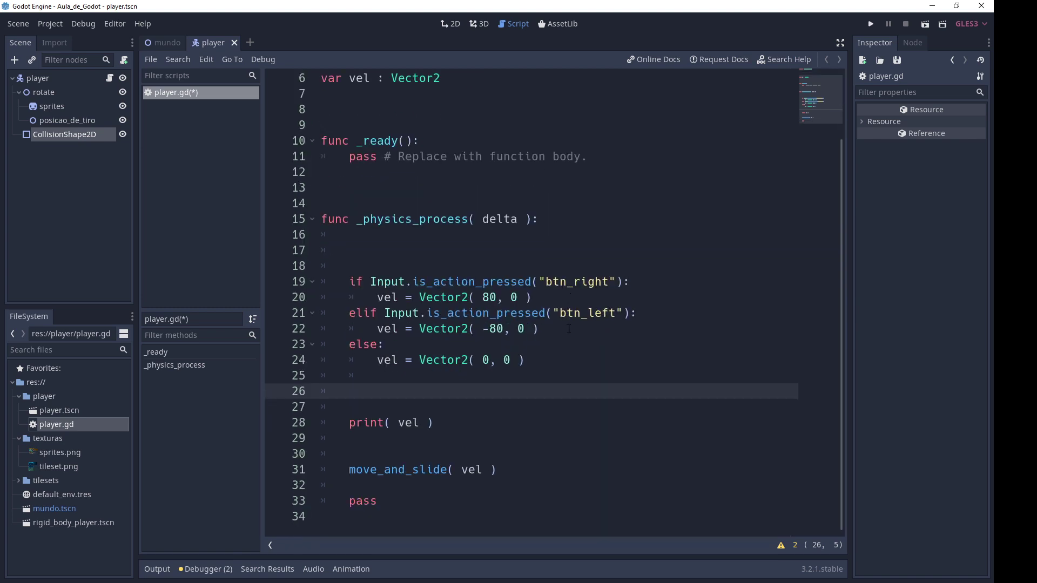
{"action": "left_click", "coordinate": [386, 297]}
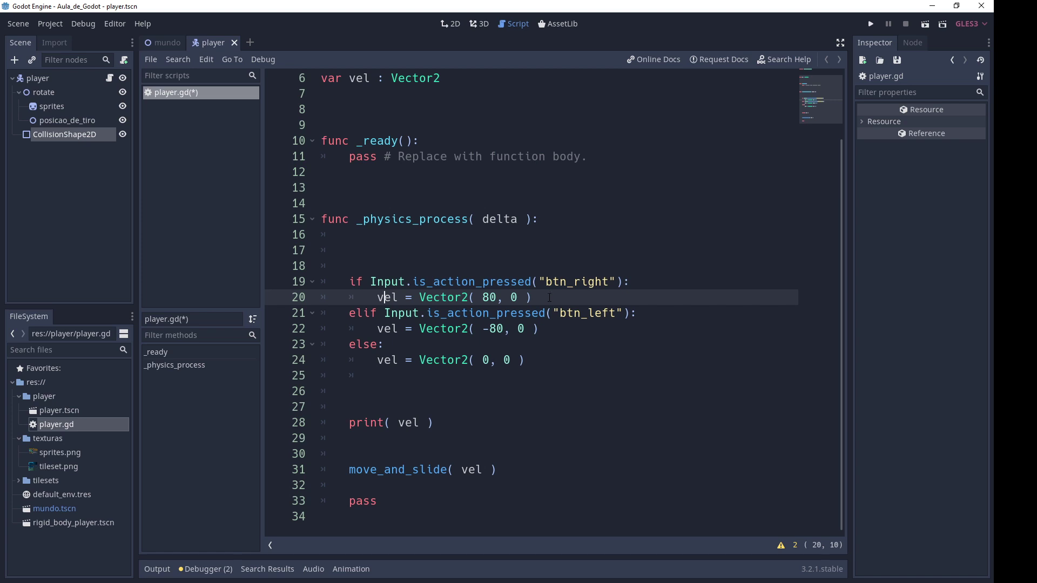
Step: Change the three branches to set vel.x = 80, vel.x = -80 and vel.x = 0
{"action": "left_click_drag", "start_coordinate": [398, 297], "coordinate": [551, 300]}
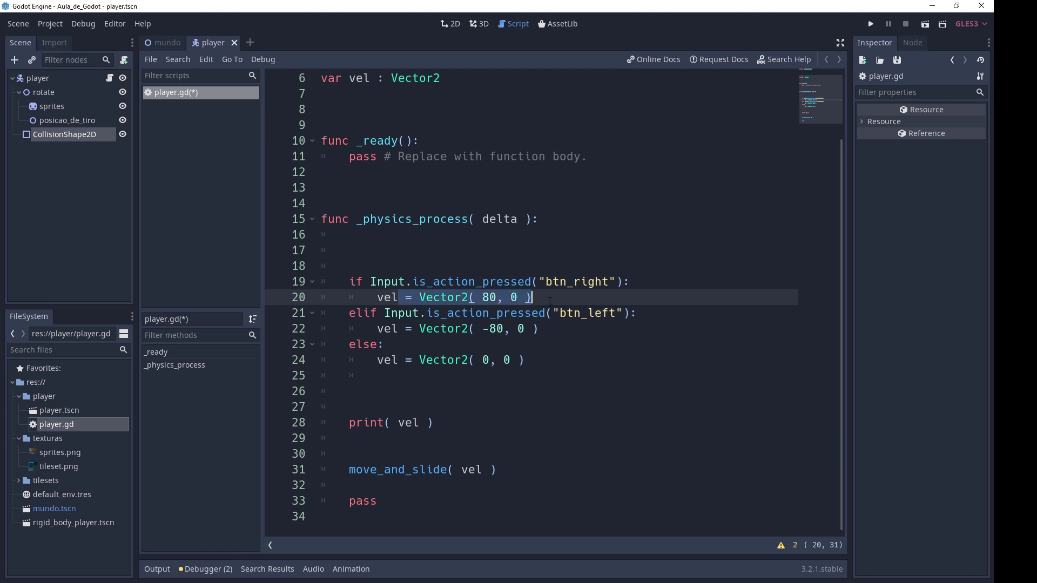
{"action": "type", "text": ".x"}
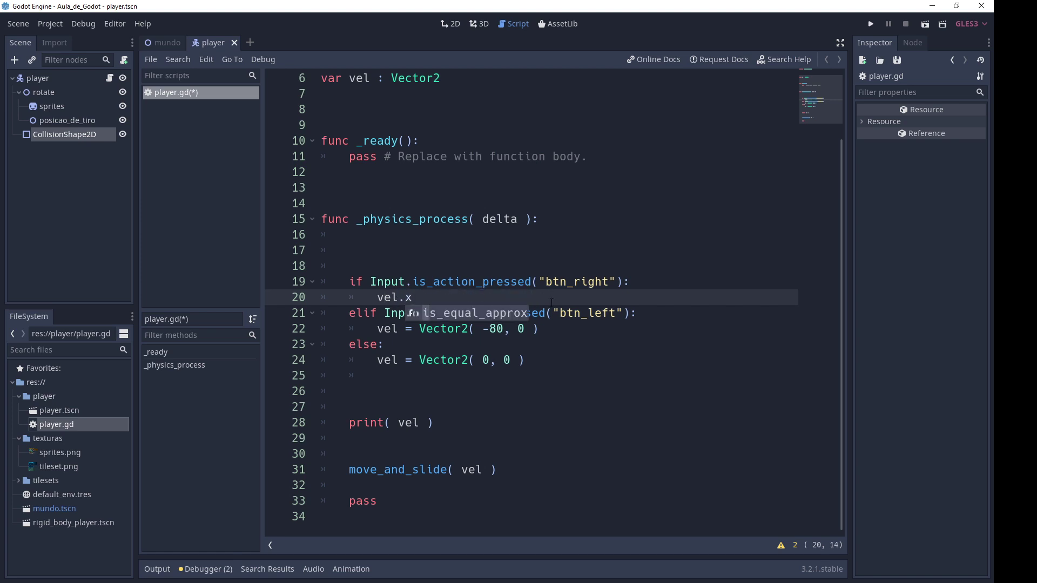
{"action": "type", "text": " = 80"}
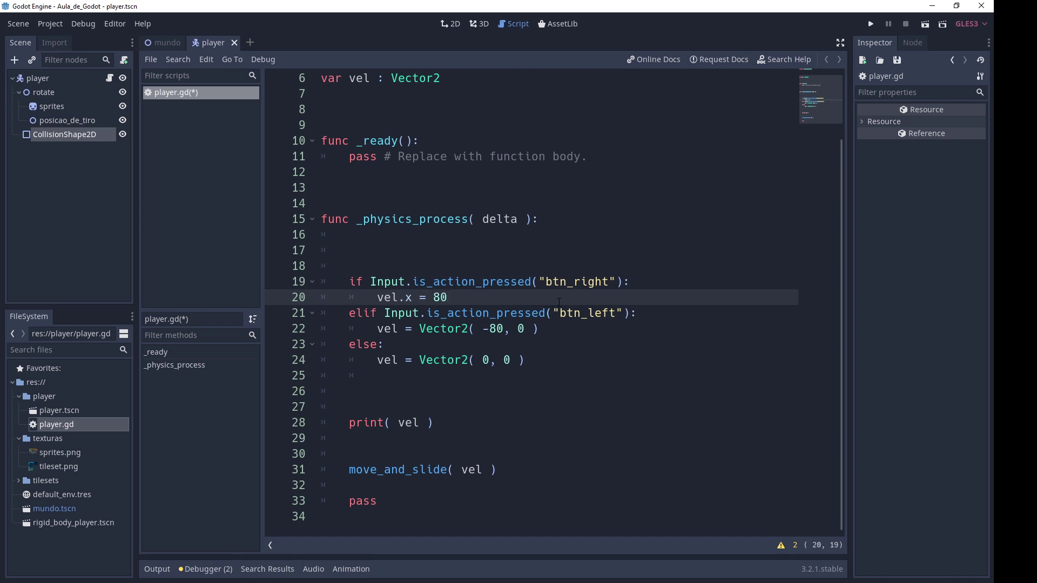
{"action": "left_click_drag", "start_coordinate": [399, 329], "coordinate": [591, 329]}
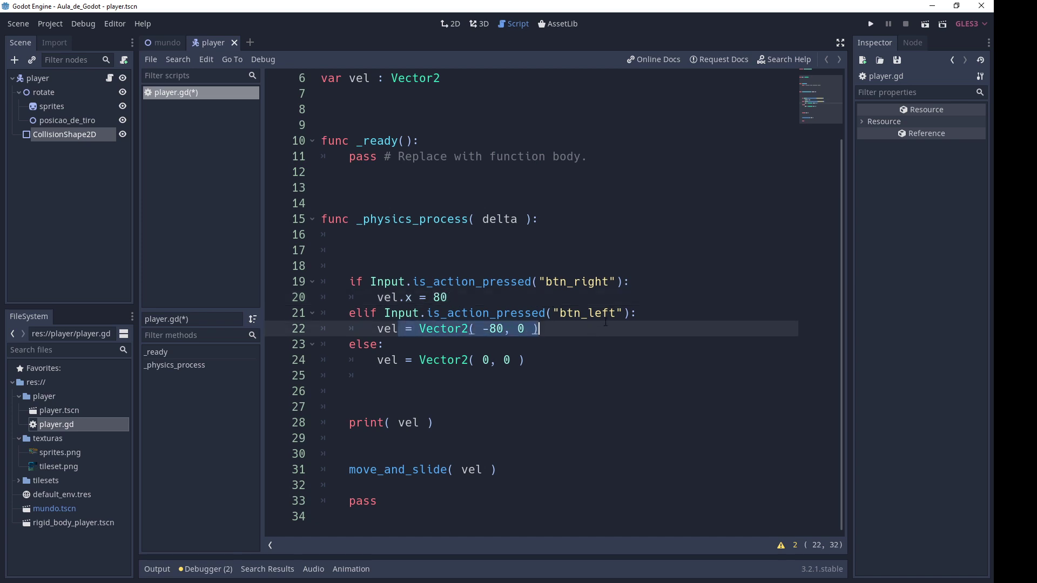
{"action": "type", "text": ".x"}
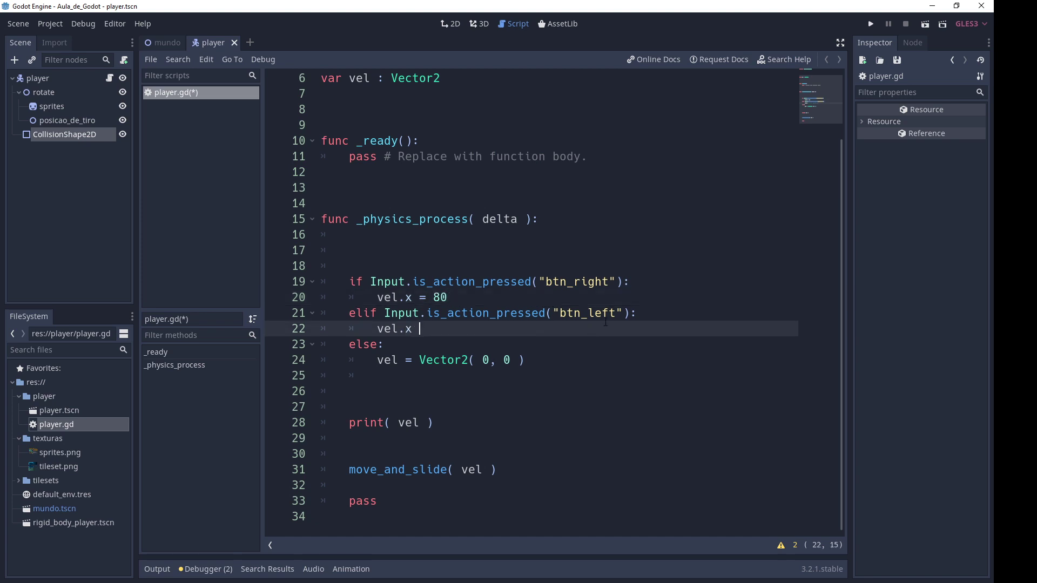
{"action": "type", "text": " = -80"}
{"action": "left_click_drag", "start_coordinate": [401, 361], "coordinate": [527, 361]}
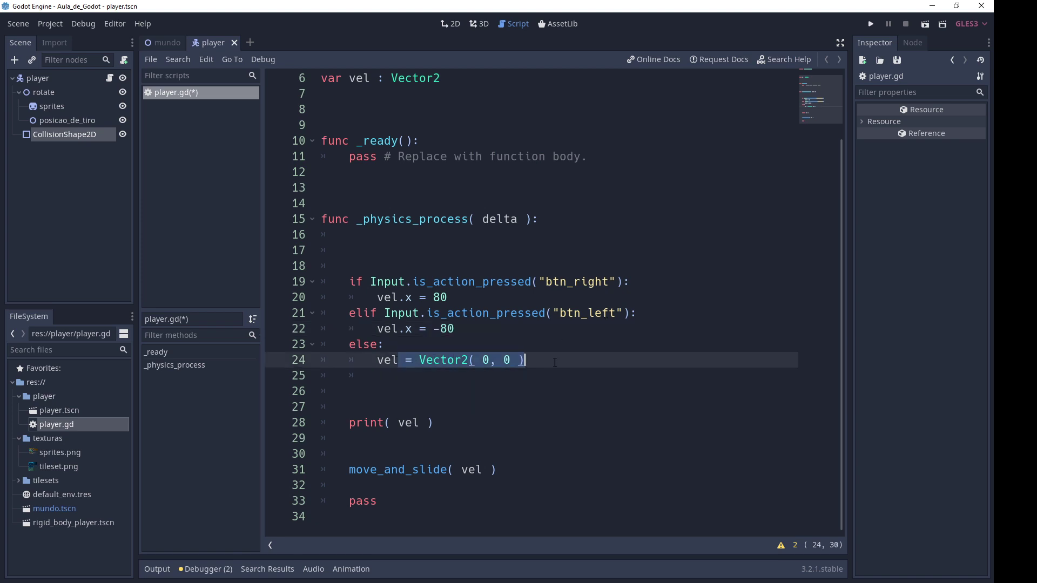
{"action": "type", "text": "."}
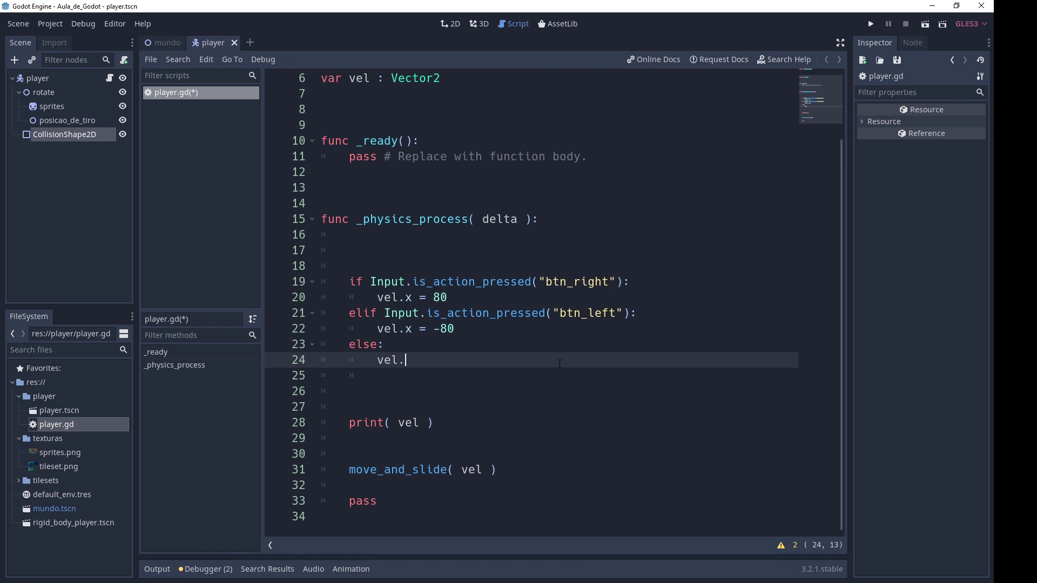
{"action": "type", "text": "x = 0"}
Step: Add a line vel.y = 100 after the if block
{"action": "key", "text": "Down"}
{"action": "key", "text": "BackSpace"}
{"action": "key", "text": "Return"}
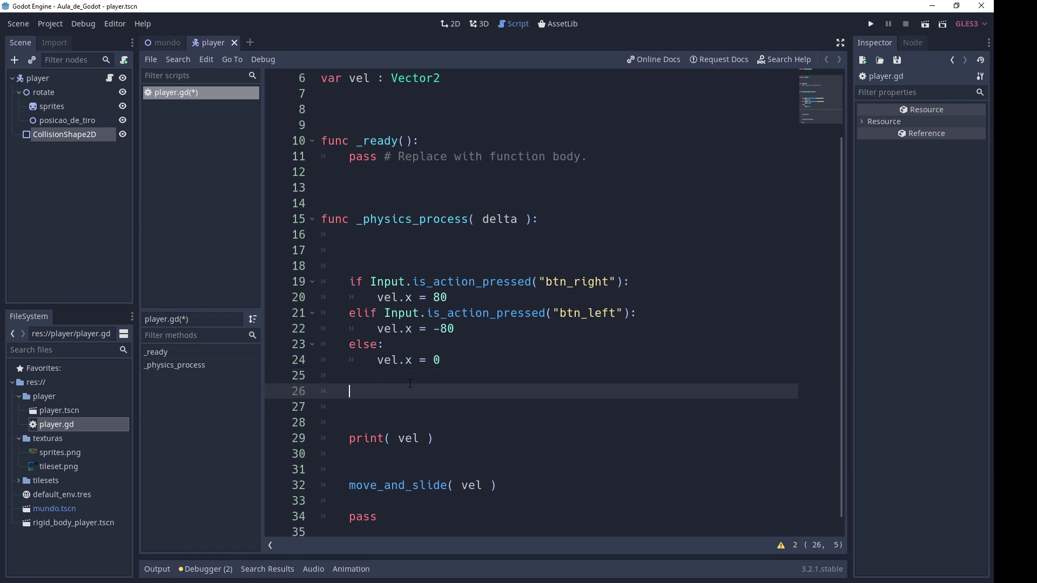
{"action": "type", "text": "vel"}
{"action": "type", "text": ".y = "}
{"action": "type", "text": "100"}
Step: Run the game and walk the character right and left, logging (80, 100) and (-80, 100)
{"action": "left_click", "coordinate": [872, 26]}
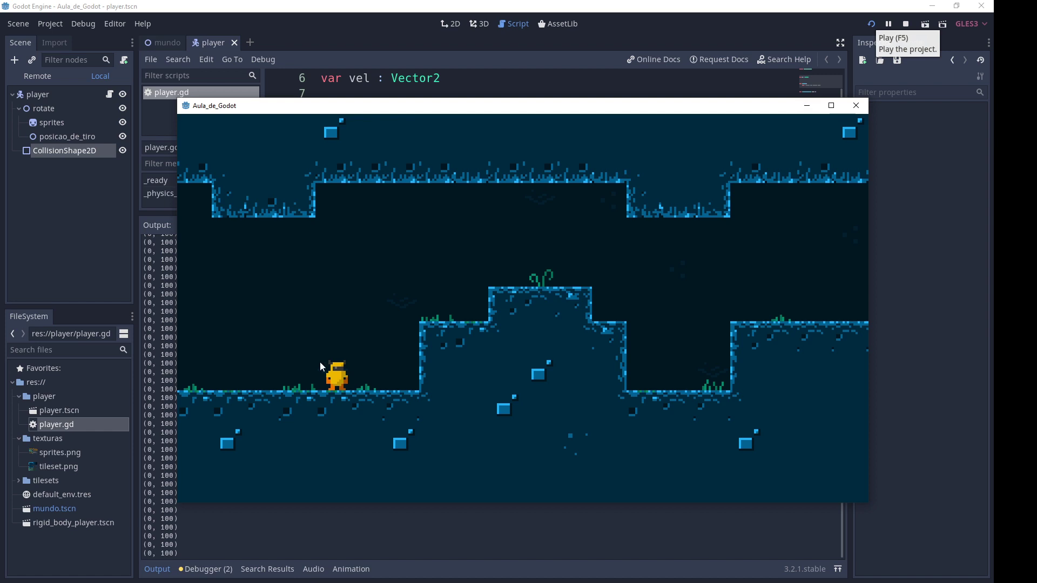
{"action": "key", "text": "Right"}
{"action": "key", "text": "Left"}
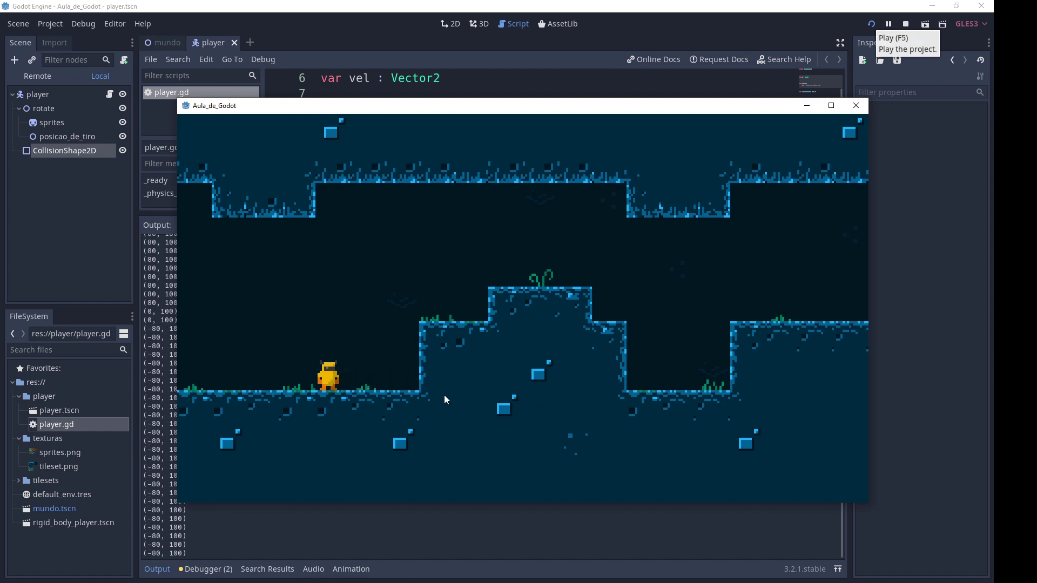
{"action": "key", "text": "Right"}
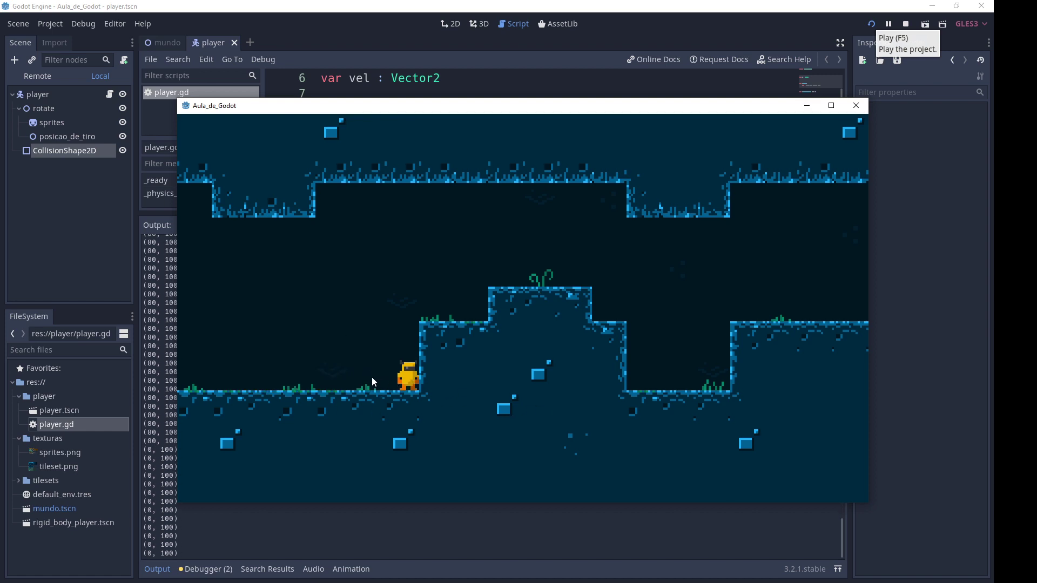
{"action": "key", "text": "Left"}
{"action": "key", "text": "Right"}
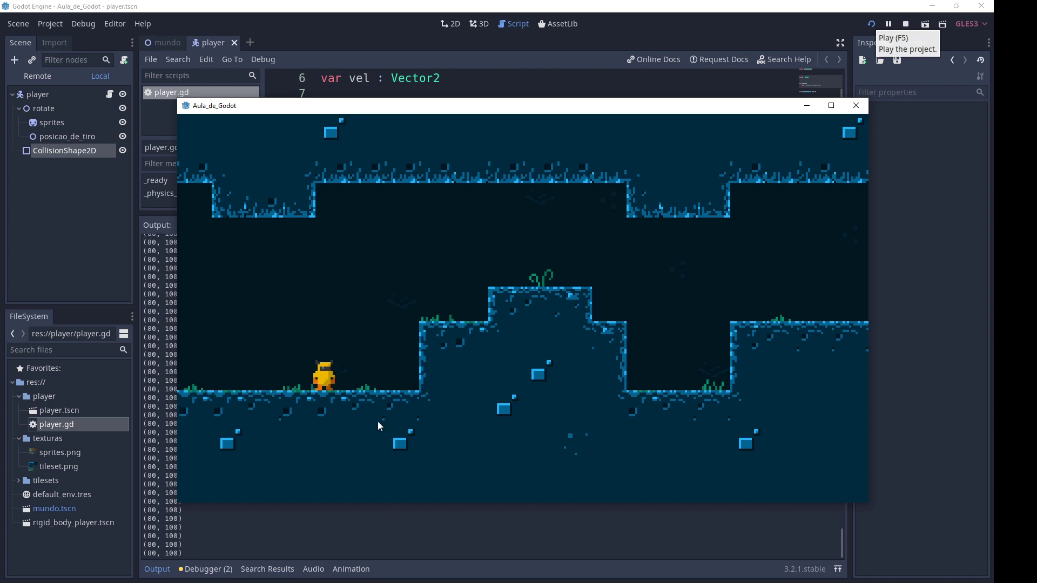
{"action": "key", "text": "Left"}
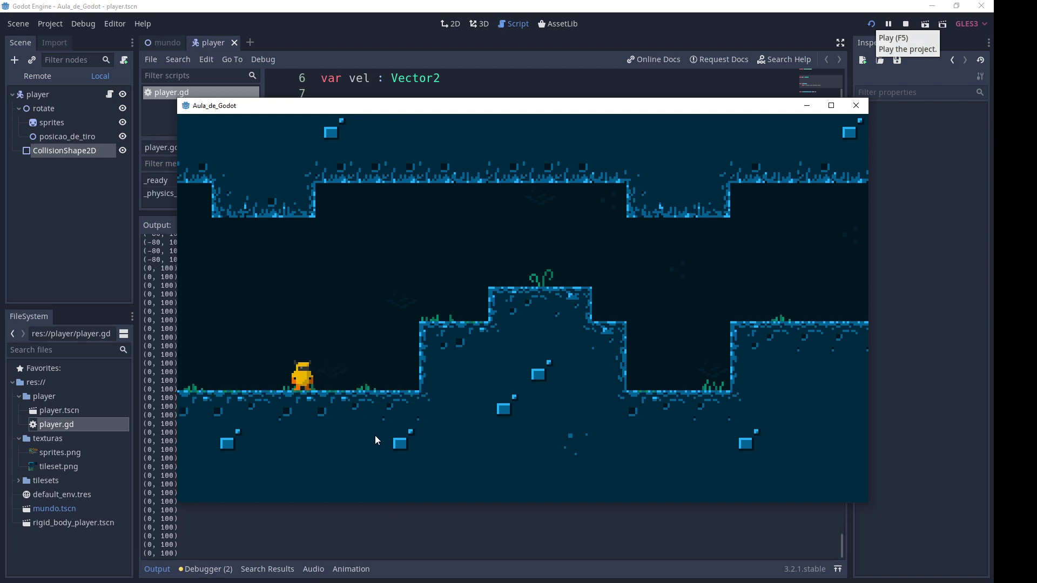
{"action": "key", "text": "Right"}
{"action": "key", "text": "Left"}
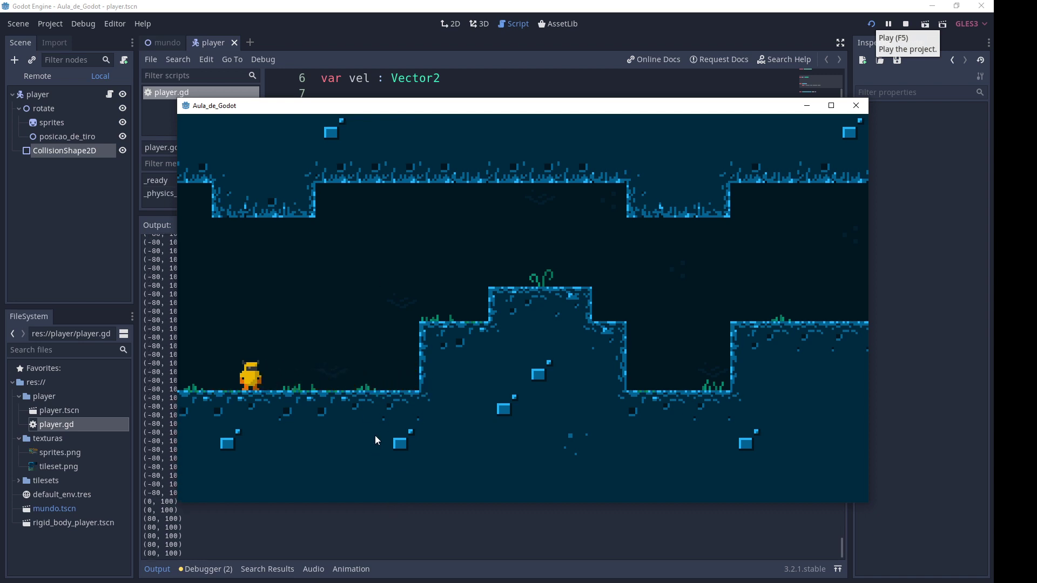
{"action": "key", "text": "Right"}
{"action": "key", "text": "Left"}
{"action": "key", "text": "Right"}
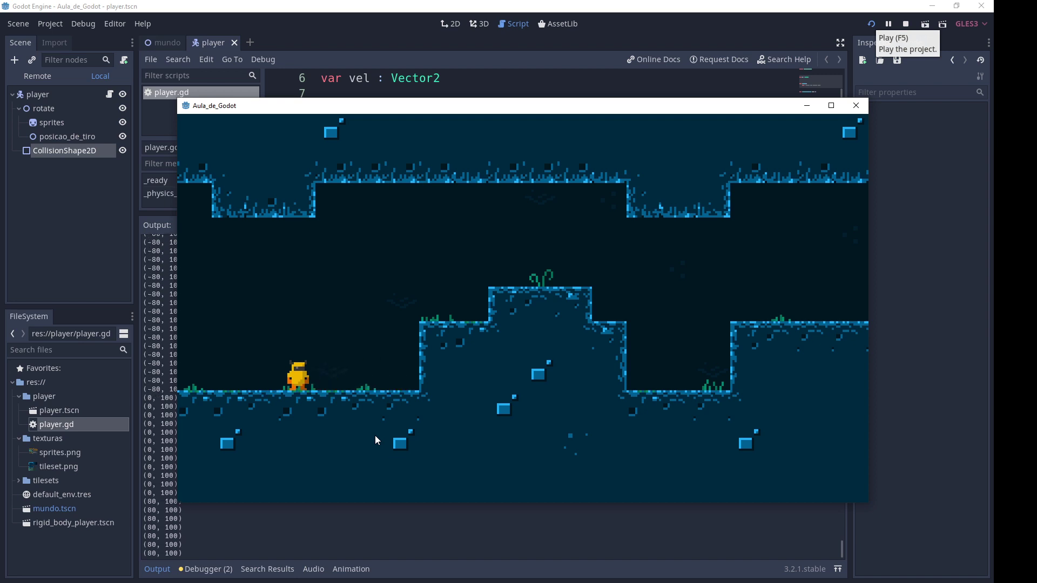
{"action": "key", "text": "Left"}
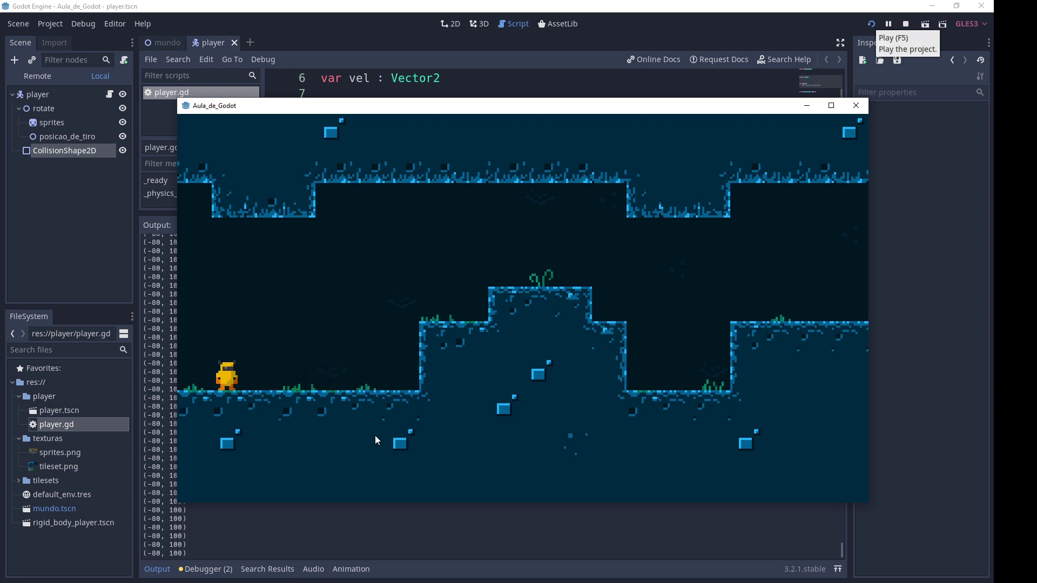
{"action": "key", "text": "Right"}
Step: Stop the game and change line 26 to vel.y = vel.y + 15 * delta
{"action": "left_click", "coordinate": [907, 24]}
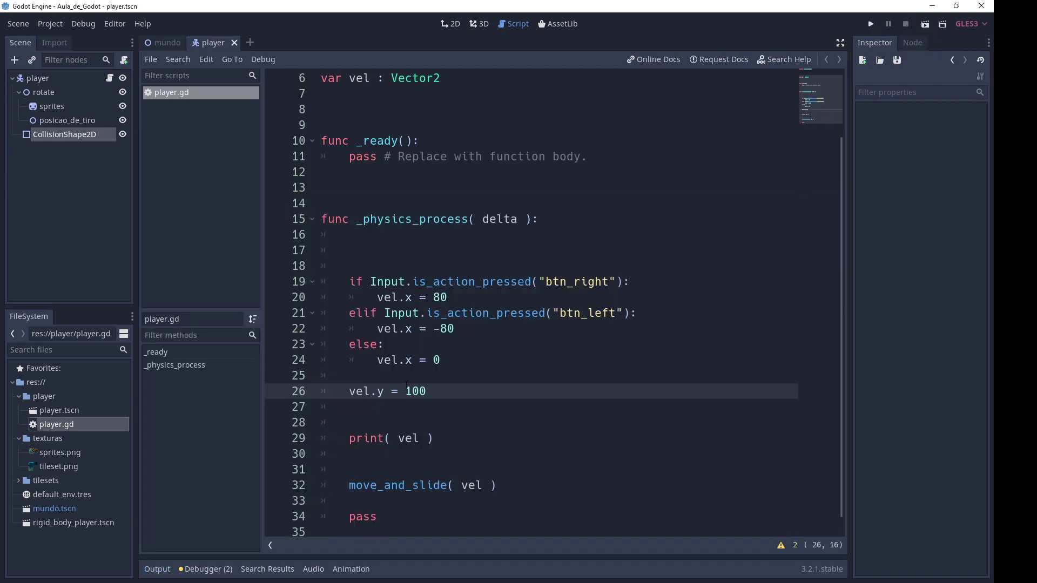
{"action": "double_click", "coordinate": [415, 392]}
{"action": "key", "text": "BackSpace"}
{"action": "key", "text": "BackSpace"}
{"action": "key", "text": "BackSpace"}
{"action": "type", "text": "="}
{"action": "type", "text": " vel.y "}
{"action": "type", "text": "+ "}
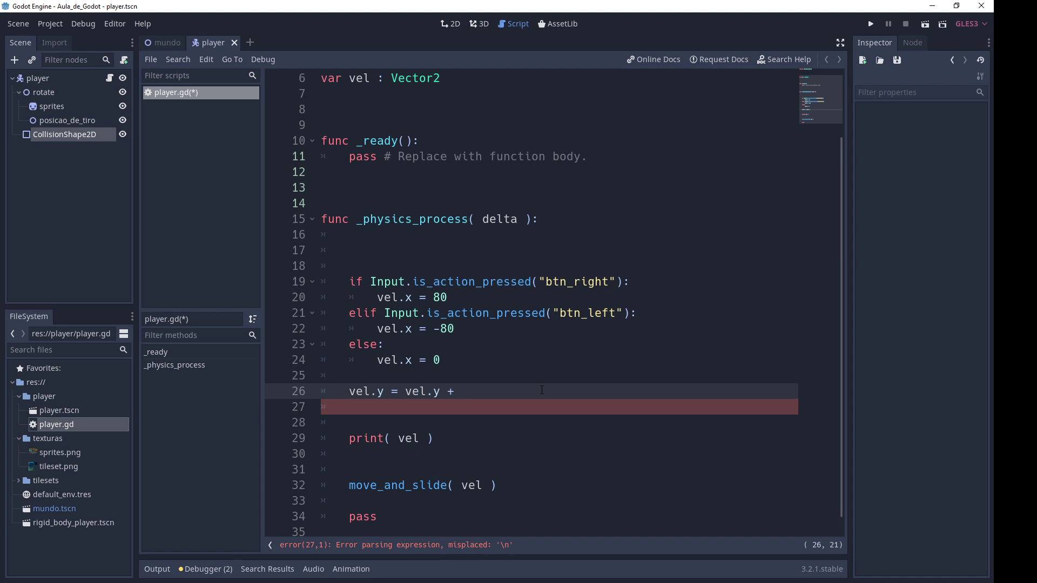
{"action": "type", "text": "15 "}
{"action": "type", "text": "* delta"}
{"action": "double_click", "coordinate": [515, 391]}
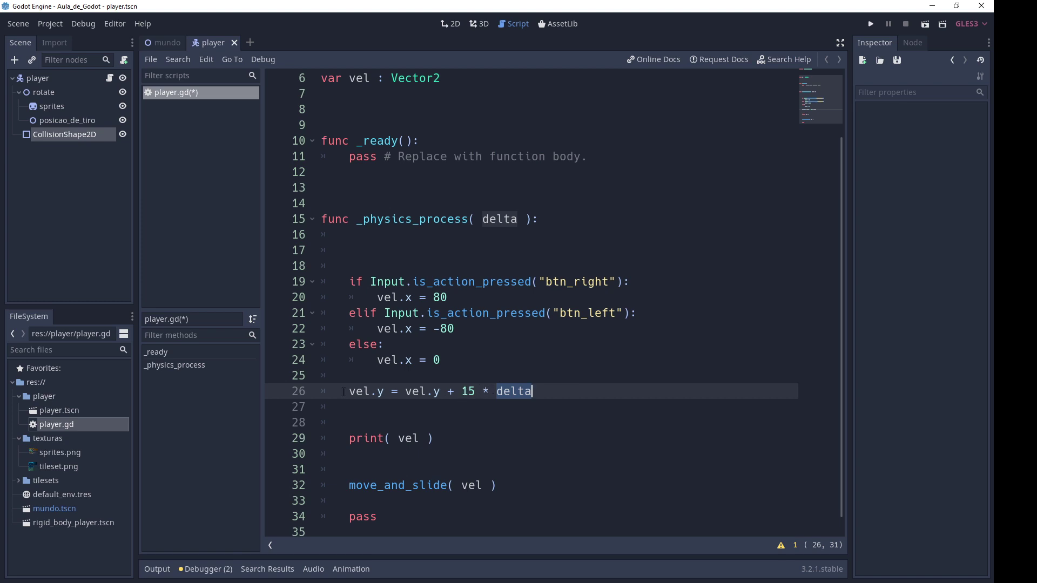
{"action": "left_click", "coordinate": [543, 393]}
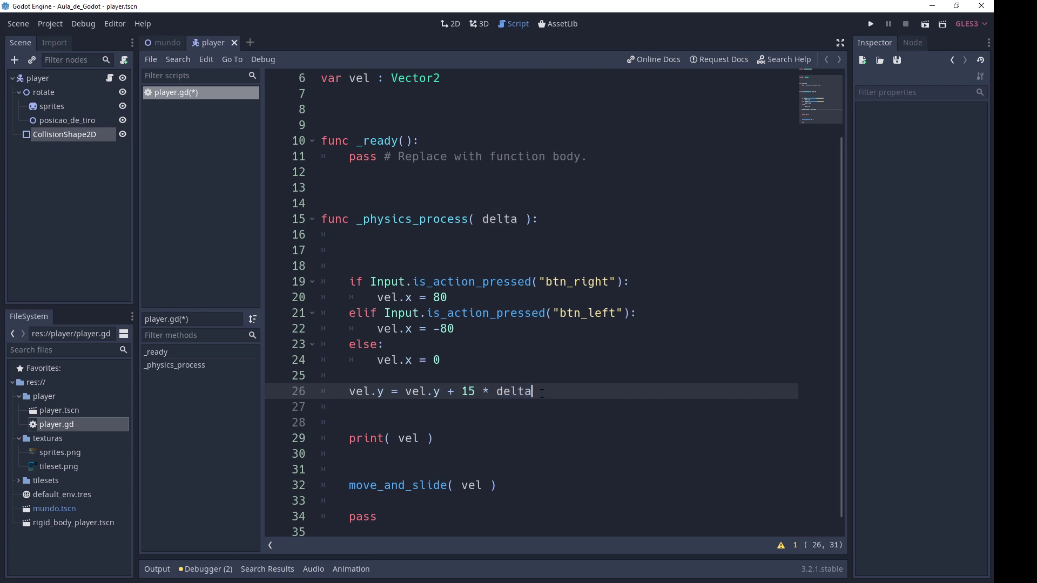
{"action": "left_click", "coordinate": [498, 221]}
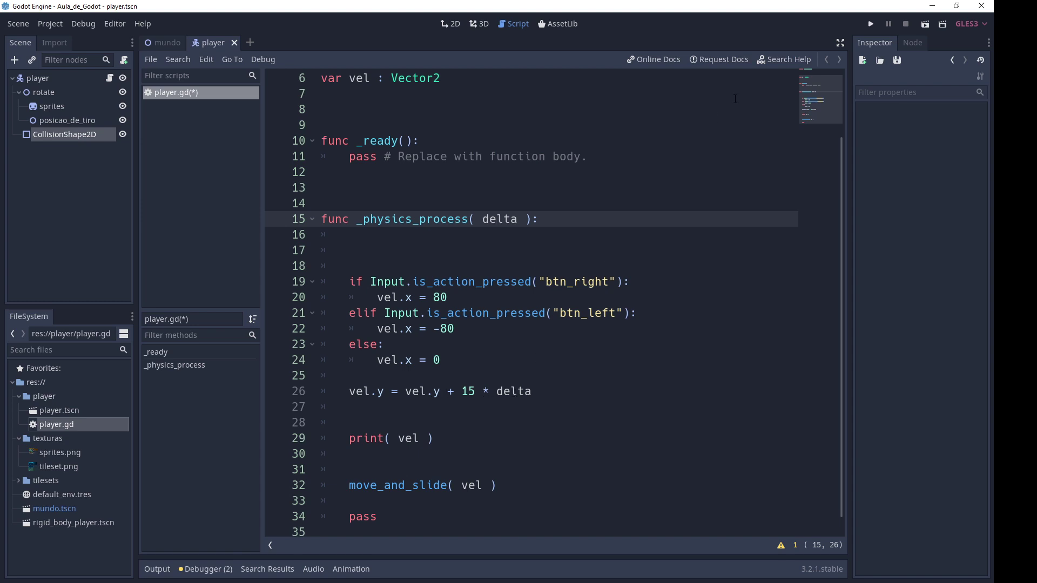
Step: Test-run and close the game, then comment out the print( vel ) line
{"action": "left_click", "coordinate": [871, 24]}
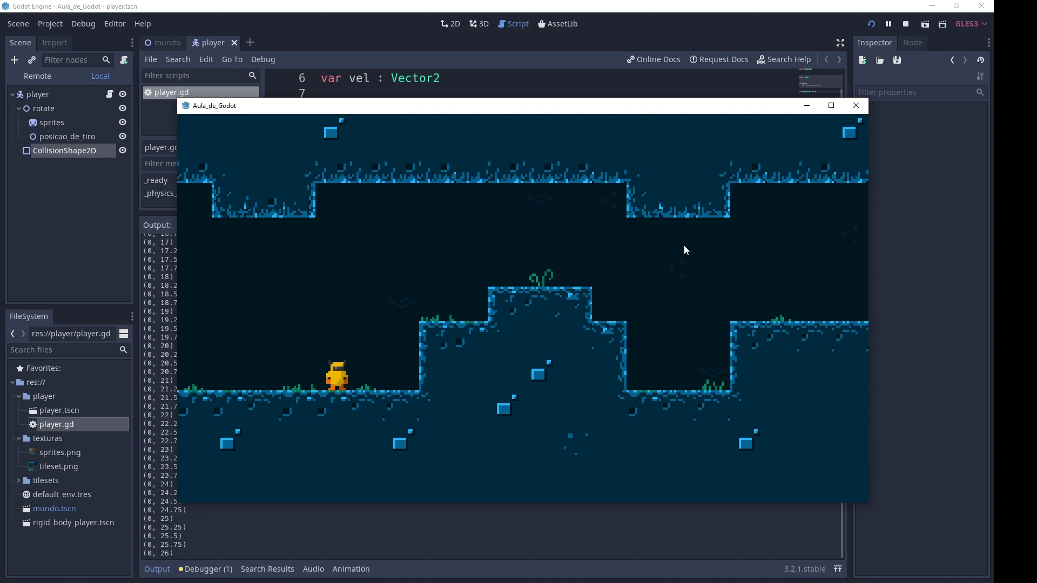
{"action": "left_click", "coordinate": [856, 105]}
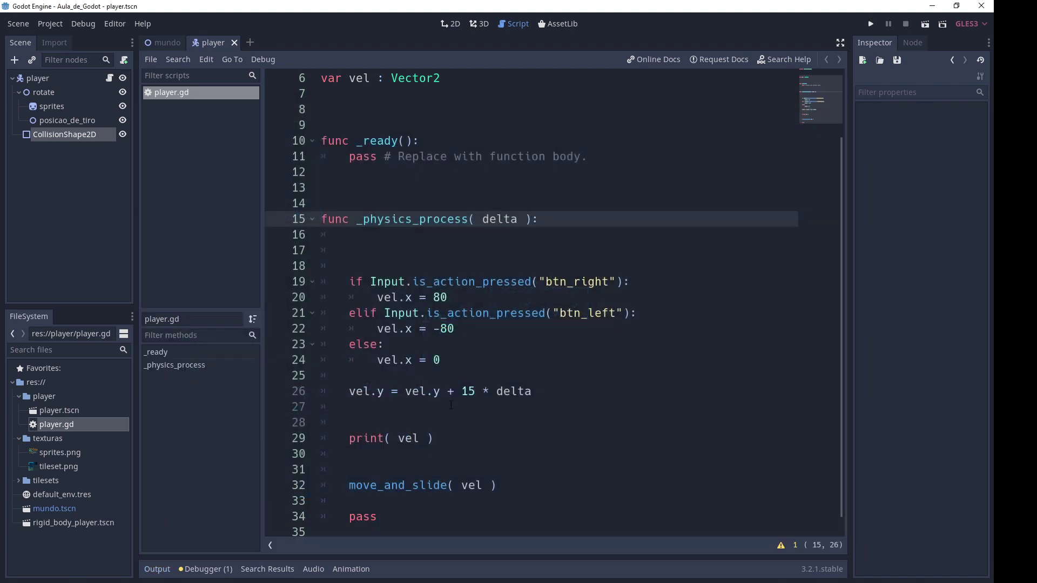
{"action": "left_click", "coordinate": [350, 438]}
{"action": "type", "text": "#"}
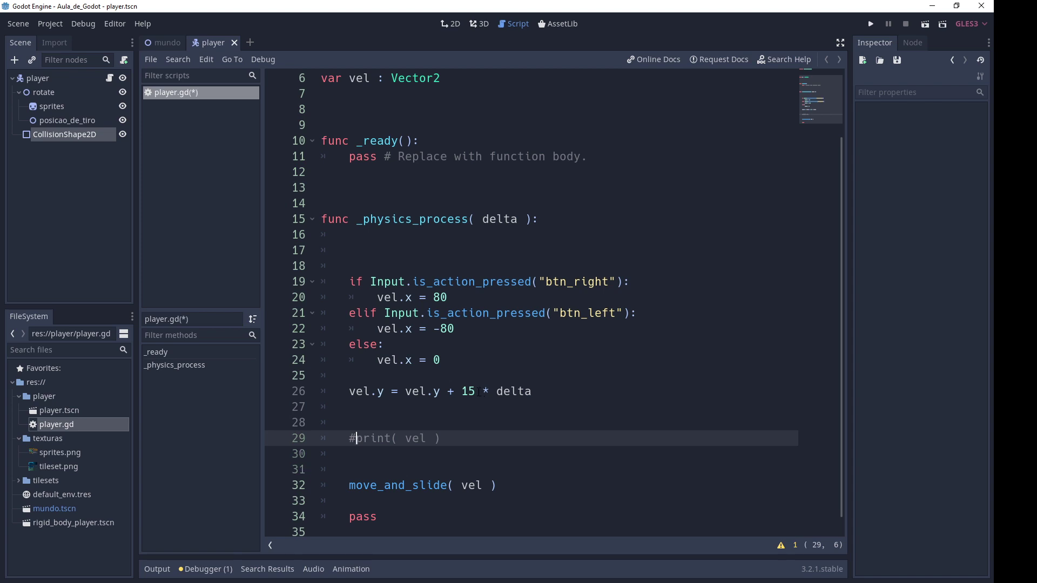
Step: Raise the gravity factor on line 26 from 15 to 500 and test-run the game
{"action": "left_click", "coordinate": [477, 391]}
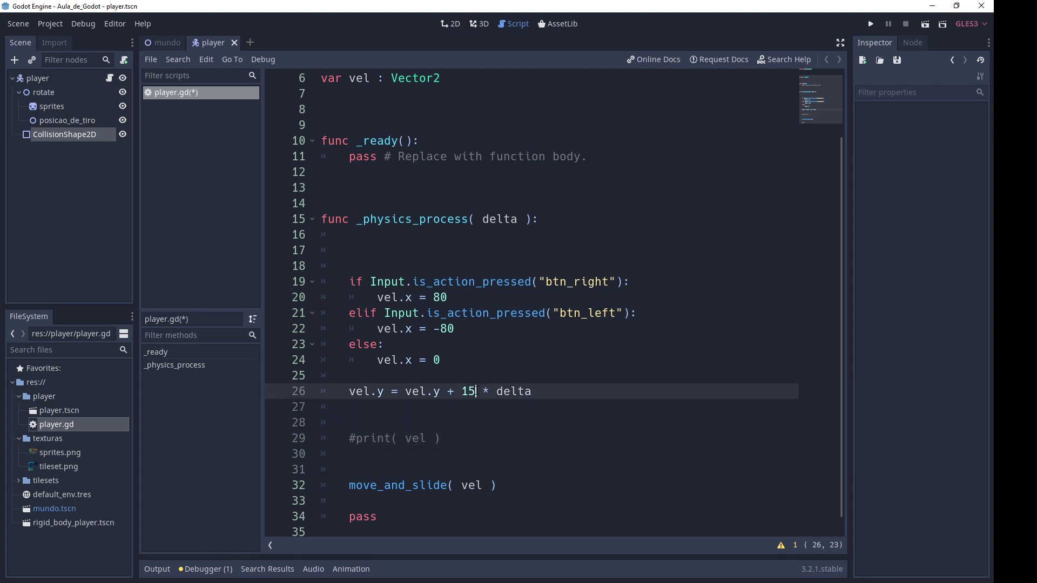
{"action": "double_click", "coordinate": [469, 391]}
{"action": "type", "text": "500"}
{"action": "key", "text": "F5"}
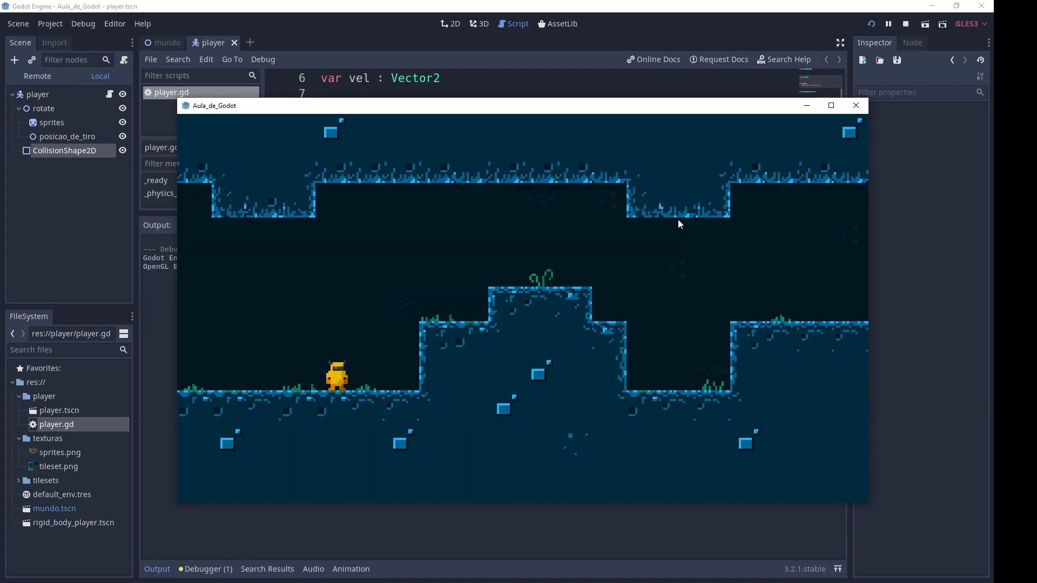
{"action": "left_click", "coordinate": [856, 106]}
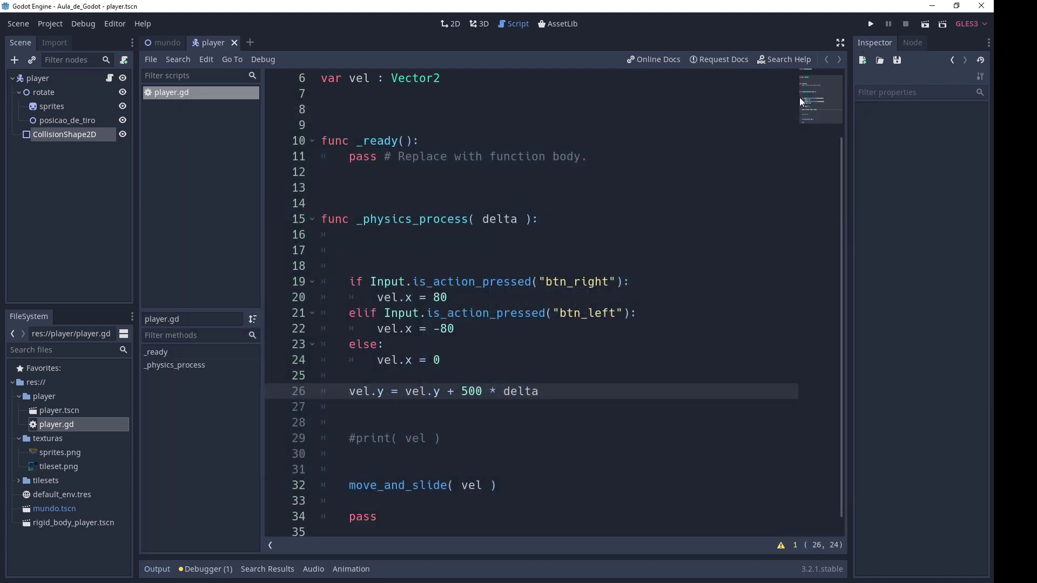
{"action": "scroll", "coordinate": [622, 244], "scroll_direction": "down", "scroll_amount": 1}
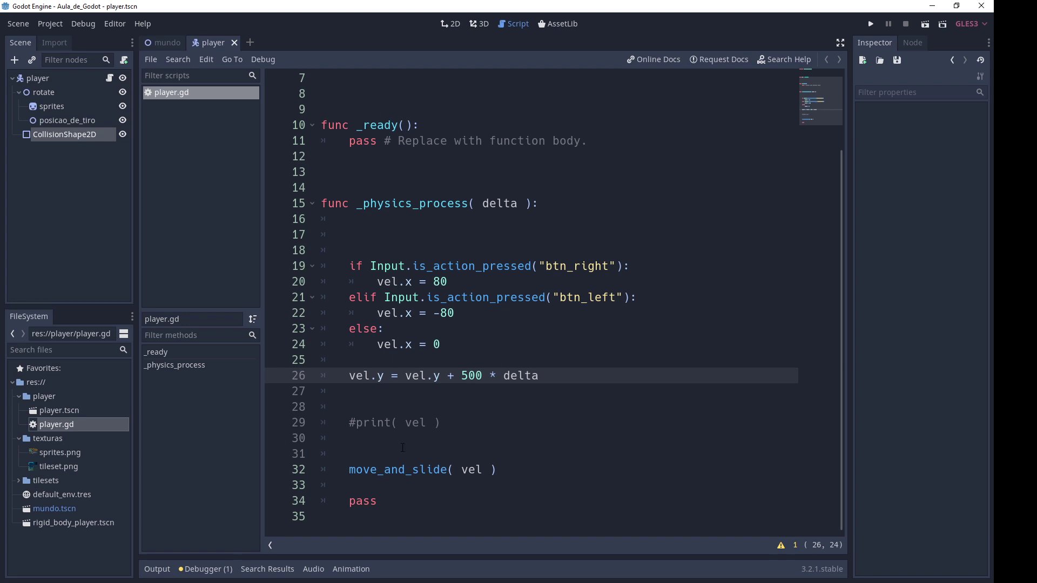
Step: Delete the commented print and blank lines 27–31, then review the input and gravity lines
{"action": "left_click_drag", "start_coordinate": [403, 453], "coordinate": [293, 400]}
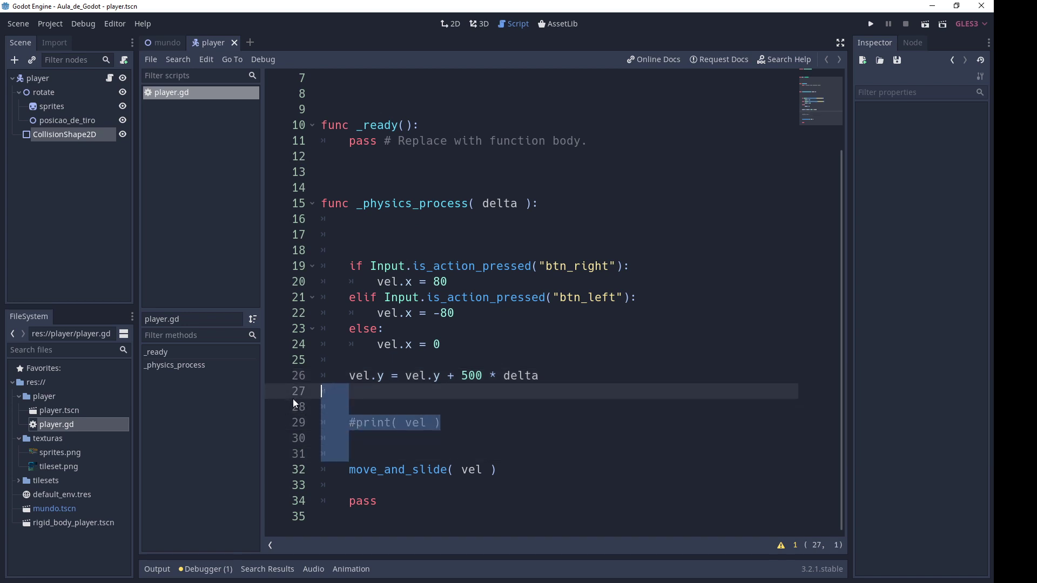
{"action": "key", "text": "Delete"}
{"action": "left_click", "coordinate": [348, 407]}
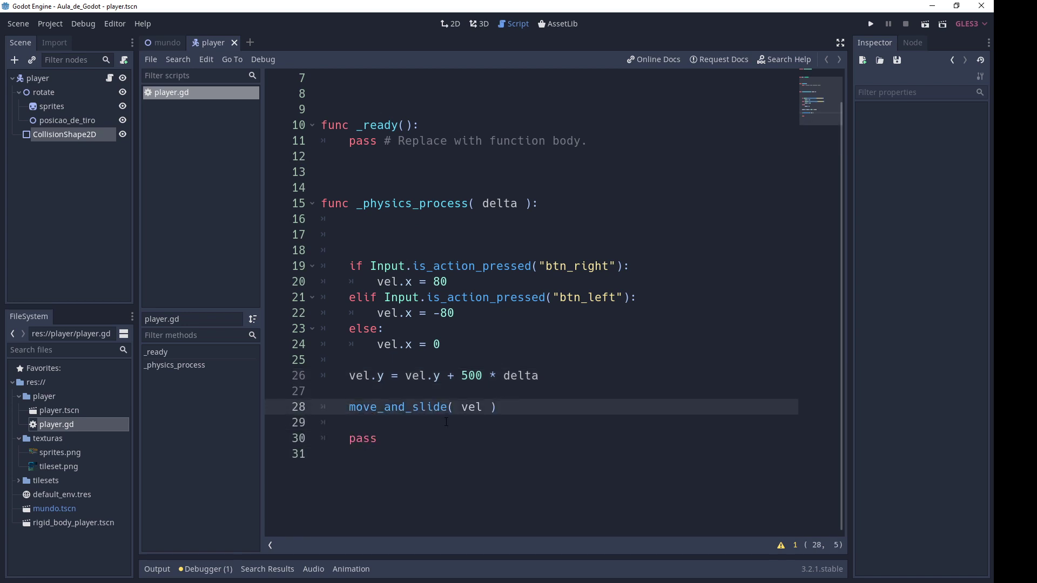
{"action": "double_click", "coordinate": [373, 407]}
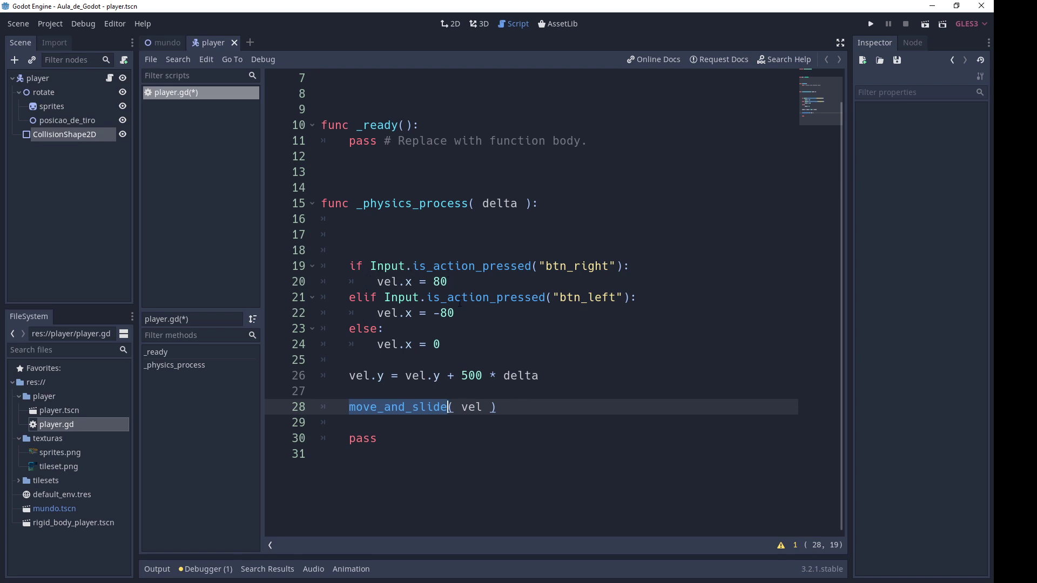
{"action": "left_click_drag", "start_coordinate": [350, 265], "coordinate": [442, 344]}
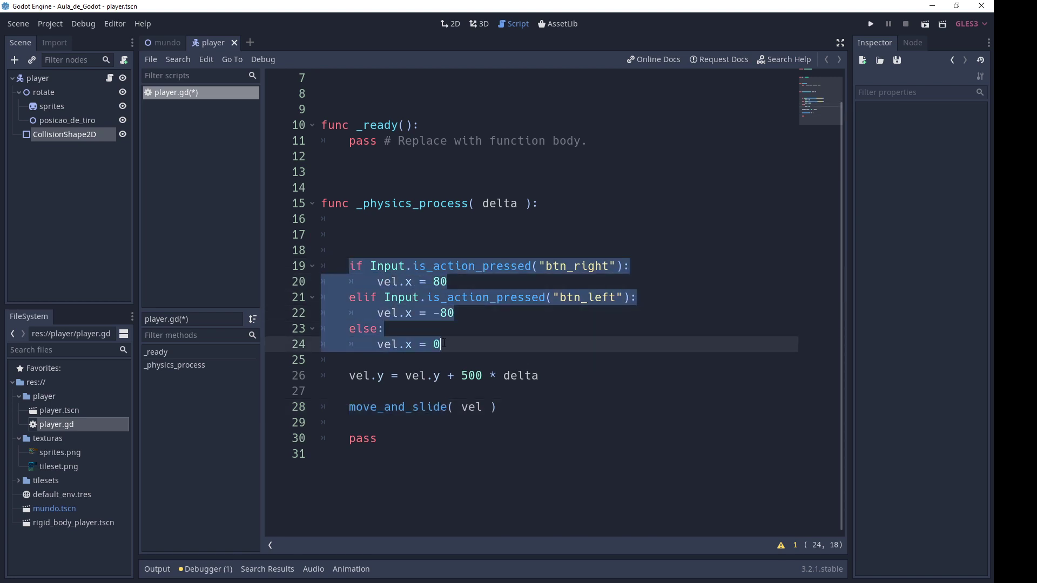
{"action": "left_click_drag", "start_coordinate": [349, 376], "coordinate": [547, 377]}
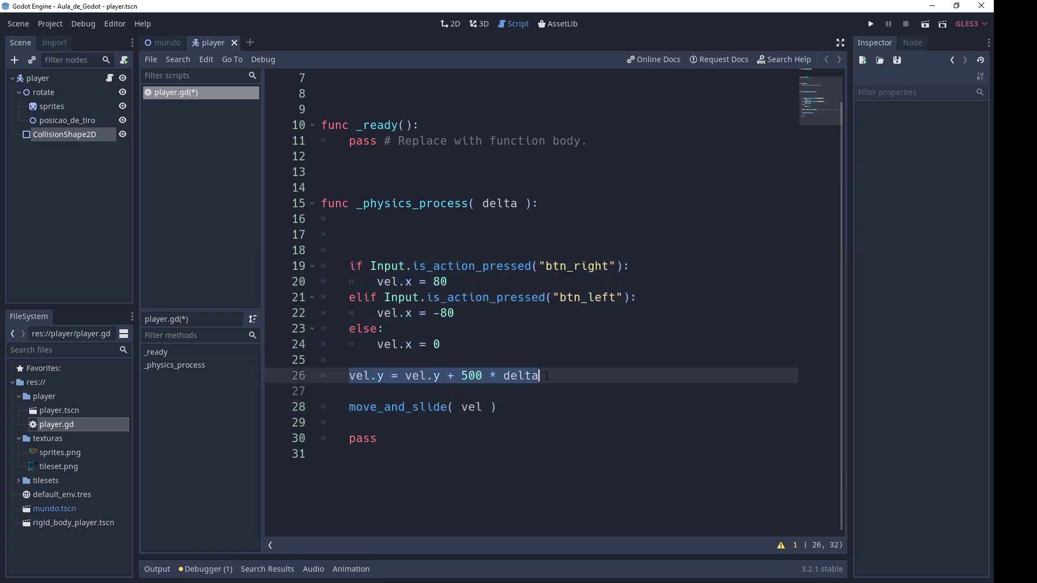
Step: Assign the result back to vel: vel = move_and_slide( vel ) on line 28
{"action": "left_click", "coordinate": [385, 407]}
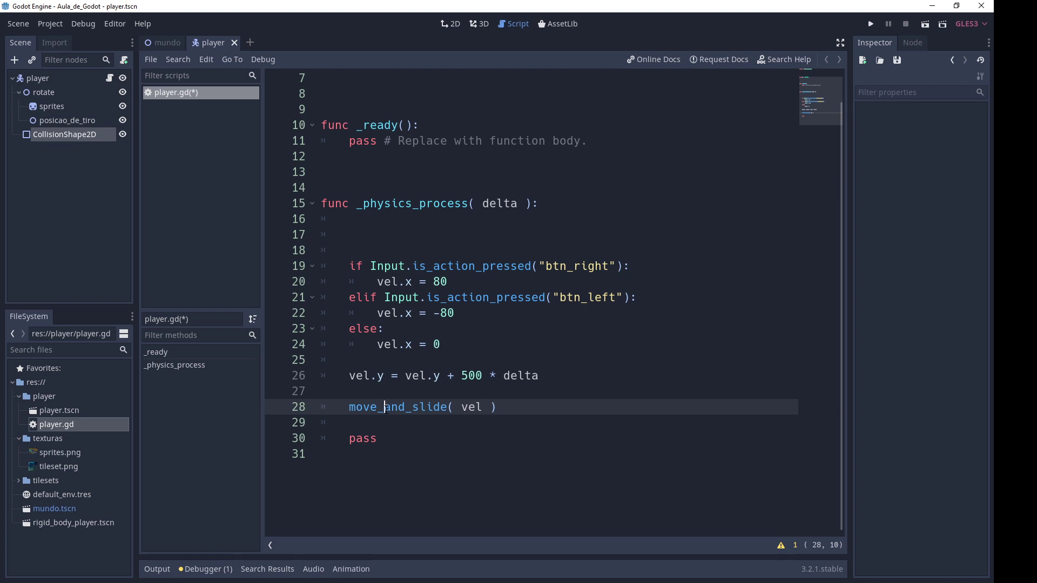
{"action": "key", "text": "Left"}
{"action": "key", "text": "Left"}
{"action": "key", "text": "Left"}
{"action": "key", "text": "Left"}
{"action": "key", "text": "Left"}
{"action": "type", "text": "vel ="}
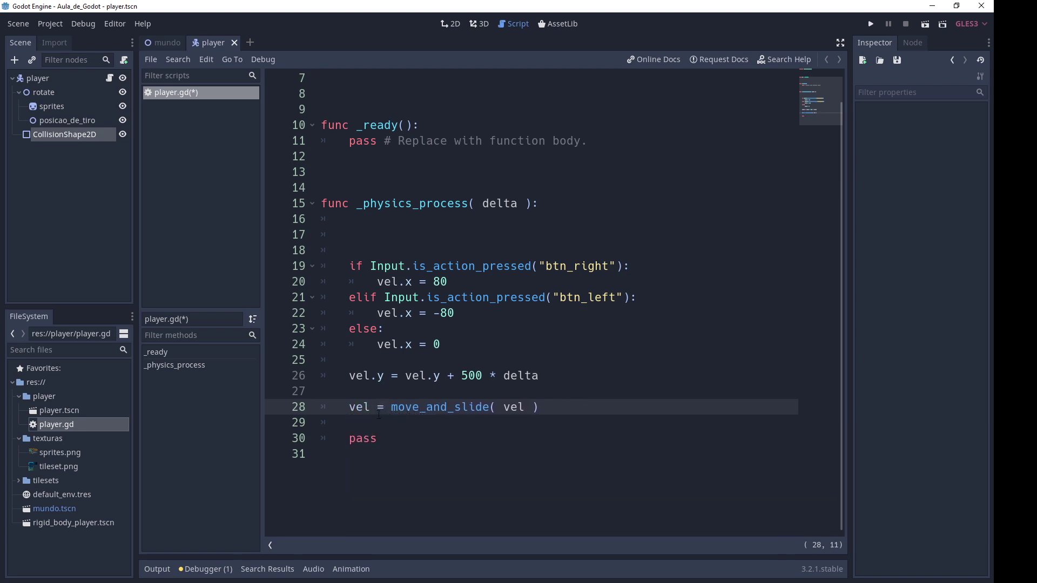
{"action": "left_click", "coordinate": [496, 409]}
{"action": "left_click", "coordinate": [356, 409]}
Step: Run the game, walk the character right and left along the lower floor, then stop it
{"action": "left_click", "coordinate": [873, 25]}
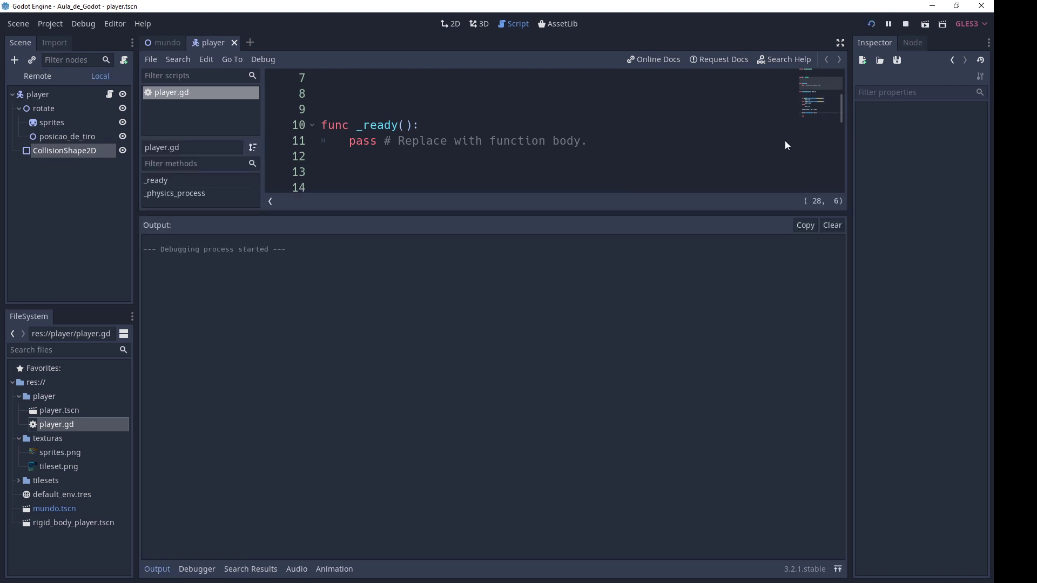
{"action": "key", "text": "Right"}
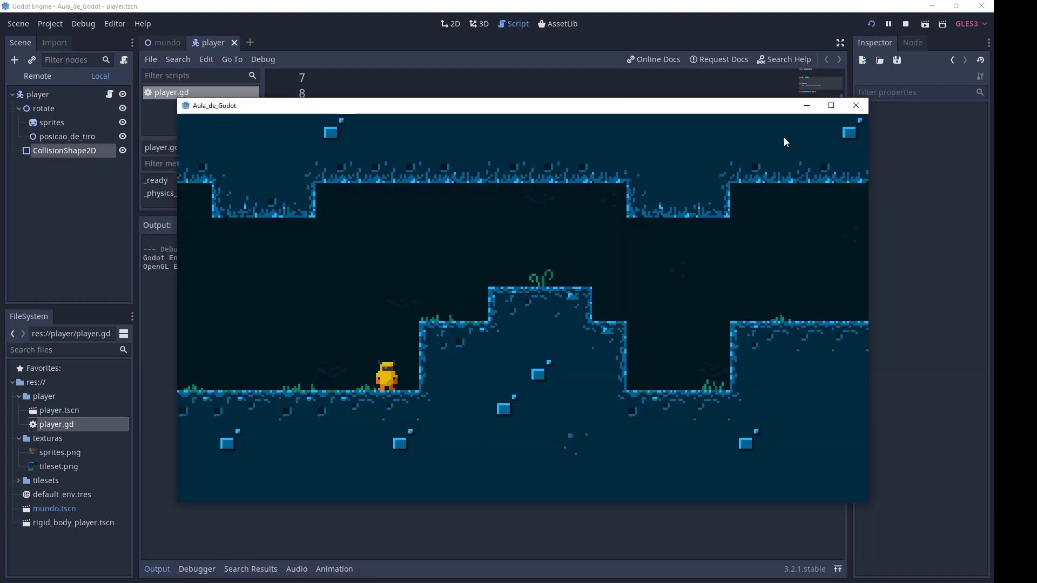
{"action": "key", "text": "Left"}
{"action": "key", "text": "Right"}
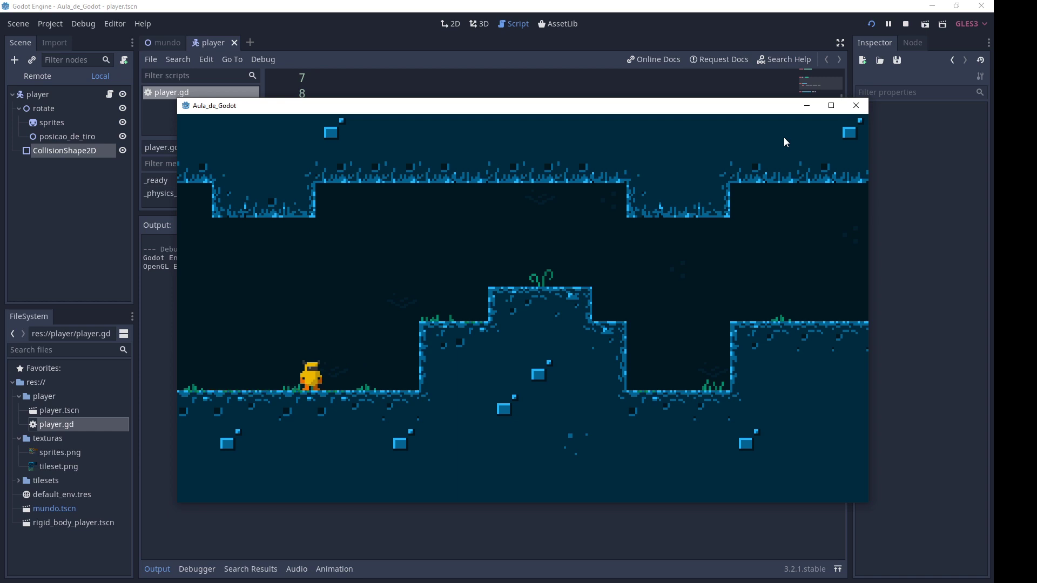
{"action": "key", "text": "Left"}
{"action": "key", "text": "Right"}
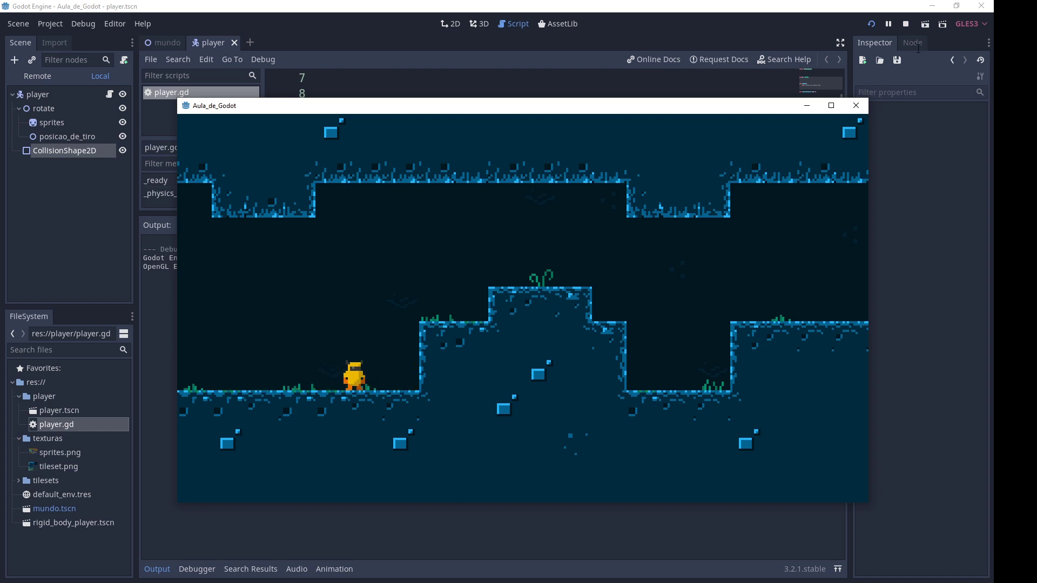
{"action": "left_click", "coordinate": [900, 24]}
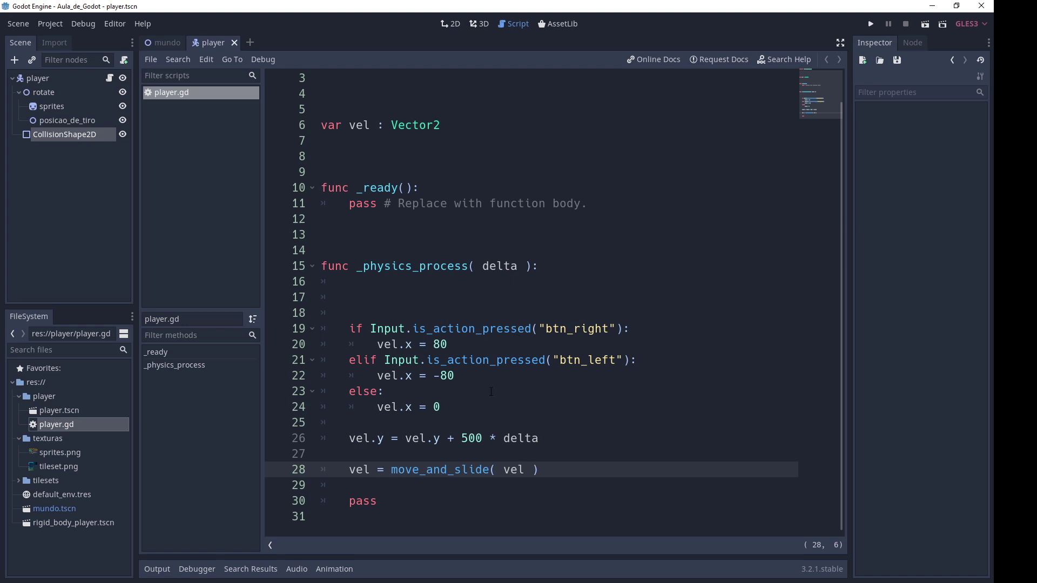
Step: Tidy the blank lines around the gravity line and open a new line for the jump check
{"action": "left_click", "coordinate": [479, 408]}
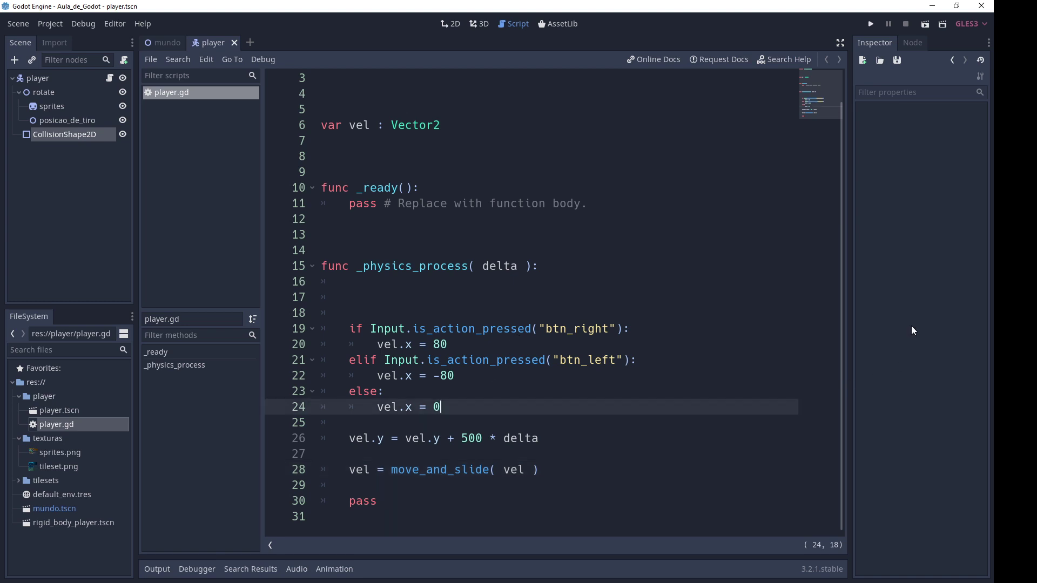
{"action": "key", "text": "Return"}
{"action": "key", "text": "BackSpace"}
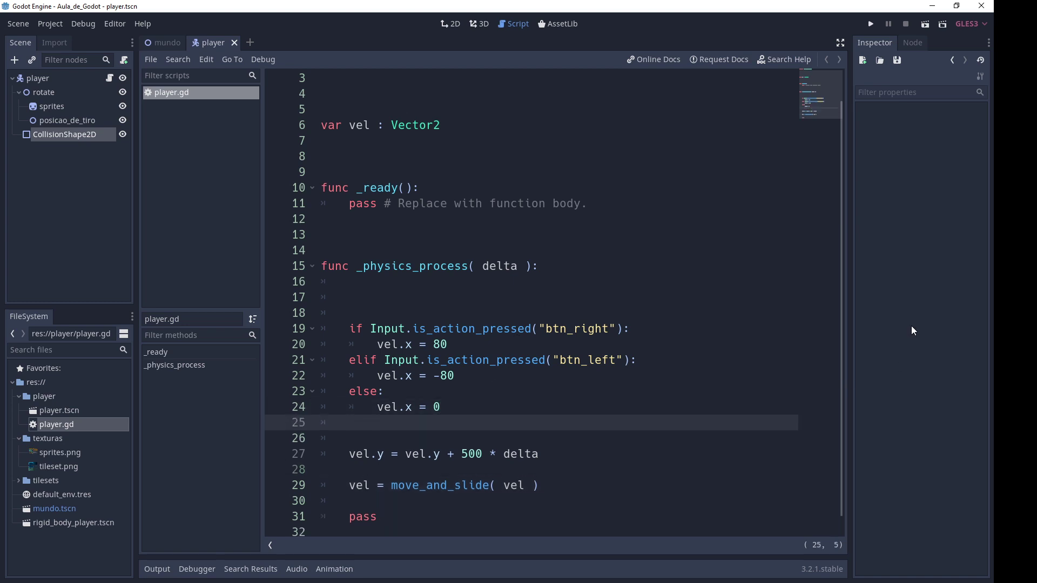
{"action": "key", "text": "Return"}
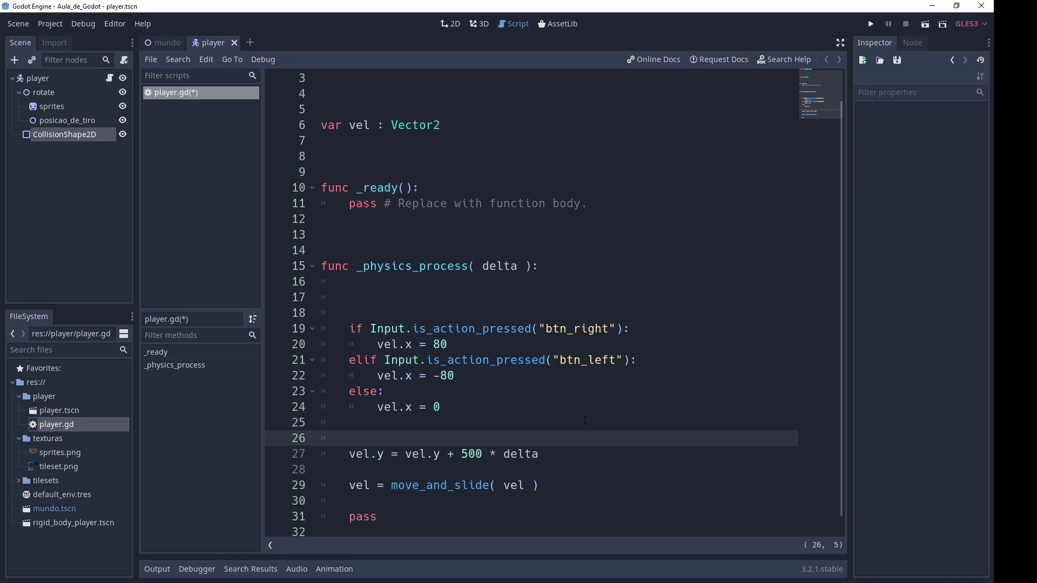
{"action": "key", "text": "BackSpace"}
{"action": "key", "text": "BackSpace"}
{"action": "left_click", "coordinate": [577, 436]}
{"action": "key", "text": "Return"}
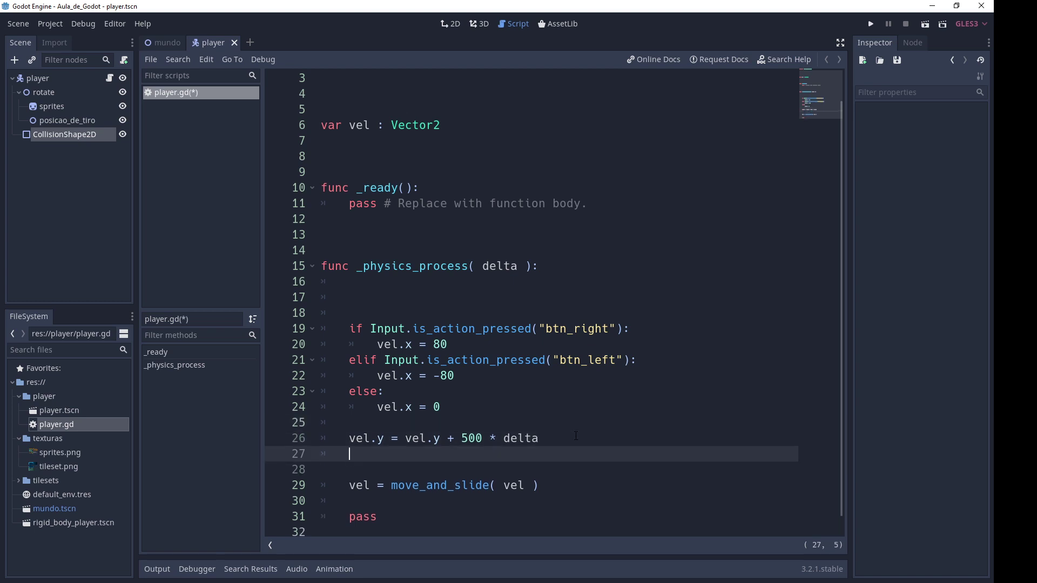
{"action": "key", "text": "Return"}
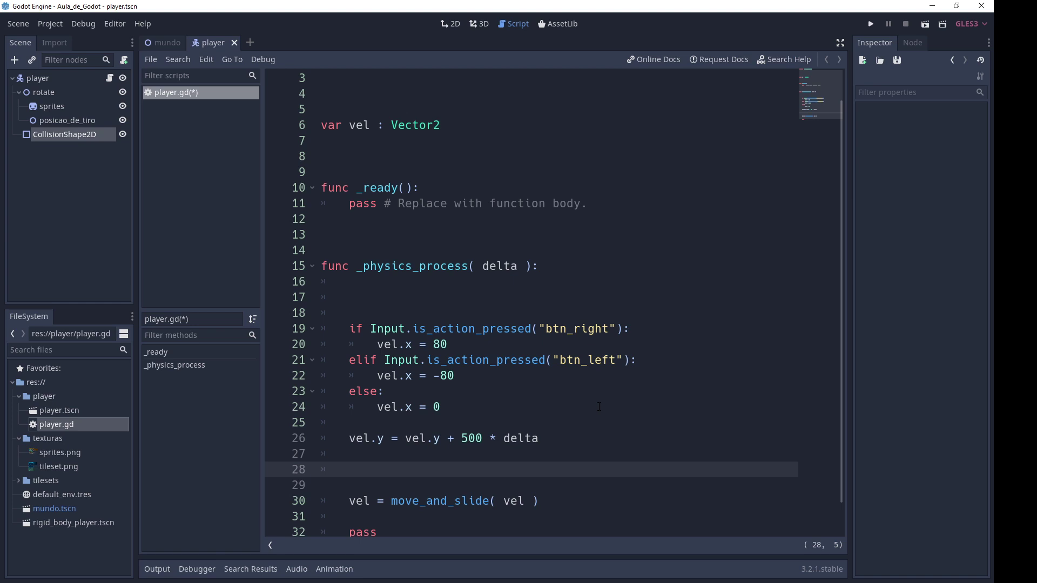
Step: Write the condition if Input.is_action_just_pressed("btn_jump"), comparing it with is_action_pressed on line 19
{"action": "type", "text": "if "}
{"action": "type", "text": "Input."}
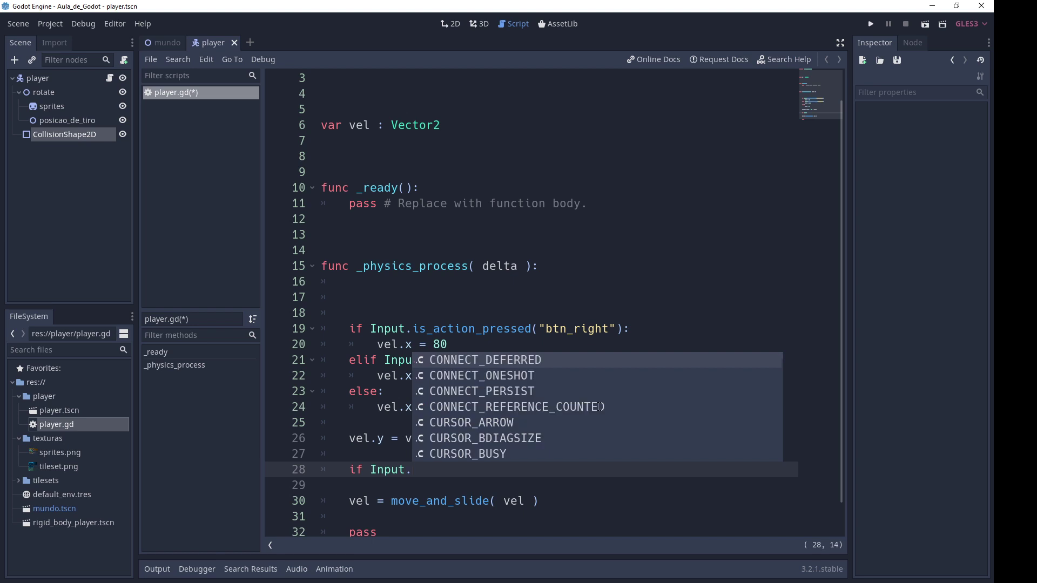
{"action": "type", "text": "is_a"}
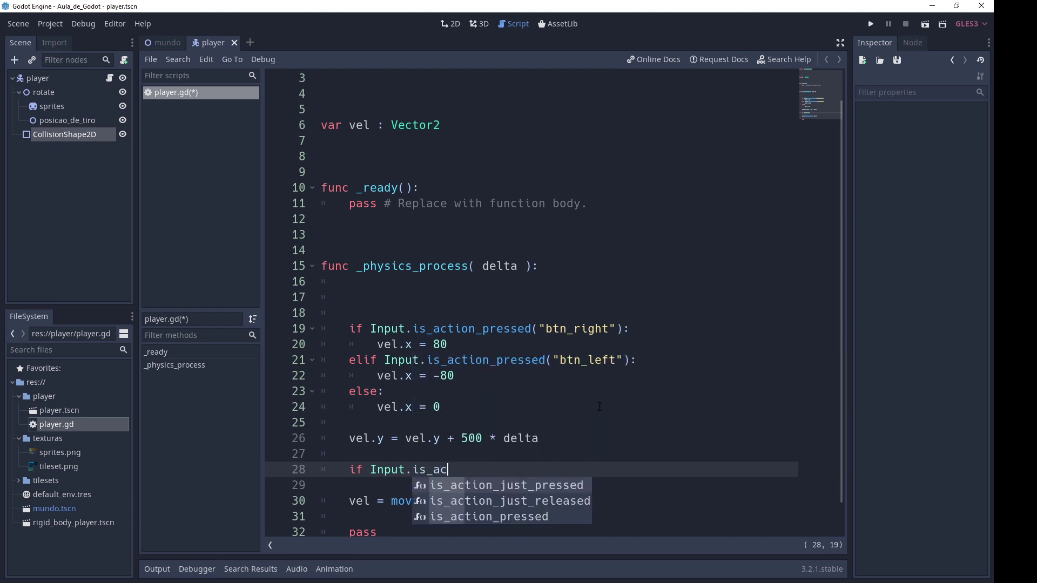
{"action": "type", "text": "c"}
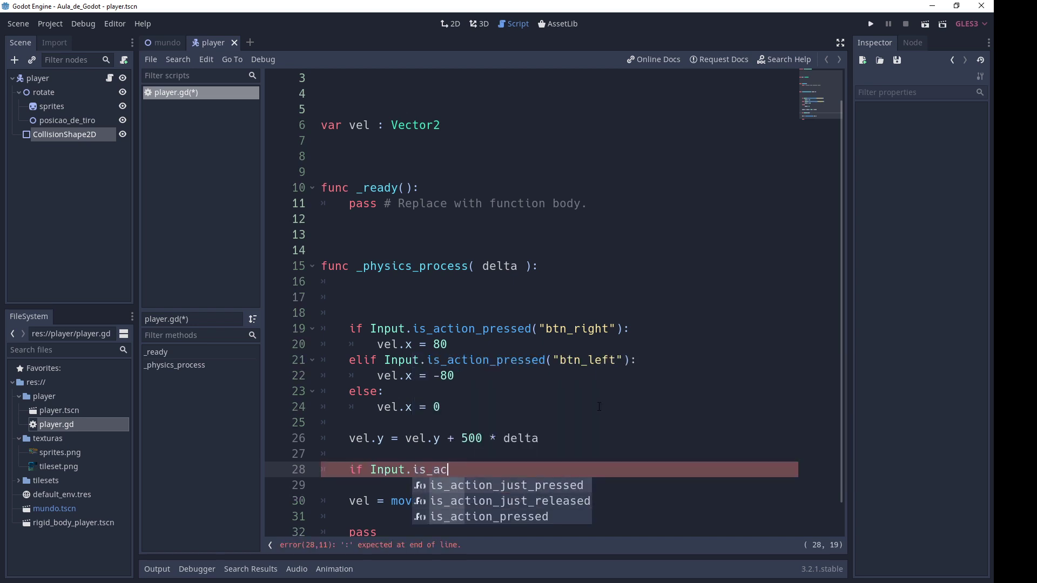
{"action": "key", "text": "Return"}
{"action": "key", "text": "Return"}
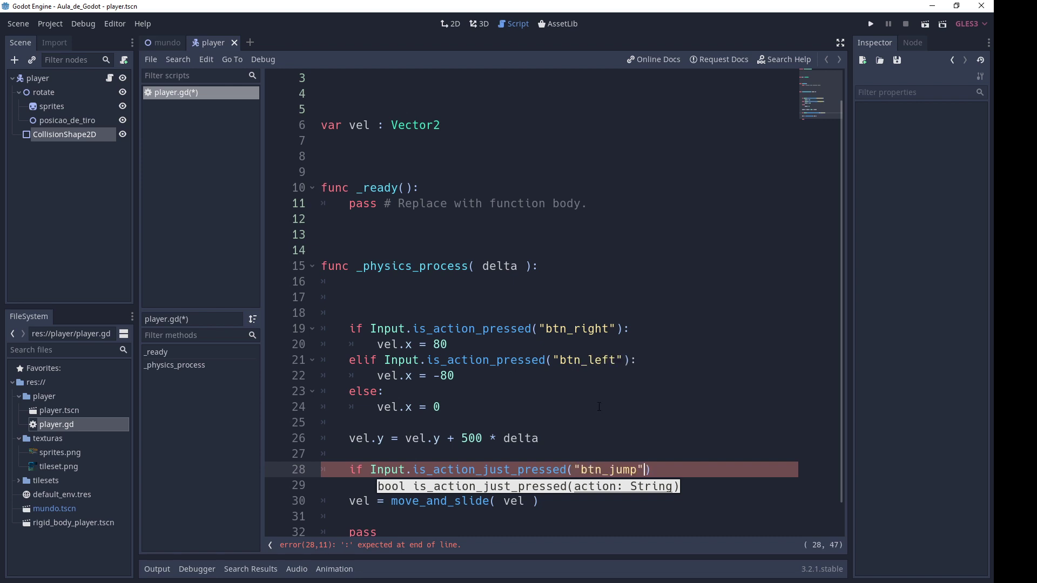
{"action": "left_click", "coordinate": [519, 328]}
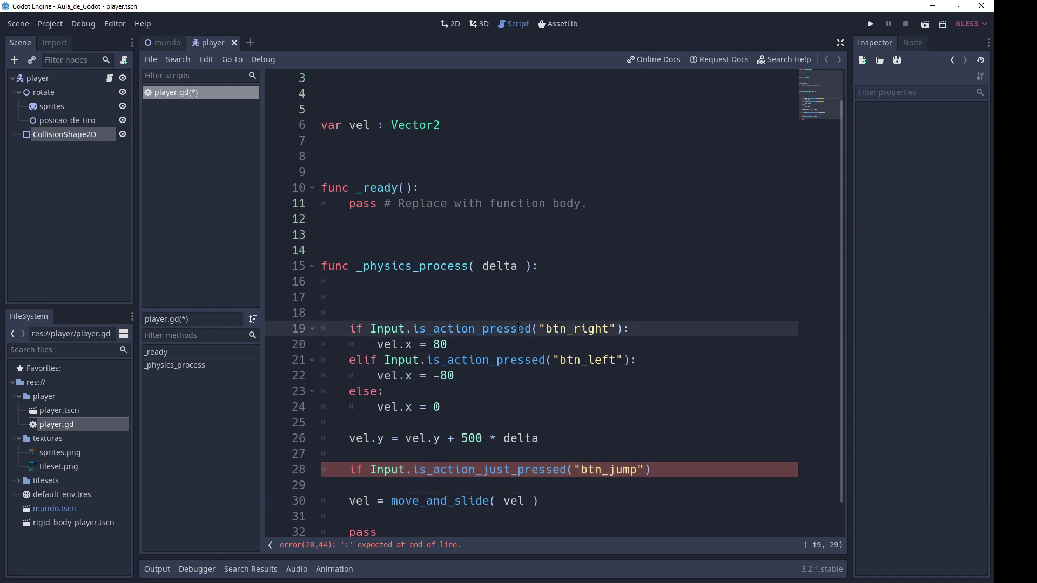
{"action": "left_click", "coordinate": [503, 329]}
{"action": "left_click", "coordinate": [433, 470]}
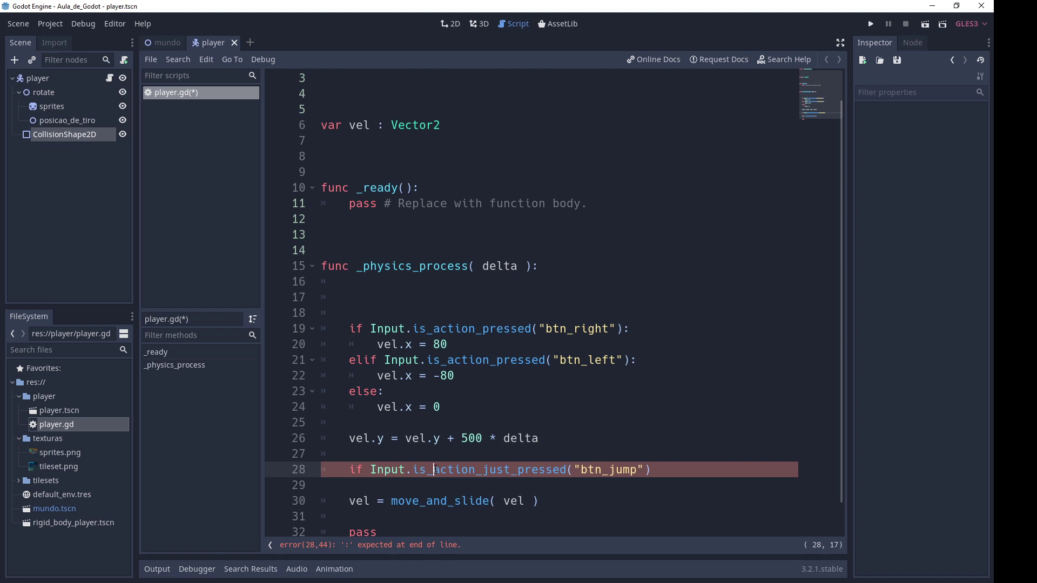
{"action": "left_click", "coordinate": [724, 470]}
{"action": "left_click_drag", "start_coordinate": [412, 471], "coordinate": [574, 471]}
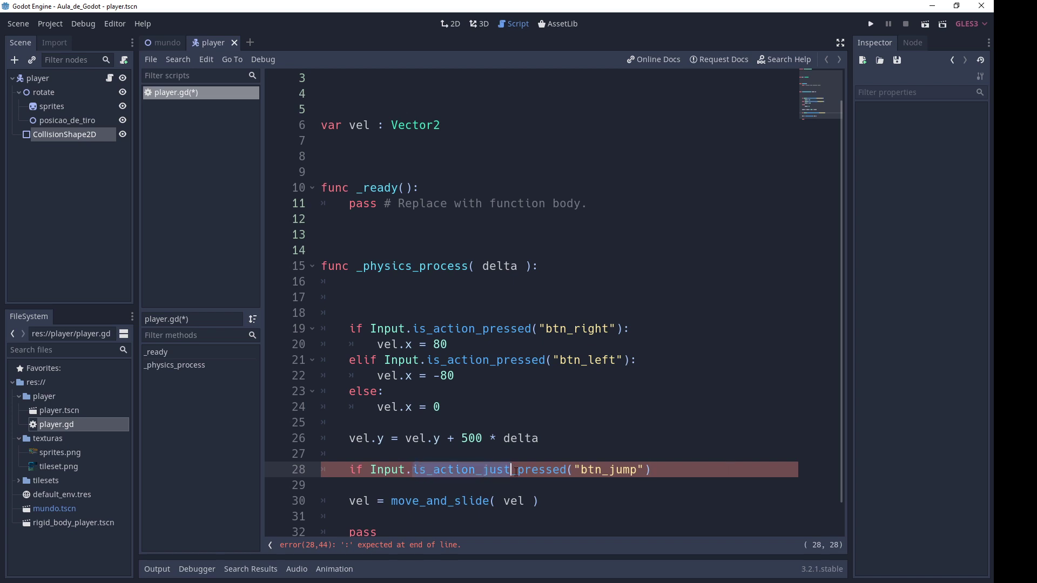
{"action": "left_click", "coordinate": [672, 469]}
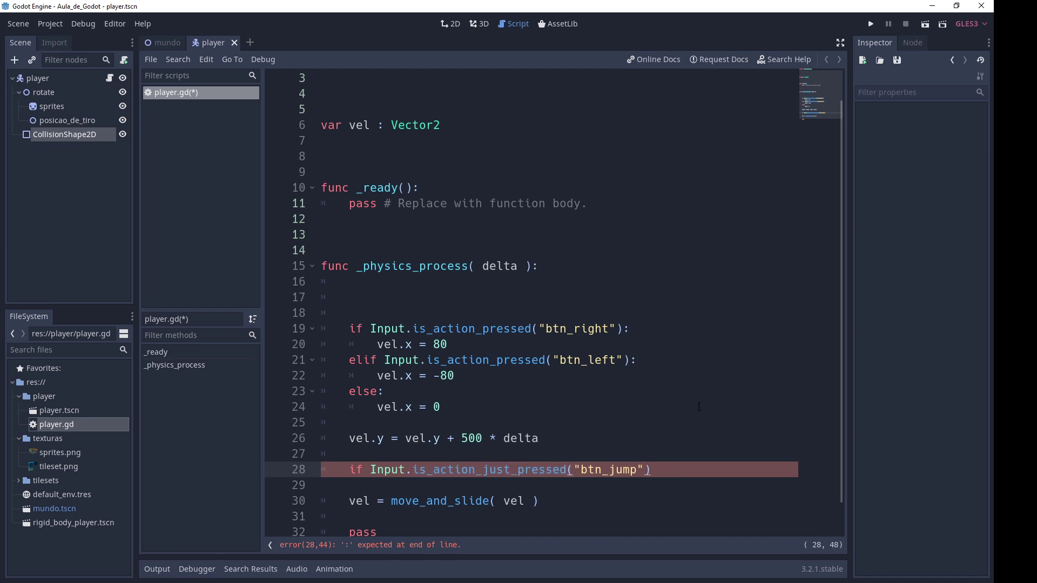
Step: Close the condition with a colon and set vel.y = -200 inside it
{"action": "type", "text": ":"}
{"action": "key", "text": "Return"}
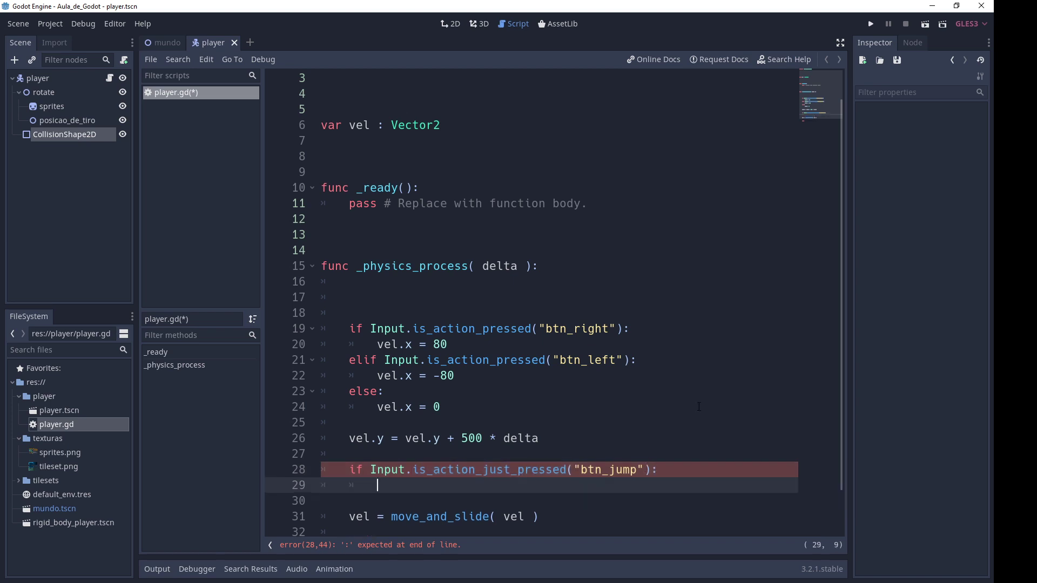
{"action": "type", "text": "vel."}
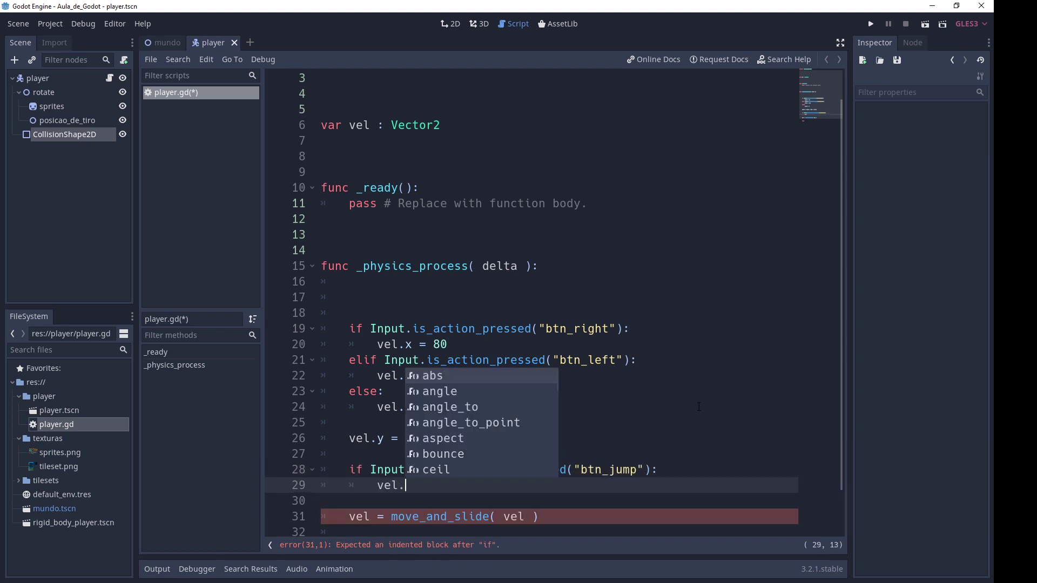
{"action": "type", "text": "y ="}
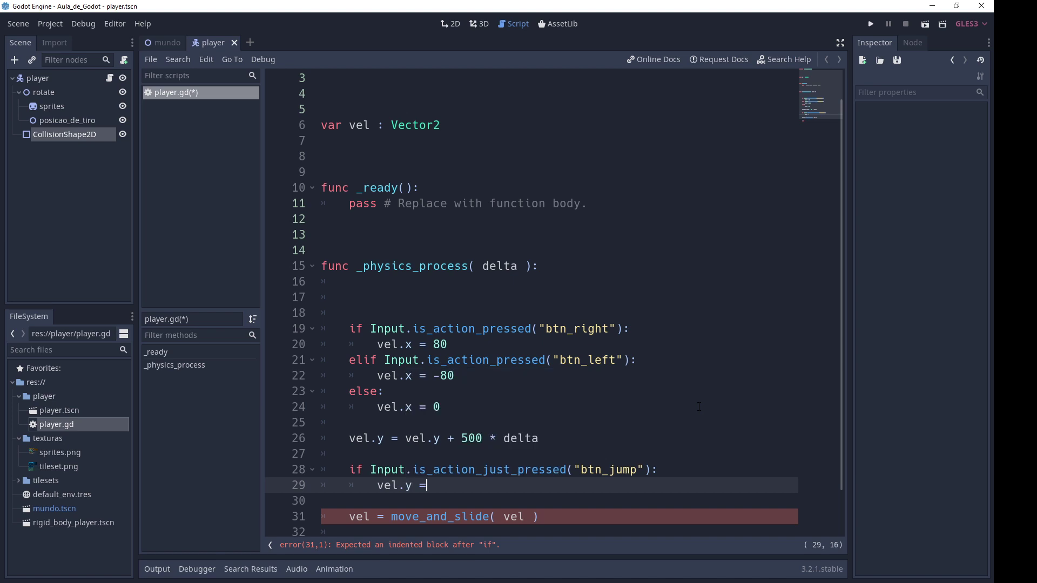
{"action": "type", "text": " -"}
{"action": "key", "text": "BackSpace"}
{"action": "type", "text": "200"}
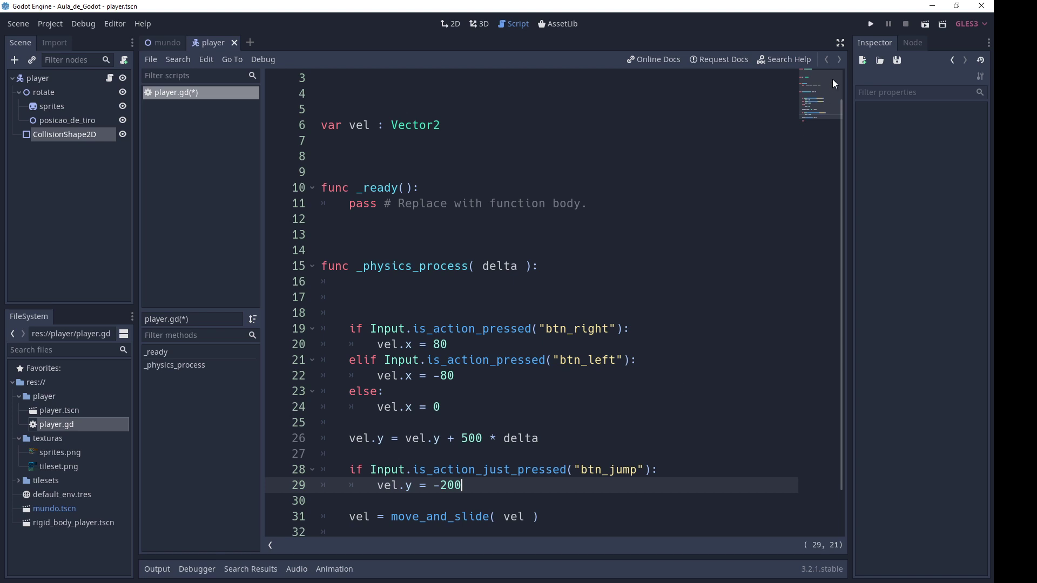
Step: Run the game and test jumping: walk, jump to the ceiling, onto the raised step and back down
{"action": "left_click", "coordinate": [871, 26]}
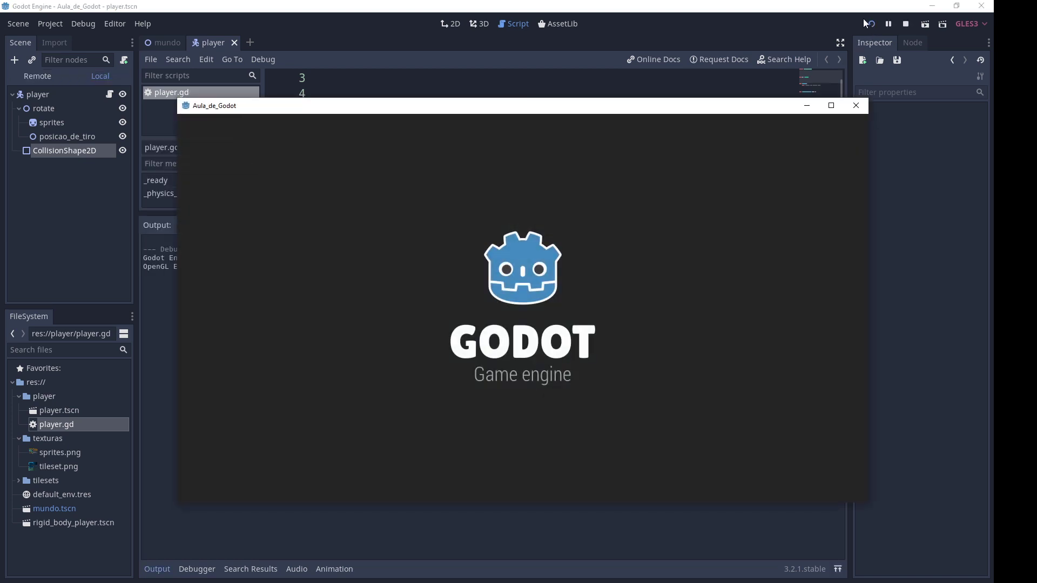
{"action": "key", "text": "Right"}
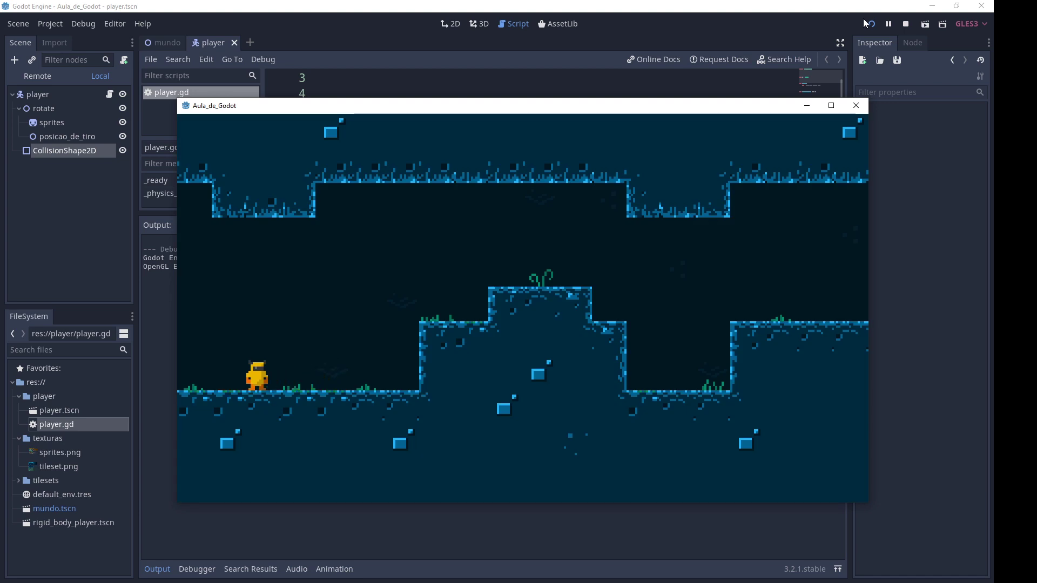
{"action": "key", "text": "Up"}
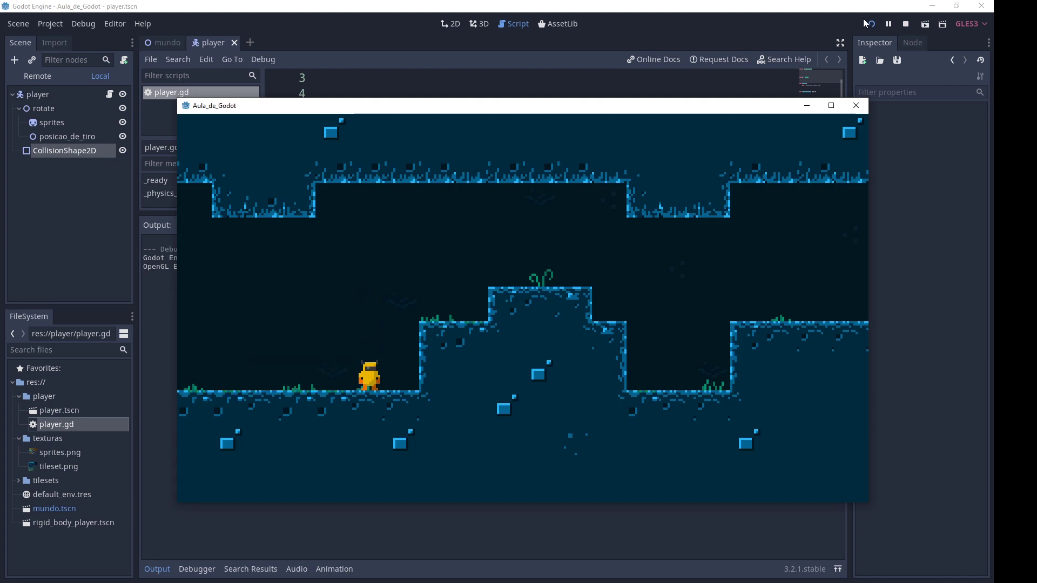
{"action": "key", "text": "Up"}
{"action": "key", "text": "Left"}
{"action": "key", "text": "Right"}
{"action": "key", "text": "Up"}
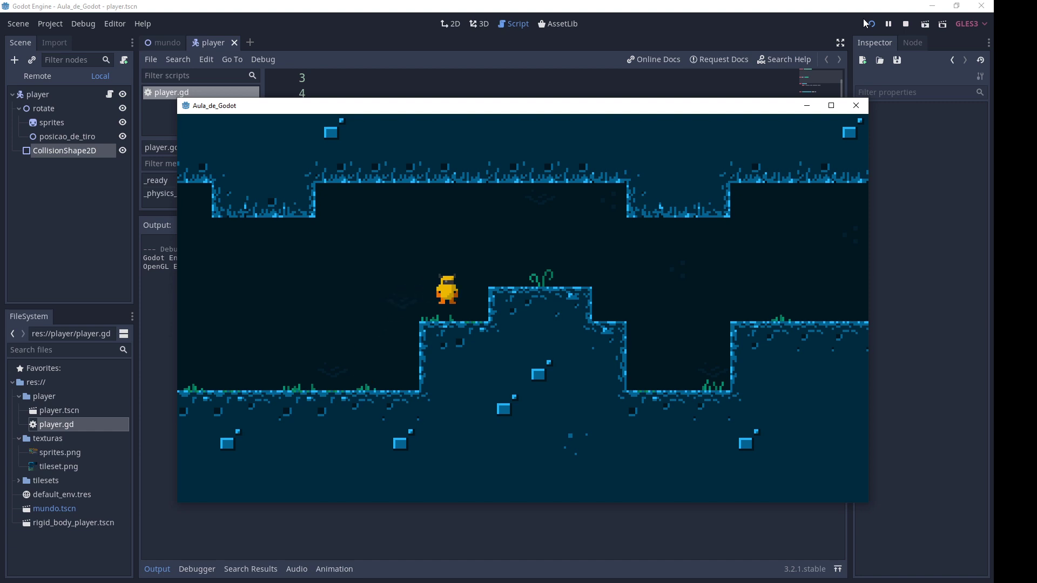
{"action": "key", "text": "Left"}
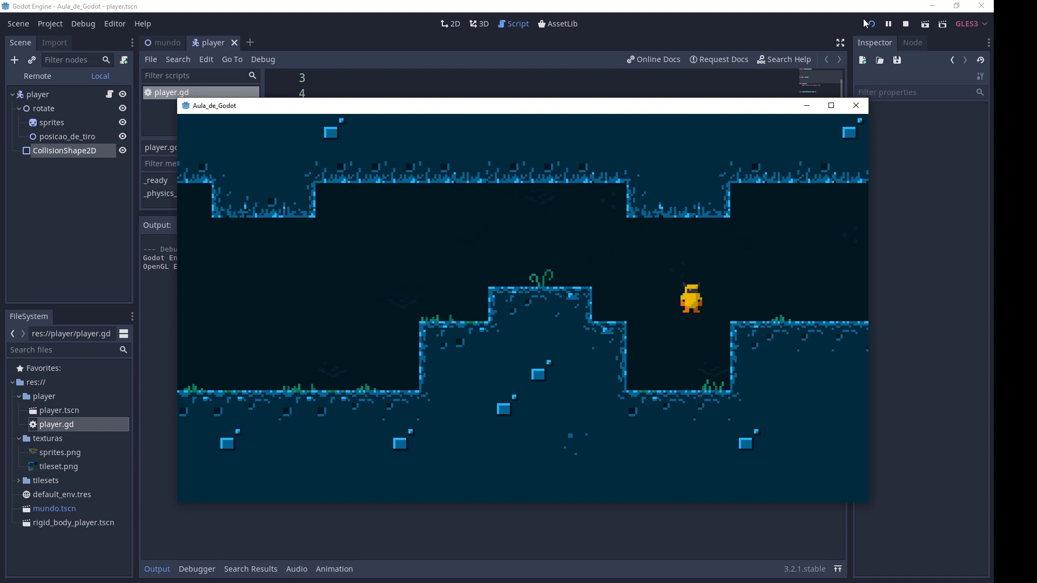
{"action": "key", "text": "Up"}
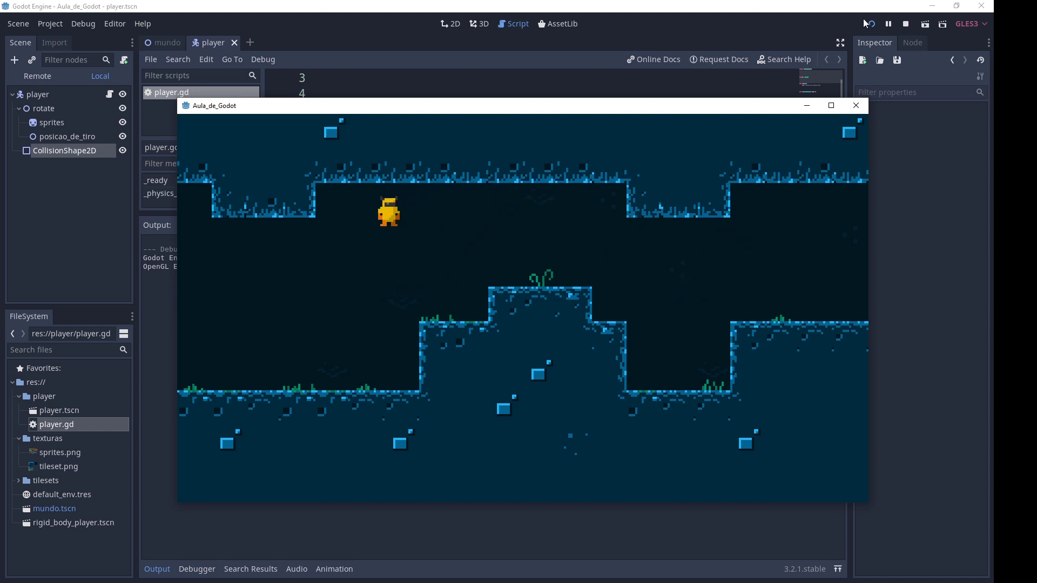
{"action": "key", "text": "Right"}
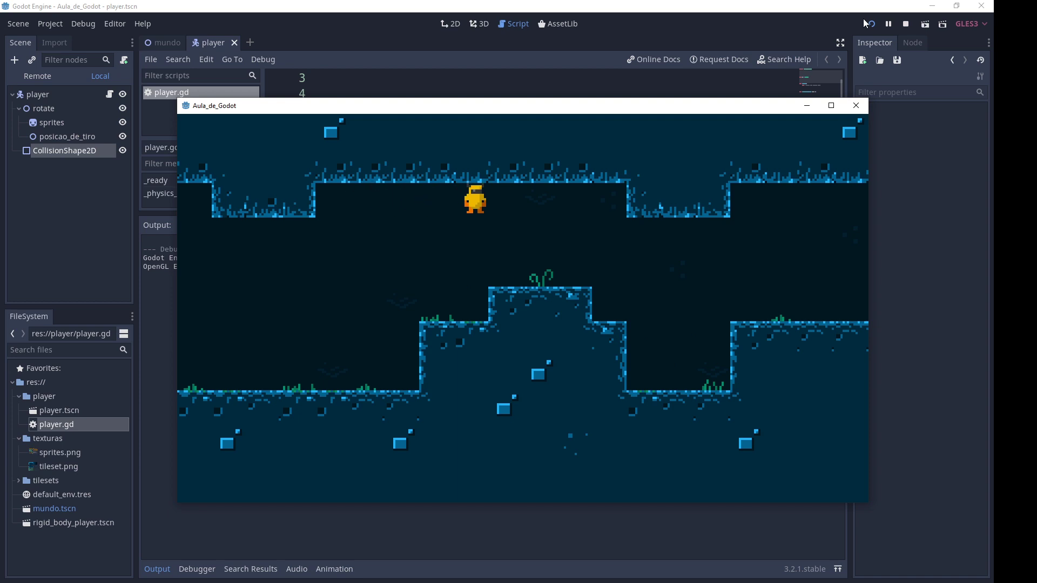
{"action": "key", "text": "Left"}
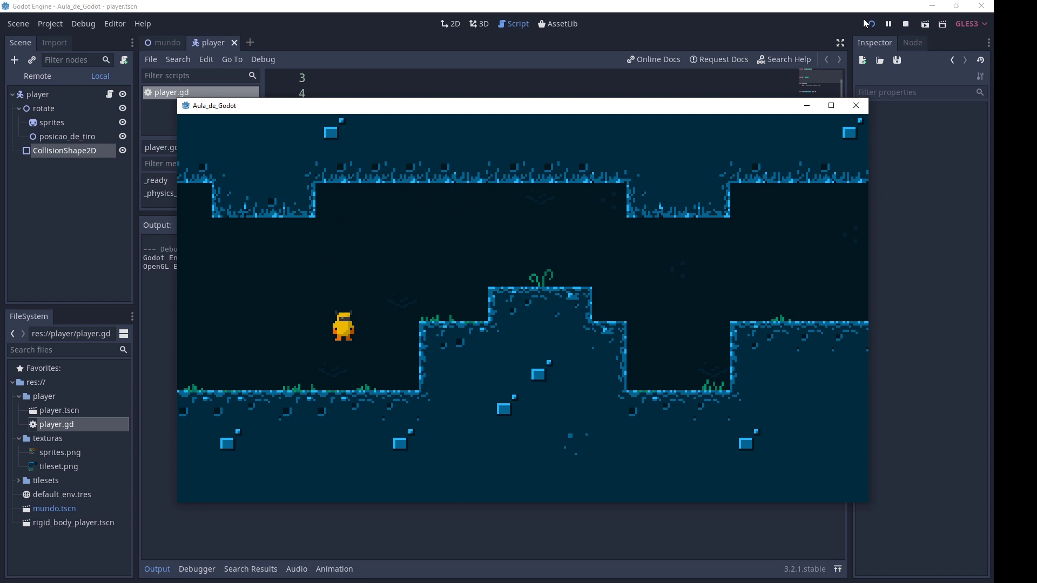
{"action": "key", "text": "Up"}
{"action": "key", "text": "Left"}
{"action": "key", "text": "Up"}
{"action": "key", "text": "Right"}
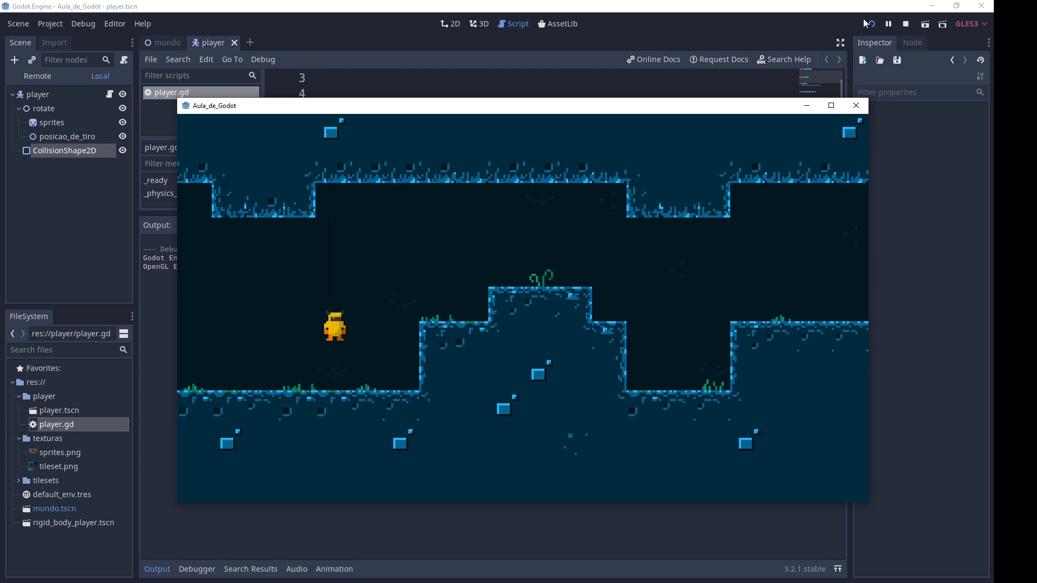
{"action": "key", "text": "Up"}
{"action": "key", "text": "Left"}
{"action": "key", "text": "Up"}
{"action": "key", "text": "Right"}
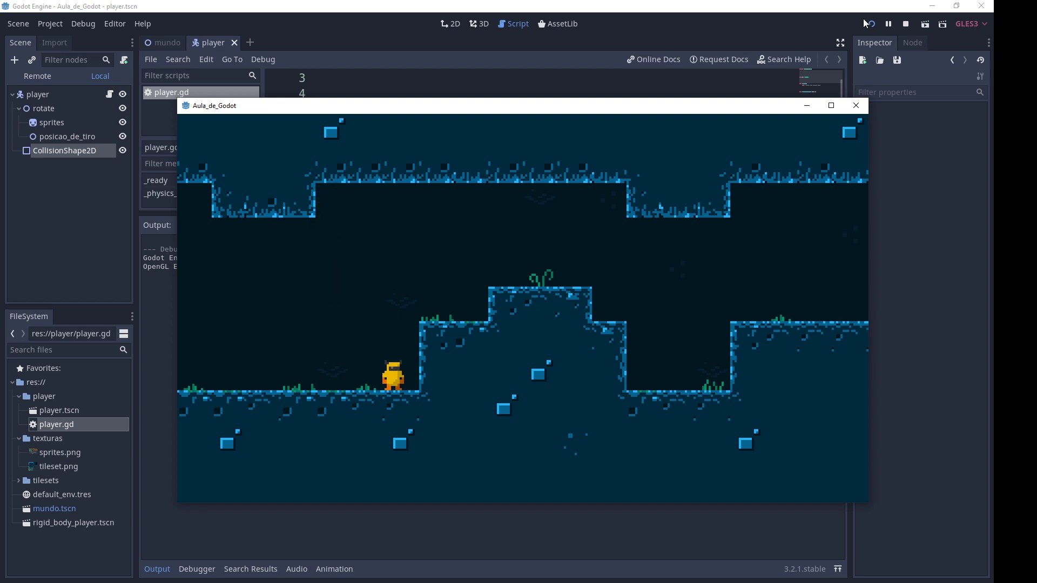
{"action": "key", "text": "Up"}
{"action": "key", "text": "Up"}
{"action": "key", "text": "Up"}
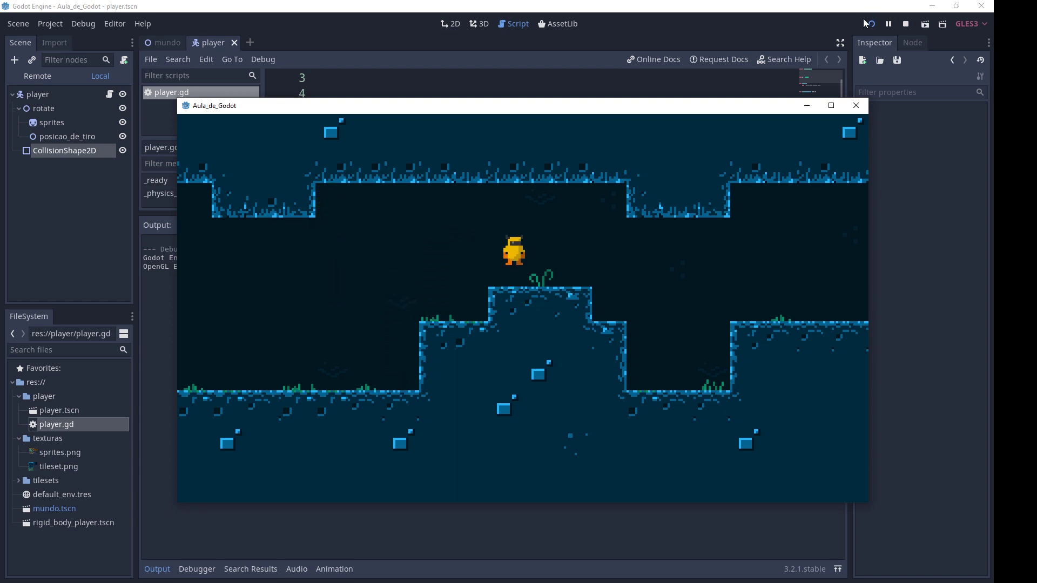
{"action": "key", "text": "Left"}
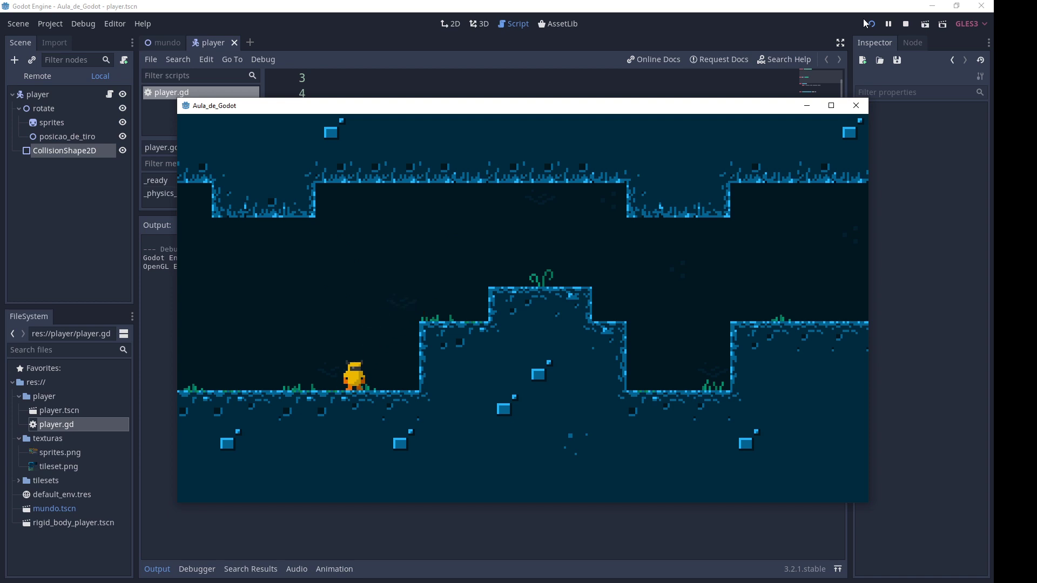
{"action": "key", "text": "Up"}
{"action": "key", "text": "Up"}
{"action": "key", "text": "Up"}
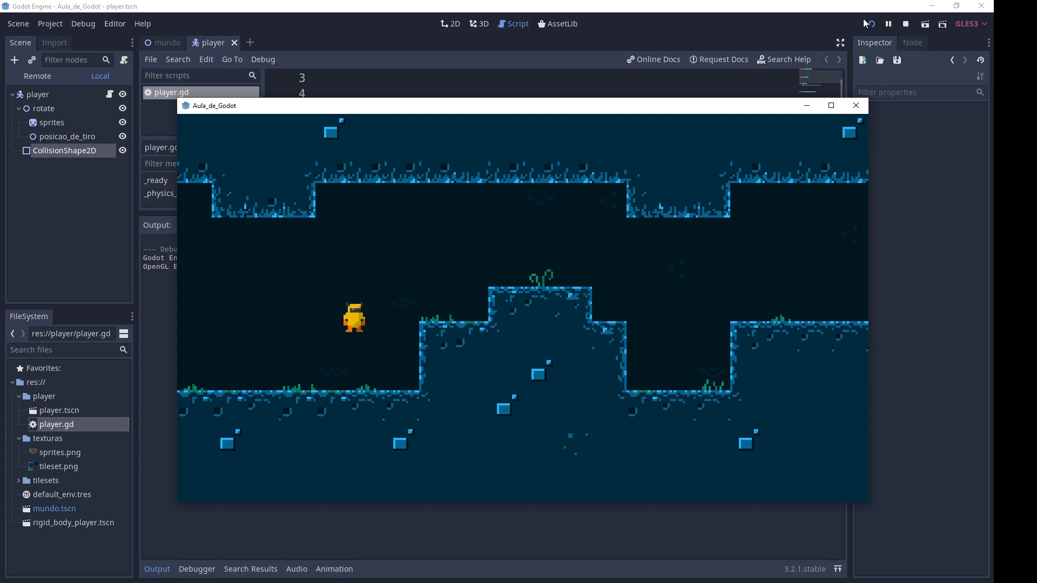
{"action": "key", "text": "Up"}
{"action": "key", "text": "Up"}
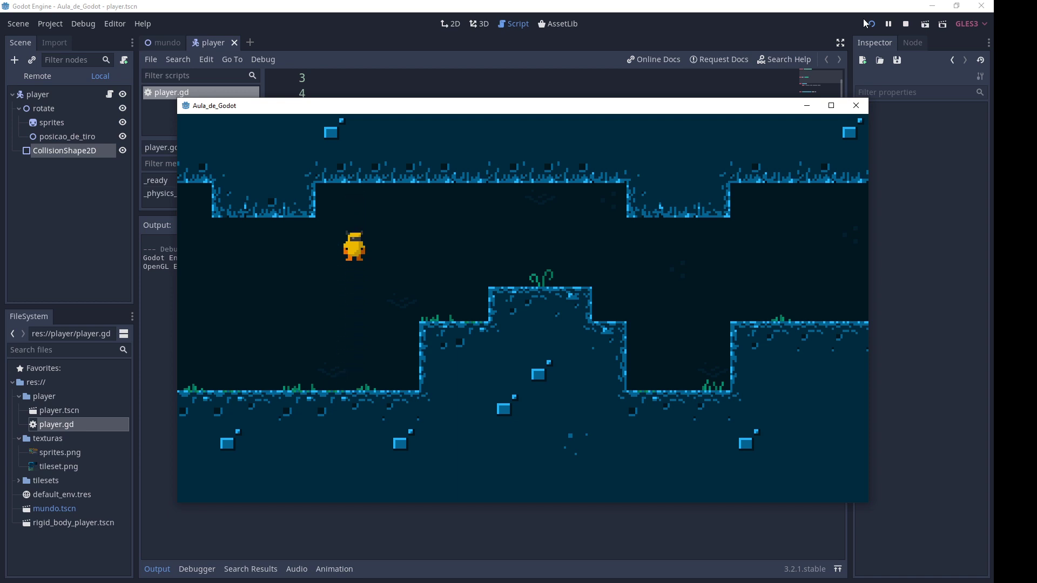
Step: Stop the game and add an 'if is_on_floor():' line above the btn_jump check
{"action": "left_click", "coordinate": [908, 25]}
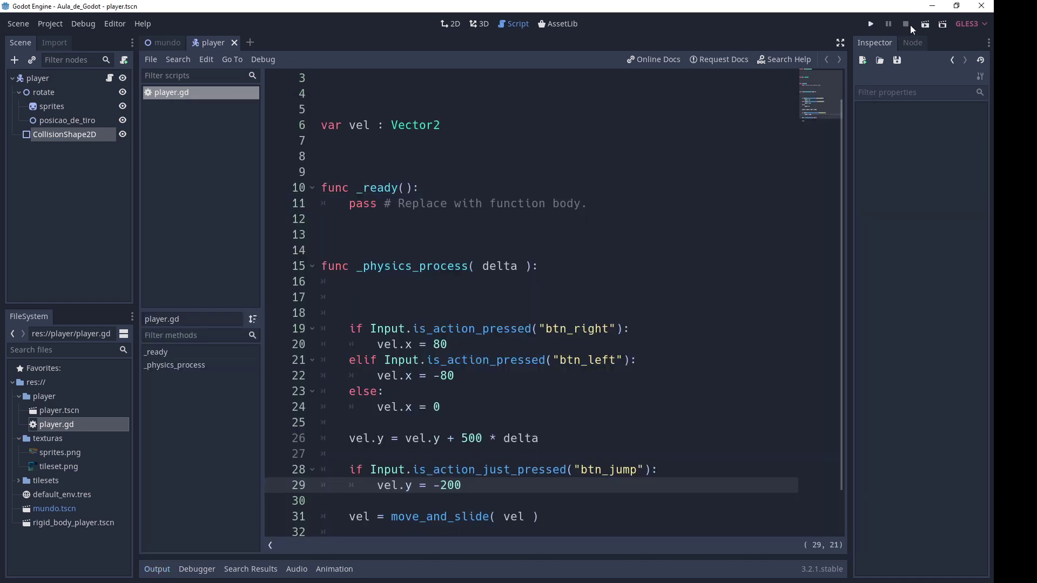
{"action": "scroll", "coordinate": [564, 335], "scroll_direction": "down", "scroll_amount": 1}
{"action": "left_click", "coordinate": [412, 410]}
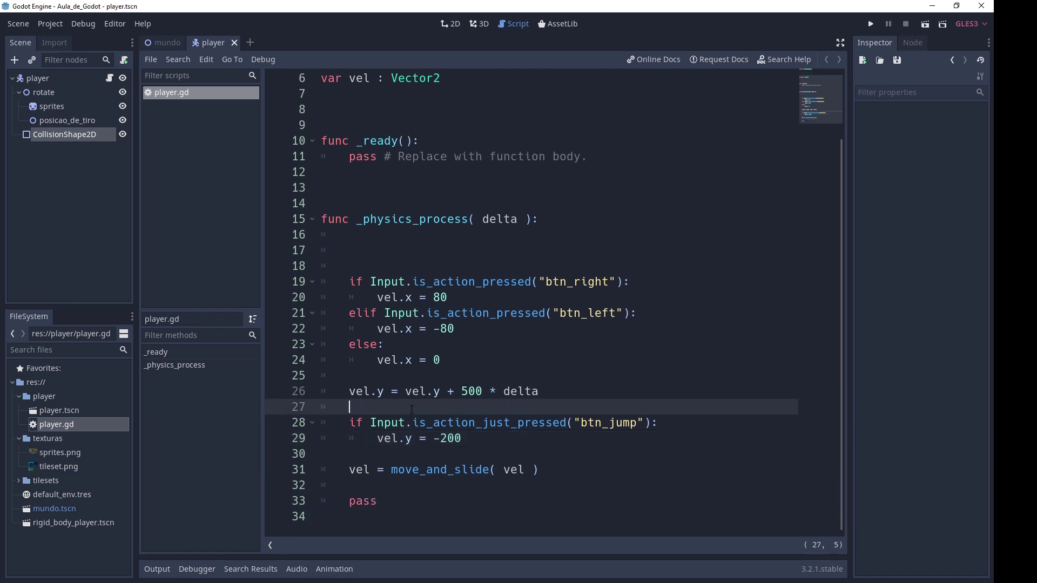
{"action": "key", "text": "Return"}
{"action": "type", "text": "if "}
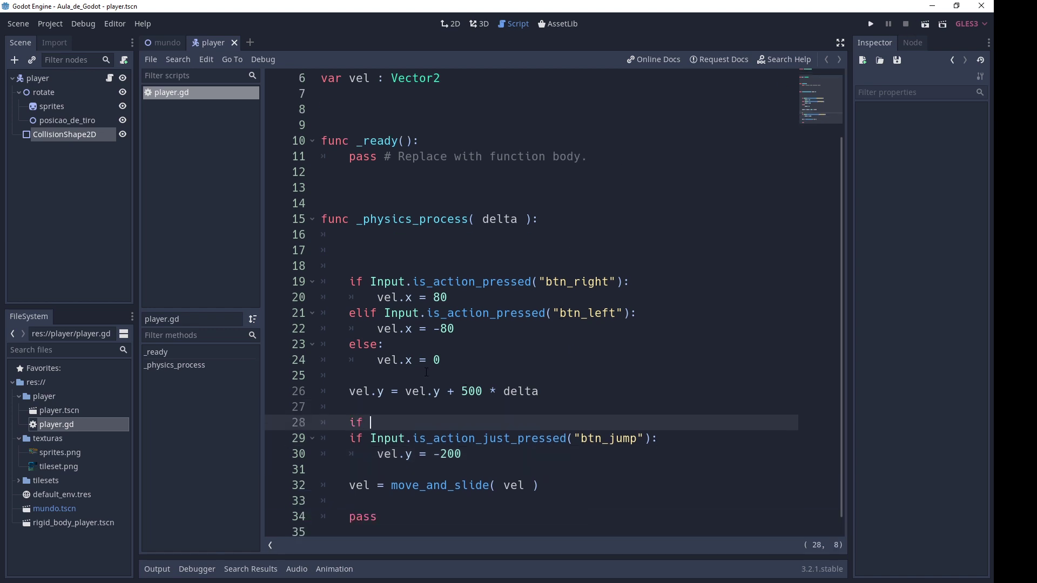
{"action": "type", "text": "is_on"}
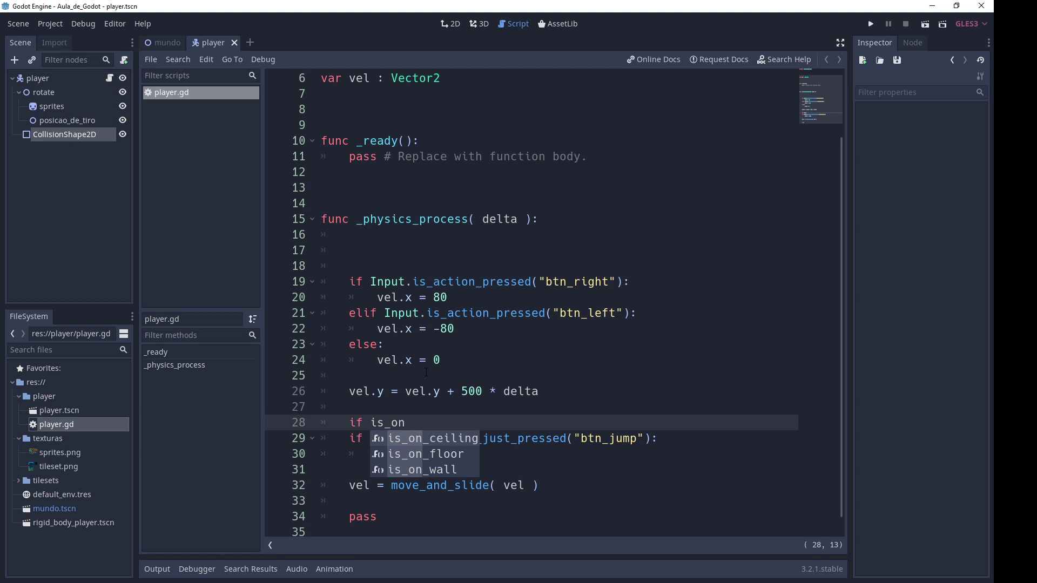
{"action": "key", "text": "Down"}
{"action": "key", "text": "Return"}
{"action": "type", "text": ":"}
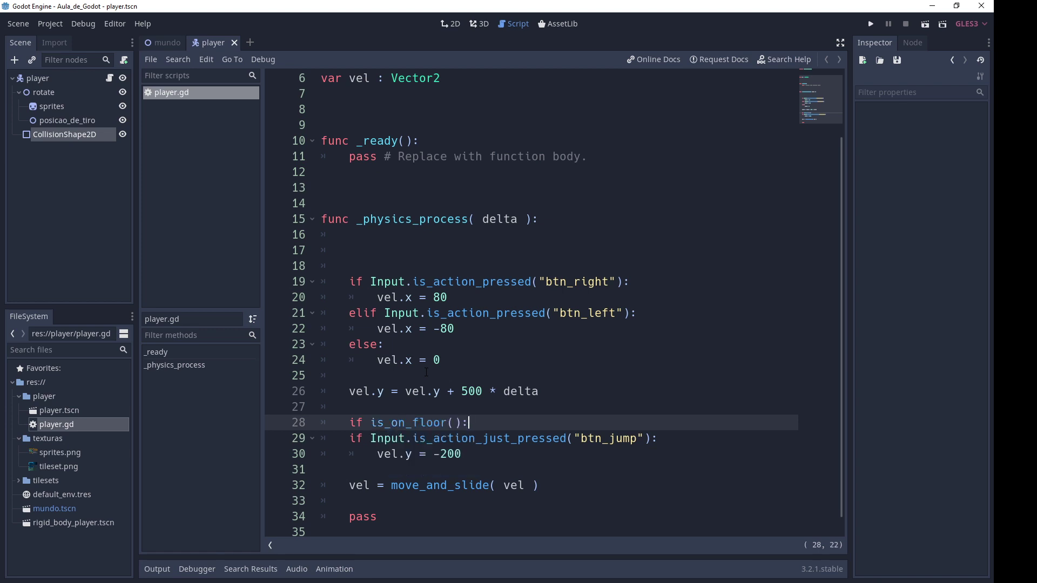
Step: Join is_on_floor() and the btn_jump press into one if condition with 'and'
{"action": "left_click_drag", "start_coordinate": [323, 438], "coordinate": [488, 447]}
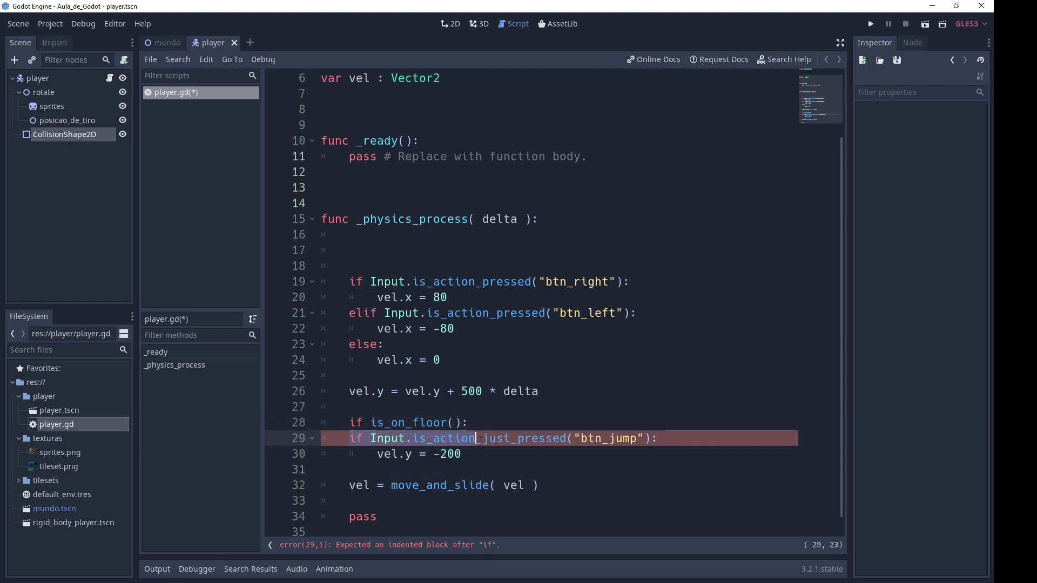
{"action": "left_click_drag", "start_coordinate": [362, 439], "coordinate": [462, 423]}
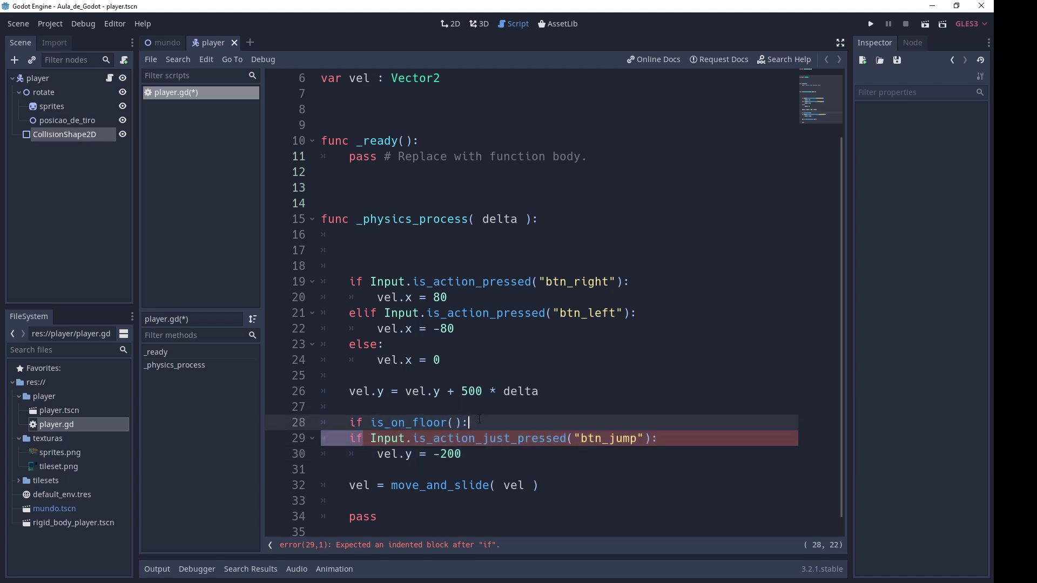
{"action": "type", "text": "and"}
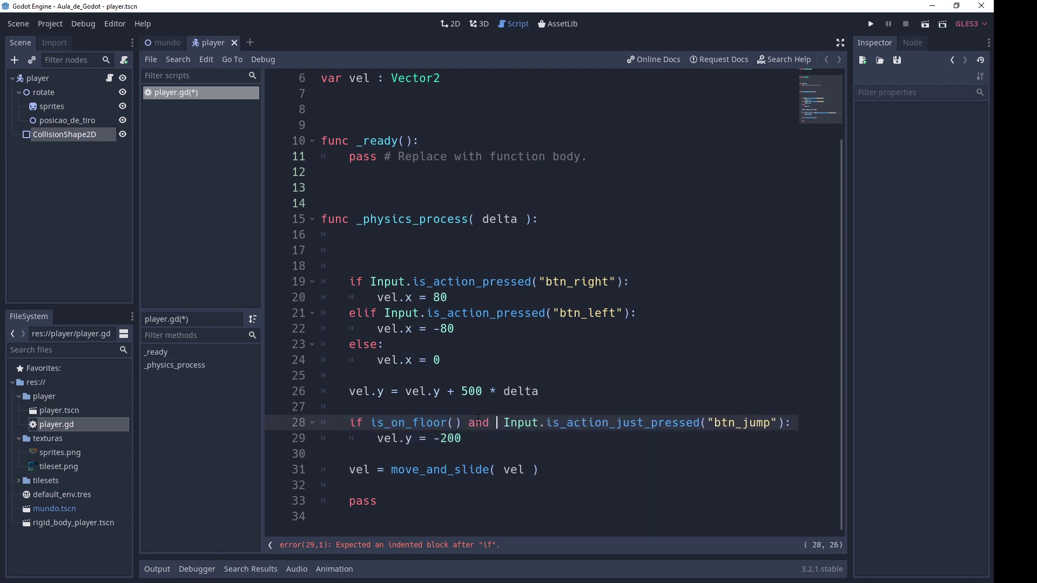
{"action": "key", "text": "BackSpace"}
{"action": "double_click", "coordinate": [431, 422]}
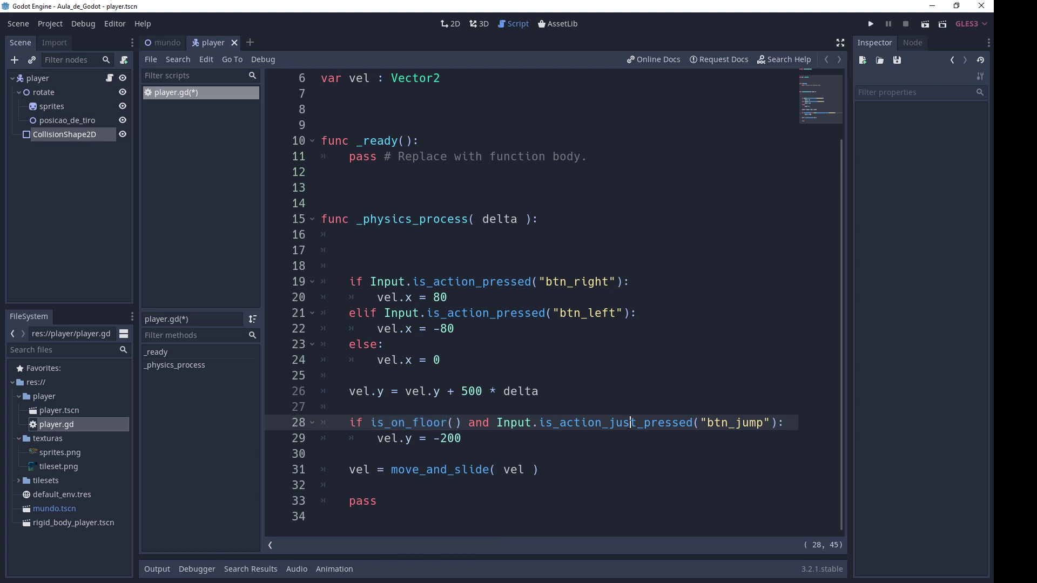
{"action": "double_click", "coordinate": [628, 423]}
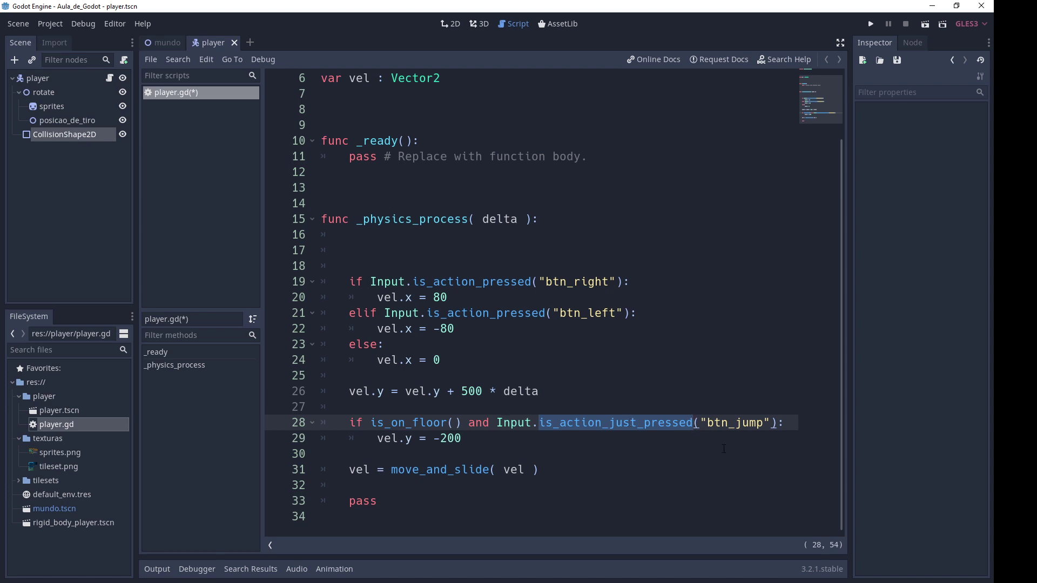
{"action": "left_click", "coordinate": [622, 450]}
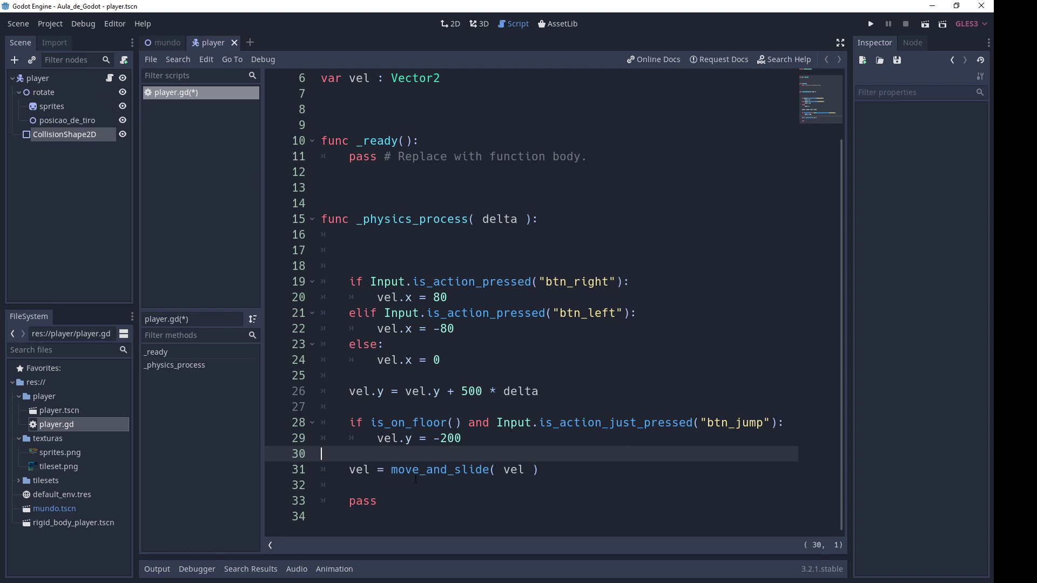
{"action": "scroll", "coordinate": [495, 361], "scroll_direction": "up", "scroll_amount": 2}
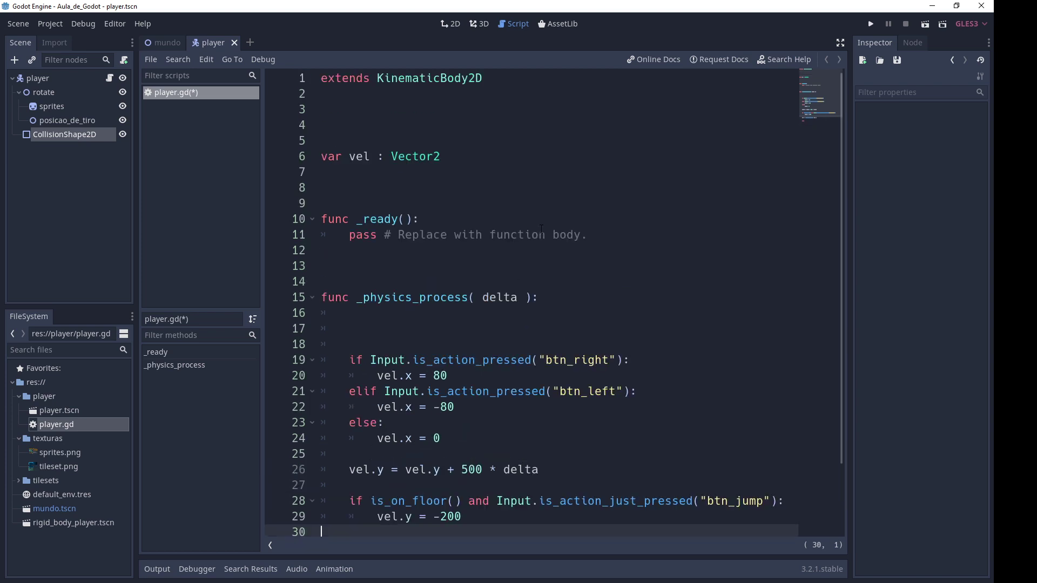
Step: Search help for 'kinemati' and read the KinematicBody2D methods like is_on_floor() and move_and_slide()
{"action": "left_click", "coordinate": [794, 60]}
{"action": "type", "text": "k"}
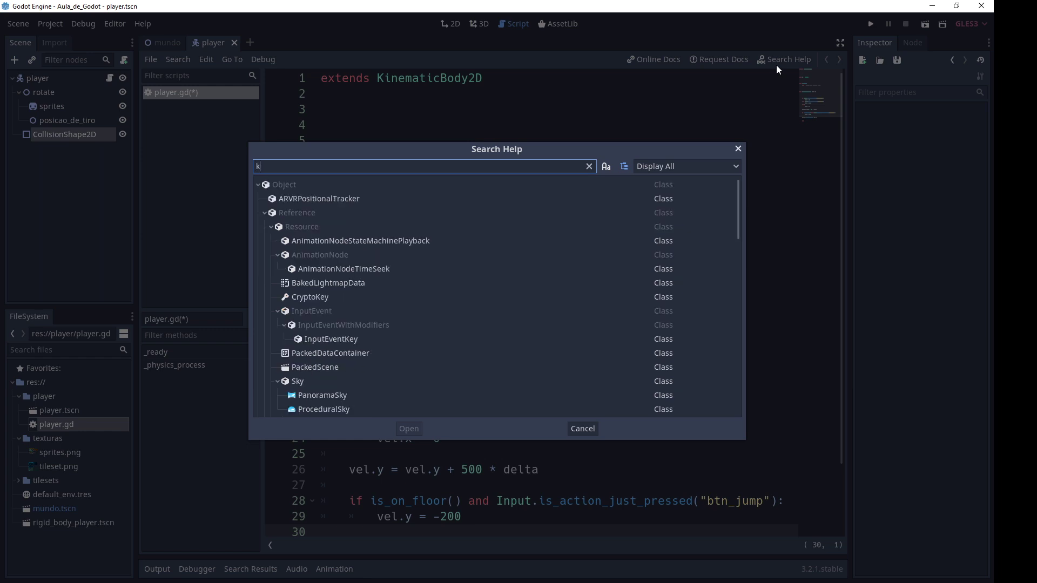
{"action": "type", "text": "inema"}
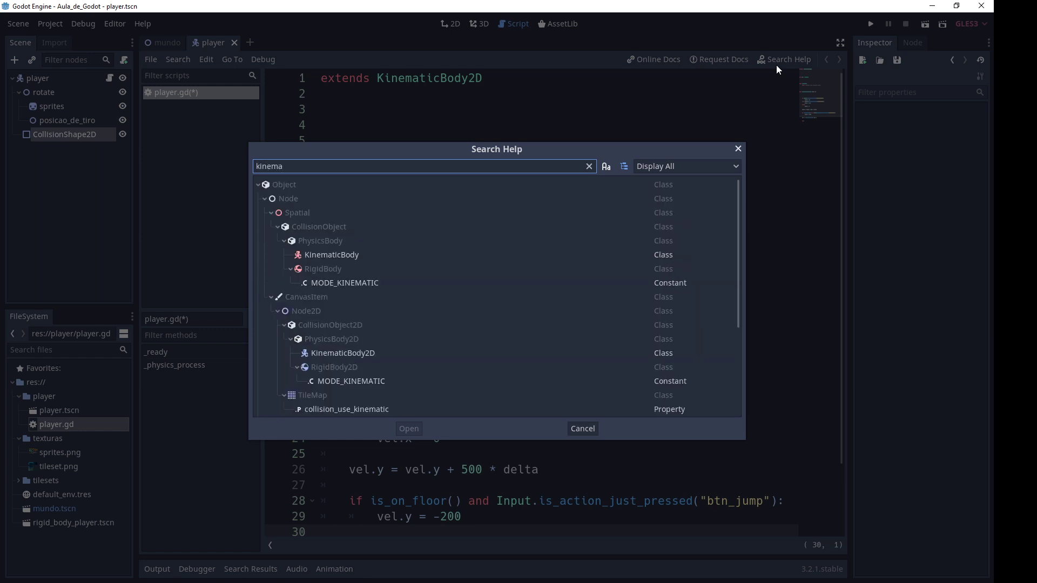
{"action": "type", "text": "ti"}
{"action": "double_click", "coordinate": [356, 354]}
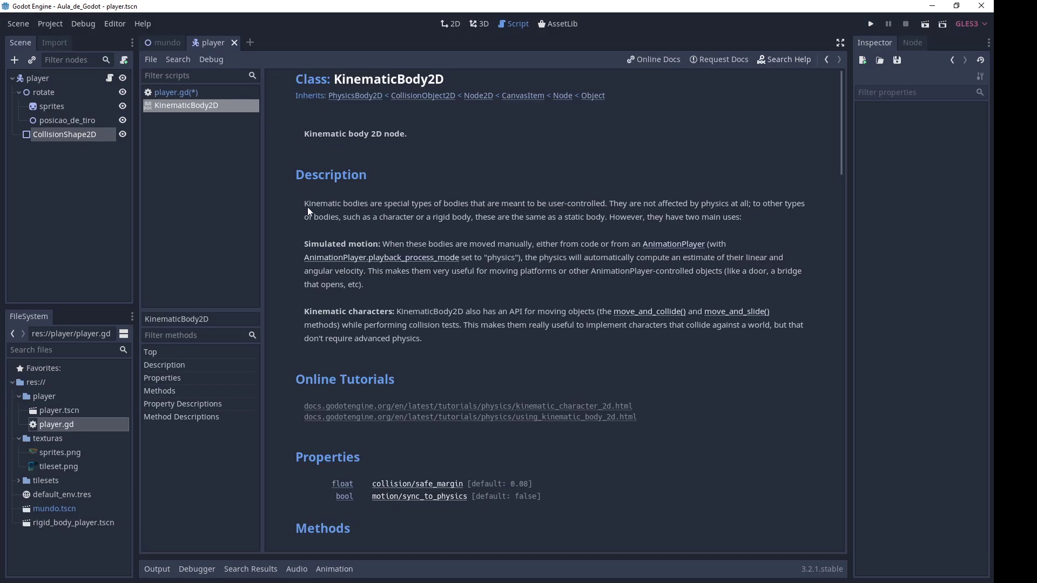
{"action": "scroll", "coordinate": [413, 320], "scroll_direction": "down", "scroll_amount": 5}
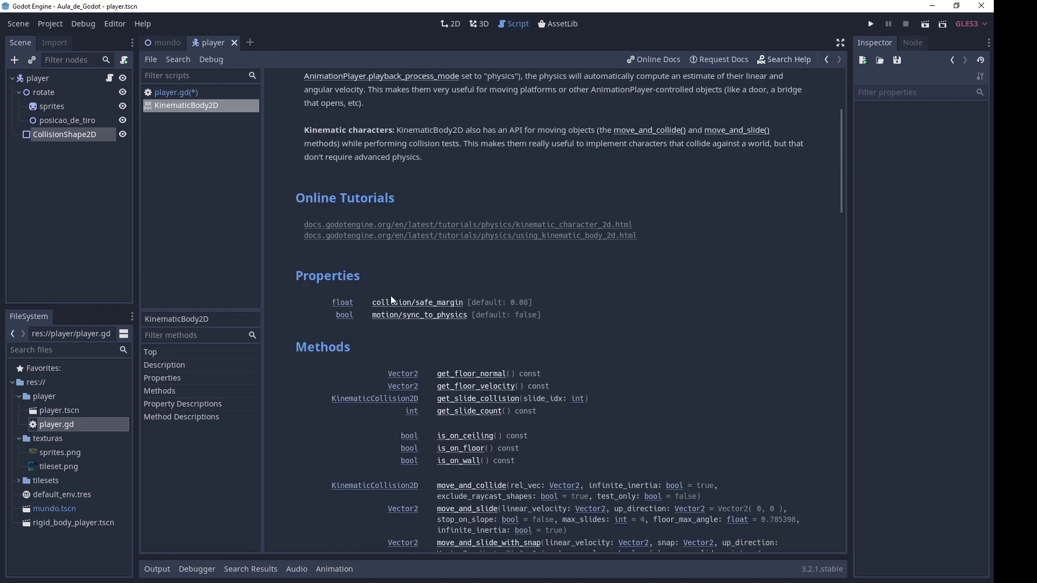
{"action": "scroll", "coordinate": [600, 303], "scroll_direction": "down", "scroll_amount": 3}
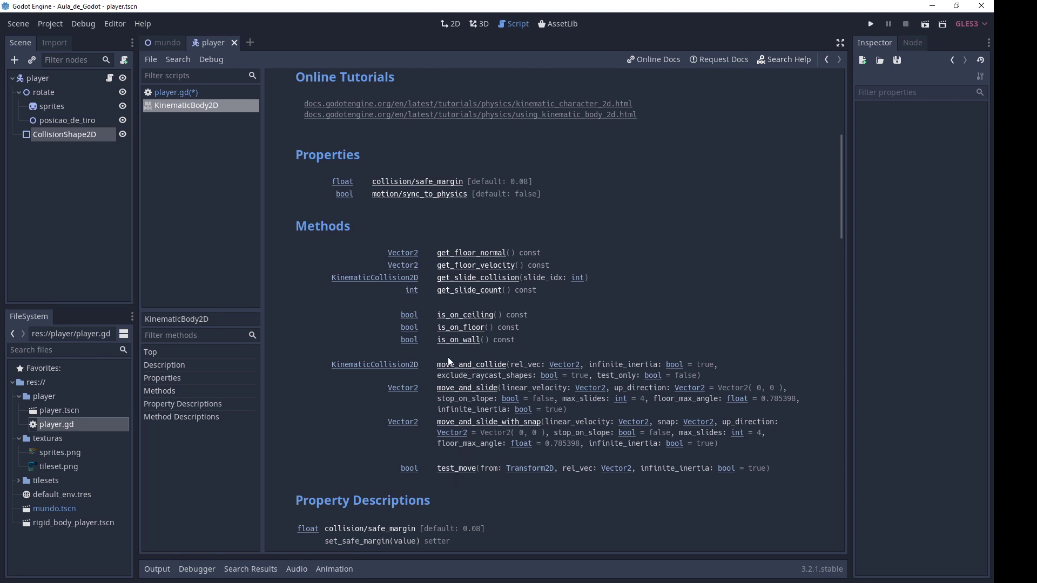
Step: Move the vel = move_and_slide( vel ) line up under the gravity line, before the jump check
{"action": "left_click", "coordinate": [186, 95]}
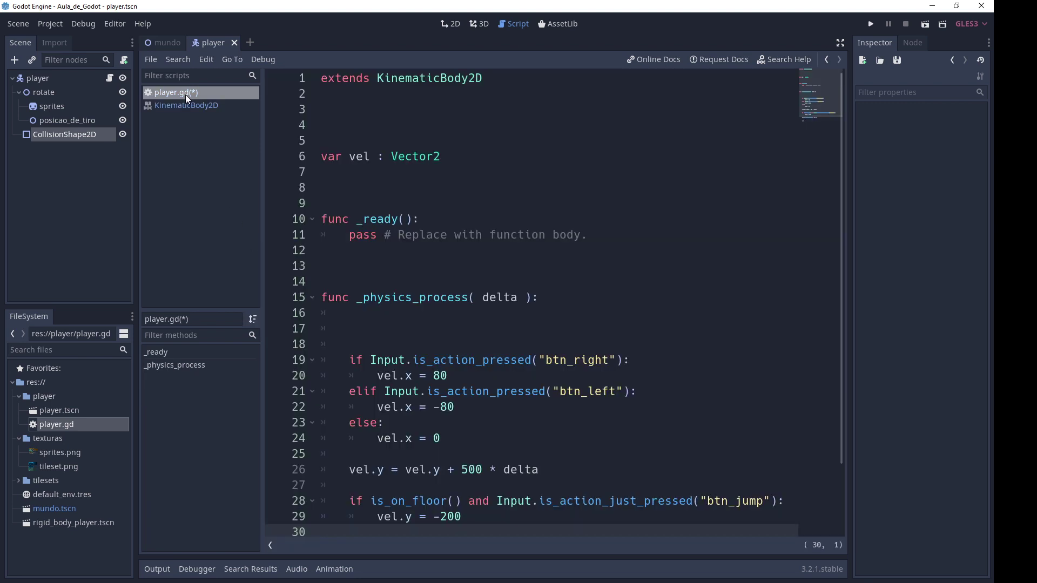
{"action": "scroll", "coordinate": [563, 292], "scroll_direction": "down", "scroll_amount": 2}
{"action": "double_click", "coordinate": [411, 423]}
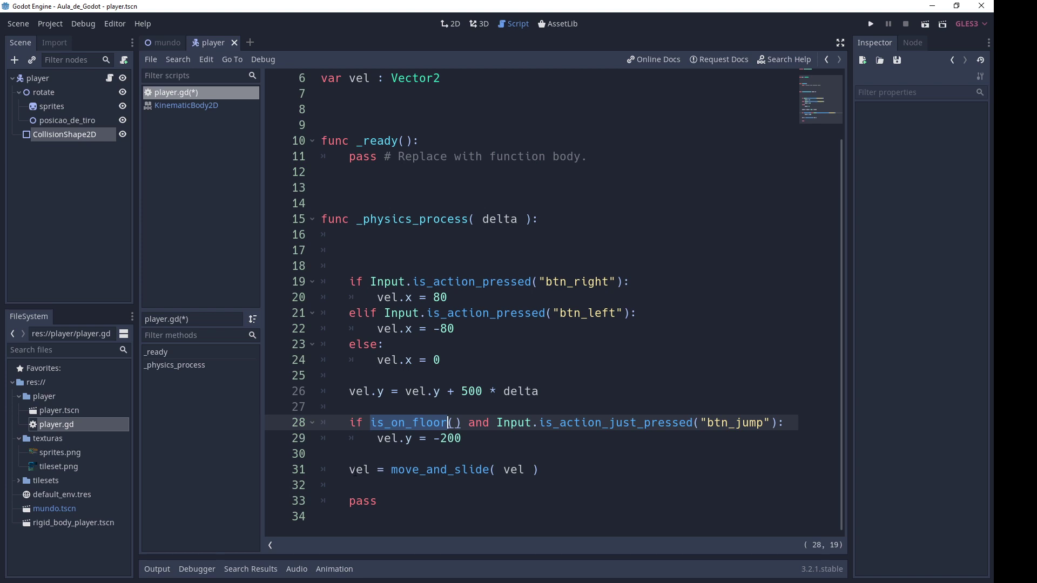
{"action": "left_click_drag", "start_coordinate": [349, 470], "coordinate": [541, 470]}
{"action": "key", "text": "ctrl+c"}
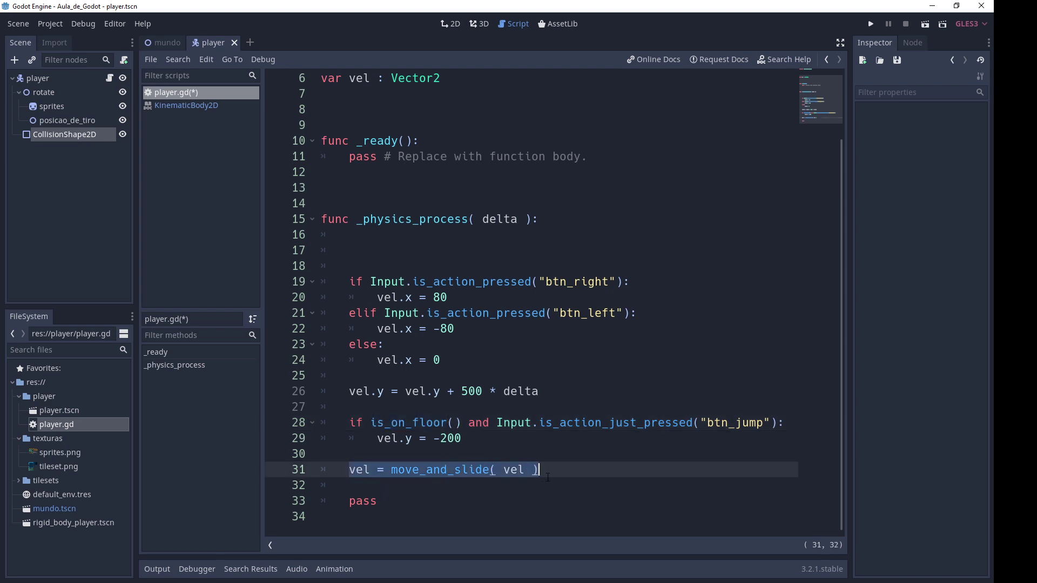
{"action": "key", "text": "BackSpace"}
{"action": "left_click", "coordinate": [556, 398]}
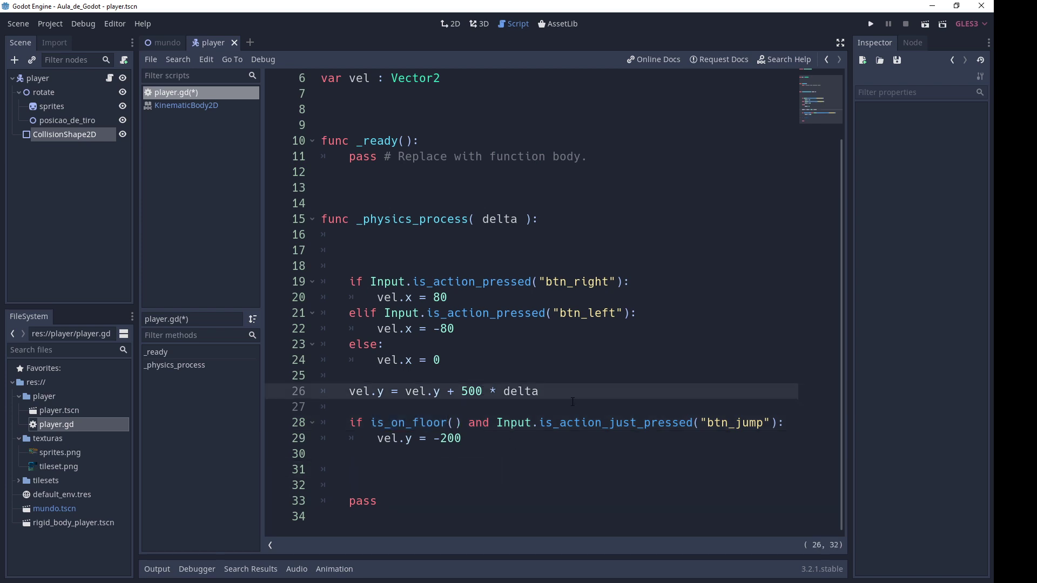
{"action": "key", "text": "Return"}
{"action": "key", "text": "Return"}
{"action": "key", "text": "ctrl+v"}
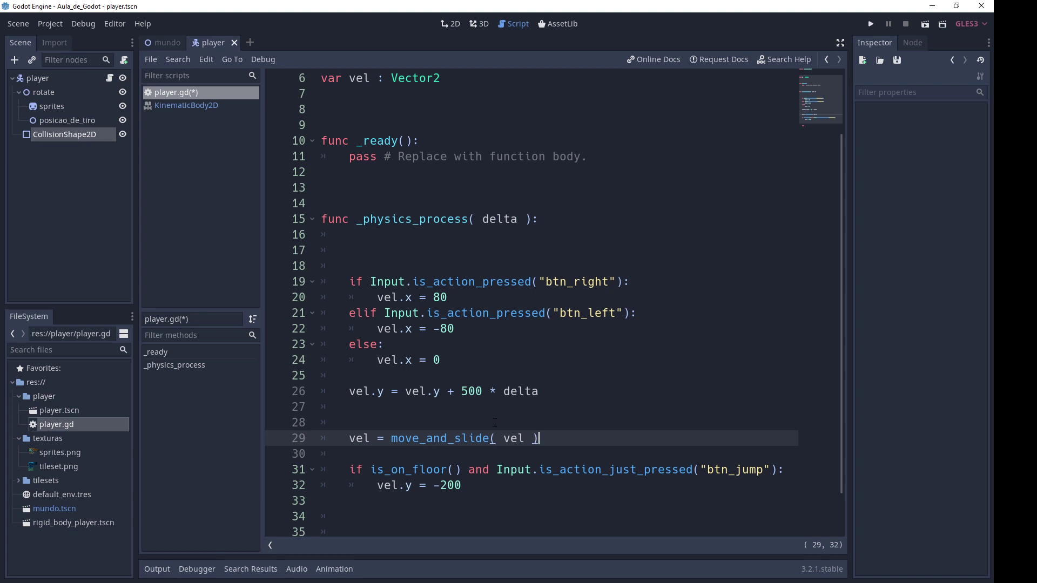
Step: Review is_on_floor and move_and_slide in player.gd, then return to the KinematicBody2D docs
{"action": "scroll", "coordinate": [496, 423], "scroll_direction": "down", "scroll_amount": 1}
{"action": "left_click", "coordinate": [409, 423]}
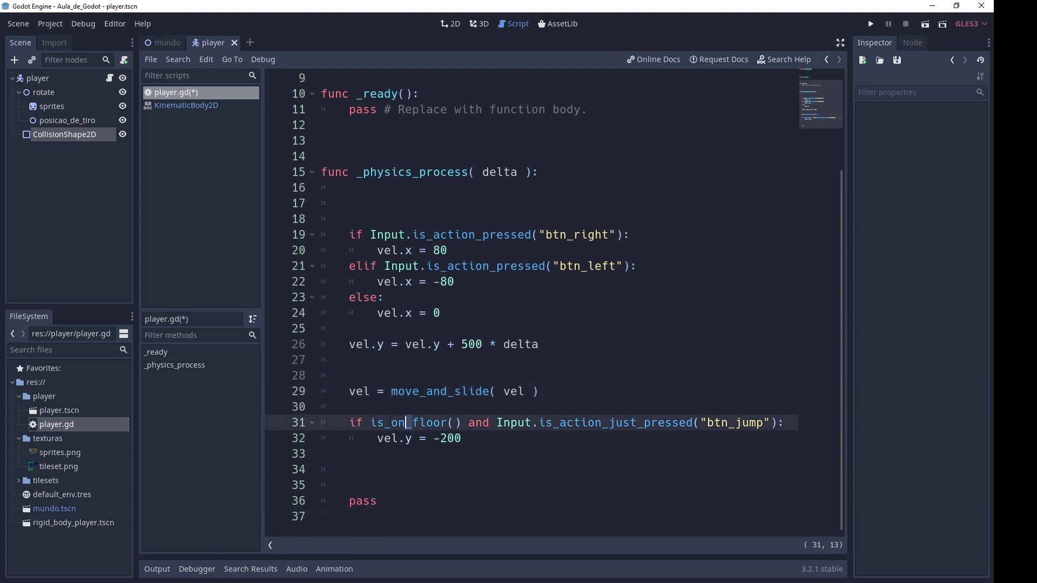
{"action": "left_click_drag", "start_coordinate": [371, 423], "coordinate": [461, 423]}
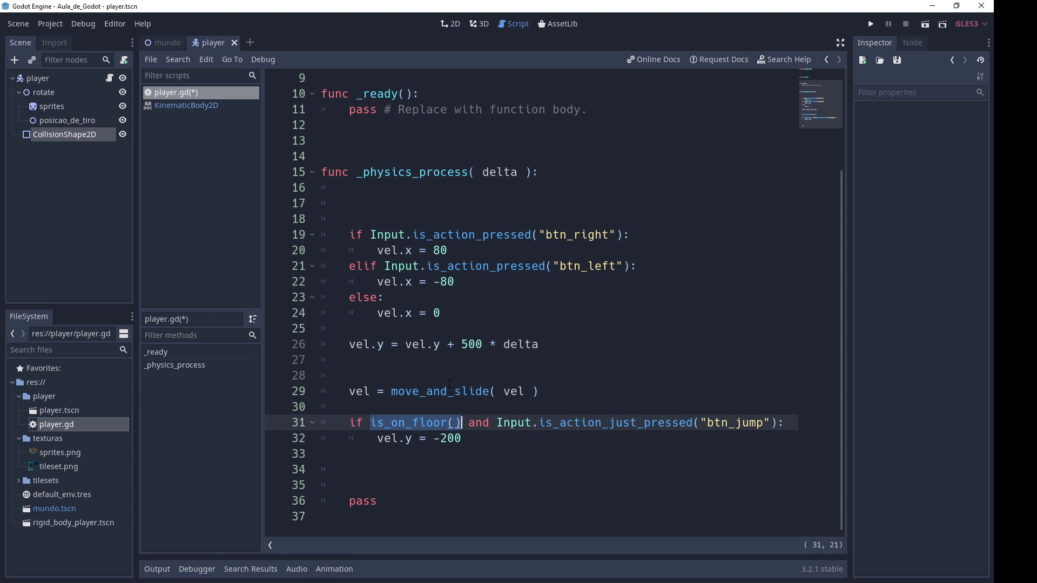
{"action": "left_click", "coordinate": [448, 391]}
{"action": "left_click", "coordinate": [182, 105]}
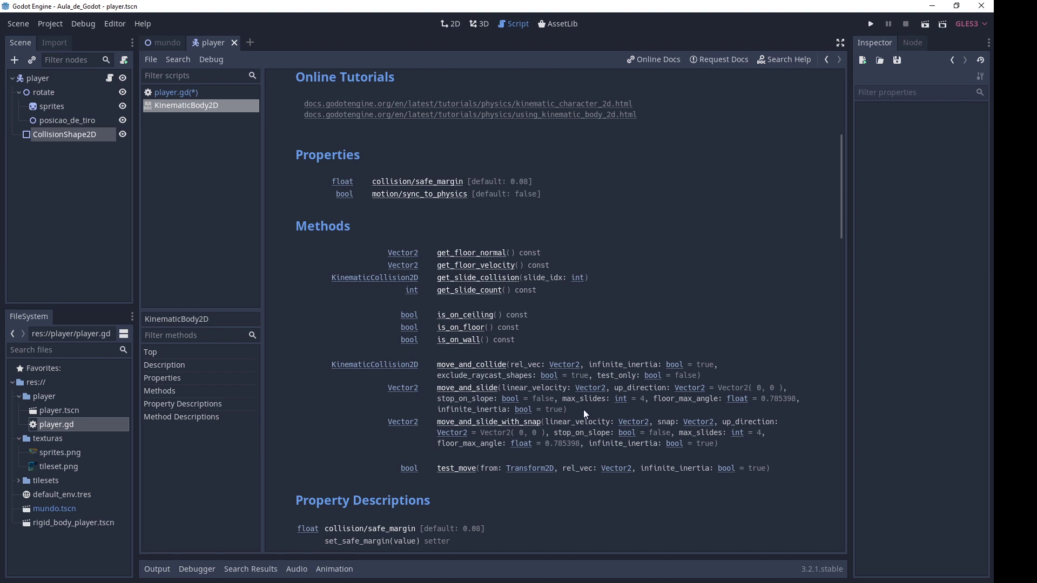
Step: Look at the bool page, then return to the KinematicBody2D Methods list signatures
{"action": "left_click", "coordinate": [508, 399]}
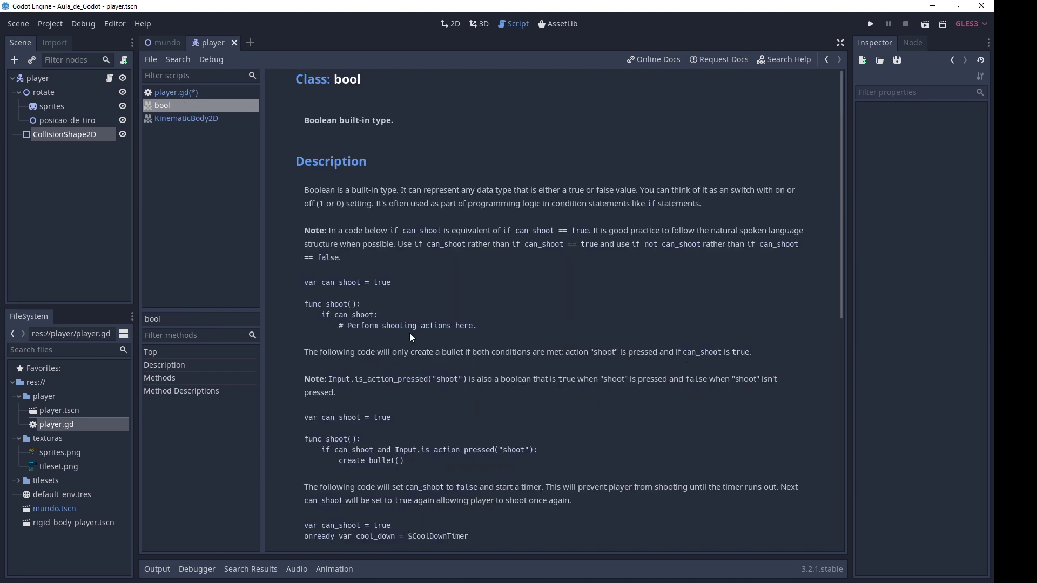
{"action": "left_click", "coordinate": [173, 115]}
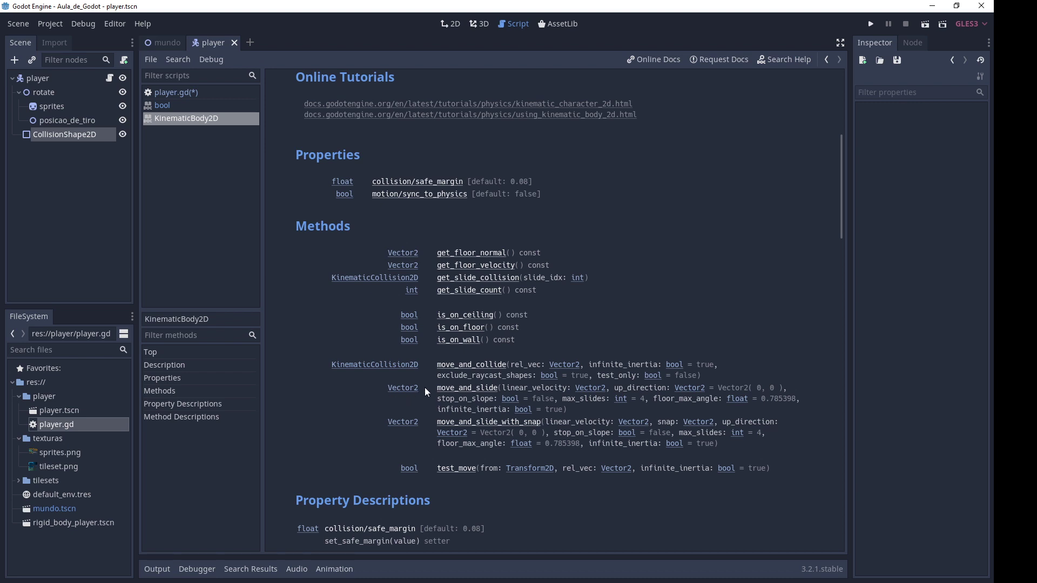
{"action": "left_click_drag", "start_coordinate": [458, 388], "coordinate": [772, 468]}
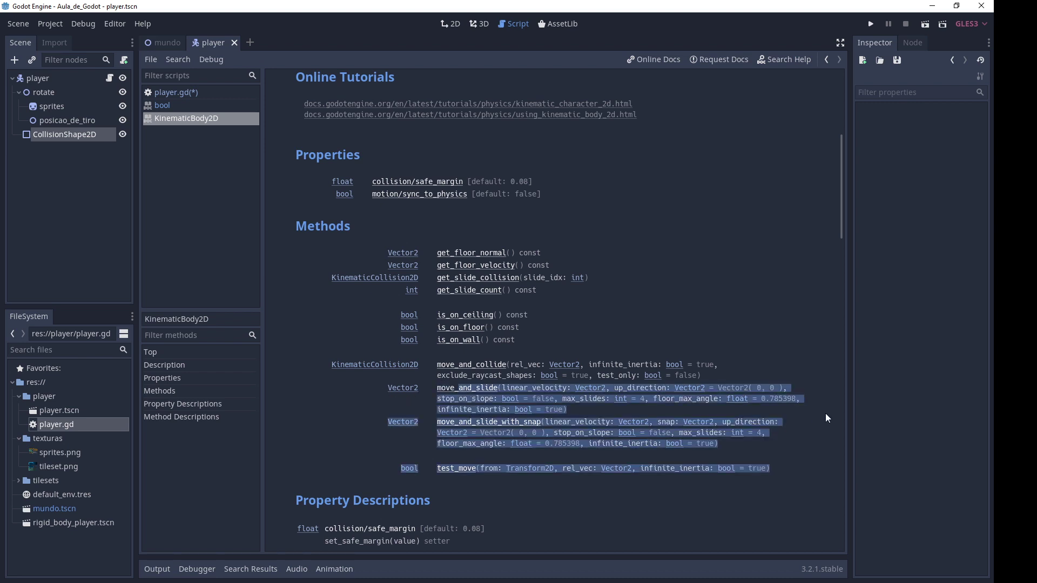
{"action": "left_click_drag", "start_coordinate": [721, 324], "coordinate": [688, 365]}
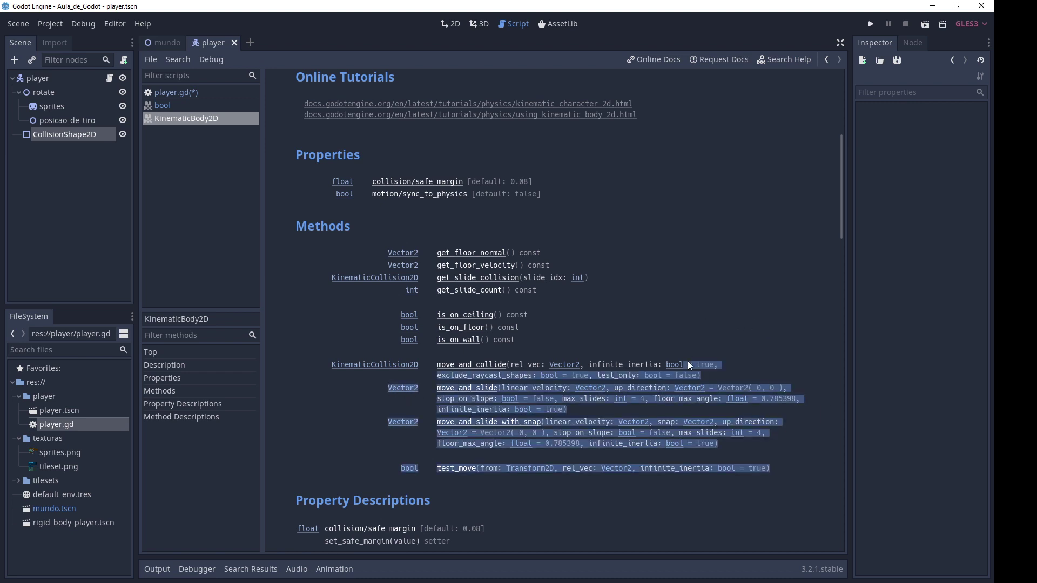
Step: Select the full move_and_slide signature in its description and go back to player.gd
{"action": "left_click", "coordinate": [454, 393]}
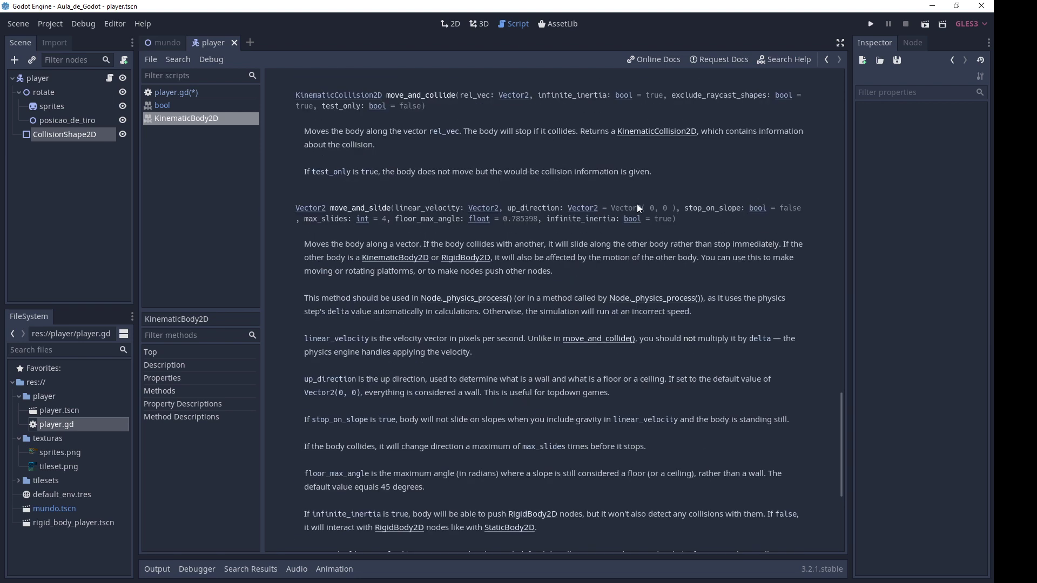
{"action": "left_click_drag", "start_coordinate": [694, 225], "coordinate": [335, 207]}
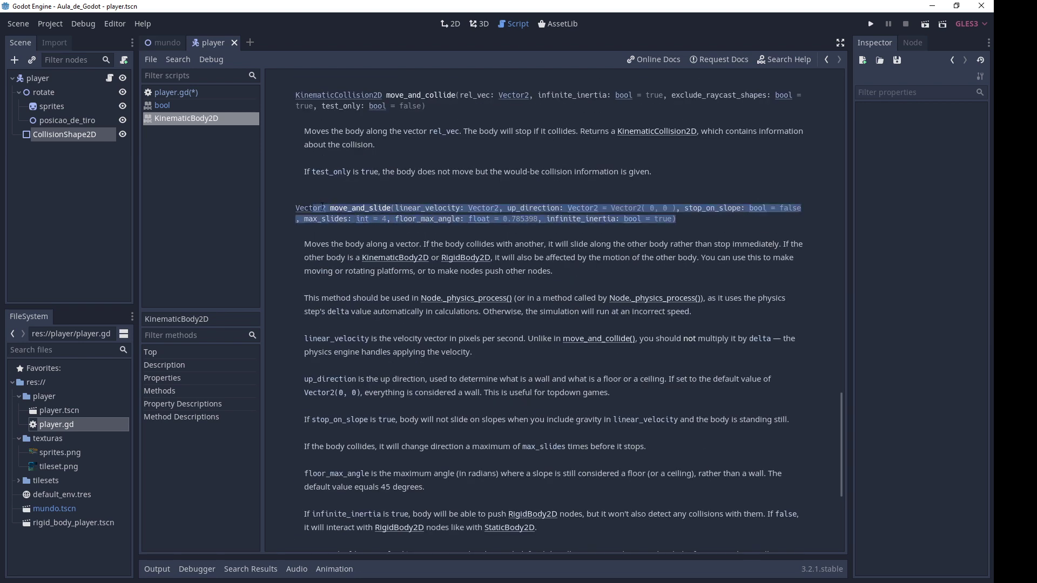
{"action": "left_click_drag", "start_coordinate": [334, 206], "coordinate": [327, 210]}
{"action": "left_click", "coordinate": [168, 97]}
Step: Paste the move_and_slide signature as a '#' comment on line 33 and review linear_velocity and up_direction
{"action": "left_click", "coordinate": [330, 455]}
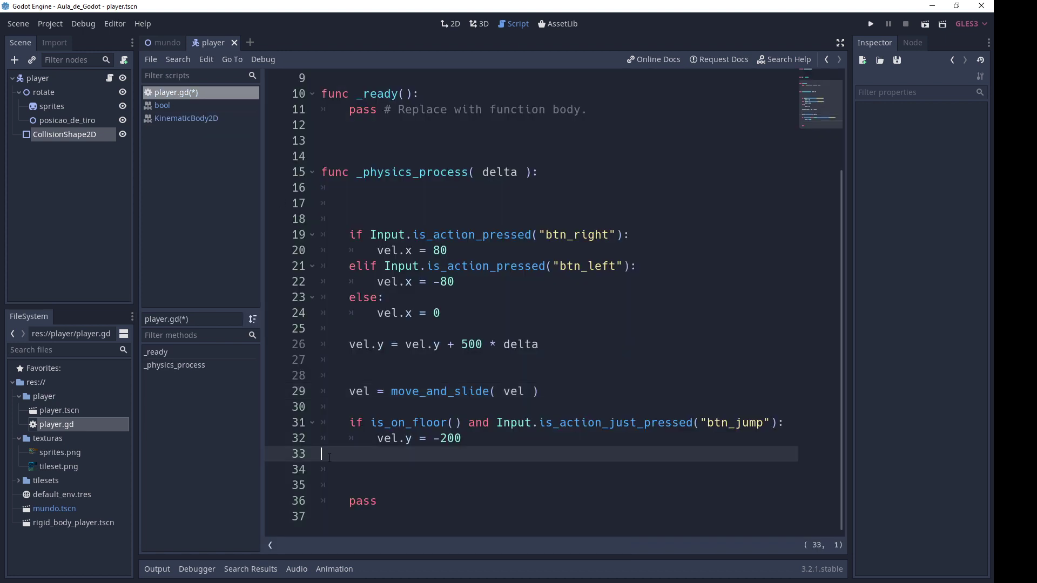
{"action": "type", "text": "#"}
{"action": "key", "text": "ctrl+v"}
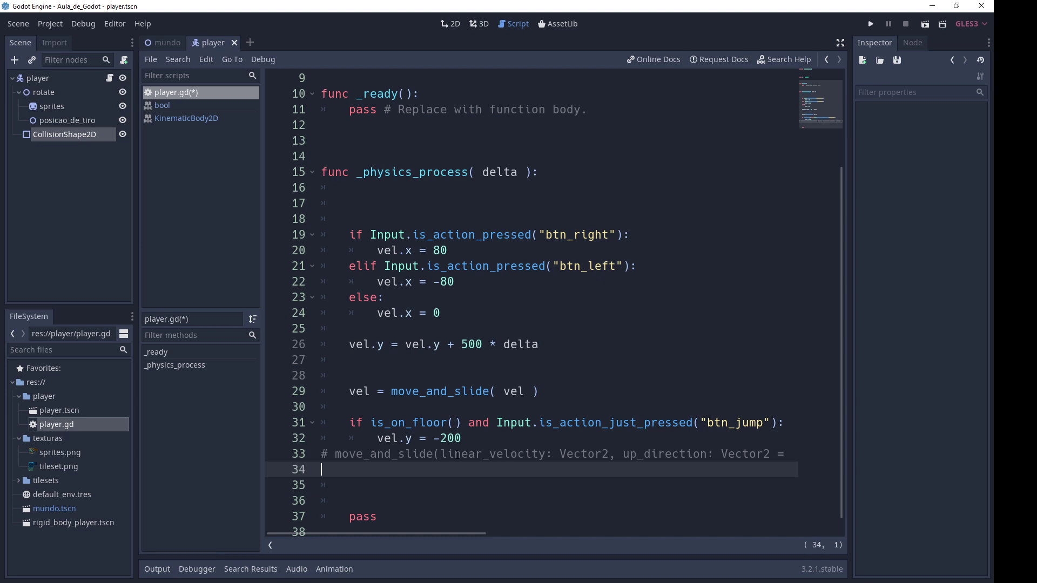
{"action": "double_click", "coordinate": [458, 454]}
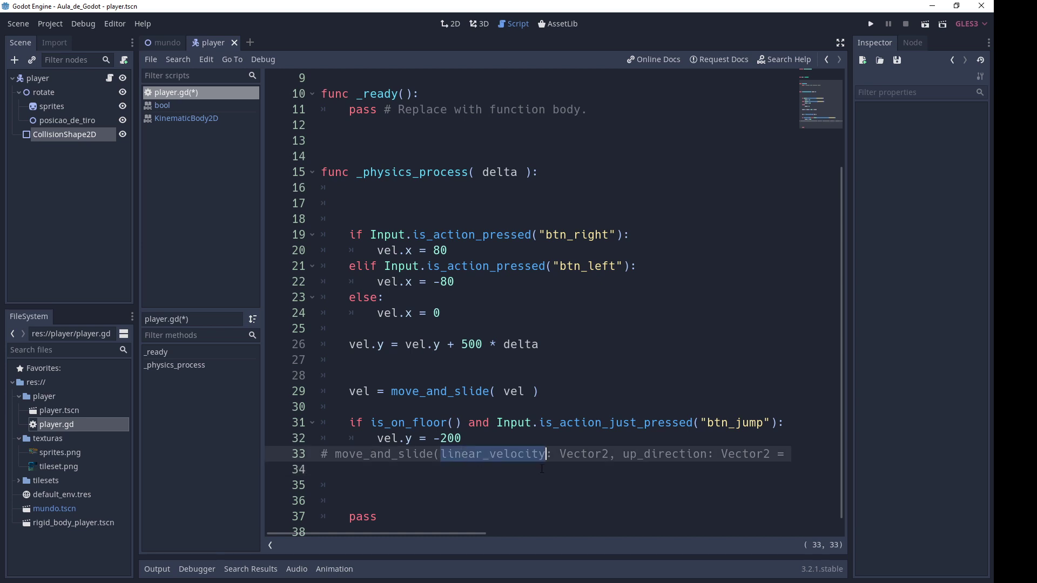
{"action": "left_click_drag", "start_coordinate": [624, 455], "coordinate": [708, 455]}
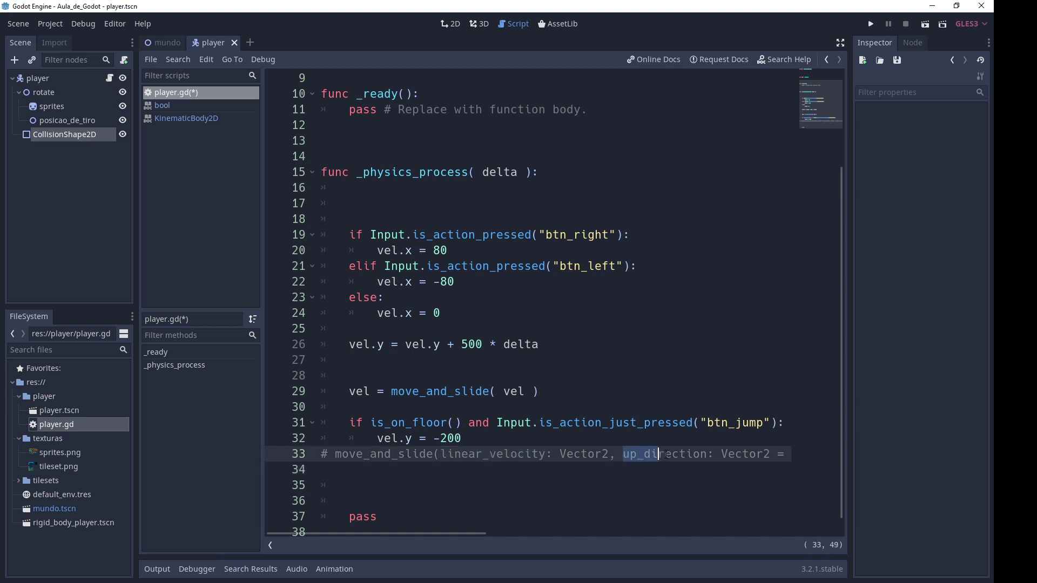
{"action": "left_click_drag", "start_coordinate": [476, 533], "coordinate": [544, 533]}
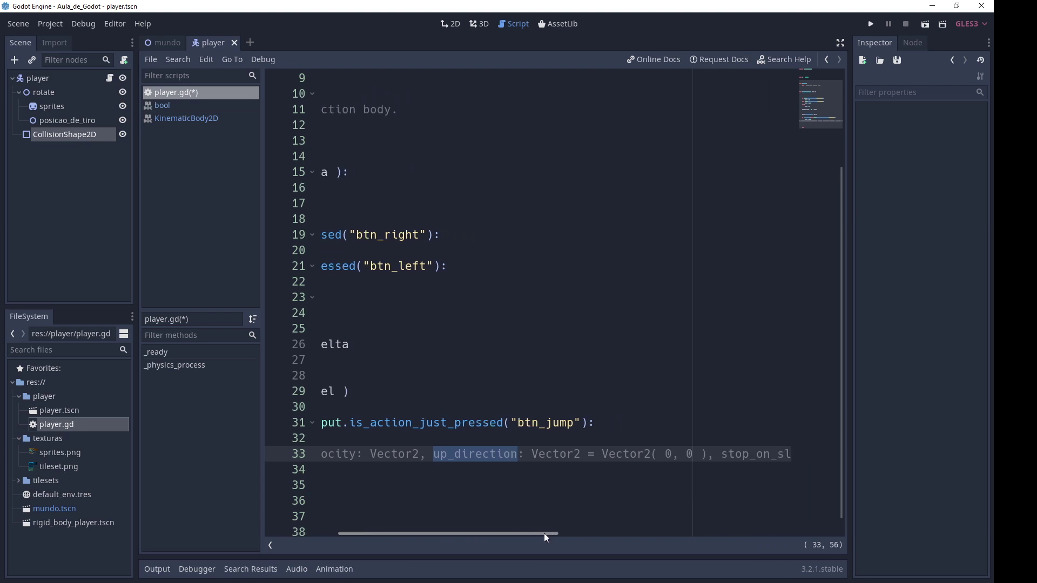
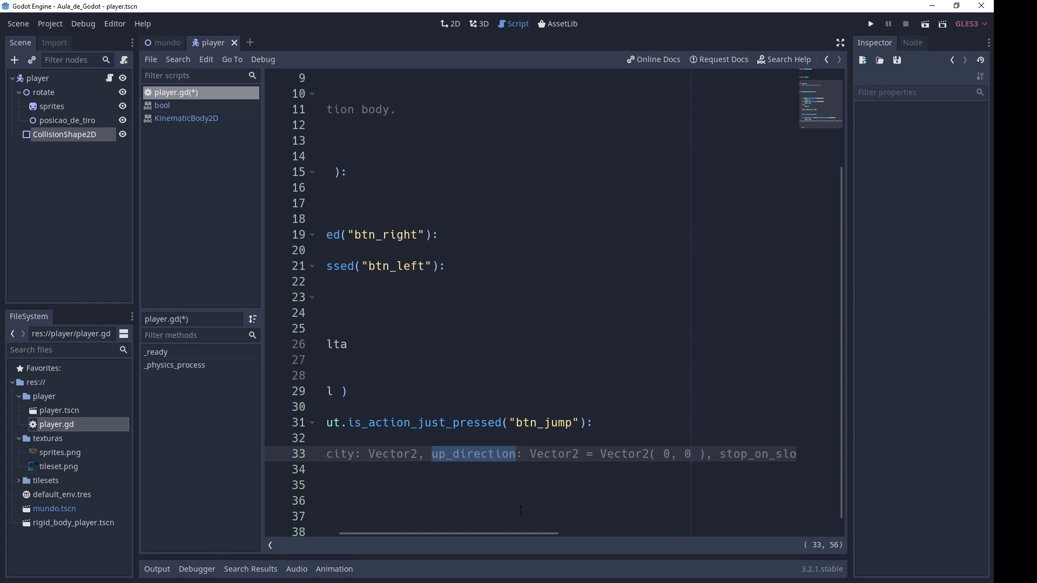
Step: Change line 29 to move_and_slide( vel, Vector2( 0, -1 ) ), then bring up Aseprite
{"action": "left_click_drag", "start_coordinate": [528, 533], "coordinate": [561, 529]}
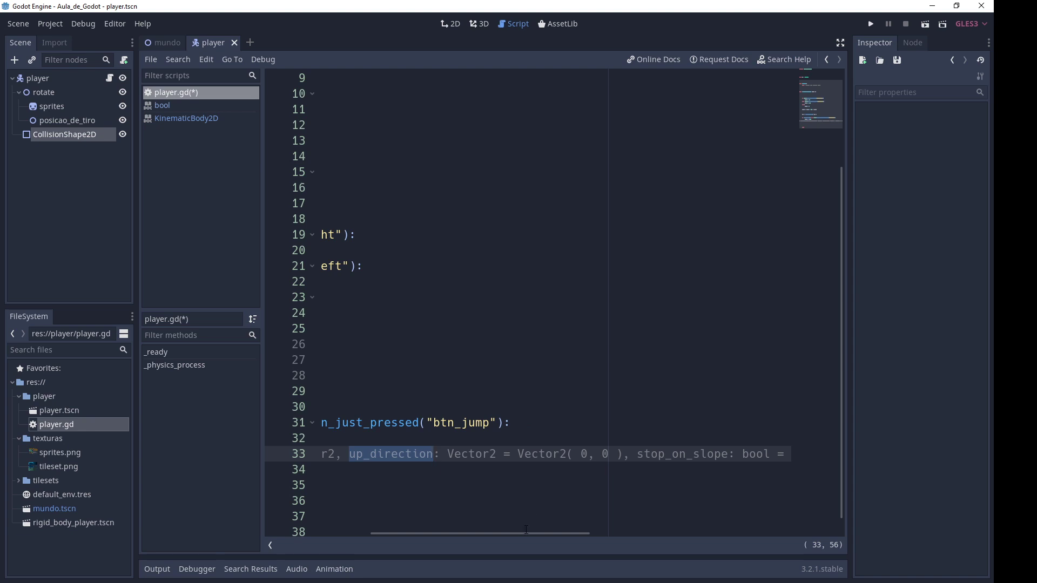
{"action": "left_click_drag", "start_coordinate": [523, 534], "coordinate": [587, 534]}
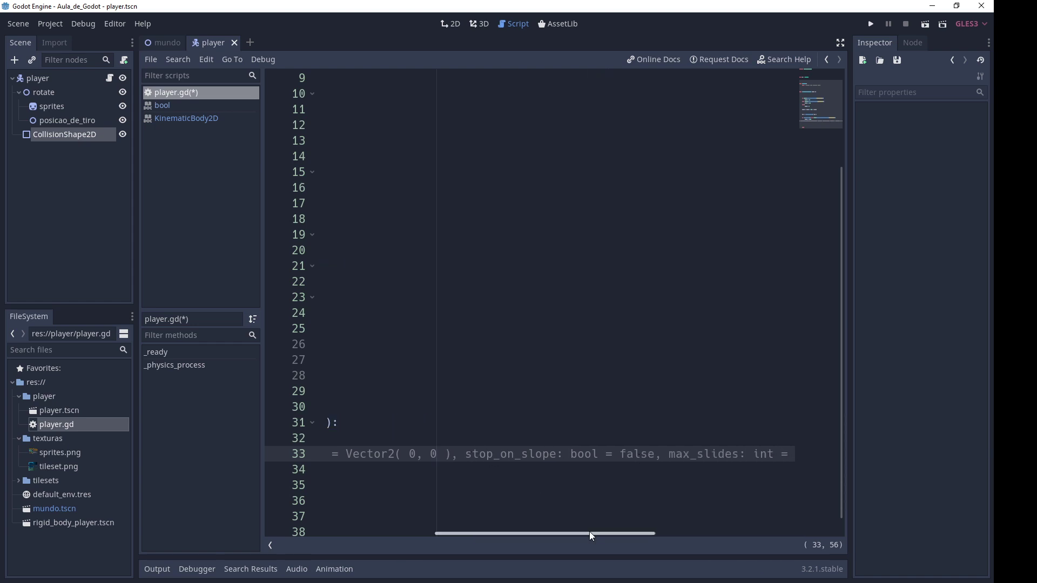
{"action": "left_click_drag", "start_coordinate": [588, 531], "coordinate": [675, 532]}
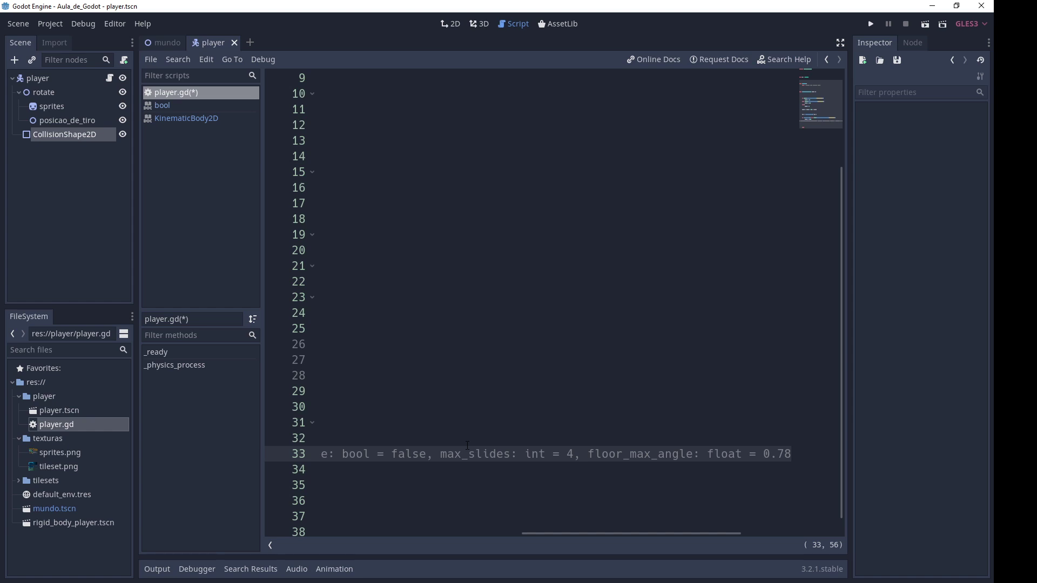
{"action": "left_click_drag", "start_coordinate": [572, 545], "coordinate": [312, 543]}
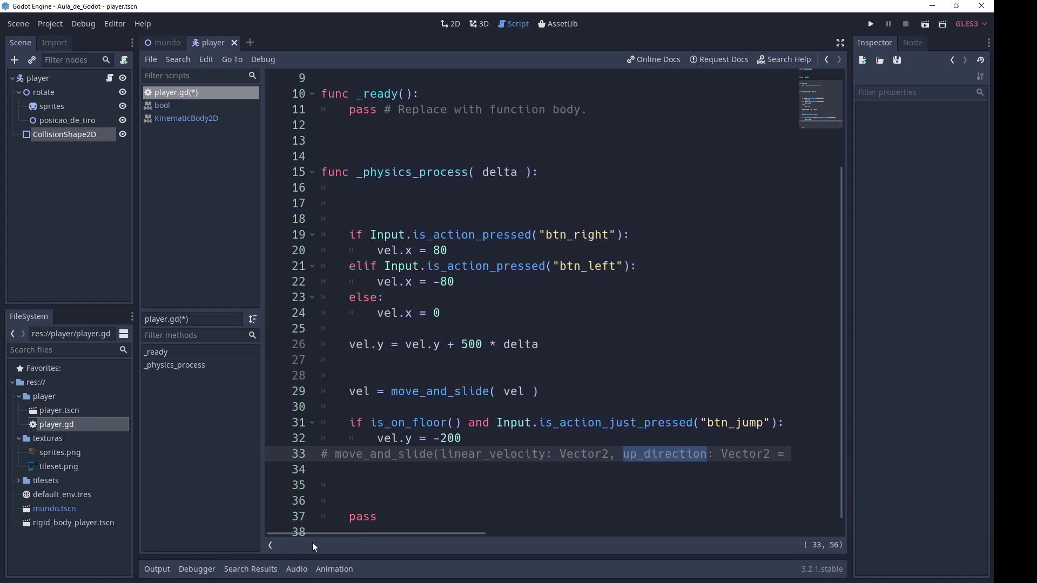
{"action": "double_click", "coordinate": [638, 456]}
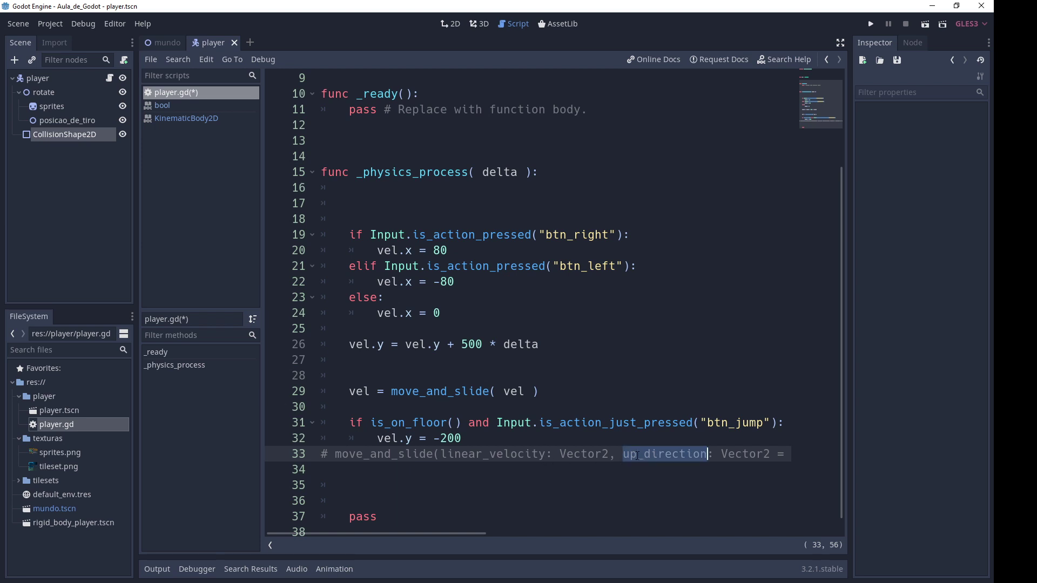
{"action": "left_click", "coordinate": [534, 391]}
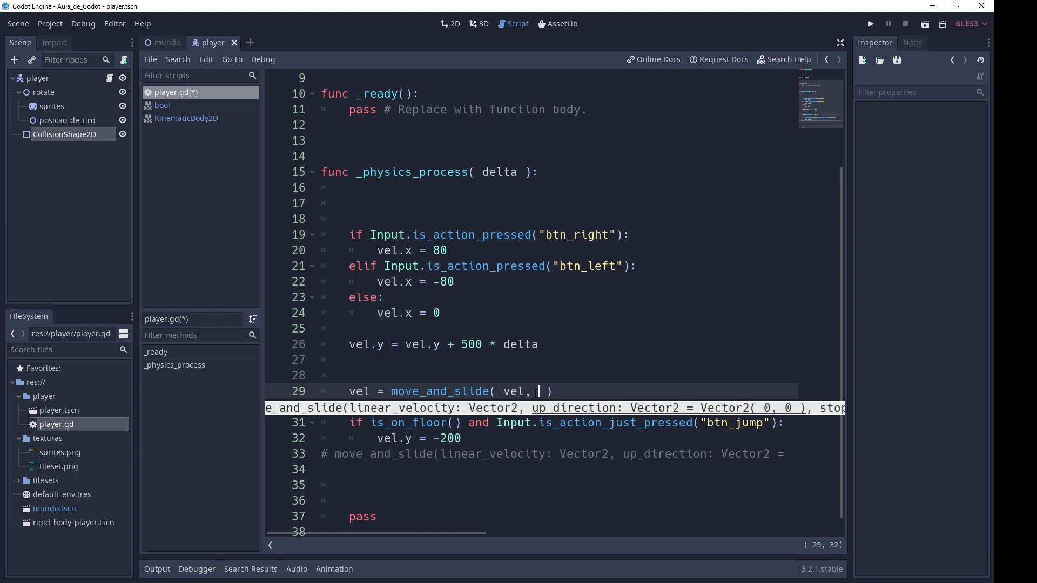
{"action": "type", "text": "Vector2"}
{"action": "key", "text": "Escape"}
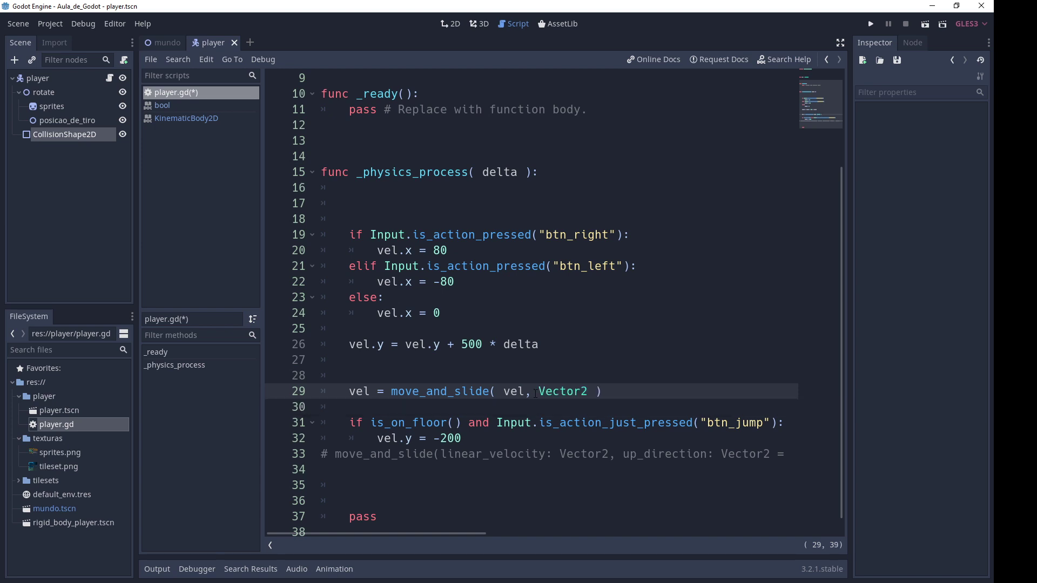
{"action": "type", "text": "0, -1"}
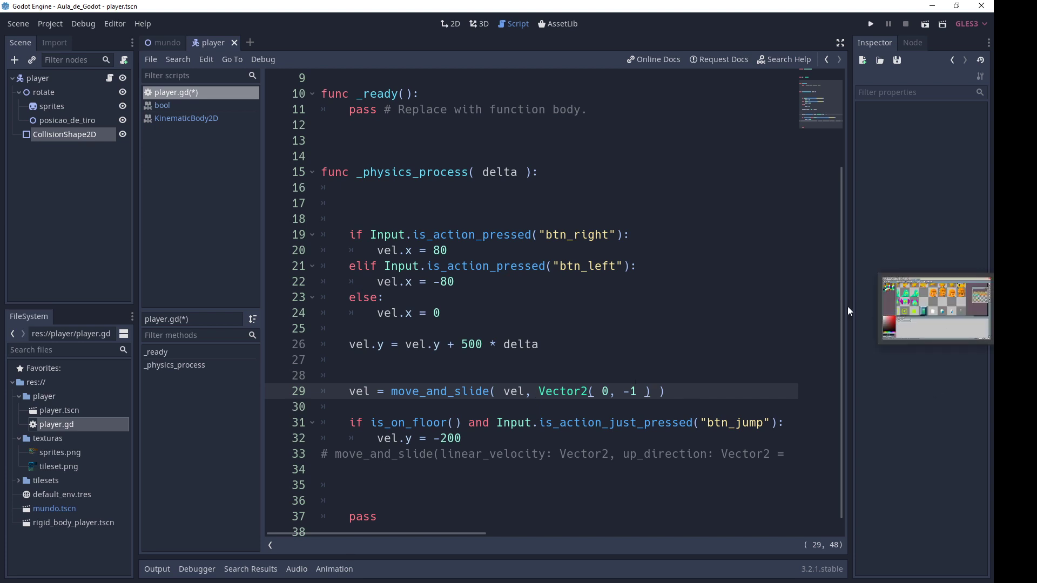
{"action": "left_click", "coordinate": [965, 306]}
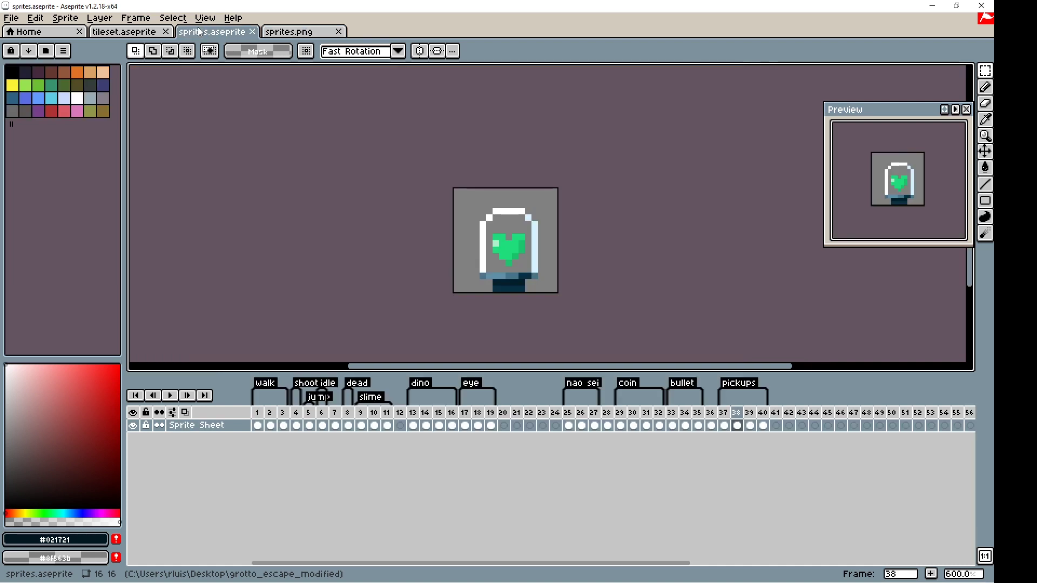
Step: From the sprites.aseprite tab, create a new 256×256 sprite
{"action": "left_click", "coordinate": [188, 32]}
{"action": "left_click", "coordinate": [11, 18]}
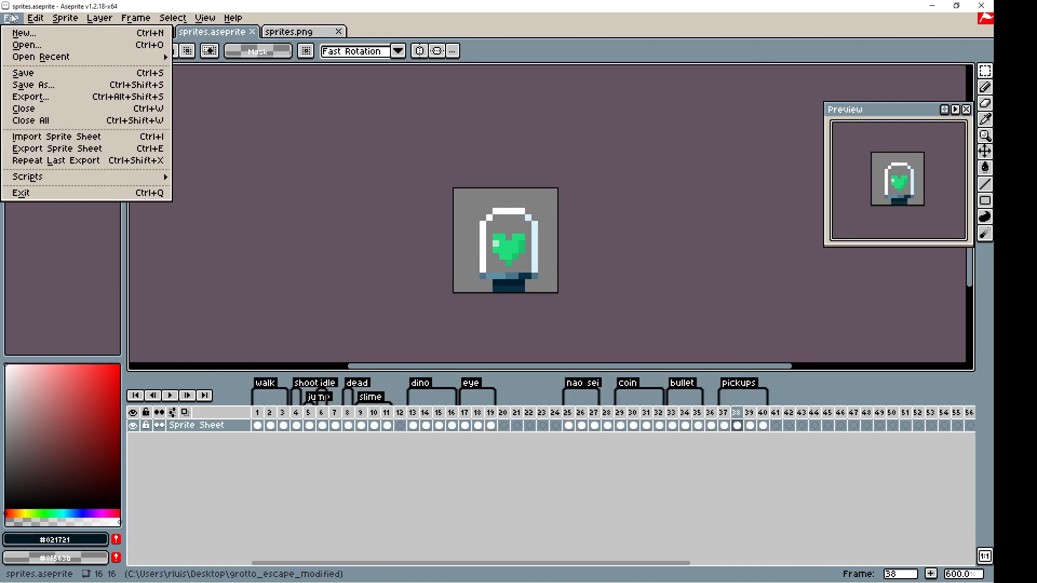
{"action": "left_click", "coordinate": [15, 34]}
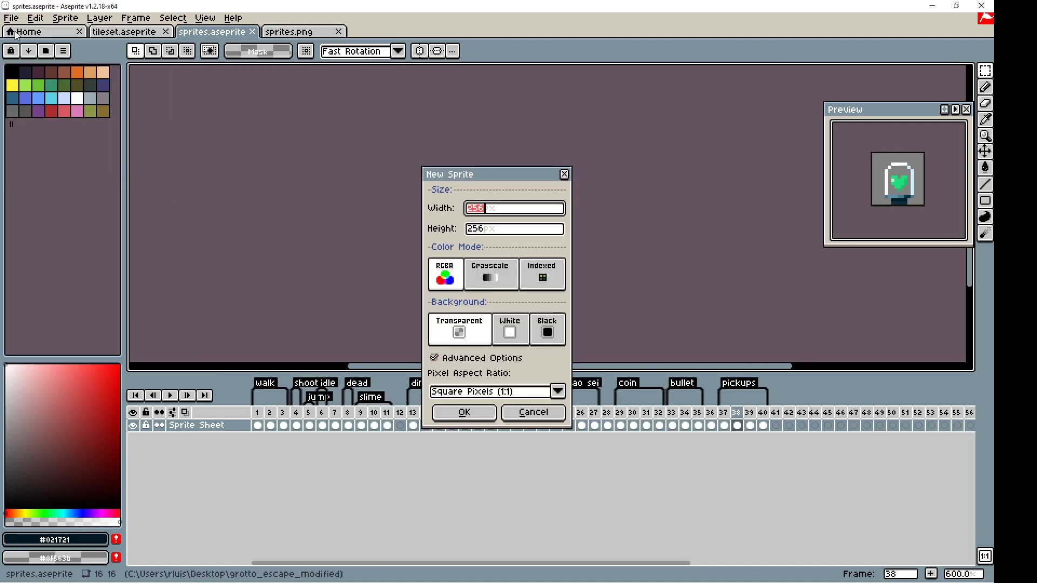
{"action": "left_click", "coordinate": [478, 416]}
Step: Draw a dark floor line with an arrow pointing straight up from it
{"action": "left_click", "coordinate": [25, 72]}
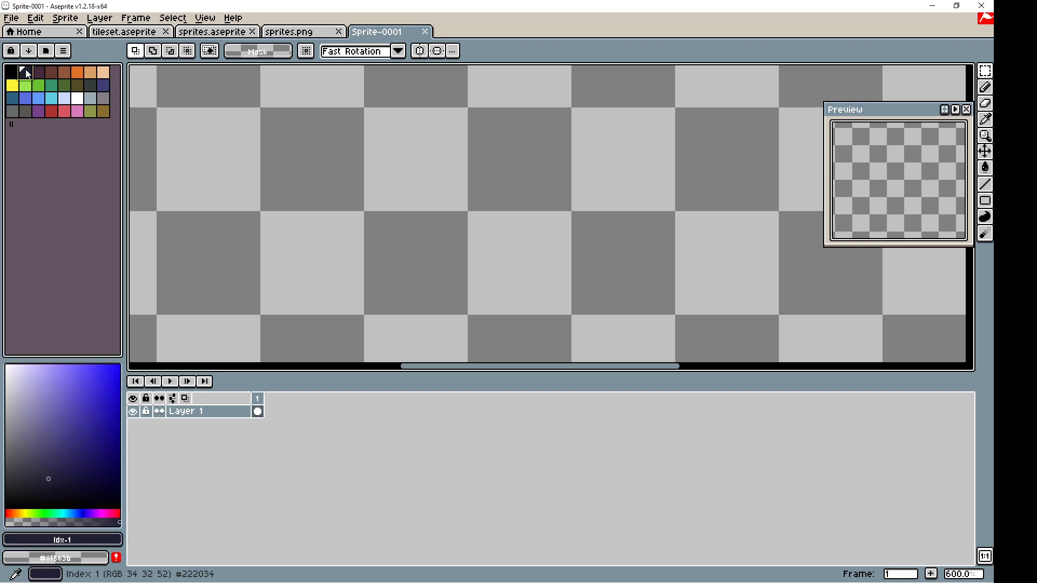
{"action": "key", "text": "b"}
{"action": "mouse_move", "coordinate": [367, 214]}
{"action": "left_mouse_down", "text": "shift"}
{"action": "mouse_move", "coordinate": [679, 214]}
{"action": "mouse_move", "coordinate": [620, 241]}
{"action": "mouse_move", "coordinate": [543, 252]}
{"action": "mouse_move", "coordinate": [441, 234]}
{"action": "mouse_move", "coordinate": [302, 240]}
{"action": "left_mouse_up", "text": "shift"}
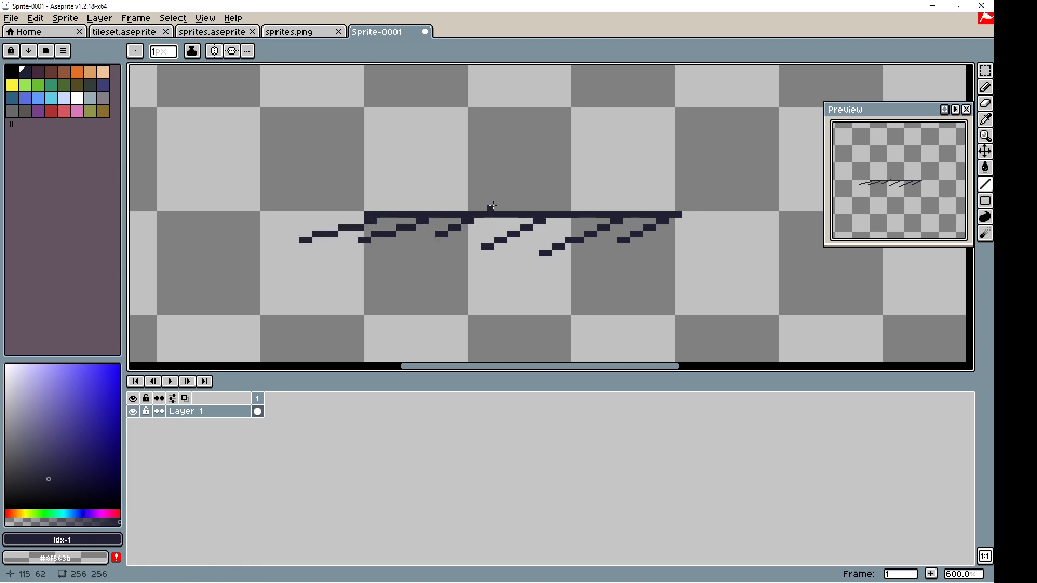
{"action": "mouse_move", "coordinate": [505, 212]}
{"action": "left_mouse_down"}
{"action": "mouse_move", "coordinate": [504, 96]}
{"action": "mouse_move", "coordinate": [490, 123]}
{"action": "mouse_move", "coordinate": [516, 130]}
{"action": "left_mouse_up"}
{"action": "scroll", "coordinate": [535, 152], "scroll_direction": "down", "scroll_amount": 3}
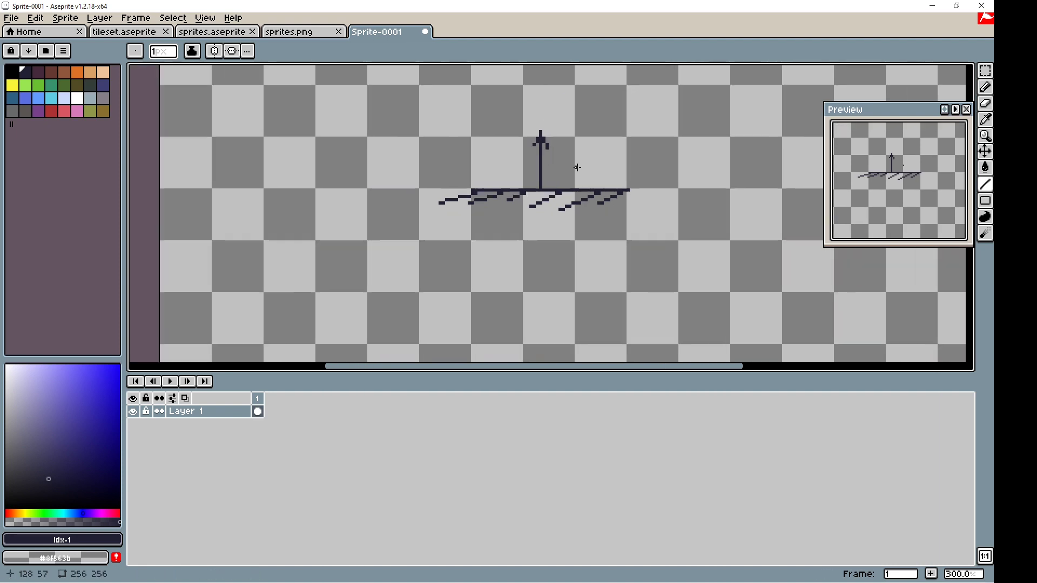
{"action": "scroll", "coordinate": [535, 184], "scroll_direction": "down", "scroll_amount": 1}
{"action": "scroll", "coordinate": [540, 193], "scroll_direction": "up", "scroll_amount": 4}
{"action": "left_click", "coordinate": [514, 188]}
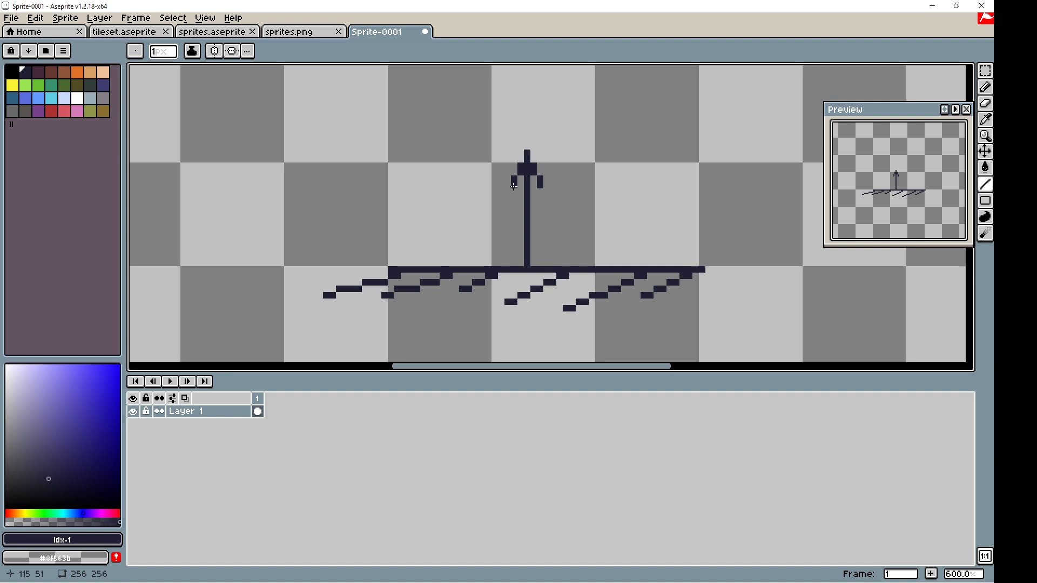
{"action": "scroll", "coordinate": [607, 197], "scroll_direction": "down", "scroll_amount": 2}
{"action": "scroll", "coordinate": [557, 219], "scroll_direction": "down", "scroll_amount": 3}
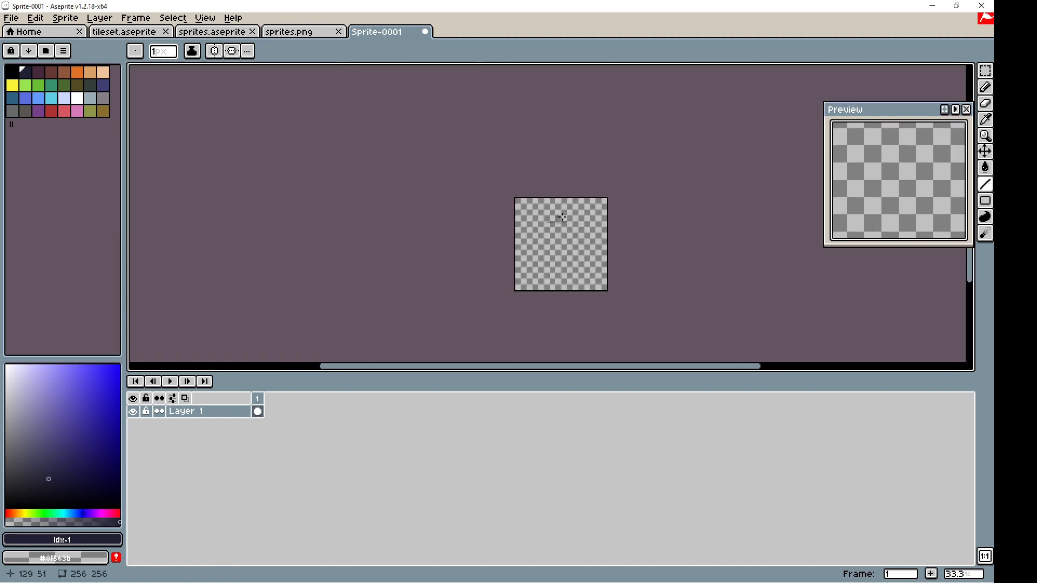
Step: Marquee-select the floor-and-arrow drawing and rotate it 90 degrees
{"action": "key", "text": "m"}
{"action": "mouse_move", "coordinate": [501, 175]}
{"action": "left_mouse_down"}
{"action": "mouse_move", "coordinate": [637, 254]}
{"action": "mouse_move", "coordinate": [436, 285]}
{"action": "left_mouse_up"}
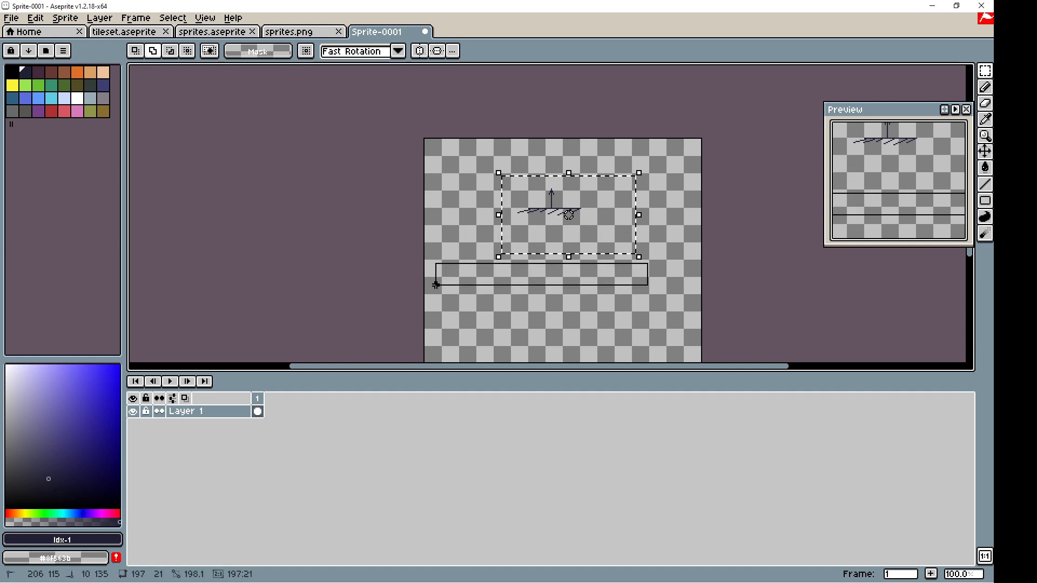
{"action": "left_click", "coordinate": [460, 277]}
{"action": "mouse_move", "coordinate": [506, 178]}
{"action": "left_mouse_down"}
{"action": "mouse_move", "coordinate": [595, 225]}
{"action": "mouse_move", "coordinate": [510, 271]}
{"action": "left_mouse_up"}
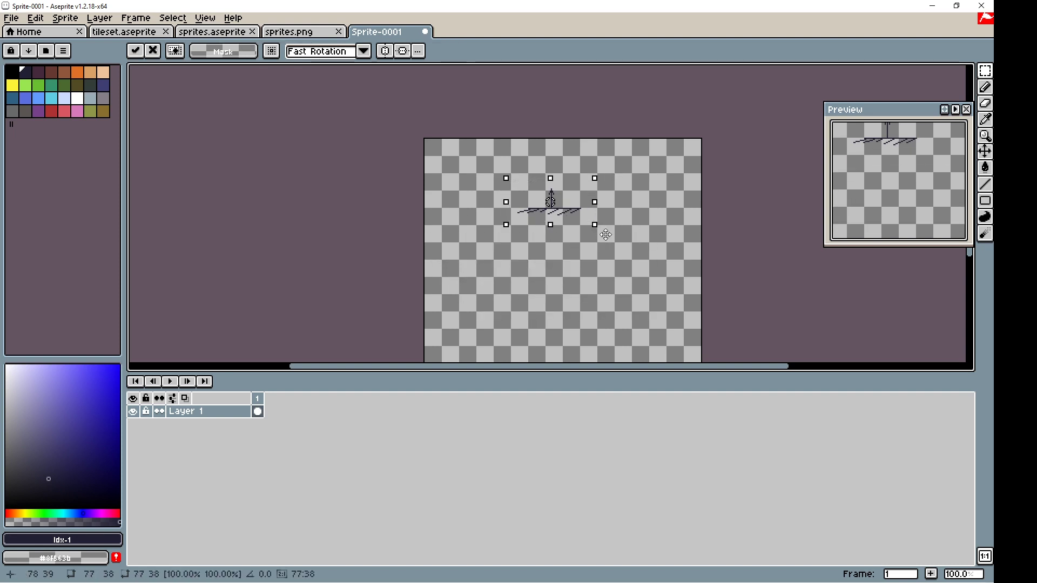
{"action": "scroll", "coordinate": [636, 240], "scroll_direction": "up", "scroll_amount": 3}
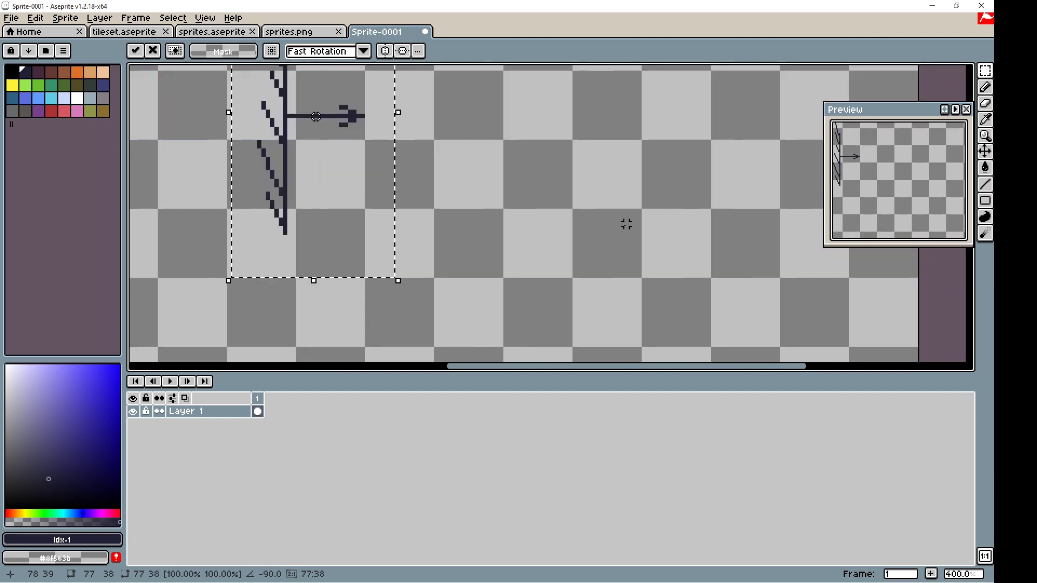
{"action": "scroll", "coordinate": [636, 239], "scroll_direction": "down", "scroll_amount": 1}
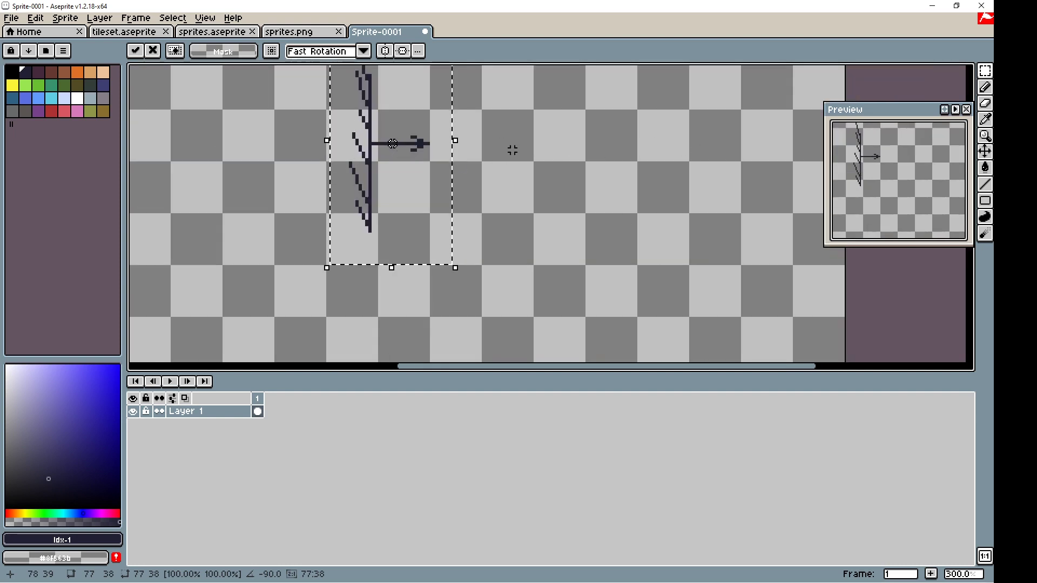
{"action": "middle_click_drag", "start_coordinate": [573, 201], "coordinate": [548, 273]}
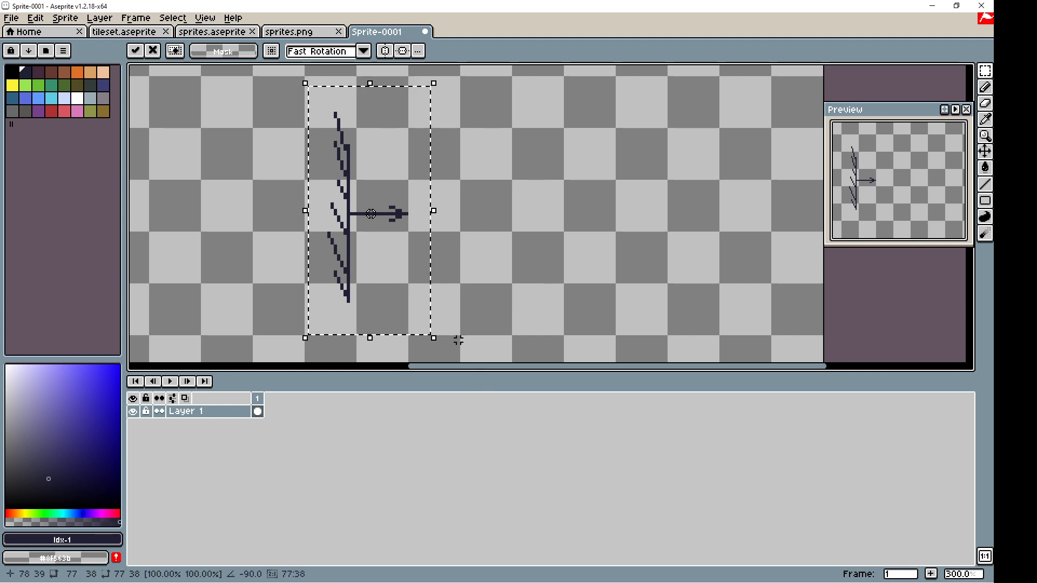
{"action": "left_click_drag", "start_coordinate": [407, 350], "coordinate": [419, 349]}
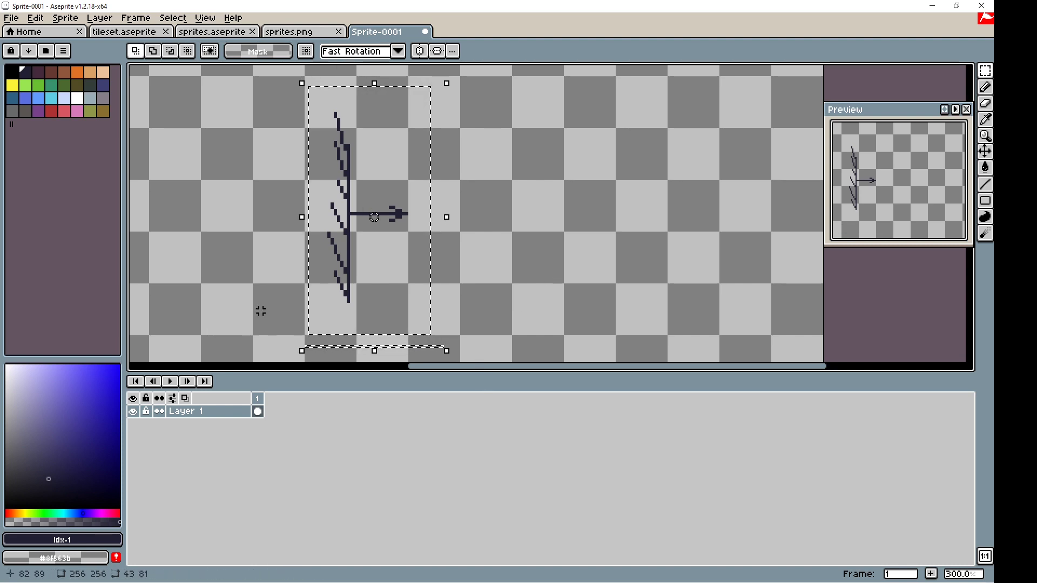
Step: Rotate the sideways drawing another 90° so the arrow points down, then return to Godot
{"action": "left_click", "coordinate": [266, 239]}
{"action": "left_click_drag", "start_coordinate": [300, 87], "coordinate": [428, 306]}
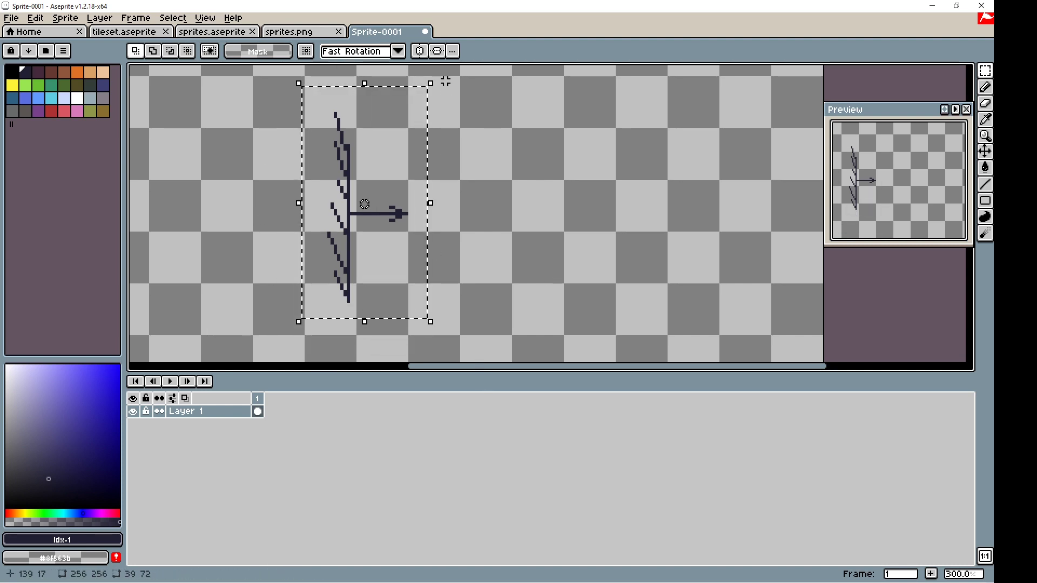
{"action": "mouse_move", "coordinate": [440, 71]}
{"action": "left_mouse_down"}
{"action": "mouse_move", "coordinate": [520, 243]}
{"action": "mouse_move", "coordinate": [498, 294]}
{"action": "left_mouse_up"}
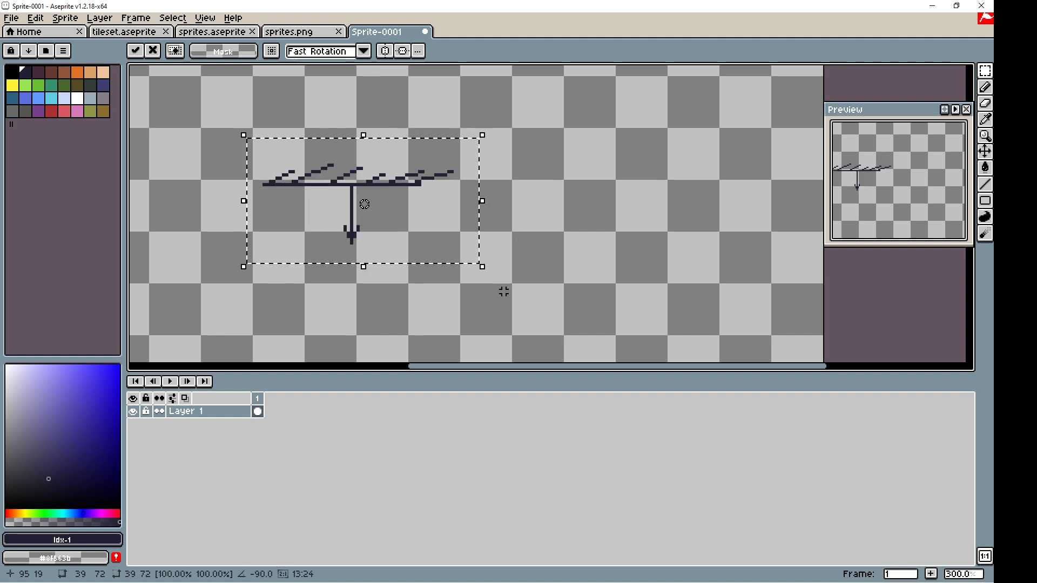
{"action": "scroll", "coordinate": [501, 291], "scroll_direction": "down", "scroll_amount": 3}
{"action": "scroll", "coordinate": [488, 232], "scroll_direction": "up", "scroll_amount": 2}
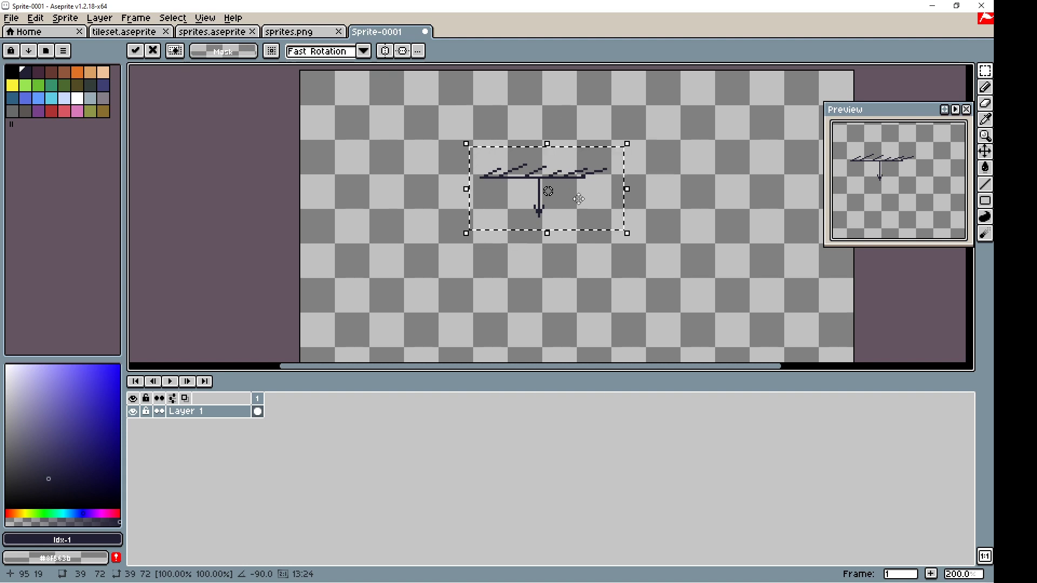
{"action": "left_click", "coordinate": [733, 257]}
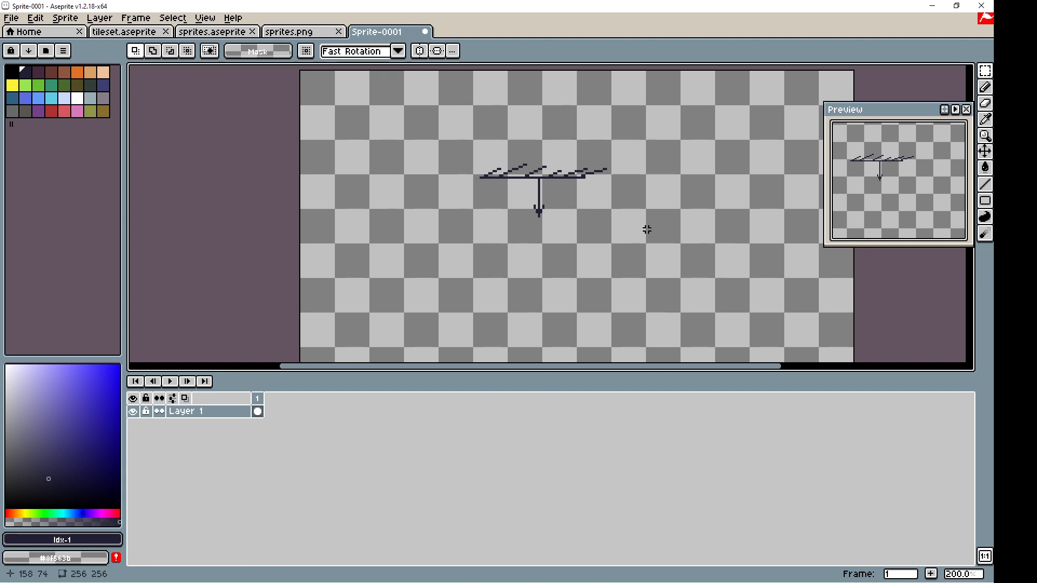
{"action": "key", "text": "alt+Tab"}
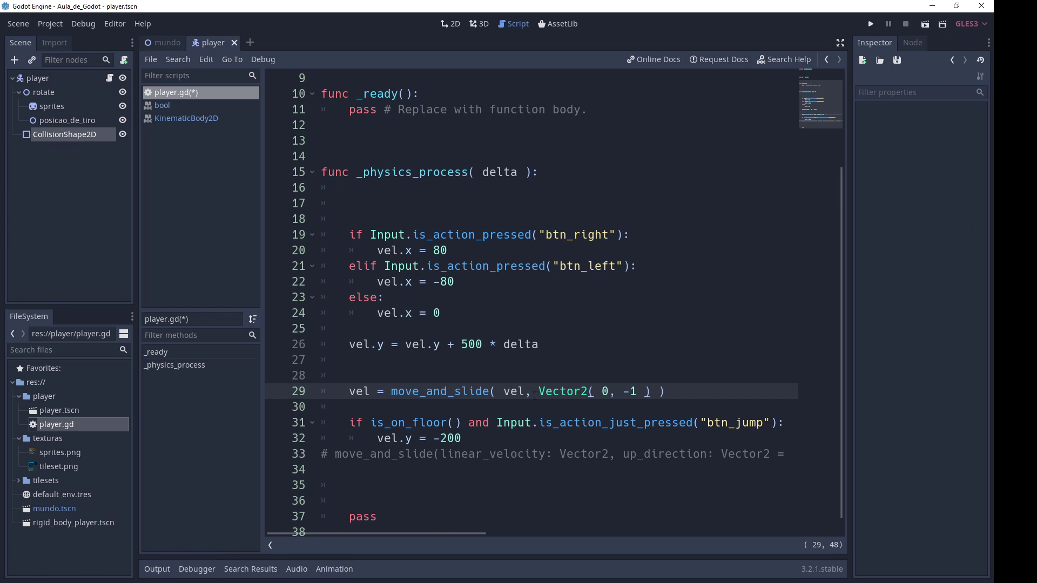
Step: Review the move_and_slide and is_on_floor code in player.gd, then run the project
{"action": "left_click_drag", "start_coordinate": [539, 391], "coordinate": [650, 392]}
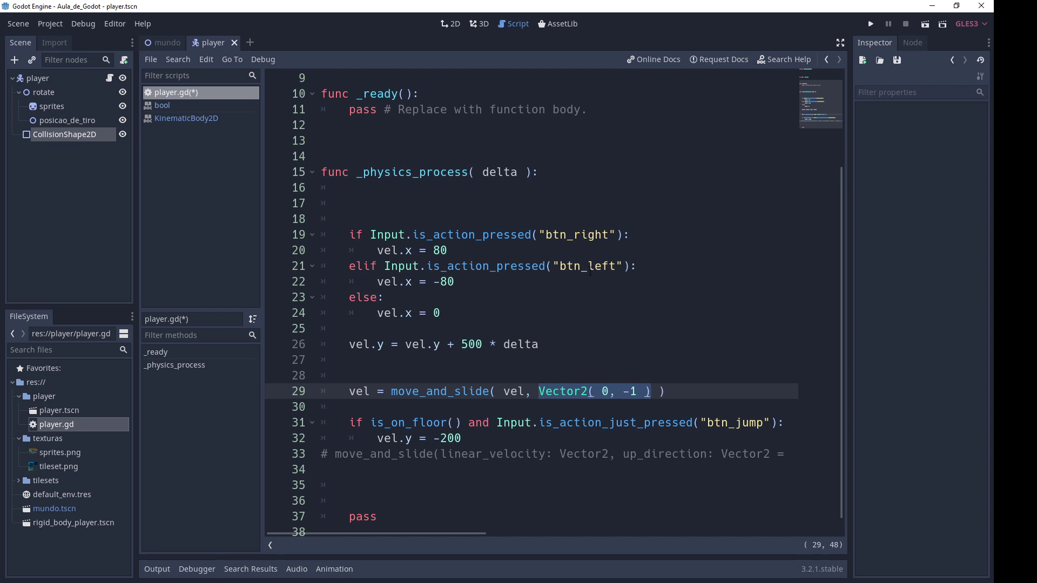
{"action": "left_click", "coordinate": [718, 332]}
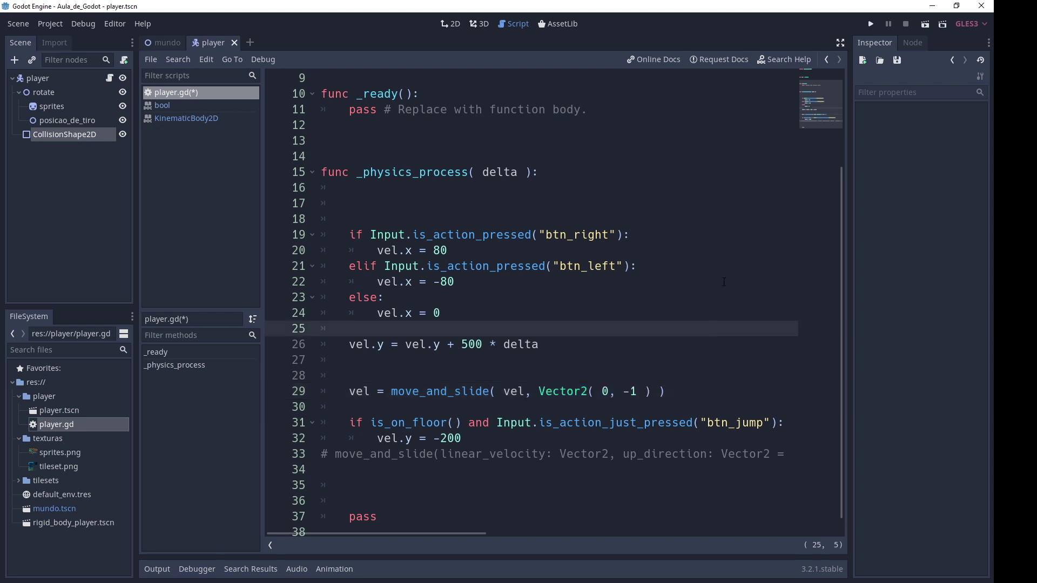
{"action": "double_click", "coordinate": [447, 391]}
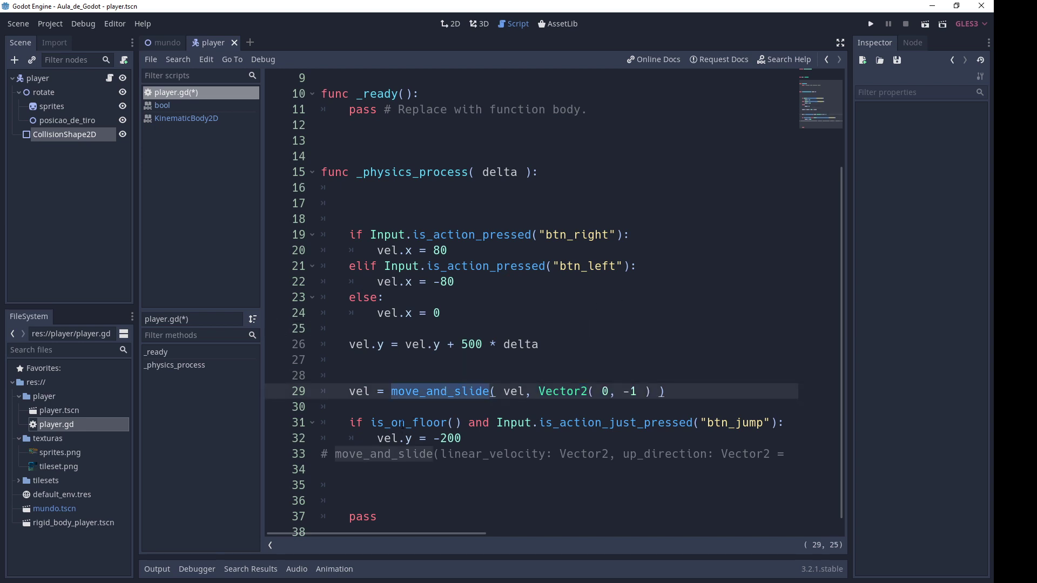
{"action": "double_click", "coordinate": [403, 423]}
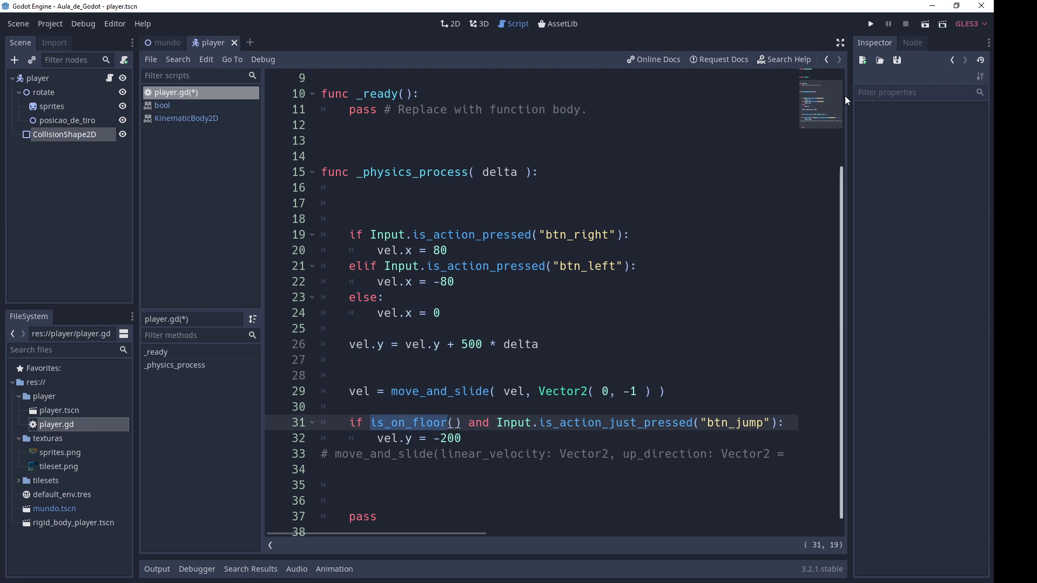
{"action": "left_click", "coordinate": [871, 24]}
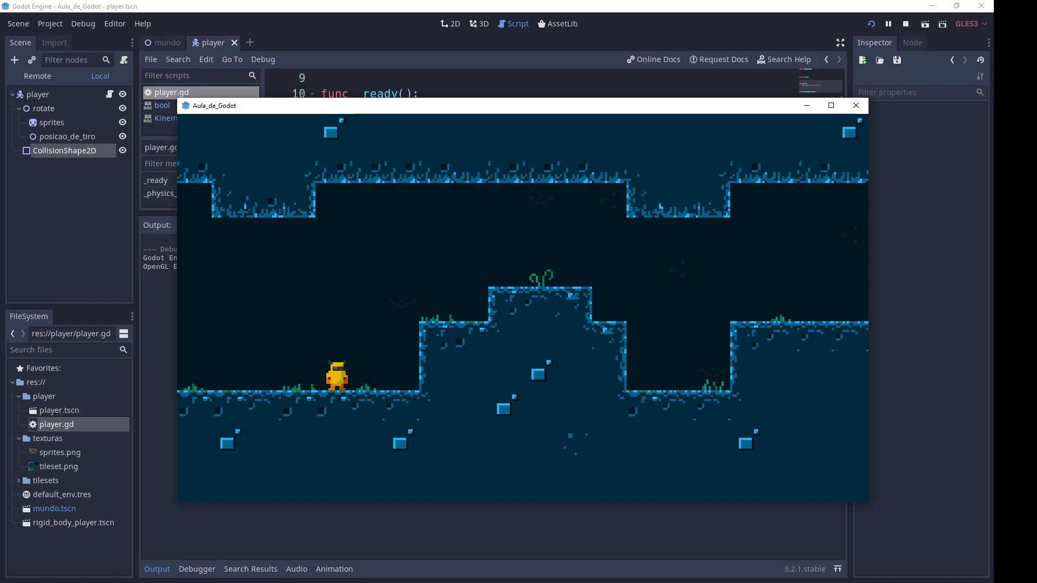
Step: Run and jump the yellow player over the central platform, into the right pit and back left
{"action": "key", "text": "Up"}
{"action": "key", "text": "Up"}
{"action": "key", "text": "Right"}
{"action": "key", "text": "Up"}
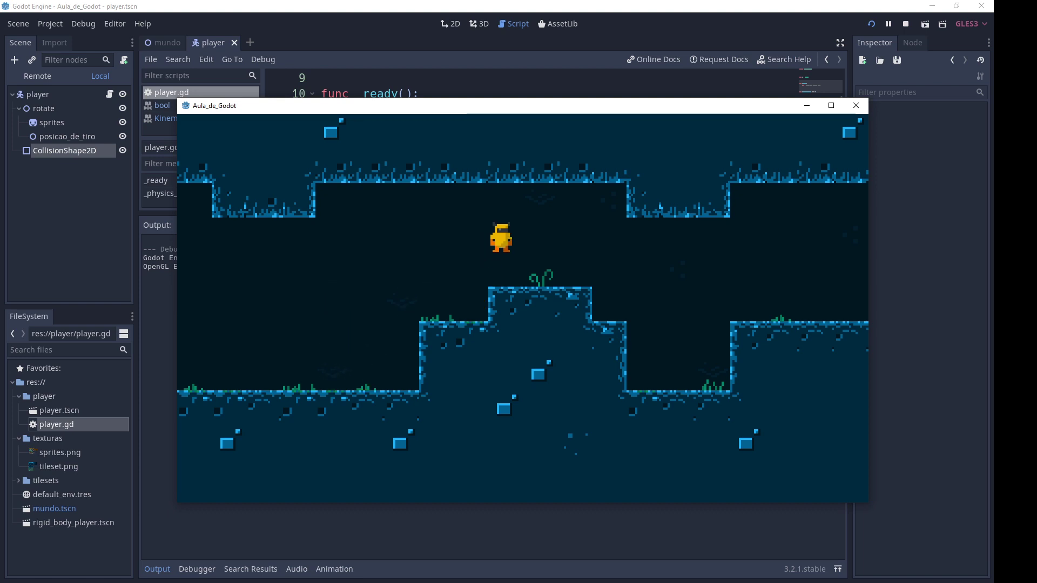
{"action": "key", "text": "Up"}
{"action": "key", "text": "Up"}
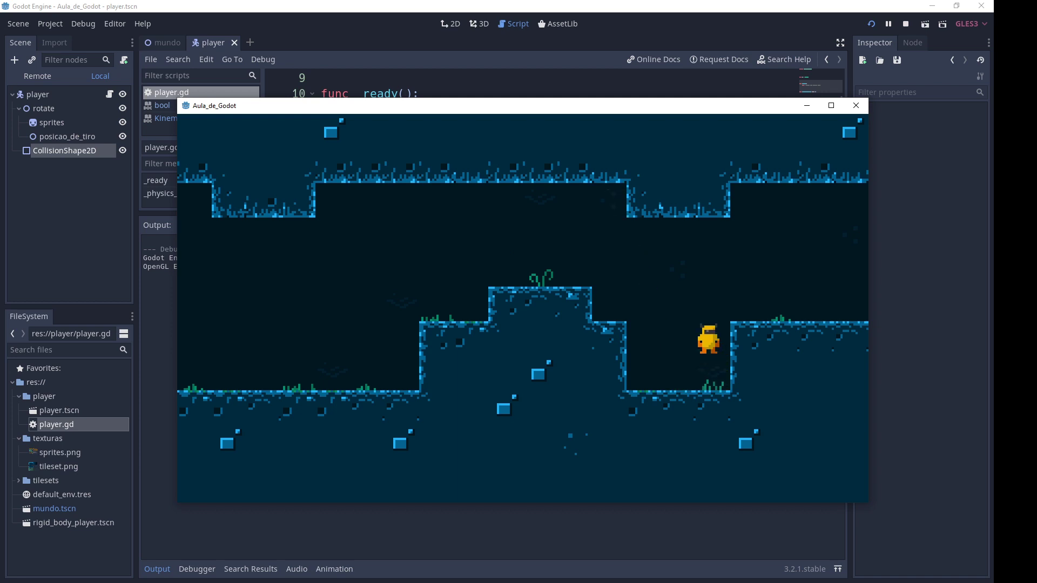
{"action": "key", "text": "Left"}
{"action": "key", "text": "Up"}
{"action": "key", "text": "Up"}
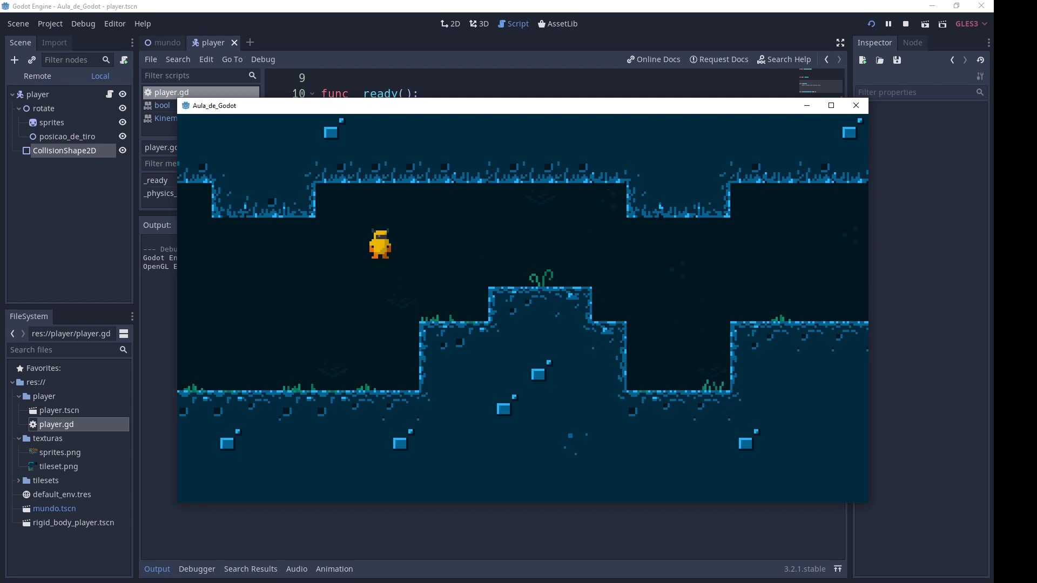
{"action": "key", "text": "Left"}
{"action": "key", "text": "Right"}
{"action": "key", "text": "Up"}
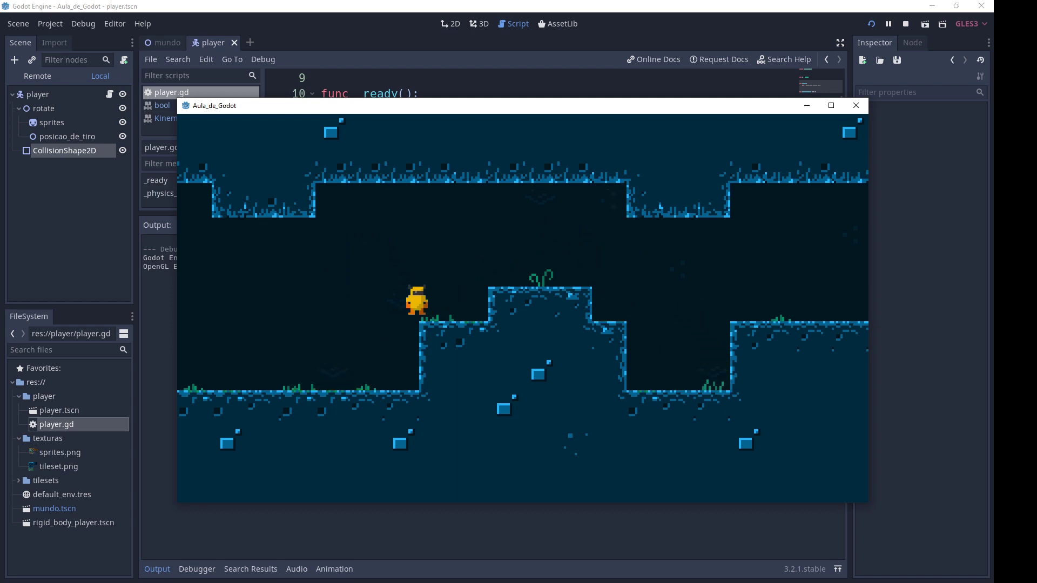
{"action": "key", "text": "Left"}
{"action": "key", "text": "Right"}
{"action": "key", "text": "Up"}
{"action": "key", "text": "Up"}
{"action": "key", "text": "Right"}
{"action": "key", "text": "Up"}
{"action": "key", "text": "Left"}
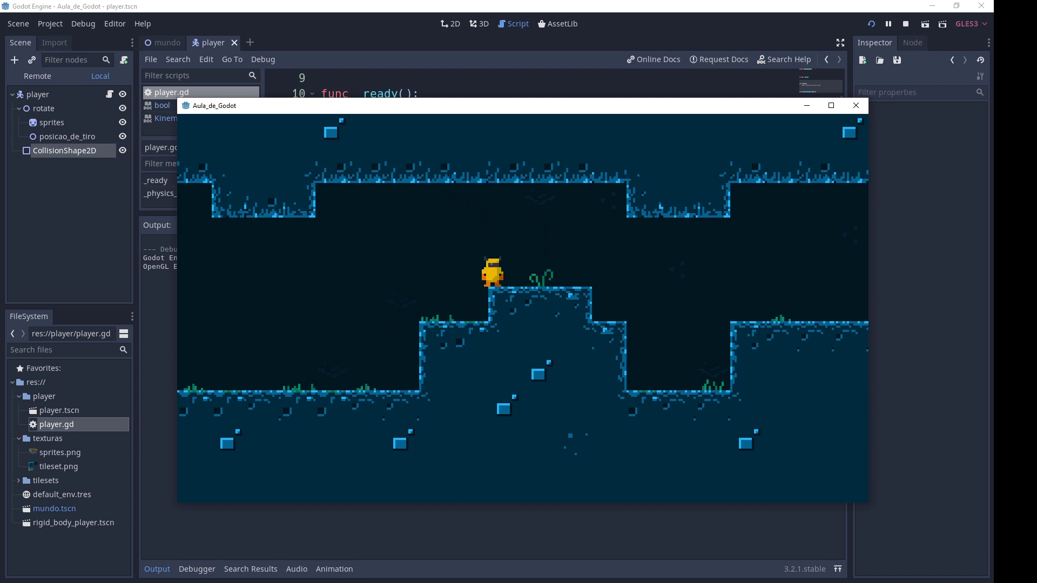
{"action": "key", "text": "Right"}
{"action": "key", "text": "Up"}
{"action": "key", "text": "Left"}
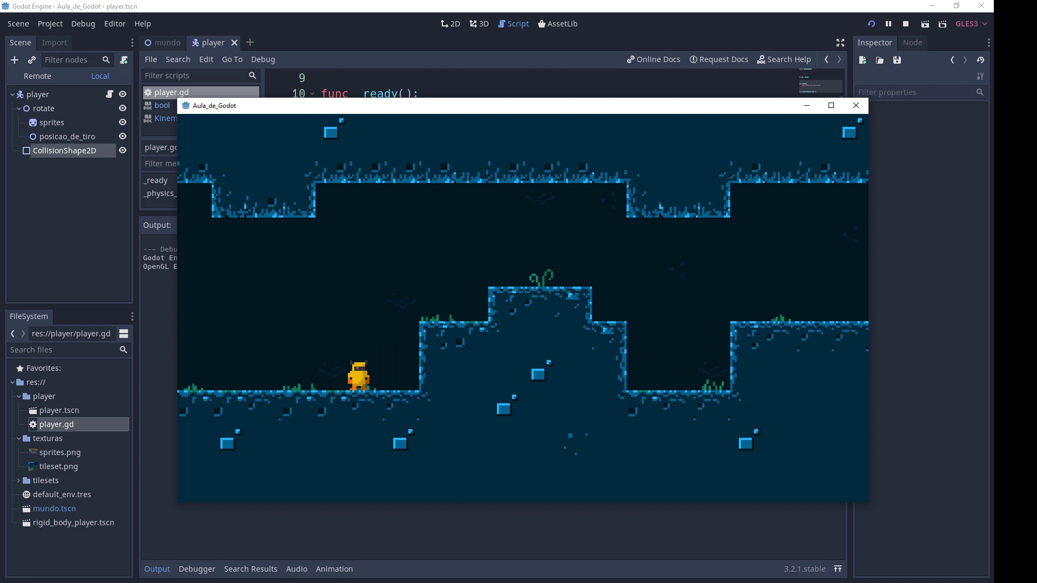
{"action": "key", "text": "Up"}
{"action": "key", "text": "Right"}
{"action": "key", "text": "Up"}
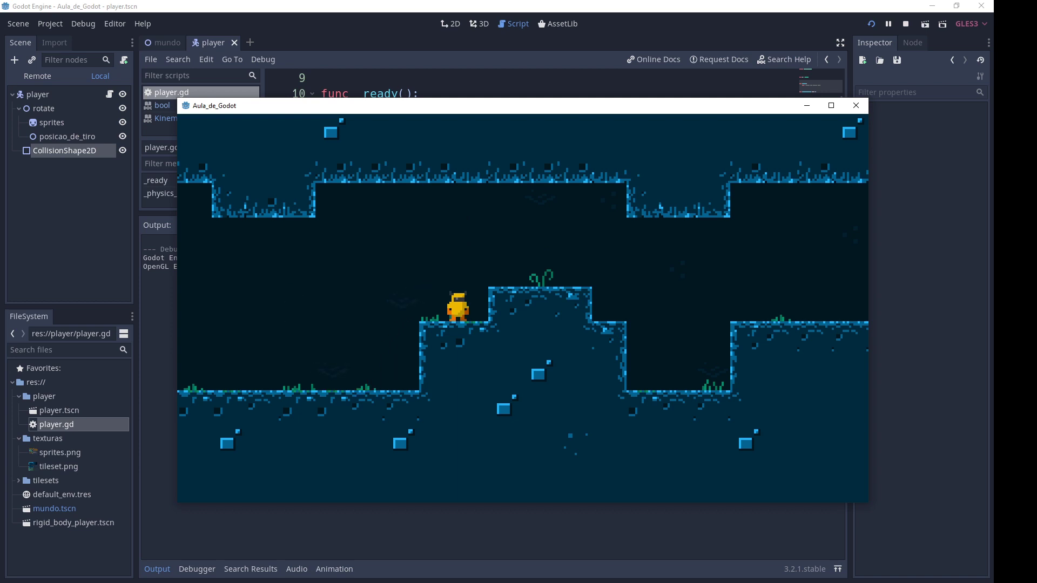
{"action": "key", "text": "Left"}
{"action": "key", "text": "Up"}
{"action": "key", "text": "Right"}
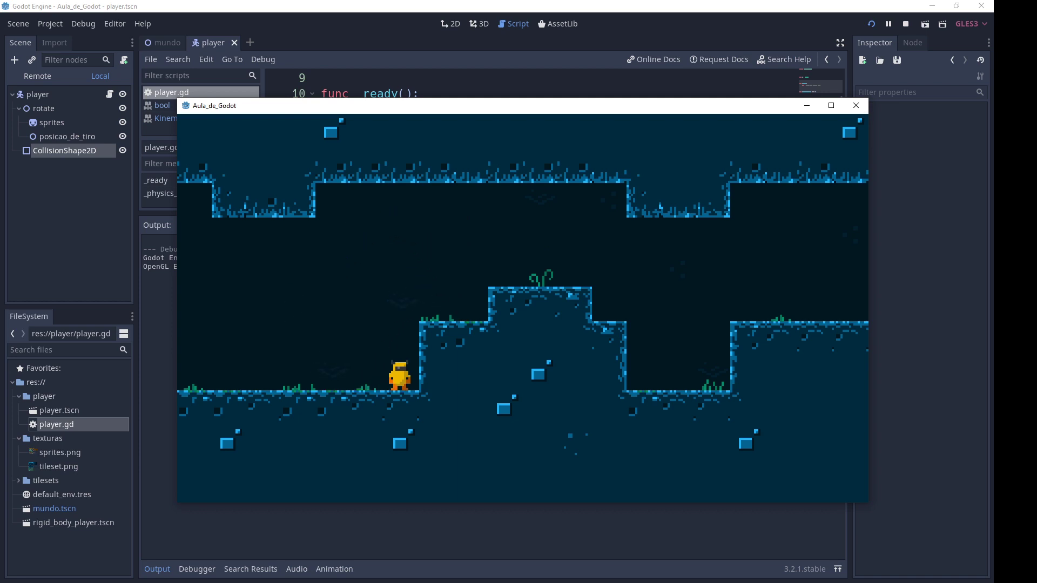
{"action": "key", "text": "Up"}
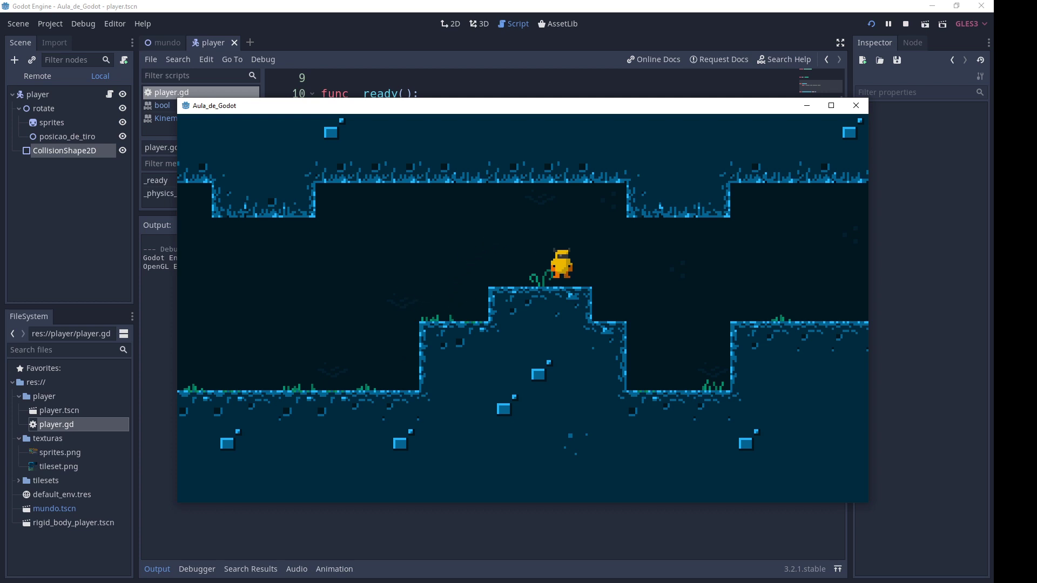
{"action": "key", "text": "Left"}
{"action": "key", "text": "Up"}
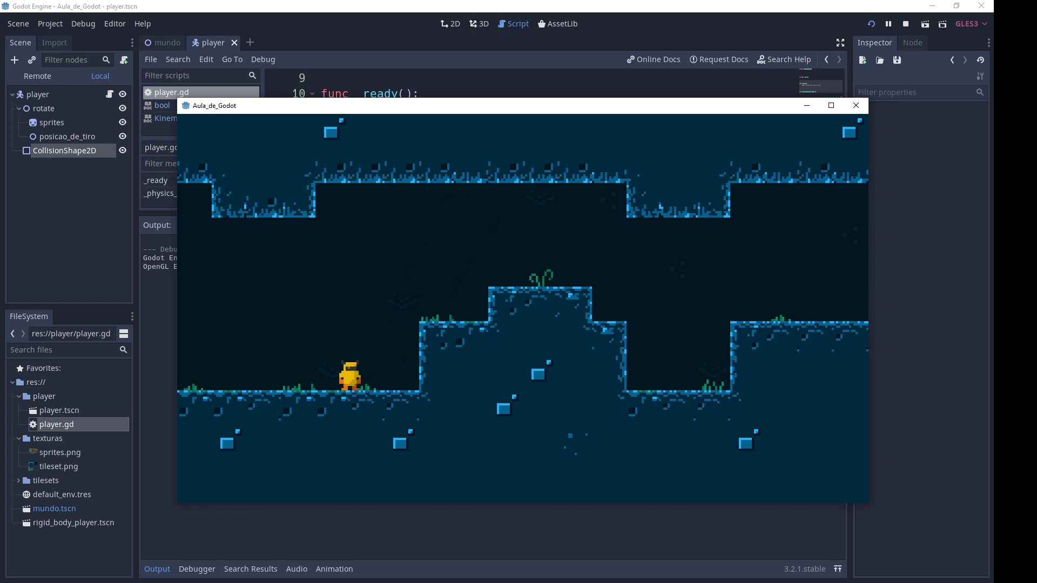
{"action": "key", "text": "Right"}
{"action": "key", "text": "Up"}
{"action": "key", "text": "Left"}
{"action": "key", "text": "Up"}
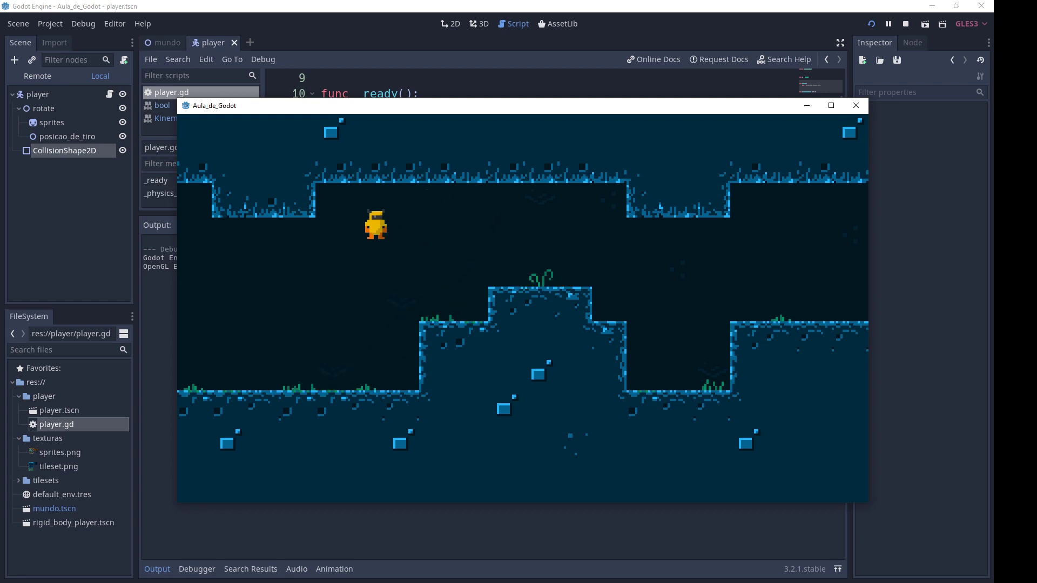
{"action": "key", "text": "Right"}
{"action": "key", "text": "Left"}
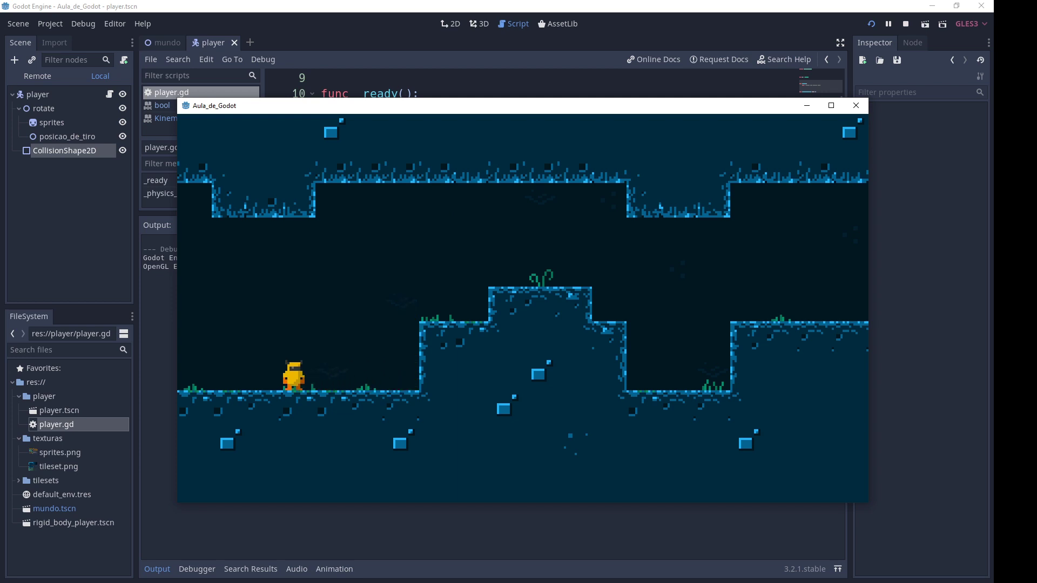
{"action": "key", "text": "Right"}
{"action": "key", "text": "Up"}
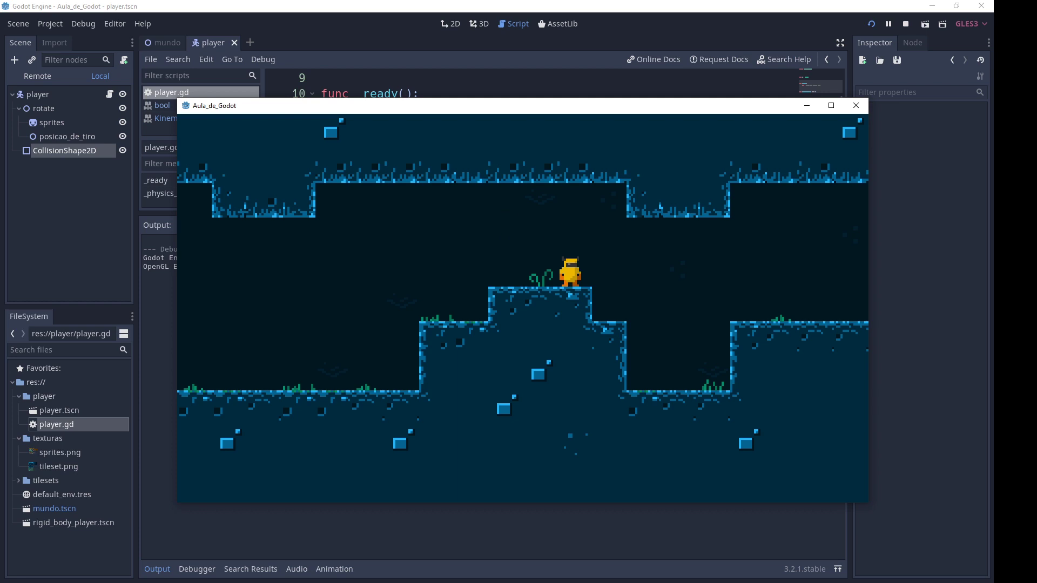
{"action": "key", "text": "Right"}
{"action": "key", "text": "Left"}
{"action": "key", "text": "Up"}
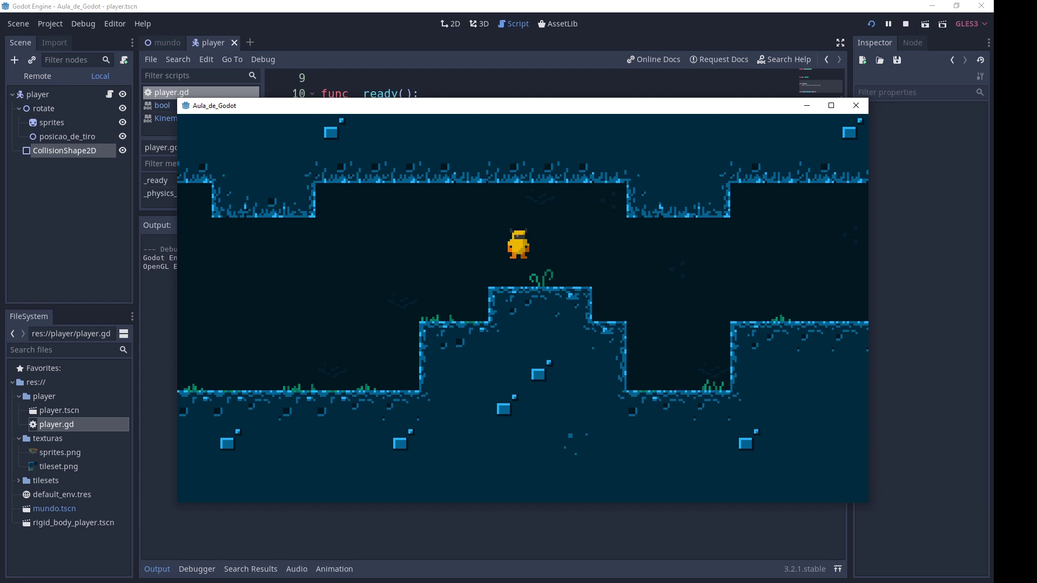
{"action": "key", "text": "Up"}
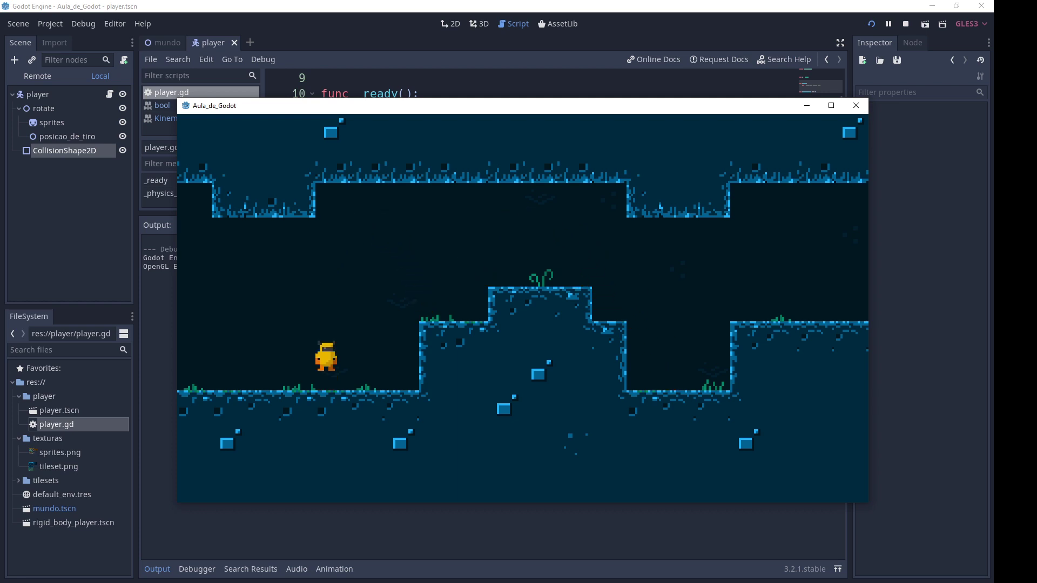
{"action": "key", "text": "Up"}
{"action": "key", "text": "Up"}
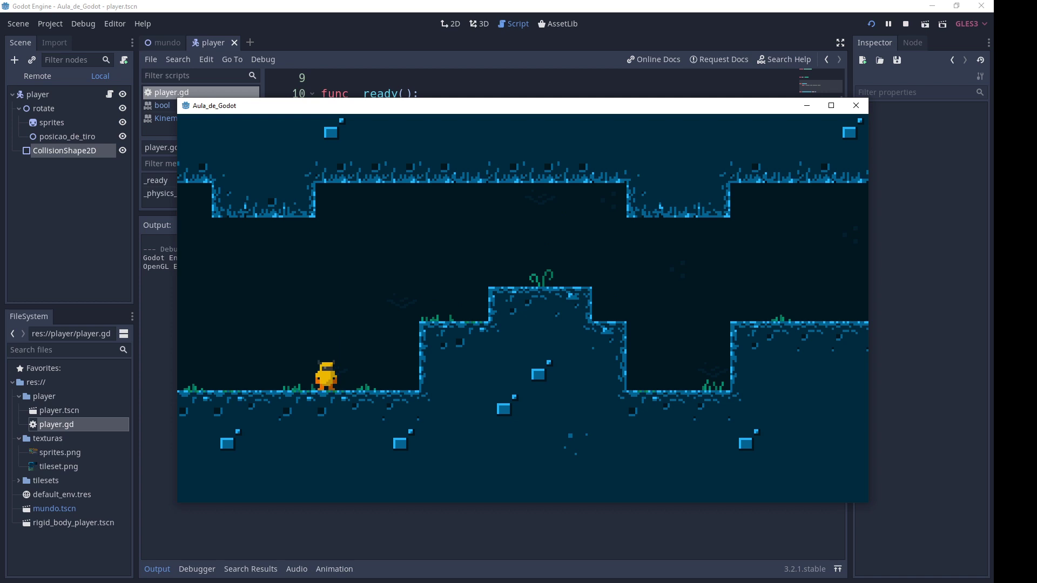
{"action": "key", "text": "Up"}
{"action": "key", "text": "Up"}
Step: Stop the game and delete the commented move_and_slide lines 33–35 from player.gd
{"action": "left_click", "coordinate": [907, 24]}
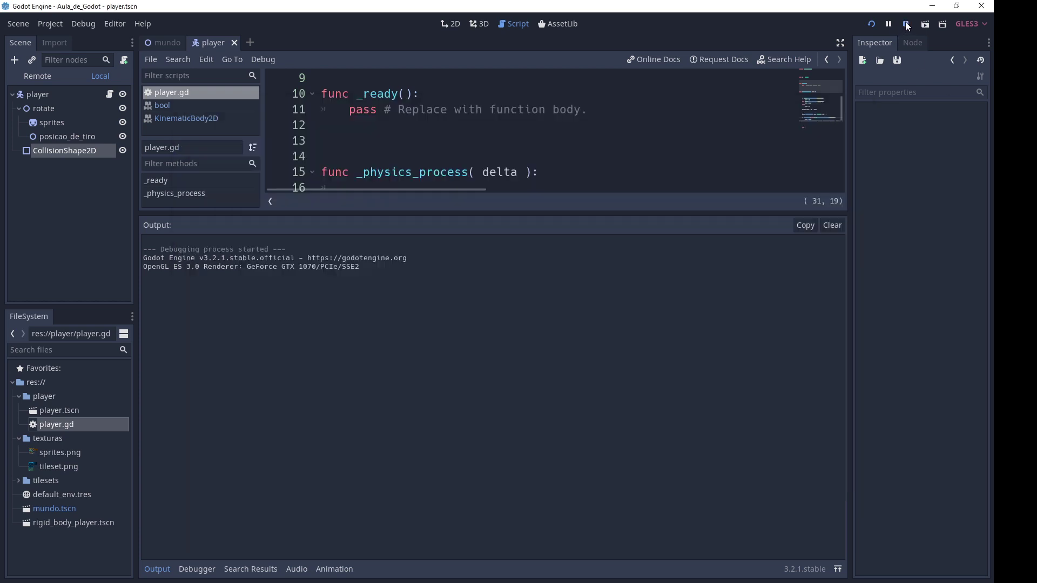
{"action": "scroll", "coordinate": [668, 183], "scroll_direction": "down", "scroll_amount": 1}
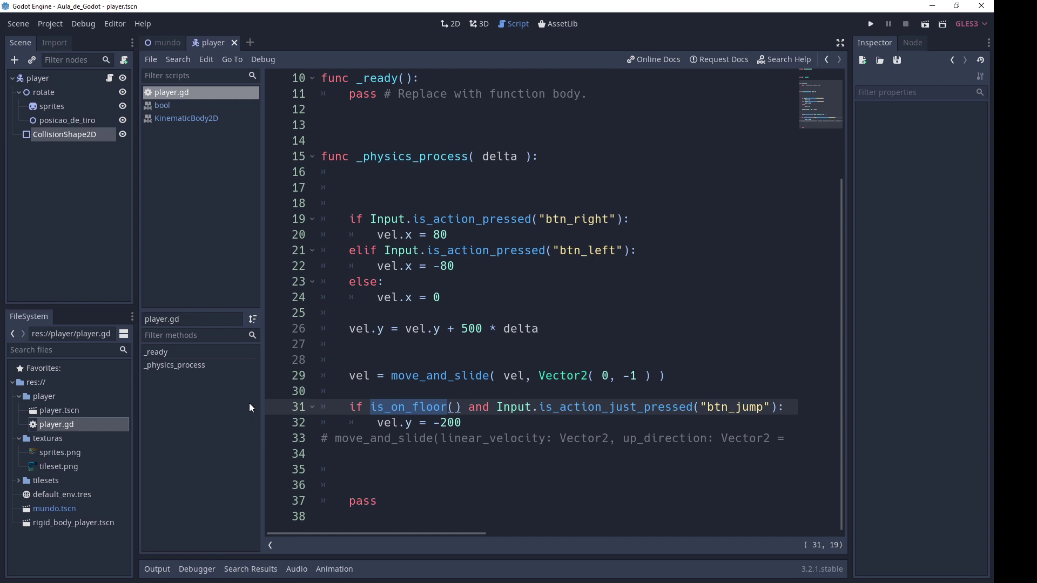
{"action": "left_click_drag", "start_coordinate": [411, 469], "coordinate": [295, 442]}
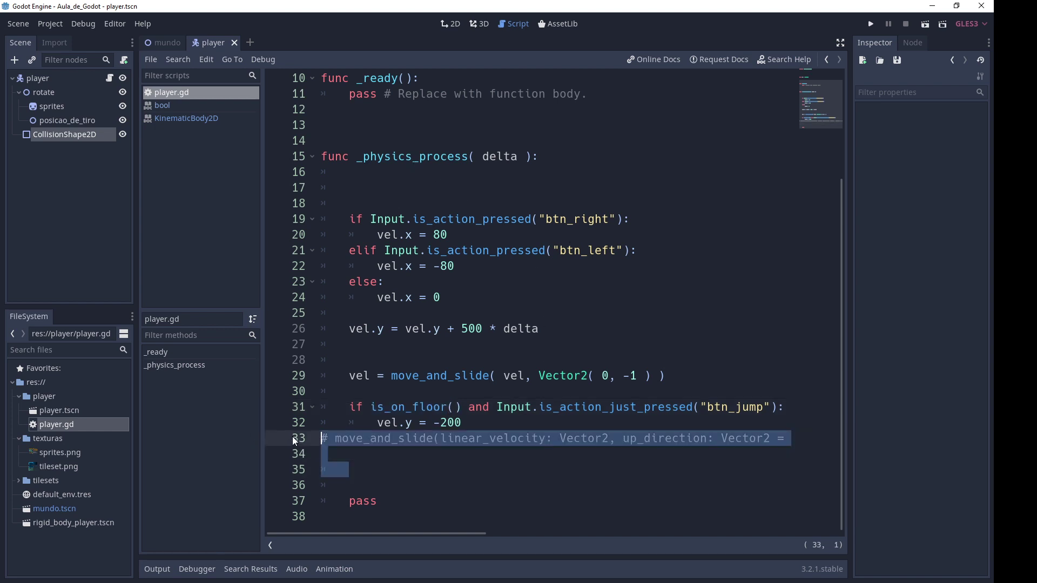
{"action": "key", "text": "Delete"}
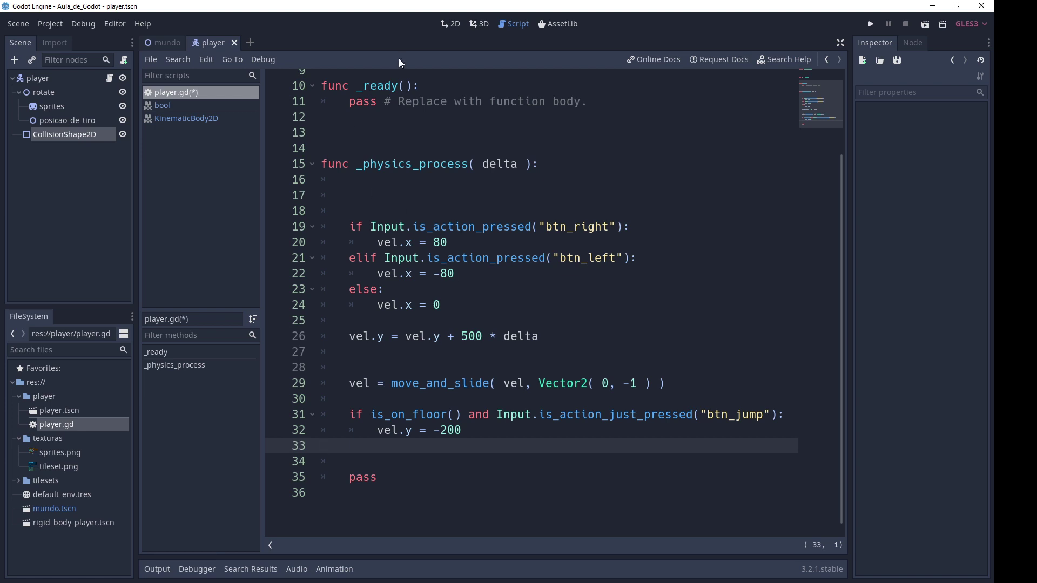
{"action": "left_click", "coordinate": [448, 23]}
{"action": "scroll", "coordinate": [412, 238], "scroll_direction": "down", "scroll_amount": 1}
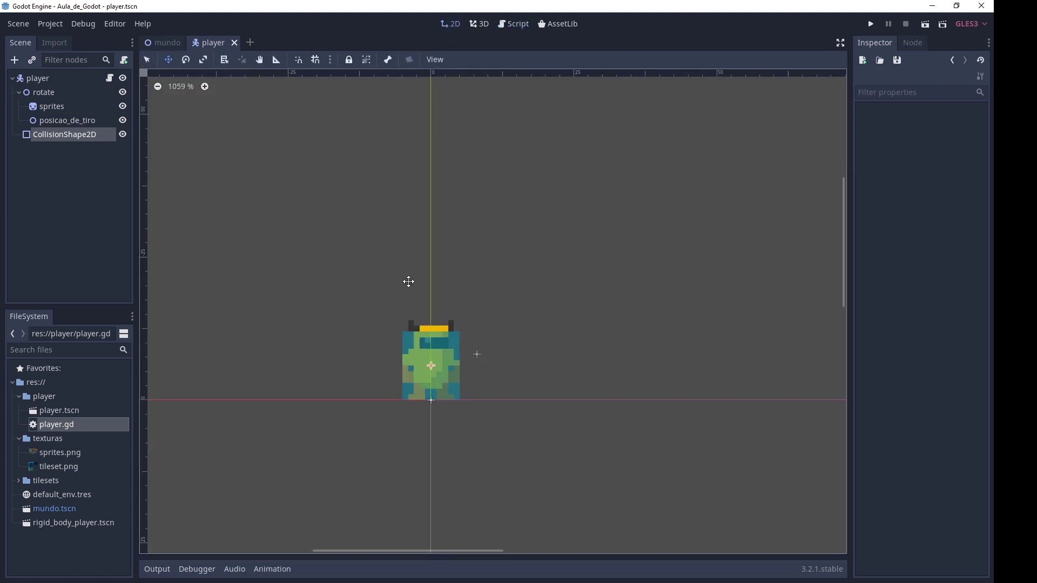
{"action": "scroll", "coordinate": [440, 343], "scroll_direction": "up", "scroll_amount": 1}
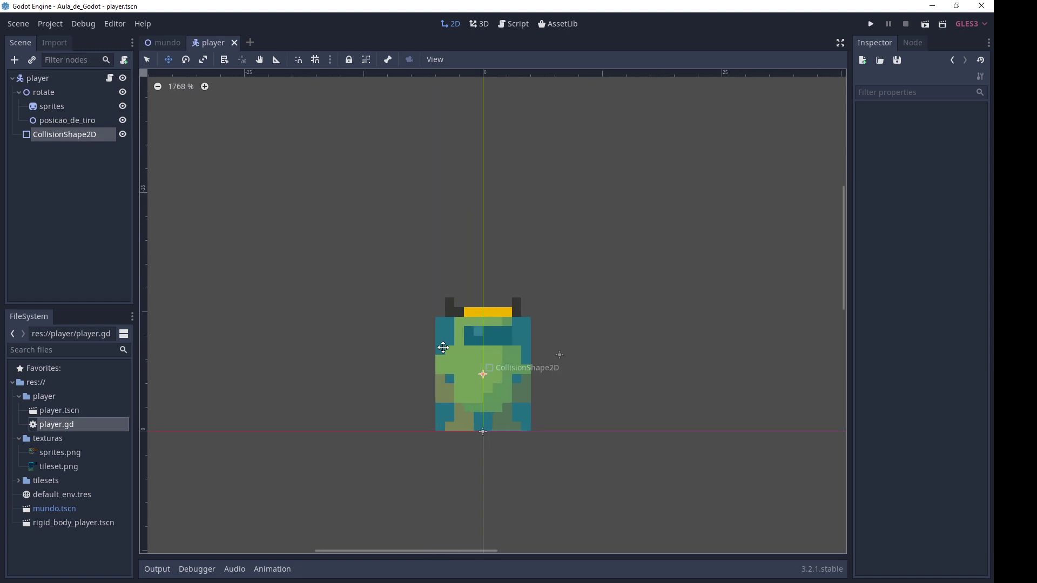
{"action": "scroll", "coordinate": [436, 336], "scroll_direction": "up", "scroll_amount": 2}
{"action": "left_click", "coordinate": [123, 135]}
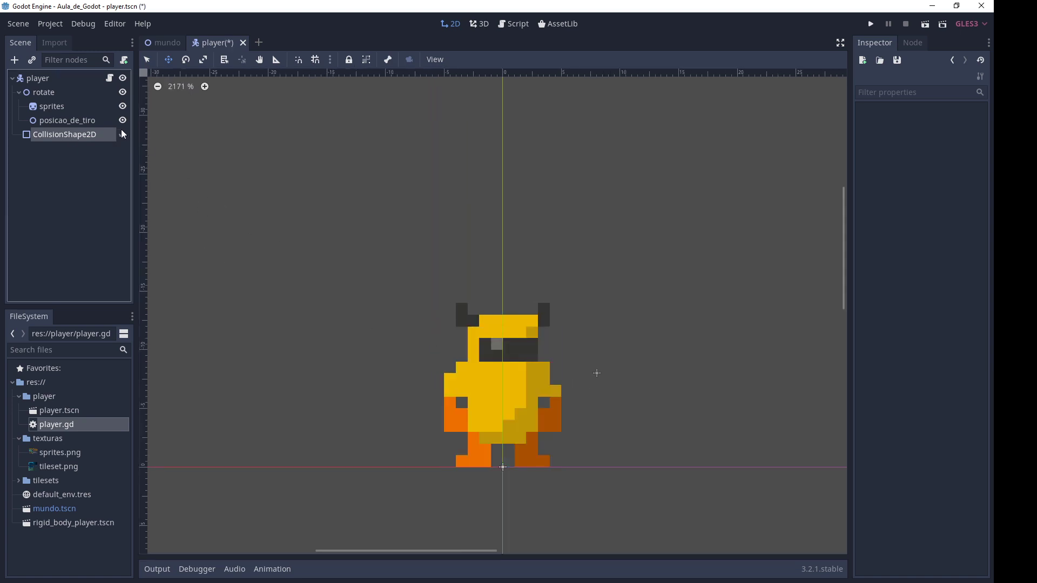
{"action": "key", "text": "ctrl+s"}
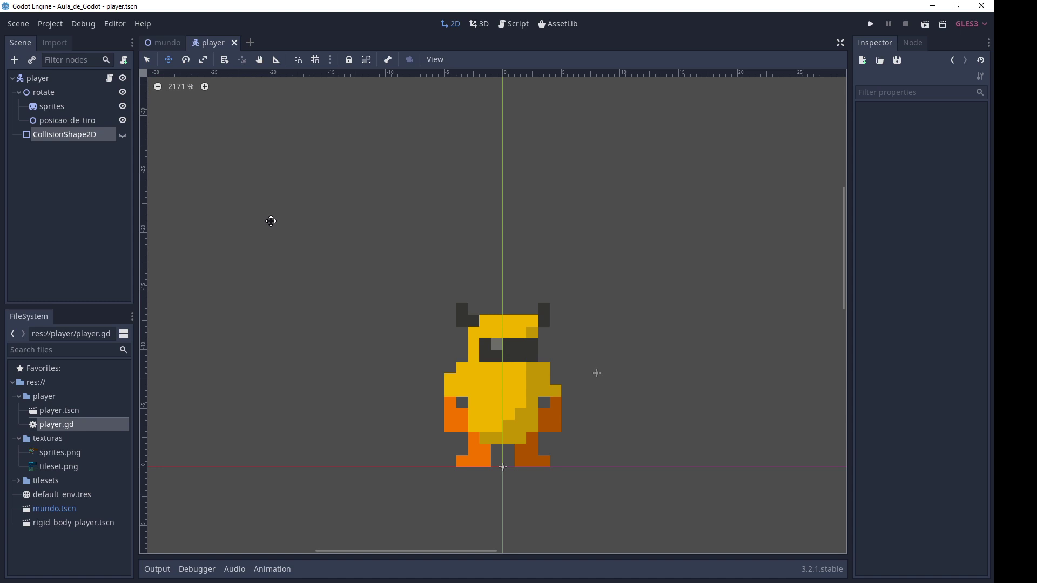
{"action": "left_click", "coordinate": [349, 59]}
{"action": "left_click", "coordinate": [109, 119]}
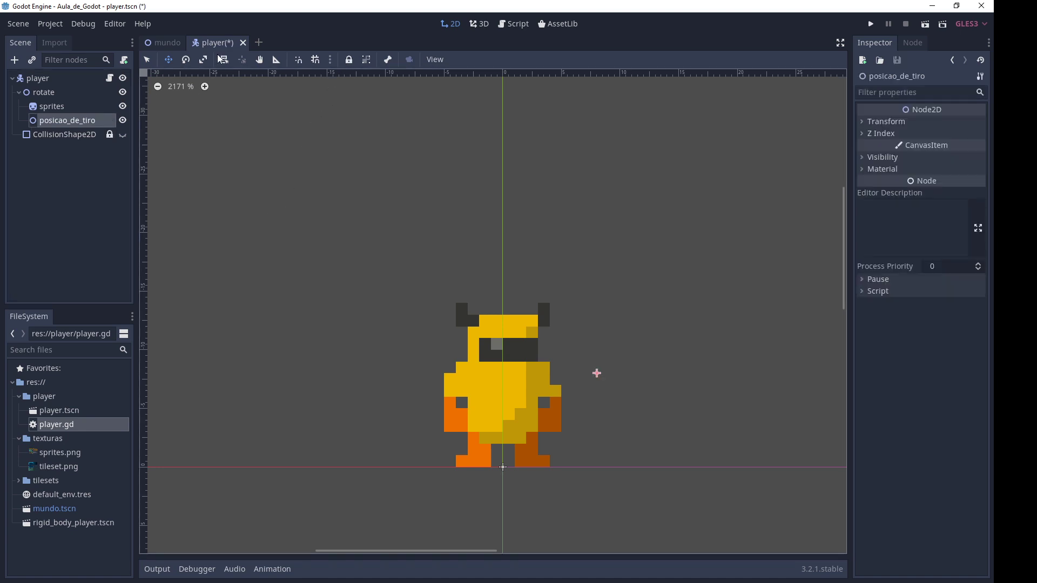
{"action": "left_click", "coordinate": [349, 60]}
{"action": "key", "text": "Up"}
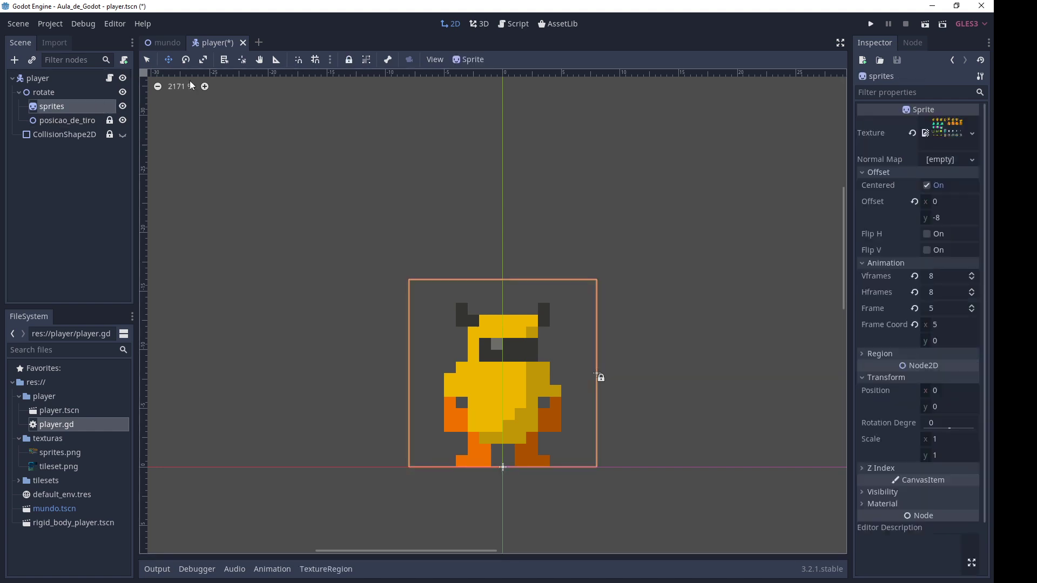
{"action": "left_click", "coordinate": [351, 58]}
{"action": "key", "text": "Up"}
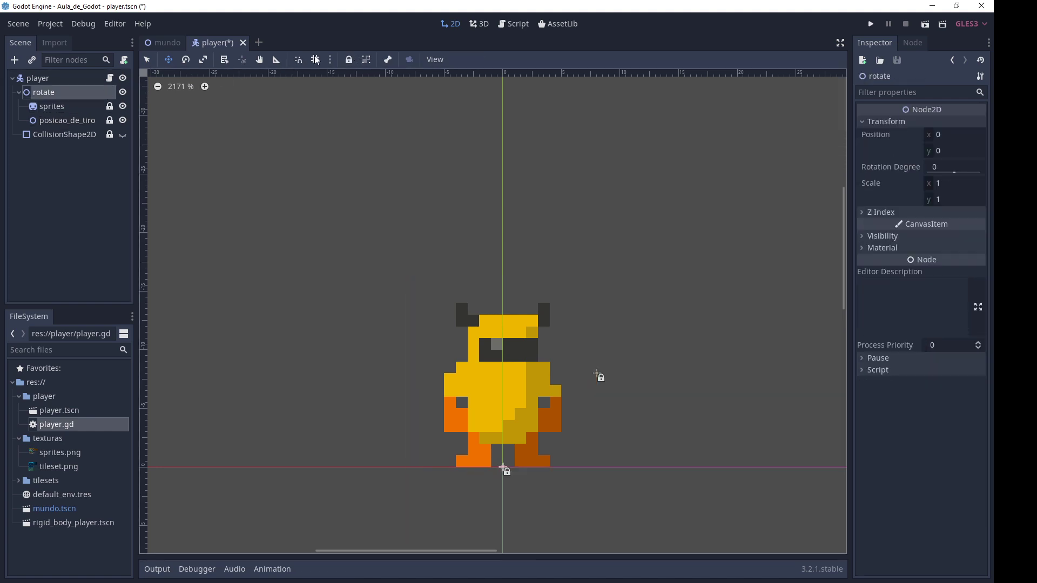
{"action": "left_click", "coordinate": [351, 61]}
{"action": "left_click", "coordinate": [64, 212]}
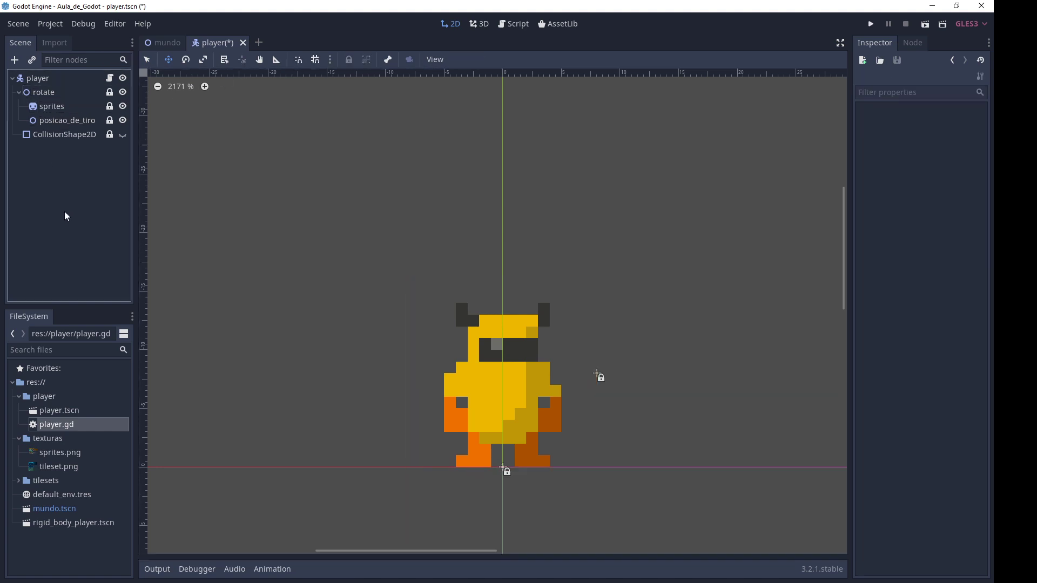
{"action": "scroll", "coordinate": [544, 236], "scroll_direction": "down", "scroll_amount": 3}
{"action": "scroll", "coordinate": [727, 261], "scroll_direction": "down", "scroll_amount": 1}
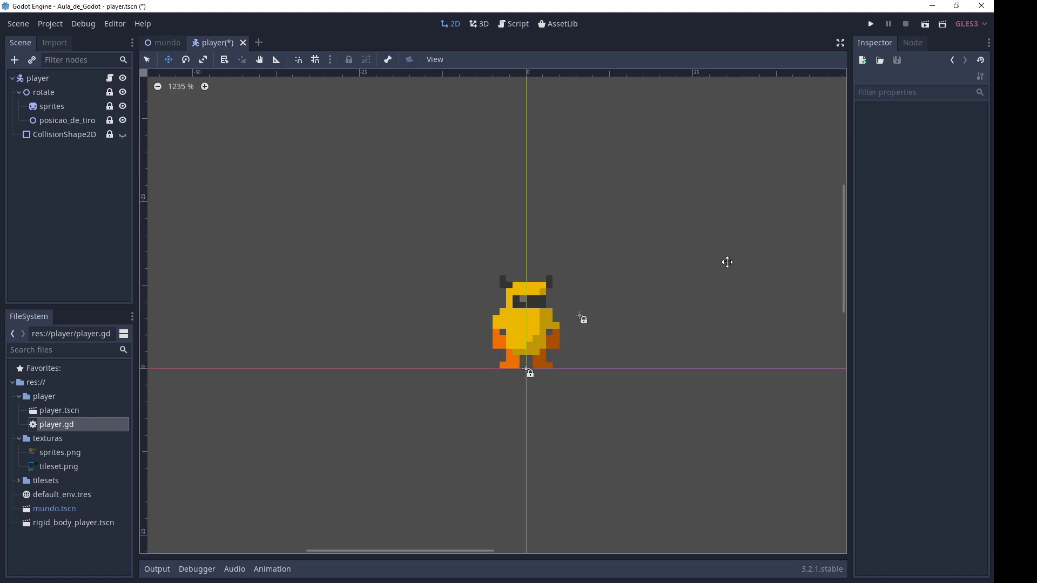
{"action": "scroll", "coordinate": [686, 278], "scroll_direction": "down", "scroll_amount": 1}
{"action": "middle_click_drag", "start_coordinate": [686, 277], "coordinate": [687, 301]}
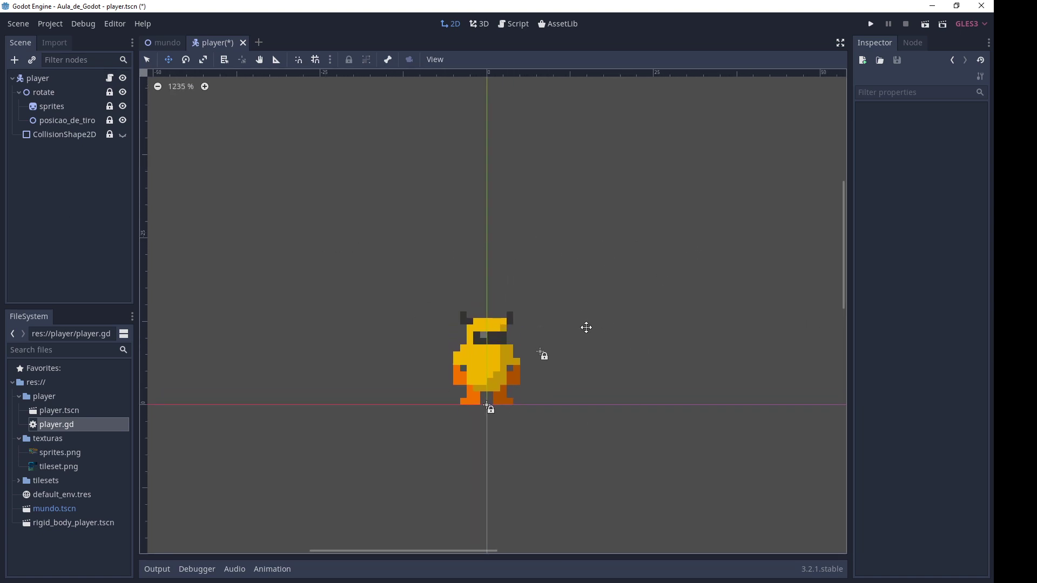
Step: Add an AnimationPlayer node under the player node
{"action": "left_click", "coordinate": [33, 80]}
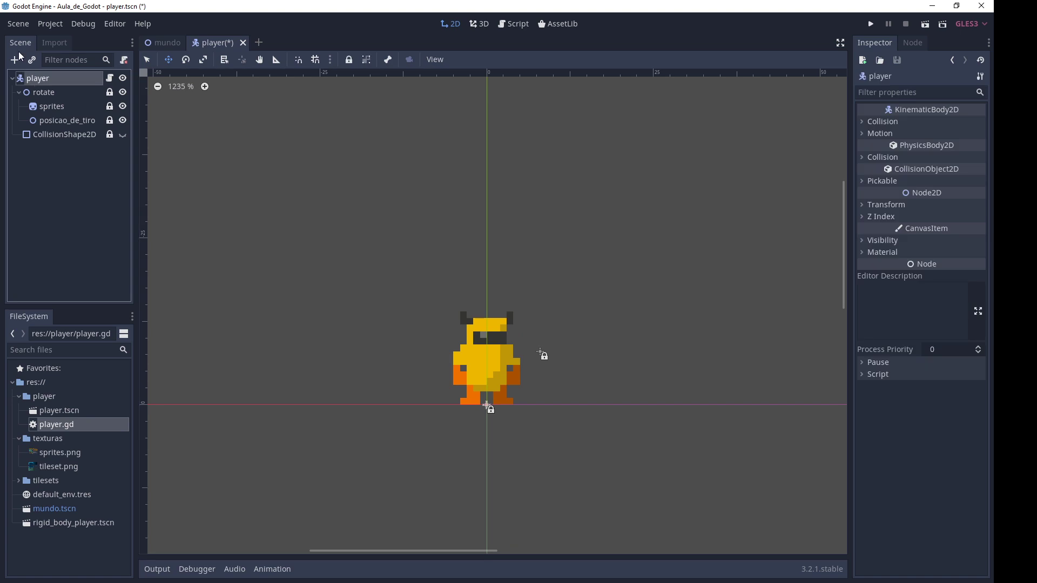
{"action": "left_click", "coordinate": [15, 59]}
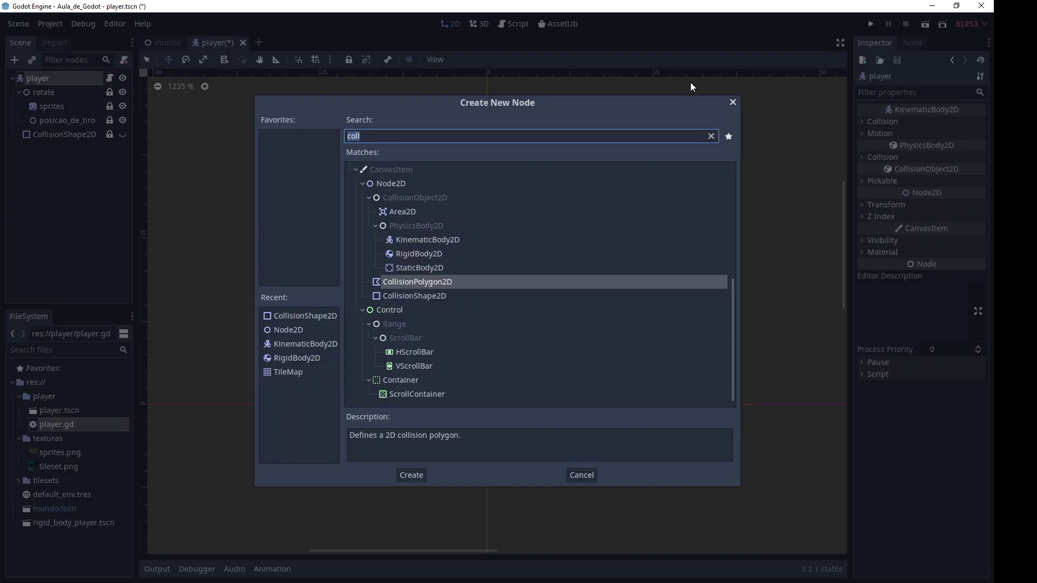
{"action": "left_click", "coordinate": [732, 103]}
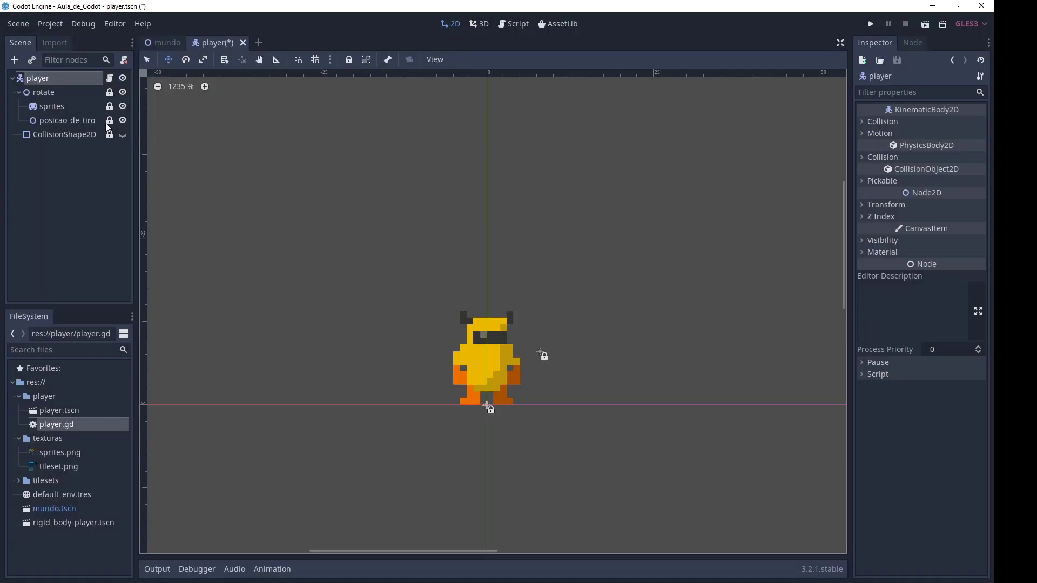
{"action": "left_click", "coordinate": [15, 60]}
{"action": "type", "text": "an"}
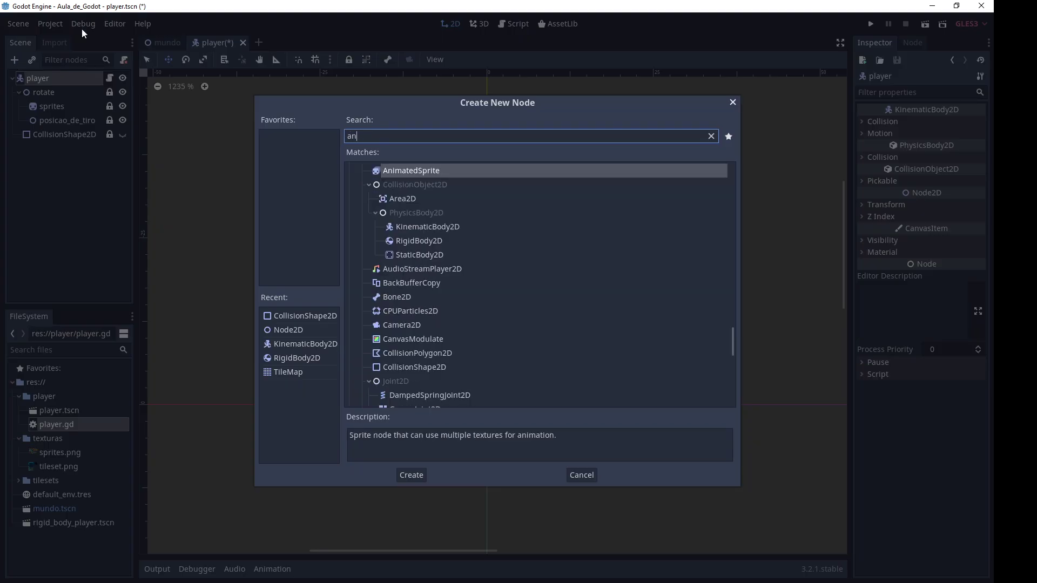
{"action": "type", "text": "ima"}
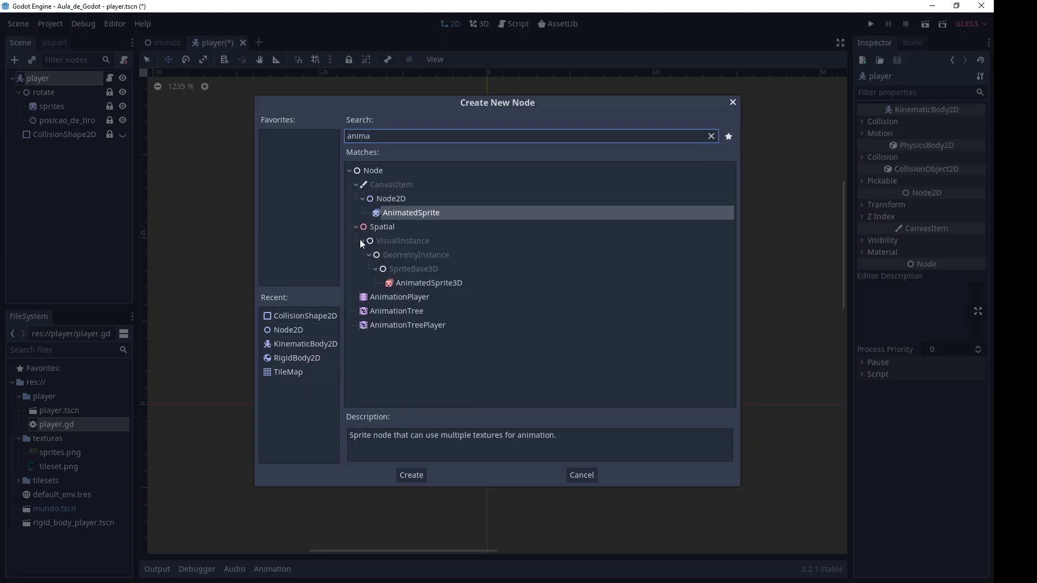
{"action": "left_click", "coordinate": [406, 296]}
{"action": "double_click", "coordinate": [405, 296]}
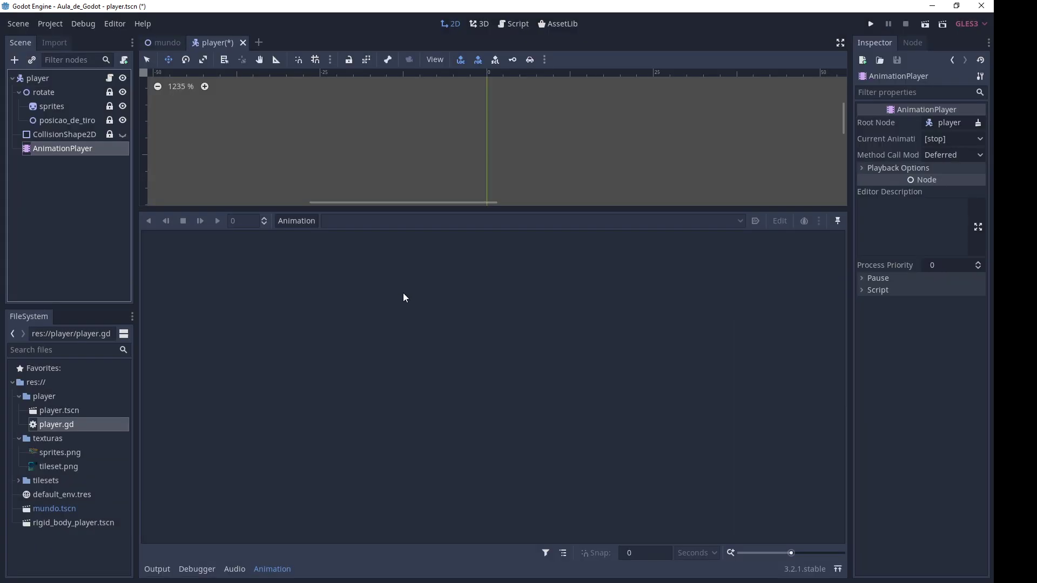
{"action": "left_click_drag", "start_coordinate": [391, 209], "coordinate": [414, 439]}
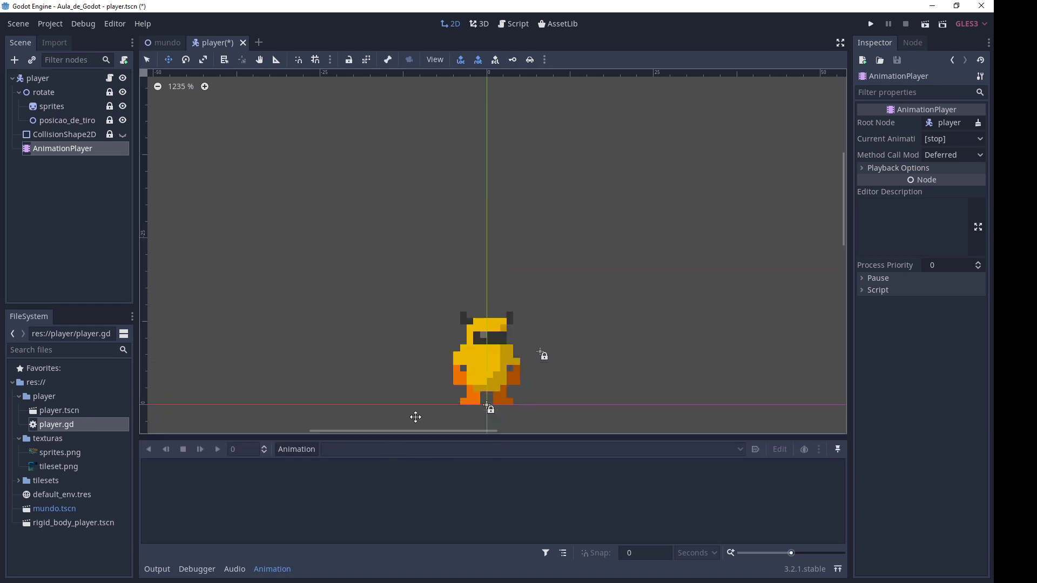
{"action": "middle_click_drag", "start_coordinate": [595, 288], "coordinate": [613, 235]}
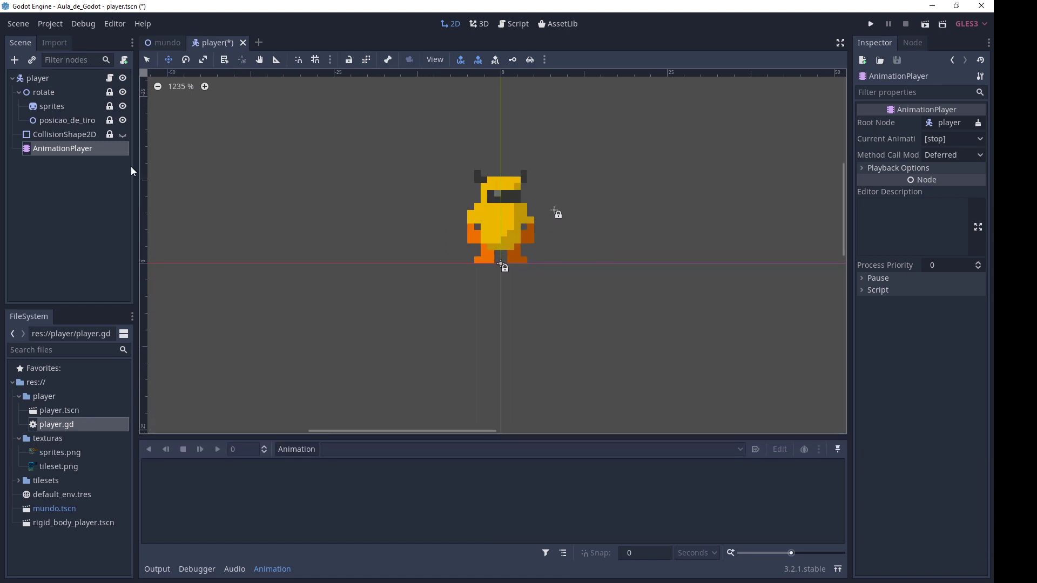
Step: Rename the new AnimationPlayer node to anim
{"action": "double_click", "coordinate": [107, 149]}
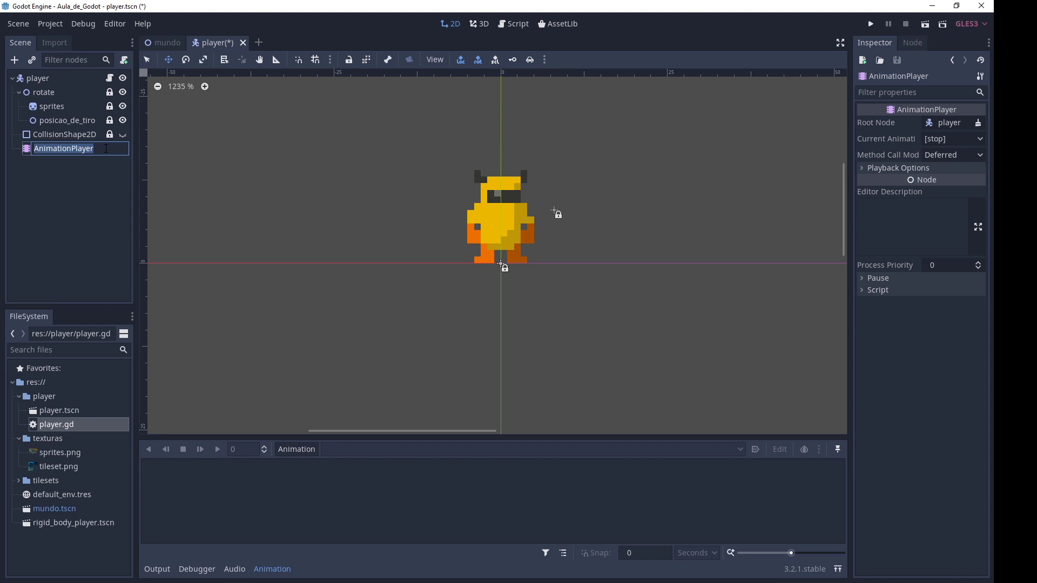
{"action": "type", "text": "anim"}
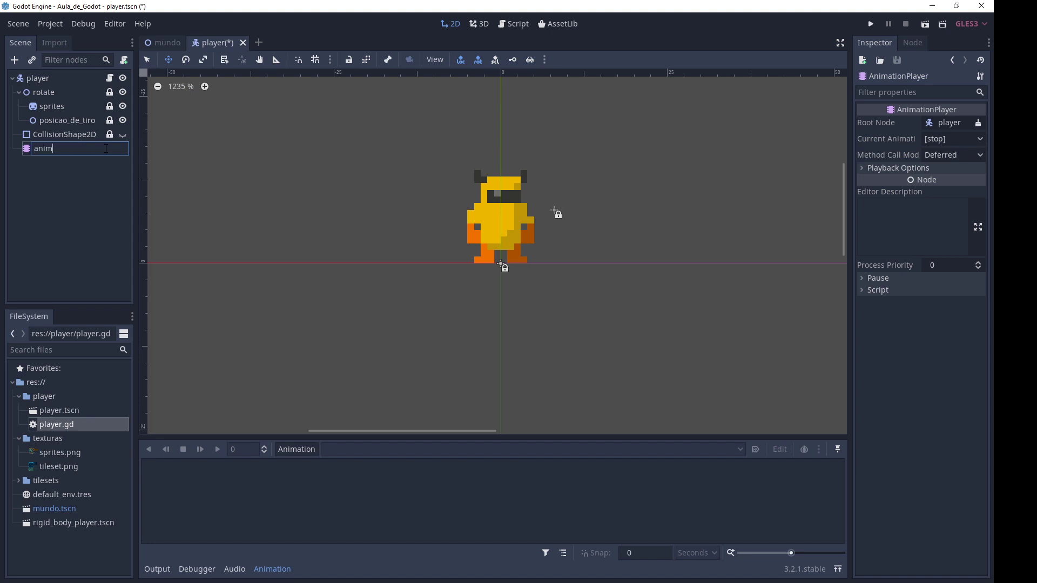
{"action": "key", "text": "Return"}
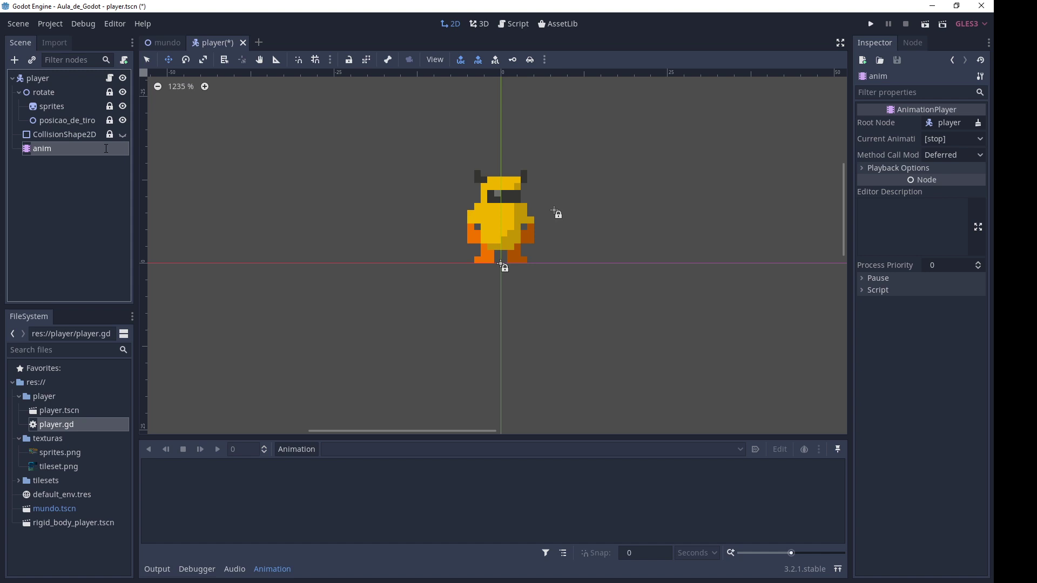
Step: Save the player scene with Ctrl+S
{"action": "key", "text": "ctrl+s"}
{"action": "scroll", "coordinate": [474, 227], "scroll_direction": "down", "scroll_amount": 3}
{"action": "middle_click_drag", "start_coordinate": [634, 156], "coordinate": [619, 207]}
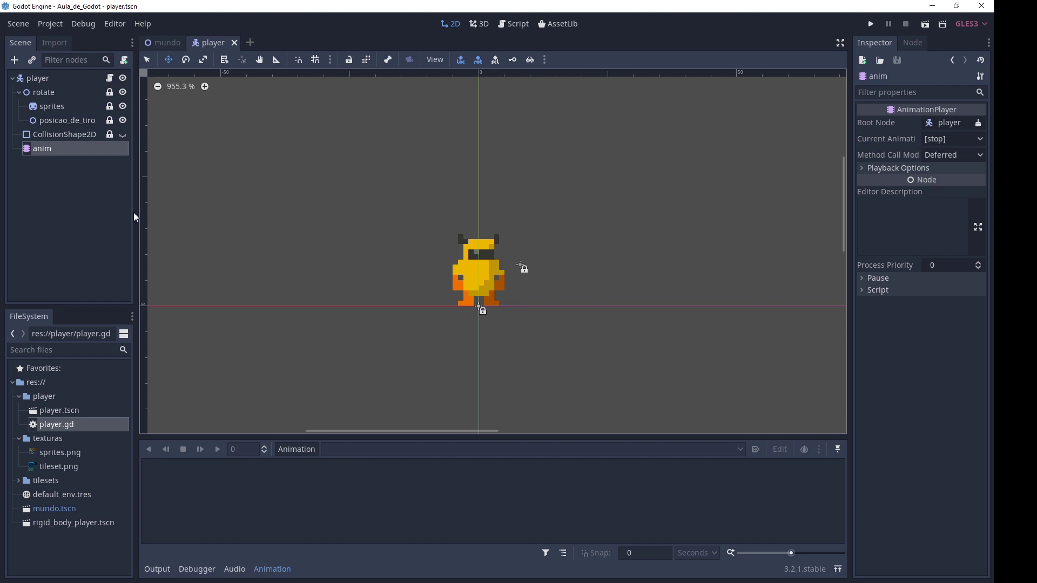
Step: Select the sprites node and create a new animation named idle
{"action": "left_click", "coordinate": [70, 109]}
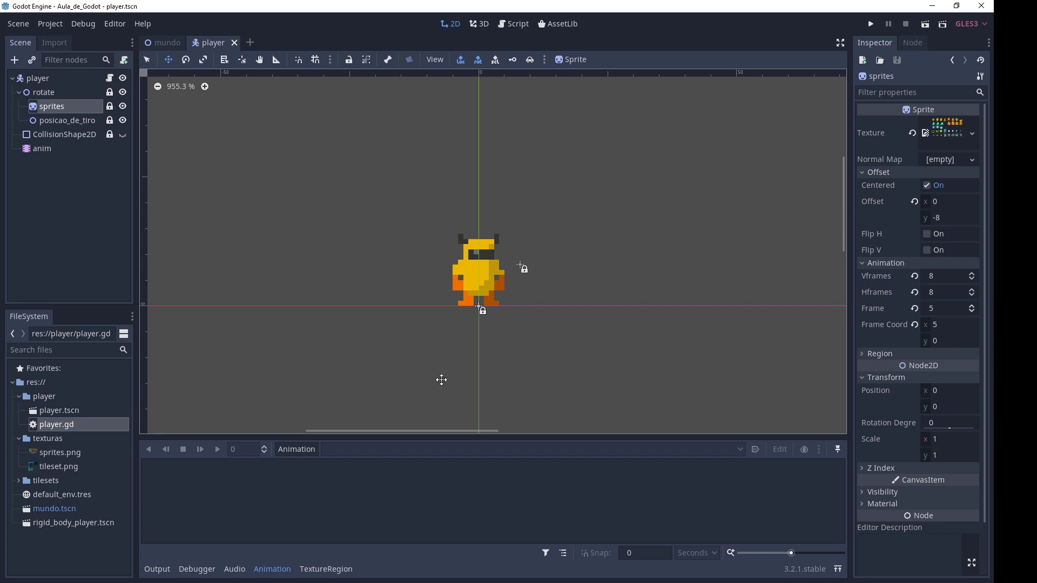
{"action": "left_click_drag", "start_coordinate": [419, 437], "coordinate": [419, 375]}
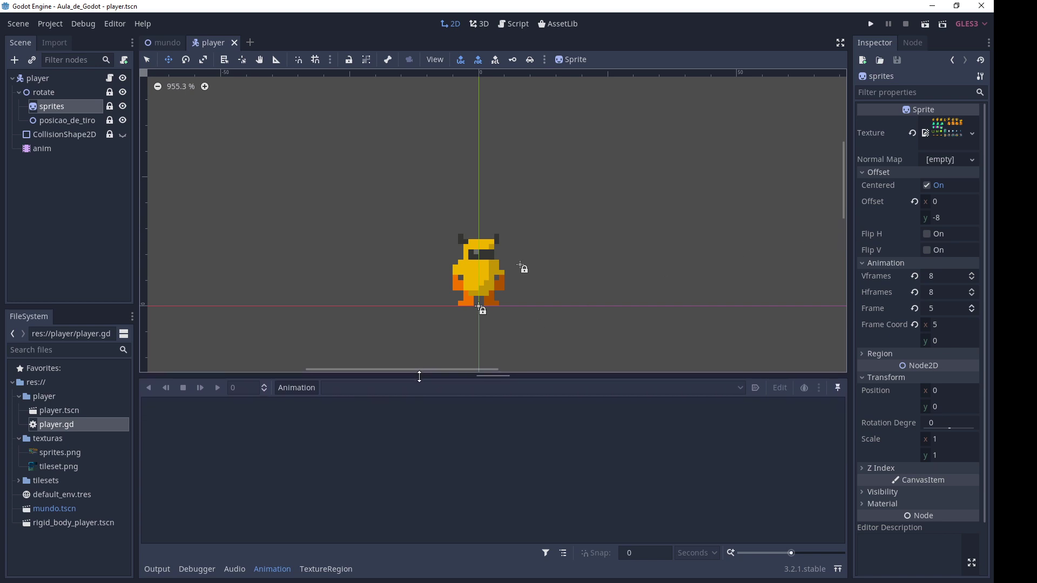
{"action": "mouse_move", "coordinate": [597, 342]}
{"action": "middle_mouse_down"}
{"action": "mouse_move", "coordinate": [604, 304]}
{"action": "mouse_move", "coordinate": [621, 294]}
{"action": "middle_mouse_up"}
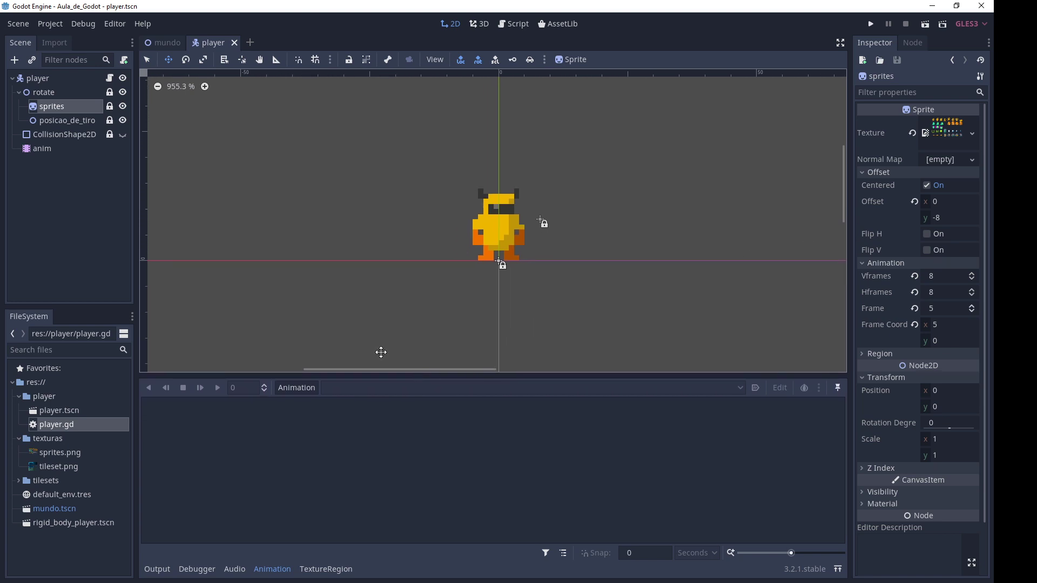
{"action": "left_click", "coordinate": [311, 388]}
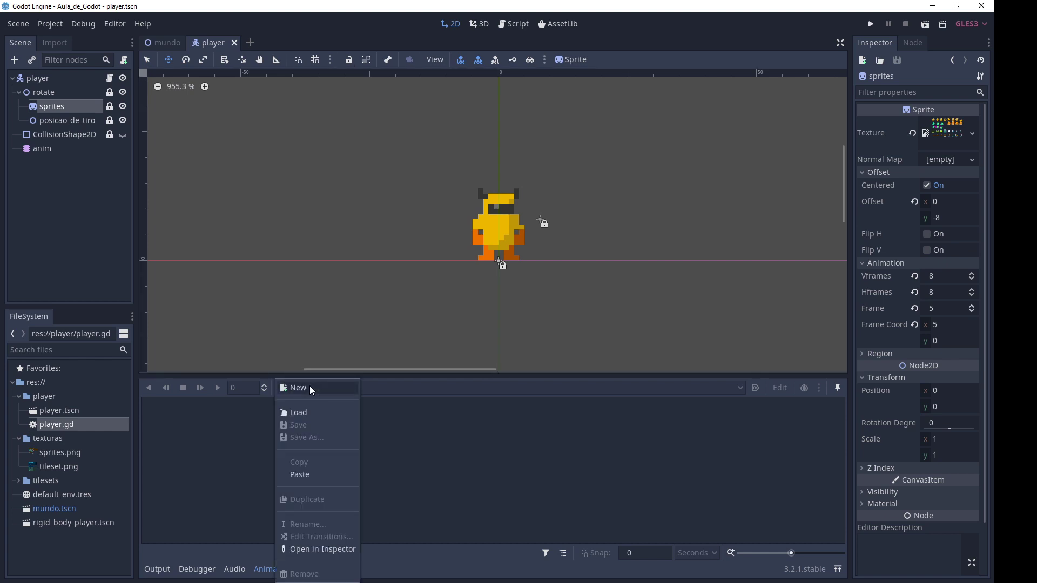
{"action": "left_click", "coordinate": [312, 390]}
{"action": "type", "text": "idle"}
{"action": "key", "text": "Return"}
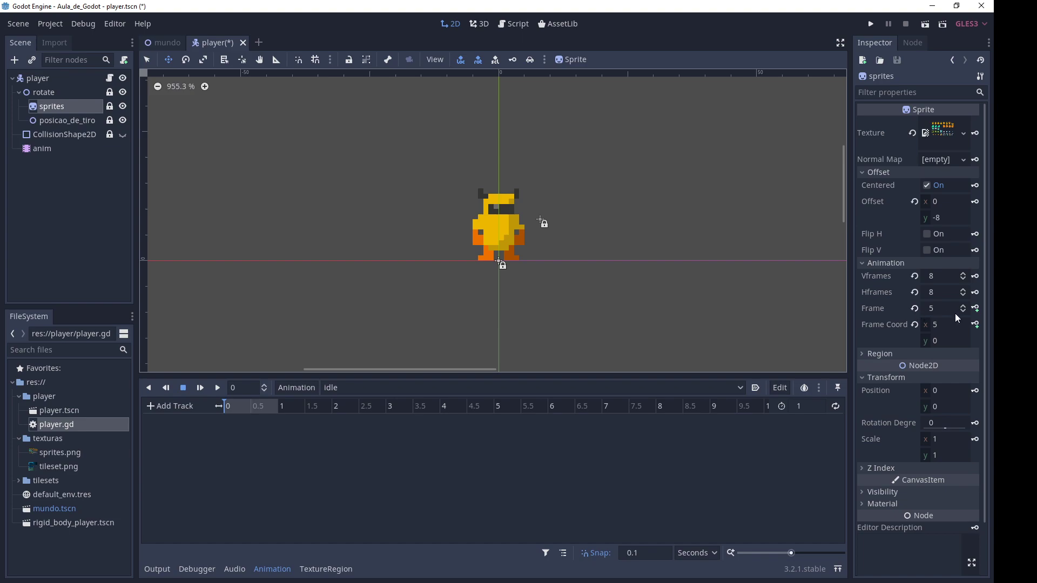
Step: Glance at the tileset.aseprite document in Aseprite, then return to Godot
{"action": "key", "text": "alt+Tab"}
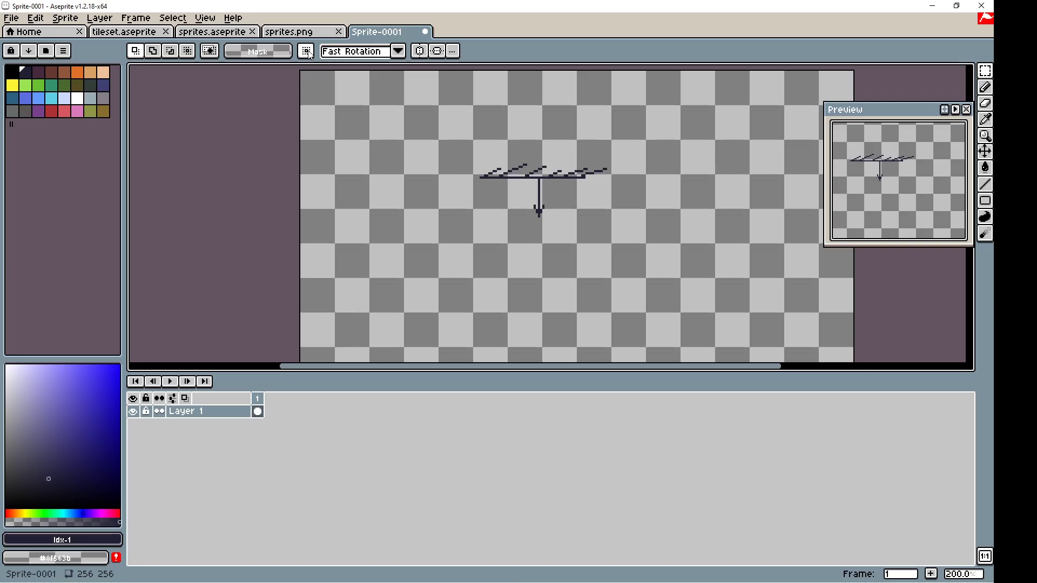
{"action": "key", "text": "ctrl+shift+Tab"}
{"action": "key", "text": "ctrl+shift+Tab"}
{"action": "key", "text": "ctrl+shift+Tab"}
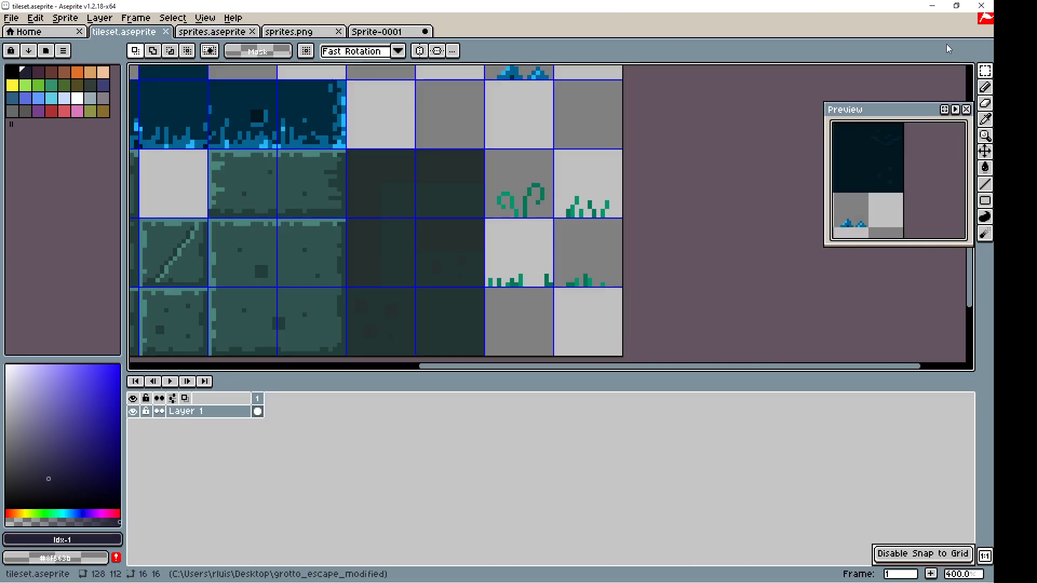
{"action": "key", "text": "alt+Tab"}
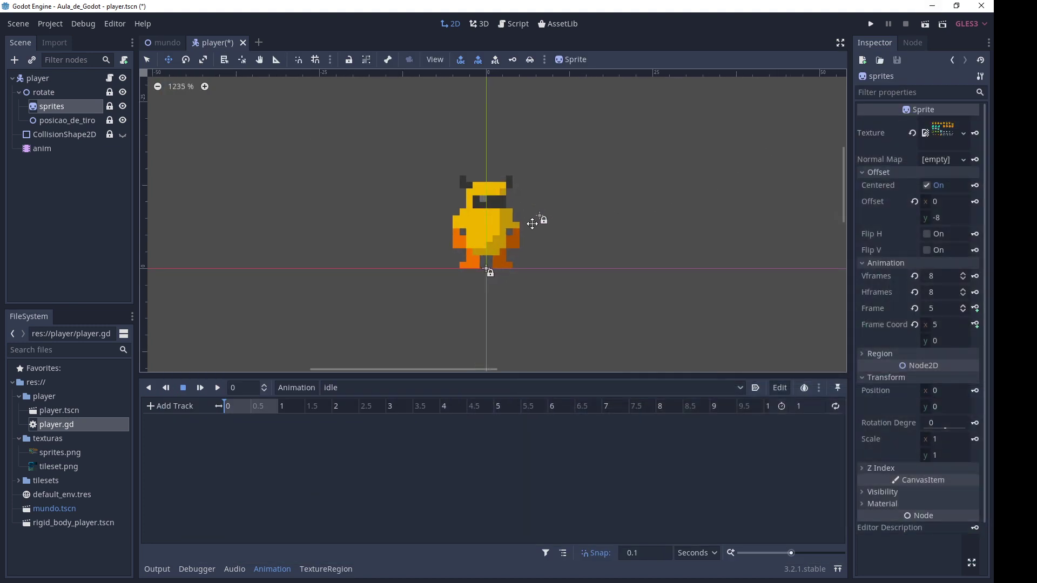
{"action": "scroll", "coordinate": [532, 224], "scroll_direction": "up", "scroll_amount": 2}
{"action": "scroll", "coordinate": [556, 155], "scroll_direction": "up", "scroll_amount": 1}
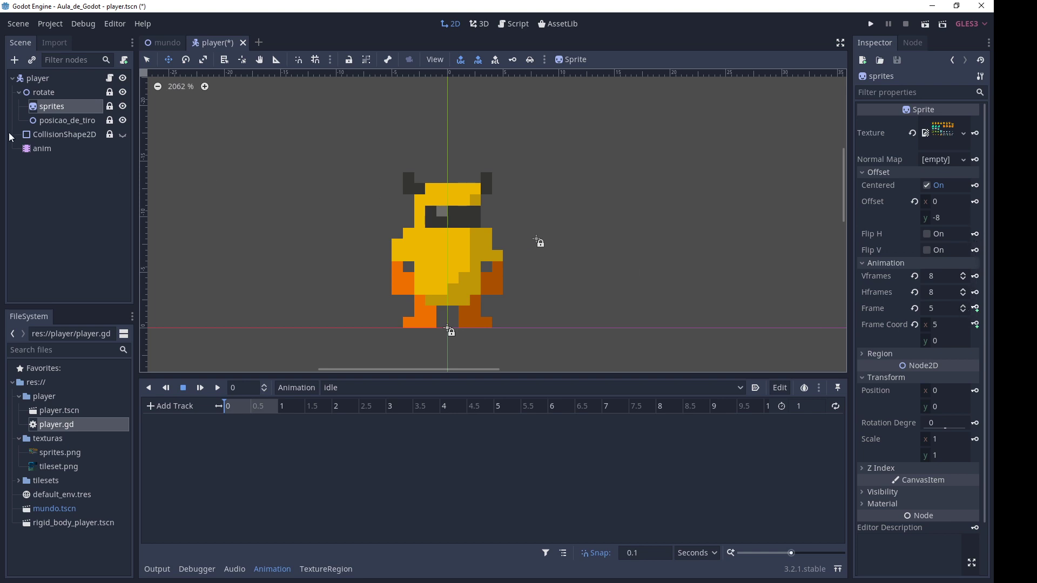
{"action": "left_click", "coordinate": [49, 136]}
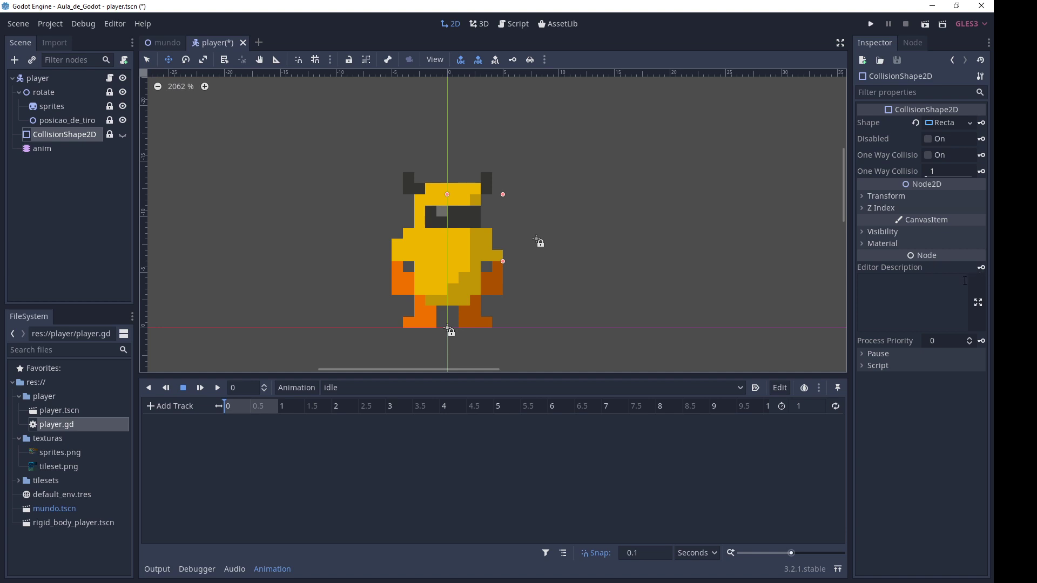
{"action": "left_click", "coordinate": [48, 93]}
{"action": "left_click", "coordinate": [272, 570]}
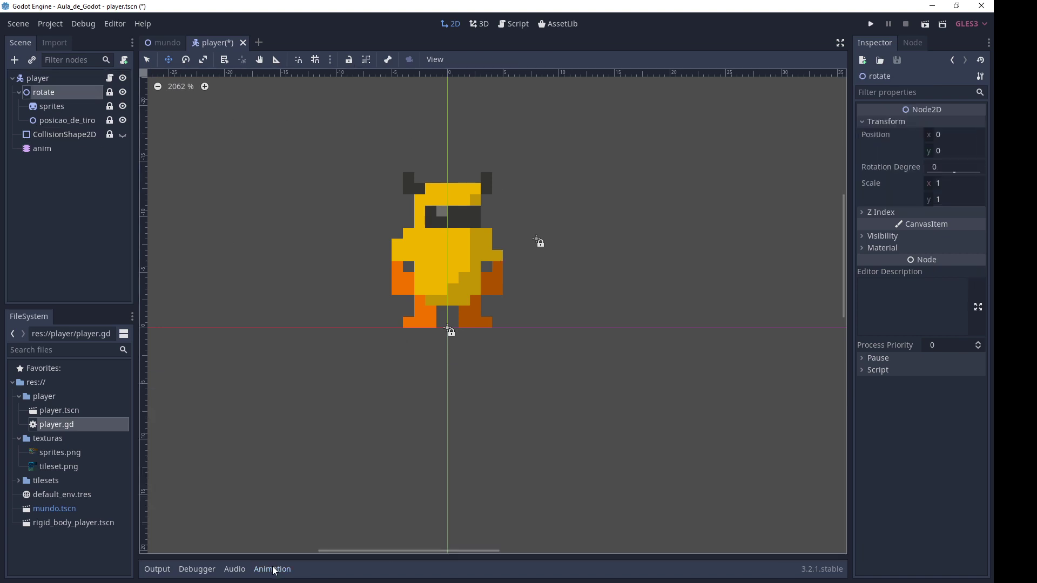
{"action": "left_click", "coordinate": [47, 107]}
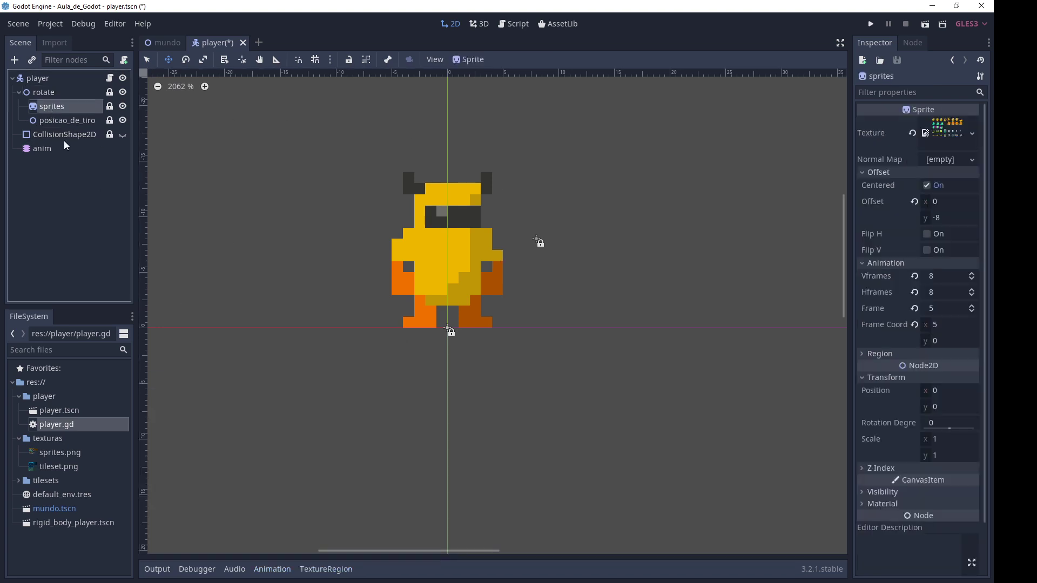
{"action": "left_click", "coordinate": [43, 150]}
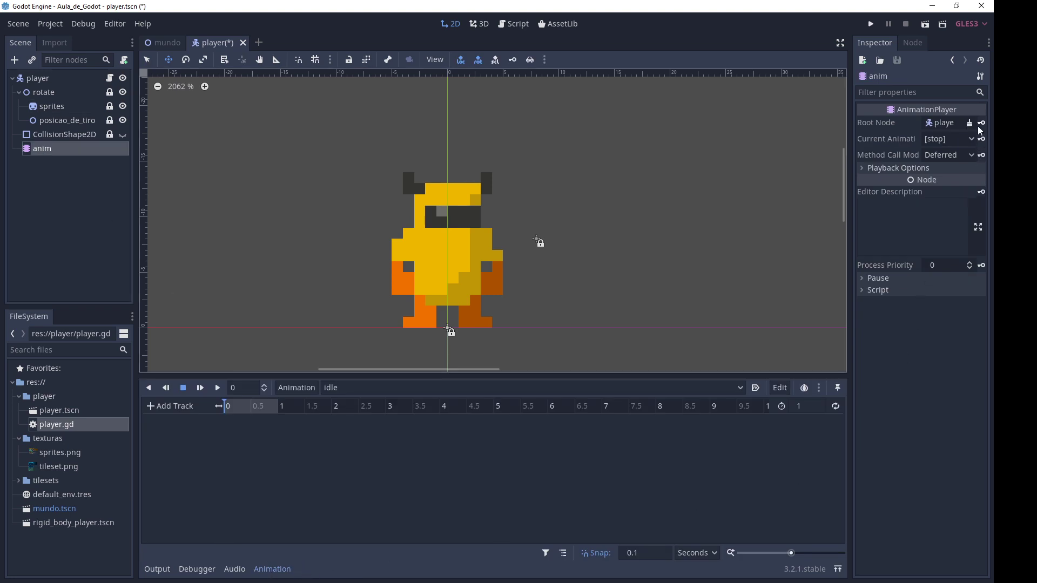
{"action": "left_click", "coordinate": [46, 137]}
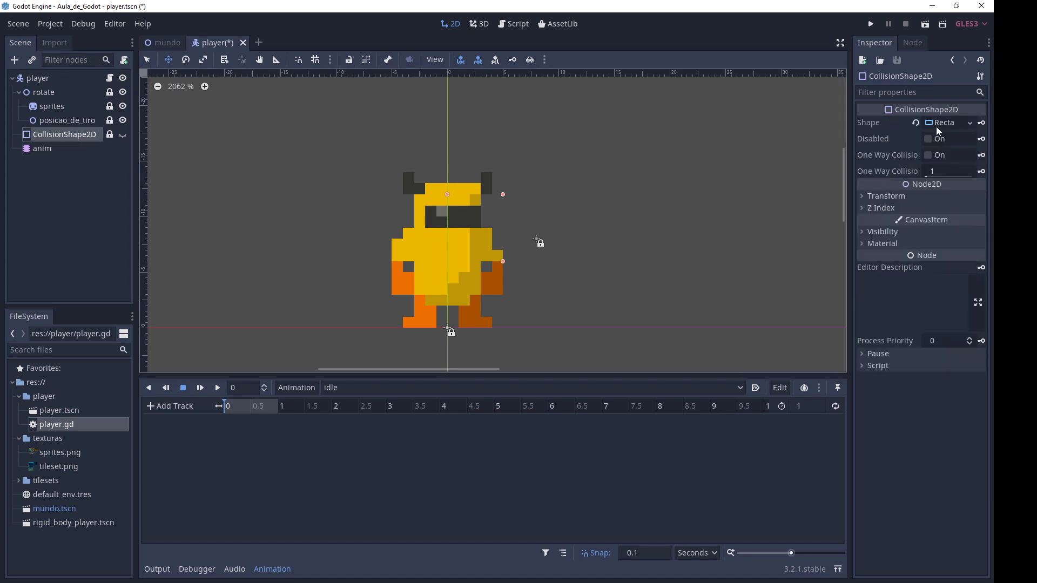
{"action": "left_click", "coordinate": [51, 110]}
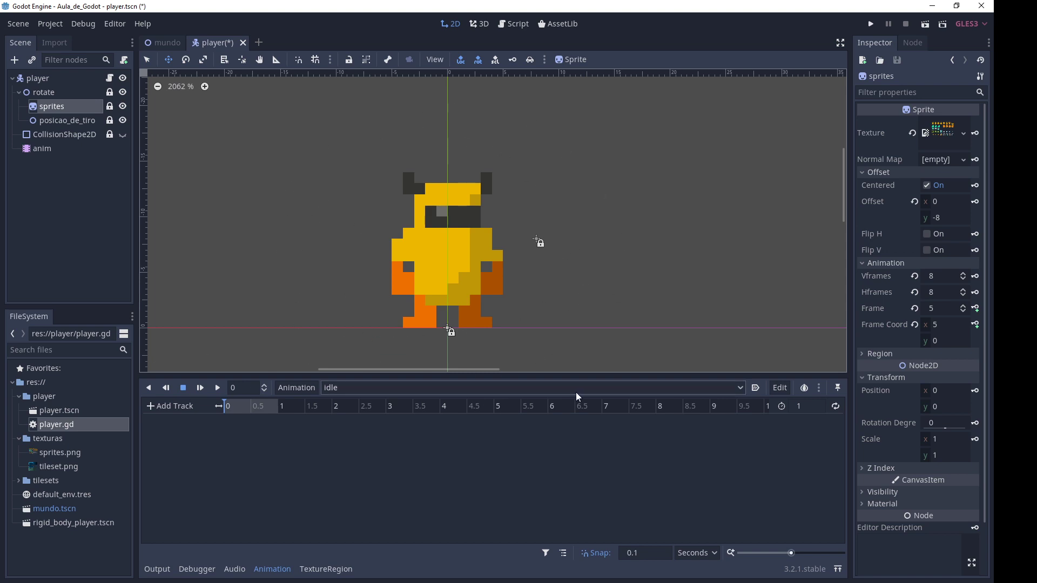
Step: Key the sprites Frame value at 0 in idle and set its length to 0.1 seconds
{"action": "left_click", "coordinate": [976, 309]}
{"action": "left_click", "coordinate": [225, 406]}
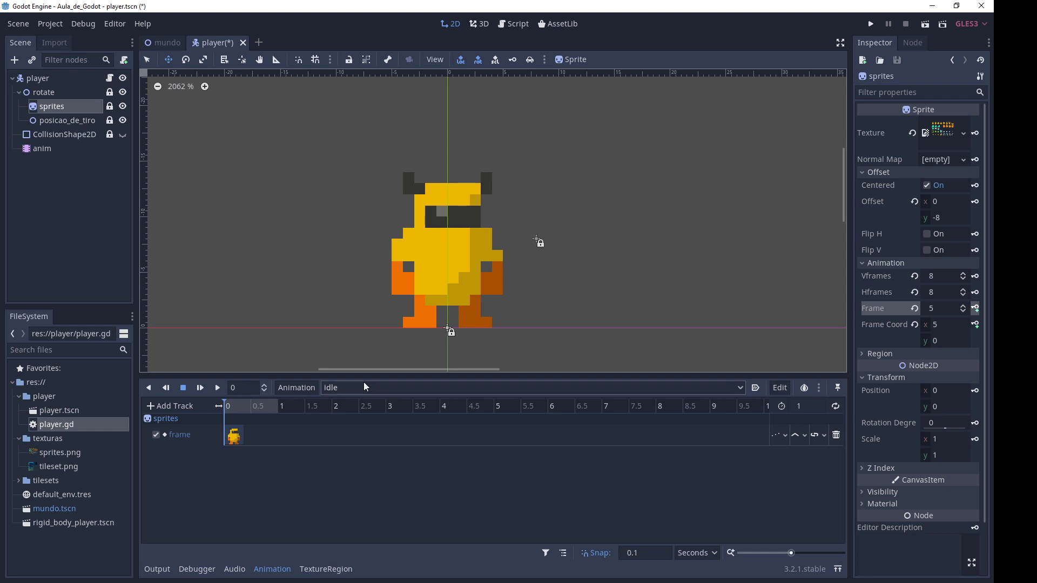
{"action": "left_click", "coordinate": [792, 554]}
{"action": "left_click_drag", "start_coordinate": [792, 554], "coordinate": [778, 553]}
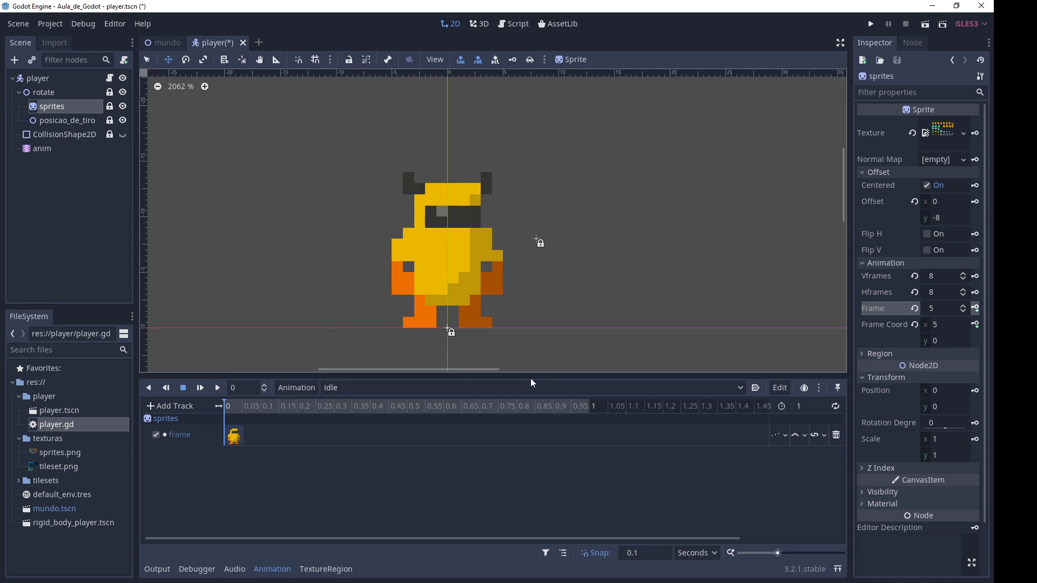
{"action": "left_click", "coordinate": [794, 406]}
{"action": "type", "text": "0.1"}
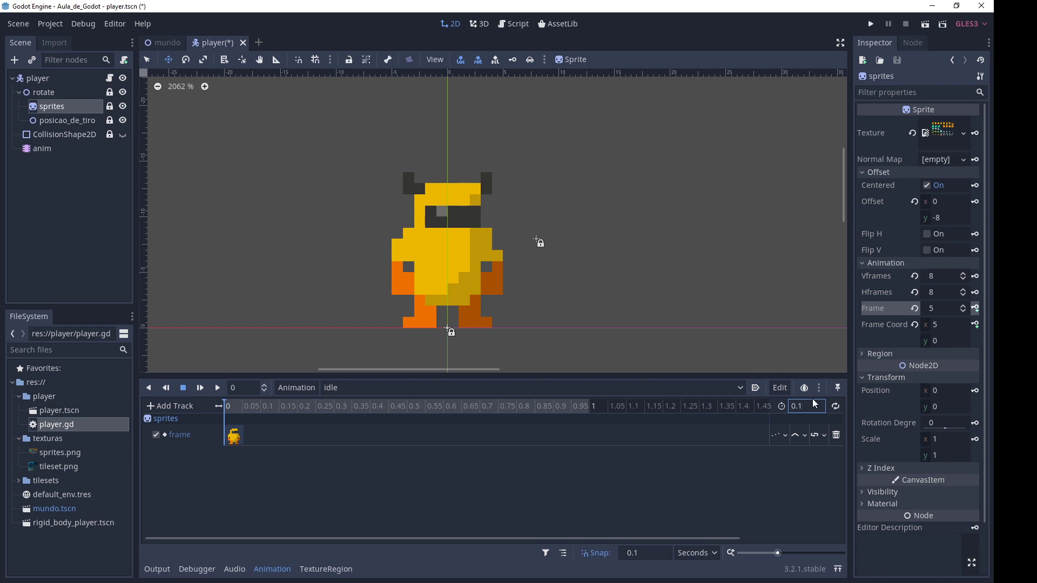
{"action": "key", "text": "Return"}
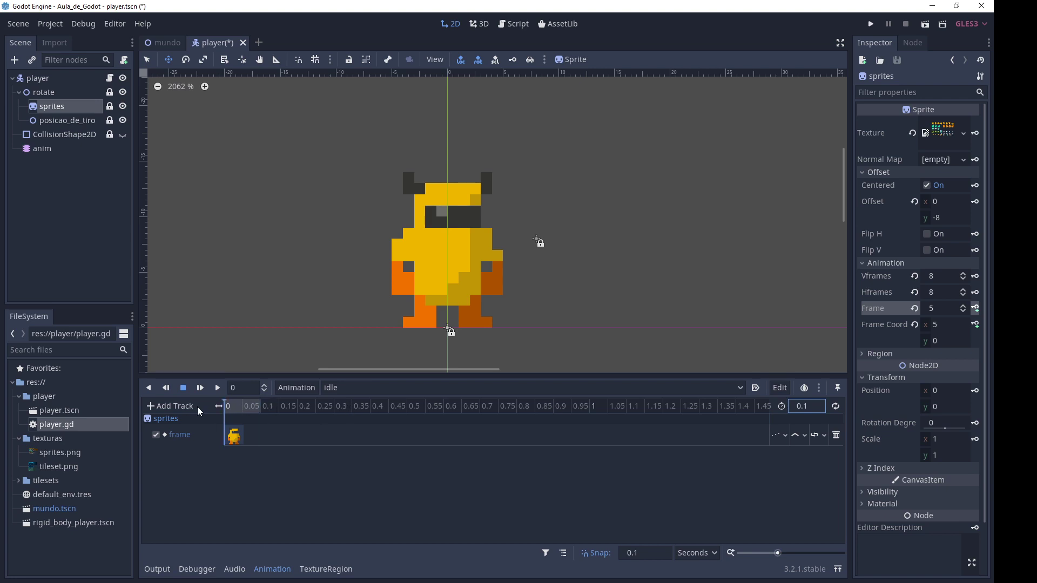
Step: Create a new animation named run and bring up Aseprite
{"action": "left_click", "coordinate": [297, 388]}
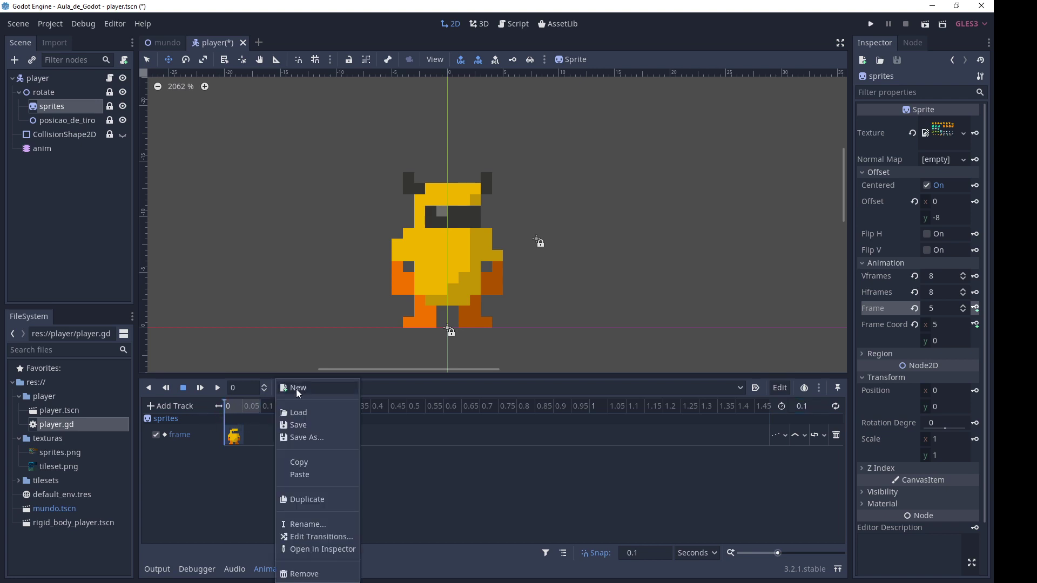
{"action": "left_click", "coordinate": [298, 397]}
{"action": "type", "text": "run"}
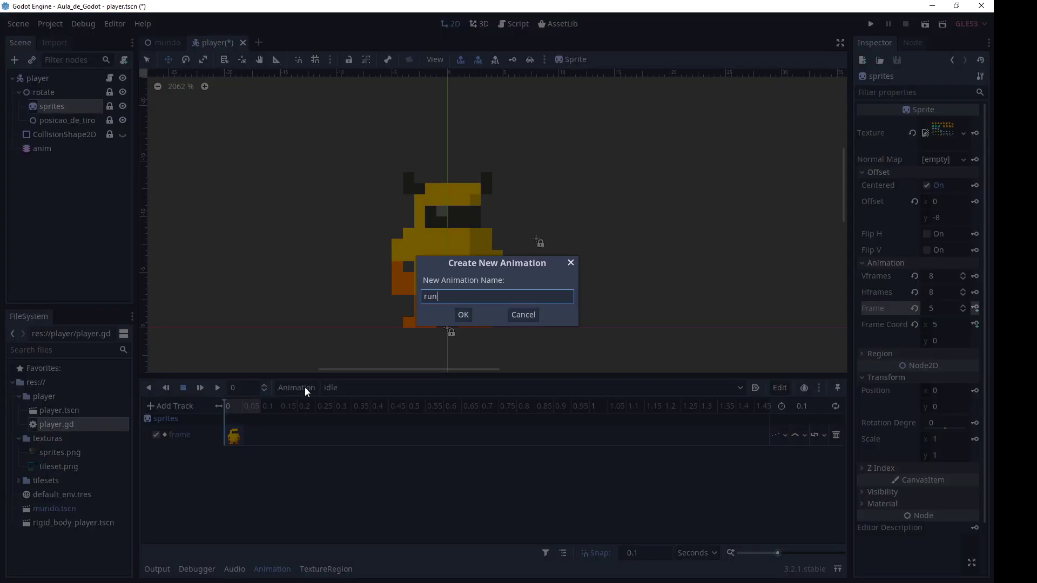
{"action": "key", "text": "Return"}
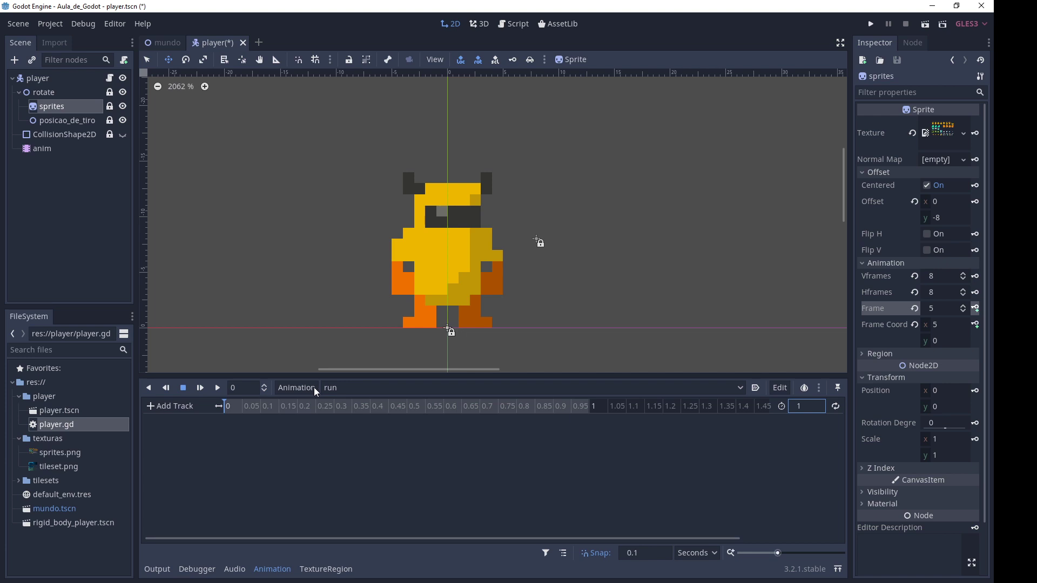
{"action": "key", "text": "alt+Tab"}
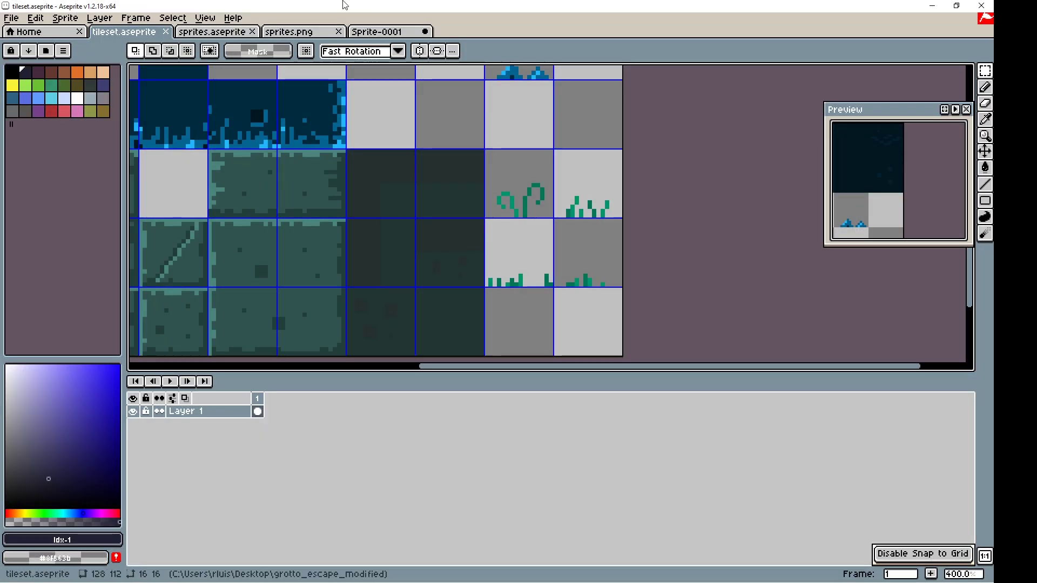
Step: Step through walk frames 1, 2 and 3 in sprites.aseprite, then go back to Godot
{"action": "left_click", "coordinate": [219, 32]}
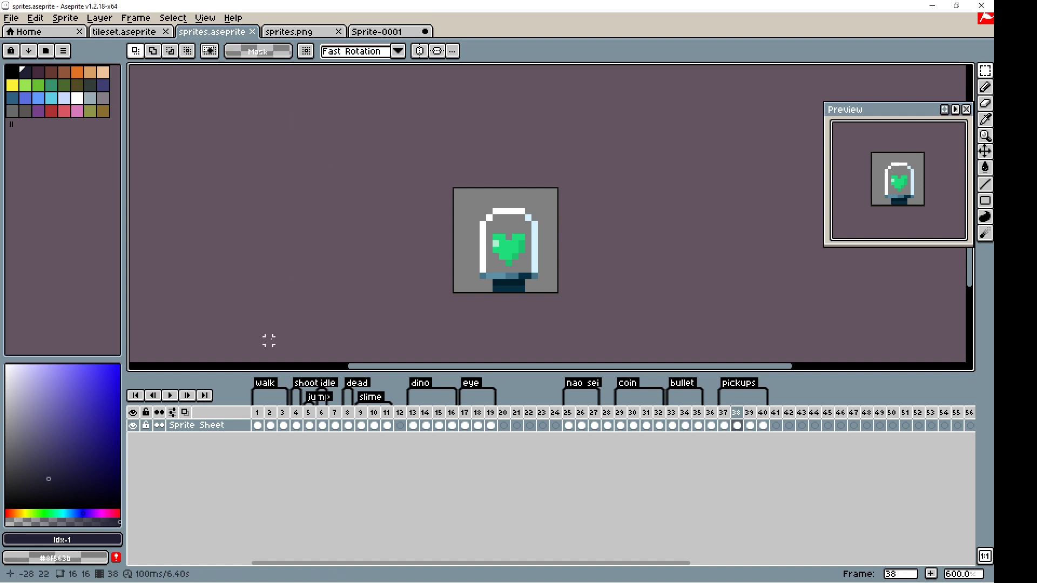
{"action": "left_click", "coordinate": [263, 417]}
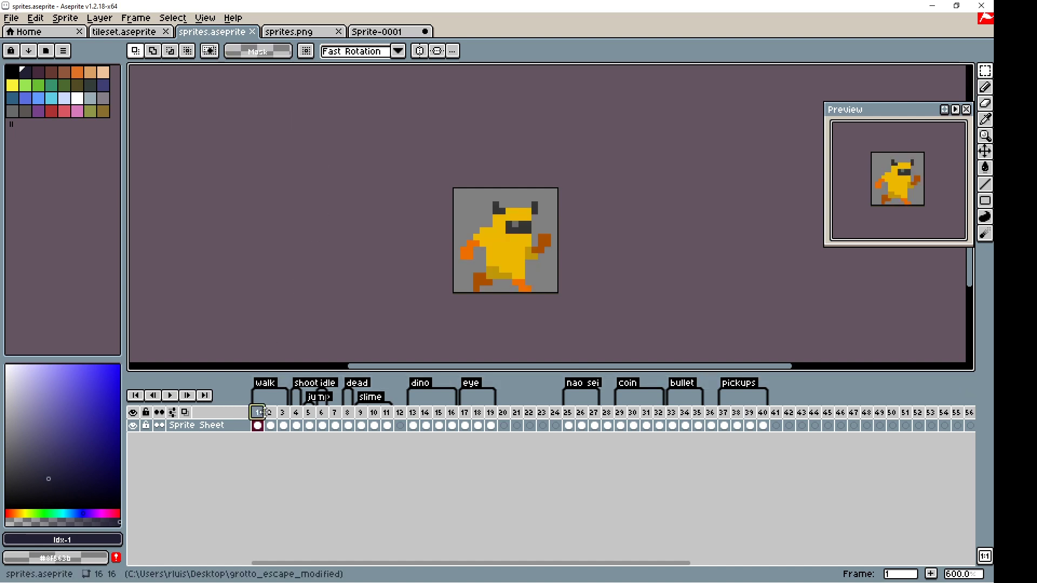
{"action": "left_click", "coordinate": [271, 414]}
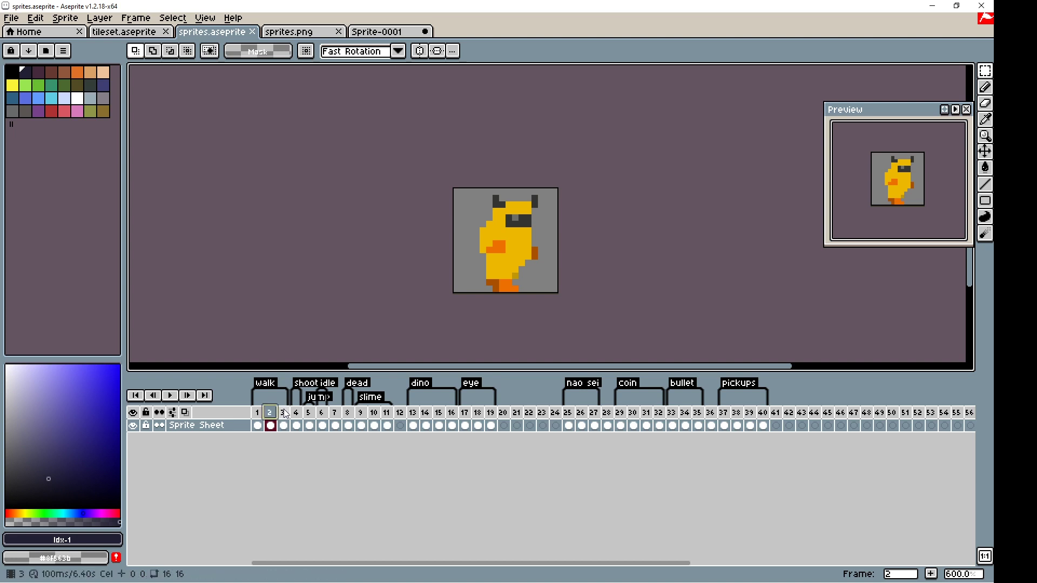
{"action": "left_click", "coordinate": [285, 413]}
{"action": "left_click", "coordinate": [270, 414]}
{"action": "left_click", "coordinate": [259, 413]}
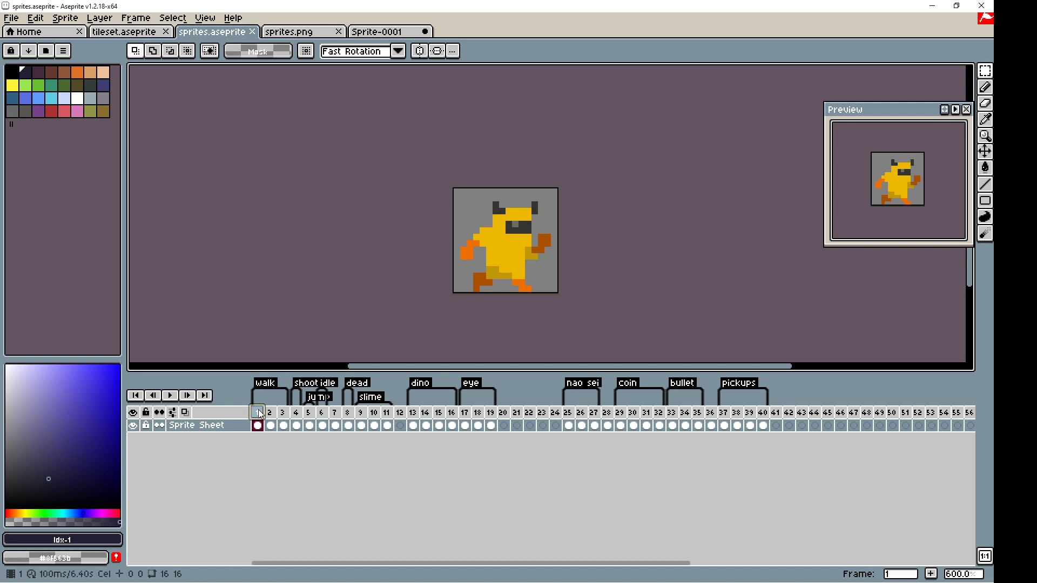
{"action": "key", "text": "alt+Tab"}
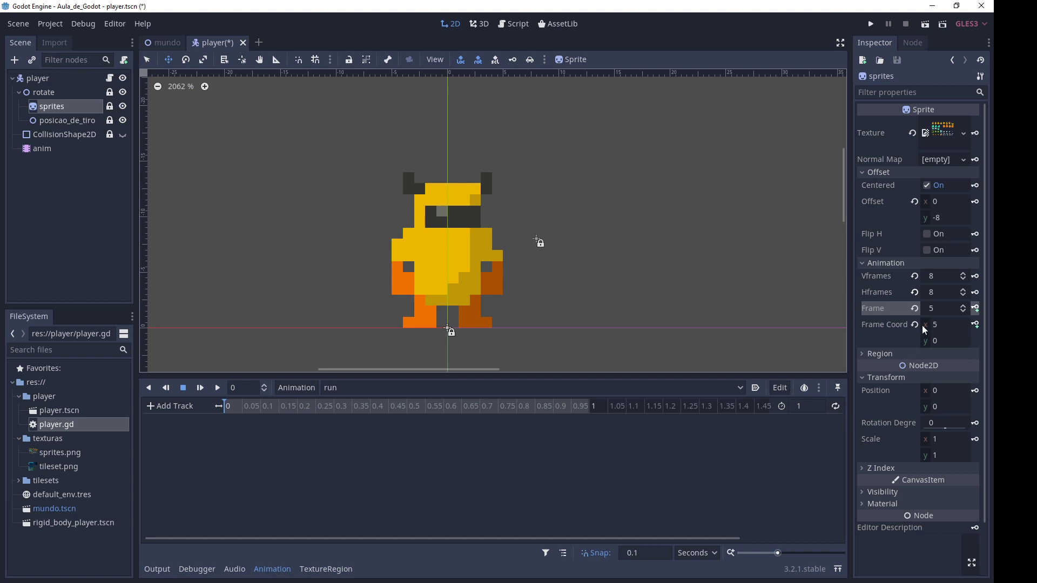
Step: Key the sprites Frame property four times, at 0, 0.1, 0.2 and 0.3 seconds
{"action": "left_click_drag", "start_coordinate": [962, 312], "coordinate": [977, 313]}
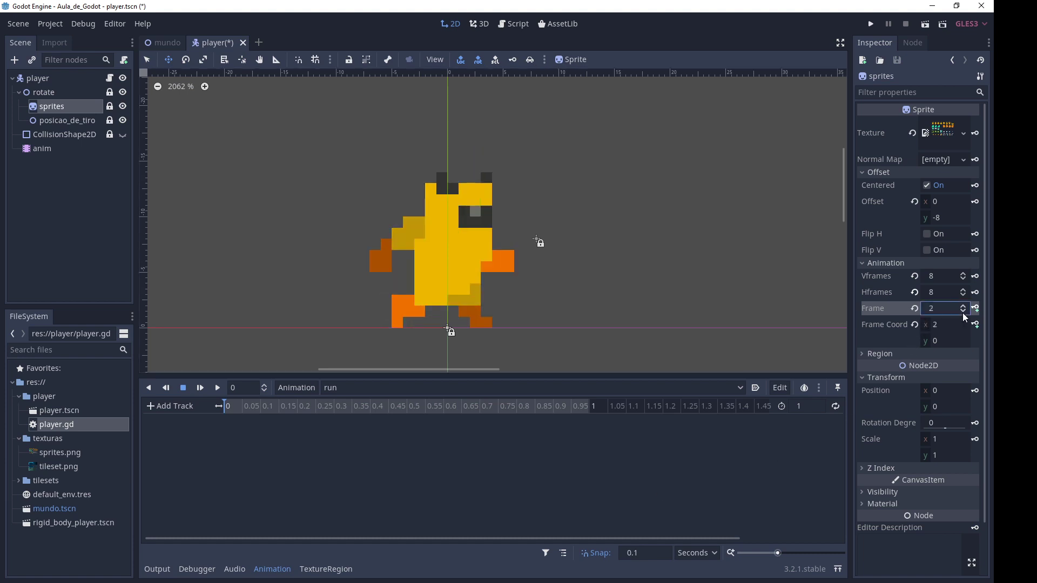
{"action": "left_click", "coordinate": [977, 311]}
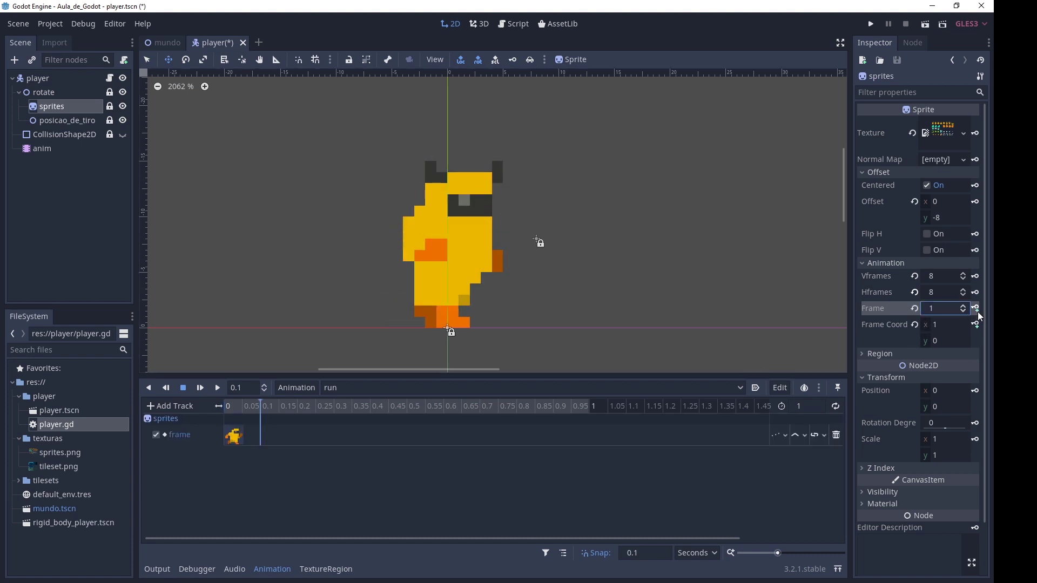
{"action": "left_click", "coordinate": [976, 309]}
{"action": "left_click", "coordinate": [977, 309]}
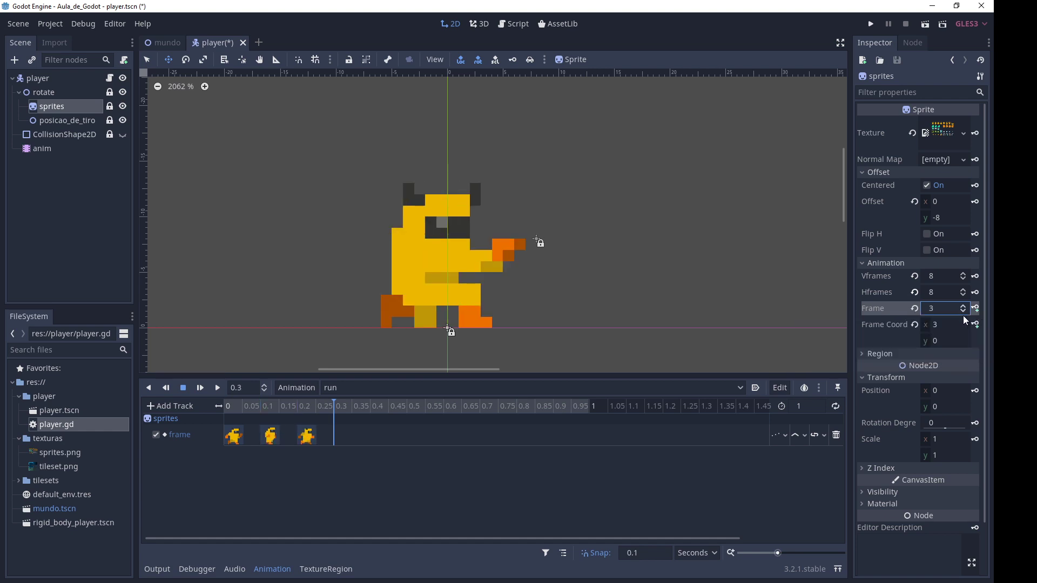
{"action": "left_click", "coordinate": [964, 313]}
{"action": "left_click", "coordinate": [964, 312]}
{"action": "left_click", "coordinate": [977, 309]}
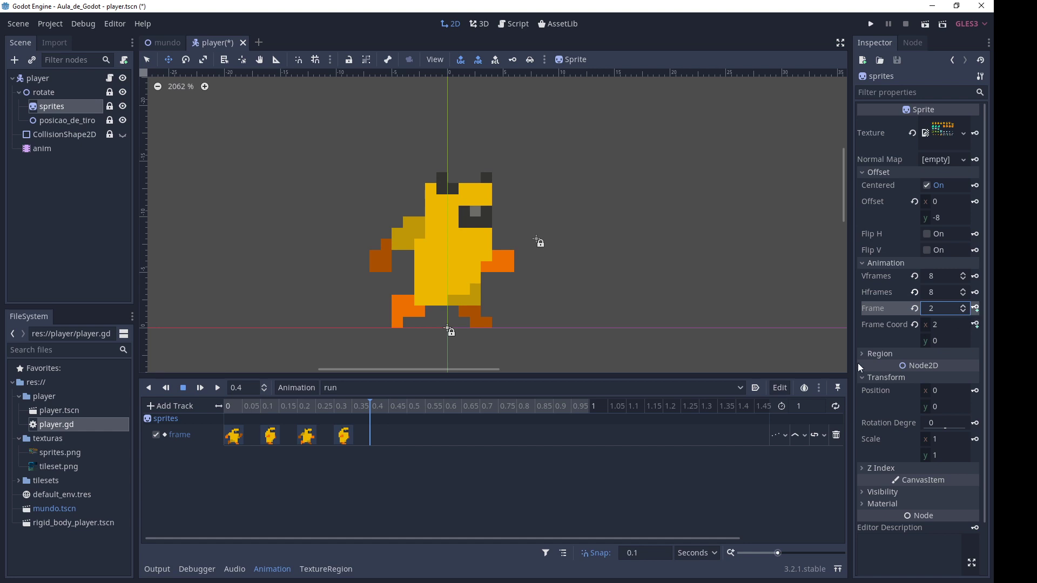
Step: Set the run animation length to 0.4 seconds and enable looping
{"action": "left_click", "coordinate": [809, 406]}
{"action": "type", "text": "4"}
{"action": "key", "text": "Return"}
{"action": "left_click", "coordinate": [222, 406]}
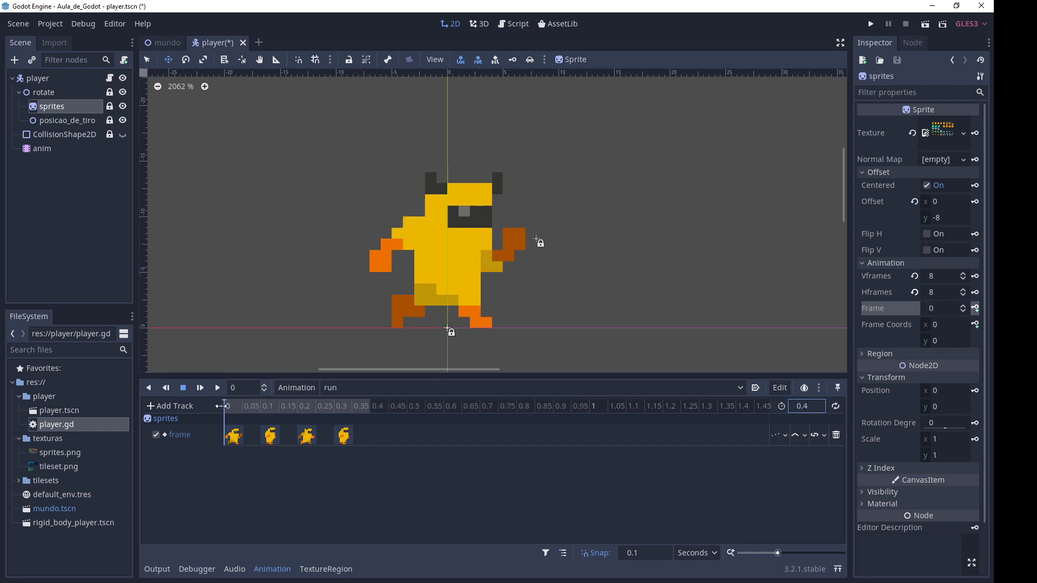
{"action": "left_click_drag", "start_coordinate": [221, 406], "coordinate": [339, 405]}
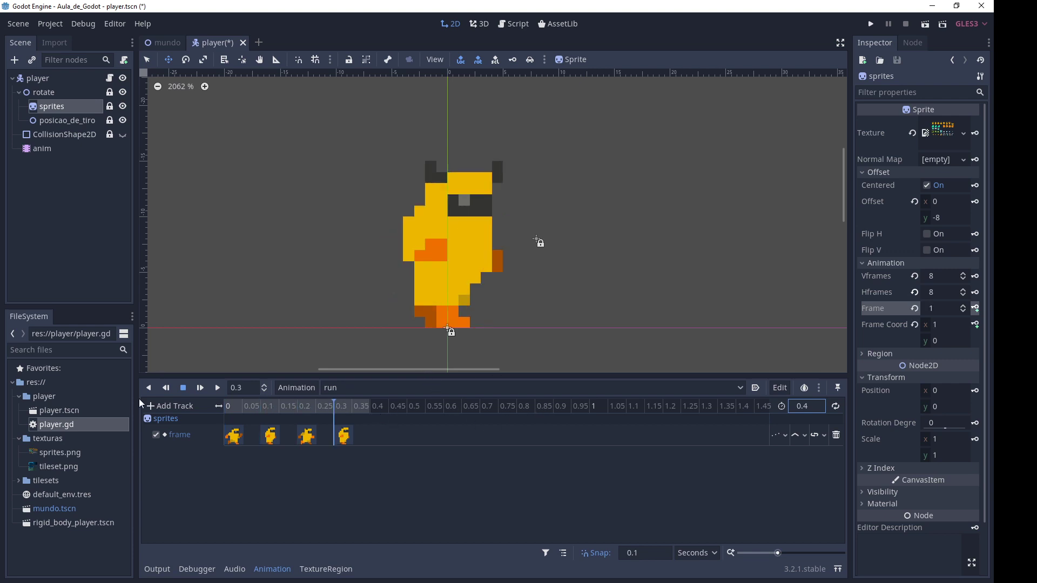
{"action": "left_click", "coordinate": [836, 409]}
Step: Preview the run animation playing, then stop and rewind it
{"action": "left_click", "coordinate": [219, 389]}
{"action": "scroll", "coordinate": [454, 279], "scroll_direction": "down", "scroll_amount": 1}
{"action": "scroll", "coordinate": [453, 279], "scroll_direction": "down", "scroll_amount": 5}
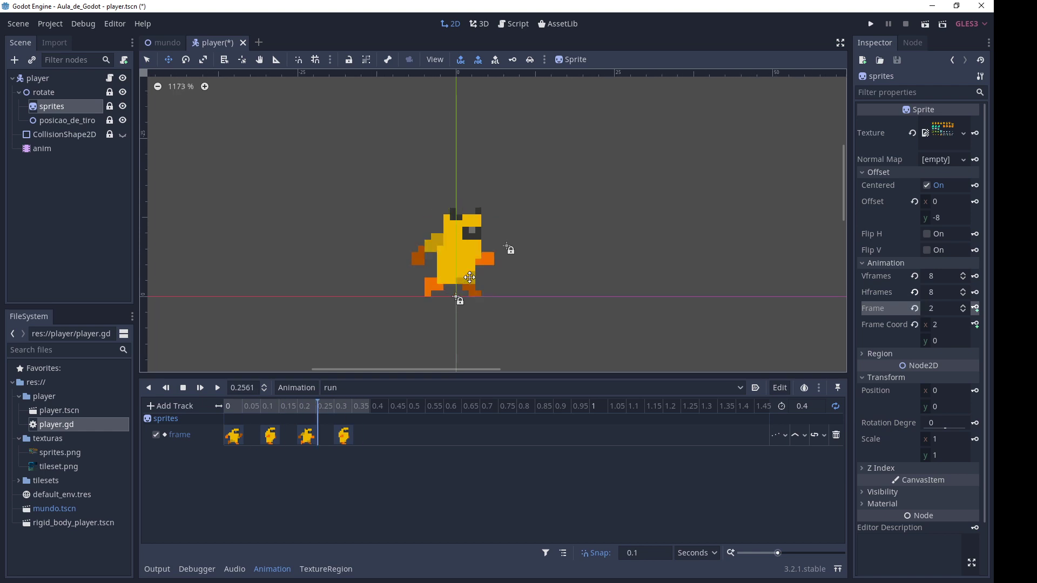
{"action": "scroll", "coordinate": [508, 249], "scroll_direction": "down", "scroll_amount": 2}
{"action": "scroll", "coordinate": [503, 260], "scroll_direction": "down", "scroll_amount": 3}
{"action": "scroll", "coordinate": [530, 286], "scroll_direction": "down", "scroll_amount": 1}
{"action": "middle_click_drag", "start_coordinate": [530, 286], "coordinate": [503, 266]}
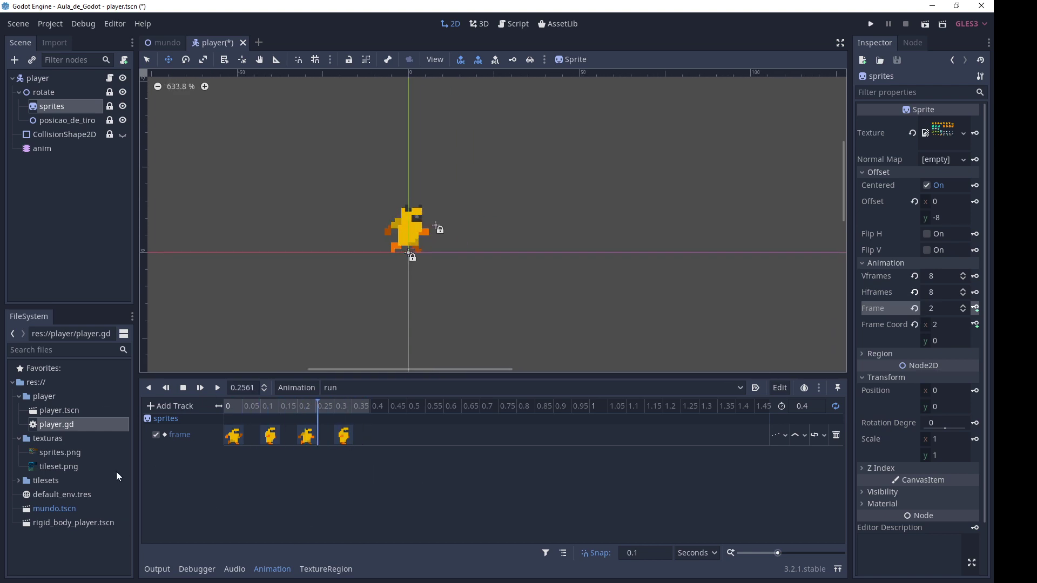
{"action": "scroll", "coordinate": [393, 188], "scroll_direction": "up", "scroll_amount": 3}
{"action": "scroll", "coordinate": [393, 188], "scroll_direction": "up", "scroll_amount": 3}
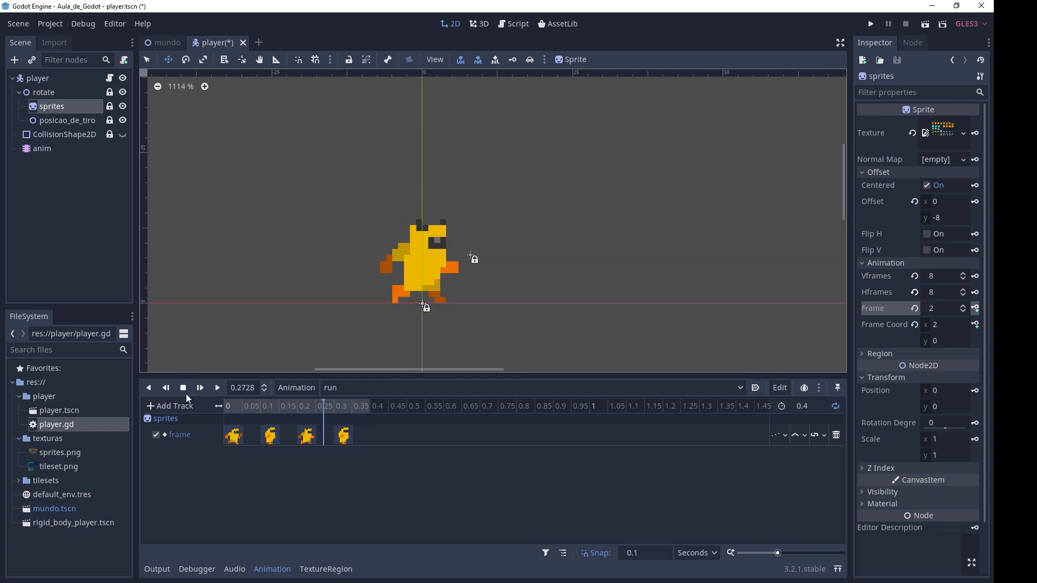
{"action": "left_click", "coordinate": [183, 388]}
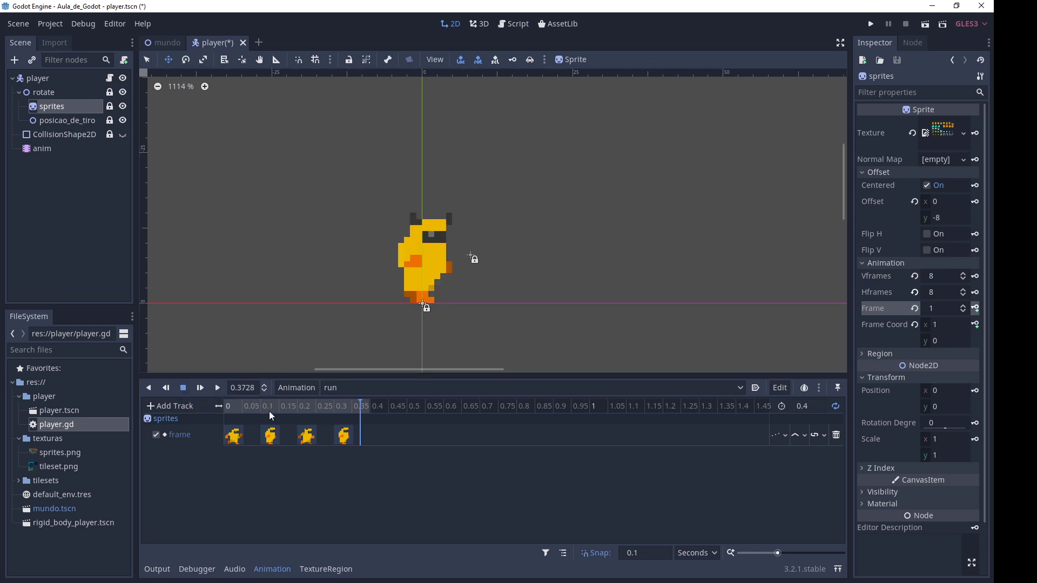
{"action": "left_click", "coordinate": [182, 388]}
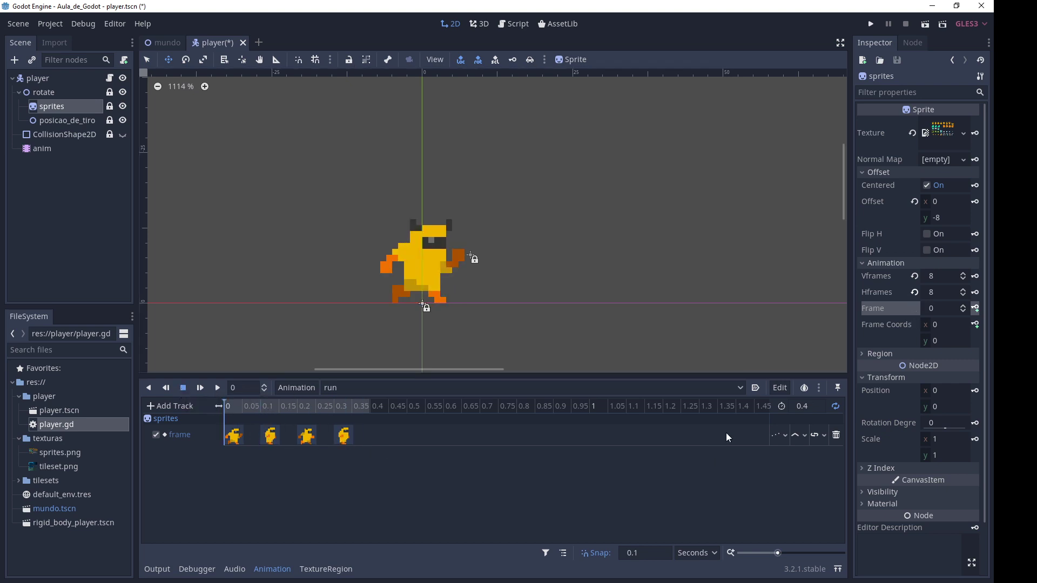
Step: Lengthen the run animation to 0.8 seconds and respace its keys to 0, 0.2, 0.4, 0.6
{"action": "left_click", "coordinate": [808, 406]}
{"action": "key", "text": "Return"}
{"action": "left_click", "coordinate": [816, 405]}
{"action": "type", "text": "0.8"}
{"action": "key", "text": "Return"}
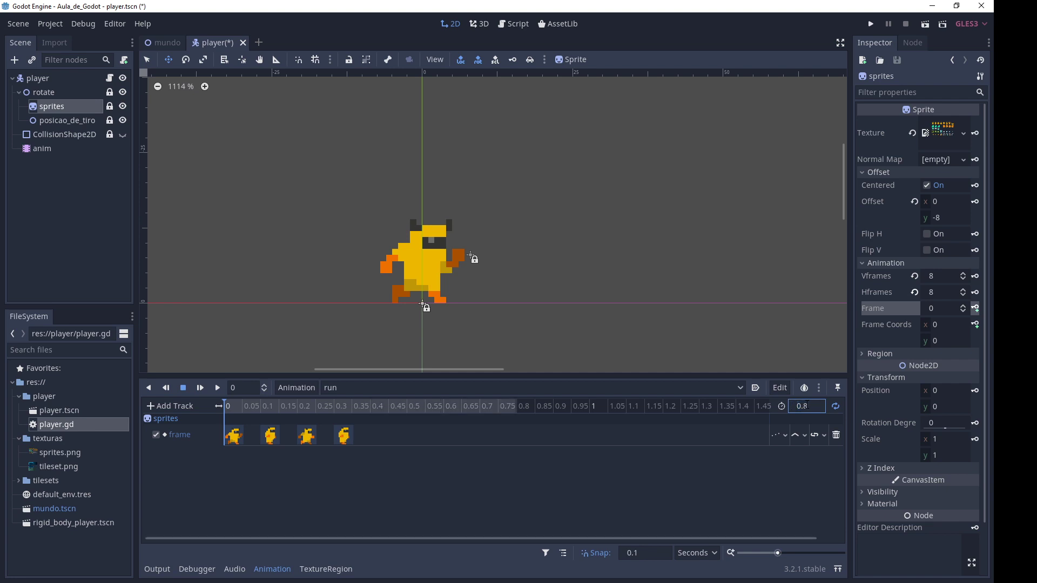
{"action": "left_click_drag", "start_coordinate": [346, 435], "coordinate": [457, 444]}
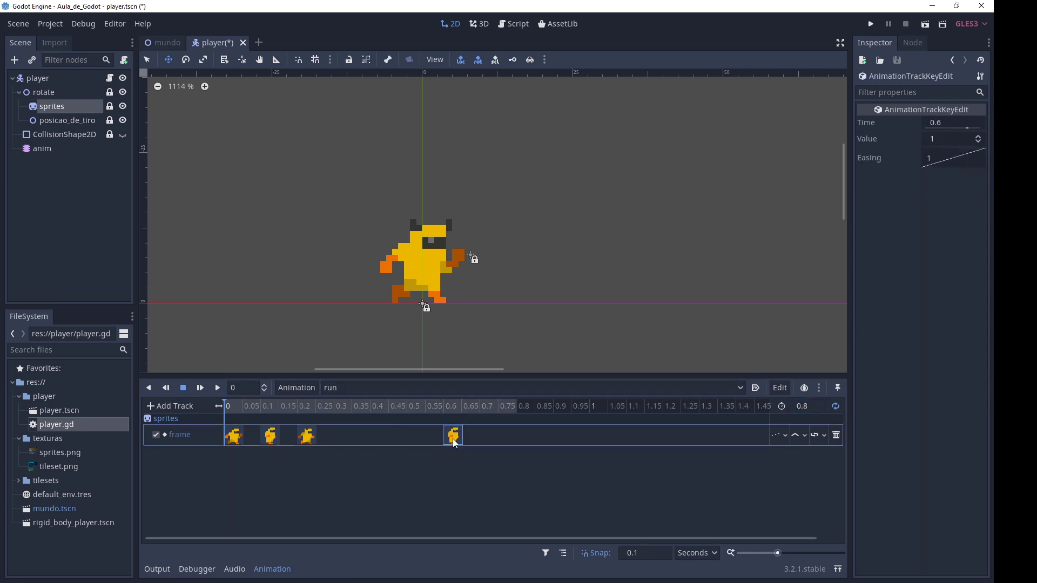
{"action": "mouse_move", "coordinate": [455, 442]}
{"action": "left_mouse_down"}
{"action": "mouse_move", "coordinate": [491, 435]}
{"action": "mouse_move", "coordinate": [455, 437]}
{"action": "left_mouse_up"}
{"action": "mouse_move", "coordinate": [307, 440]}
{"action": "left_mouse_down"}
{"action": "mouse_move", "coordinate": [390, 447]}
{"action": "mouse_move", "coordinate": [388, 437]}
{"action": "left_mouse_up"}
{"action": "left_click_drag", "start_coordinate": [271, 436], "coordinate": [307, 436]}
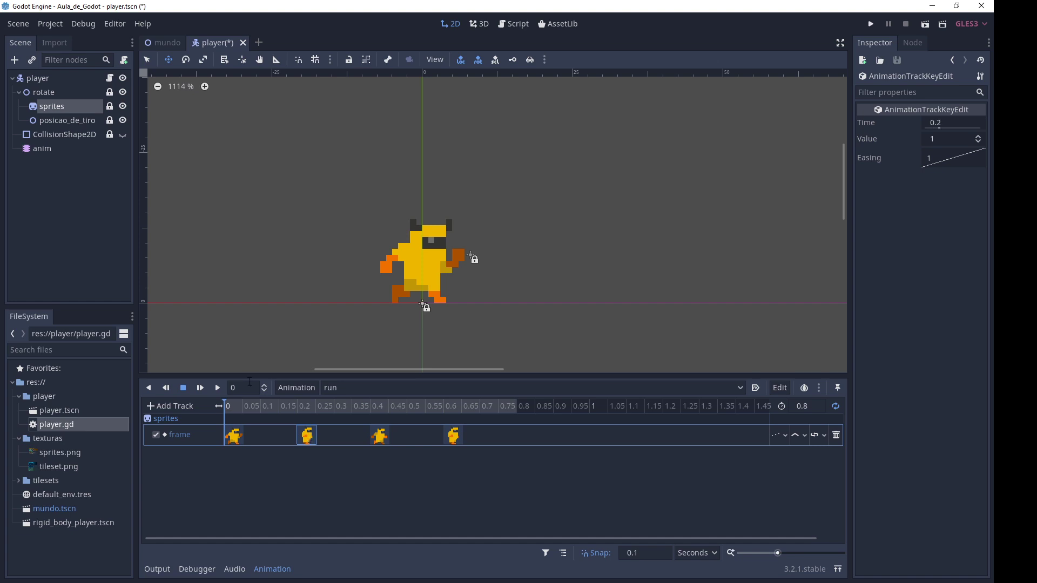
Step: Preview the respaced run animation, stop it, and save the player scene
{"action": "left_click", "coordinate": [215, 387]}
{"action": "scroll", "coordinate": [537, 238], "scroll_direction": "down", "scroll_amount": 3}
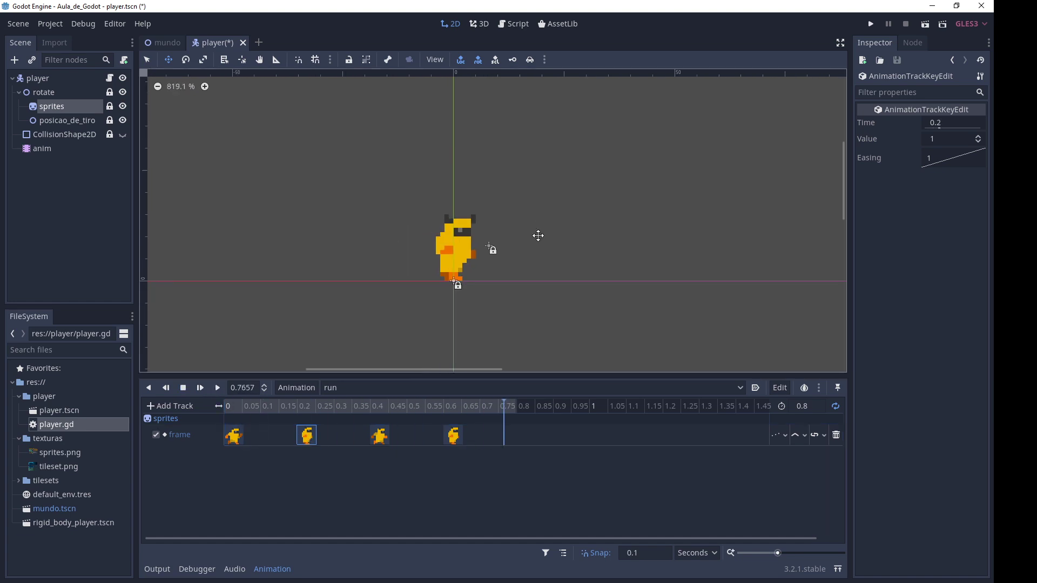
{"action": "scroll", "coordinate": [538, 243], "scroll_direction": "down", "scroll_amount": 1}
{"action": "middle_click_drag", "start_coordinate": [539, 243], "coordinate": [431, 296]}
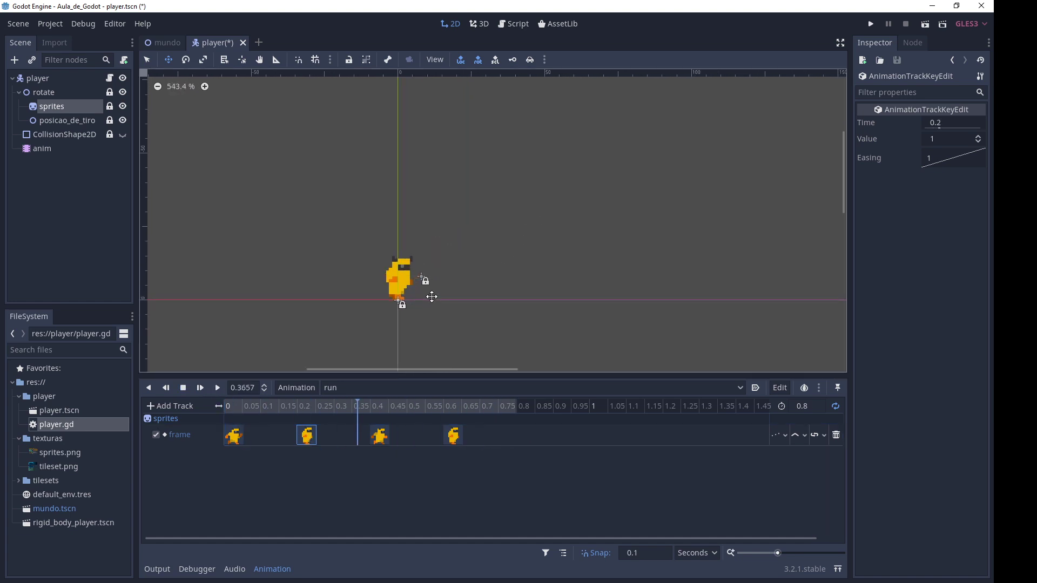
{"action": "left_click", "coordinate": [184, 388]}
{"action": "key", "text": "ctrl+s"}
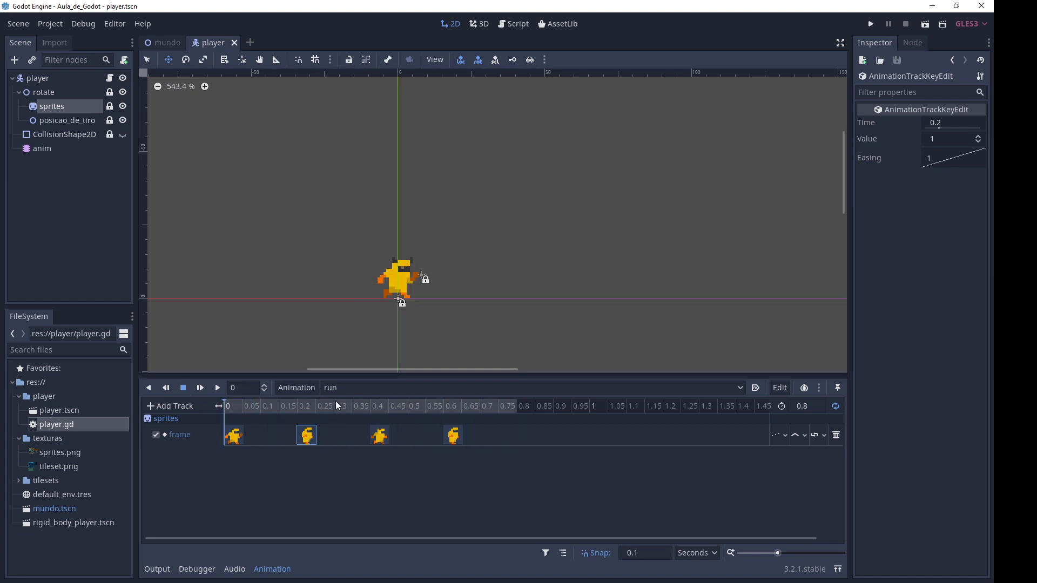
Step: Add a new animation named jump and check the jump pose frame in Aseprite
{"action": "left_click", "coordinate": [307, 387]}
{"action": "left_click", "coordinate": [309, 389]}
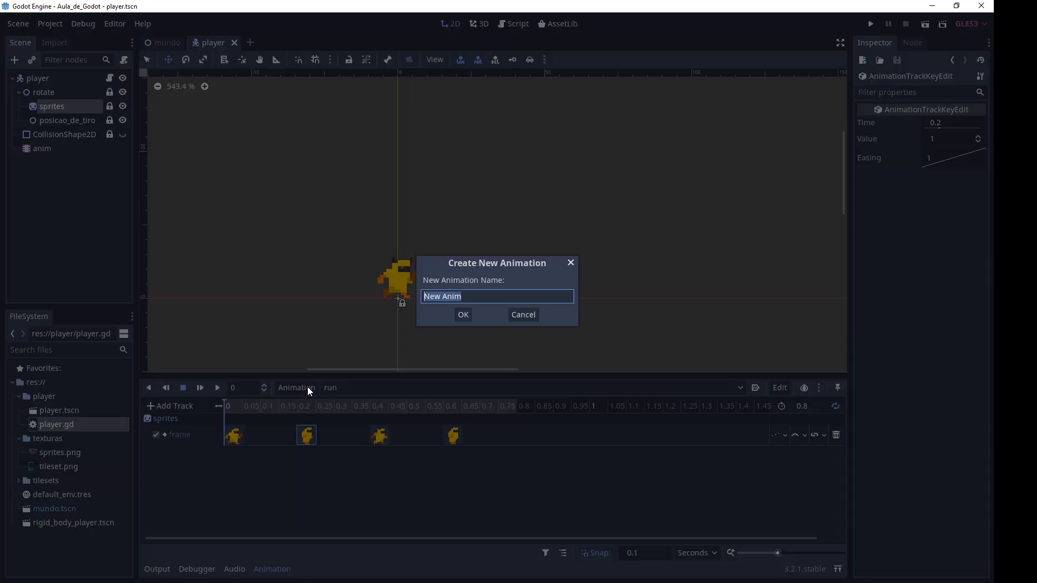
{"action": "type", "text": "jump"}
{"action": "key", "text": "Return"}
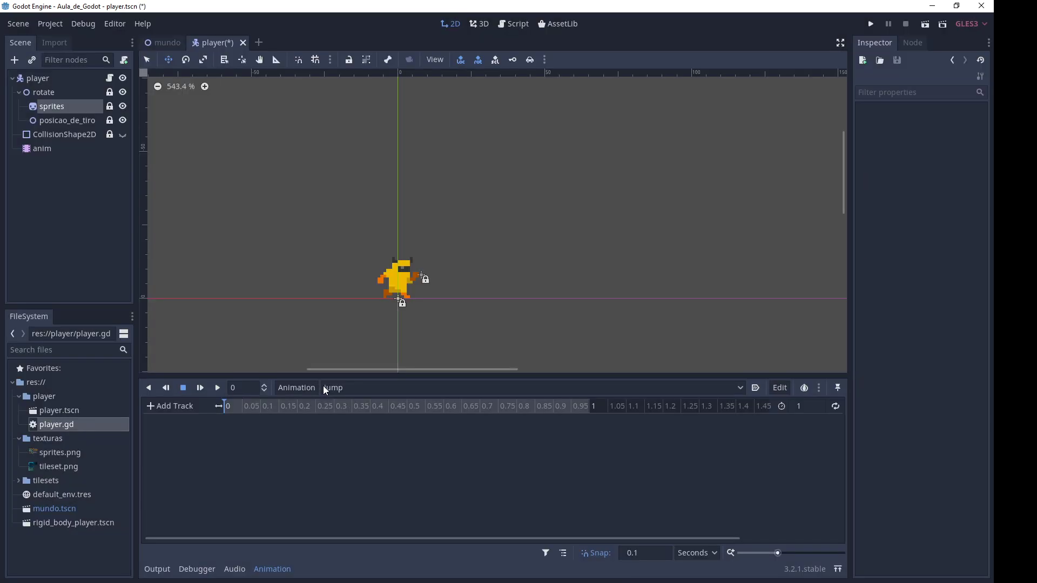
{"action": "key", "text": "alt+Tab"}
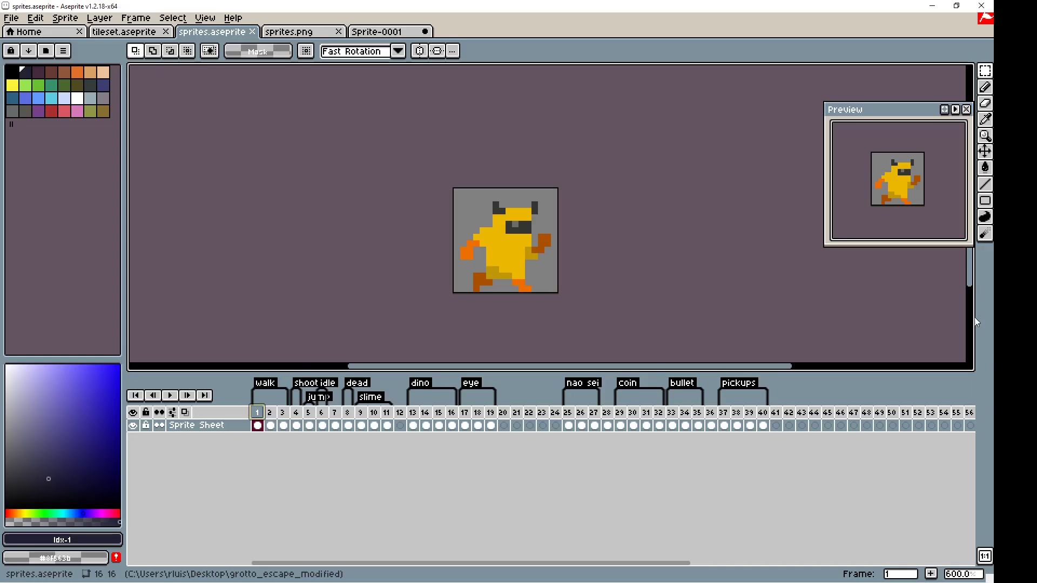
{"action": "left_click", "coordinate": [307, 413]}
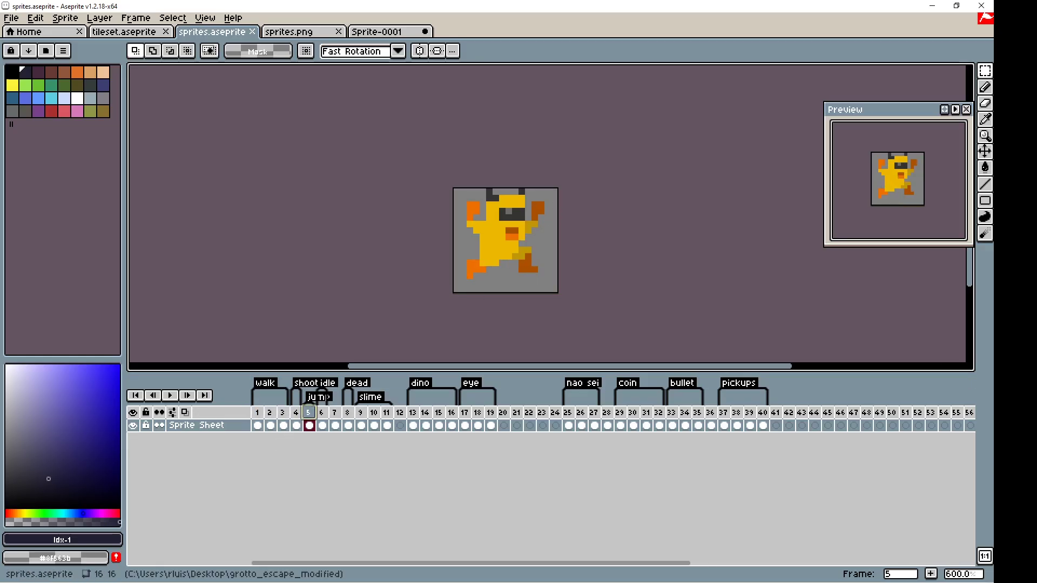
{"action": "key", "text": "alt+Tab"}
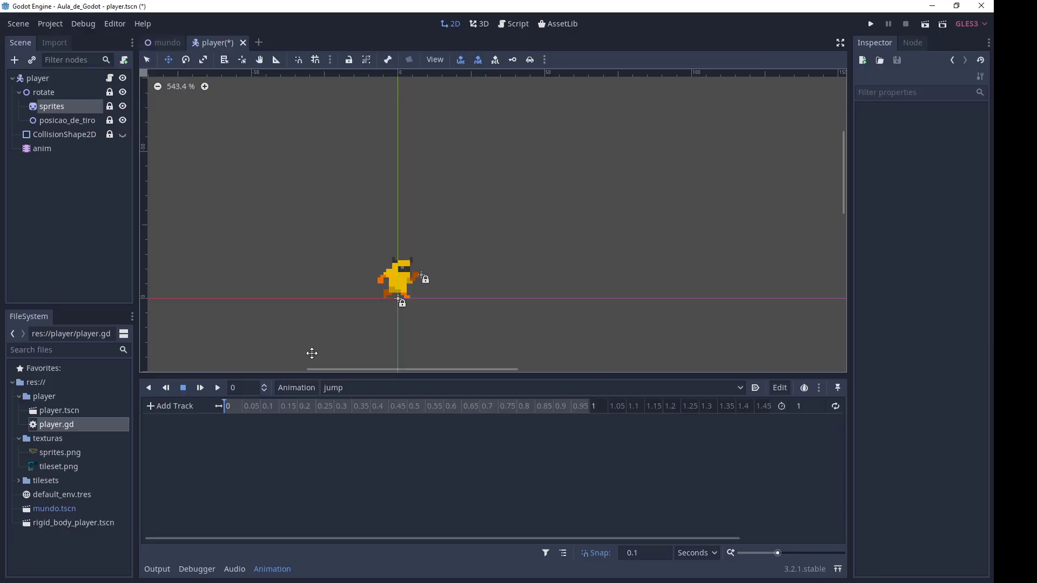
Step: Key the sprites Frame at 4, the jump pose, in the jump animation
{"action": "left_click", "coordinate": [60, 110]}
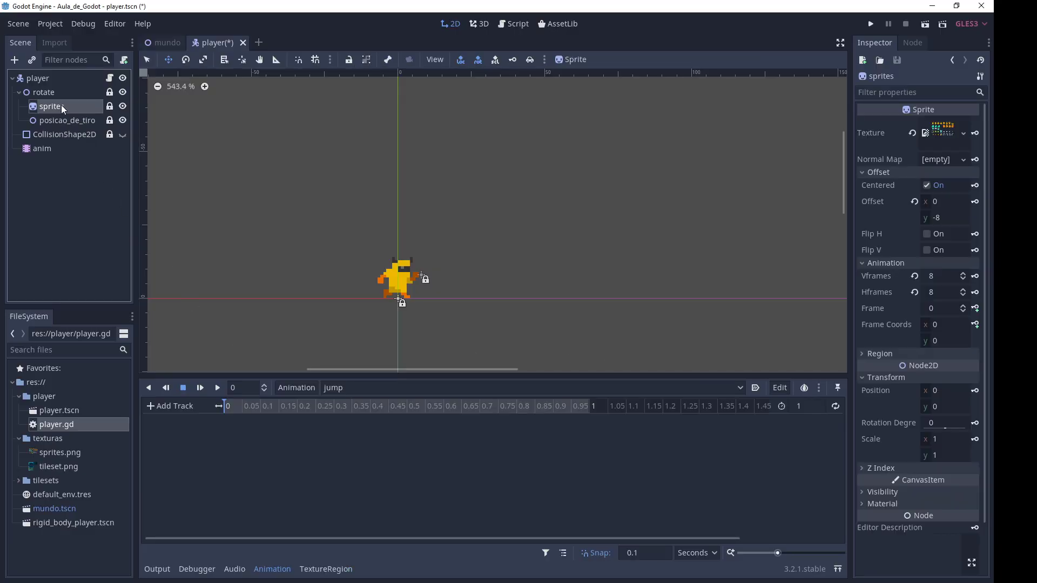
{"action": "left_click", "coordinate": [964, 306]}
{"action": "left_click", "coordinate": [964, 306]}
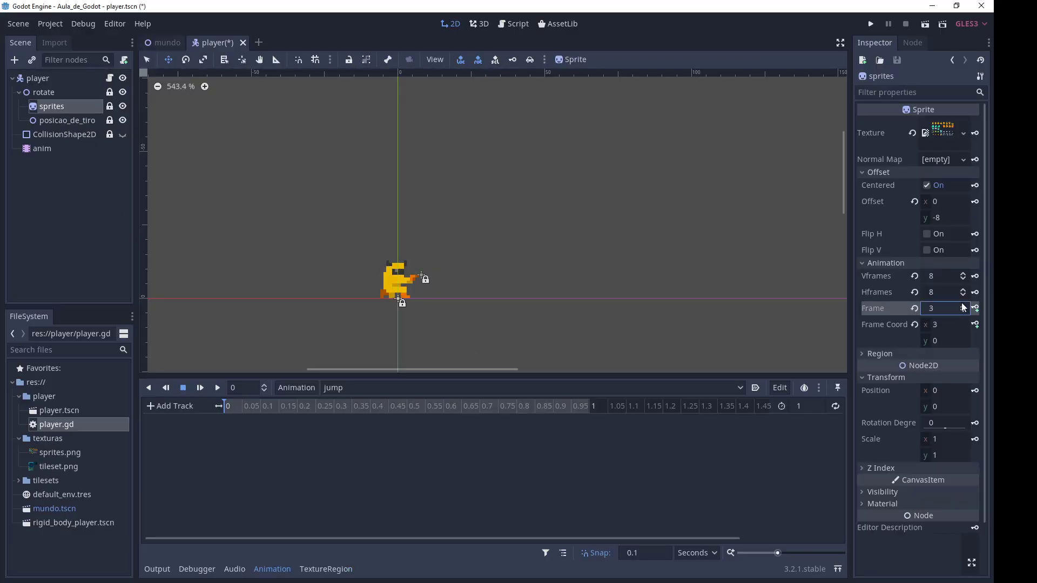
{"action": "double_click", "coordinate": [964, 306]}
{"action": "scroll", "coordinate": [400, 272], "scroll_direction": "up", "scroll_amount": 5}
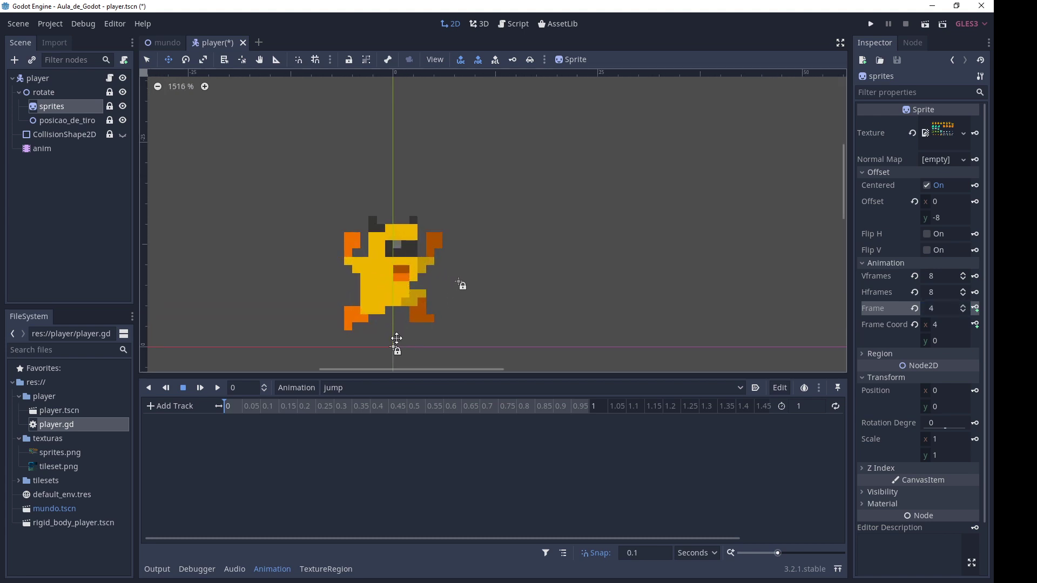
{"action": "left_click", "coordinate": [976, 309]}
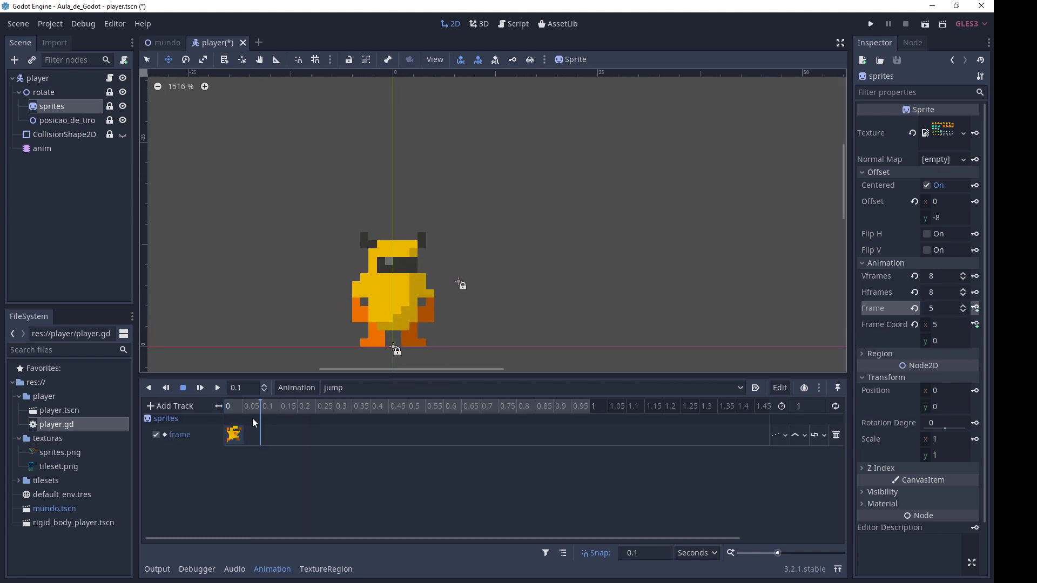
Step: Shorten the jump animation to 0.1 seconds and save the player scene
{"action": "left_click", "coordinate": [813, 404]}
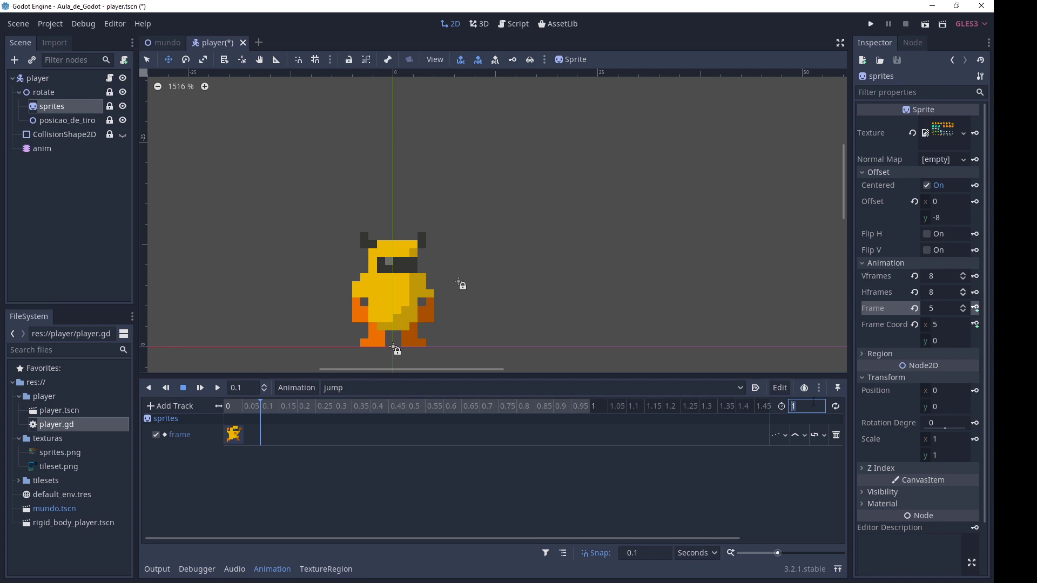
{"action": "type", "text": "0.1"}
{"action": "key", "text": "Return"}
{"action": "left_click", "coordinate": [287, 407]}
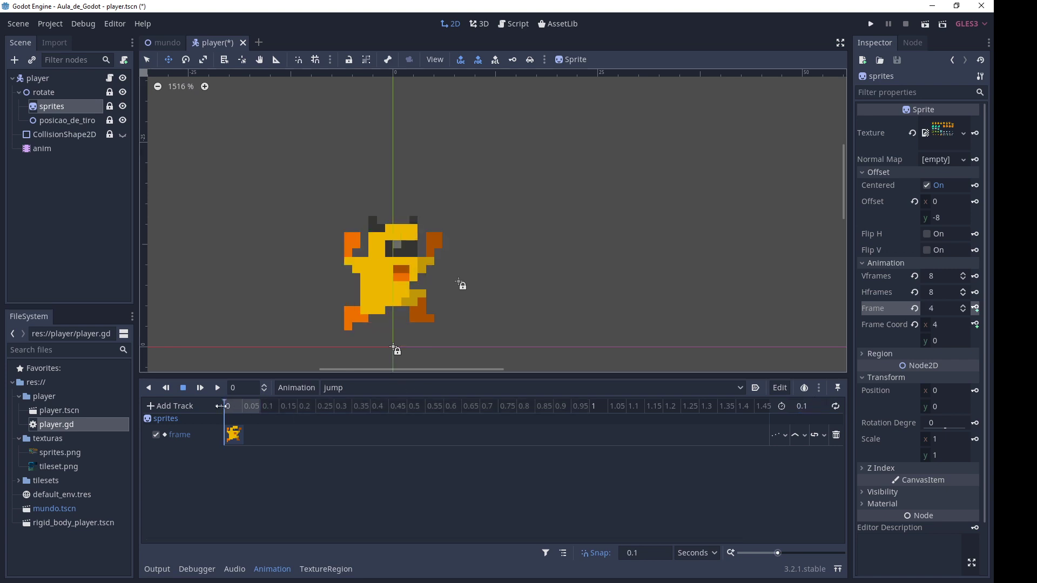
{"action": "key", "text": "ctrl+s"}
Step: Preview the idle, run and jump animations from the Animation dropdown
{"action": "left_click", "coordinate": [394, 389]}
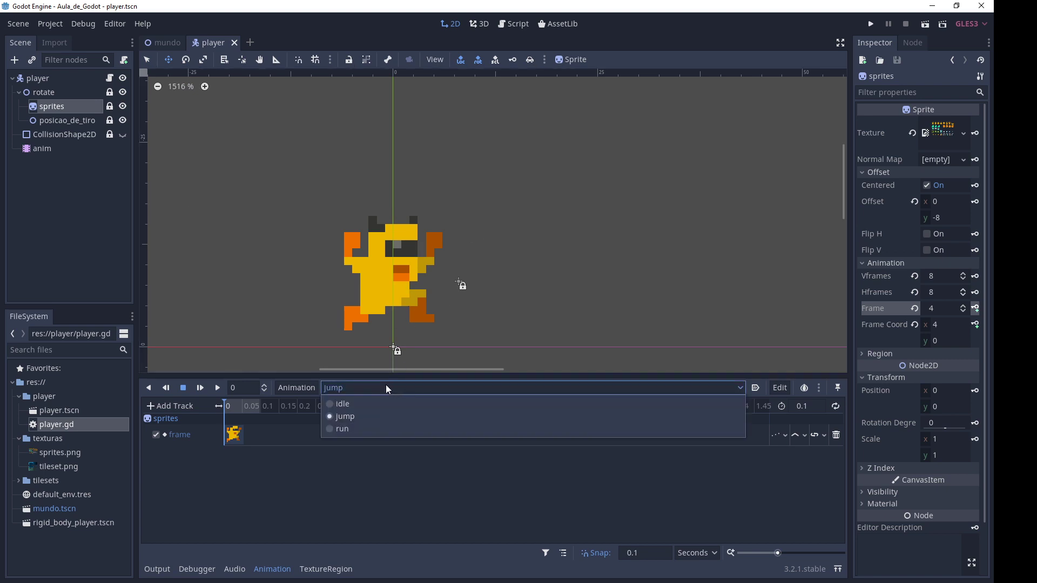
{"action": "left_click", "coordinate": [371, 404]}
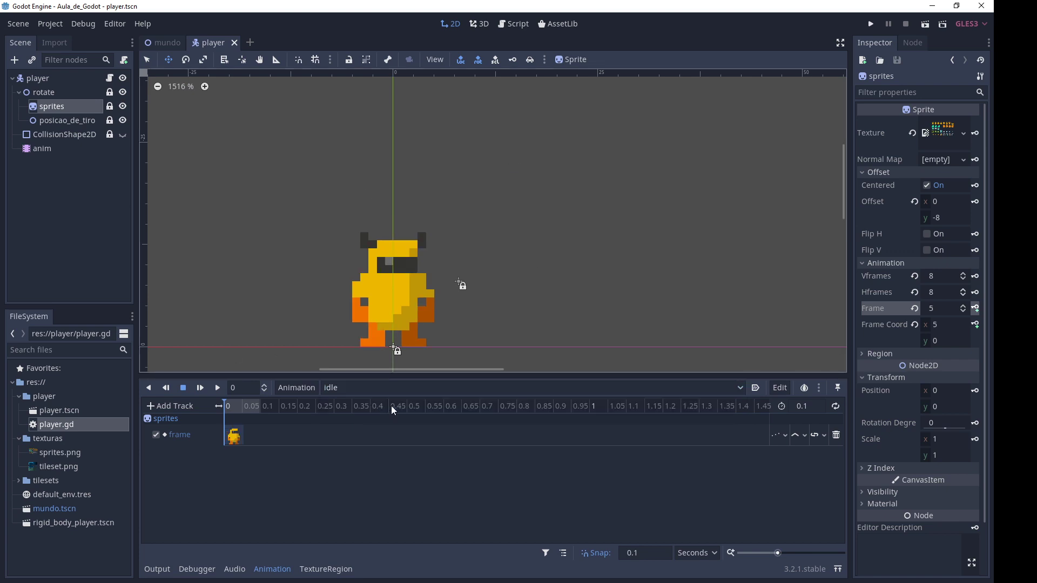
{"action": "left_click", "coordinate": [379, 389]}
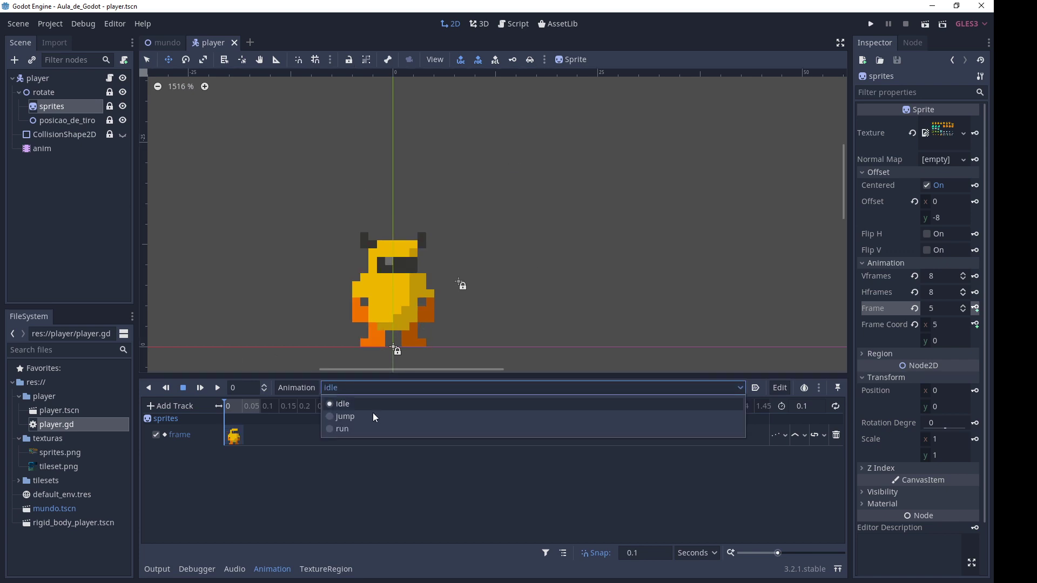
{"action": "left_click", "coordinate": [370, 429]}
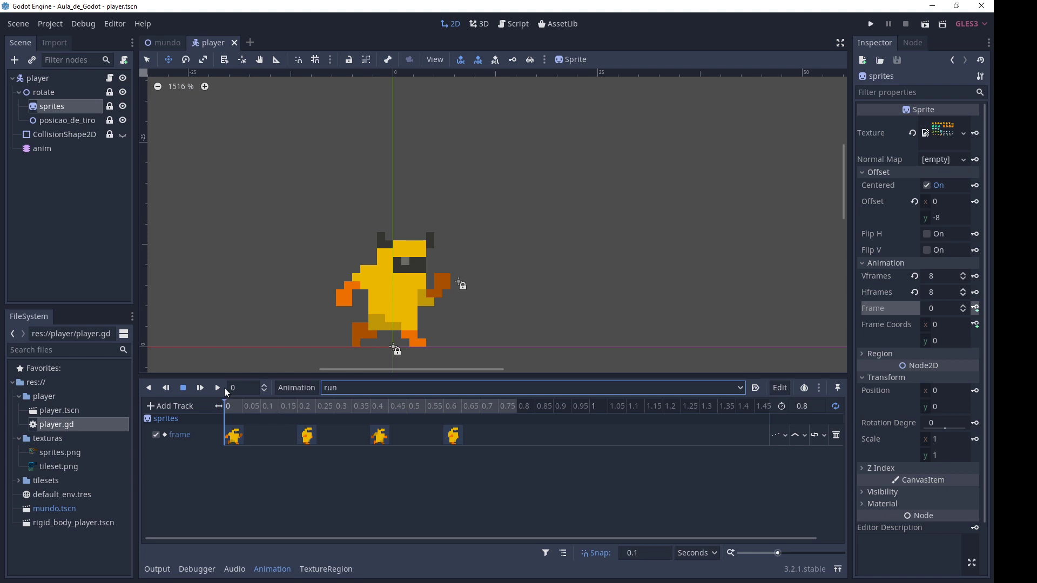
{"action": "left_click", "coordinate": [218, 388]}
{"action": "left_click", "coordinate": [360, 389]}
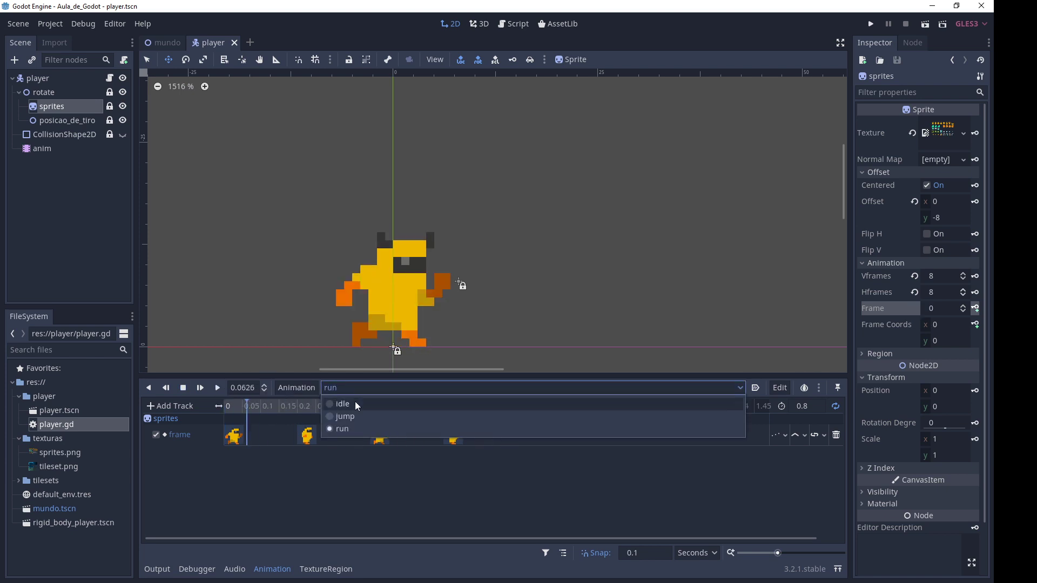
{"action": "left_click", "coordinate": [346, 417]}
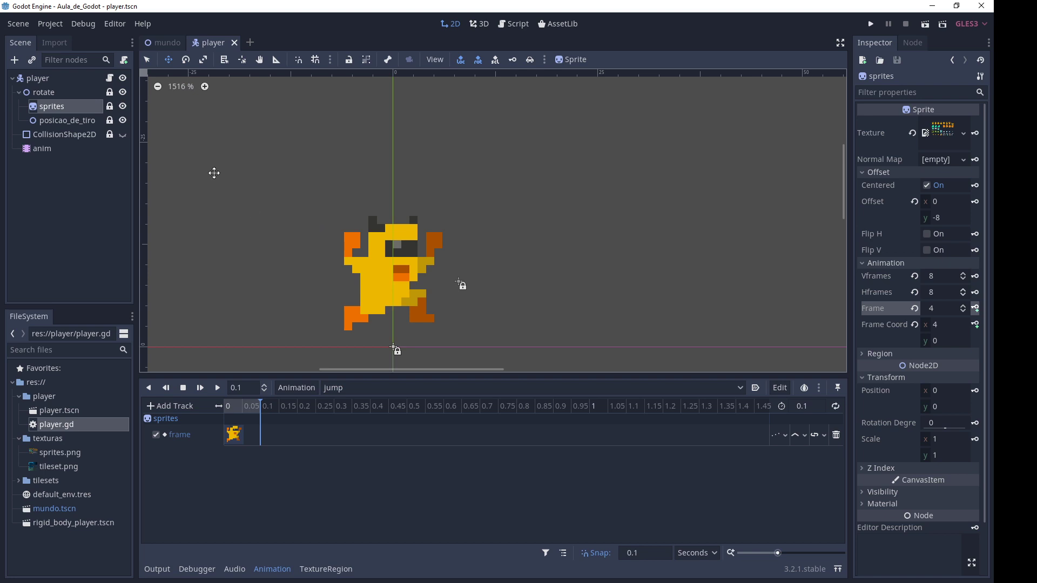
Step: Add var anim_cur = "" and var anim_nxt = "idle" on line 7 of player.gd
{"action": "left_click", "coordinate": [110, 79]}
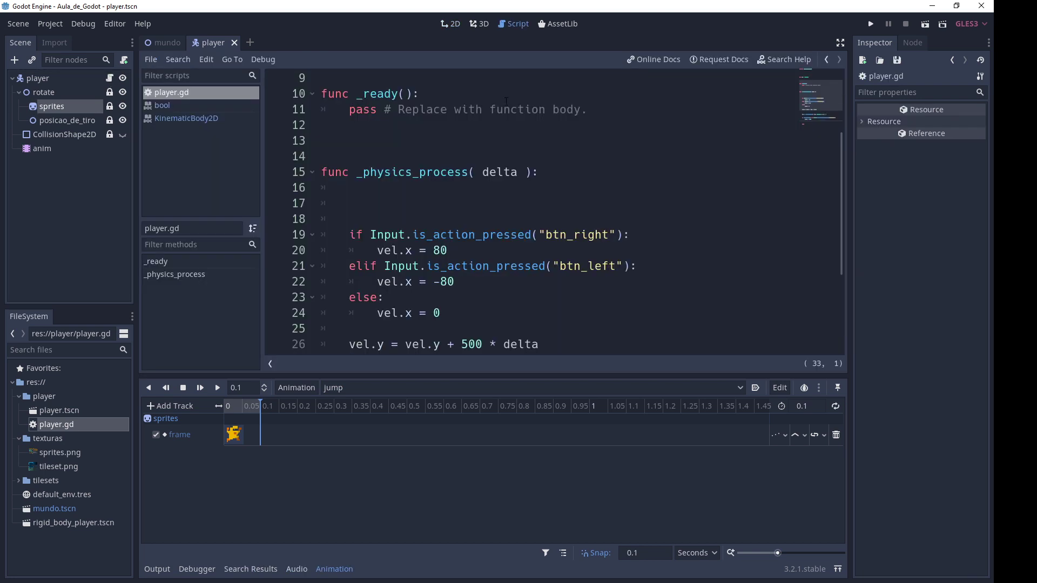
{"action": "left_click", "coordinate": [494, 166]}
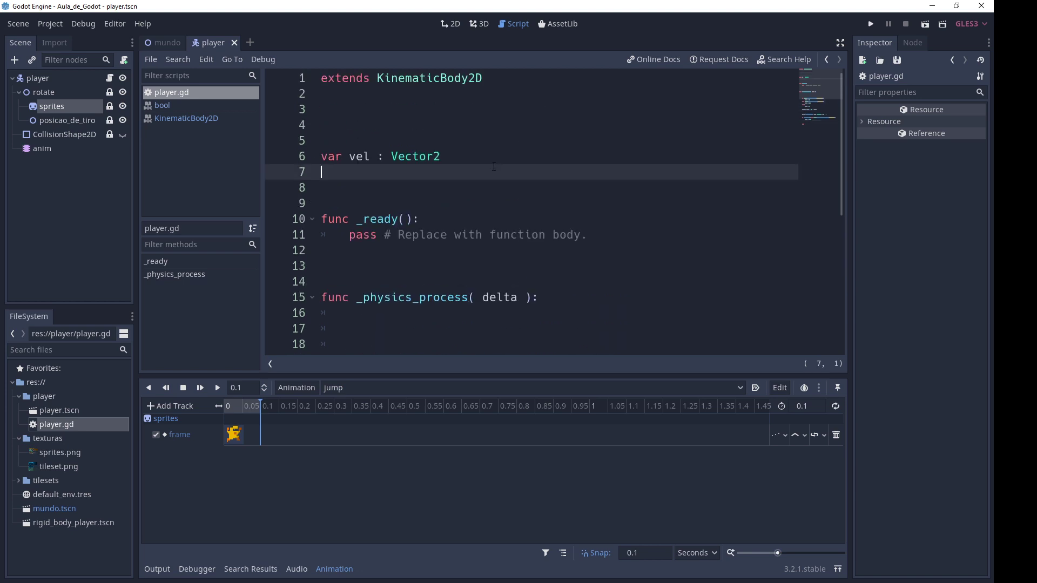
{"action": "type", "text": "var "}
{"action": "type", "text": "anim_"}
{"action": "type", "text": "cu"}
{"action": "key", "text": "BackSpace"}
{"action": "key", "text": "BackSpace"}
{"action": "type", "text": "cur"}
{"action": "type", "text": " = "}
{"action": "type", "text": "\"\""}
{"action": "key", "text": "Return"}
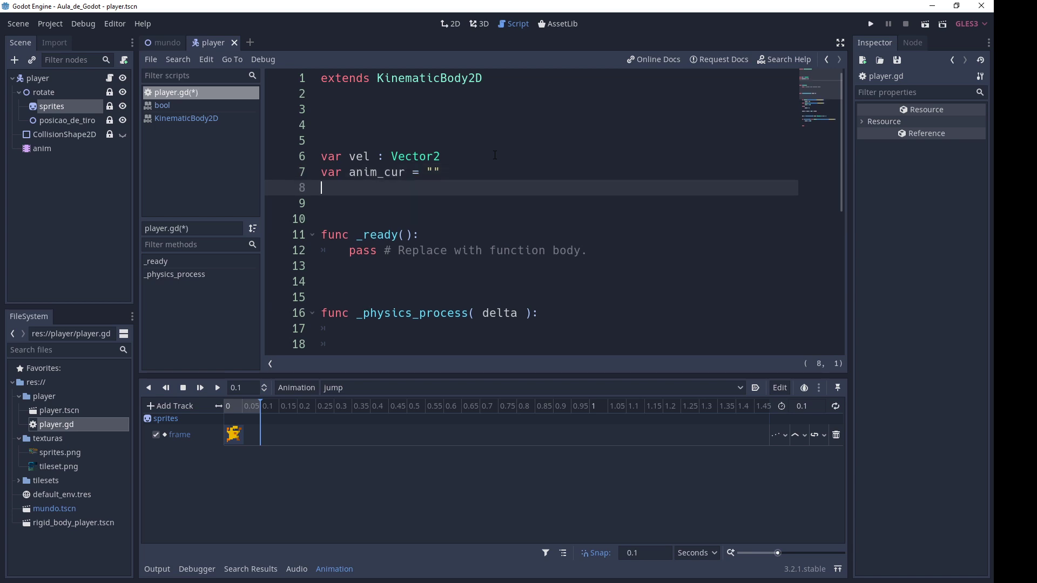
{"action": "type", "text": "var anim_"}
{"action": "type", "text": "nxt = \""}
{"action": "type", "text": "id"}
{"action": "type", "text": "le"}
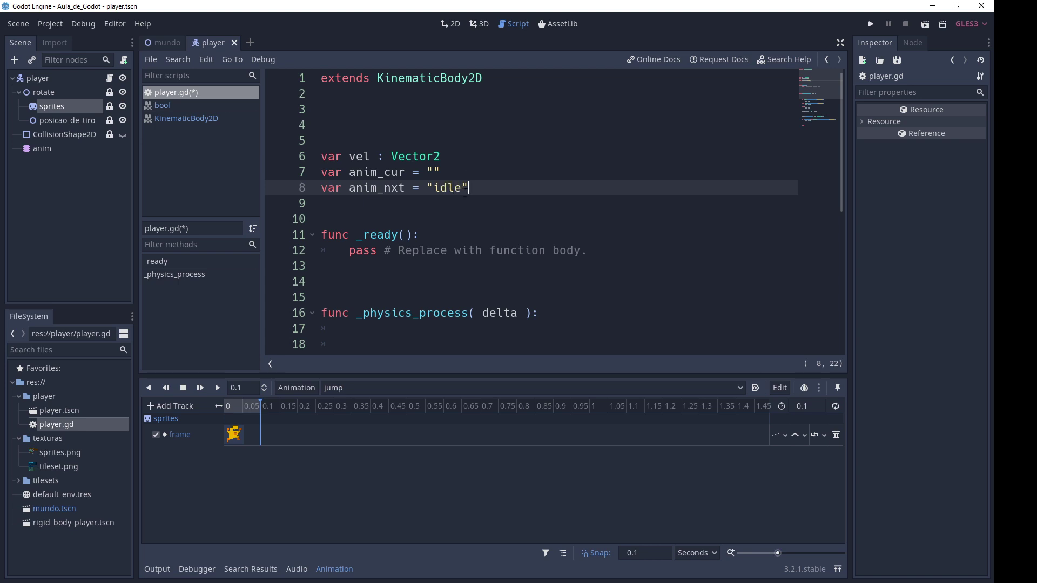
Step: Hide the animation timeline and review the new declarations in the script
{"action": "left_click", "coordinate": [391, 172]}
{"action": "key", "text": "Down"}
{"action": "key", "text": "Down"}
{"action": "key", "text": "Up"}
{"action": "key", "text": "Up"}
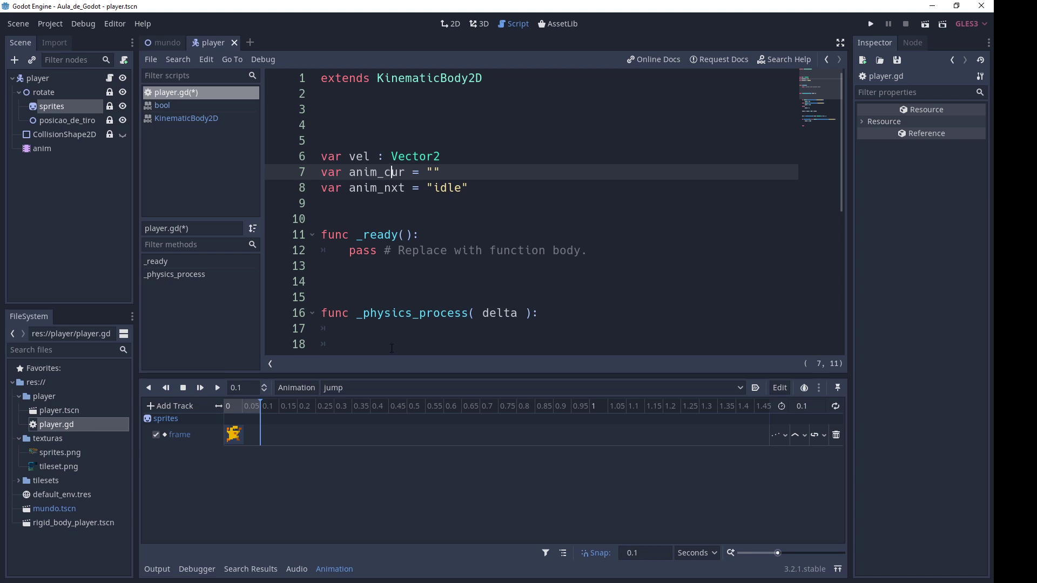
{"action": "left_click", "coordinate": [339, 568]}
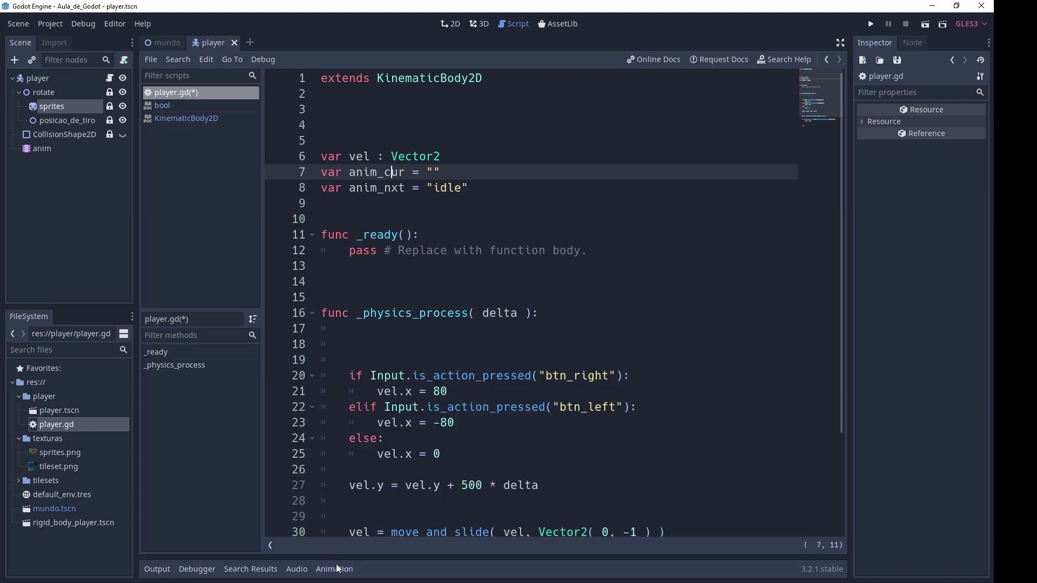
{"action": "left_click", "coordinate": [378, 188]}
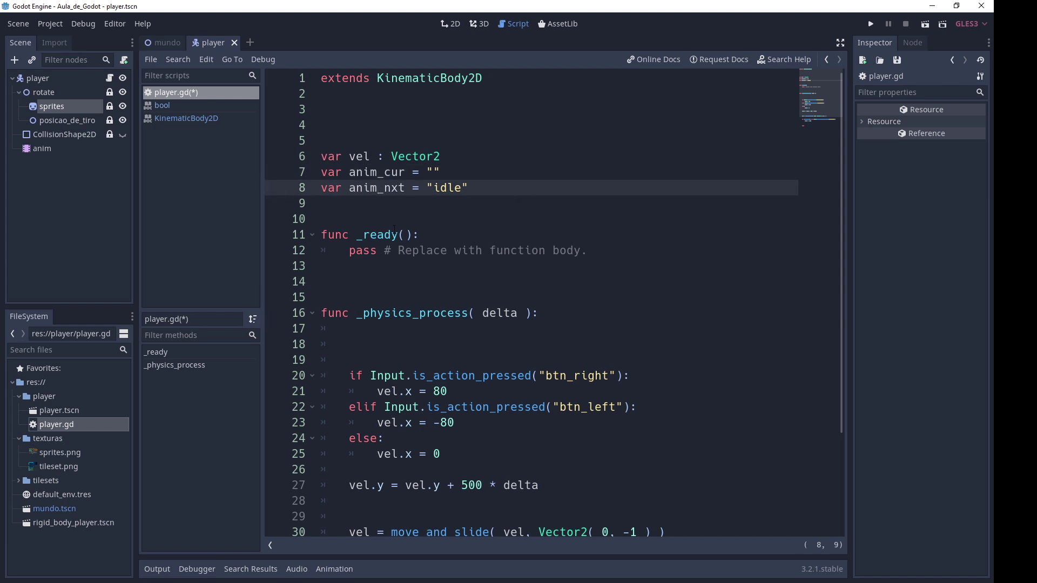
{"action": "scroll", "coordinate": [455, 331], "scroll_direction": "down", "scroll_amount": 3}
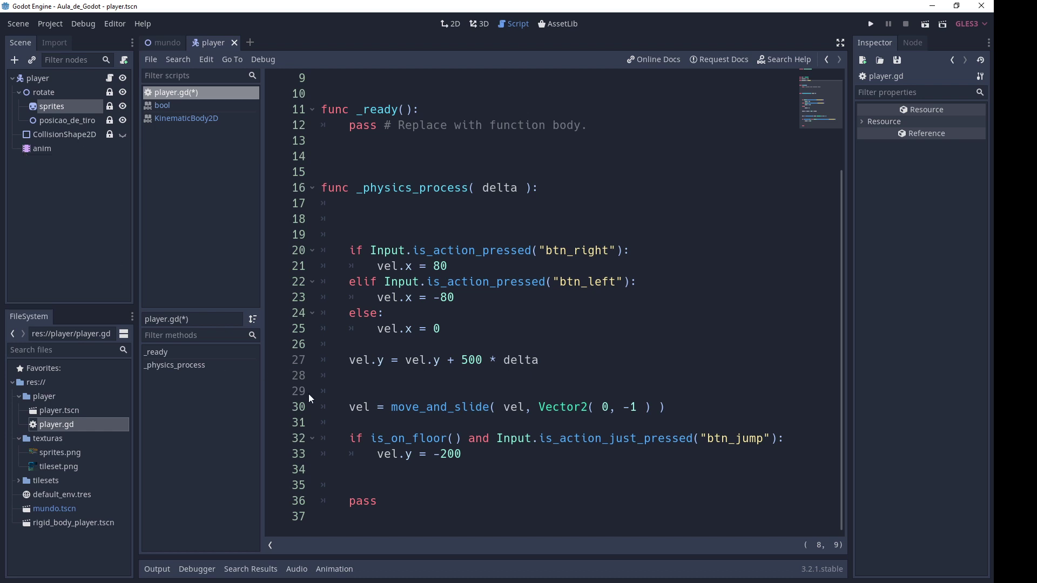
{"action": "scroll", "coordinate": [373, 300], "scroll_direction": "up", "scroll_amount": 3}
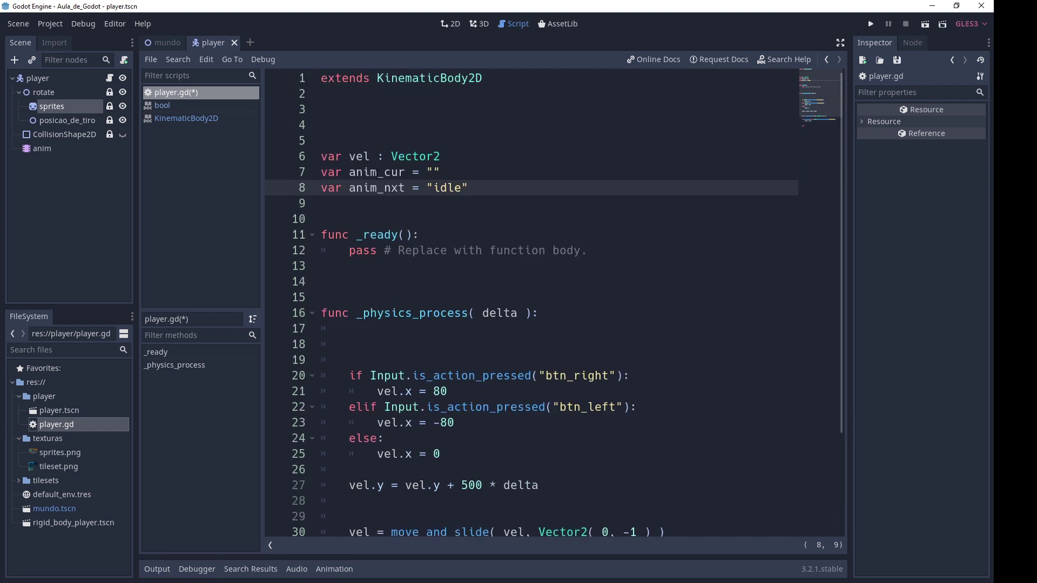
Step: Write the condition 'if anim_nxt != anim_cur:' on line 35
{"action": "left_click", "coordinate": [375, 172]}
{"action": "double_click", "coordinate": [377, 187]}
{"action": "scroll", "coordinate": [516, 287], "scroll_direction": "down", "scroll_amount": 3}
{"action": "left_click", "coordinate": [434, 474]}
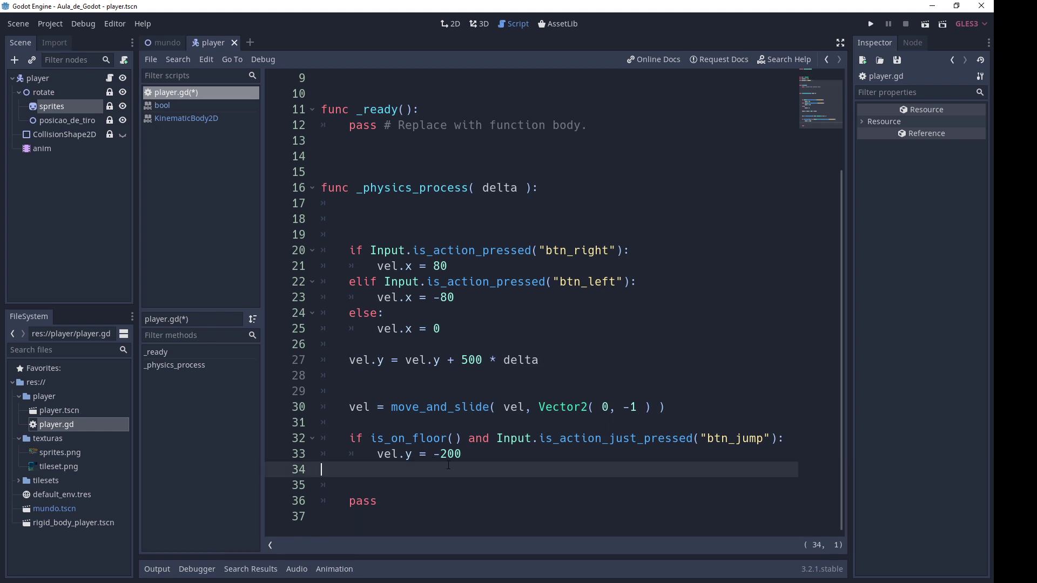
{"action": "key", "text": "Return"}
{"action": "key", "text": "Tab"}
{"action": "type", "text": "if "}
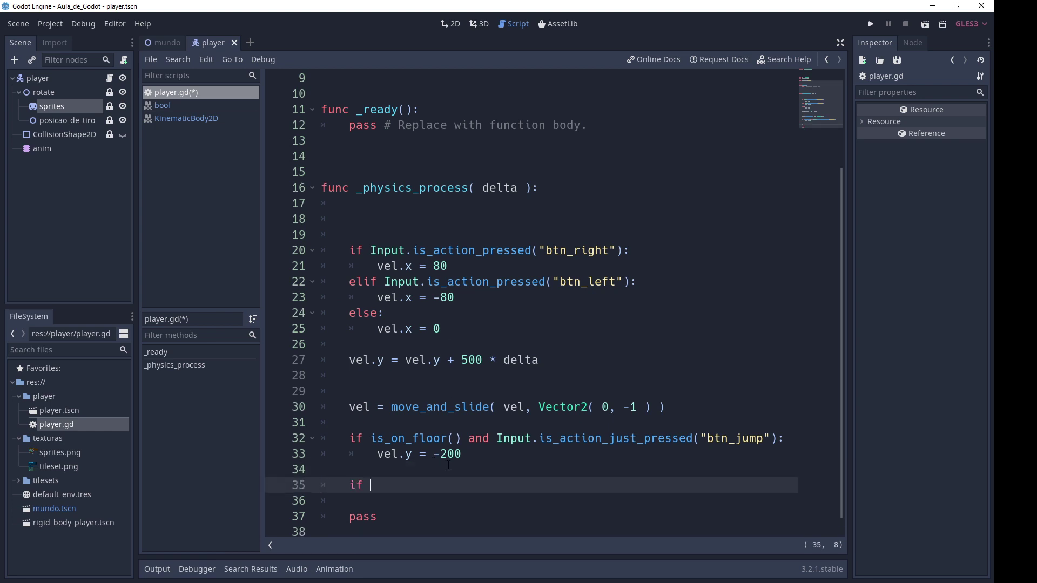
{"action": "type", "text": "anim_"}
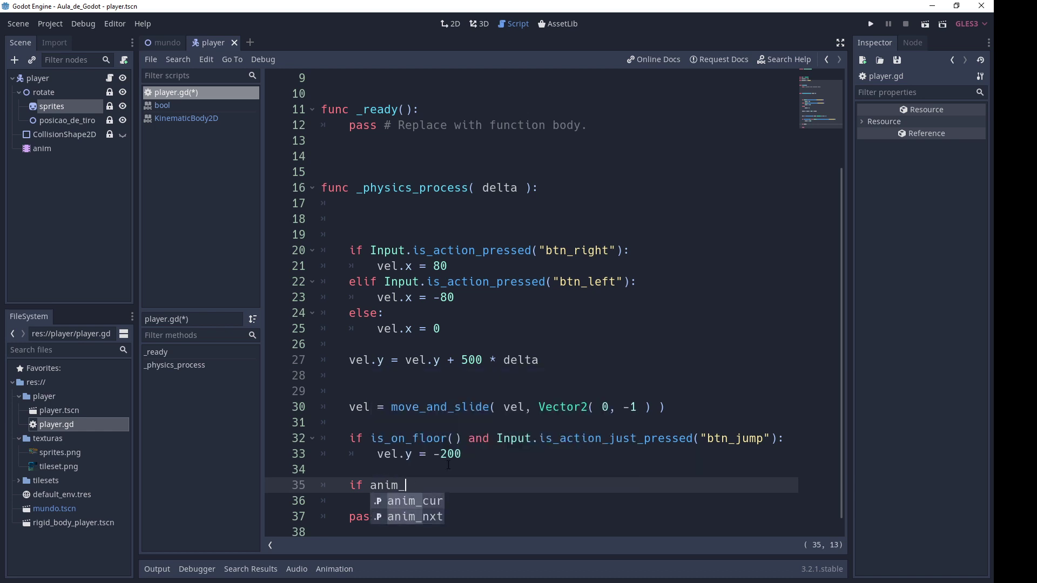
{"action": "type", "text": "nxt "}
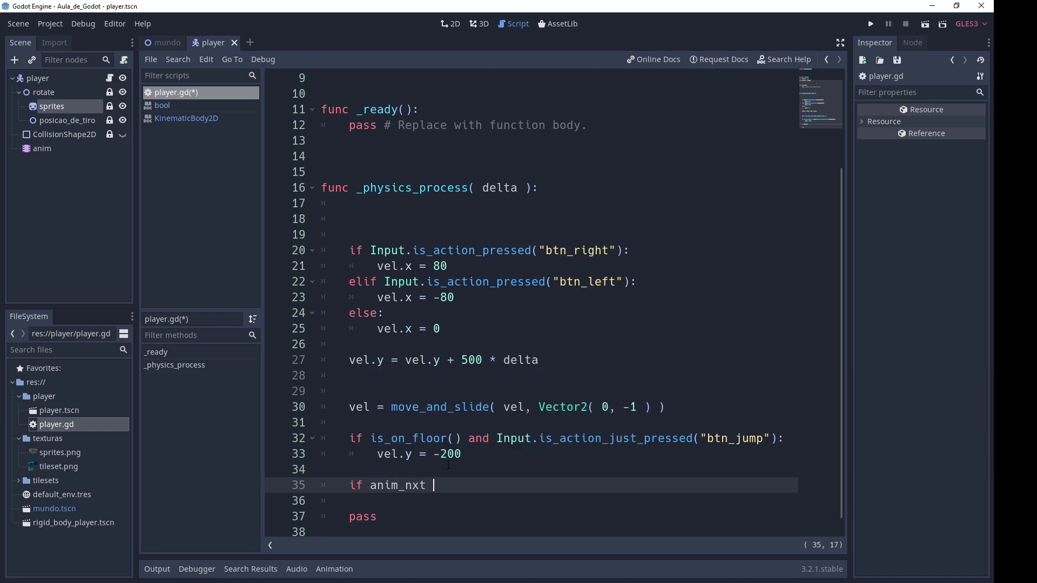
{"action": "type", "text": "!= ani"}
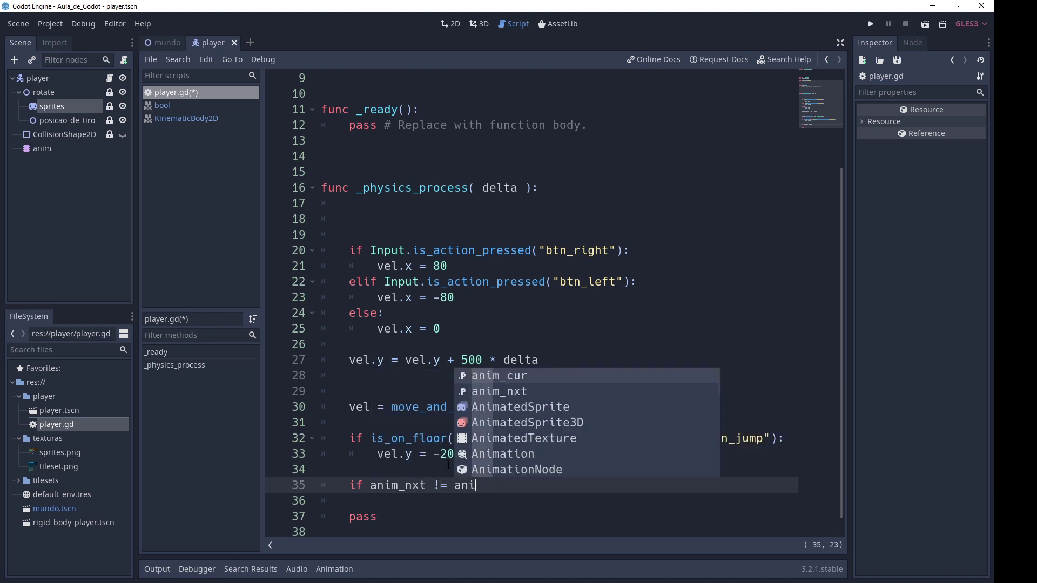
{"action": "type", "text": "m"}
{"action": "key", "text": "Return"}
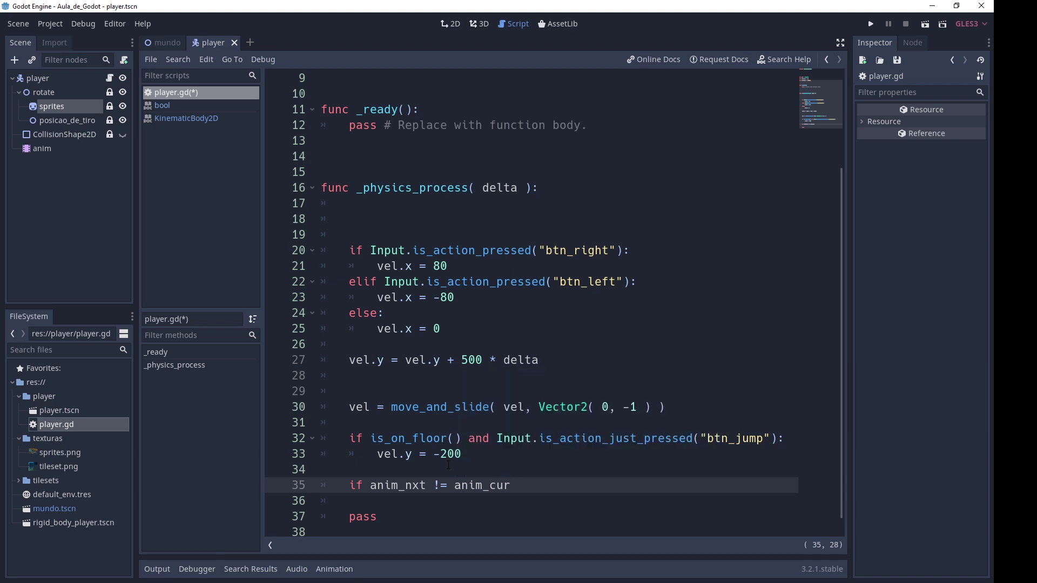
{"action": "left_click", "coordinate": [414, 486]}
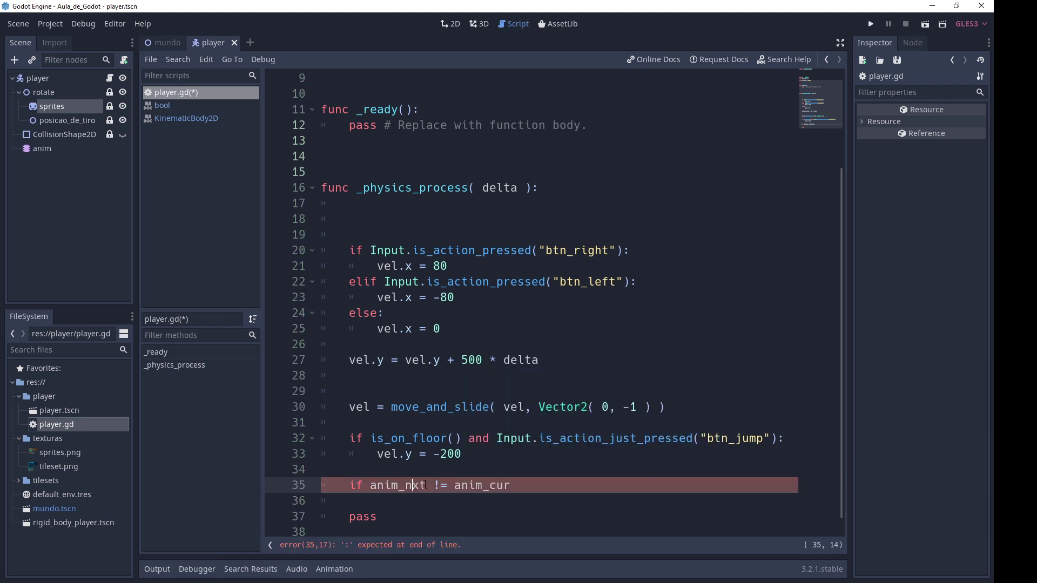
{"action": "left_click", "coordinate": [488, 485]}
{"action": "left_click", "coordinate": [521, 486]}
{"action": "type", "text": ":"}
Step: Assign anim_cur = anim_nxt inside the condition
{"action": "key", "text": "Return"}
{"action": "type", "text": "ani"}
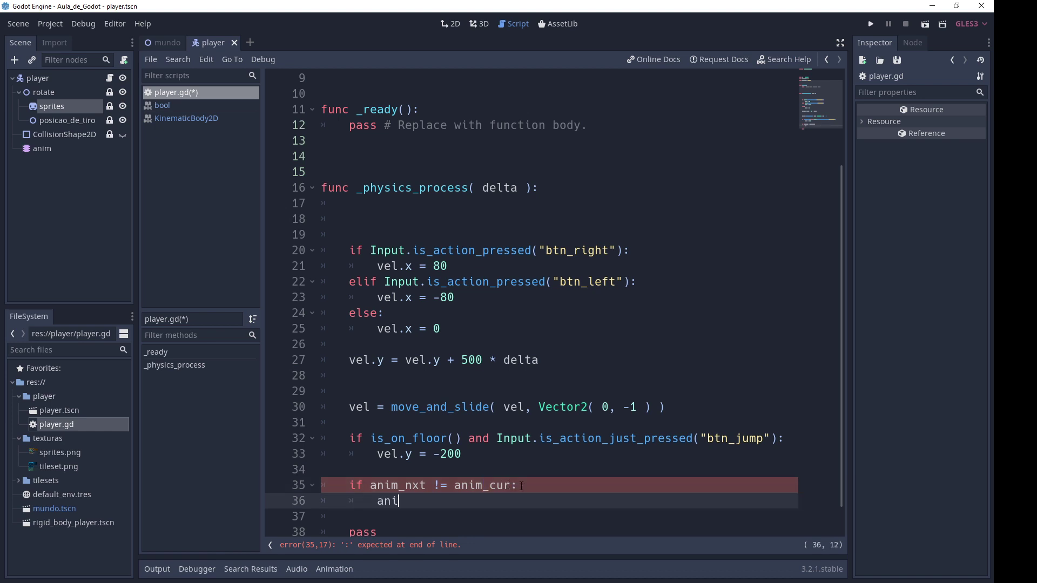
{"action": "type", "text": "m_cur"}
{"action": "type", "text": " = a"}
{"action": "type", "text": "nim"}
{"action": "key", "text": "Down"}
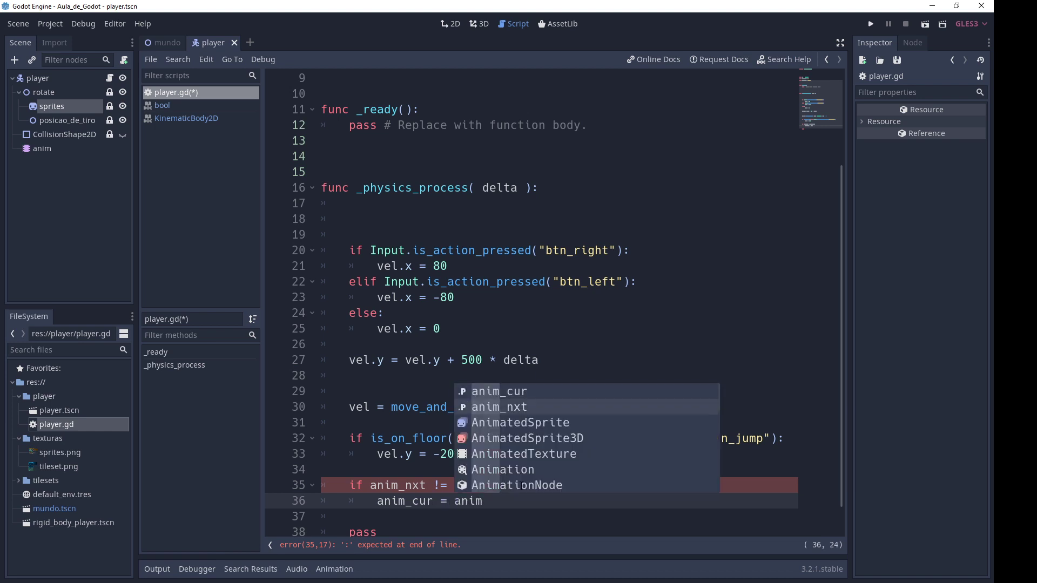
{"action": "key", "text": "Return"}
{"action": "key", "text": "Return"}
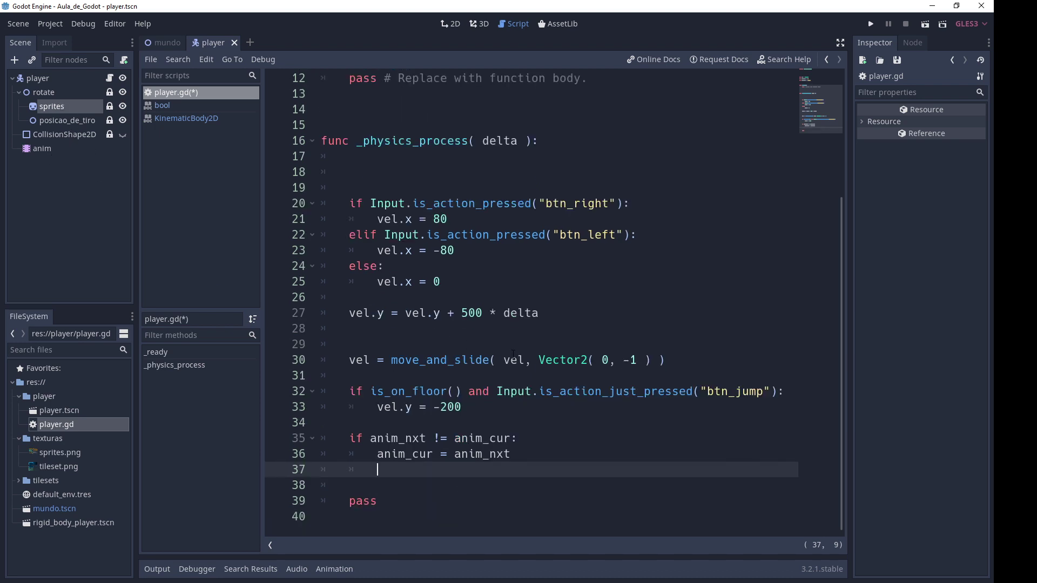
{"action": "type", "text": "$"}
{"action": "key", "text": "BackSpace"}
Step: Type a get_node("anim") call on line 37 and change its path to rotate/sprites
{"action": "type", "text": "get"}
{"action": "type", "text": "_node( \""}
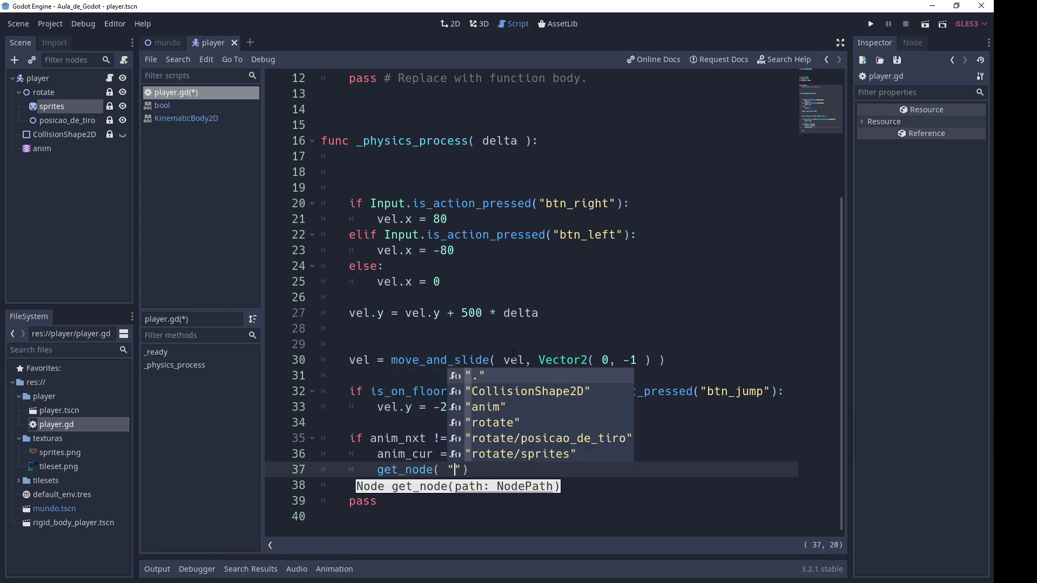
{"action": "type", "text": "anim\" )"}
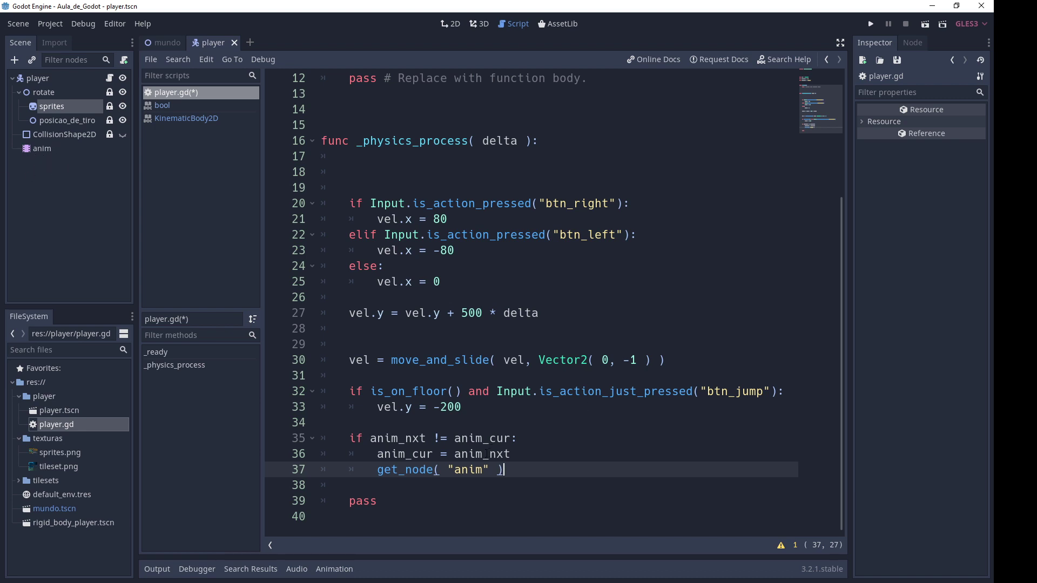
{"action": "double_click", "coordinate": [474, 471]}
{"action": "type", "text": "spri"}
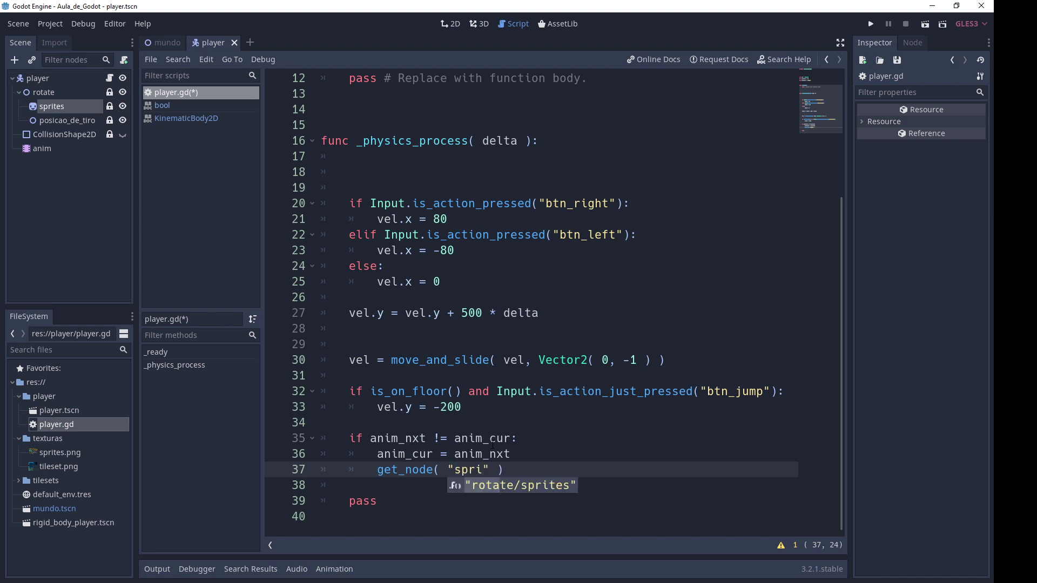
{"action": "key", "text": "Return"}
{"action": "left_click_drag", "start_coordinate": [455, 470], "coordinate": [554, 470]}
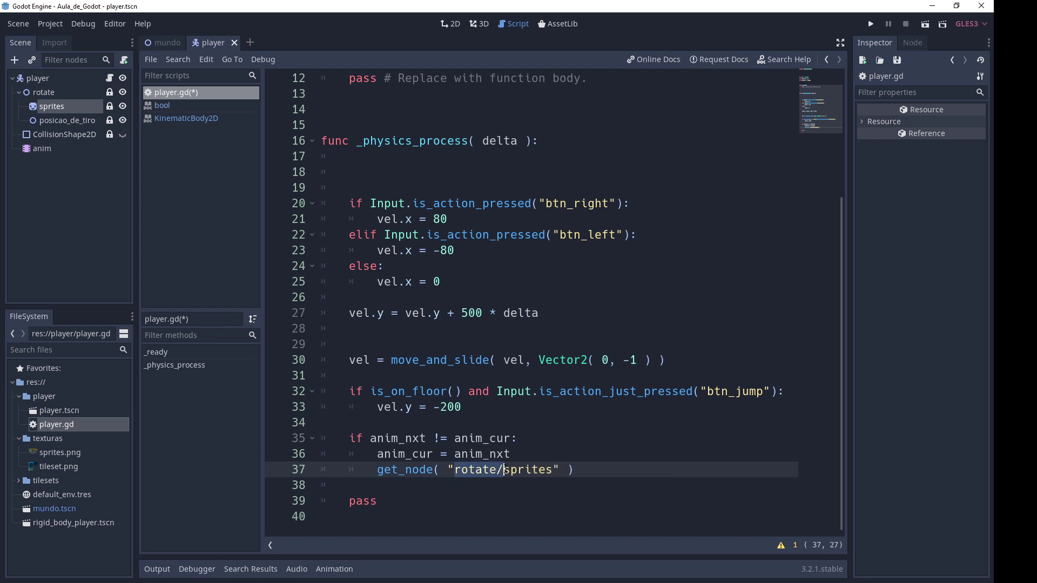
{"action": "left_click", "coordinate": [576, 470]}
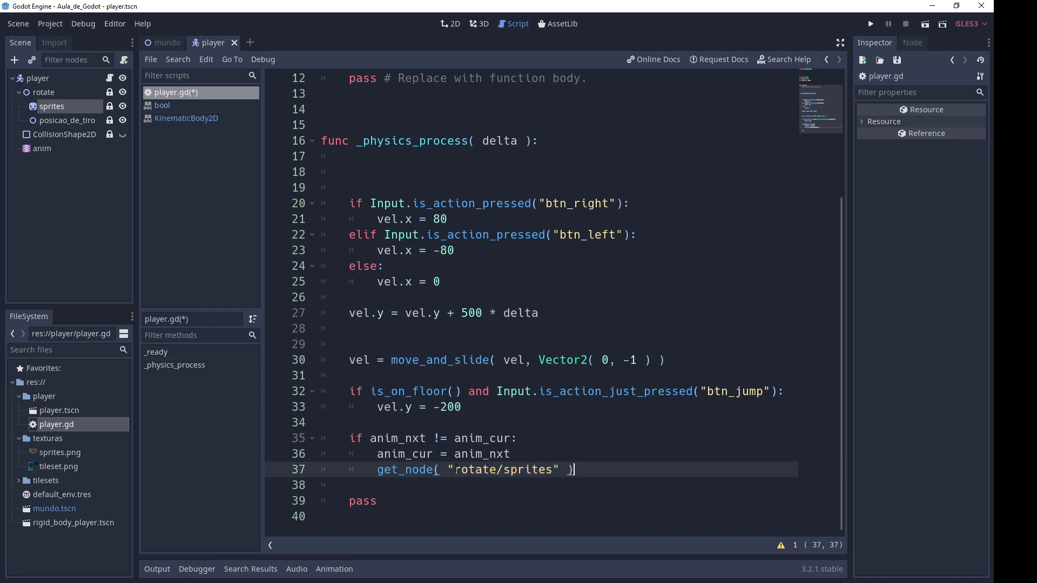
Step: Replace the get_node call with the $ shorthand so the line reads $anim
{"action": "left_click_drag", "start_coordinate": [456, 469], "coordinate": [372, 469]}
{"action": "type", "text": "$"}
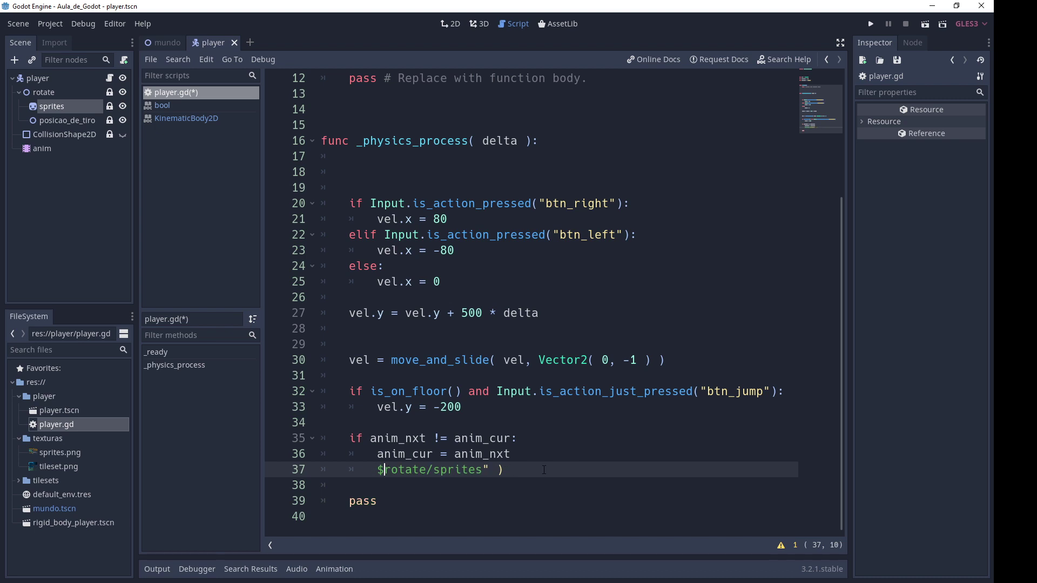
{"action": "left_click", "coordinate": [549, 470]}
{"action": "key", "text": "BackSpace"}
{"action": "key", "text": "BackSpace"}
{"action": "key", "text": "BackSpace"}
{"action": "left_click_drag", "start_coordinate": [549, 470], "coordinate": [385, 471]}
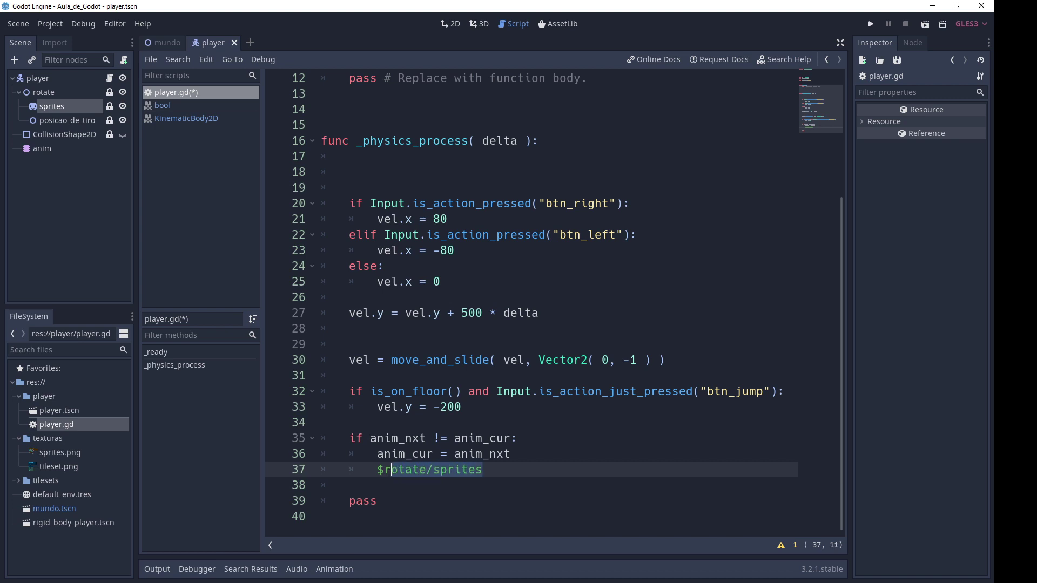
{"action": "type", "text": "anim"}
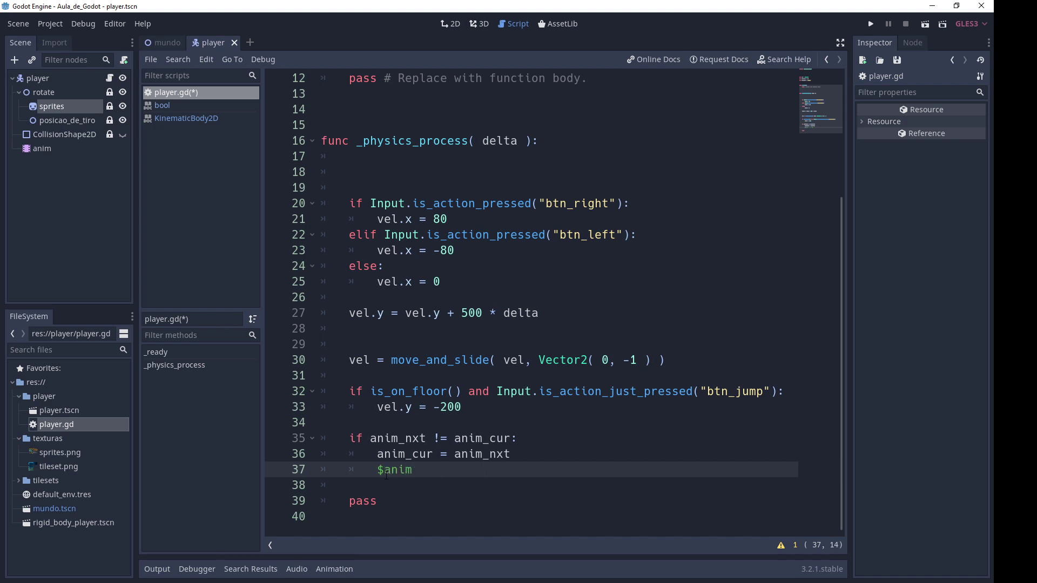
{"action": "type", "text": "."}
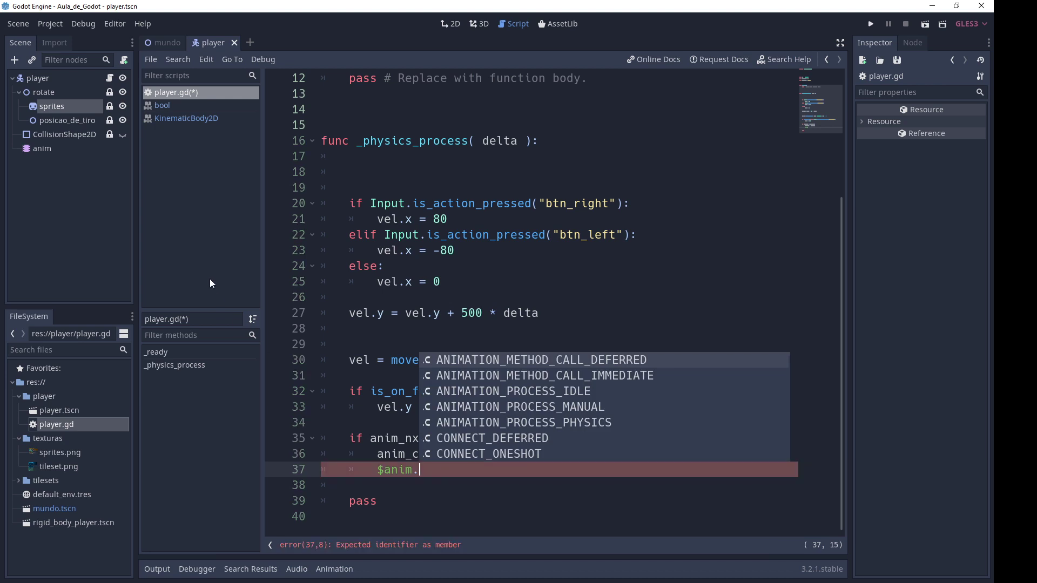
{"action": "left_click", "coordinate": [465, 173]}
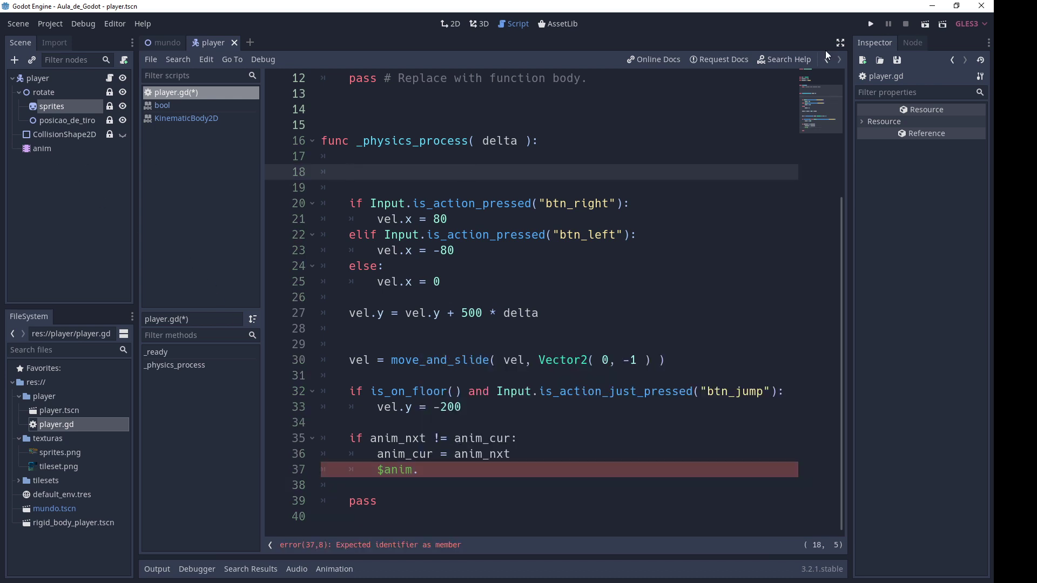
{"action": "left_click", "coordinate": [792, 57]}
{"action": "key", "text": "BackSpace"}
{"action": "type", "text": "anima"}
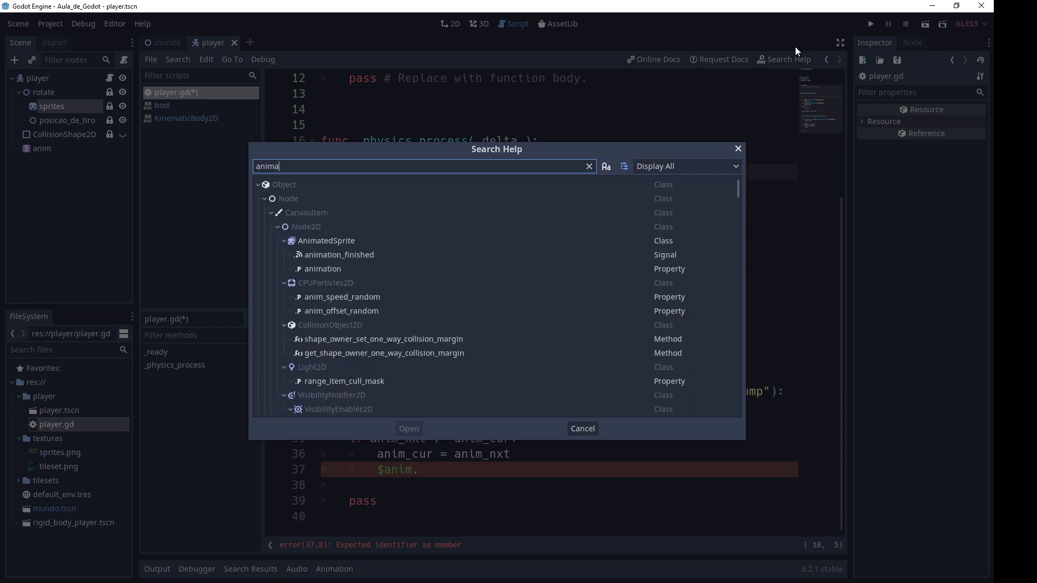
{"action": "type", "text": "tionpl"}
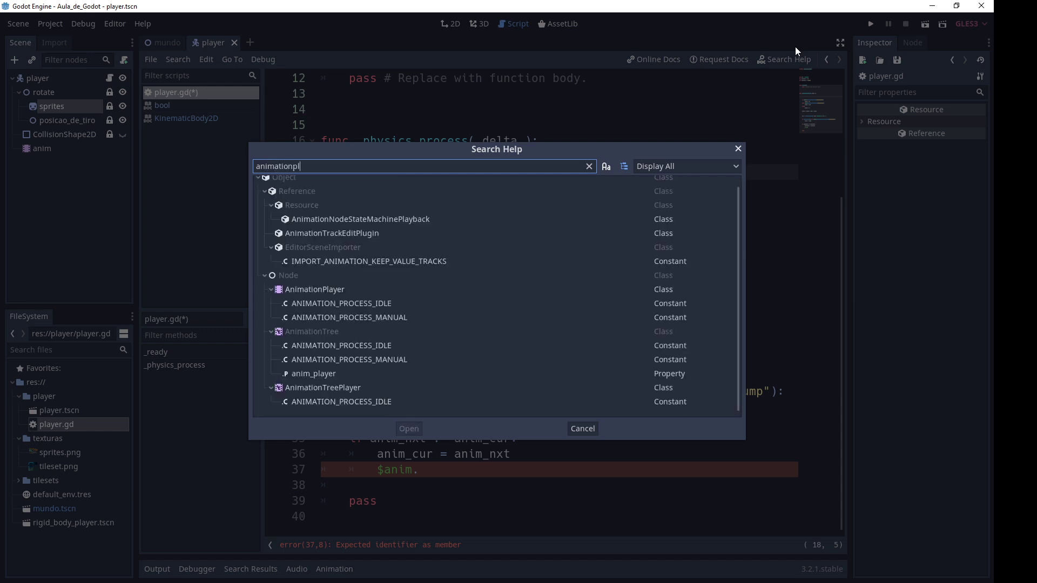
{"action": "type", "text": "a"}
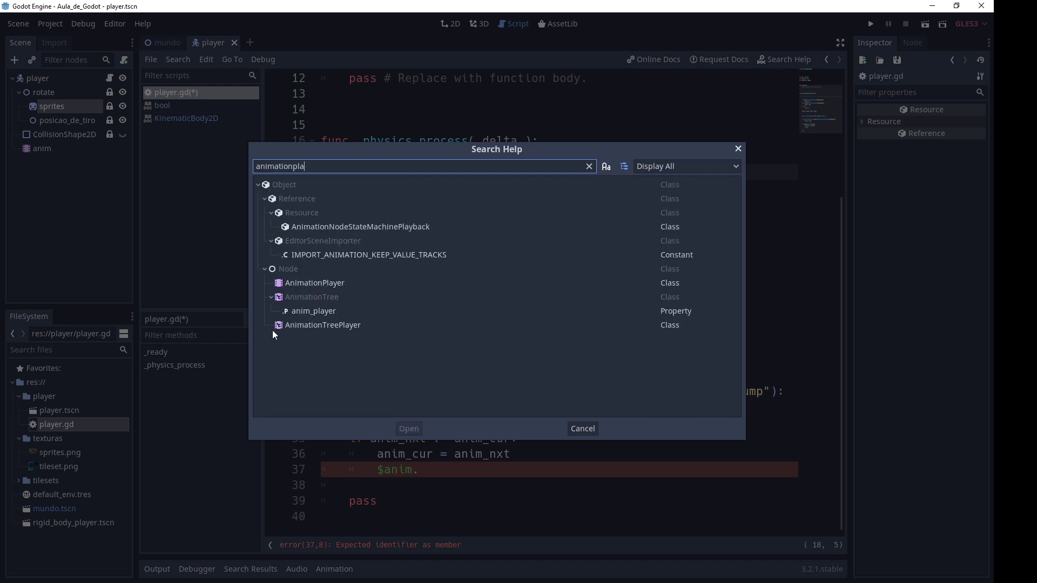
{"action": "double_click", "coordinate": [306, 284]}
{"action": "scroll", "coordinate": [652, 326], "scroll_direction": "down", "scroll_amount": 3}
{"action": "scroll", "coordinate": [651, 336], "scroll_direction": "down", "scroll_amount": 2}
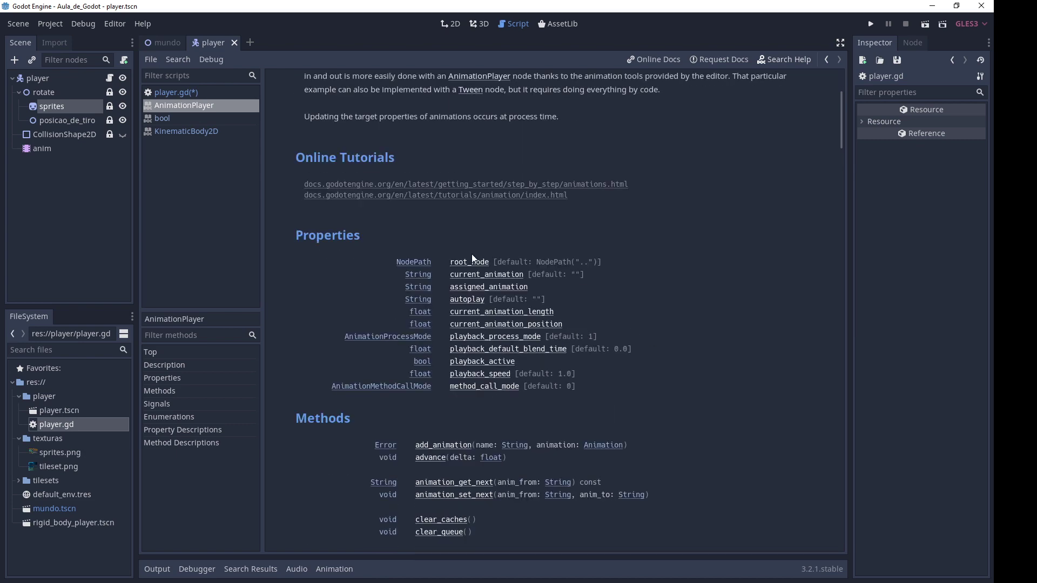
{"action": "scroll", "coordinate": [575, 371], "scroll_direction": "down", "scroll_amount": 2}
{"action": "scroll", "coordinate": [575, 371], "scroll_direction": "down", "scroll_amount": 2}
{"action": "scroll", "coordinate": [576, 366], "scroll_direction": "down", "scroll_amount": 1}
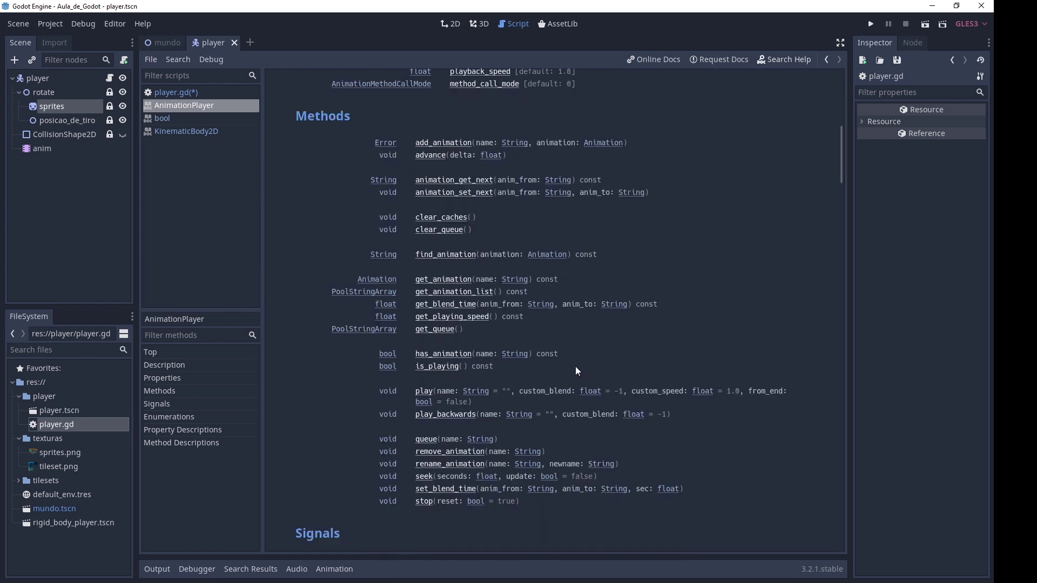
{"action": "scroll", "coordinate": [570, 364], "scroll_direction": "down", "scroll_amount": 1}
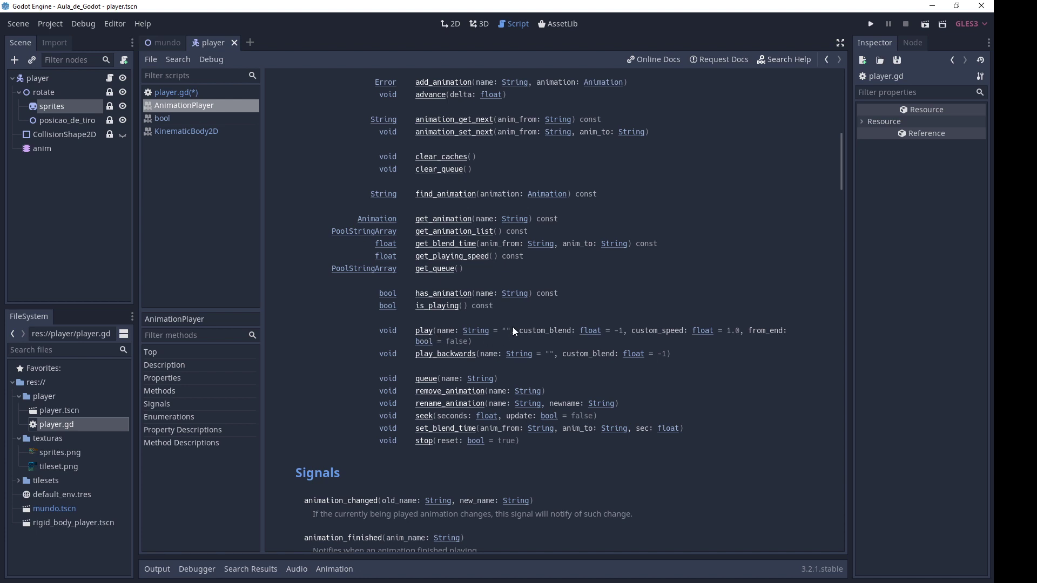
{"action": "left_click", "coordinate": [176, 93]}
{"action": "left_click", "coordinate": [598, 467]}
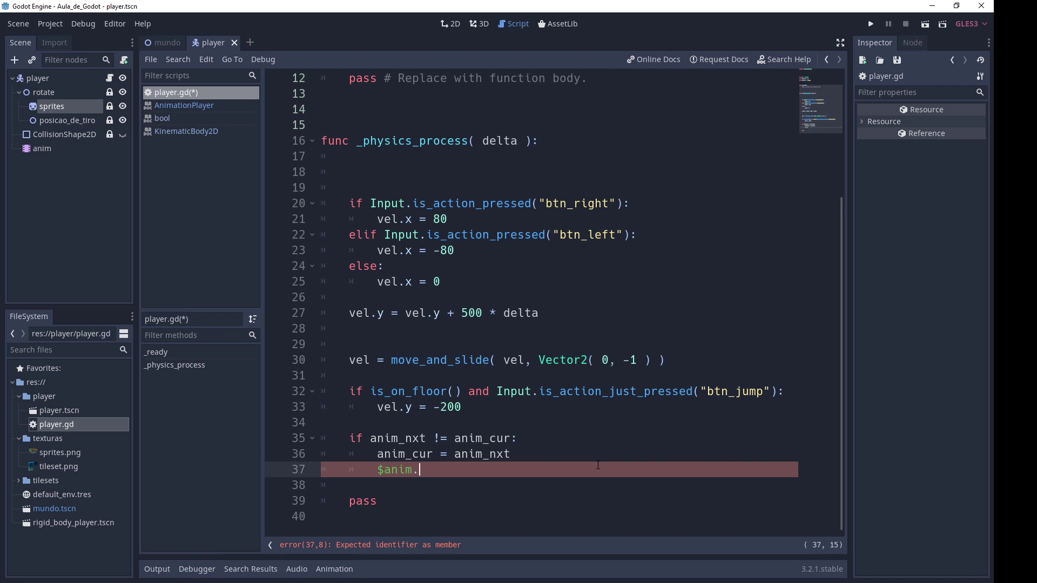
{"action": "type", "text": "play("}
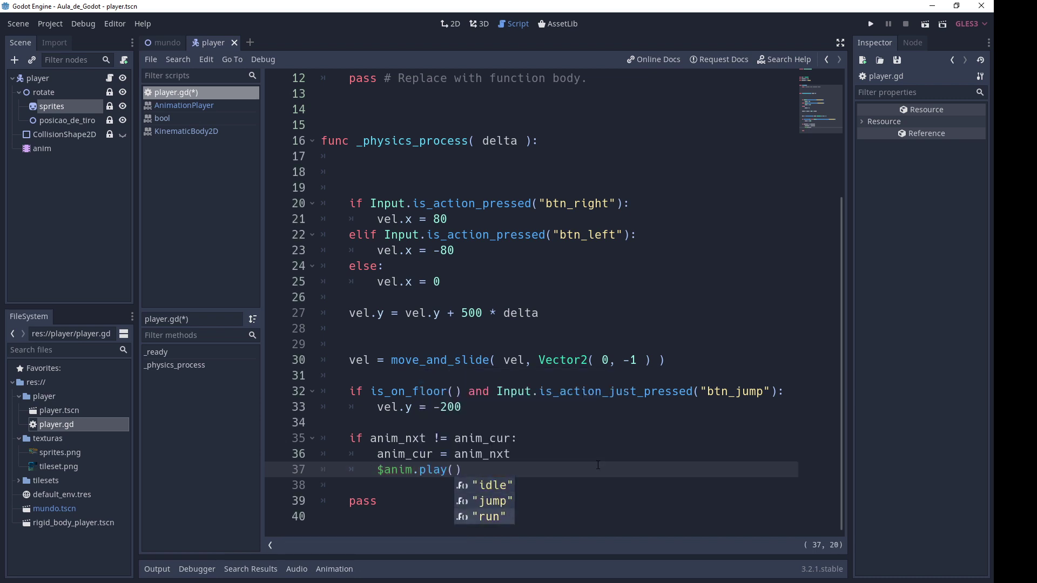
{"action": "type", "text": "an"}
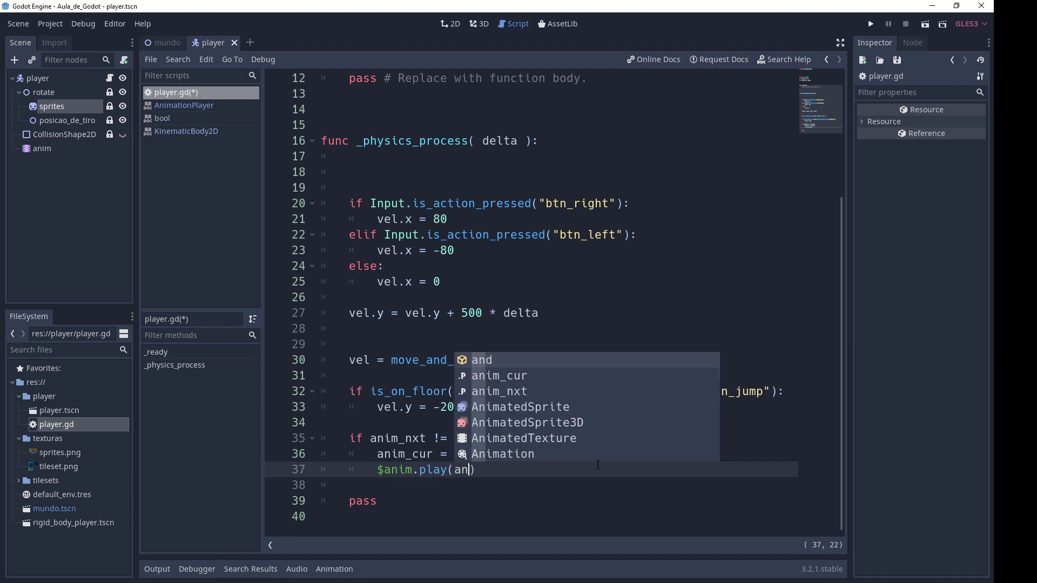
{"action": "type", "text": "im"}
{"action": "key", "text": "Return"}
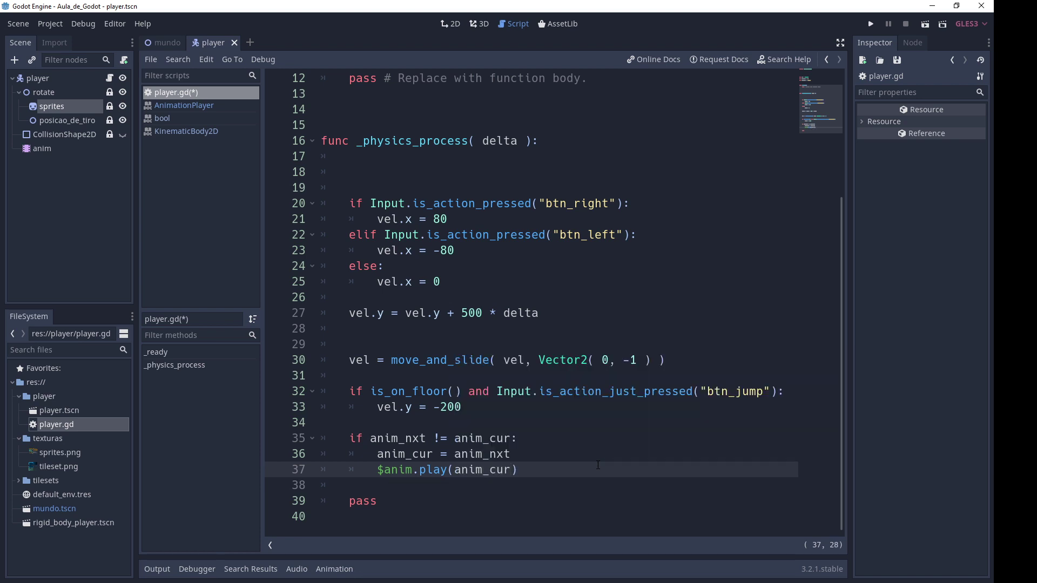
{"action": "left_click", "coordinate": [457, 470]}
{"action": "left_click", "coordinate": [518, 470]}
{"action": "scroll", "coordinate": [398, 272], "scroll_direction": "up", "scroll_amount": 2}
{"action": "scroll", "coordinate": [398, 271], "scroll_direction": "up", "scroll_amount": 2}
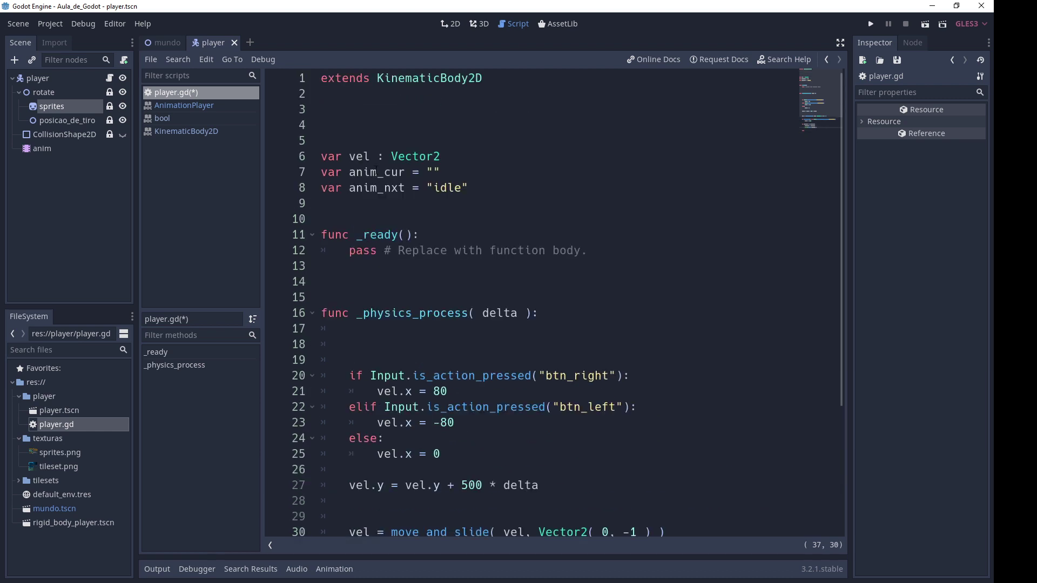
{"action": "double_click", "coordinate": [376, 172]}
{"action": "mouse_move", "coordinate": [442, 172]}
{"action": "left_mouse_down"}
{"action": "mouse_move", "coordinate": [426, 173]}
{"action": "mouse_move", "coordinate": [427, 189]}
{"action": "left_mouse_up"}
{"action": "double_click", "coordinate": [377, 187]}
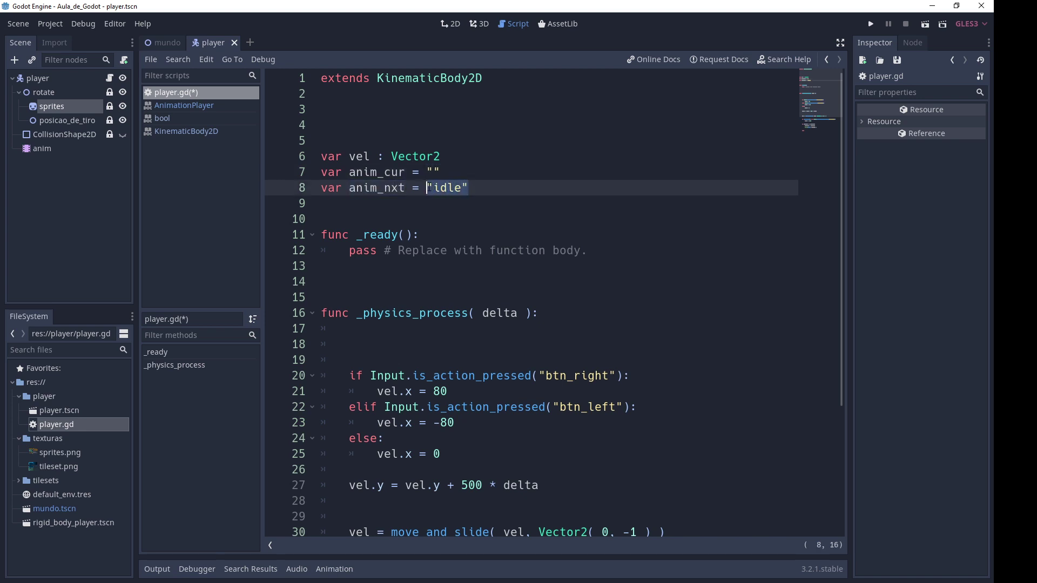
{"action": "scroll", "coordinate": [523, 263], "scroll_direction": "down", "scroll_amount": 4}
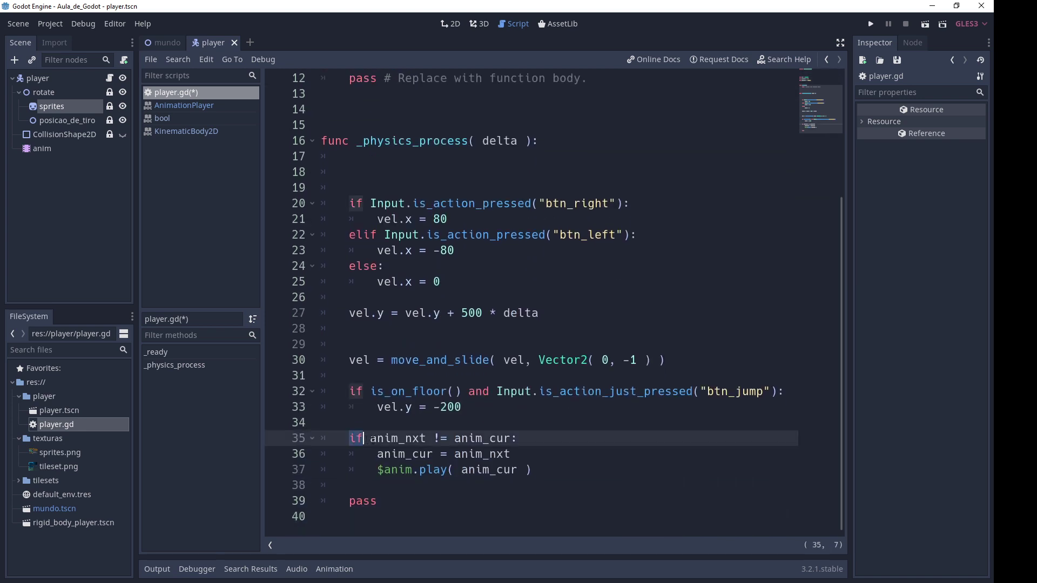
{"action": "left_click_drag", "start_coordinate": [352, 438], "coordinate": [471, 438]}
{"action": "left_click", "coordinate": [456, 438]}
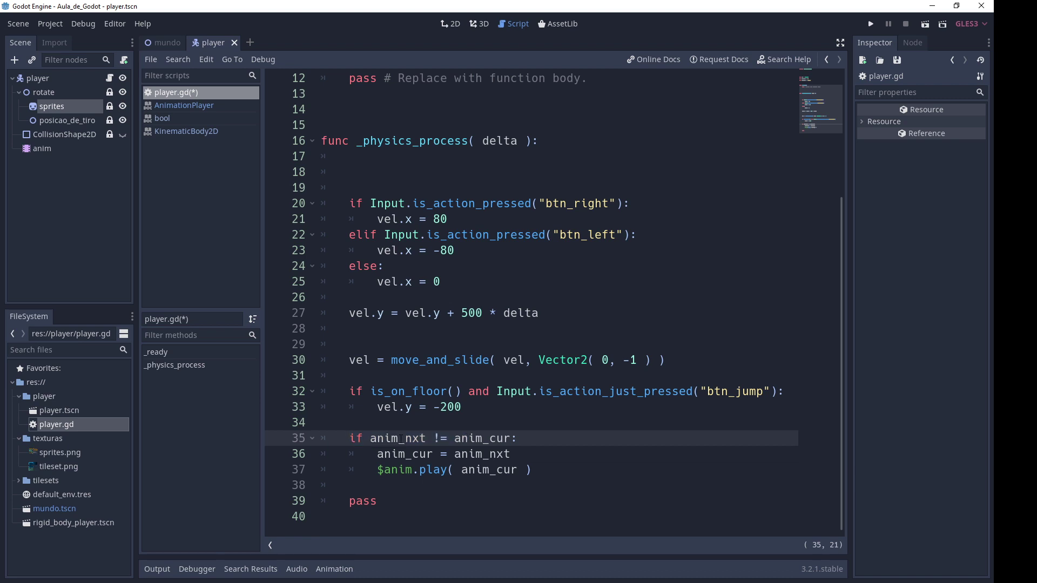
{"action": "double_click", "coordinate": [401, 438]}
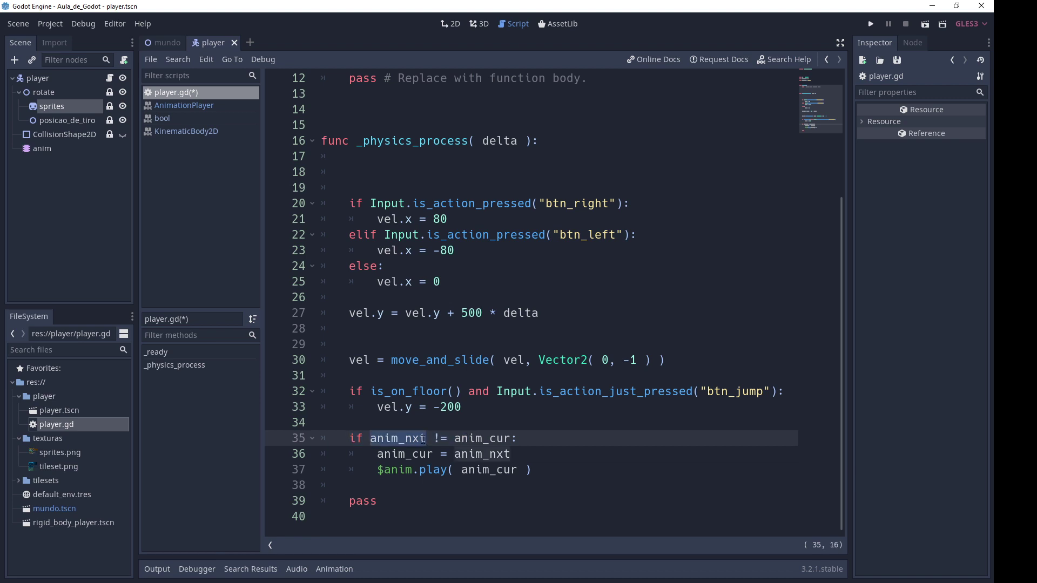
{"action": "double_click", "coordinate": [482, 438]}
{"action": "left_click", "coordinate": [482, 438]}
{"action": "left_click_drag", "start_coordinate": [363, 438], "coordinate": [505, 439]}
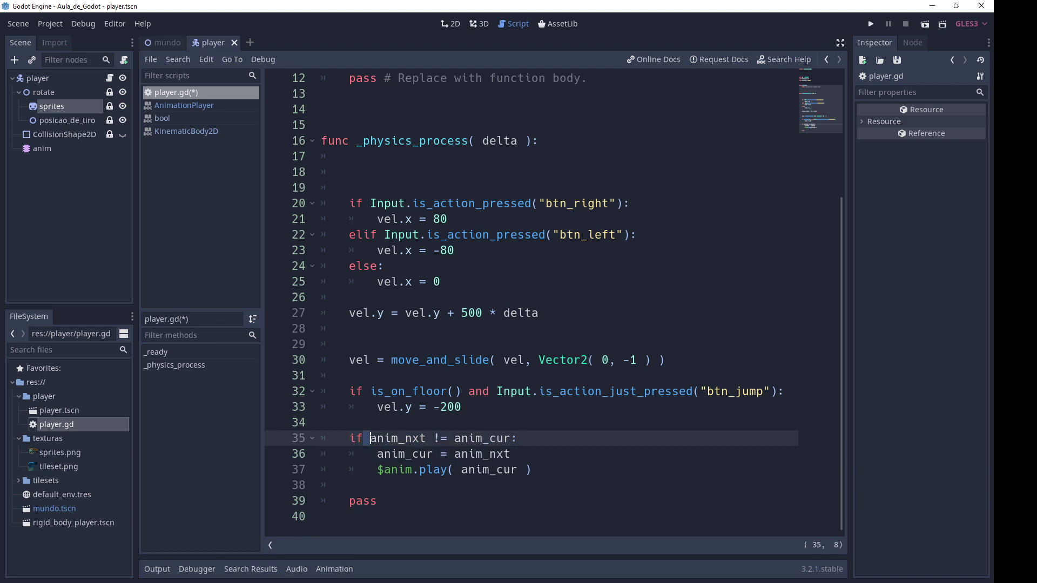
{"action": "double_click", "coordinate": [405, 454]}
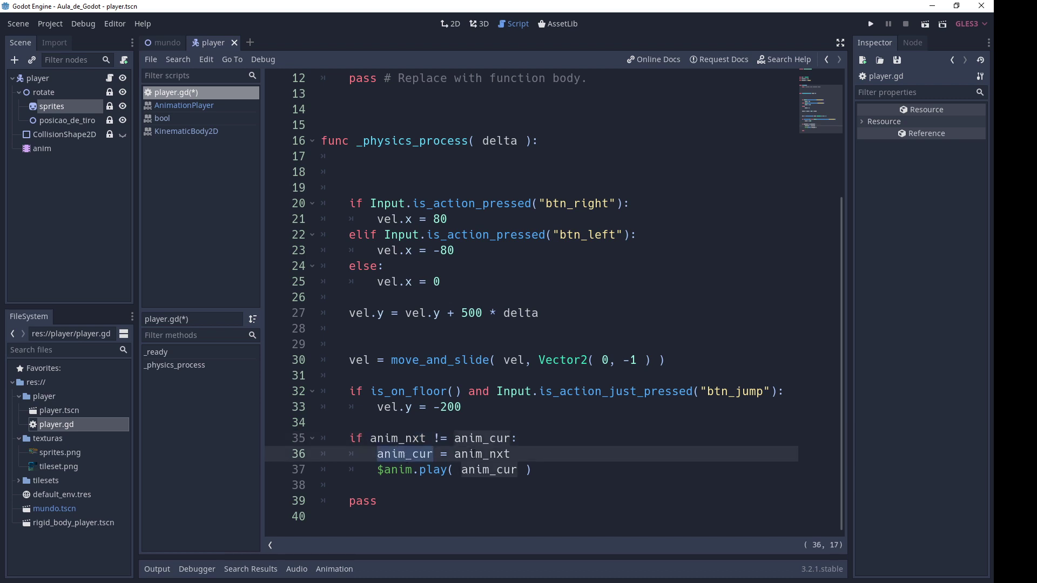
{"action": "left_click", "coordinate": [476, 454]}
{"action": "double_click", "coordinate": [476, 454]}
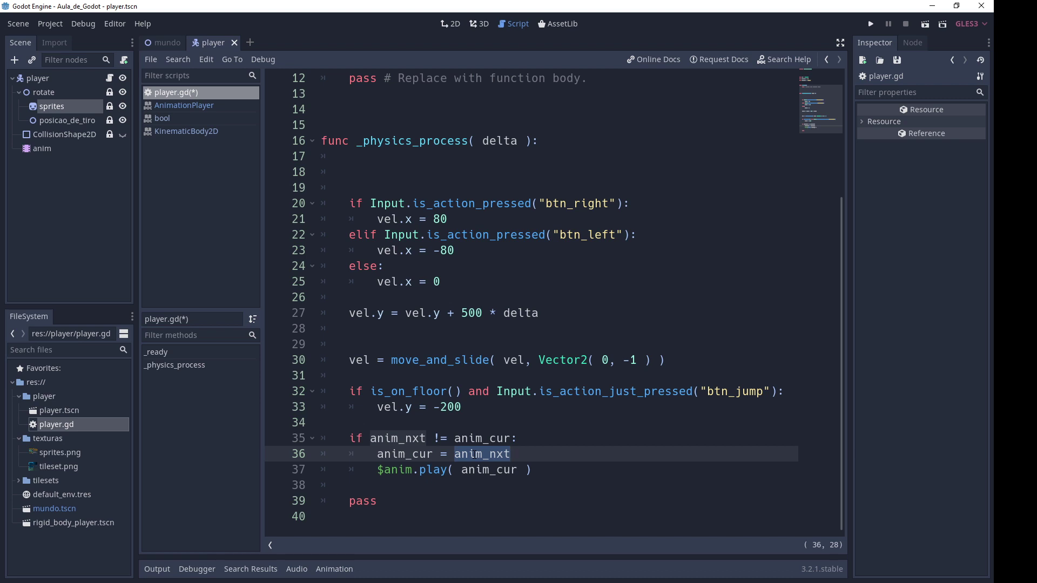
{"action": "double_click", "coordinate": [412, 455]}
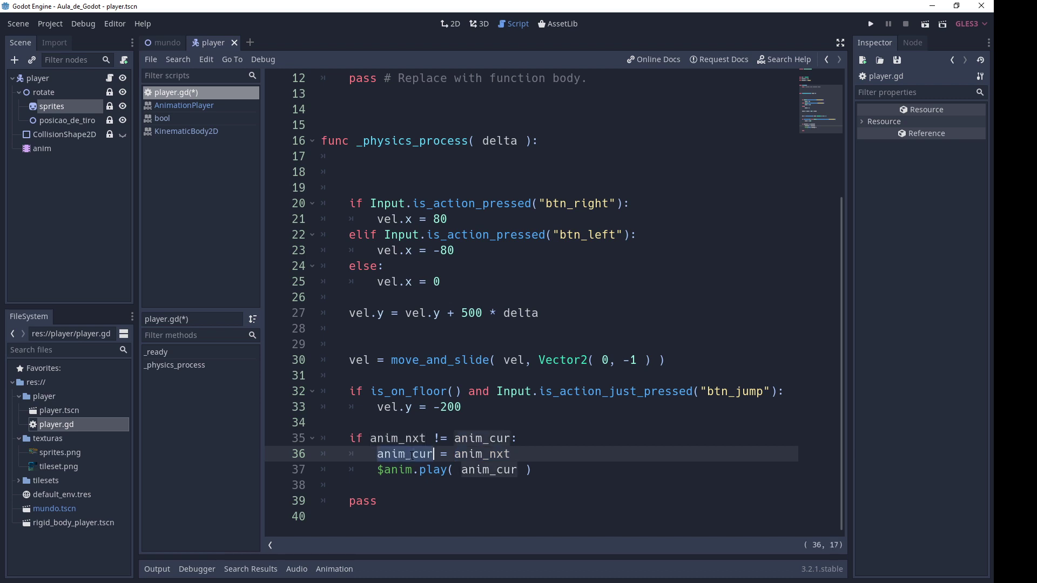
{"action": "left_click_drag", "start_coordinate": [377, 470], "coordinate": [566, 477]}
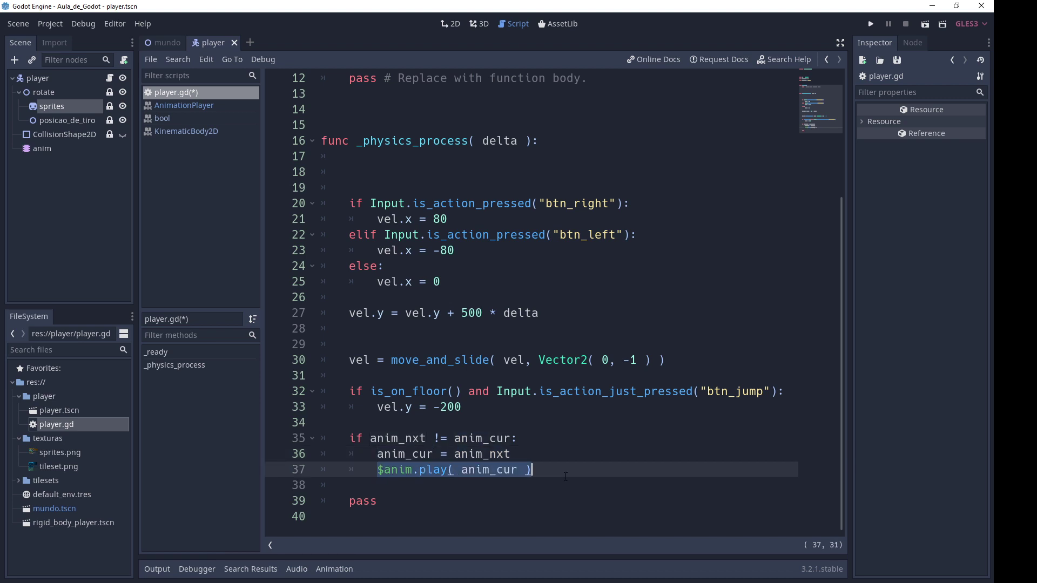
{"action": "left_click", "coordinate": [538, 469]}
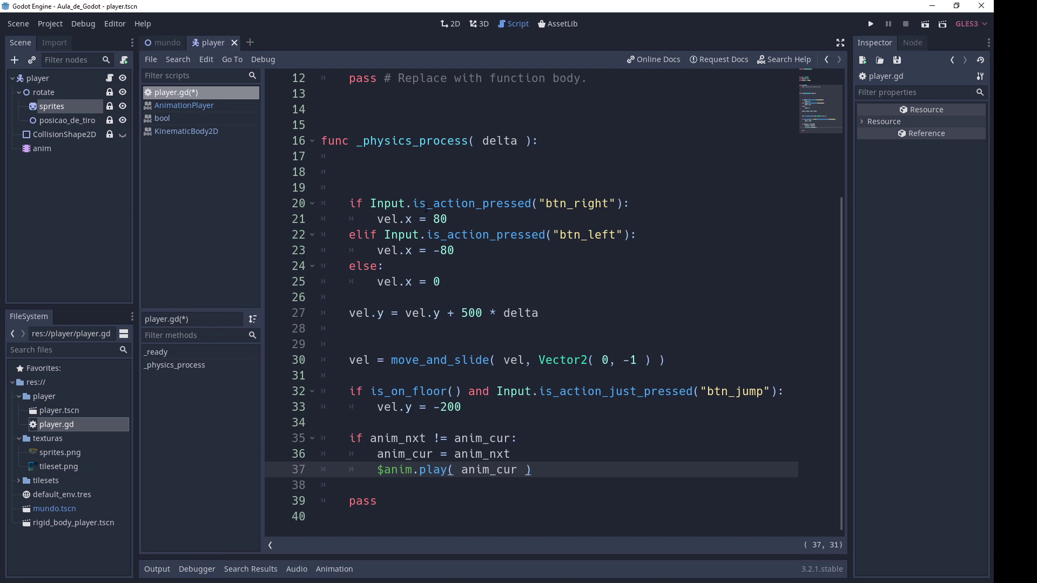
Step: Add anim_nxt = "run" under both the right and left movement branches
{"action": "left_click", "coordinate": [468, 221]}
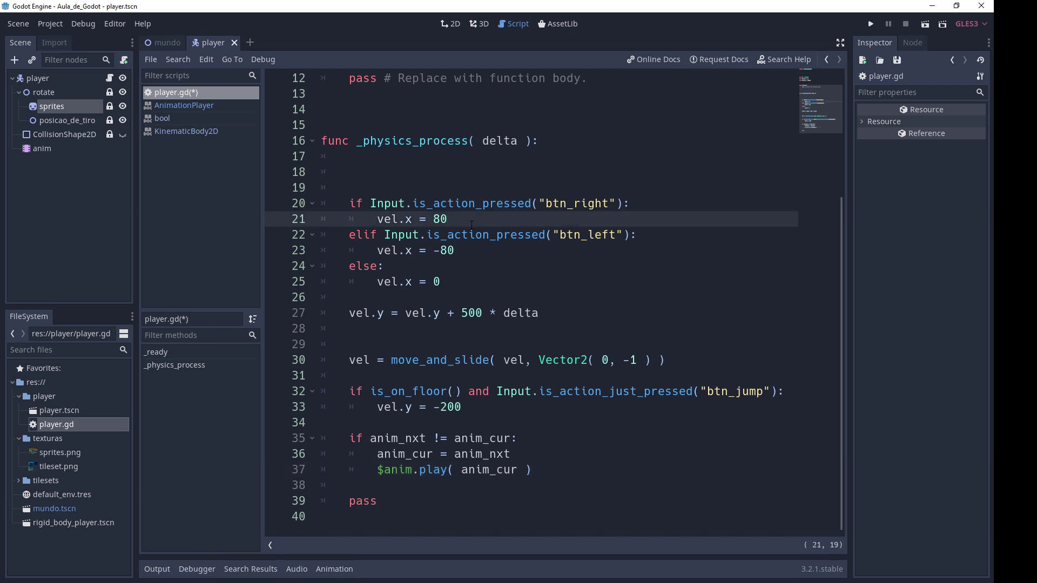
{"action": "key", "text": "Return"}
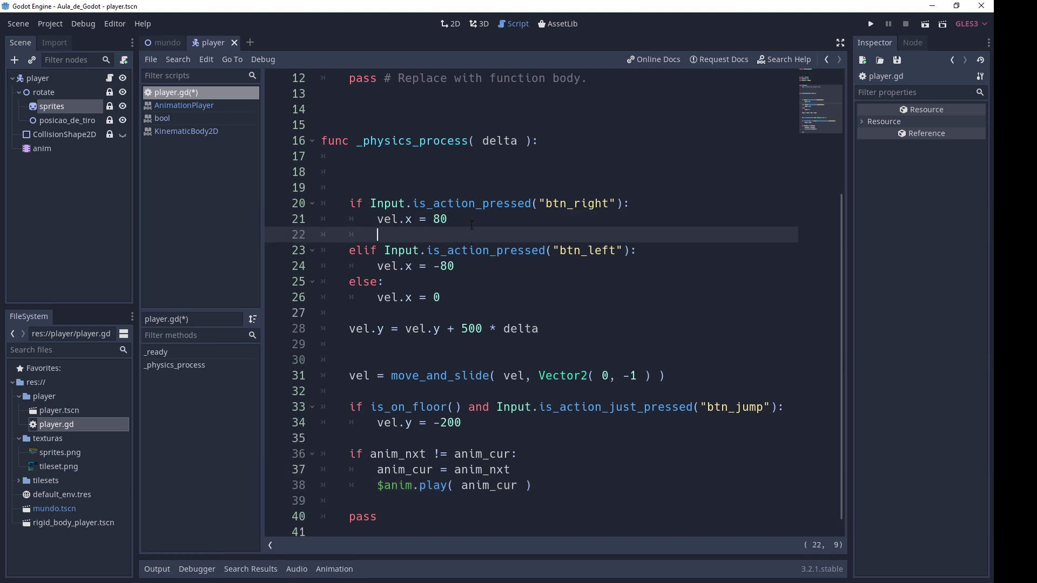
{"action": "type", "text": "anim_"}
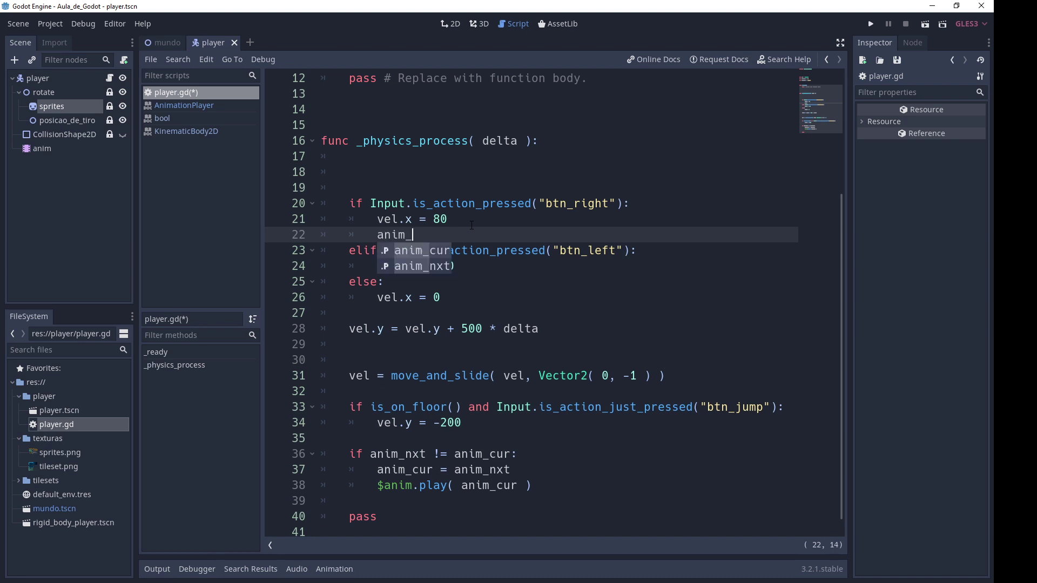
{"action": "type", "text": "nxt"}
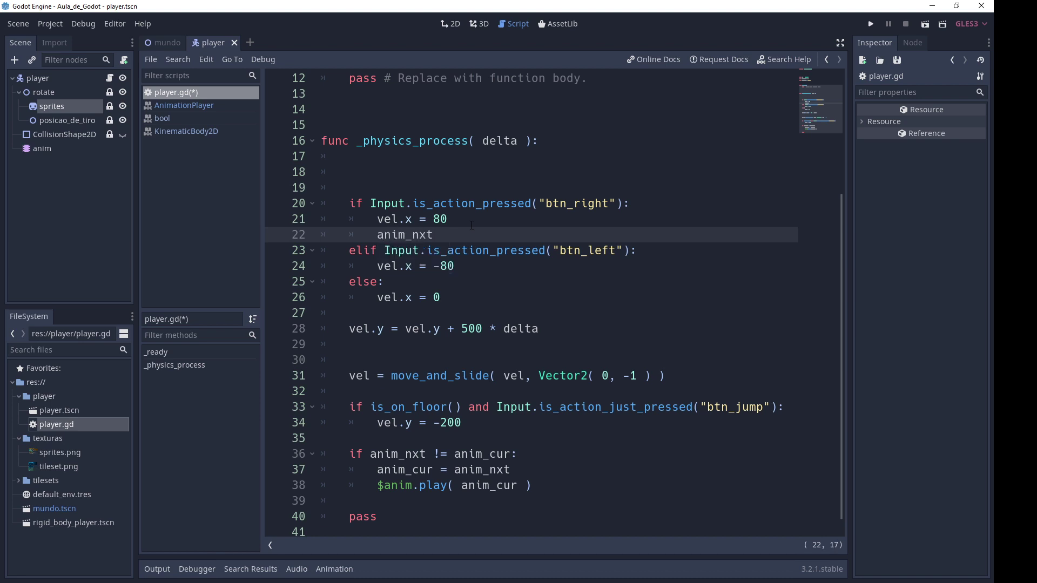
{"action": "type", "text": " = \"run"}
{"action": "type", "text": "\""}
{"action": "key", "text": "Down"}
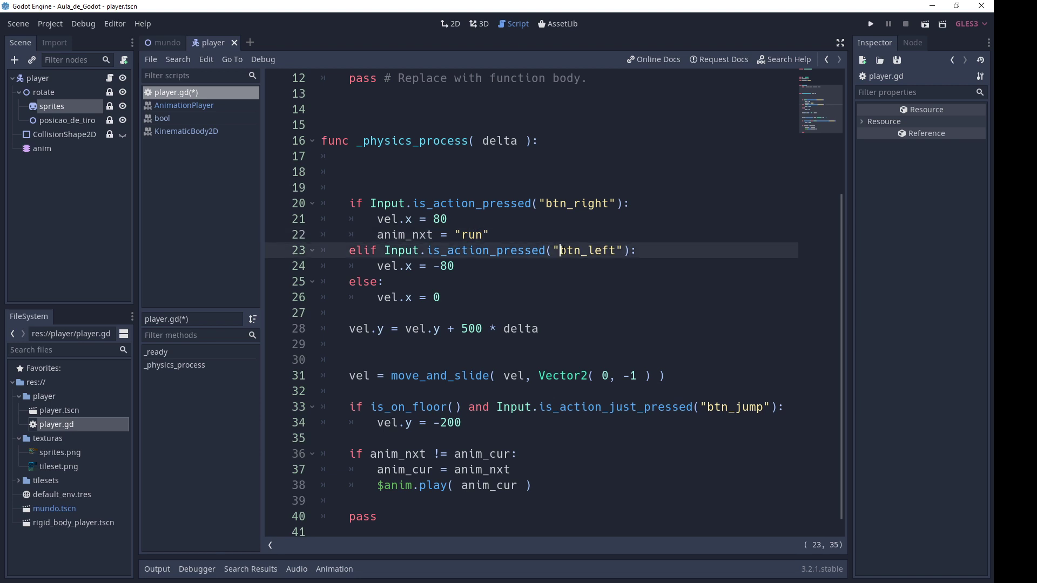
{"action": "key", "text": "Down"}
{"action": "key", "text": "Return"}
{"action": "type", "text": "anim"}
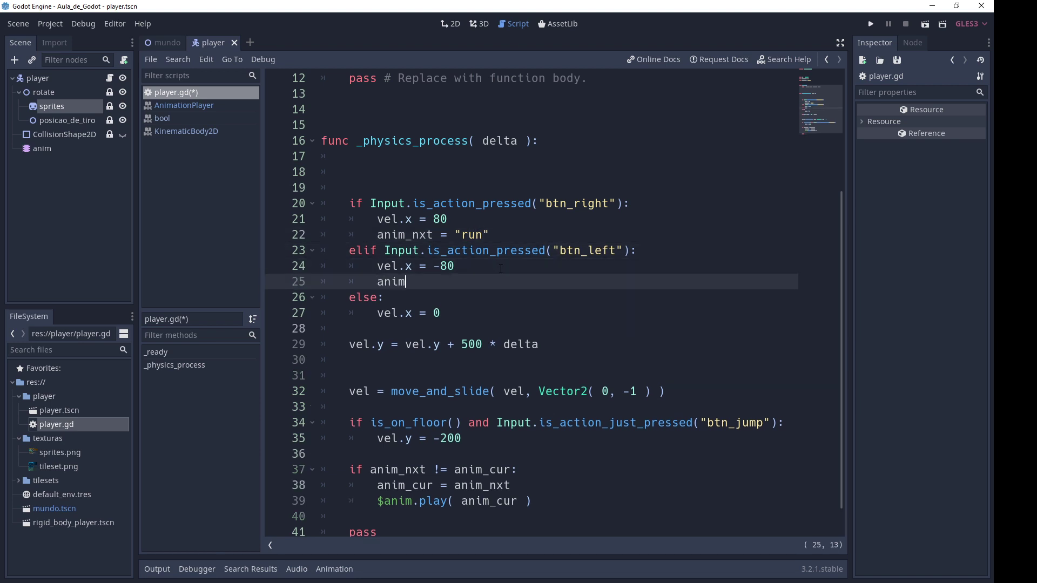
{"action": "type", "text": "_cu"}
{"action": "key", "text": "BackSpace"}
{"action": "key", "text": "BackSpace"}
{"action": "type", "text": "nx"}
{"action": "type", "text": "t = \""}
{"action": "type", "text": "run\""}
Step: Set anim_nxt = "idle" in the else branch
{"action": "key", "text": "Down"}
{"action": "key", "text": "Down"}
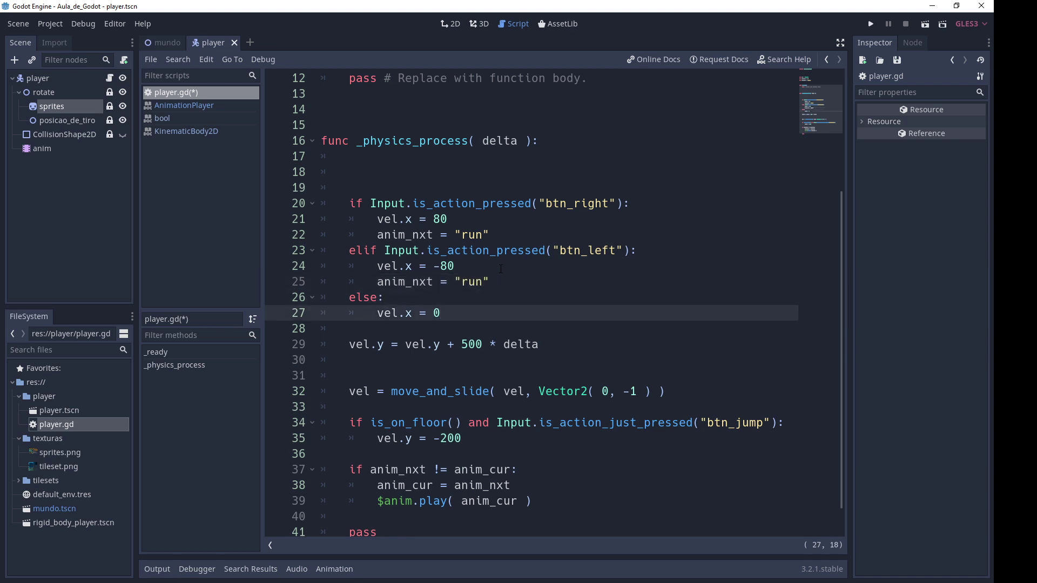
{"action": "key", "text": "Return"}
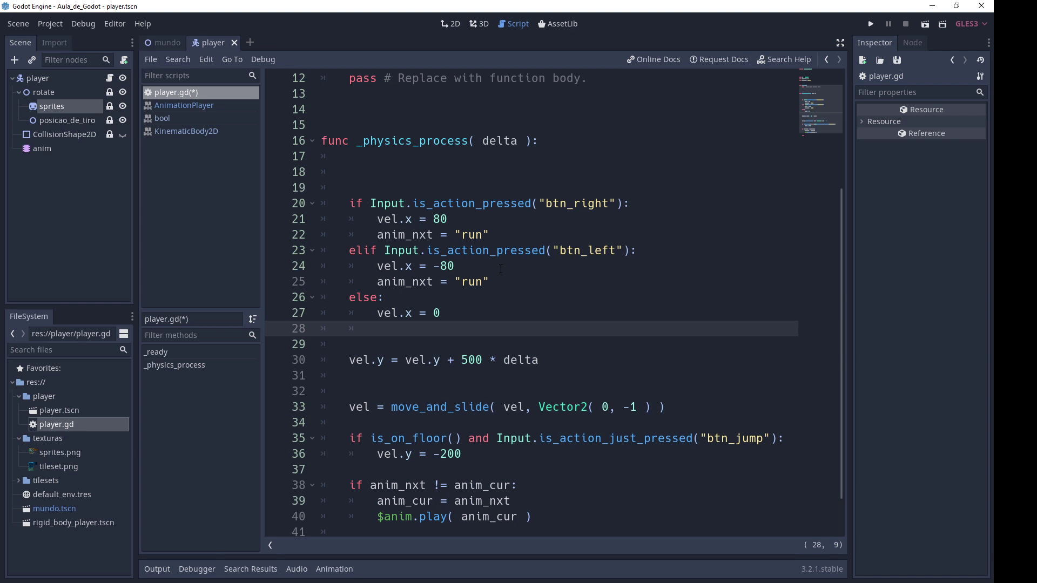
{"action": "type", "text": "anim_"}
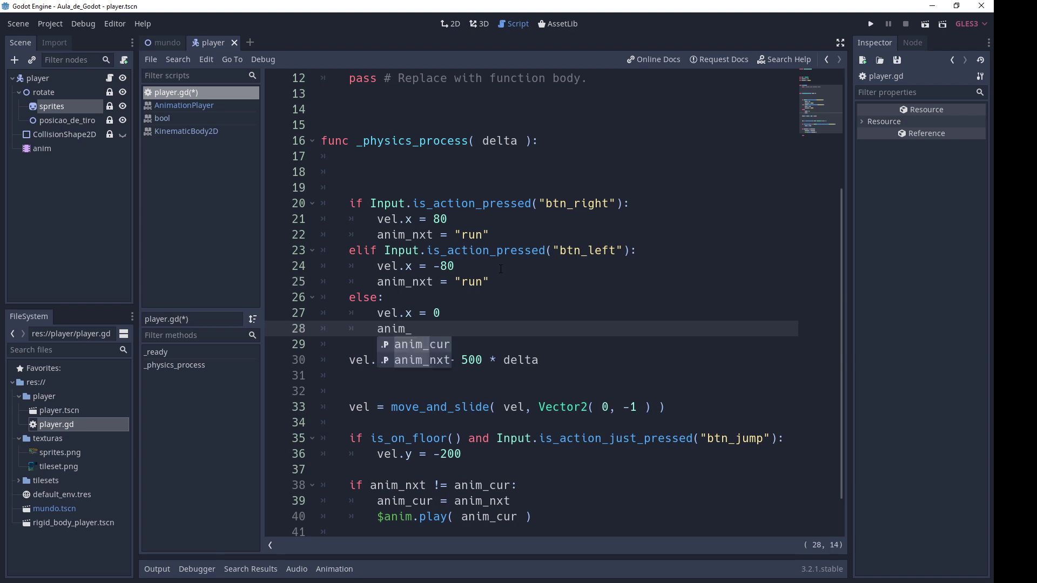
{"action": "type", "text": "n"}
{"action": "key", "text": "Return"}
{"action": "type", "text": "="}
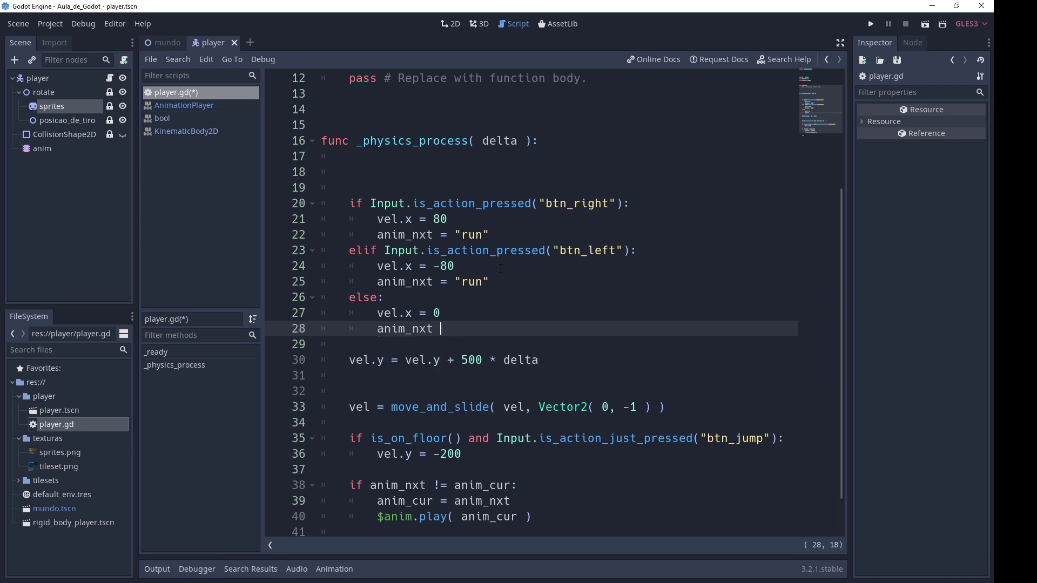
{"action": "type", "text": " \"idle"}
Step: Set anim_nxt = "jump" in the jump branch after vel.y = -200
{"action": "left_click", "coordinate": [393, 439]}
{"action": "left_click", "coordinate": [498, 458]}
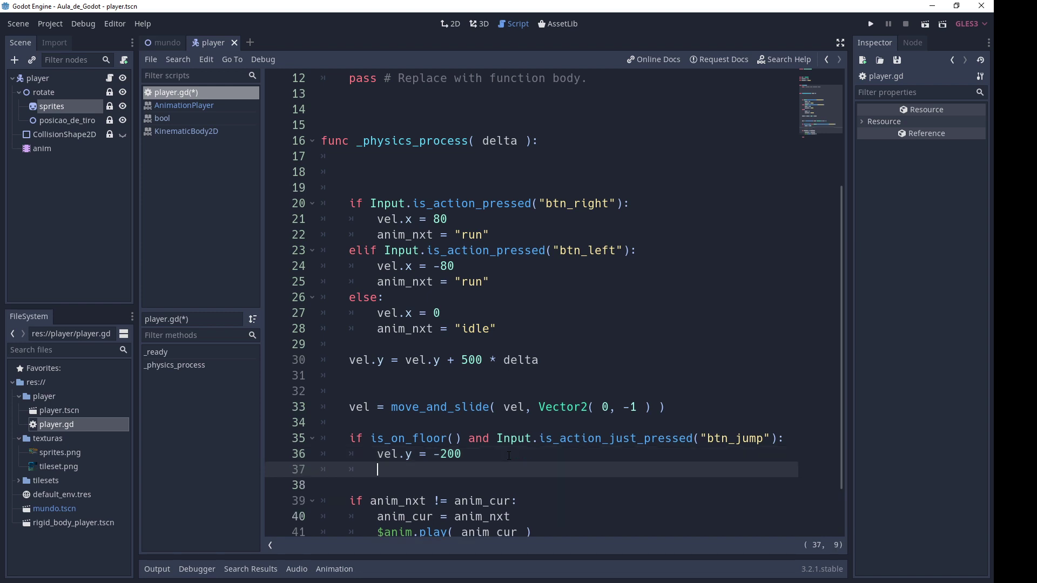
{"action": "key", "text": "Return"}
{"action": "type", "text": "anim_nx"}
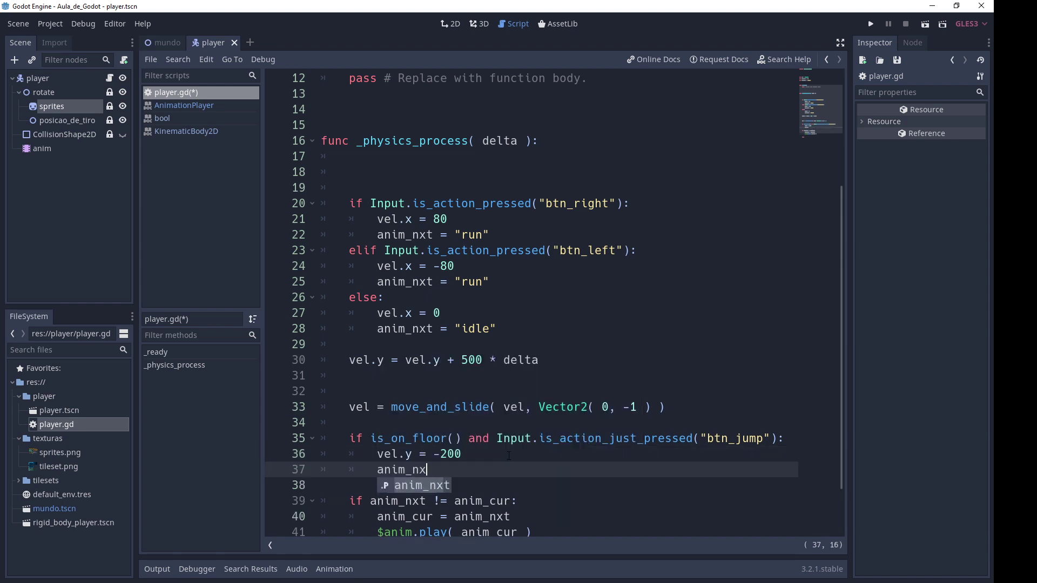
{"action": "type", "text": "t = \"jum"}
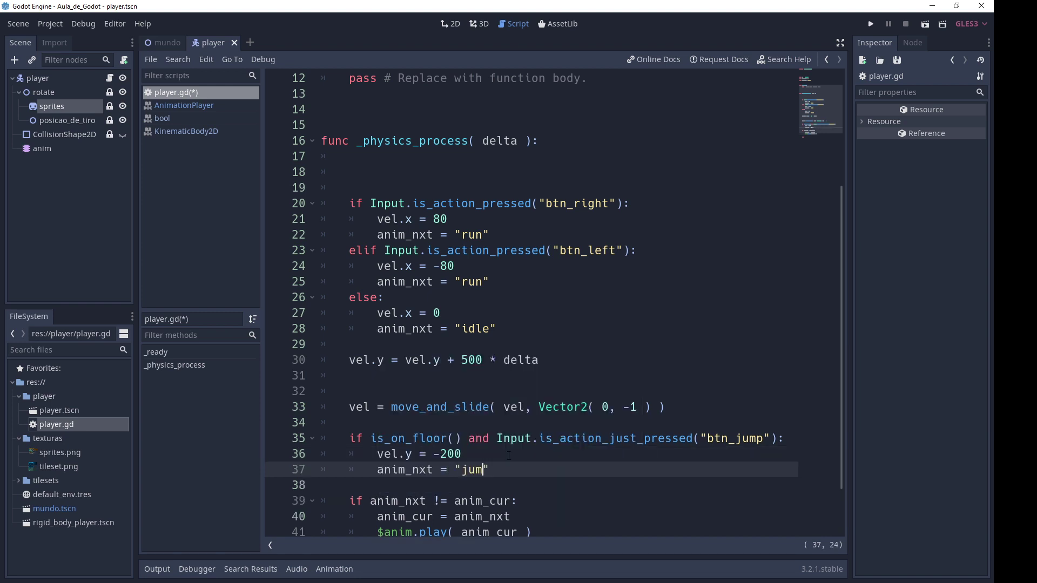
{"action": "type", "text": "p"}
{"action": "scroll", "coordinate": [577, 345], "scroll_direction": "down", "scroll_amount": 2}
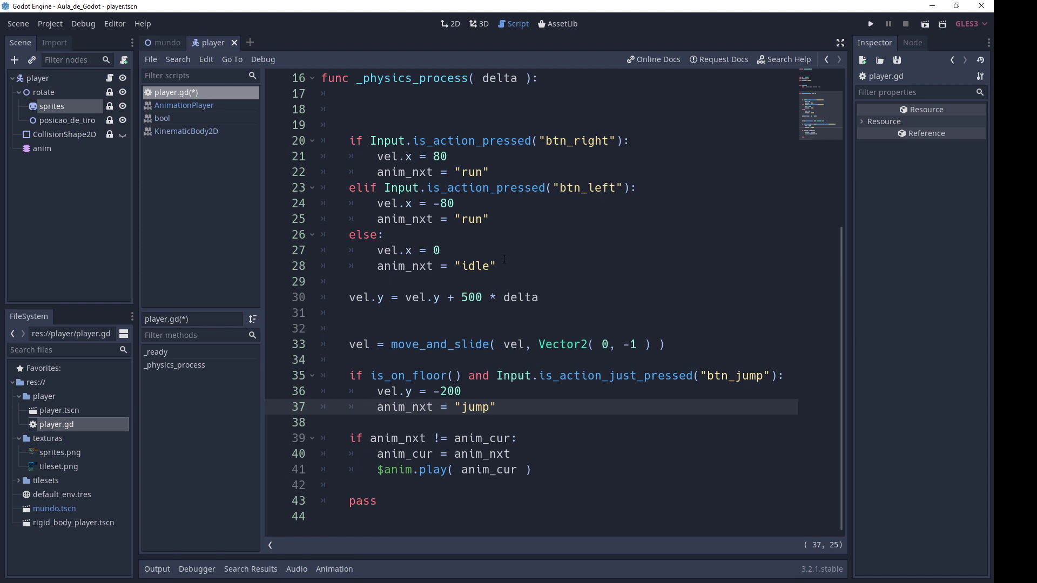
Step: Run the game and test the running animation by moving the character left and right
{"action": "left_click", "coordinate": [871, 24]}
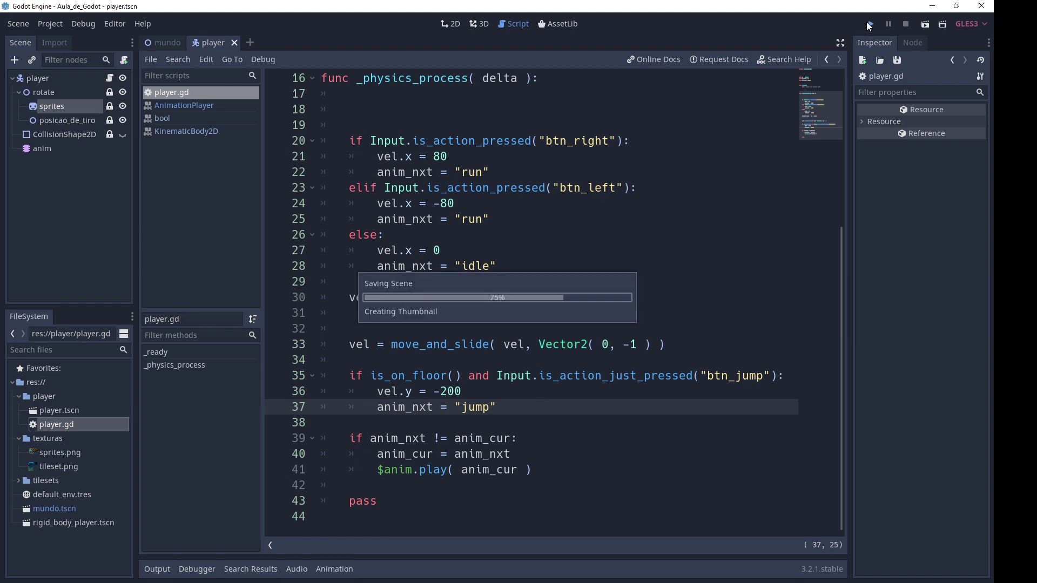
{"action": "key", "text": "Right"}
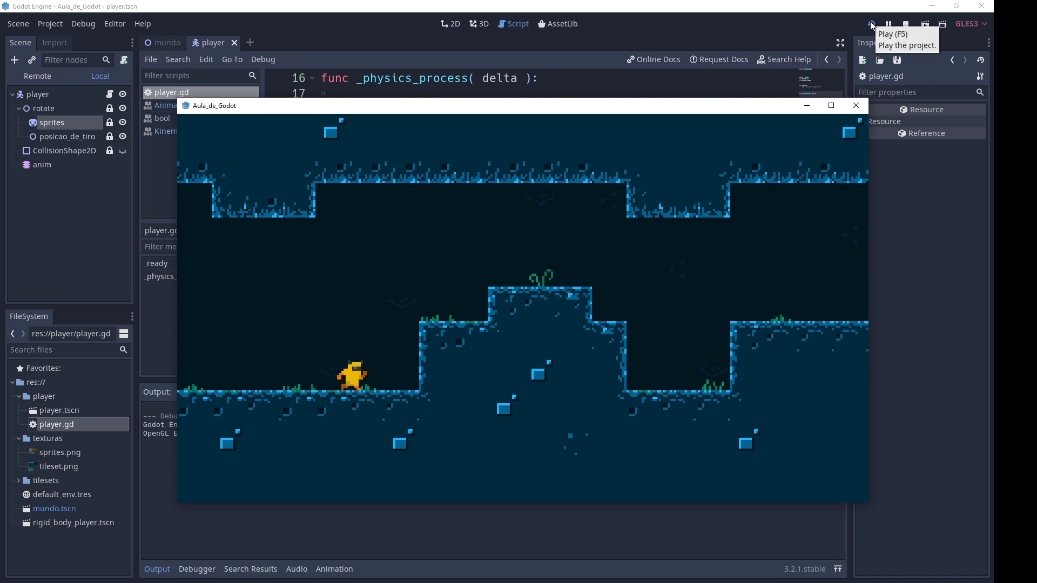
{"action": "key", "text": "Left"}
{"action": "key", "text": "Right"}
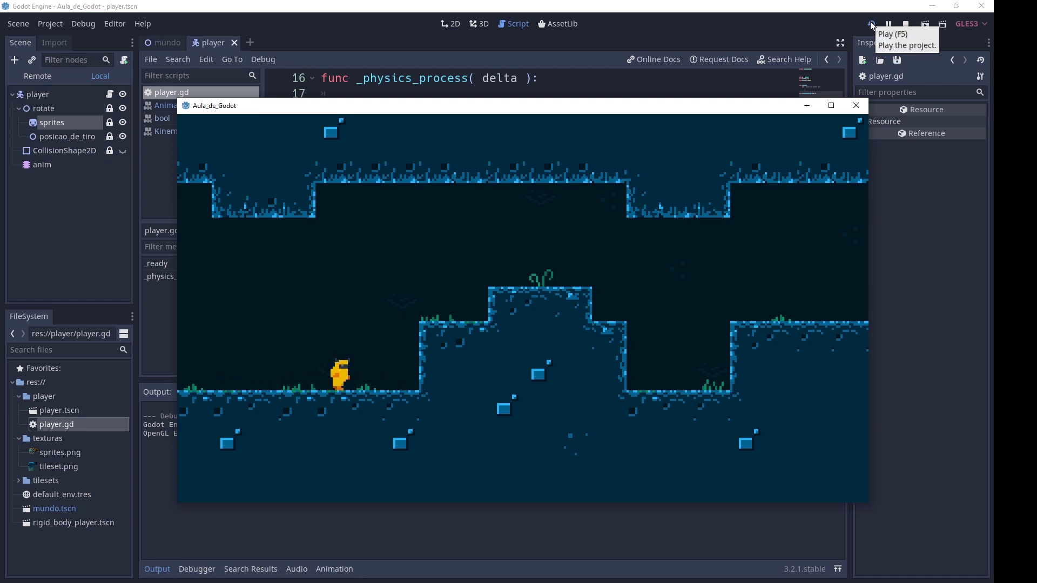
{"action": "key", "text": "Left"}
{"action": "key", "text": "Right"}
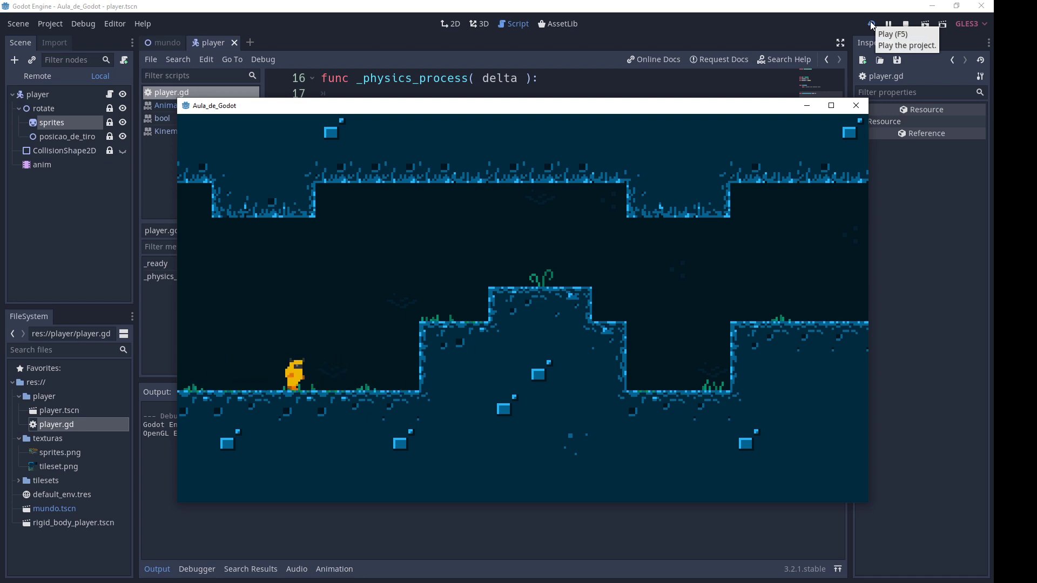
{"action": "key", "text": "Up"}
{"action": "key", "text": "Left"}
{"action": "key", "text": "Up"}
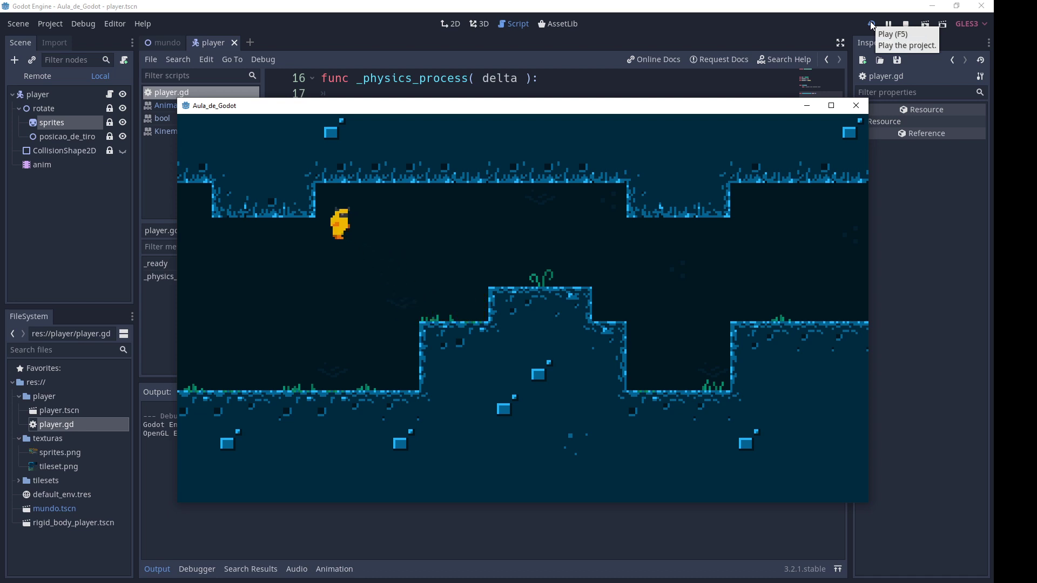
{"action": "key", "text": "Right"}
{"action": "key", "text": "Left"}
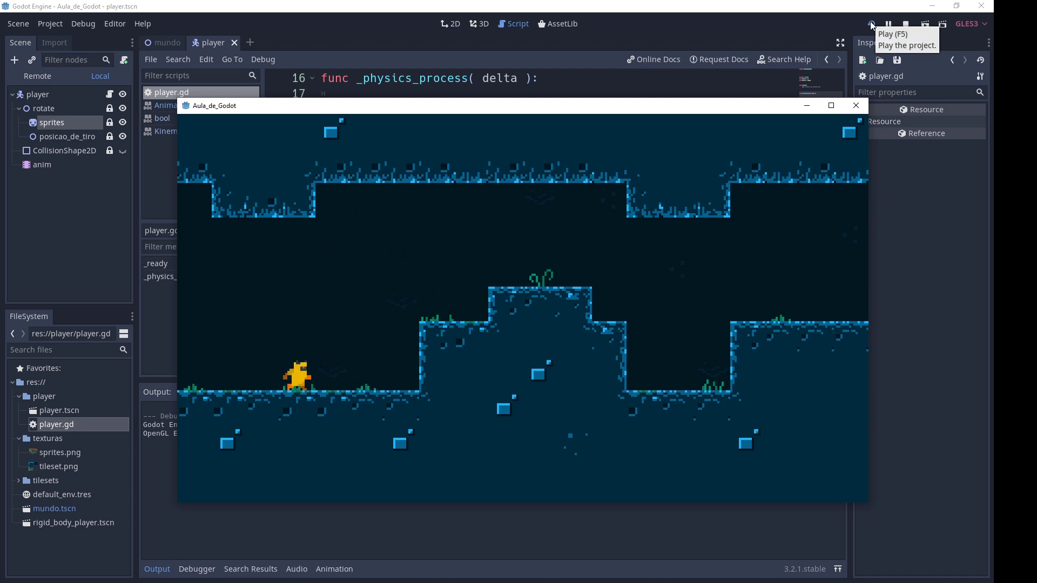
{"action": "key", "text": "Right"}
{"action": "key", "text": "Left"}
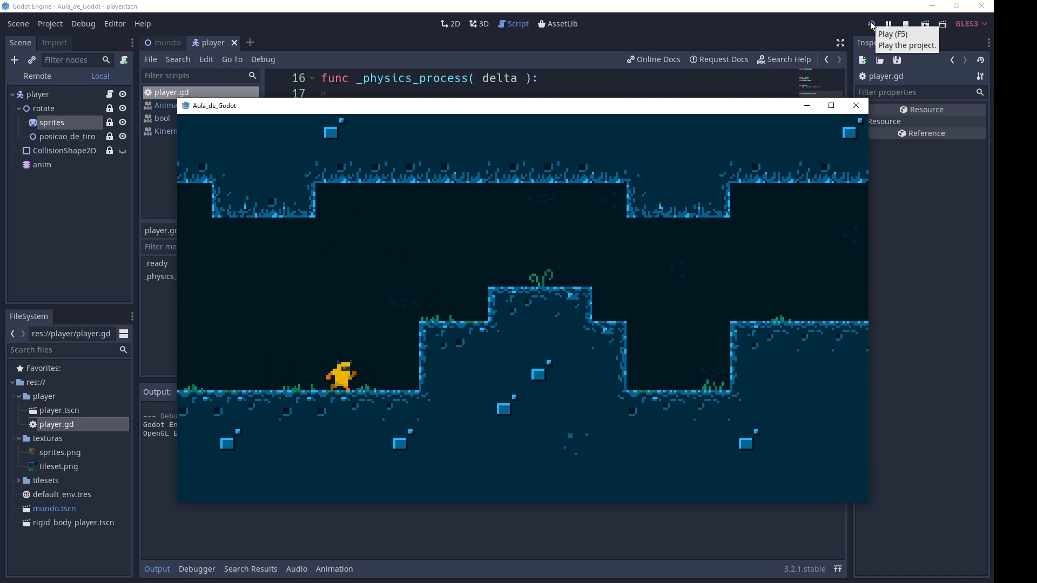
{"action": "key", "text": "Right"}
{"action": "key", "text": "Left"}
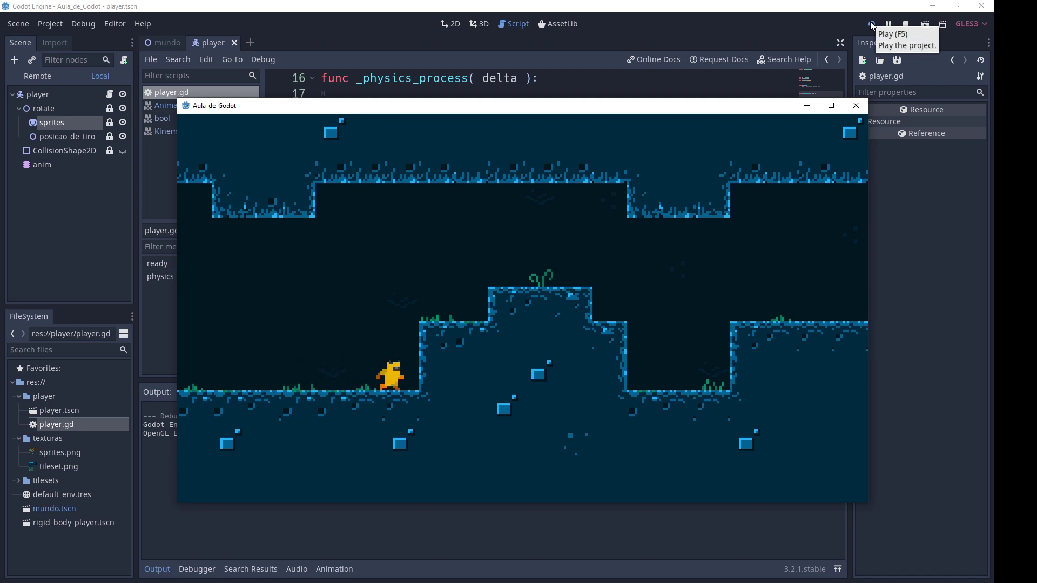
{"action": "key", "text": "Right"}
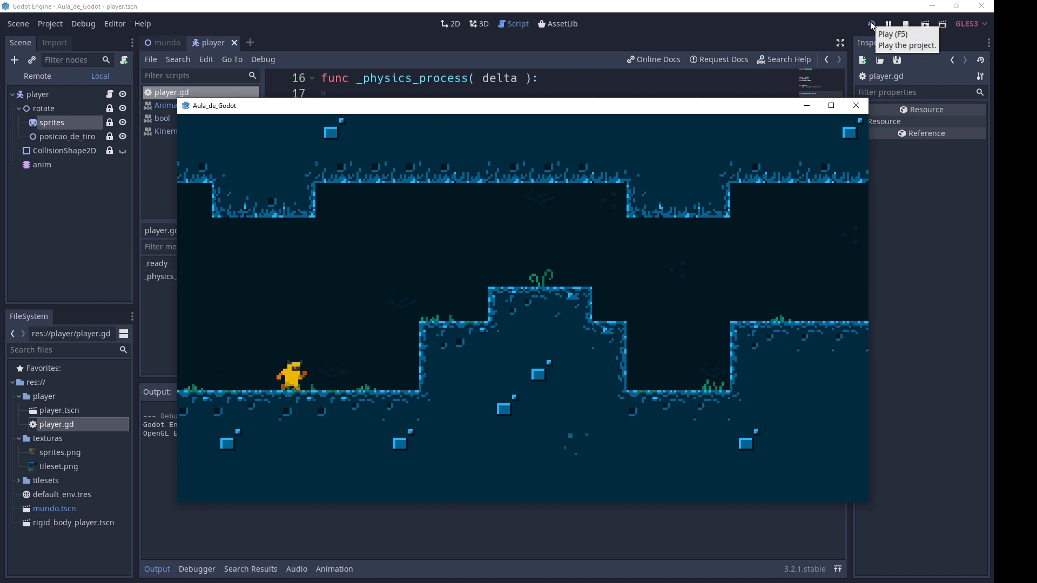
Step: Test jumping over platforms and out of the pit, then stop the game
{"action": "key", "text": "Up"}
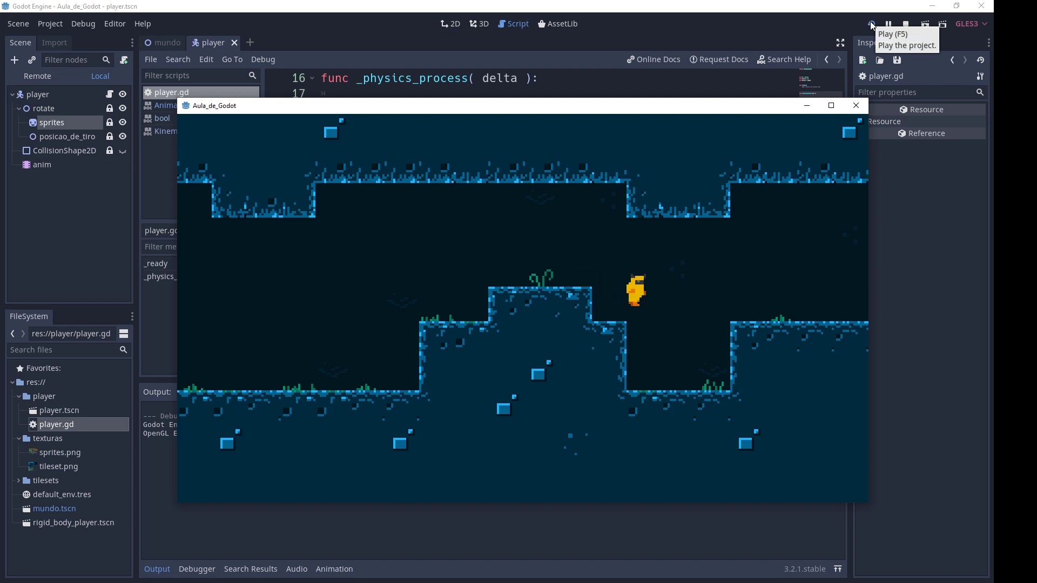
{"action": "key", "text": "Up"}
{"action": "key", "text": "Left"}
{"action": "key", "text": "Up"}
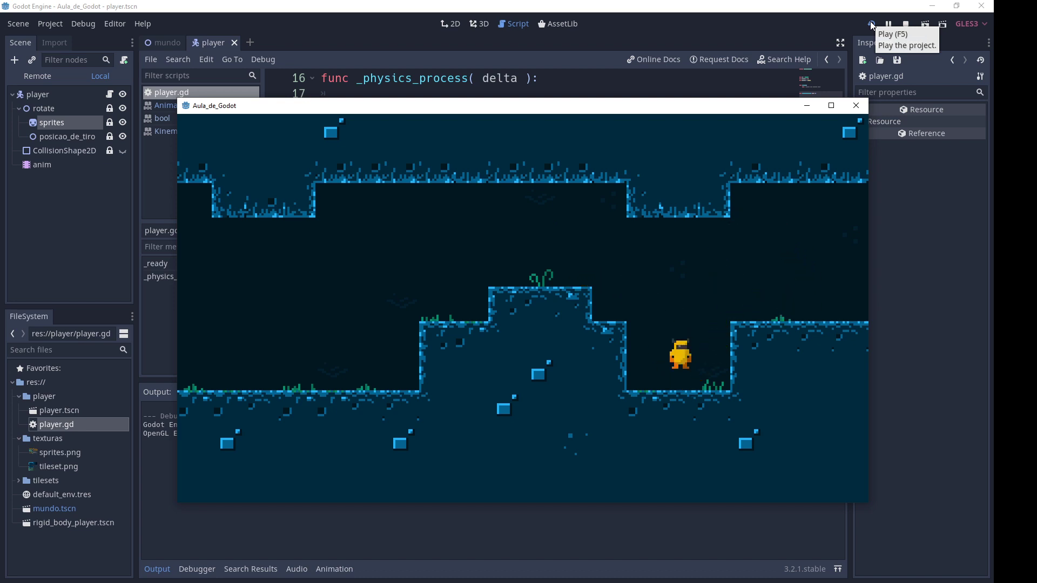
{"action": "key", "text": "Up"}
{"action": "key", "text": "Up"}
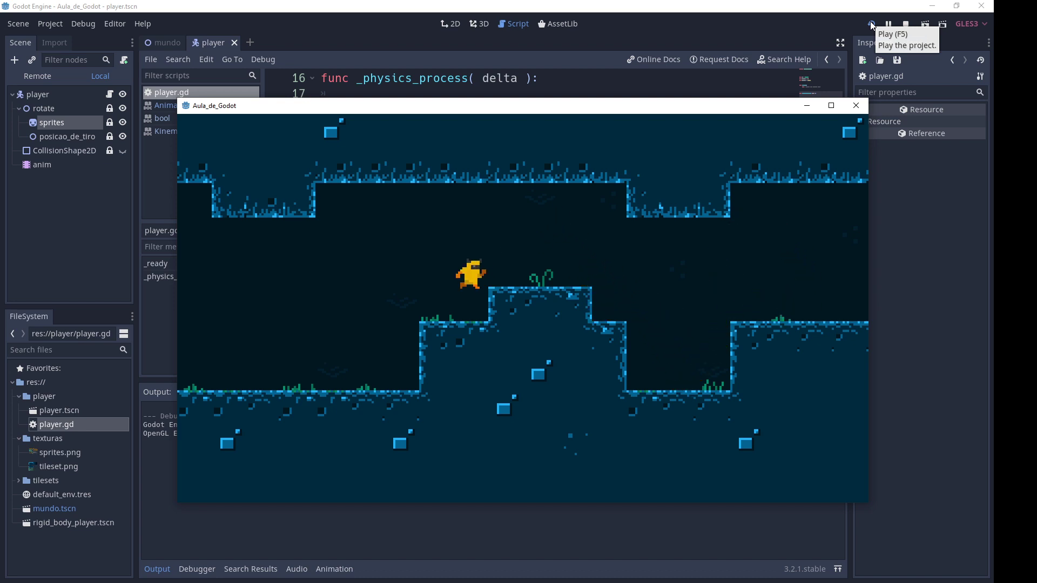
{"action": "key", "text": "Up"}
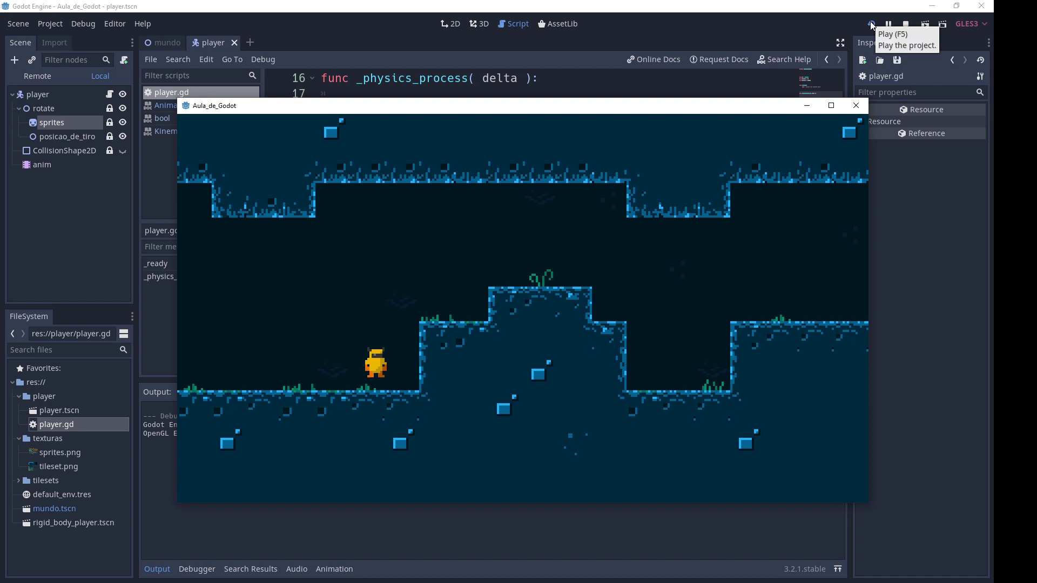
{"action": "key", "text": "Left"}
{"action": "key", "text": "Up"}
{"action": "key", "text": "Right"}
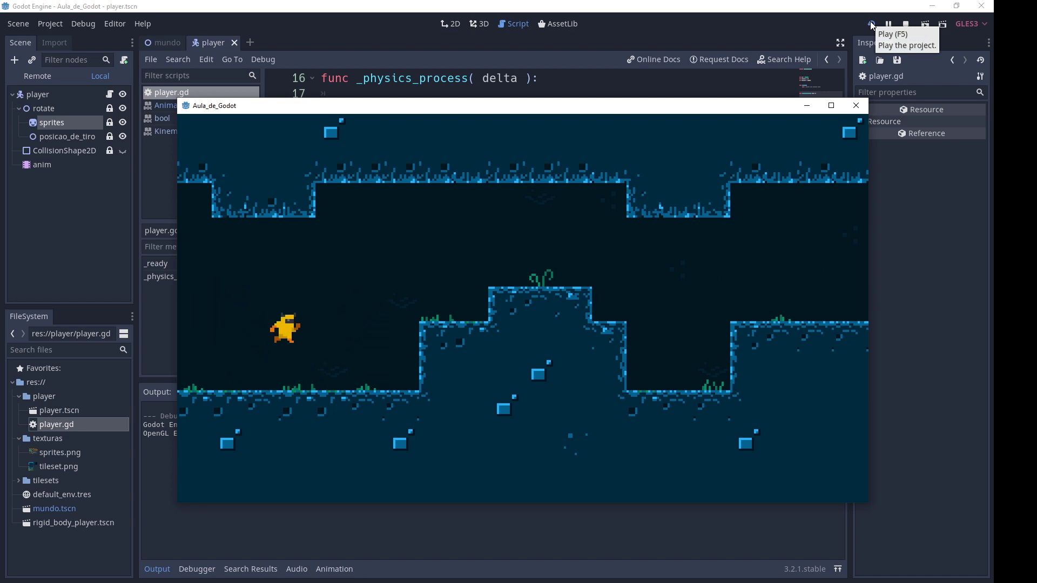
{"action": "key", "text": "Up"}
{"action": "key", "text": "Left"}
{"action": "key", "text": "Up"}
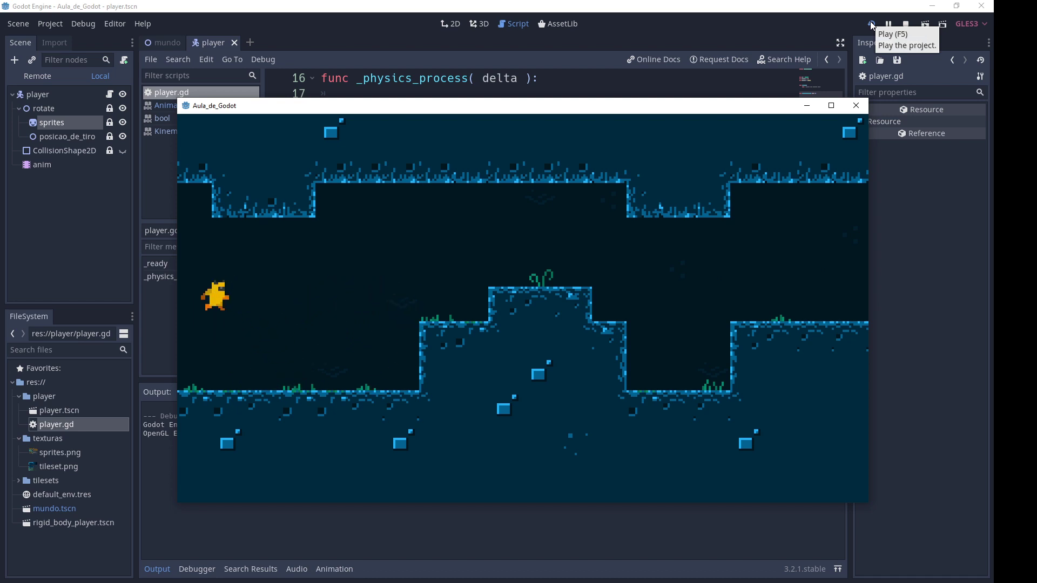
{"action": "key", "text": "Right"}
{"action": "key", "text": "Up"}
{"action": "key", "text": "Right"}
{"action": "key", "text": "Up"}
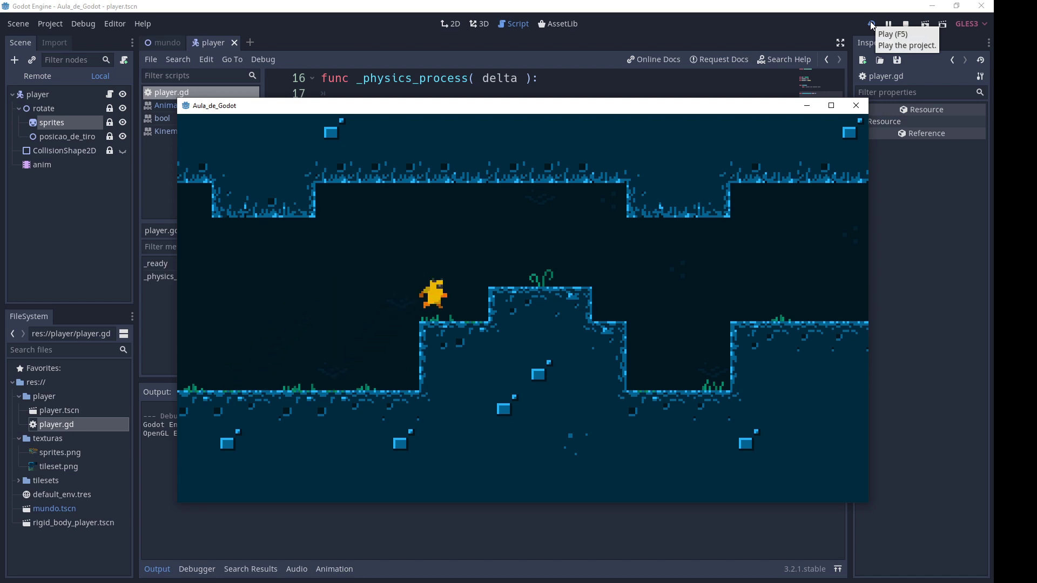
{"action": "key", "text": "Up"}
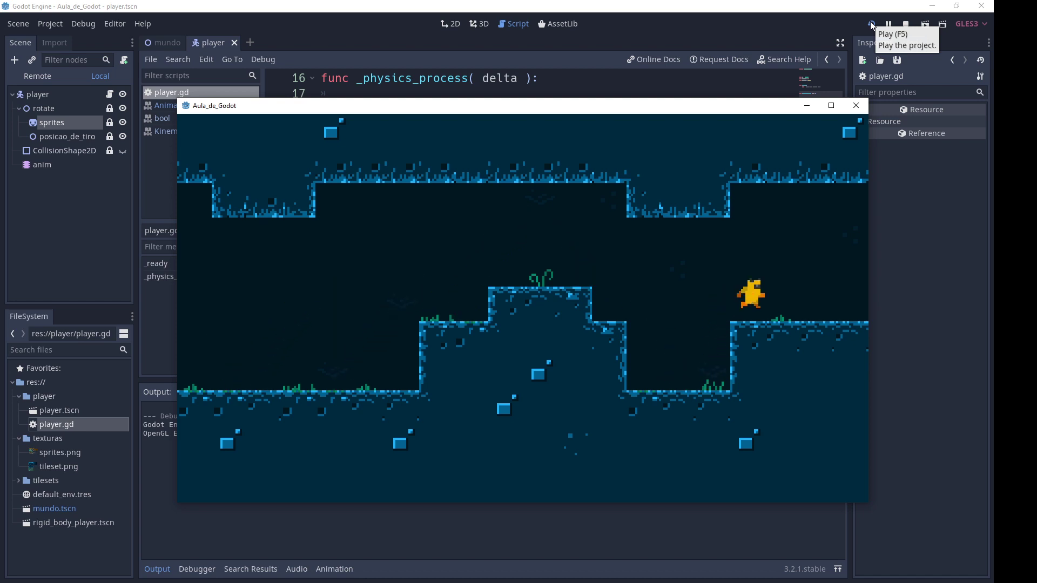
{"action": "key", "text": "Left"}
{"action": "key", "text": "Up"}
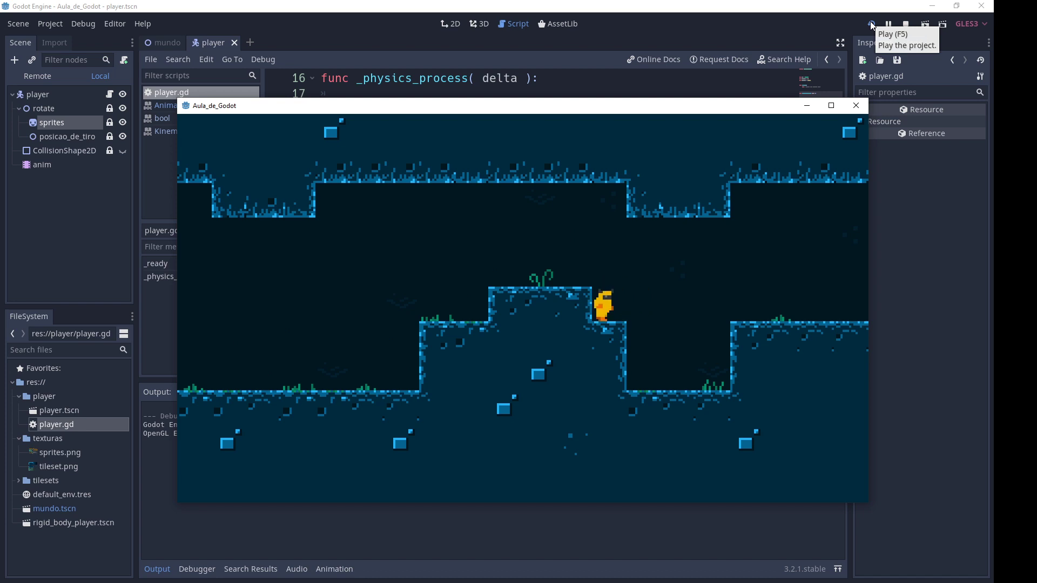
{"action": "key", "text": "Up"}
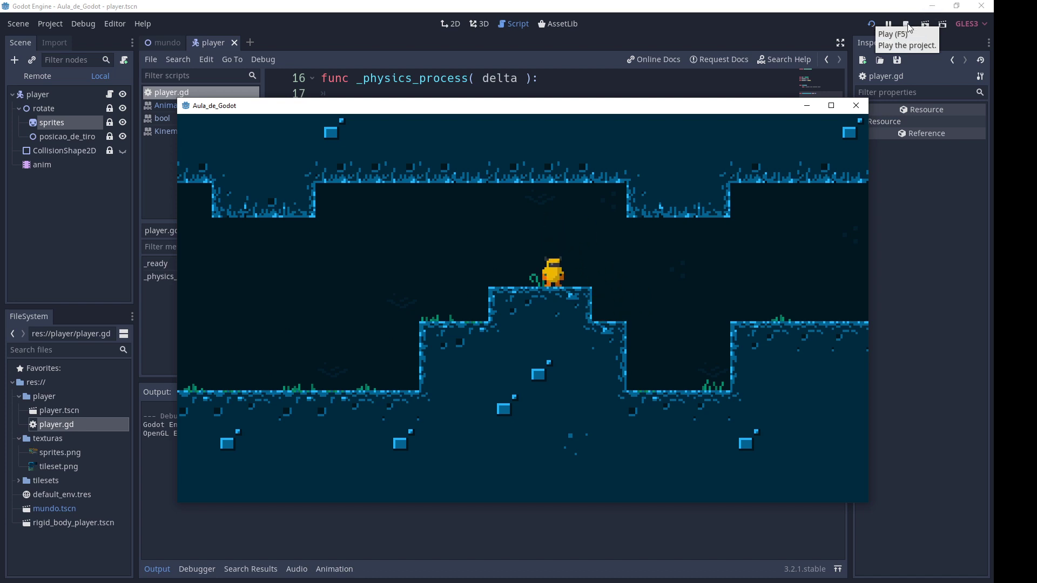
{"action": "left_click", "coordinate": [907, 25]}
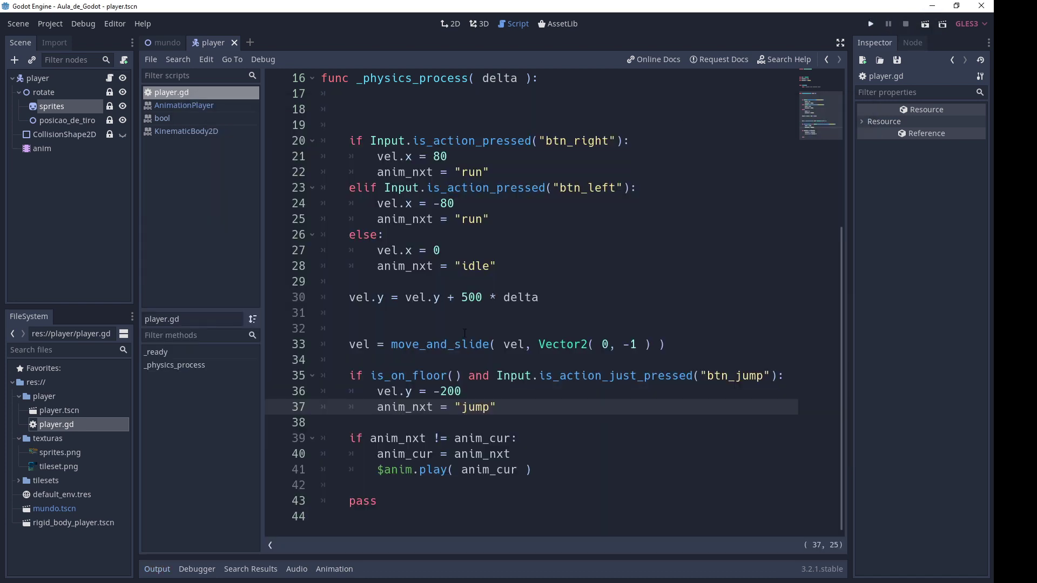
{"action": "left_click_drag", "start_coordinate": [377, 409], "coordinate": [515, 409]}
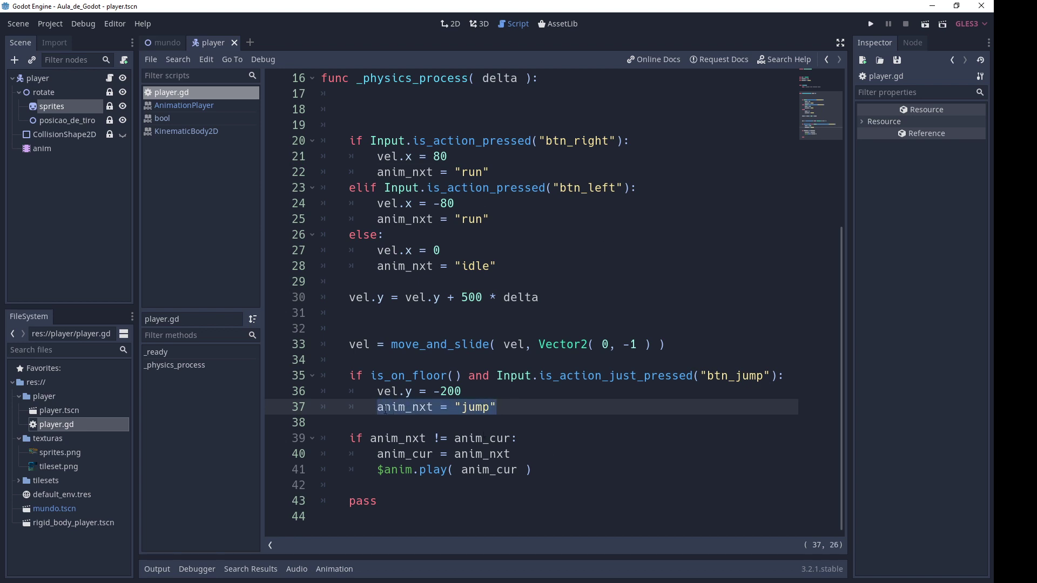
{"action": "left_click_drag", "start_coordinate": [385, 409], "coordinate": [399, 409]}
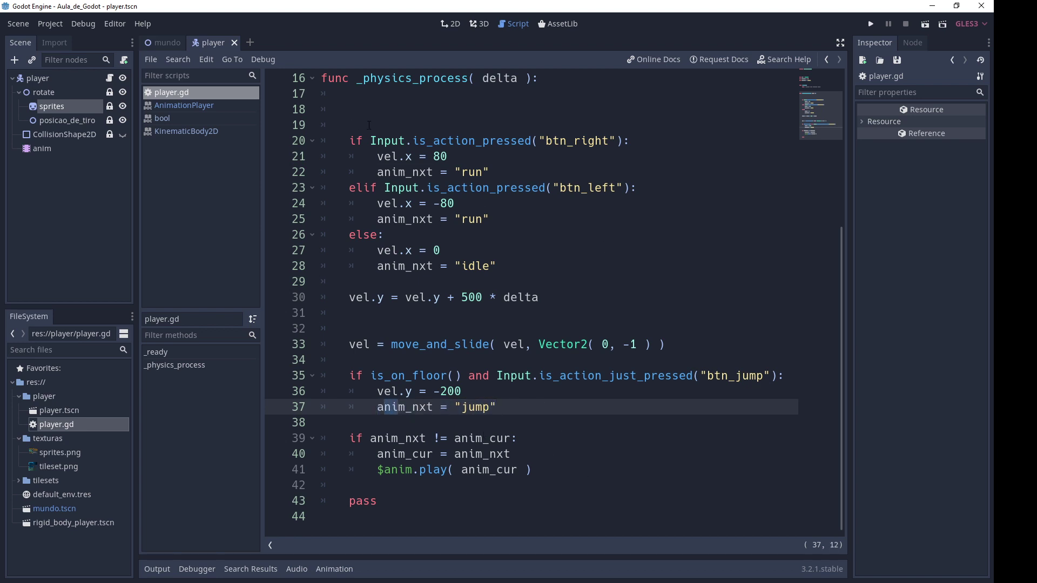
{"action": "left_click", "coordinate": [505, 177]}
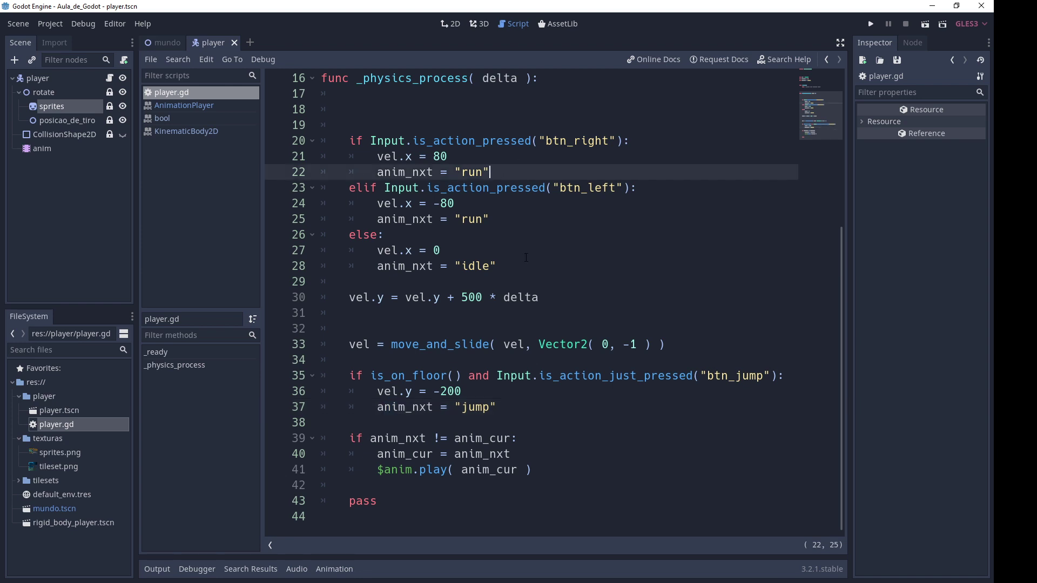
{"action": "left_click_drag", "start_coordinate": [510, 267], "coordinate": [379, 266]}
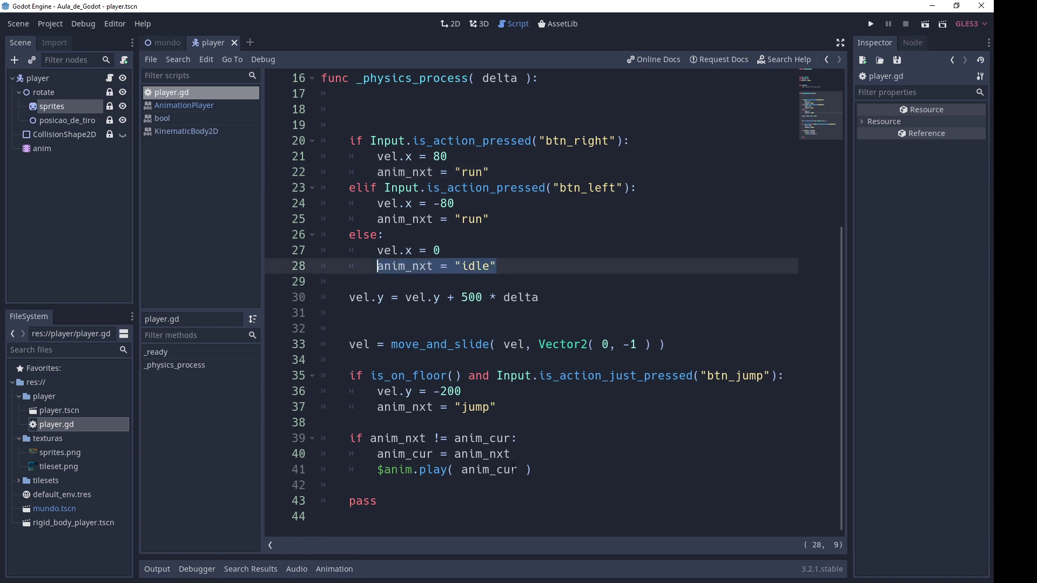
{"action": "scroll", "coordinate": [446, 305], "scroll_direction": "up", "scroll_amount": 5}
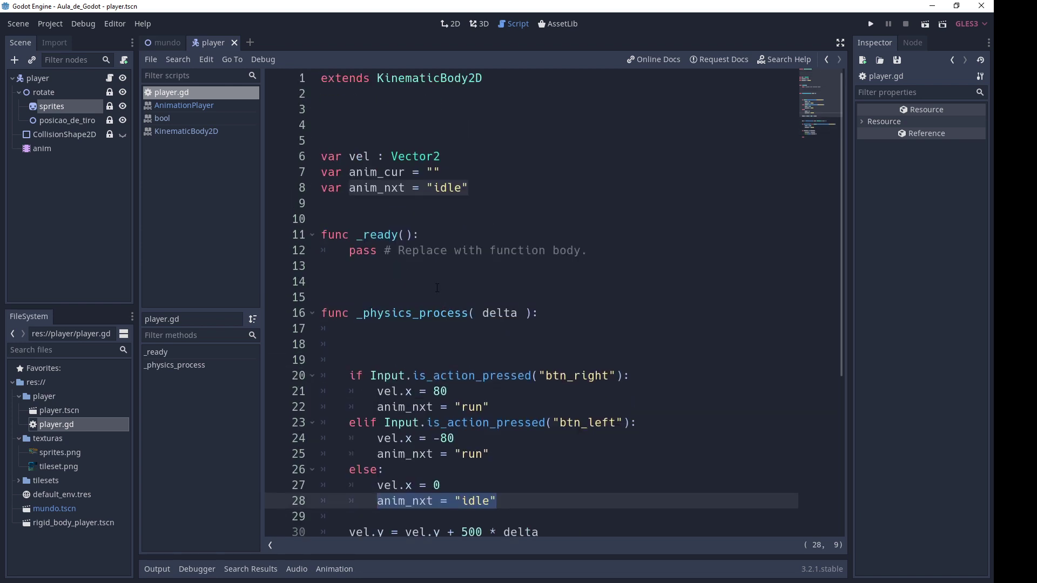
Step: Declare var is_jump = false on line 9
{"action": "left_click", "coordinate": [360, 202]}
{"action": "type", "text": "var "}
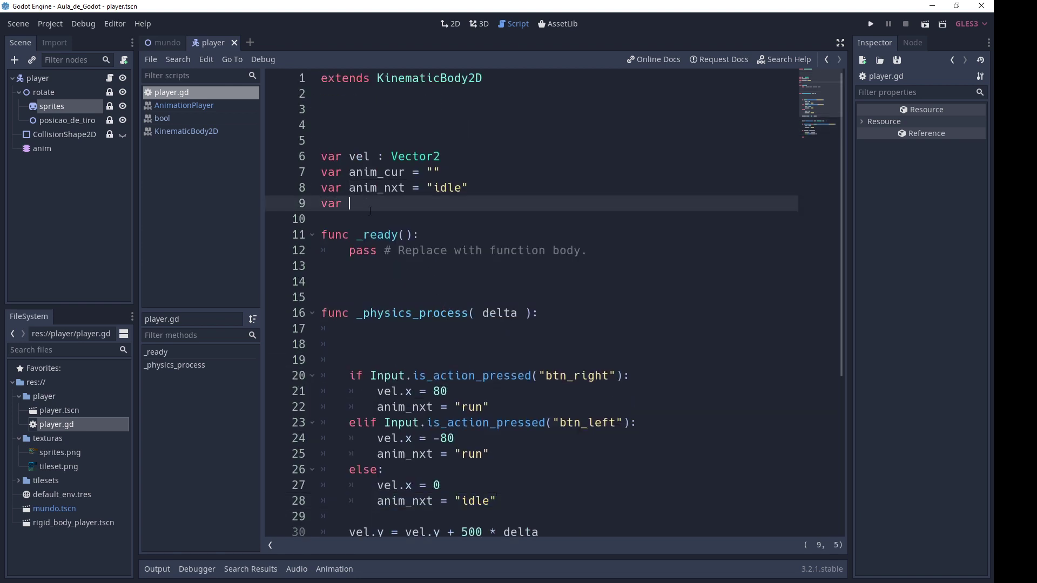
{"action": "type", "text": "i"}
{"action": "type", "text": "s_jump"}
{"action": "type", "text": " = false"}
{"action": "double_click", "coordinate": [372, 209]}
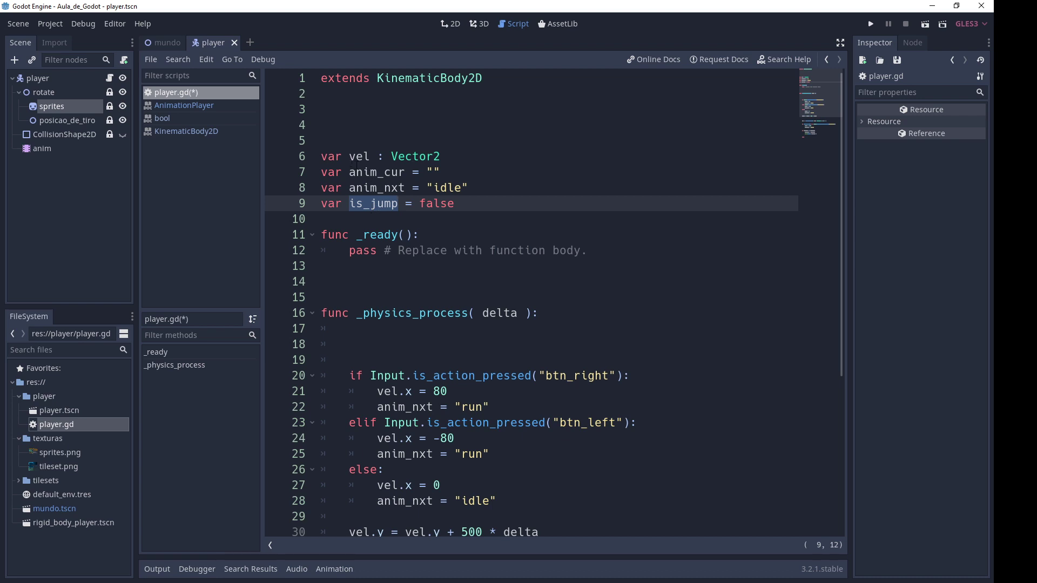
Step: Change = to := in the anim_cur, anim_nxt and is_jump declarations for inferred typing
{"action": "key", "text": "Up"}
{"action": "key", "text": "Up"}
{"action": "key", "text": "Down"}
{"action": "key", "text": "Down"}
{"action": "left_click", "coordinate": [382, 165]}
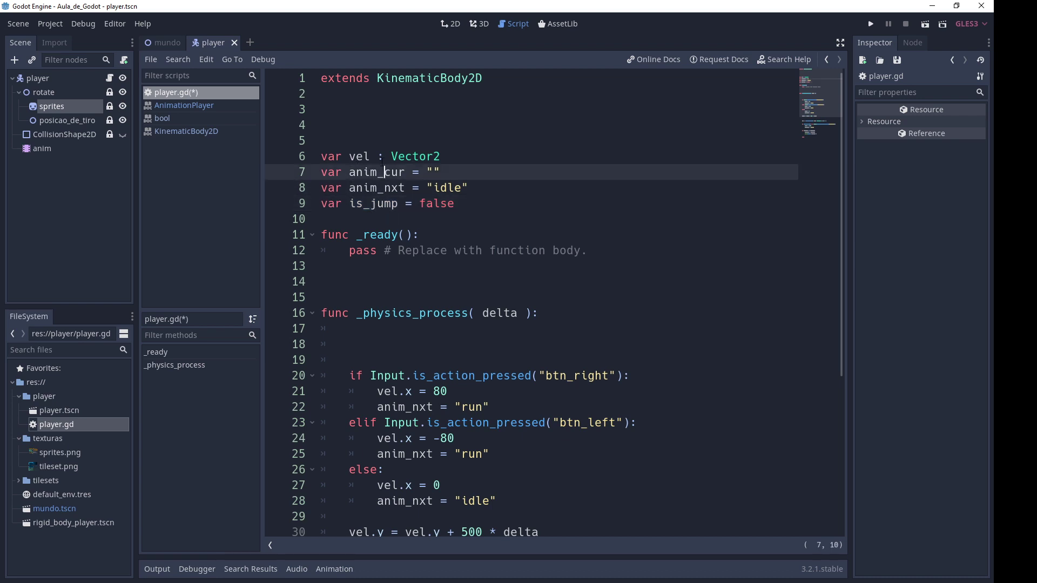
{"action": "left_click", "coordinate": [362, 155]}
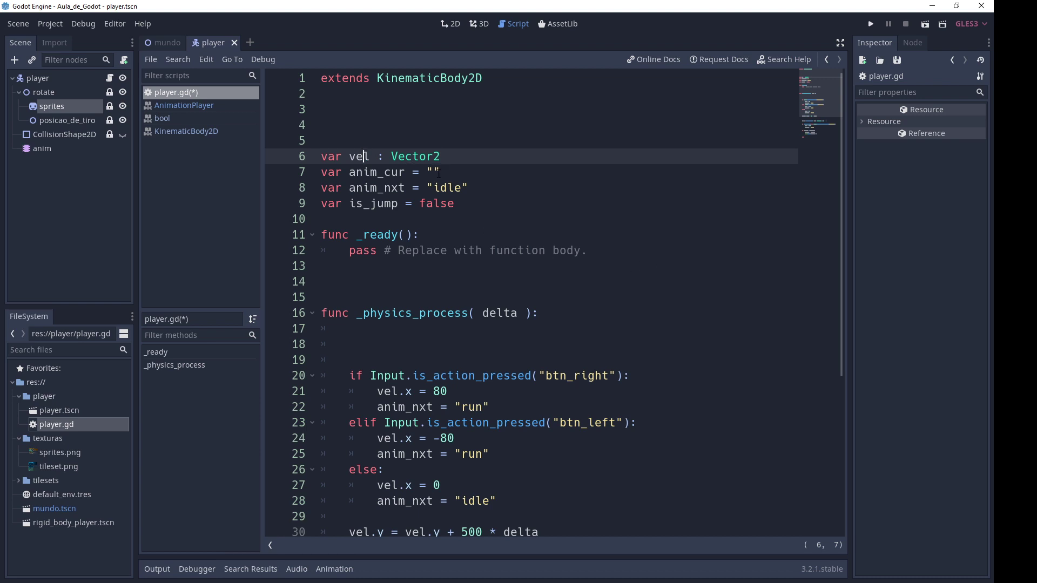
{"action": "left_click", "coordinate": [414, 172]}
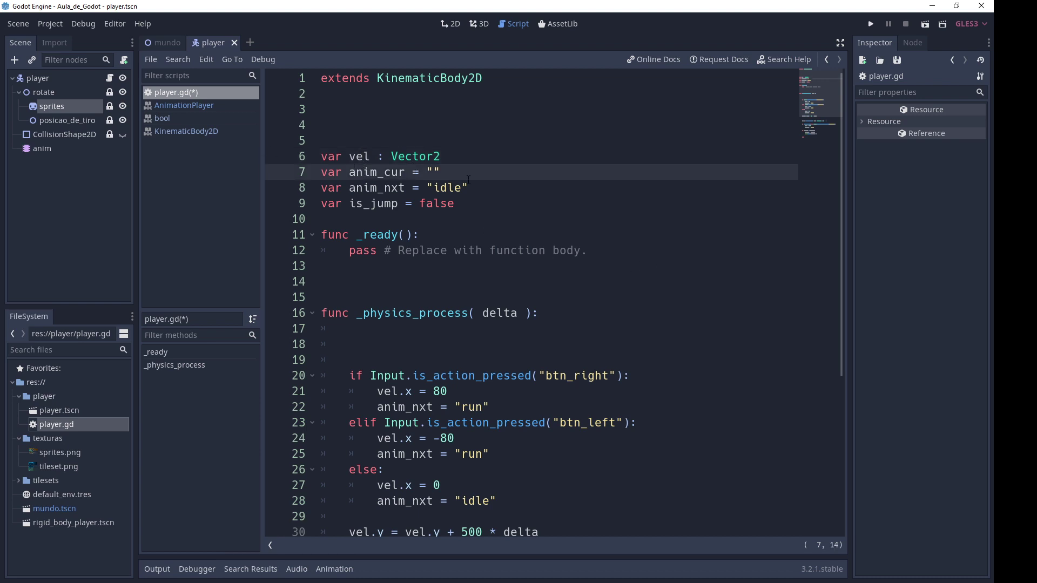
{"action": "left_click", "coordinate": [371, 172]}
{"action": "left_click", "coordinate": [392, 172]}
{"action": "left_click", "coordinate": [376, 188]}
{"action": "left_click", "coordinate": [373, 203]}
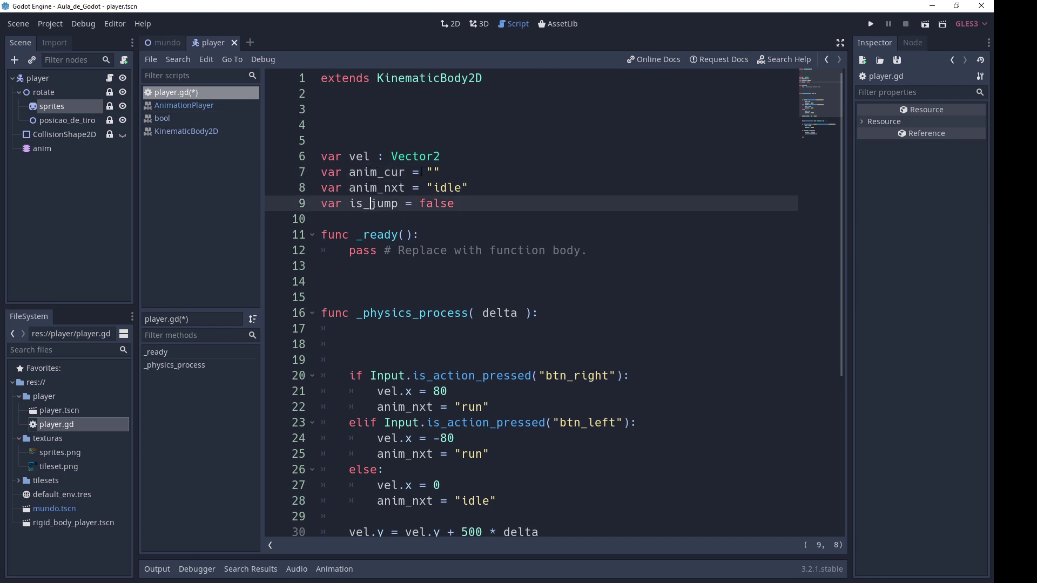
{"action": "left_click", "coordinate": [414, 171]}
{"action": "type", "text": ":"}
{"action": "left_click", "coordinate": [407, 187]}
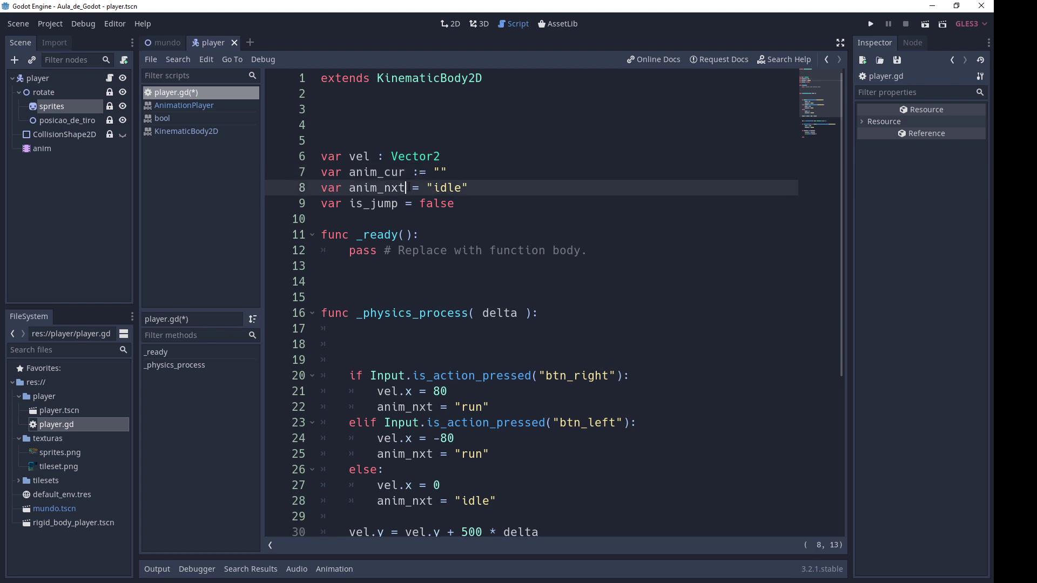
{"action": "type", "text": ":"}
{"action": "left_click", "coordinate": [411, 204]}
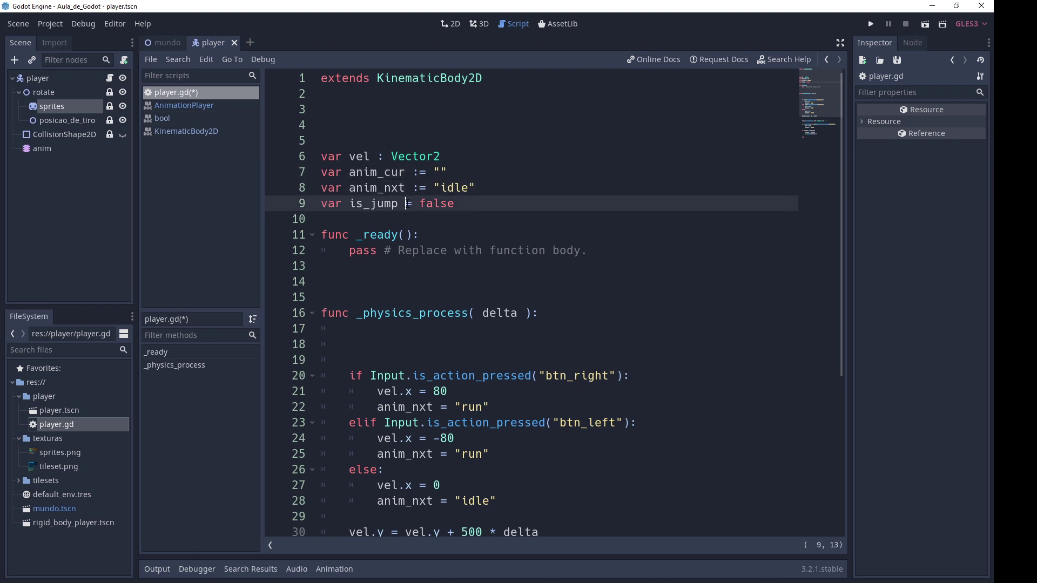
{"action": "type", "text": ":"}
Step: Add is_jump = true below anim_nxt = "jump" in the jump branch
{"action": "scroll", "coordinate": [559, 216], "scroll_direction": "down", "scroll_amount": 1}
{"action": "scroll", "coordinate": [559, 217], "scroll_direction": "down", "scroll_amount": 3}
{"action": "scroll", "coordinate": [558, 216], "scroll_direction": "up", "scroll_amount": 3}
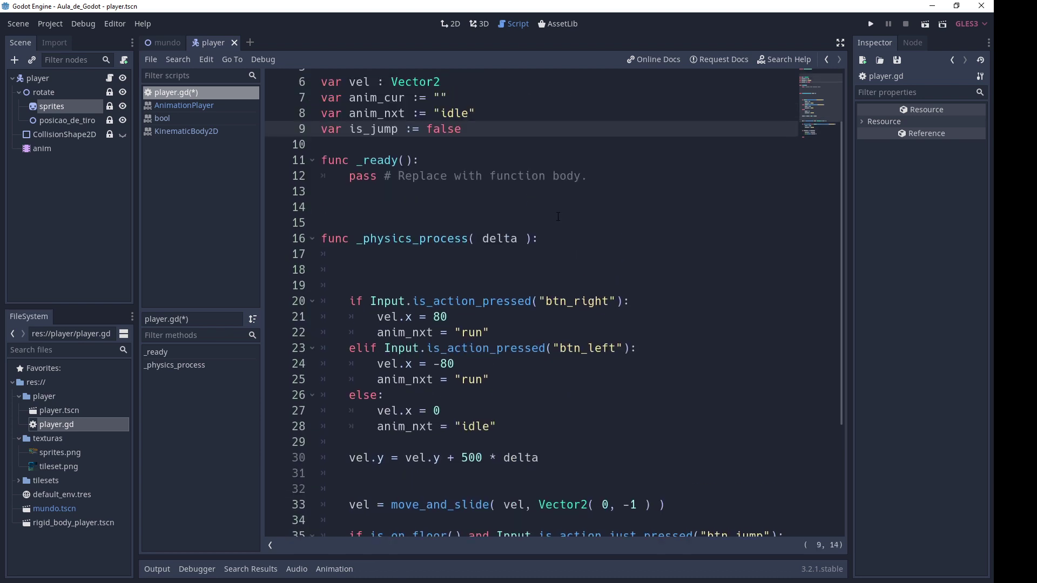
{"action": "left_click_drag", "start_coordinate": [349, 156], "coordinate": [421, 156]}
{"action": "left_click", "coordinate": [438, 173]}
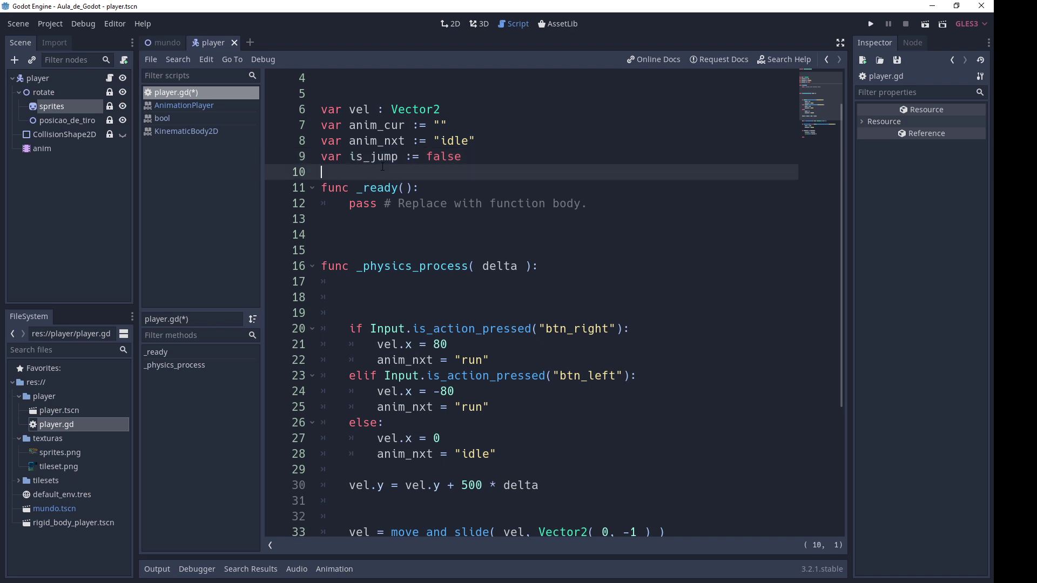
{"action": "double_click", "coordinate": [372, 157]}
{"action": "key", "text": "ctrl+c"}
{"action": "scroll", "coordinate": [643, 262], "scroll_direction": "down", "scroll_amount": 2}
{"action": "scroll", "coordinate": [642, 262], "scroll_direction": "down", "scroll_amount": 2}
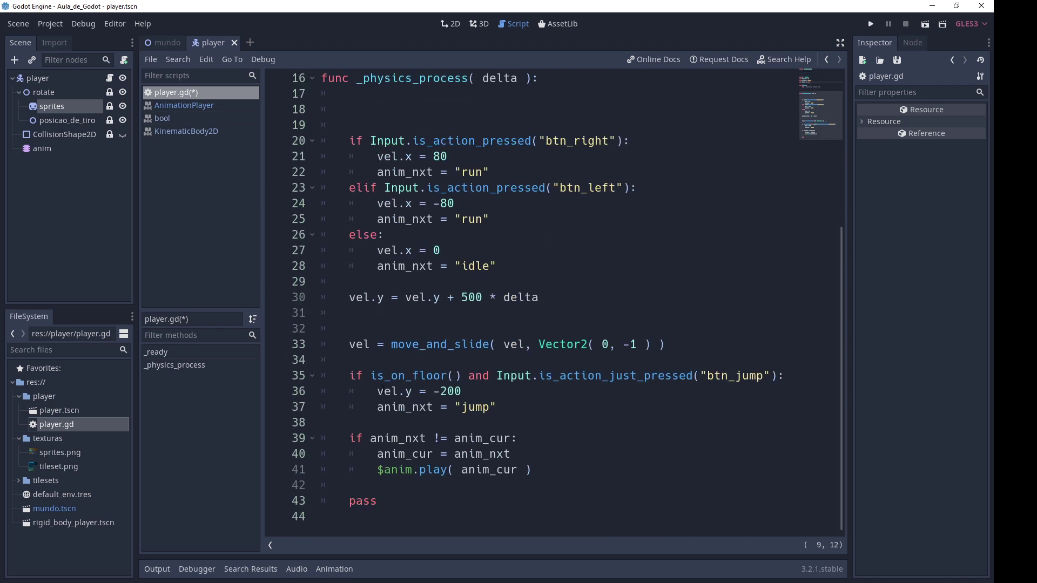
{"action": "left_click", "coordinate": [528, 409]}
{"action": "key", "text": "Return"}
{"action": "key", "text": "ctrl+v"}
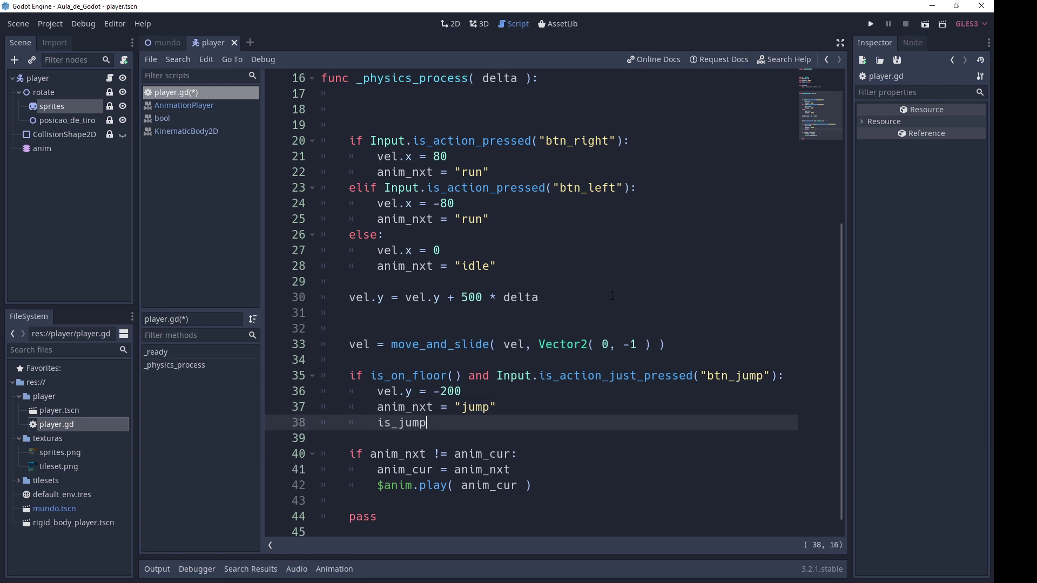
{"action": "type", "text": "= true"}
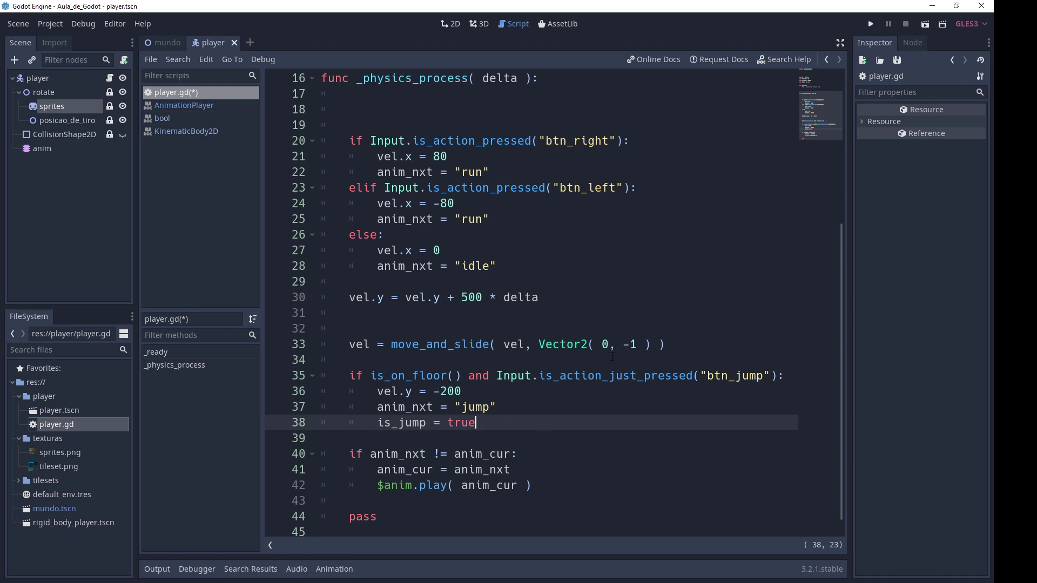
Step: Nest the jump check under an is_on_floor(): test and indent its three body lines
{"action": "key", "text": "Return"}
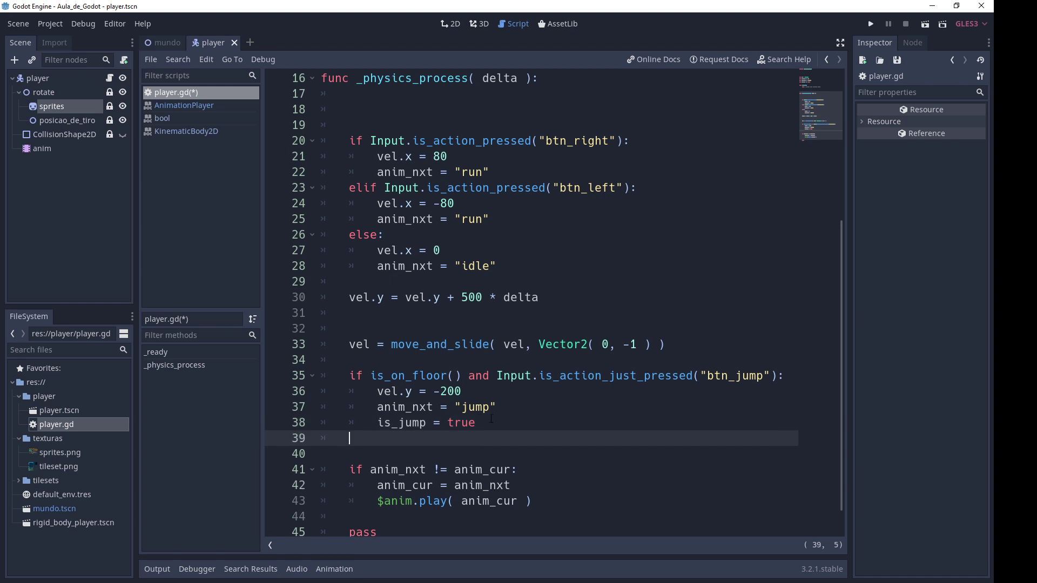
{"action": "left_click_drag", "start_coordinate": [463, 376], "coordinate": [491, 377]}
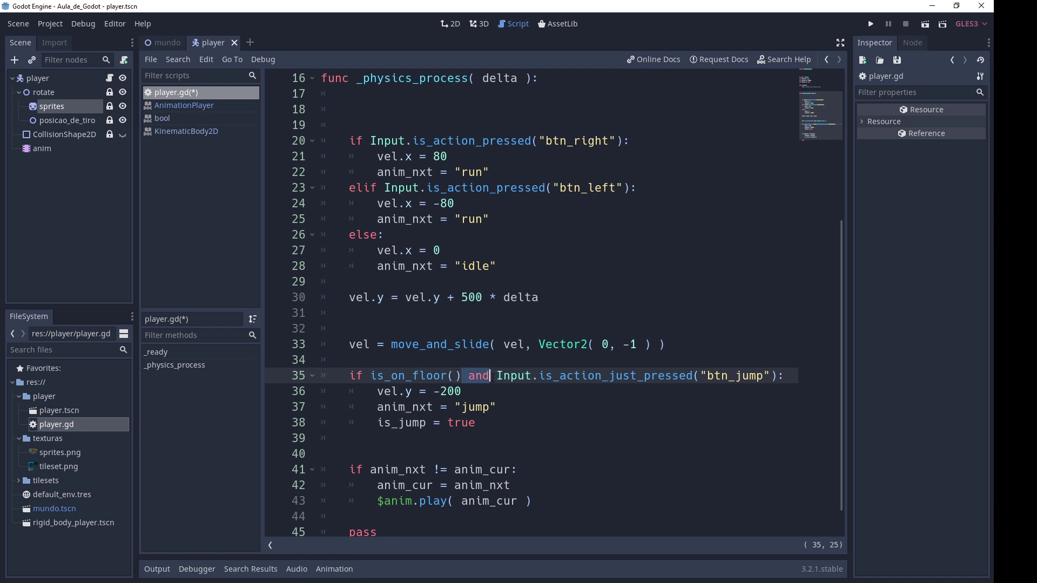
{"action": "type", "text": ":"}
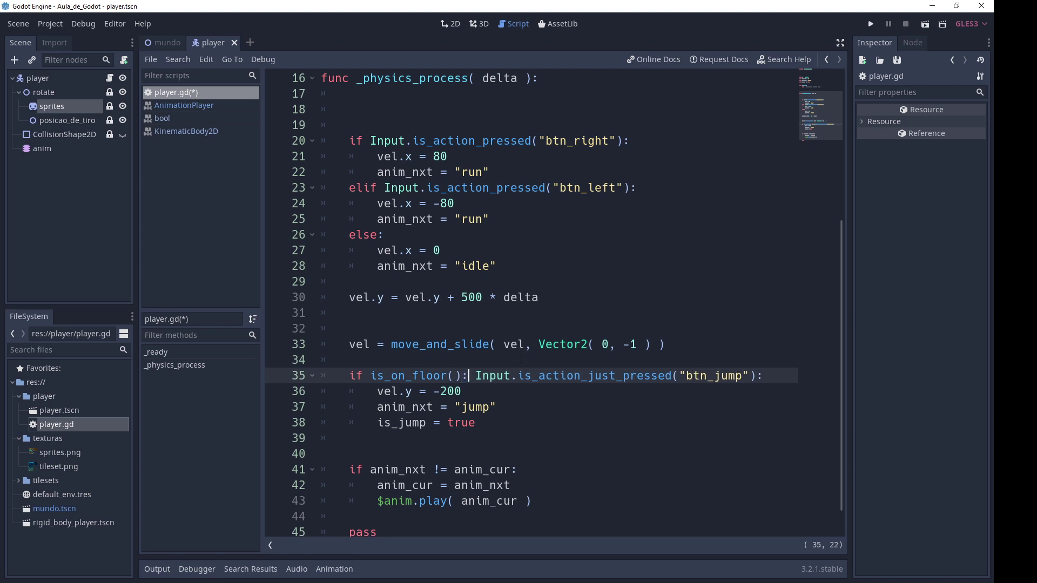
{"action": "key", "text": "Return"}
{"action": "type", "text": "if"}
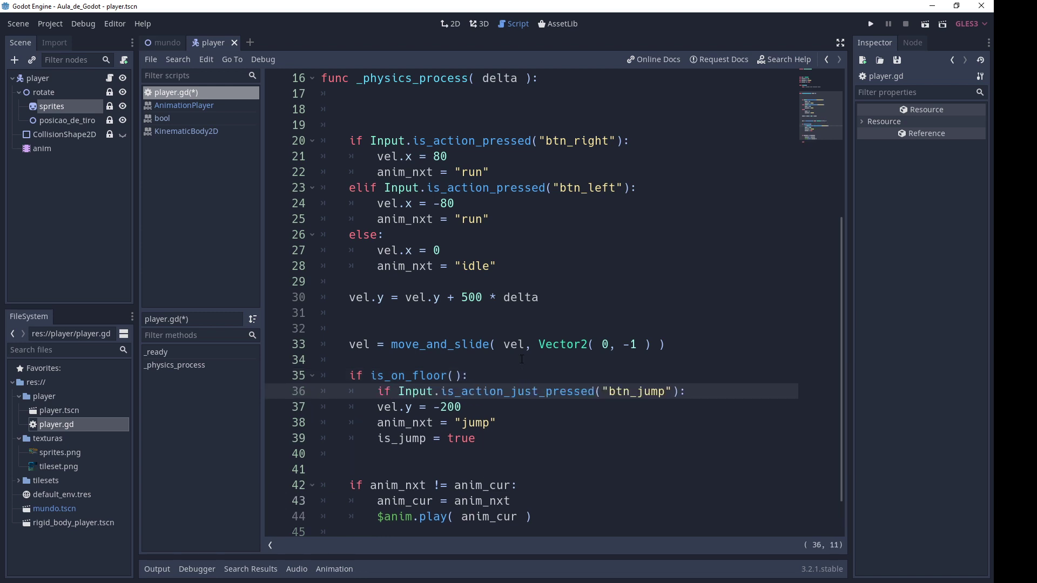
{"action": "left_click_drag", "start_coordinate": [323, 406], "coordinate": [492, 437]}
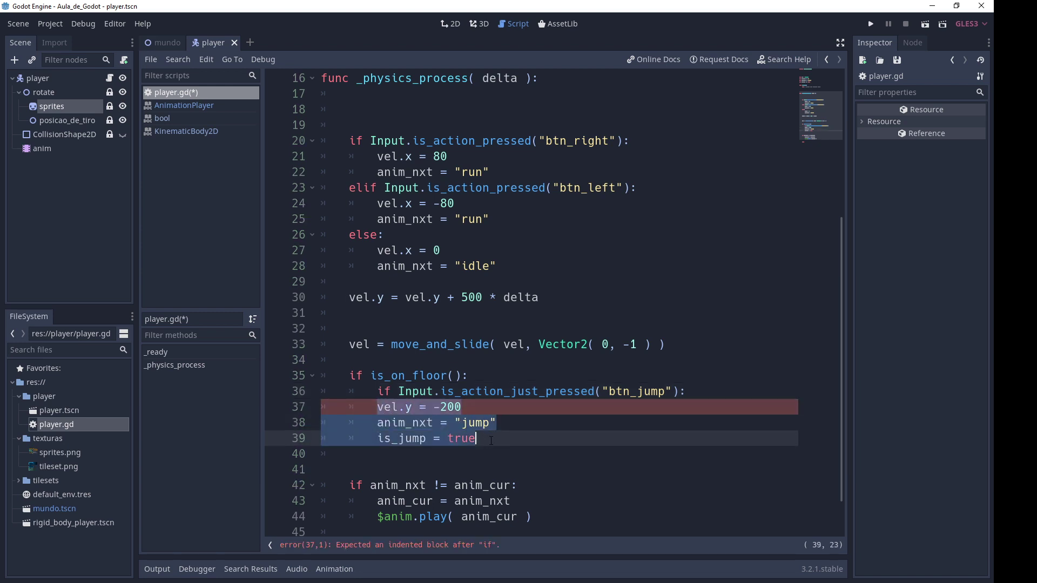
{"action": "key", "text": "Tab"}
Step: Add is_jump = false after is_jump = true, and print( is_jump ) on line 19
{"action": "left_click", "coordinate": [352, 360]}
{"action": "left_click", "coordinate": [407, 376]}
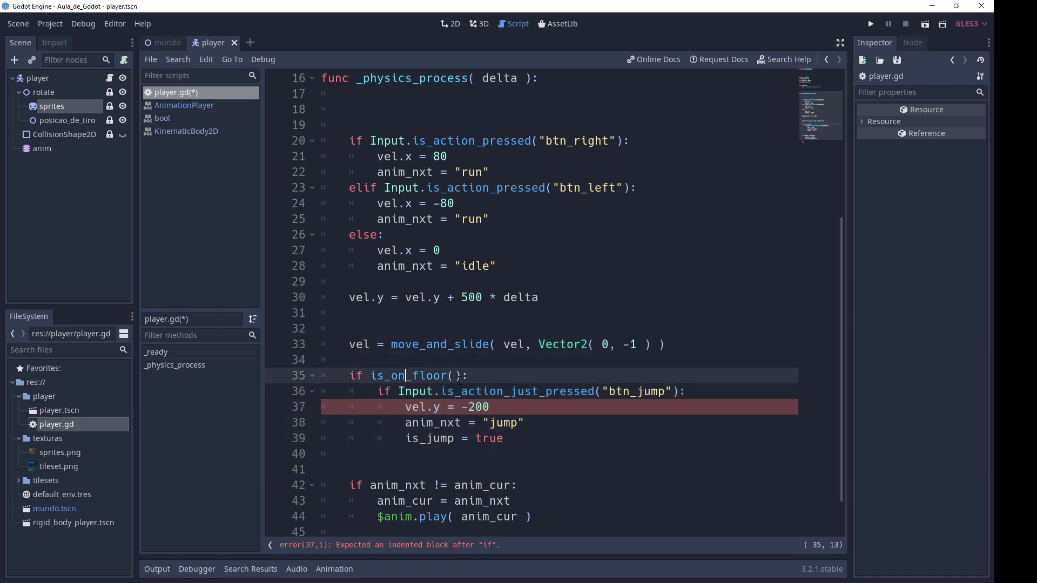
{"action": "left_click", "coordinate": [503, 391]}
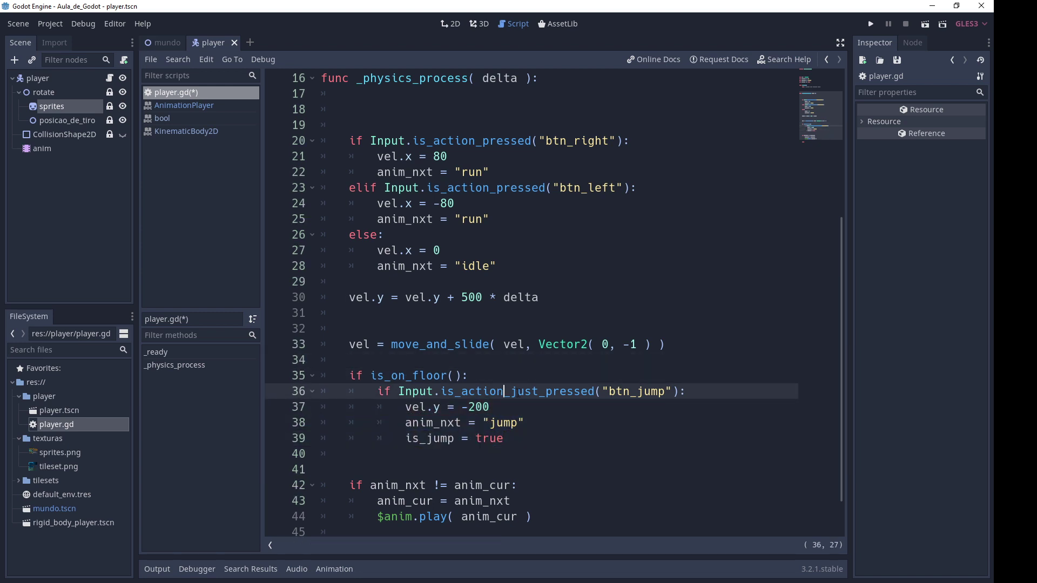
{"action": "left_click", "coordinate": [426, 422]}
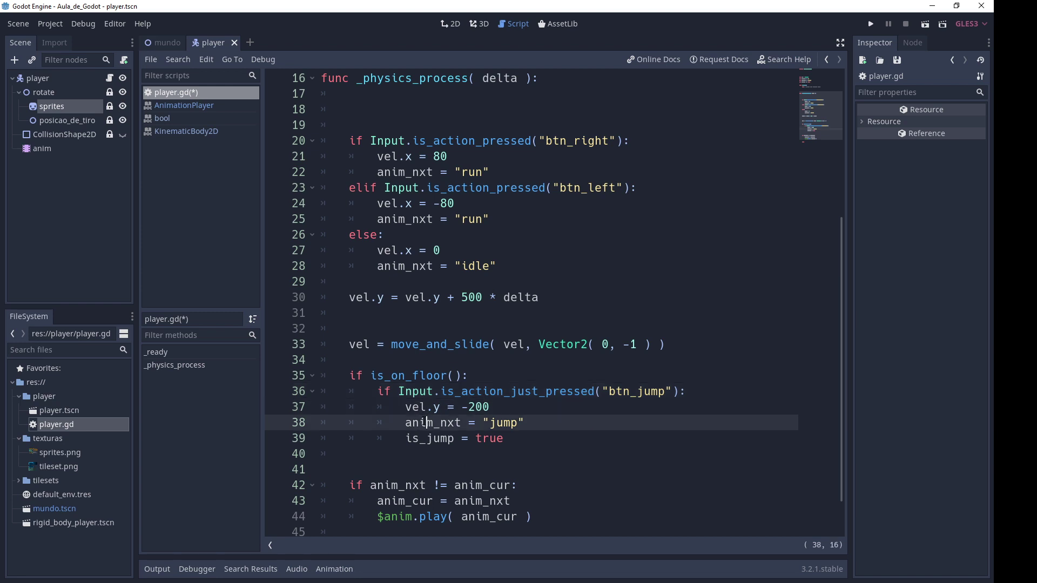
{"action": "left_click", "coordinate": [429, 438]}
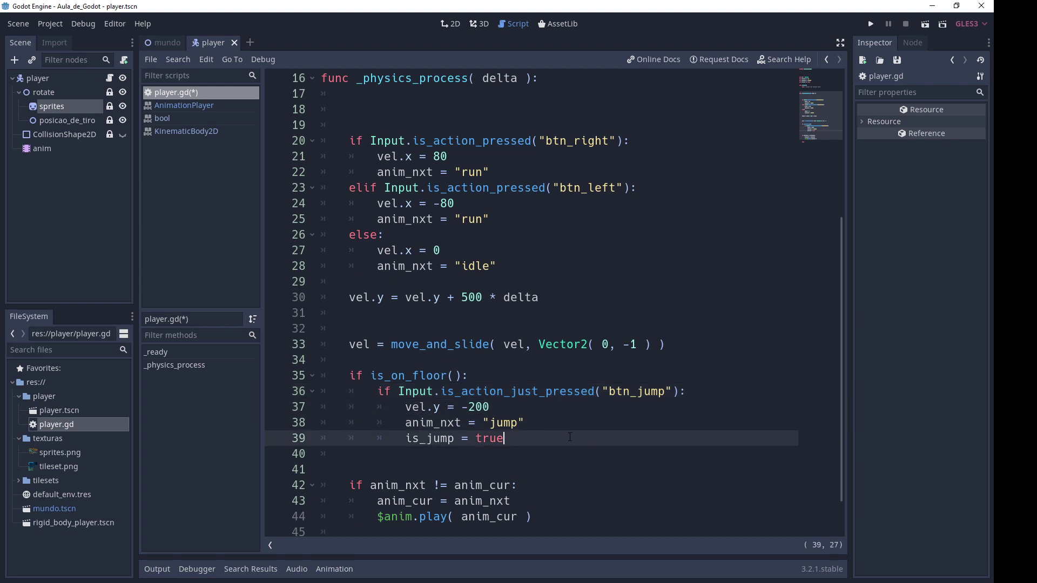
{"action": "key", "text": "Return"}
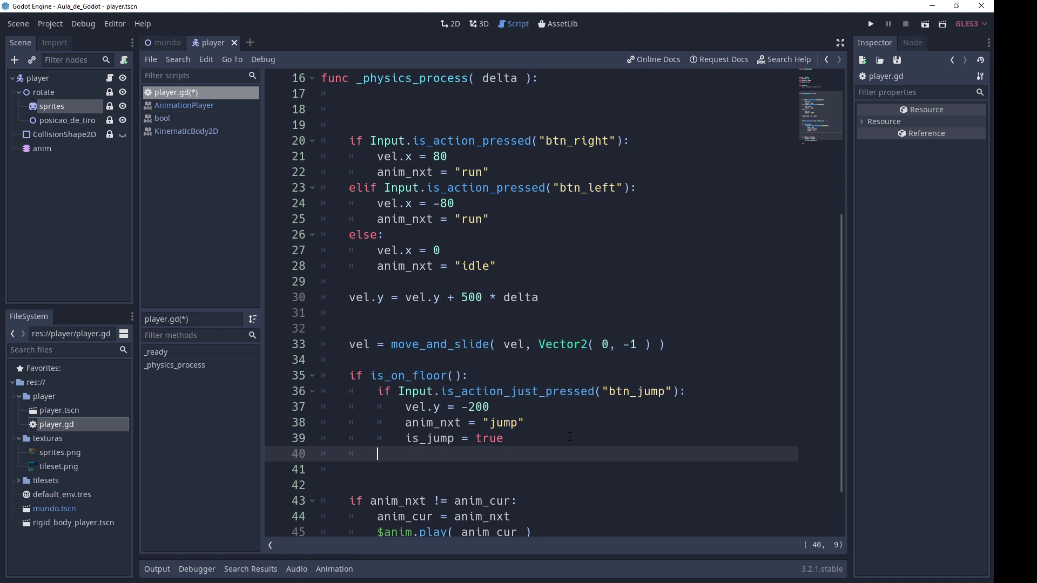
{"action": "type", "text": "is"}
{"action": "type", "text": "_jump = "}
{"action": "type", "text": "false"}
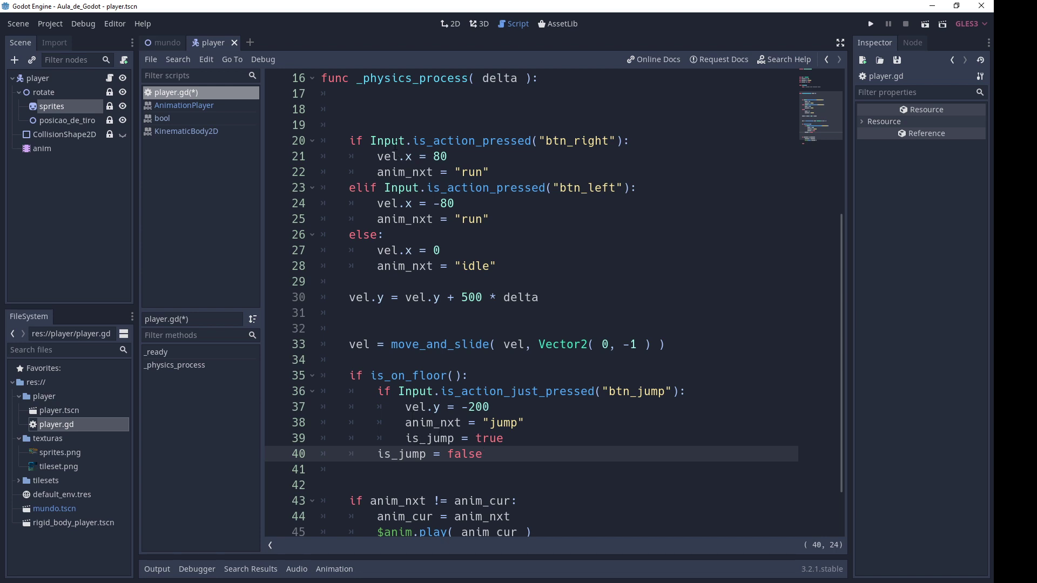
{"action": "left_click", "coordinate": [390, 119]}
{"action": "type", "text": "print( "}
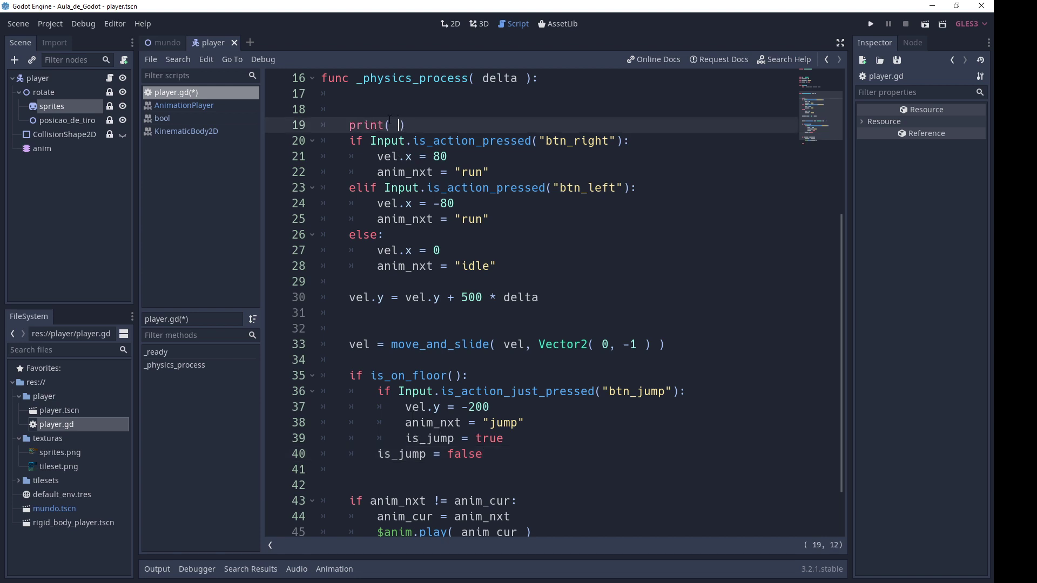
{"action": "type", "text": "is_jum"}
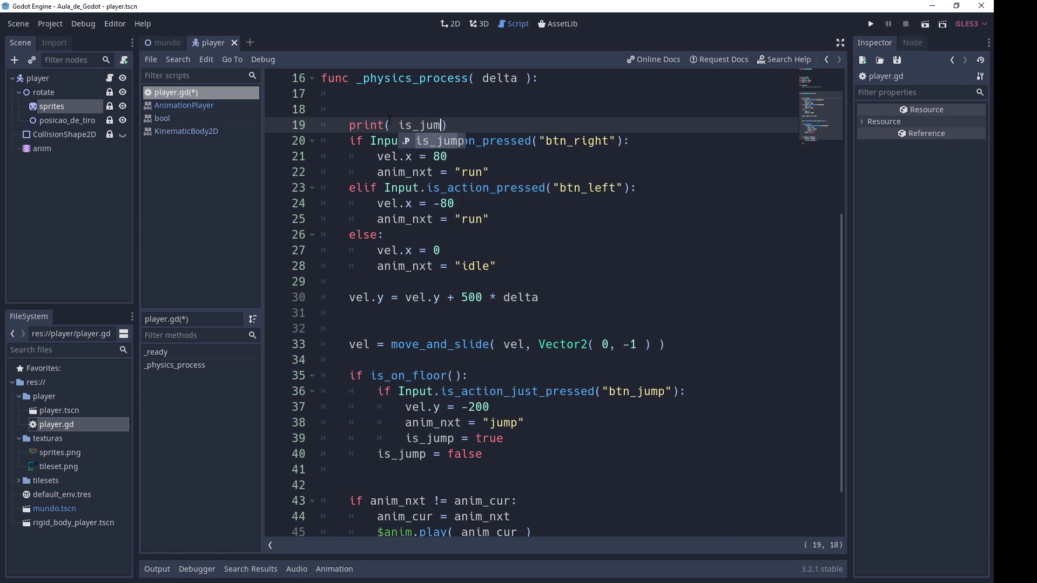
{"action": "type", "text": "p )"}
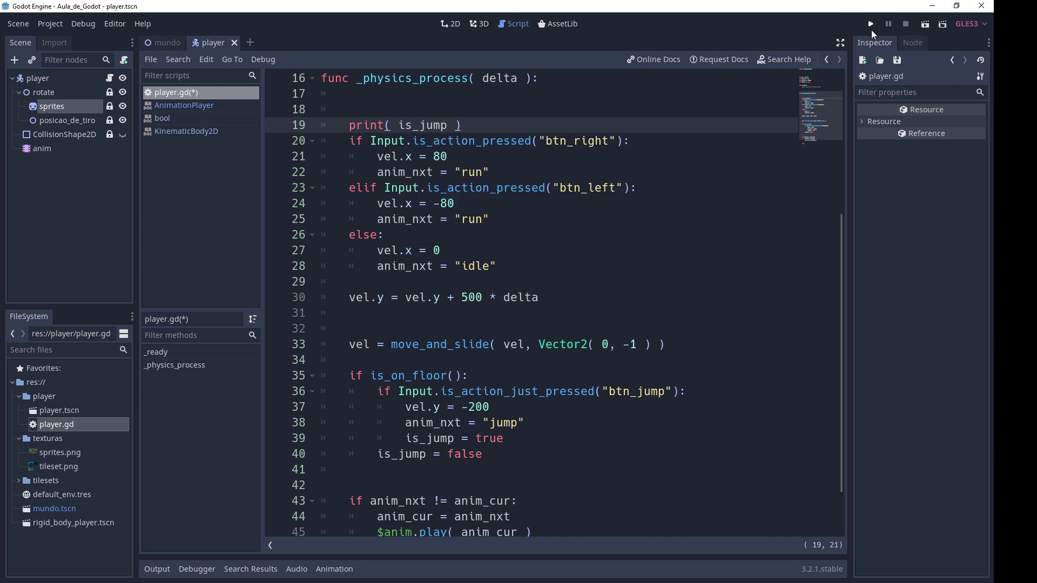
Step: Run the game, walk the character right and jump twice, then stop it
{"action": "left_click", "coordinate": [871, 24]}
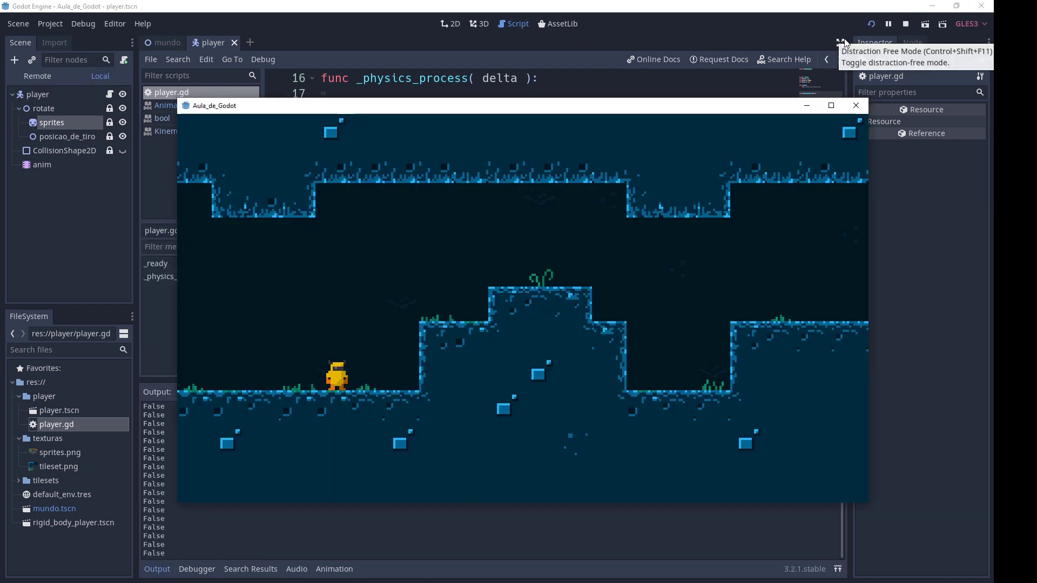
{"action": "key", "text": "Right"}
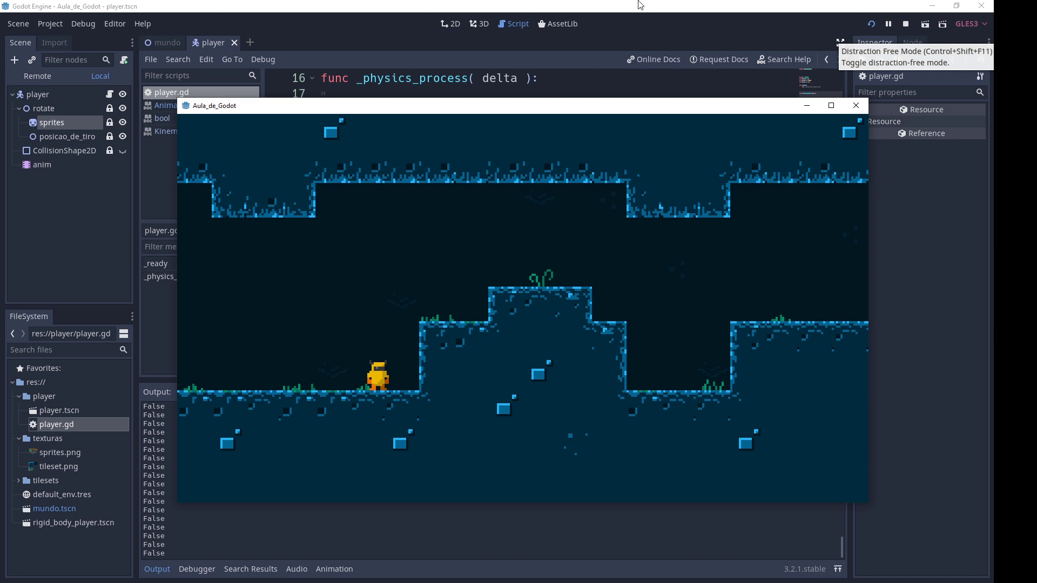
{"action": "left_click_drag", "start_coordinate": [487, 106], "coordinate": [561, 53]}
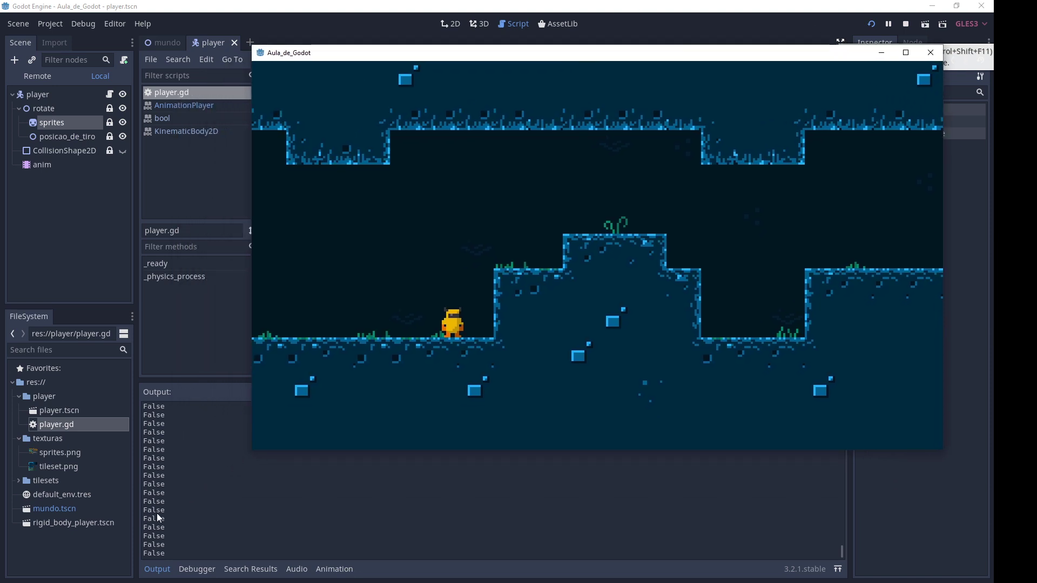
{"action": "key", "text": "Up"}
{"action": "key", "text": "Up"}
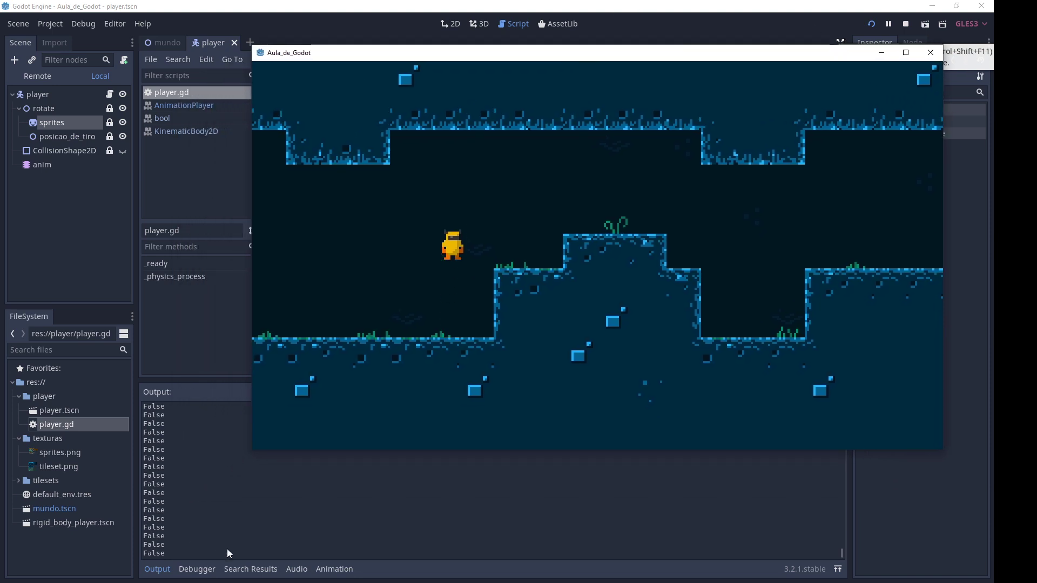
{"action": "key", "text": "Up"}
{"action": "key", "text": "Up"}
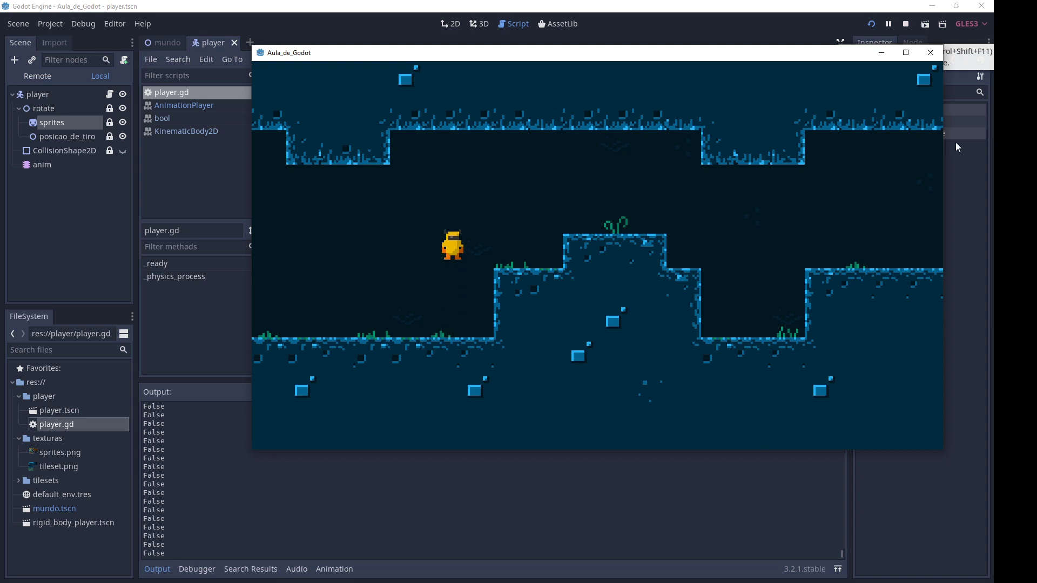
{"action": "left_click", "coordinate": [906, 23]}
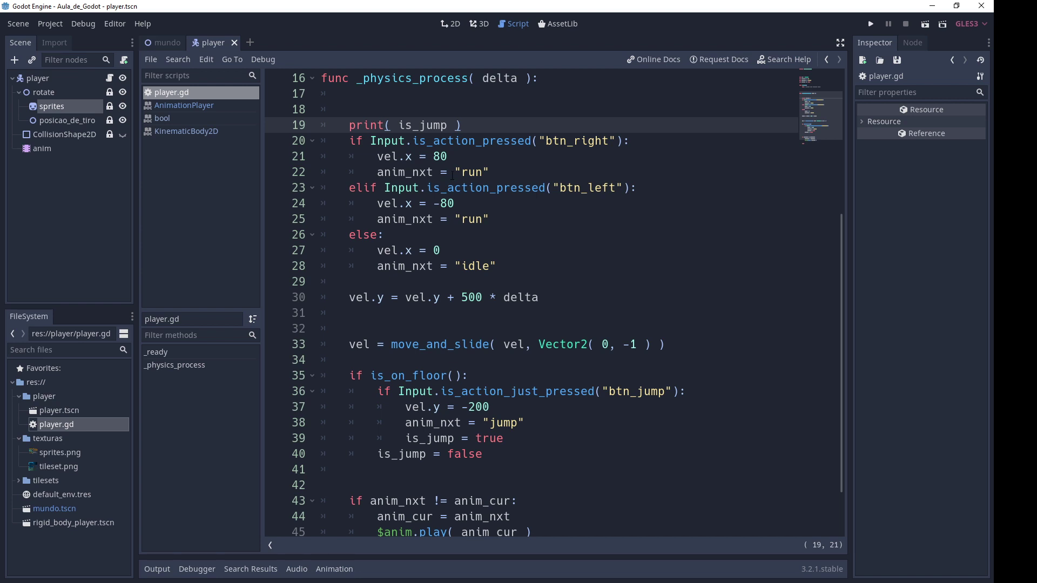
Step: Add an else: branch after is_jump = true and indent is_jump = false under it
{"action": "left_click", "coordinate": [399, 391]}
{"action": "left_click_drag", "start_coordinate": [372, 375], "coordinate": [447, 376]}
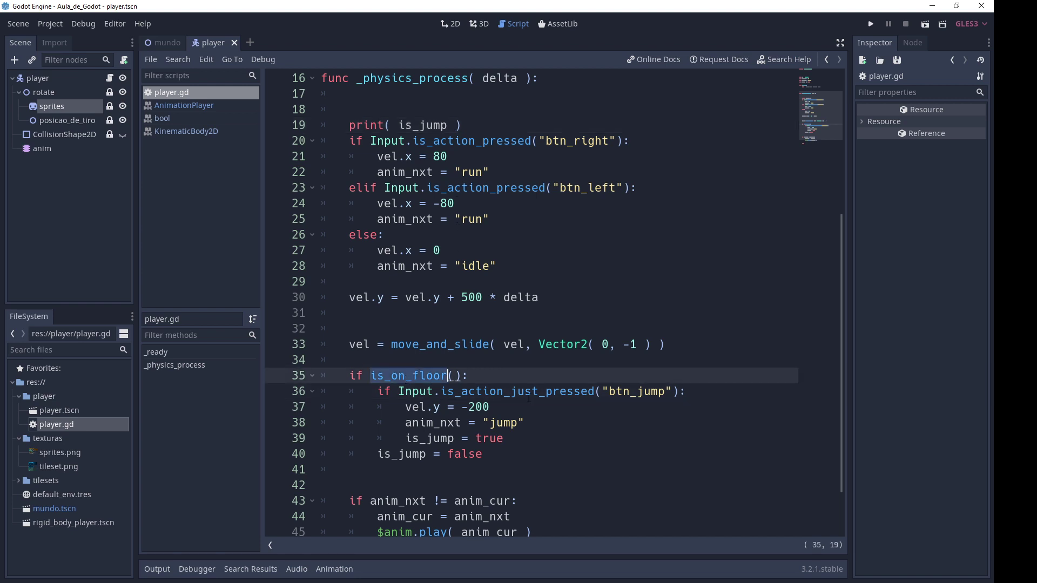
{"action": "scroll", "coordinate": [530, 399], "scroll_direction": "down", "scroll_amount": 2}
{"action": "left_click", "coordinate": [529, 397]}
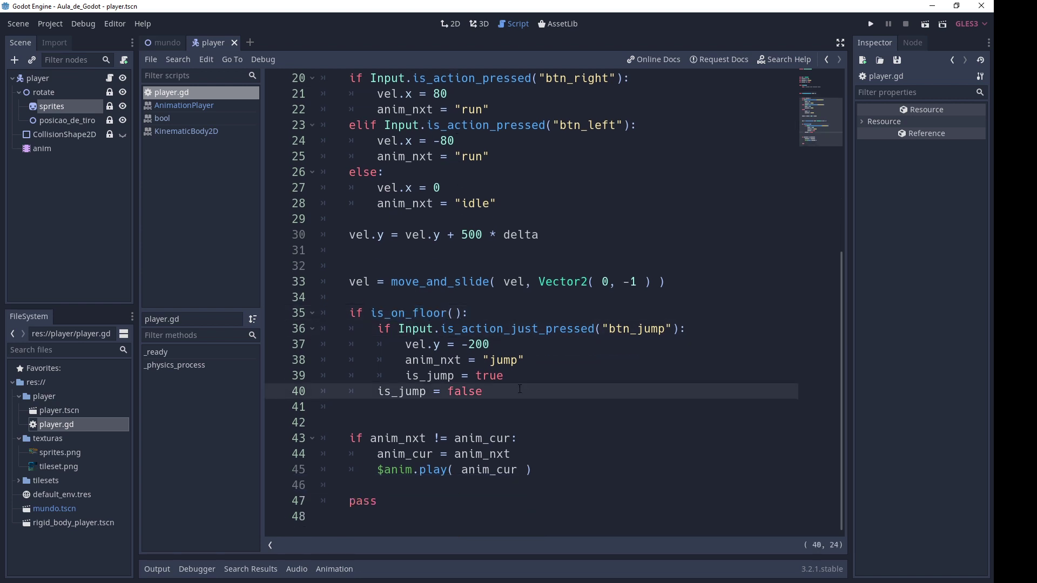
{"action": "left_click", "coordinate": [520, 378]}
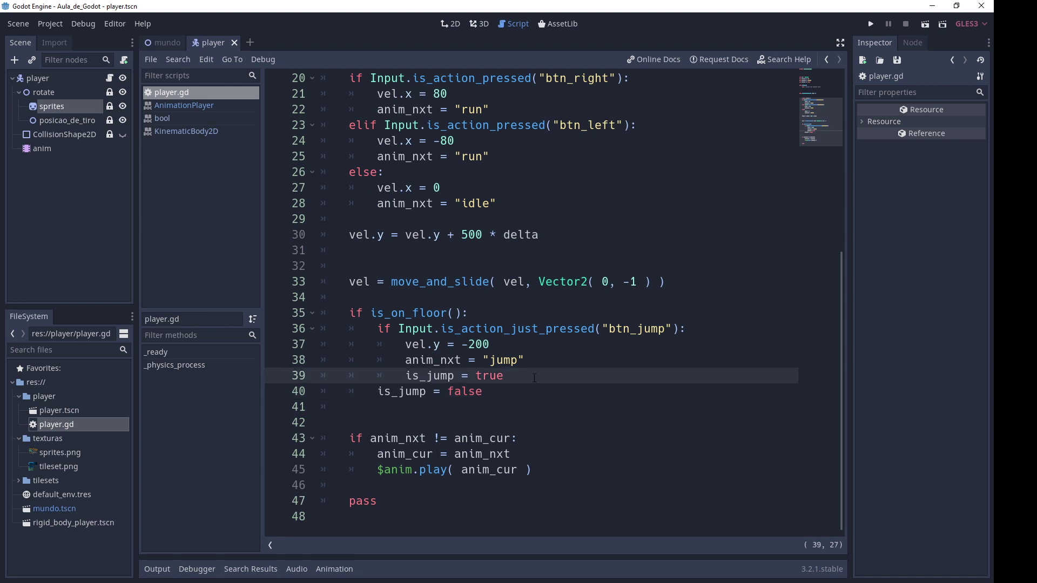
{"action": "key", "text": "Return"}
{"action": "key", "text": "BackSpace"}
{"action": "type", "text": "else:"}
{"action": "key", "text": "Down"}
{"action": "key", "text": "Home"}
{"action": "key", "text": "Home"}
{"action": "key", "text": "Tab"}
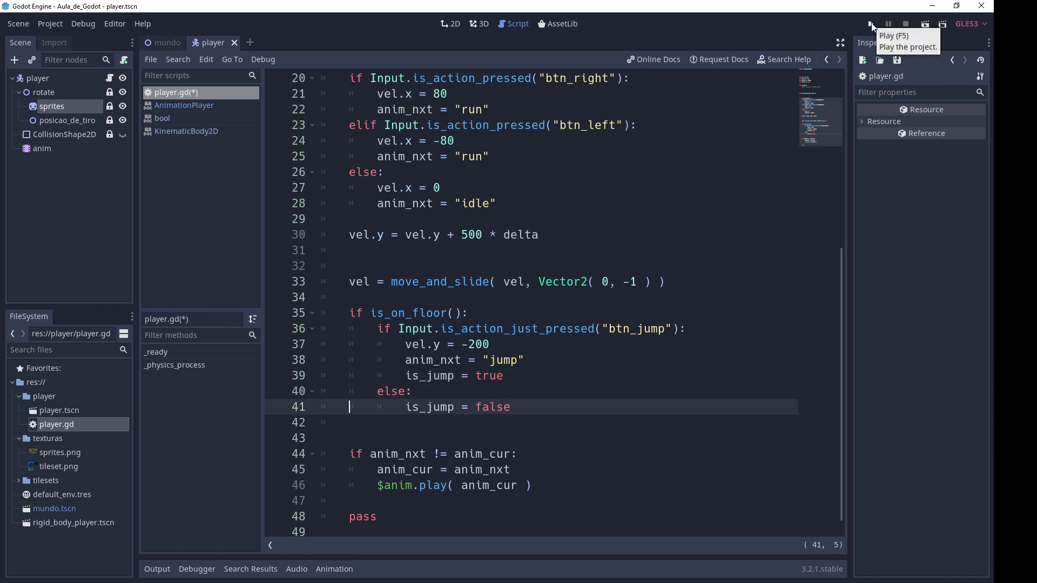
Step: Run the game again, jump four times with space, then stop it
{"action": "left_click", "coordinate": [872, 24]}
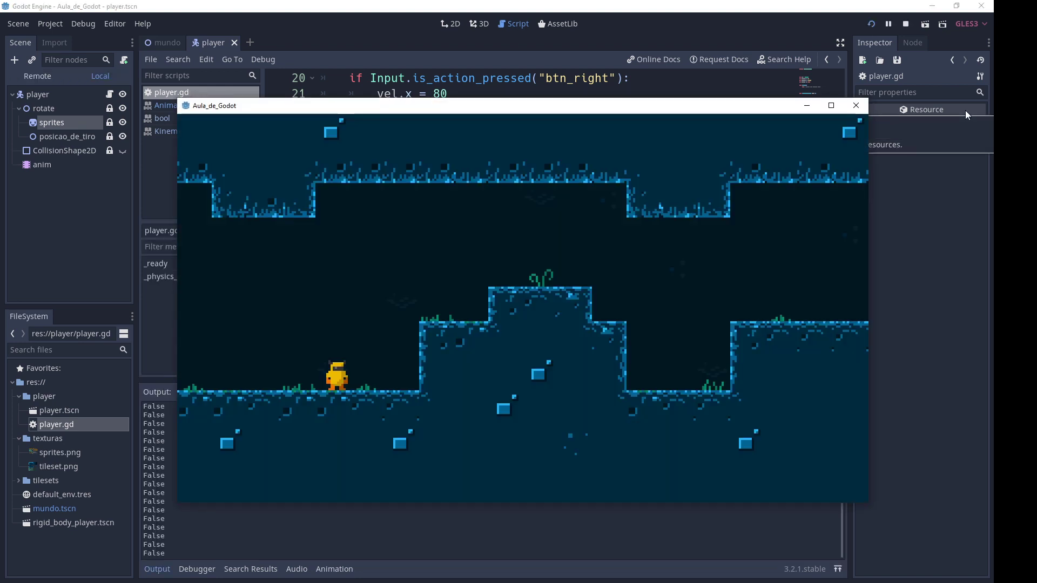
{"action": "key", "text": "space"}
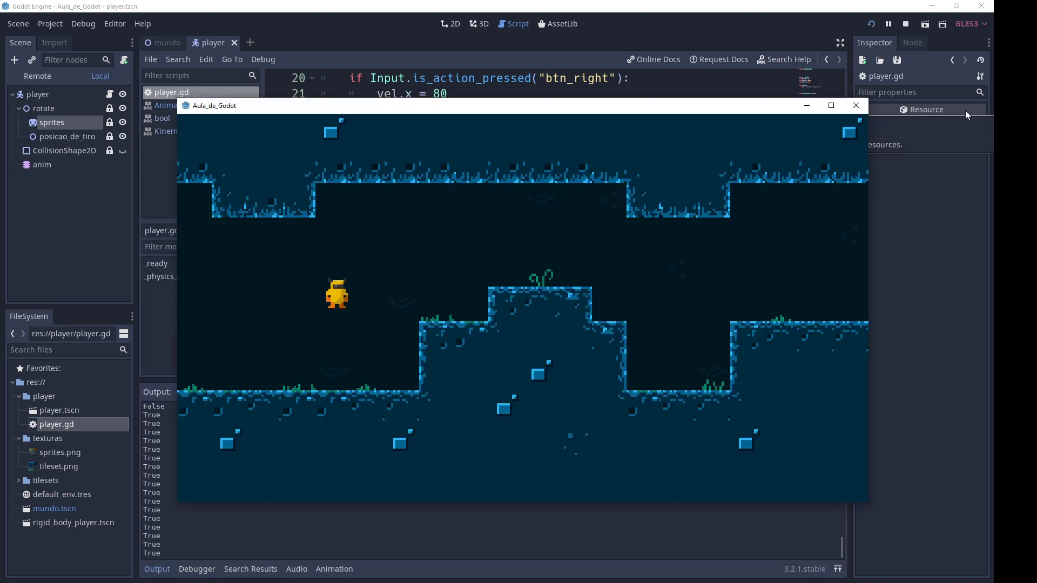
{"action": "key", "text": "space"}
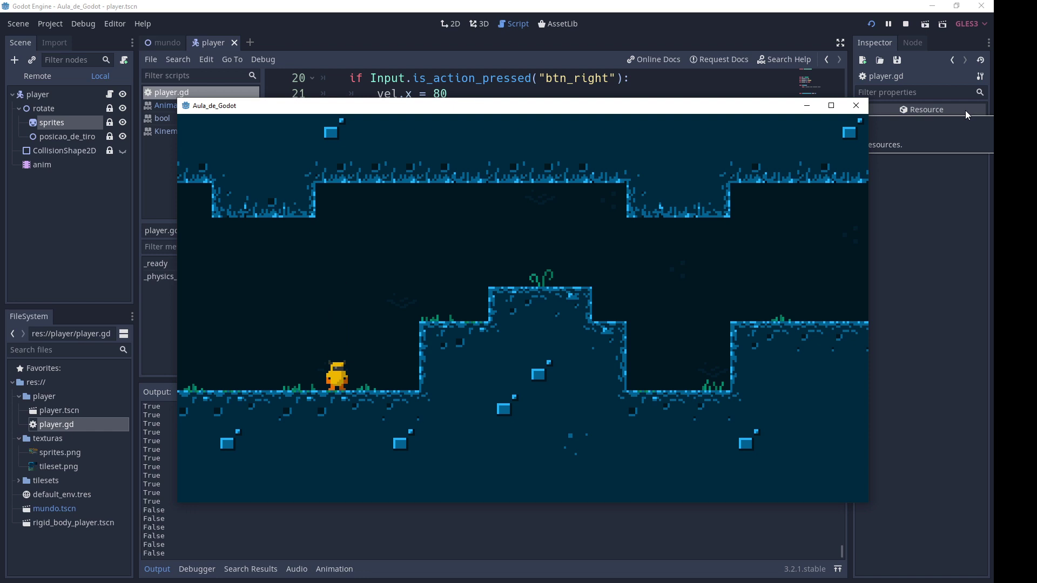
{"action": "key", "text": "space"}
{"action": "key", "text": "space"}
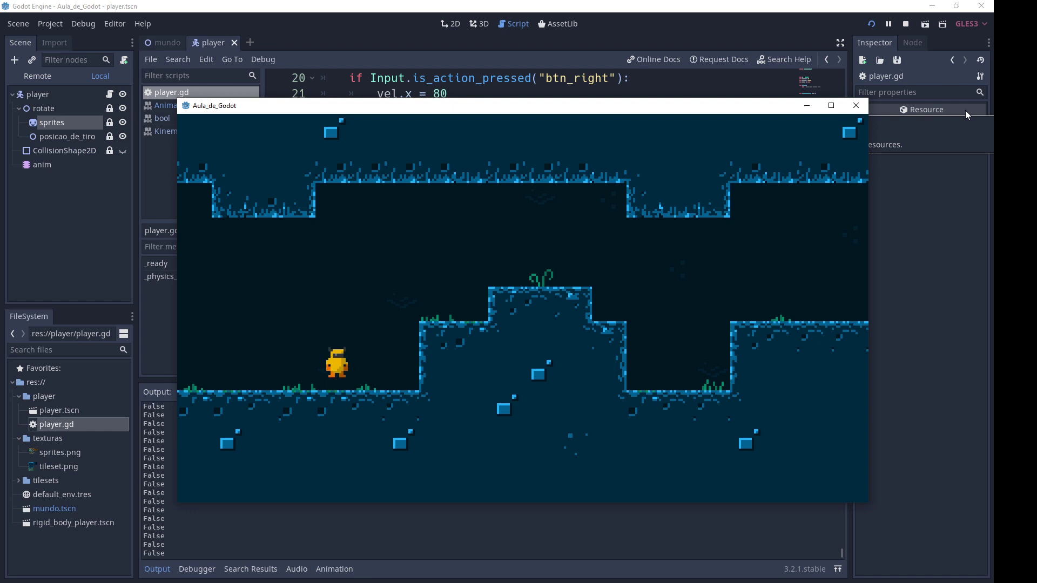
{"action": "key", "text": "space"}
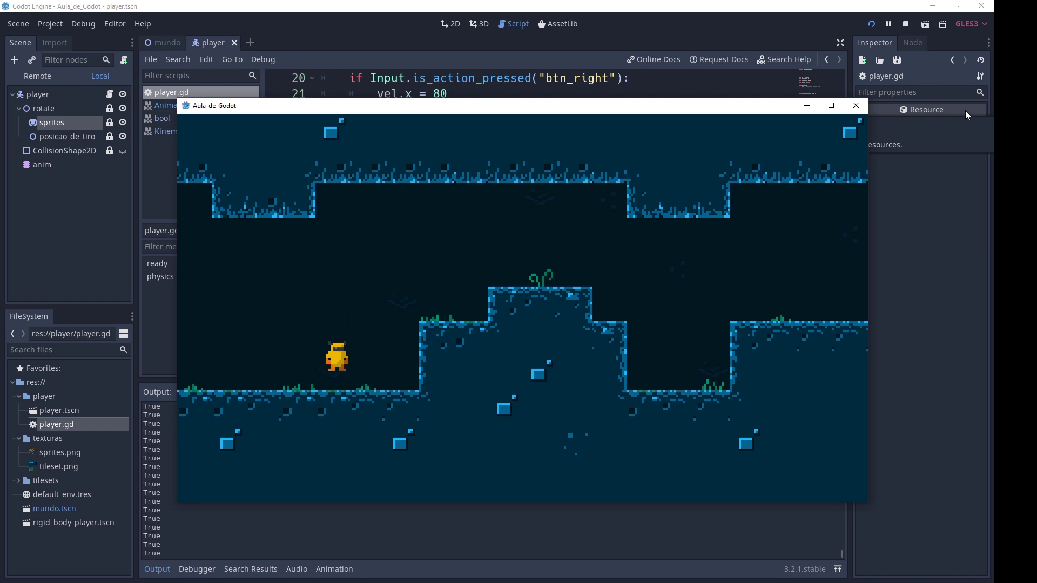
{"action": "left_click", "coordinate": [906, 23]}
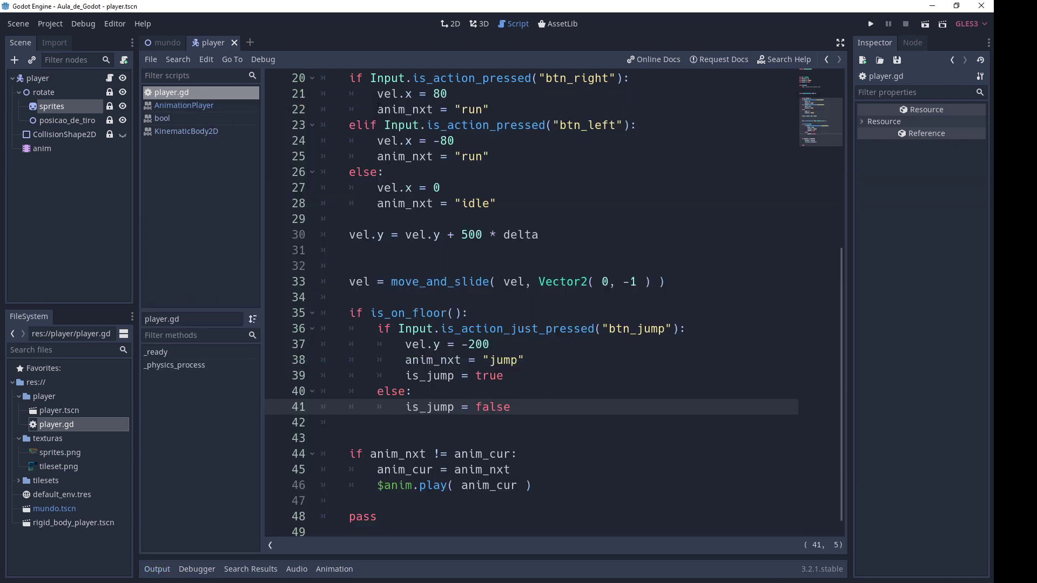
Step: Write 'if not is_jump' on line 22 and paste it before anim_nxt on lines 25 and 28
{"action": "left_click", "coordinate": [378, 109]}
{"action": "type", "text": "if n"}
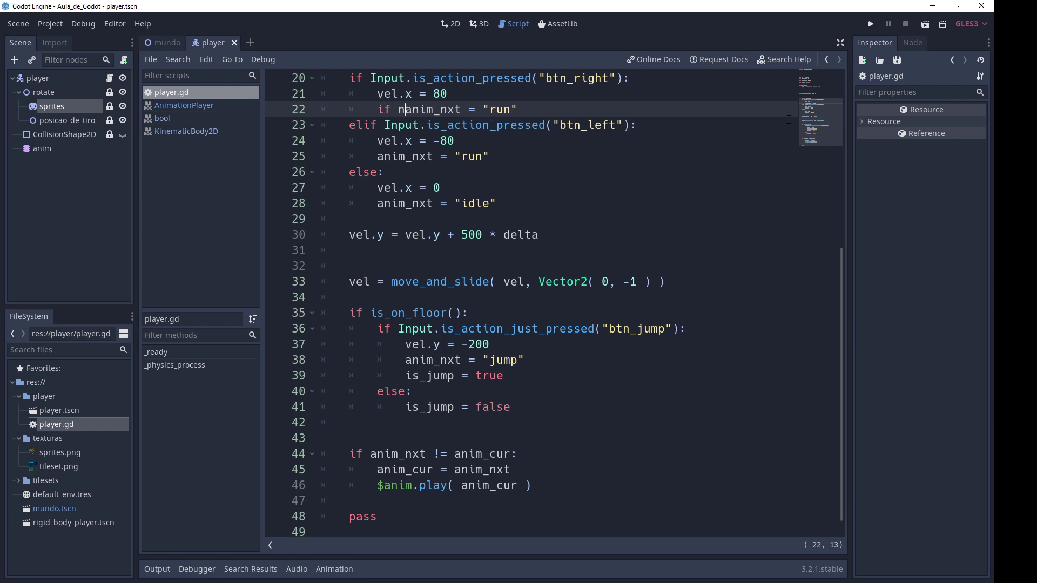
{"action": "type", "text": "ot is_"}
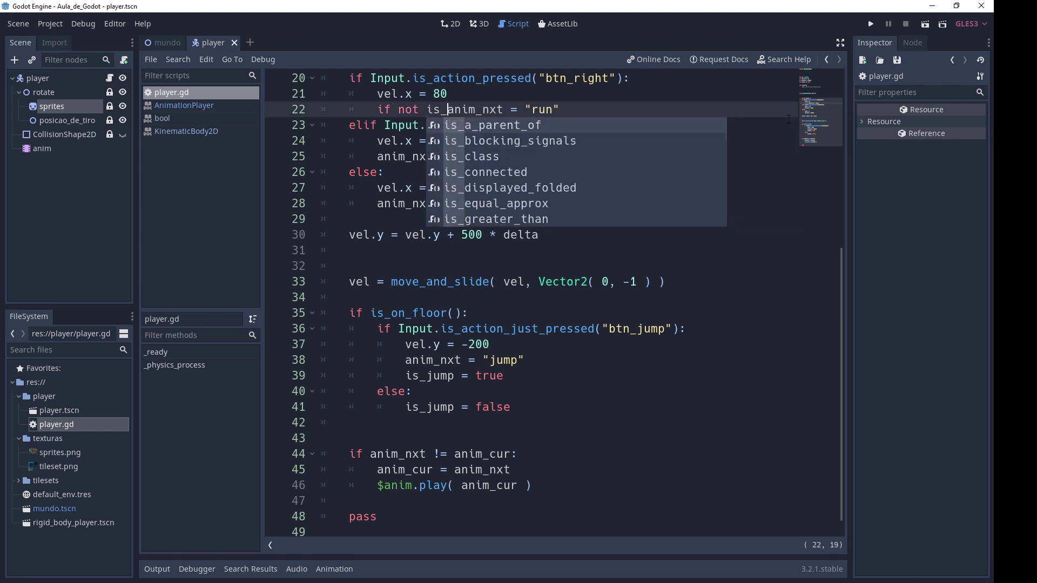
{"action": "type", "text": "jump:"}
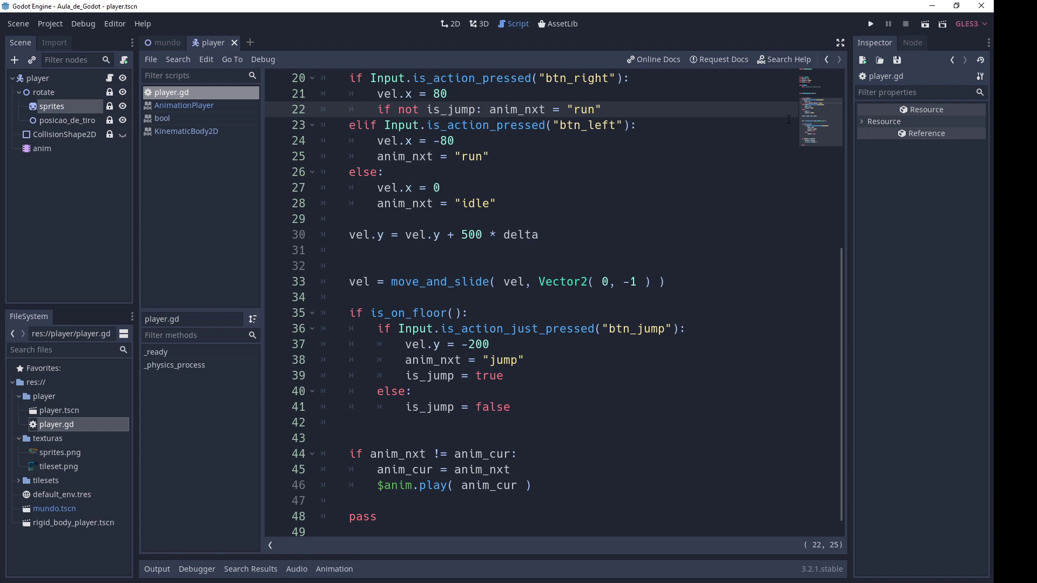
{"action": "left_click_drag", "start_coordinate": [377, 109], "coordinate": [490, 109]}
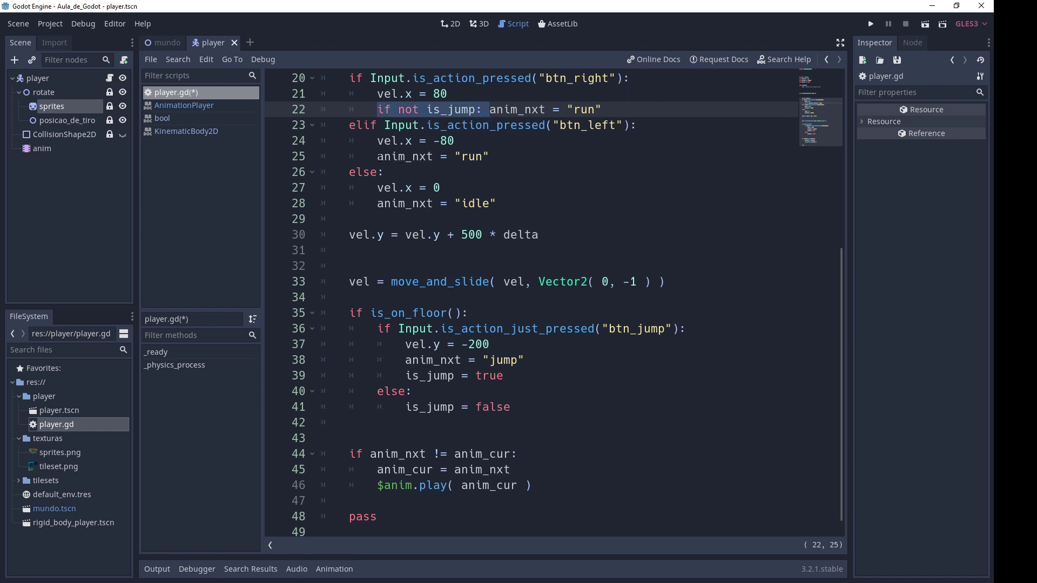
{"action": "key", "text": "ctrl+c"}
{"action": "left_click", "coordinate": [378, 157]}
{"action": "key", "text": "ctrl+v"}
{"action": "left_click", "coordinate": [378, 203]}
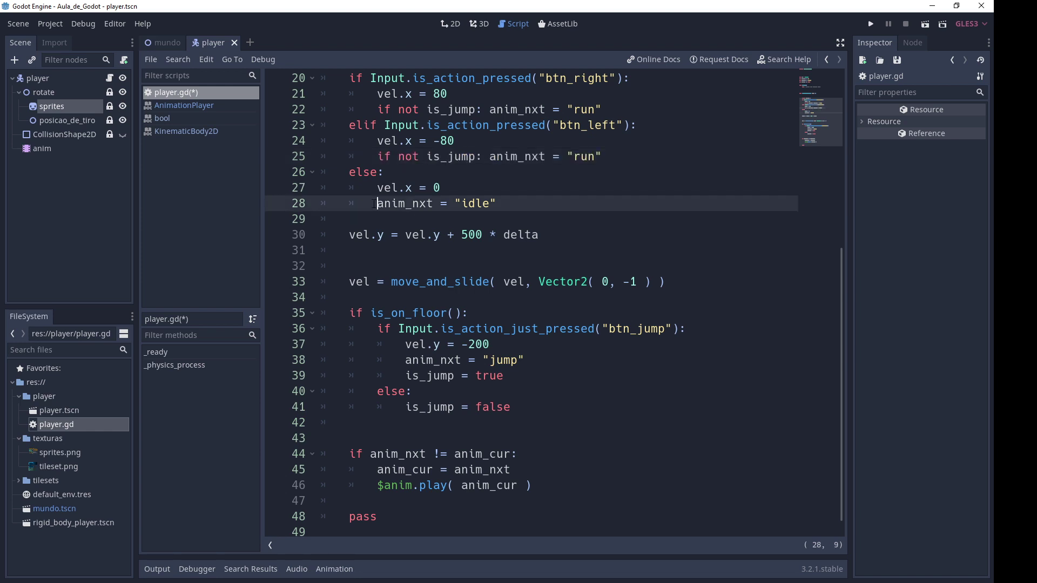
{"action": "key", "text": "ctrl+v"}
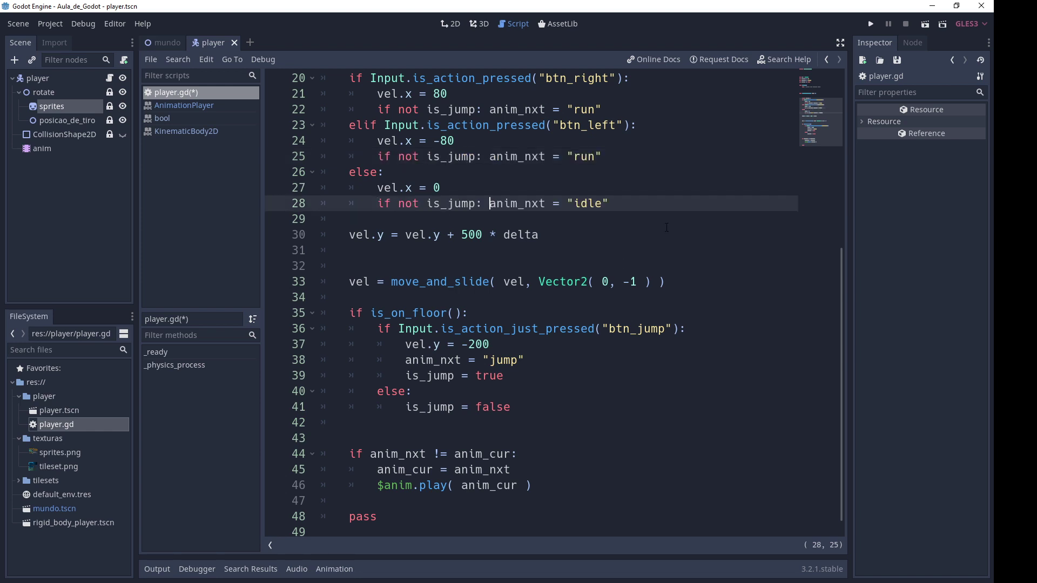
Step: Save player.gd and scroll through the script to review the guards
{"action": "key", "text": "ctrl+s"}
{"action": "scroll", "coordinate": [622, 326], "scroll_direction": "up", "scroll_amount": 1}
{"action": "scroll", "coordinate": [564, 261], "scroll_direction": "down", "scroll_amount": 1}
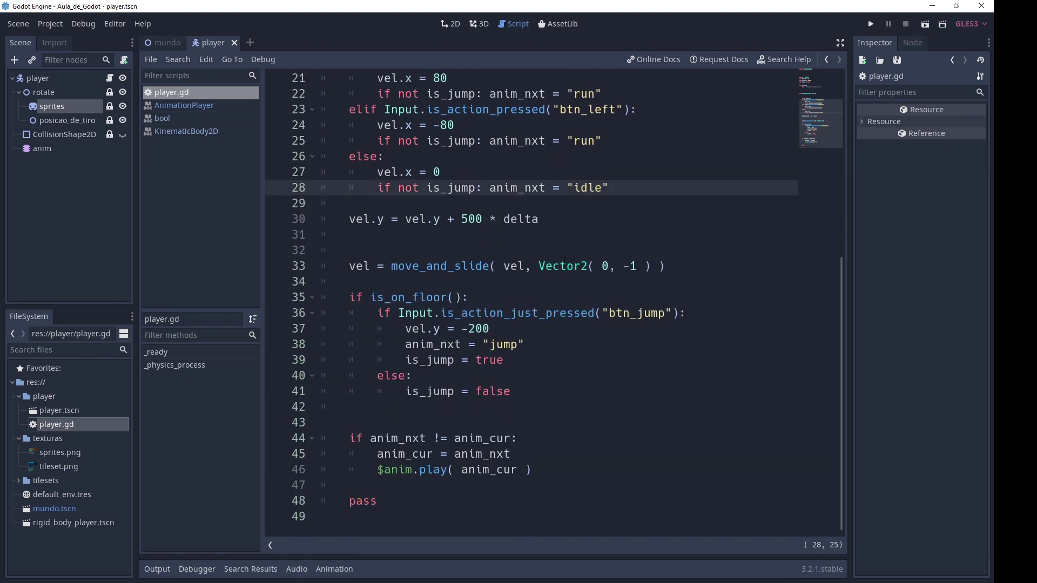
{"action": "scroll", "coordinate": [454, 311], "scroll_direction": "up", "scroll_amount": 2}
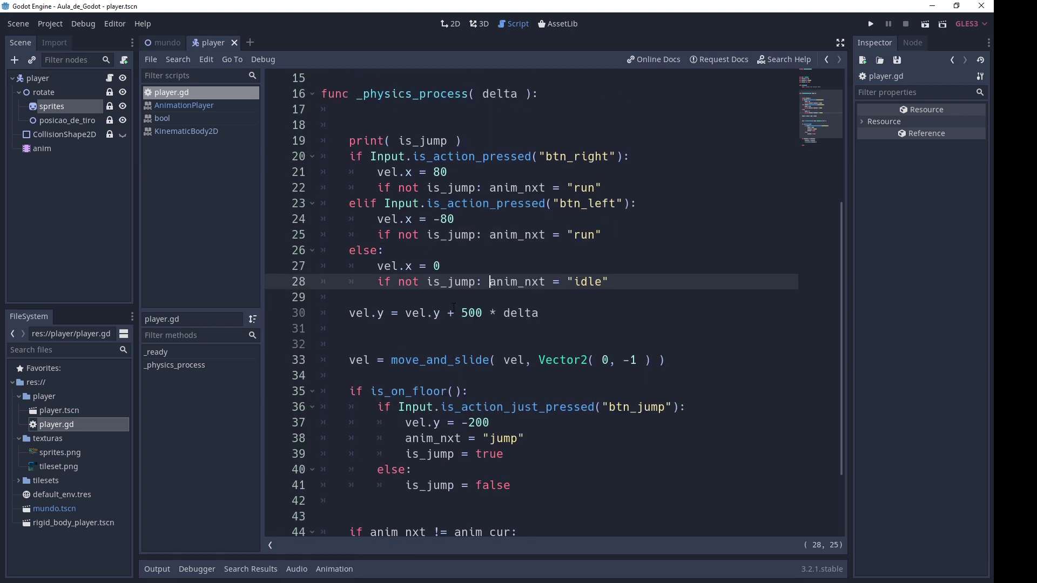
{"action": "scroll", "coordinate": [454, 309], "scroll_direction": "up", "scroll_amount": 1}
{"action": "scroll", "coordinate": [454, 307], "scroll_direction": "down", "scroll_amount": 1}
Step: Run the game, moving right and jumping onto the platforms and the central ledge
{"action": "left_click", "coordinate": [876, 23]}
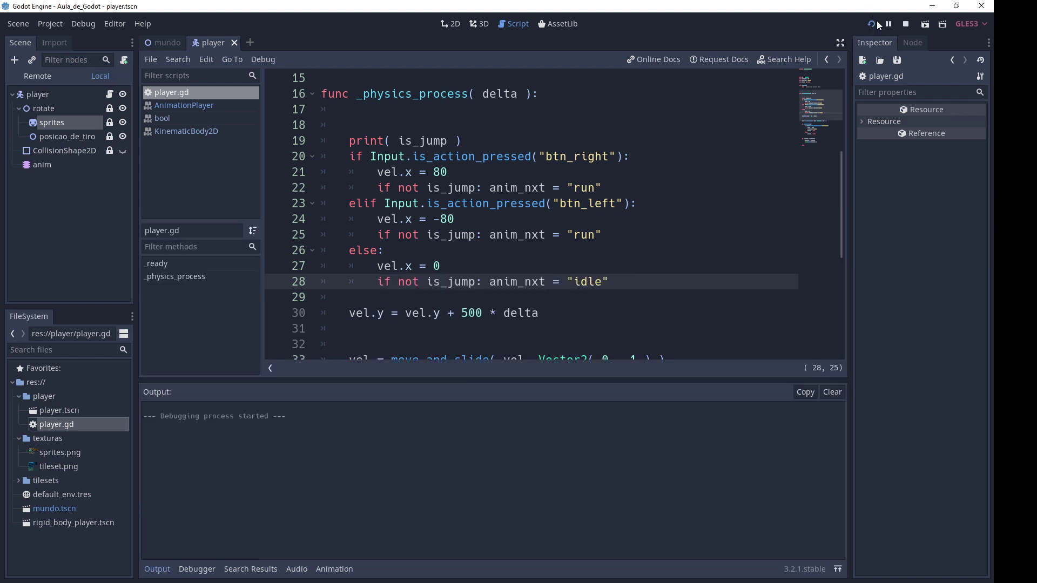
{"action": "key", "text": "Right"}
{"action": "key", "text": "Up"}
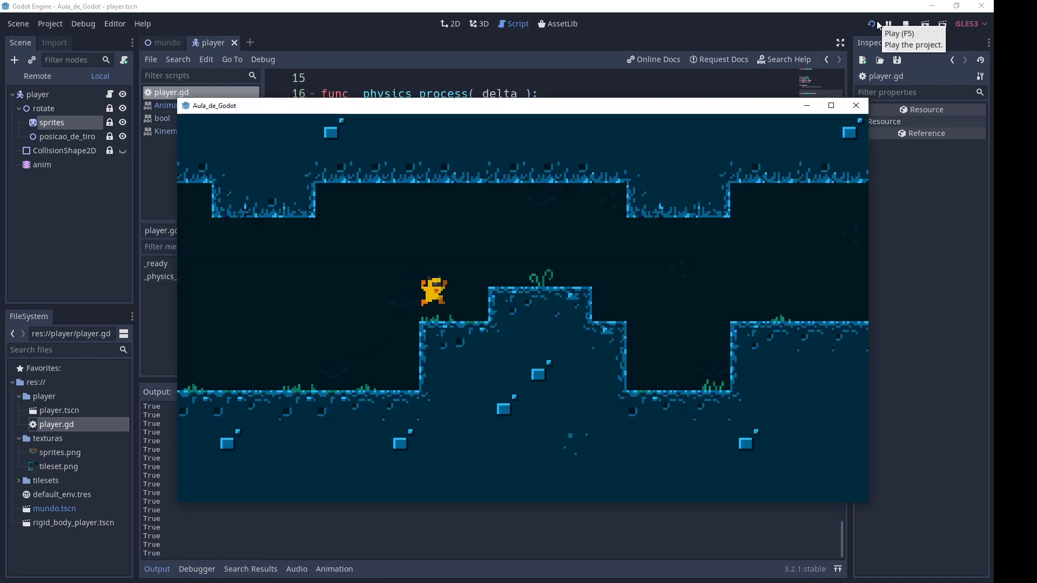
{"action": "key", "text": "Right"}
{"action": "key", "text": "Up"}
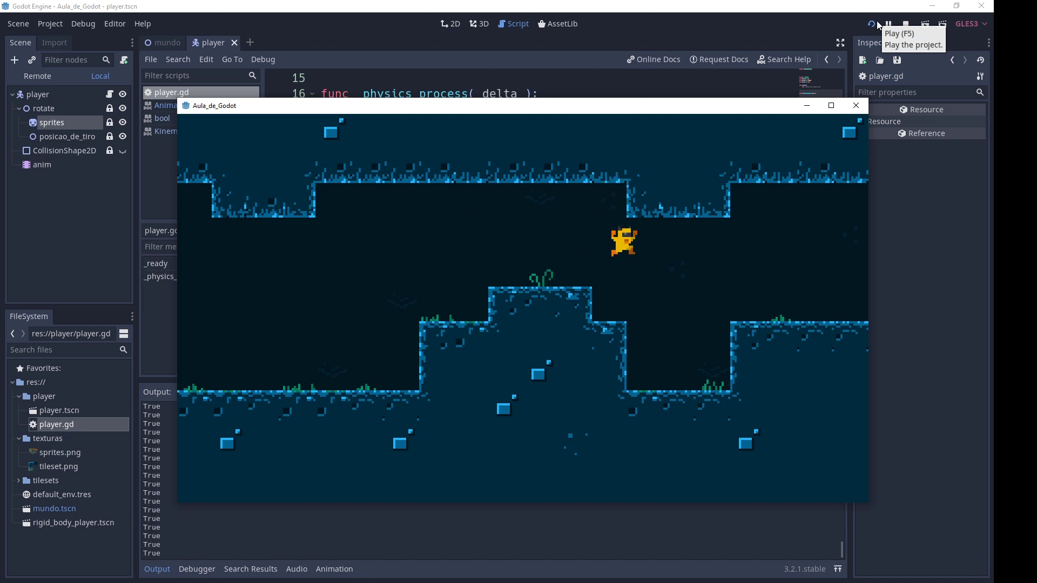
{"action": "key", "text": "Left"}
{"action": "key", "text": "Up"}
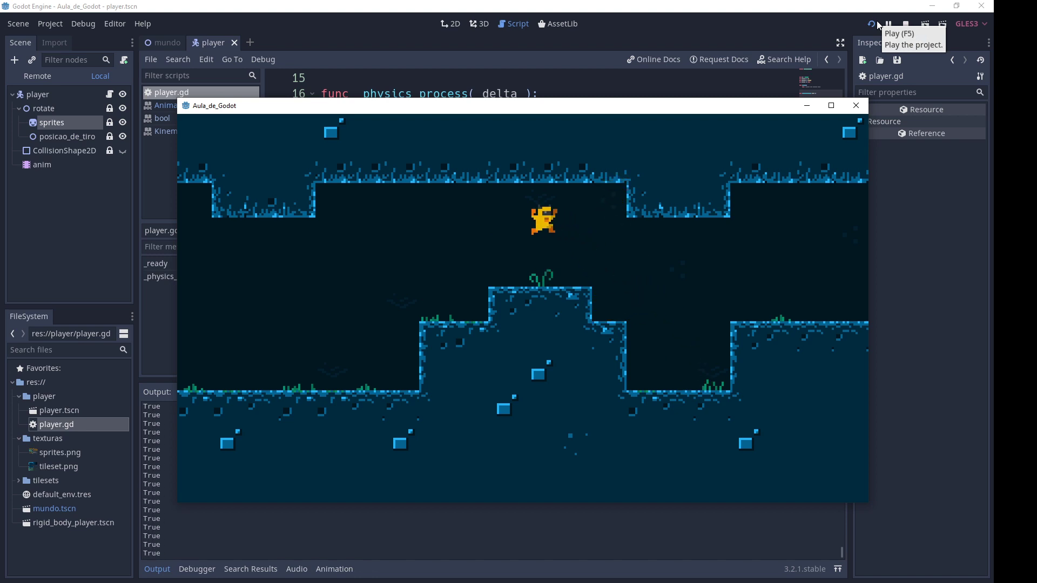
Step: Jump around the left side and floor, then close the game and show the 2D scene
{"action": "key", "text": "Left"}
{"action": "key", "text": "Up"}
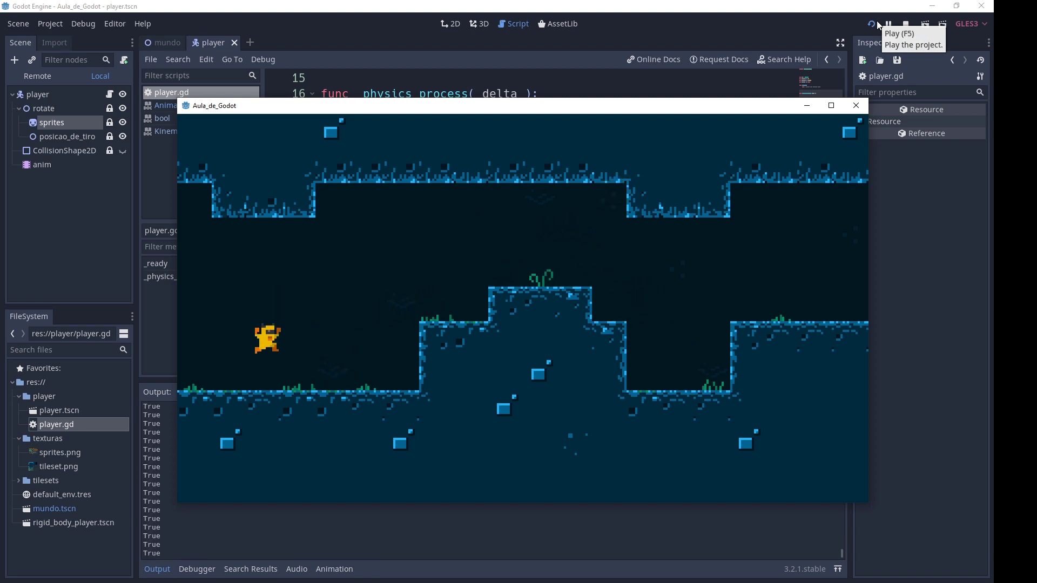
{"action": "key", "text": "Right"}
{"action": "key", "text": "Up"}
{"action": "key", "text": "Up"}
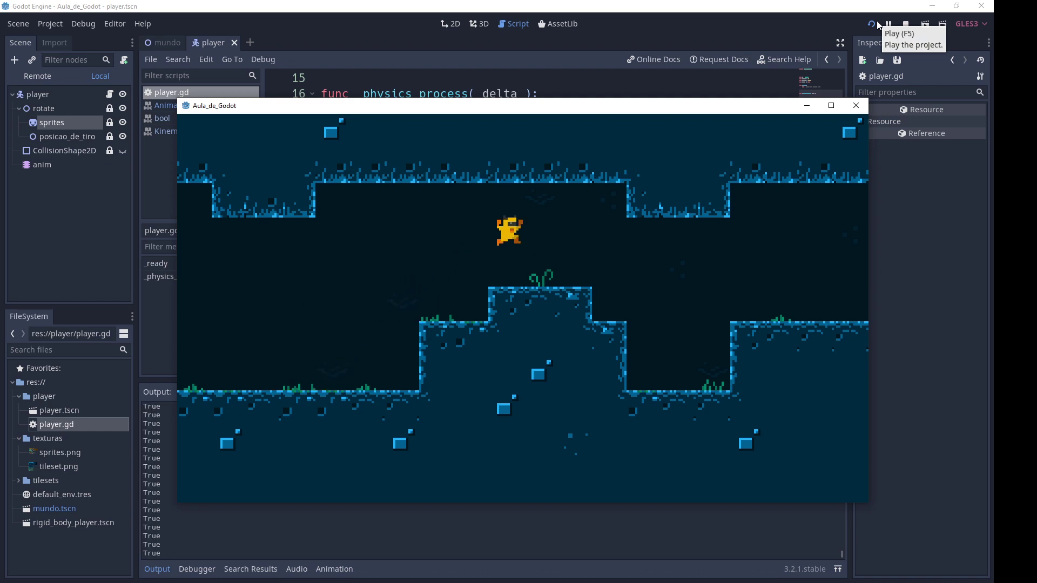
{"action": "key", "text": "Up"}
{"action": "key", "text": "Left"}
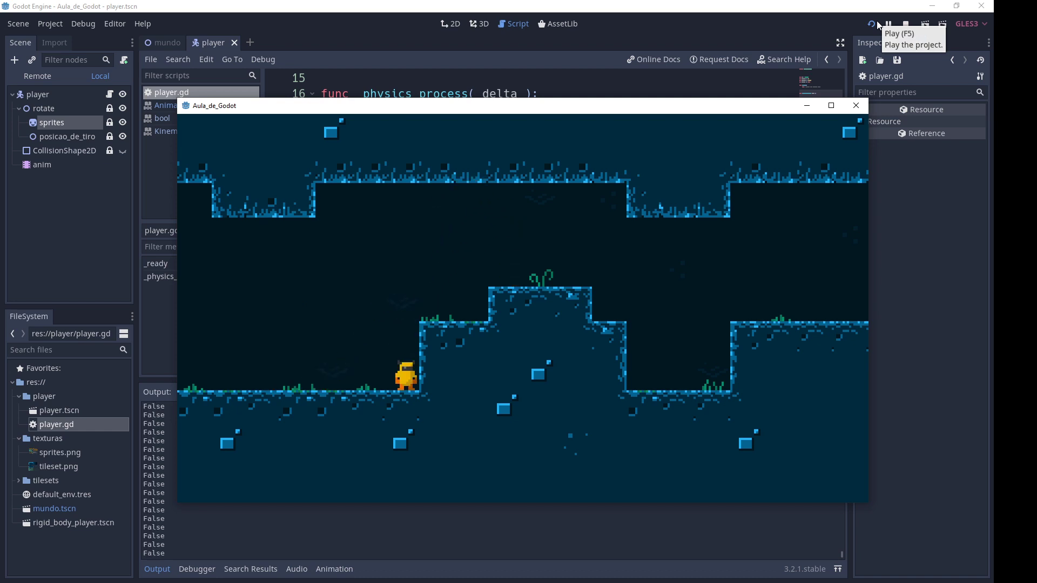
{"action": "left_click", "coordinate": [906, 24]}
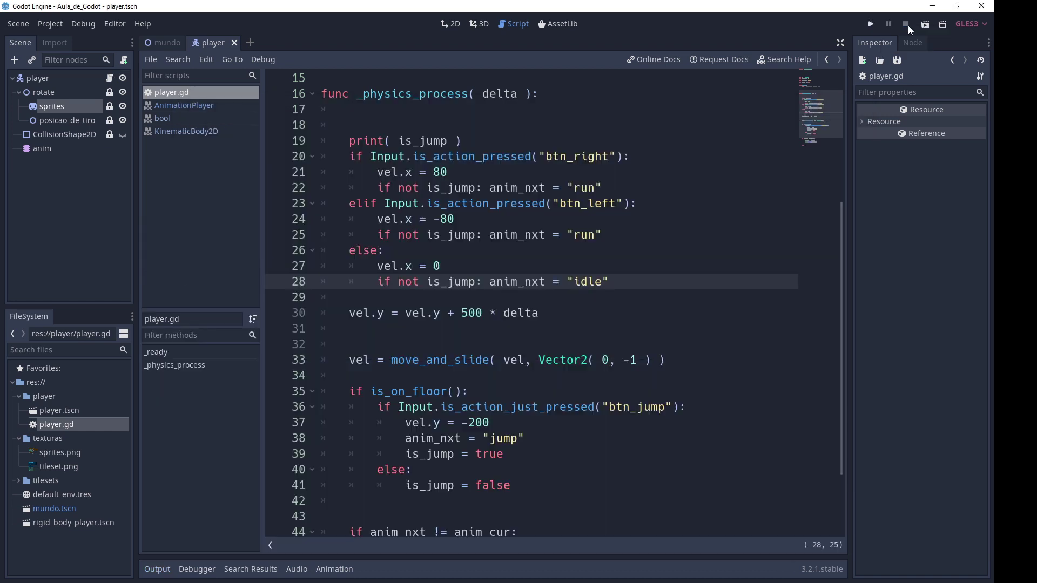
{"action": "left_click", "coordinate": [41, 92]}
Step: In player.gd, declare var dir_cur := 1.0 and var dir_nxt := 1.0 below is_jump
{"action": "left_click", "coordinate": [104, 78]}
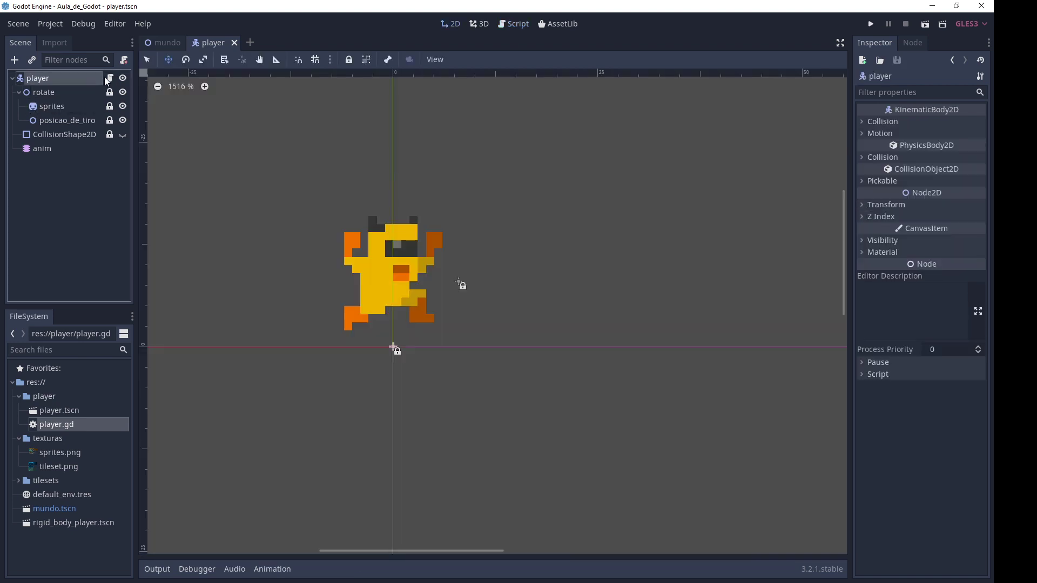
{"action": "left_click", "coordinate": [110, 78]}
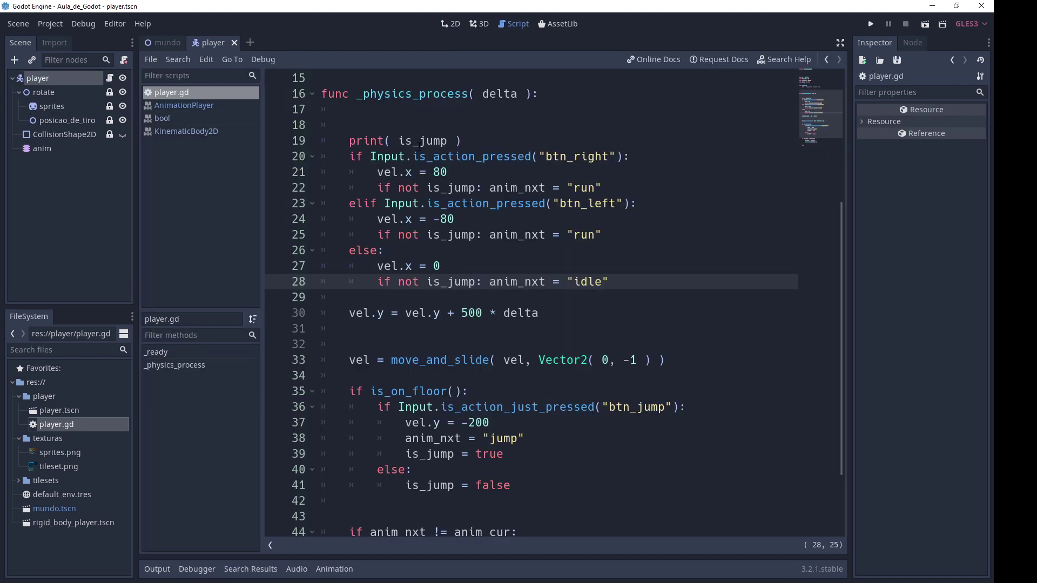
{"action": "scroll", "coordinate": [521, 177], "scroll_direction": "up", "scroll_amount": 5}
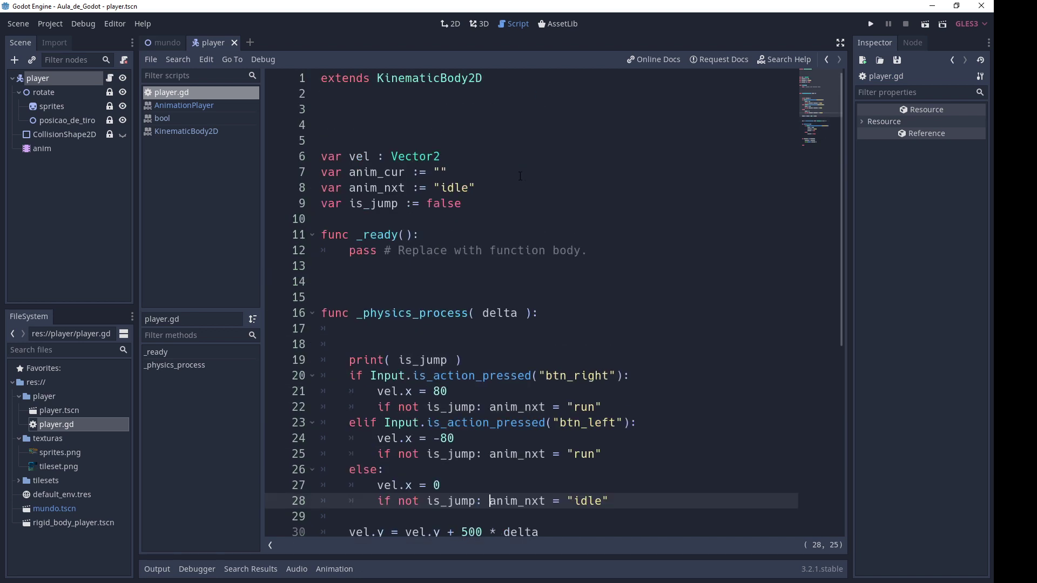
{"action": "left_click", "coordinate": [510, 206]}
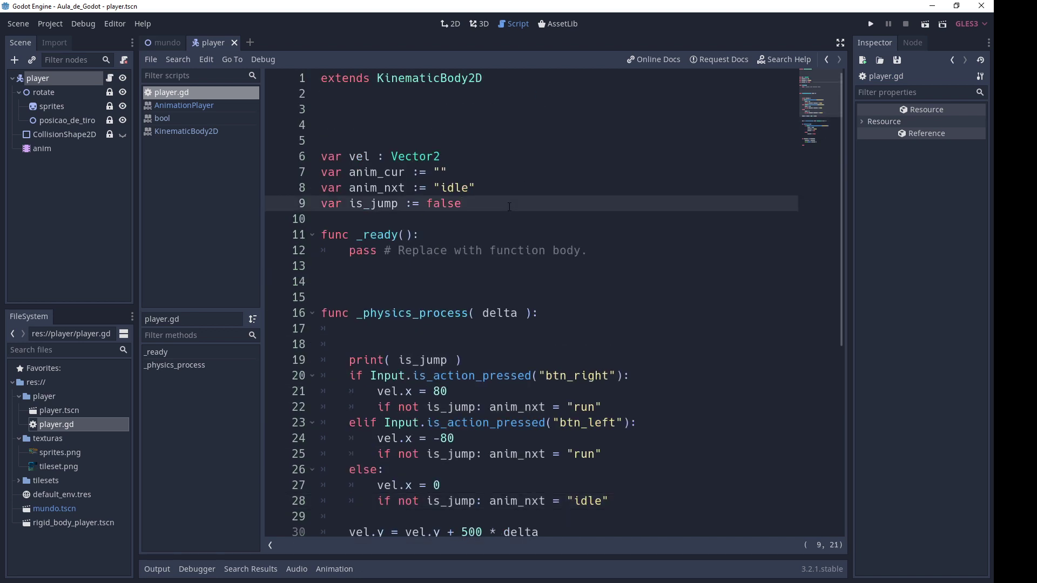
{"action": "key", "text": "Return"}
{"action": "type", "text": "var"}
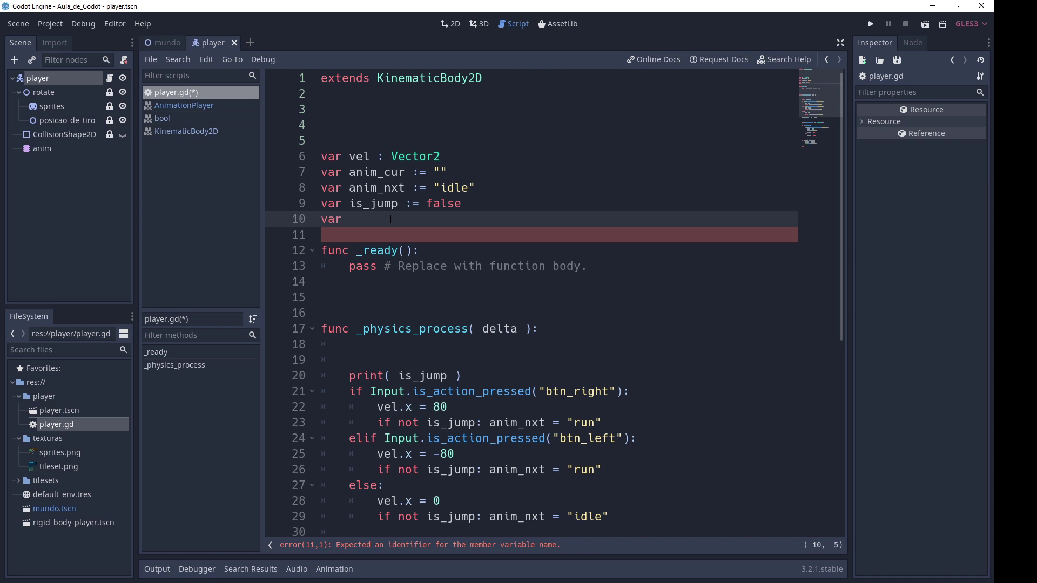
{"action": "type", "text": "dir_"}
{"action": "type", "text": "cur :"}
{"action": "type", "text": "= 1.0"}
{"action": "key", "text": "Return"}
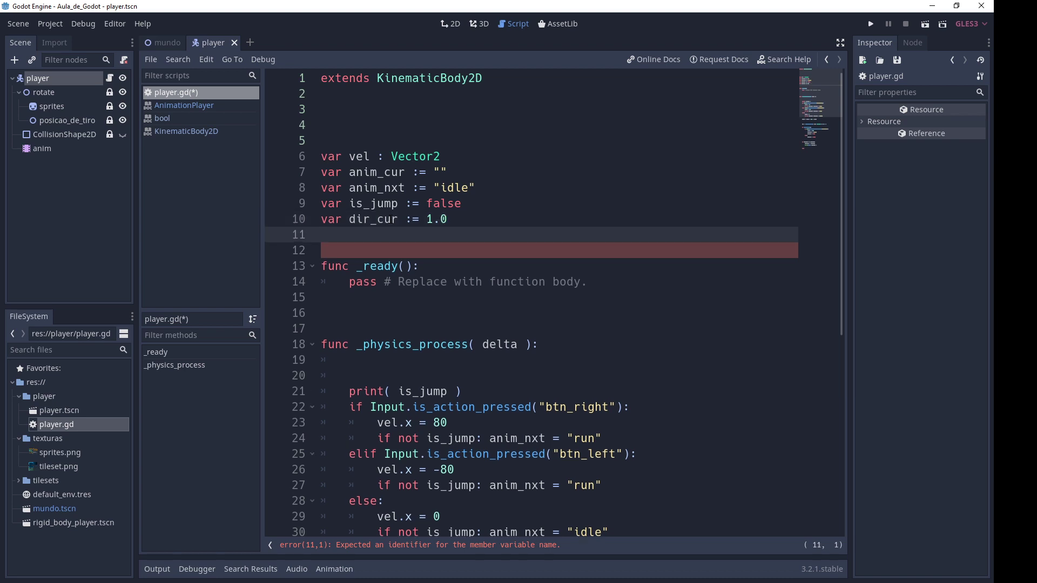
{"action": "type", "text": "var dir_nxt"}
{"action": "type", "text": " := 1"}
{"action": "type", "text": ".0"}
Step: After $anim.play, add 'if dir_nxt != dir_cur:' containing 'dir_cur = dir_nxt', then select the rotate node
{"action": "scroll", "coordinate": [462, 323], "scroll_direction": "down", "scroll_amount": 6}
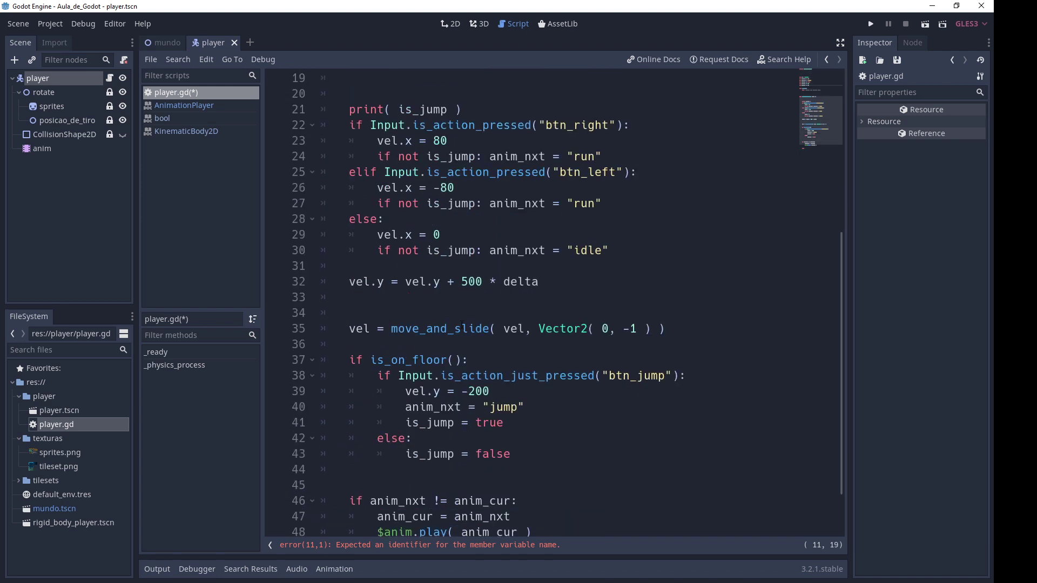
{"action": "scroll", "coordinate": [463, 340], "scroll_direction": "down", "scroll_amount": 2}
{"action": "left_click", "coordinate": [551, 474]}
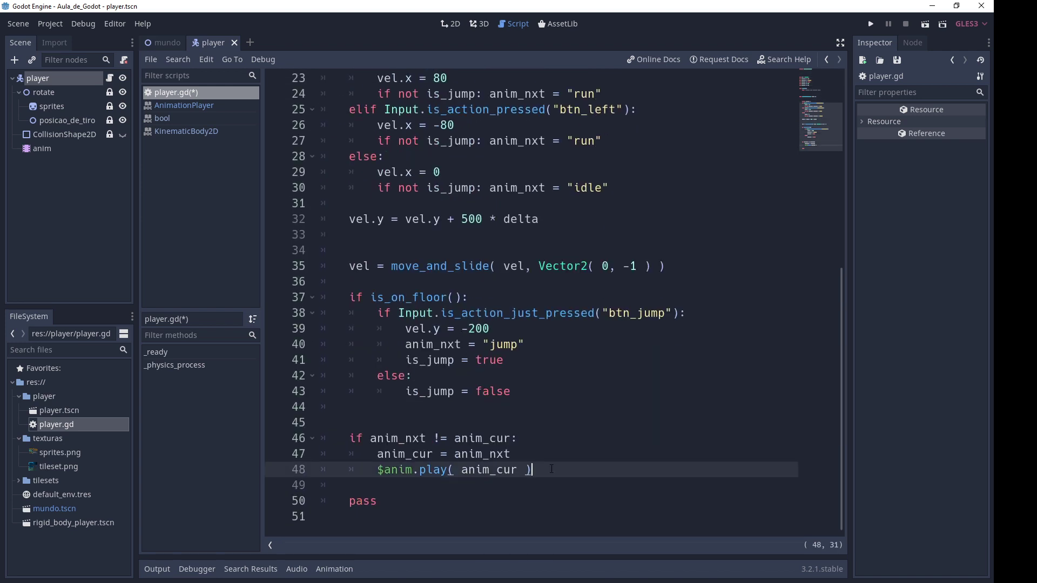
{"action": "key", "text": "Return"}
{"action": "key", "text": "Return"}
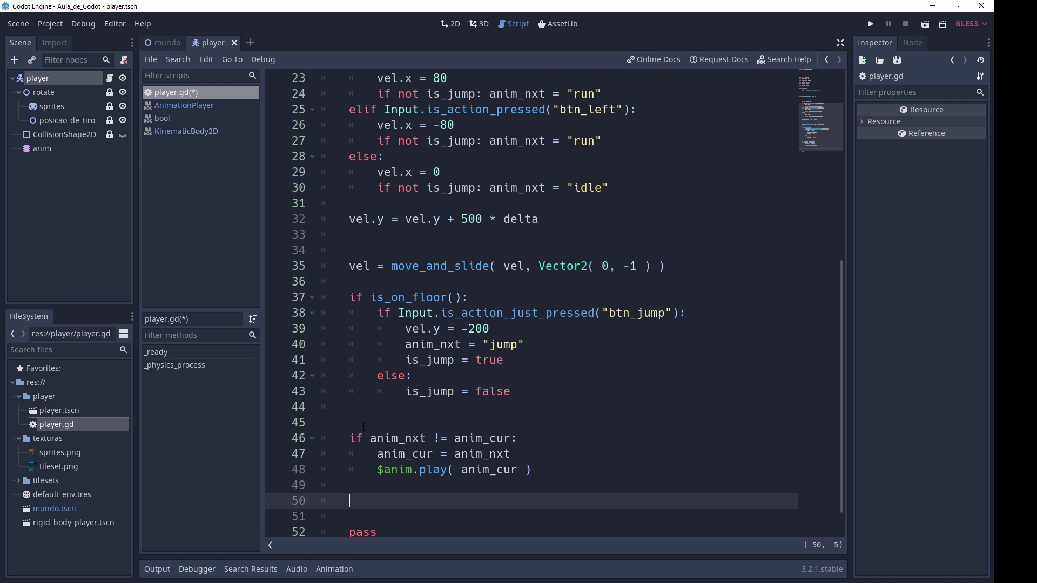
{"action": "type", "text": "if dir_"}
{"action": "type", "text": "nxt "}
{"action": "type", "text": "!= dir_cur:"}
{"action": "key", "text": "Return"}
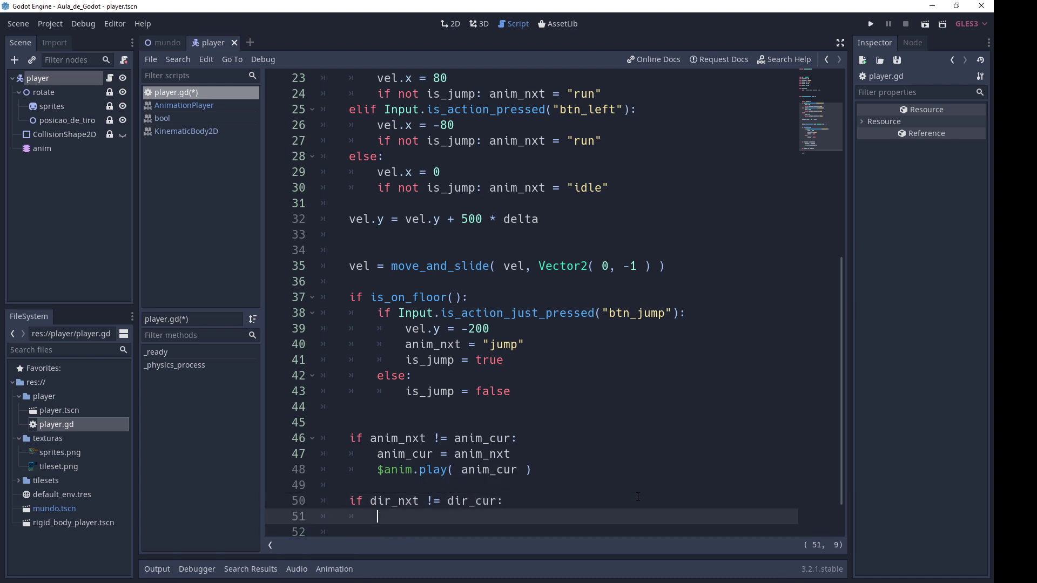
{"action": "type", "text": "di"}
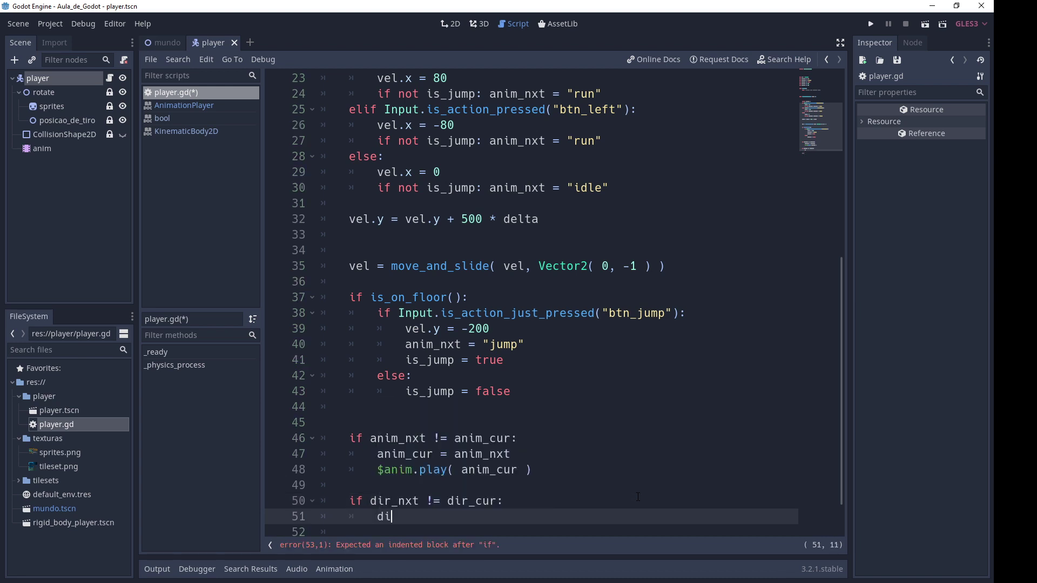
{"action": "type", "text": "r_cur "}
{"action": "type", "text": "= dir_"}
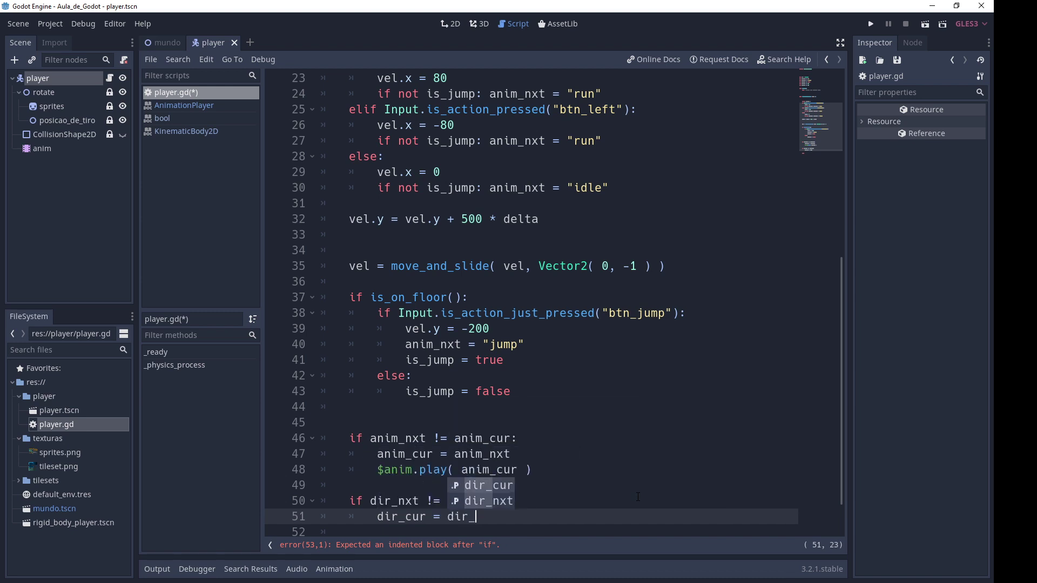
{"action": "type", "text": "nxt"}
{"action": "key", "text": "Return"}
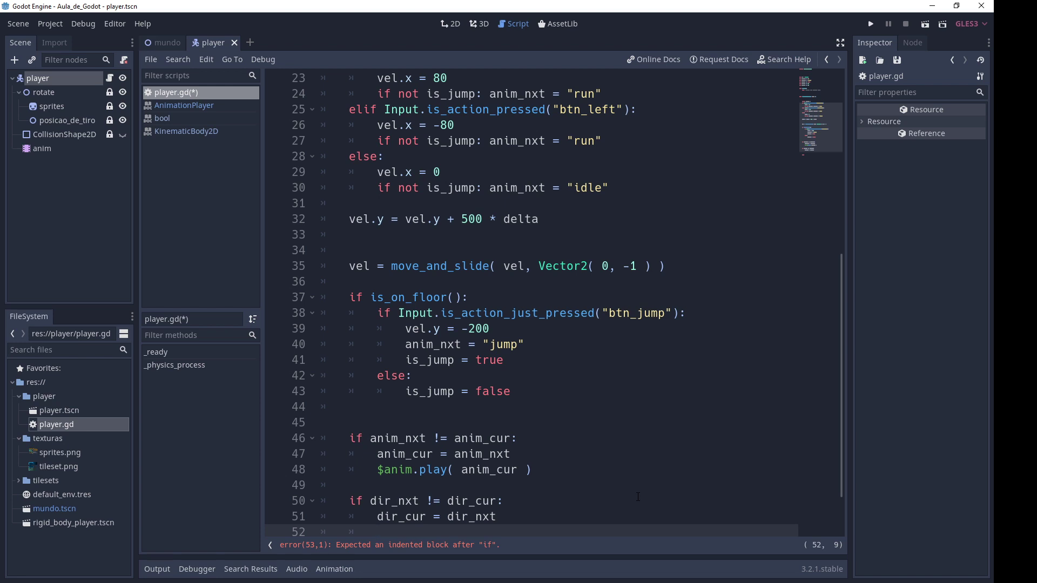
{"action": "left_click", "coordinate": [47, 93]}
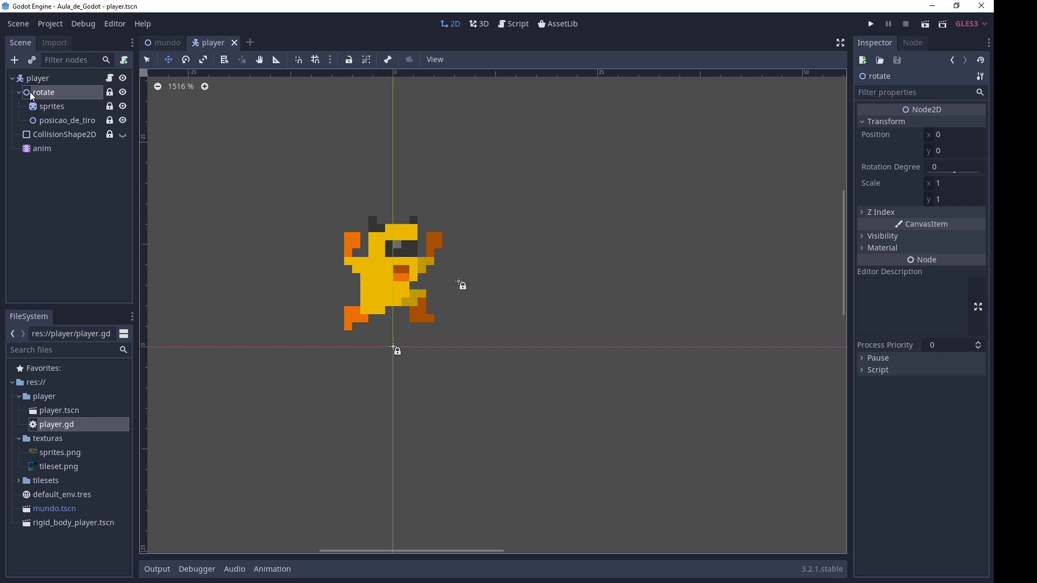
Step: Set the rotate node's Scale x to -1 to mirror the character, then restore it to 1
{"action": "left_click", "coordinate": [953, 184]}
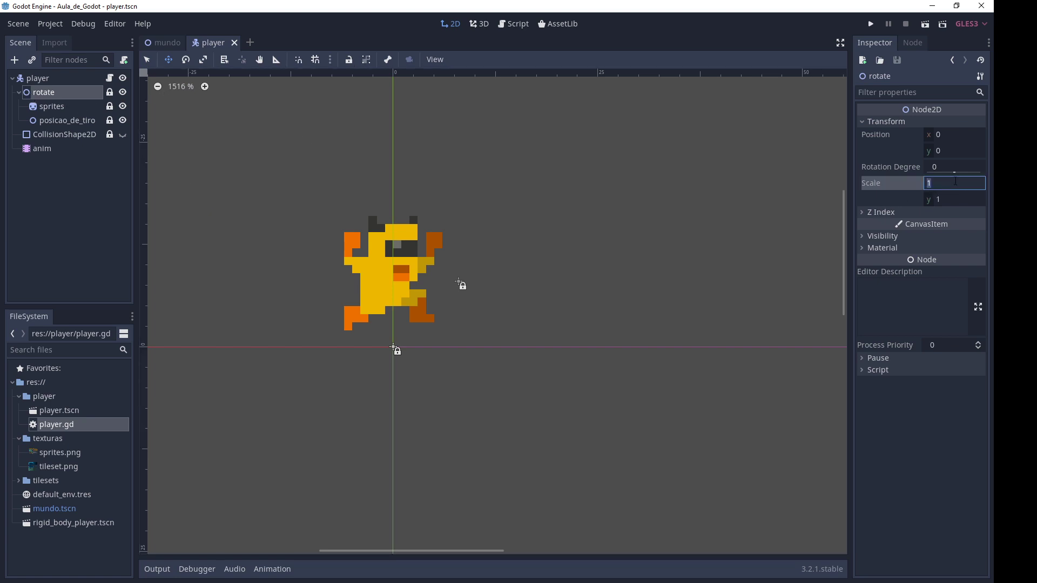
{"action": "type", "text": "-1"}
{"action": "key", "text": "Return"}
{"action": "key", "text": "ctrl+a"}
{"action": "type", "text": "1"}
{"action": "key", "text": "Return"}
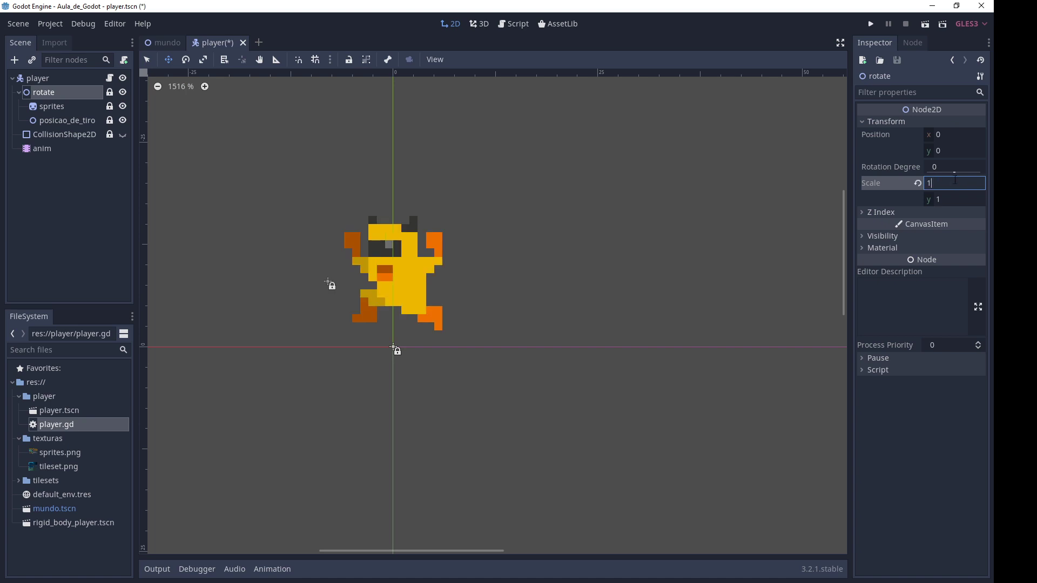
{"action": "left_click", "coordinate": [110, 77]}
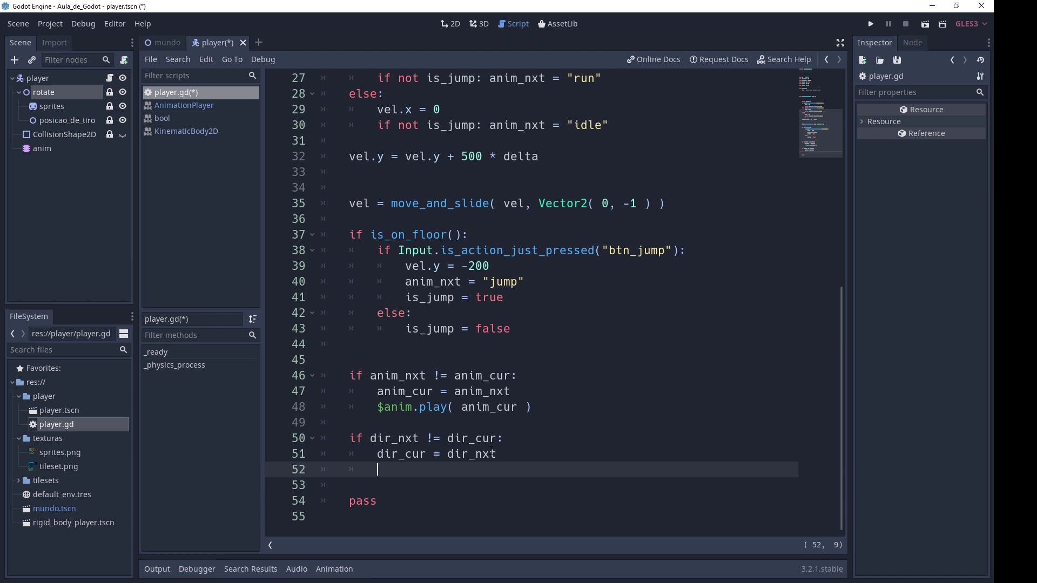
Step: Complete line 52 as $rotate.scale.x = dir_cur
{"action": "type", "text": "$ro"}
{"action": "key", "text": "Return"}
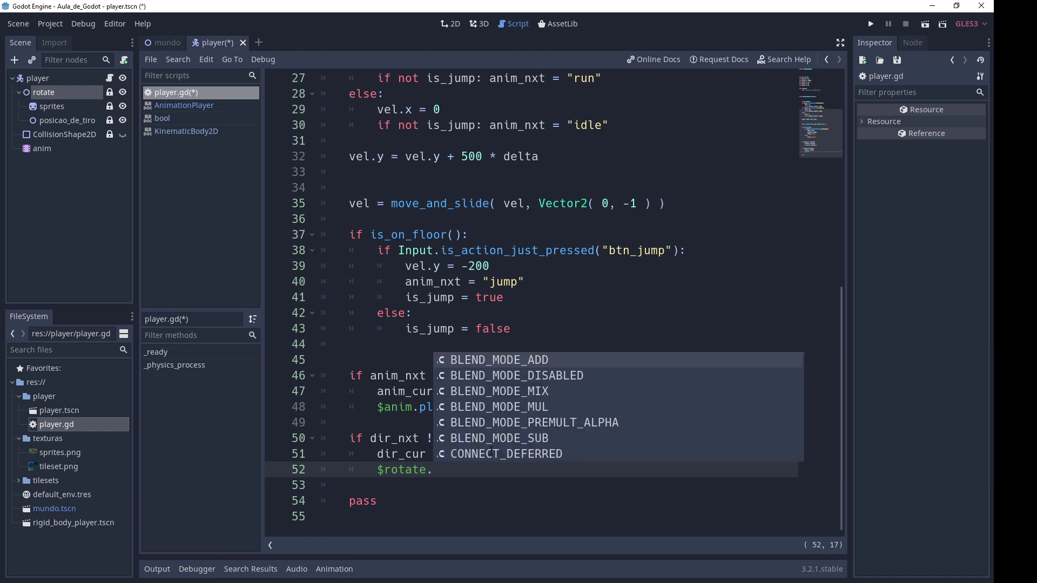
{"action": "type", "text": "sca"}
{"action": "key", "text": "Return"}
{"action": "key", "text": "Return"}
{"action": "key", "text": "BackSpace"}
{"action": "key", "text": "BackSpace"}
{"action": "key", "text": "BackSpace"}
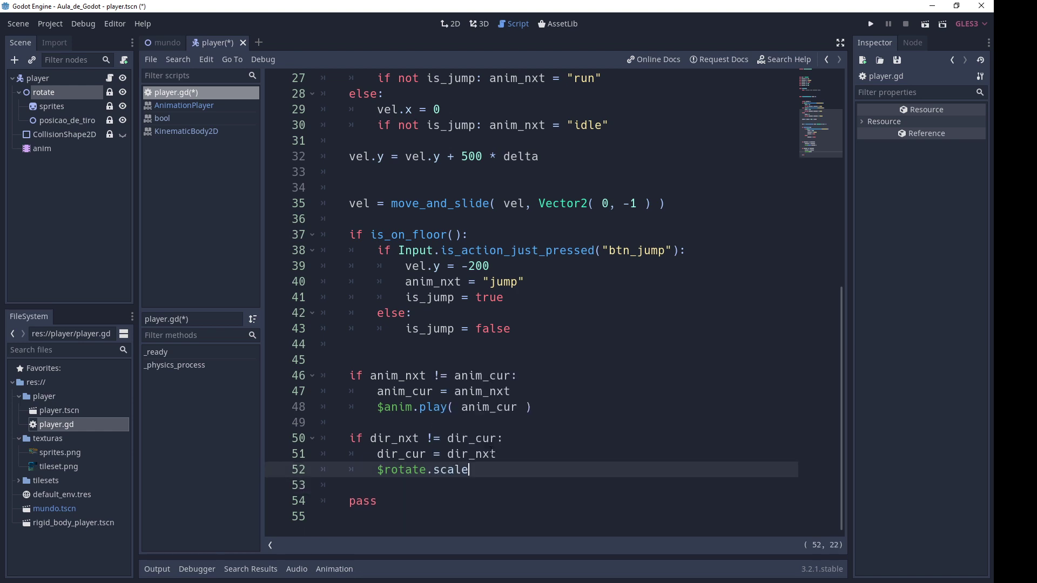
{"action": "type", "text": ".x"}
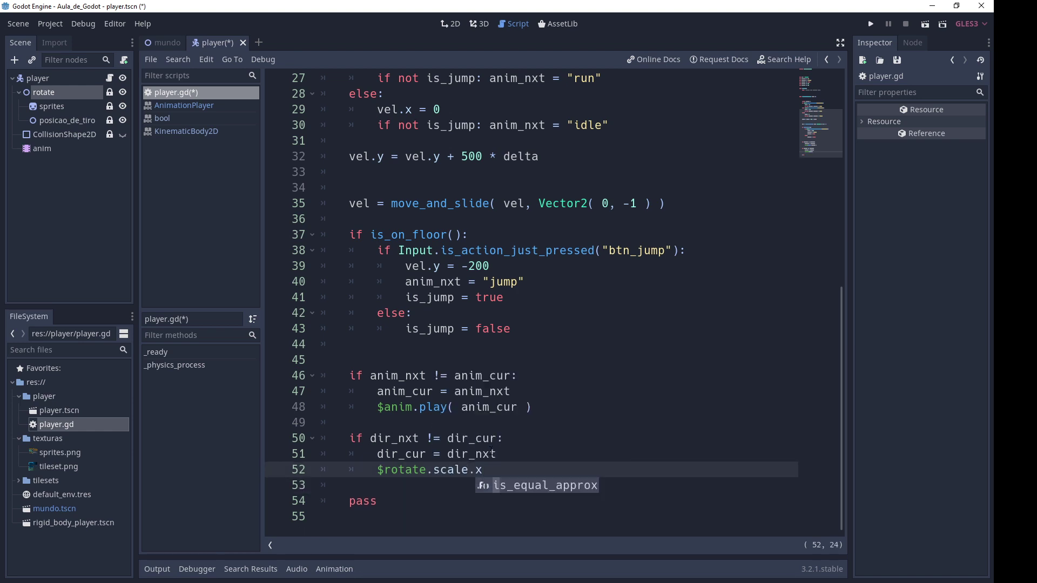
{"action": "type", "text": " = "}
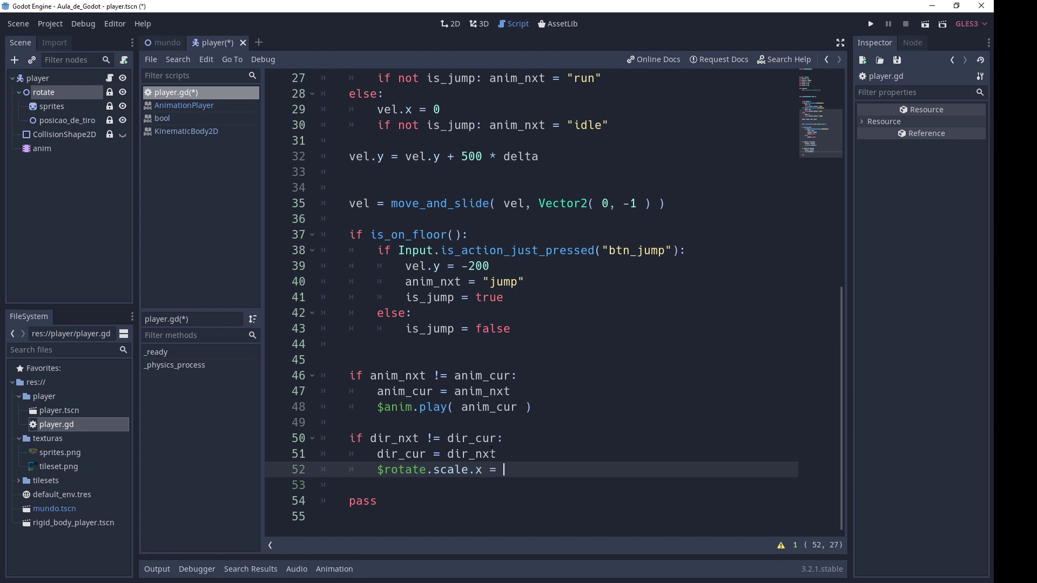
{"action": "type", "text": "dir_cur"}
Step: Add dir_nxt = 1 in the btn_right branch after line 24
{"action": "double_click", "coordinate": [416, 437]}
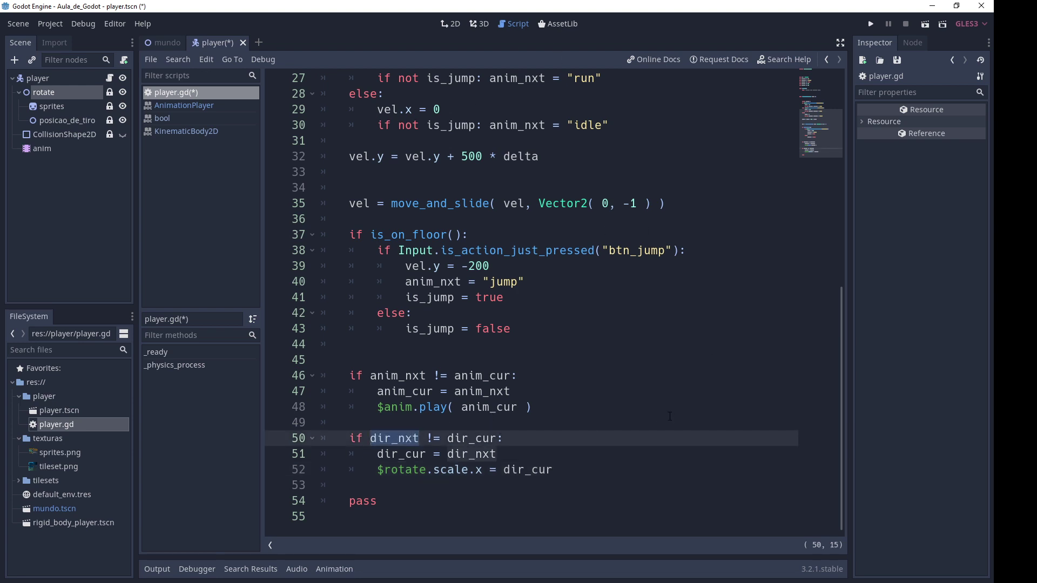
{"action": "scroll", "coordinate": [675, 427], "scroll_direction": "up", "scroll_amount": 4}
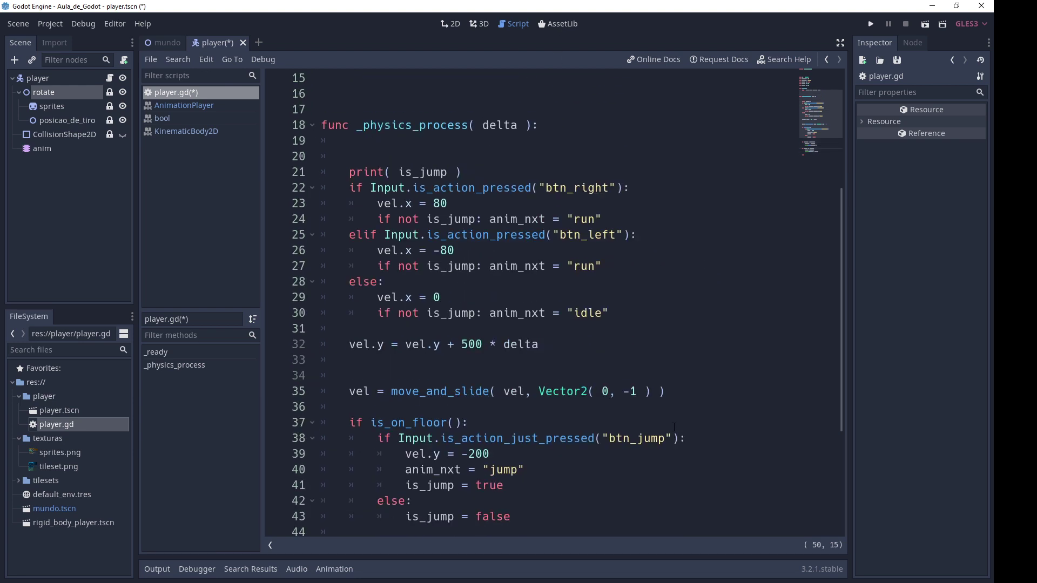
{"action": "left_click", "coordinate": [618, 220]}
{"action": "key", "text": "Return"}
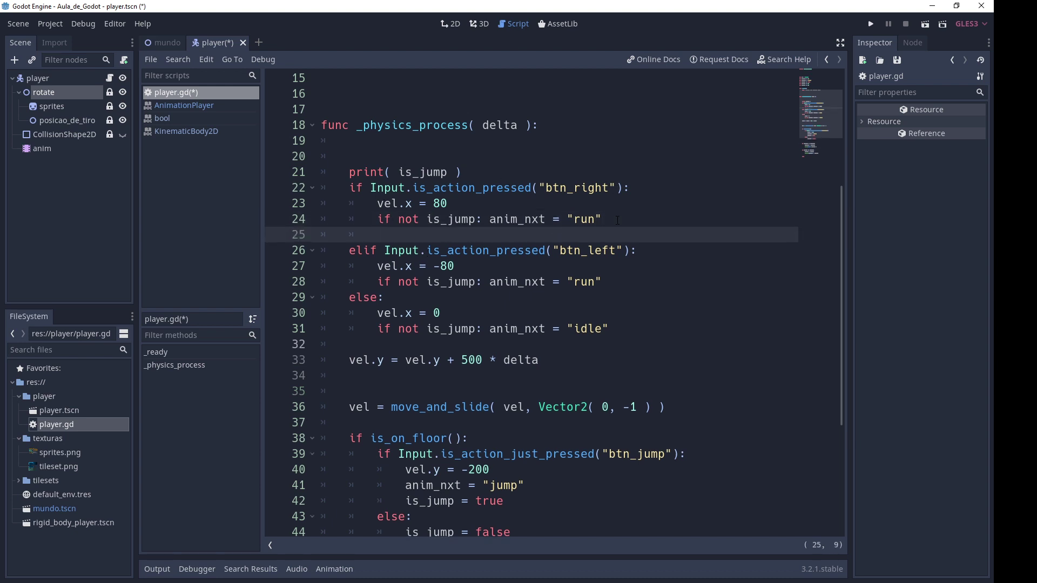
{"action": "type", "text": "dir_m"}
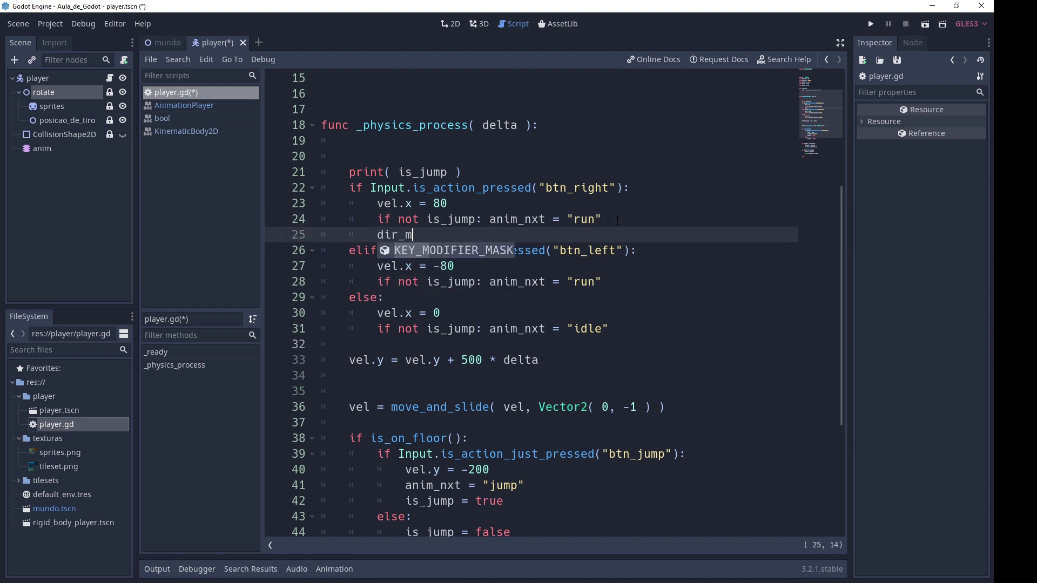
{"action": "key", "text": "BackSpace"}
{"action": "type", "text": "nxt ="}
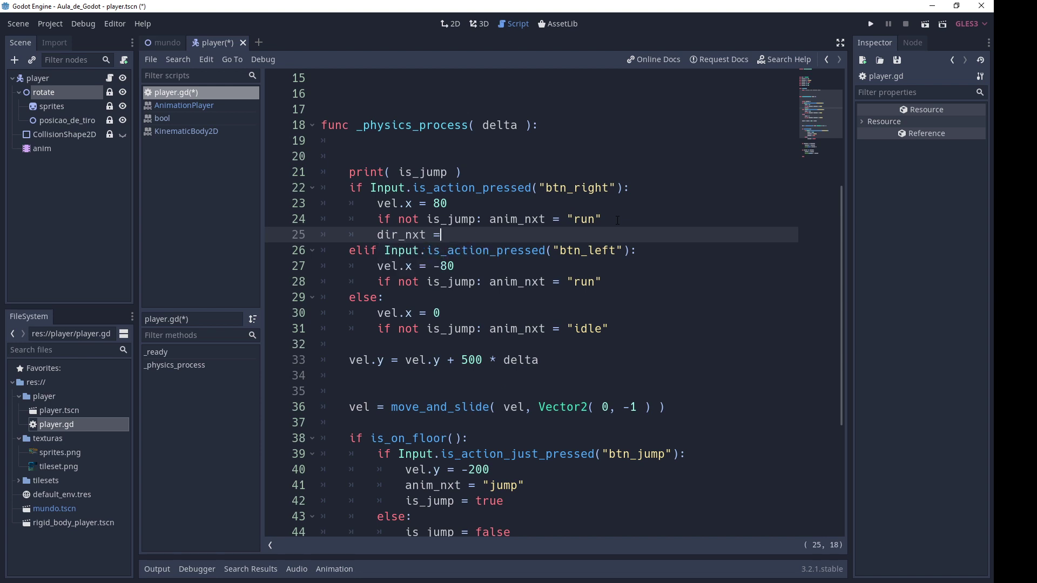
{"action": "type", "text": " 1"}
{"action": "left_click_drag", "start_coordinate": [377, 234], "coordinate": [470, 230]}
{"action": "key", "text": "ctrl+c"}
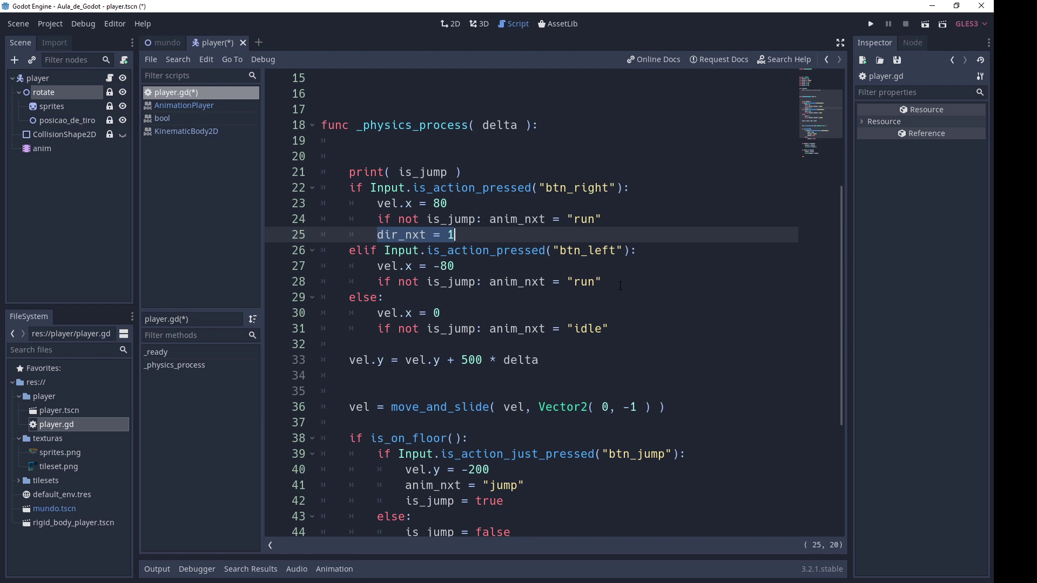
Step: Paste the line into the btn_left branch after line 28 as dir_nxt = -1
{"action": "left_click", "coordinate": [614, 282]}
{"action": "key", "text": "Return"}
{"action": "key", "text": "ctrl+v"}
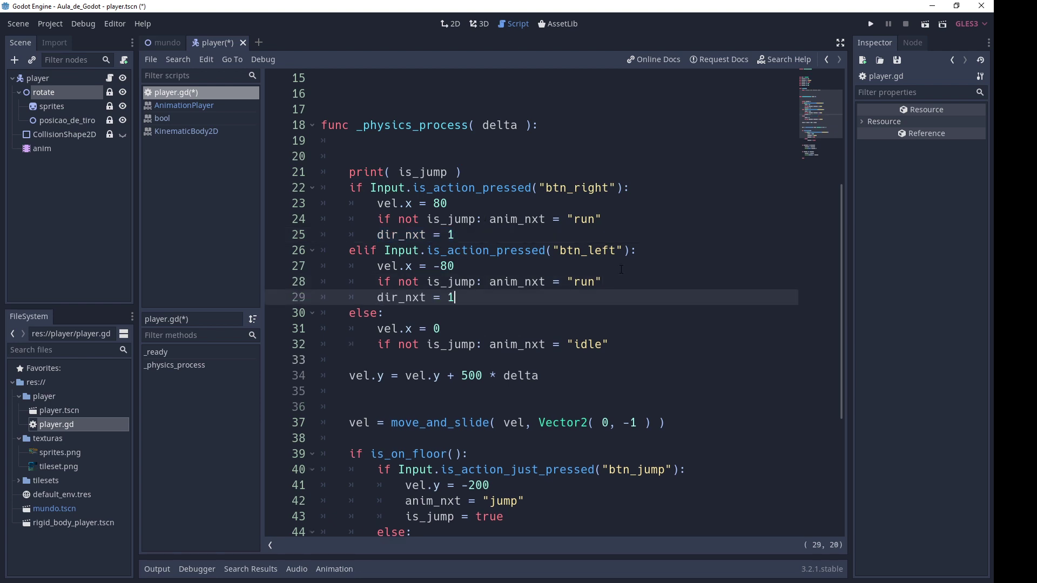
{"action": "key", "text": "BackSpace"}
{"action": "type", "text": "-1"}
{"action": "scroll", "coordinate": [420, 394], "scroll_direction": "down", "scroll_amount": 3}
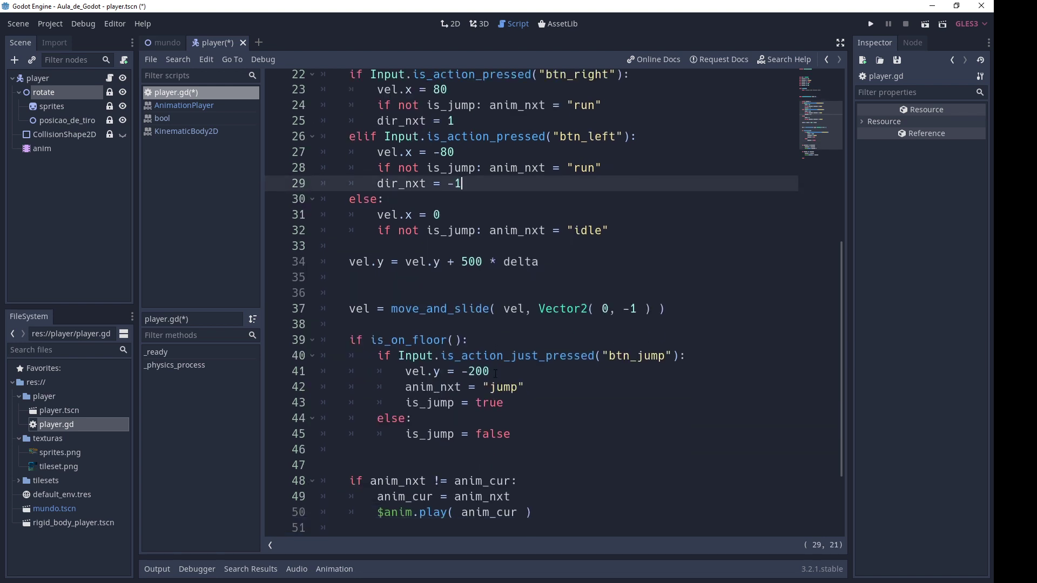
{"action": "scroll", "coordinate": [420, 394], "scroll_direction": "down", "scroll_amount": 2}
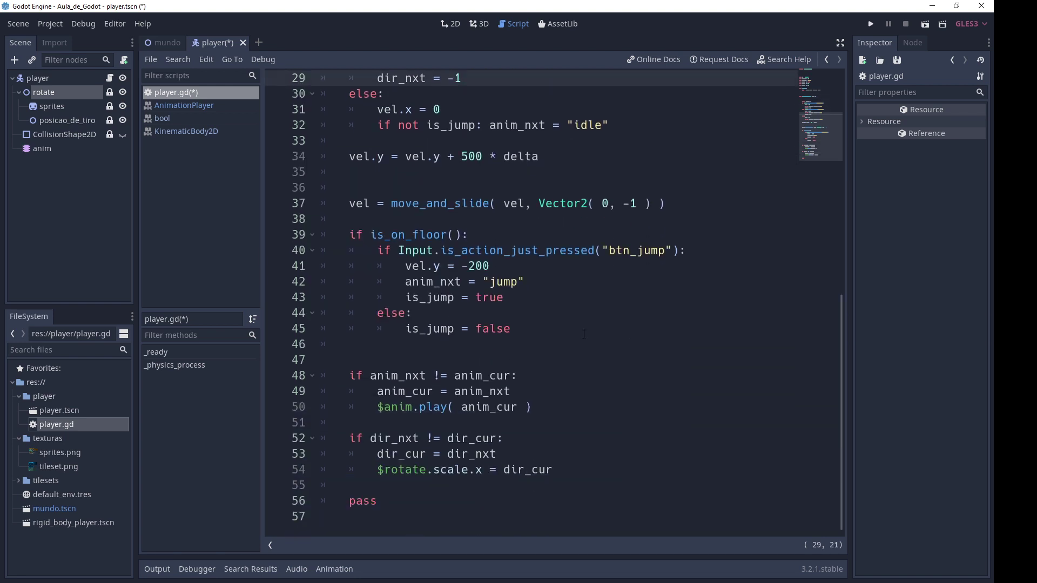
{"action": "scroll", "coordinate": [546, 328], "scroll_direction": "up", "scroll_amount": 3}
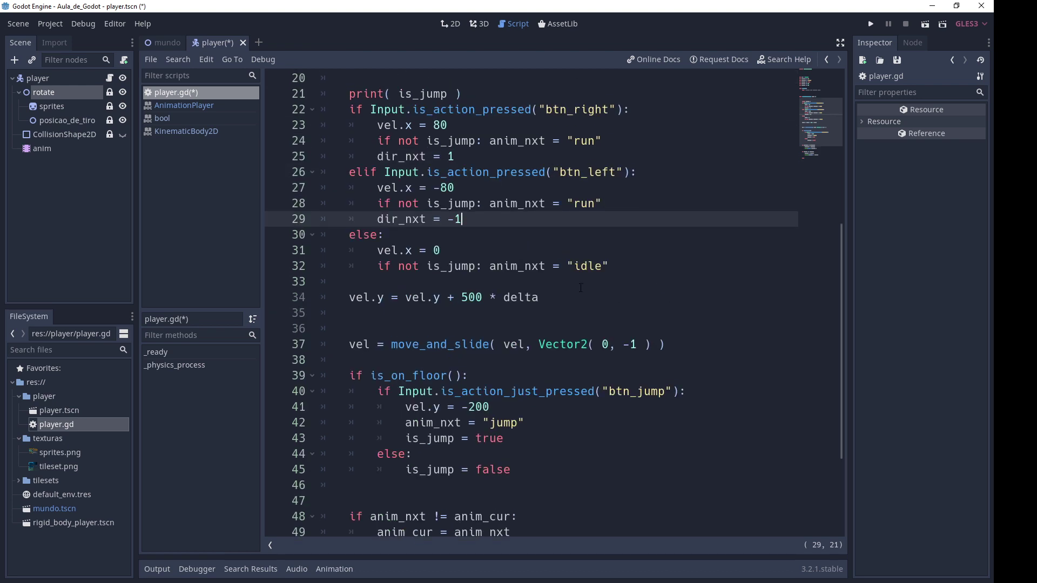
Step: Run the game and test running and jumping left and right, checking the character flips direction
{"action": "left_click", "coordinate": [879, 23]}
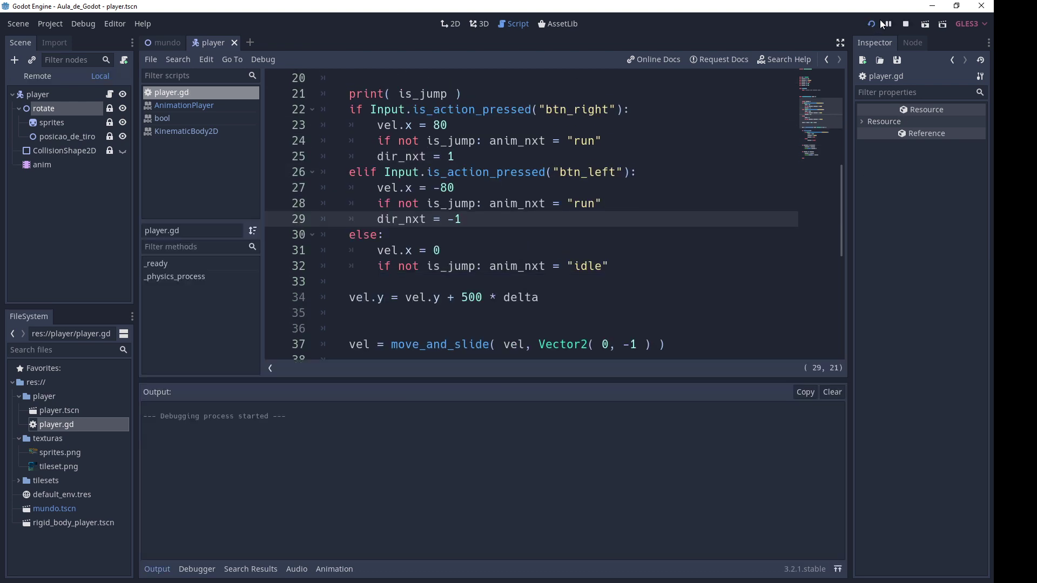
{"action": "key", "text": "Right"}
{"action": "key", "text": "Up"}
{"action": "key", "text": "Left"}
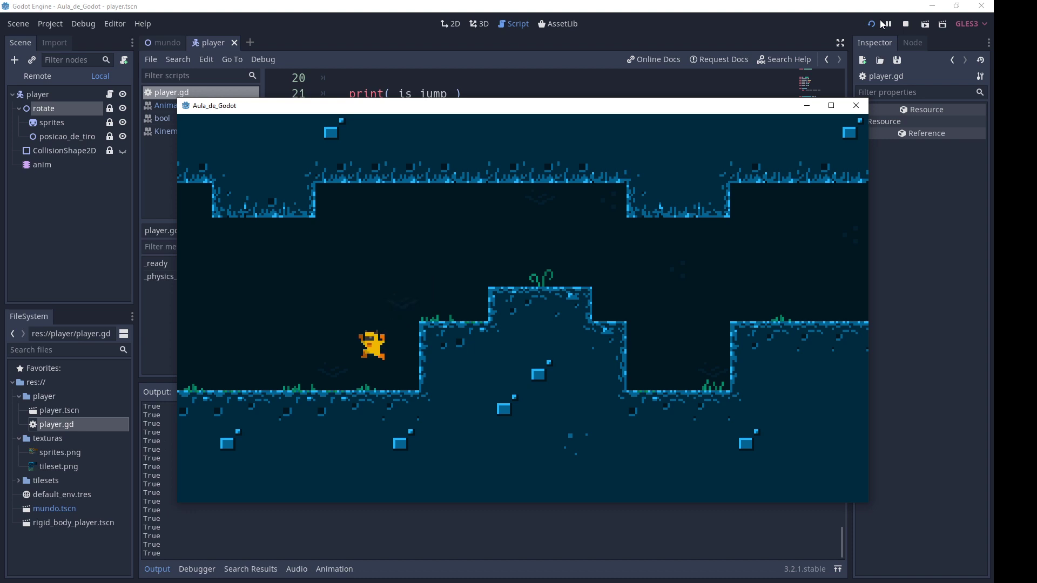
{"action": "key", "text": "Right"}
{"action": "key", "text": "Up"}
{"action": "key", "text": "Up"}
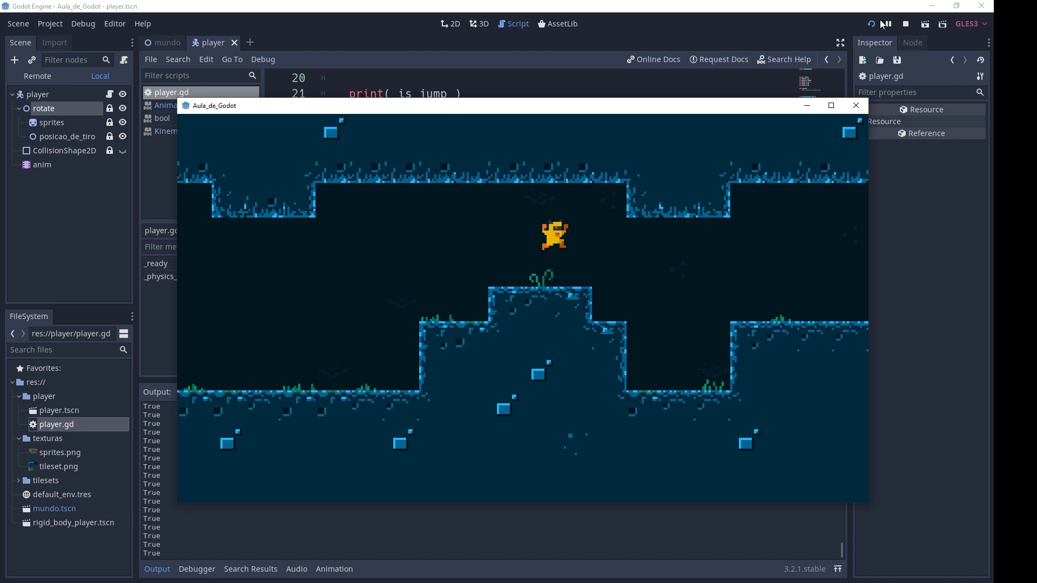
{"action": "key", "text": "Left"}
{"action": "key", "text": "Up"}
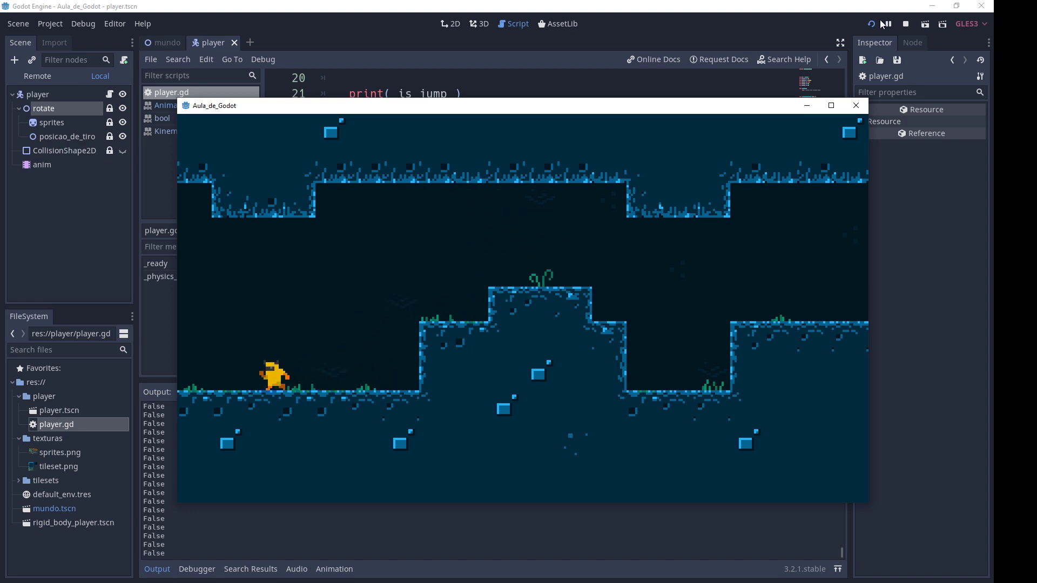
{"action": "key", "text": "Right"}
{"action": "key", "text": "Left"}
{"action": "key", "text": "Right"}
{"action": "key", "text": "Up"}
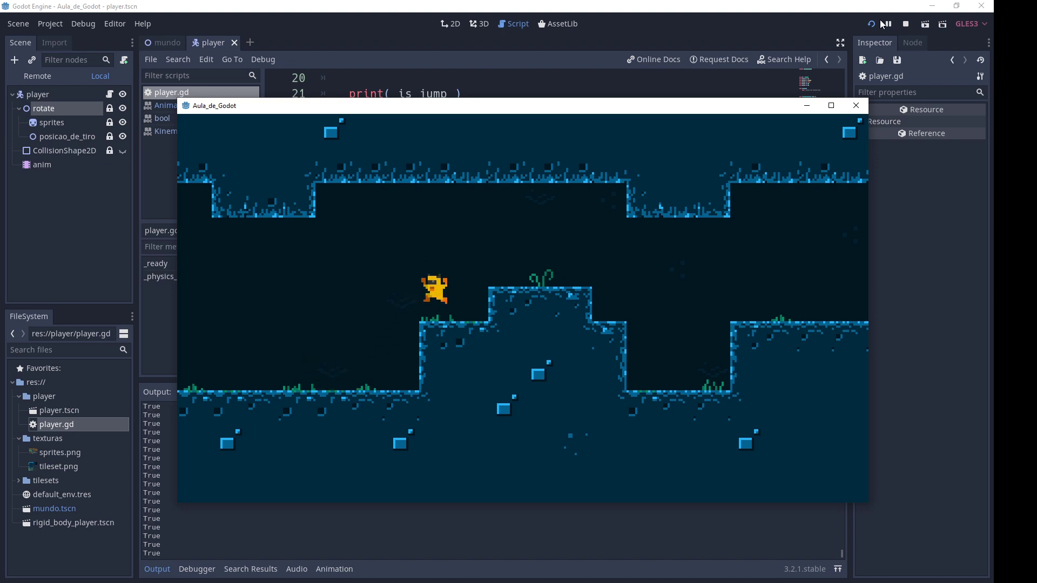
{"action": "key", "text": "Left"}
{"action": "key", "text": "Right"}
{"action": "key", "text": "Up"}
{"action": "key", "text": "Left"}
{"action": "key", "text": "Up"}
{"action": "key", "text": "Right"}
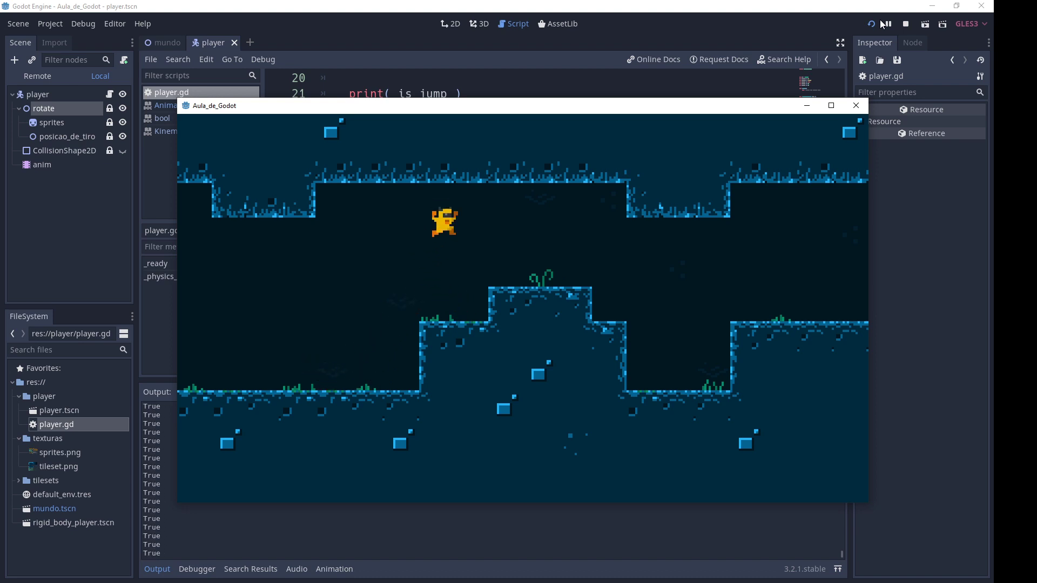
{"action": "key", "text": "Up"}
{"action": "key", "text": "Up"}
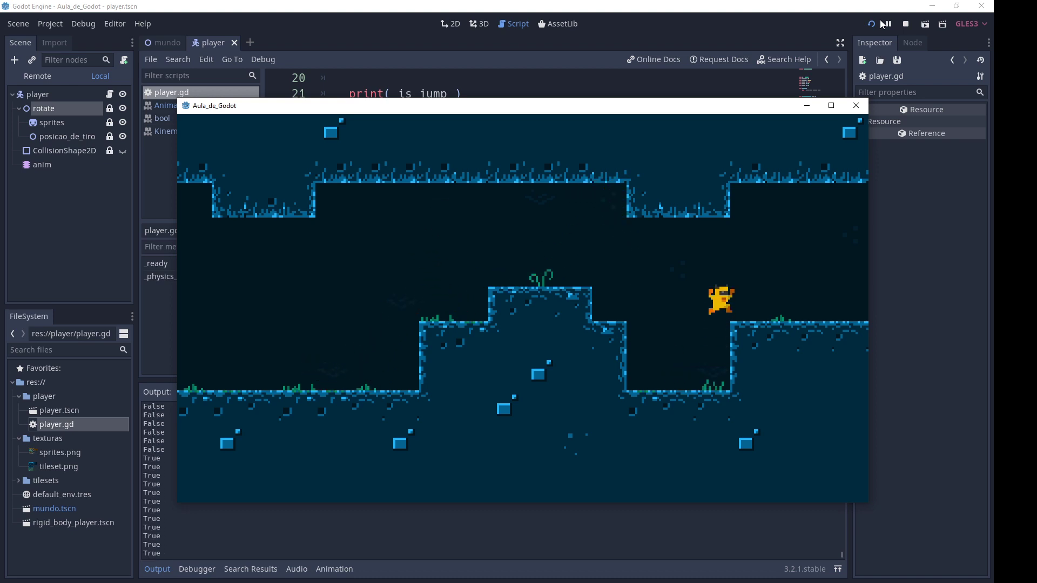
Step: Stop the game, delete the print( is_jump ) line and its blank line, then relaunch the game
{"action": "left_click", "coordinate": [906, 24]}
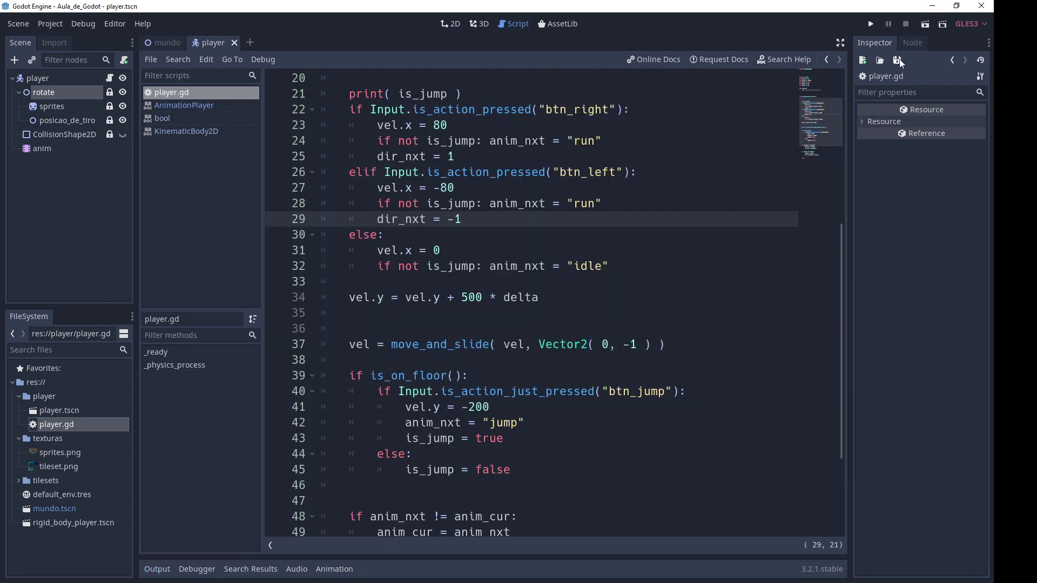
{"action": "scroll", "coordinate": [467, 226], "scroll_direction": "up", "scroll_amount": 5}
{"action": "left_click_drag", "start_coordinate": [465, 329], "coordinate": [367, 298]}
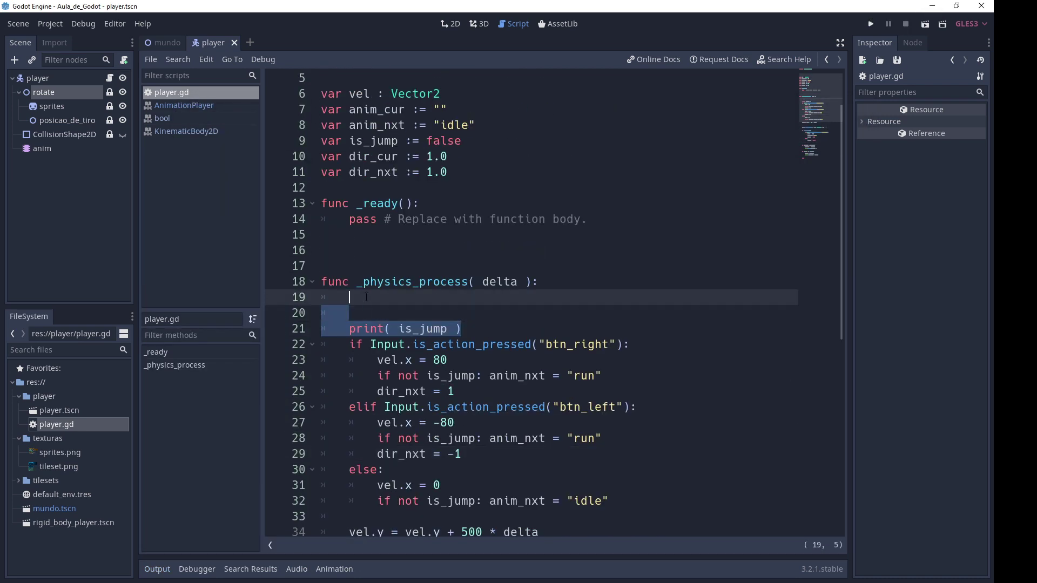
{"action": "key", "text": "Delete"}
{"action": "key", "text": "BackSpace"}
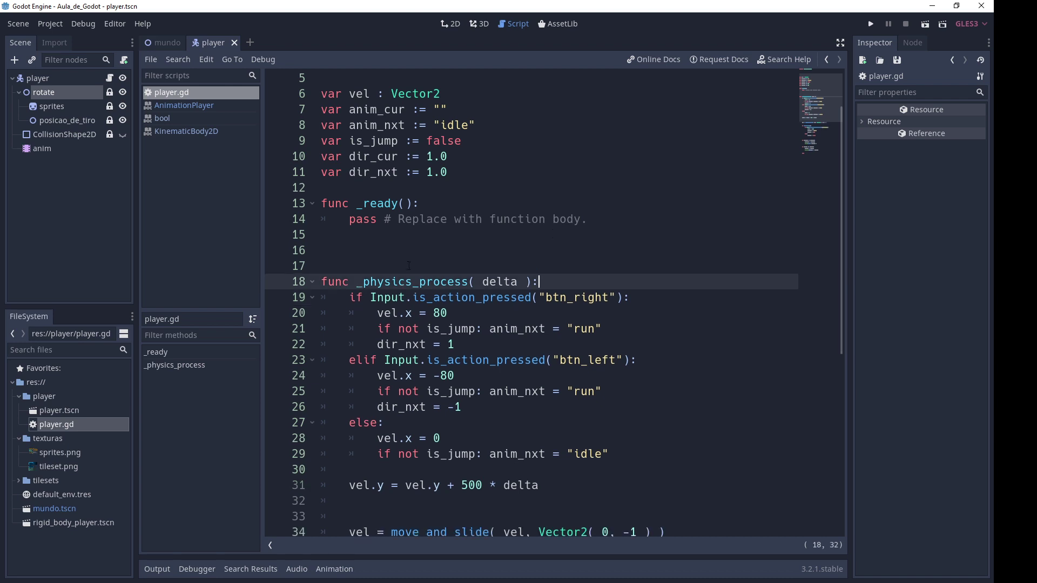
{"action": "left_click", "coordinate": [872, 25]}
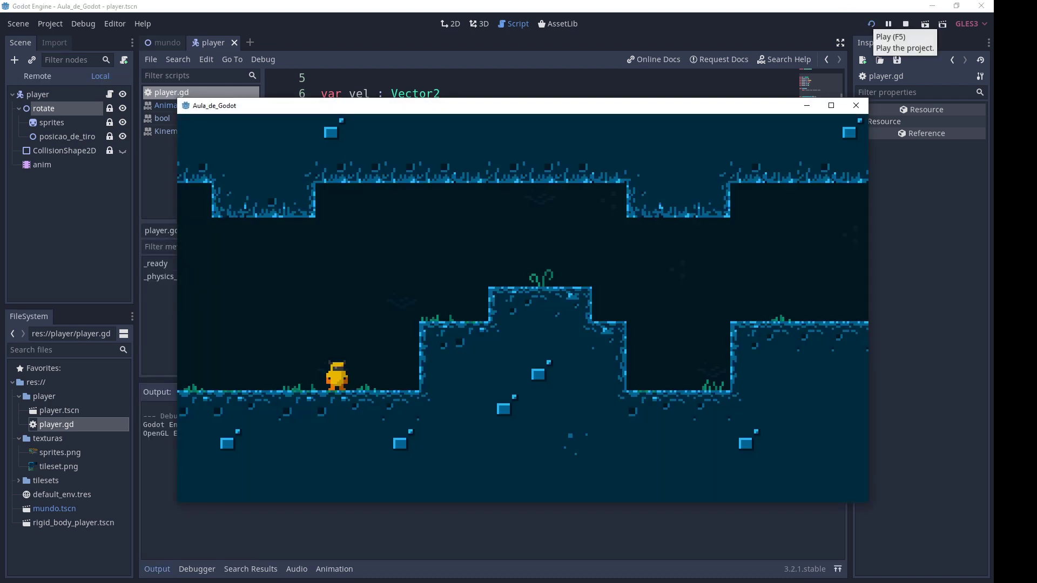
{"action": "key", "text": "alt+Tab"}
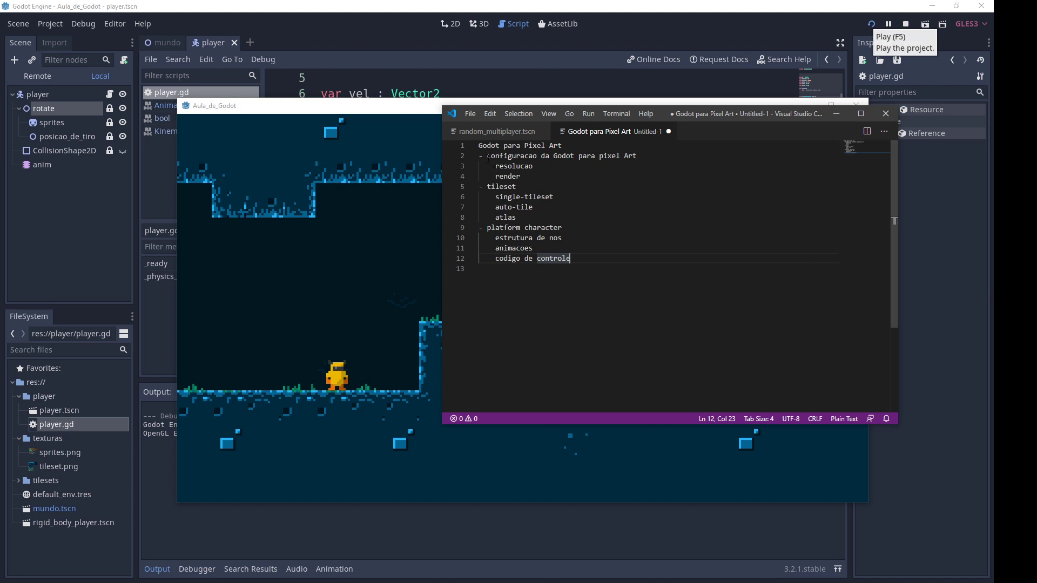
Step: Highlight the Godot configuration and platform character sections in the notes, then return to the Aula_de_Godot game
{"action": "mouse_move", "coordinate": [487, 157]}
{"action": "left_mouse_down"}
{"action": "mouse_move", "coordinate": [528, 175]}
{"action": "mouse_move", "coordinate": [543, 217]}
{"action": "left_mouse_up"}
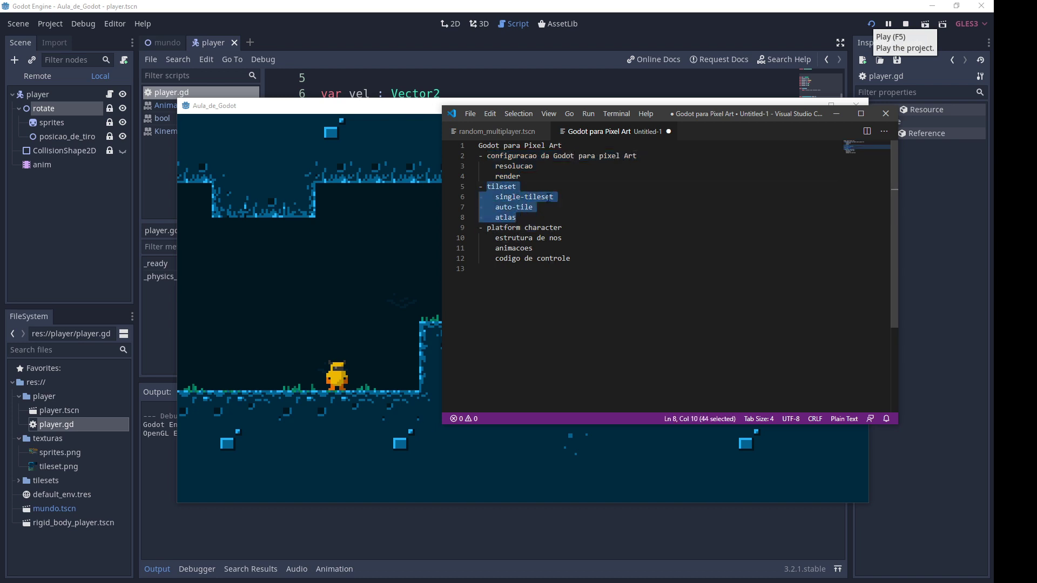
{"action": "key", "text": "Escape"}
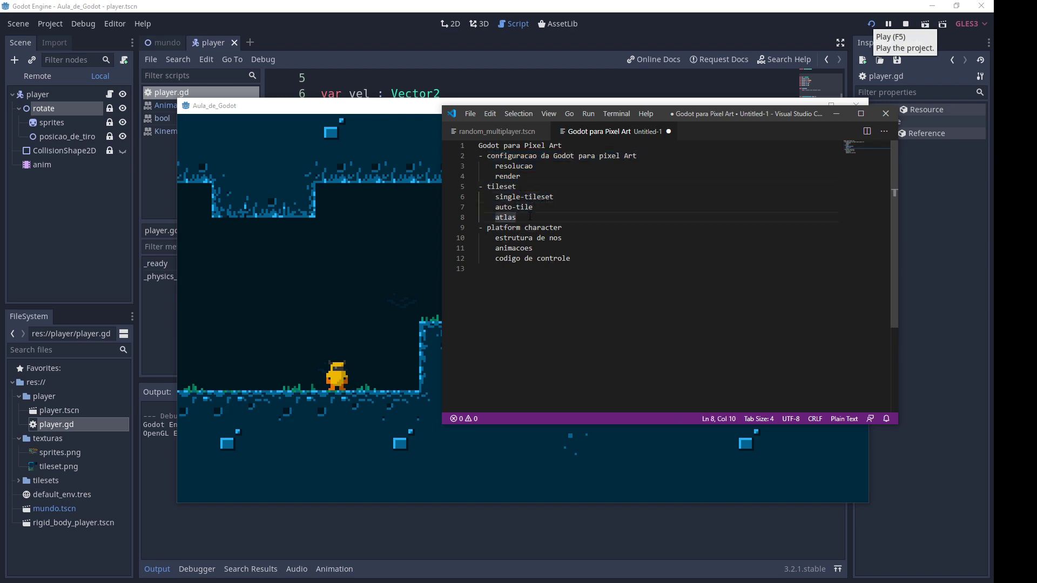
{"action": "mouse_move", "coordinate": [488, 227]}
{"action": "left_mouse_down"}
{"action": "mouse_move", "coordinate": [573, 231]}
{"action": "mouse_move", "coordinate": [585, 256]}
{"action": "left_mouse_up"}
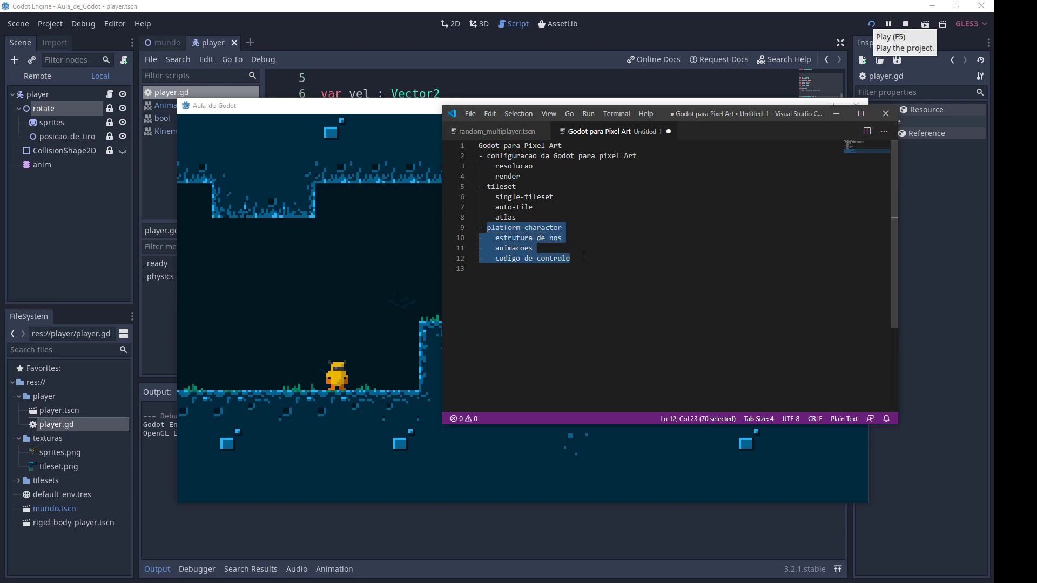
{"action": "left_click", "coordinate": [508, 485]}
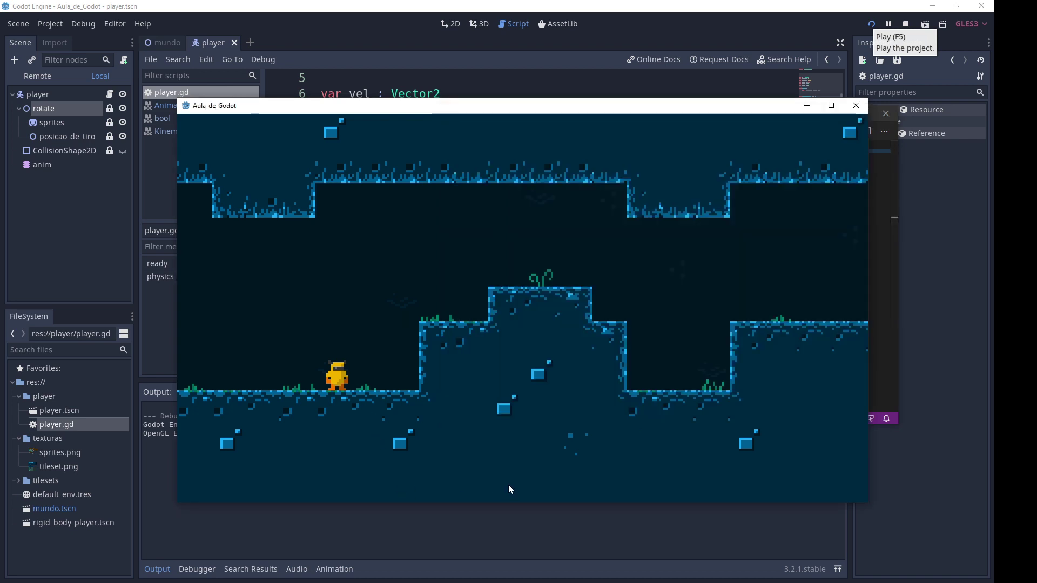